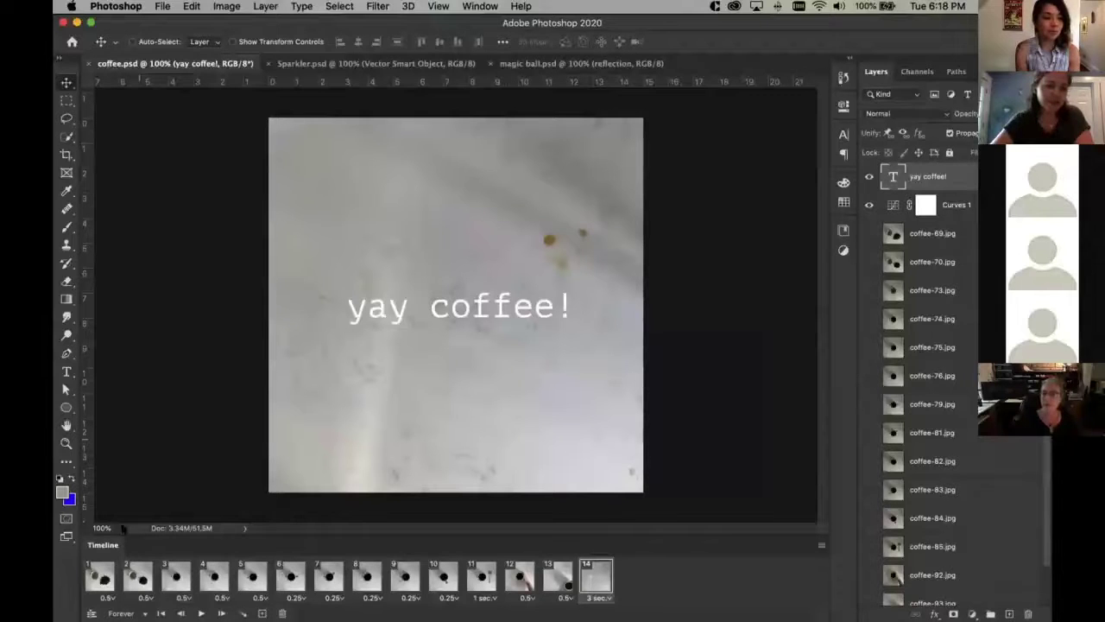
# Show the first frame of the coffee animation and examine the source images in the coffee gif layers folder in Finder
pyautogui.click(100, 572)
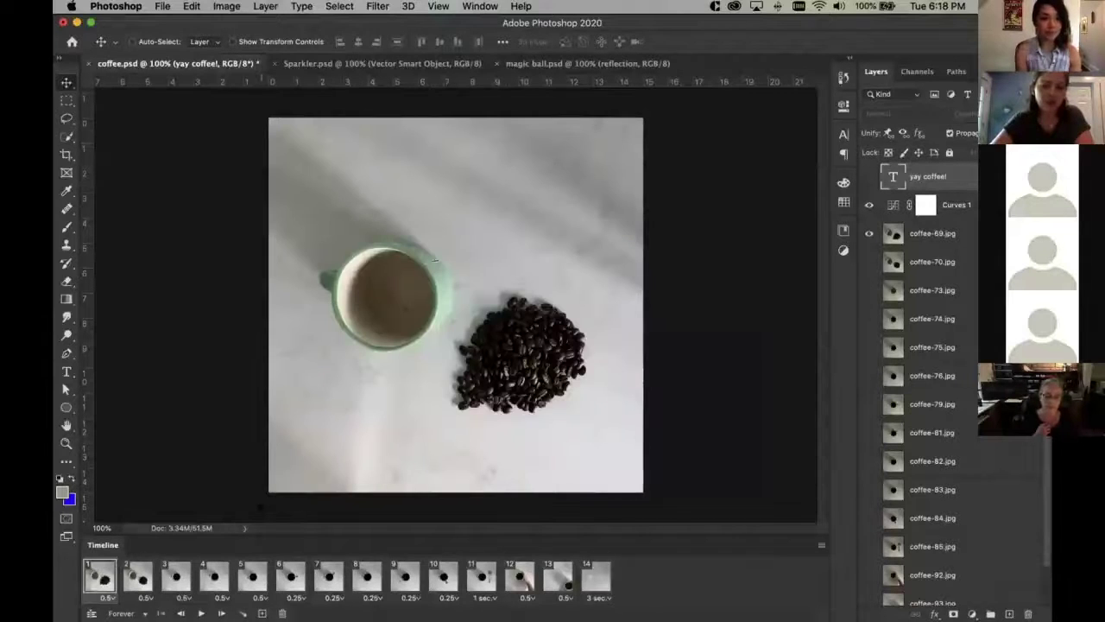
pyautogui.click(138, 600)
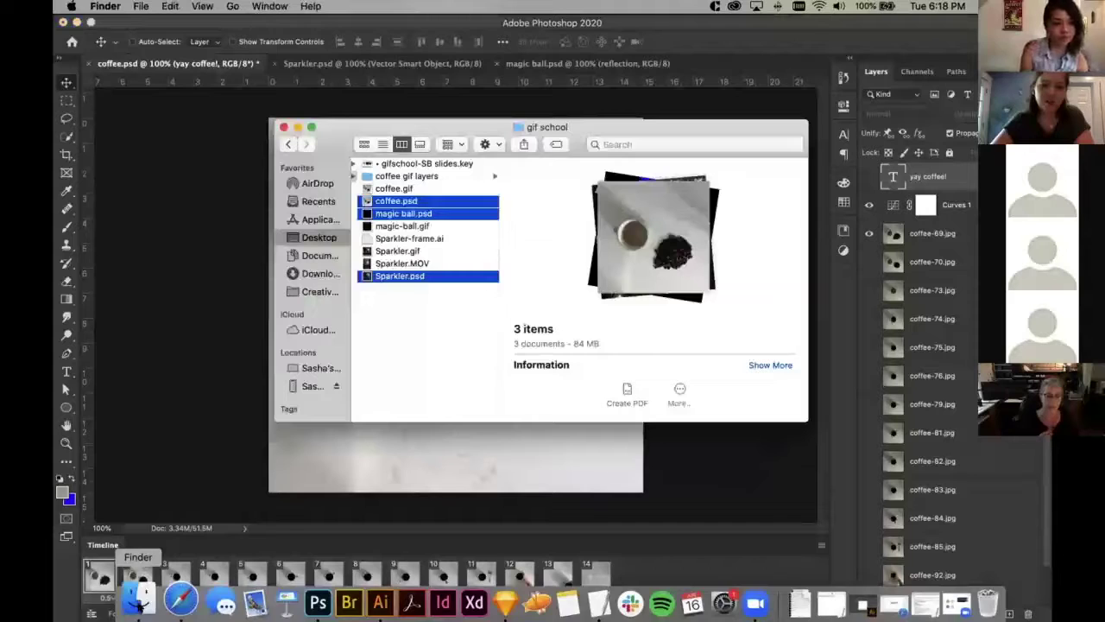
pyautogui.click(411, 177)
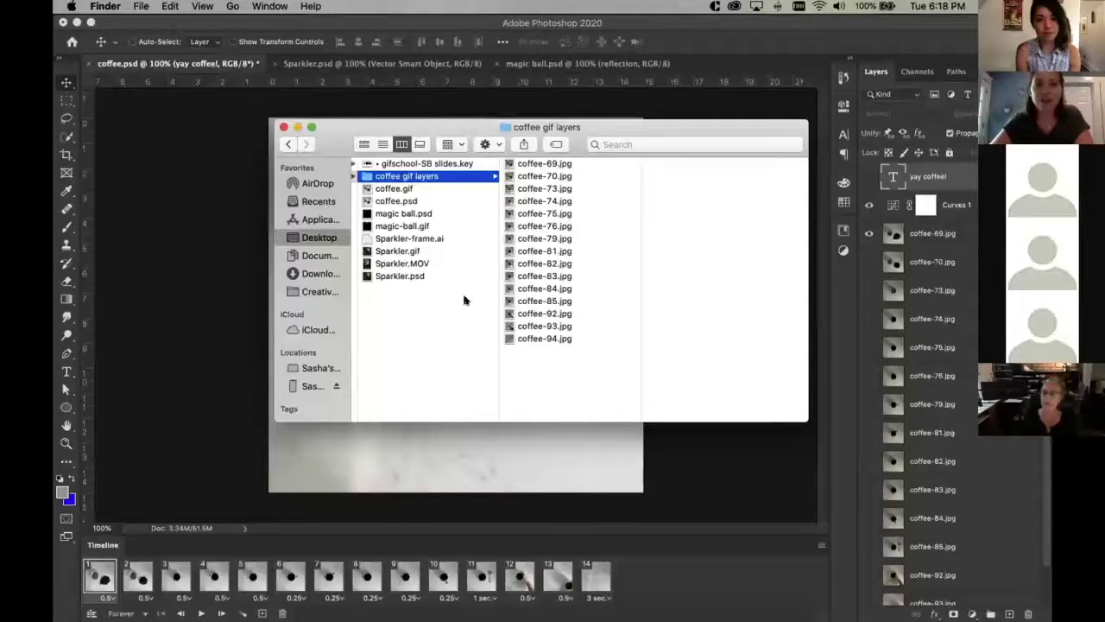
pyautogui.moveTo(480, 596)
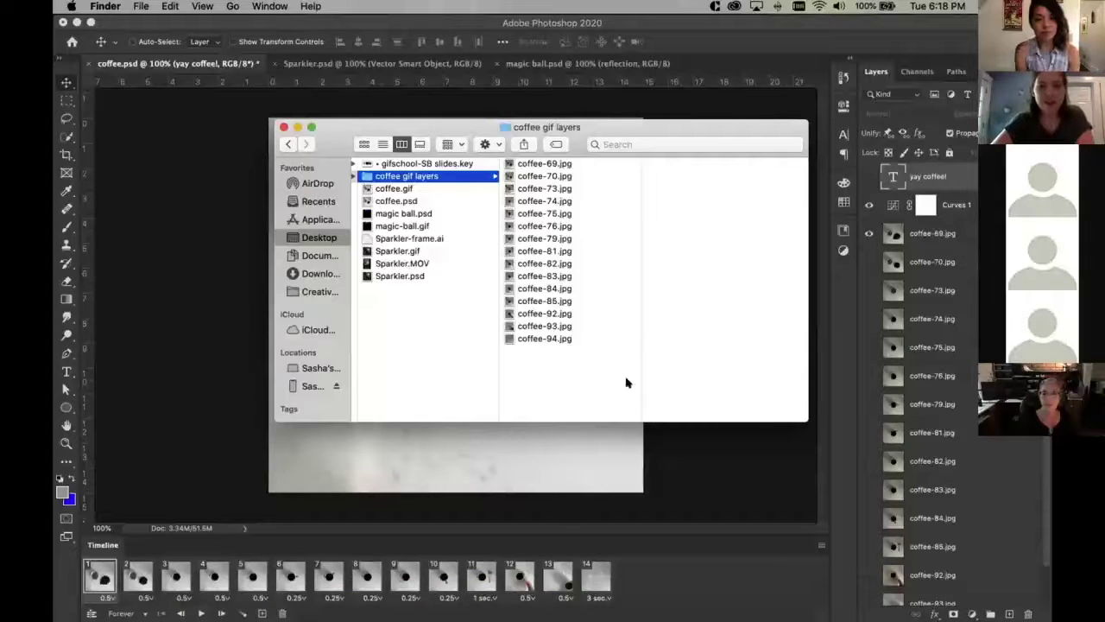
pyautogui.moveTo(662, 600)
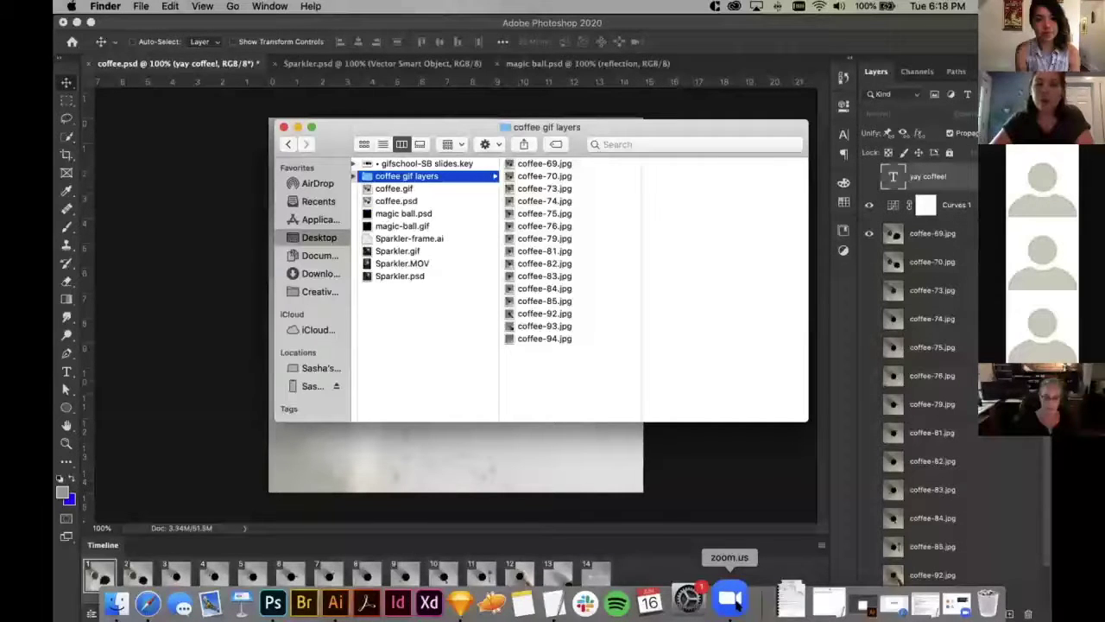
pyautogui.click(730, 598)
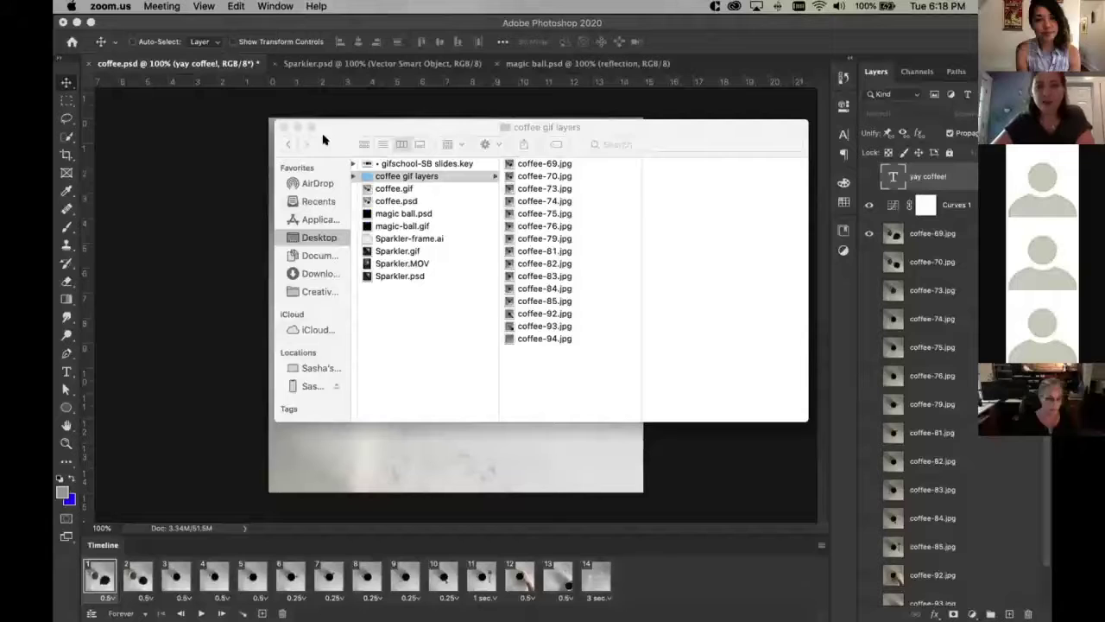
pyautogui.click(228, 188)
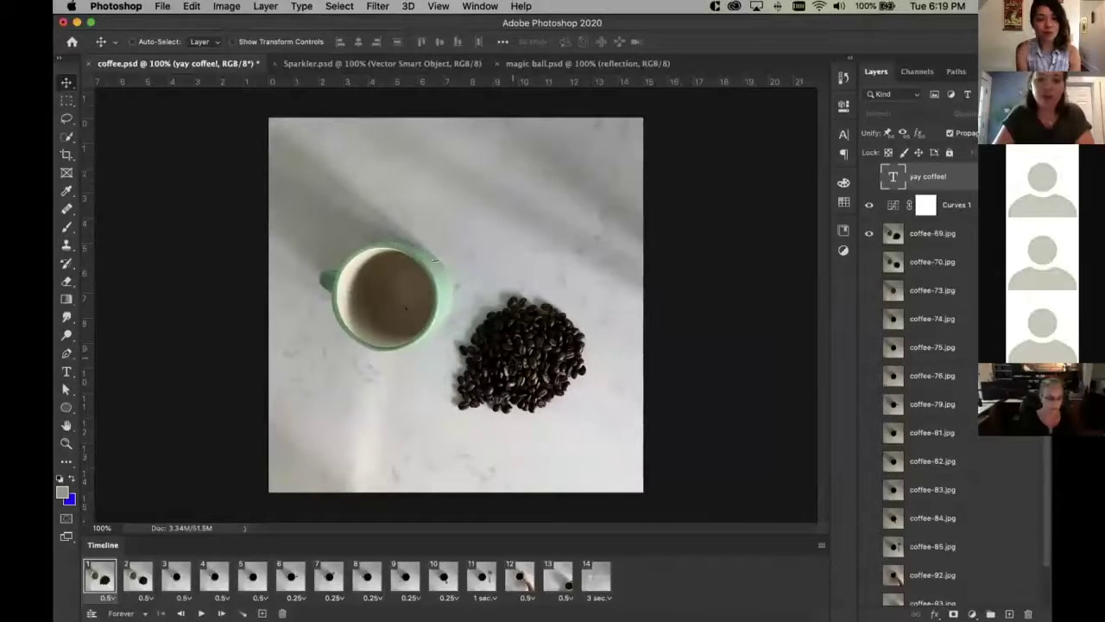
# Start Load Files into Stack and add all the JPGs from coffee-69.jpg to coffee-94.jpg in the coffee gif layers folder
pyautogui.click(164, 7)
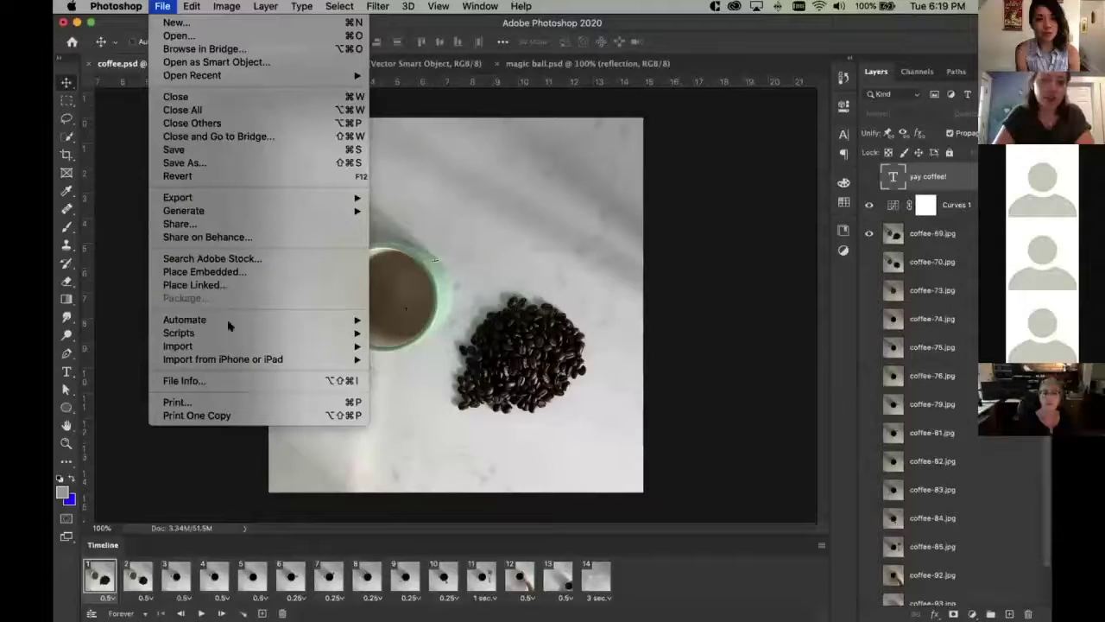
pyautogui.moveTo(228, 343)
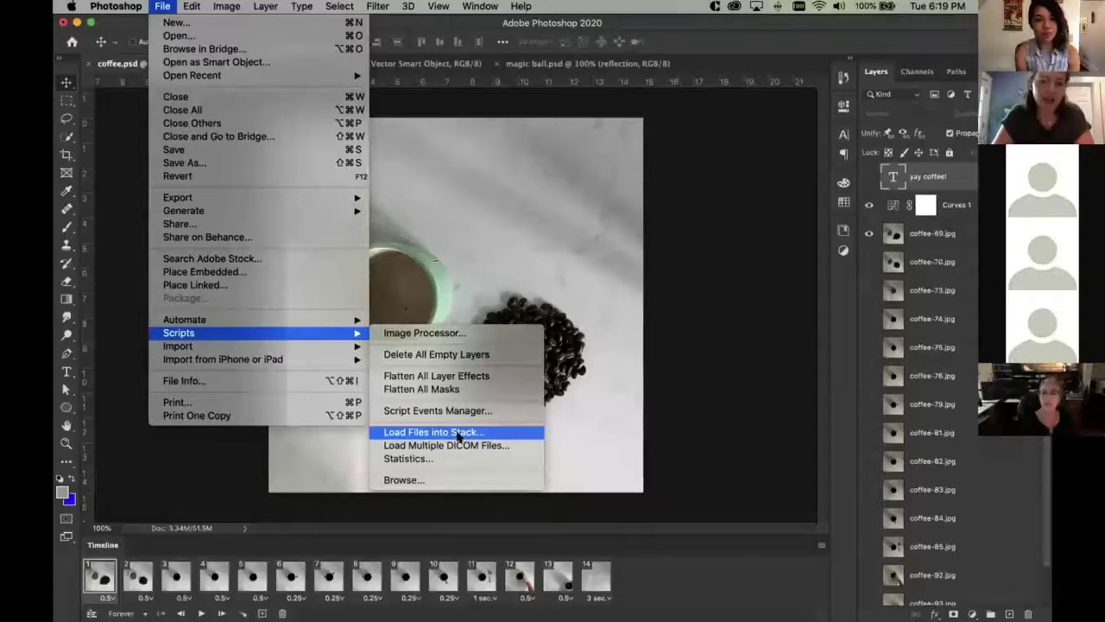
pyautogui.click(461, 433)
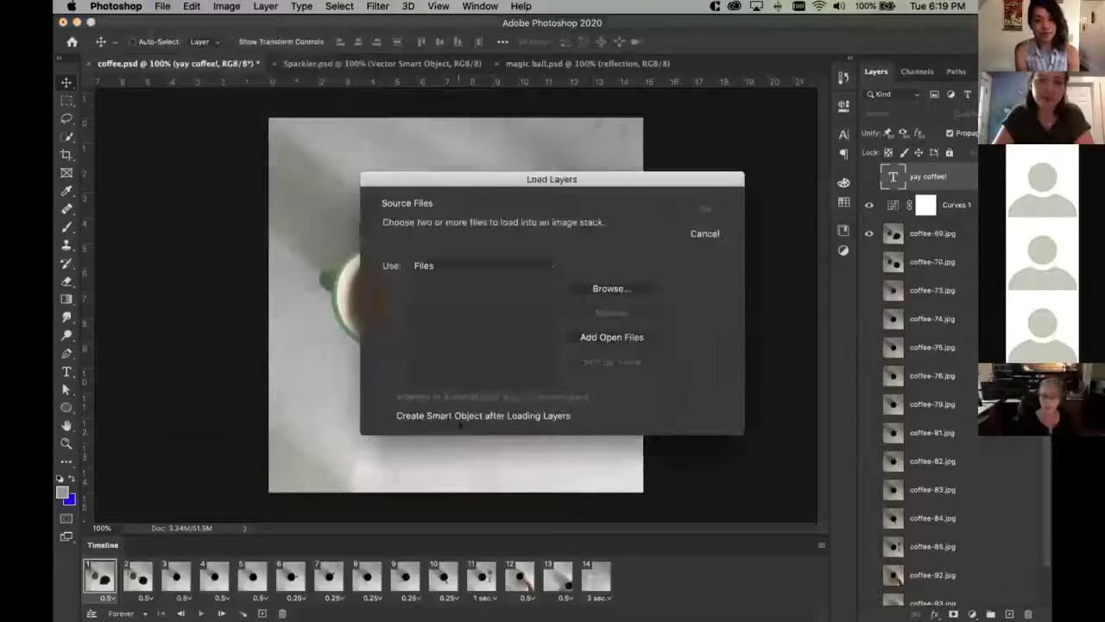
pyautogui.click(583, 288)
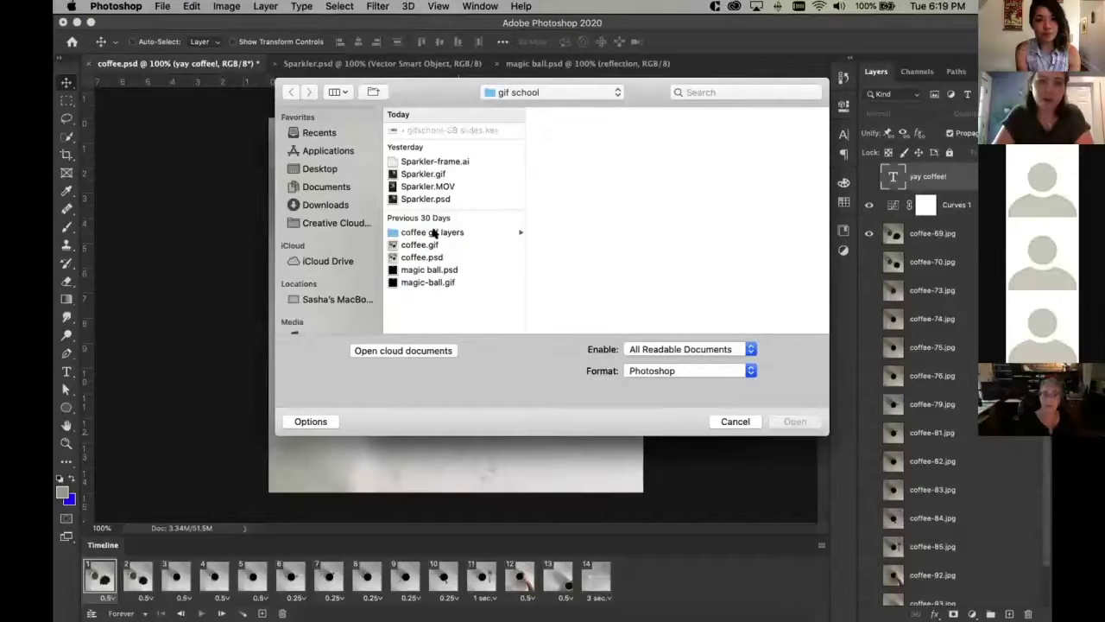
pyautogui.click(439, 232)
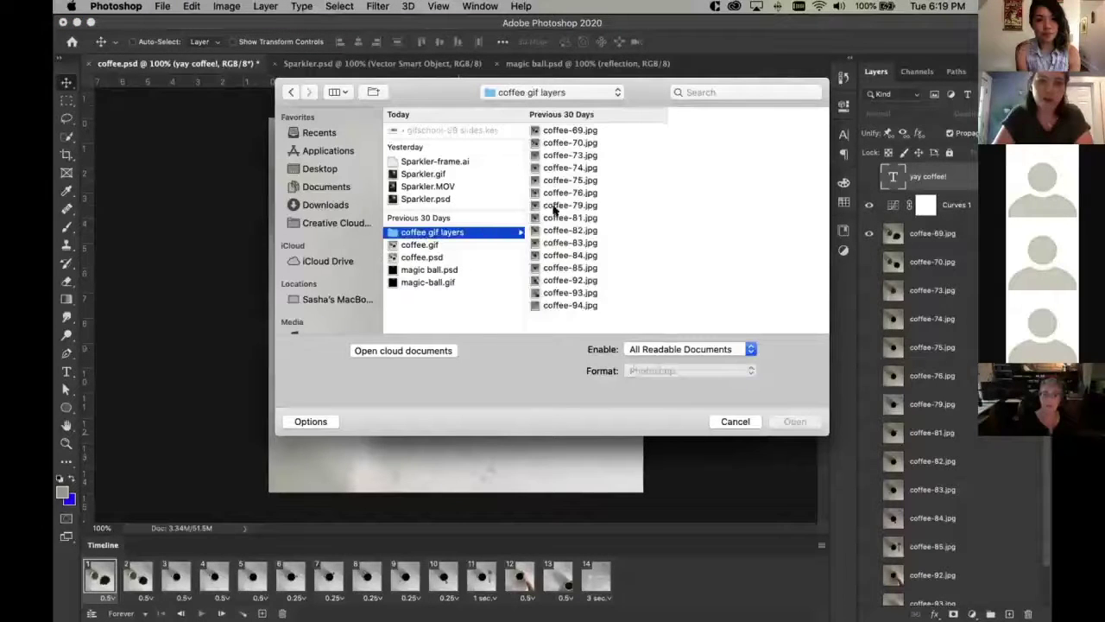
pyautogui.click(570, 130)
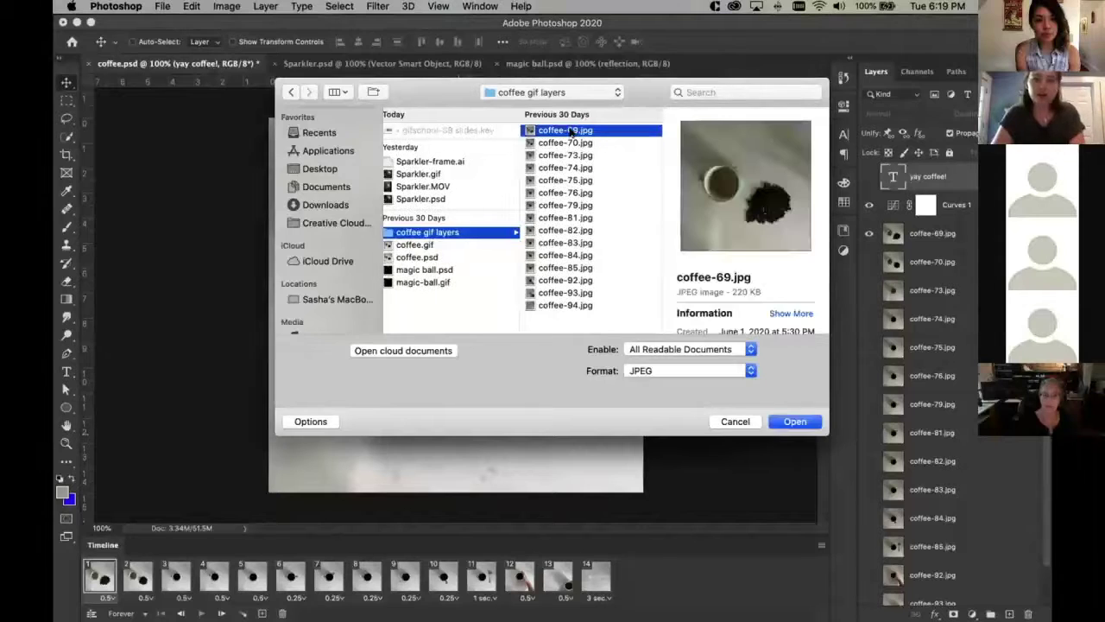
pyautogui.keyDown('shift'); pyautogui.click(566, 305); pyautogui.keyUp('shift')
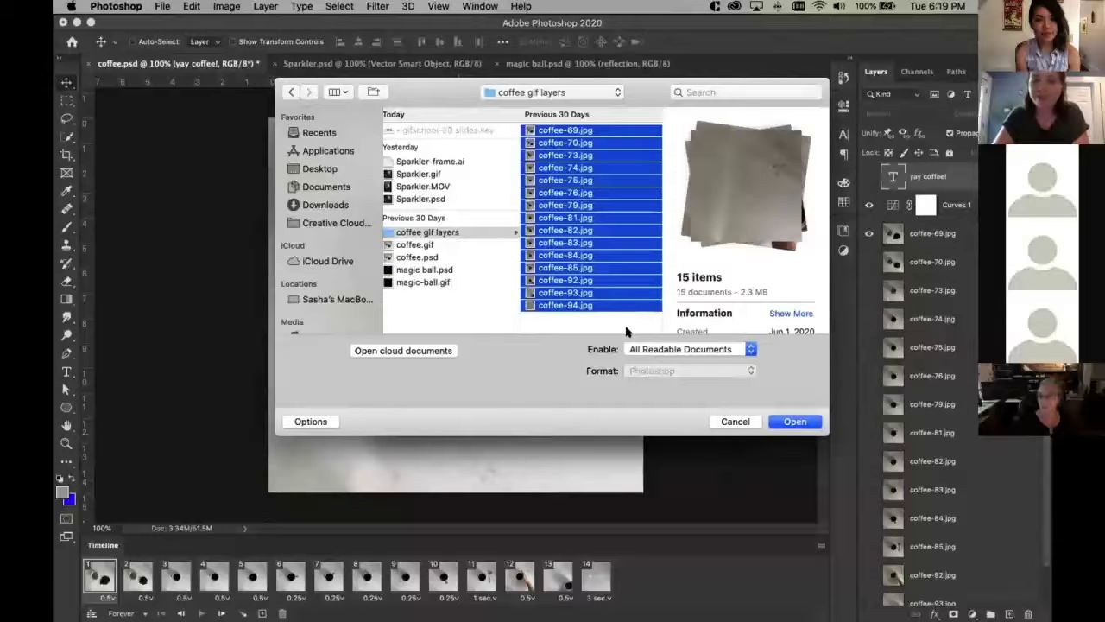
pyautogui.click(795, 423)
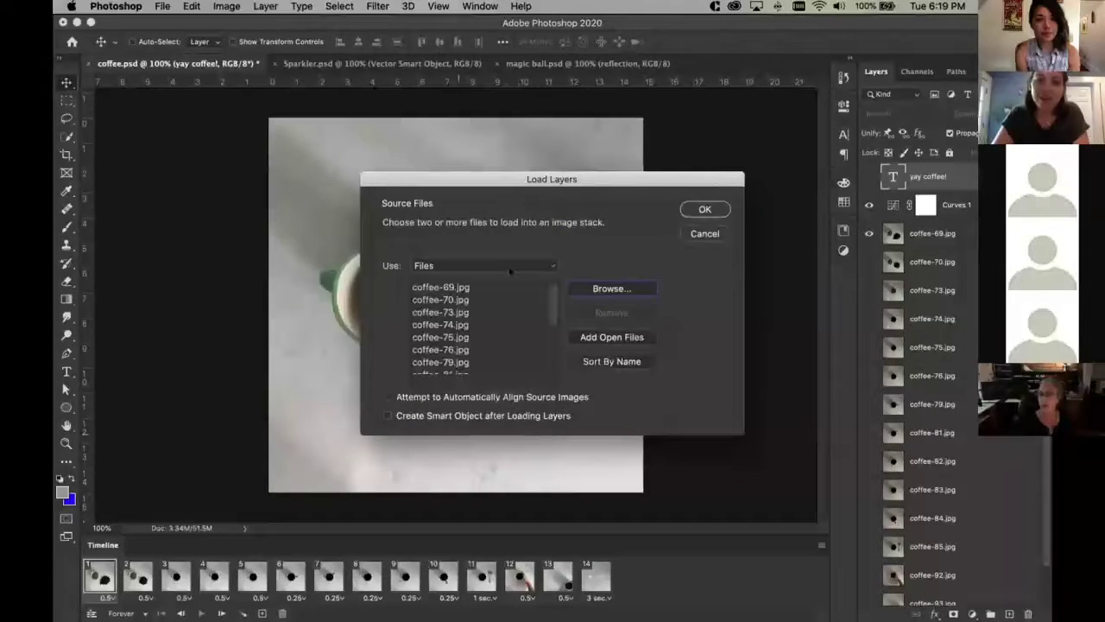
# Sort the source files by name and load them as layers without automatic alignment or Smart Object creation
pyautogui.scroll(-3, 458, 294)
pyautogui.scroll(3, 458, 293)
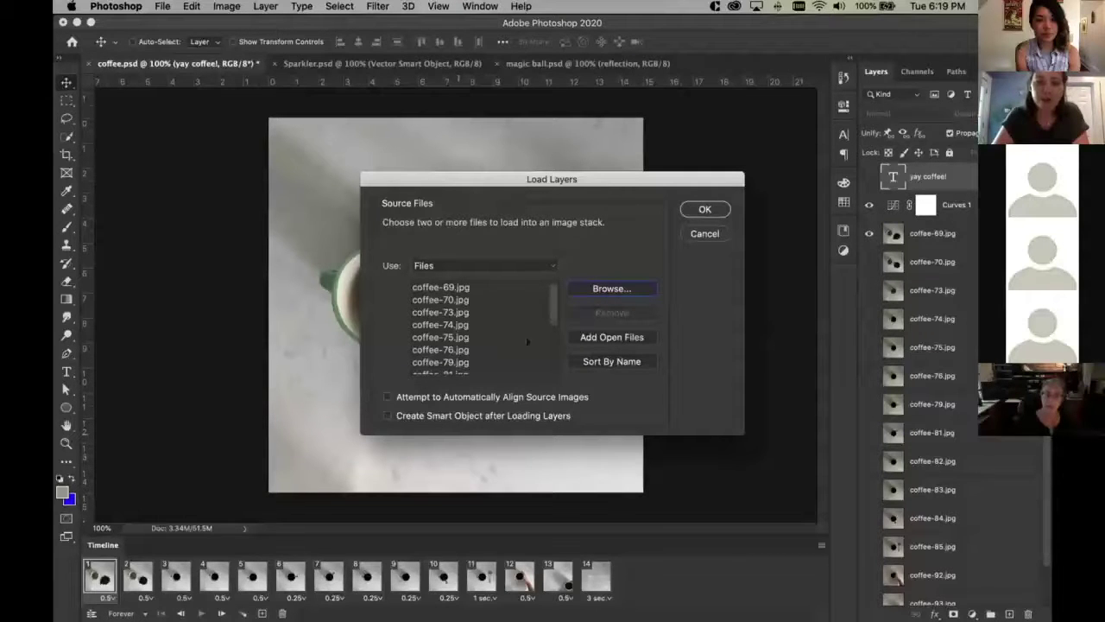
pyautogui.scroll(-3, 516, 336)
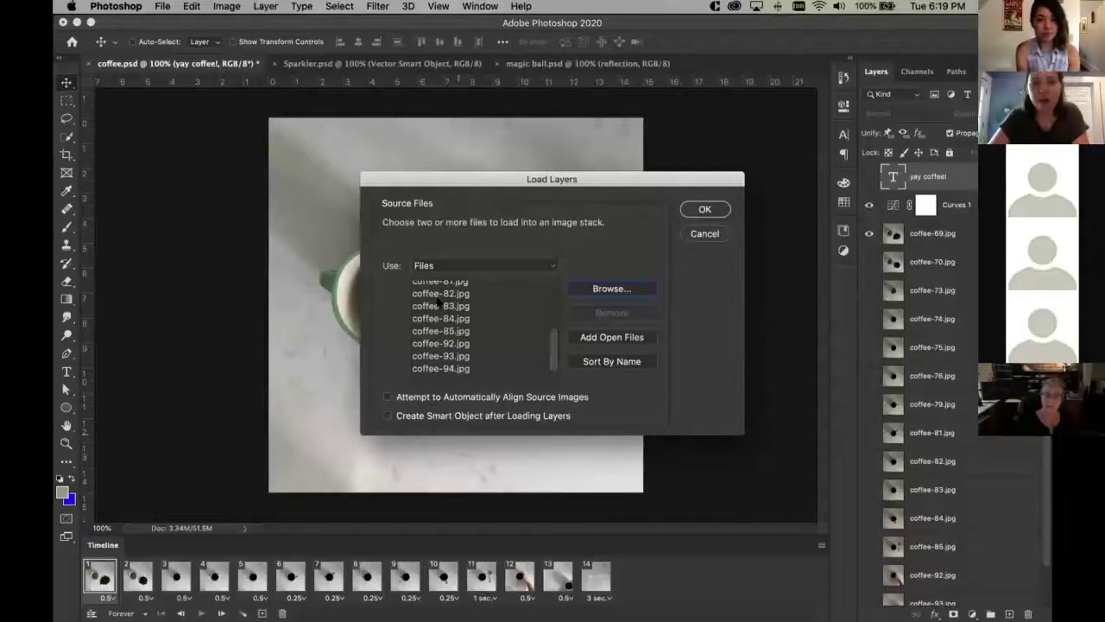
pyautogui.scroll(3, 439, 304)
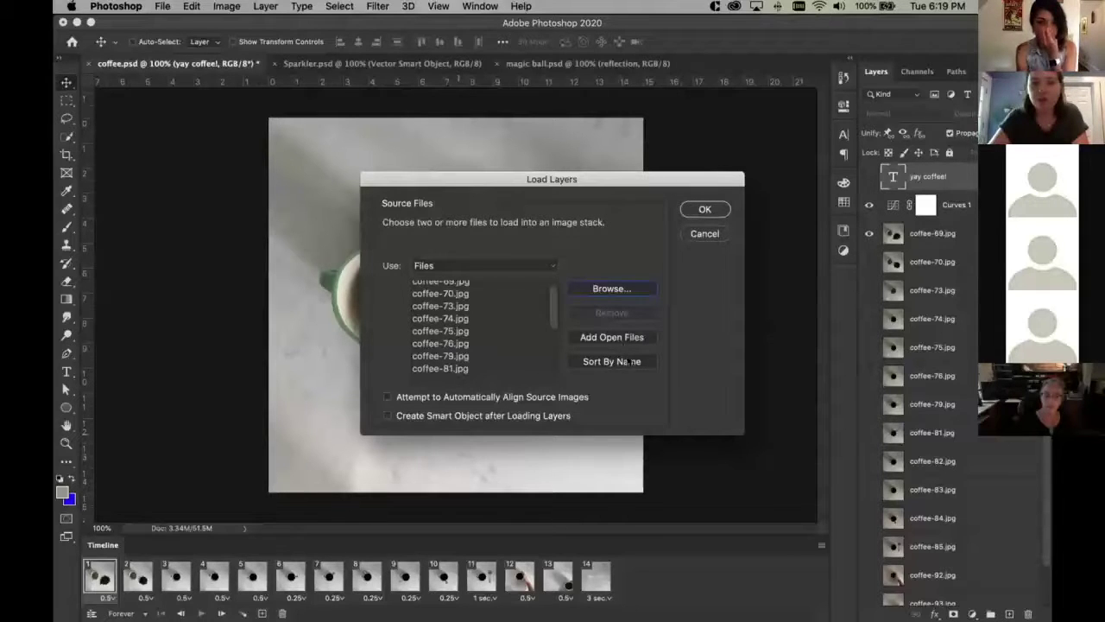
pyautogui.scroll(1, 470, 296)
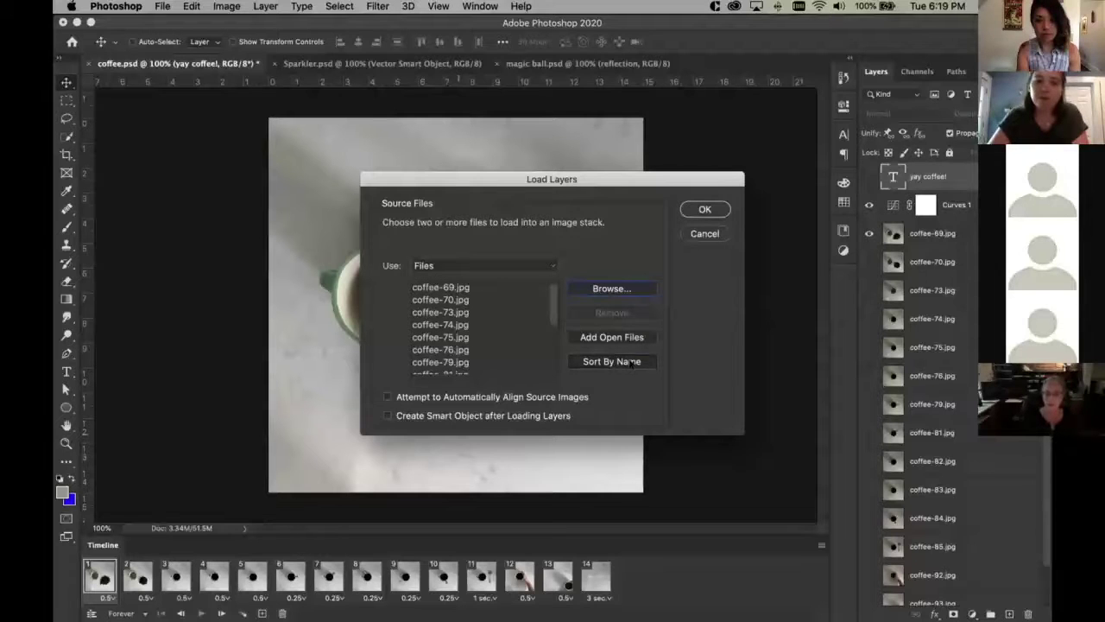
pyautogui.click(413, 396)
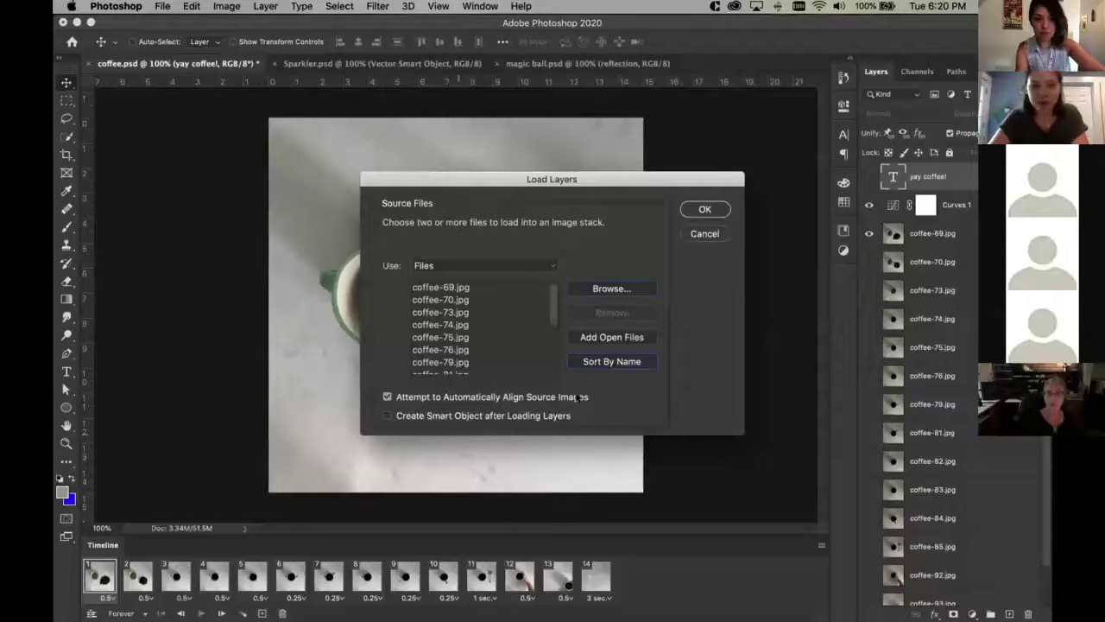
pyautogui.moveTo(437, 183); pyautogui.dragTo(532, 130)
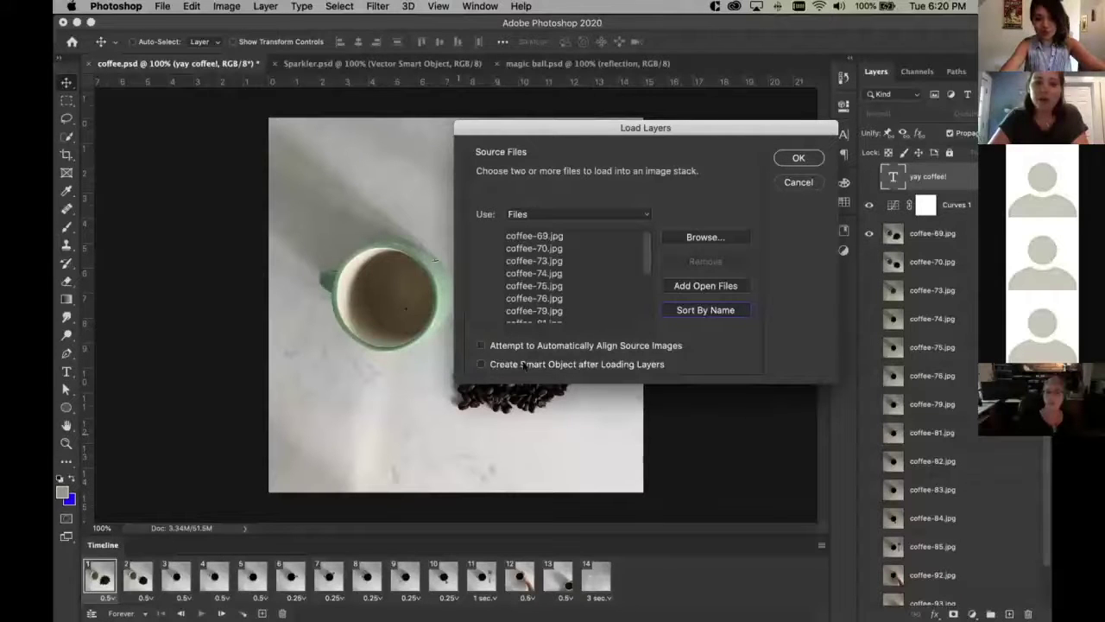
pyautogui.click(799, 158)
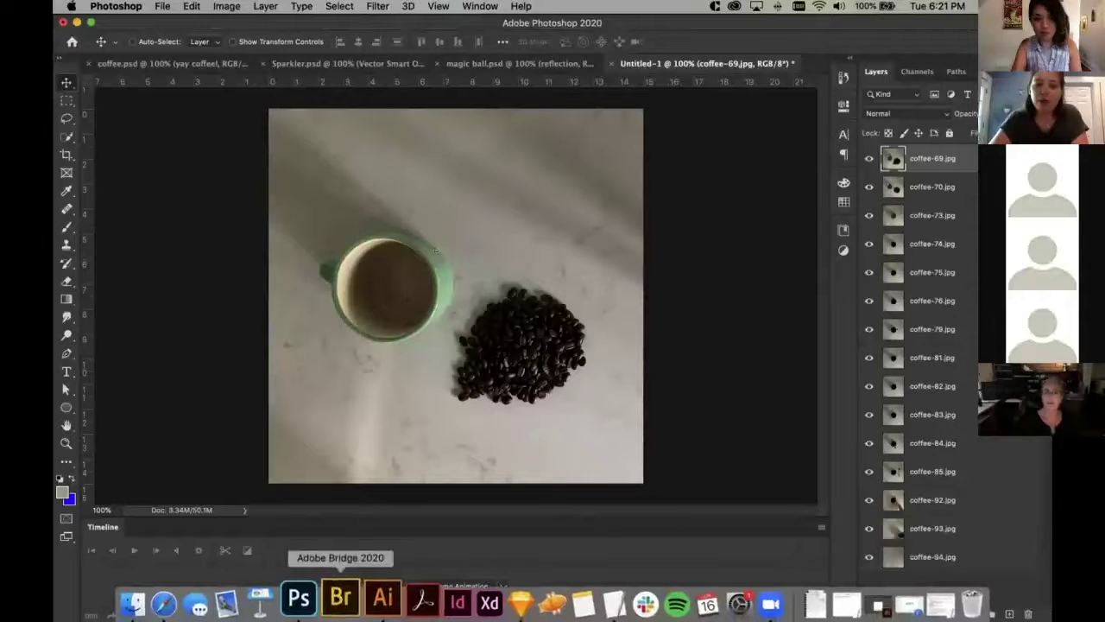
# Try to place all the coffee JPGs from the Finder folder straight into the new document, accepting coffee-69 and coffee-70
pyautogui.click(155, 597)
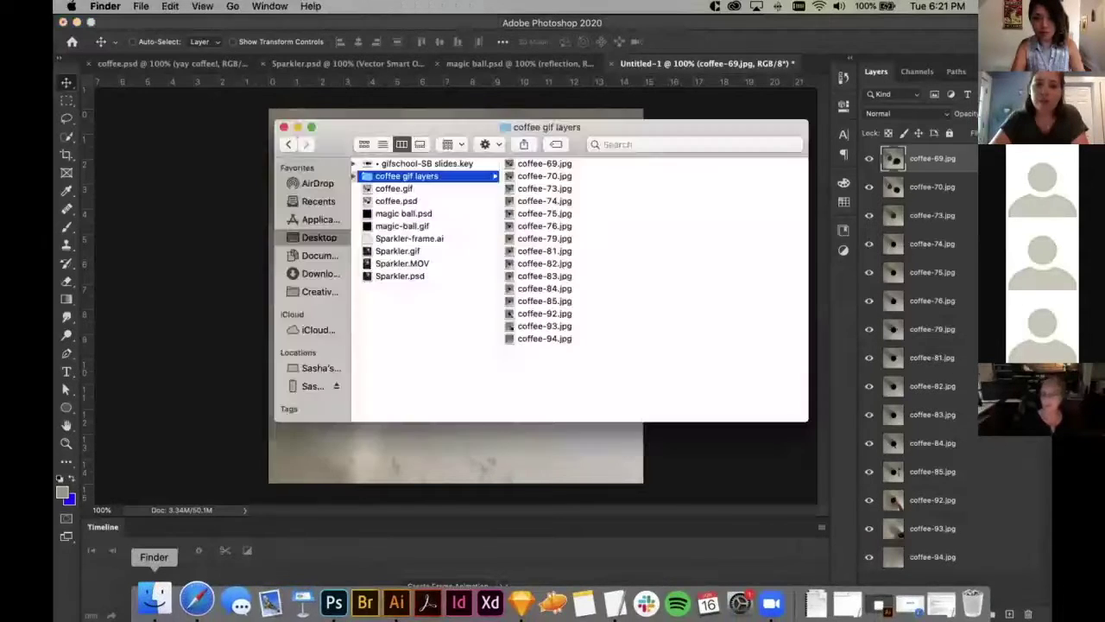
pyautogui.click(545, 226)
pyautogui.click(553, 163)
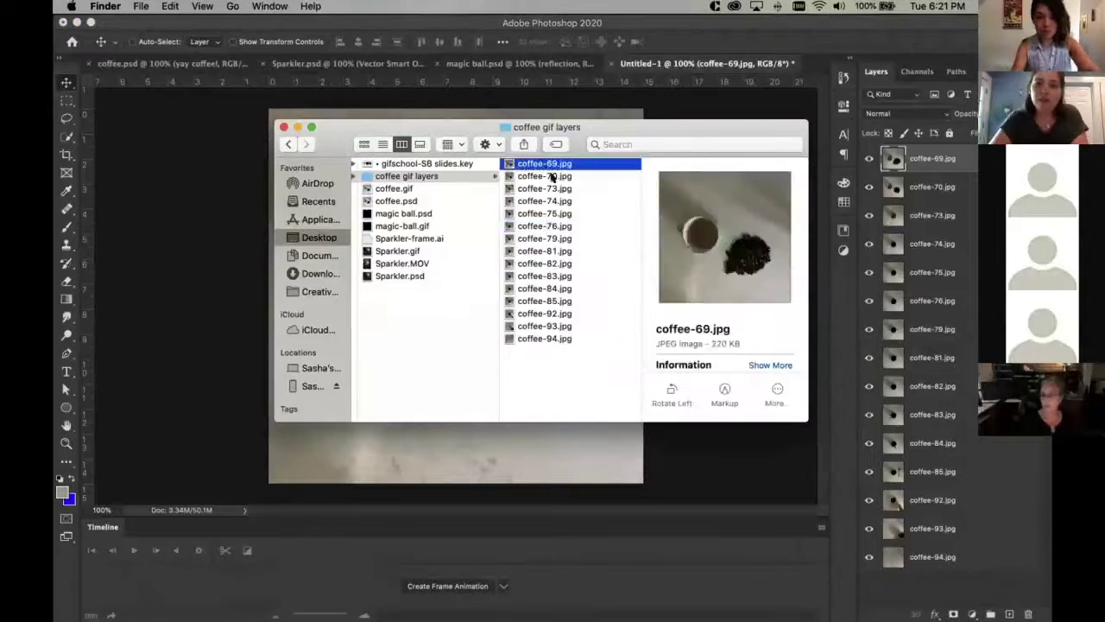
pyautogui.keyDown('shift'); pyautogui.click(534, 339); pyautogui.keyUp('shift')
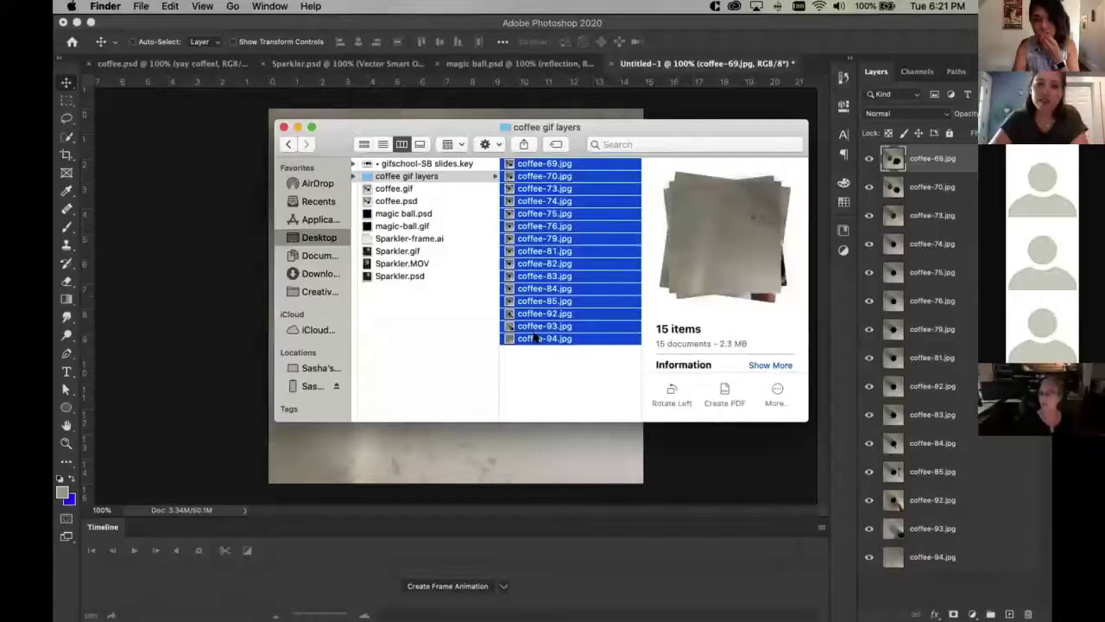
pyautogui.moveTo(535, 338); pyautogui.dragTo(438, 289)
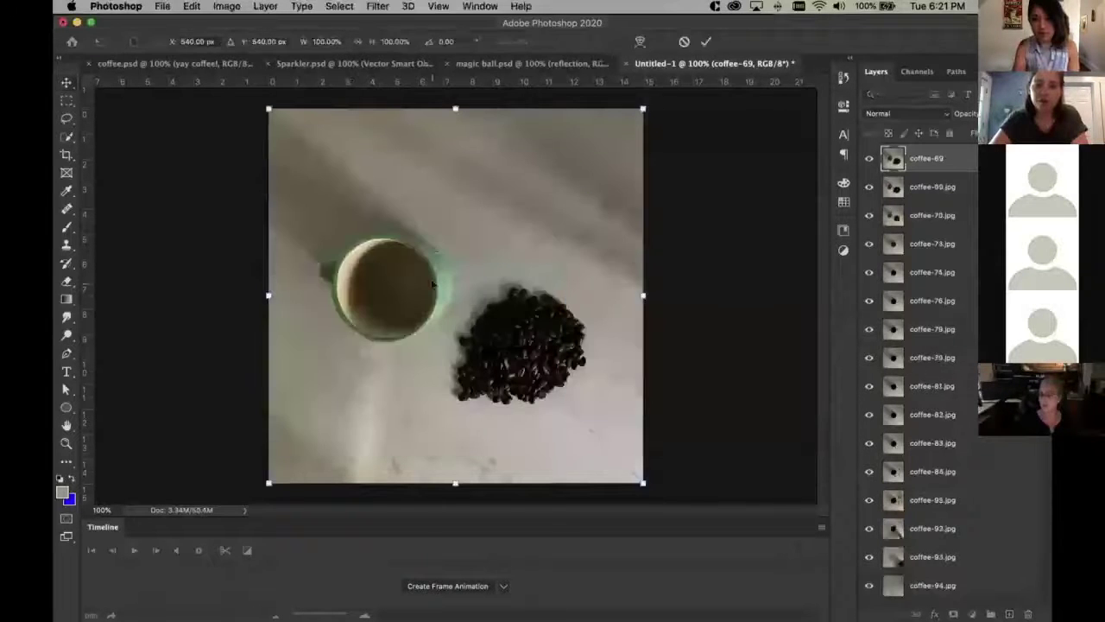
pyautogui.press('Return')
pyautogui.press('Return')
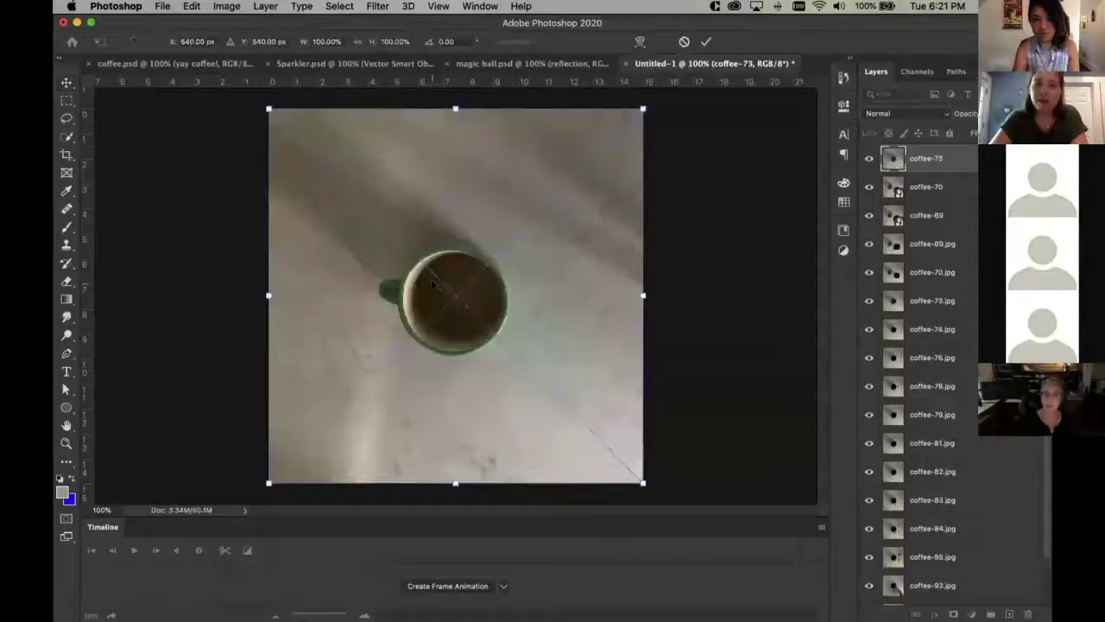
# Cancel placing the remaining files and delete the placed coffee-70 and coffee-69 layers
pyautogui.press('Escape')
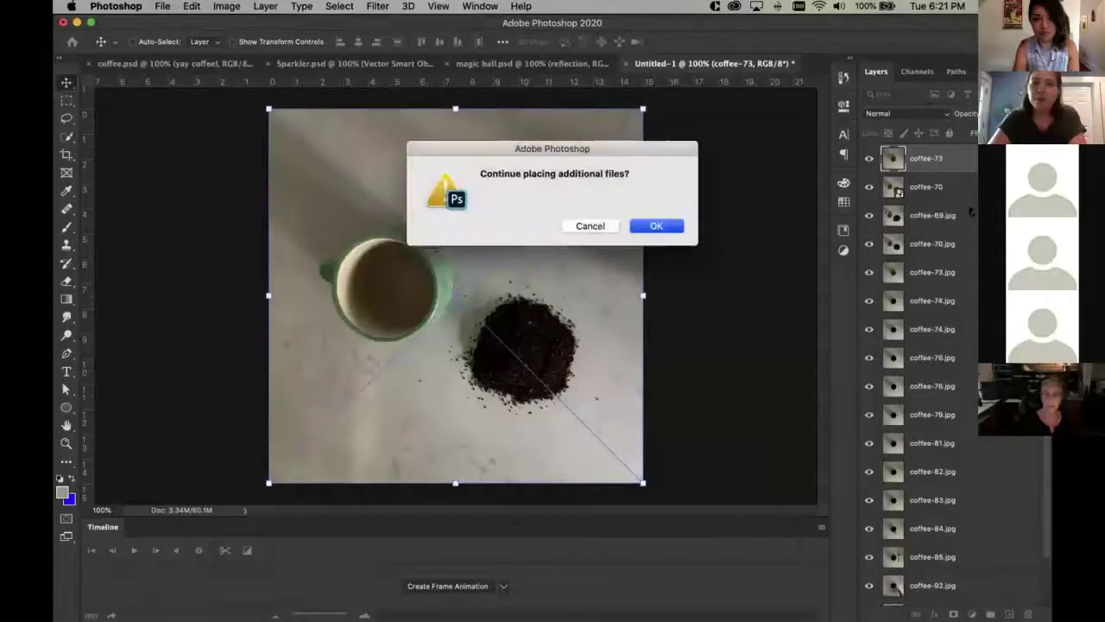
pyautogui.press('Escape')
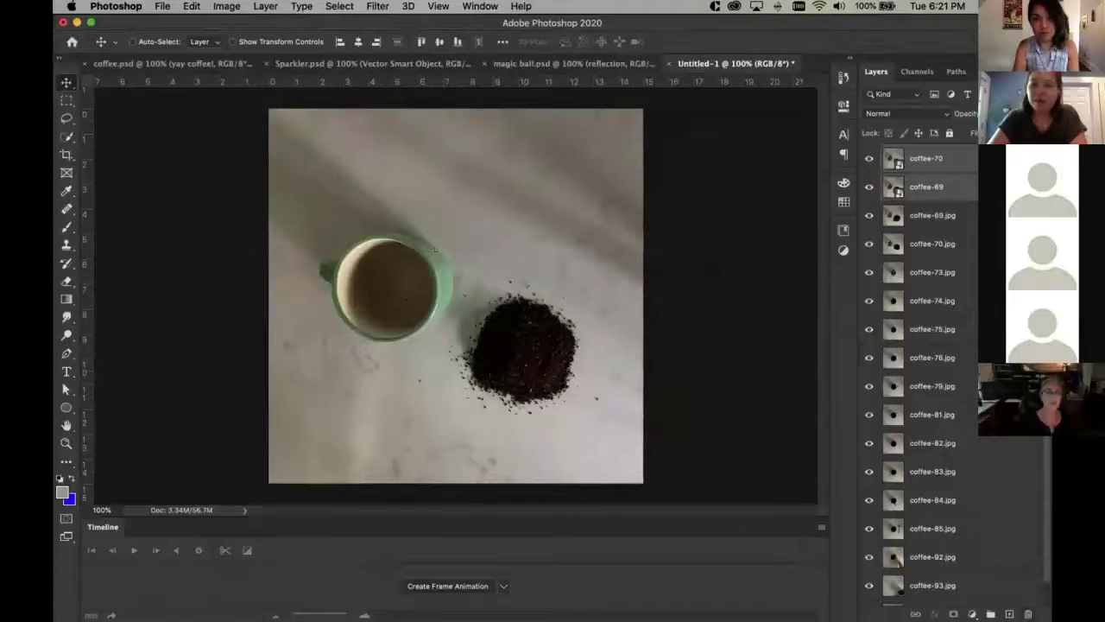
pyautogui.press('BackSpace')
pyautogui.press('Return')
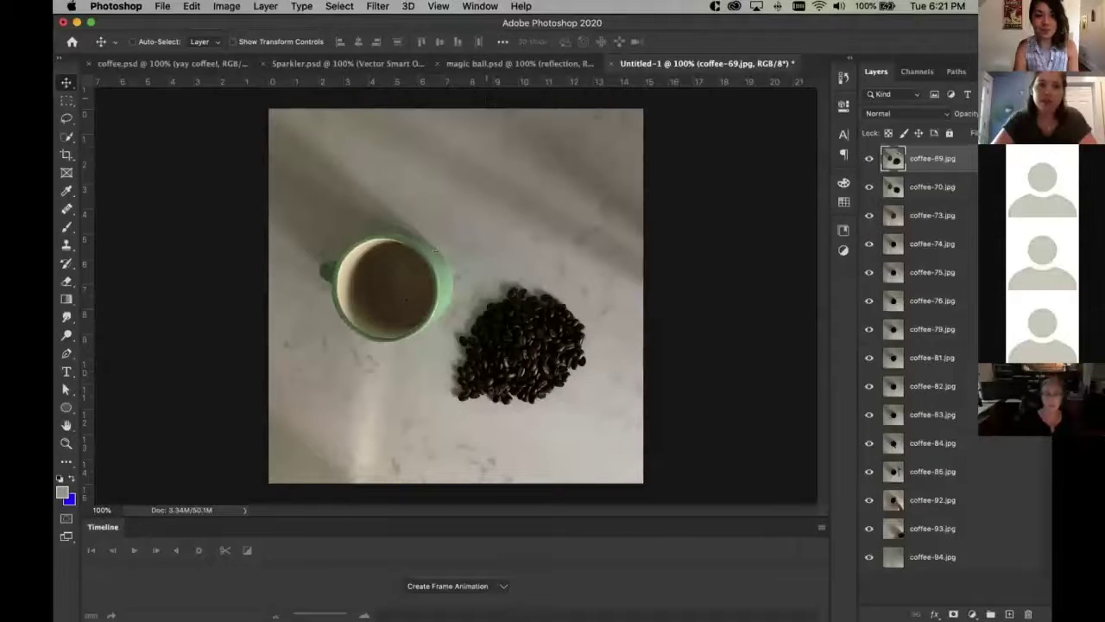
# Check that the Timeline is shown and create a frame animation for the stacked coffee layers
pyautogui.click(477, 6)
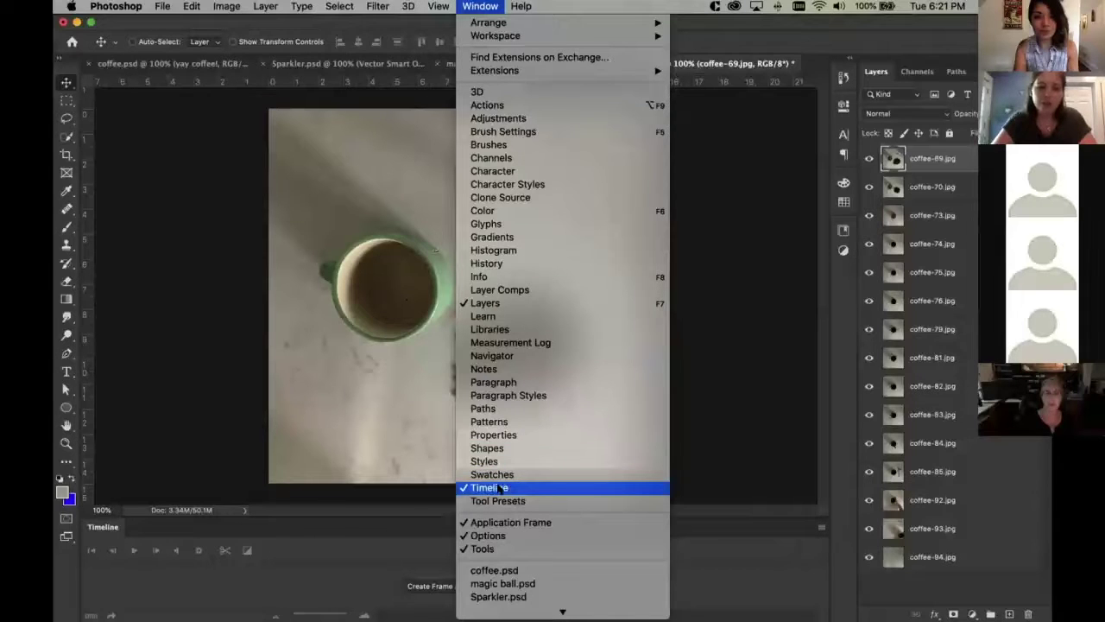
pyautogui.click(420, 563)
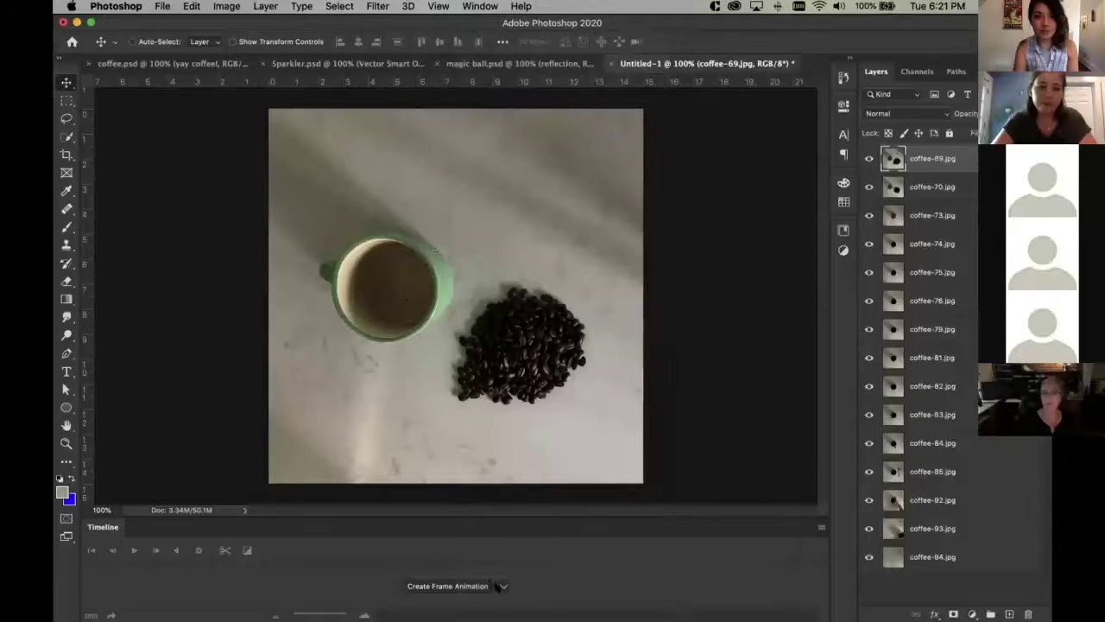
pyautogui.click(503, 587)
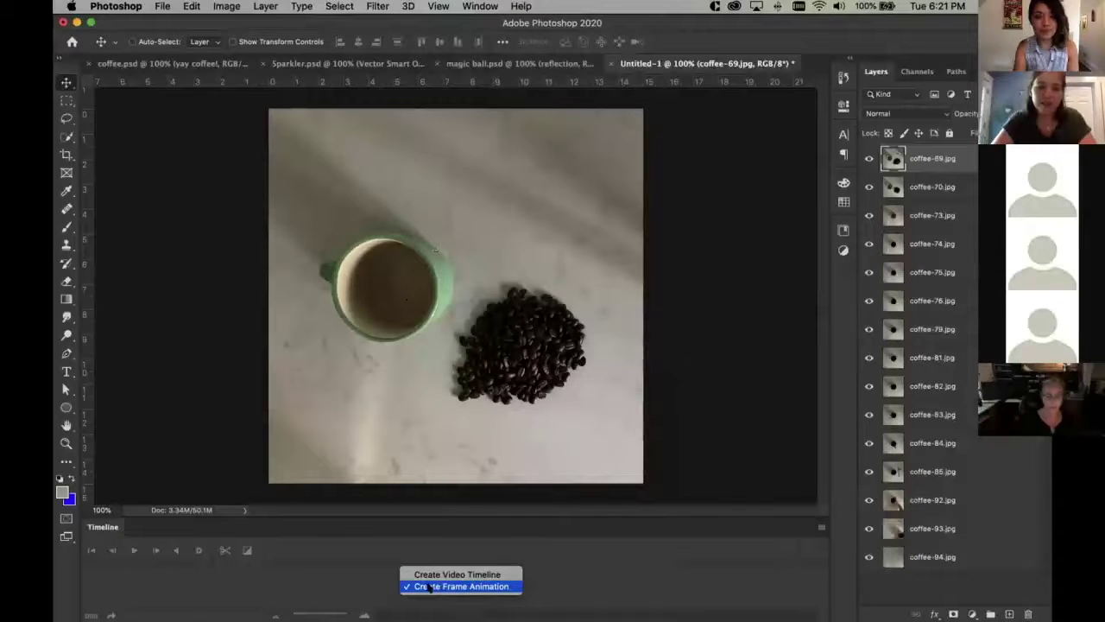
pyautogui.click(480, 587)
pyautogui.click(480, 586)
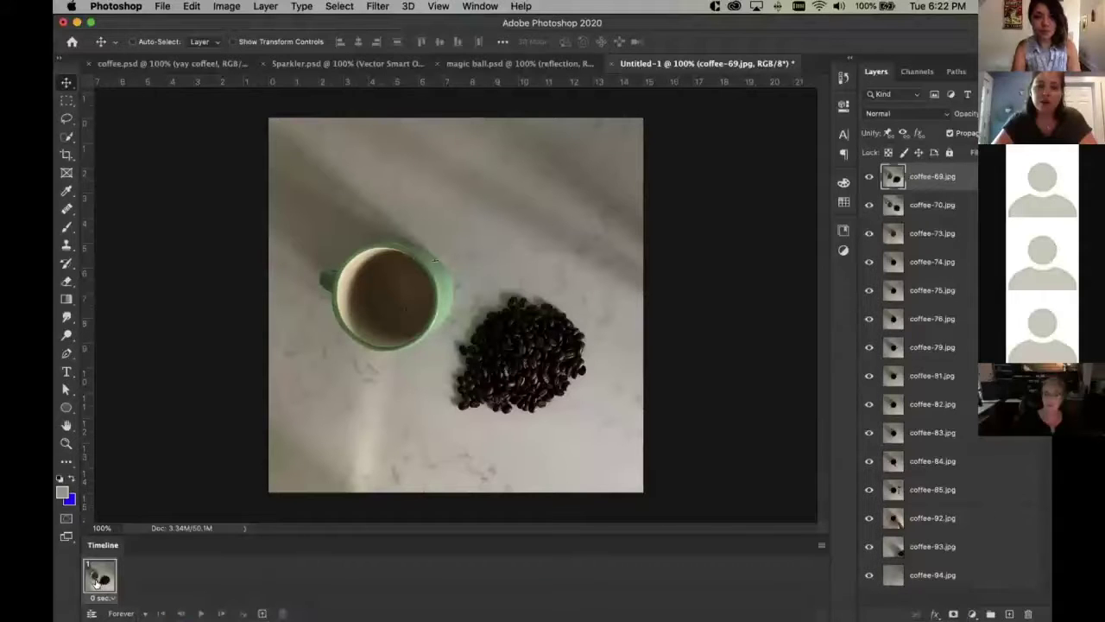
# Toggle the visibility of the coffee-69 layer off and back on, and make animation frames from the stacked coffee layers
pyautogui.click(868, 179)
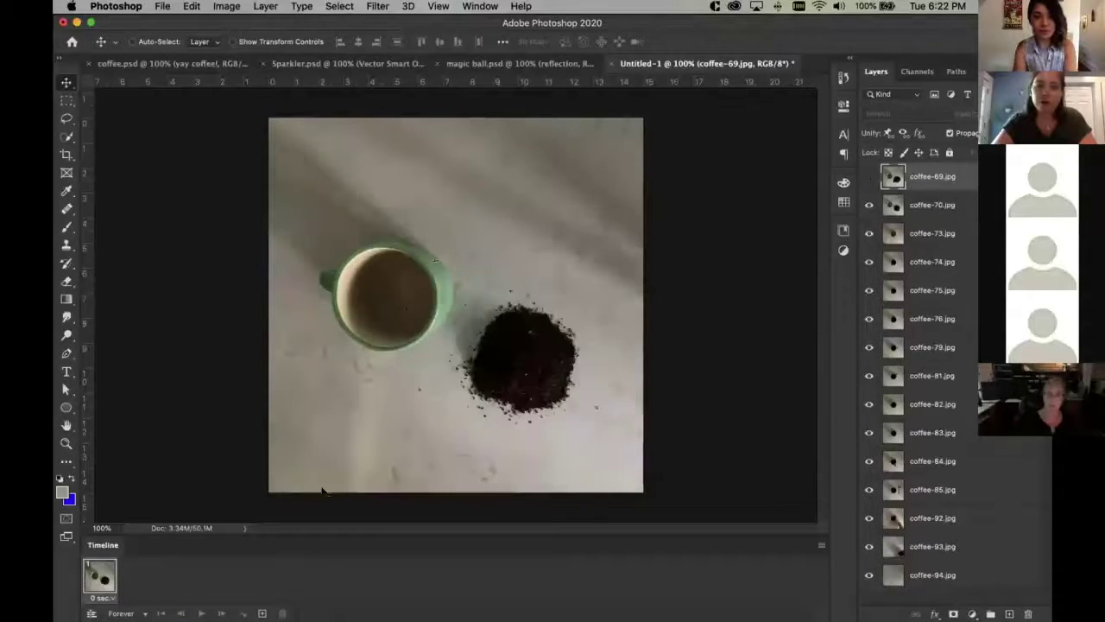
pyautogui.click(869, 177)
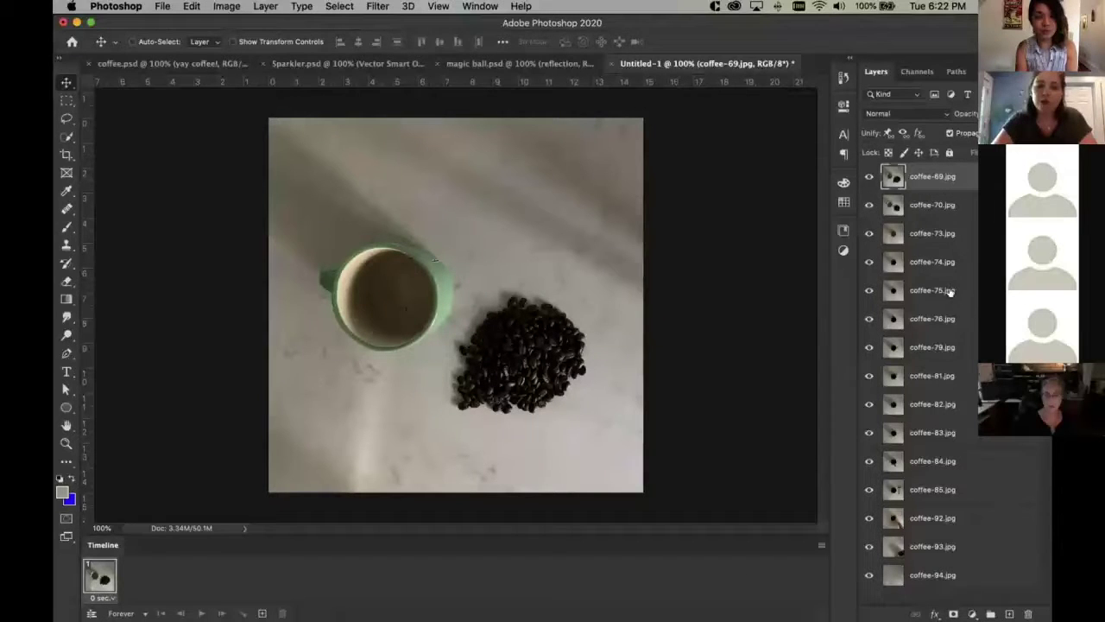
pyautogui.click(819, 545)
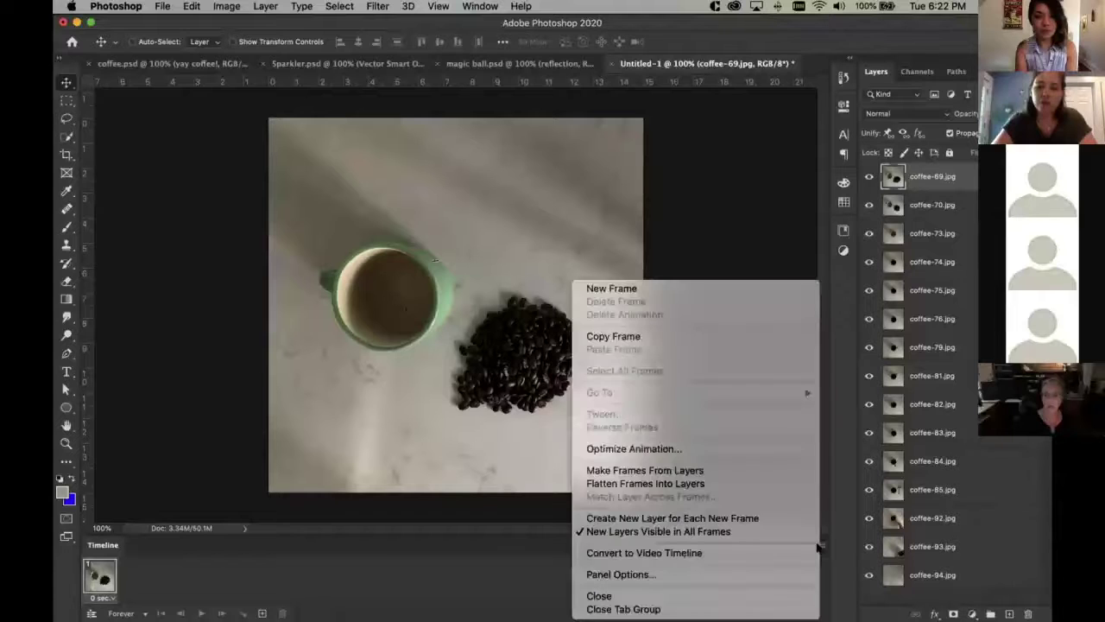
pyautogui.click(818, 547)
pyautogui.click(821, 549)
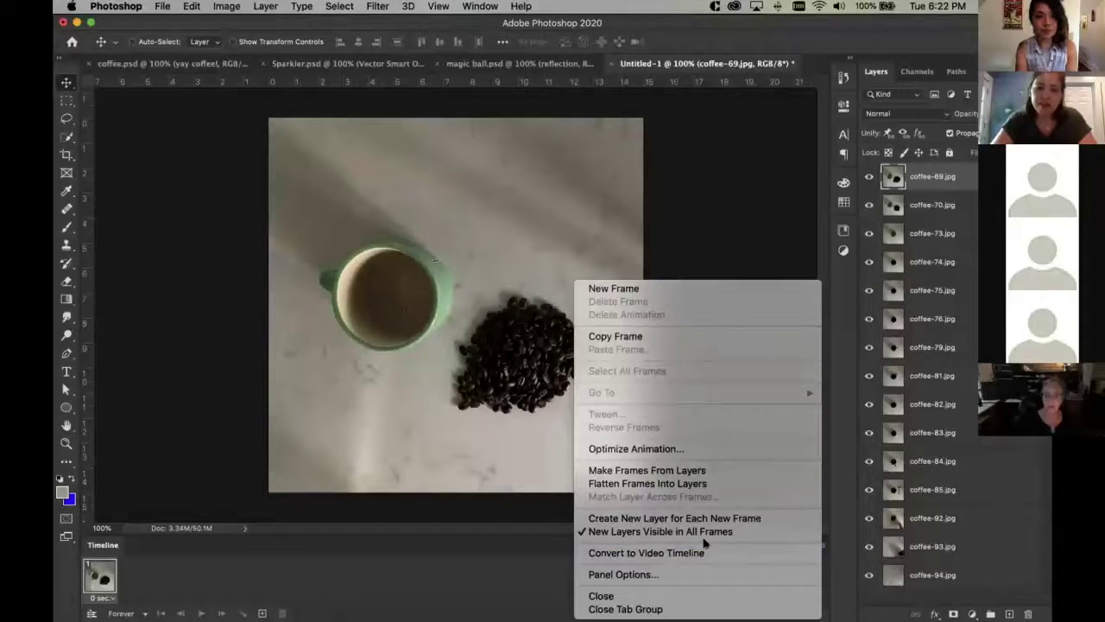
pyautogui.click(666, 472)
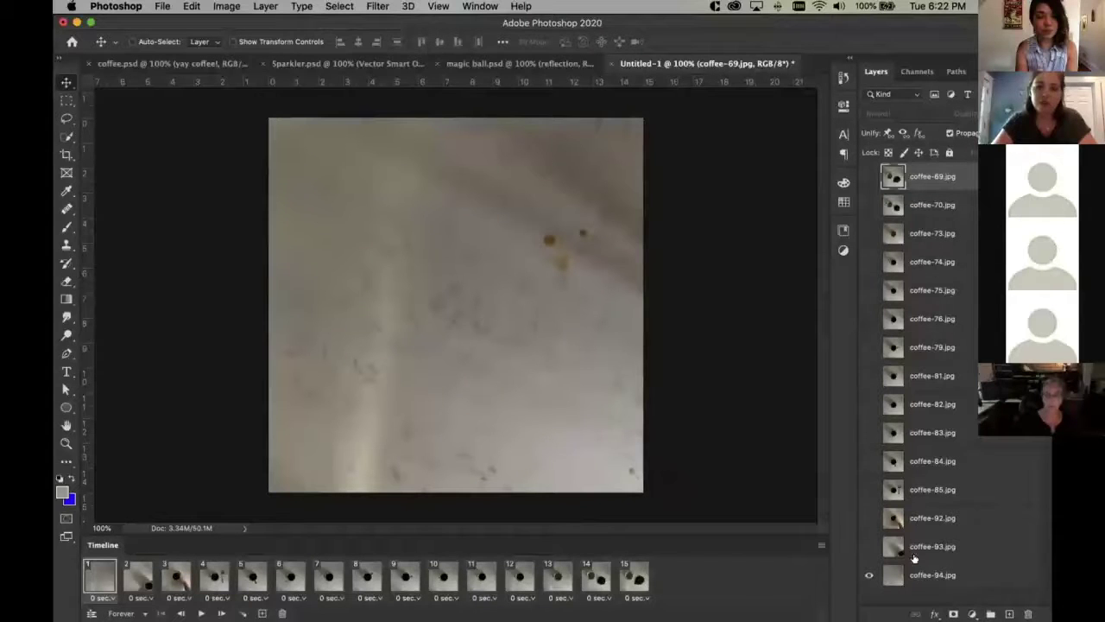
# Step through frames 2 to 10 of the animation to examine the order in which the coffee photos appear
pyautogui.click(134, 577)
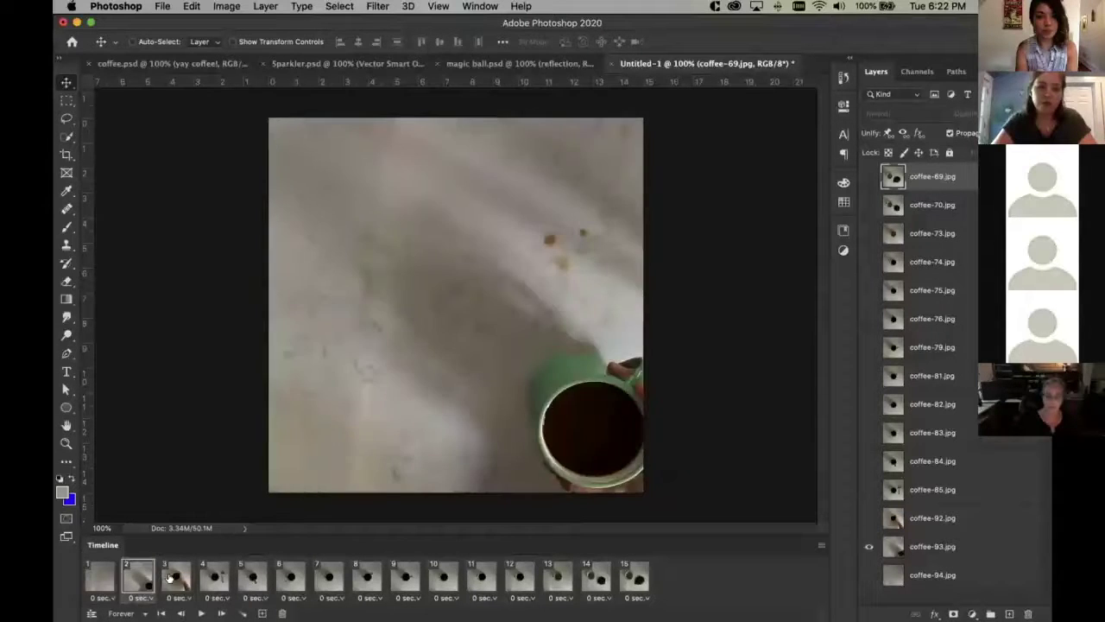
pyautogui.click(175, 577)
pyautogui.click(215, 577)
pyautogui.click(253, 577)
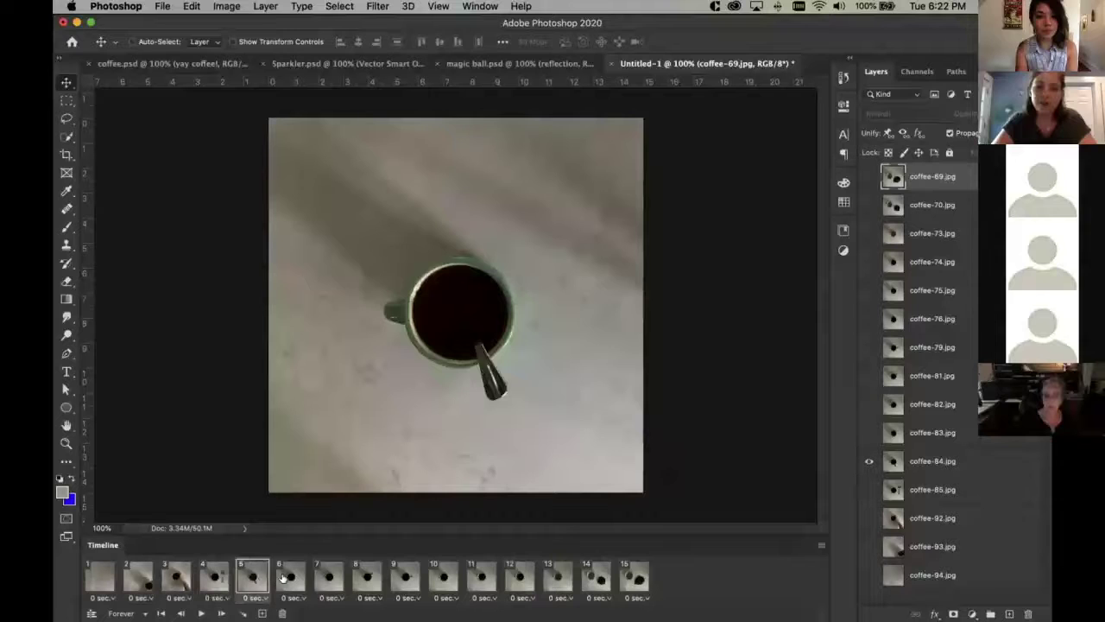
pyautogui.click(284, 577)
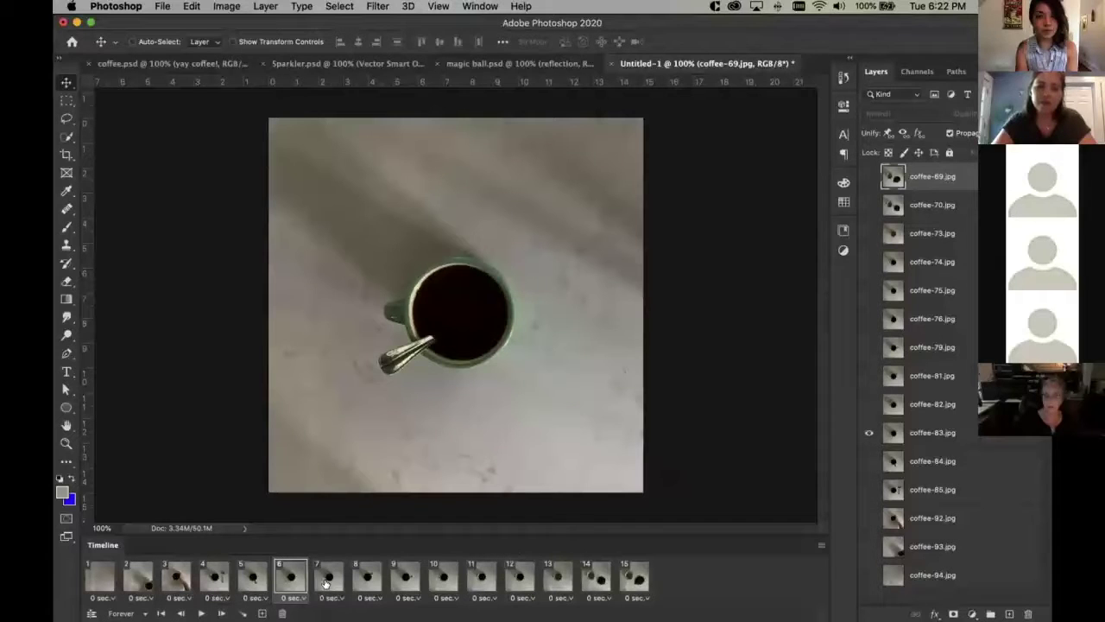
pyautogui.click(326, 582)
pyautogui.click(377, 577)
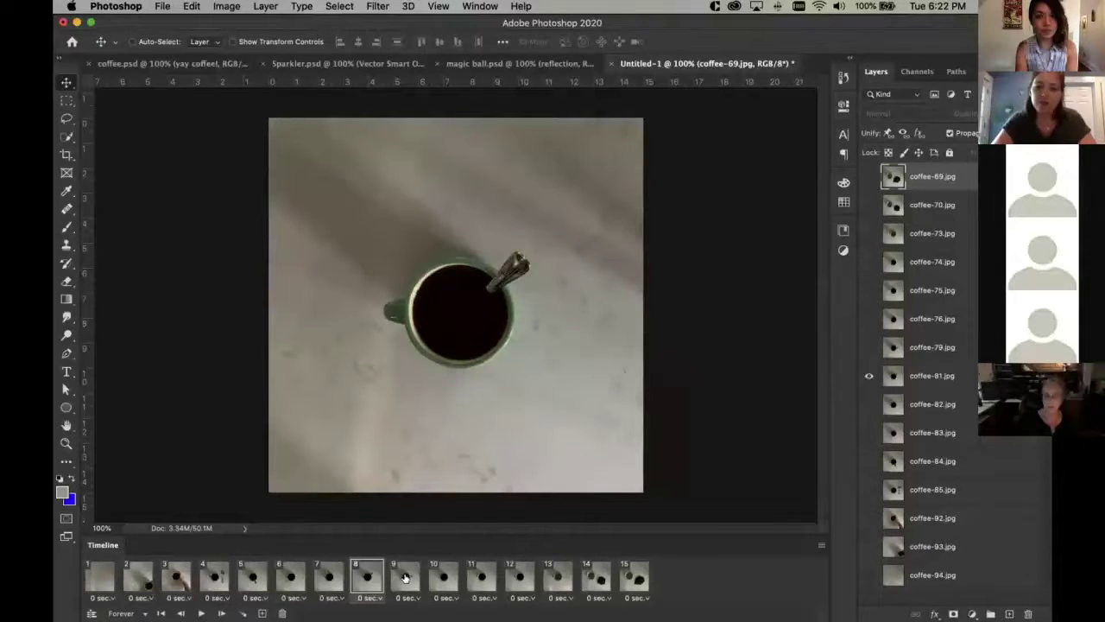
pyautogui.click(405, 577)
pyautogui.click(443, 577)
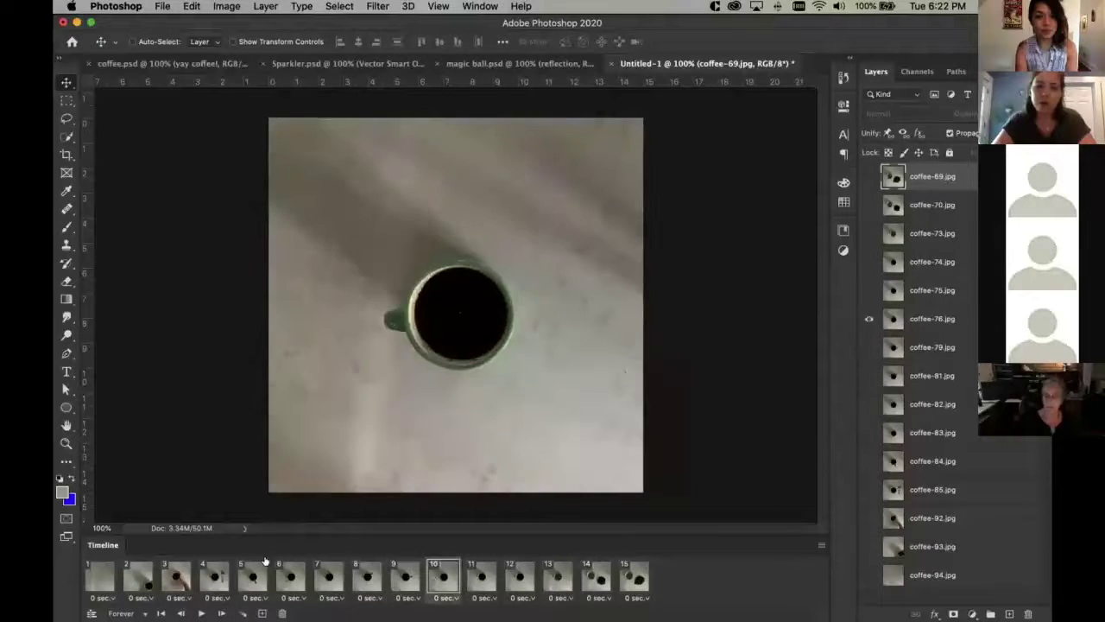
# Reverse the order of all 15 frames, play the animation as a preview, and return to frame 1
pyautogui.click(102, 577)
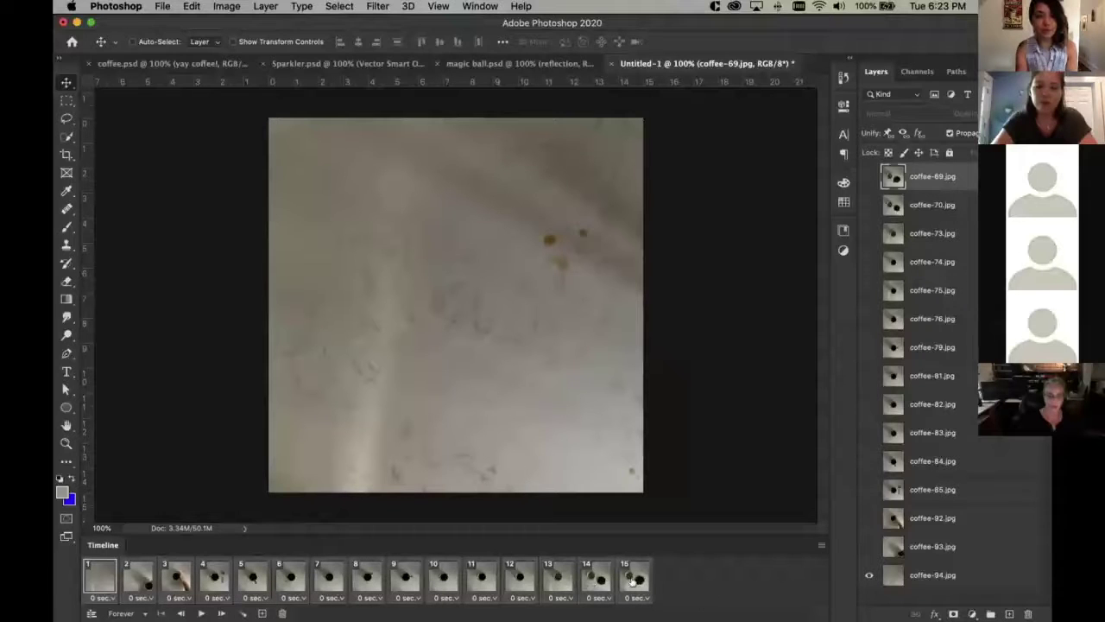
pyautogui.click(822, 548)
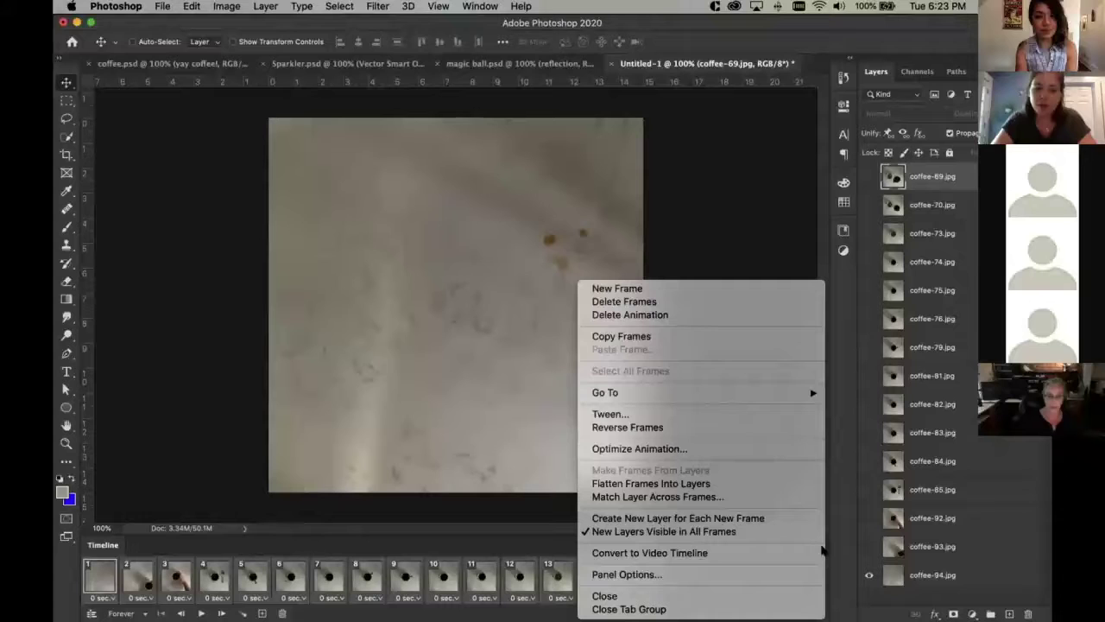
pyautogui.click(632, 428)
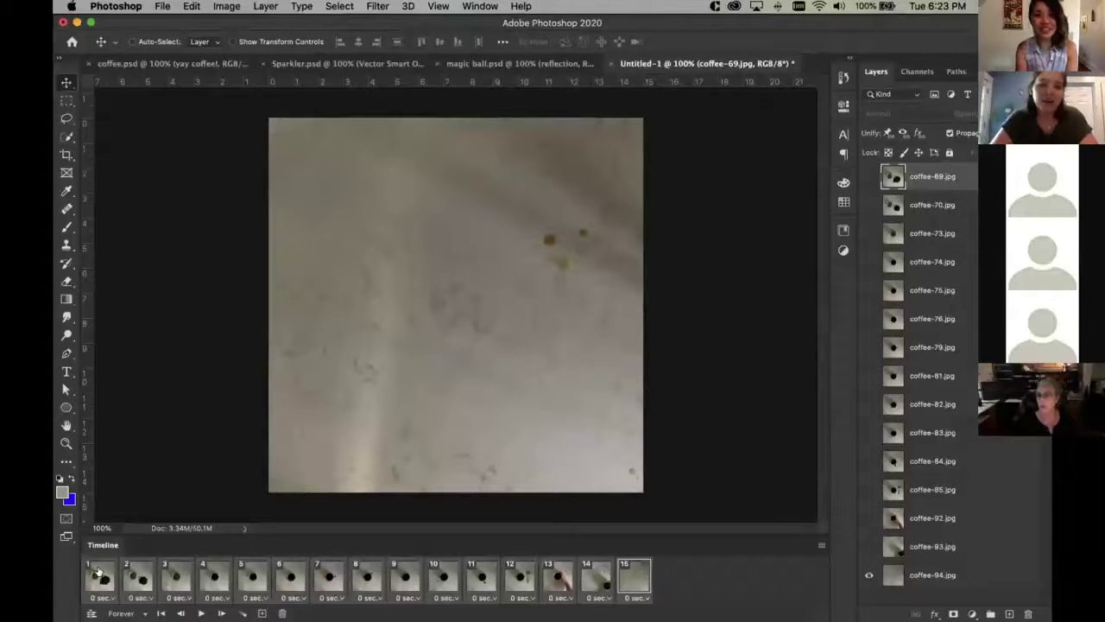
pyautogui.press('space')
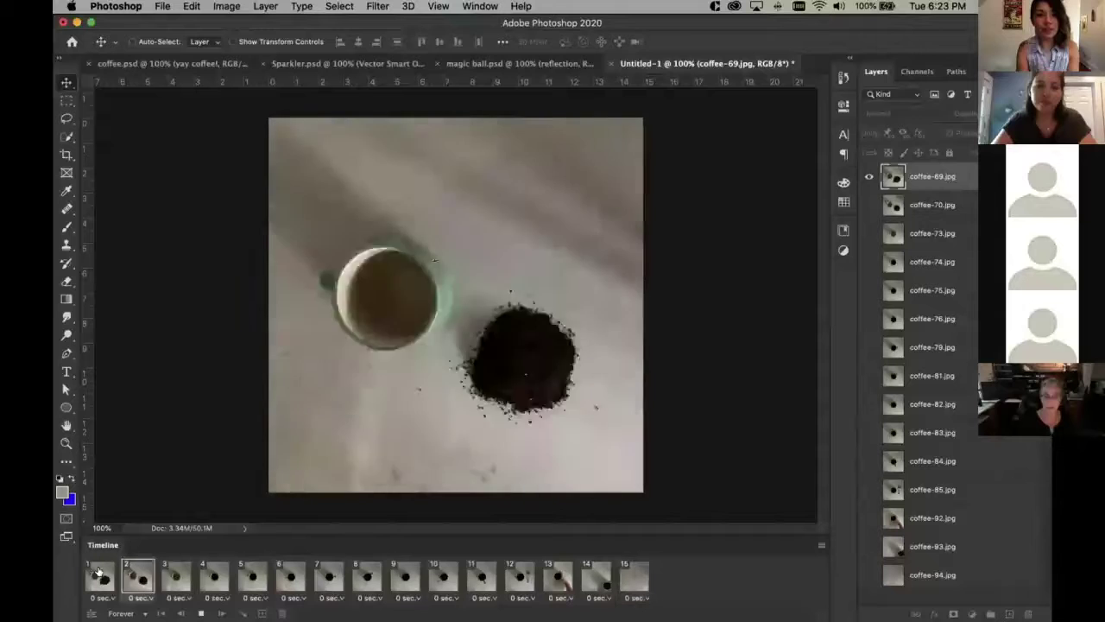
pyautogui.click(104, 576)
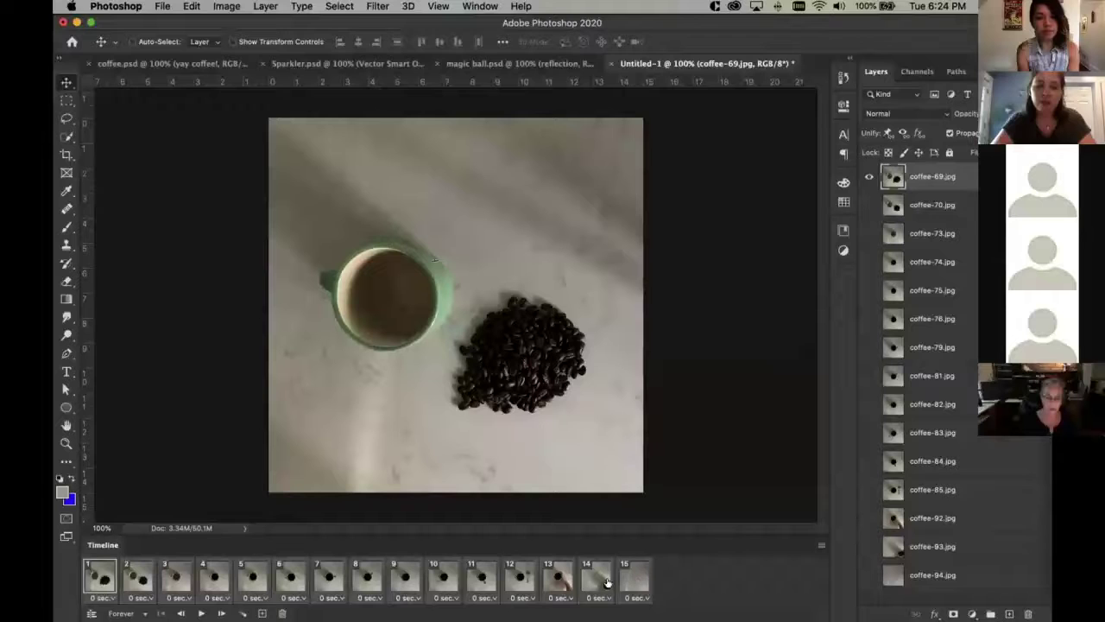
pyautogui.click(820, 546)
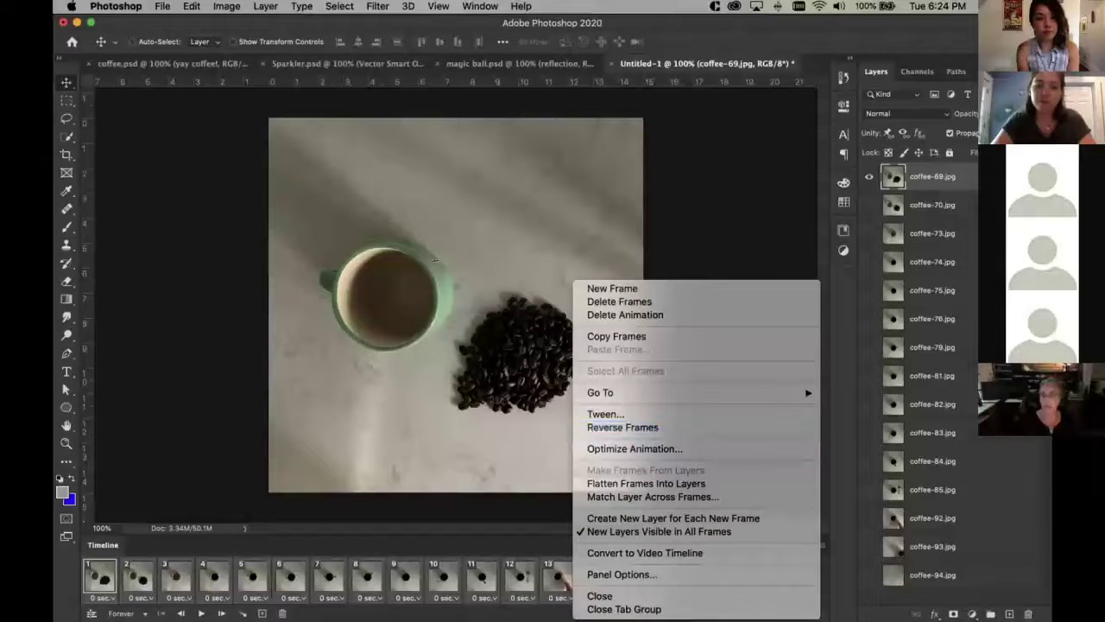
pyautogui.click(99, 577)
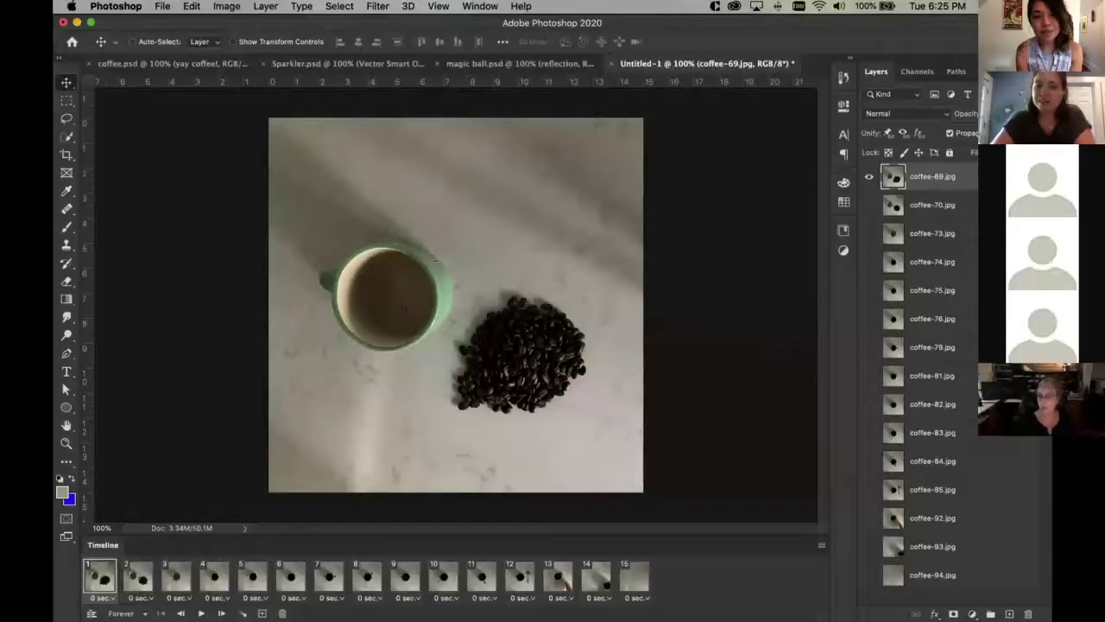
pyautogui.click(821, 547)
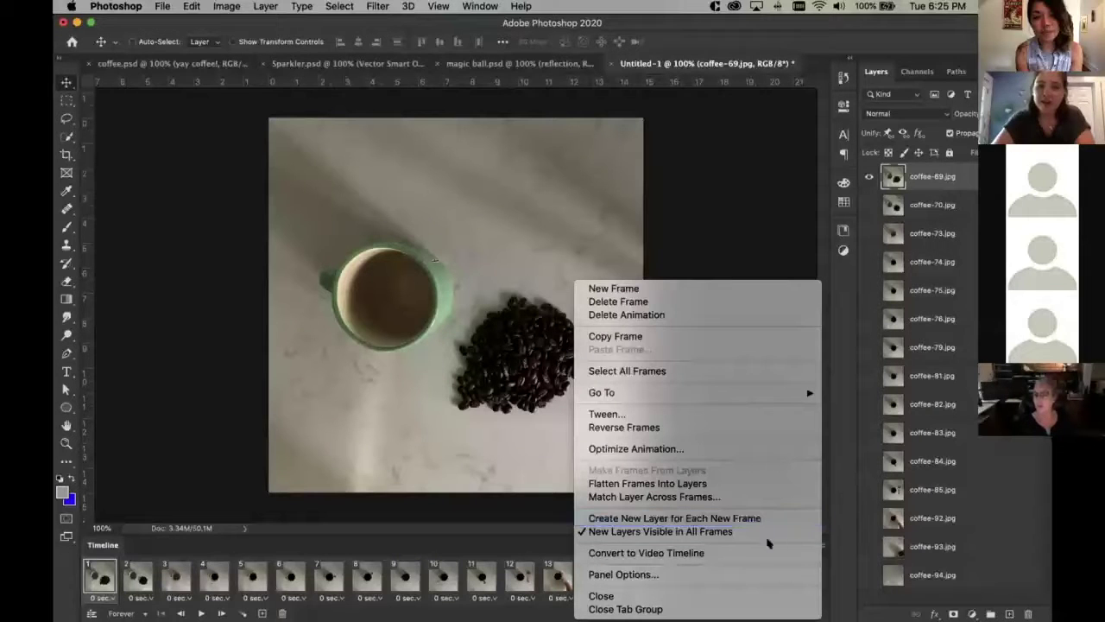
pyautogui.click(799, 552)
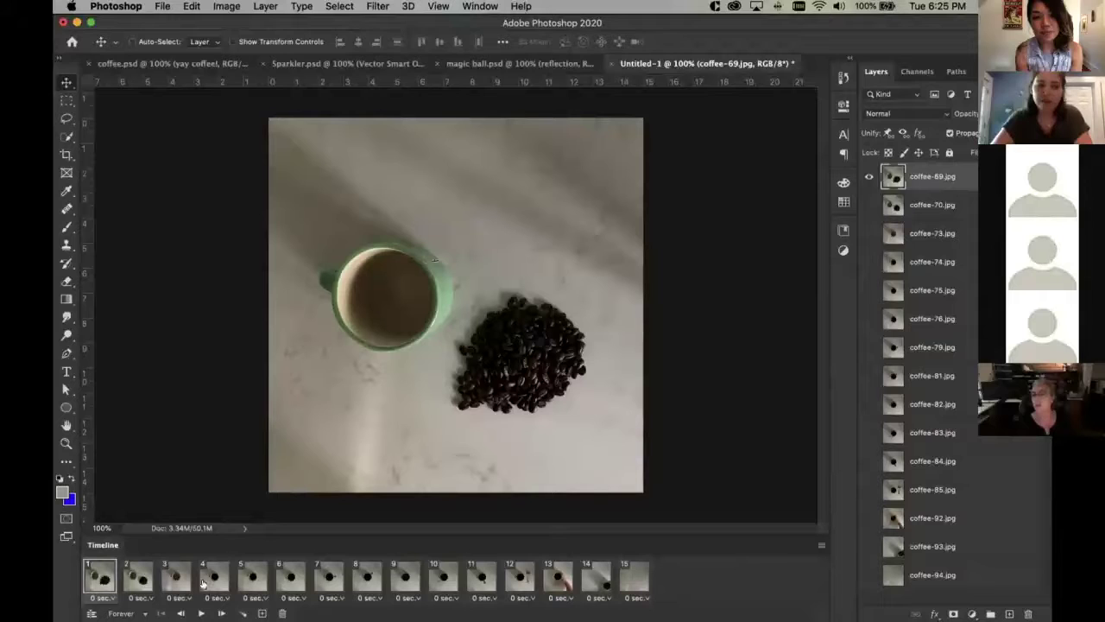
# Revert the document history to the Create Frame Animation state
pyautogui.click(844, 78)
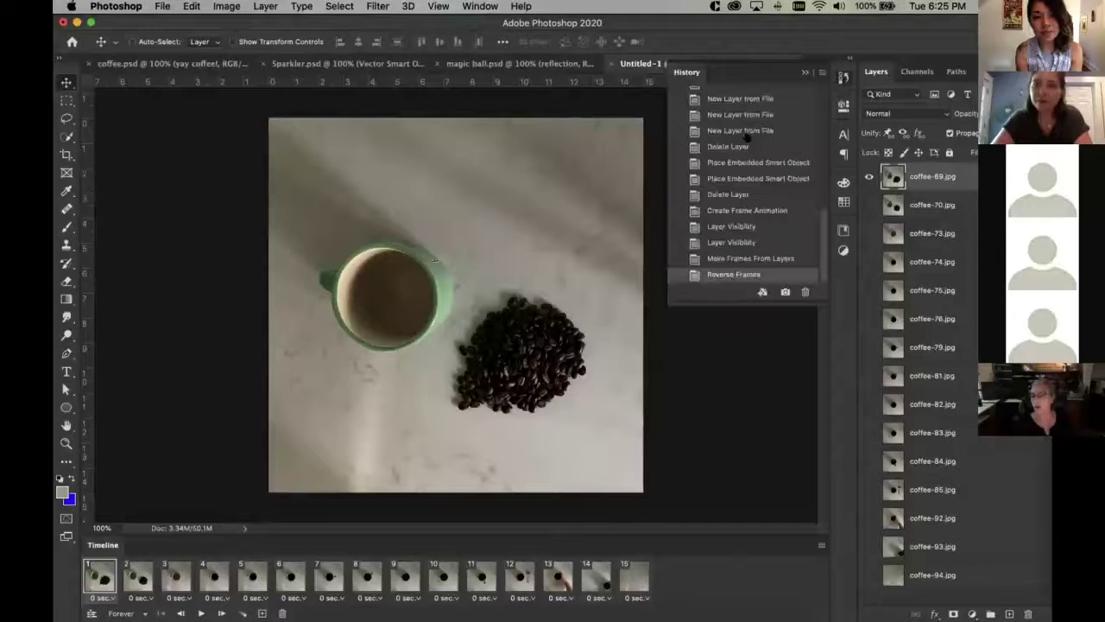
pyautogui.click(771, 210)
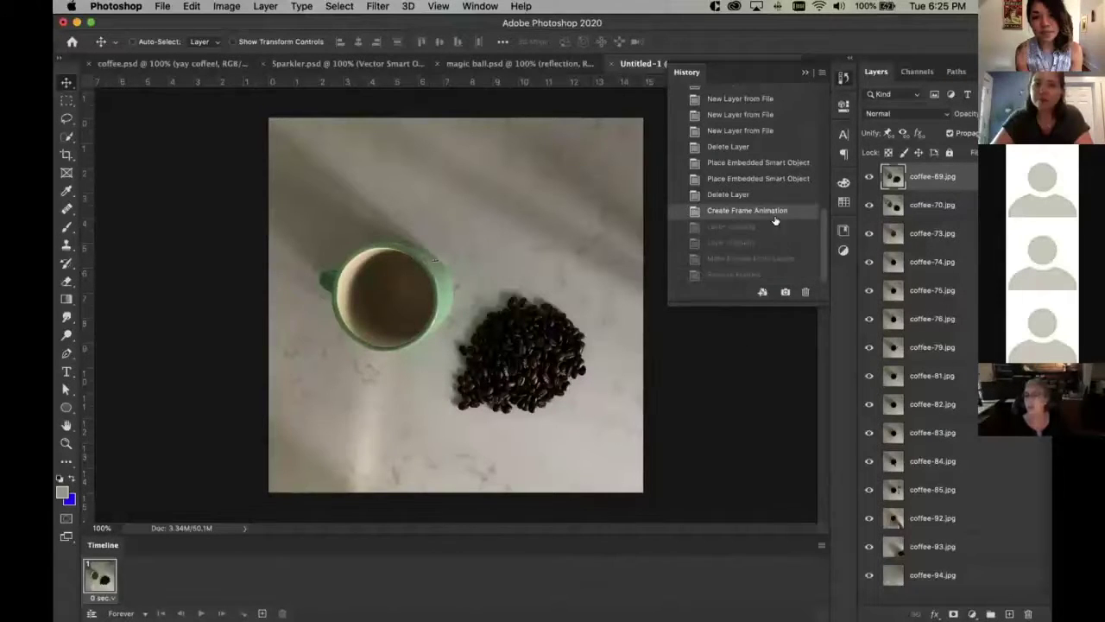
pyautogui.click(845, 77)
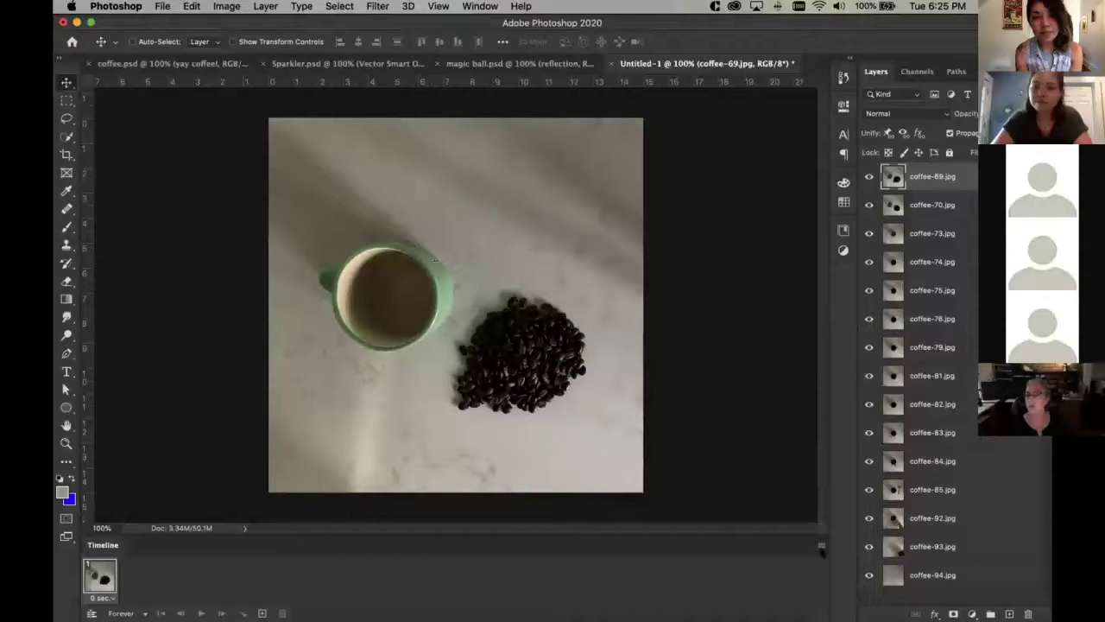
# Make frames from the coffee layers, reverse the order of frames 1 through 15, and select frame 1
pyautogui.click(821, 545)
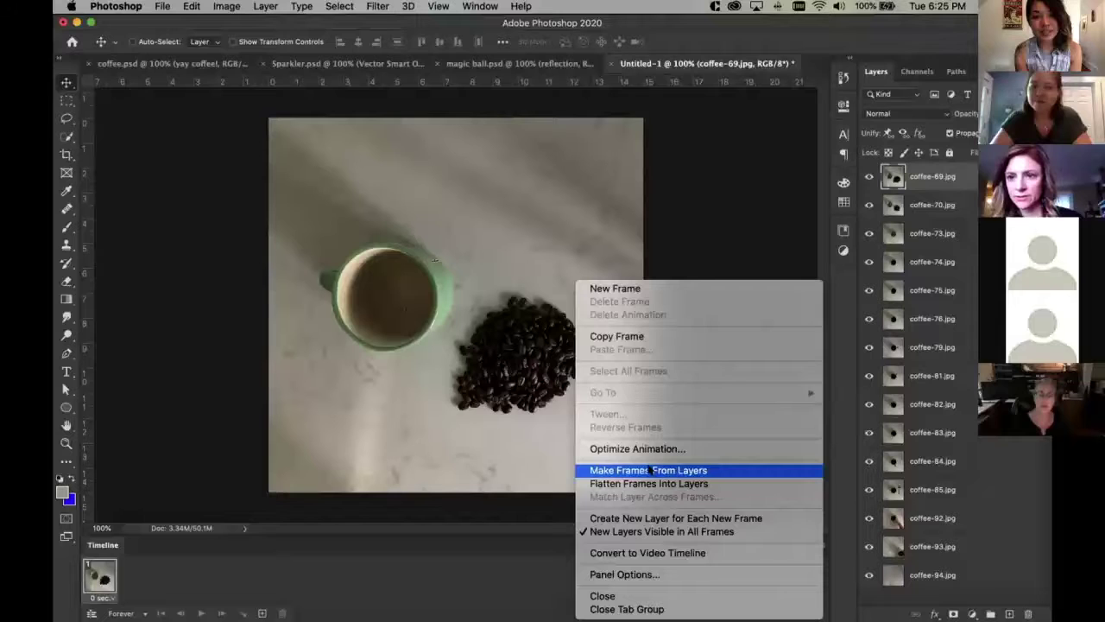
pyautogui.click(650, 469)
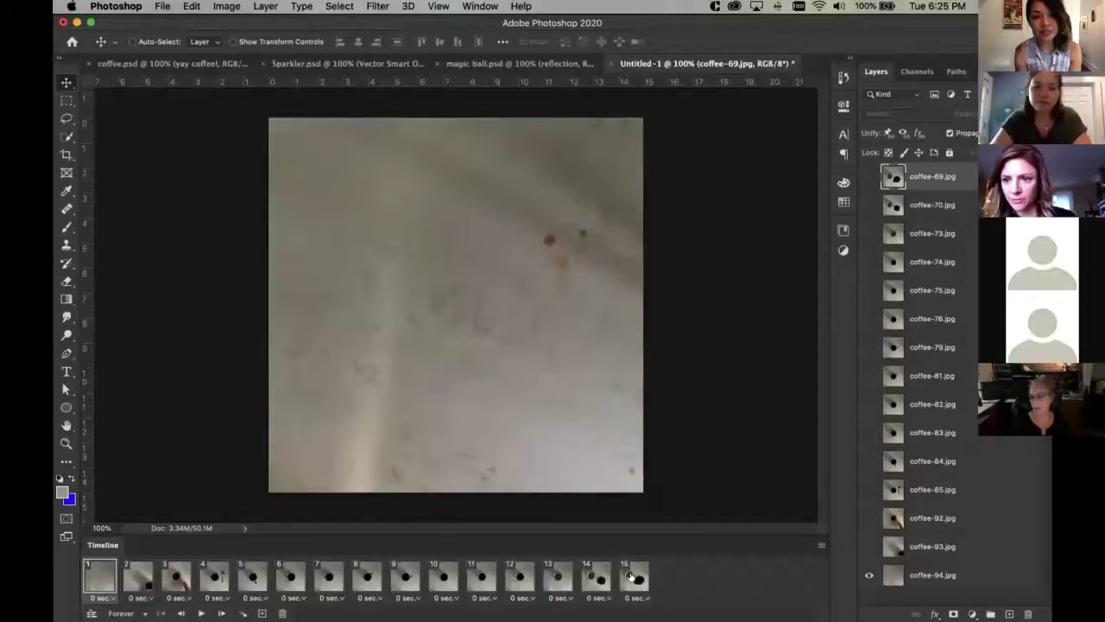
pyautogui.keyDown('shift'); pyautogui.click(630, 576); pyautogui.keyUp('shift')
pyautogui.click(821, 544)
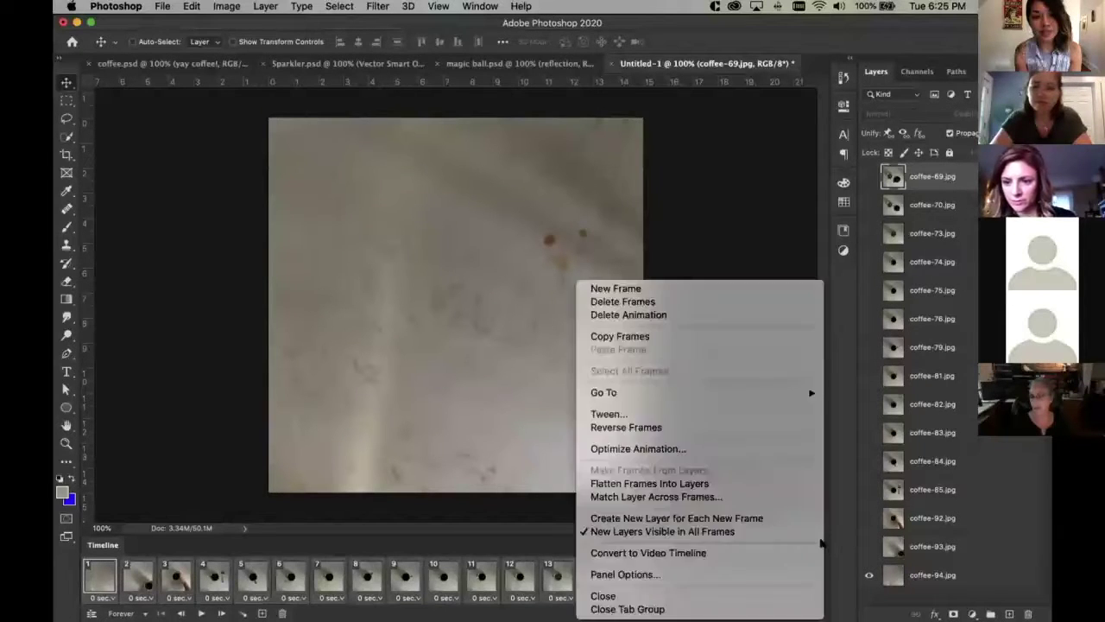
pyautogui.click(682, 429)
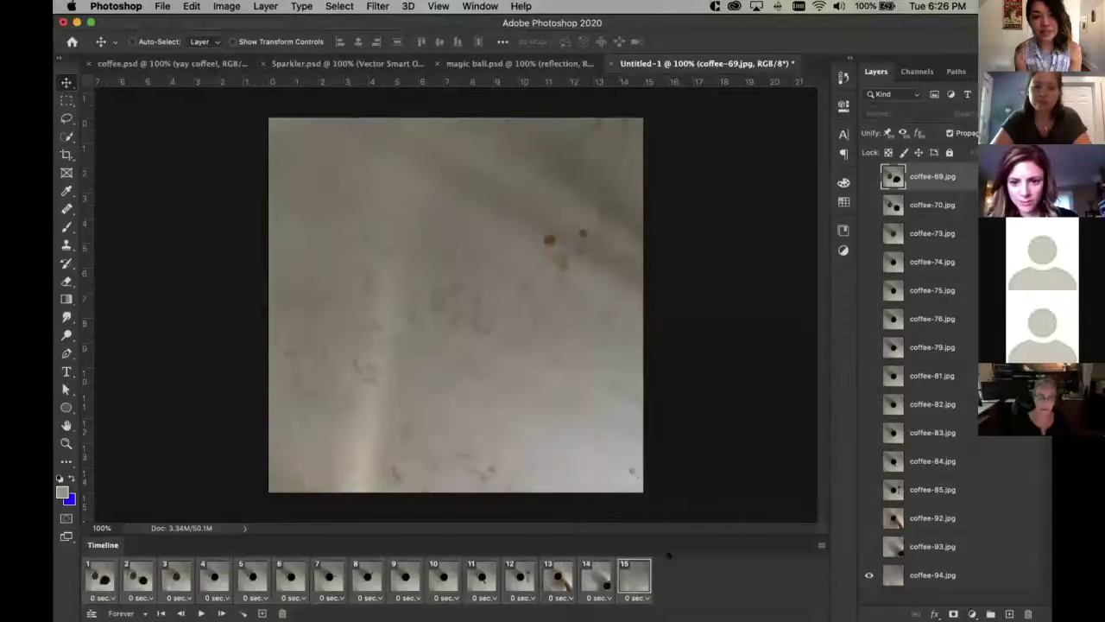
pyautogui.click(102, 576)
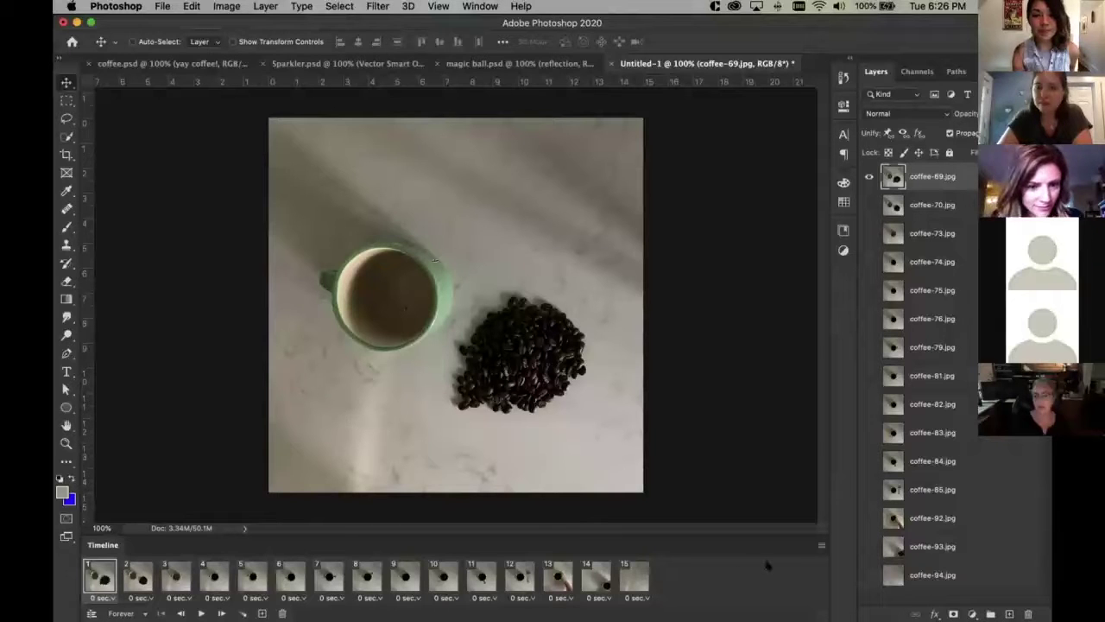
pyautogui.click(821, 548)
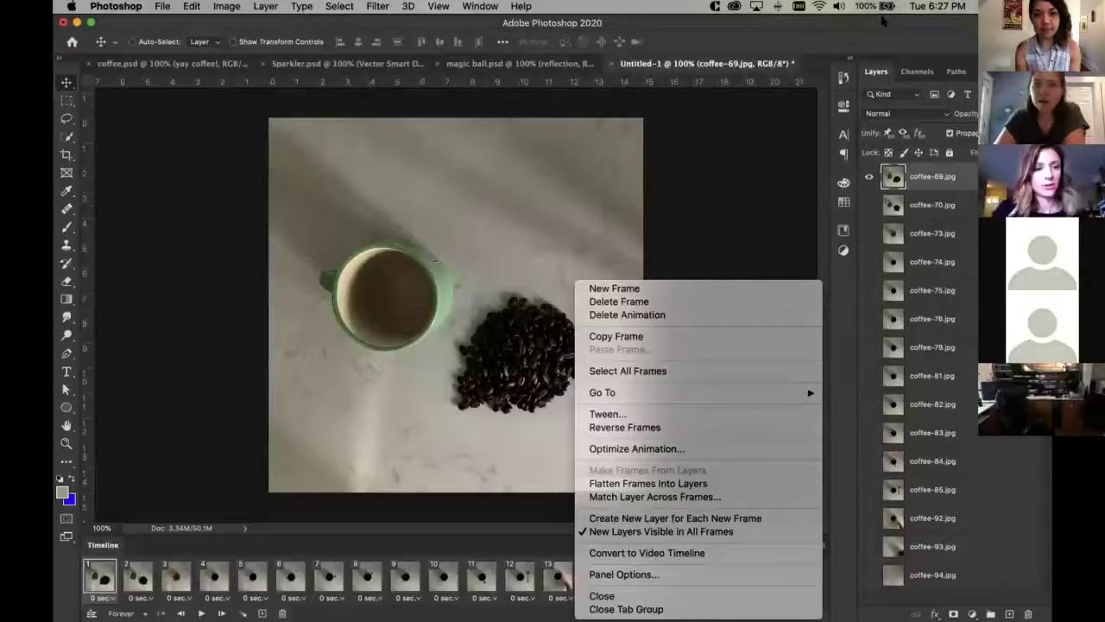
pyautogui.click(682, 272)
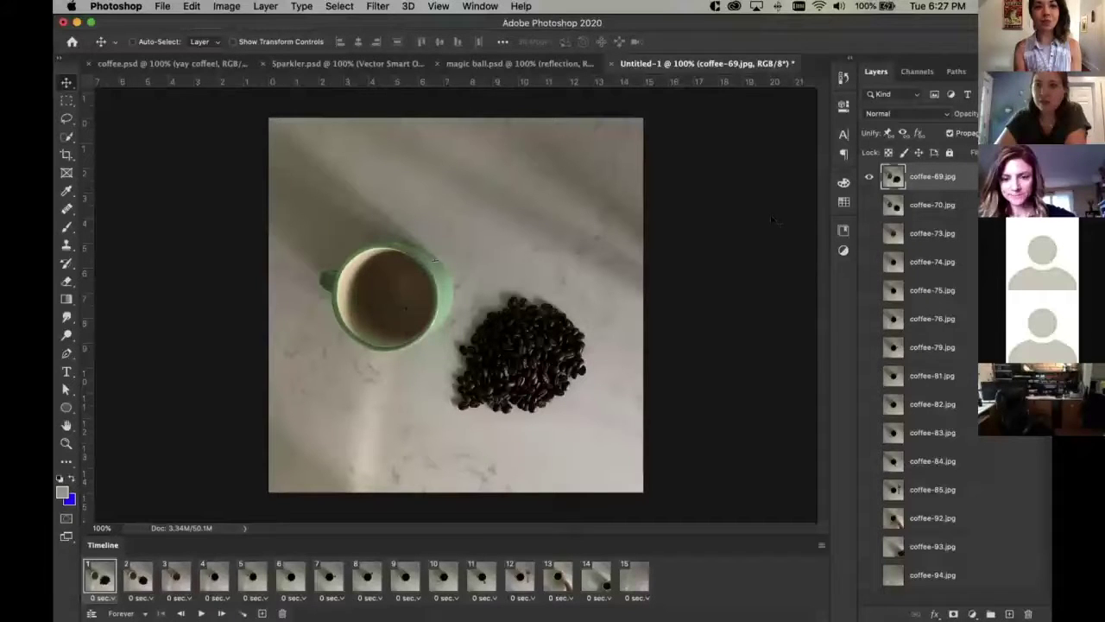
# In the Windows copy of the coffee document, create a frame animation and make frames from its layers
pyautogui.moveTo(590, 601)
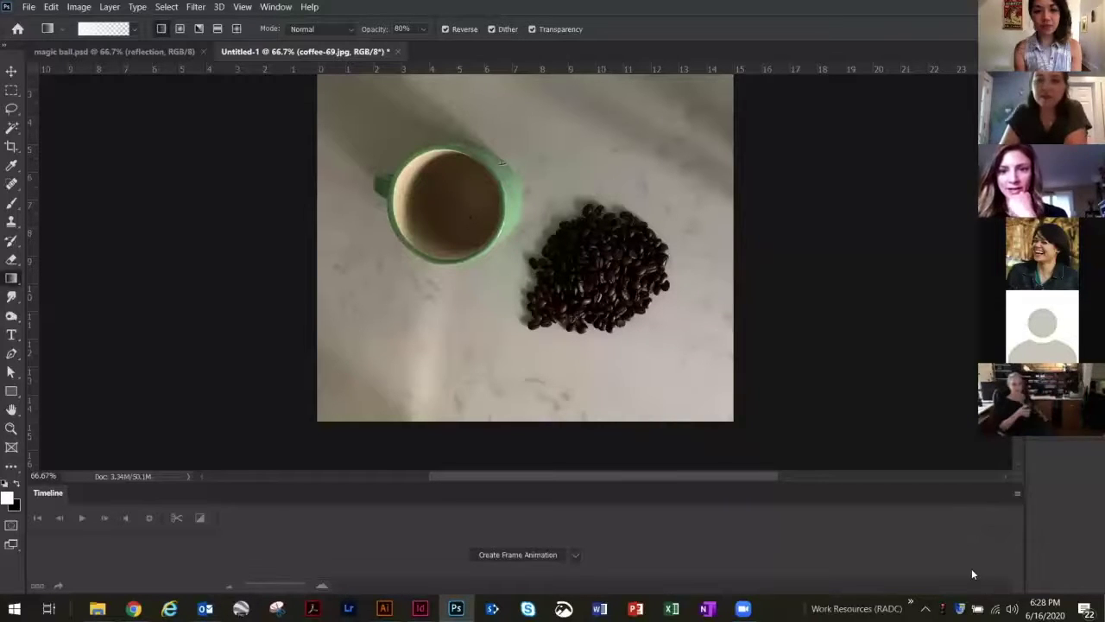
pyautogui.click(1017, 493)
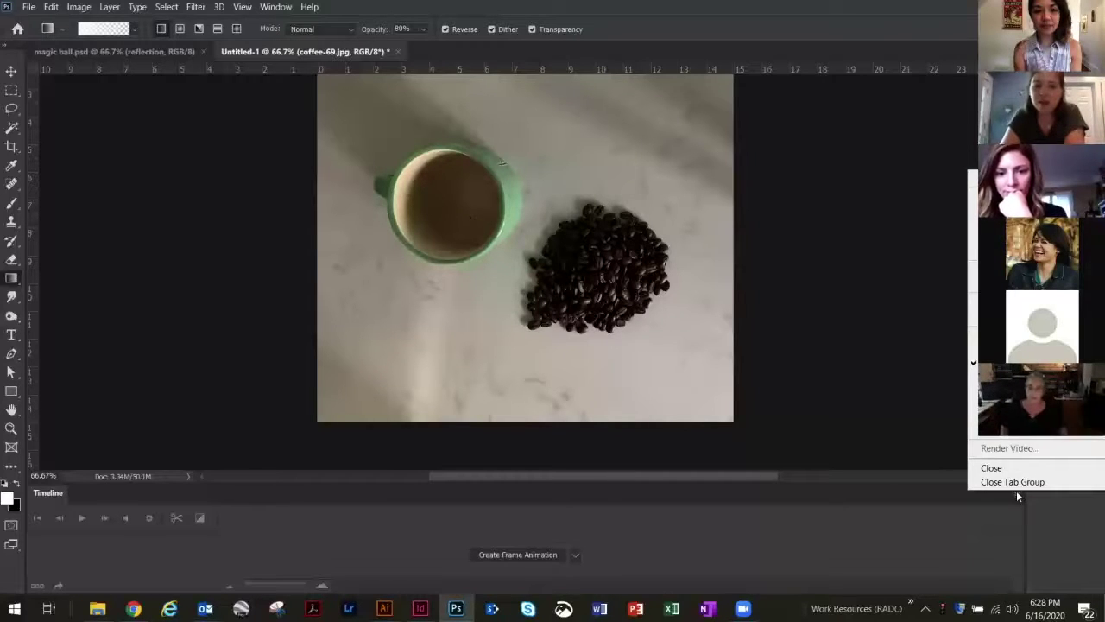
pyautogui.click(574, 552)
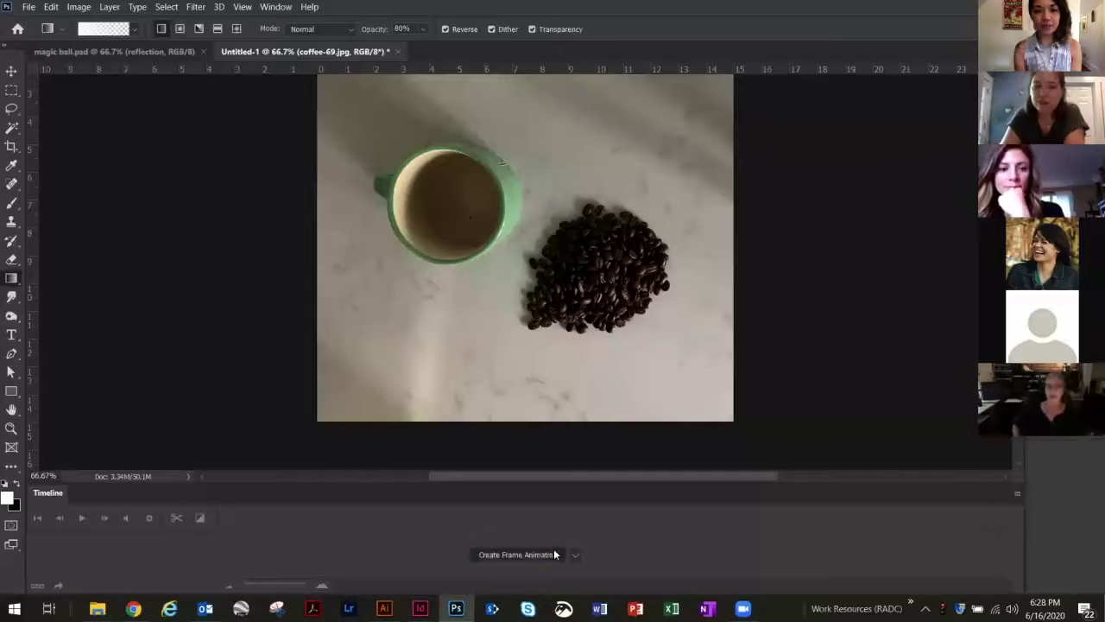
pyautogui.click(547, 554)
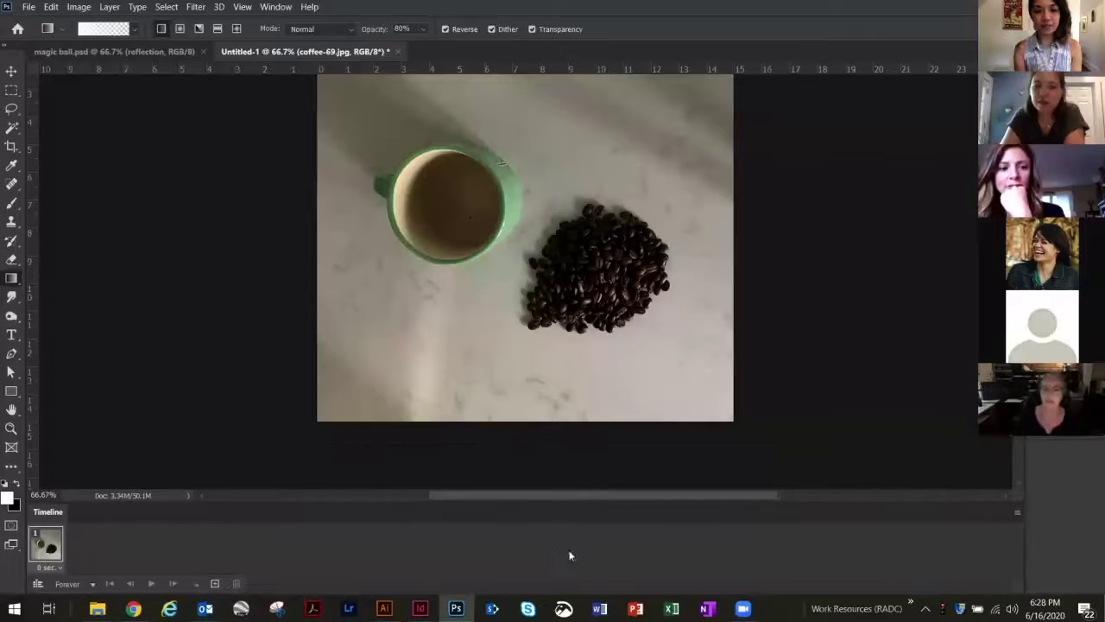
pyautogui.click(1017, 511)
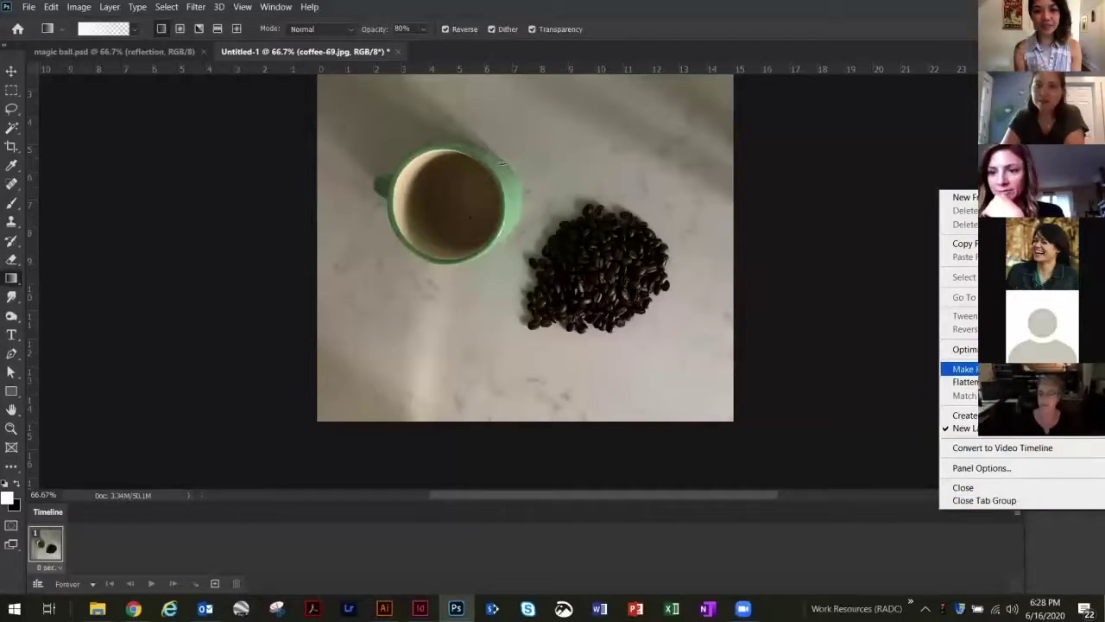
pyautogui.click(963, 369)
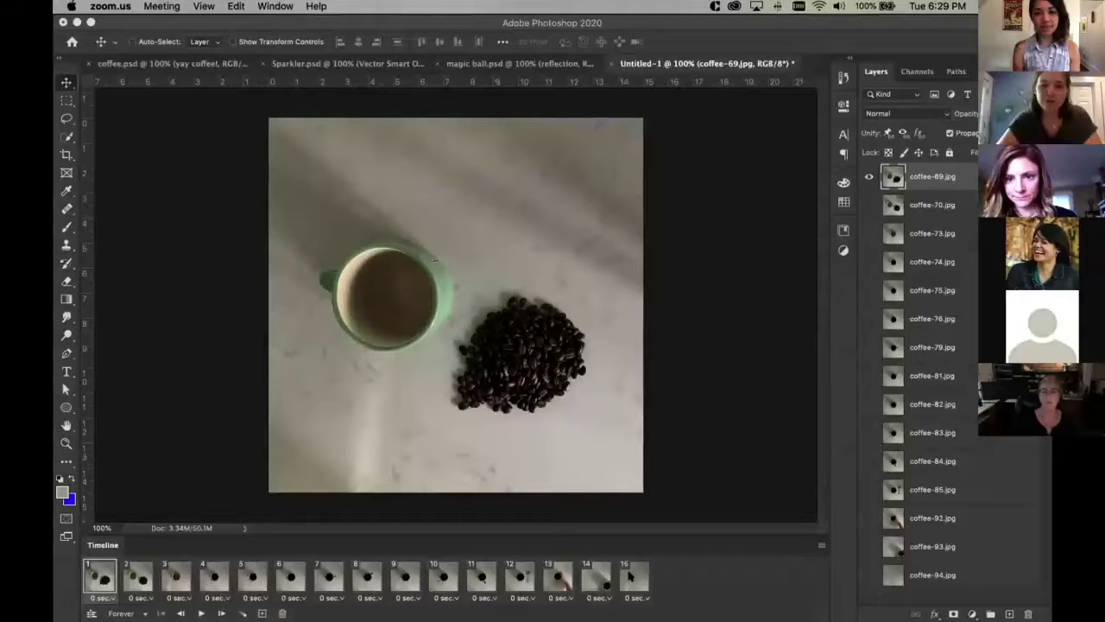
# Compare frames 1 and 15, play the coffee animation as a preview, and return to frame 1
pyautogui.click(634, 577)
pyautogui.click(100, 577)
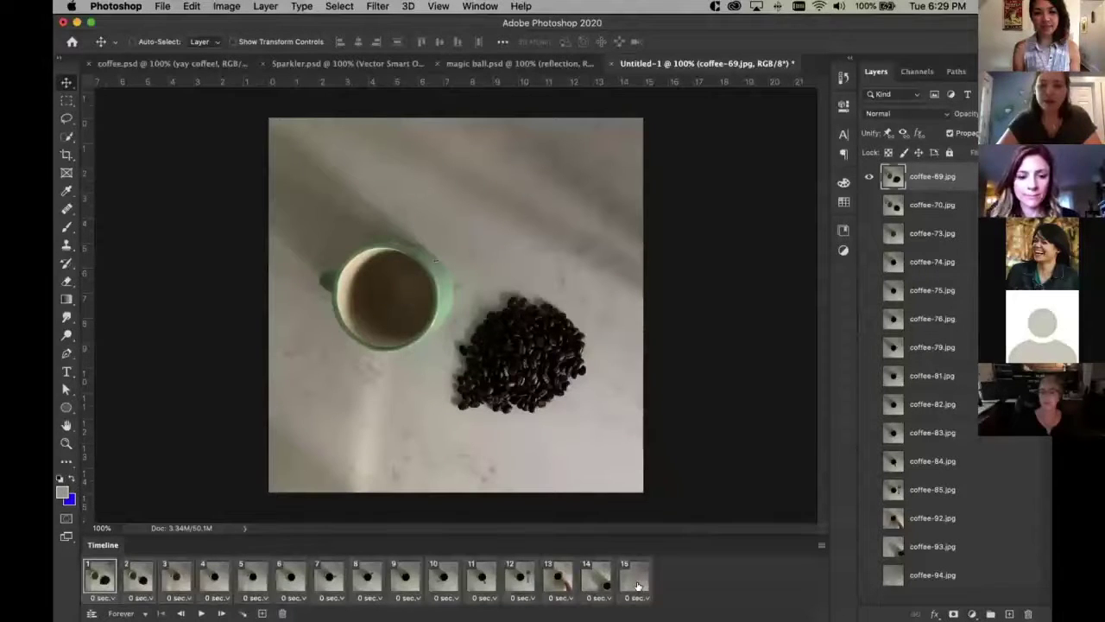
pyautogui.click(822, 546)
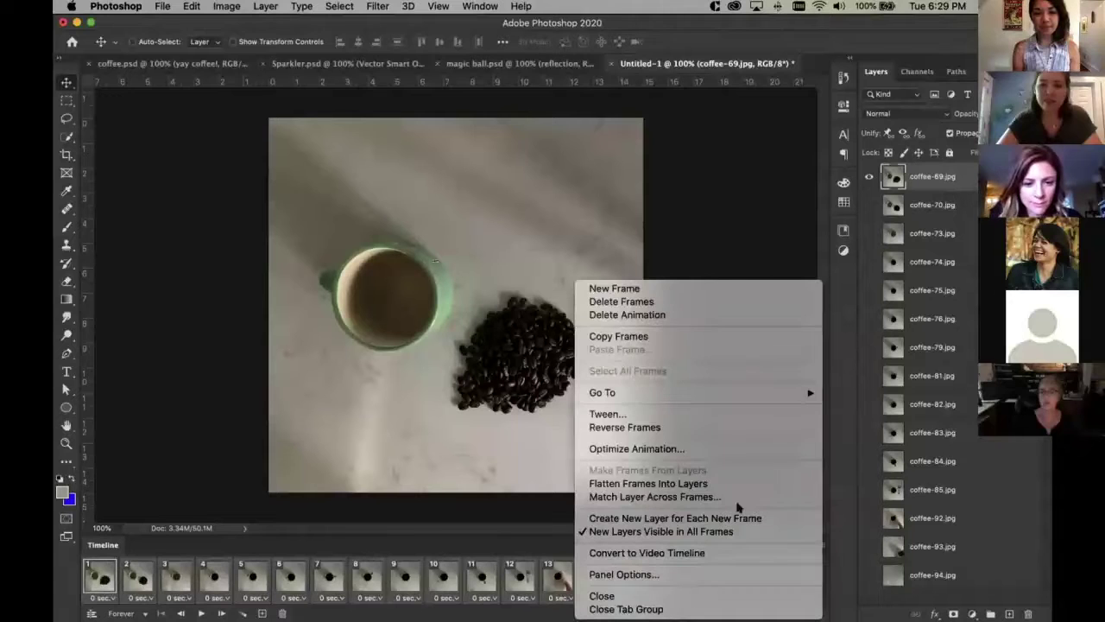
pyautogui.click(101, 570)
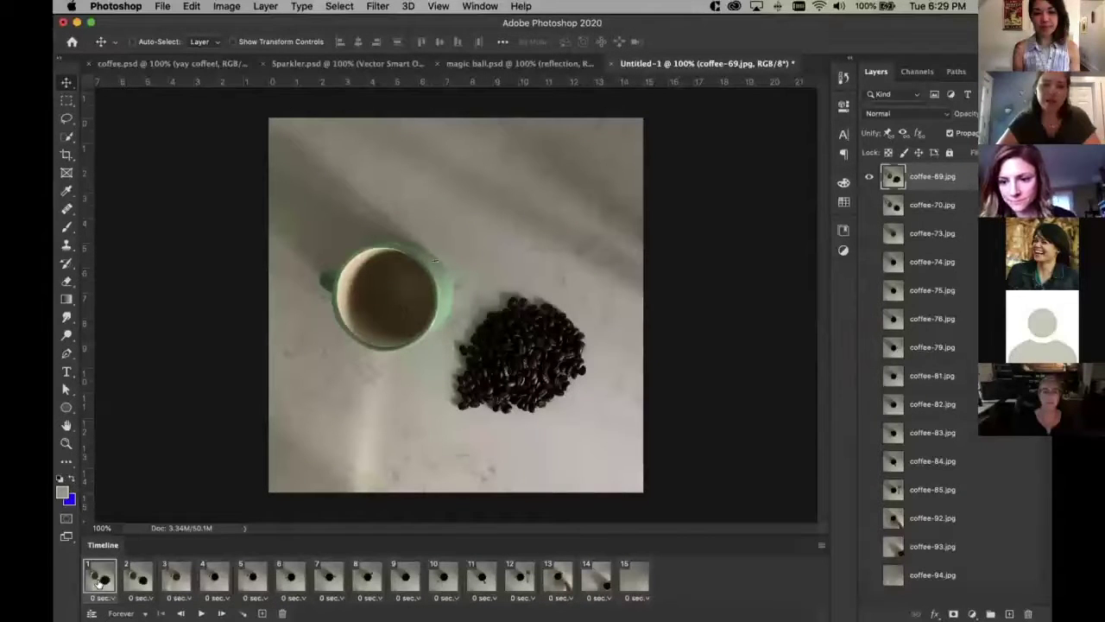
pyautogui.click(631, 576)
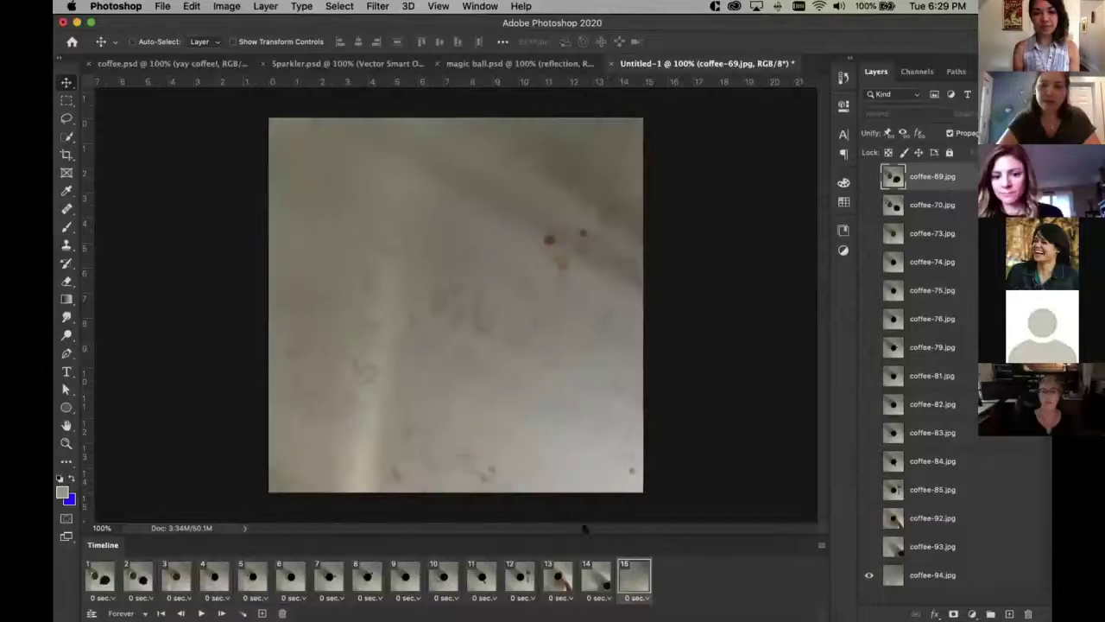
pyautogui.click(102, 574)
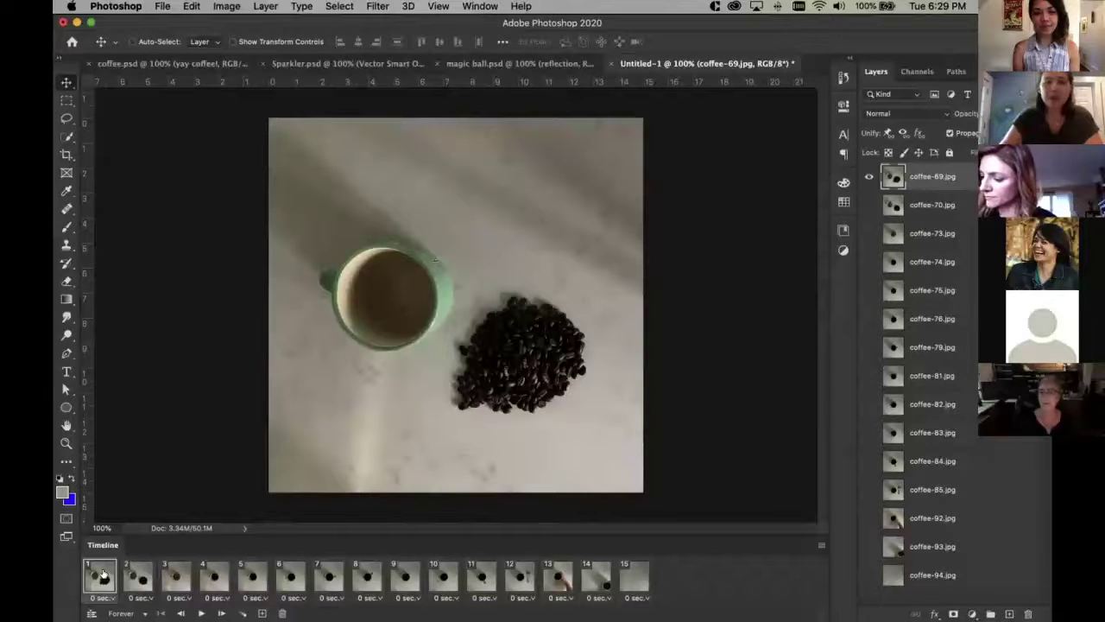
pyautogui.press('space')
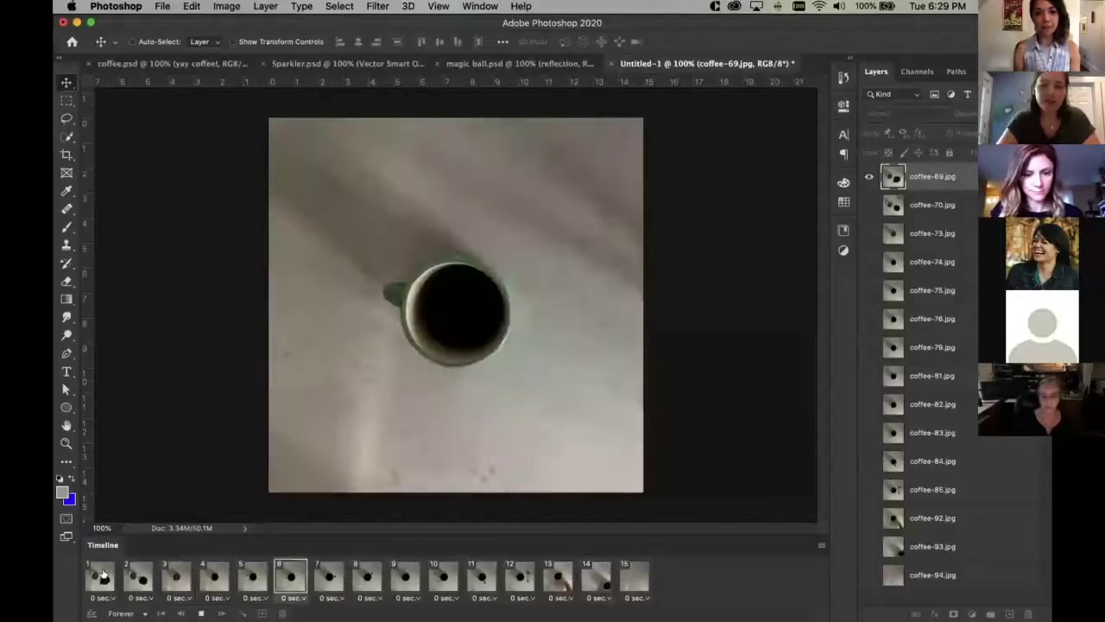
pyautogui.click(102, 575)
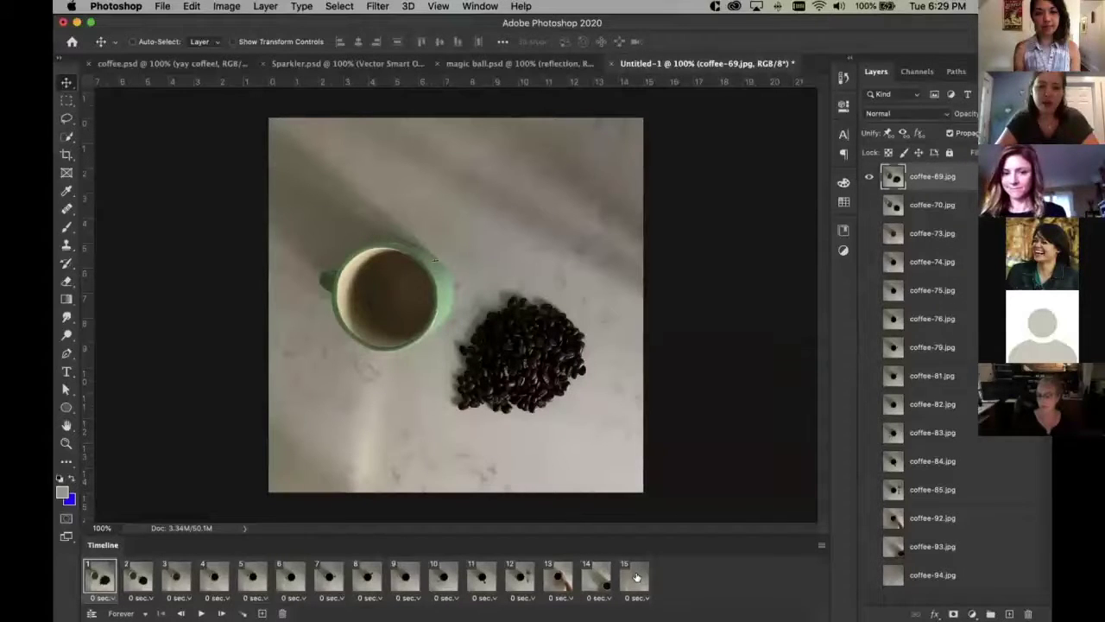
# Set the delay of all 15 animation frames to 0.5 seconds
pyautogui.click(102, 596)
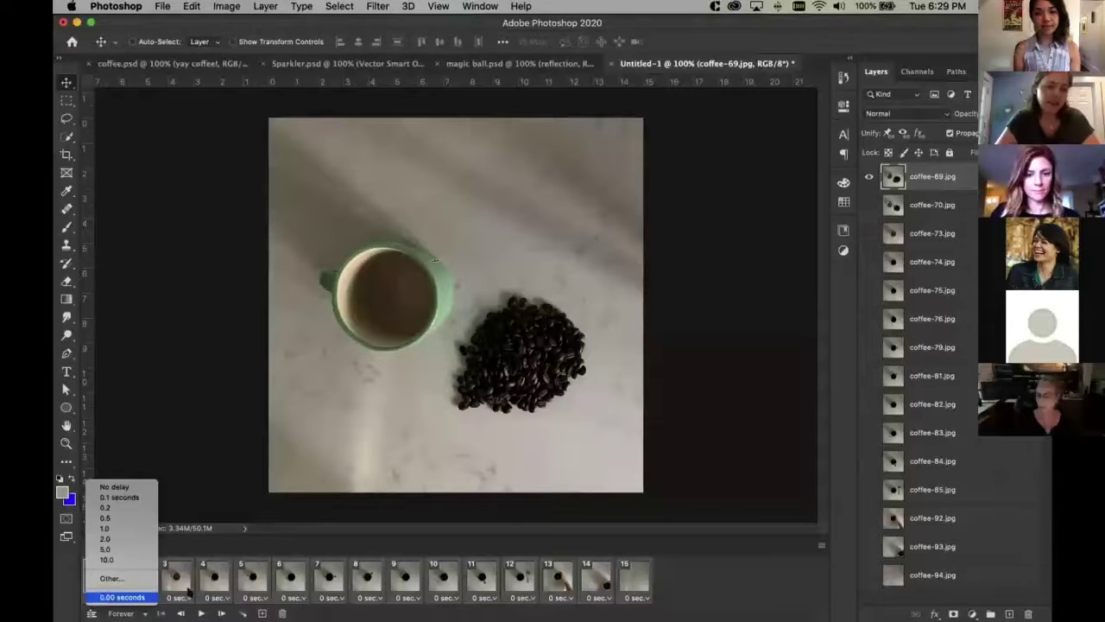
pyautogui.click(171, 596)
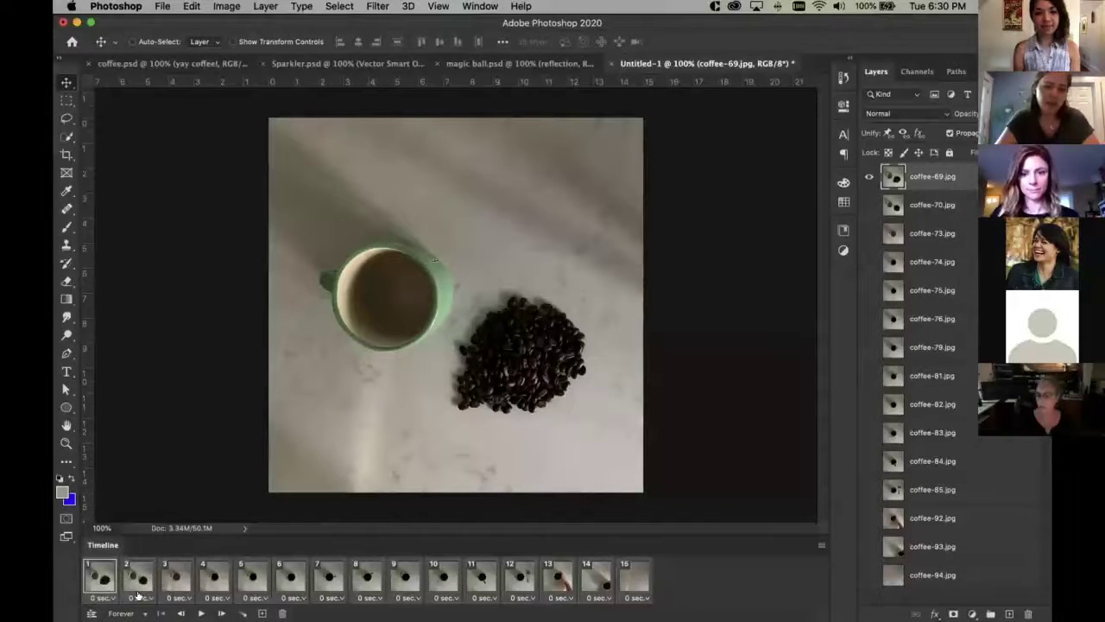
pyautogui.click(182, 597)
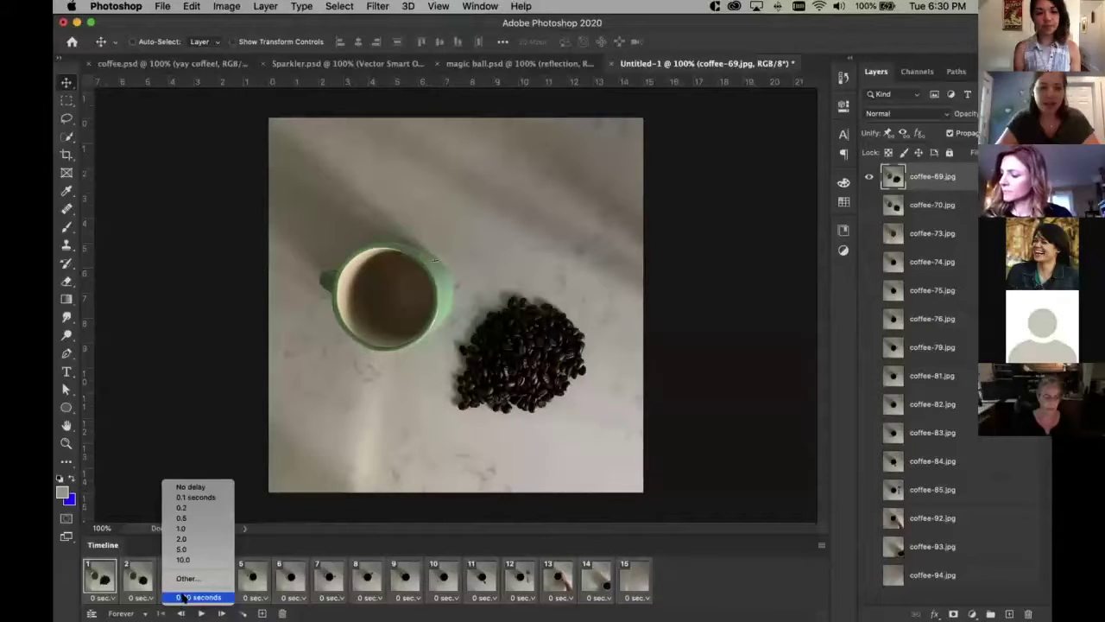
pyautogui.click(257, 596)
pyautogui.click(257, 597)
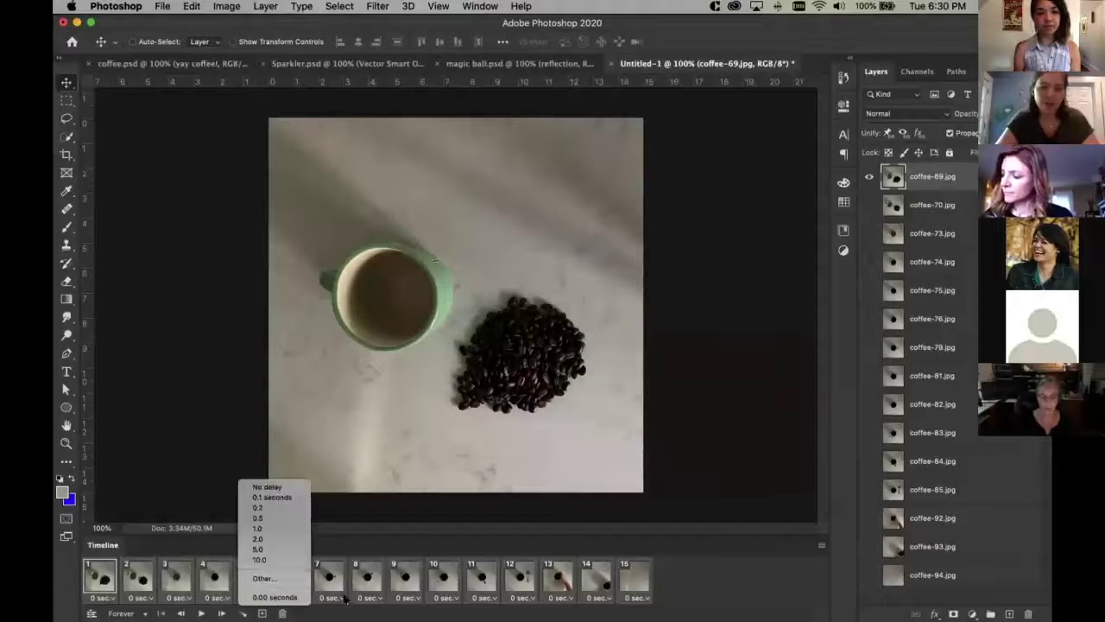
pyautogui.click(257, 518)
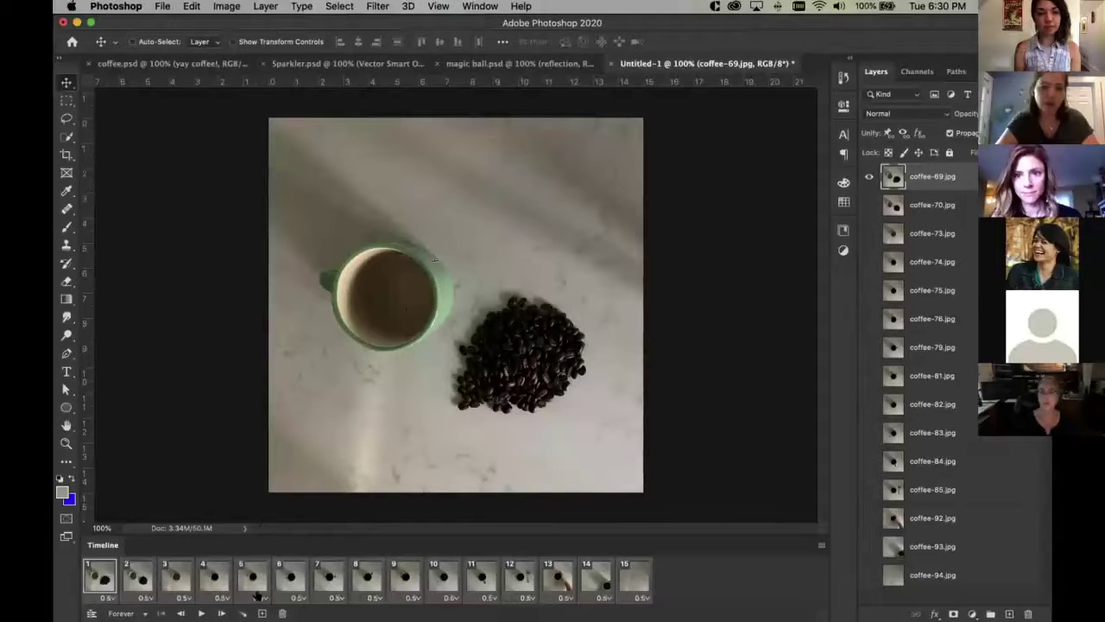
# Play the animation from frame 1 to check the 0.5-second timing, and return to frame 1
pyautogui.click(111, 585)
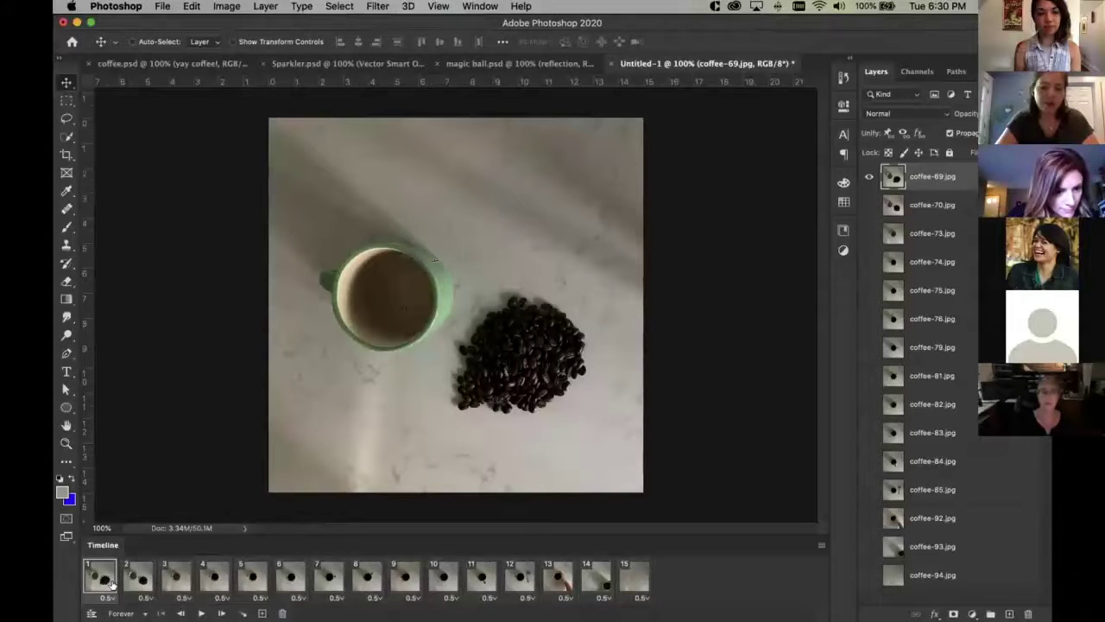
pyautogui.press('space')
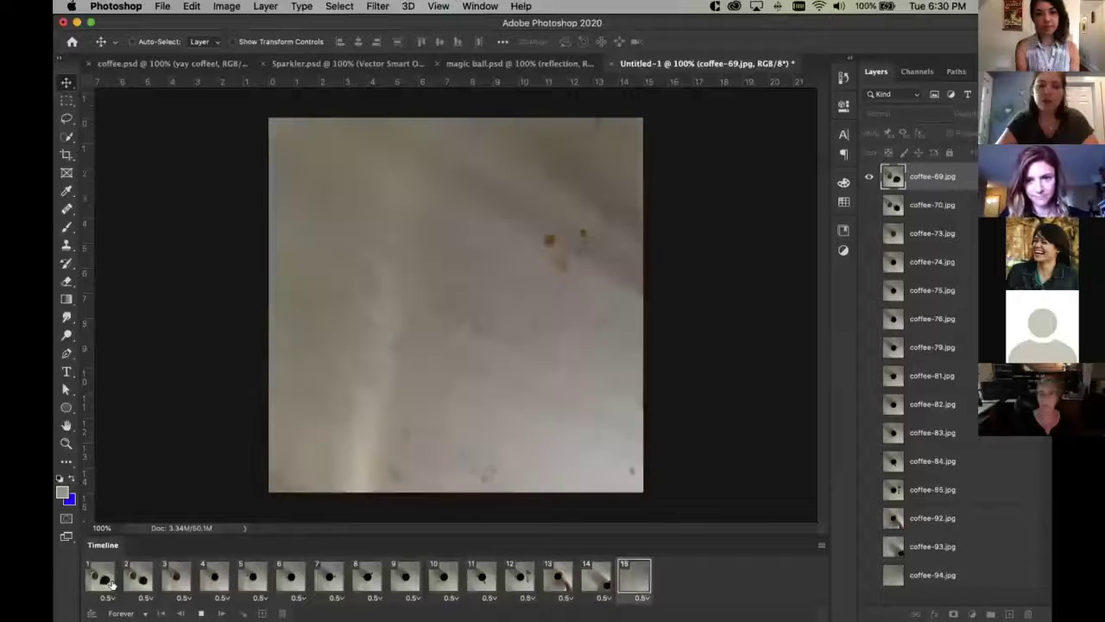
pyautogui.click(105, 584)
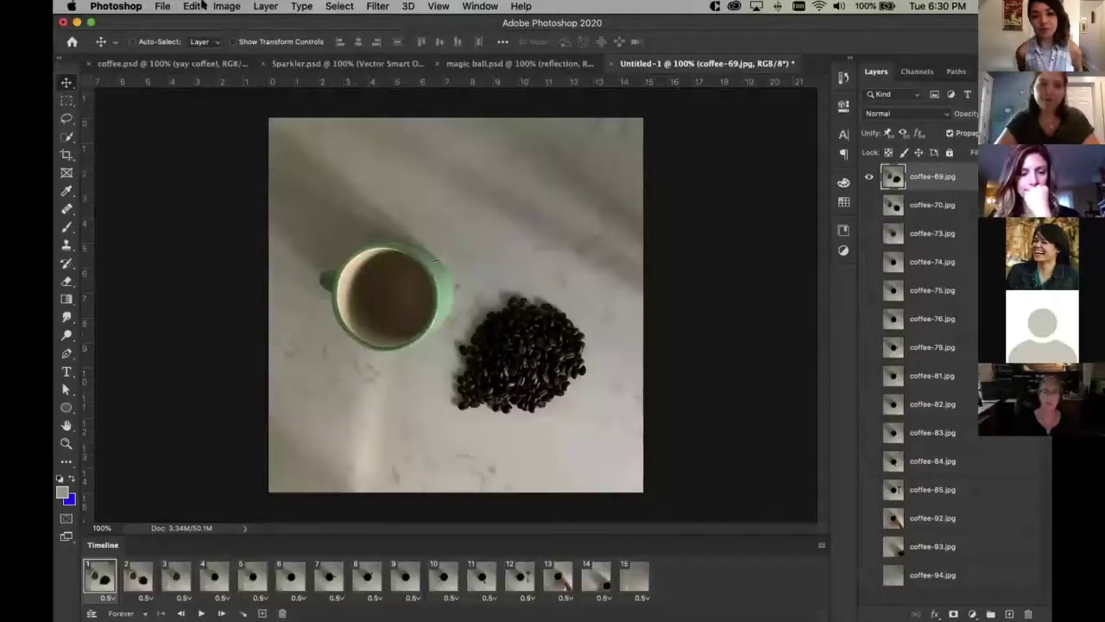
# Examine the GIF export settings in Save for Web (Legacy) and close them without saving
pyautogui.click(164, 6)
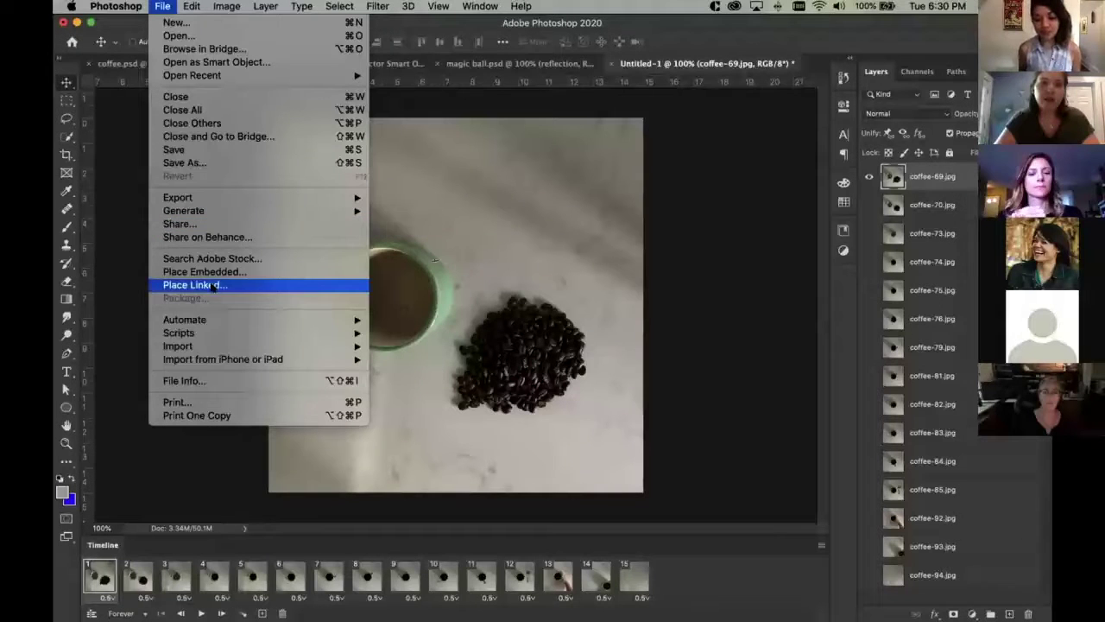
pyautogui.moveTo(293, 213)
pyautogui.moveTo(337, 198)
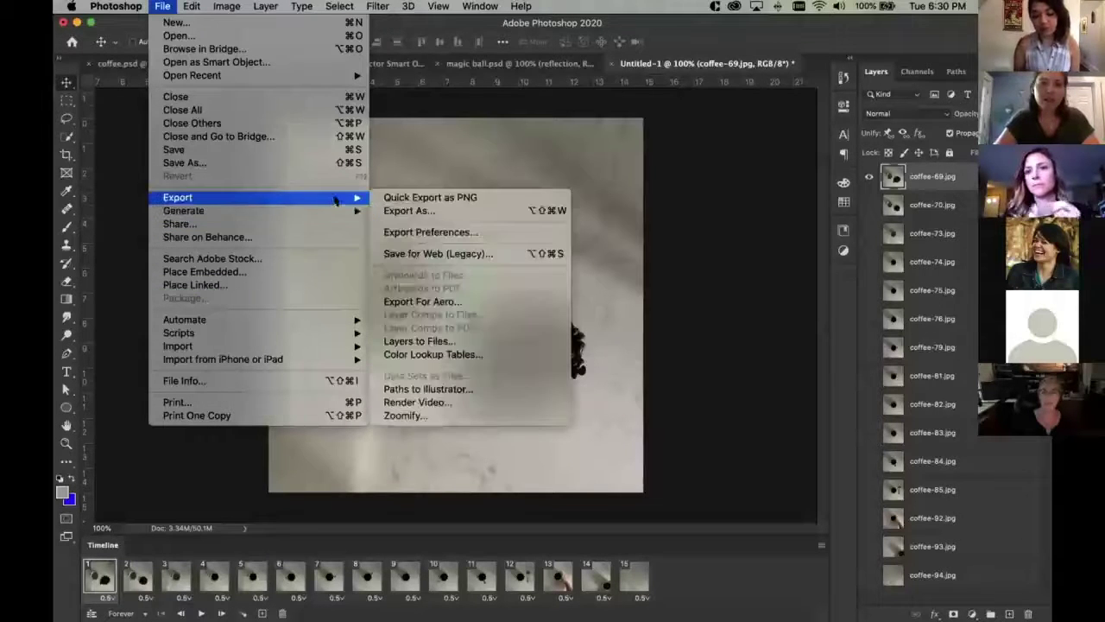
pyautogui.click(428, 253)
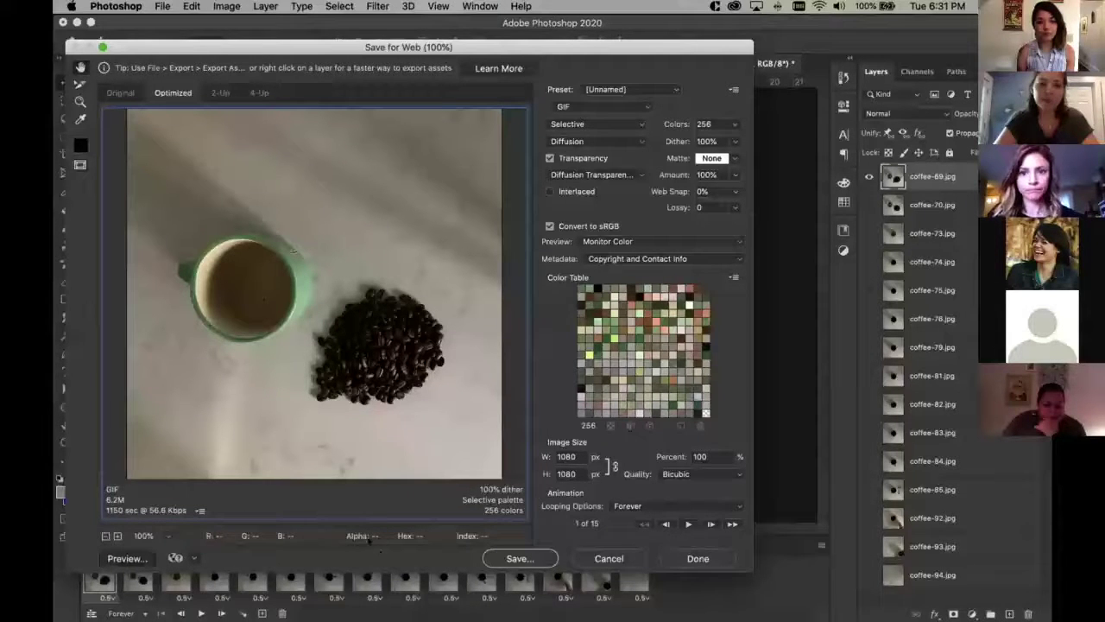
pyautogui.click(610, 558)
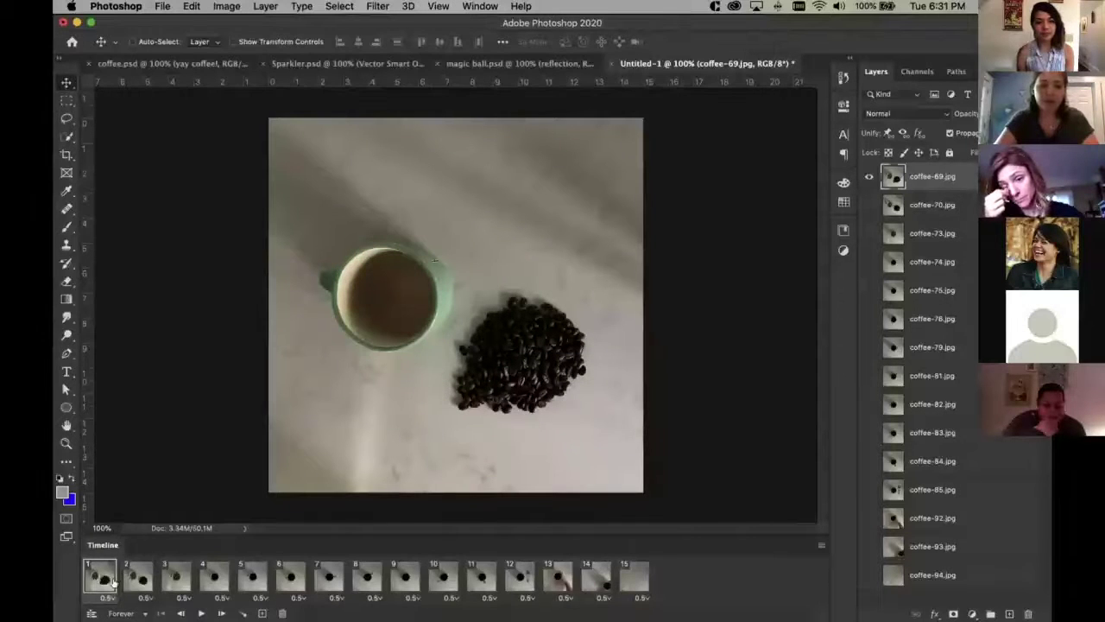
# Step through frames 1 to 3, and play the animation from frame 1 until the spoon-stirring frames
pyautogui.click(132, 580)
pyautogui.click(102, 579)
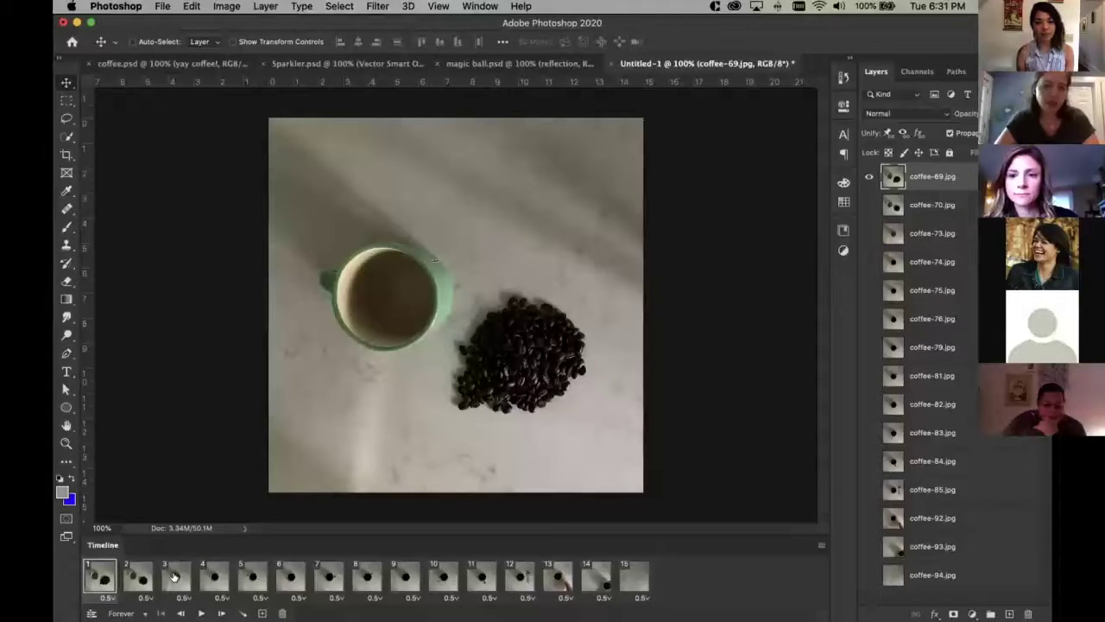
pyautogui.click(139, 578)
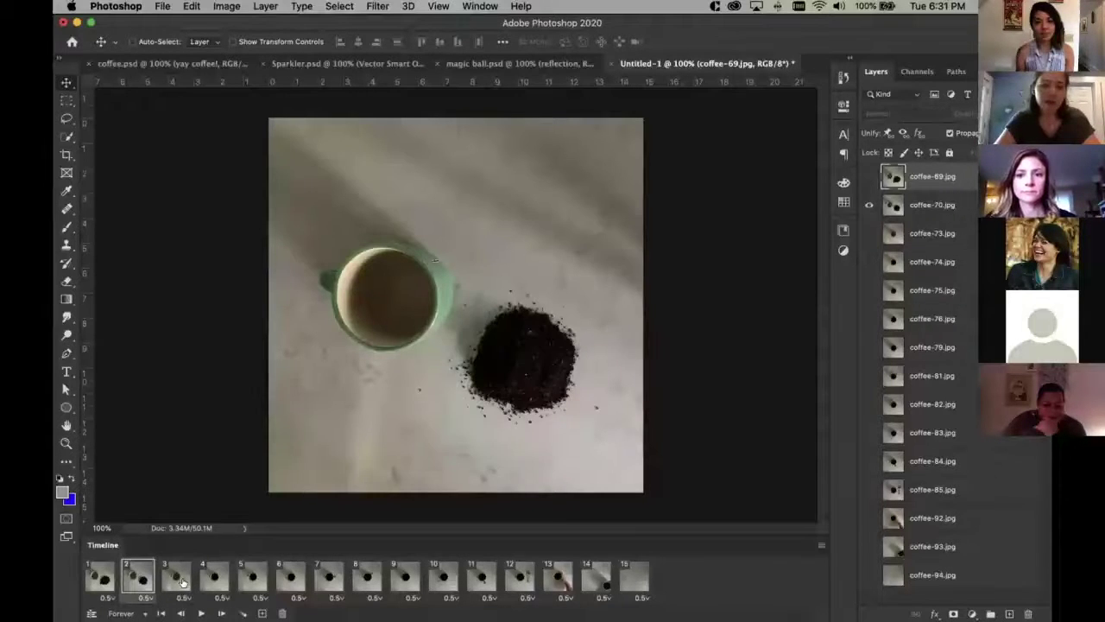
pyautogui.click(184, 583)
pyautogui.click(102, 576)
pyautogui.press('space')
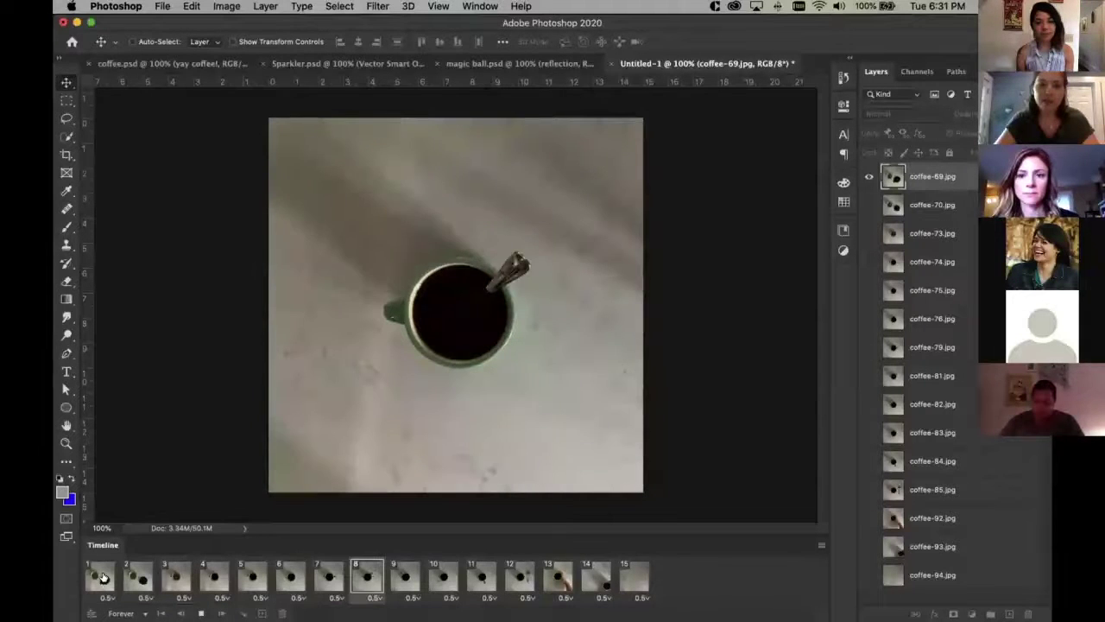
pyautogui.press('space')
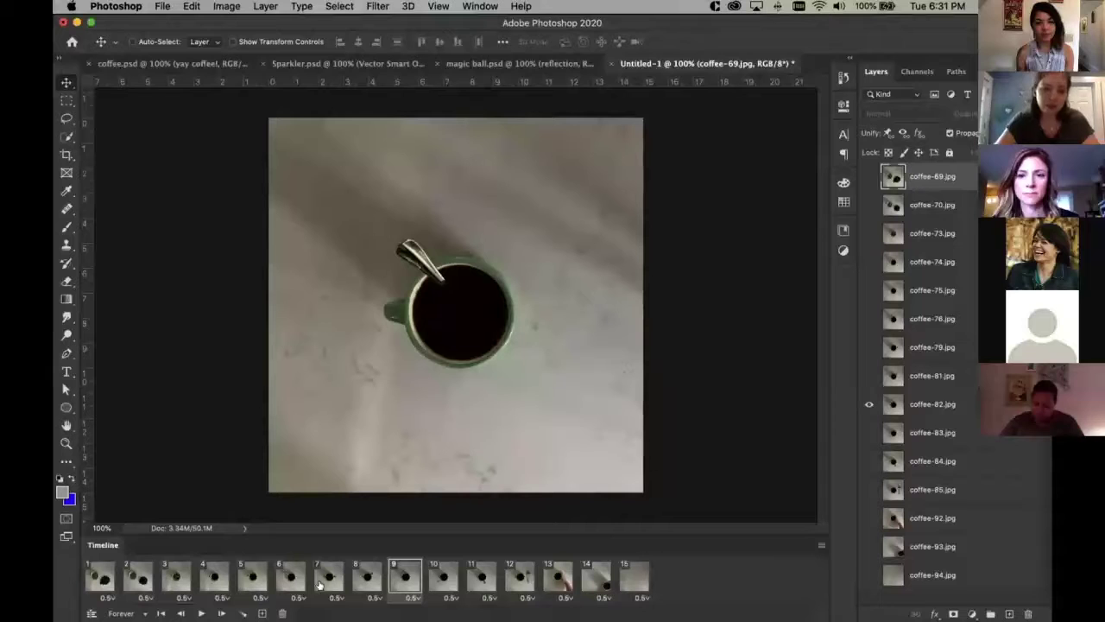
# Set the delay of the stirring frames 7 through 11 to 0.2 seconds
pyautogui.click(290, 578)
pyautogui.click(333, 580)
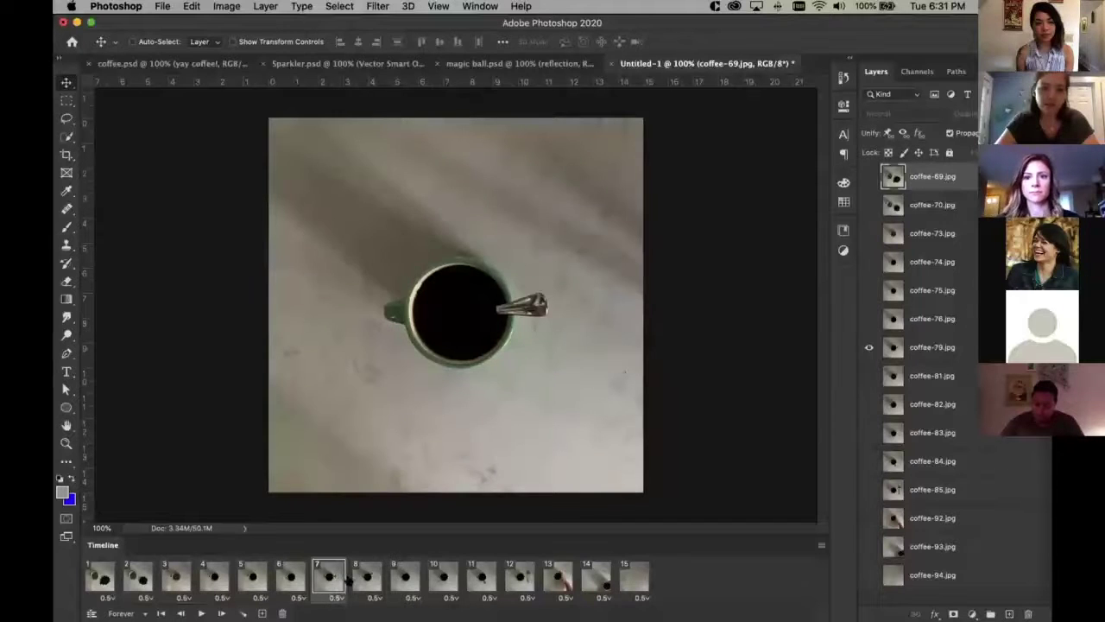
pyautogui.click(487, 597)
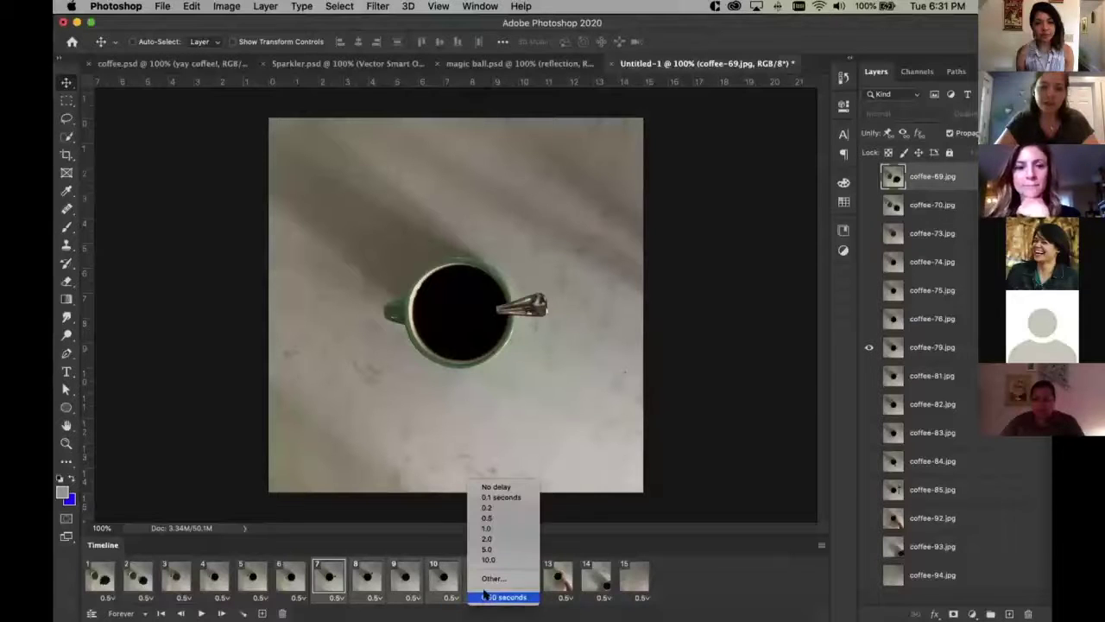
pyautogui.click(488, 509)
# Play the animation from frame 1 to check the faster stirring, and stop it at frame 15
pyautogui.click(97, 591)
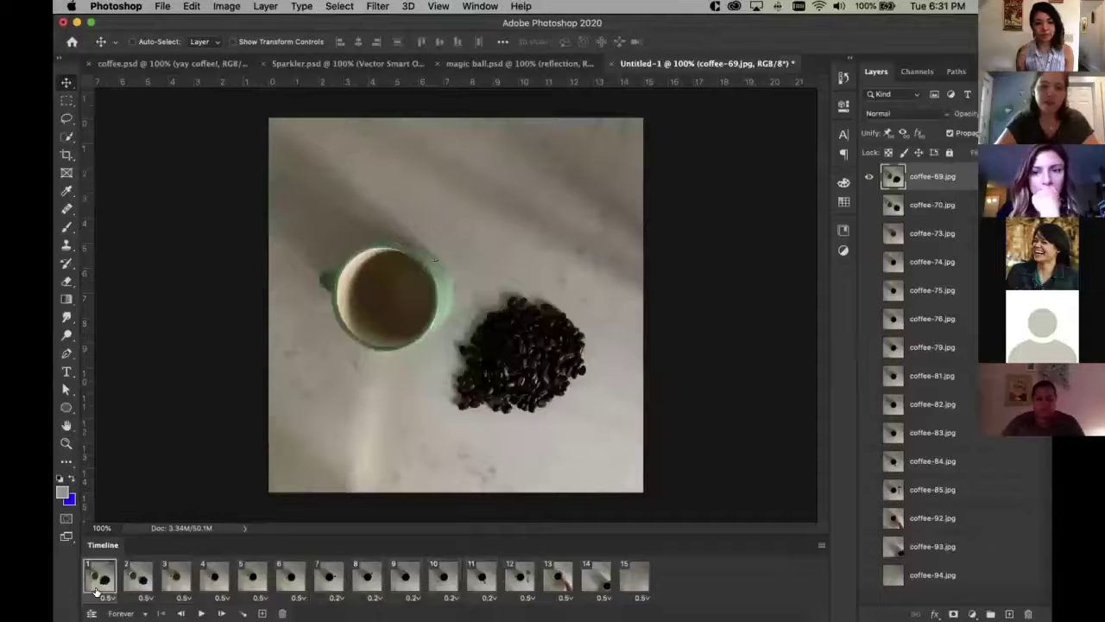
pyautogui.press('space')
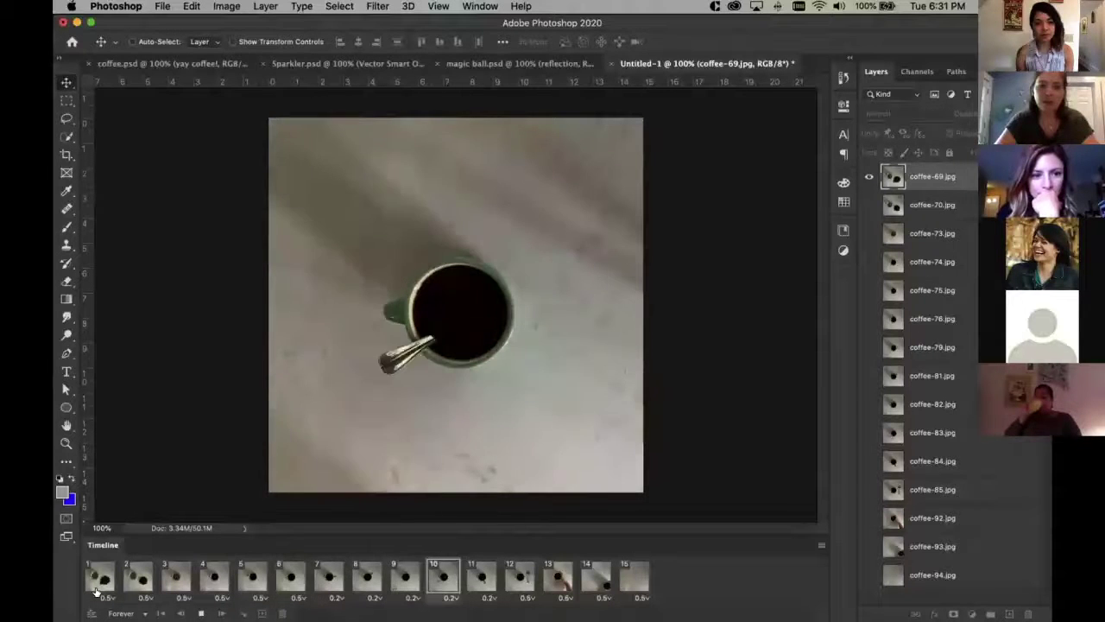
pyautogui.press('space')
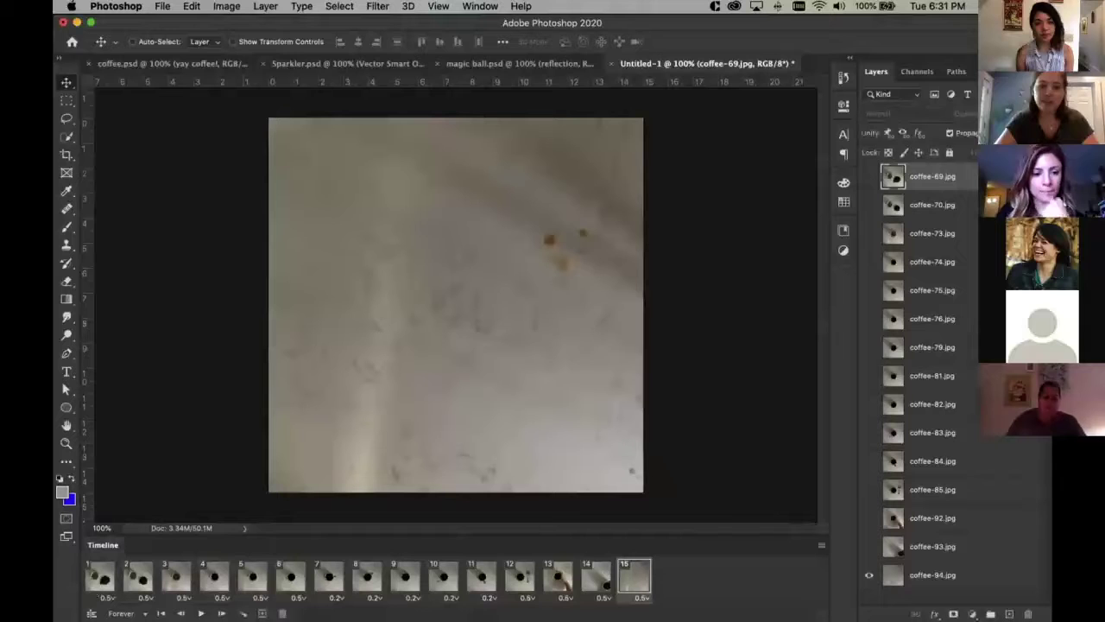
# Set a custom delay of 3 seconds for the final frame 15
pyautogui.click(642, 598)
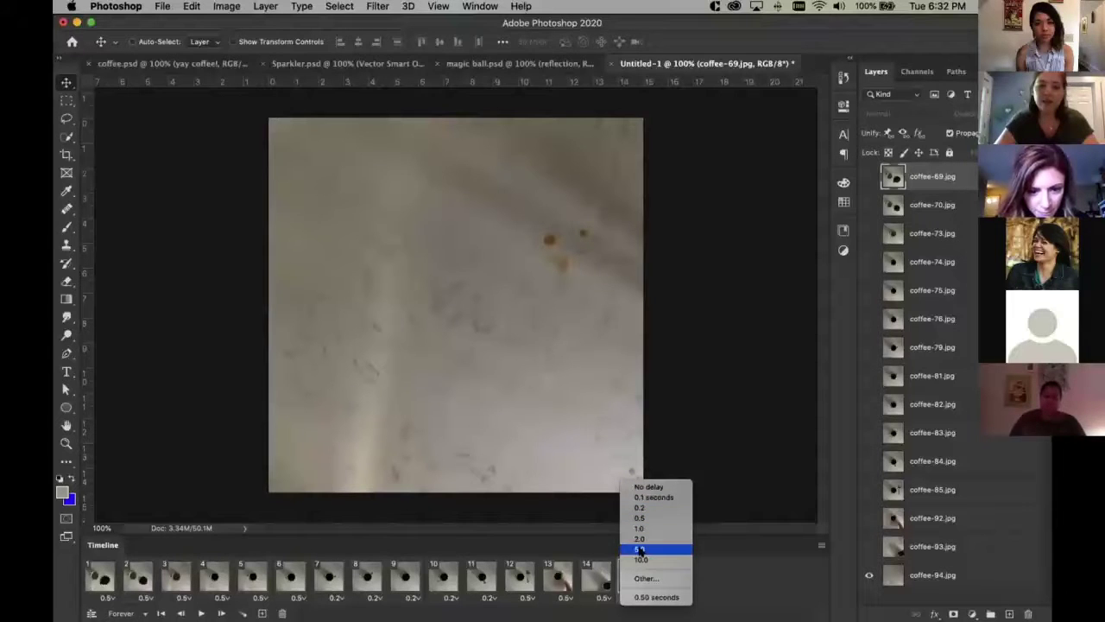
pyautogui.click(646, 578)
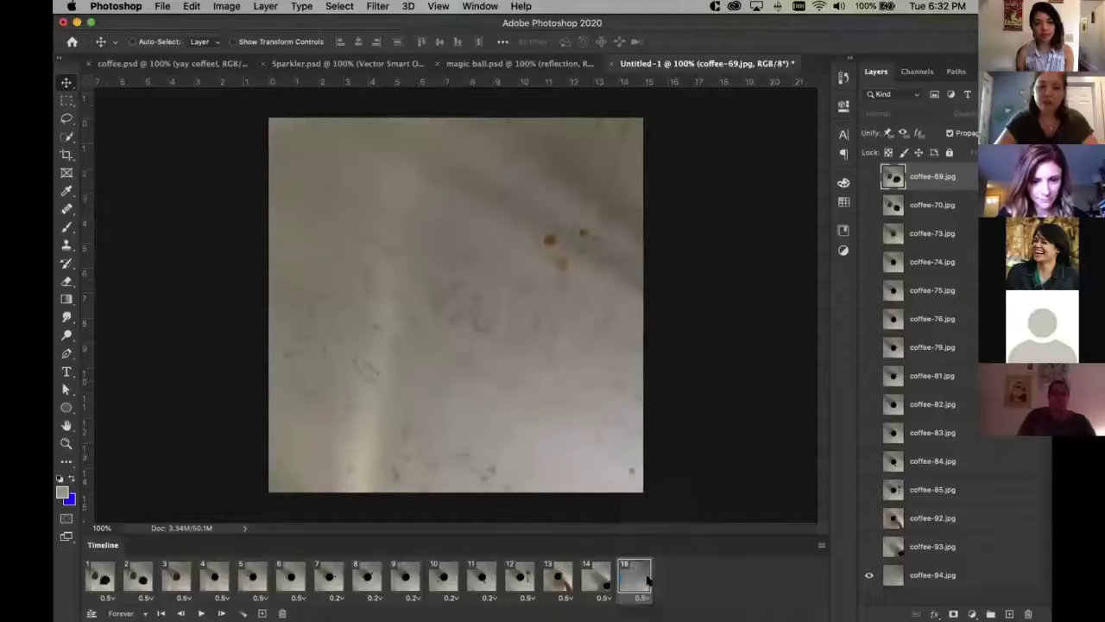
pyautogui.write('3')
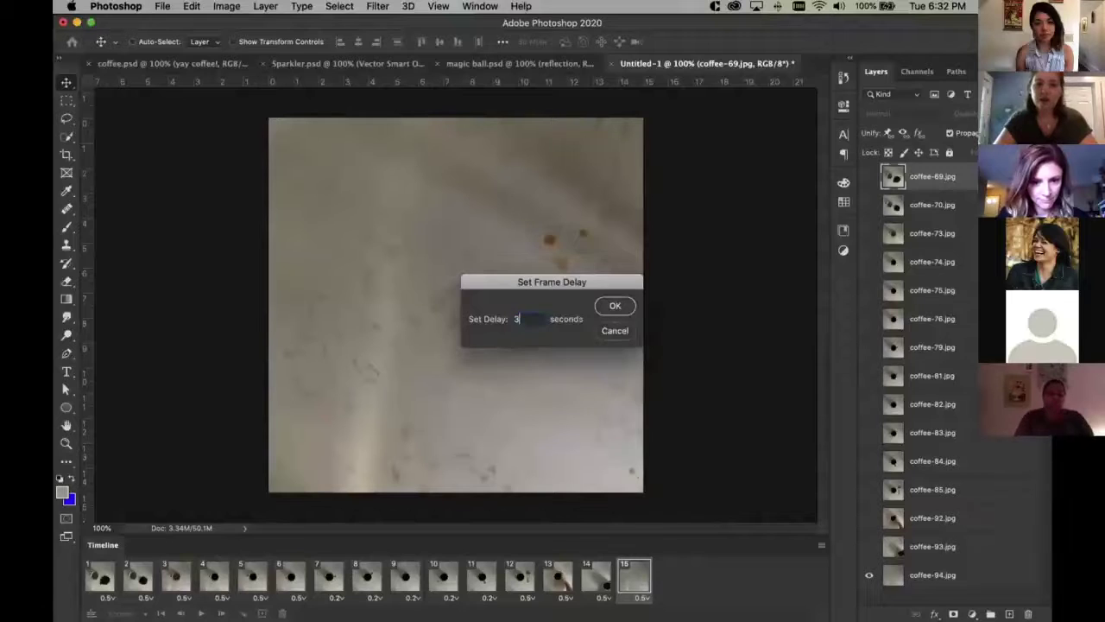
pyautogui.click(616, 308)
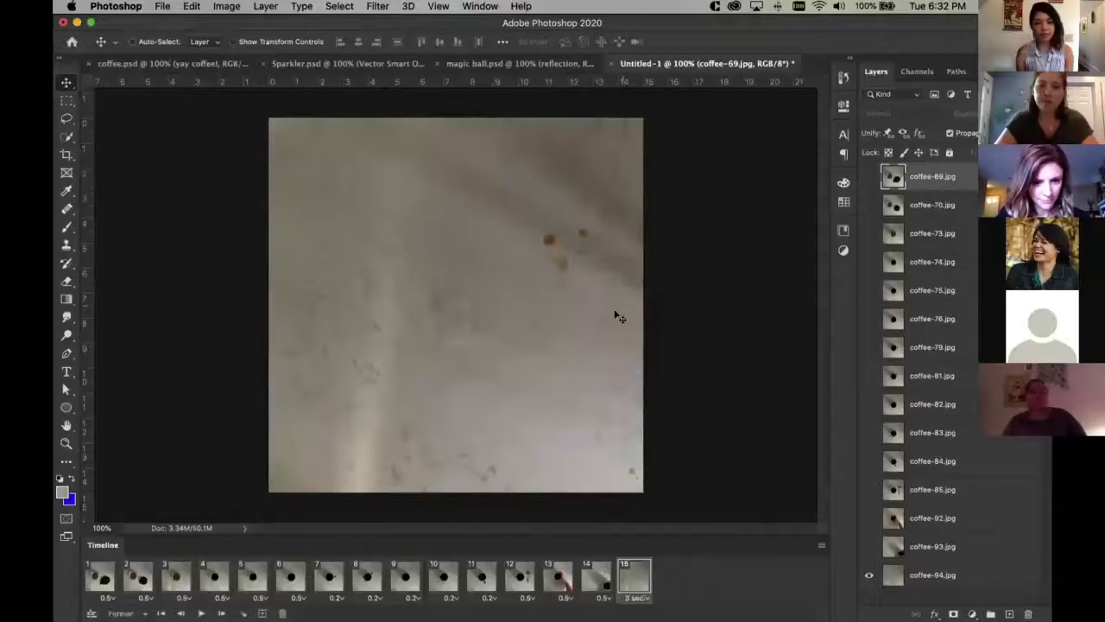
# Play the animation from frame 1 to check the longer final frame, and return to frame 1
pyautogui.click(101, 577)
pyautogui.press('space')
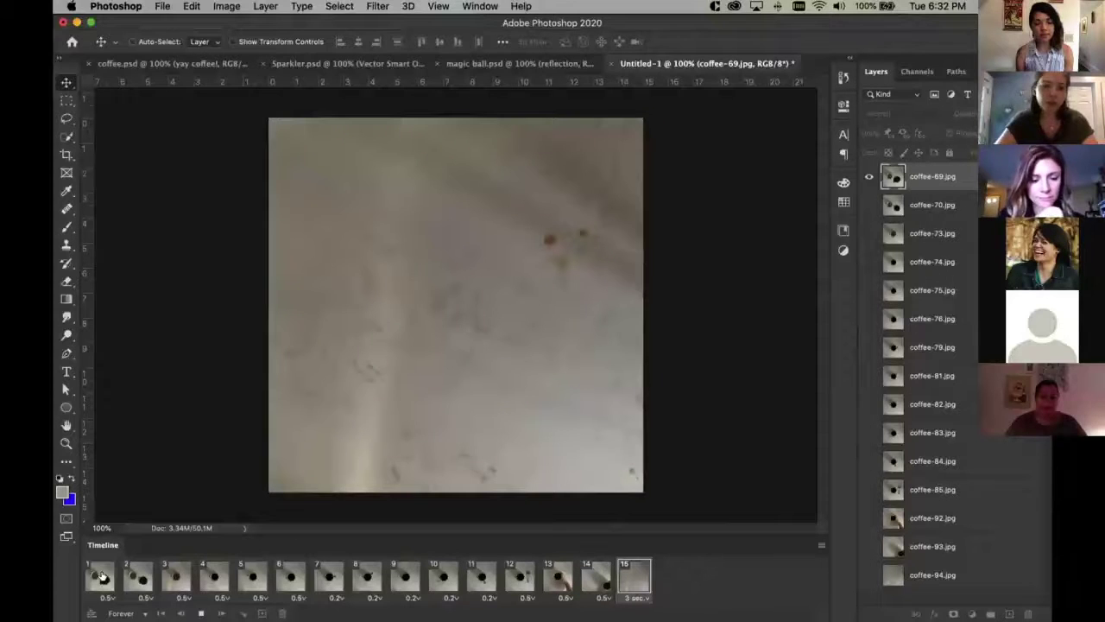
pyautogui.click(101, 576)
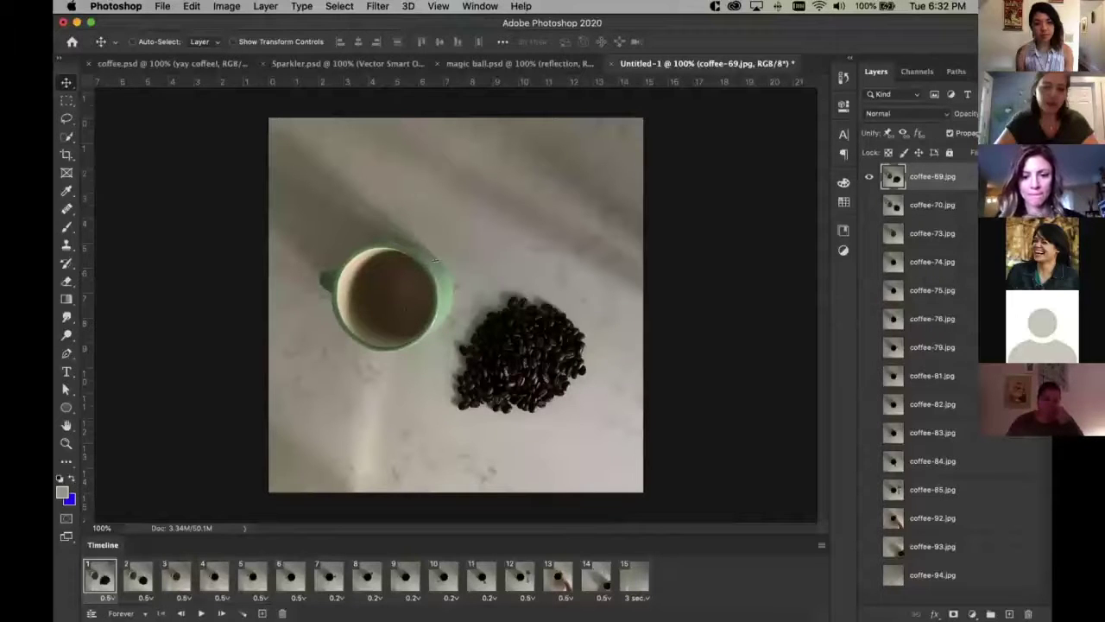
# Keep the animation looping set to Forever, and compare the last frame 15 with frame 1
pyautogui.click(126, 614)
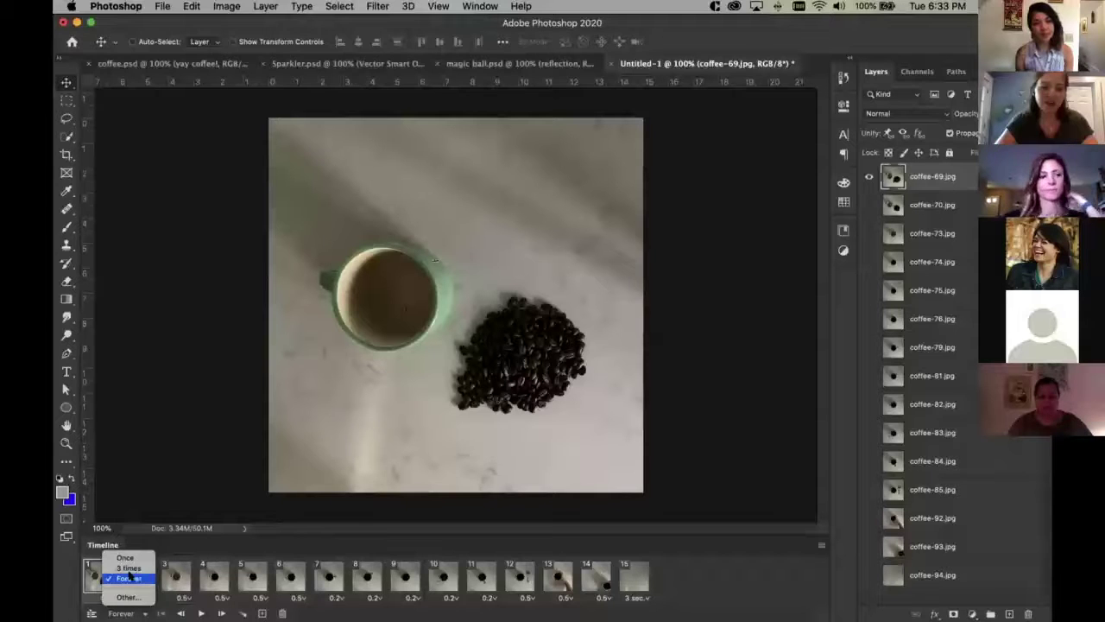
pyautogui.click(130, 579)
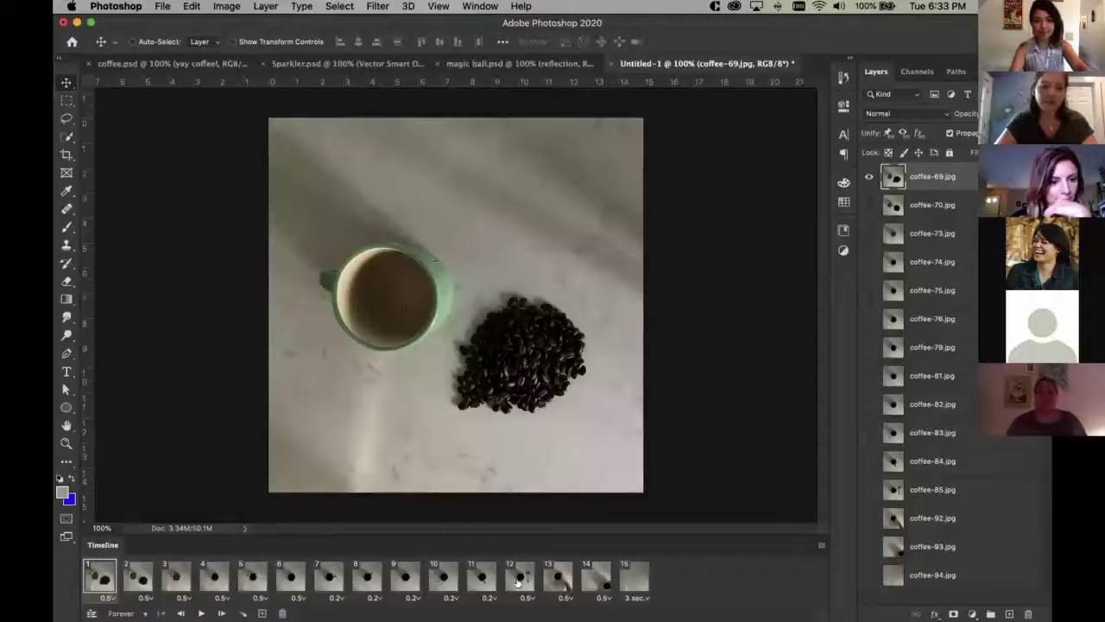
pyautogui.click(640, 571)
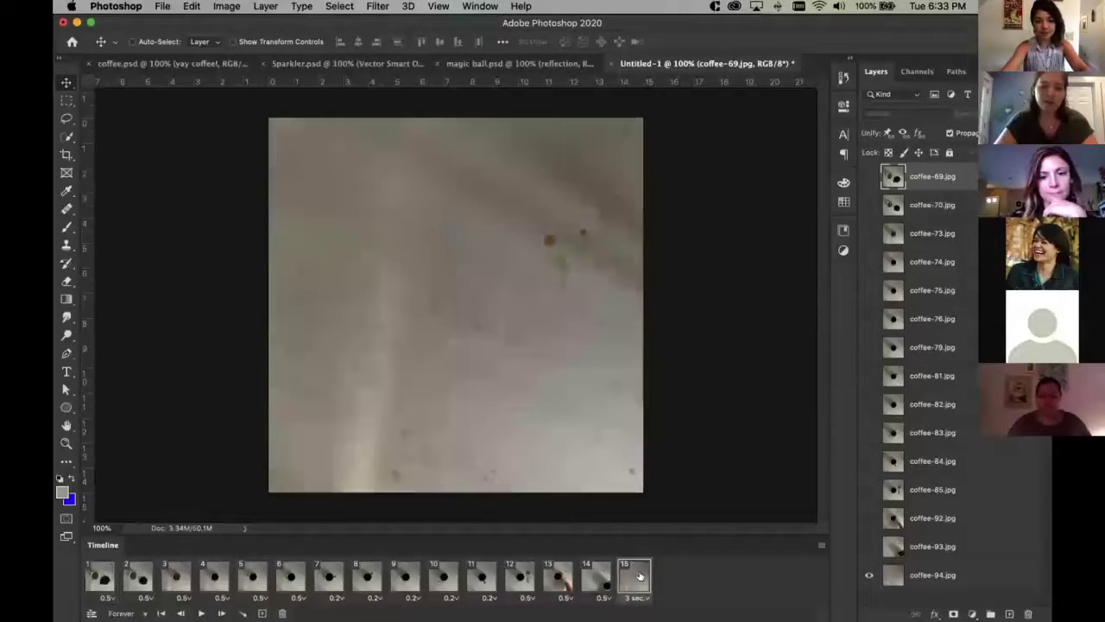
pyautogui.click(103, 577)
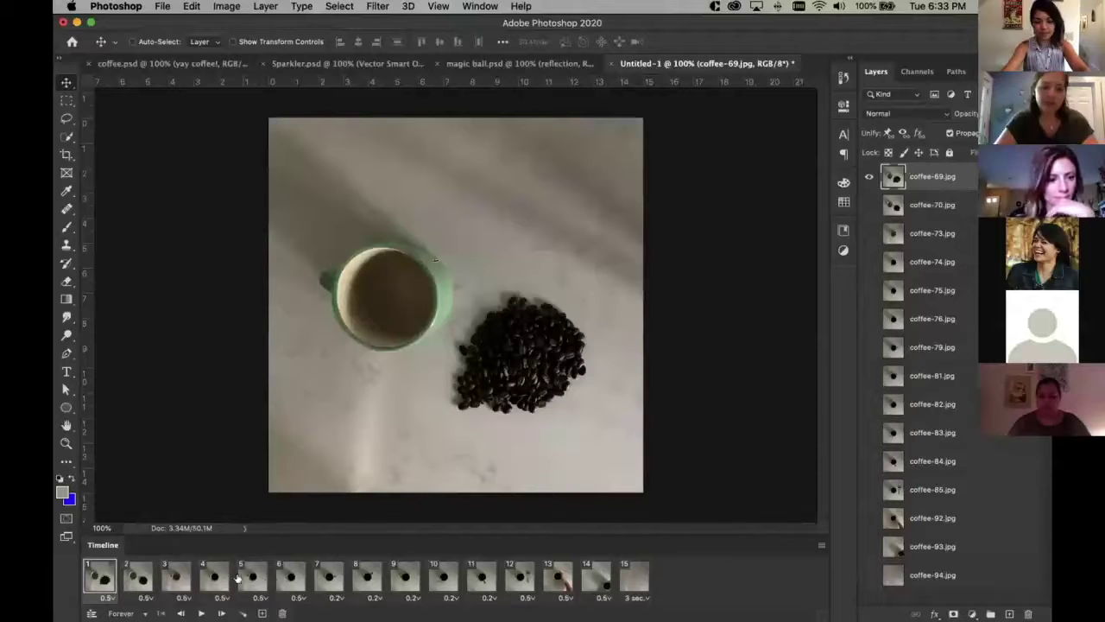
# Delete frame 3, which shows the coffee-73.jpg photo, from the animation
pyautogui.click(175, 583)
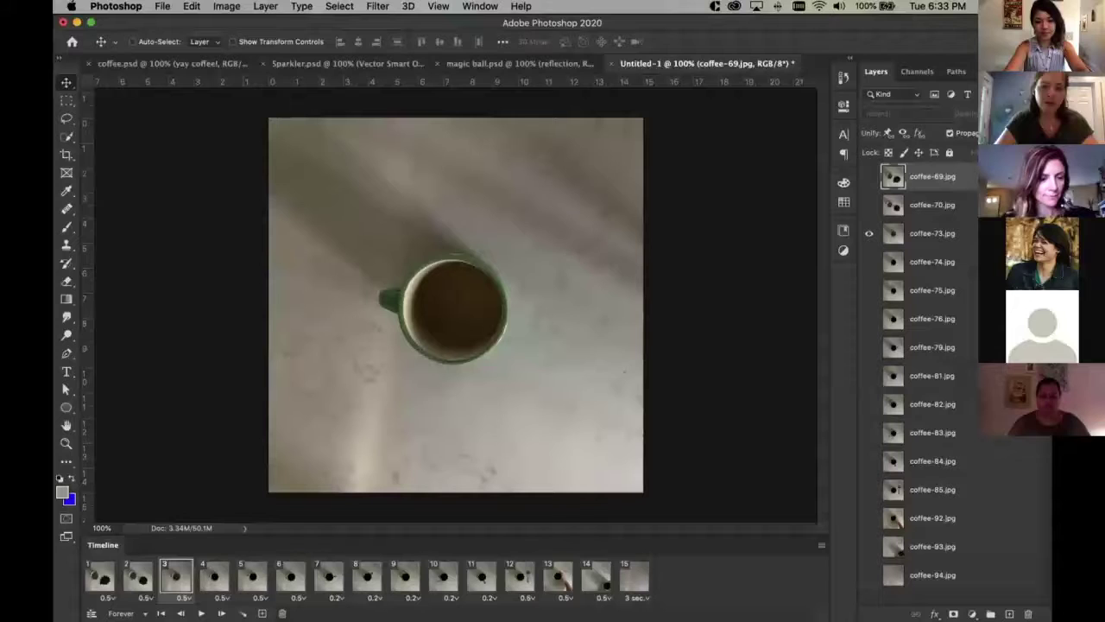
pyautogui.press('Delete')
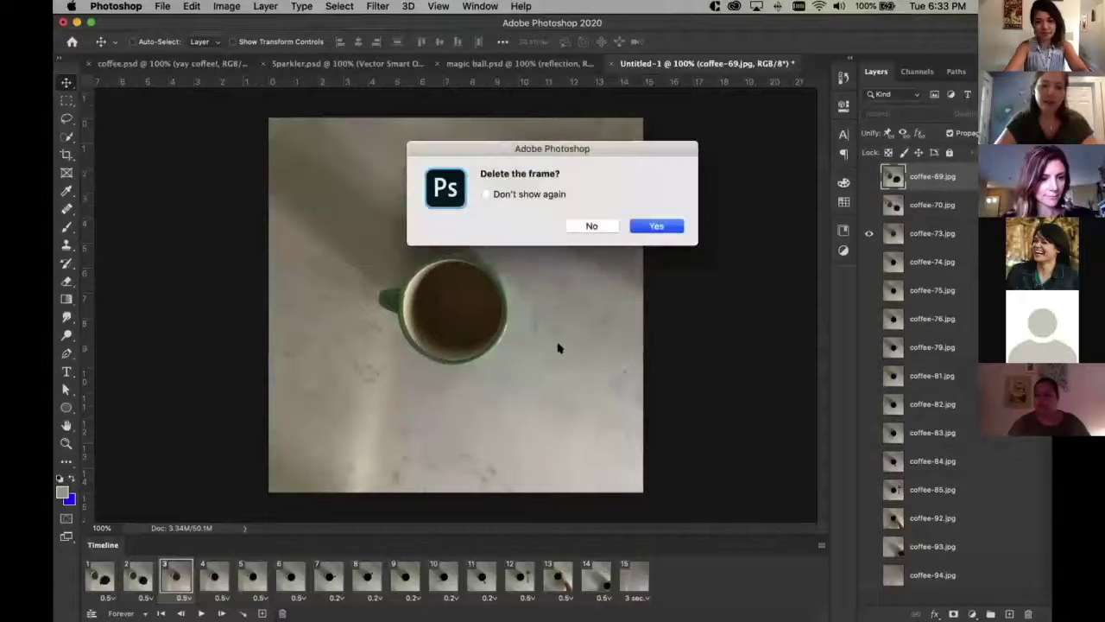
pyautogui.click(658, 226)
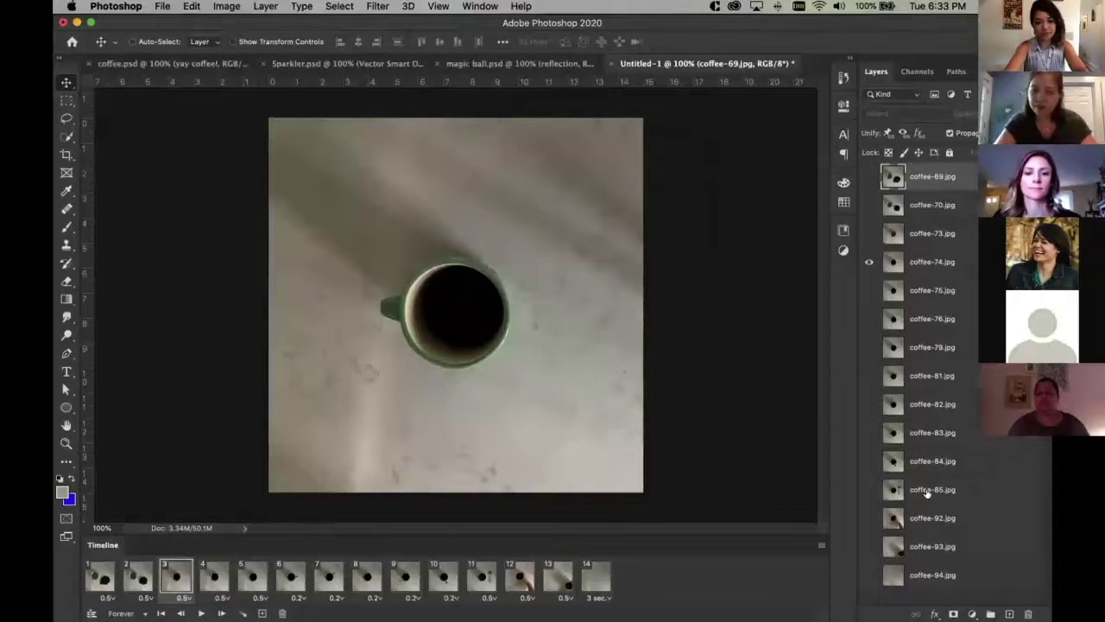
# Show the coffee-73.jpg layer in the current frame 3, and hide it again
pyautogui.click(935, 233)
pyautogui.click(869, 233)
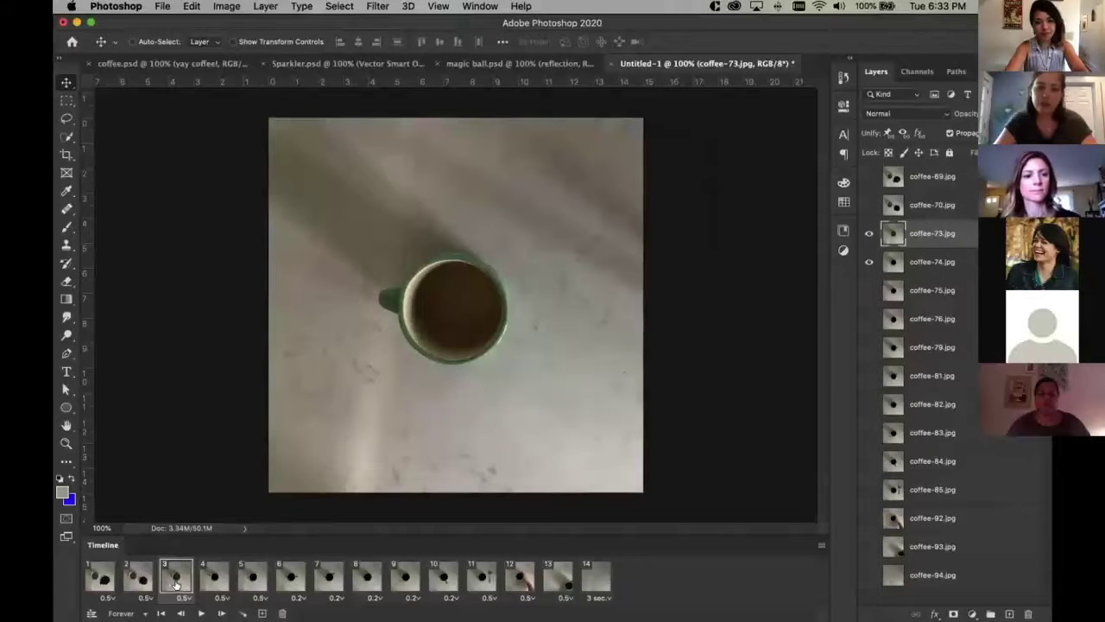
pyautogui.click(869, 234)
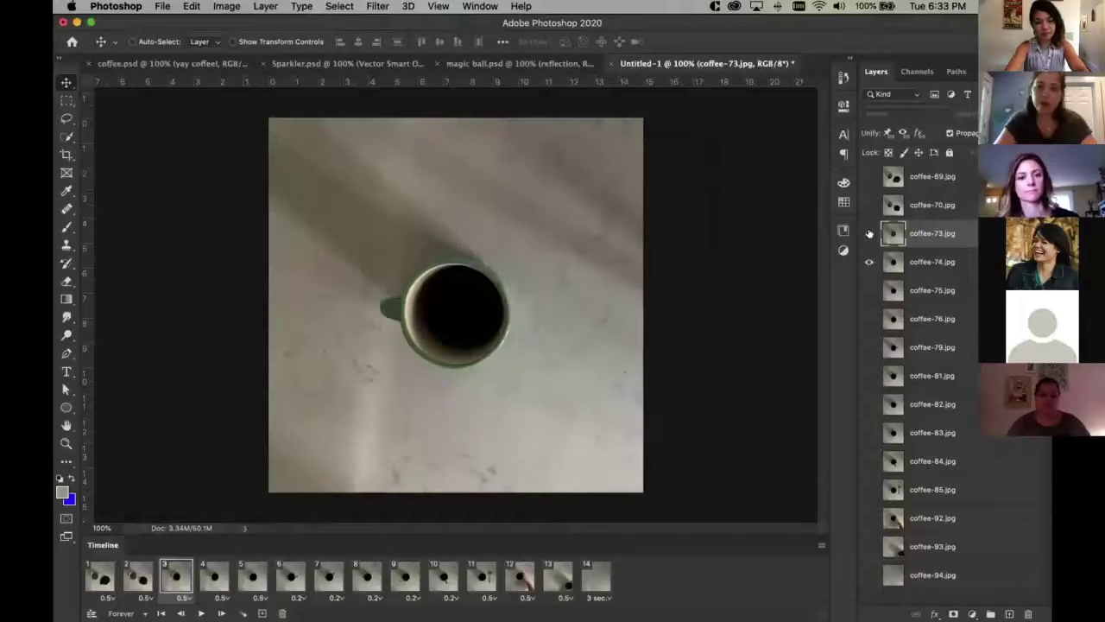
# Show the coffee-69.jpg layer in frame 6, hide it again, and view frame 9
pyautogui.click(286, 578)
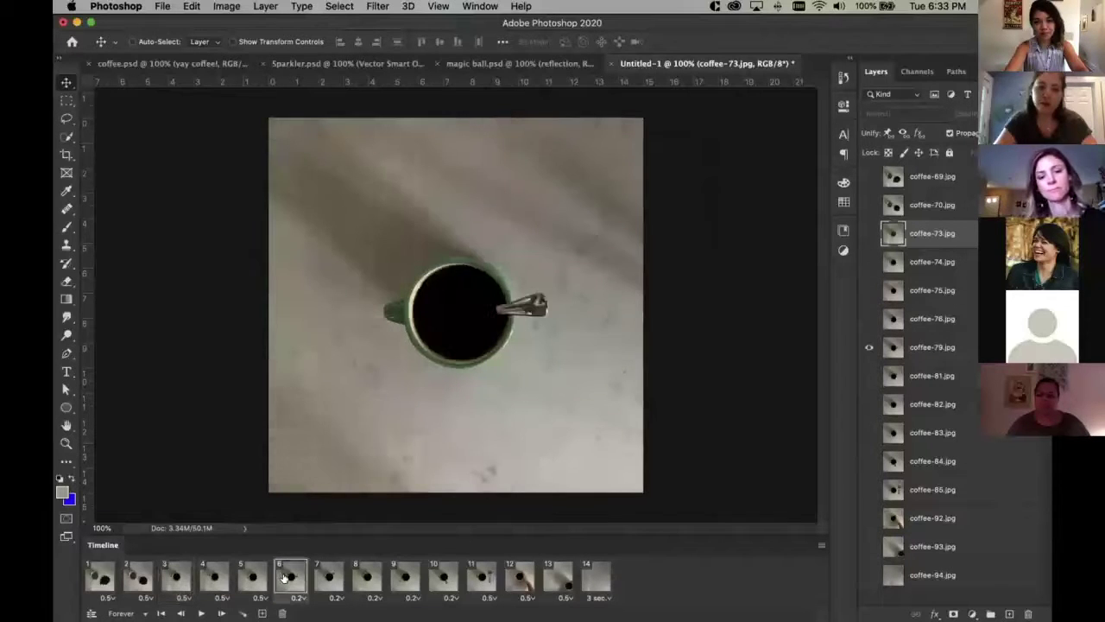
pyautogui.click(870, 178)
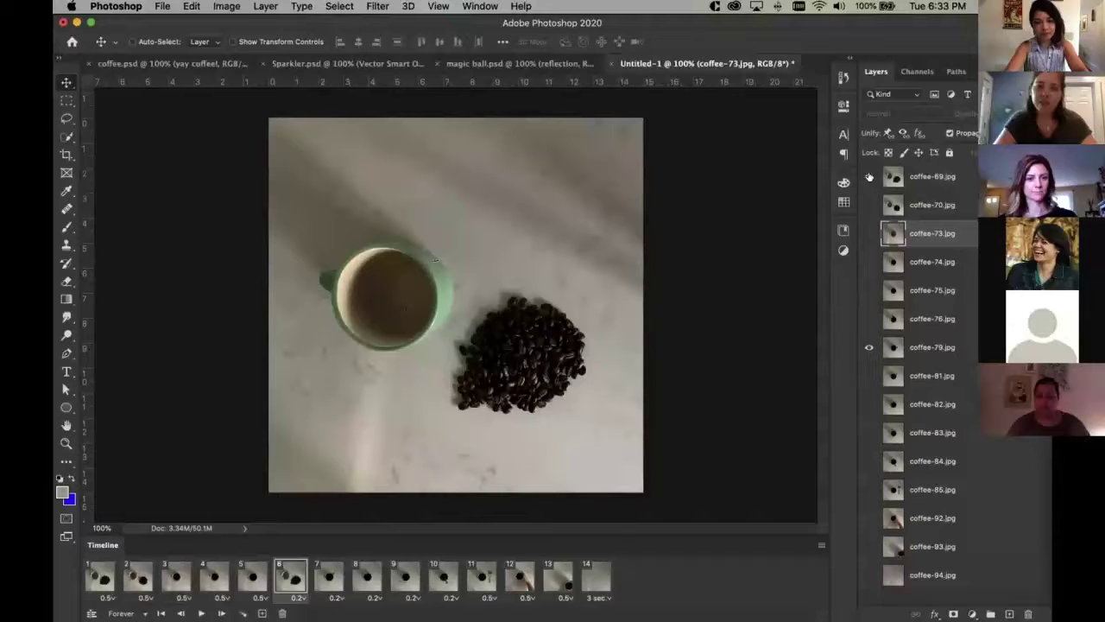
pyautogui.click(869, 177)
pyautogui.click(421, 580)
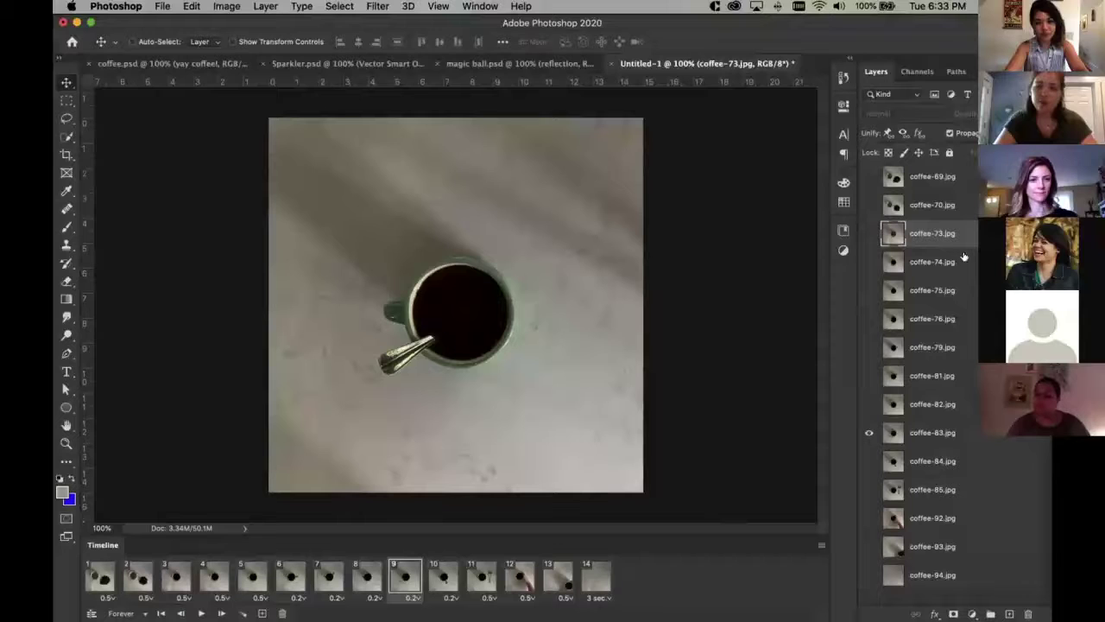
# Try to delete the coffee-69.jpg layer while frame 1 is selected
pyautogui.click(93, 579)
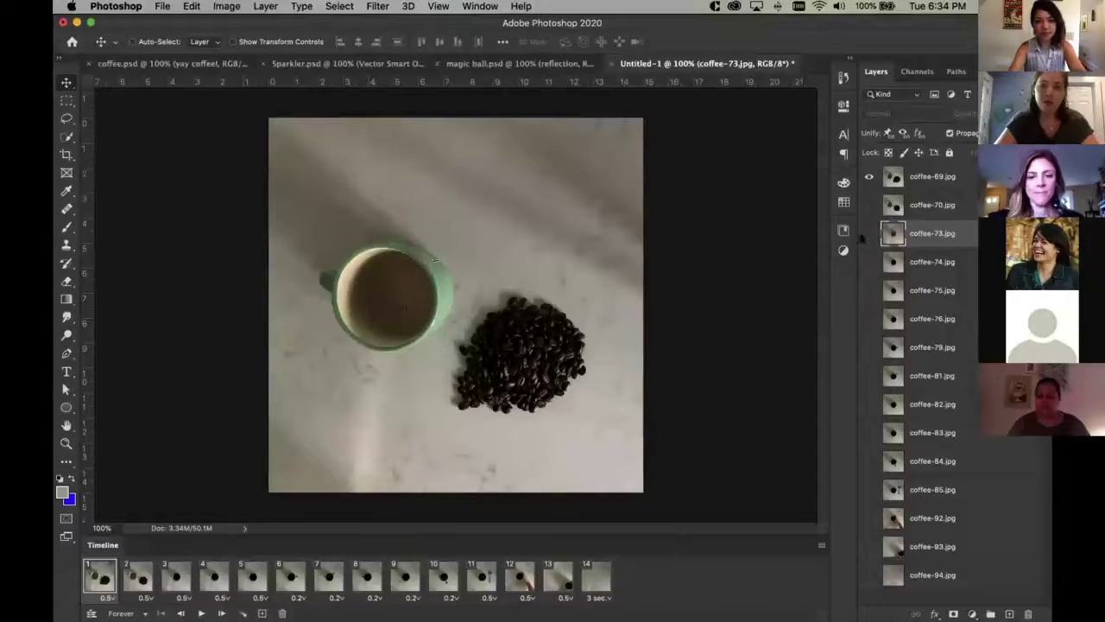
pyautogui.click(898, 176)
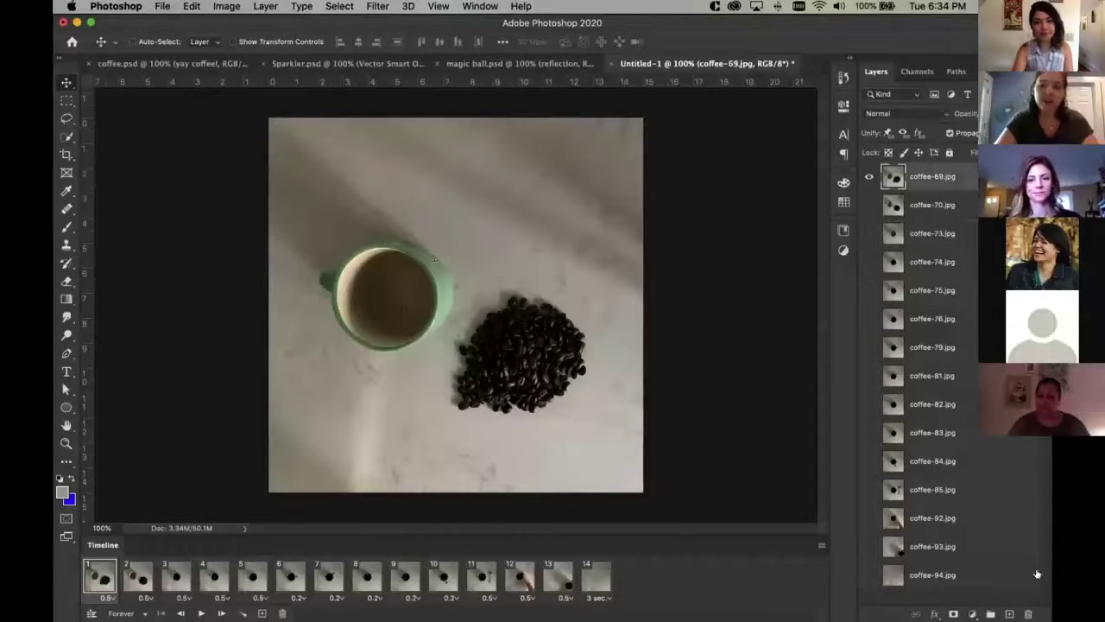
pyautogui.press('Delete')
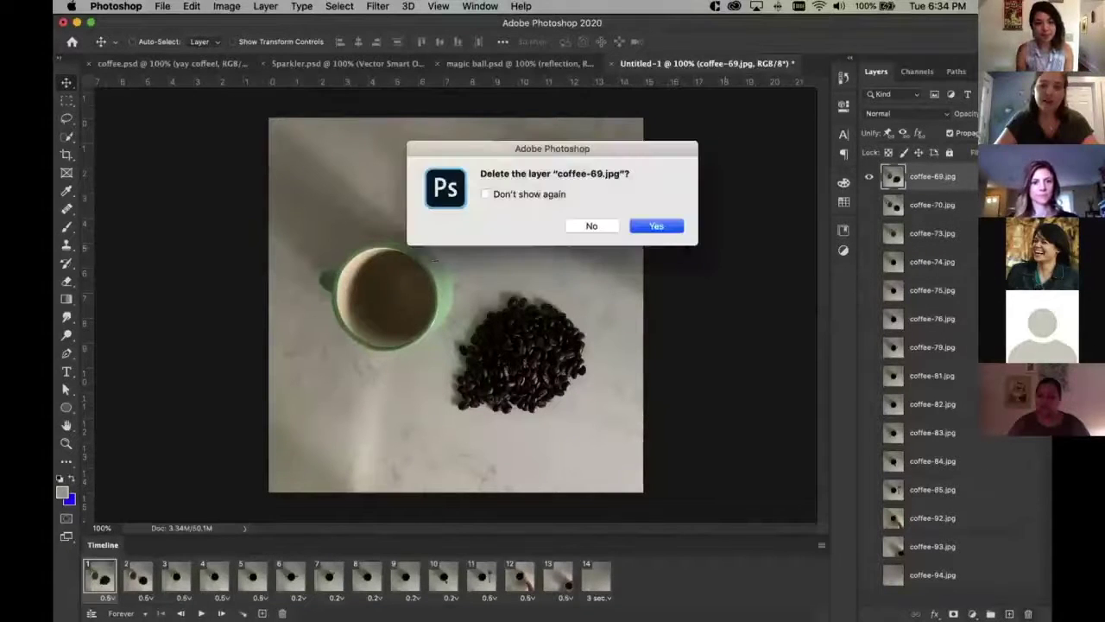
pyautogui.click(656, 226)
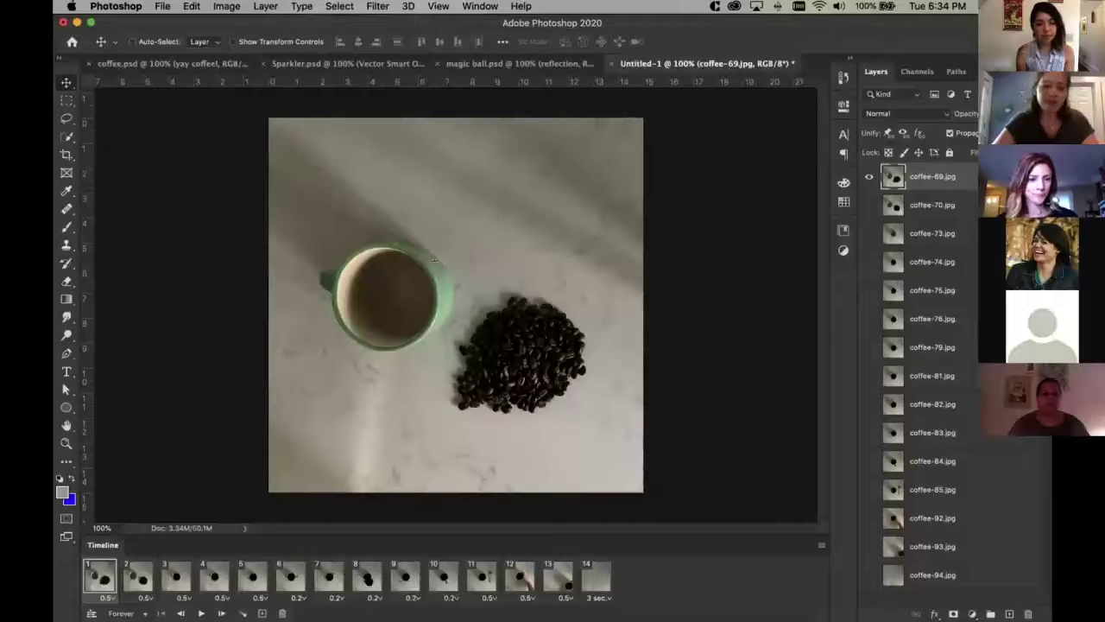
# Add a Curves adjustment layer above coffee-69.jpg with frame 1 selected
pyautogui.click(368, 581)
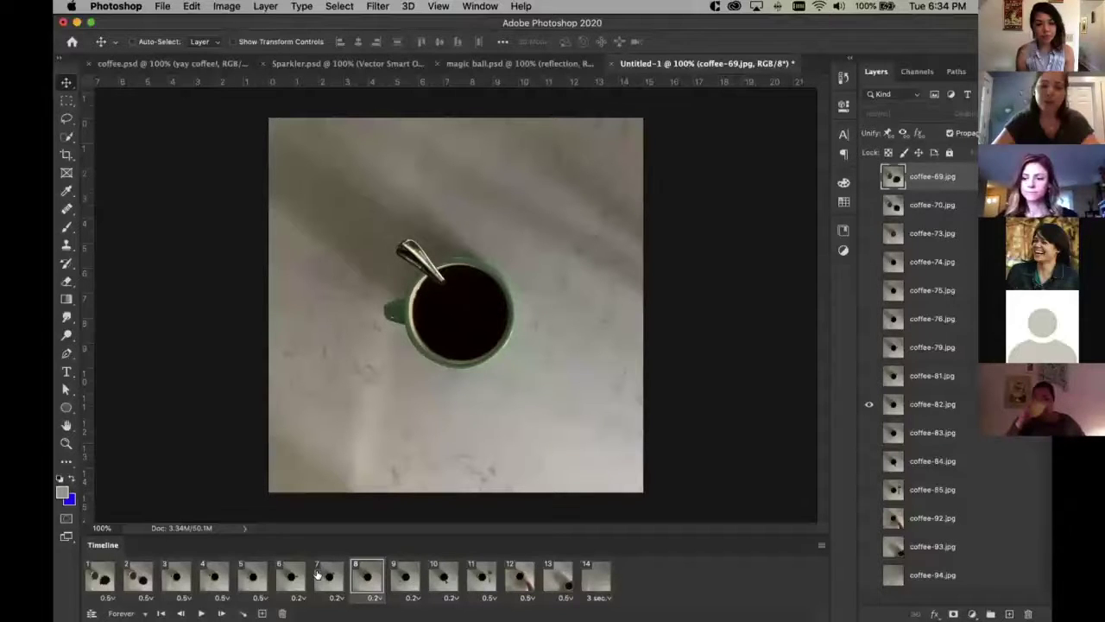
pyautogui.click(101, 577)
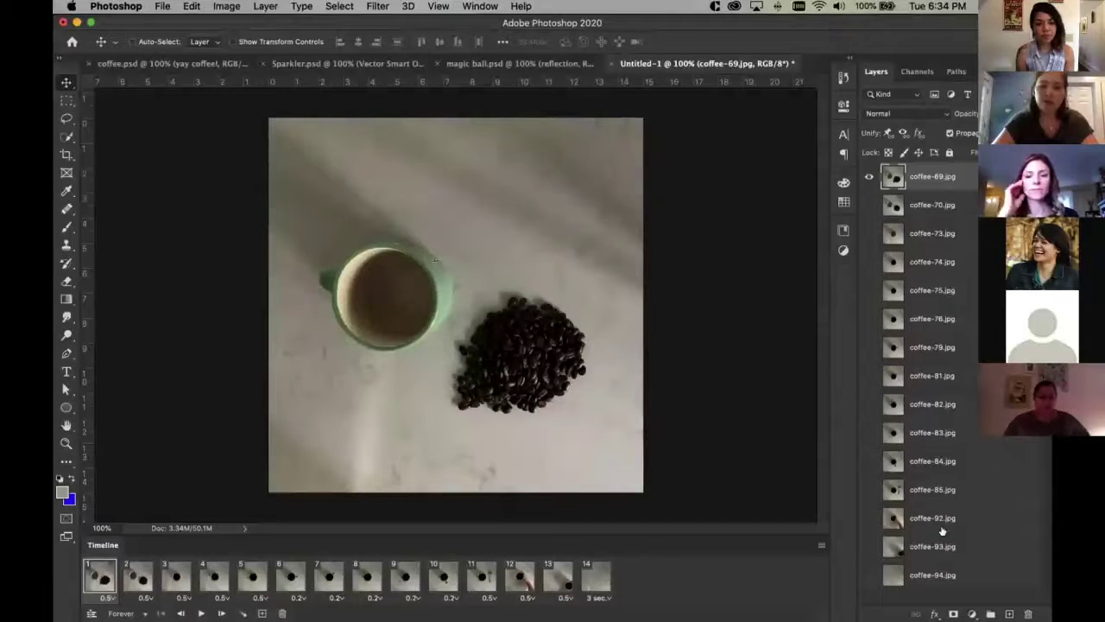
pyautogui.click(972, 613)
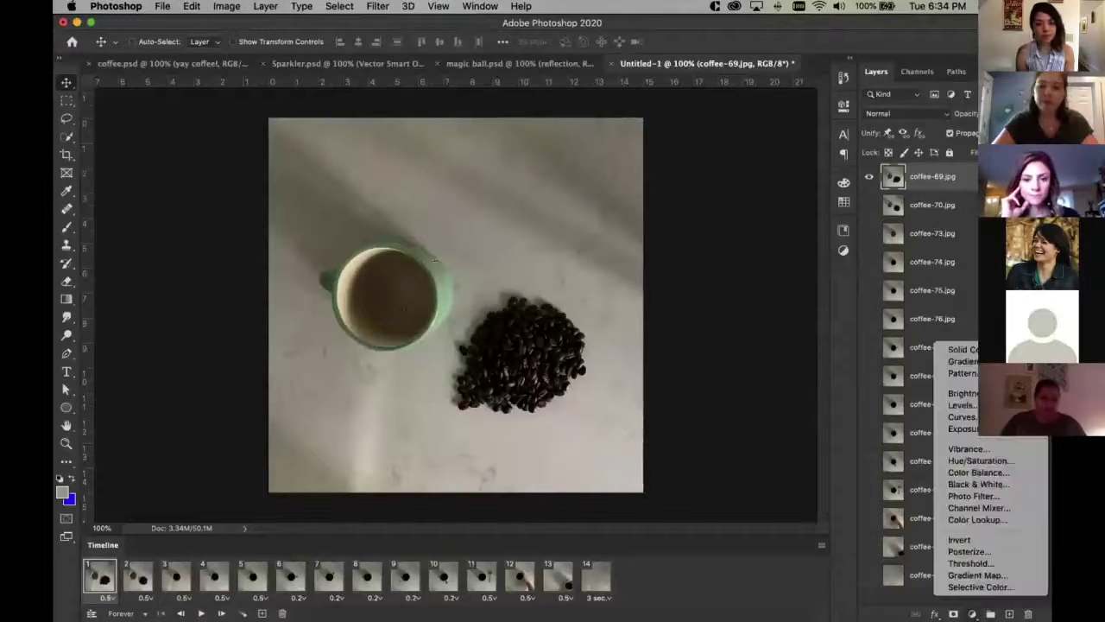
pyautogui.click(960, 417)
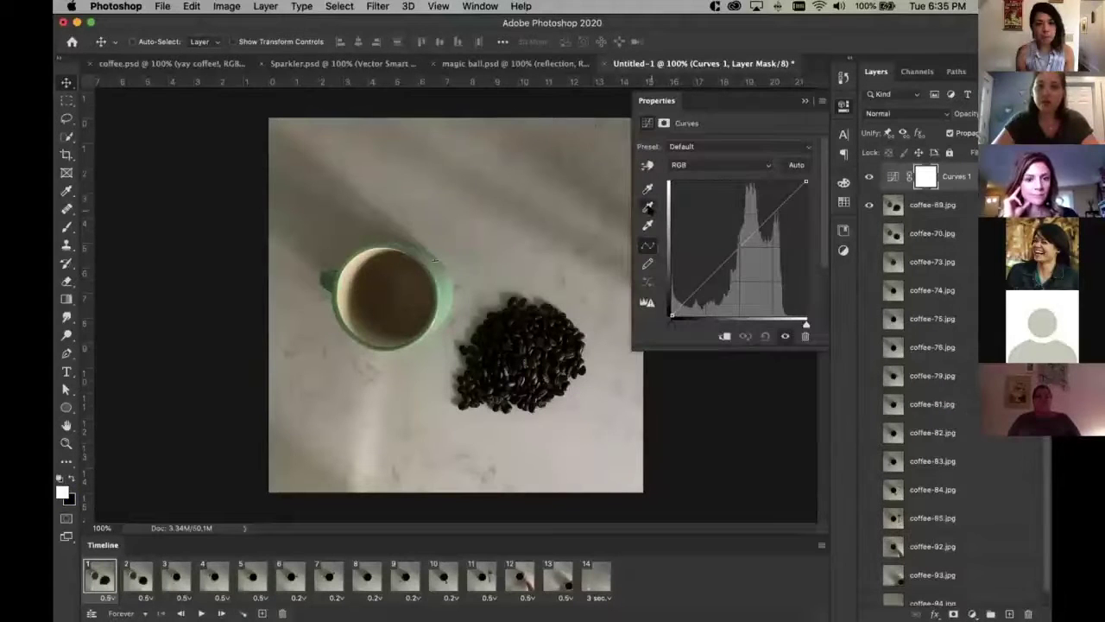
# Neutralize the color cast by sampling the photo's background as the gray point, and raise the middle of the RGB curve to brighten the image
pyautogui.click(648, 208)
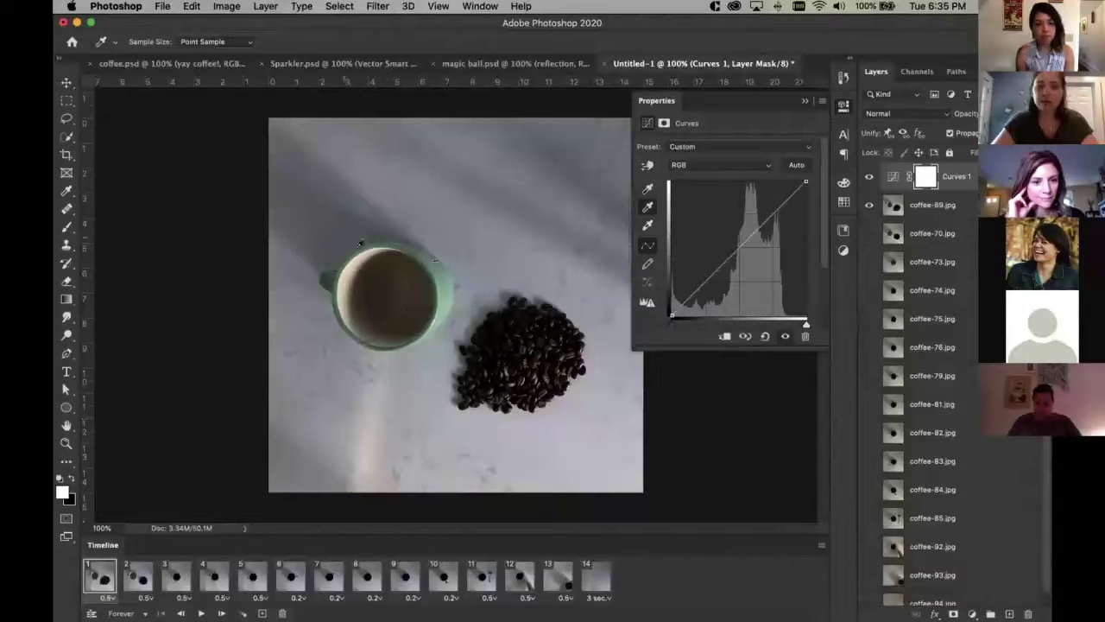
pyautogui.moveTo(774, 242); pyautogui.dragTo(752, 217)
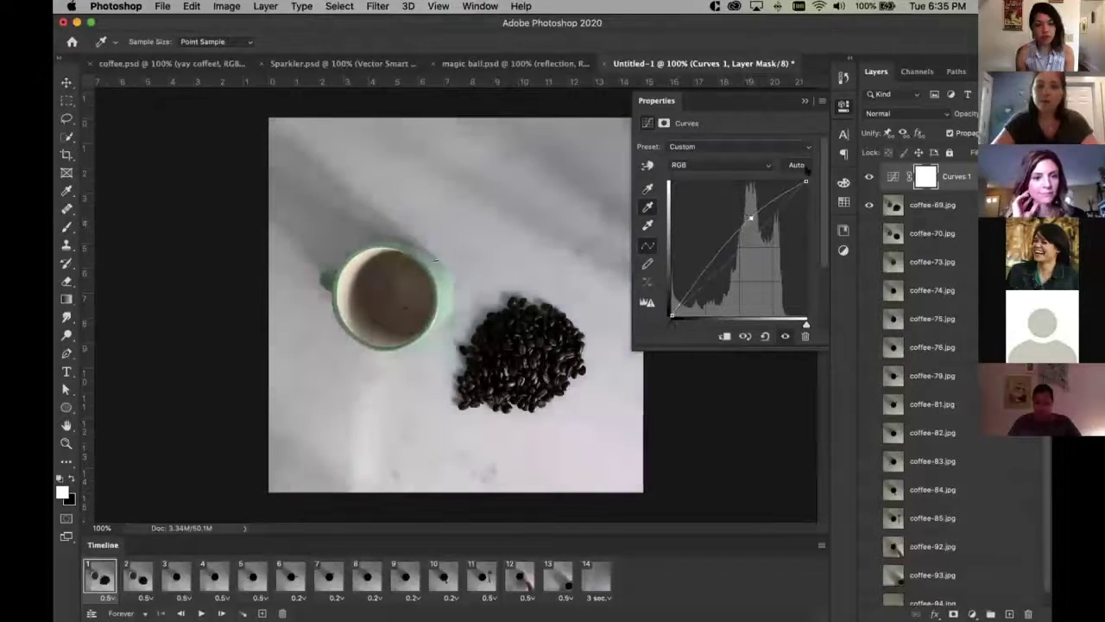
pyautogui.click(671, 405)
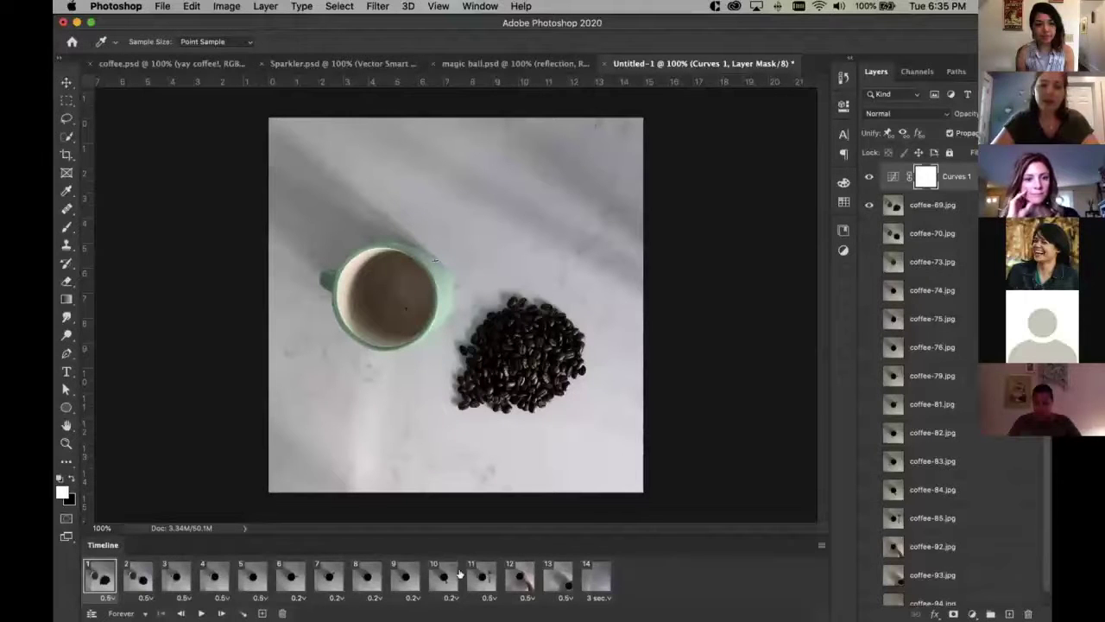
# View frames 8 and 9 to check that the Curves adjustment applies to them, and return to frame 1
pyautogui.click(353, 566)
pyautogui.click(404, 576)
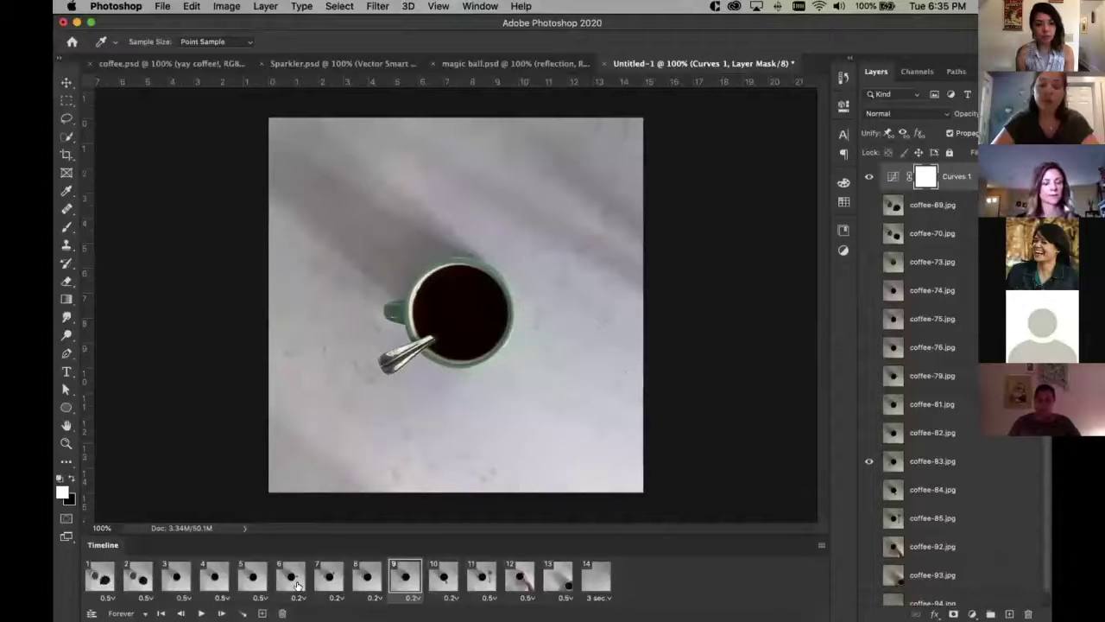
pyautogui.click(97, 576)
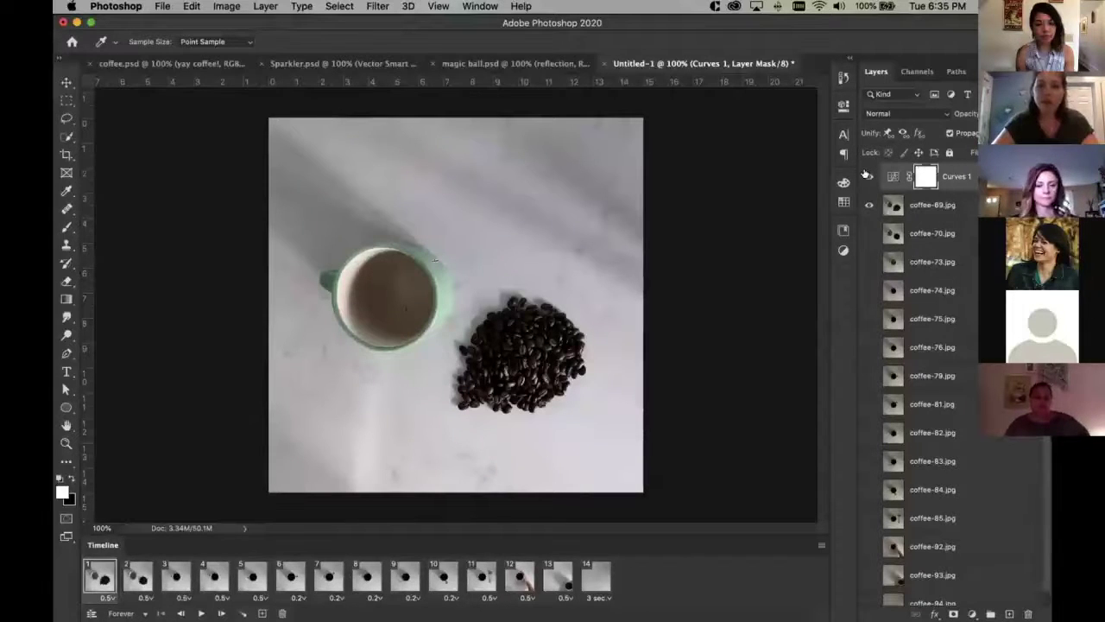
# Hide the Curves 1 layer from frame 1, toggle its visibility in frame 8 alone, and show it again from frame 1
pyautogui.click(95, 591)
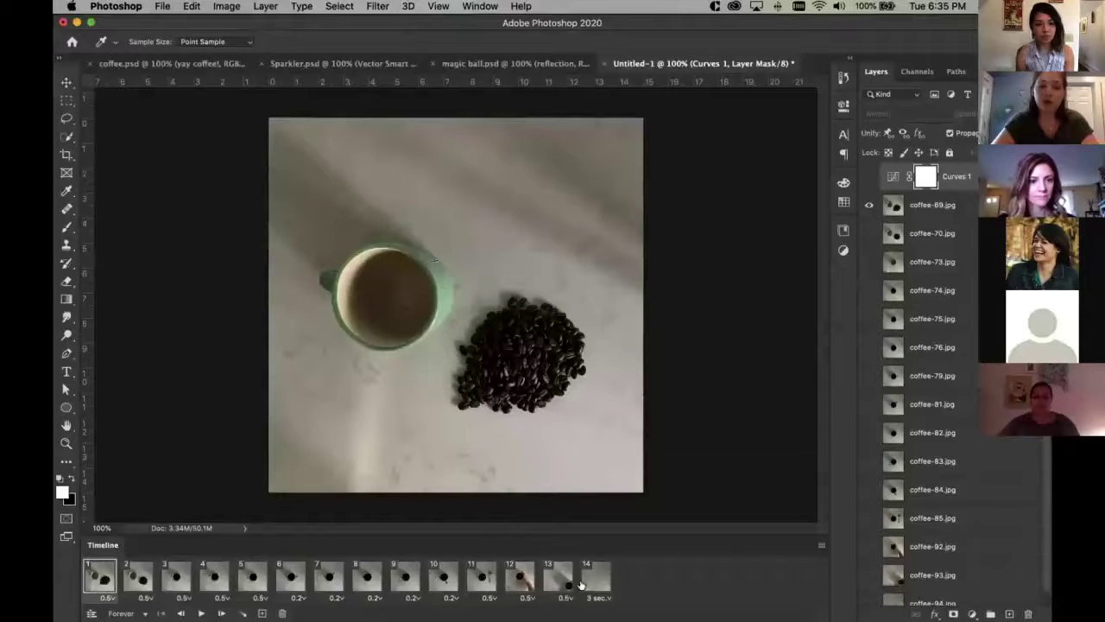
pyautogui.click(359, 577)
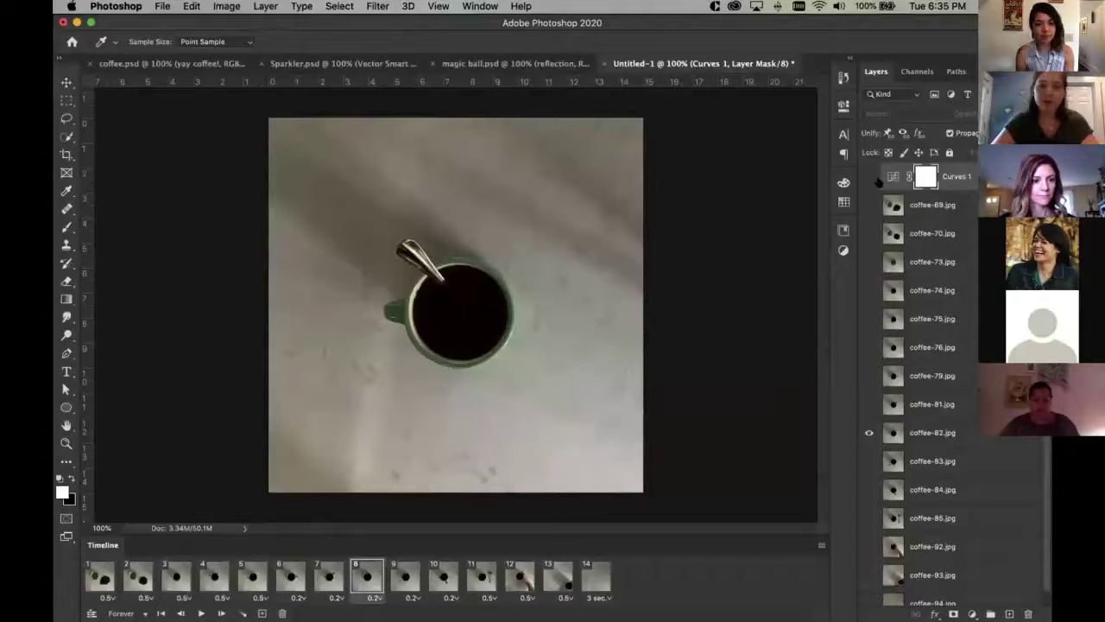
pyautogui.click(319, 582)
pyautogui.click(366, 579)
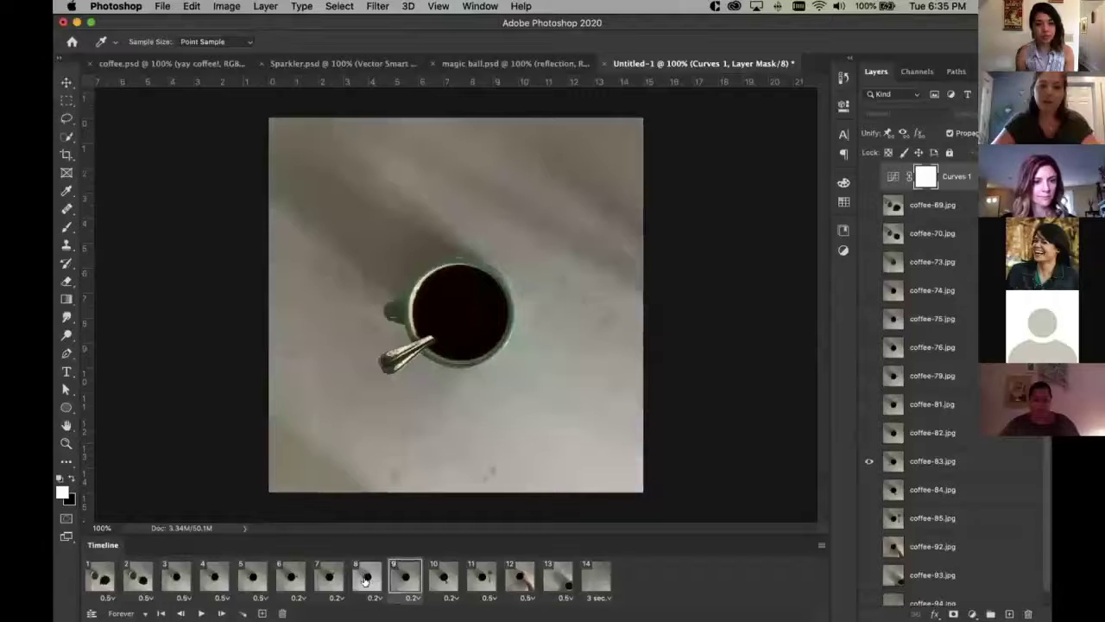
pyautogui.click(868, 176)
pyautogui.click(100, 576)
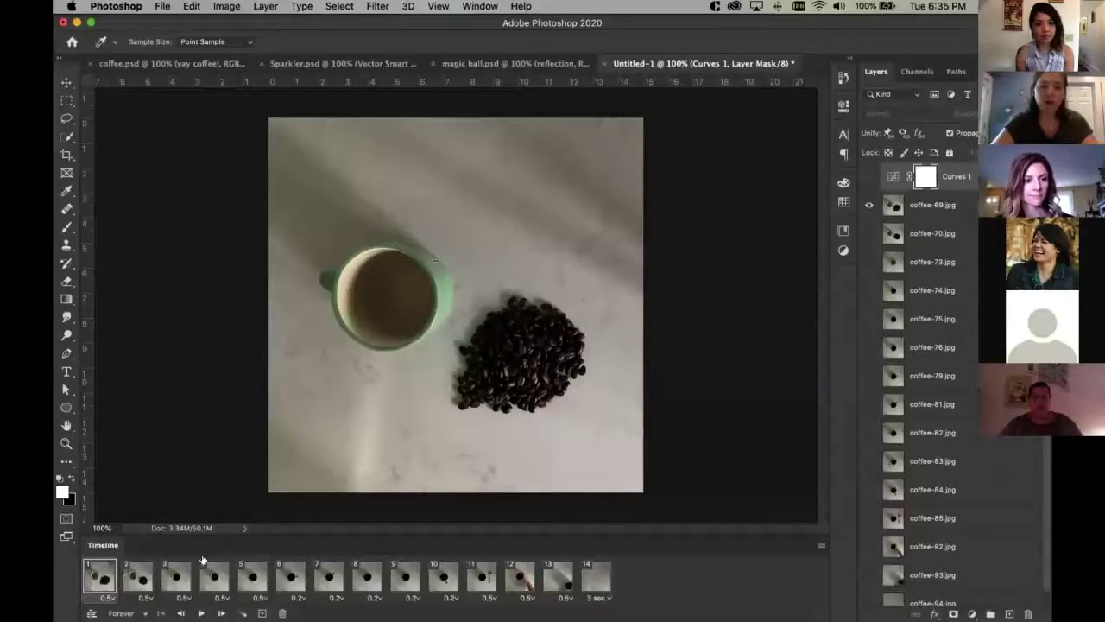
pyautogui.click(869, 177)
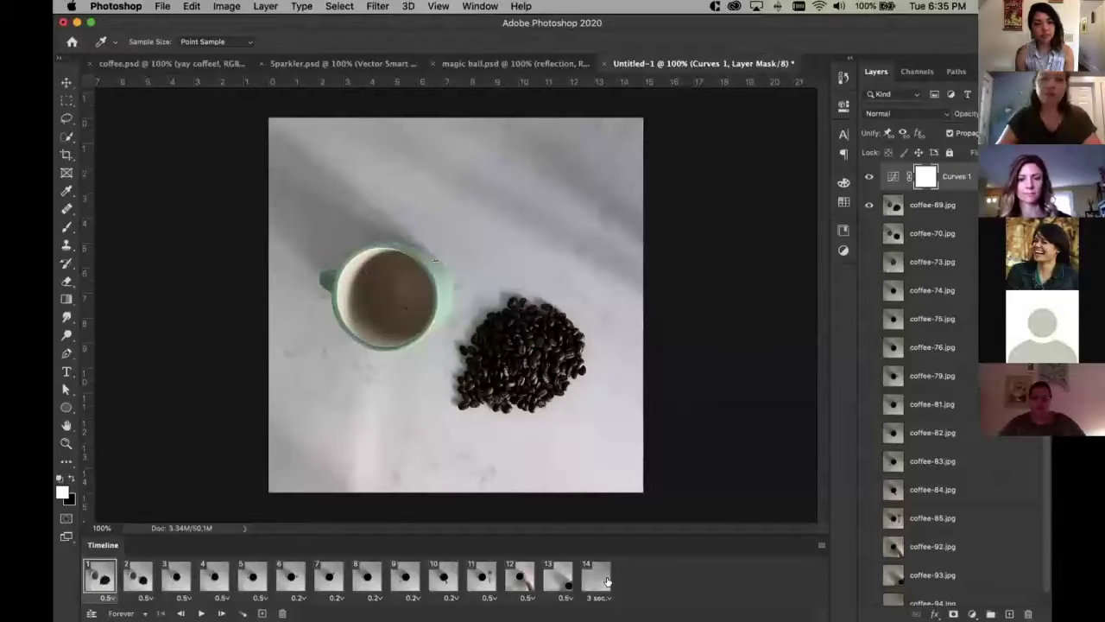
# Add a new layer filled with the blue background color above coffee-69.jpg, and check it in frame 14 and frame 1
pyautogui.click(928, 208)
pyautogui.press('v')
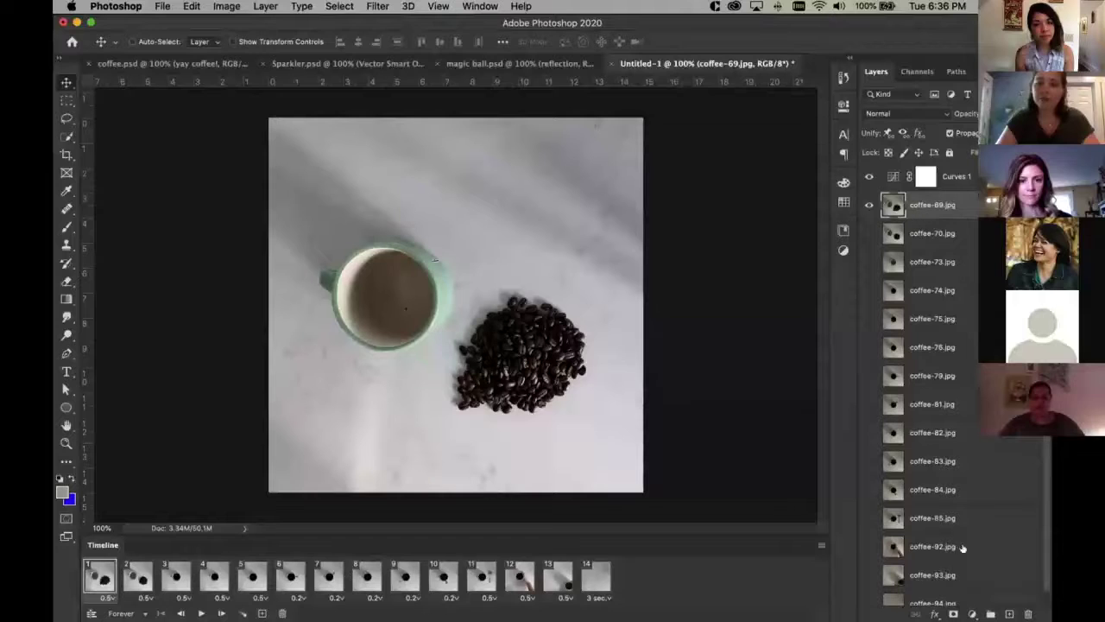
pyautogui.press('super+alt+shift+n')
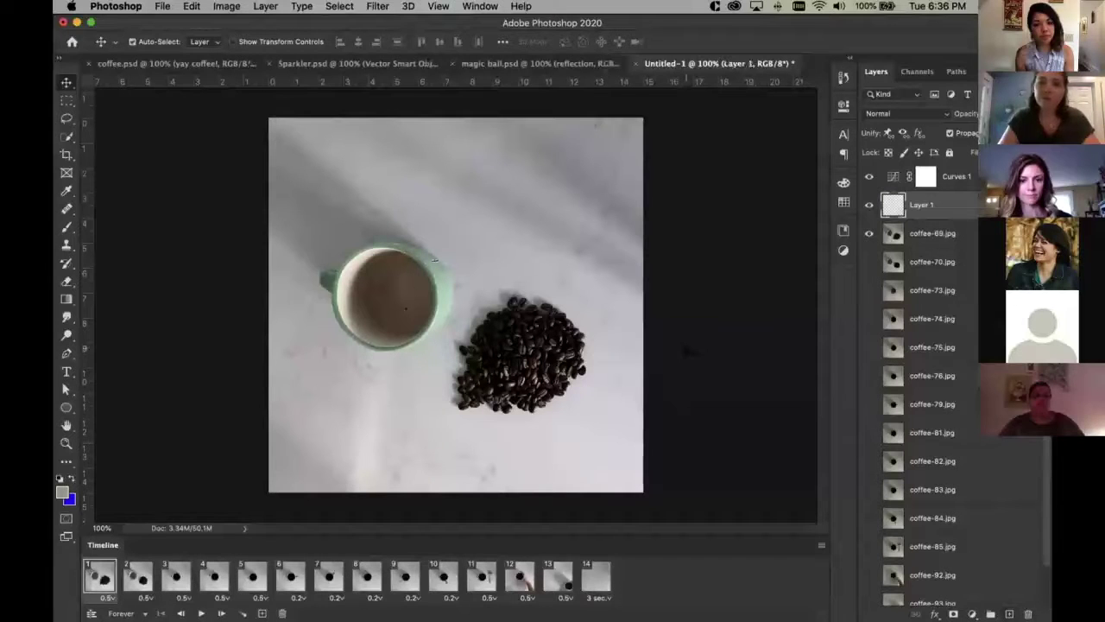
pyautogui.press('super+BackSpace')
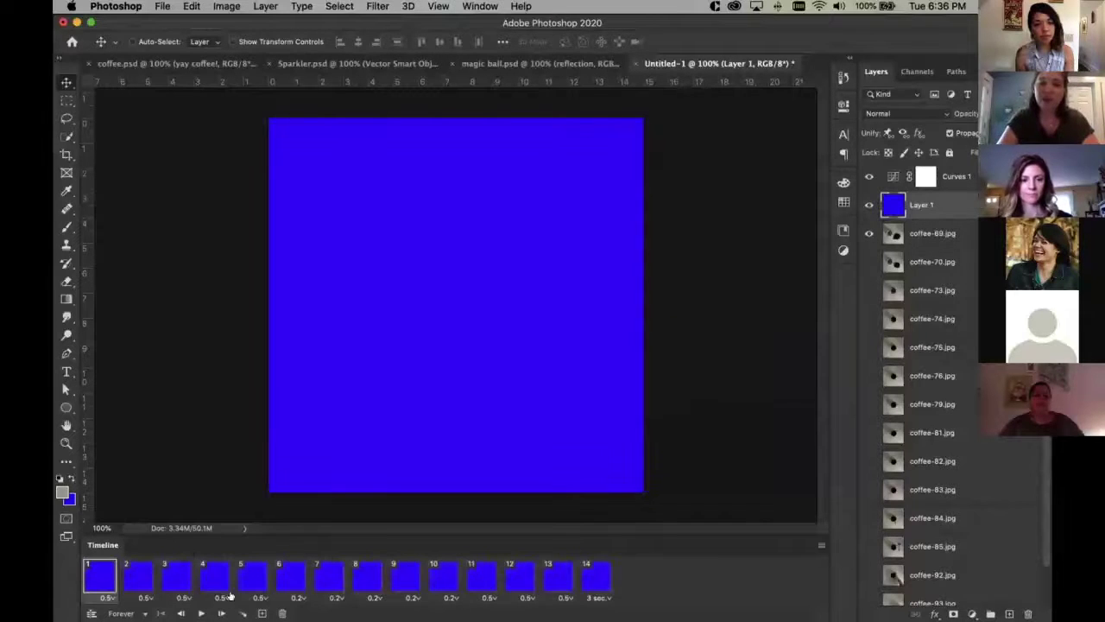
pyautogui.click(584, 581)
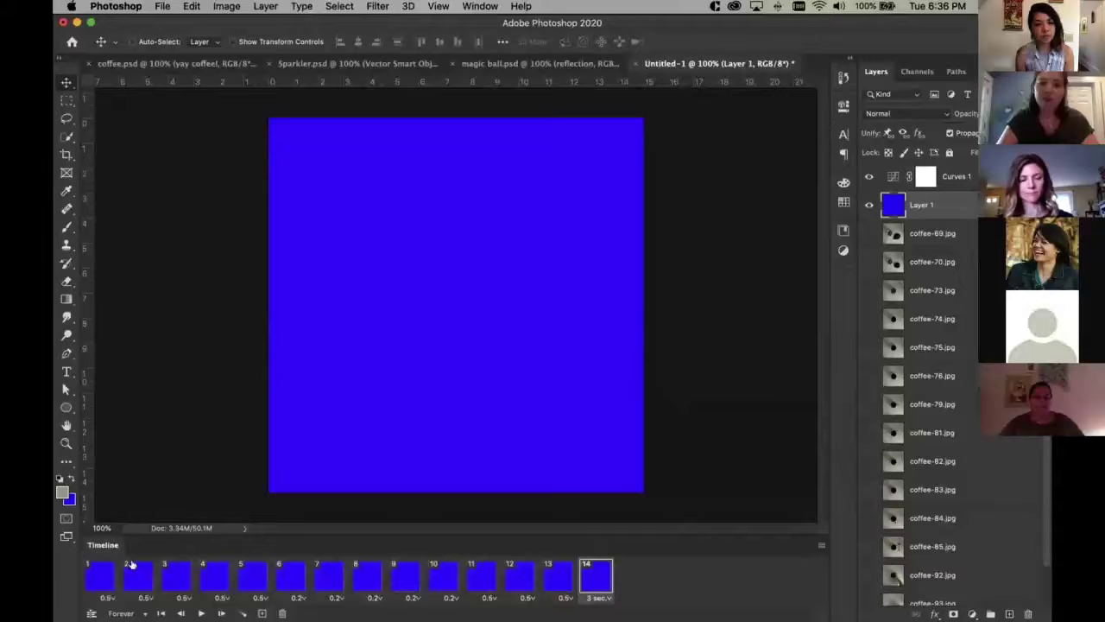
pyautogui.click(110, 573)
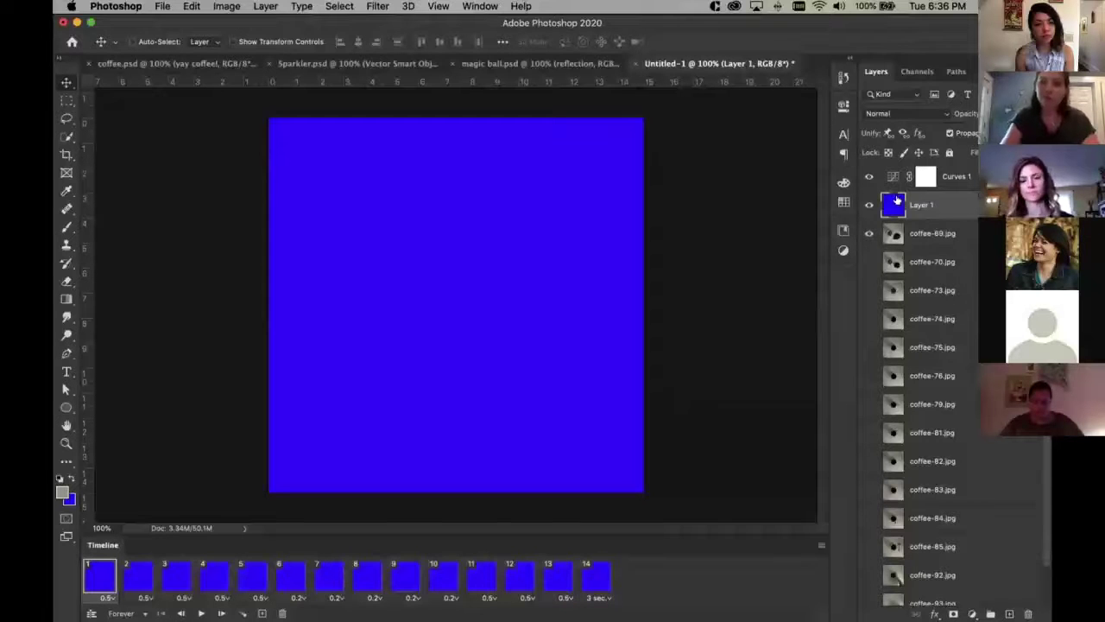
# Delete the blue filled layer above coffee-69.jpg, and view frames 1 and 14 without it
pyautogui.press('Delete')
pyautogui.click(107, 574)
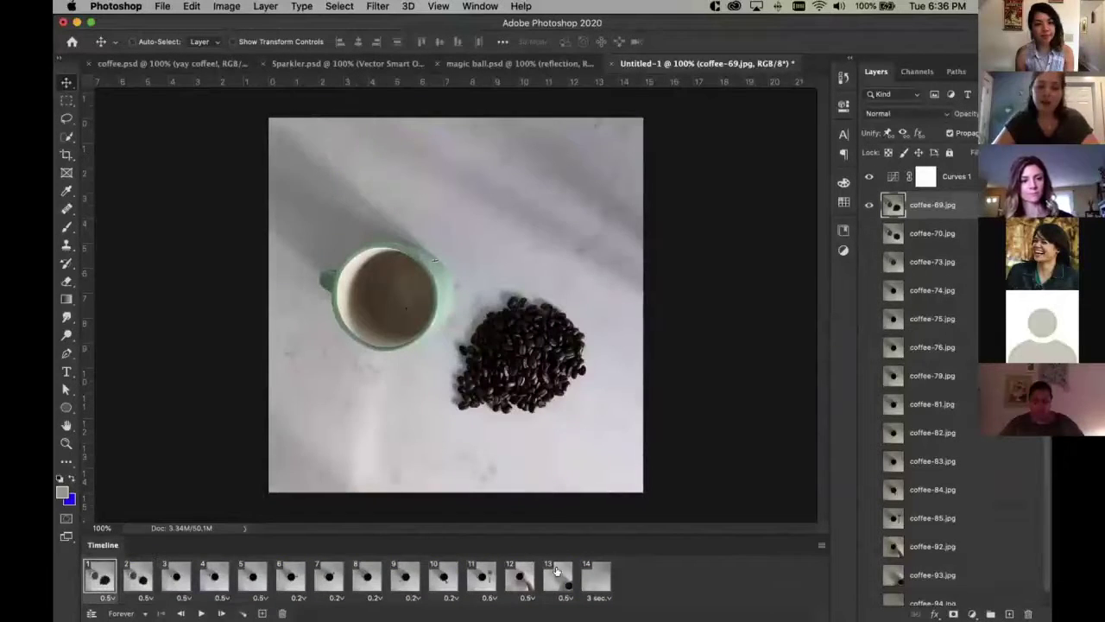
pyautogui.click(585, 572)
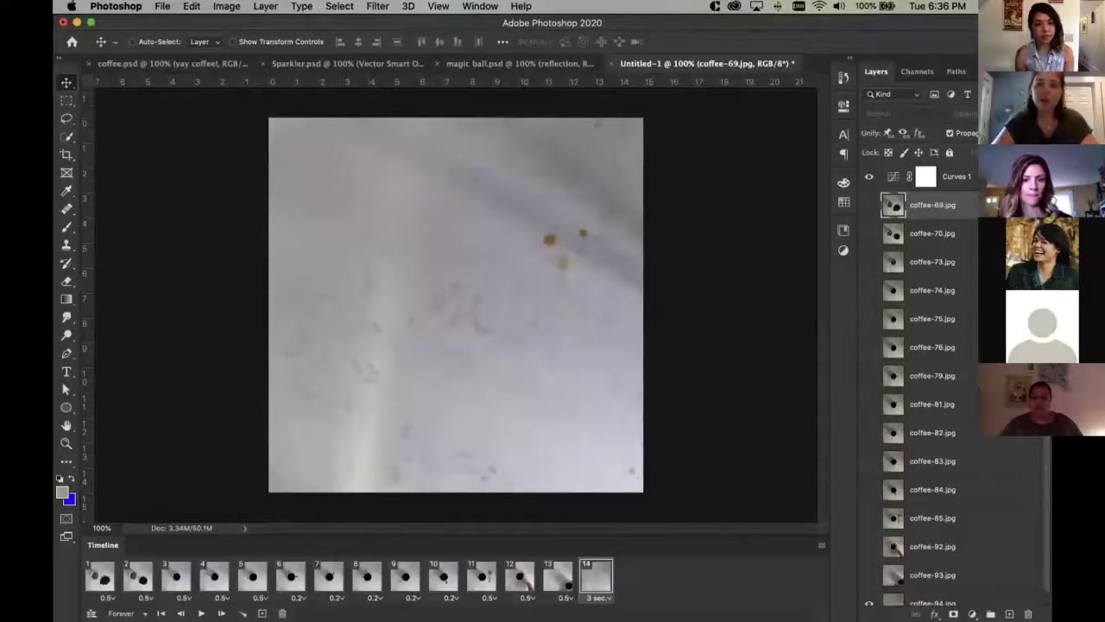
# Add the text "yay coffee!" as a new layer above Curves 1, with frame 1 selected
pyautogui.hotkey('alt', ']')
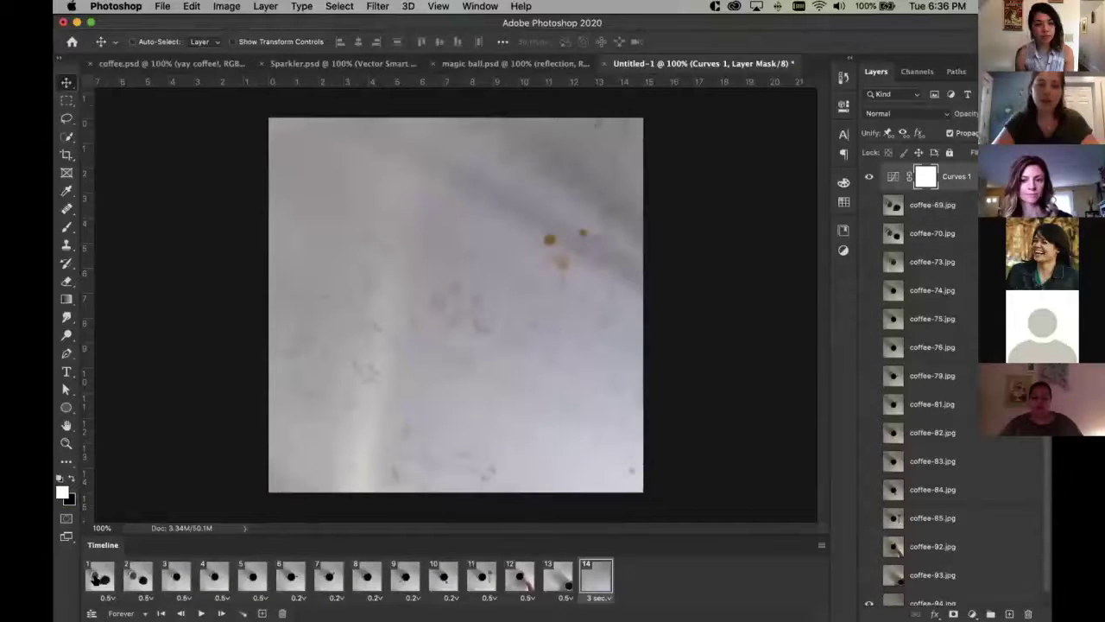
pyautogui.click(97, 579)
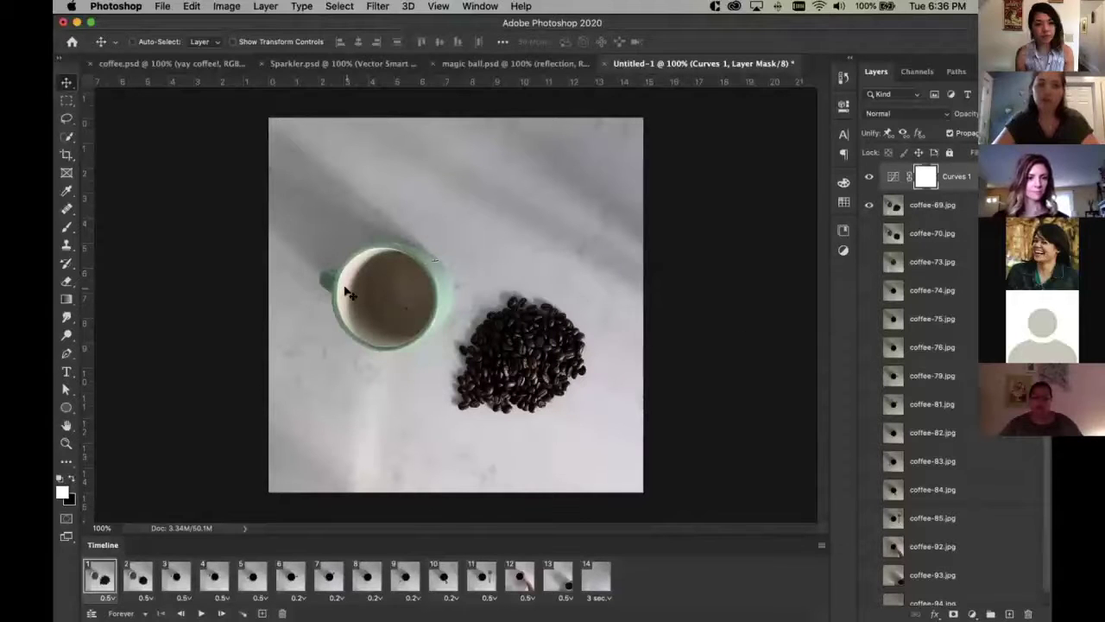
pyautogui.press('t')
pyautogui.click(449, 263)
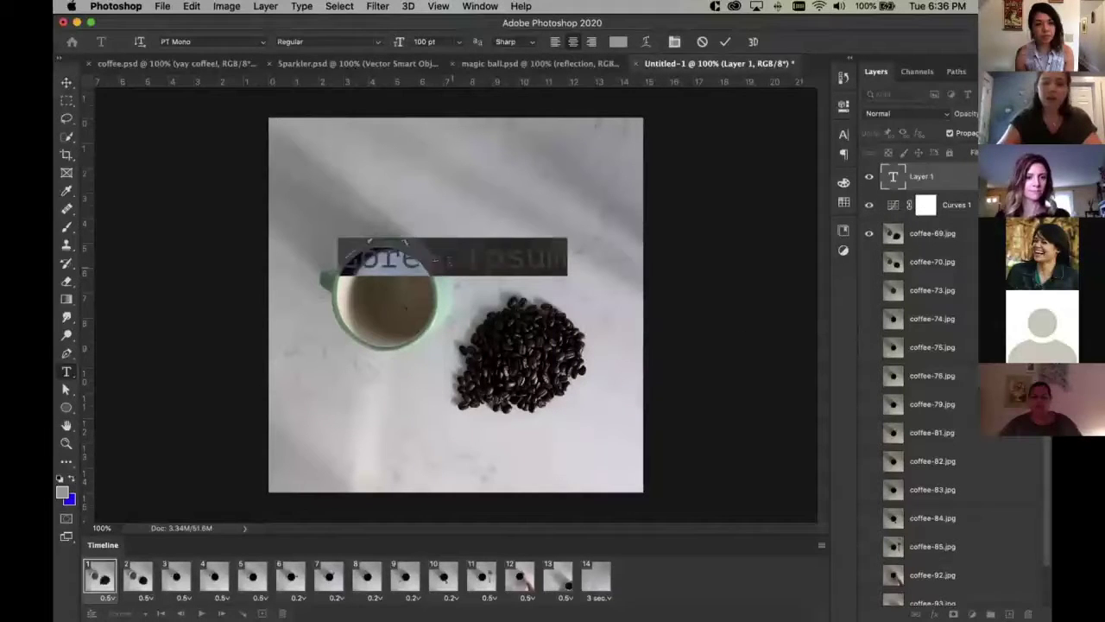
pyautogui.write('yay coffee!')
pyautogui.press('Escape')
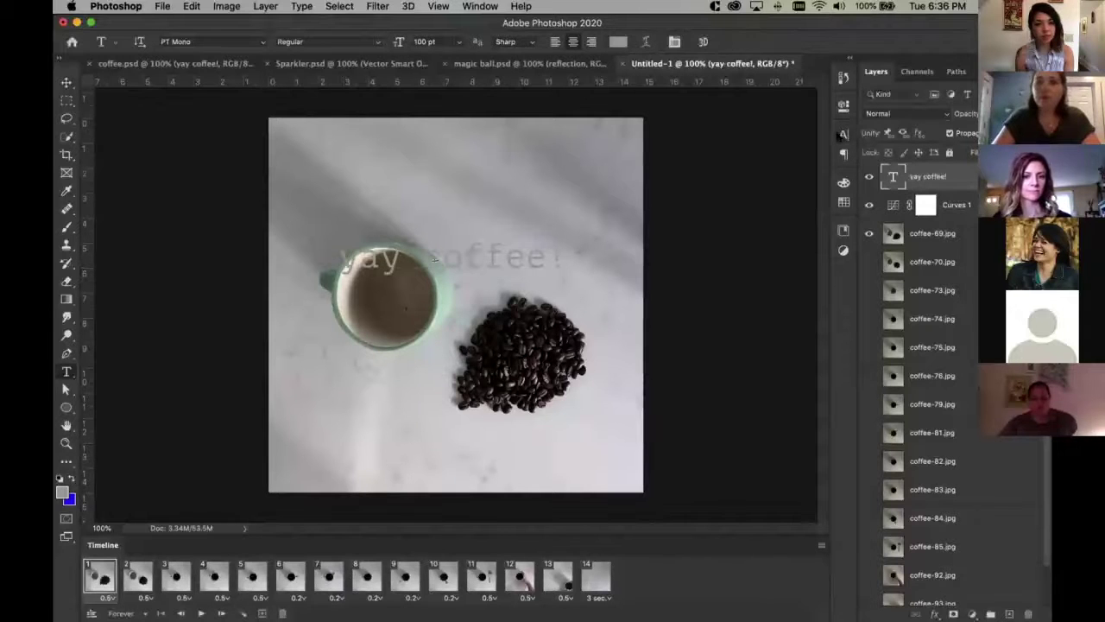
# Change the "yay coffee!" text color to the dark green 56715d sampled from the mug's handle
pyautogui.click(844, 134)
pyautogui.click(801, 221)
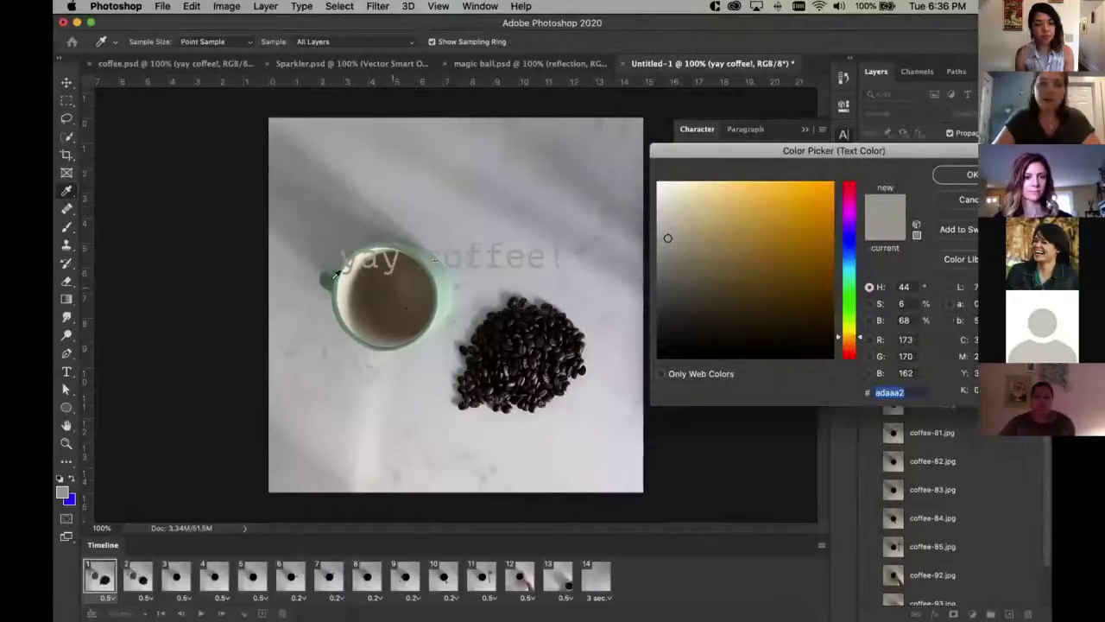
pyautogui.click(333, 277)
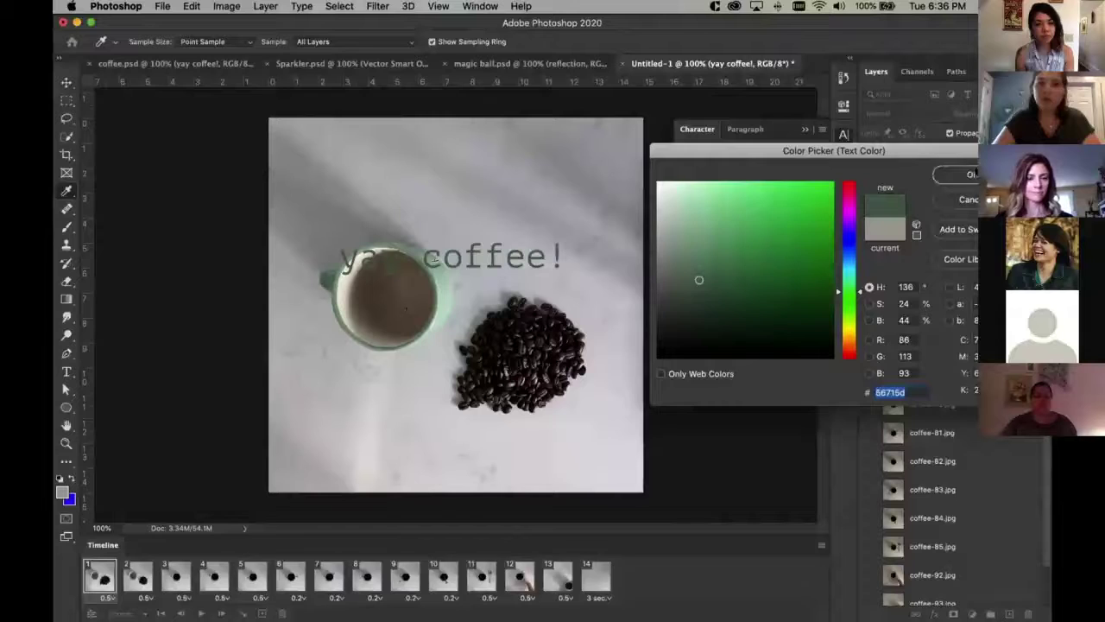
pyautogui.press('Return')
# Center the "yay coffee!" text horizontally and vertically on the canvas, leaving no selection active
pyautogui.press('v')
pyautogui.moveTo(480, 290); pyautogui.dragTo(496, 335)
pyautogui.press('super+a')
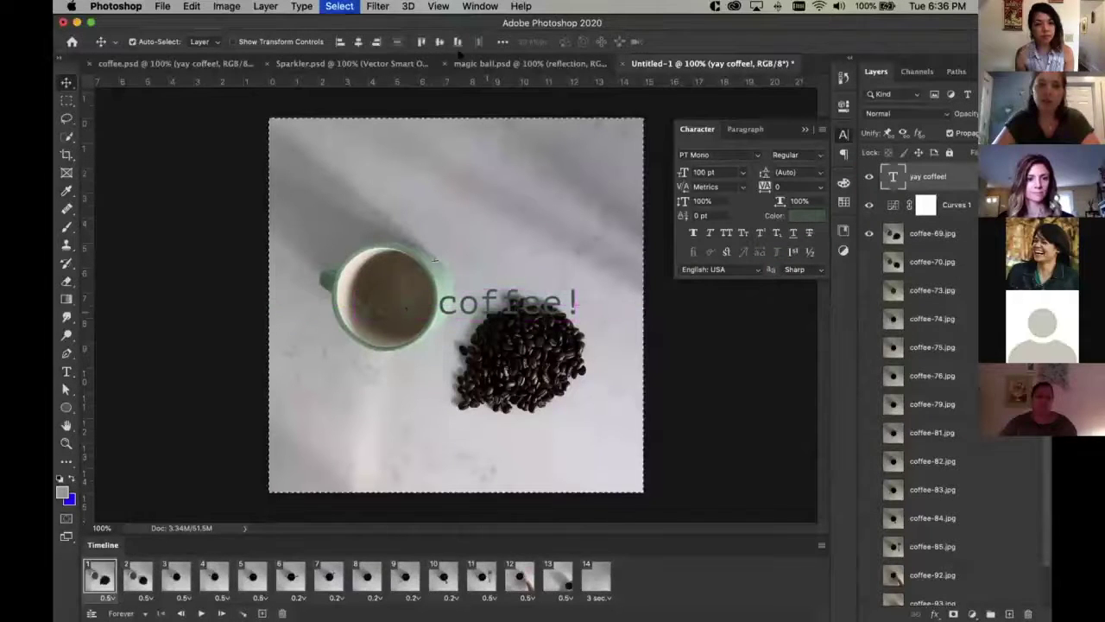
pyautogui.click(358, 41)
pyautogui.click(447, 45)
pyautogui.press('super+d')
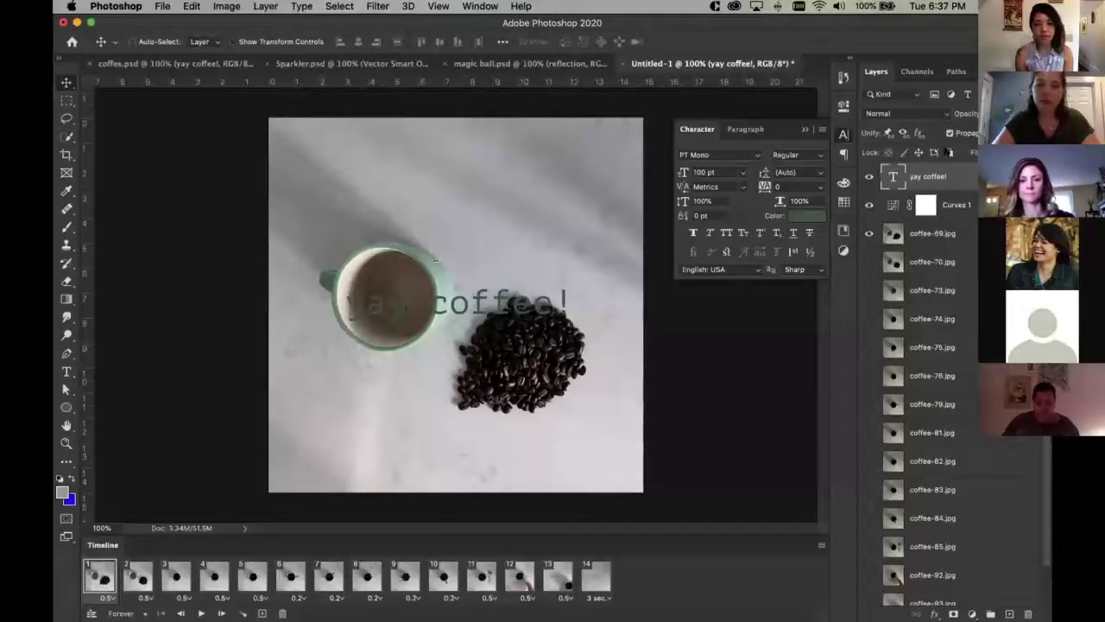
# Hide the "yay coffee!" text from frame 1, and show it in frame 14 only
pyautogui.click(868, 177)
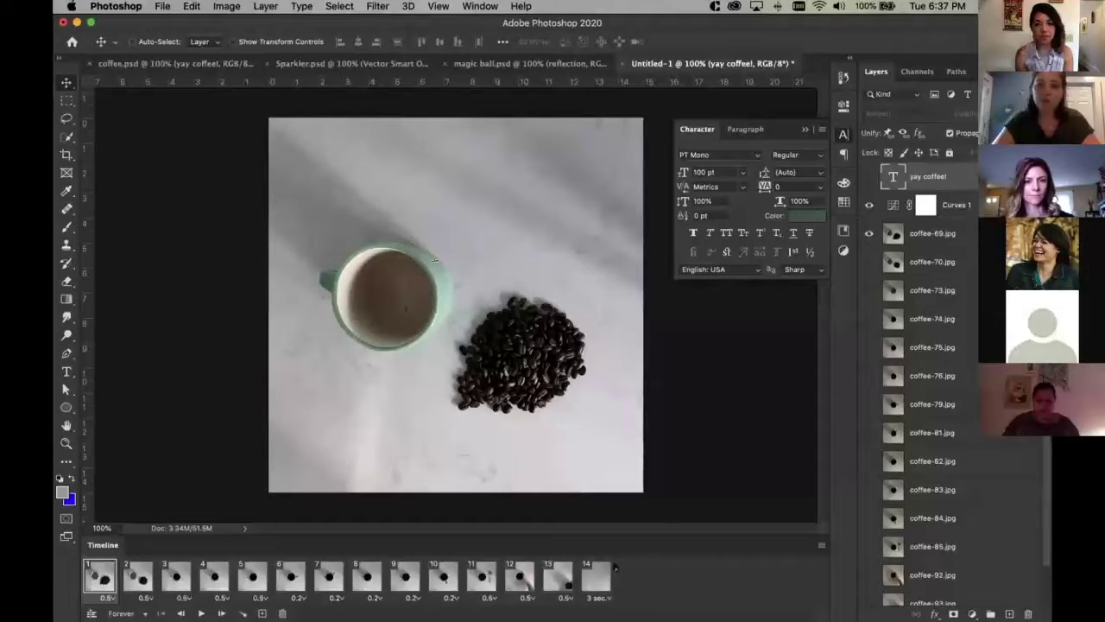
pyautogui.click(600, 576)
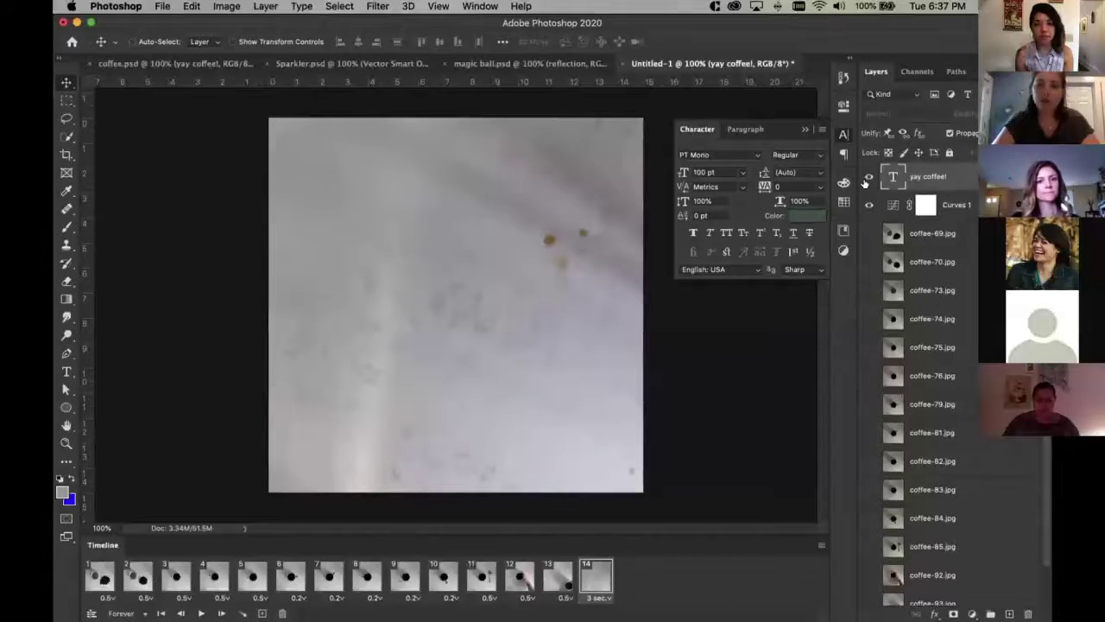
pyautogui.click(867, 179)
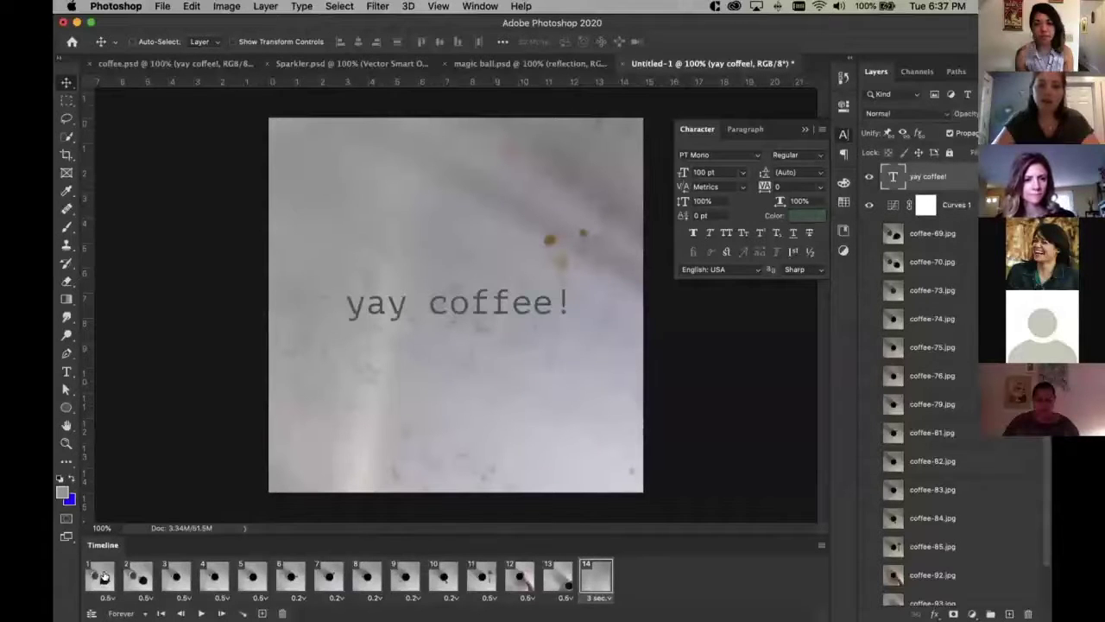
# Check frame 13 and play the animation from frame 1 to review when the text appears, and close the character settings
pyautogui.click(557, 577)
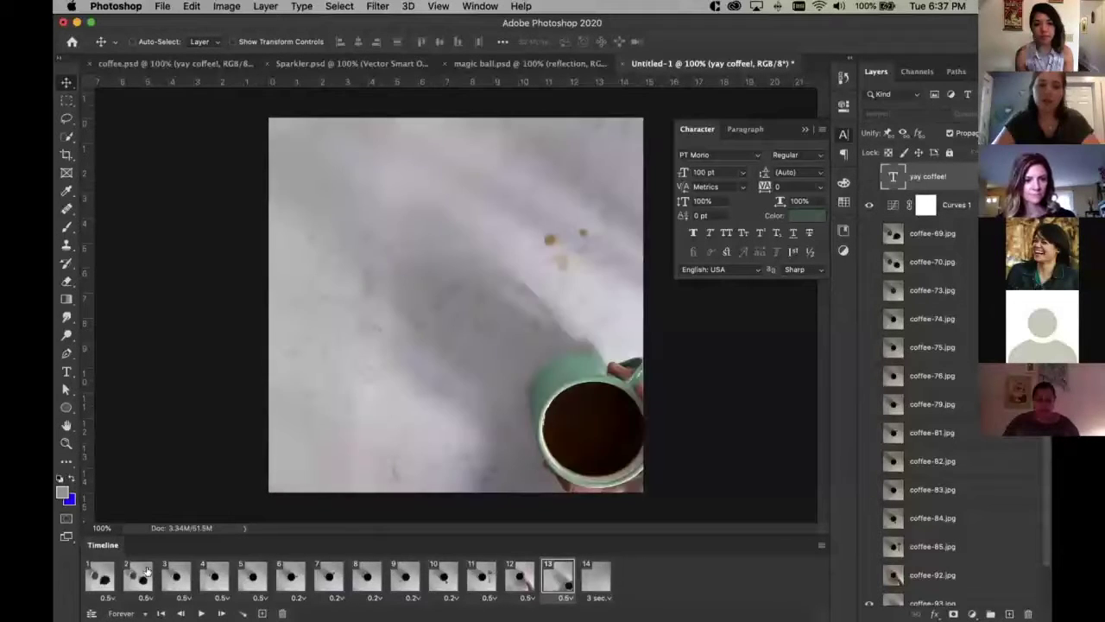
pyautogui.click(102, 577)
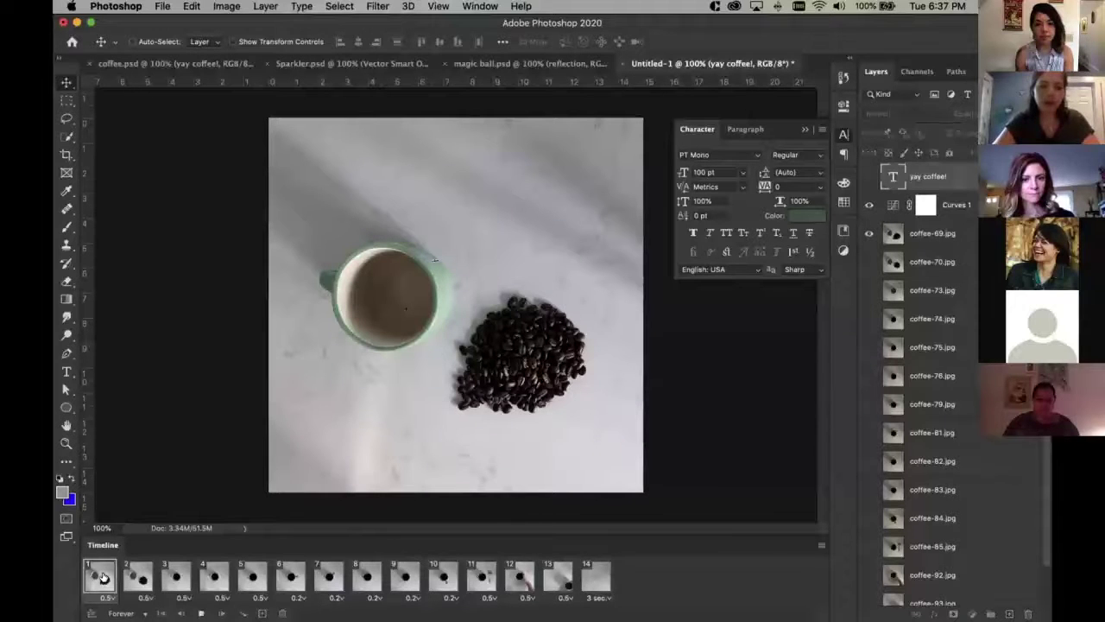
pyautogui.press('space')
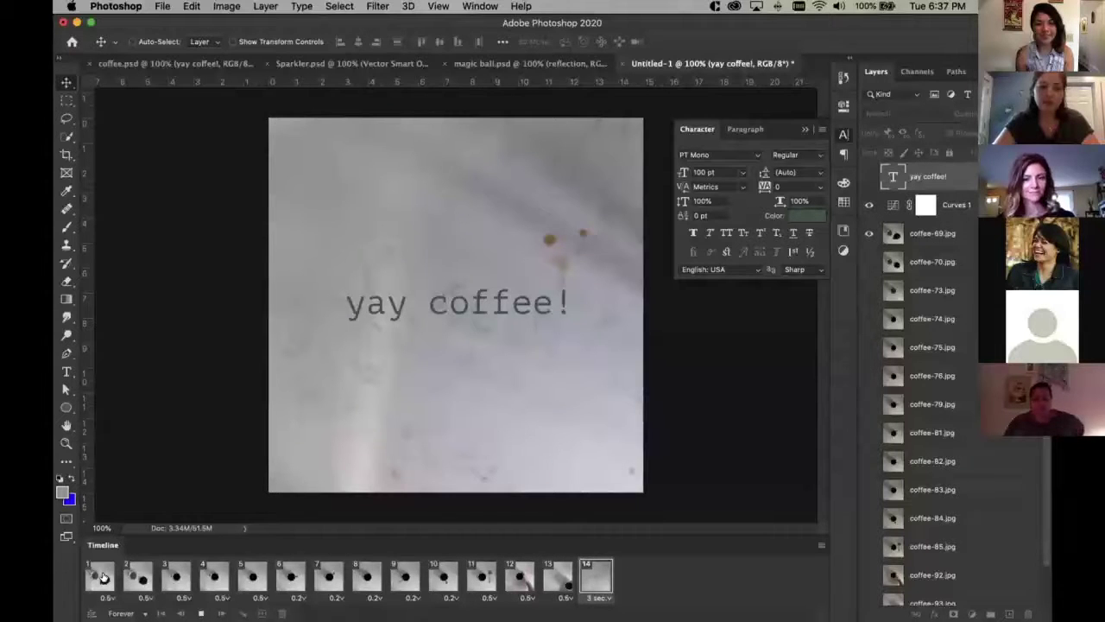
pyautogui.click(100, 575)
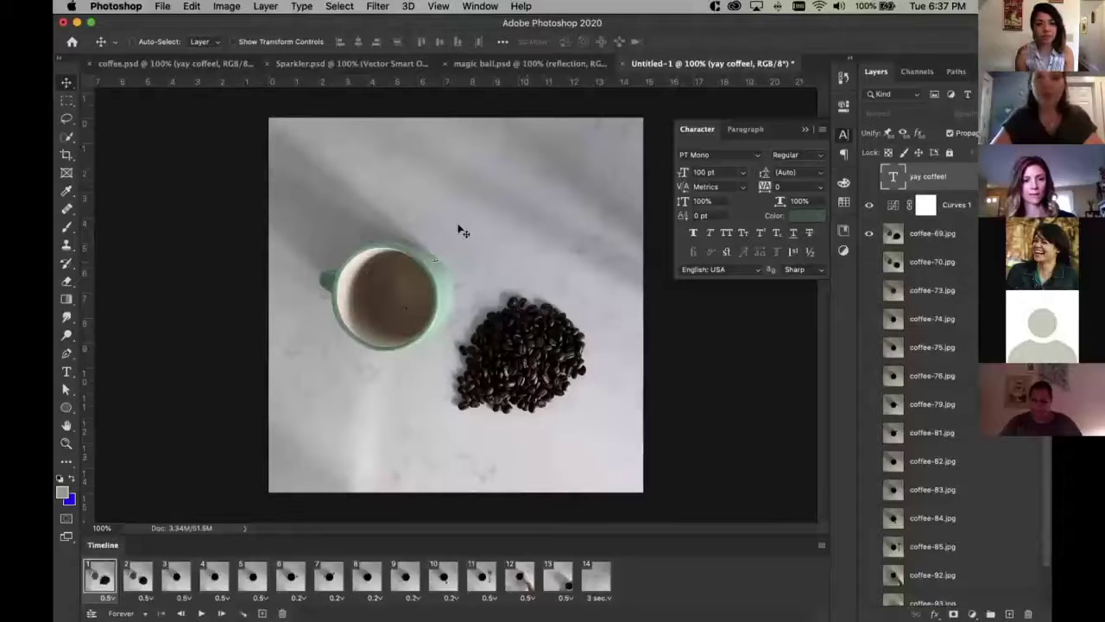
pyautogui.click(846, 136)
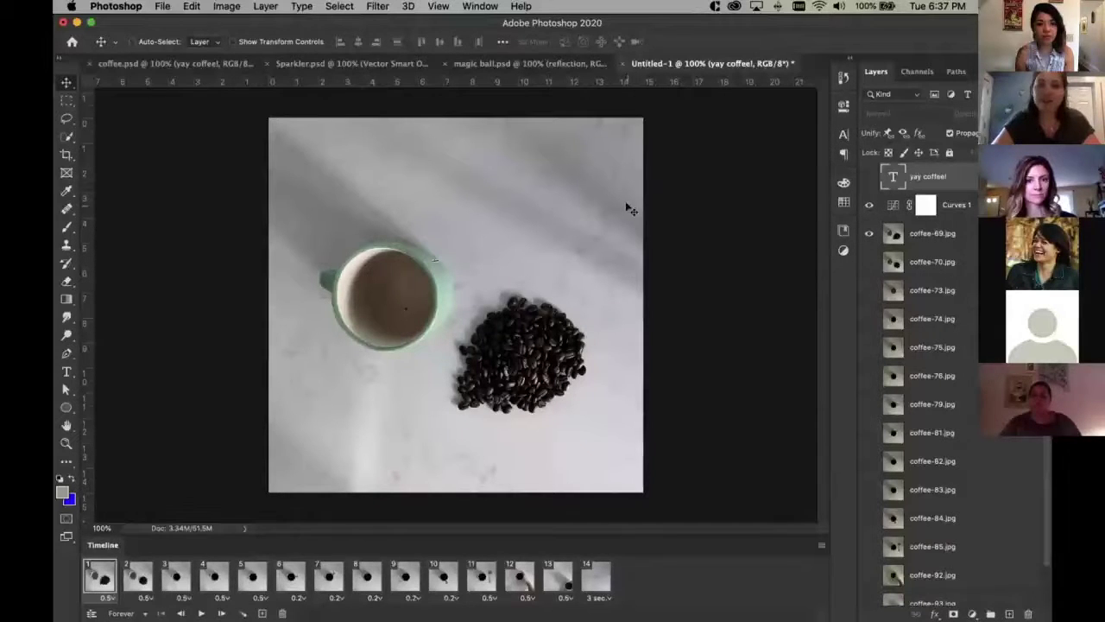
pyautogui.click(302, 6)
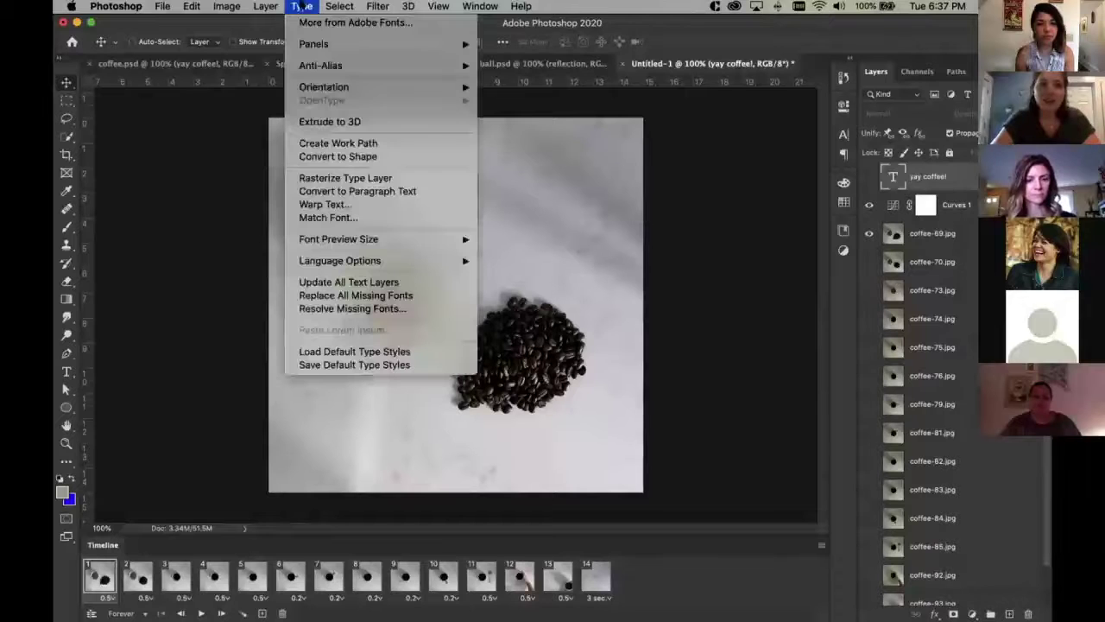
pyautogui.click(301, 6)
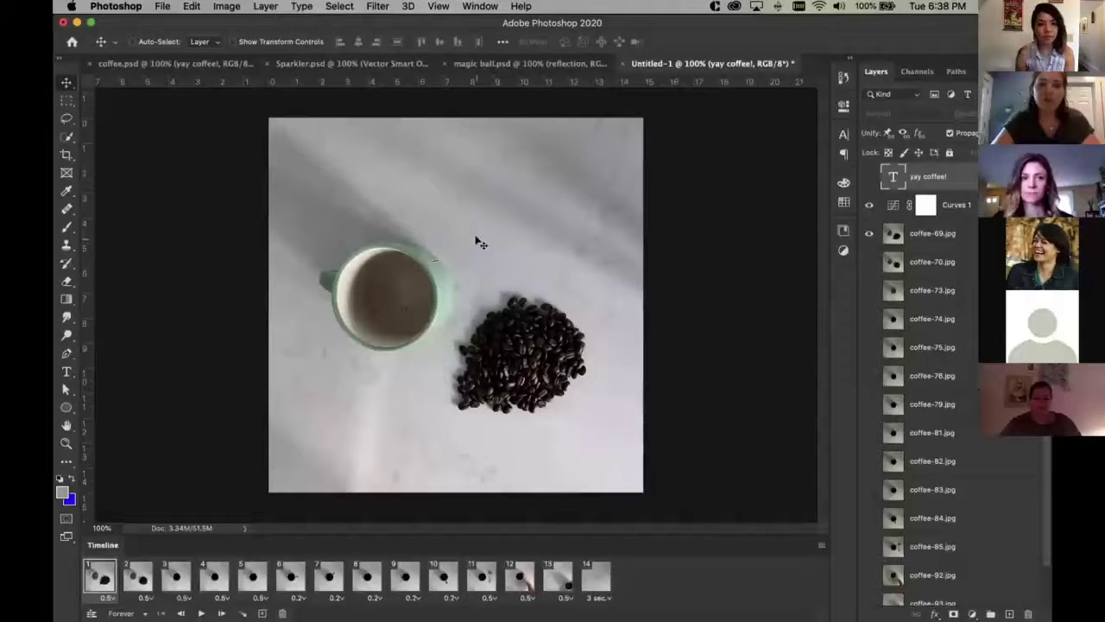
# Add a second text layer reading ":)" on the background above the coffee beans
pyautogui.press('t')
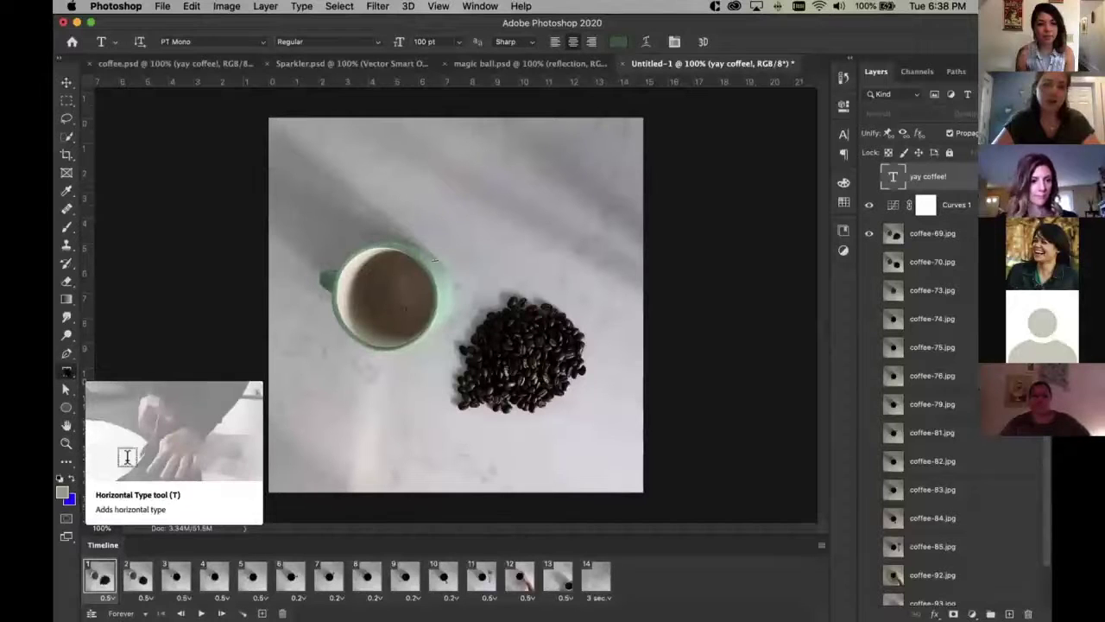
pyautogui.click(472, 205)
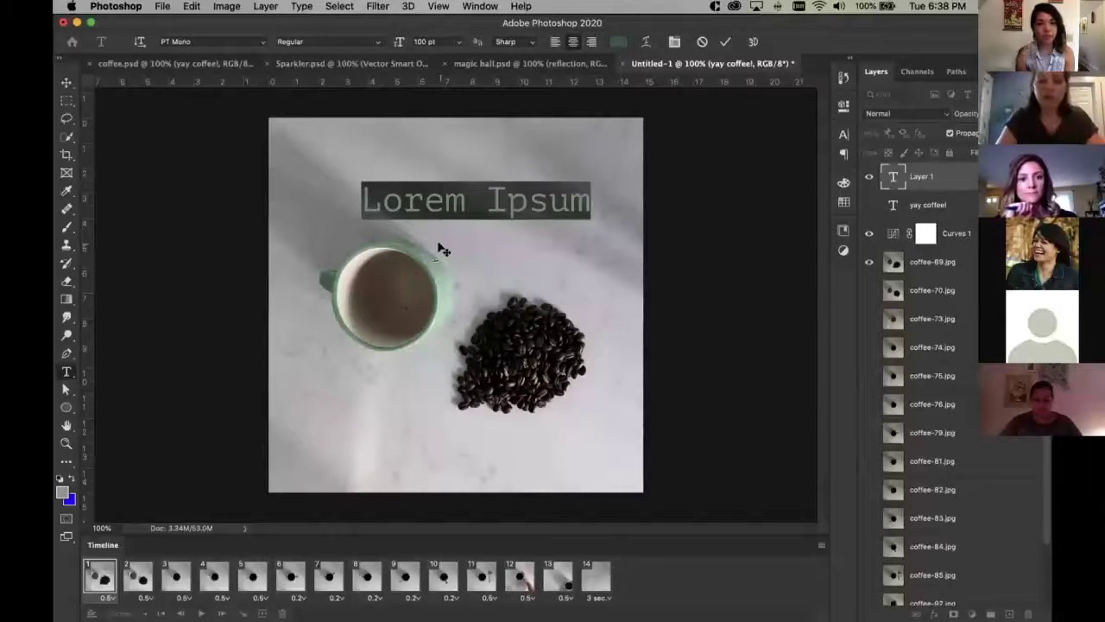
pyautogui.write(':)`')
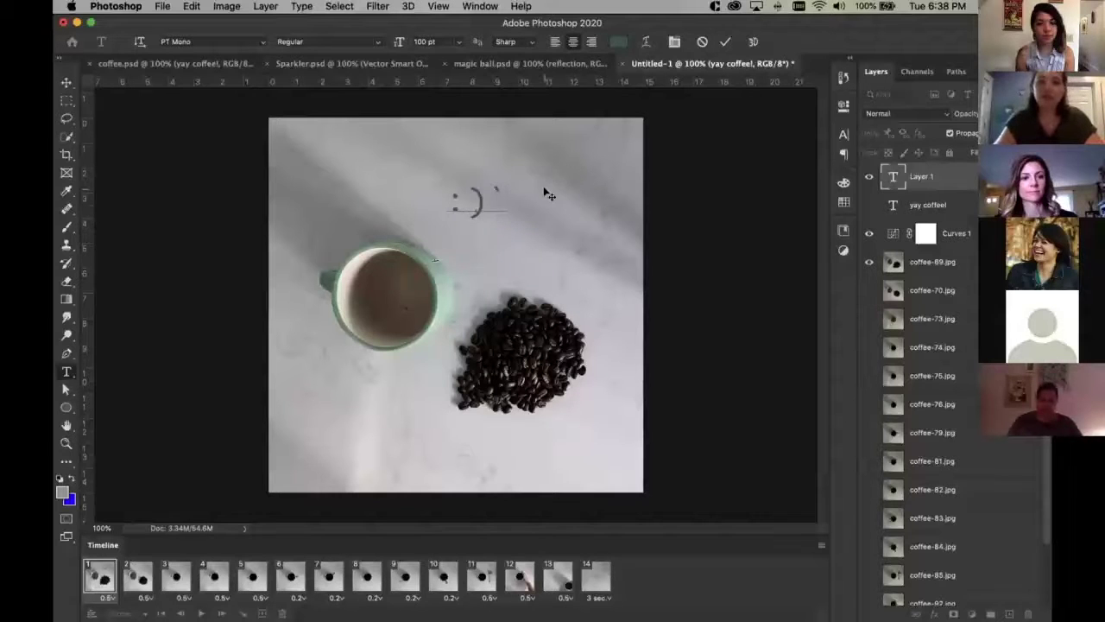
pyautogui.press('BackSpace')
pyautogui.click(542, 183)
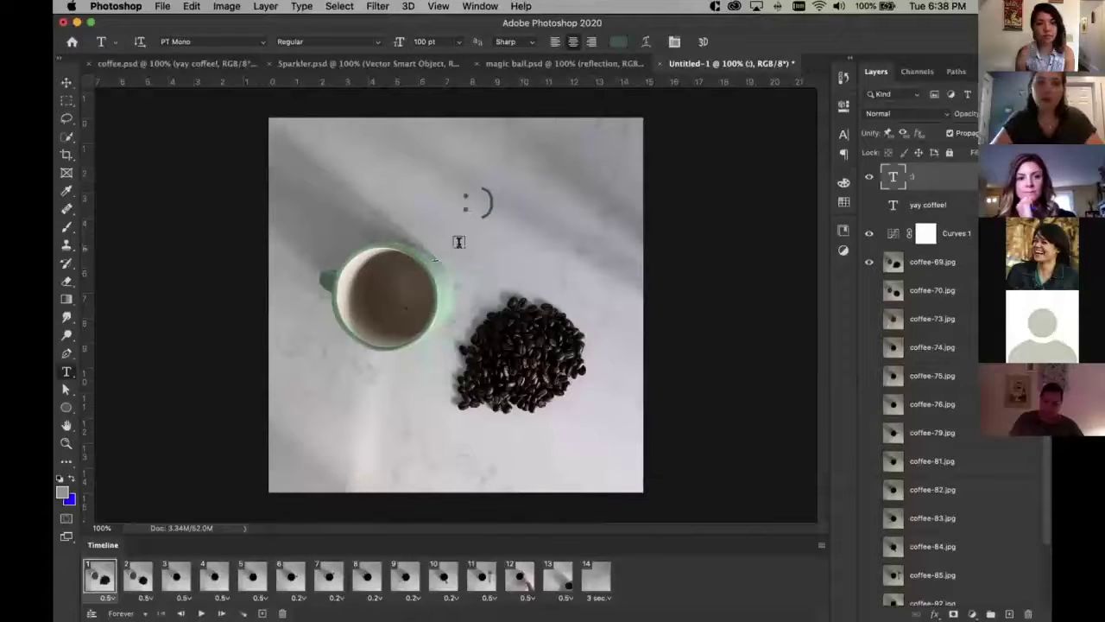
pyautogui.click(498, 199)
pyautogui.click(917, 181)
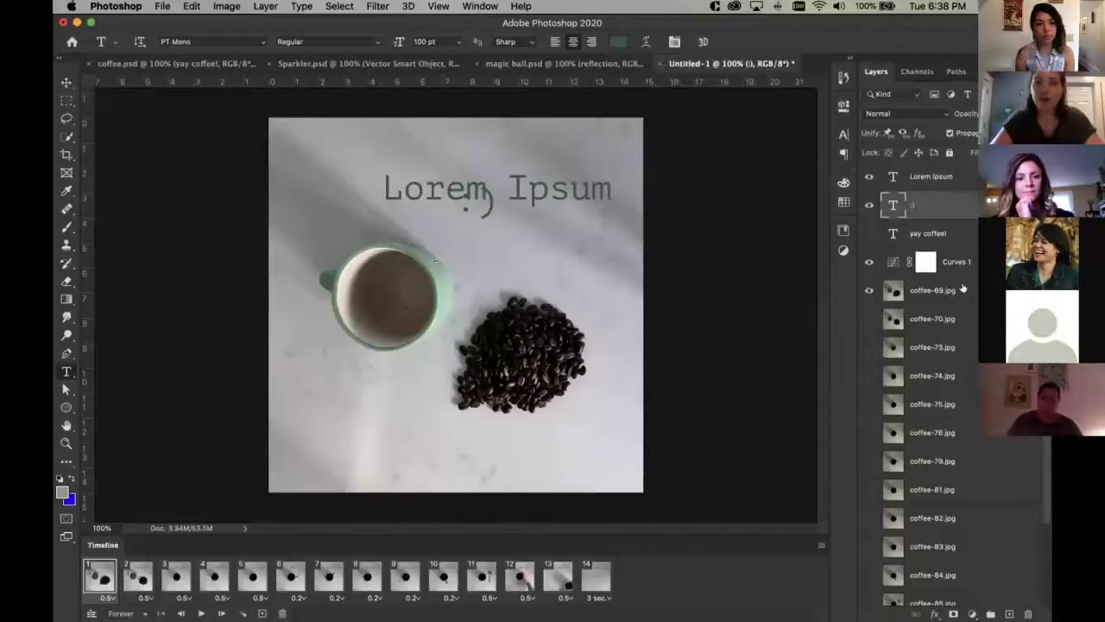
pyautogui.click(1027, 613)
pyautogui.click(658, 228)
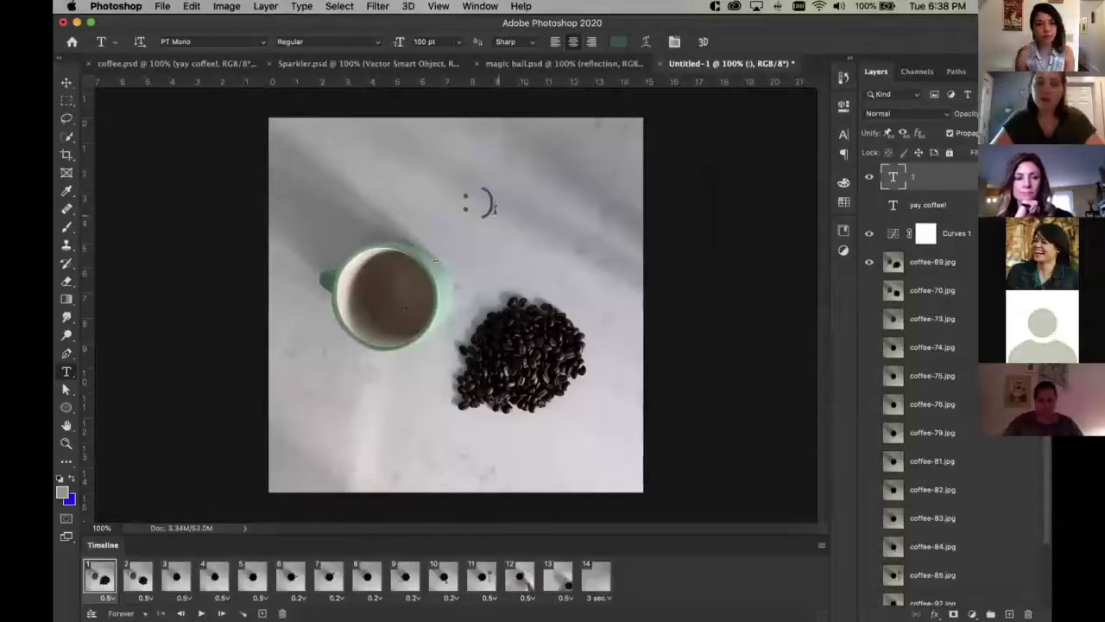
# Center the ":)" text horizontally and vertically on the canvas, leaving no selection active
pyautogui.click(67, 82)
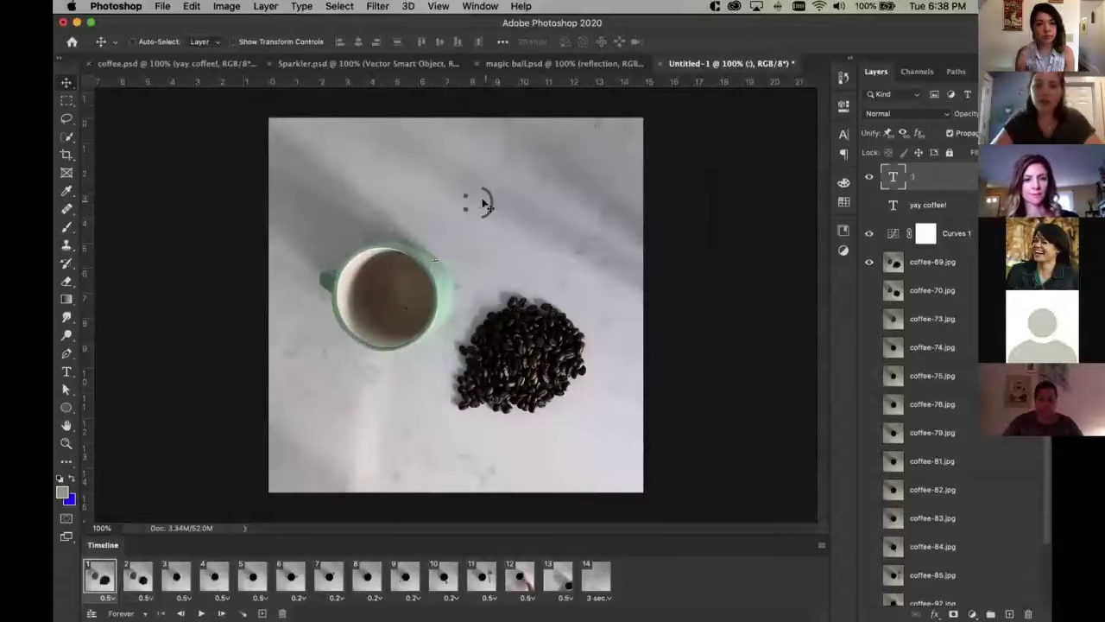
pyautogui.moveTo(485, 205); pyautogui.dragTo(463, 356)
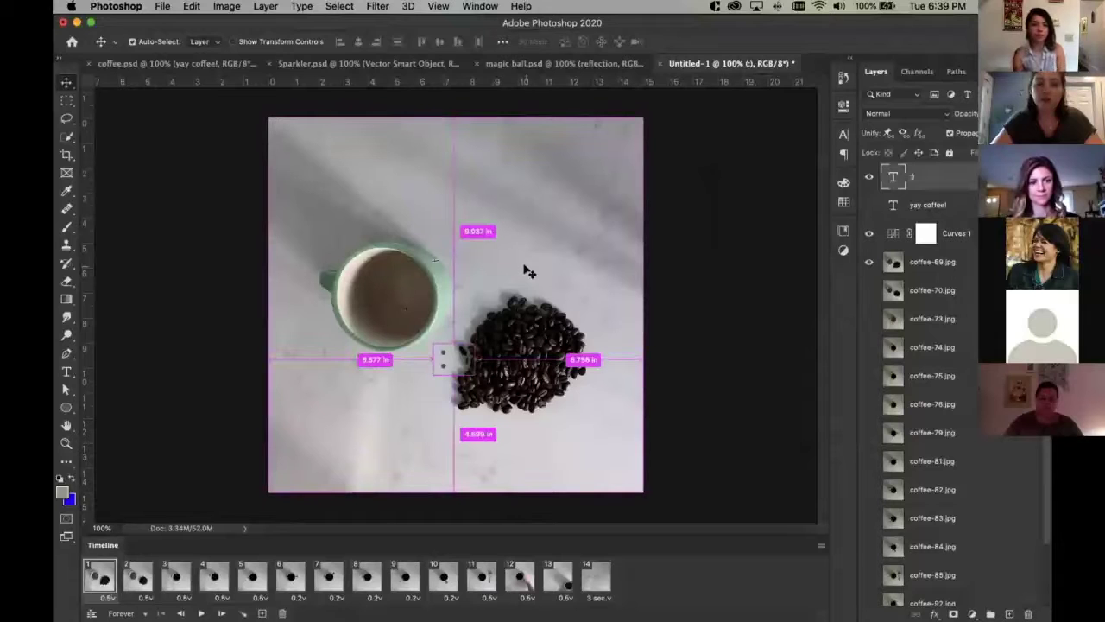
pyautogui.press('super+a')
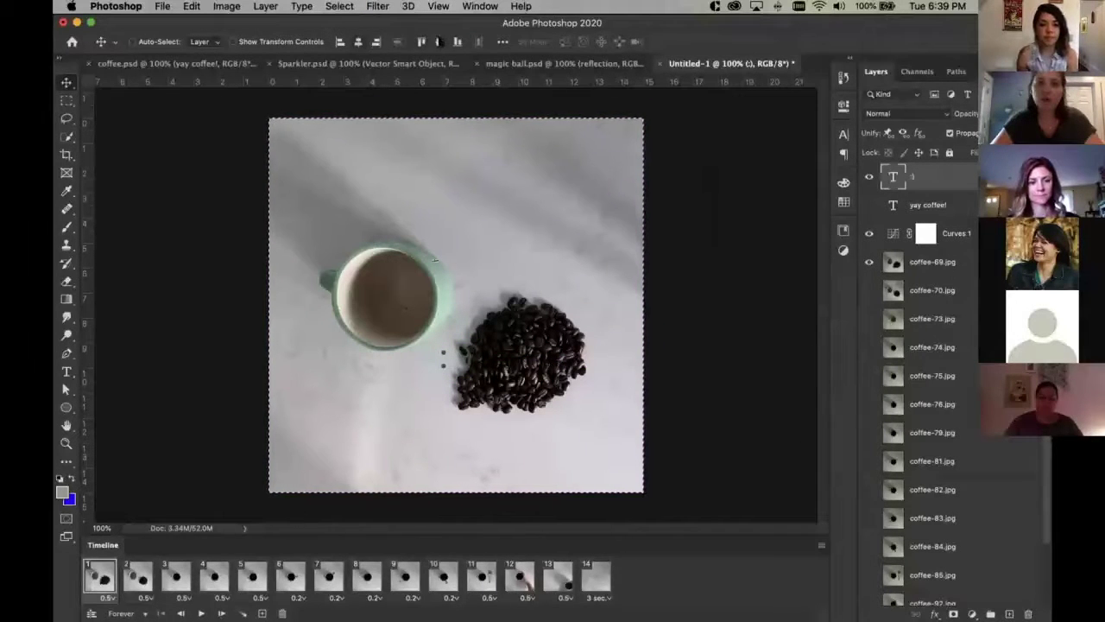
pyautogui.click(358, 41)
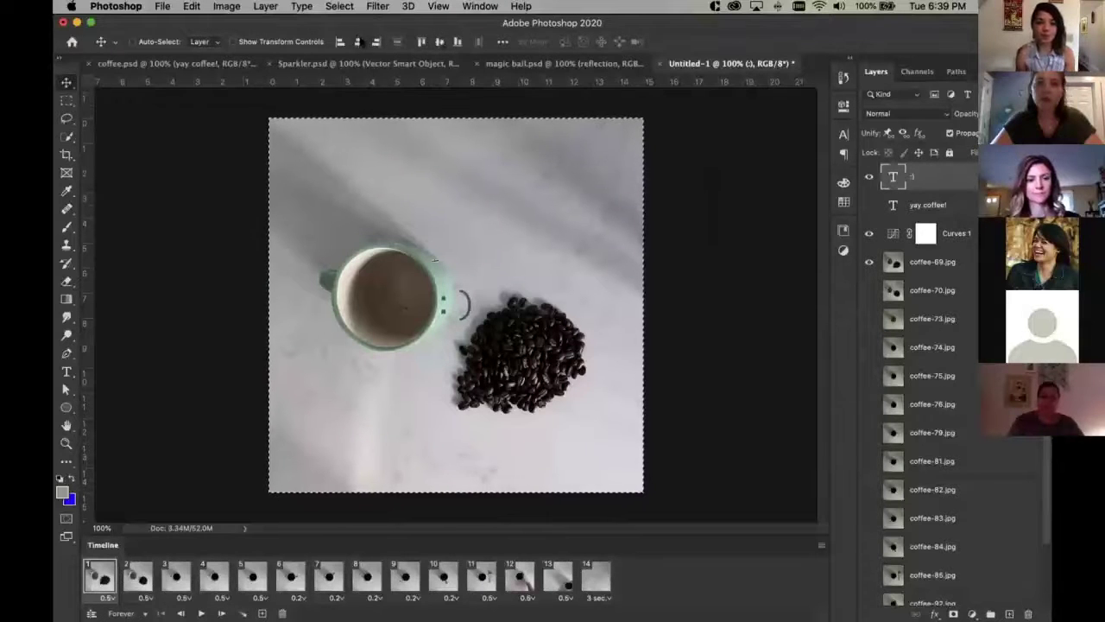
pyautogui.press('super')
pyautogui.press('super+d')
# Move the ":)" text straight down so it sits below the "yay coffee!" line, and show it in frame 14
pyautogui.moveTo(496, 285); pyautogui.dragTo(497, 340)
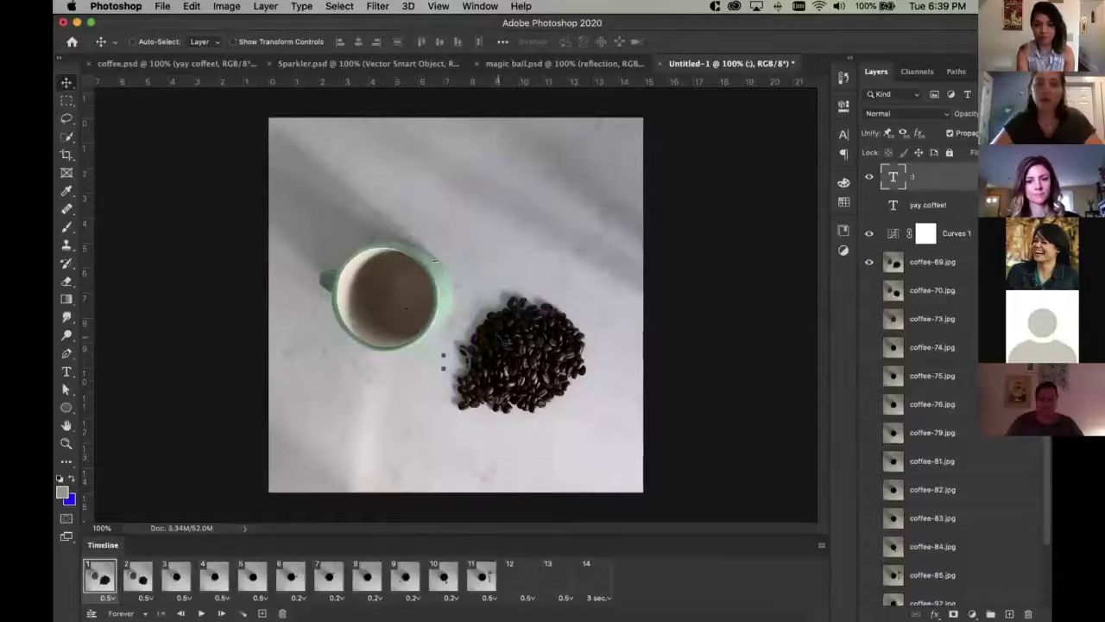
pyautogui.click(595, 574)
pyautogui.click(868, 177)
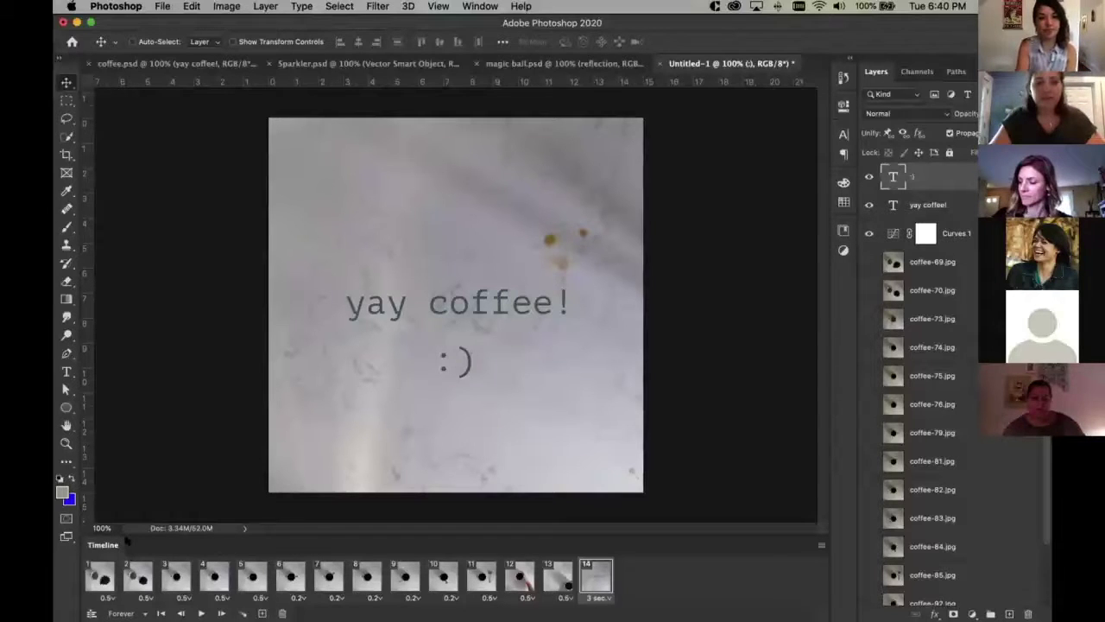
# Close the Untitled-1 document without saving, and play the frame animation in Sparkler.psd
pyautogui.click(661, 64)
pyautogui.click(505, 226)
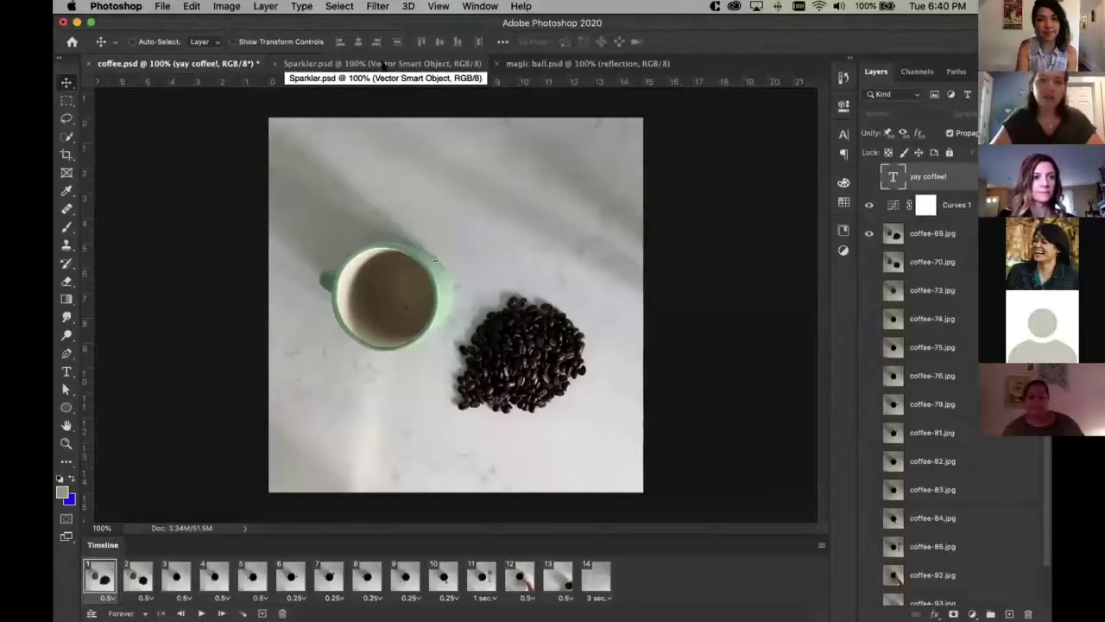
pyautogui.click(384, 64)
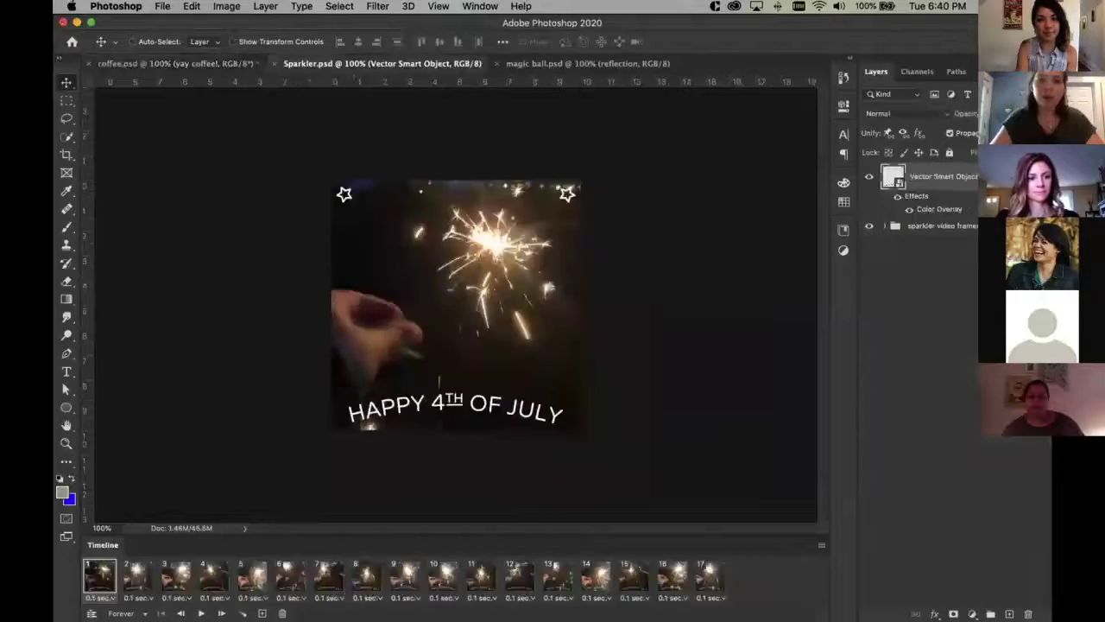
pyautogui.press('space')
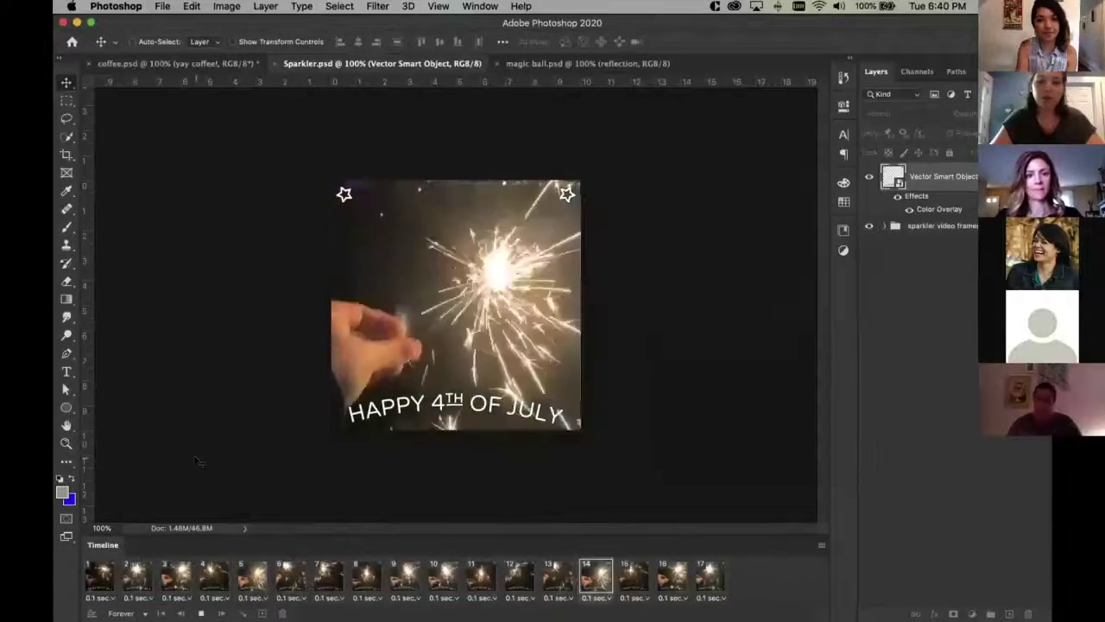
# Stop the playback at frame 1, and open Sparkler.MOV from the gif school folder for import as video frames to layers
pyautogui.press('space')
pyautogui.click(97, 581)
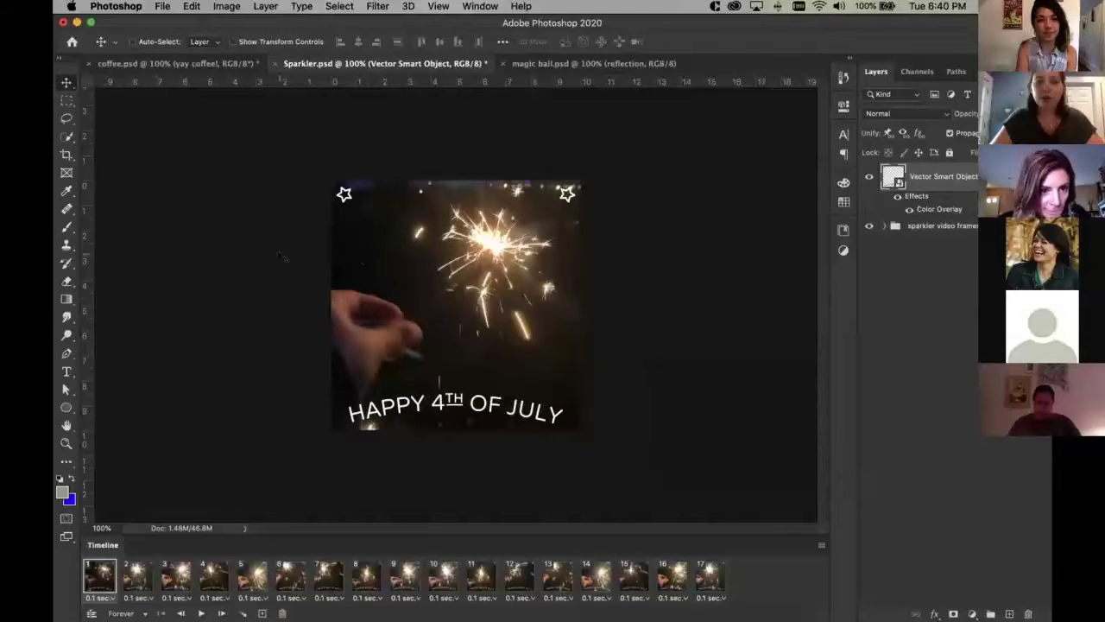
pyautogui.click(161, 6)
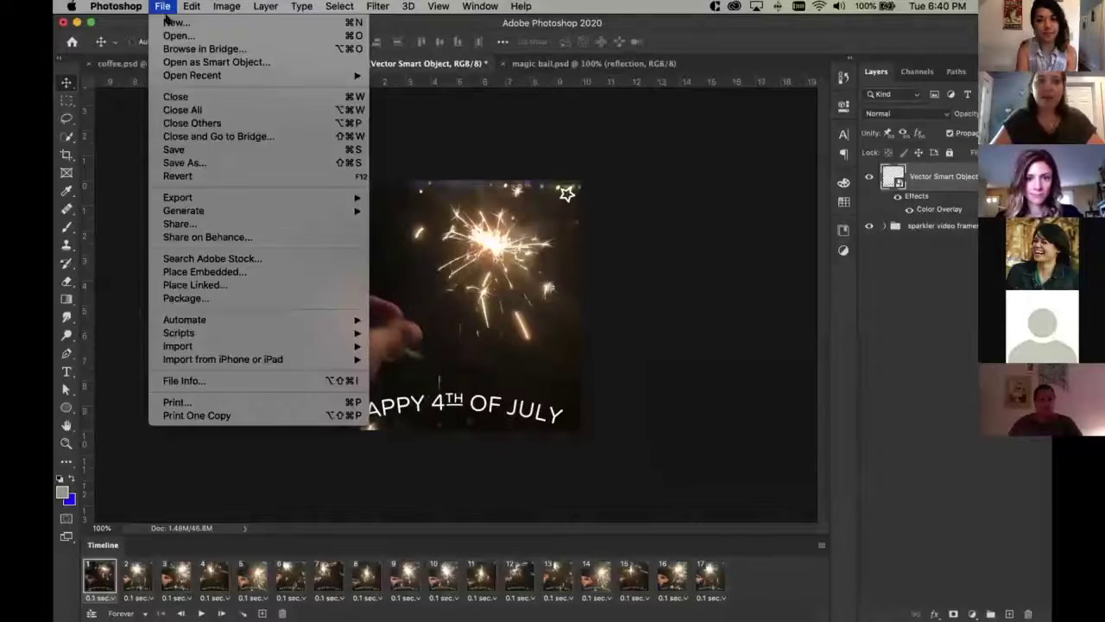
pyautogui.moveTo(222, 348)
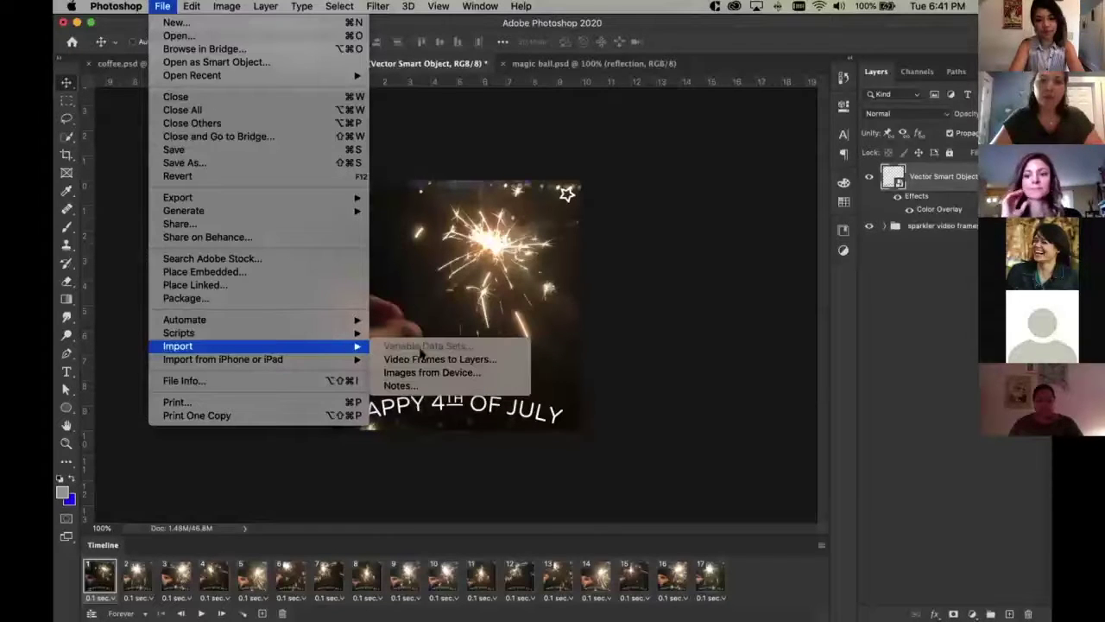
pyautogui.click(453, 361)
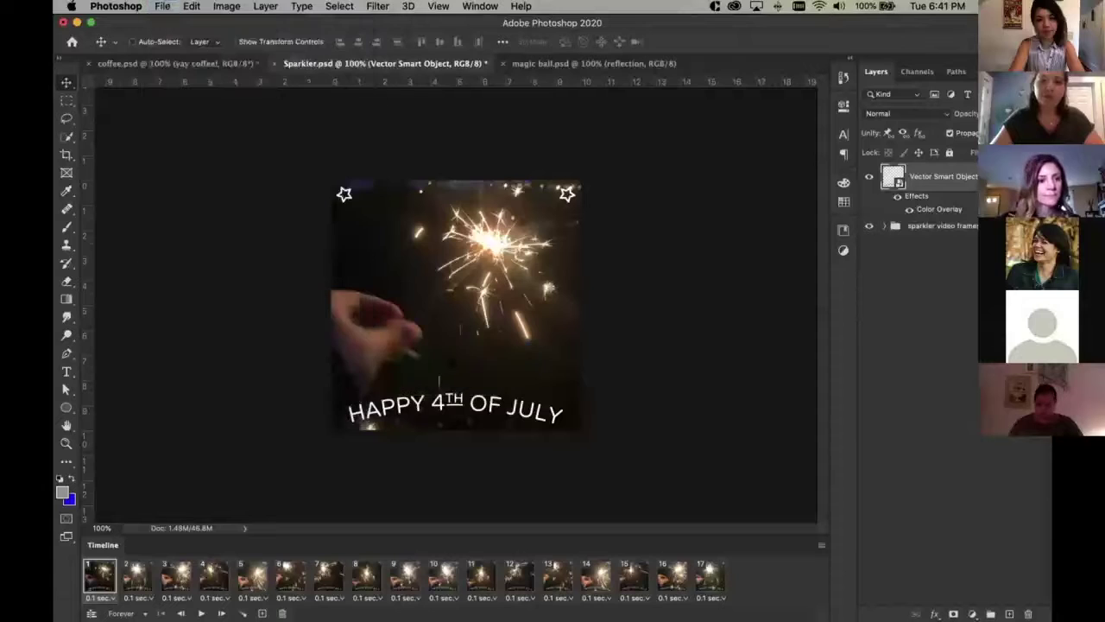
pyautogui.click(552, 93)
pyautogui.click(549, 93)
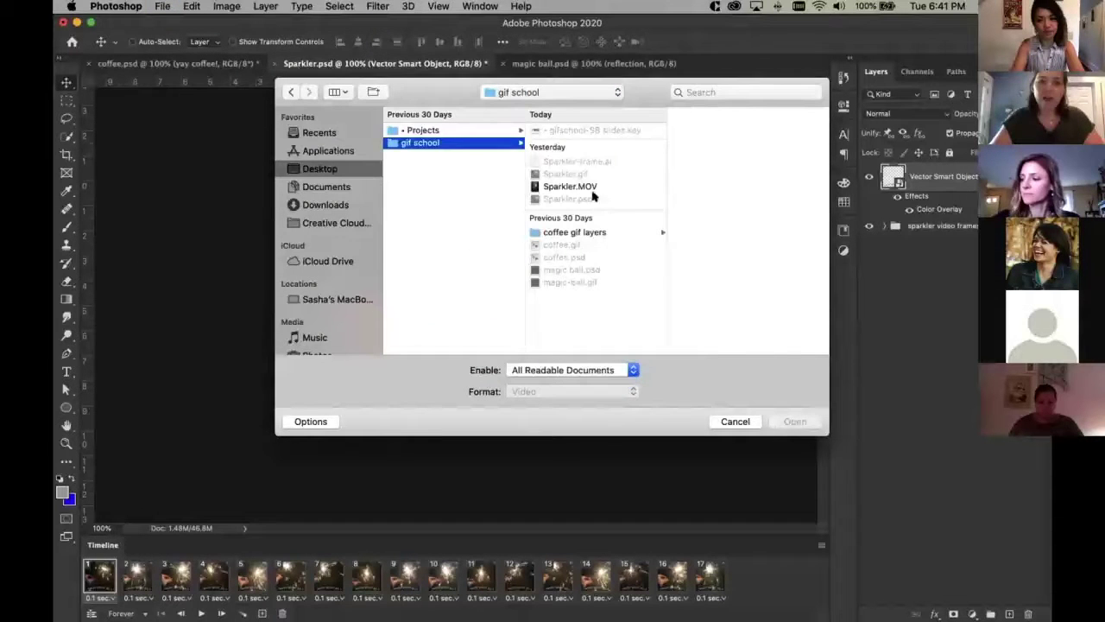
pyautogui.click(584, 187)
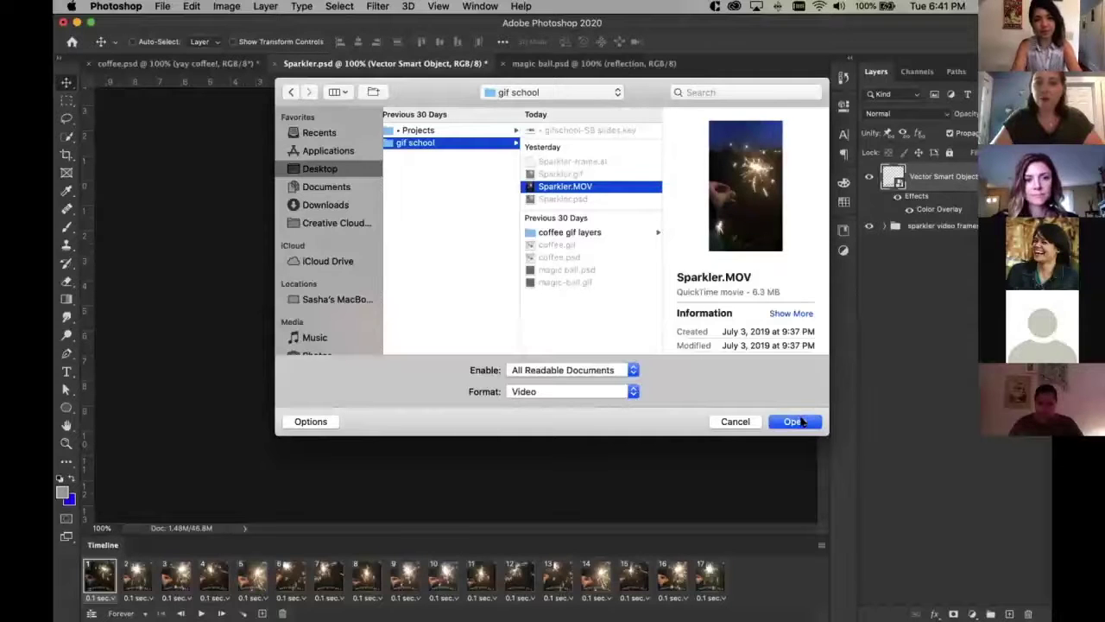
pyautogui.click(794, 421)
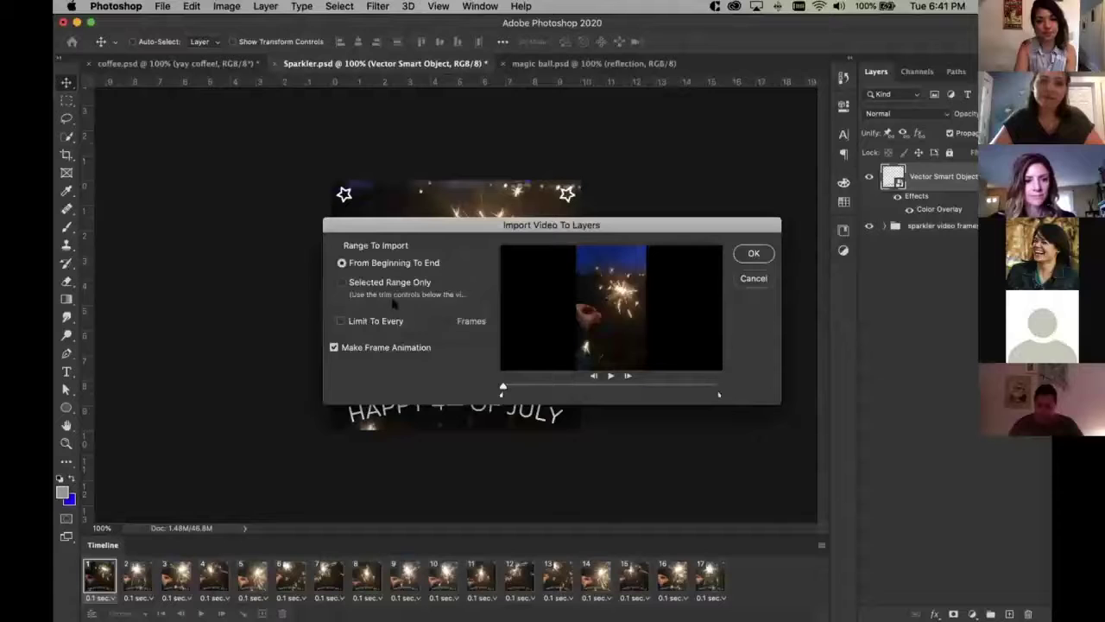
pyautogui.moveTo(426, 227); pyautogui.dragTo(312, 186)
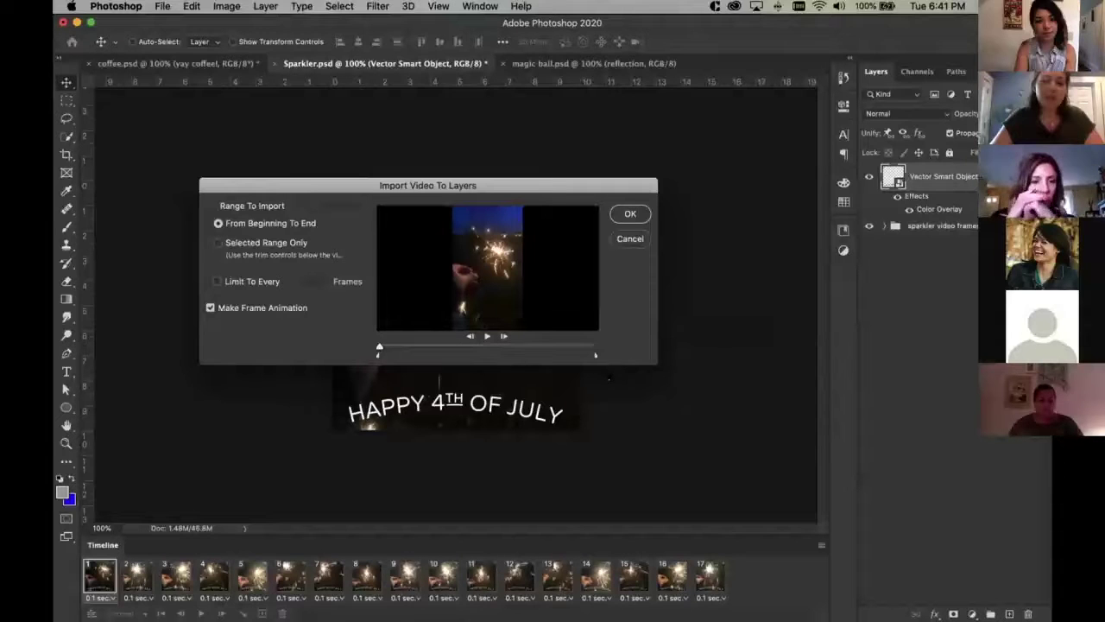
pyautogui.moveTo(542, 354); pyautogui.dragTo(512, 358)
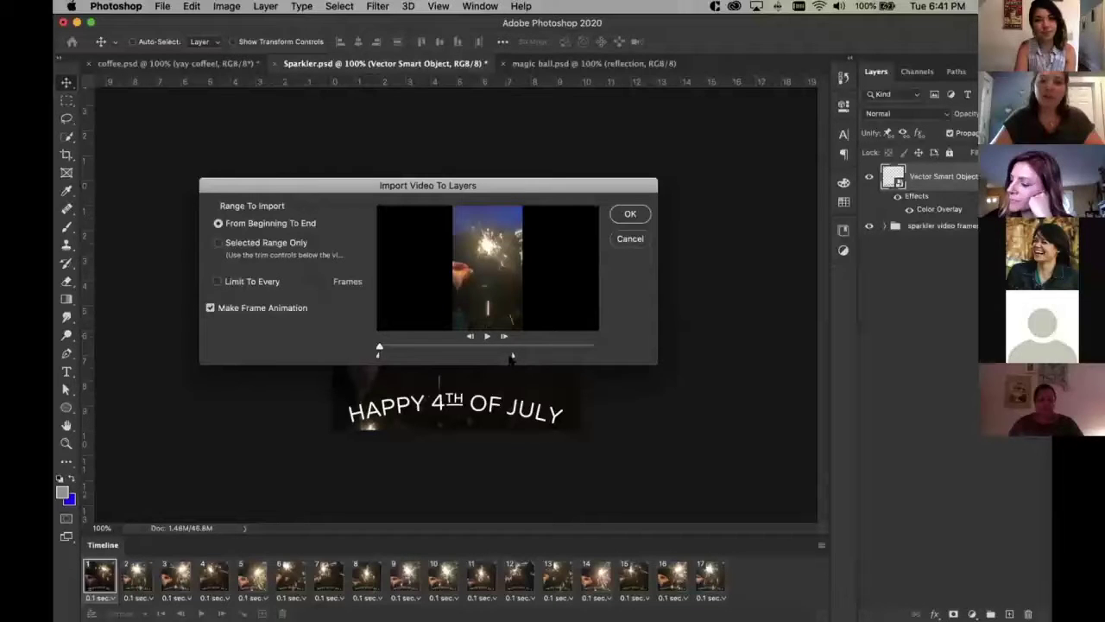
pyautogui.moveTo(511, 358)
pyautogui.mouseDown()
pyautogui.moveTo(446, 355)
pyautogui.moveTo(492, 356)
pyautogui.mouseUp()
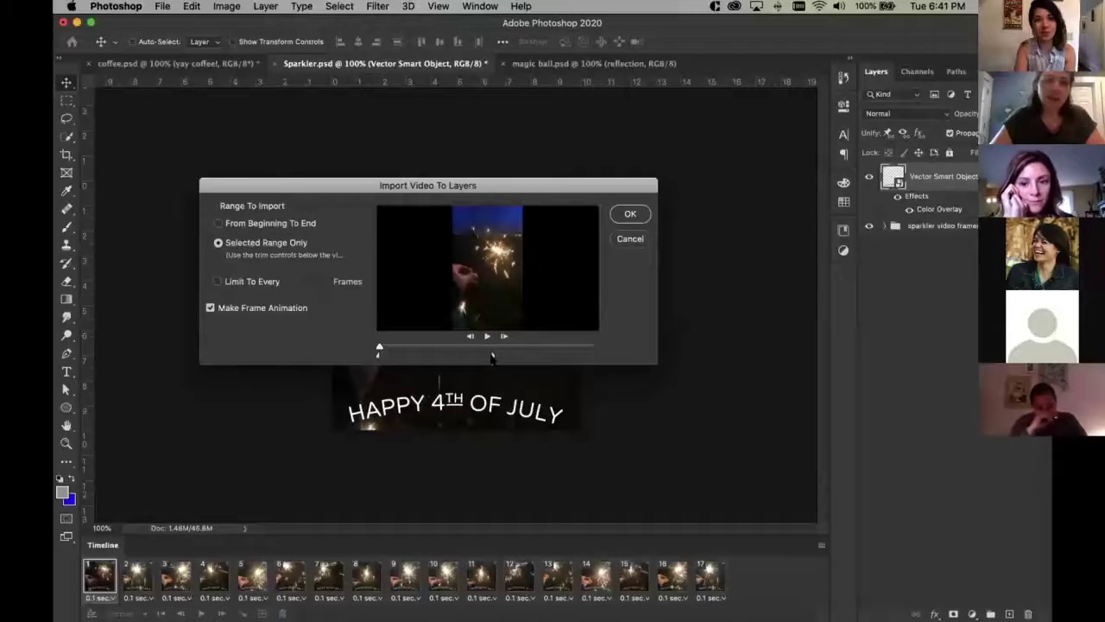
pyautogui.moveTo(491, 355); pyautogui.dragTo(595, 354)
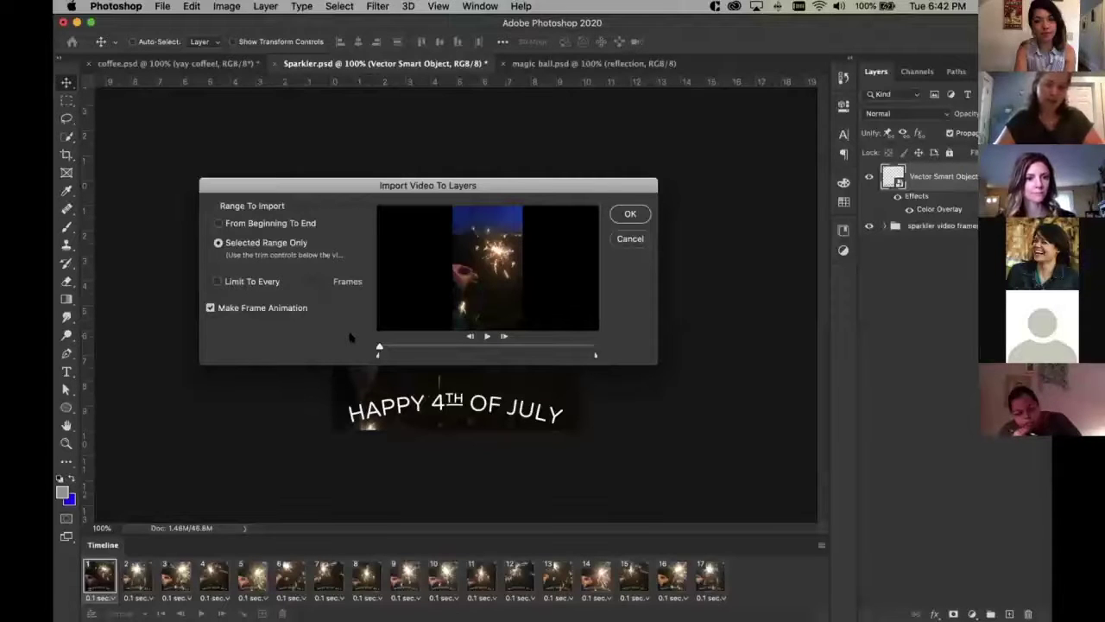
# Preview a moment of the video, and trim the end of the selected import range to slightly before the clip's midpoint
pyautogui.click(431, 349)
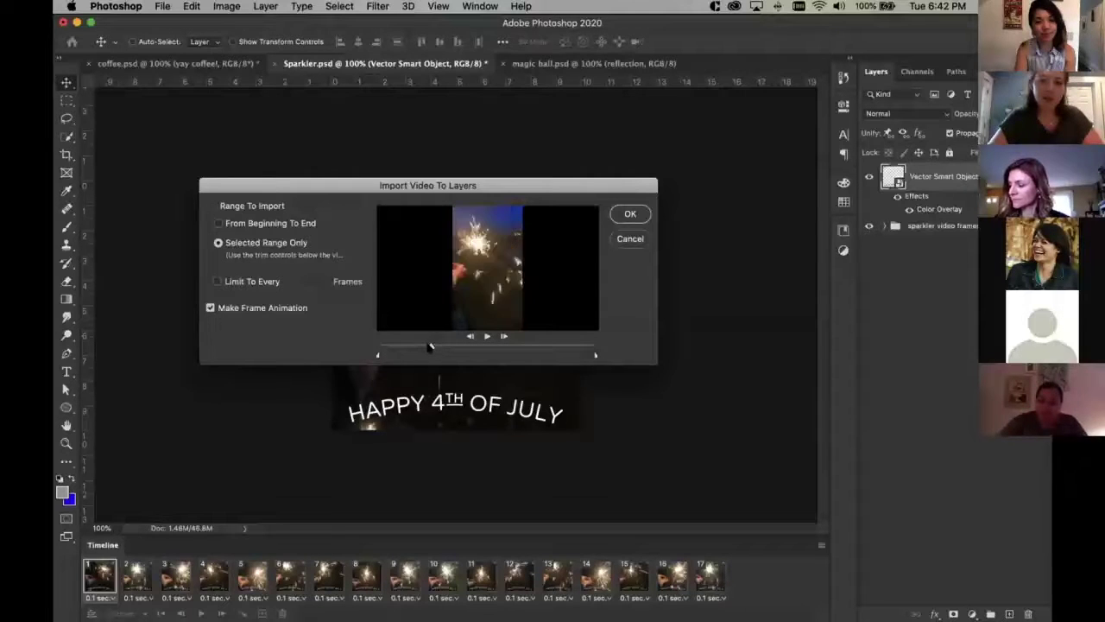
pyautogui.moveTo(425, 347); pyautogui.dragTo(421, 347)
pyautogui.moveTo(595, 354)
pyautogui.mouseDown()
pyautogui.moveTo(437, 356)
pyautogui.moveTo(456, 356)
pyautogui.mouseUp()
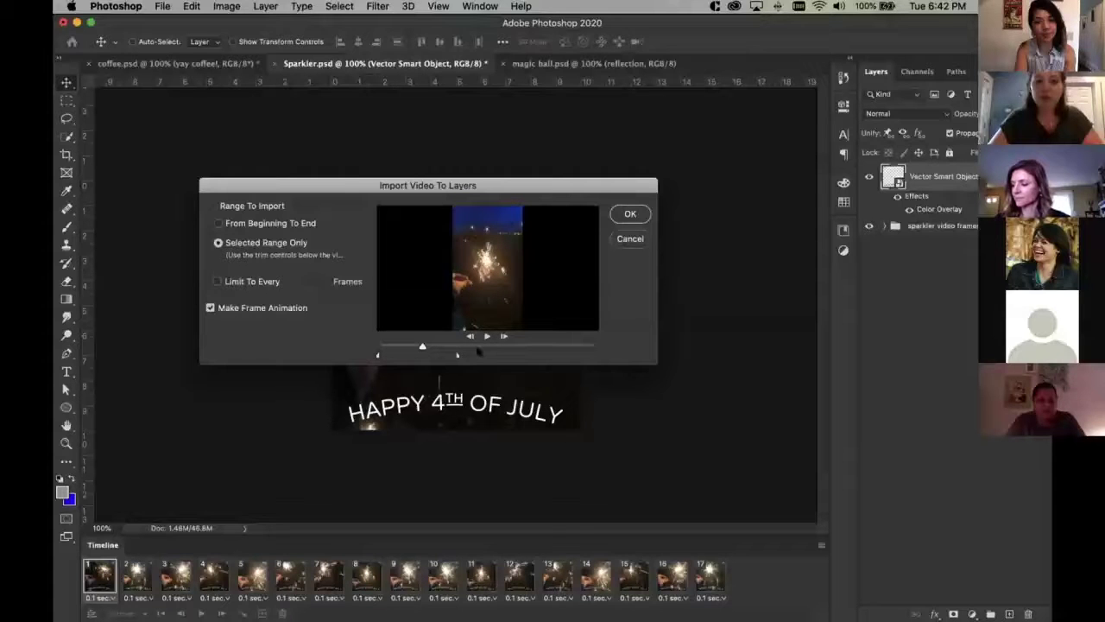
pyautogui.moveTo(458, 354)
pyautogui.mouseDown()
pyautogui.moveTo(383, 355)
pyautogui.moveTo(473, 355)
pyautogui.mouseUp()
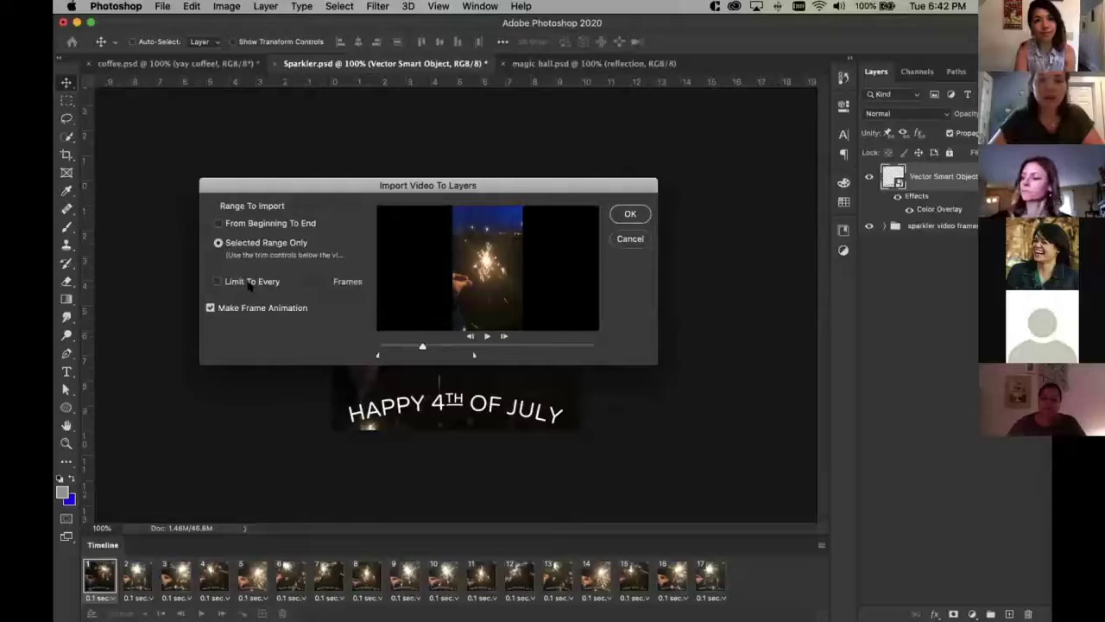
pyautogui.moveTo(331, 181); pyautogui.dragTo(360, 88)
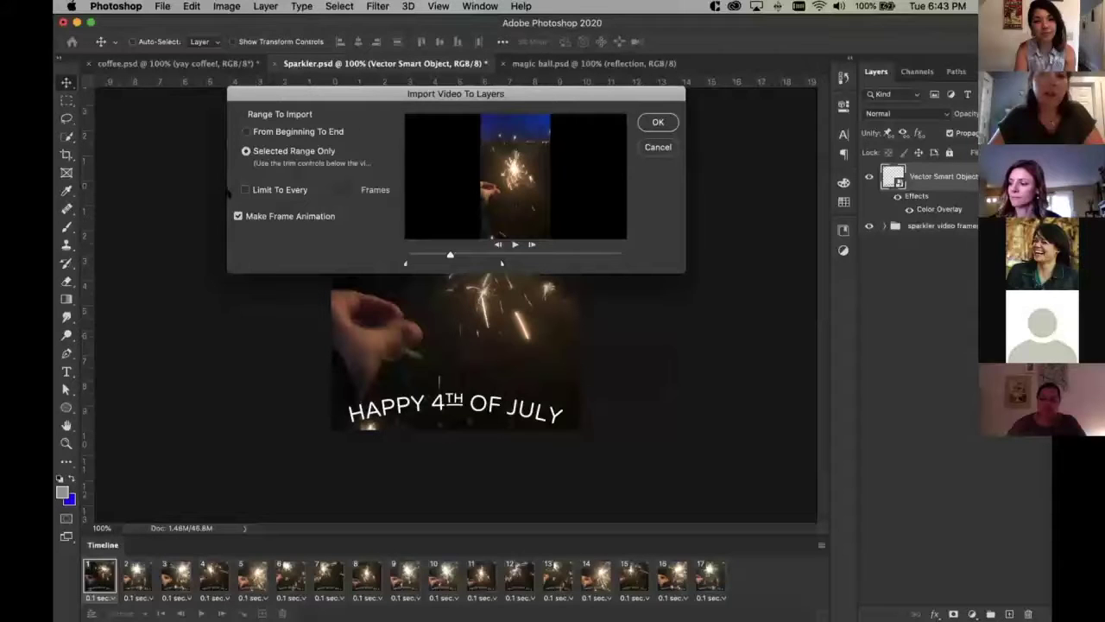
pyautogui.click(245, 189)
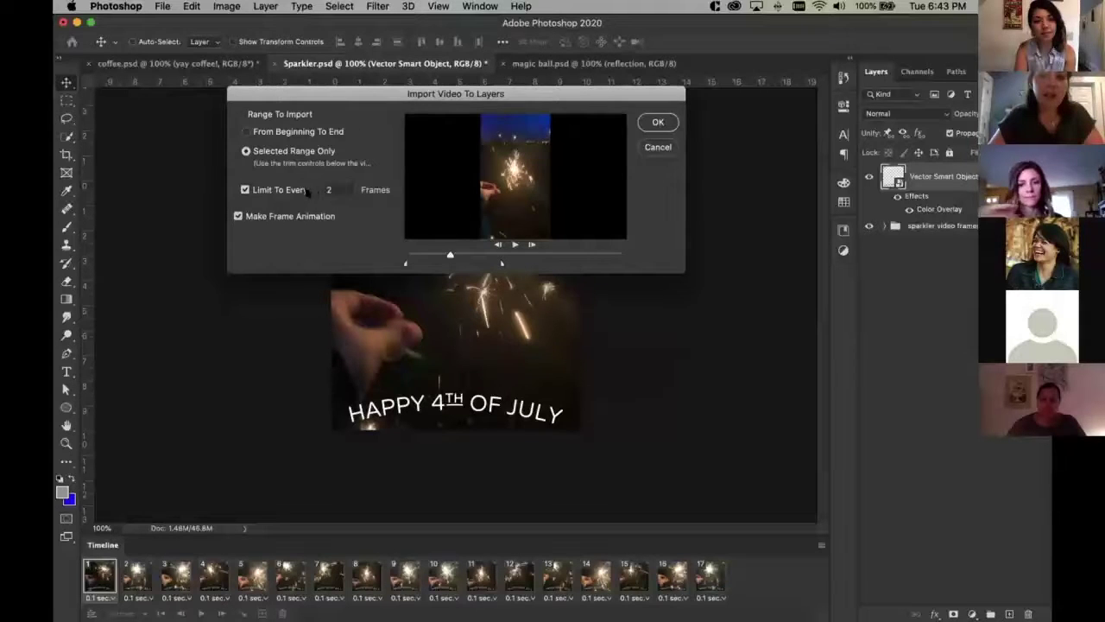
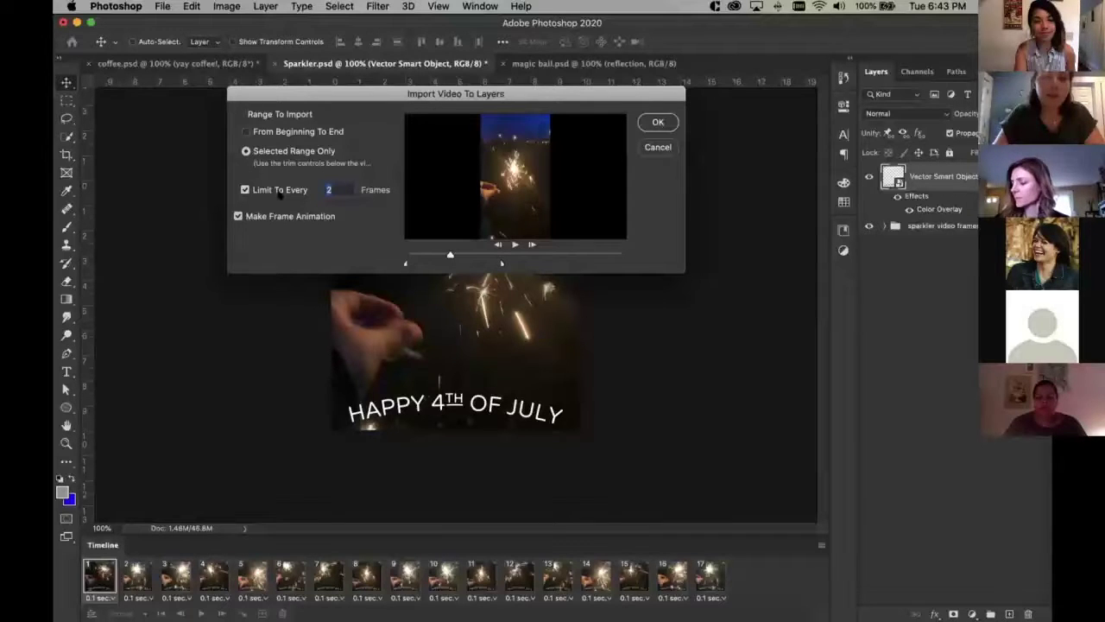
pyautogui.click(246, 190)
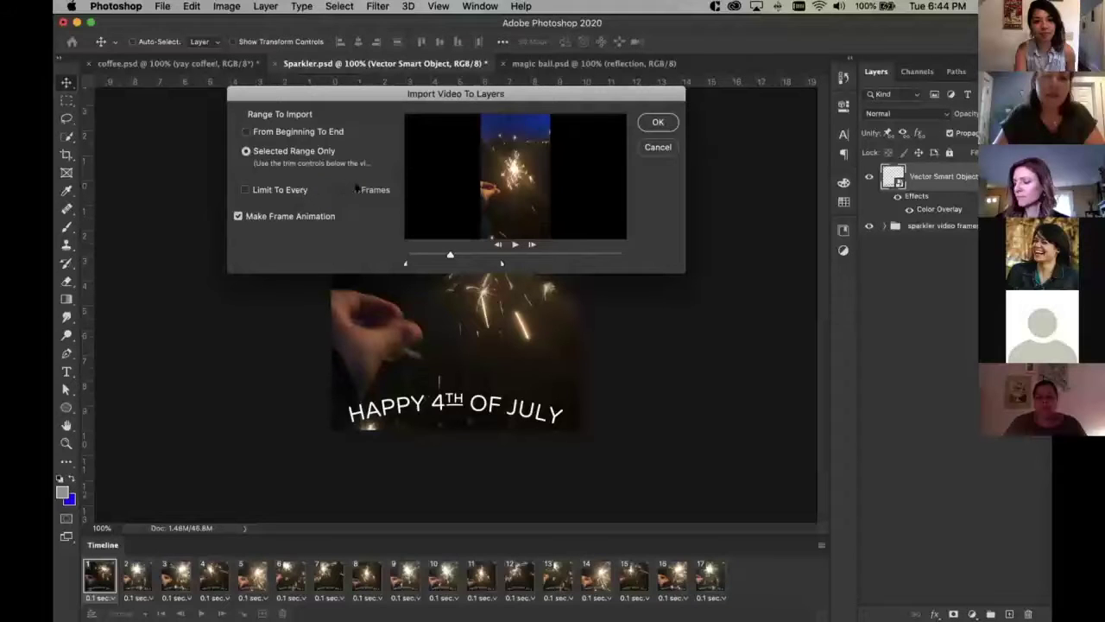
pyautogui.click(239, 217)
pyautogui.click(238, 217)
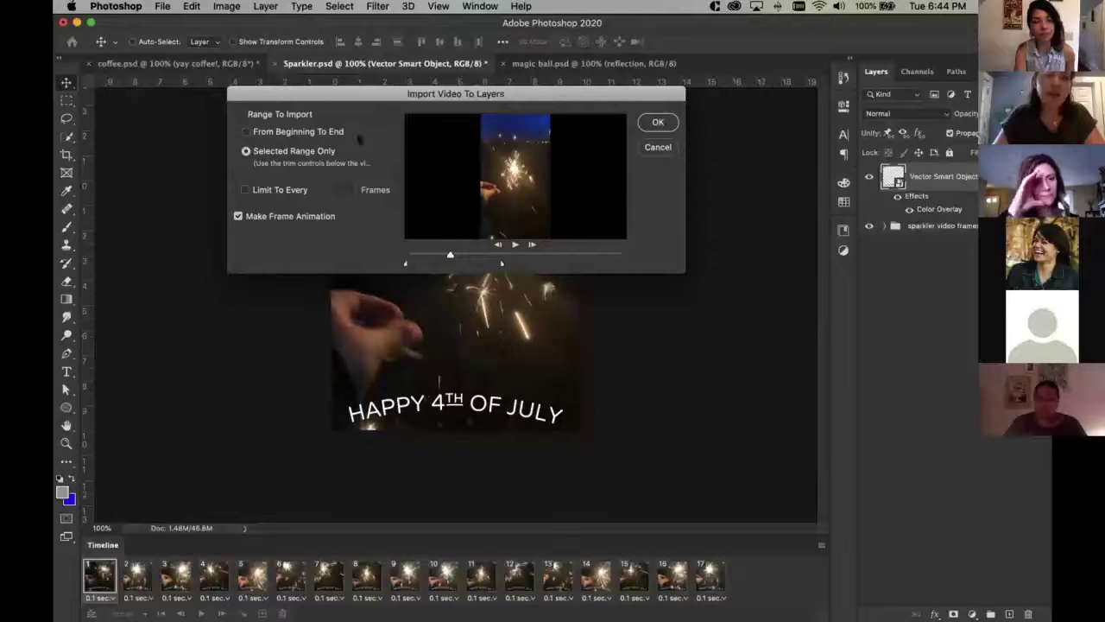
# Import every frame of the selected range as a frame animation, and preview its playback before returning to frame 1
pyautogui.moveTo(336, 95); pyautogui.dragTo(346, 166)
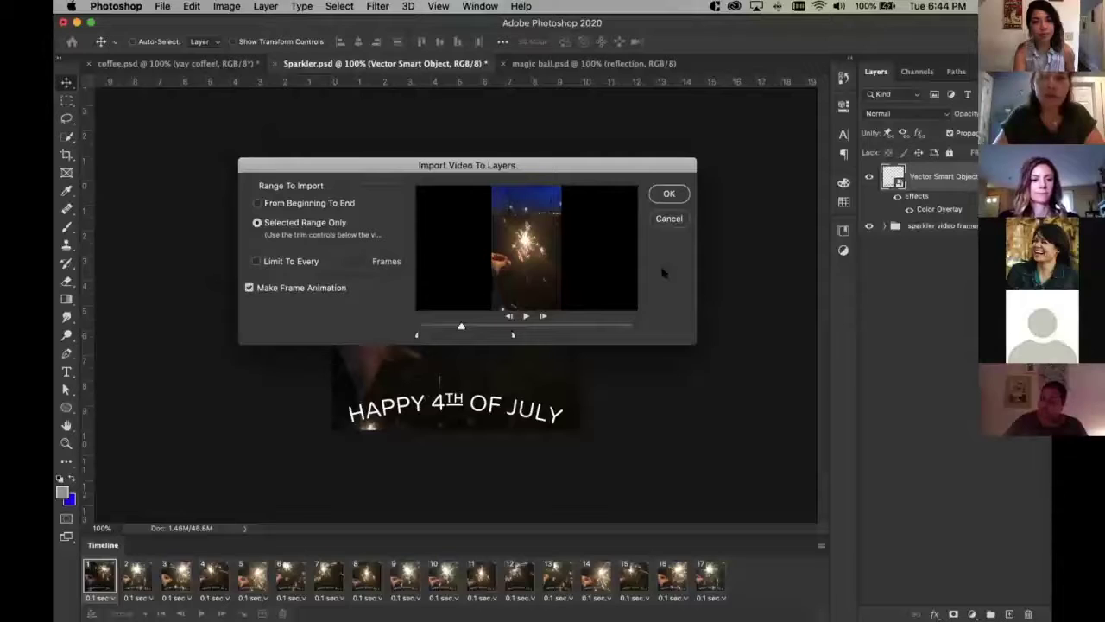
pyautogui.click(666, 194)
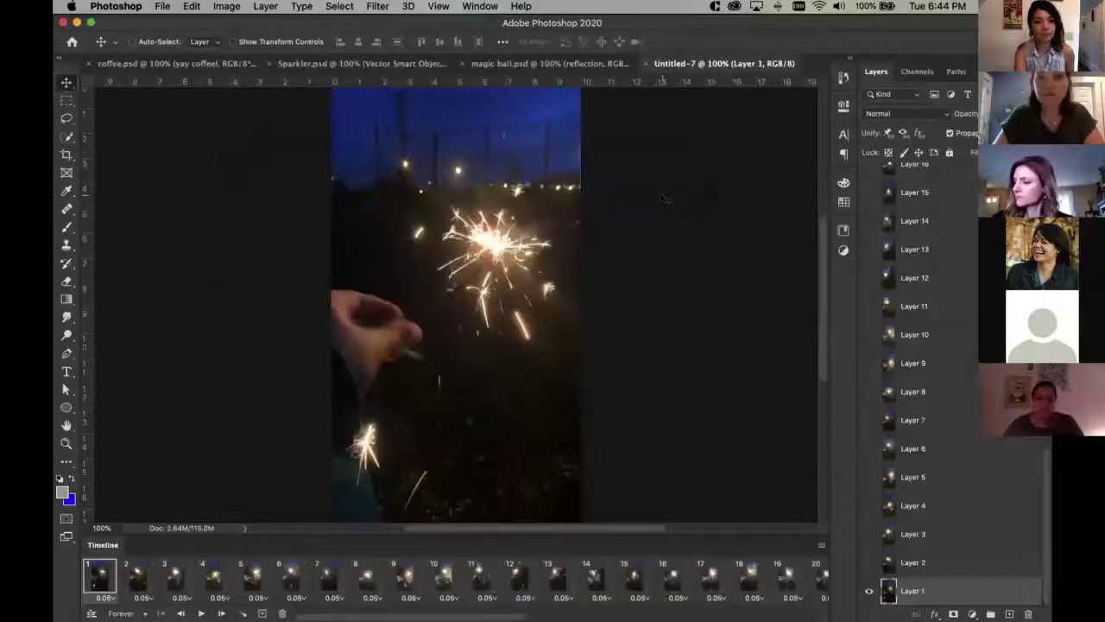
pyautogui.press('space')
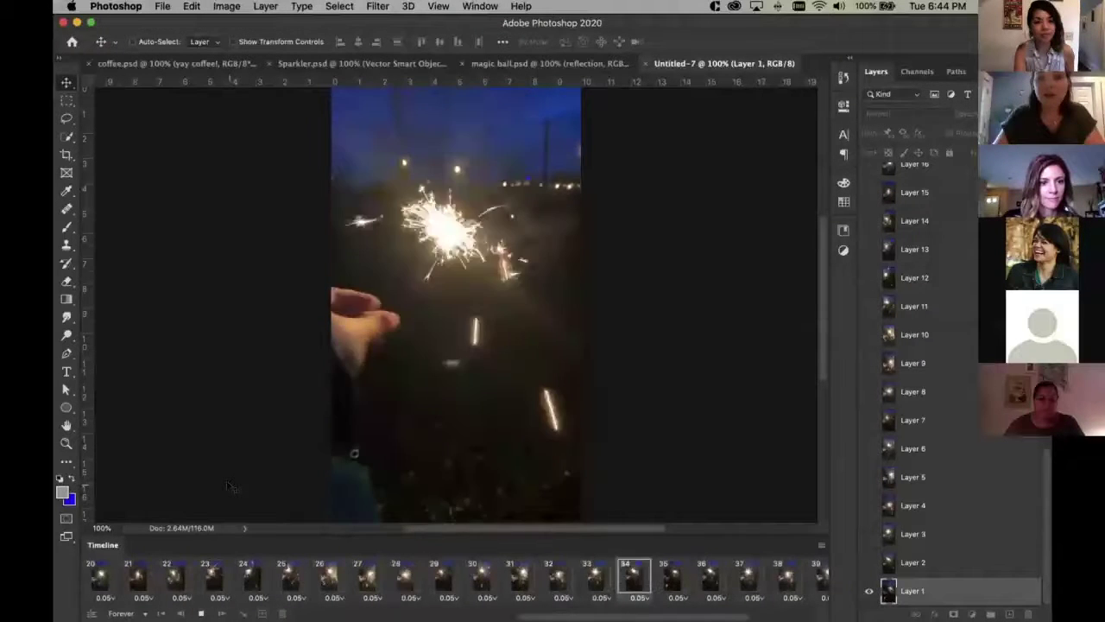
pyautogui.press('space')
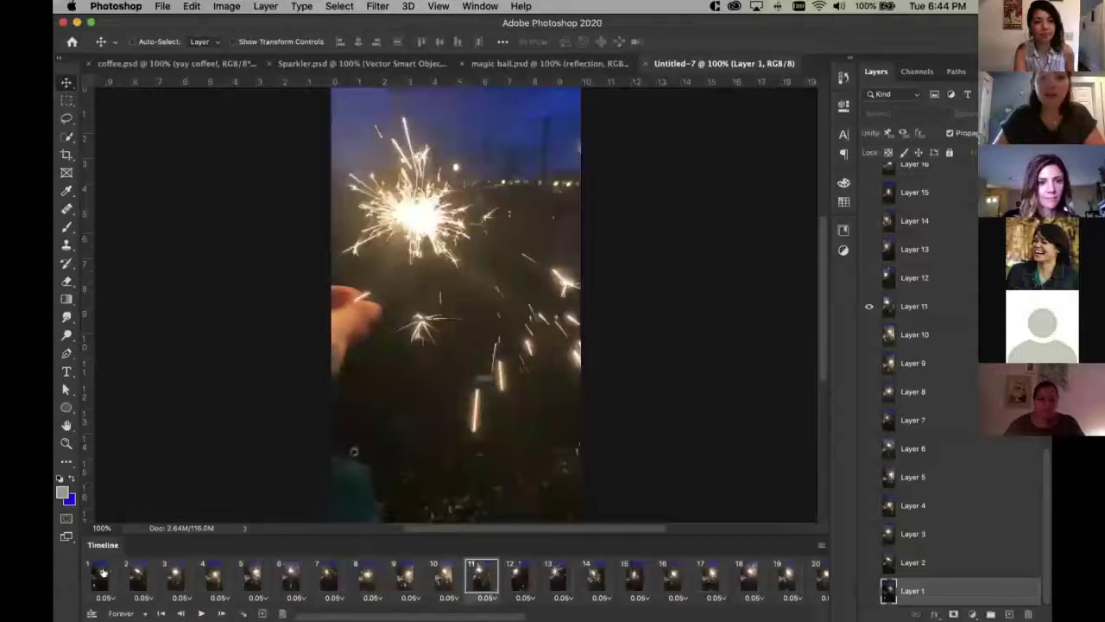
pyautogui.click(100, 577)
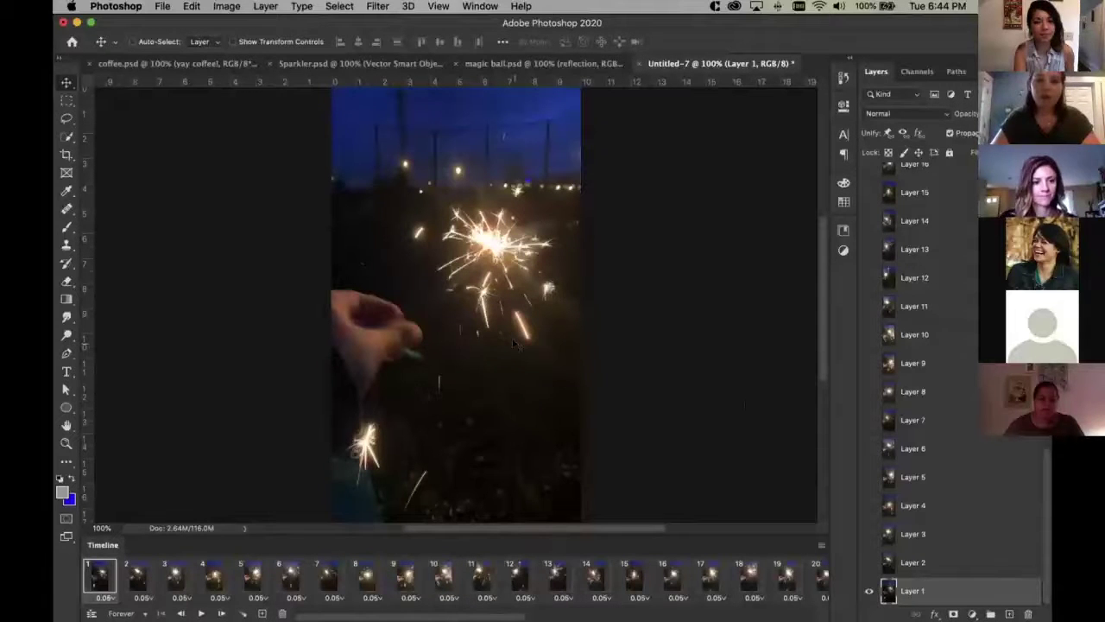
# Crop the imported video document to a centred 1:1 square across its full width, and switch back to the Move tool
pyautogui.press('c')
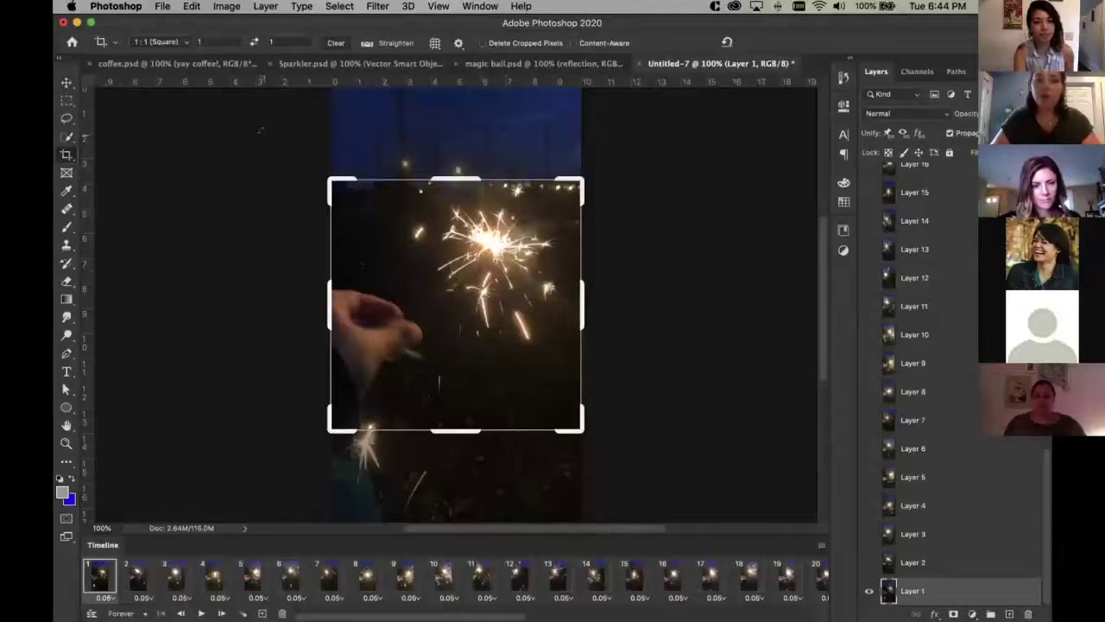
pyautogui.click(171, 41)
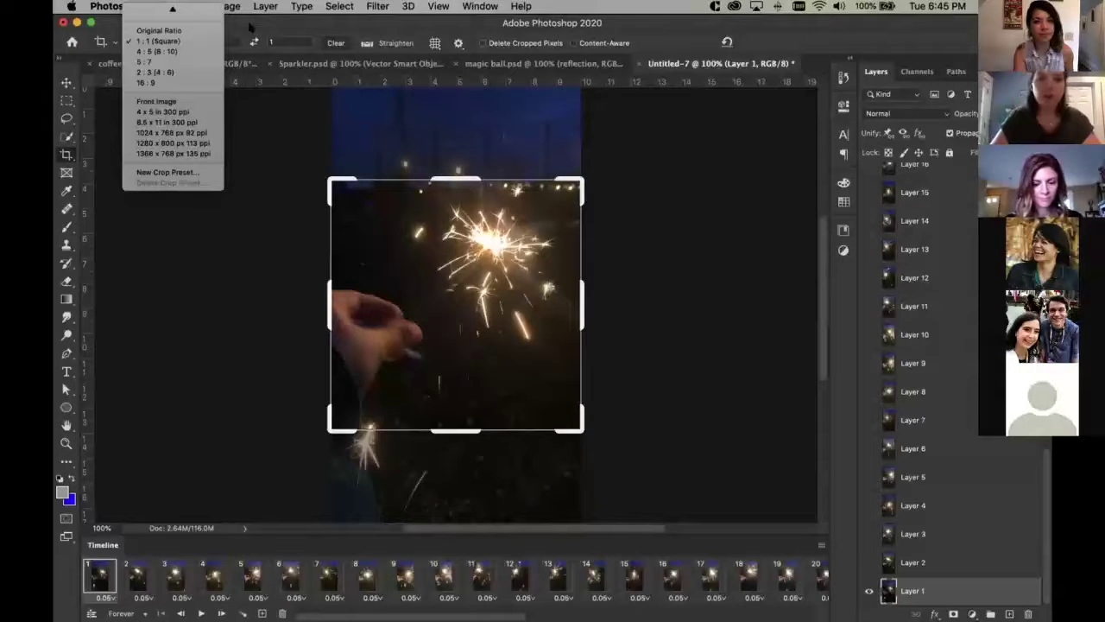
pyautogui.click(169, 41)
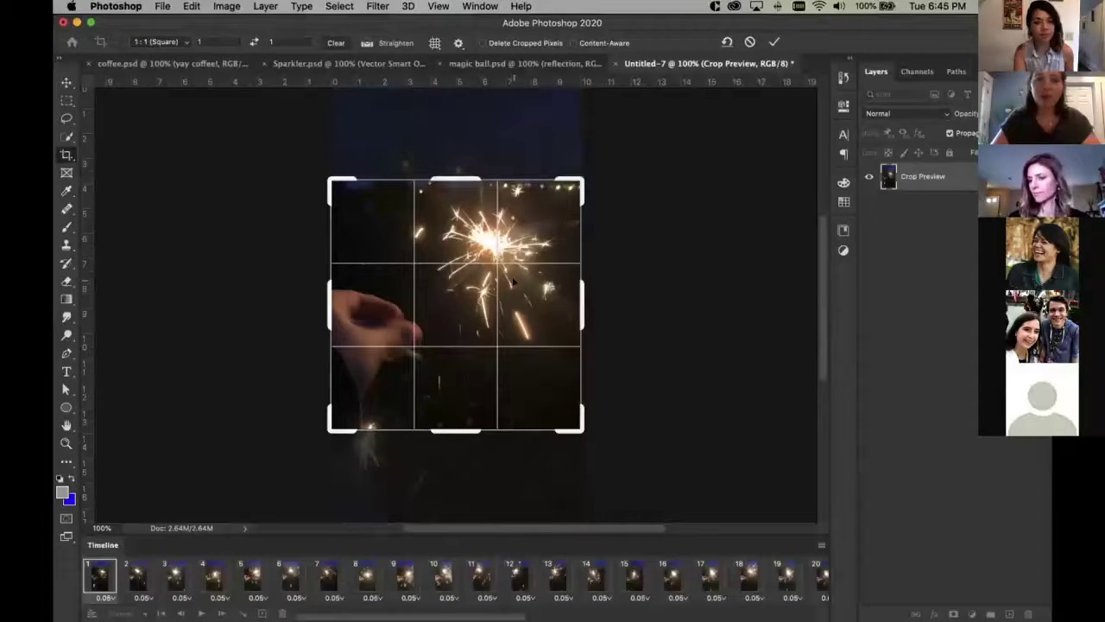
pyautogui.press('Return')
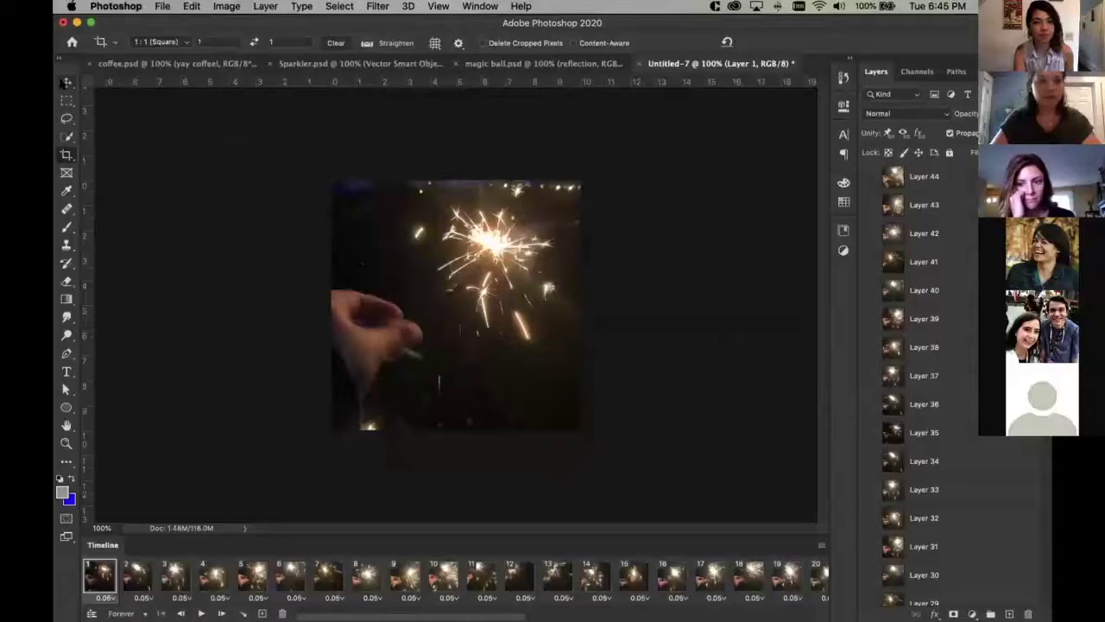
pyautogui.click(66, 82)
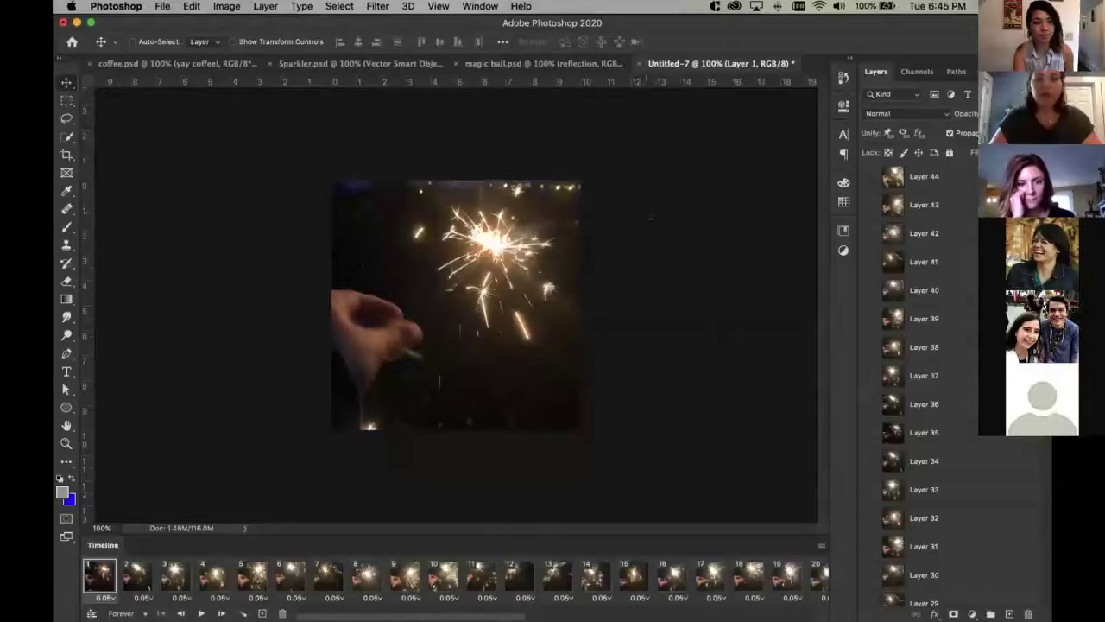
# Play the cropped sparkler animation through, and return to frame 1
pyautogui.press('space')
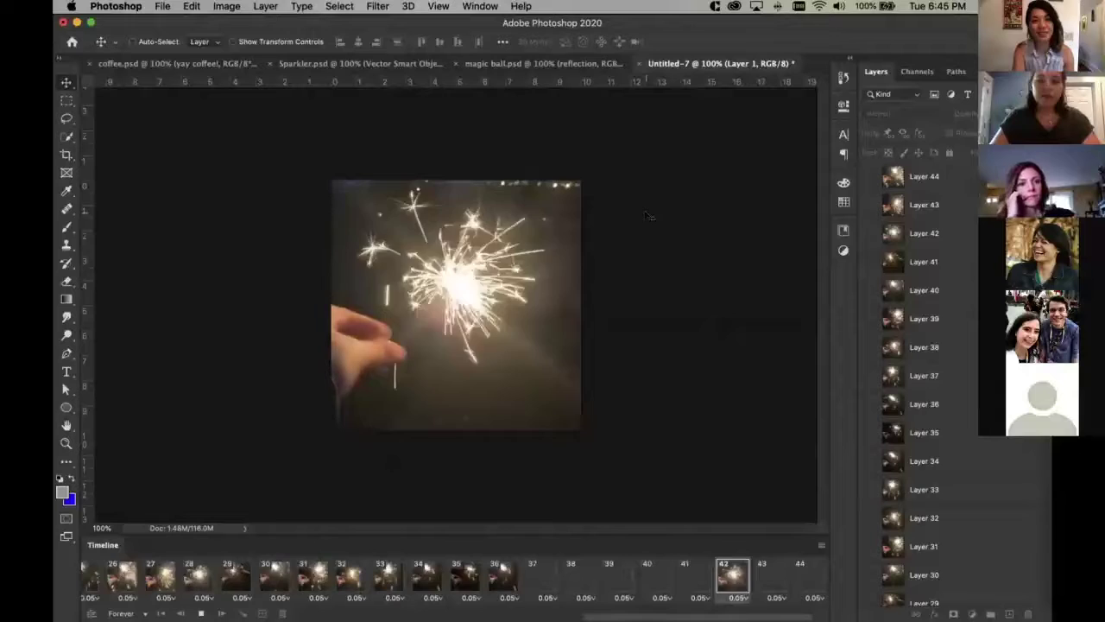
pyautogui.press('space')
pyautogui.click(98, 575)
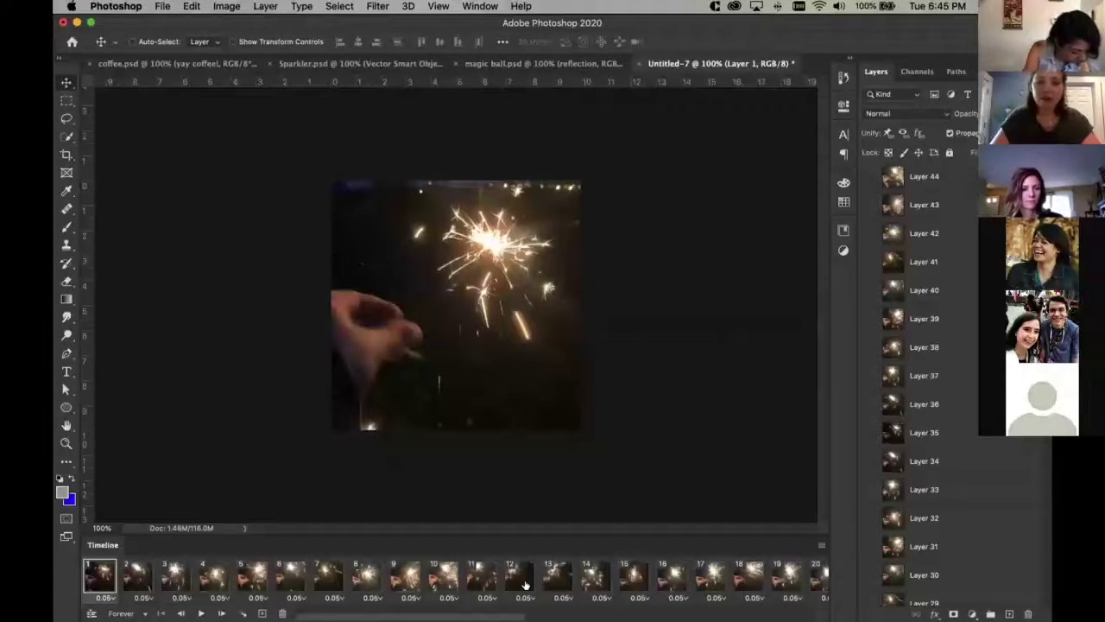
# Compare the sparkler frames around frame 35 and delete frames 36 through 44 from the animation
pyautogui.hscroll(5, 525, 586)
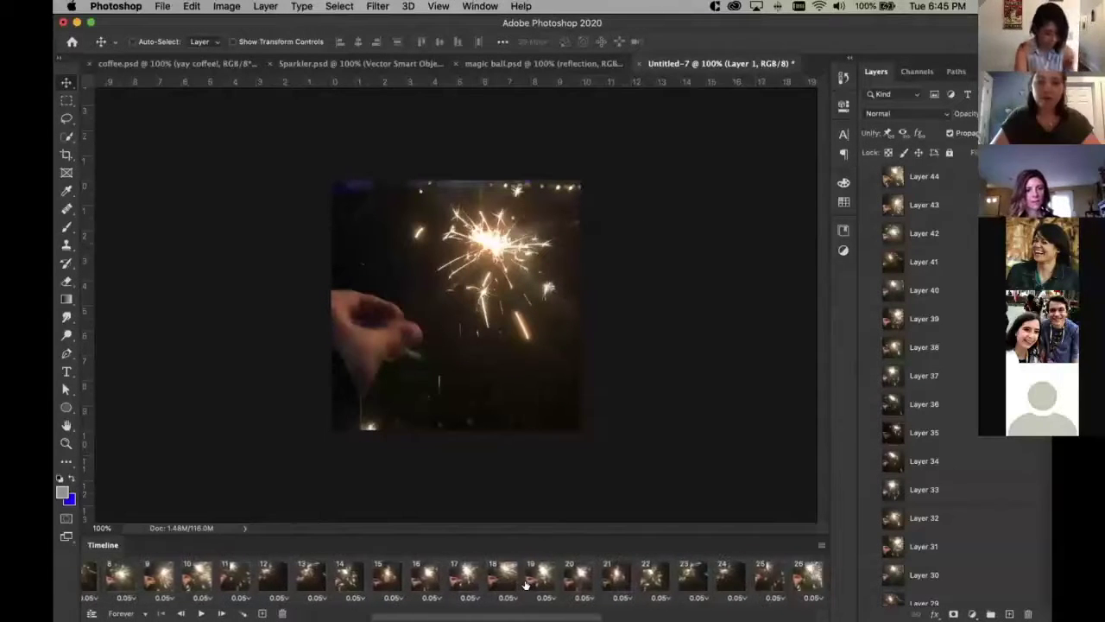
pyautogui.hscroll(4, 525, 585)
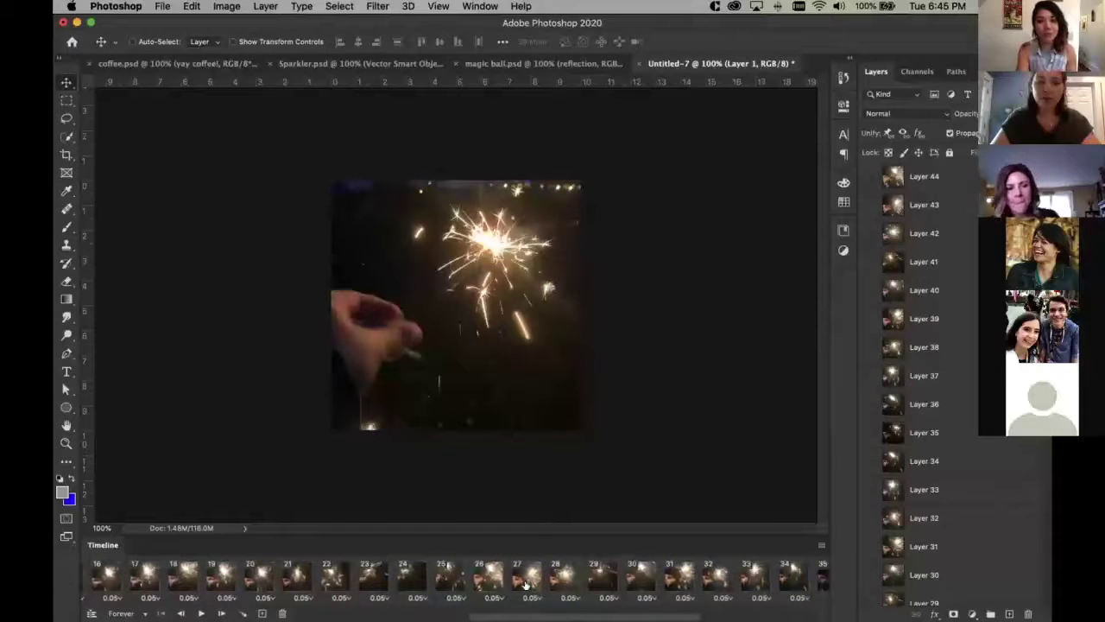
pyautogui.hscroll(3, 525, 586)
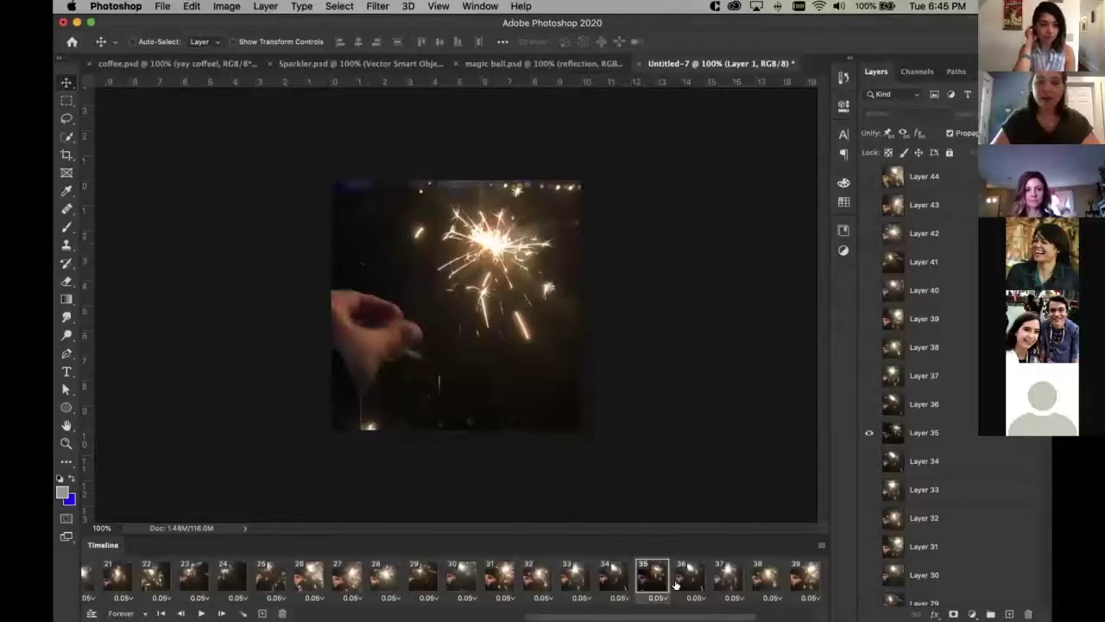
pyautogui.click(684, 580)
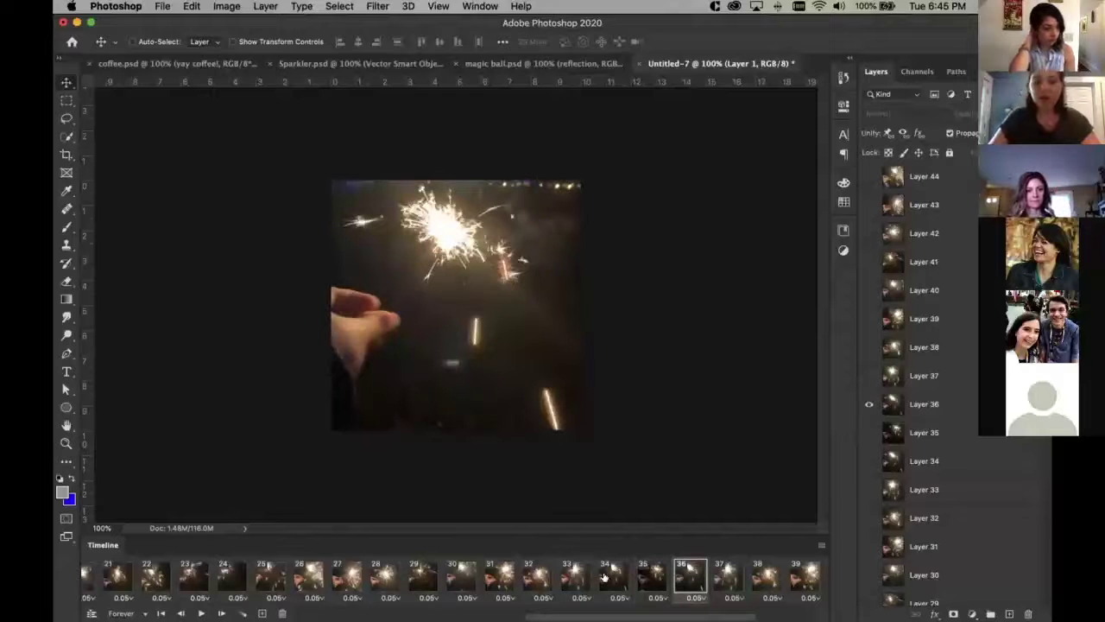
pyautogui.click(660, 582)
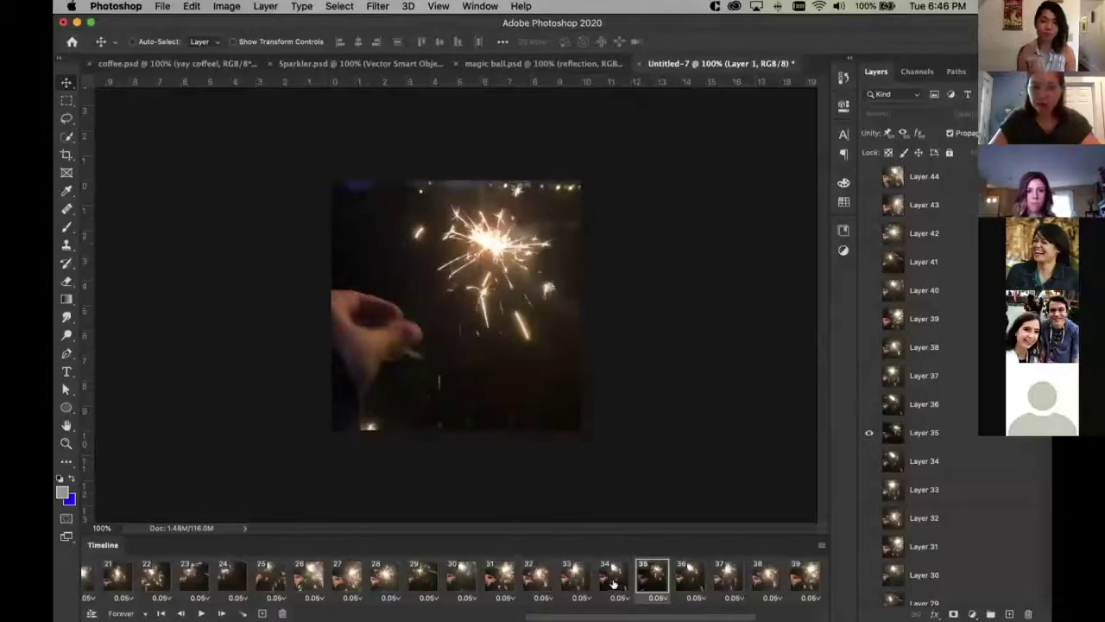
pyautogui.click(685, 579)
pyautogui.hscroll(3, 657, 579)
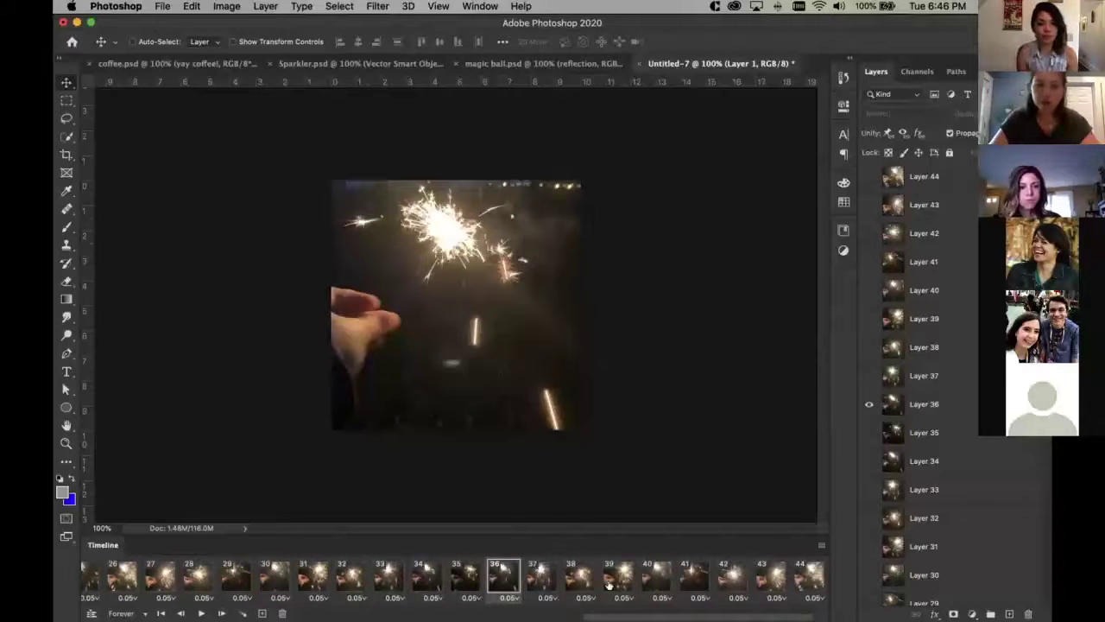
pyautogui.press('Delete')
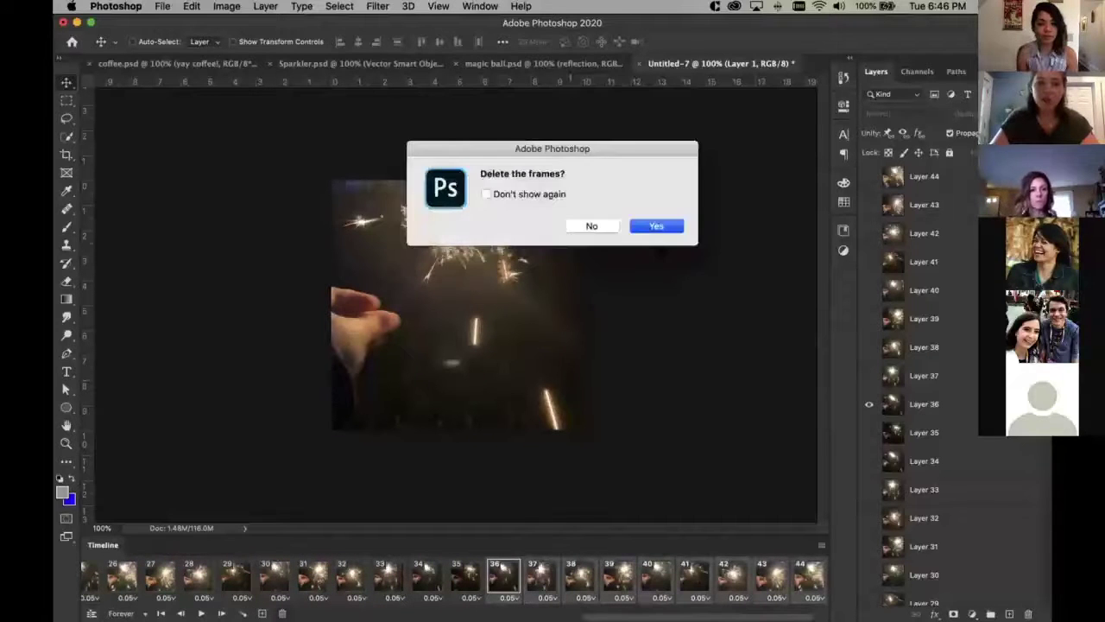
pyautogui.click(658, 228)
# Delete the leftover layers Layer 36 through Layer 44
pyautogui.click(929, 425)
pyautogui.click(931, 409)
pyautogui.keyDown('shift'); pyautogui.click(937, 183); pyautogui.keyUp('shift')
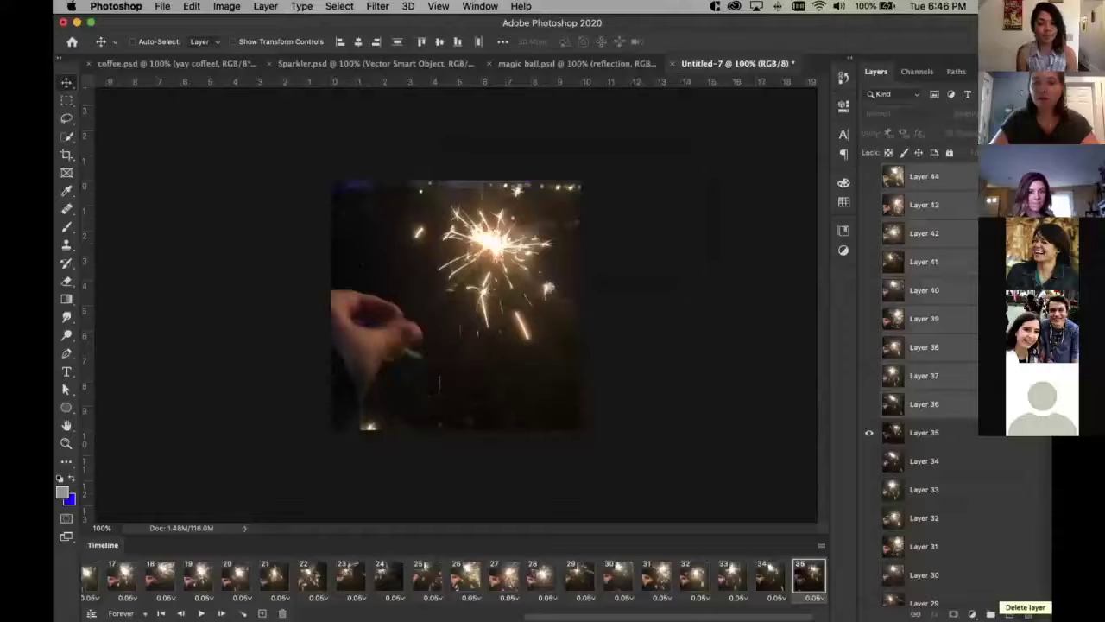
pyautogui.click(1028, 613)
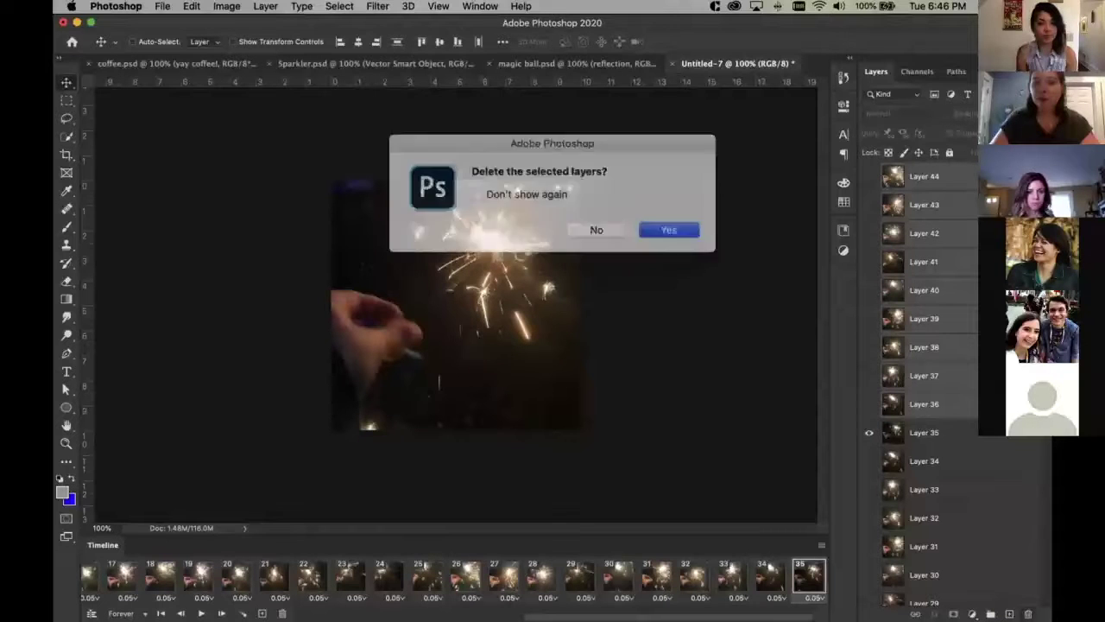
pyautogui.click(656, 227)
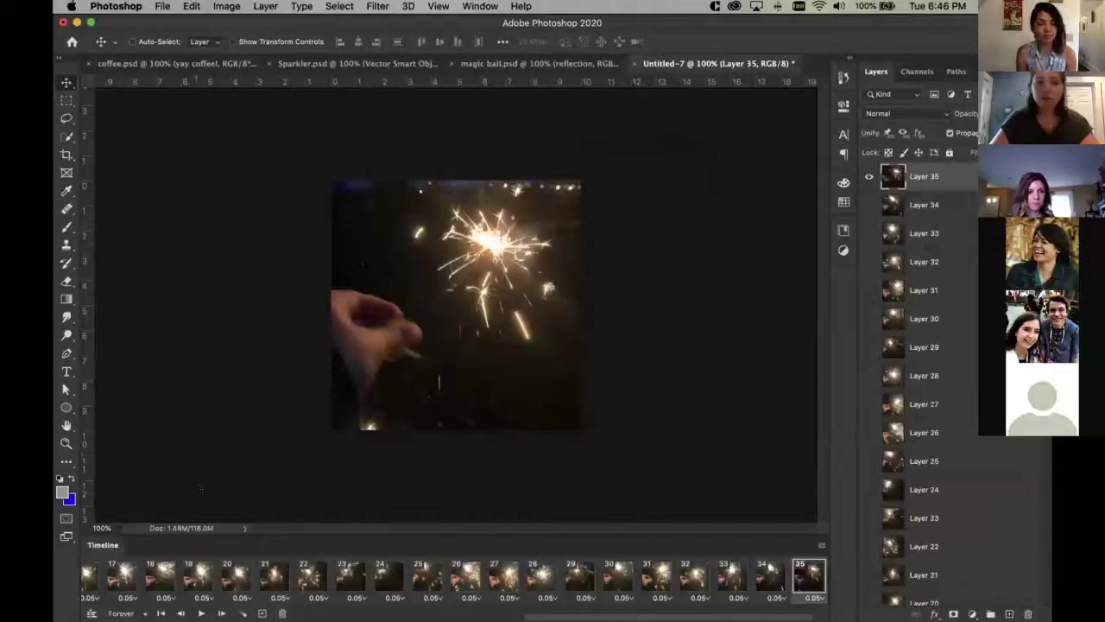
# Go back to frame 1 and play the shortened sparkler animation to check its loop
pyautogui.hscroll(-5, 194, 583)
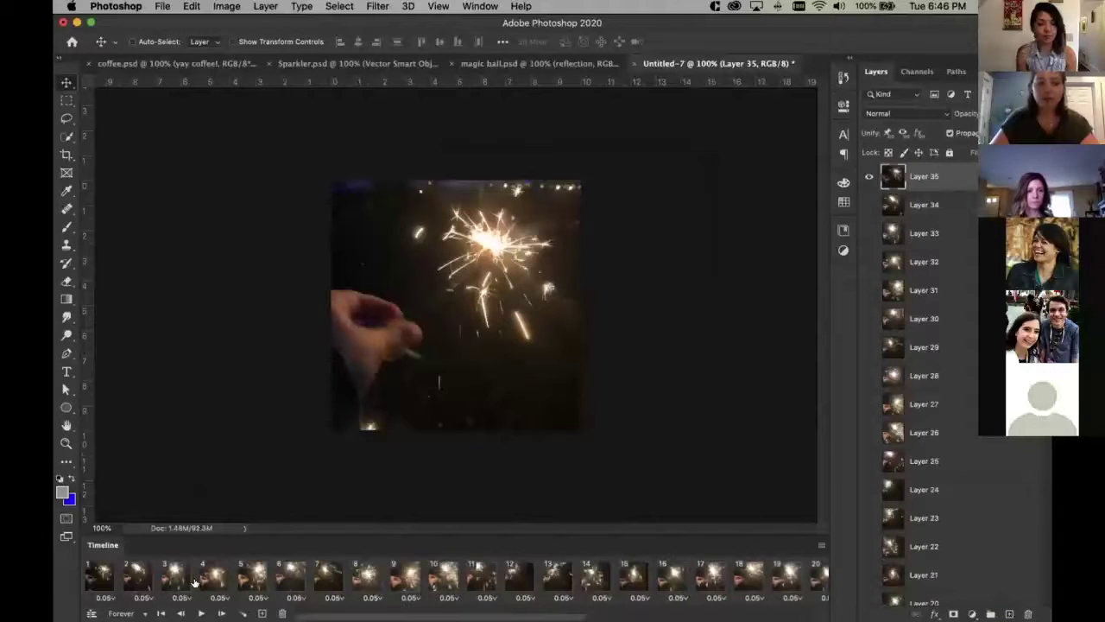
pyautogui.click(99, 575)
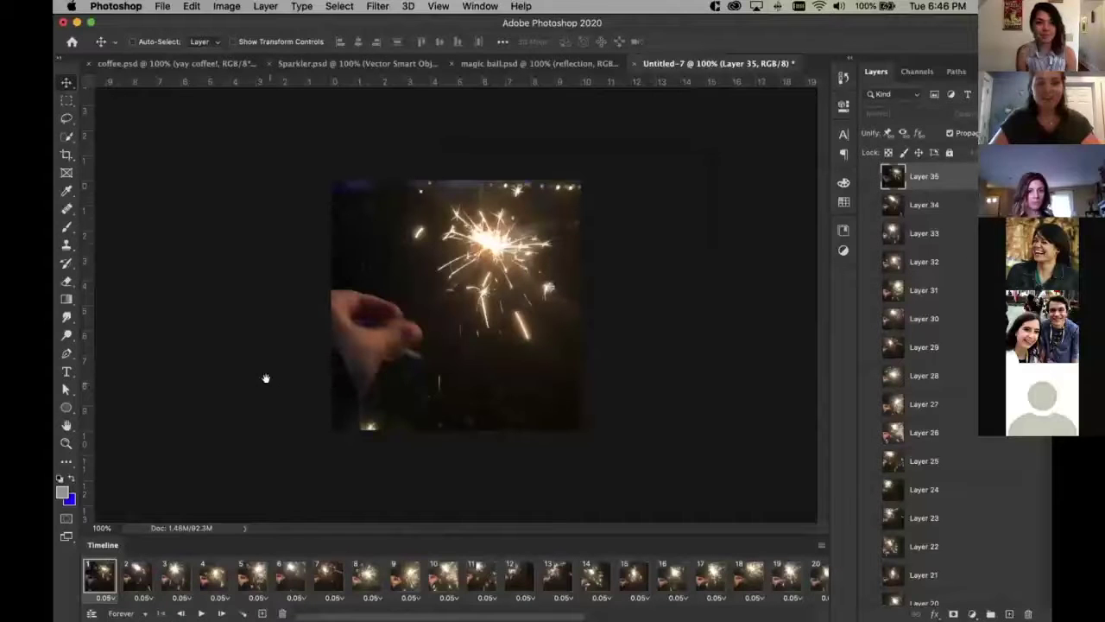
pyautogui.press('space')
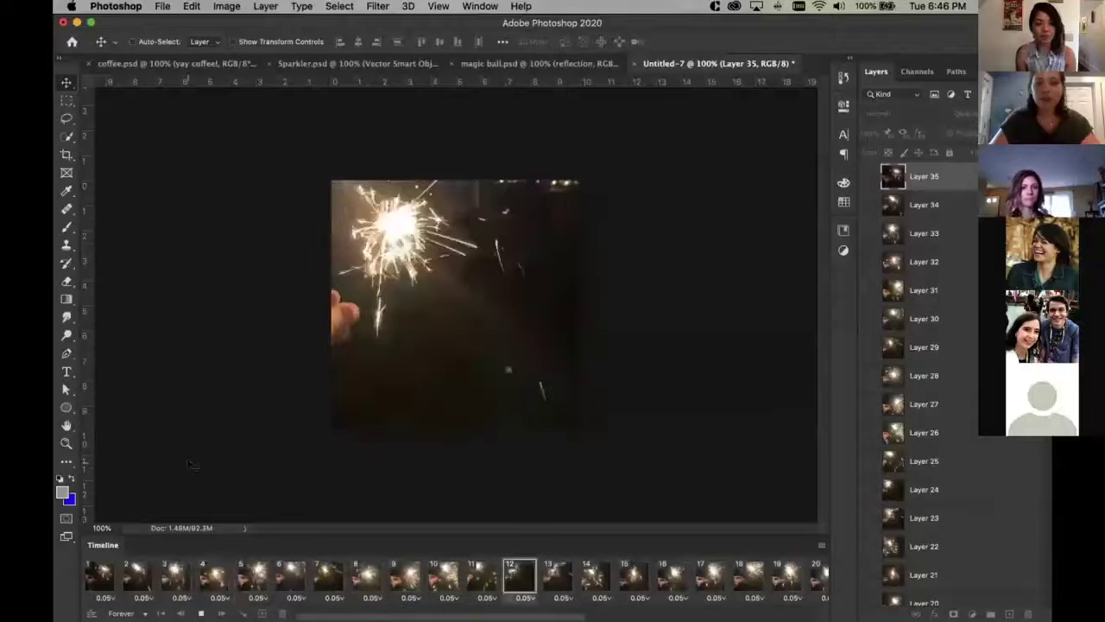
pyautogui.press('space')
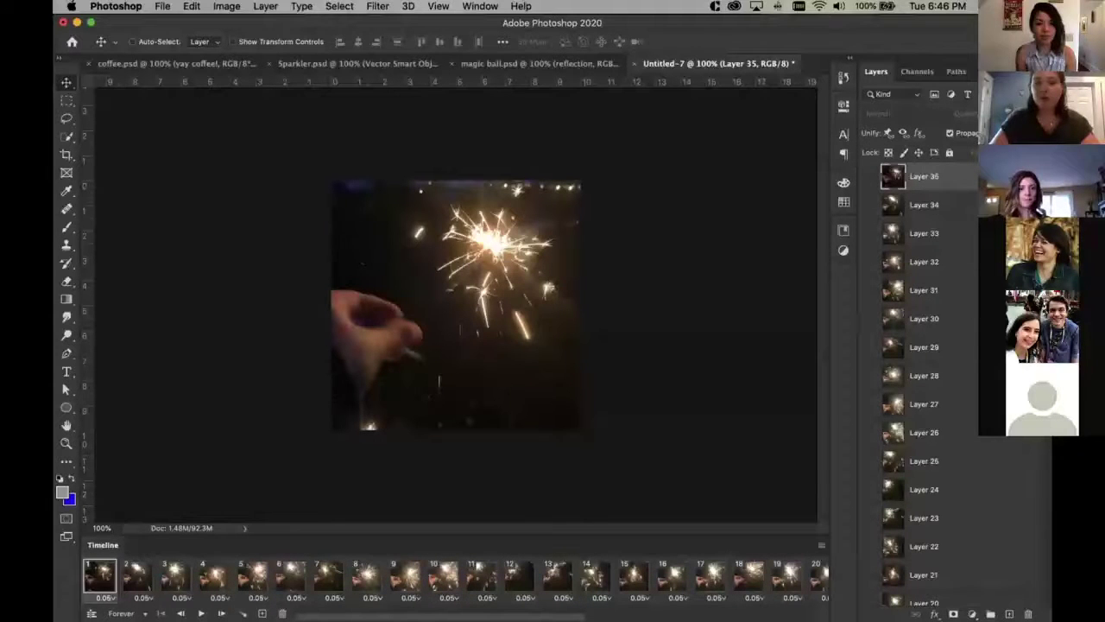
# Add a Photo Filter adjustment layer above all frame layers, using Warming Filter (85) at 44% density
pyautogui.click(972, 614)
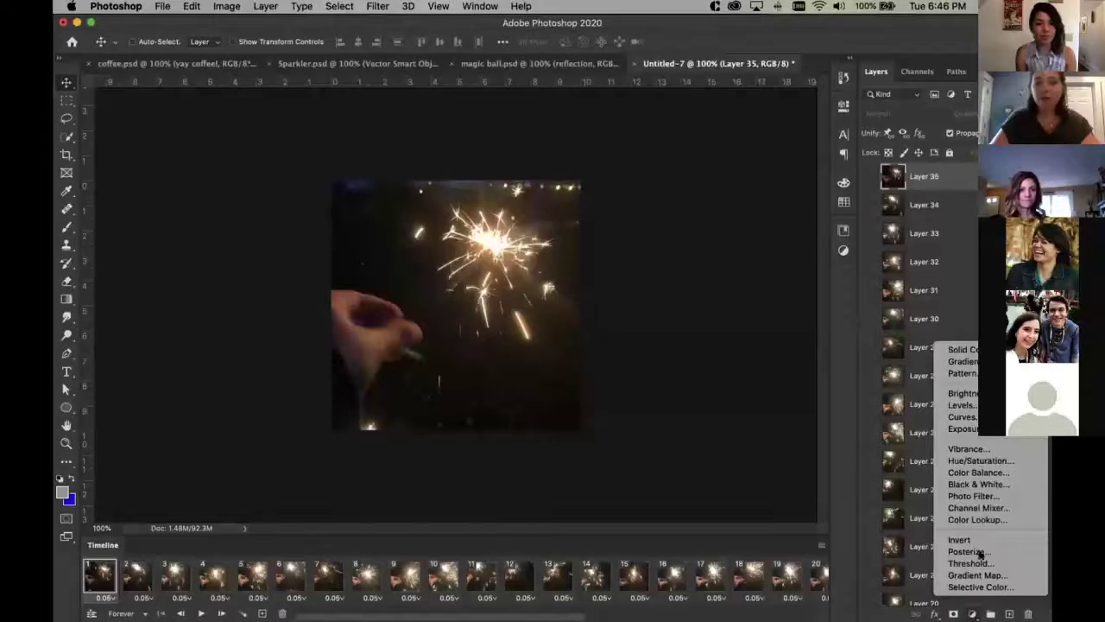
pyautogui.click(1028, 497)
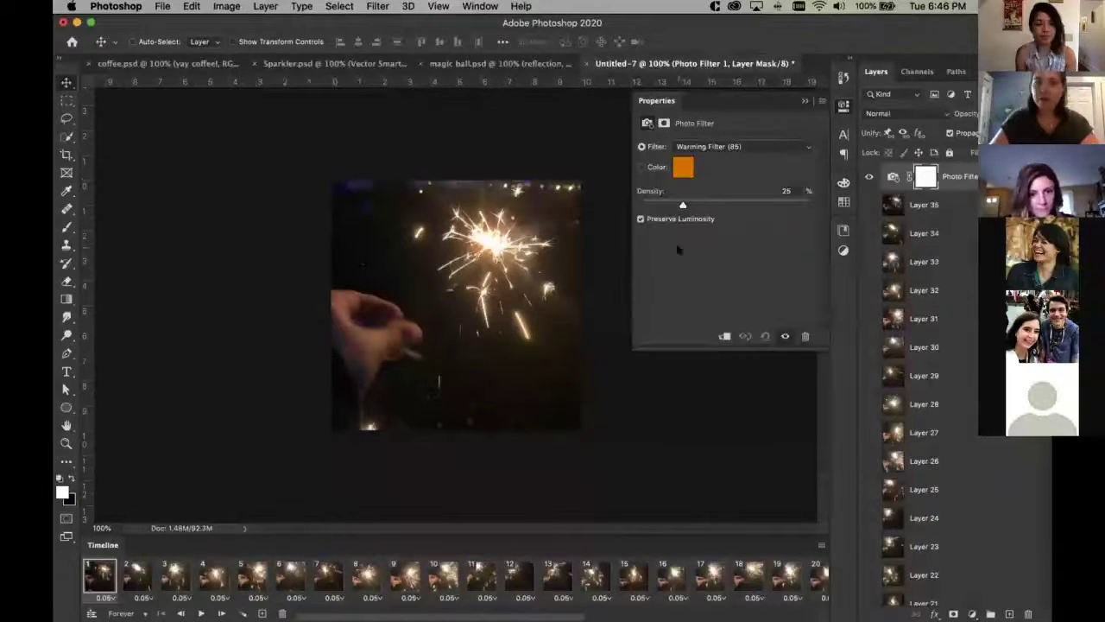
pyautogui.moveTo(682, 205); pyautogui.dragTo(715, 204)
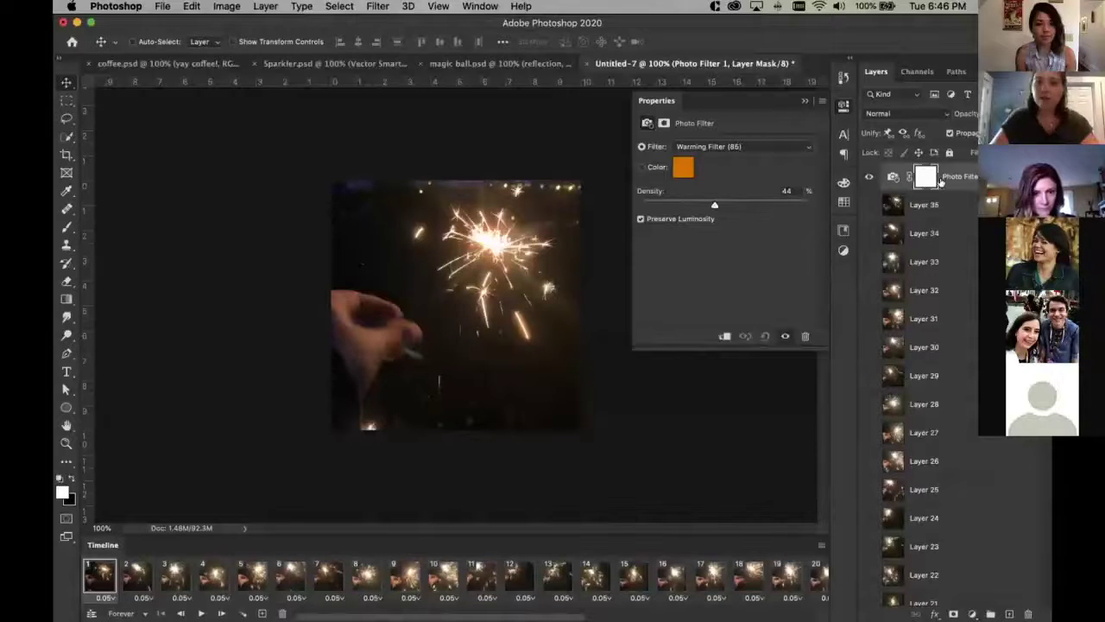
pyautogui.click(893, 176)
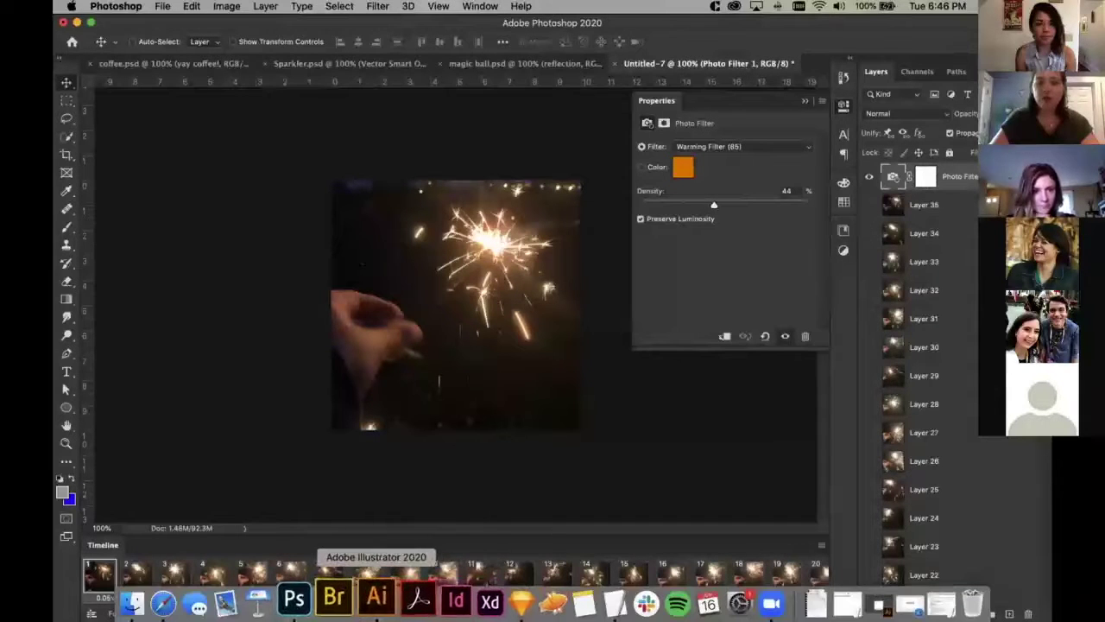
# Switch to Illustrator and copy the grouped stars and "Happy 4th of July" lettering from Sparkler-frame.ai
pyautogui.click(378, 595)
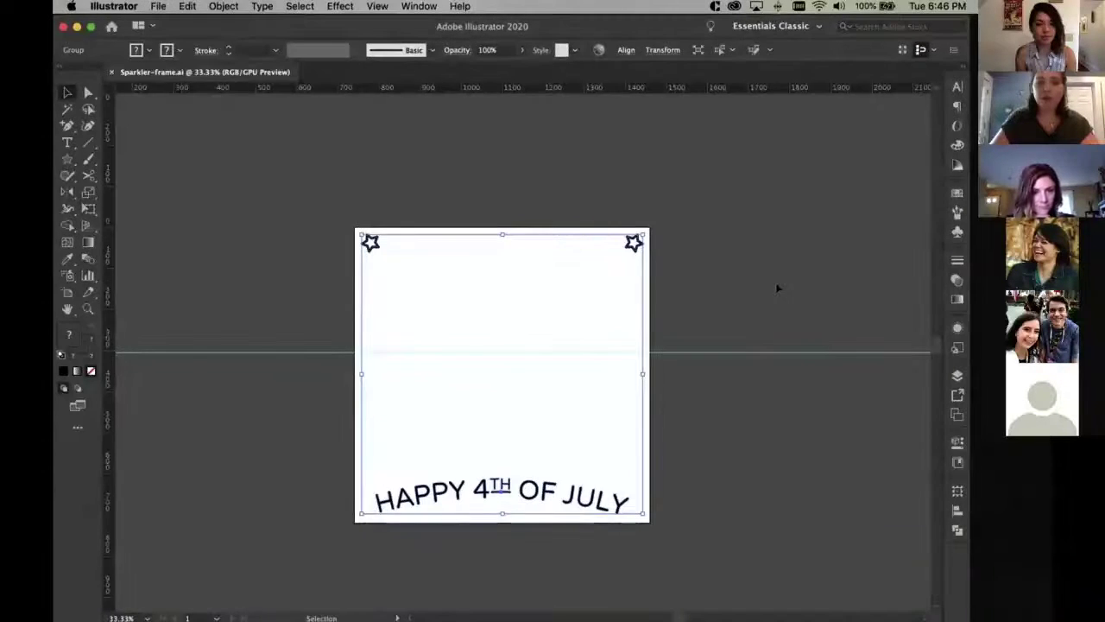
pyautogui.click(641, 493)
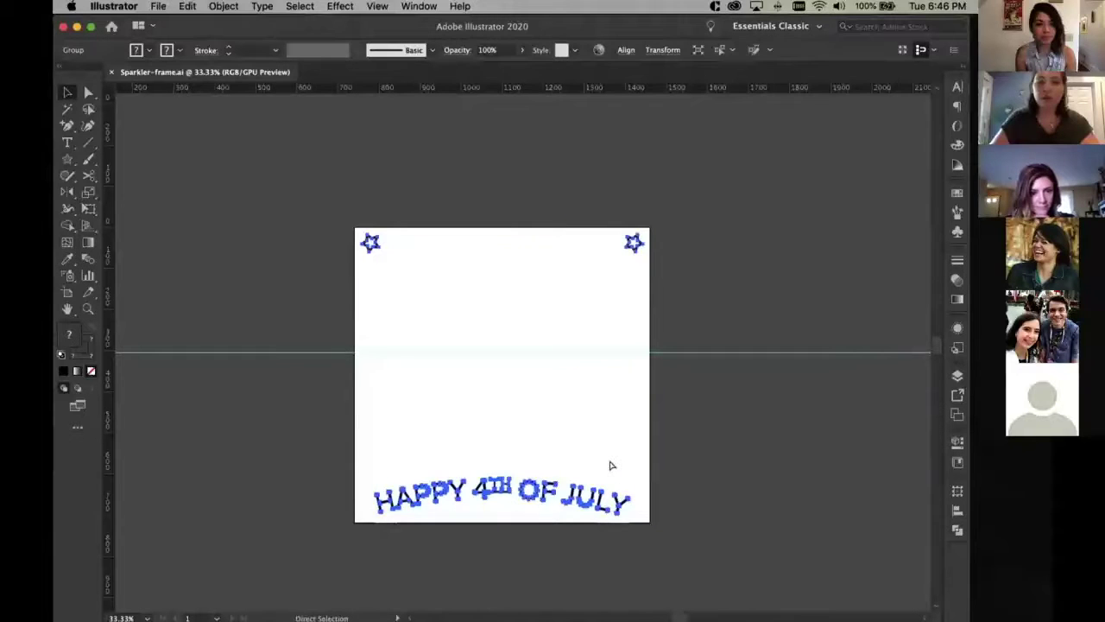
pyautogui.press('v')
pyautogui.moveTo(506, 607)
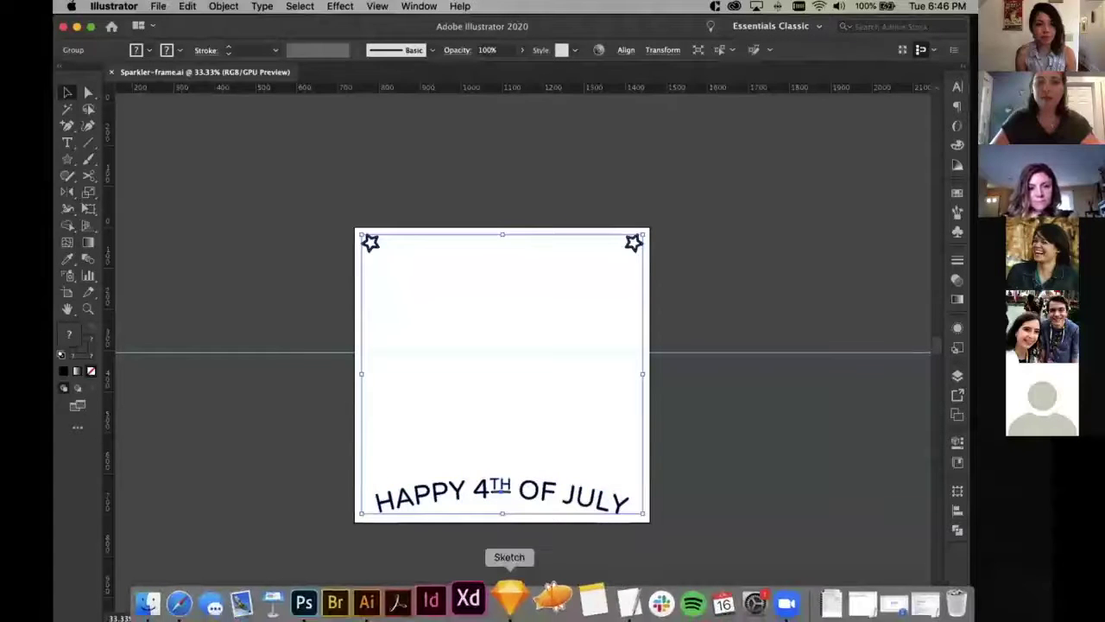
# Switch back to Photoshop, paste the holiday artwork as a Smart Object above the photo filter, and commit its placement
pyautogui.click(331, 597)
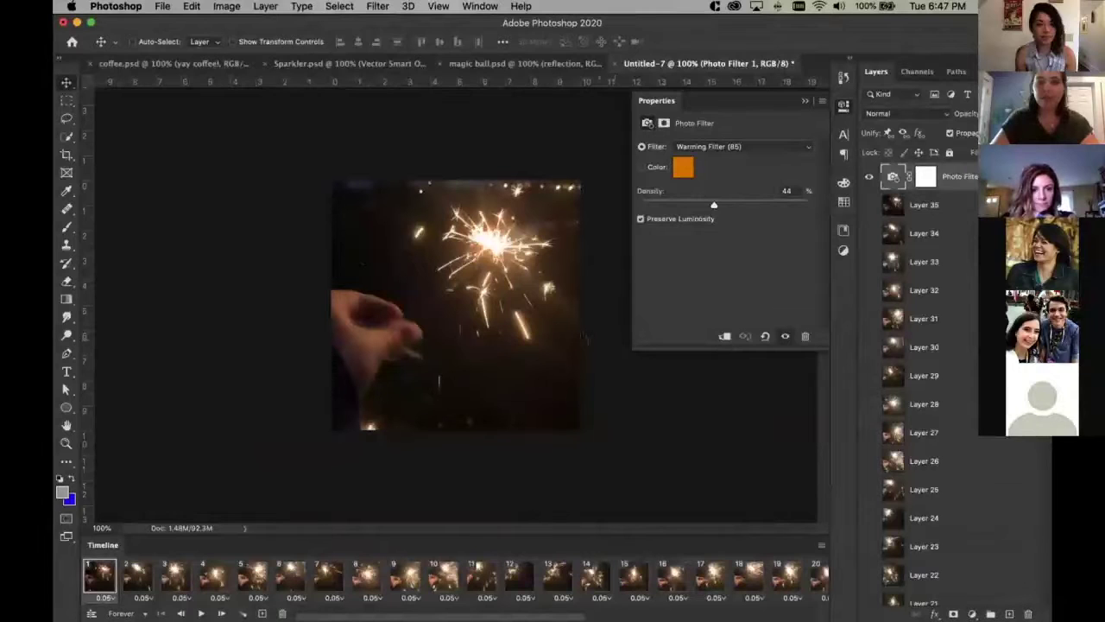
pyautogui.press('super+v')
pyautogui.click(618, 233)
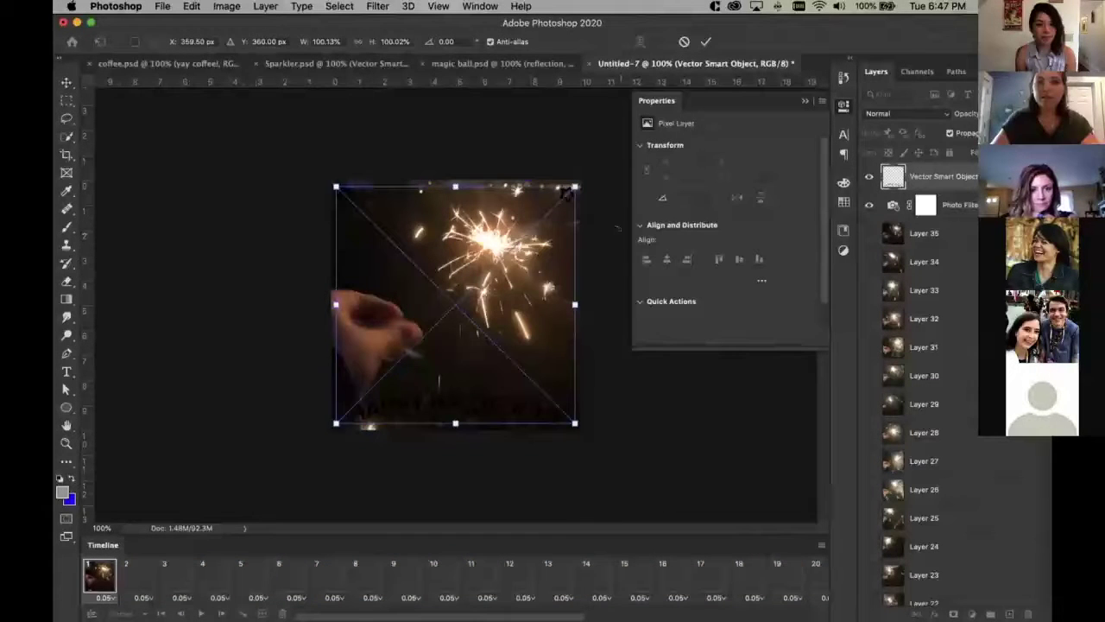
pyautogui.press('Return')
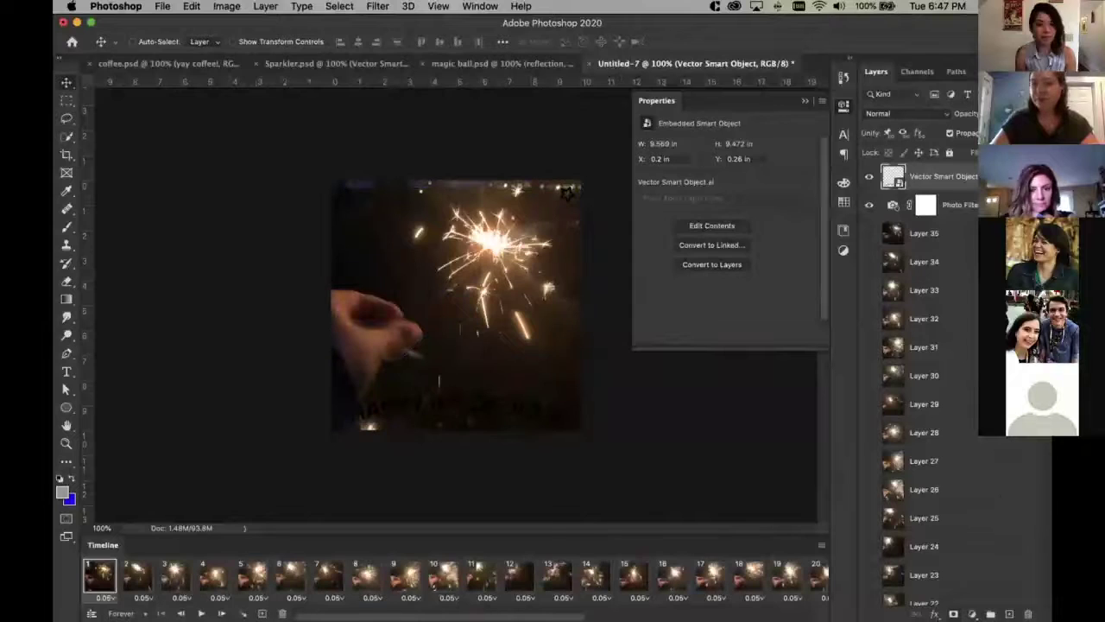
# Apply a white Color Overlay at 100% opacity to the pasted stars and lettering layer
pyautogui.click(935, 614)
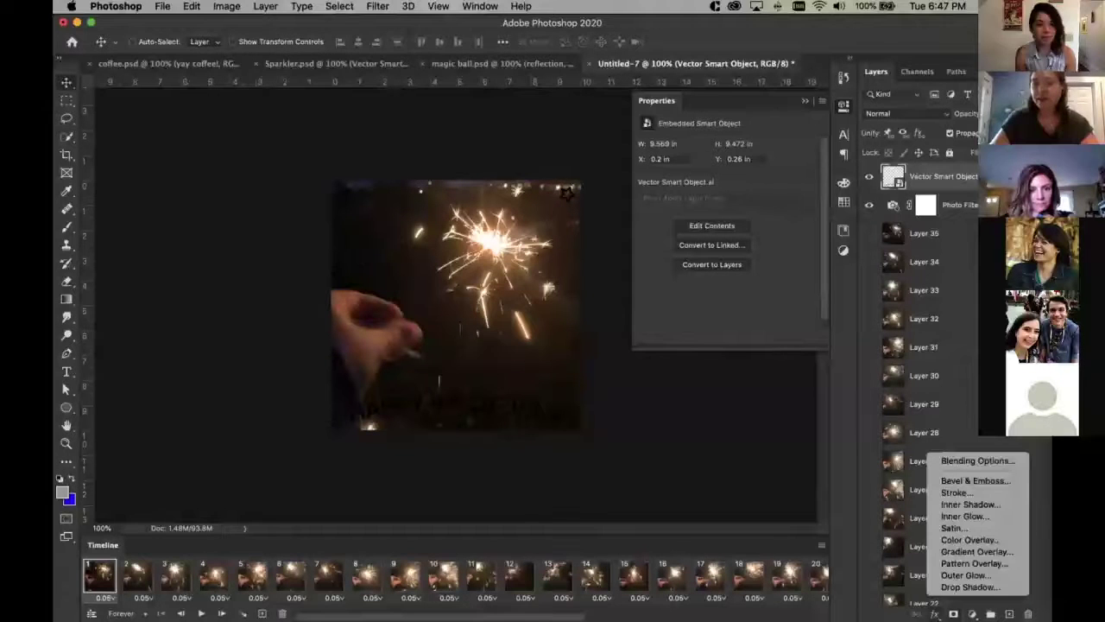
pyautogui.click(969, 539)
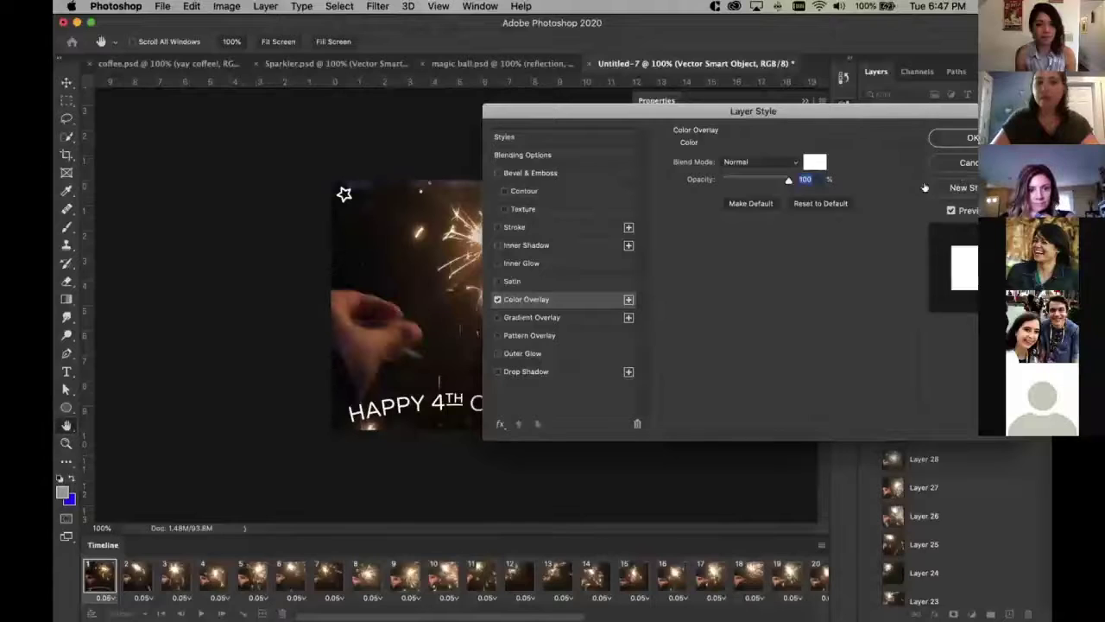
pyautogui.click(966, 138)
# Play the sparkler animation with the white holiday lettering, and return to frame 1
pyautogui.press('space')
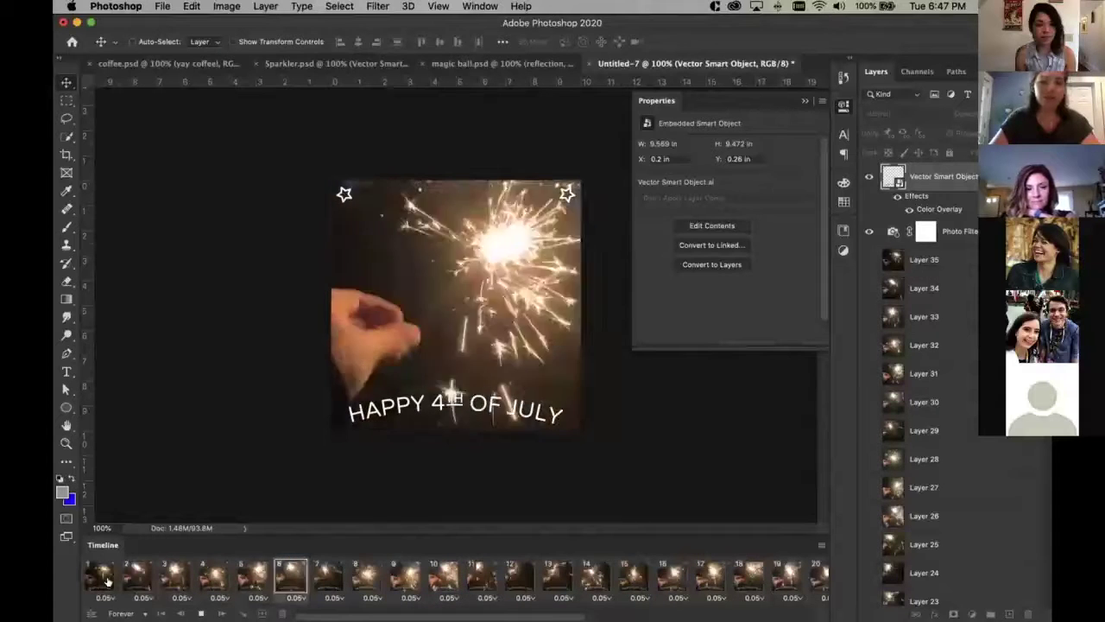
pyautogui.press('space')
pyautogui.click(100, 577)
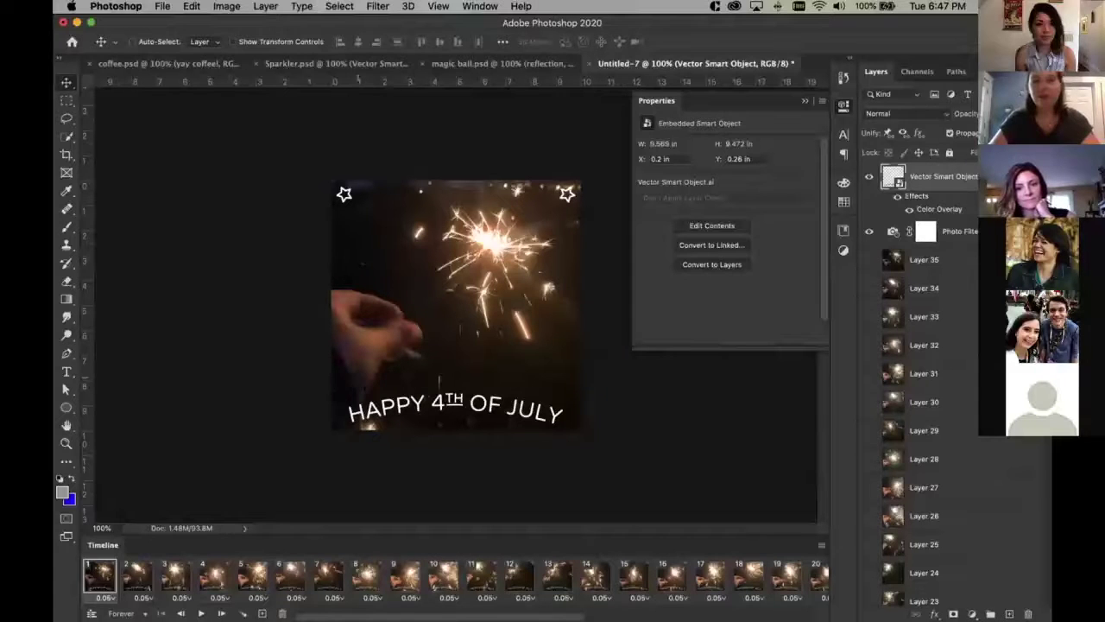
# Examine the encoder and format choices for rendering the animation as a video, and close the render settings without exporting
pyautogui.click(161, 7)
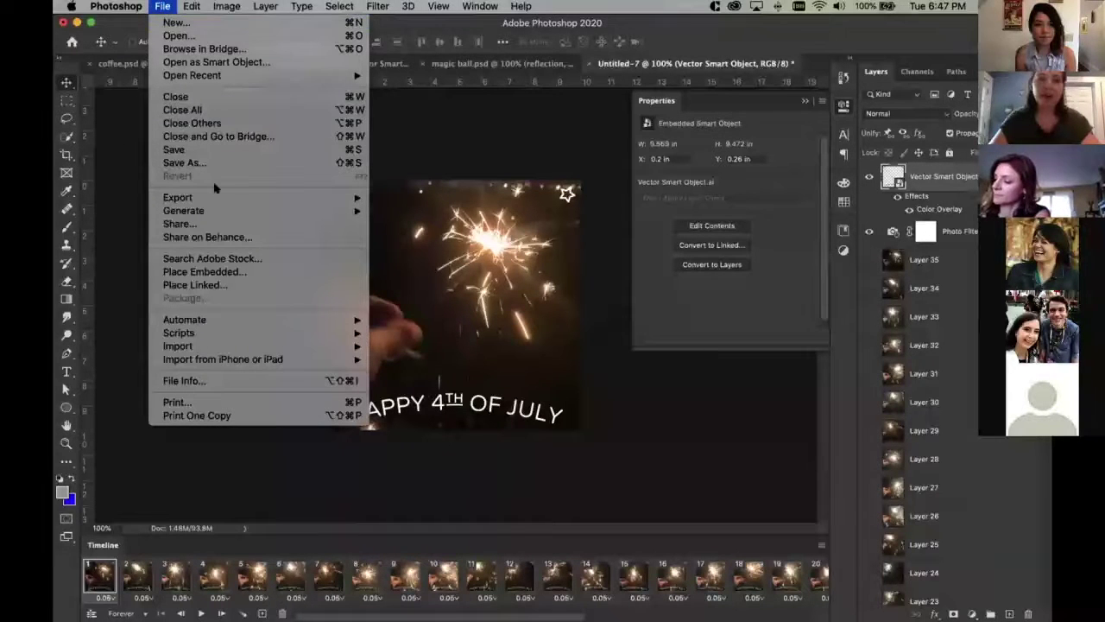
pyautogui.moveTo(216, 201)
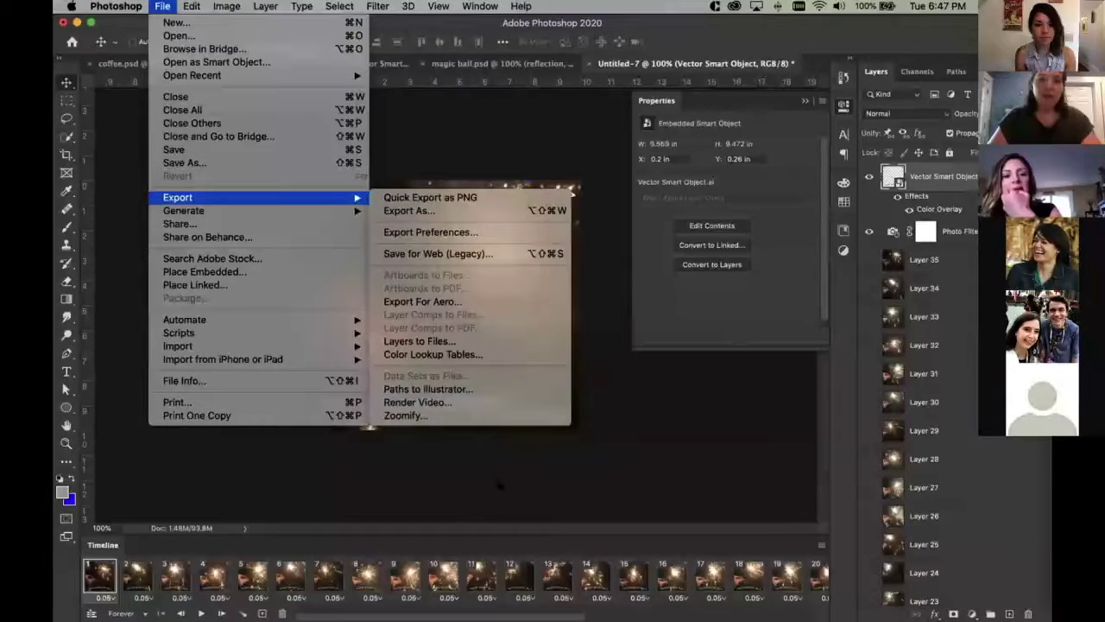
pyautogui.click(417, 404)
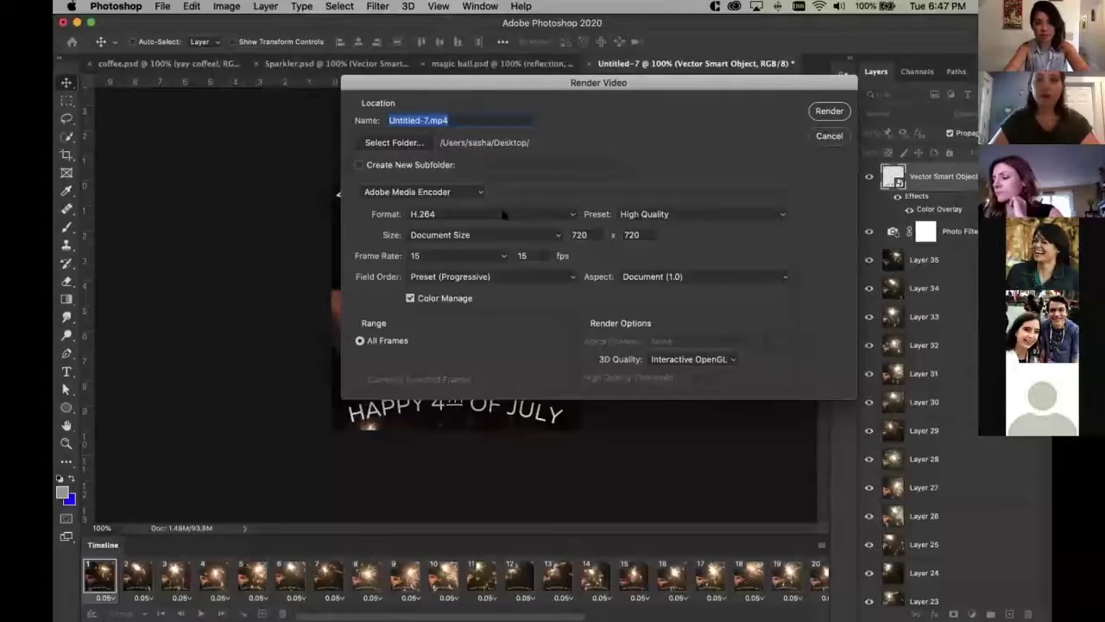
pyautogui.click(550, 216)
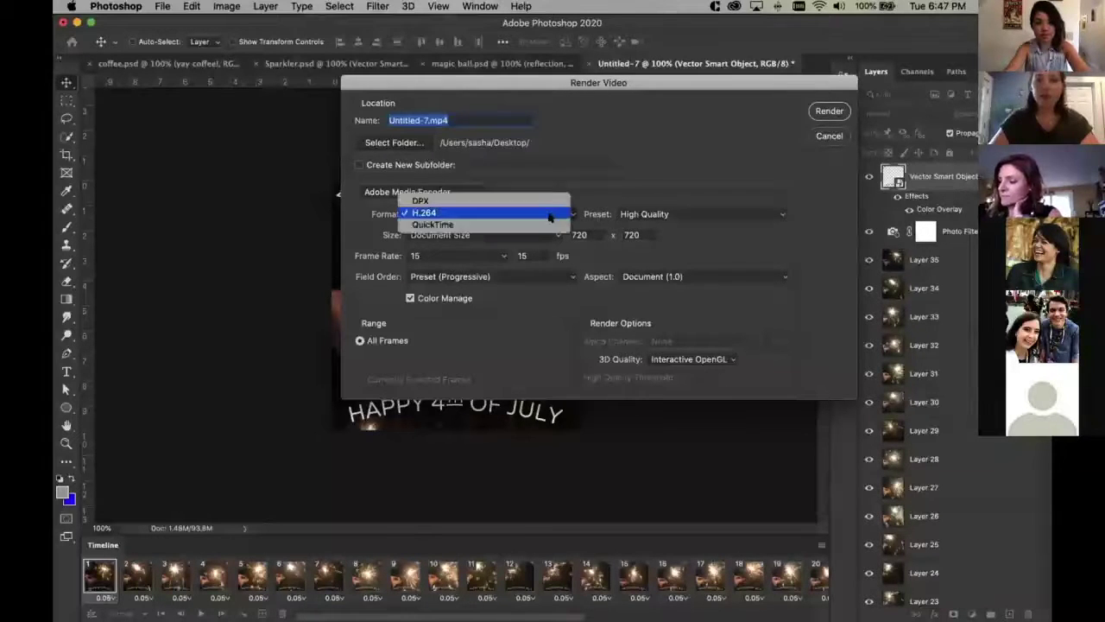
pyautogui.click(459, 207)
pyautogui.click(447, 192)
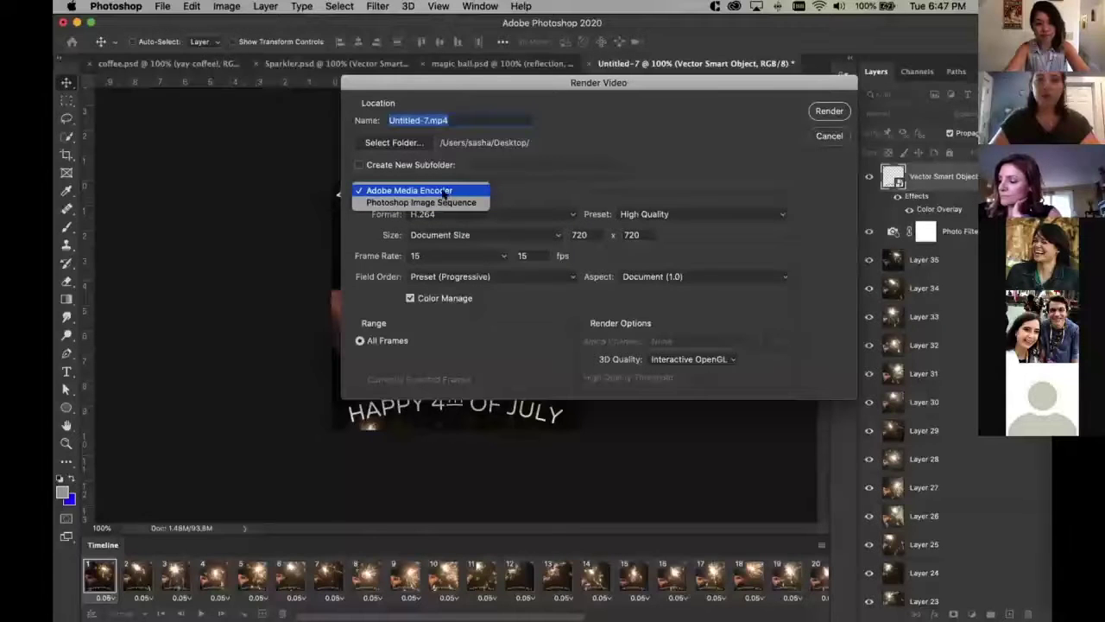
pyautogui.click(443, 194)
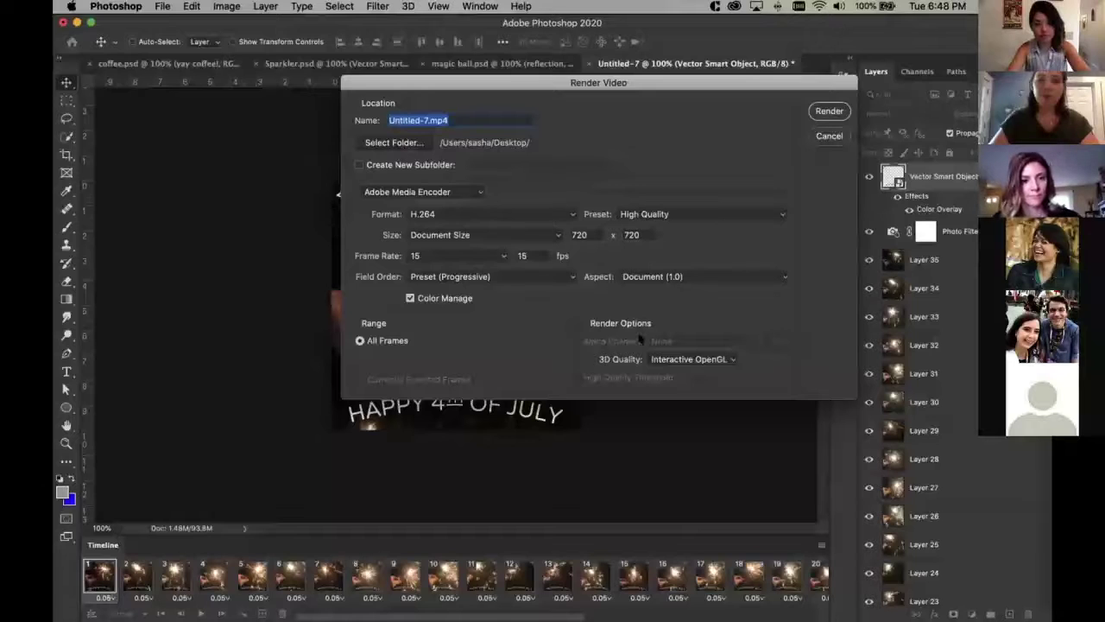
pyautogui.click(827, 138)
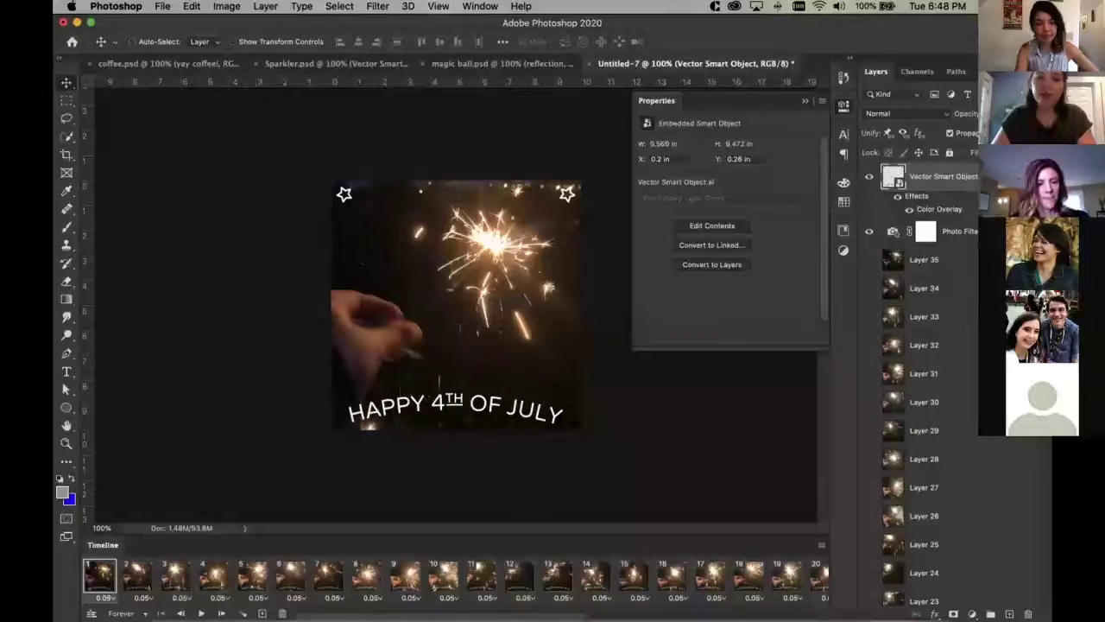
# Switch to Illustrator, select the grouped stars and Happy 4th of July lettering to show the source artwork, and return to Photoshop
pyautogui.click(390, 602)
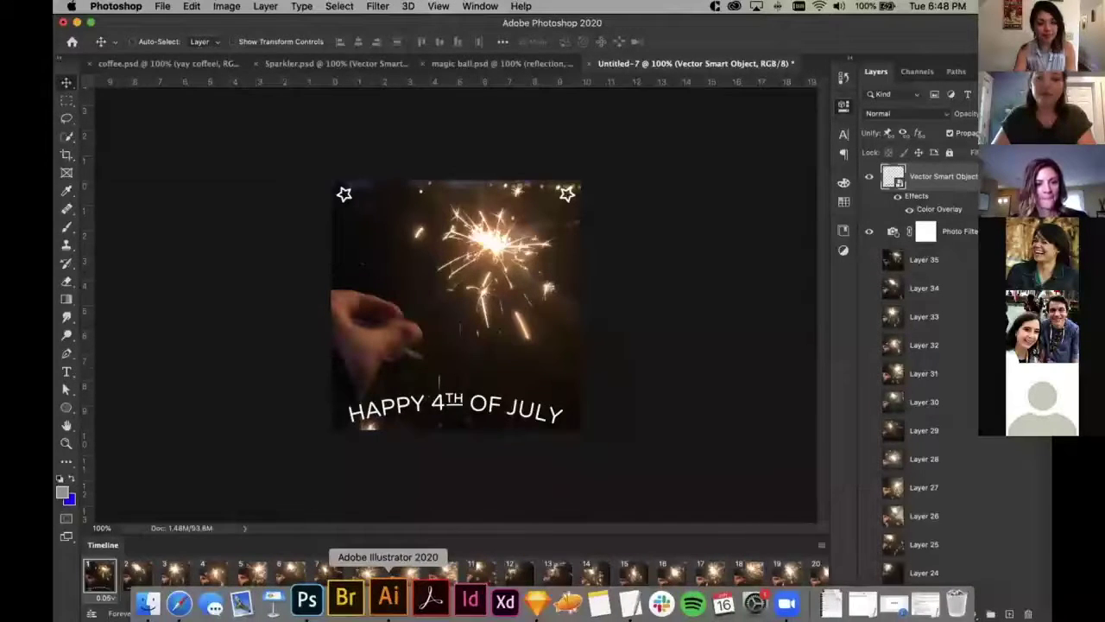
pyautogui.click(679, 331)
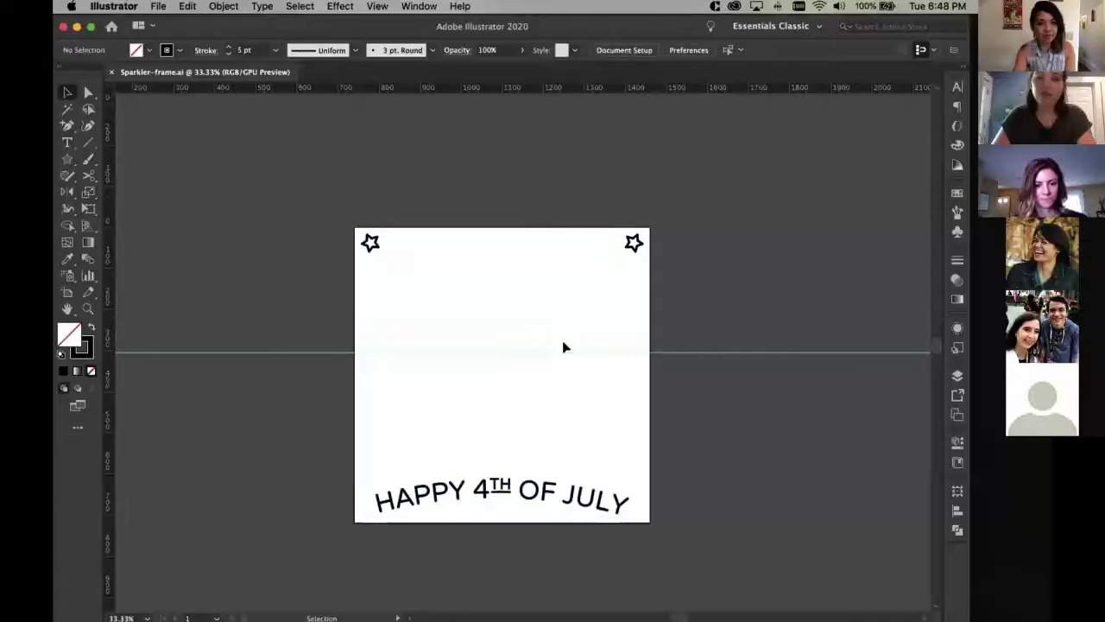
pyautogui.scroll(-2, 563, 347)
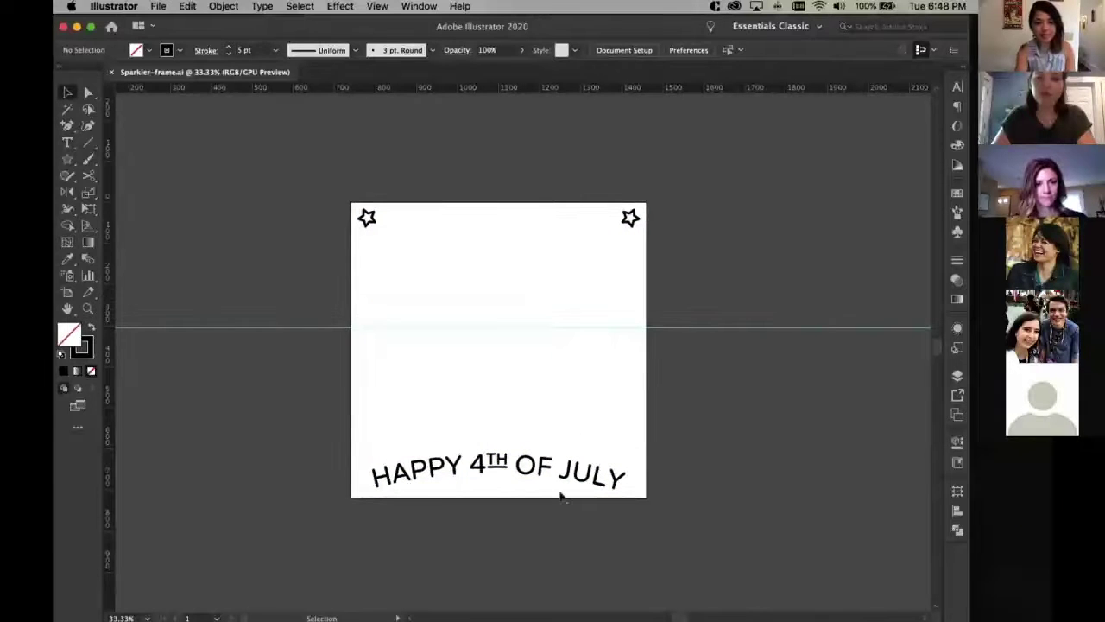
pyautogui.click(606, 477)
pyautogui.moveTo(479, 605)
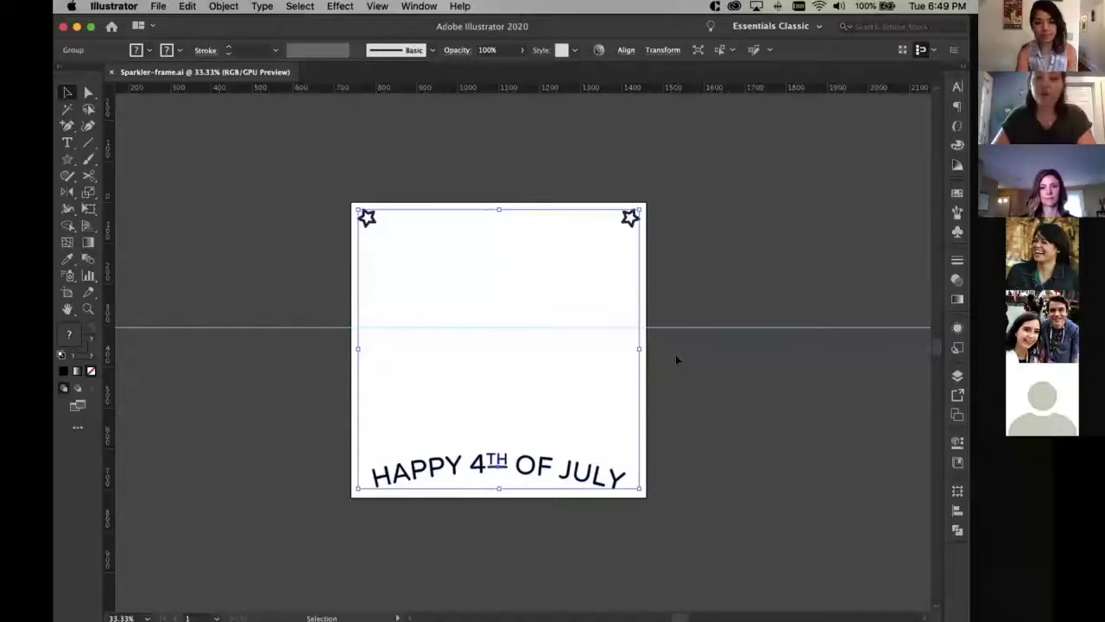
pyautogui.moveTo(431, 615)
pyautogui.click(329, 597)
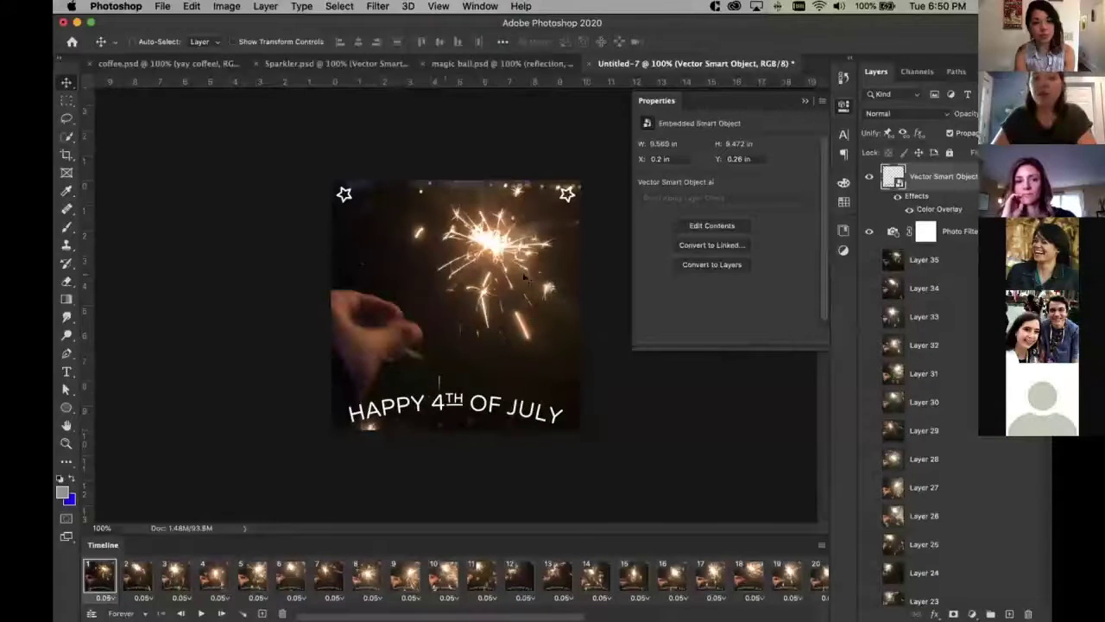
# Review the stack of sparkler frame layers from Layer 35 down to Layer 1
pyautogui.click(923, 269)
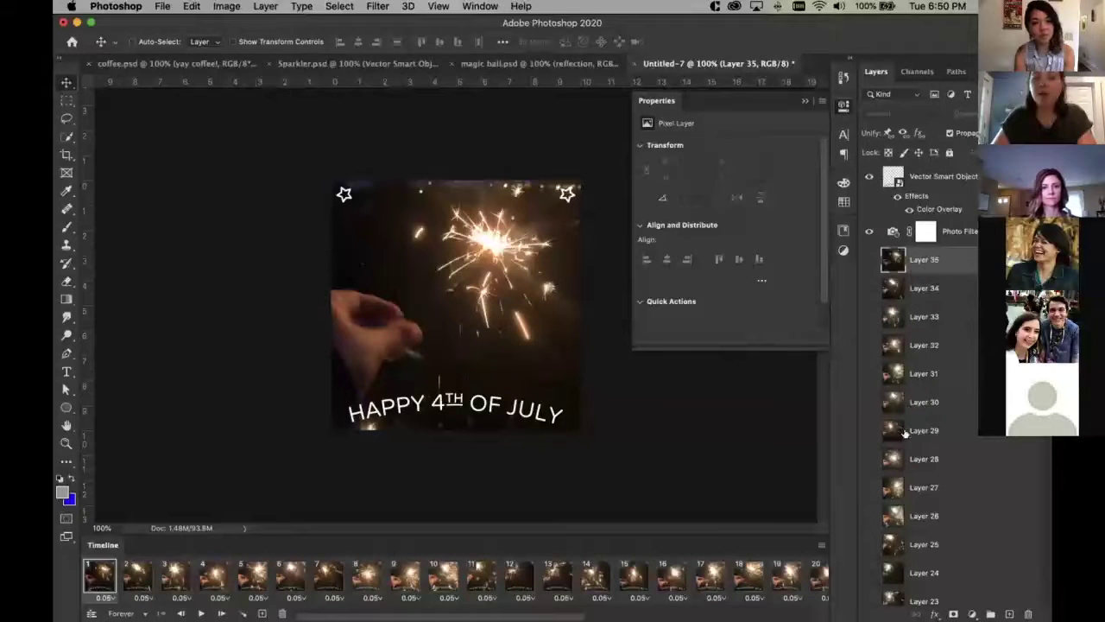
pyautogui.scroll(-10, 904, 434)
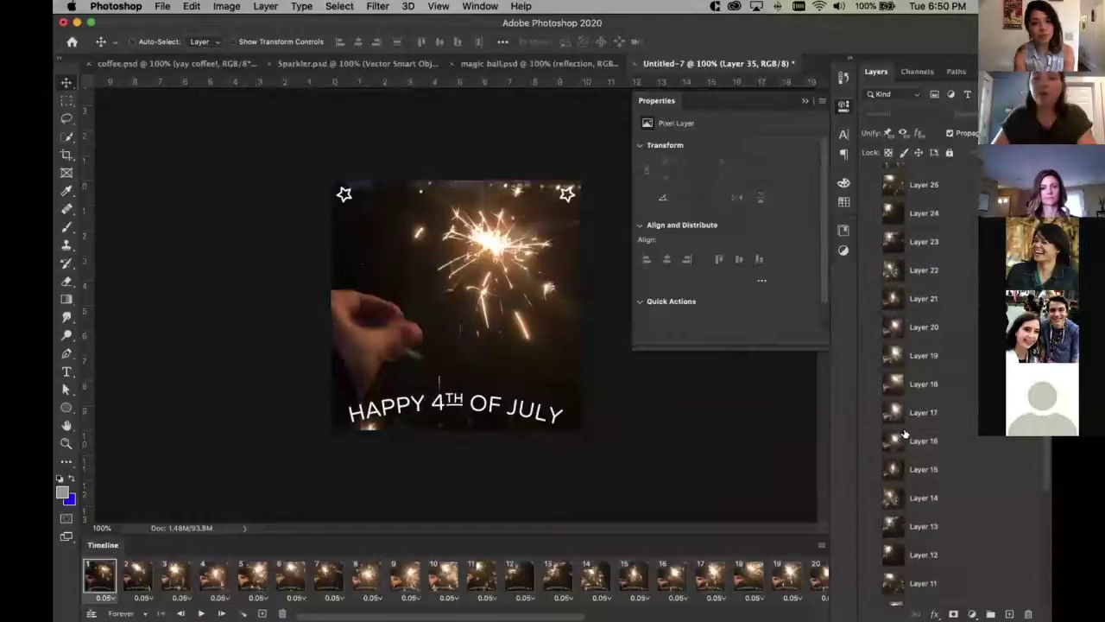
pyautogui.scroll(-5, 913, 505)
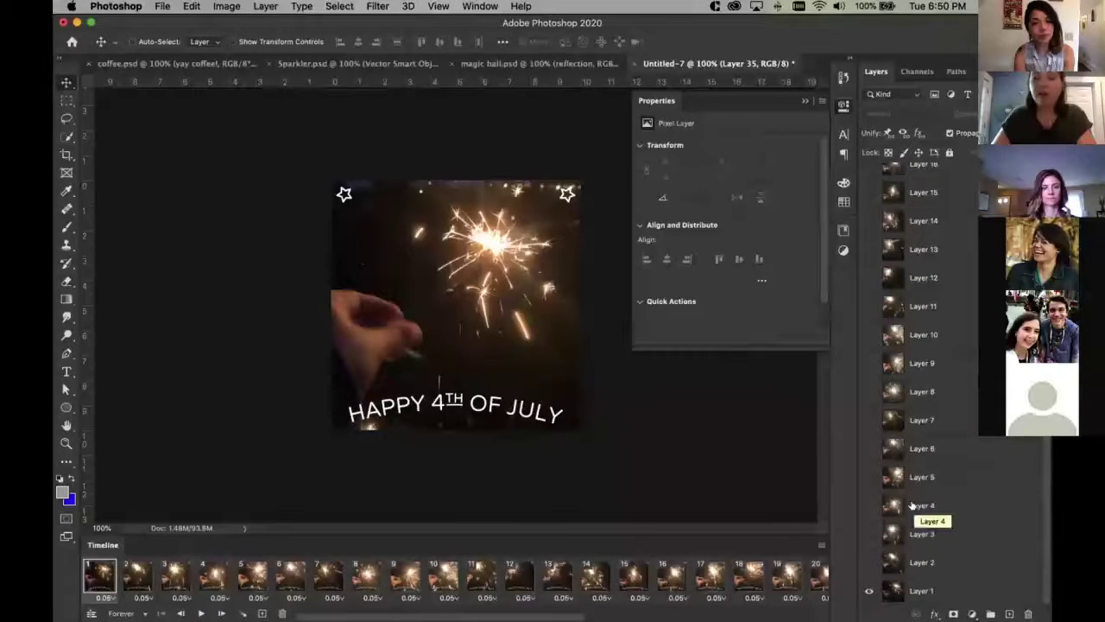
pyautogui.click(940, 591)
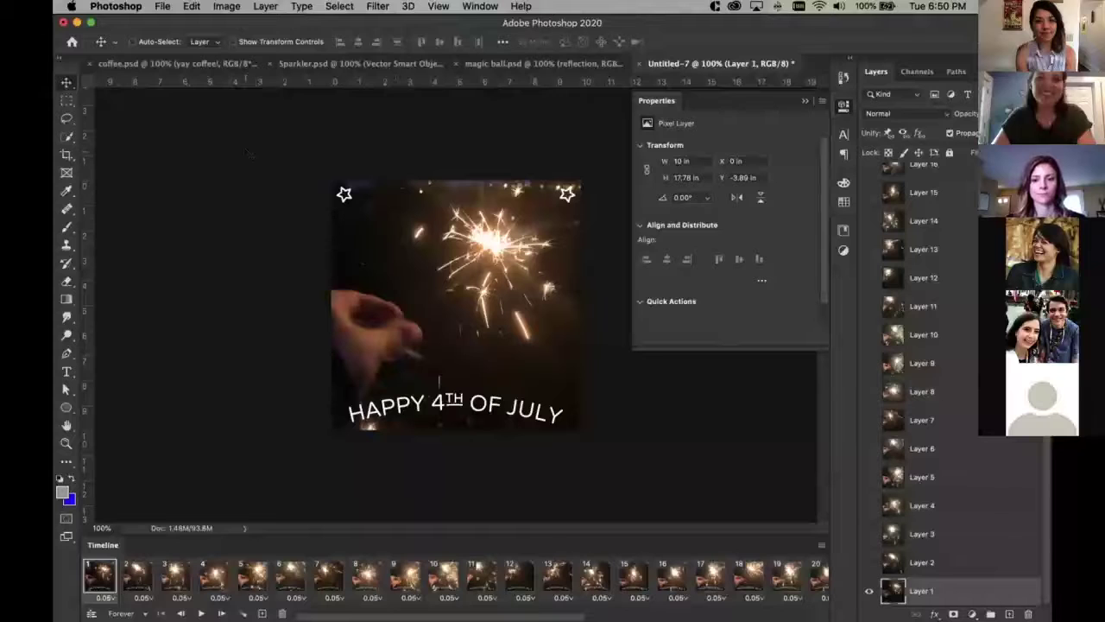
# Close the untitled sparkler document and bring up magic ball.psd with its properties collapsed
pyautogui.click(637, 63)
pyautogui.click(506, 226)
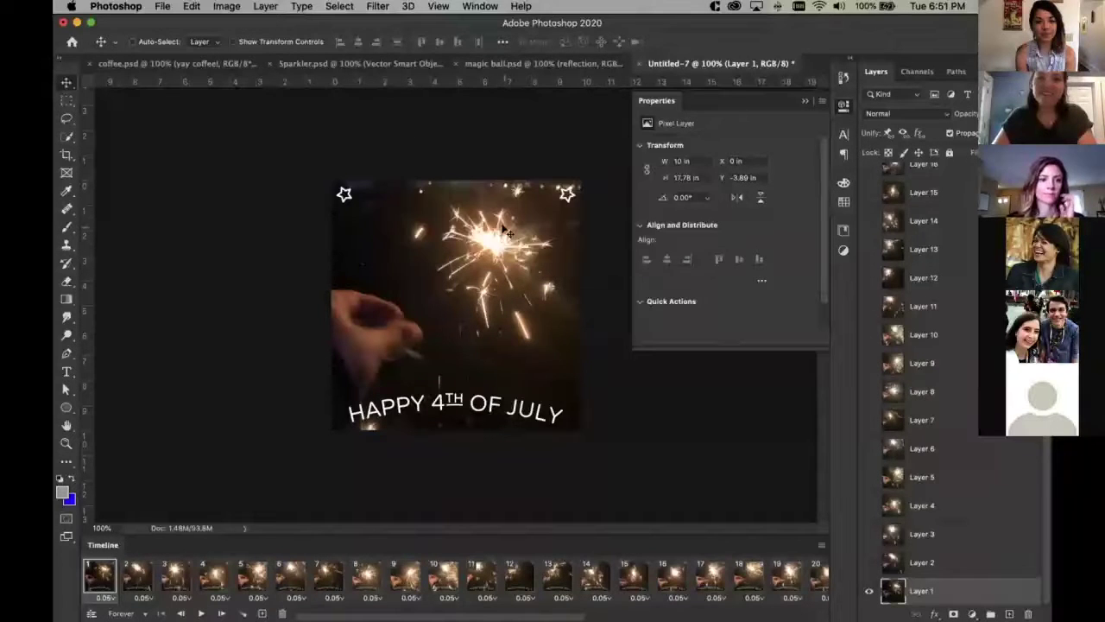
pyautogui.click(555, 63)
pyautogui.click(844, 105)
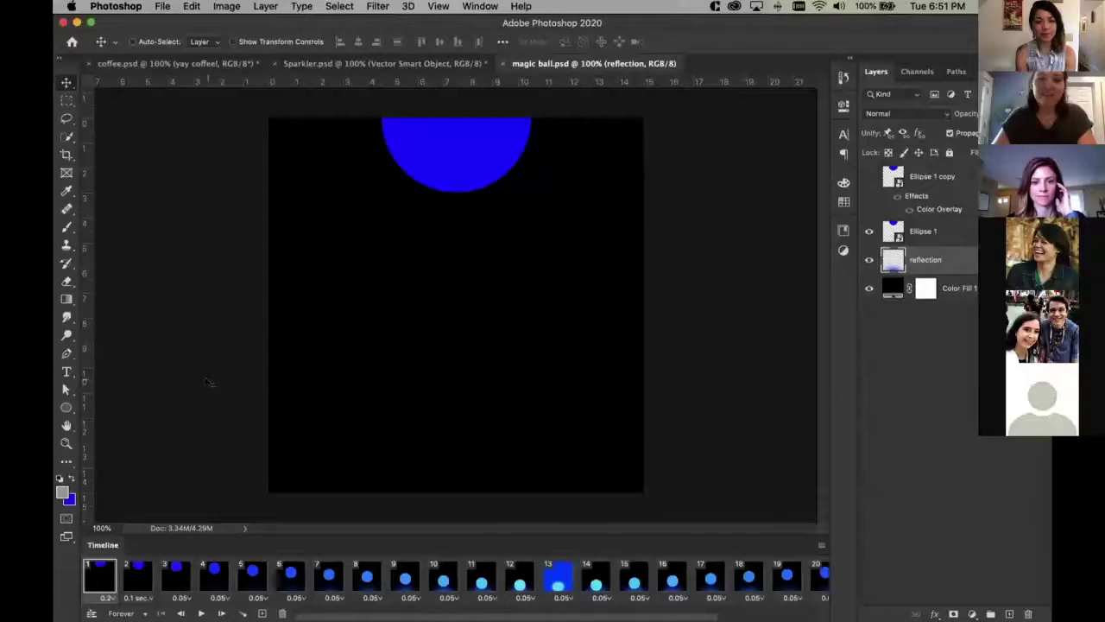
# Play the bouncing magic ball animation, stop it, and return to frame 1
pyautogui.press('space')
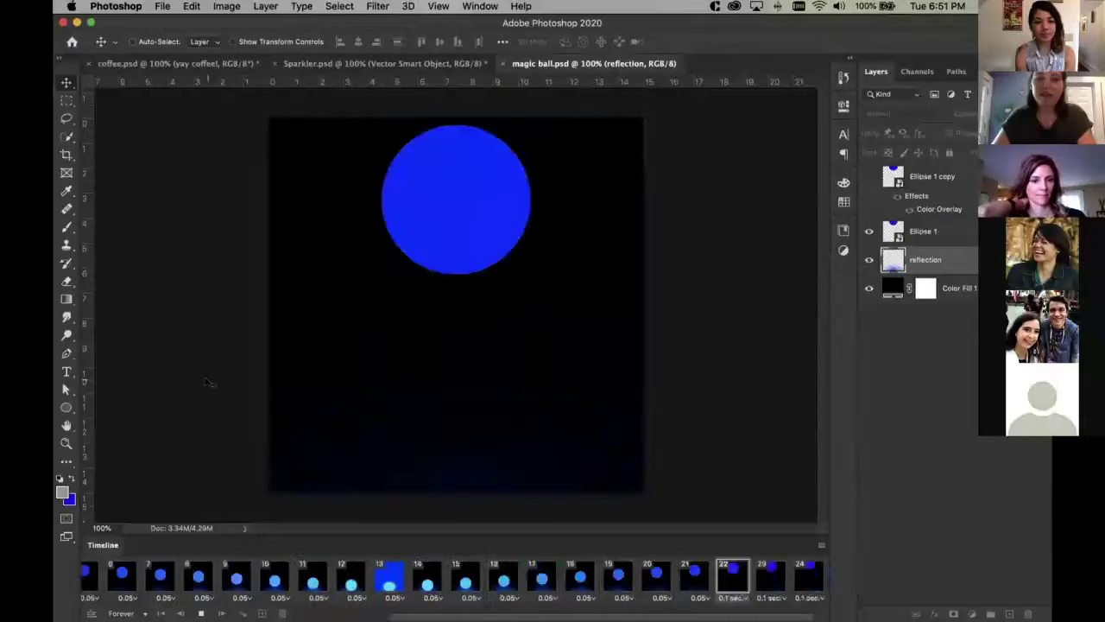
pyautogui.press('space')
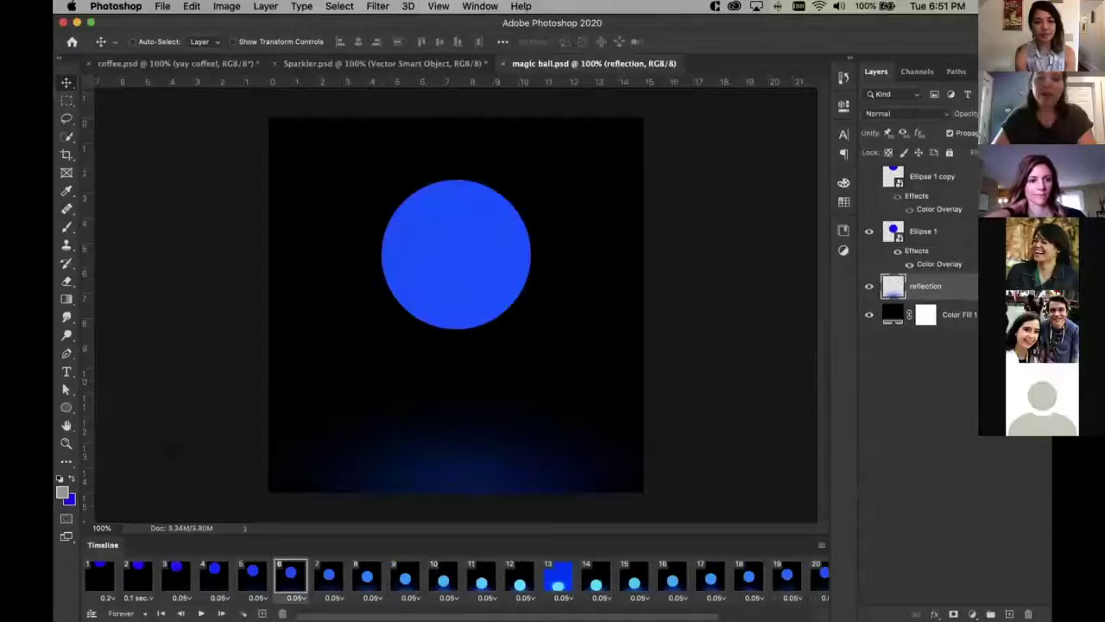
pyautogui.click(103, 574)
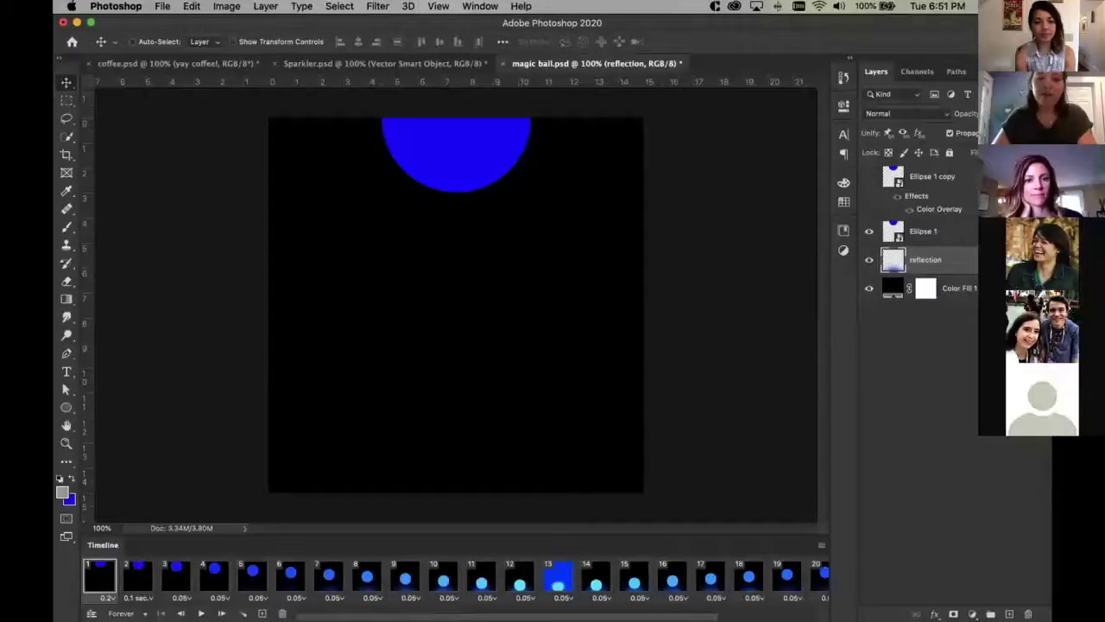
# Switch to Finder, preview Sparkler.gif, magic-ball.gif and magic ball.psd in the gif school folder, and return to Photoshop
pyautogui.moveTo(169, 605)
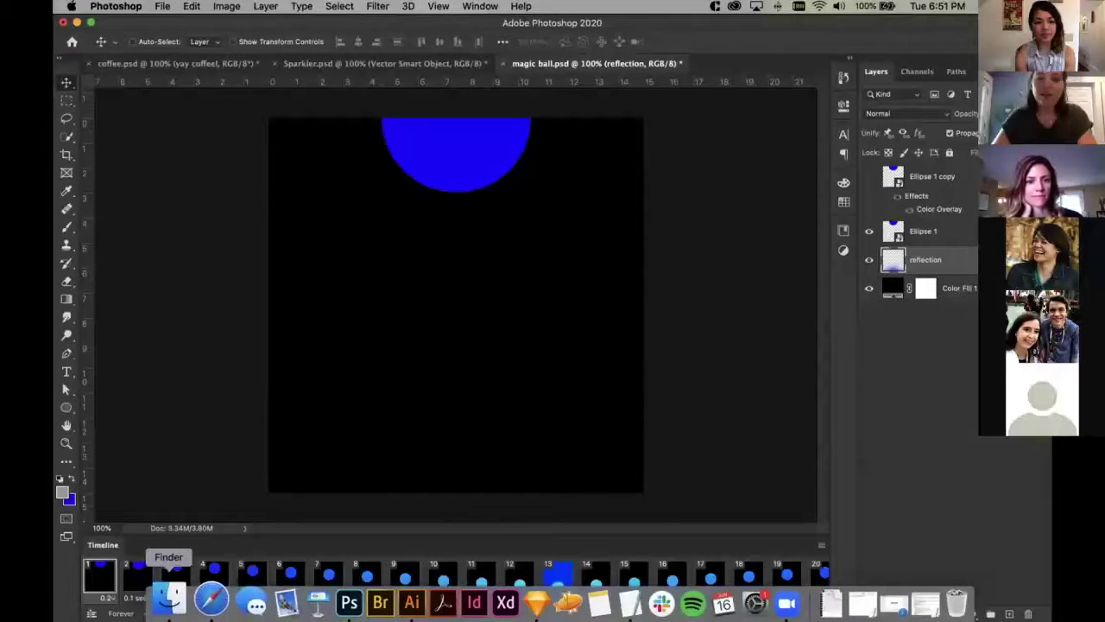
pyautogui.click(169, 601)
pyautogui.click(411, 250)
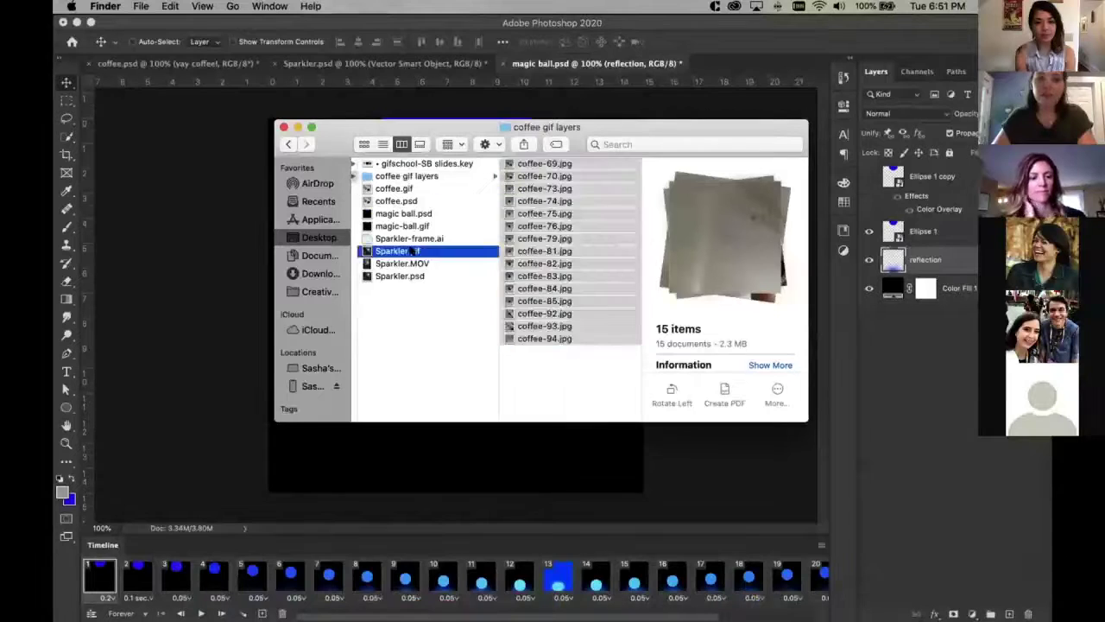
pyautogui.click(418, 225)
pyautogui.click(426, 213)
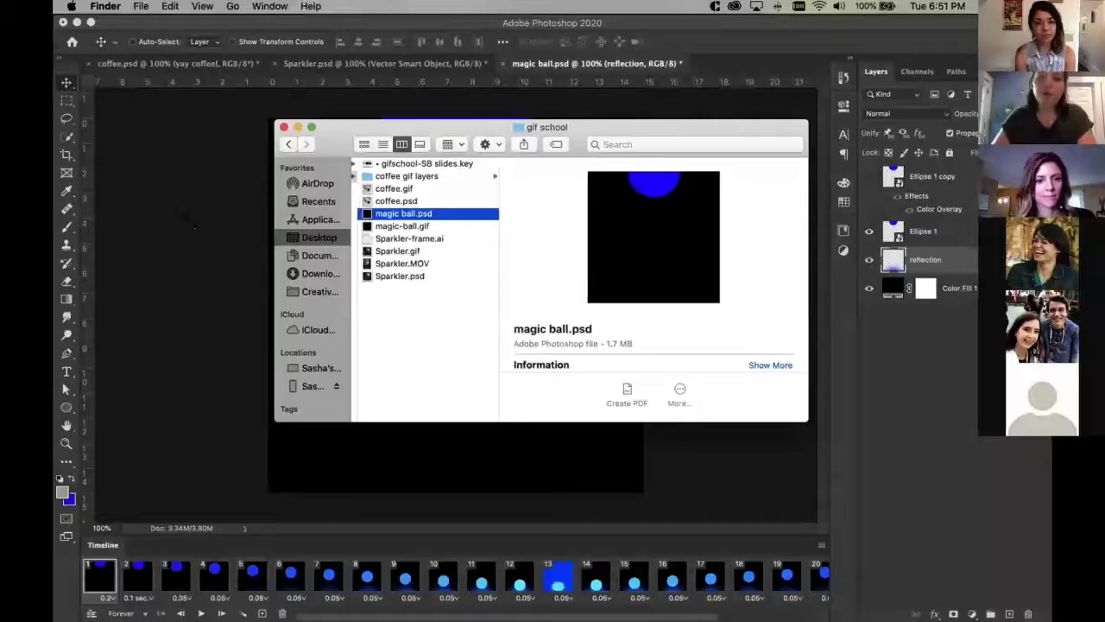
pyautogui.press('super+Tab')
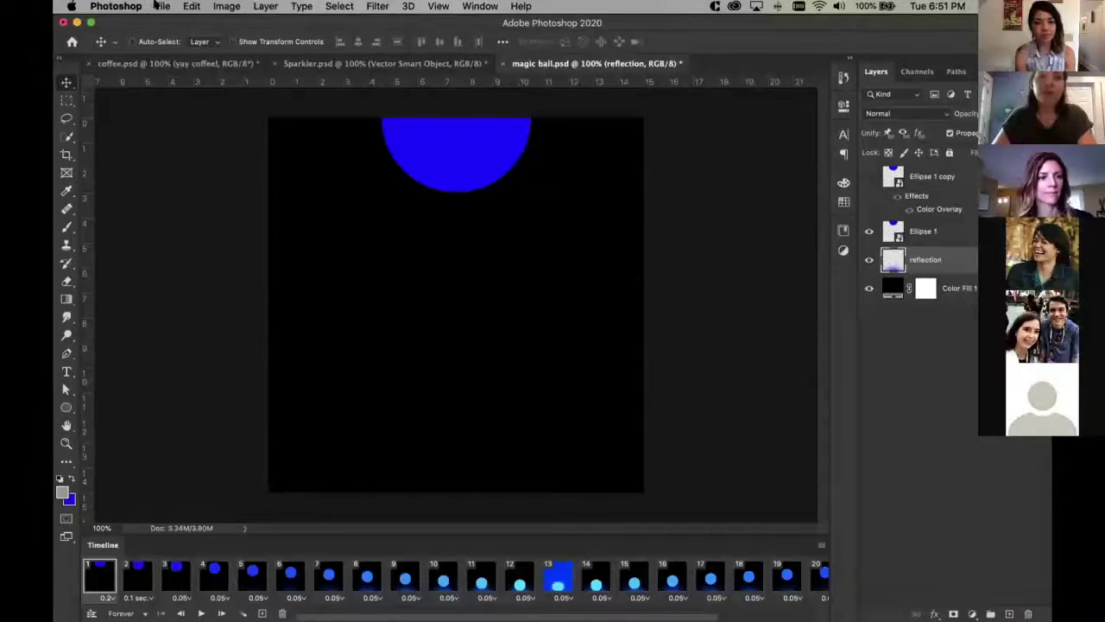
# Start a new document and set its width and height to 1080 pixels
pyautogui.click(161, 6)
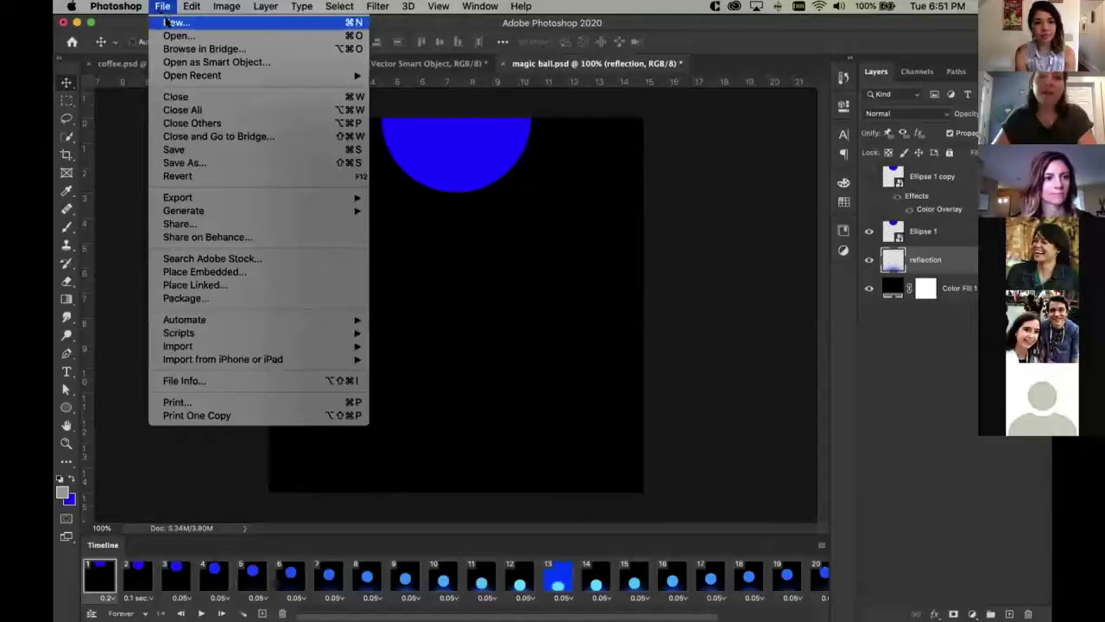
pyautogui.click(171, 23)
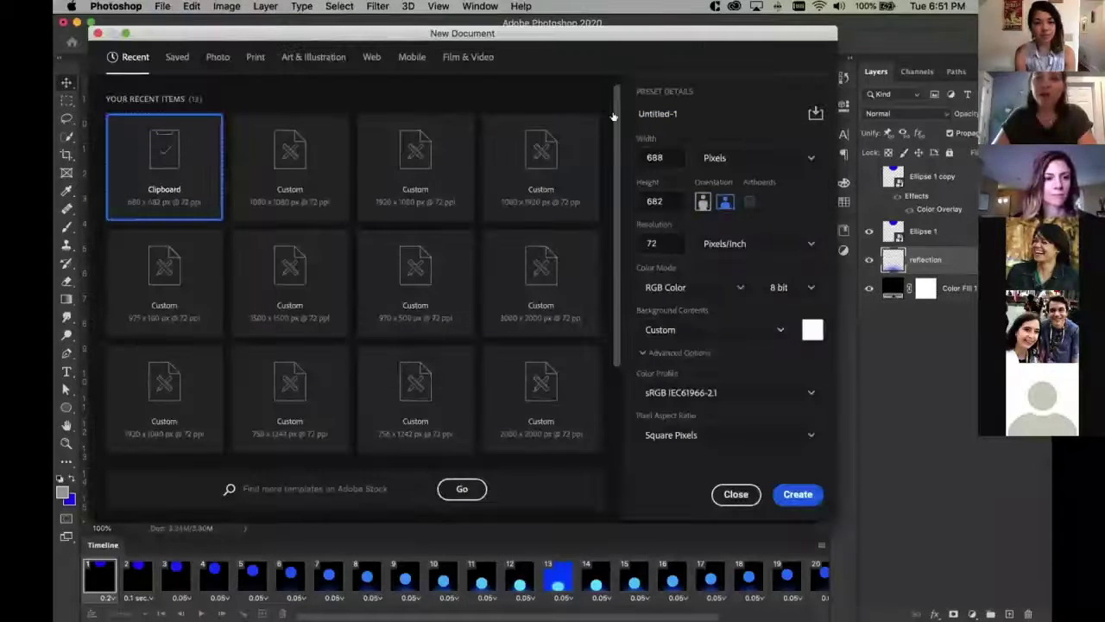
pyautogui.doubleClick(655, 157)
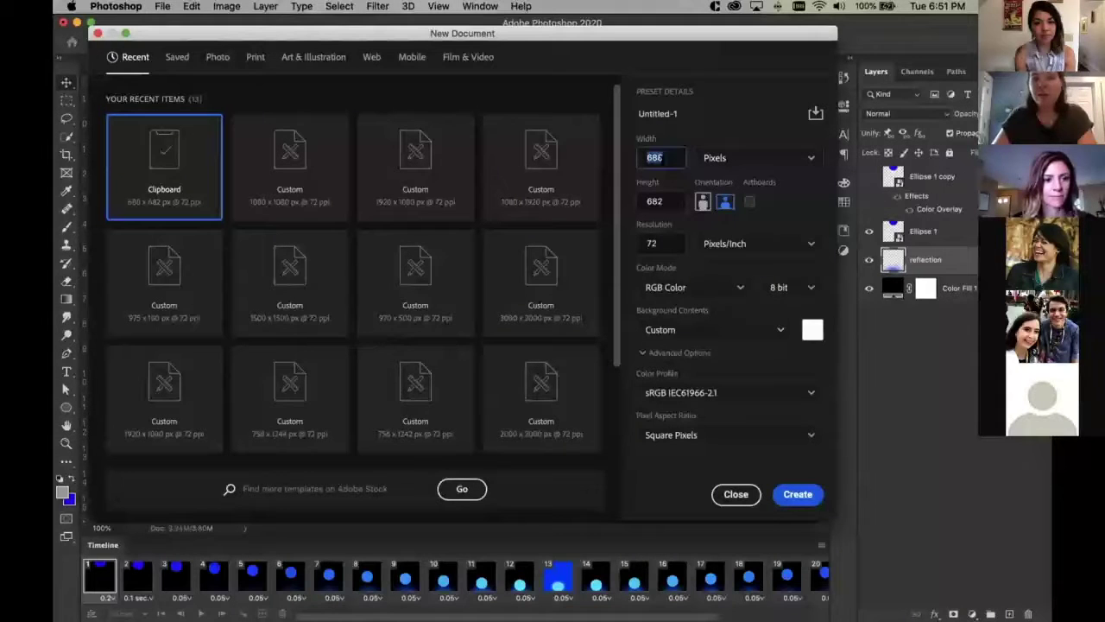
pyautogui.write('10')
pyautogui.press('Tab')
pyautogui.write('1080')
pyautogui.click(719, 99)
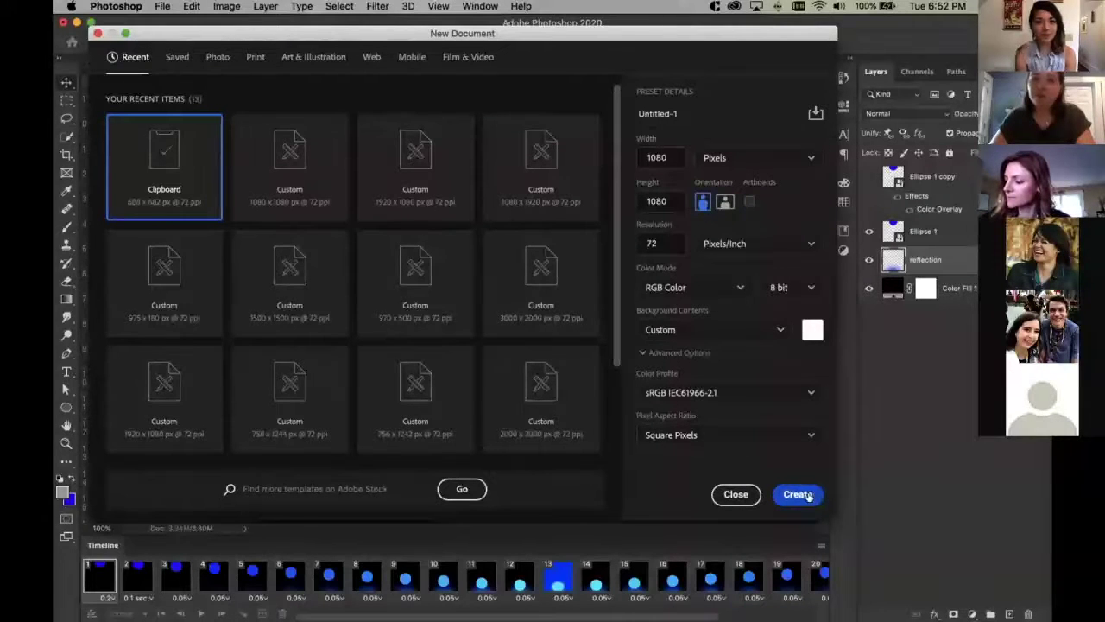
# Keep RGB Color and the sRGB IEC61966-2.1 profile, set the background contents to White, and create the document
pyautogui.click(698, 296)
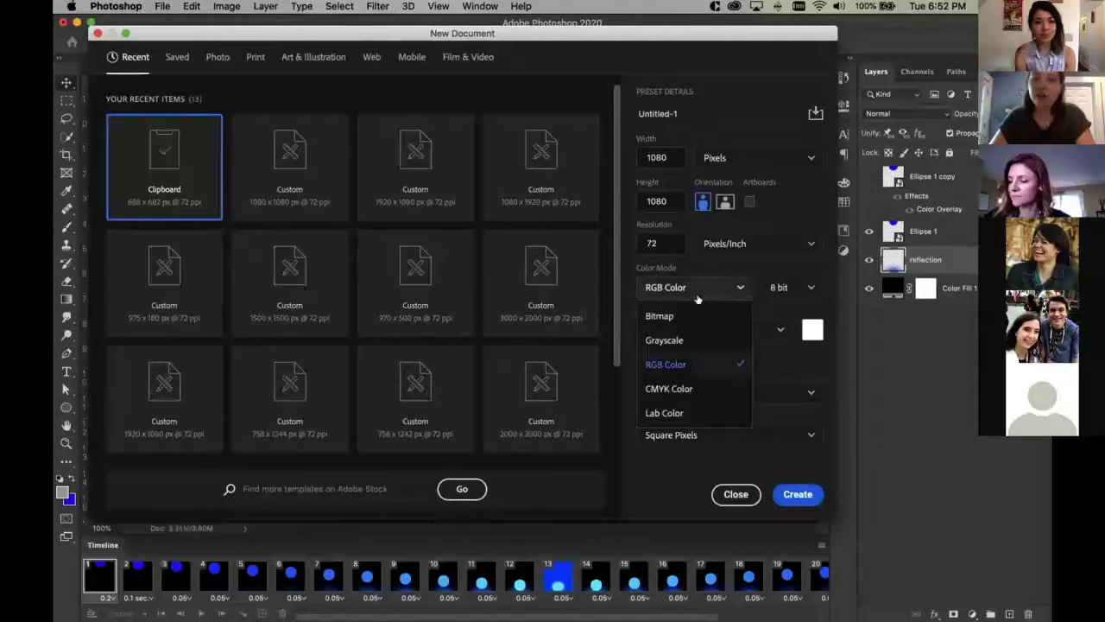
pyautogui.click(682, 366)
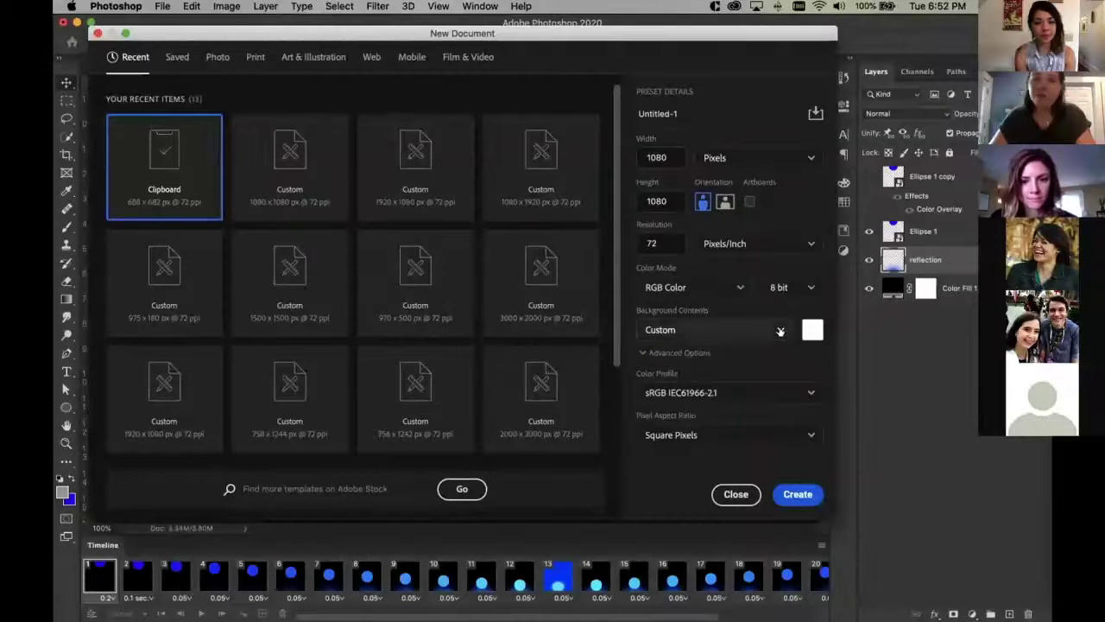
pyautogui.click(780, 329)
pyautogui.click(675, 363)
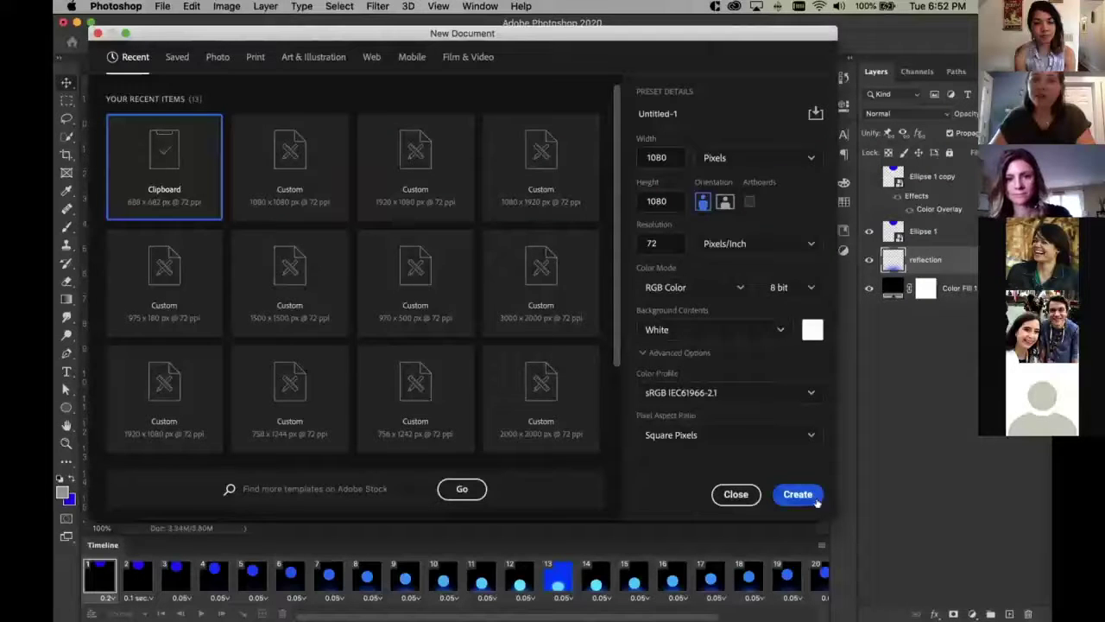
pyautogui.click(809, 389)
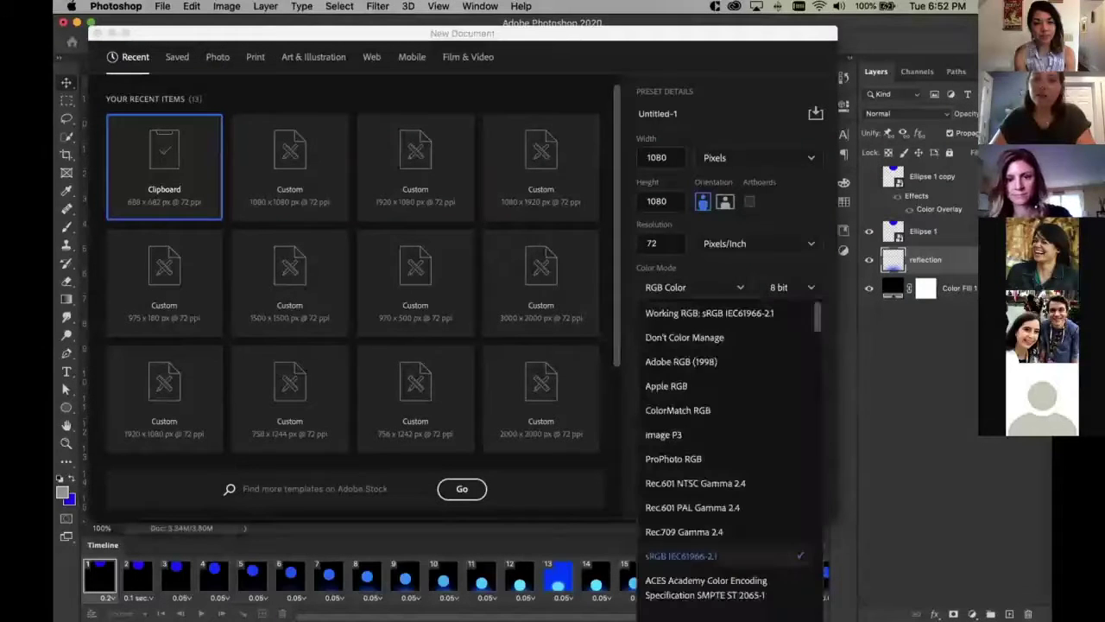
pyautogui.click(831, 404)
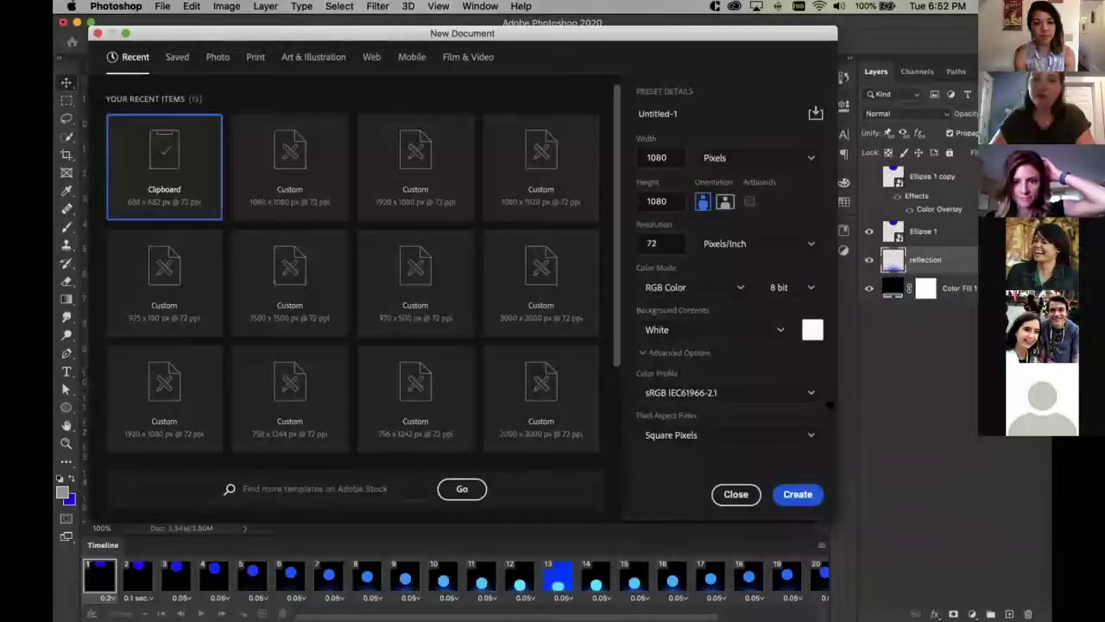
pyautogui.click(798, 494)
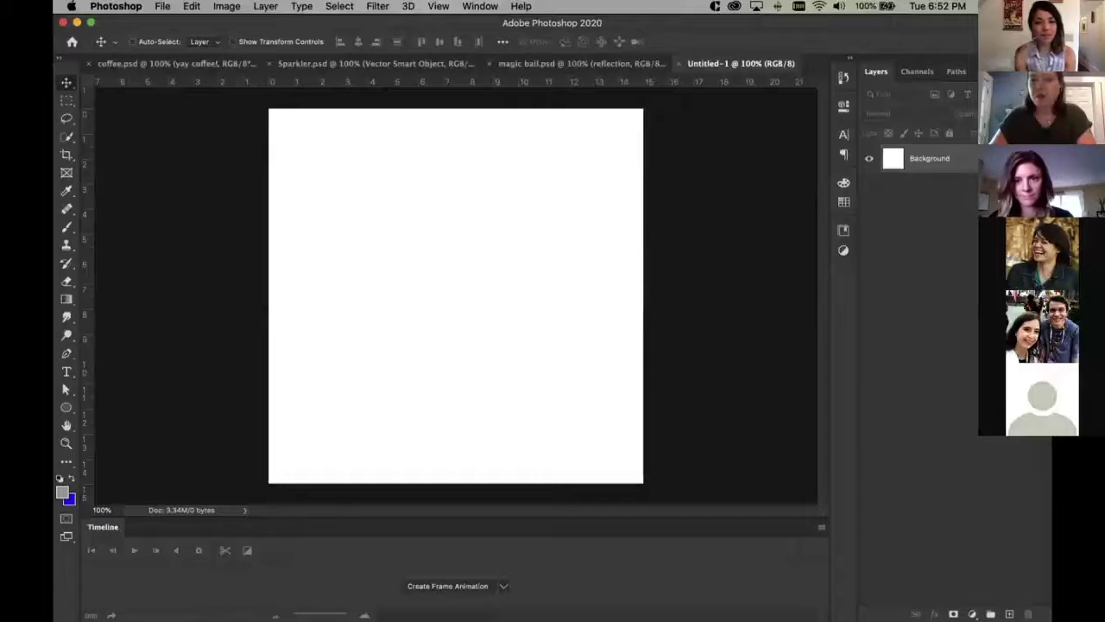
# Add a Solid Color fill layer in dark blue 170045 above the white background of the new document
pyautogui.click(565, 63)
pyautogui.click(707, 65)
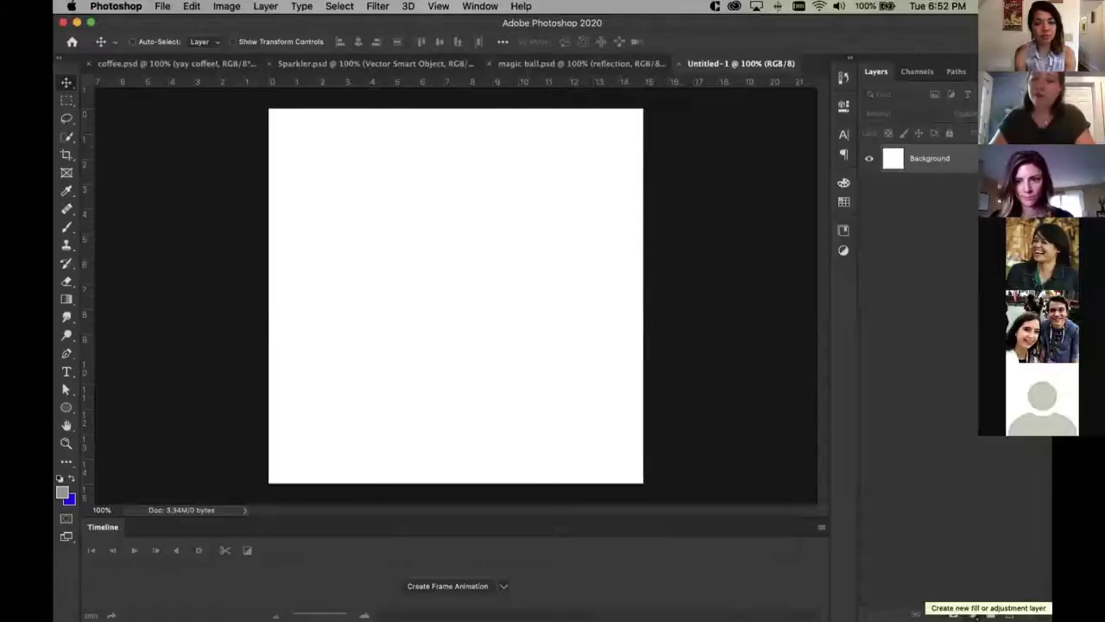
pyautogui.click(972, 614)
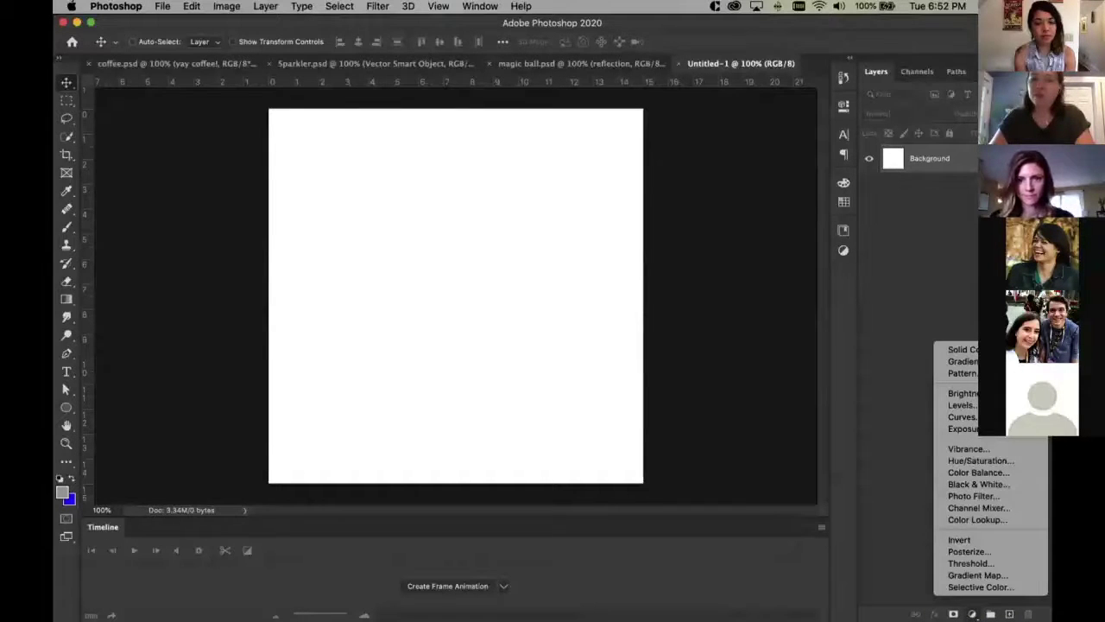
pyautogui.click(963, 349)
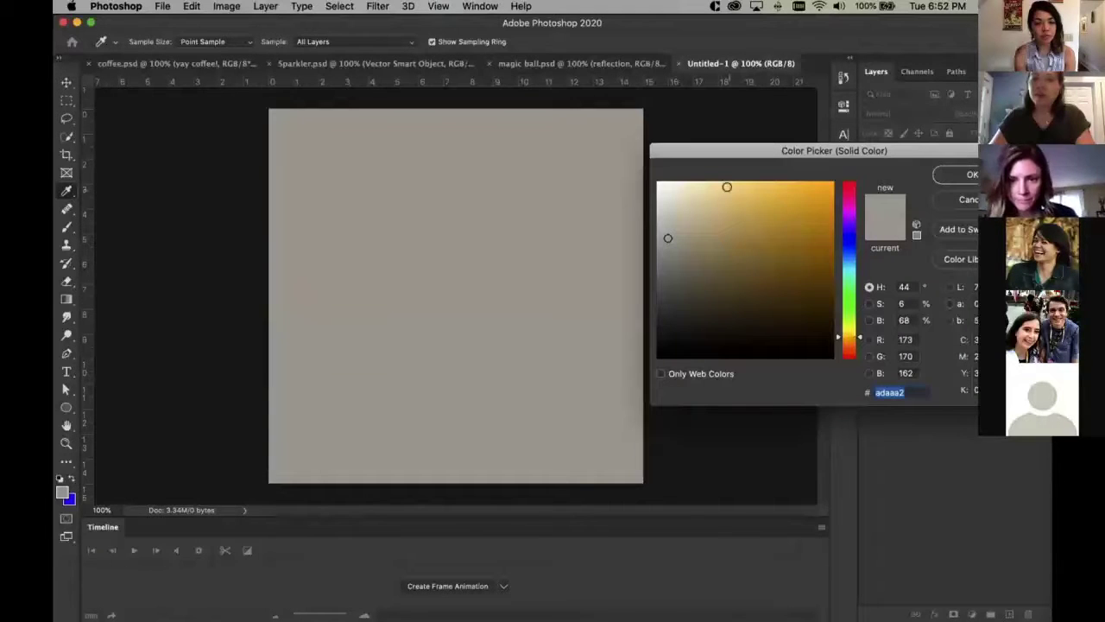
pyautogui.moveTo(718, 227)
pyautogui.mouseDown()
pyautogui.moveTo(833, 342)
pyautogui.moveTo(848, 233)
pyautogui.mouseUp()
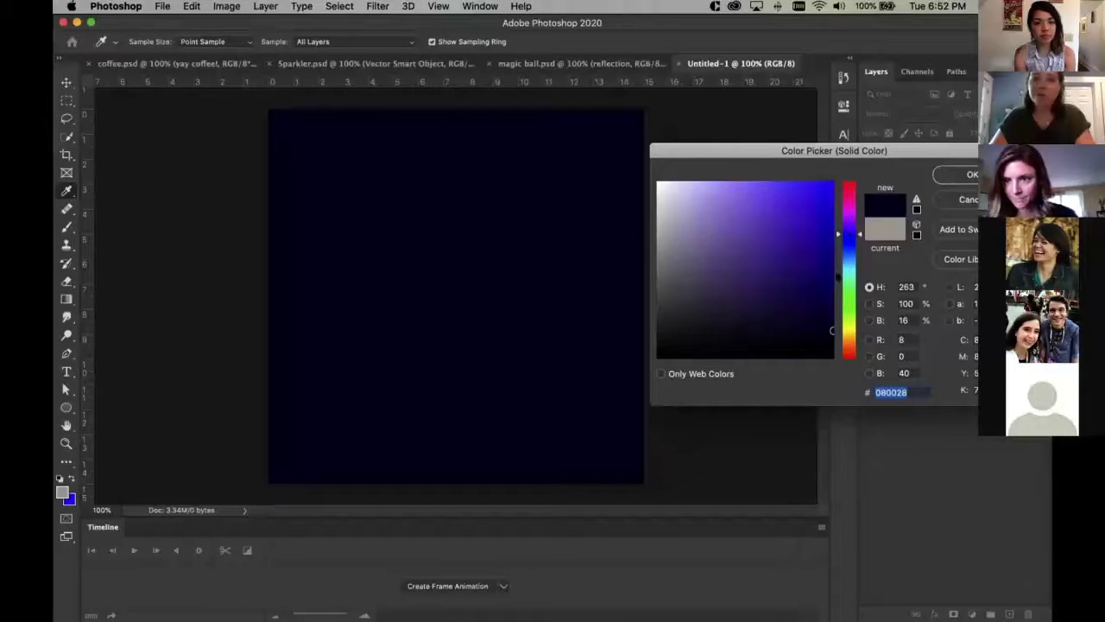
pyautogui.moveTo(833, 322)
pyautogui.mouseDown()
pyautogui.moveTo(850, 288)
pyautogui.moveTo(833, 311)
pyautogui.mouseUp()
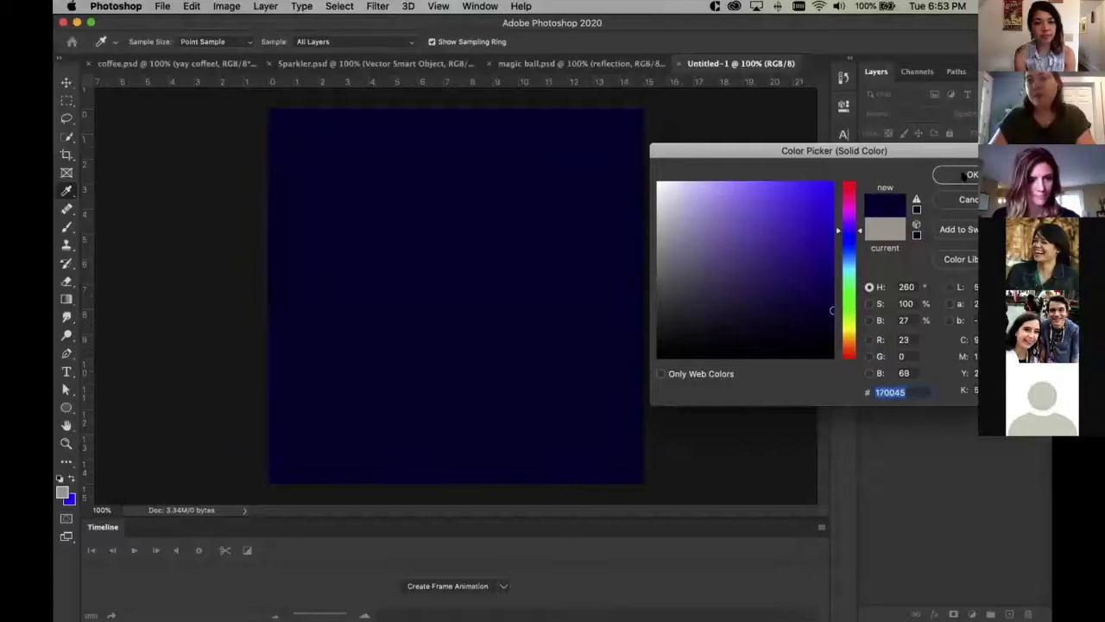
pyautogui.click(963, 175)
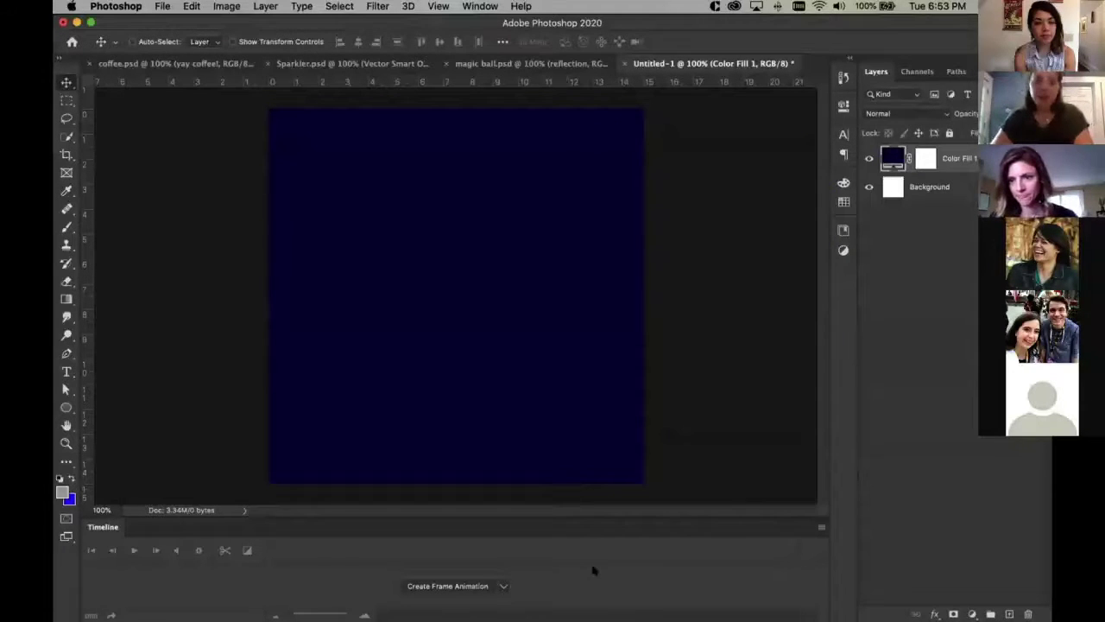
# Delete the white Background layer so only the dark blue fill layer is left
pyautogui.click(929, 190)
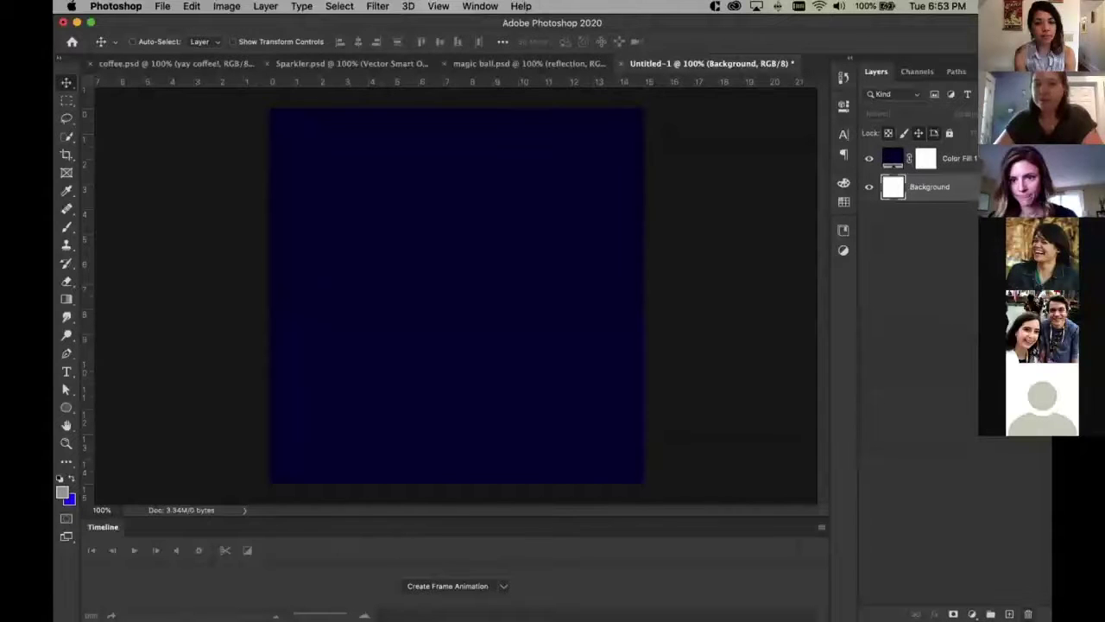
pyautogui.click(1028, 614)
pyautogui.click(656, 227)
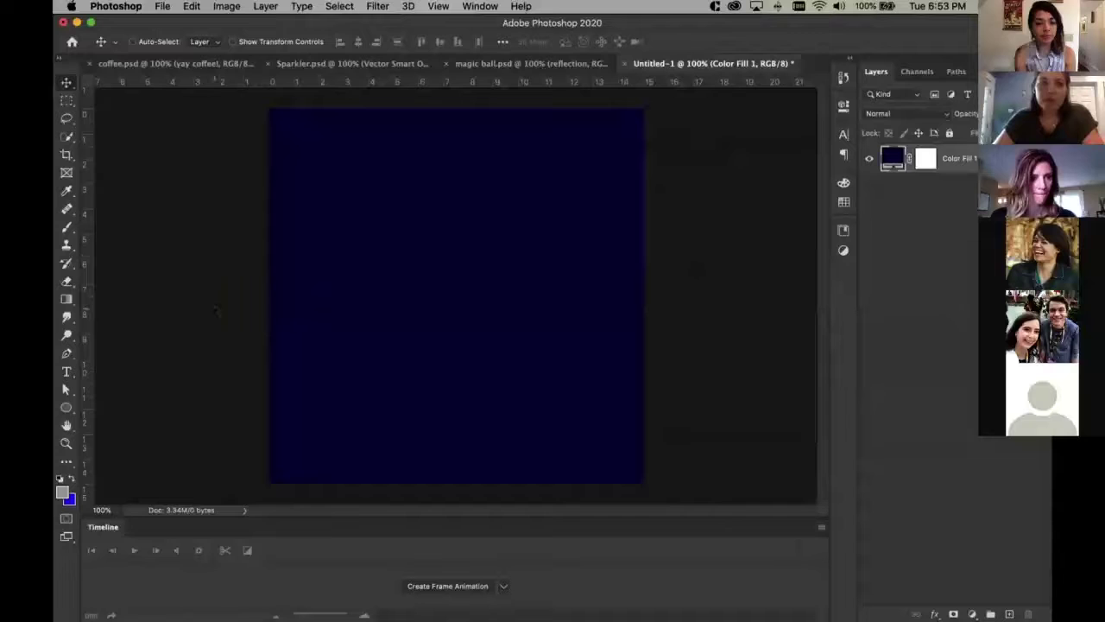
# Draw a circle of about 399 by 399 px in the upper part of the canvas with the Ellipse tool
pyautogui.click(65, 407)
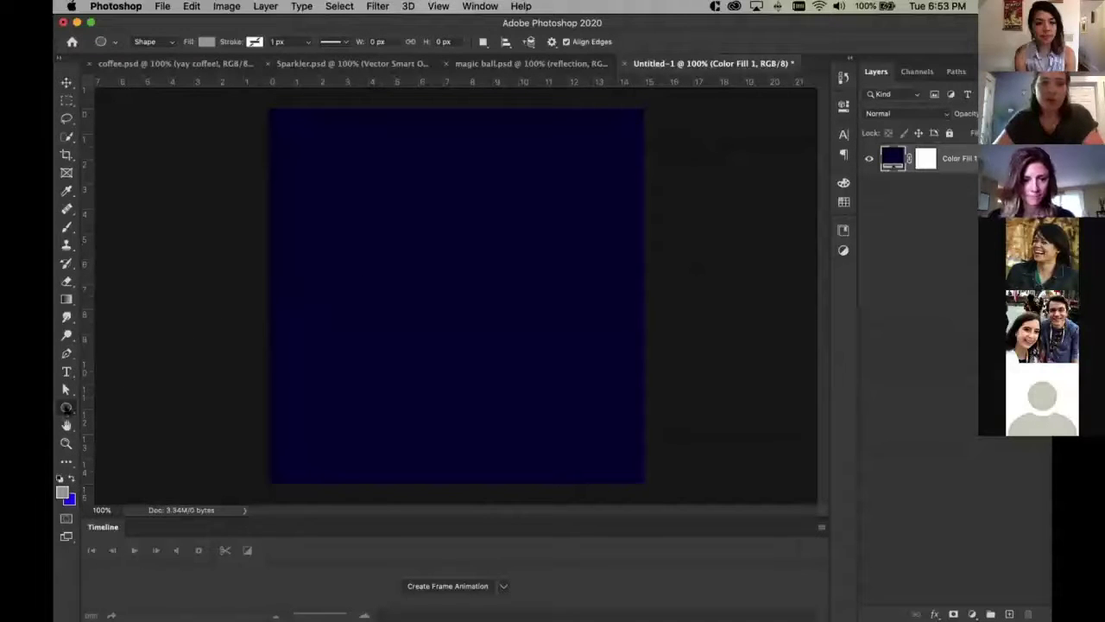
pyautogui.click(66, 407)
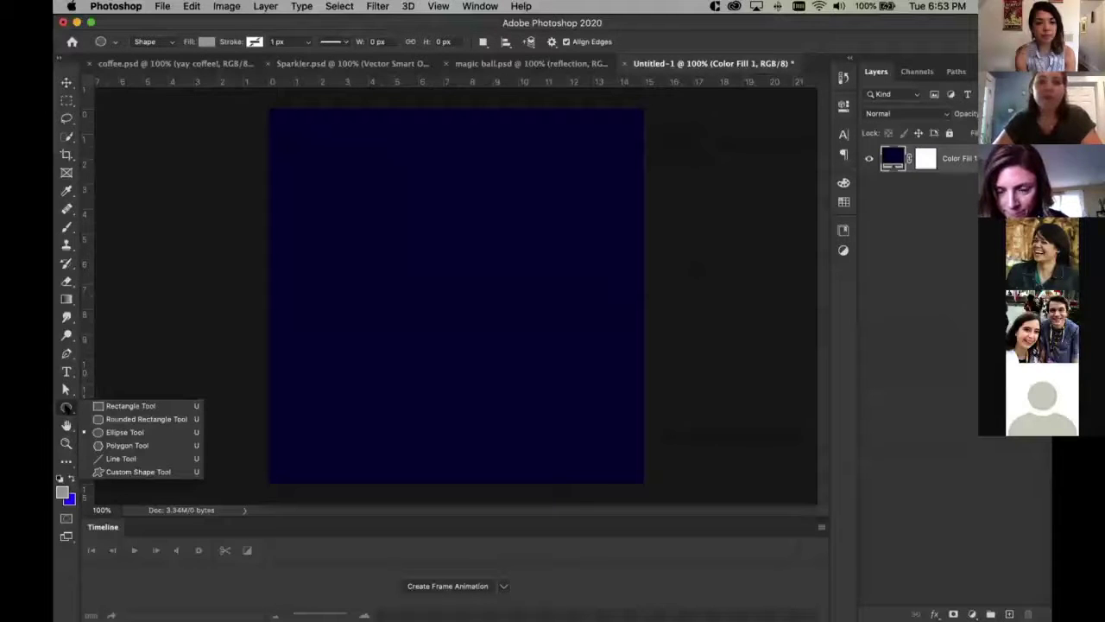
pyautogui.click(136, 434)
pyautogui.moveTo(416, 130)
pyautogui.mouseDown()
pyautogui.moveTo(540, 223)
pyautogui.moveTo(561, 227)
pyautogui.moveTo(582, 263)
pyautogui.mouseUp()
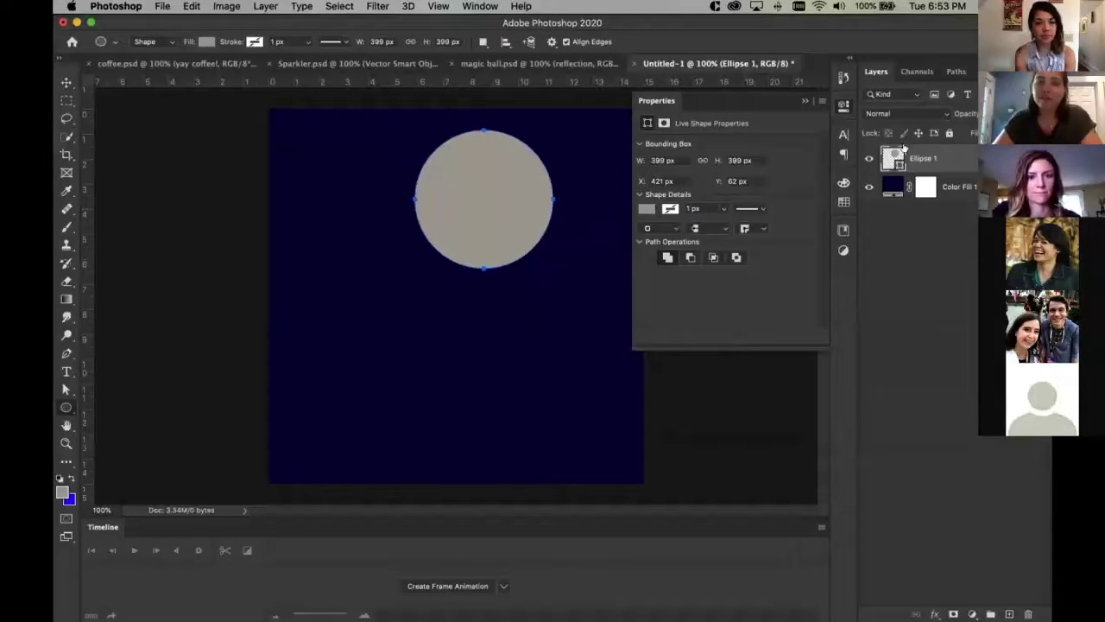
# Recolor the circle to a bright magenta with a hue of about 301°
pyautogui.doubleClick(895, 161)
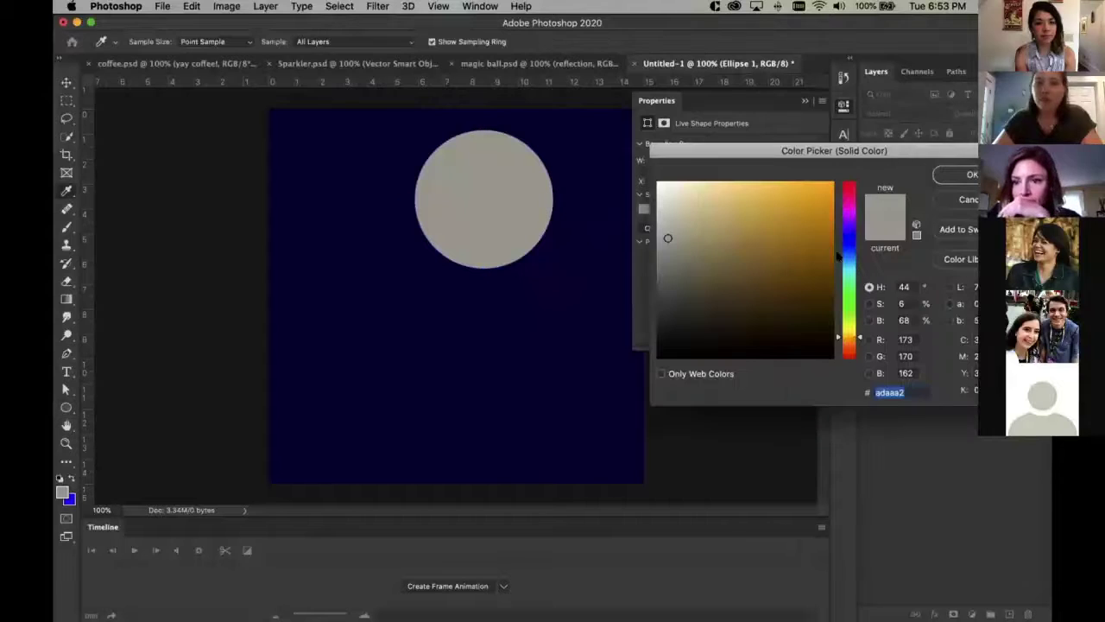
pyautogui.click(849, 209)
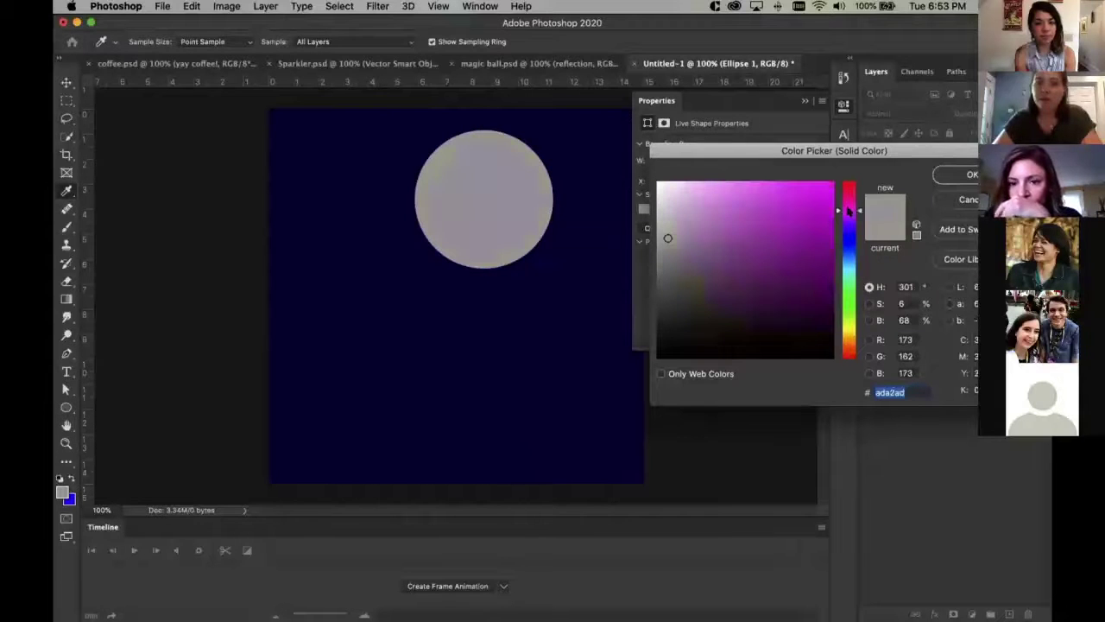
pyautogui.click(833, 183)
pyautogui.click(971, 175)
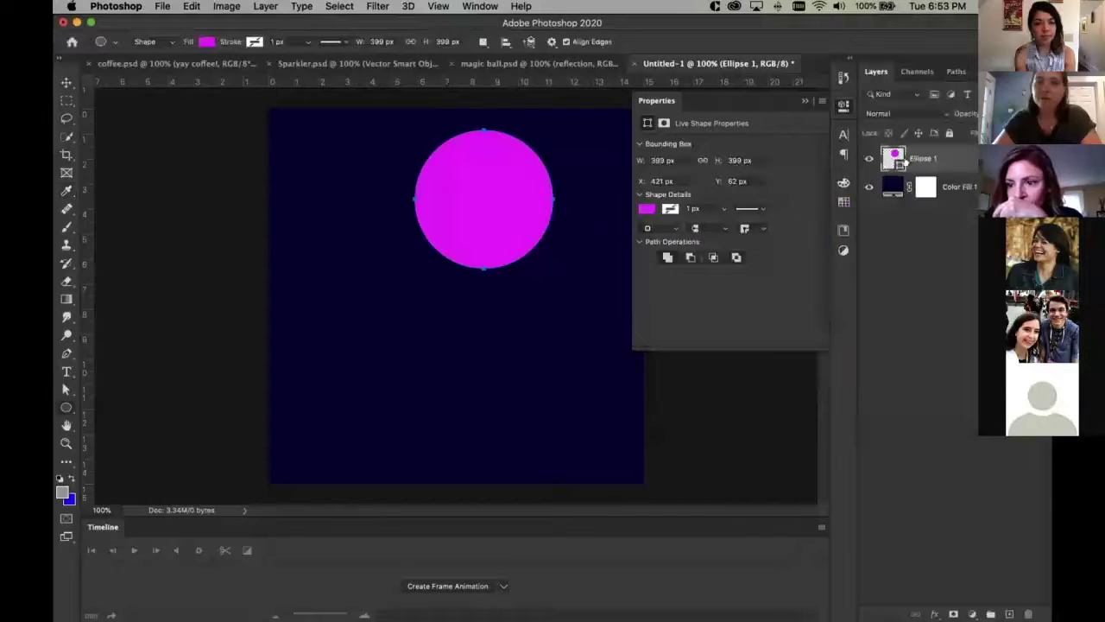
# Center the circle horizontally on the canvas and move it up to about Y -199 px, so its upper half is cut off
pyautogui.press('v')
pyautogui.moveTo(506, 207); pyautogui.dragTo(477, 195)
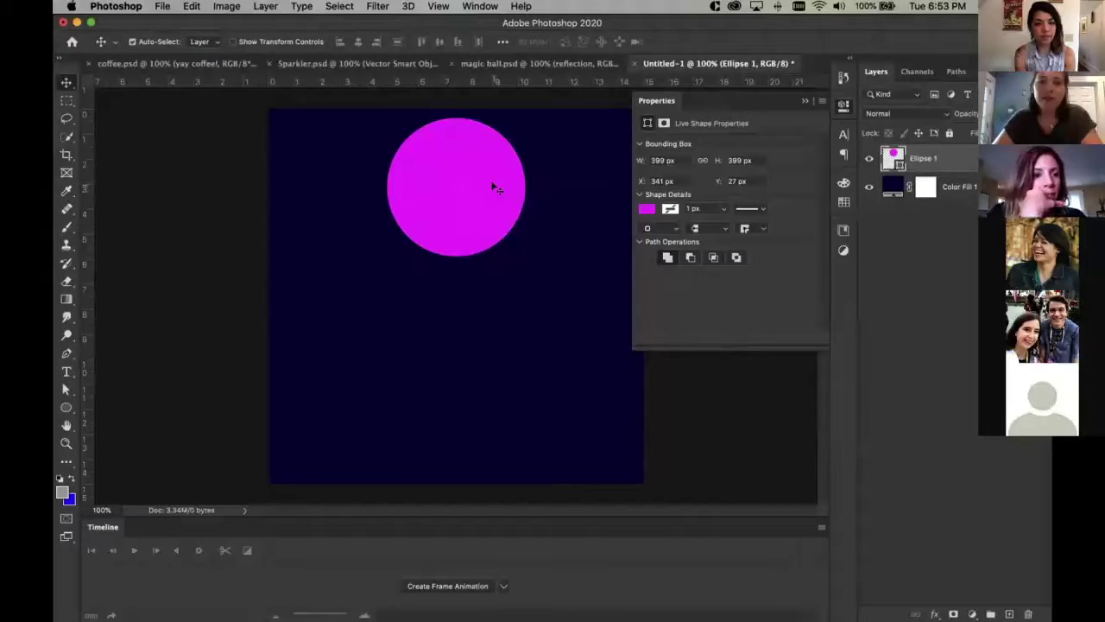
pyautogui.press('super+a')
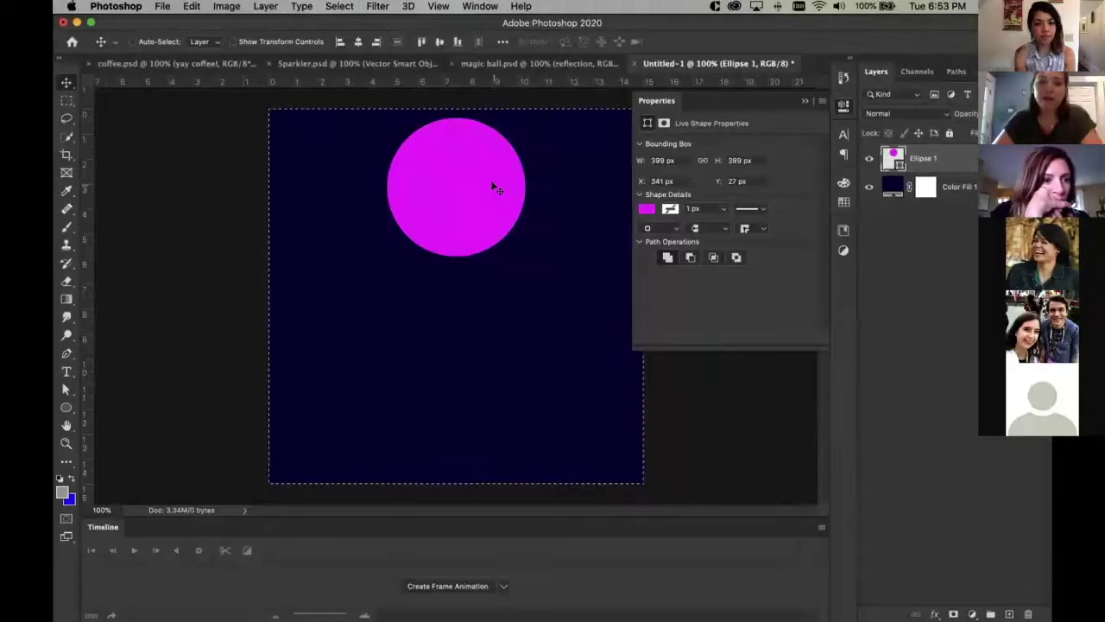
pyautogui.click(358, 41)
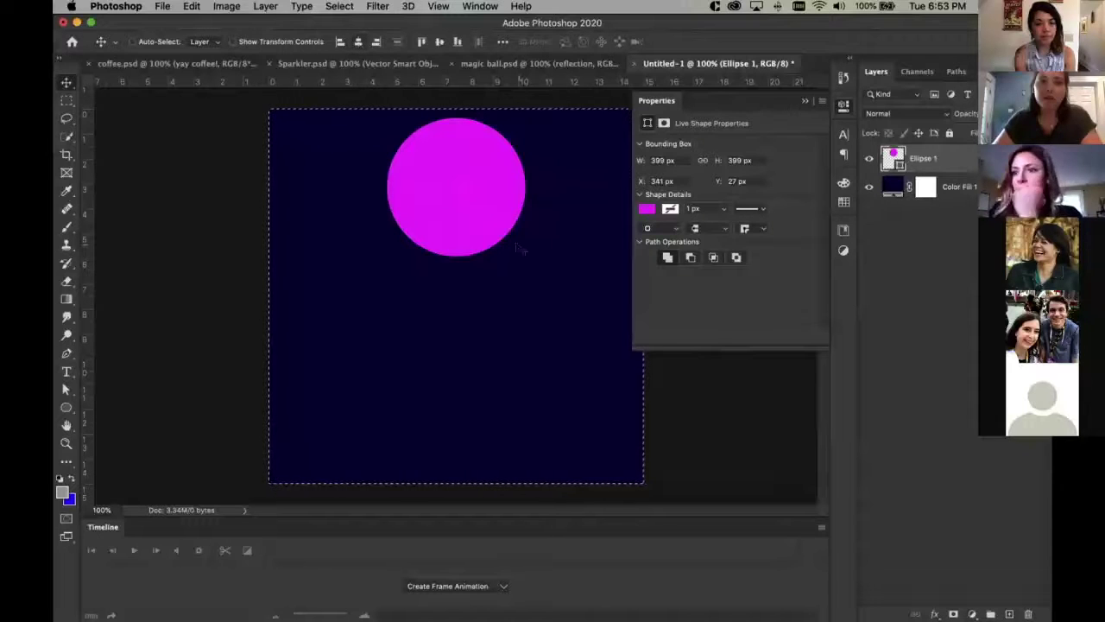
pyautogui.press('super+d')
pyautogui.moveTo(476, 214); pyautogui.dragTo(461, 141)
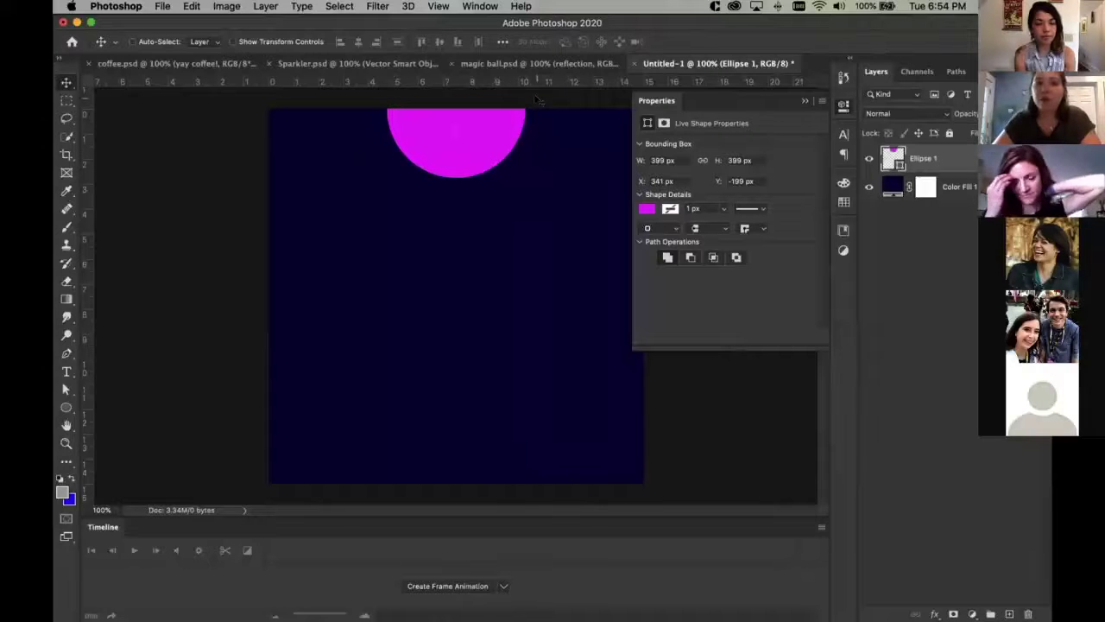
# Play the finished animation in magic ball.psd for reference, stop it, and return to the untitled document
pyautogui.click(576, 65)
pyautogui.press('space')
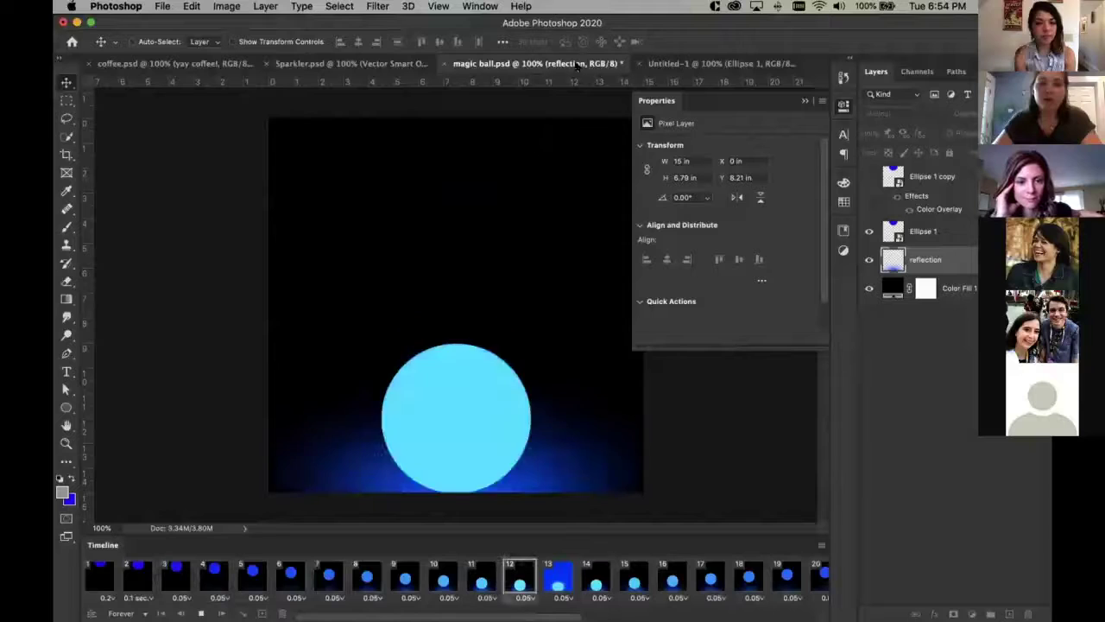
pyautogui.press('space')
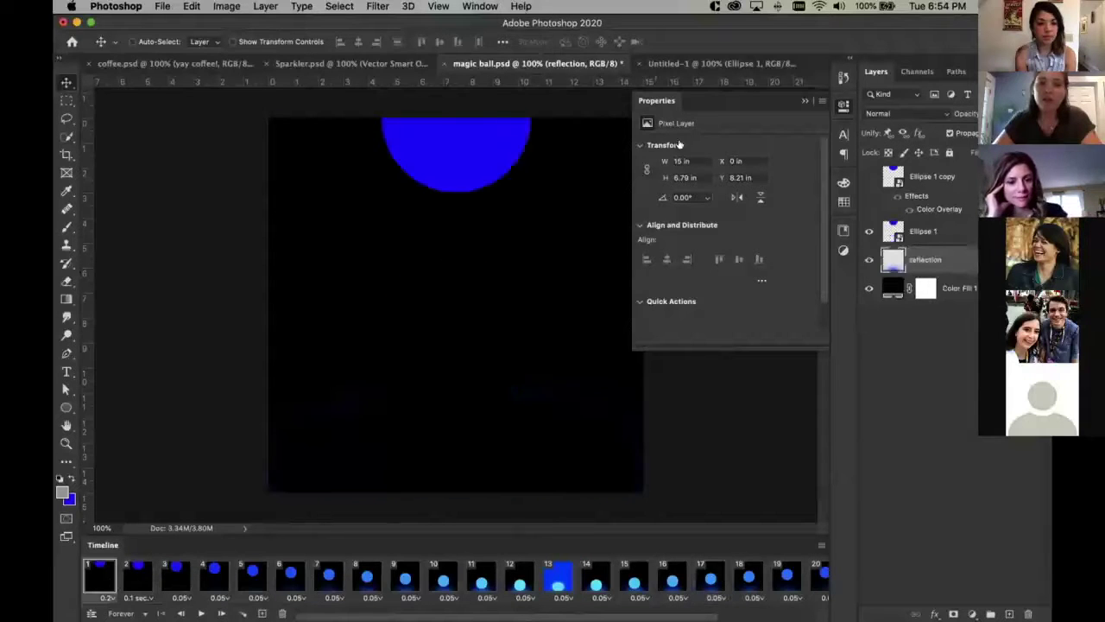
pyautogui.click(712, 63)
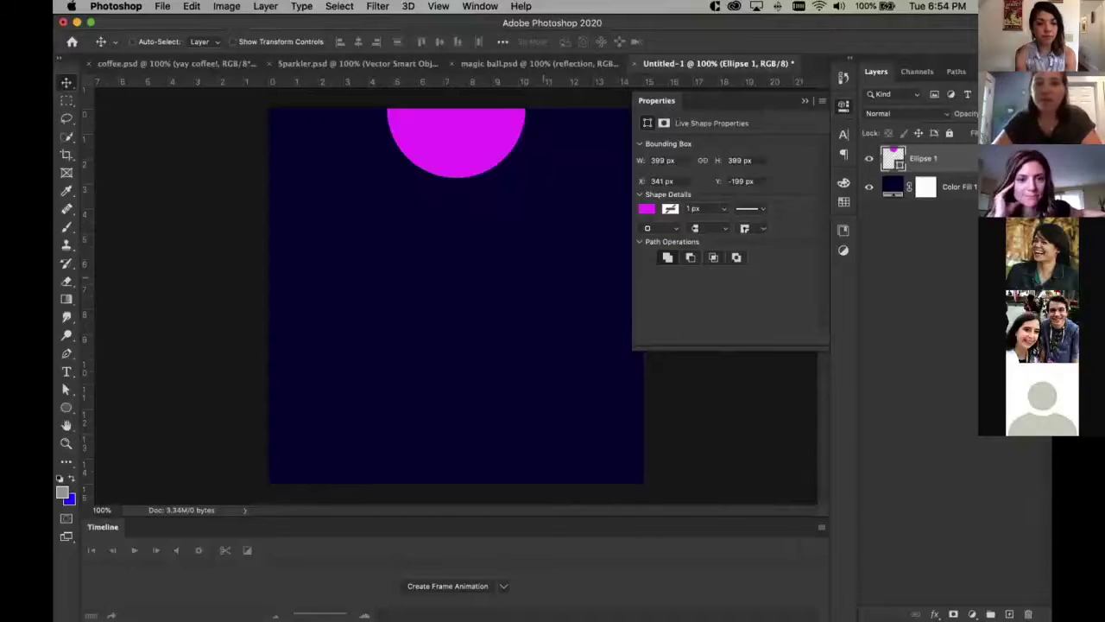
# Make sure the Timeline is shown and create a frame animation for the document
pyautogui.moveTo(561, 617)
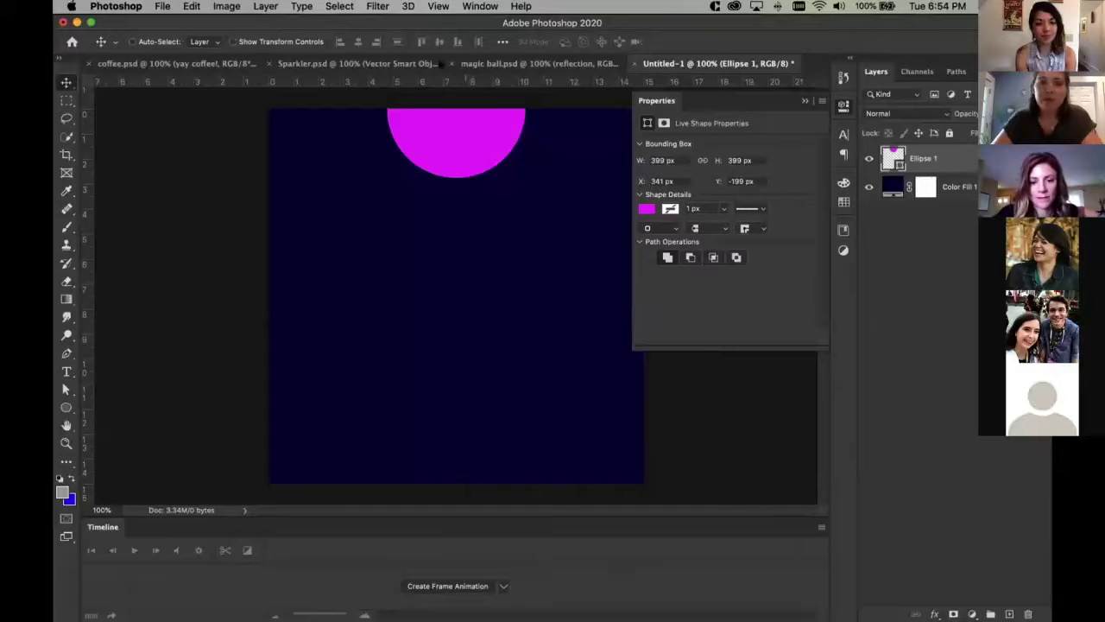
pyautogui.click(438, 6)
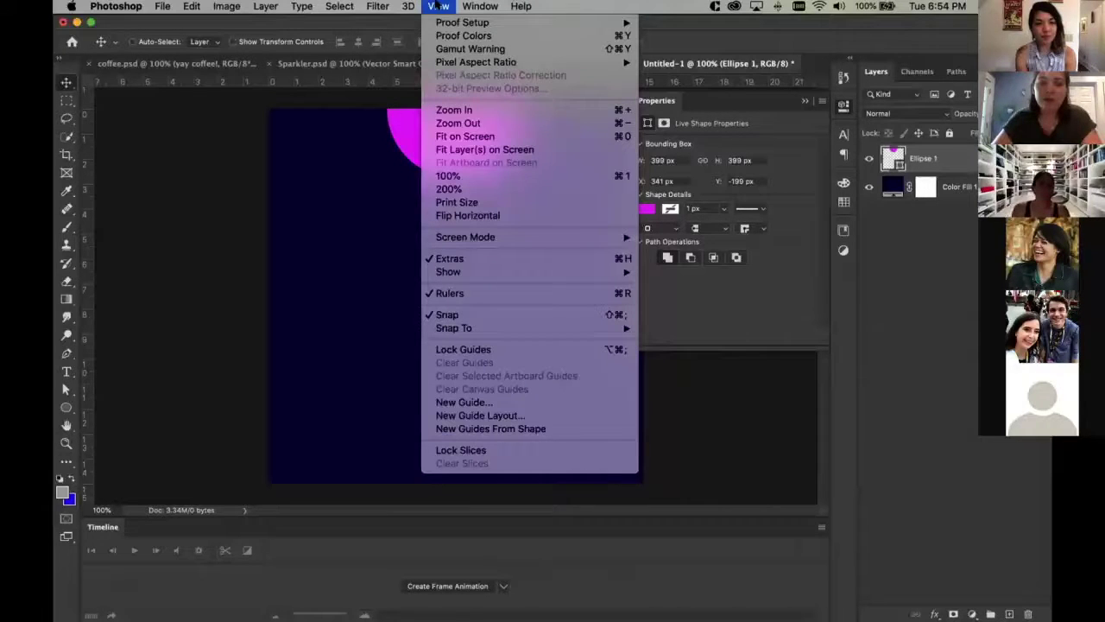
pyautogui.click(445, 6)
pyautogui.click(479, 6)
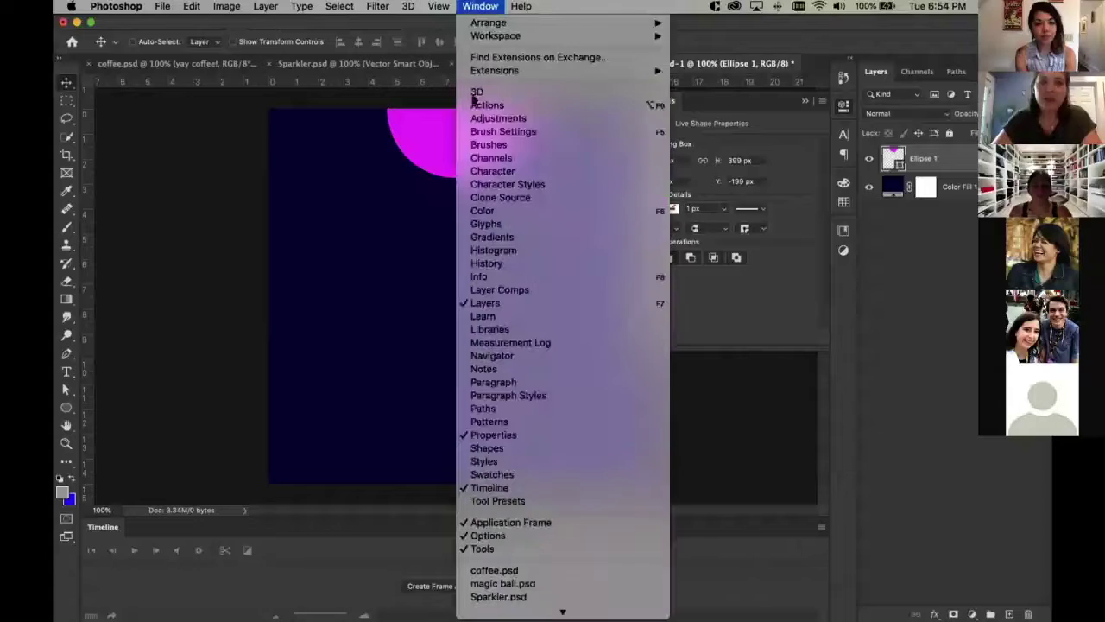
pyautogui.click(486, 490)
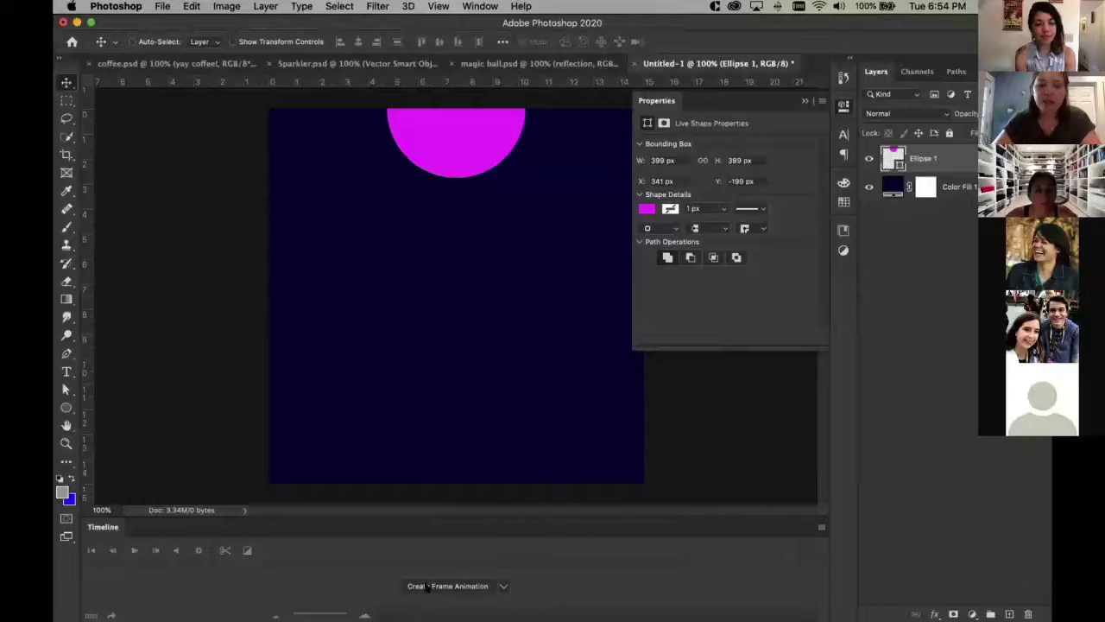
pyautogui.click(504, 587)
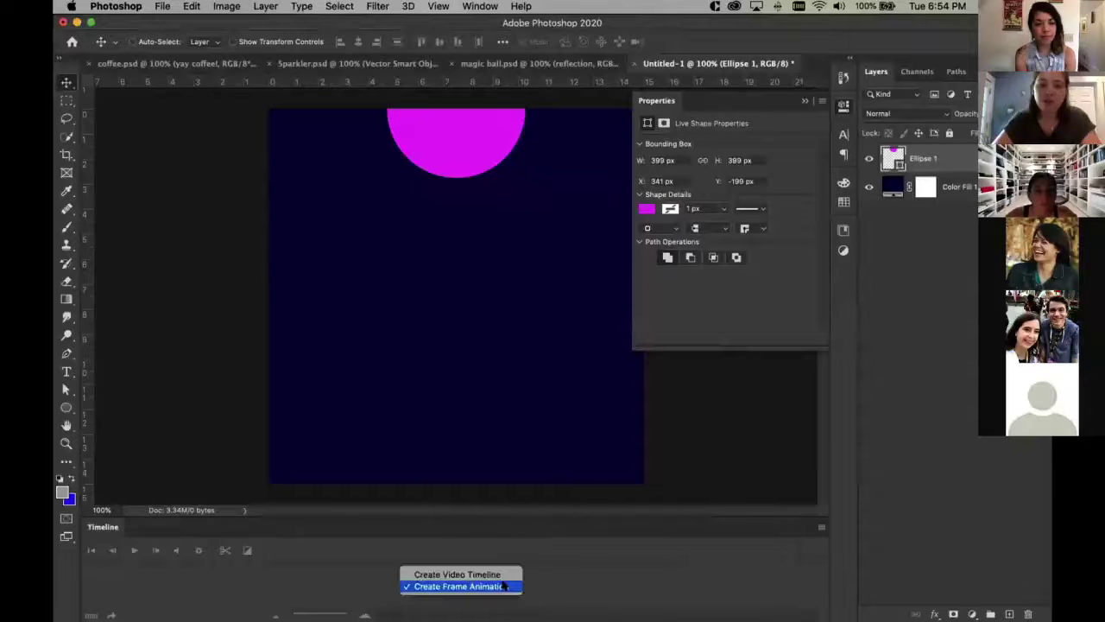
pyautogui.click(506, 587)
pyautogui.click(470, 587)
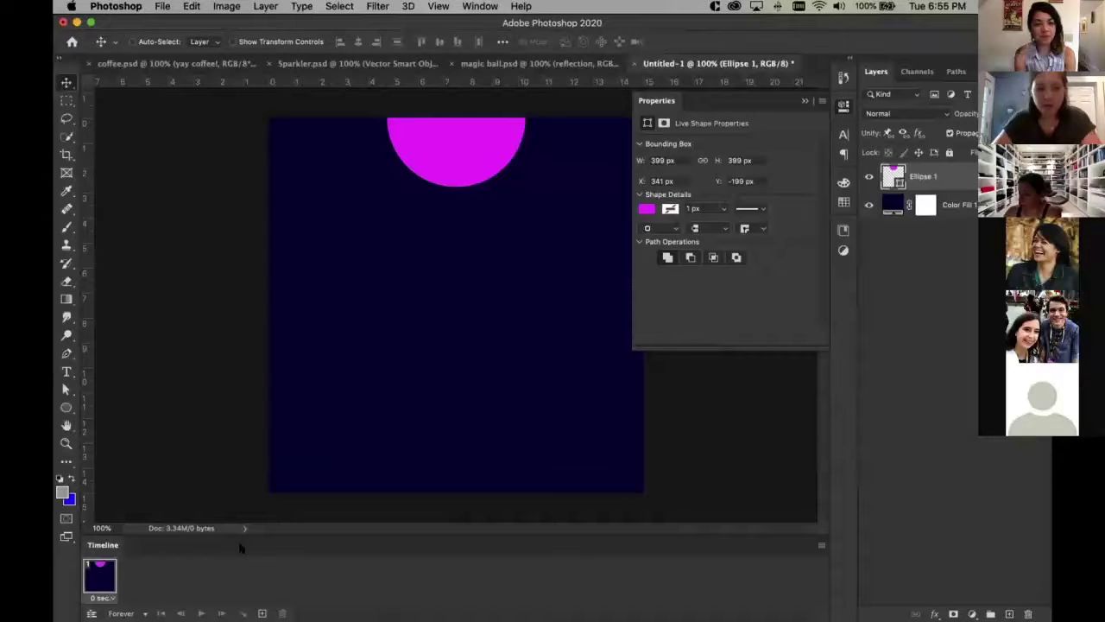
# Try animating the ball by hand, adding frames up to frame 7 and moving the ball down and sideways between them
pyautogui.click(263, 613)
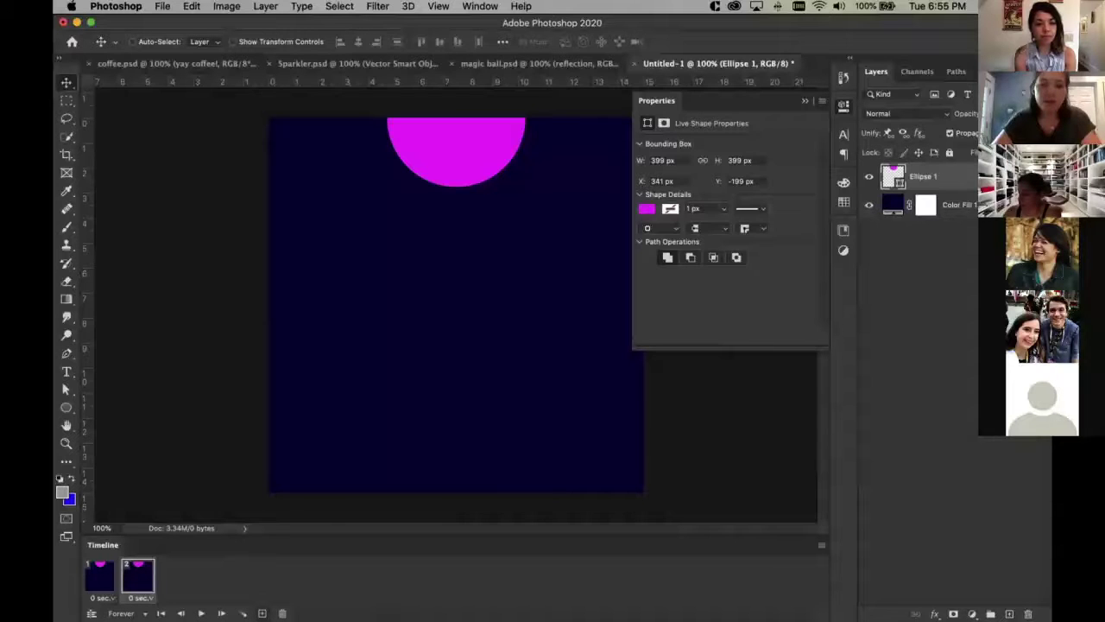
pyautogui.moveTo(492, 123); pyautogui.dragTo(489, 332)
pyautogui.click(262, 613)
pyautogui.click(263, 613)
pyautogui.click(263, 613)
pyautogui.moveTo(446, 293); pyautogui.dragTo(374, 346)
pyautogui.click(263, 614)
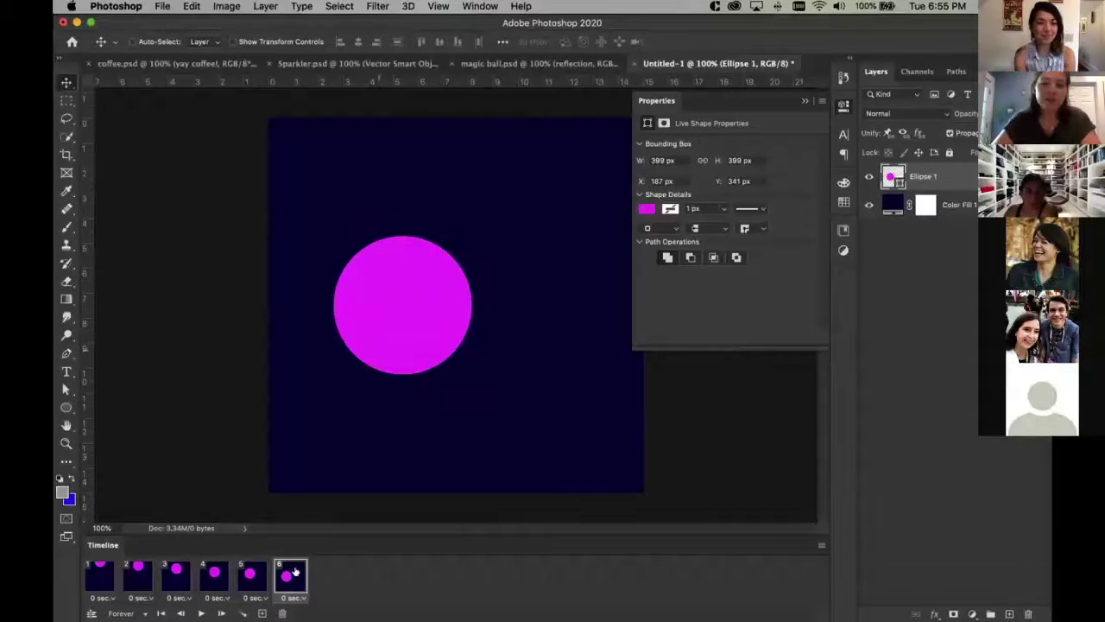
pyautogui.click(263, 613)
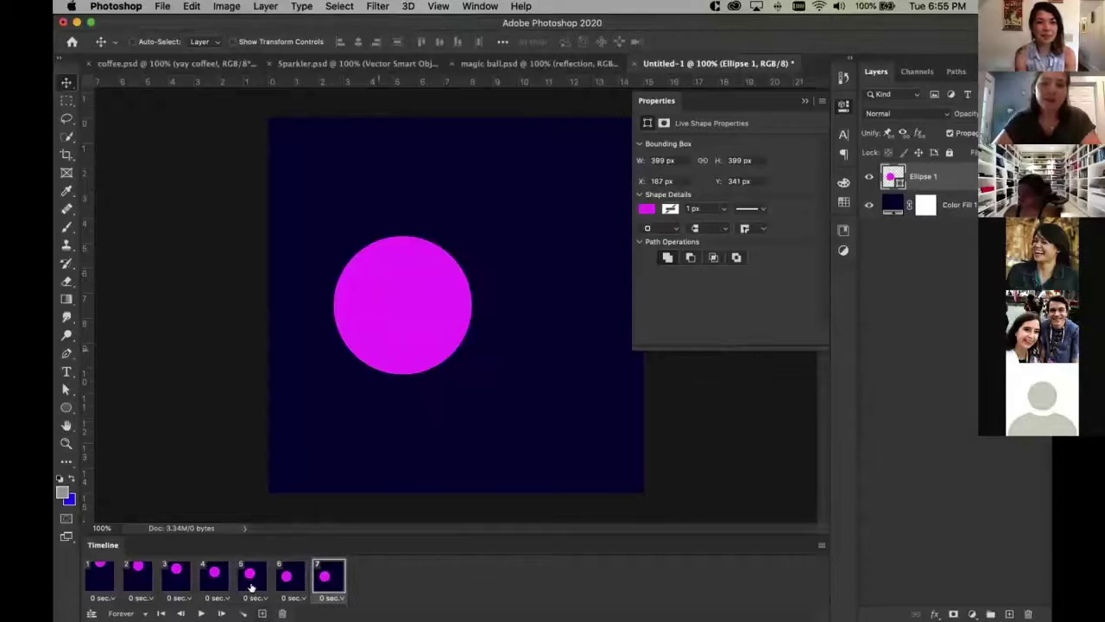
# Play the hand-made seven-frame animation from frame 1 and stop it
pyautogui.click(105, 581)
pyautogui.press('space')
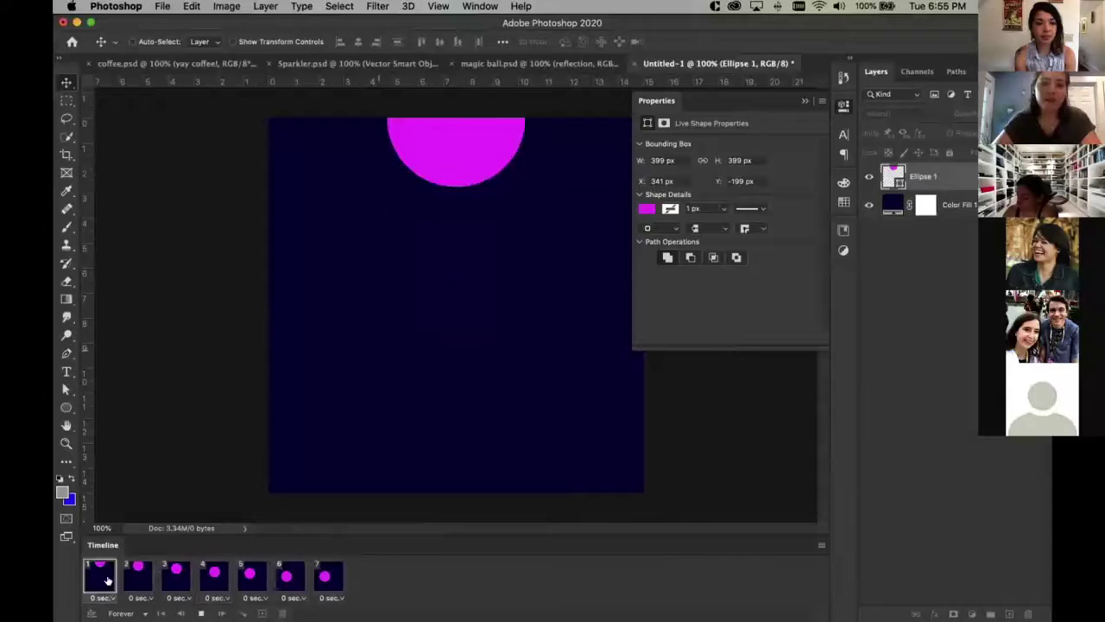
pyautogui.press('space')
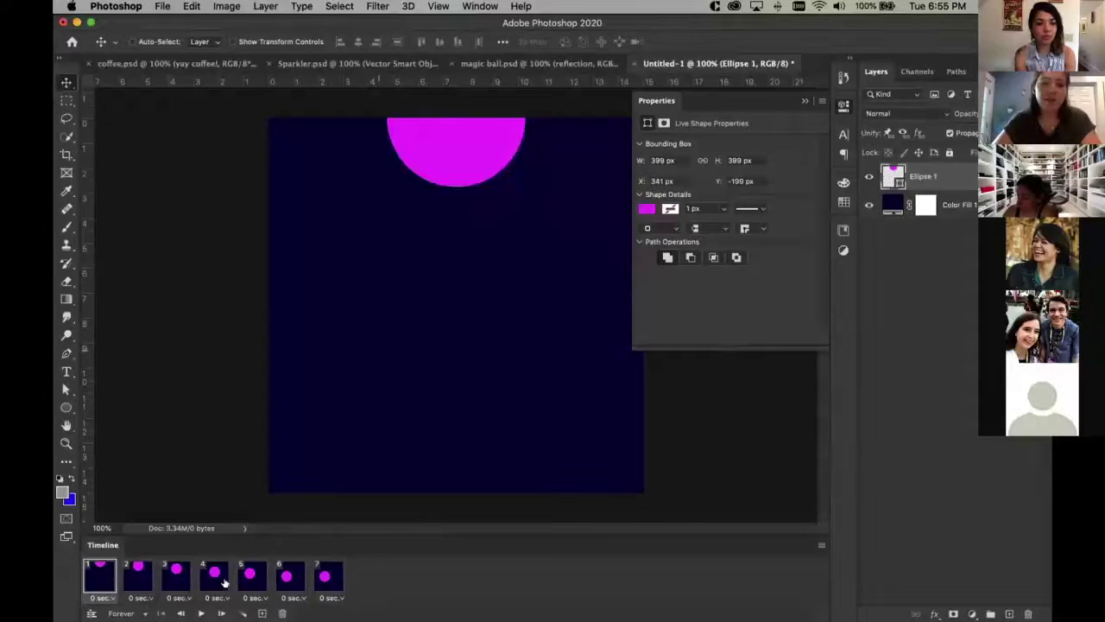
# Delete frames 2 to 7 from the timeline, keeping only frame 1
pyautogui.click(328, 576)
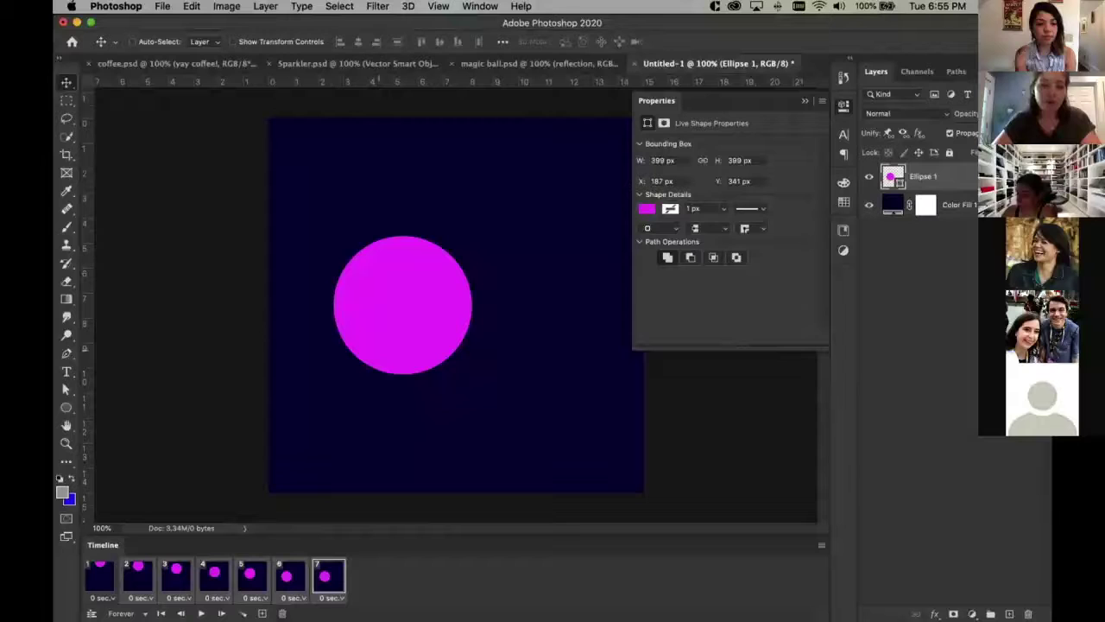
pyautogui.press('Delete')
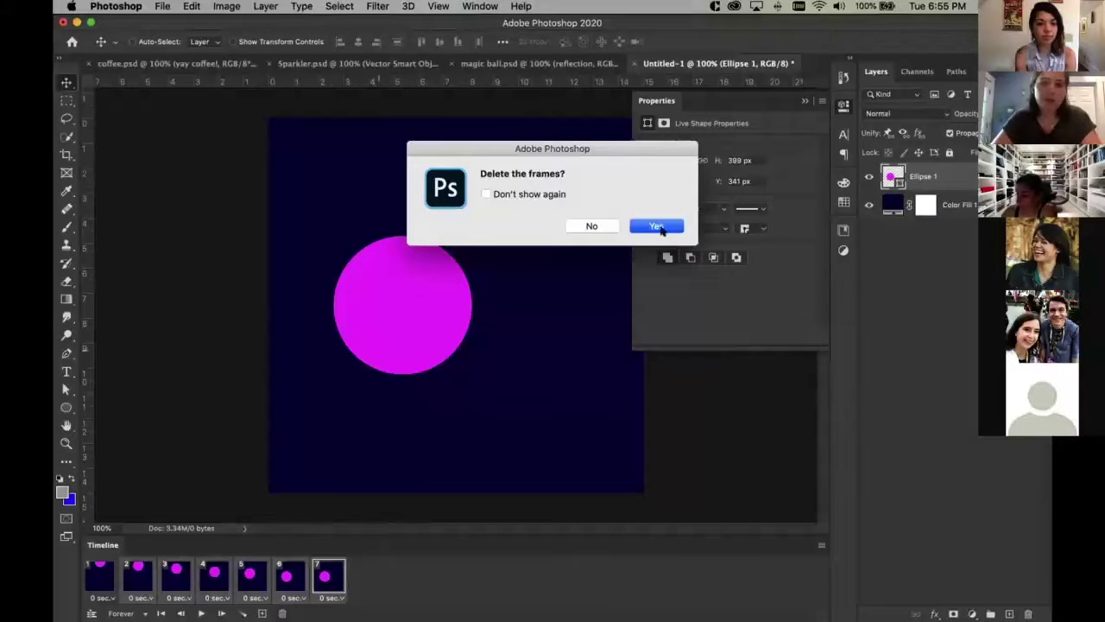
pyautogui.click(659, 226)
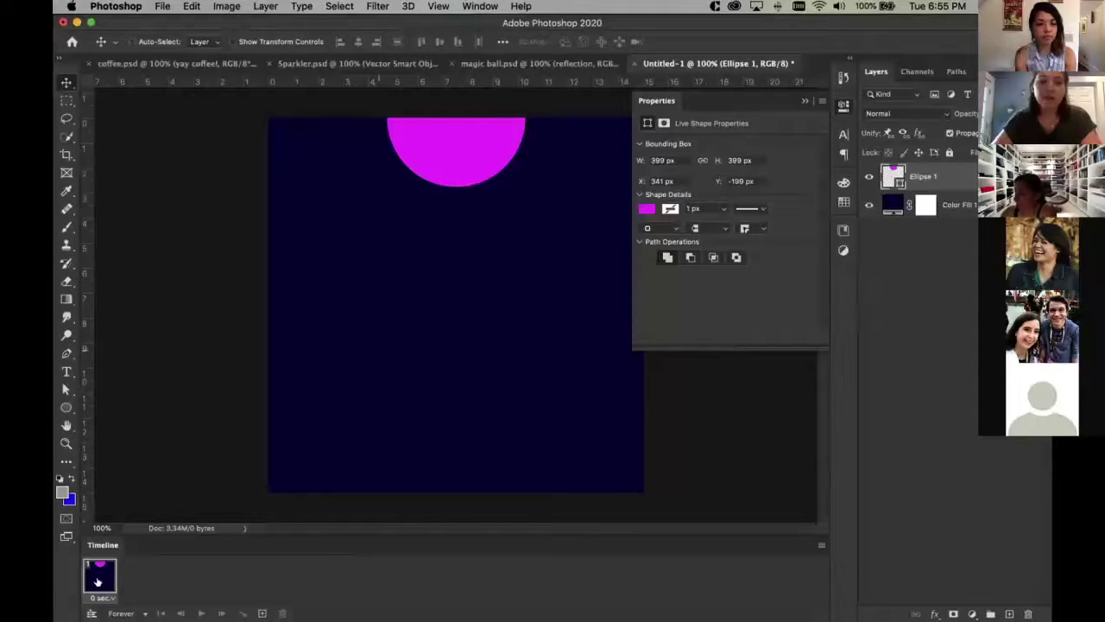
# Add a second frame, move the ball straight down to the canvas's lower edge at about Y 681 px, and compare both frames
pyautogui.click(262, 613)
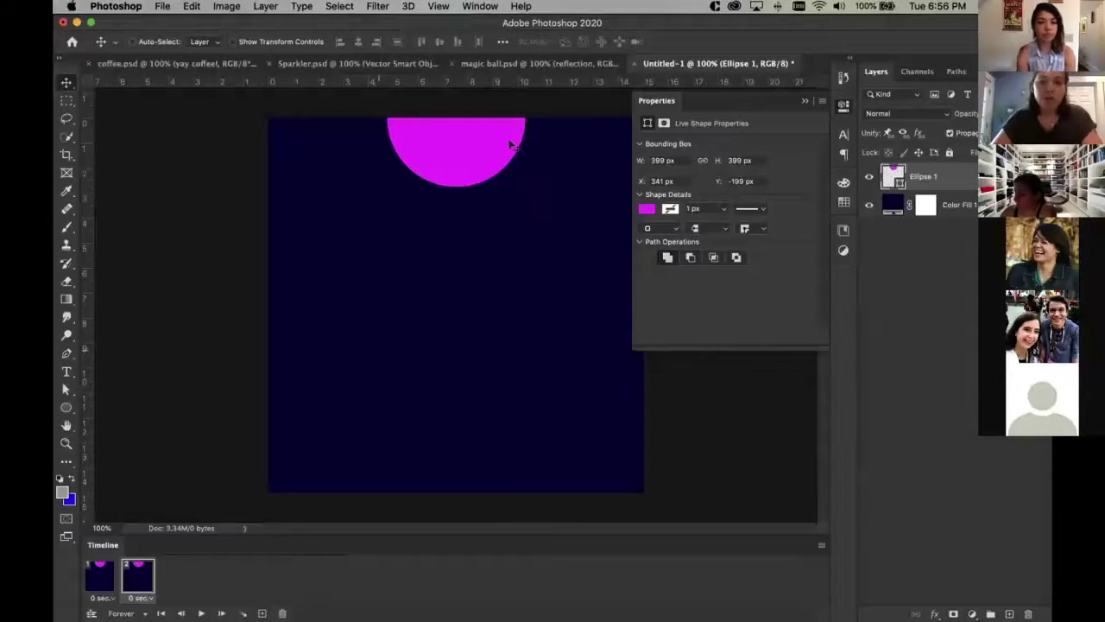
pyautogui.moveTo(505, 141); pyautogui.dragTo(489, 445)
pyautogui.click(102, 577)
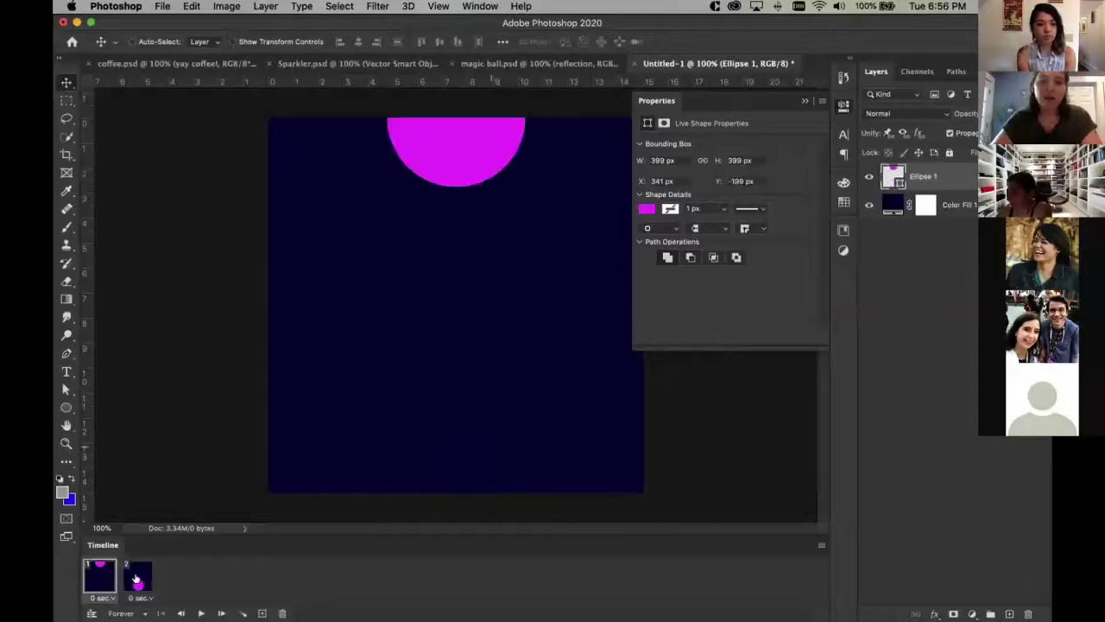
pyautogui.press('space')
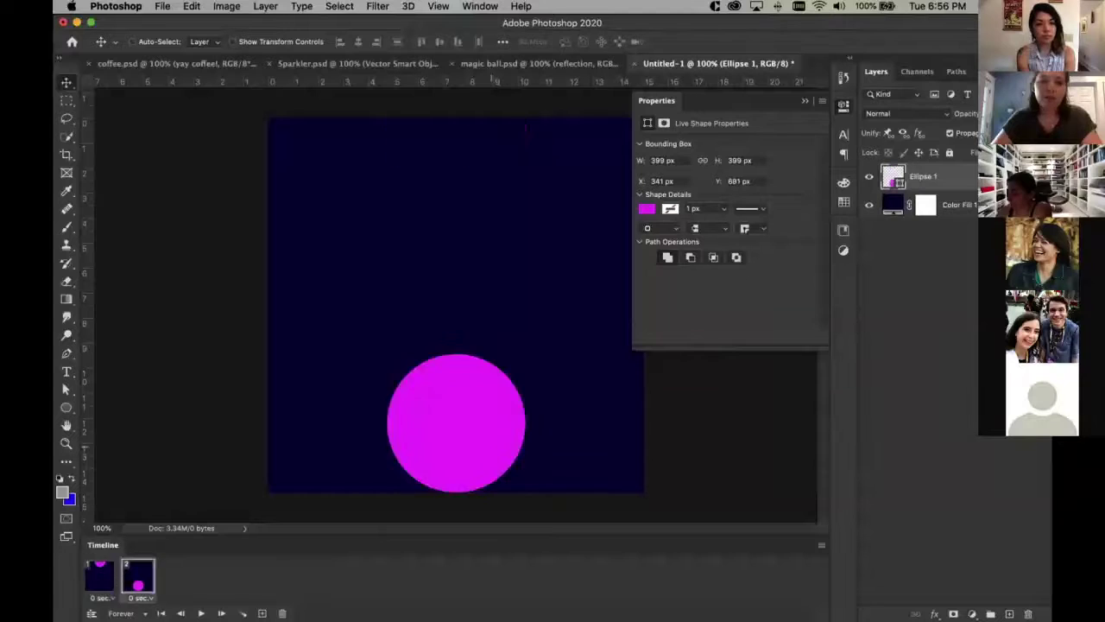
pyautogui.click(132, 583)
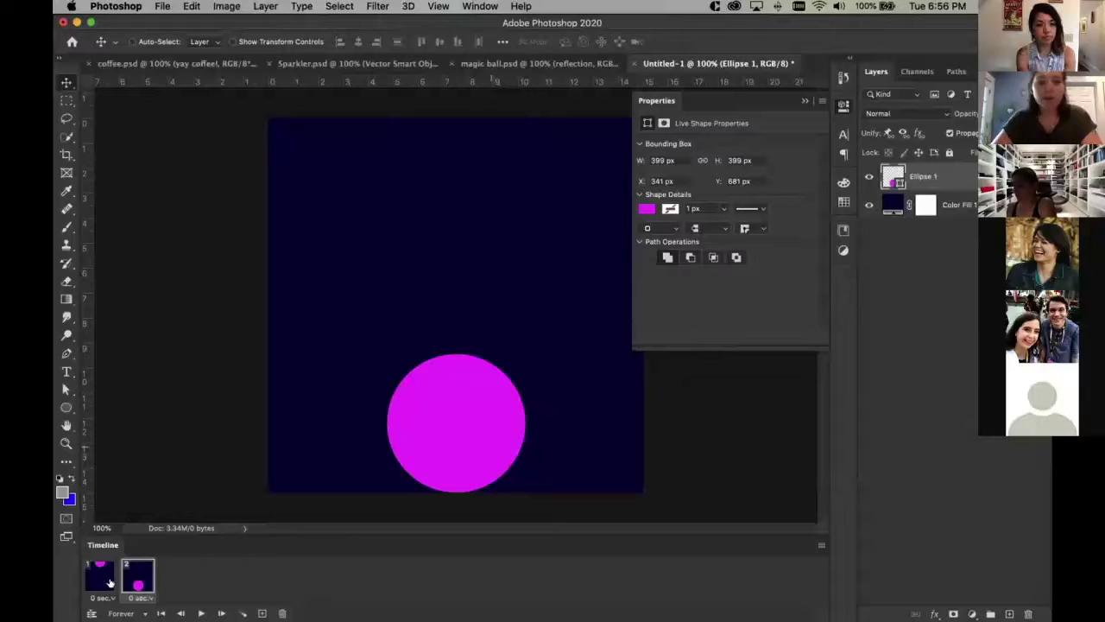
pyautogui.click(109, 582)
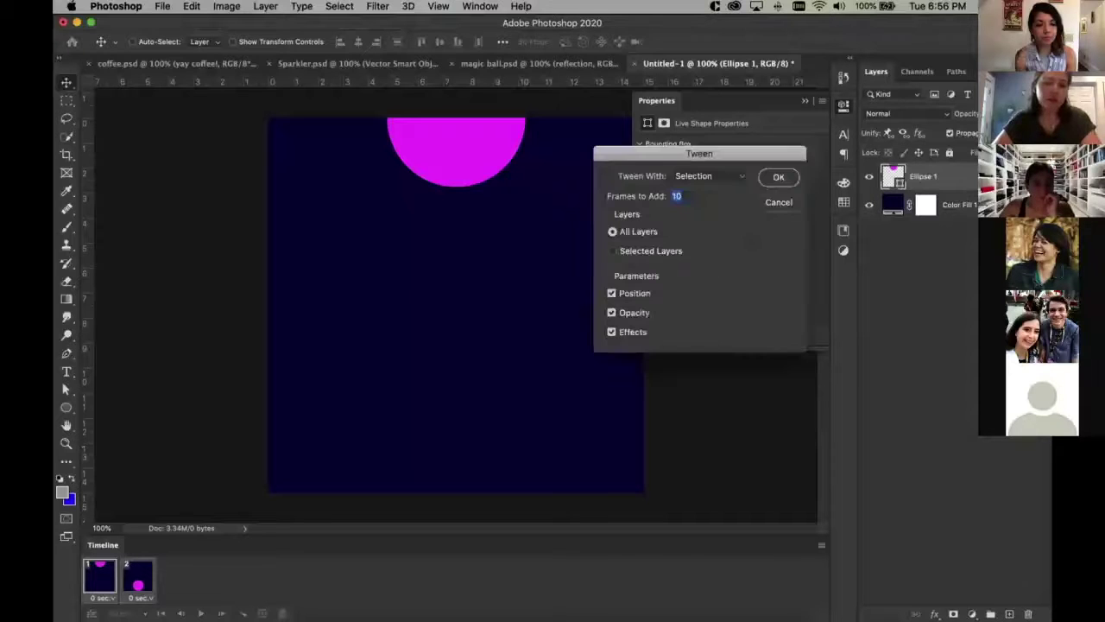
pyautogui.moveTo(673, 159); pyautogui.dragTo(477, 220)
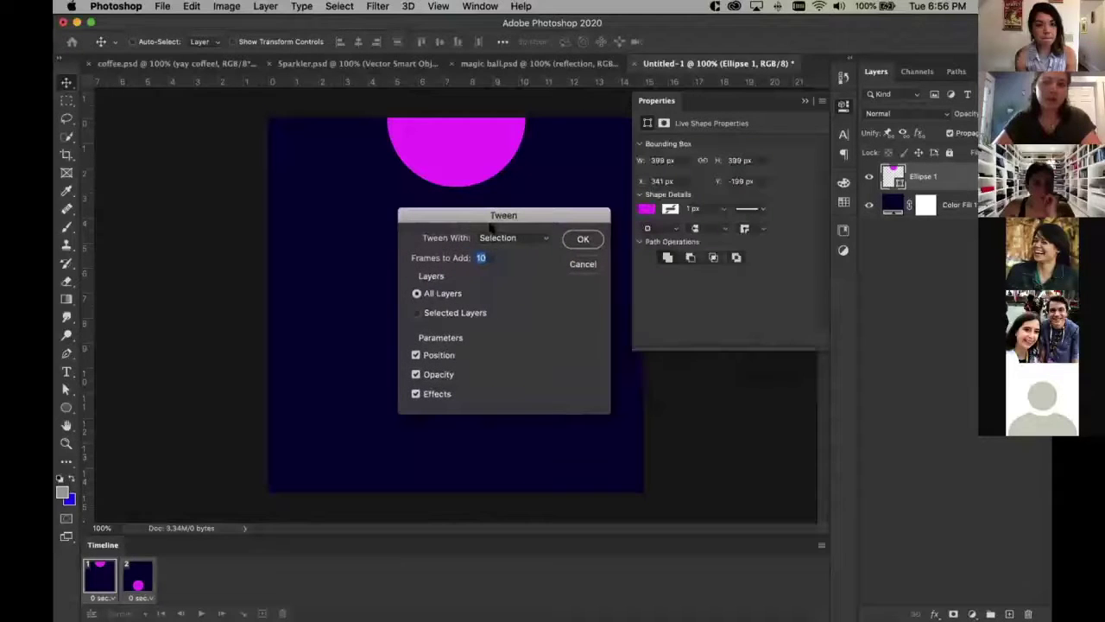
pyautogui.click(581, 263)
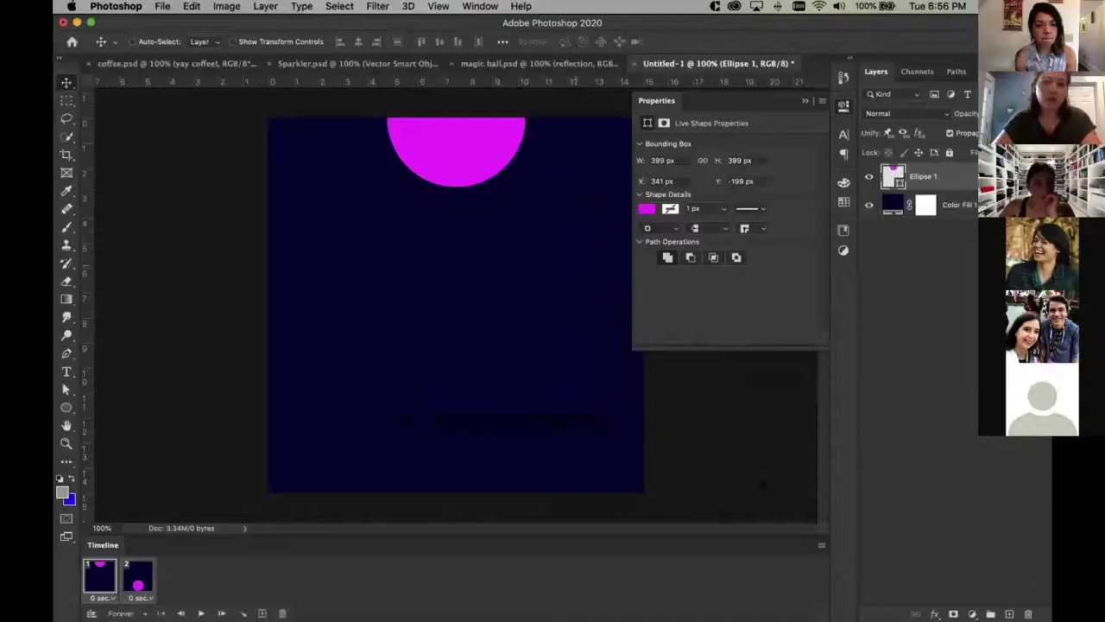
pyautogui.click(820, 545)
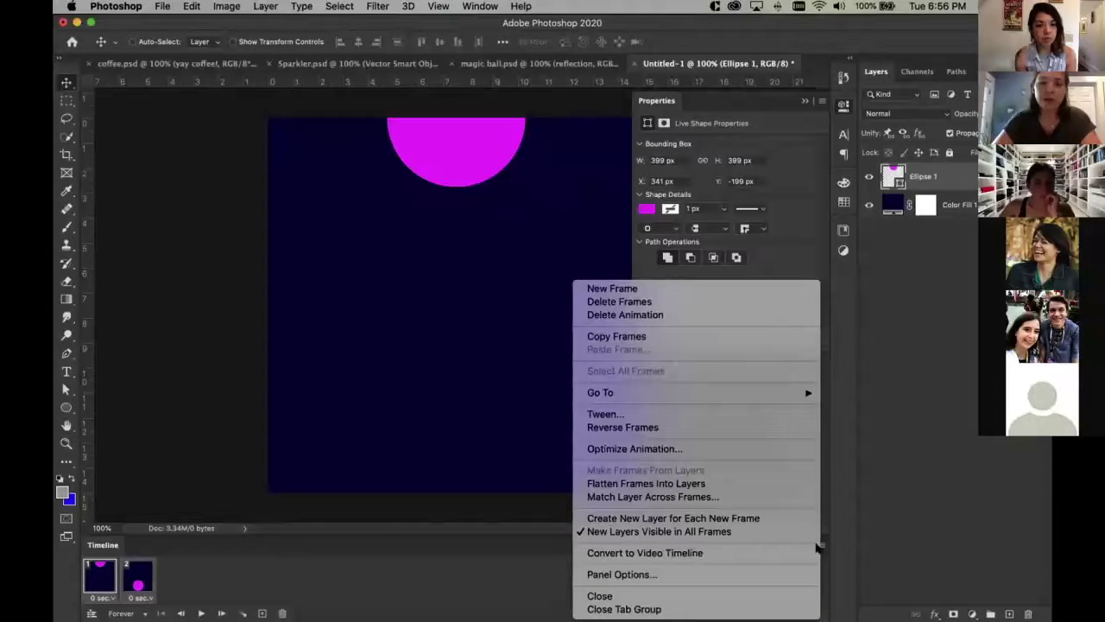
pyautogui.click(617, 415)
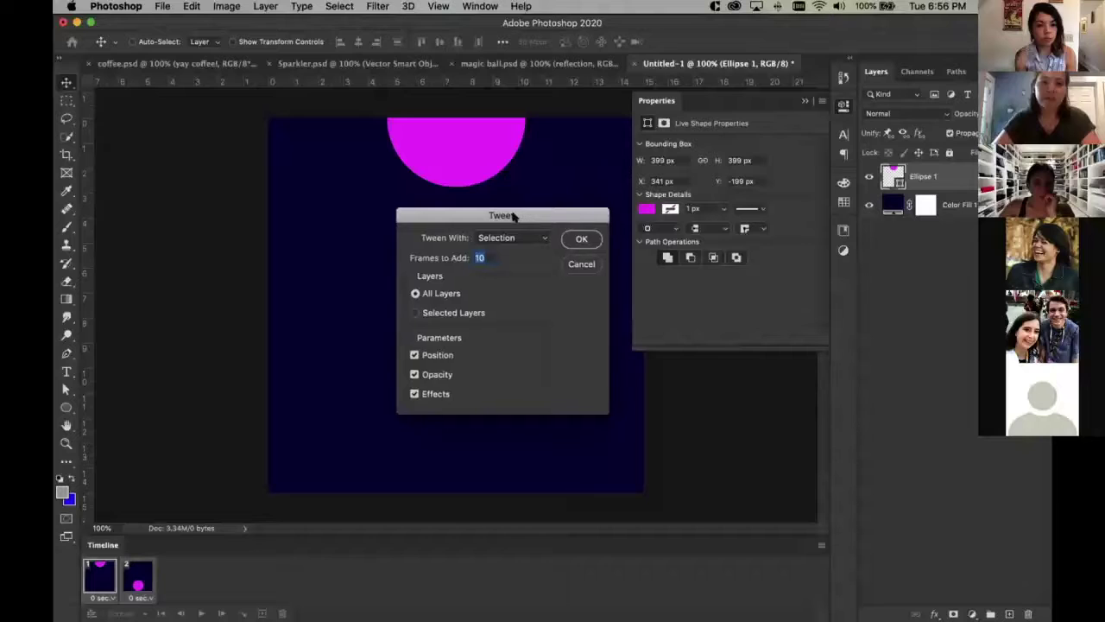
pyautogui.moveTo(513, 216); pyautogui.dragTo(494, 215)
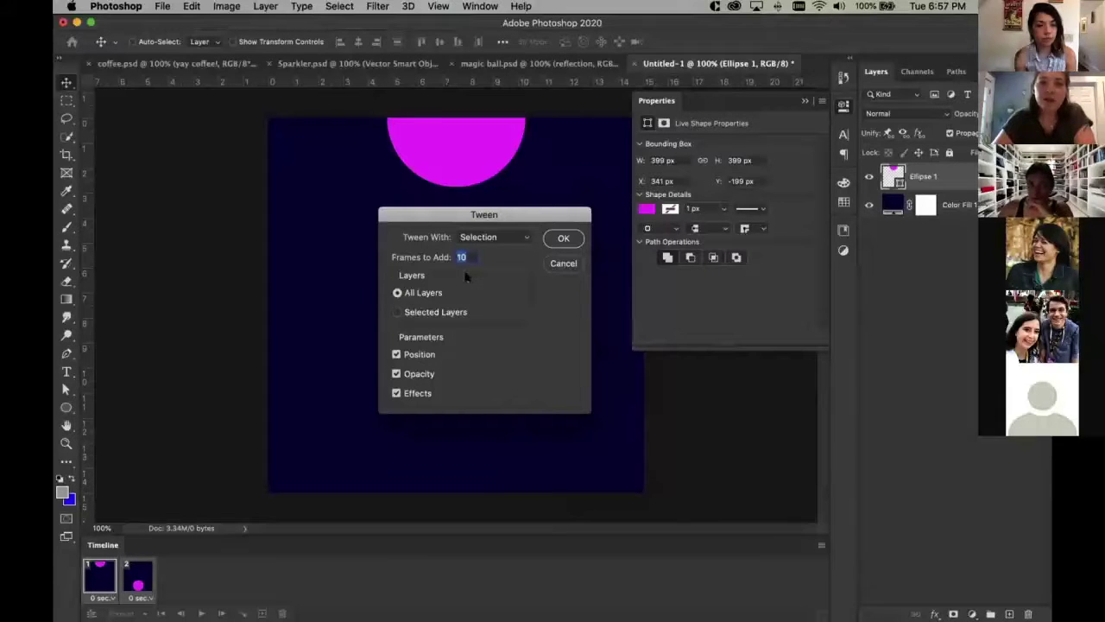
pyautogui.click(477, 237)
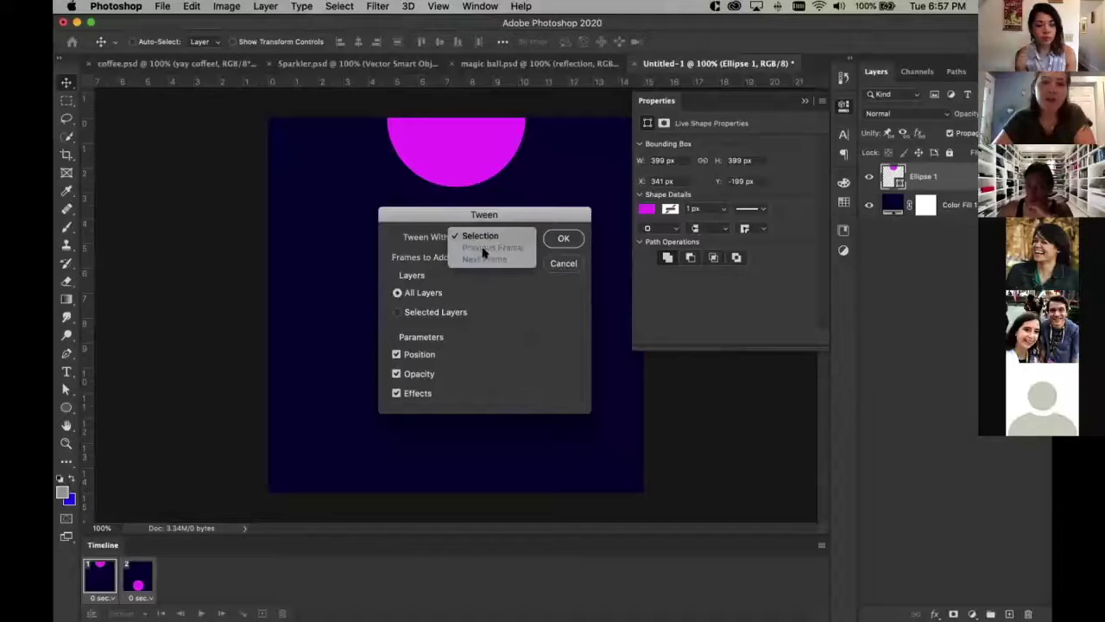
pyautogui.click(489, 260)
pyautogui.click(564, 264)
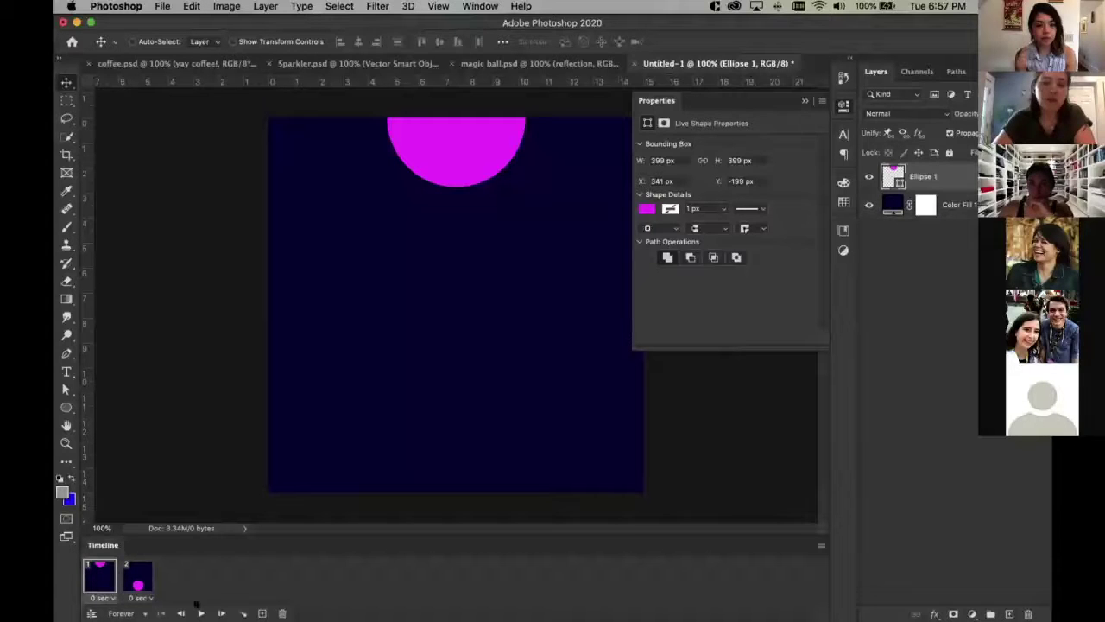
# Tween frame 1 with the next frame, adding 10 frames for Selected Layers only, with position, opacity and effects
pyautogui.click(161, 613)
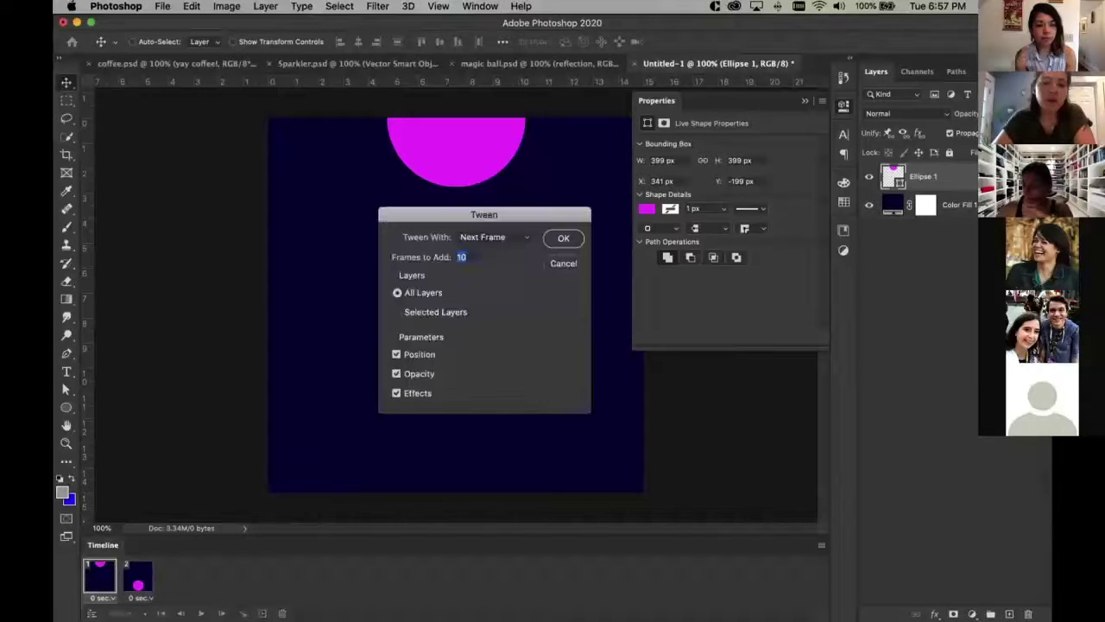
pyautogui.click(488, 237)
pyautogui.click(492, 238)
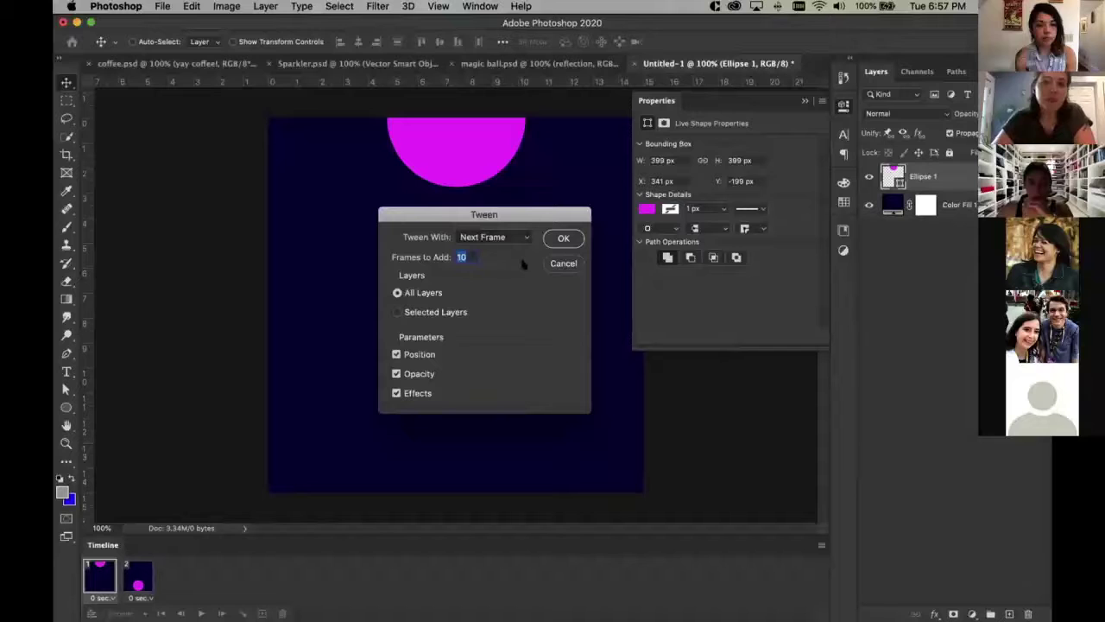
pyautogui.click(490, 237)
pyautogui.click(488, 235)
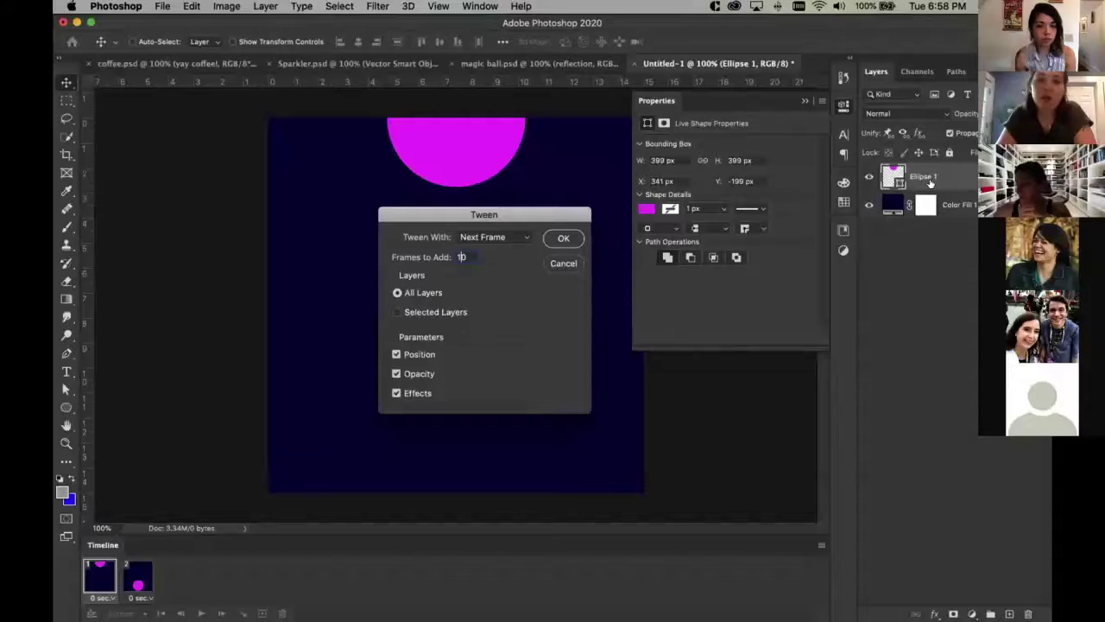
pyautogui.click(416, 313)
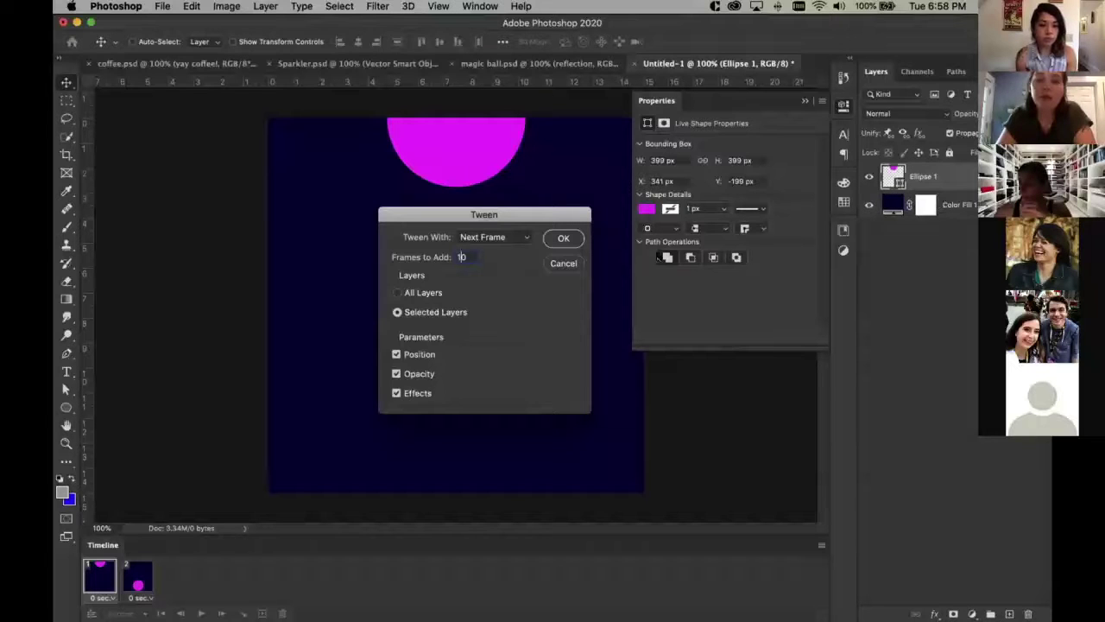
pyautogui.click(398, 293)
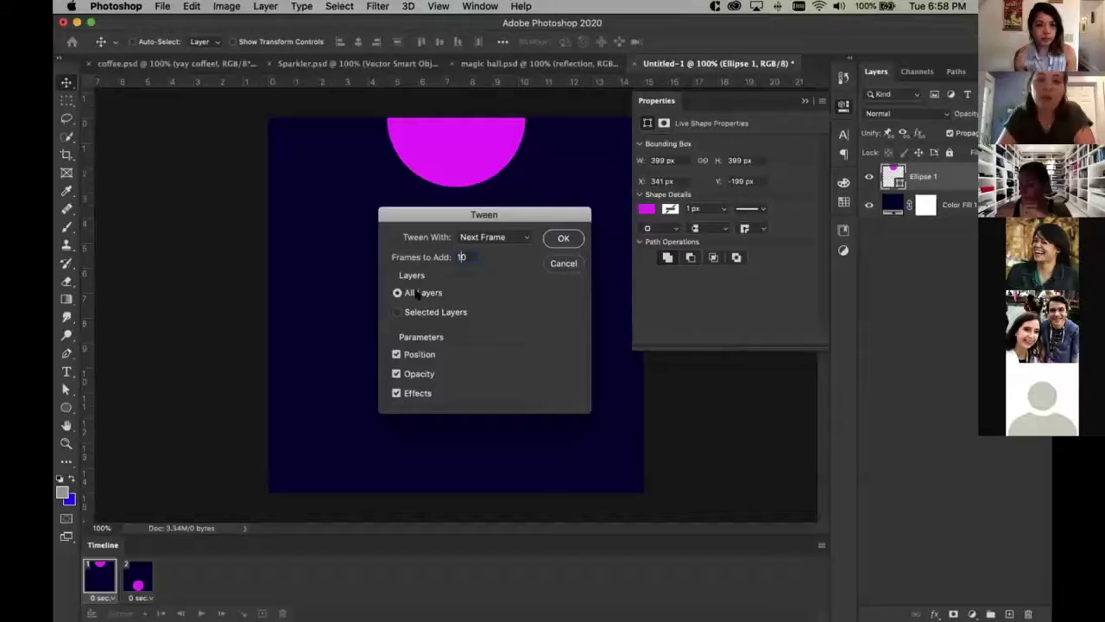
pyautogui.click(427, 312)
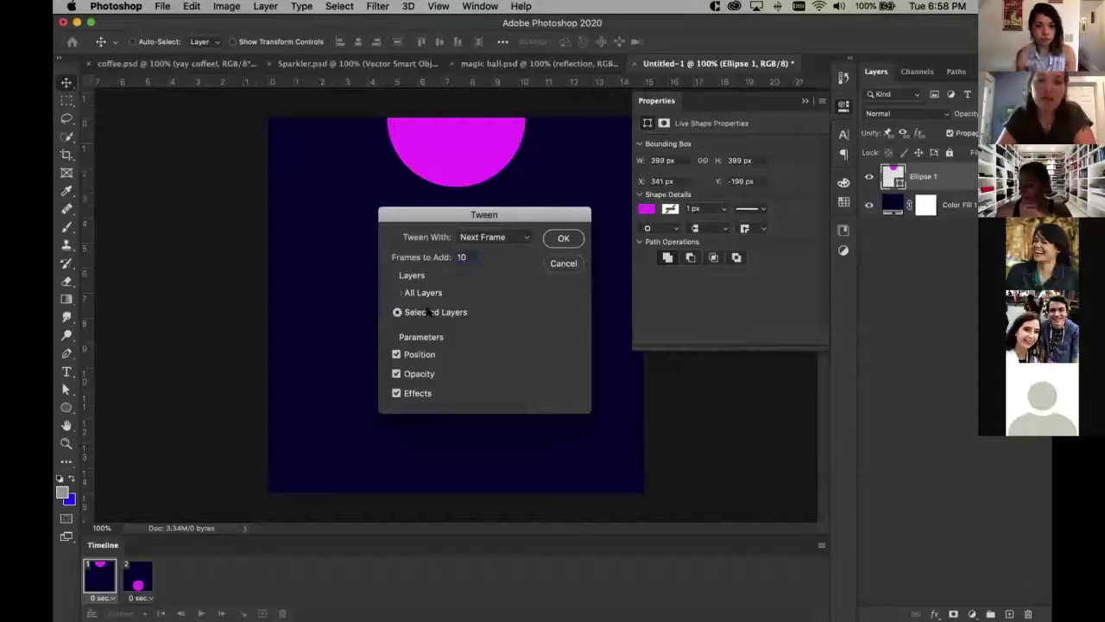
pyautogui.click(563, 239)
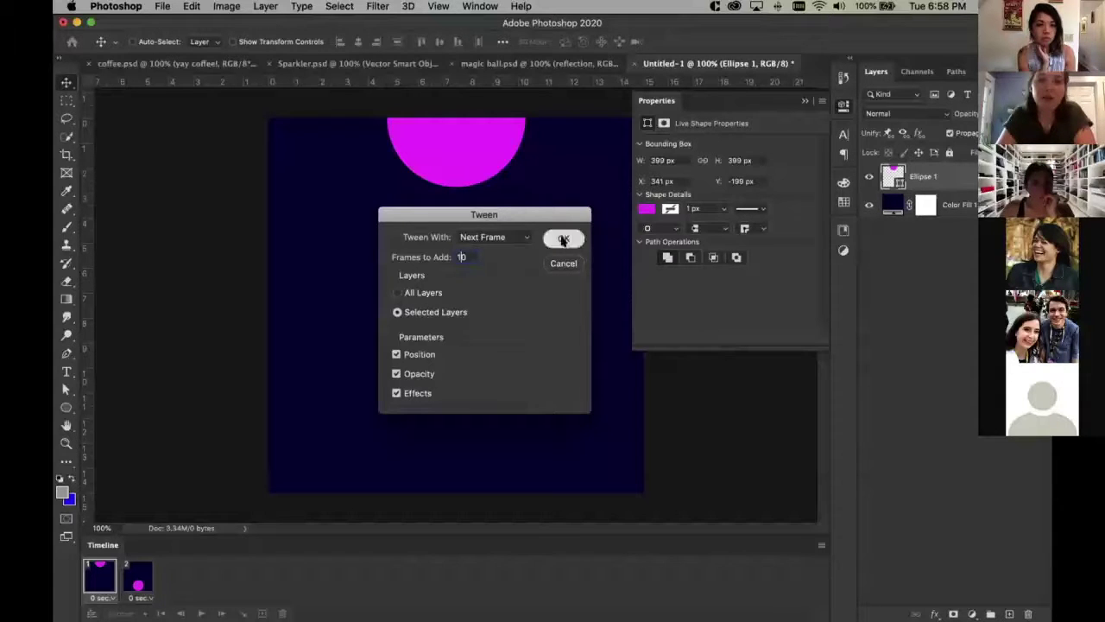
# Inspect frames 2 and 3 of the tweened animation and undo the selected-layers tween
pyautogui.click(138, 578)
pyautogui.click(189, 578)
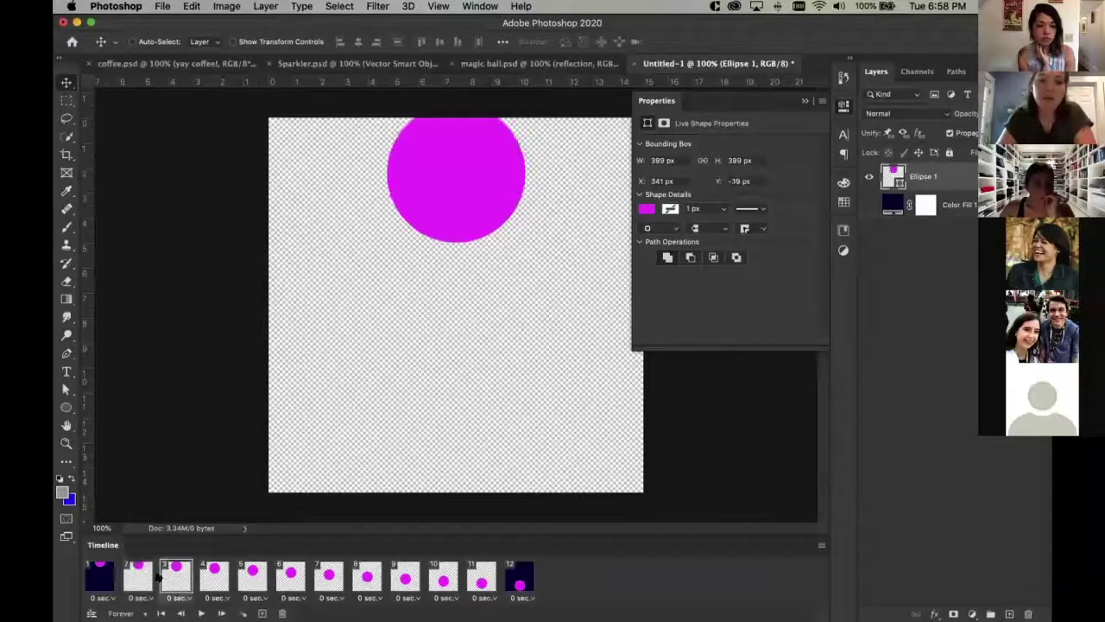
pyautogui.click(140, 576)
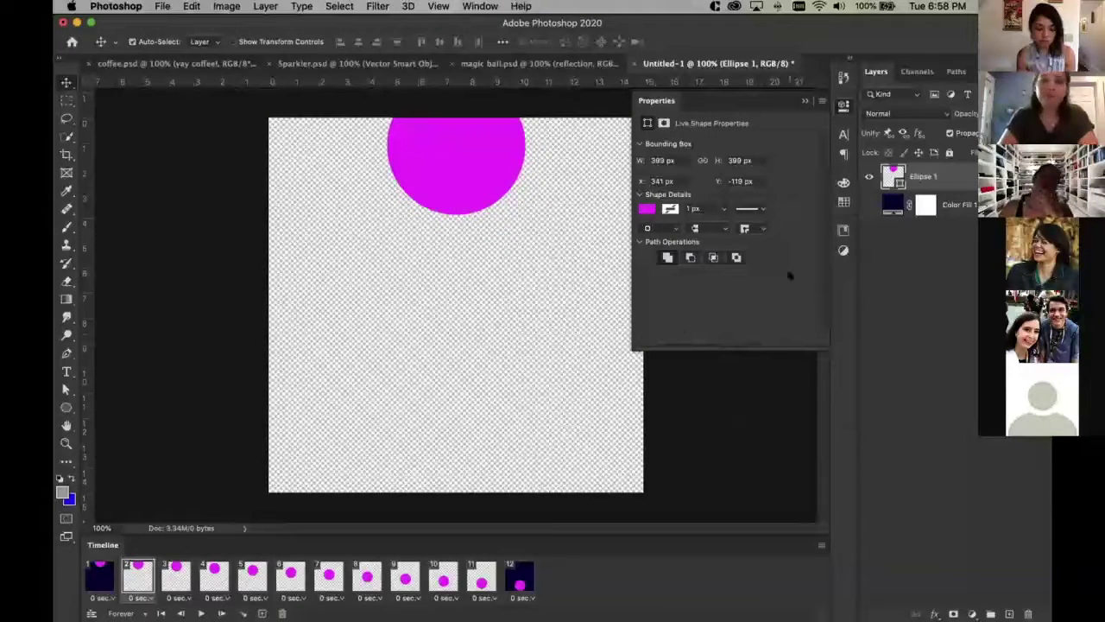
pyautogui.press('super+z')
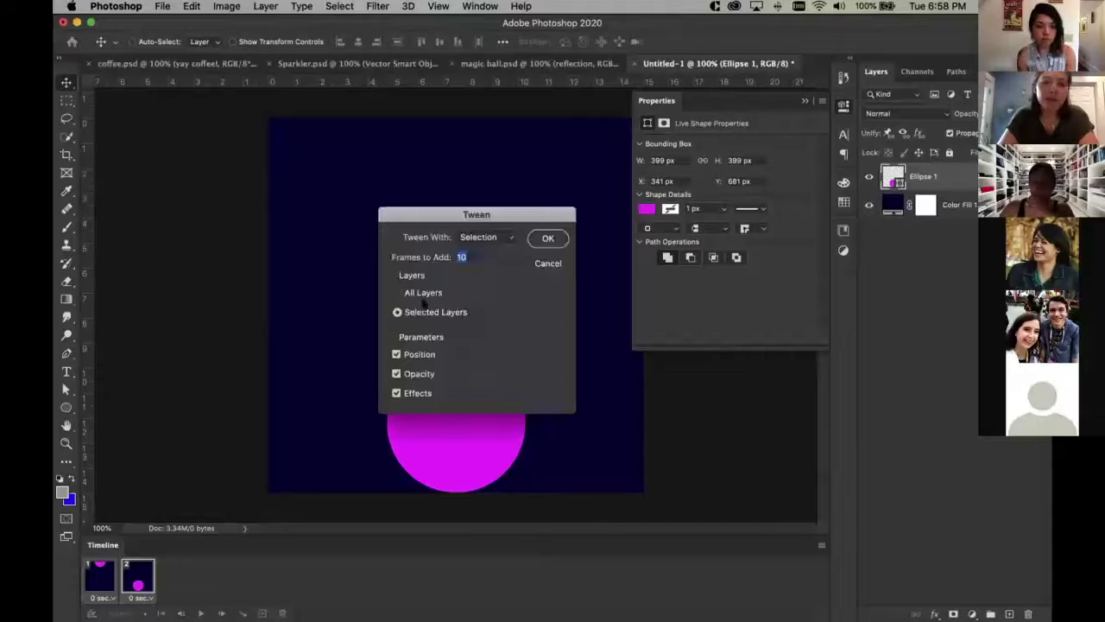
# Tween the two ball frames with 10 added frames across All Layers, and play the resulting animation
pyautogui.click(418, 294)
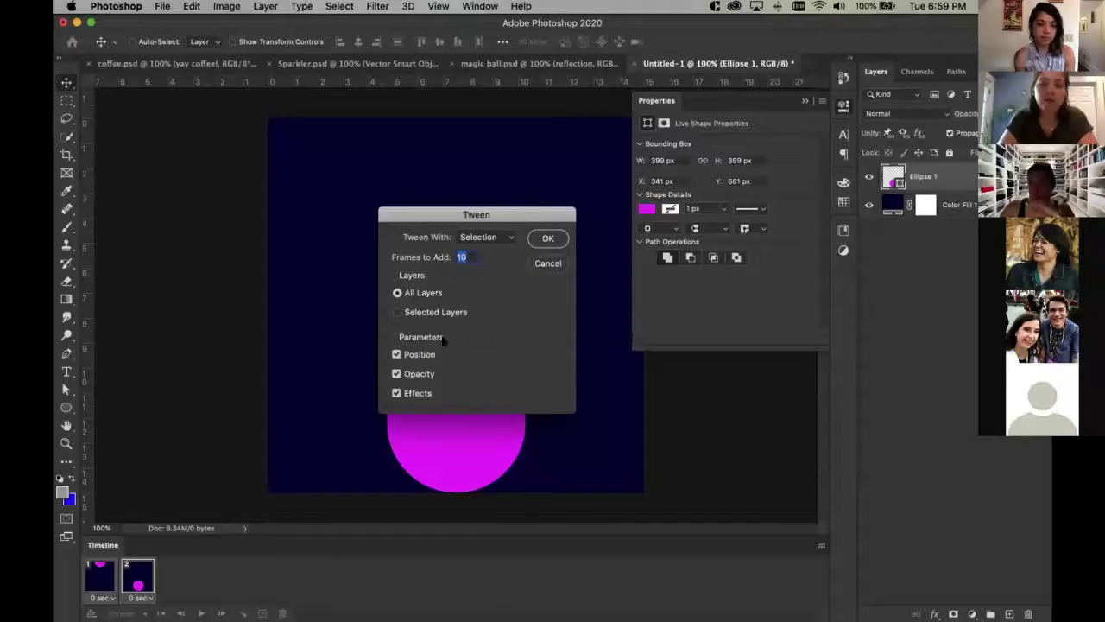
pyautogui.click(557, 241)
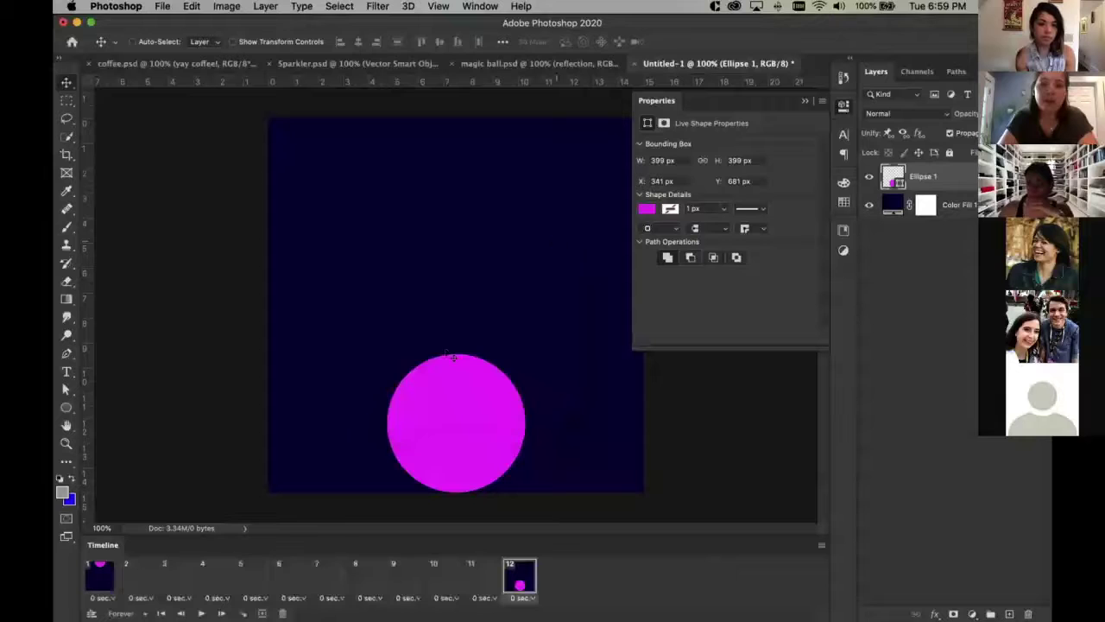
pyautogui.press('space')
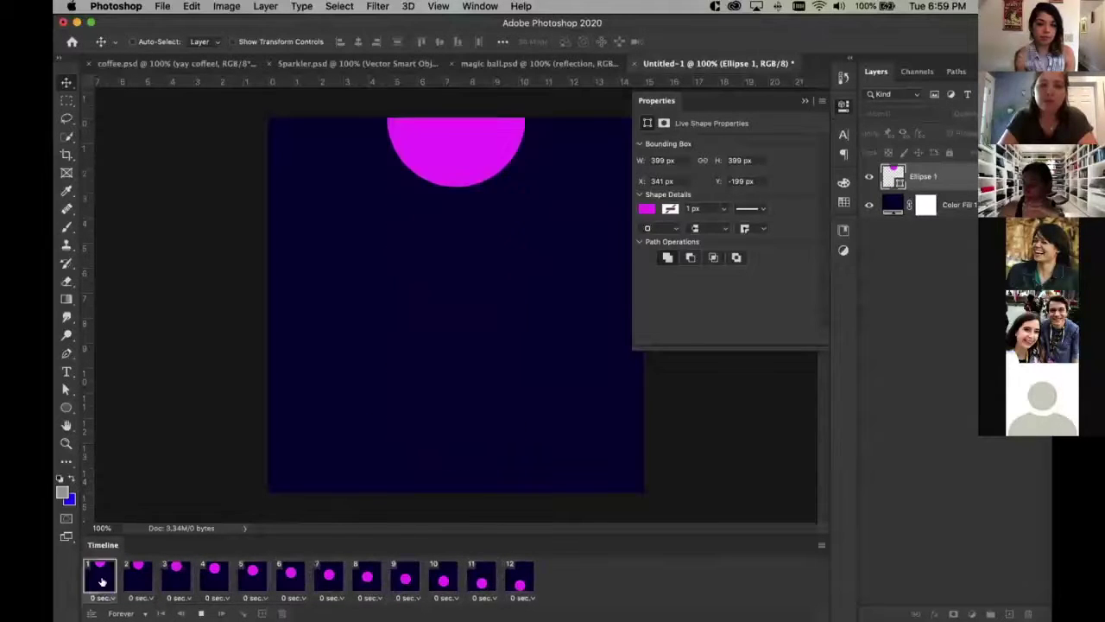
pyautogui.click(100, 577)
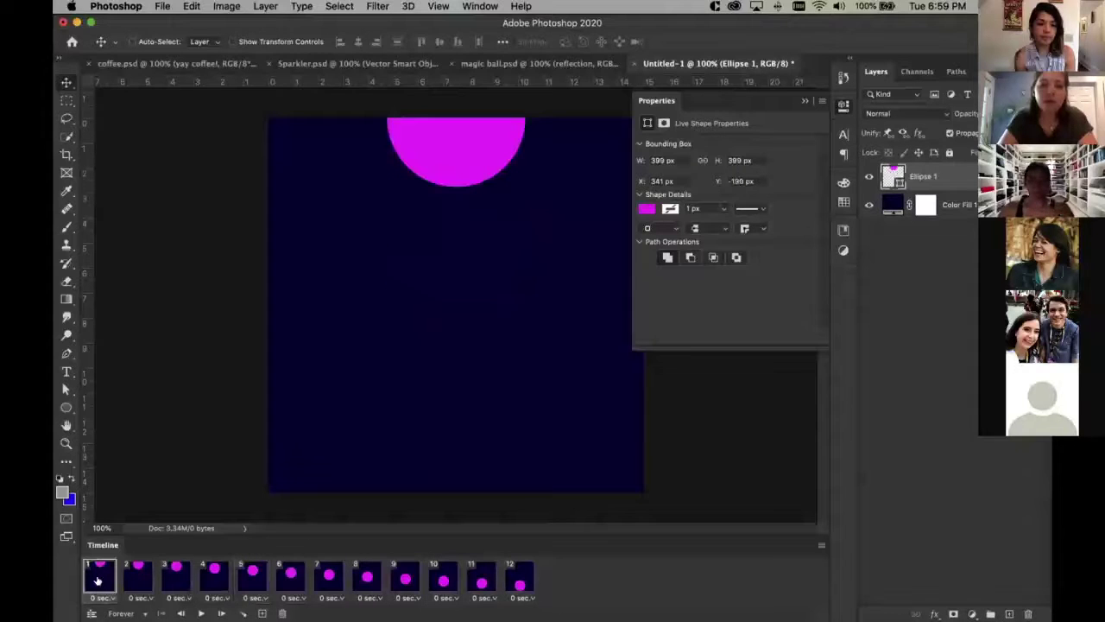
# Undo the all-layers tween and check the example animation in magic ball.psd before returning to the untitled document
pyautogui.press('super+z')
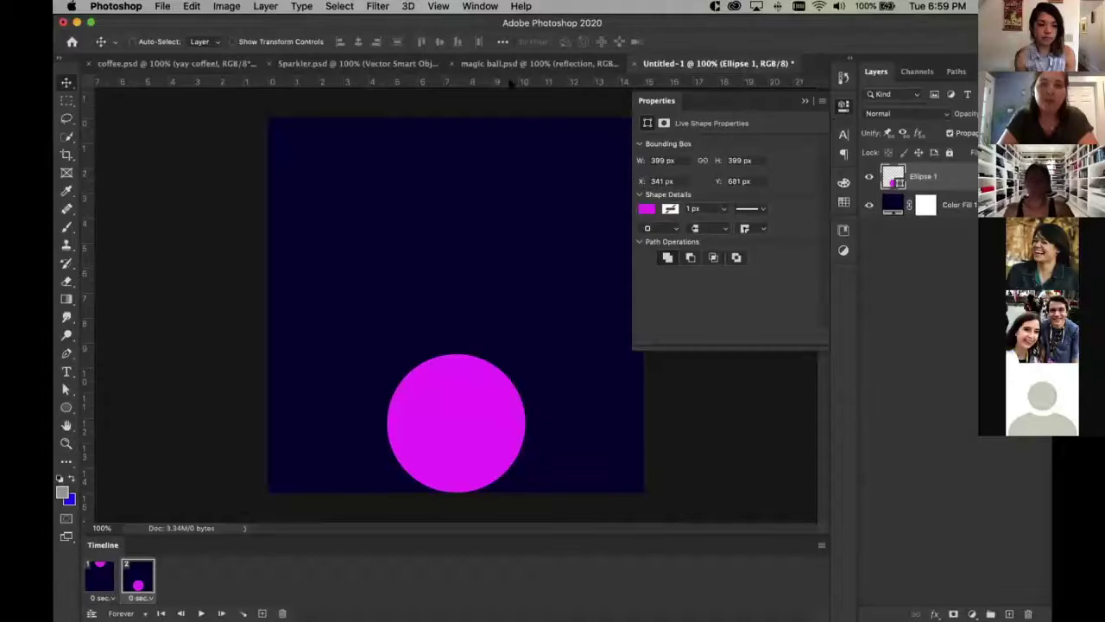
pyautogui.click(482, 64)
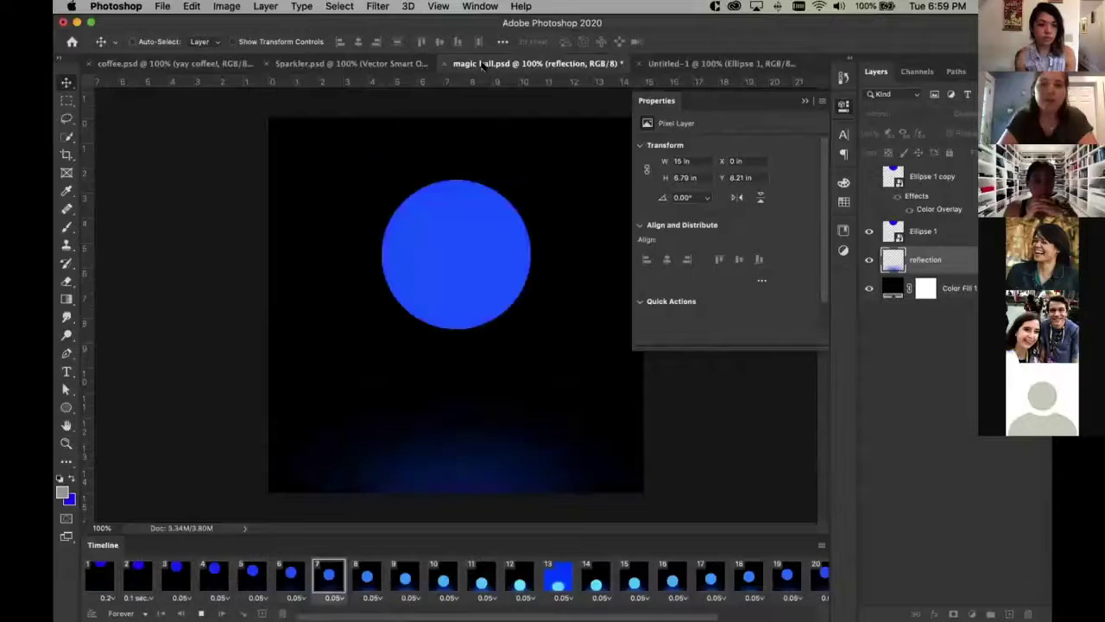
pyautogui.click(681, 63)
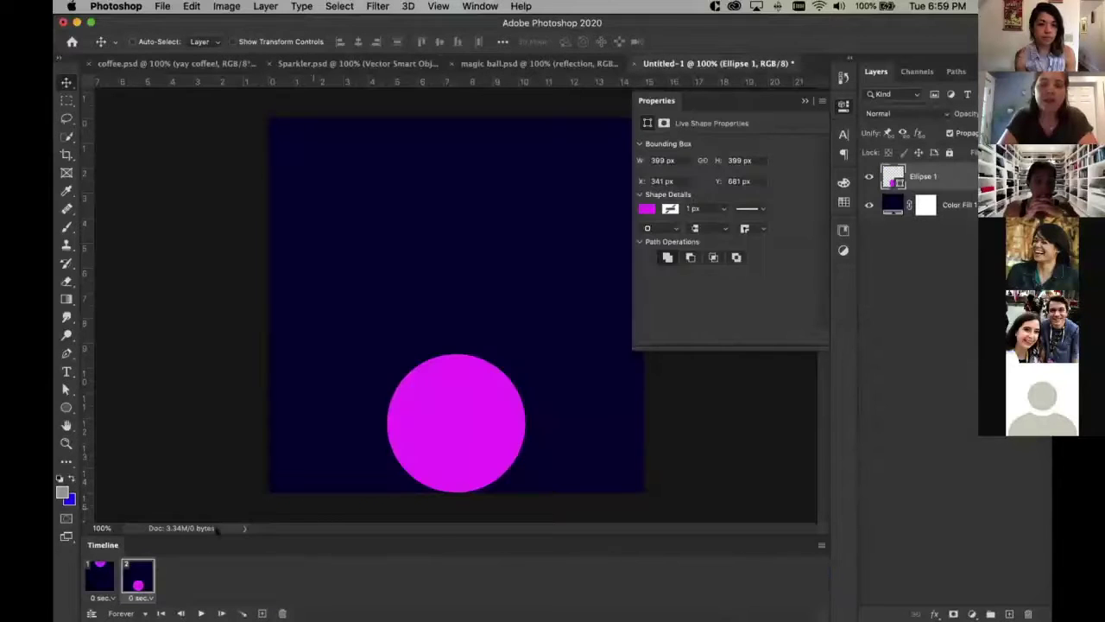
pyautogui.click(98, 574)
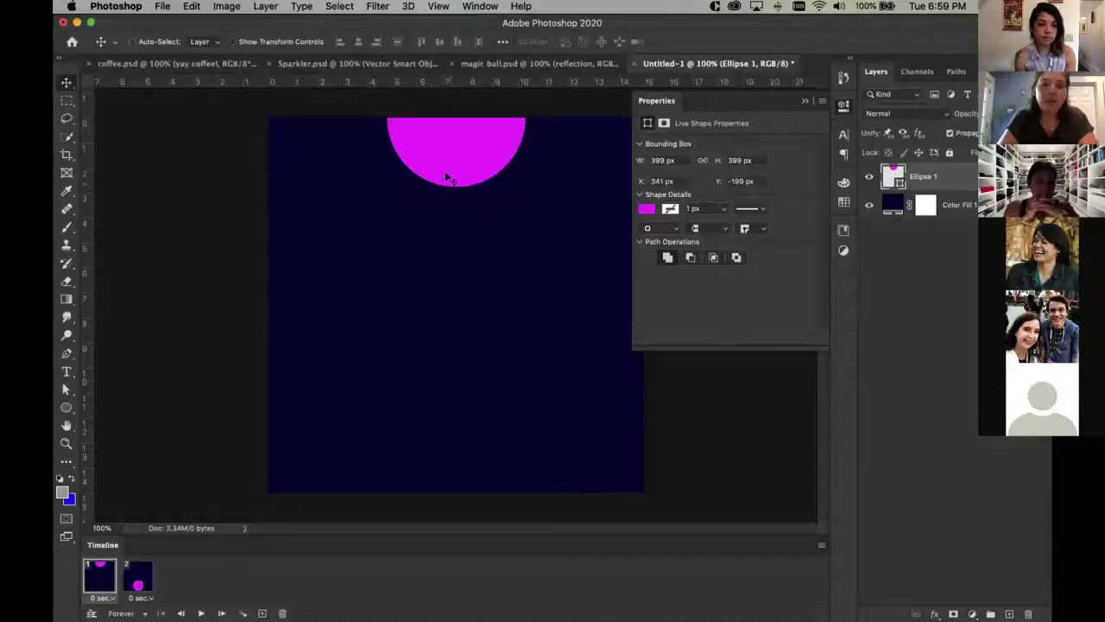
pyautogui.click(138, 585)
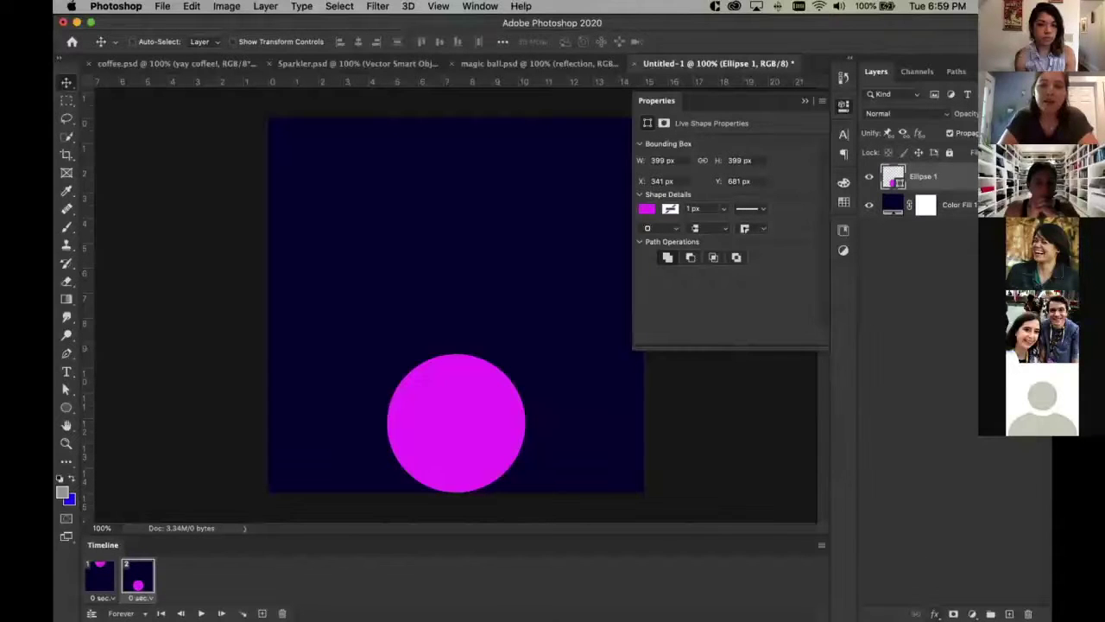
pyautogui.click(935, 614)
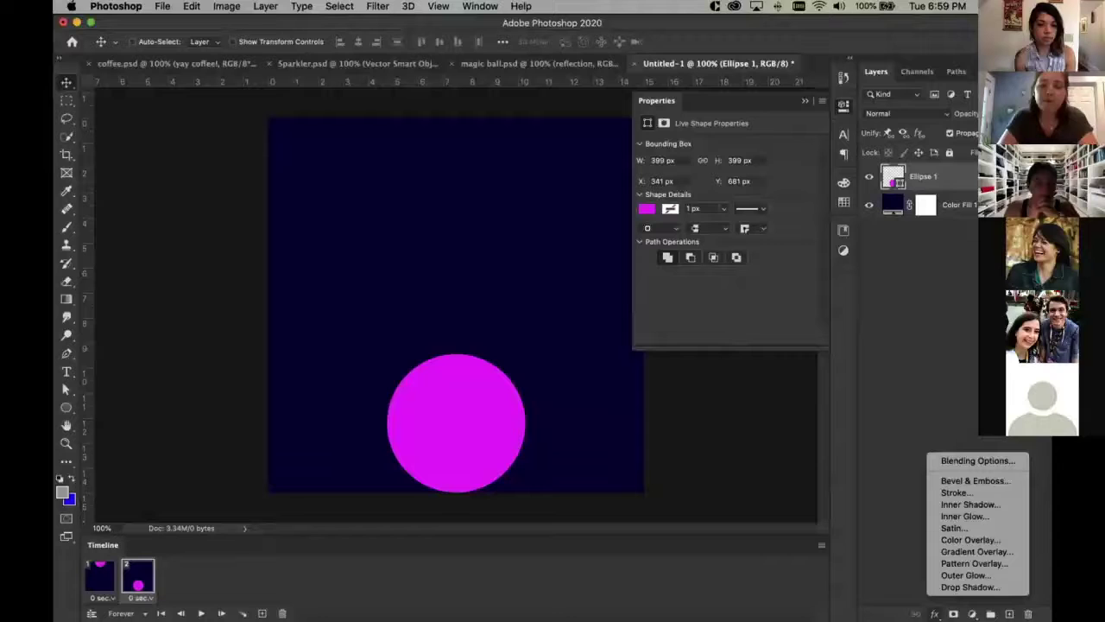
pyautogui.click(982, 539)
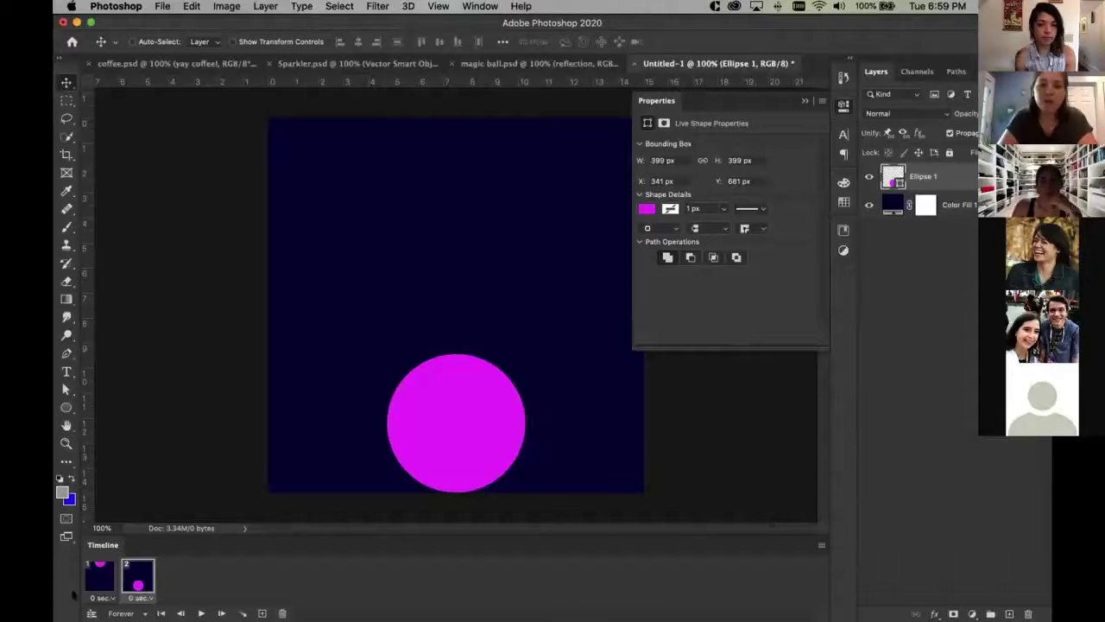
# Add a Color Overlay effect in pink ff0078 to the Ellipse 1 layer while on frame 1
pyautogui.click(99, 577)
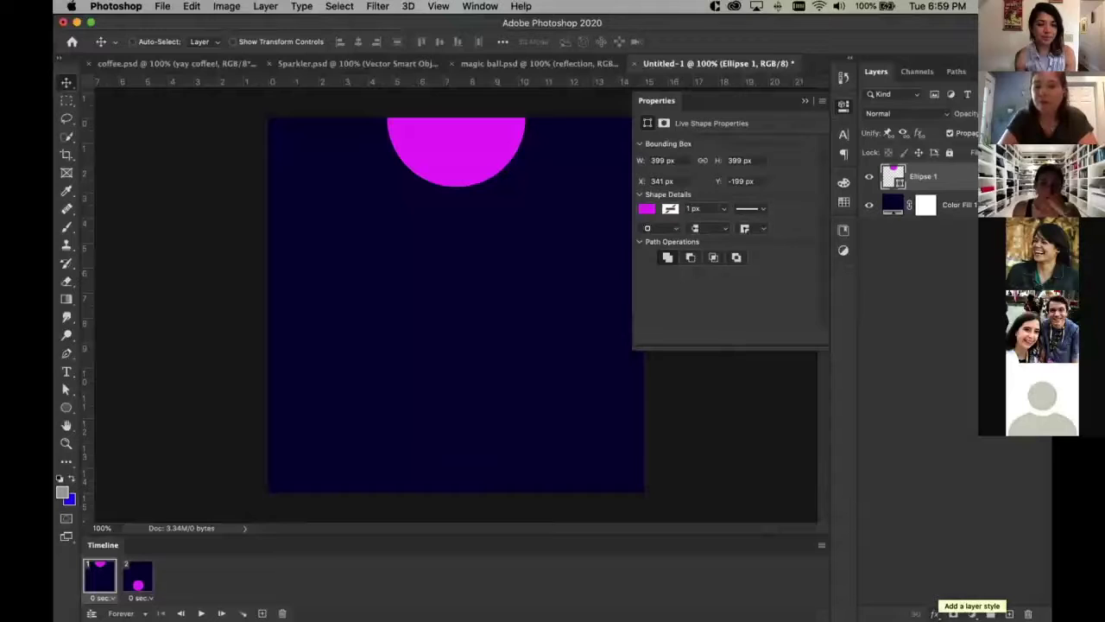
pyautogui.click(935, 614)
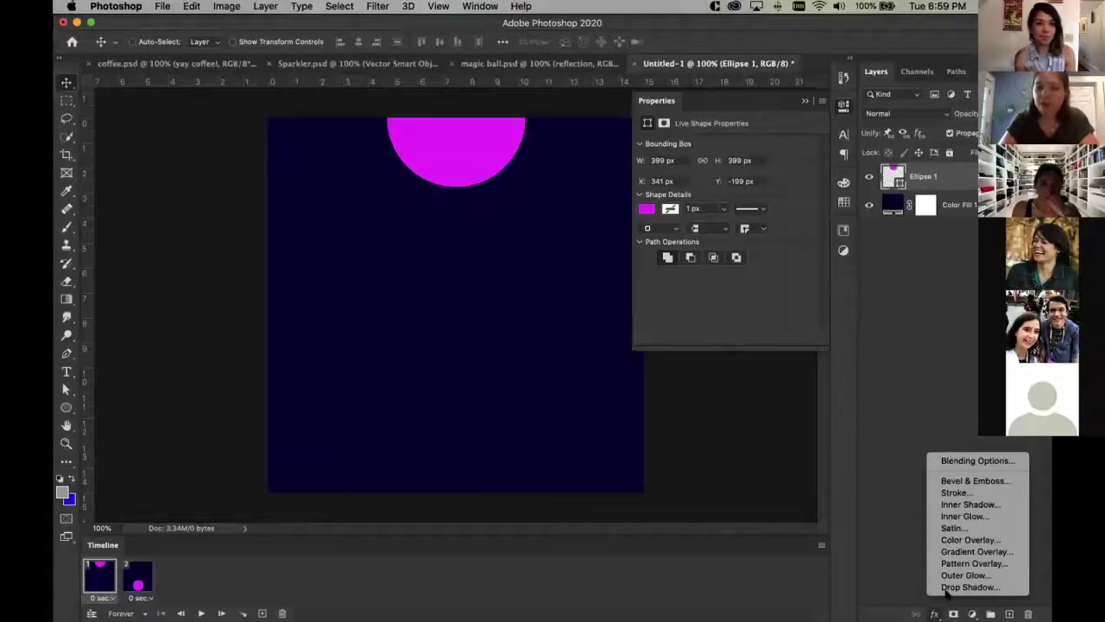
pyautogui.click(968, 541)
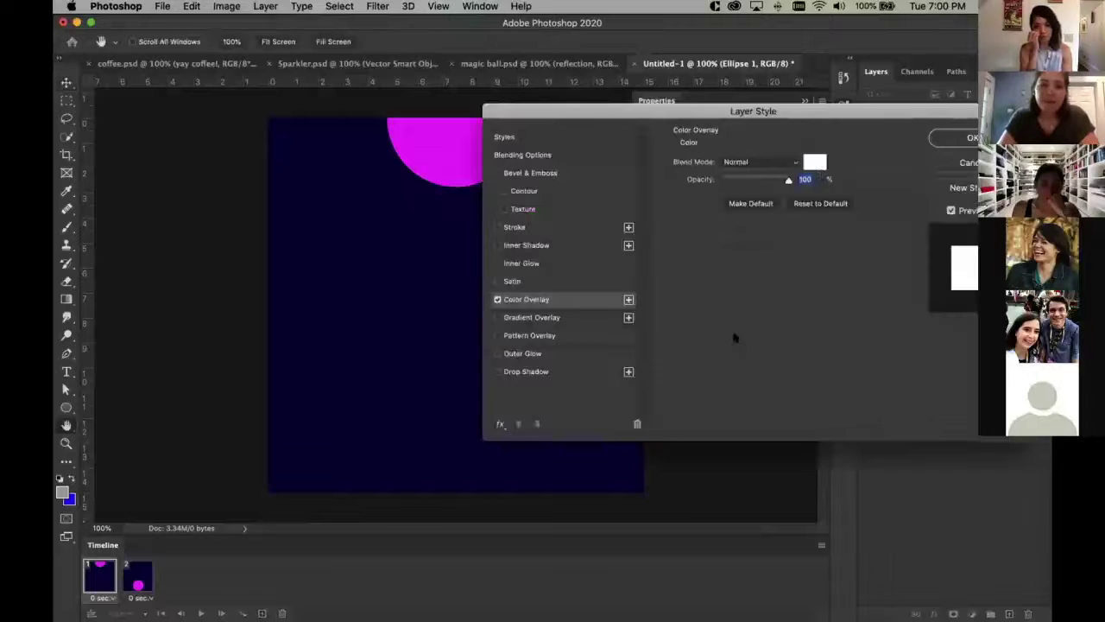
pyautogui.click(815, 162)
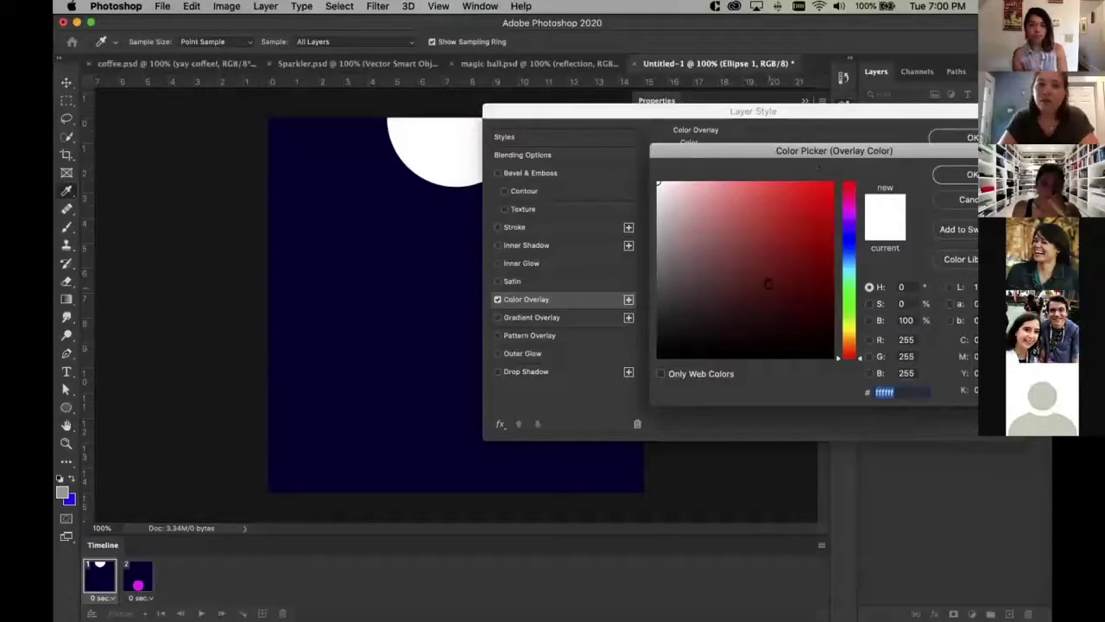
pyautogui.click(850, 208)
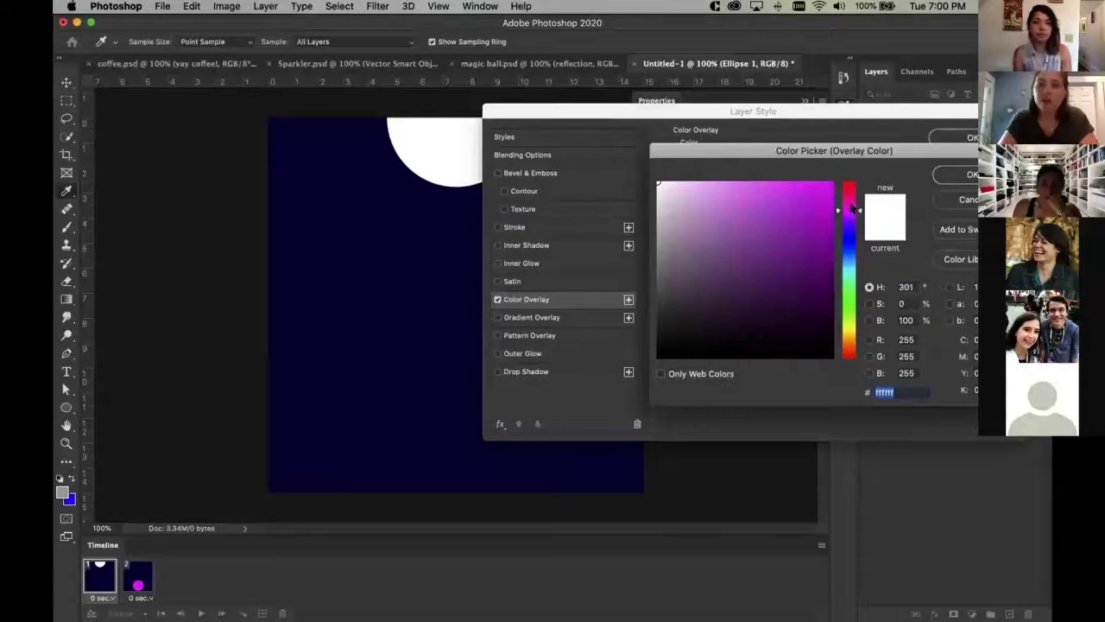
pyautogui.moveTo(857, 206); pyautogui.dragTo(847, 164)
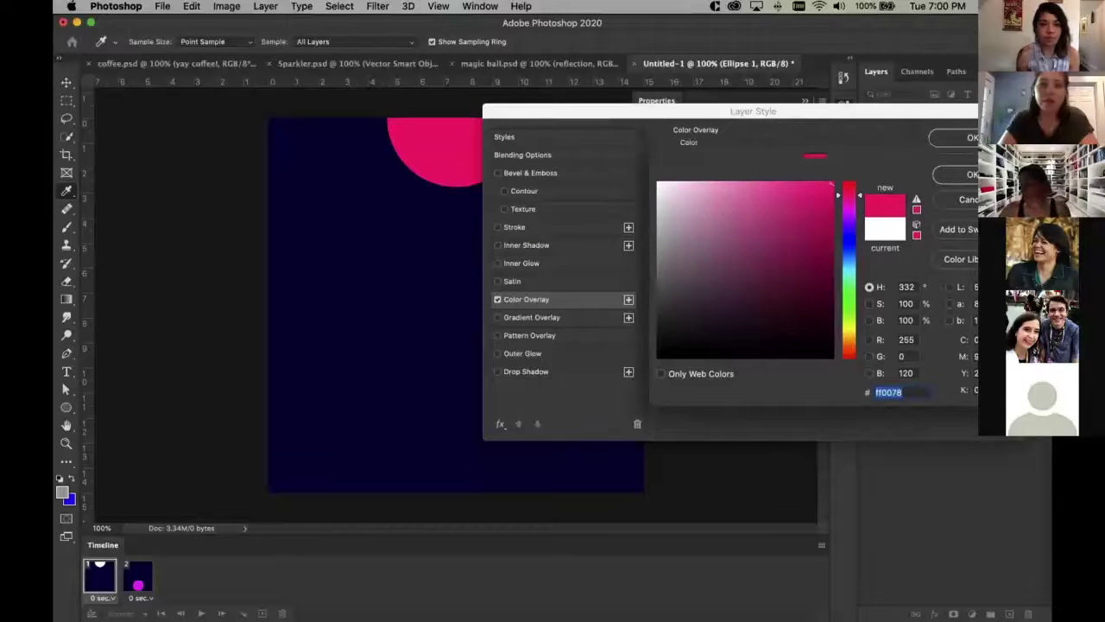
pyautogui.click(969, 175)
pyautogui.click(961, 138)
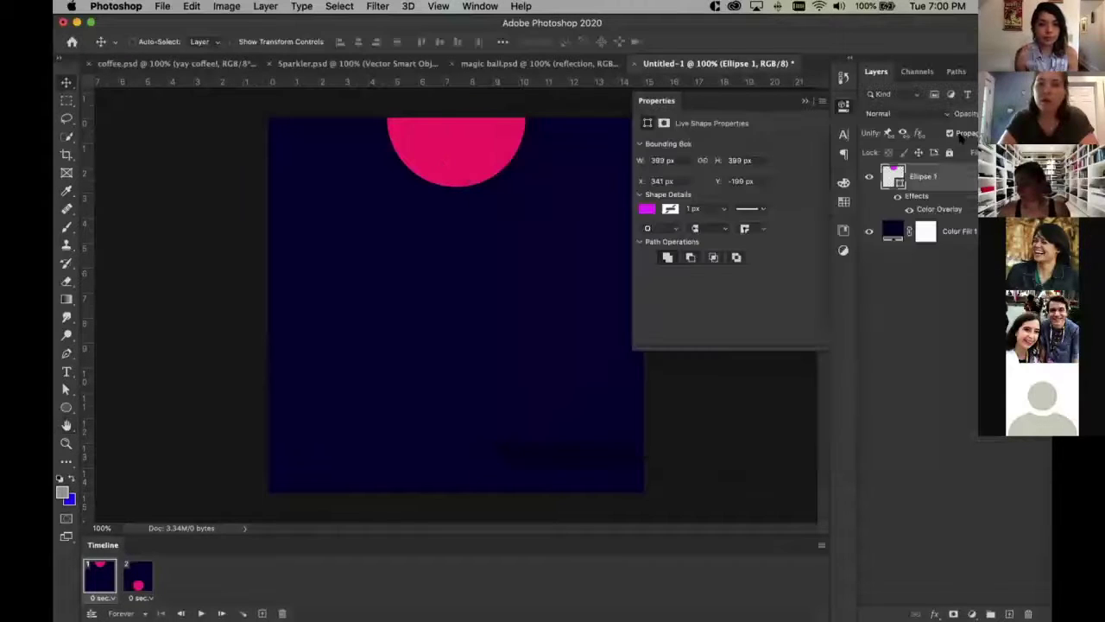
# Hide the ball's layer effects in frame 1, show them in frame 2, and compare the two frames
pyautogui.click(896, 196)
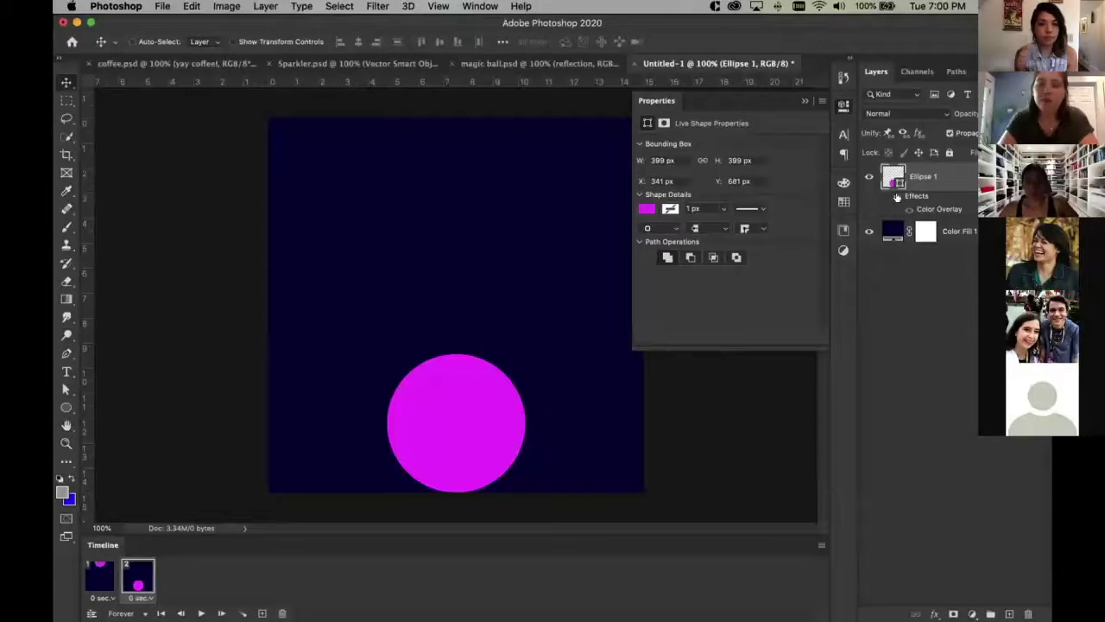
pyautogui.click(897, 197)
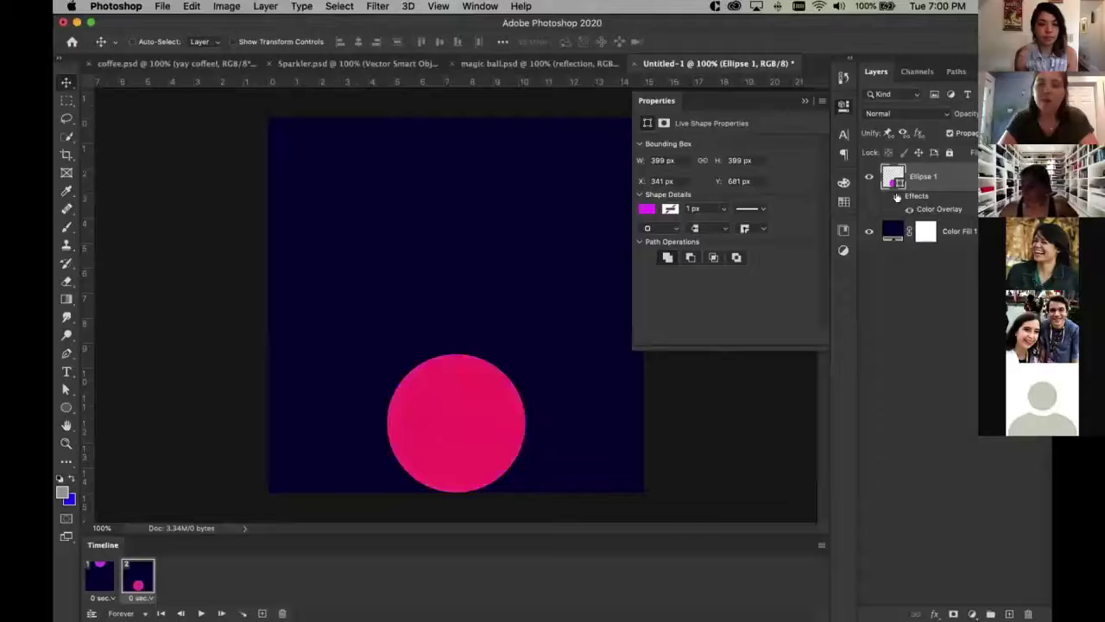
pyautogui.click(95, 585)
pyautogui.click(136, 578)
pyautogui.click(99, 579)
pyautogui.click(137, 578)
pyautogui.click(99, 579)
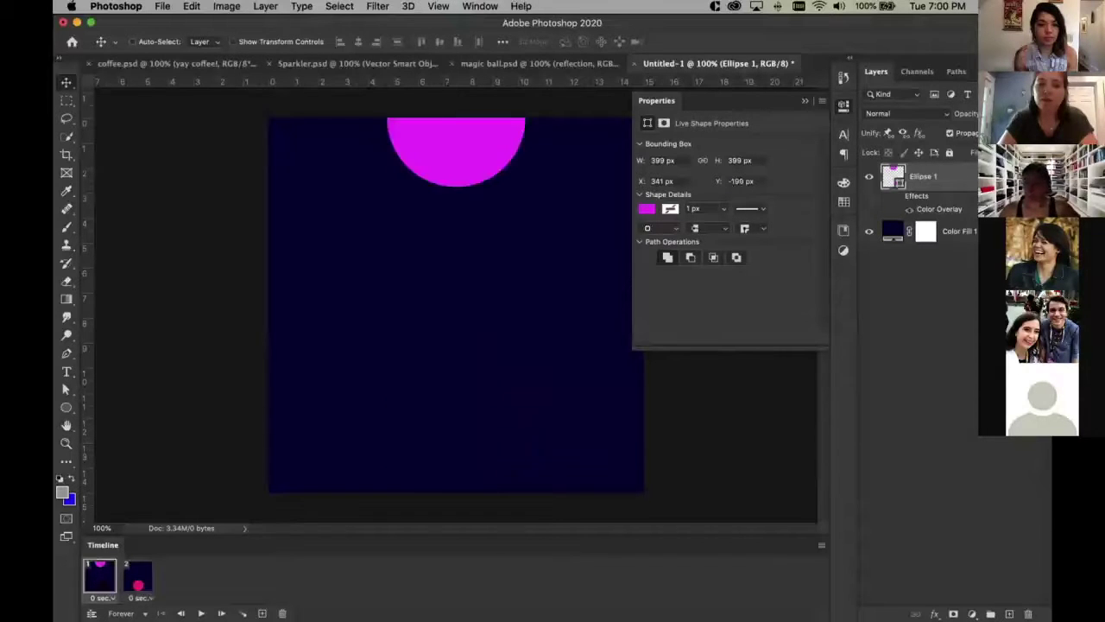
# Tween the two selected frames with 10 added frames across All Layers, including position, opacity and effects, and play the animation
pyautogui.keyDown('shift'); pyautogui.click(136, 585); pyautogui.keyUp('shift')
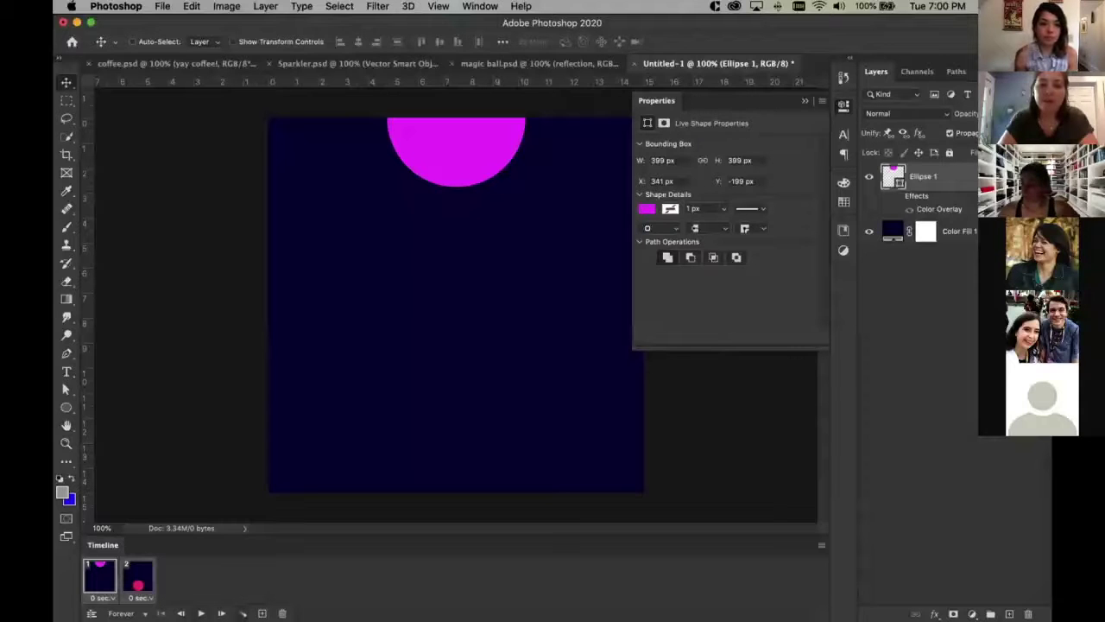
pyautogui.click(243, 613)
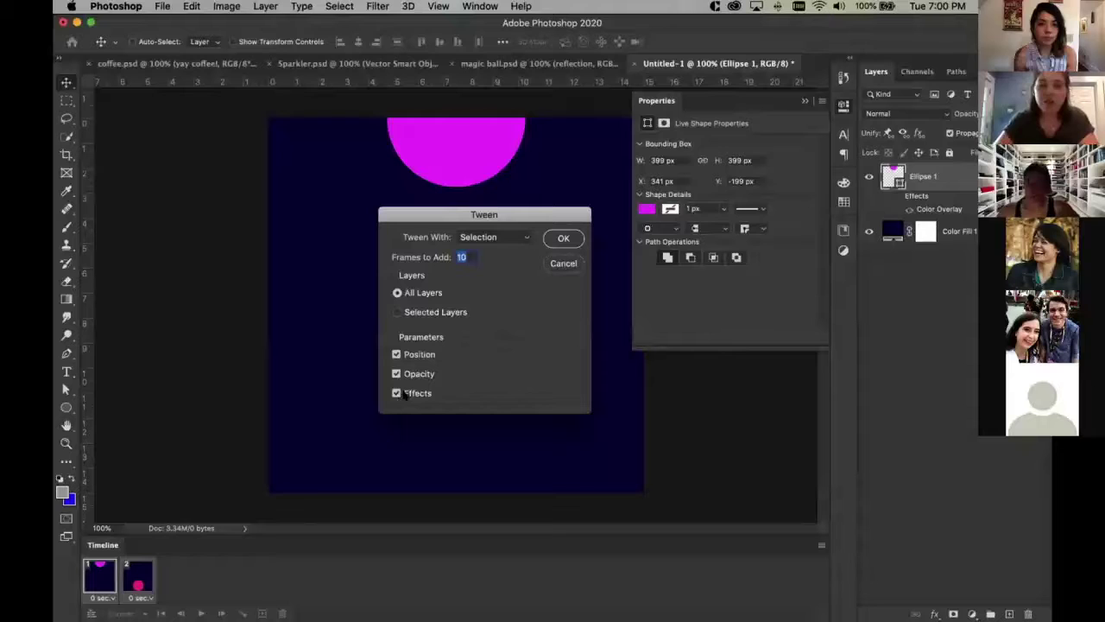
pyautogui.click(564, 239)
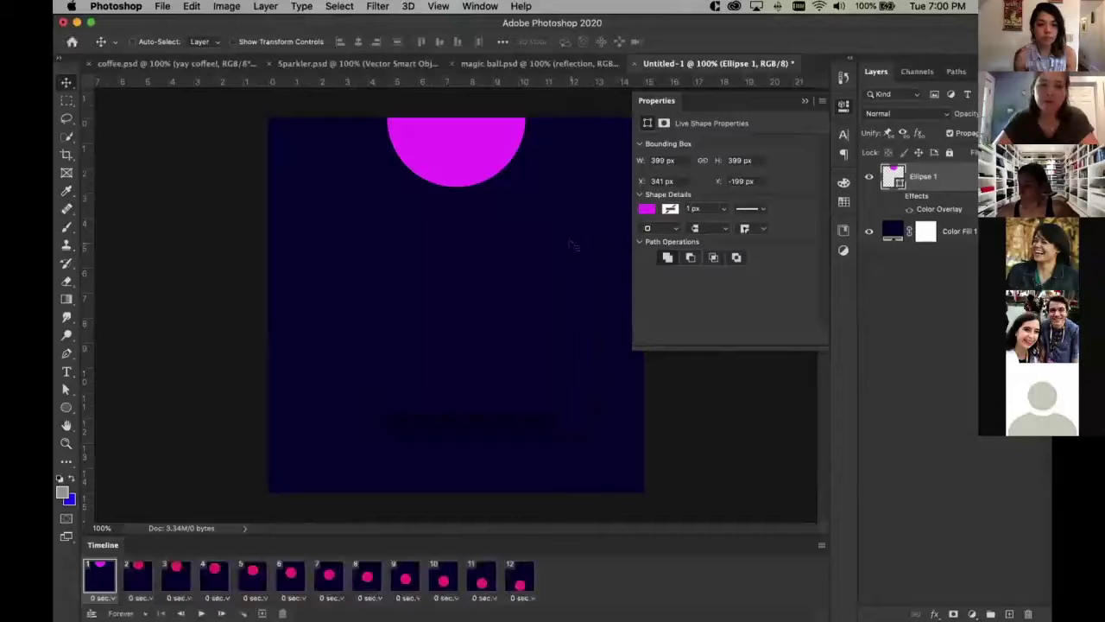
pyautogui.press('space')
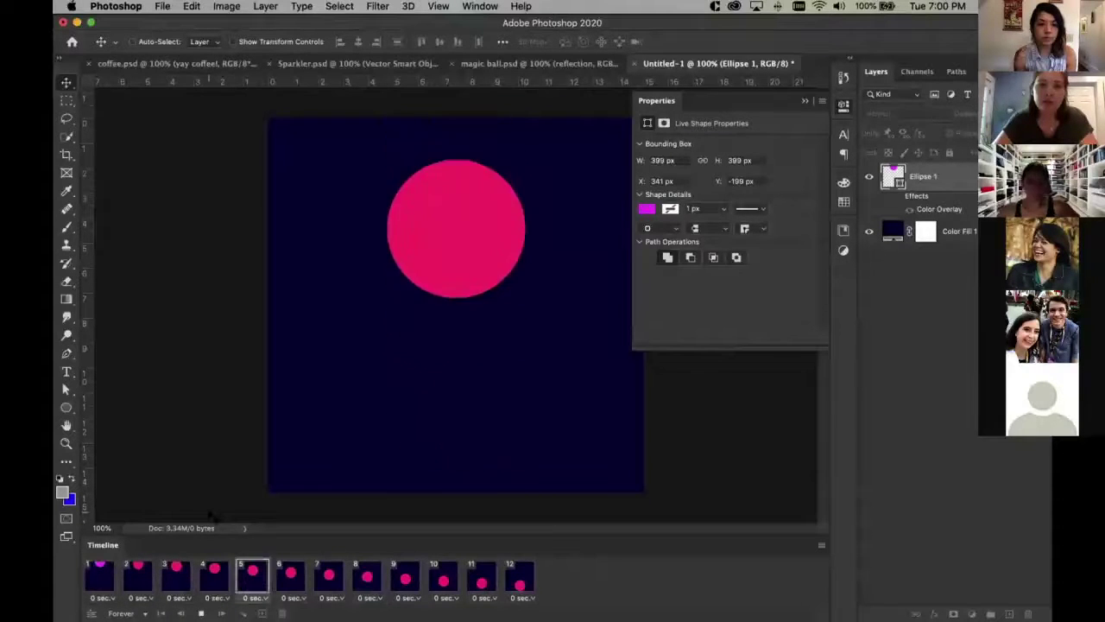
pyautogui.press('space')
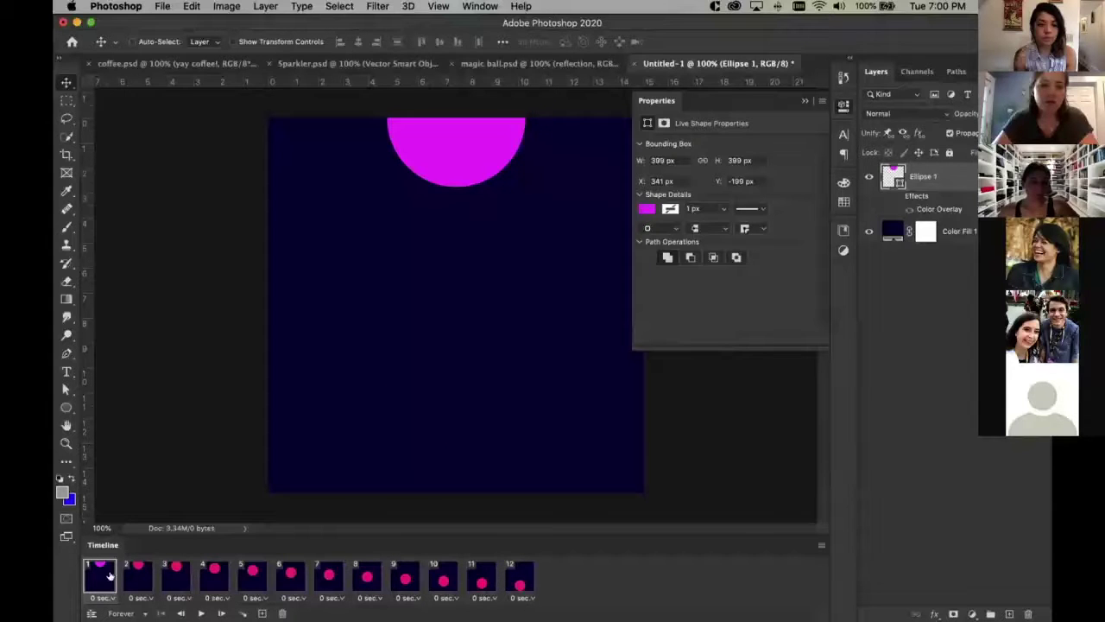
# Compare the circle's position and colour in the first few frames of the animation
pyautogui.click(138, 577)
pyautogui.click(176, 577)
pyautogui.click(214, 576)
pyautogui.click(135, 577)
pyautogui.click(110, 577)
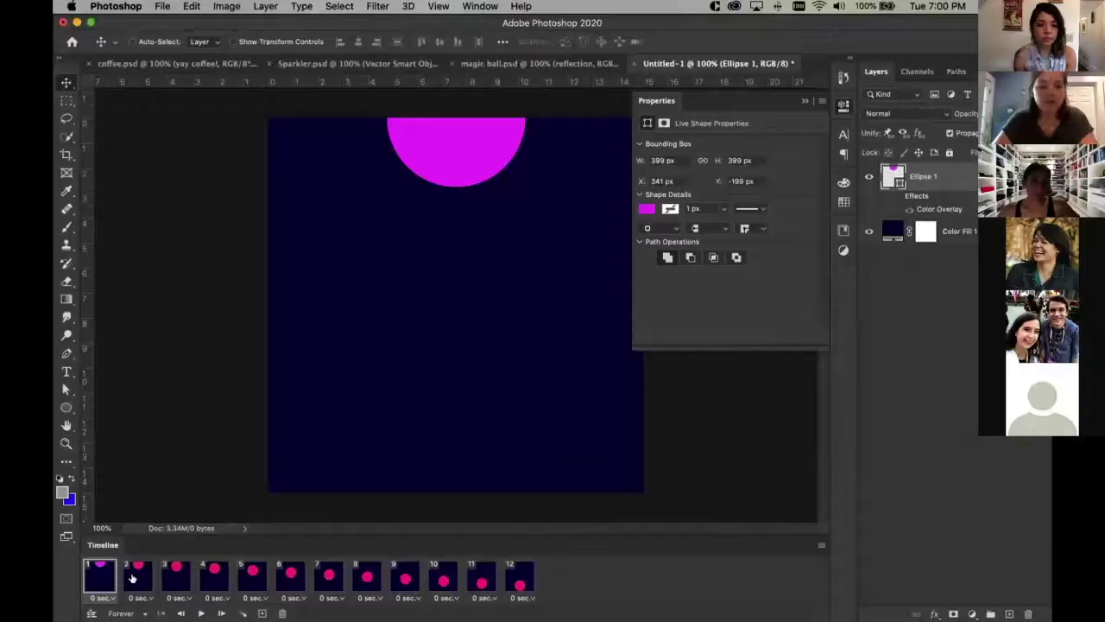
pyautogui.click(136, 576)
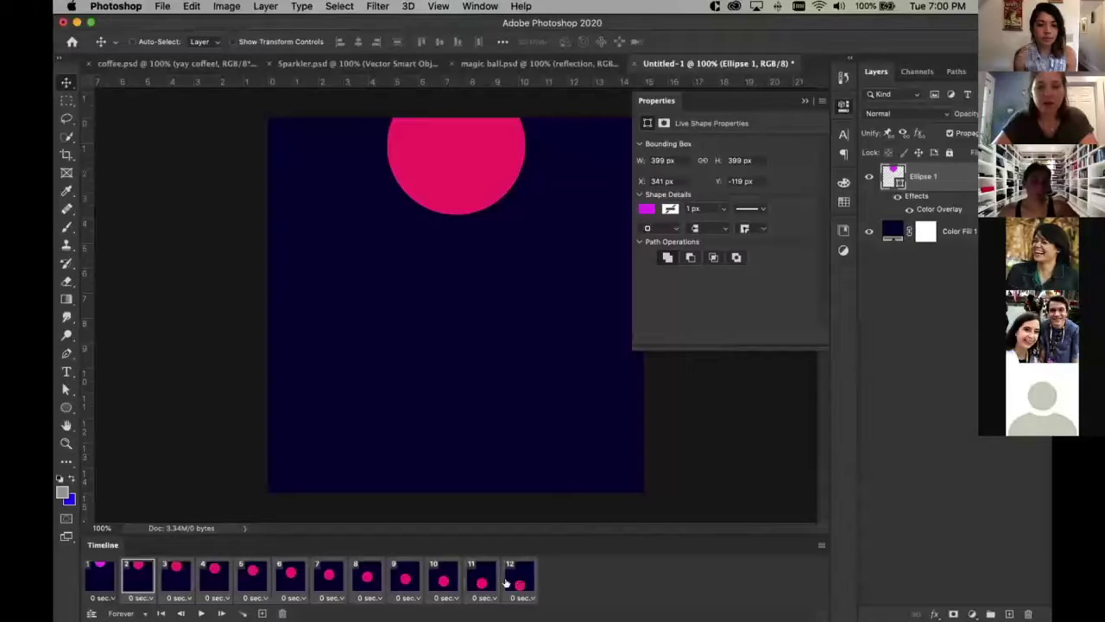
pyautogui.click(91, 584)
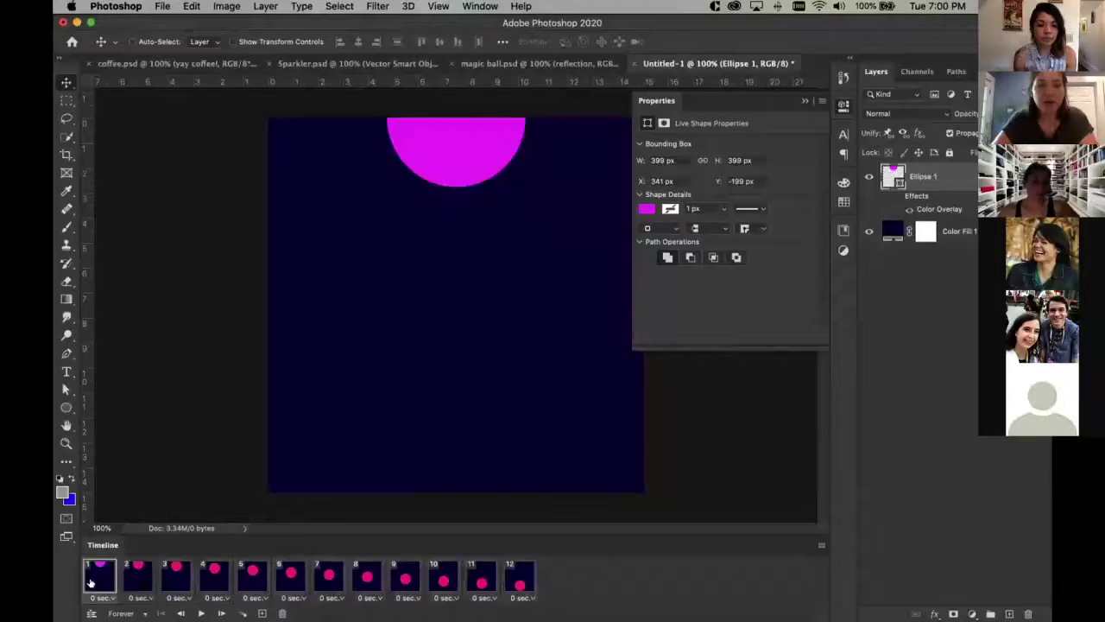
pyautogui.click(138, 586)
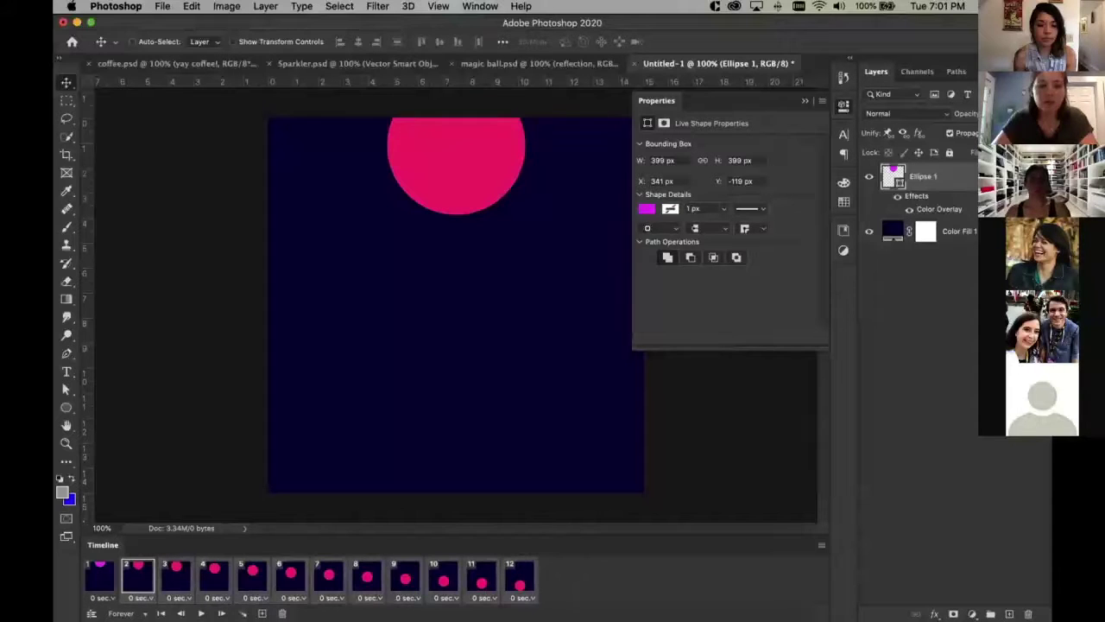
pyautogui.click(281, 613)
pyautogui.press('Return')
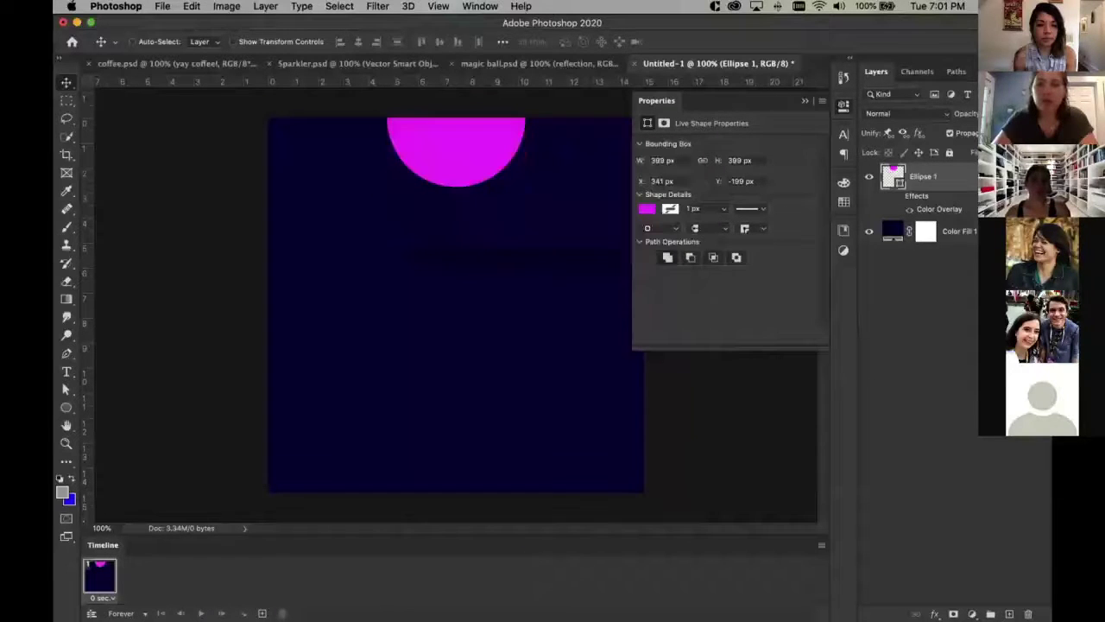
pyautogui.press('super+z')
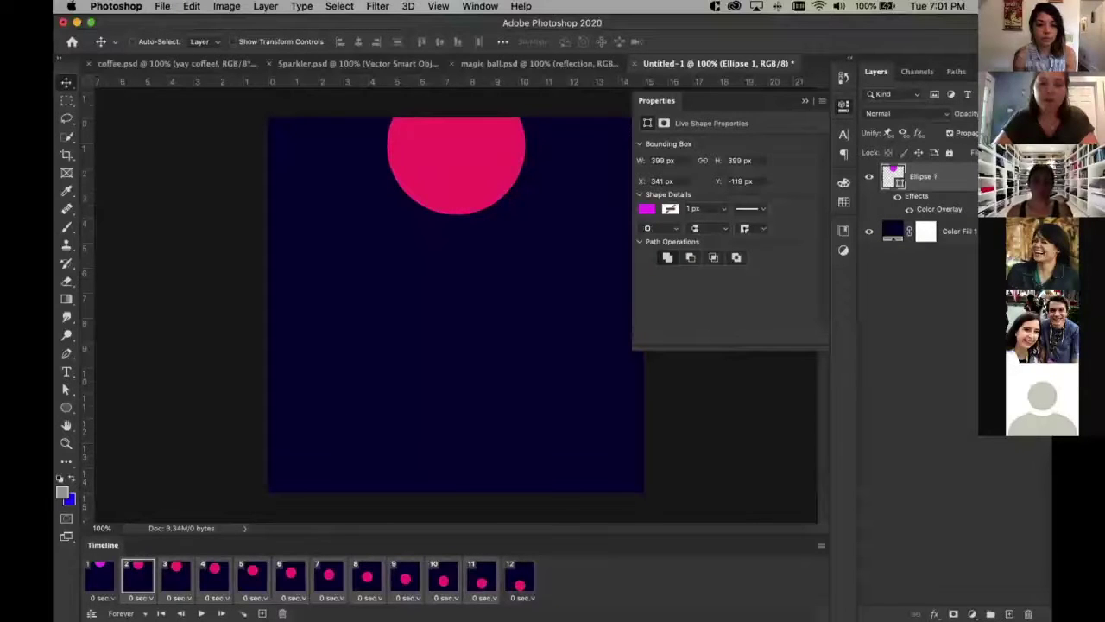
# Delete the in-between frames 2 to 11, keeping only the first and last frames
pyautogui.click(281, 613)
pyautogui.press('Return')
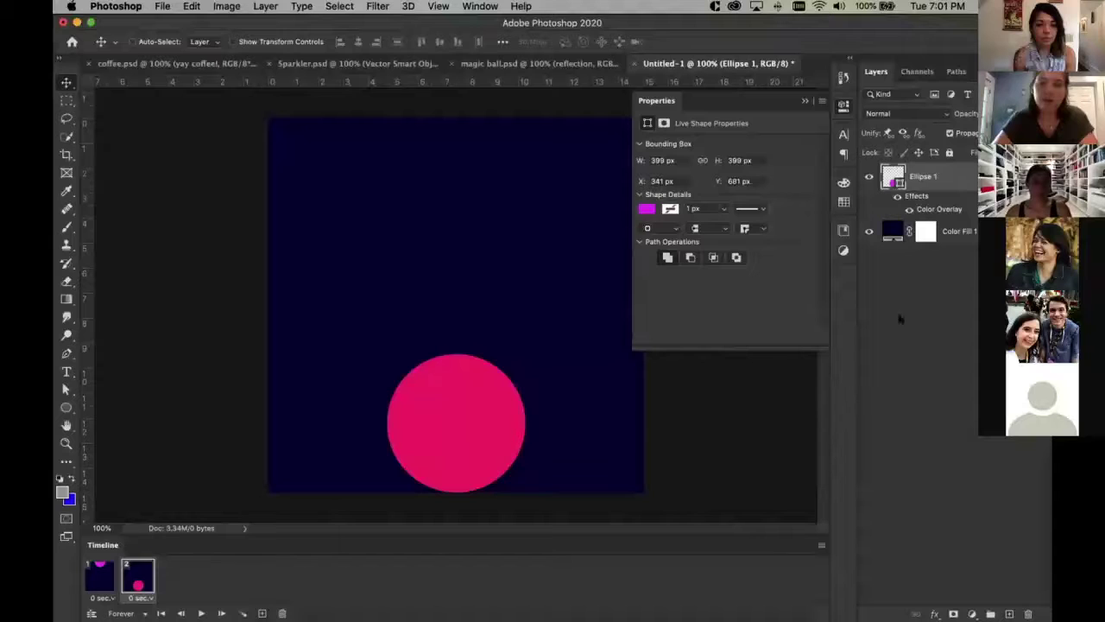
# Remove the Color Overlay effect from the Ellipse 1 layer, checking both remaining frames
pyautogui.click(897, 198)
pyautogui.moveTo(917, 198); pyautogui.dragTo(1028, 613)
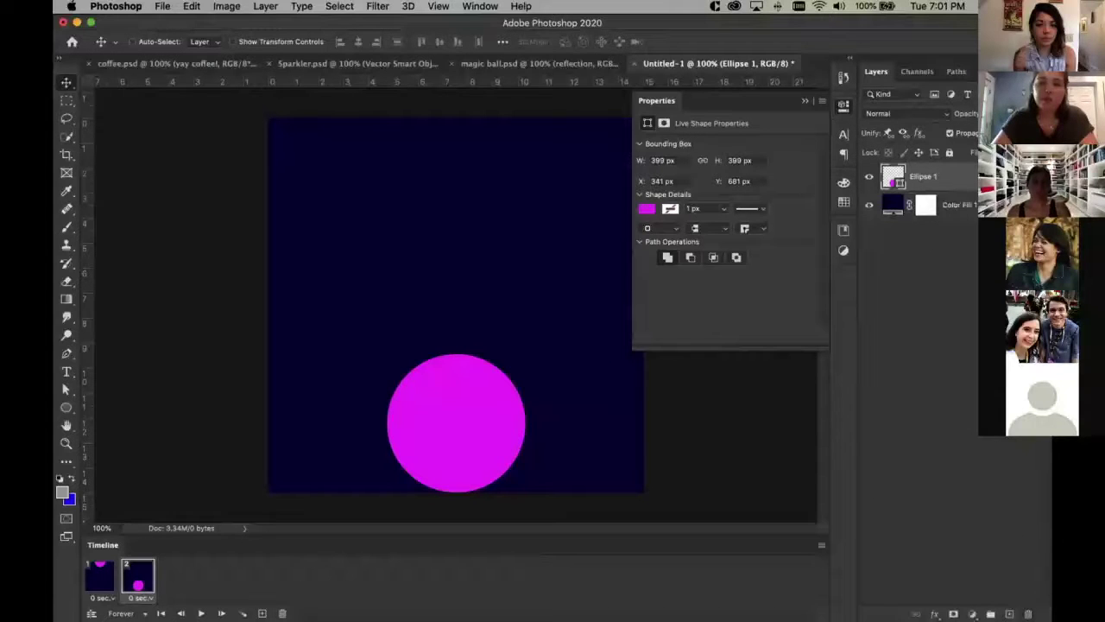
pyautogui.click(98, 577)
pyautogui.moveTo(909, 204); pyautogui.dragTo(1028, 613)
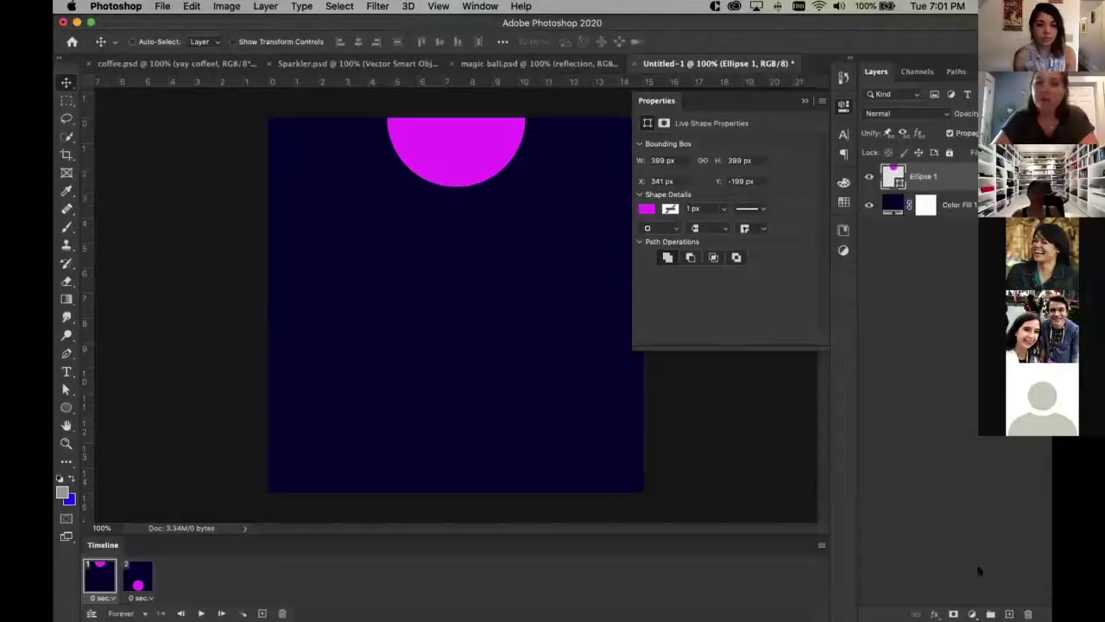
# Add a pink-red Color Overlay to the Ellipse 1 layer in frame 2
pyautogui.click(140, 587)
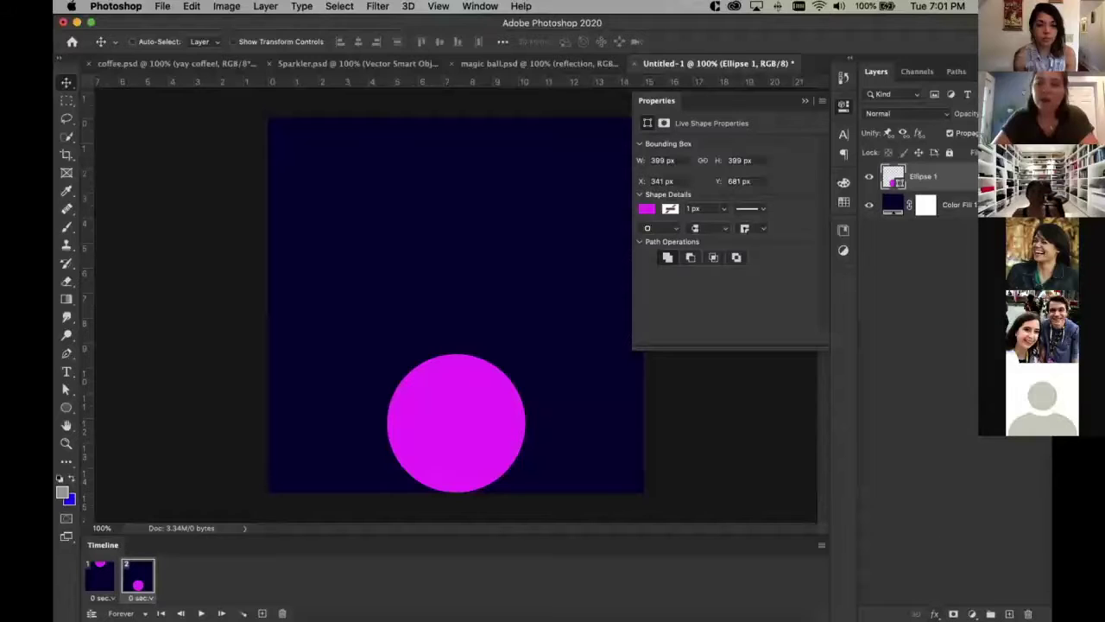
pyautogui.click(936, 614)
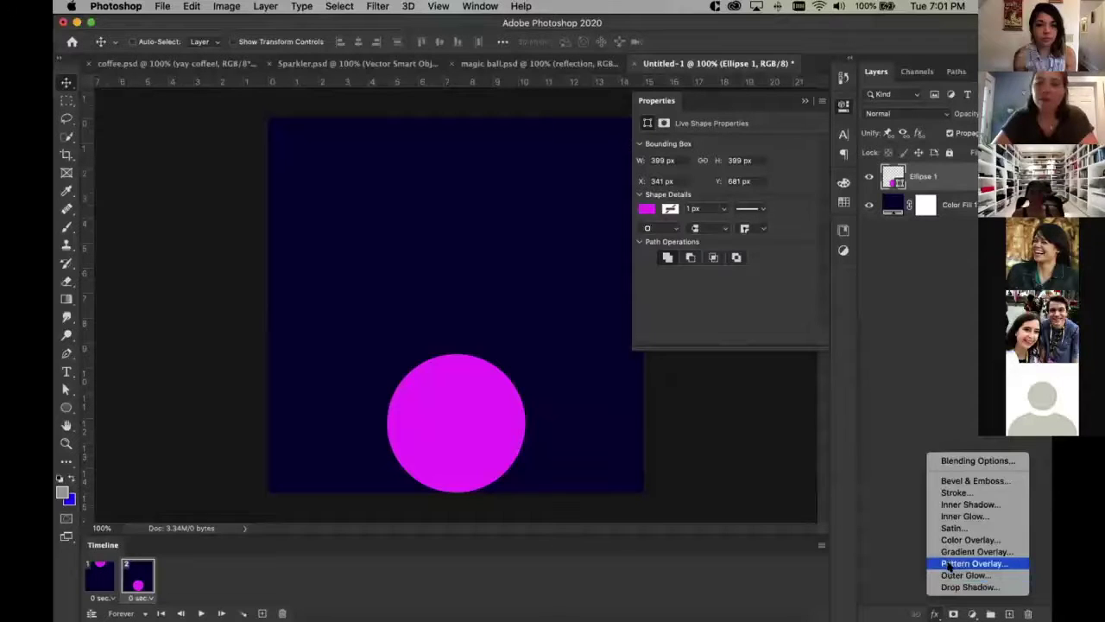
pyautogui.click(979, 540)
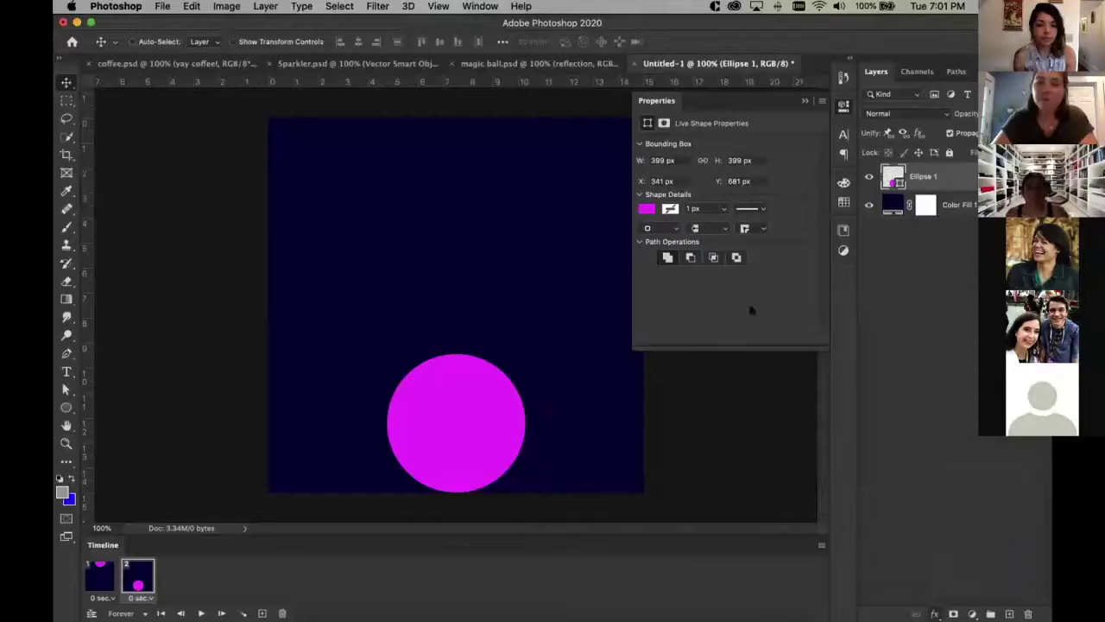
pyautogui.click(949, 135)
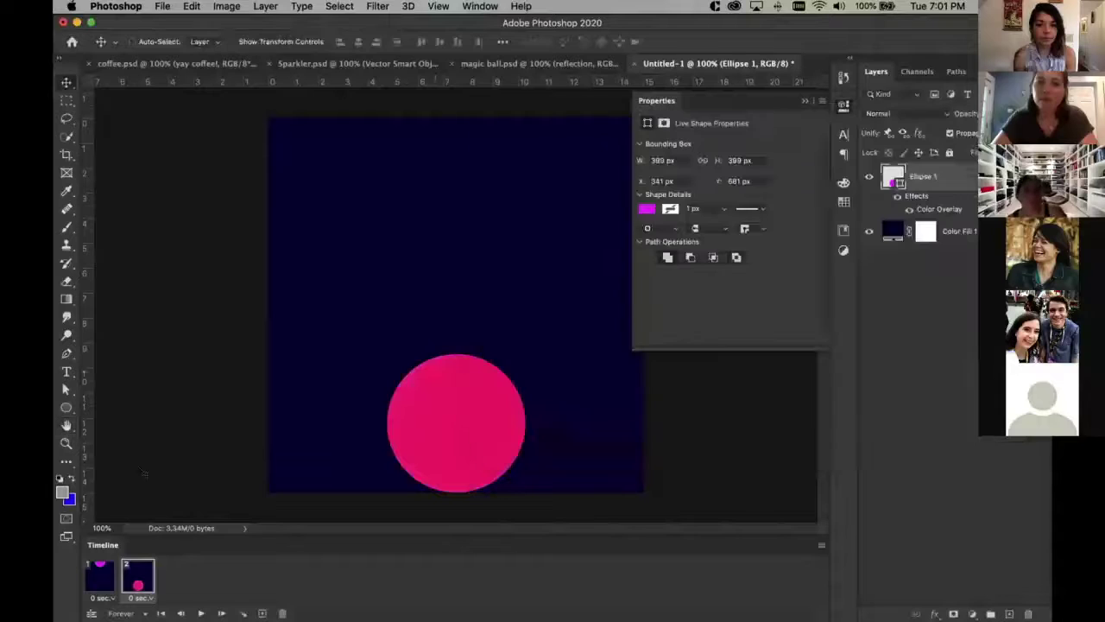
# Tween from frame 1 to frame 2, adding in-between frames for a 12-frame animation
pyautogui.click(98, 579)
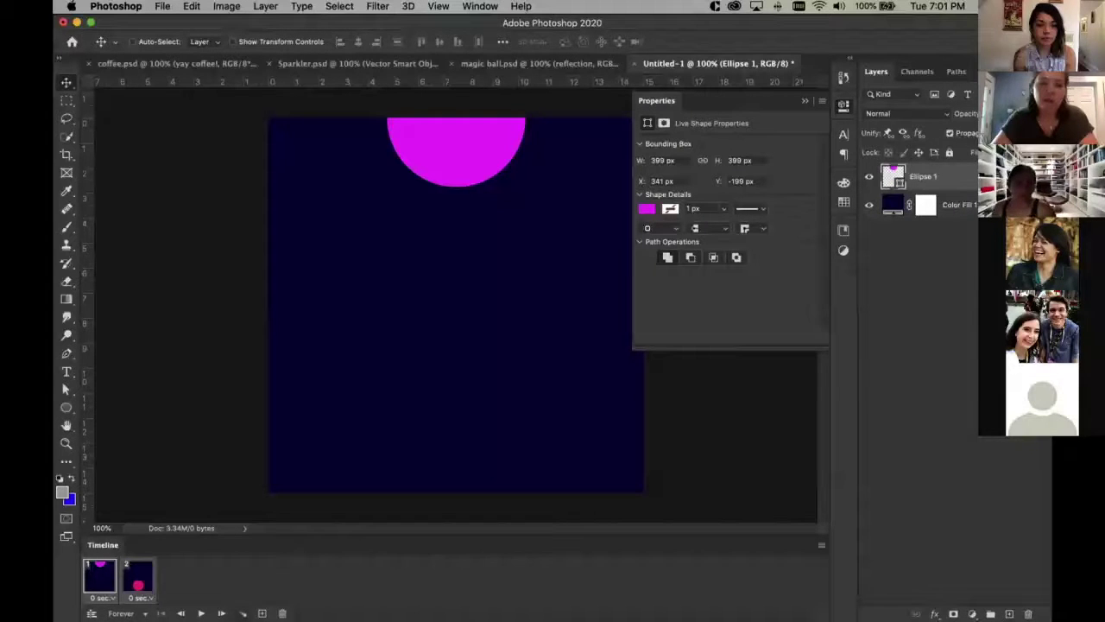
pyautogui.click(243, 613)
pyautogui.click(566, 239)
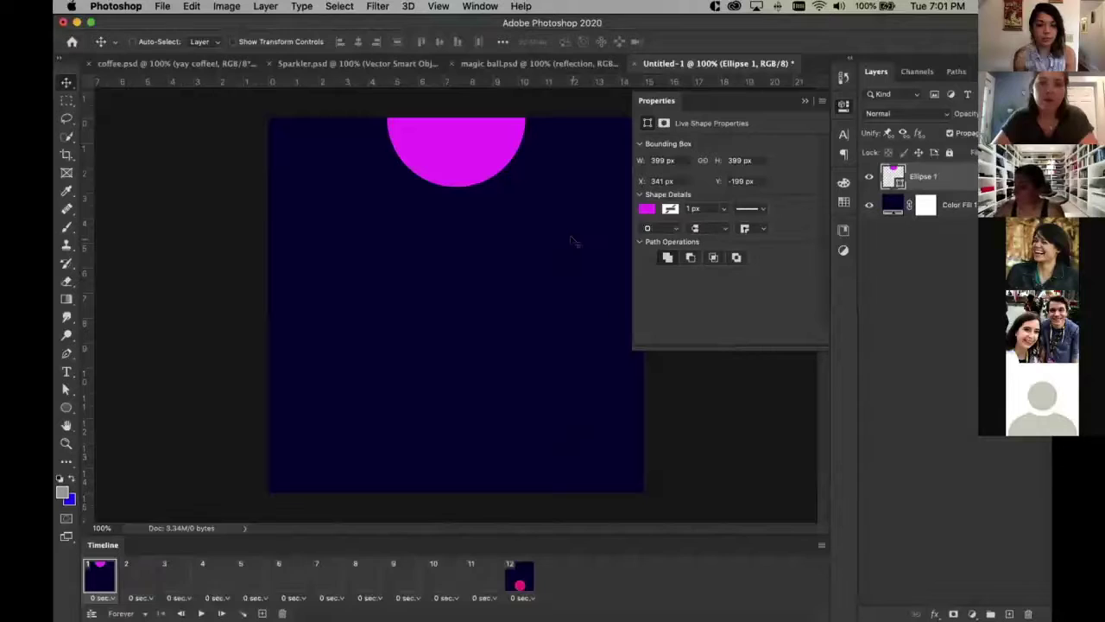
# Play back the tweened animation and compare its first and last frames
pyautogui.press('space')
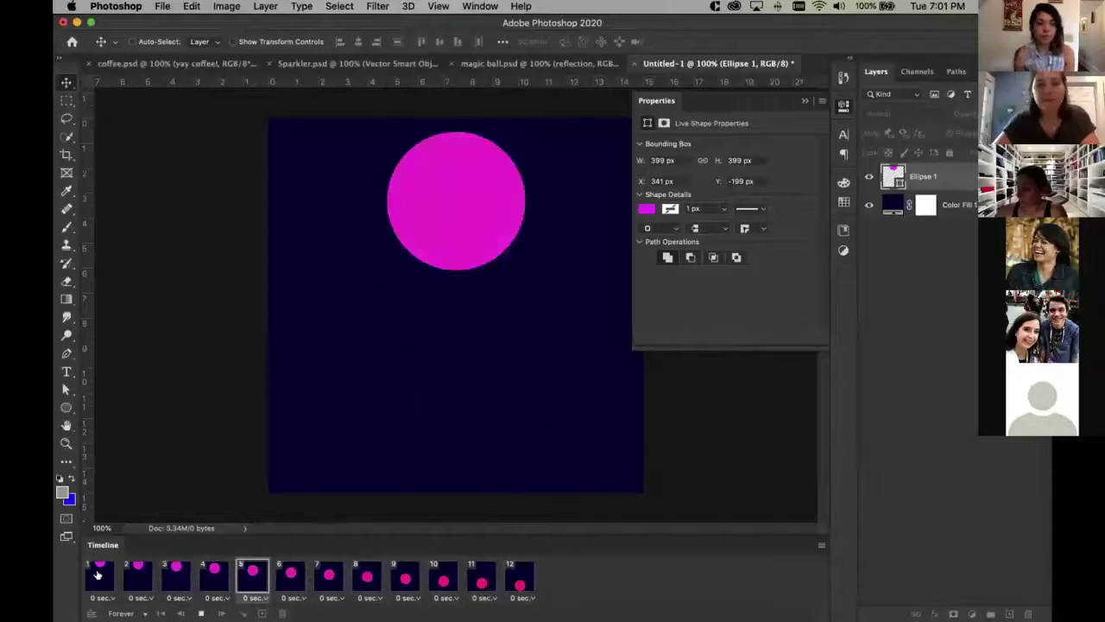
pyautogui.click(98, 574)
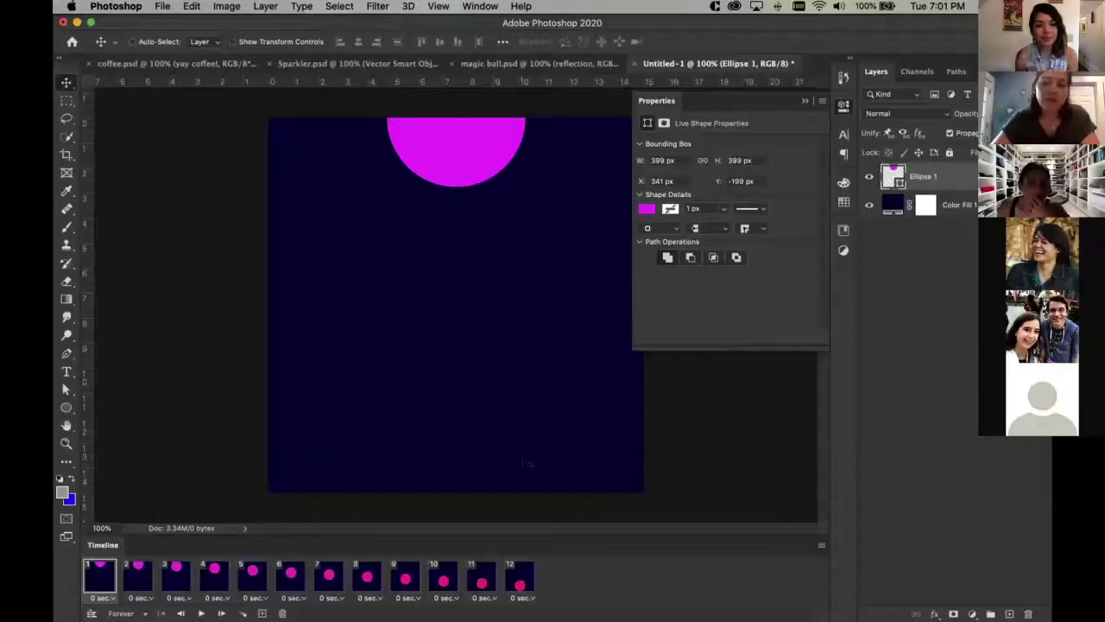
pyautogui.click(522, 577)
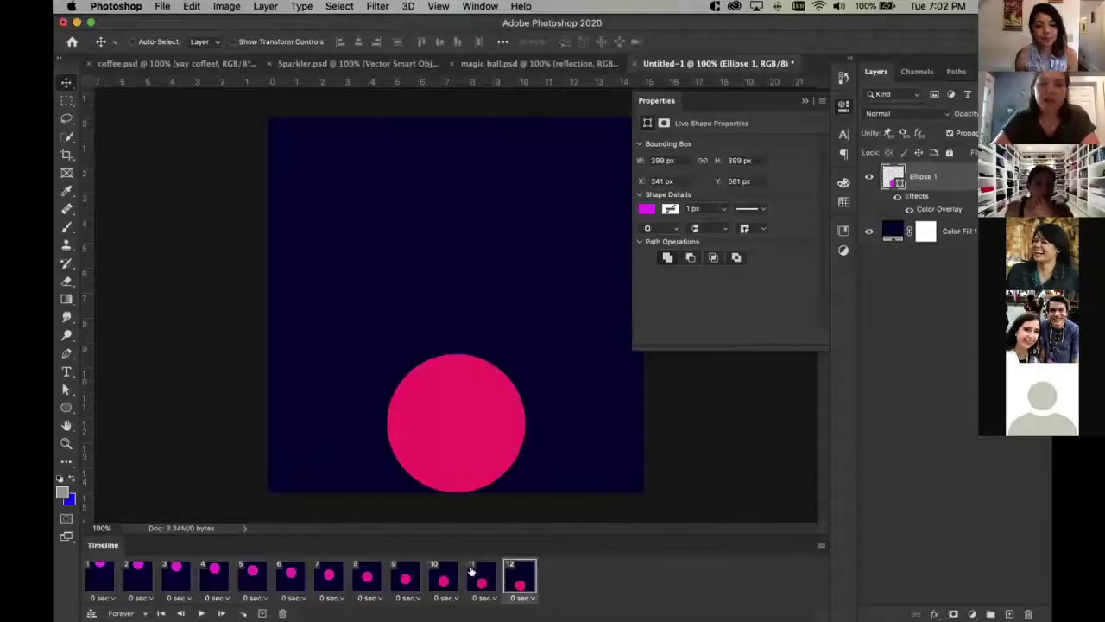
pyautogui.click(102, 571)
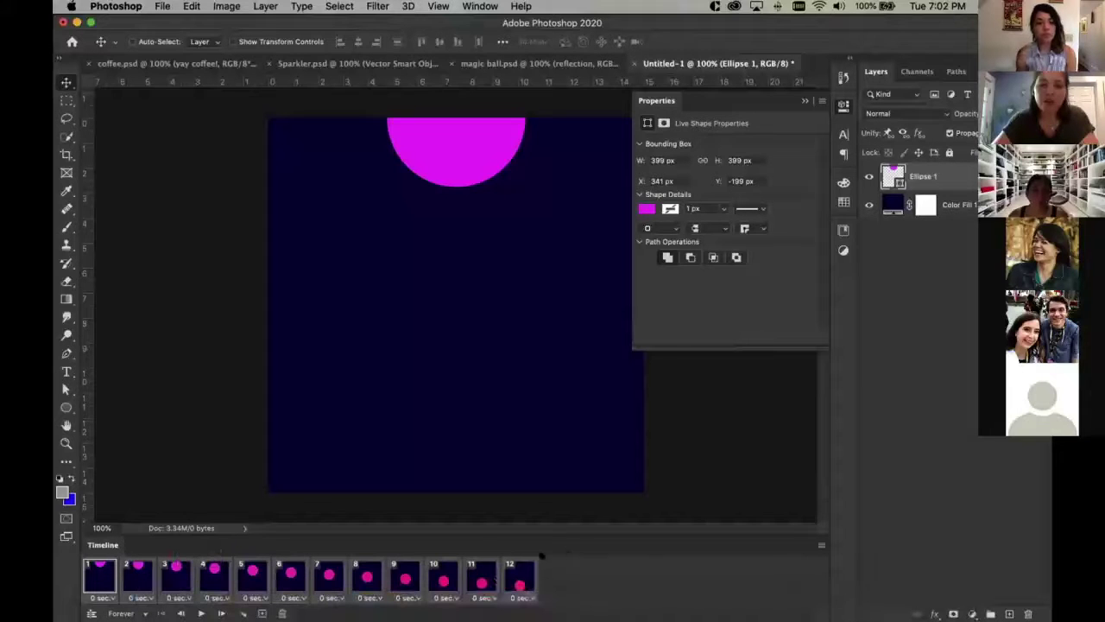
pyautogui.moveTo(508, 577); pyautogui.dragTo(538, 576)
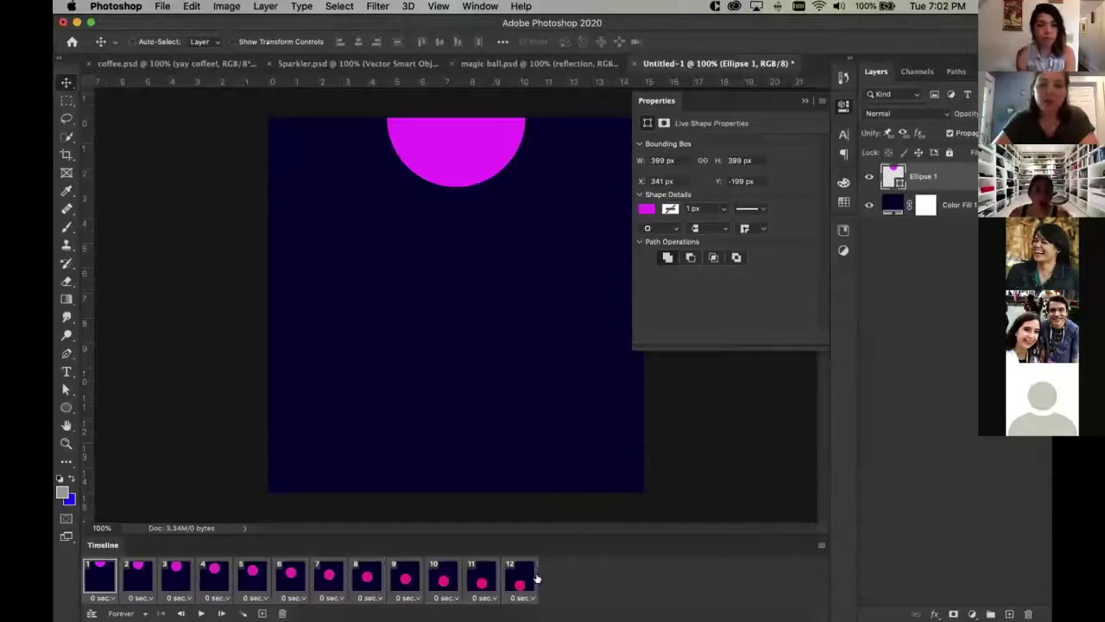
pyautogui.moveTo(98, 584); pyautogui.dragTo(541, 576)
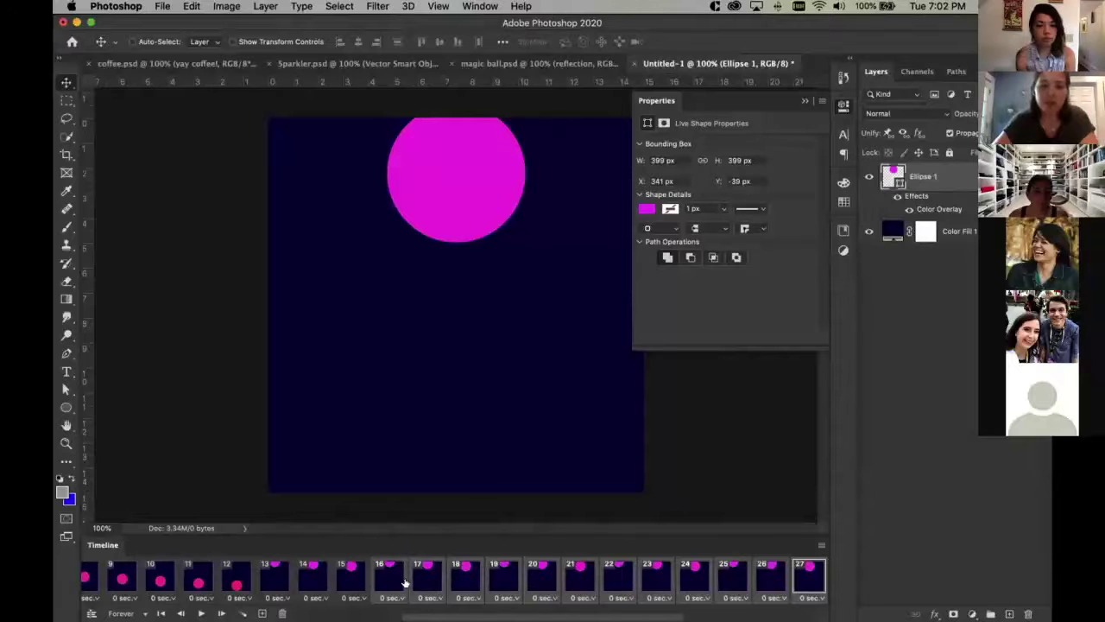
pyautogui.hscroll(5, 437, 587)
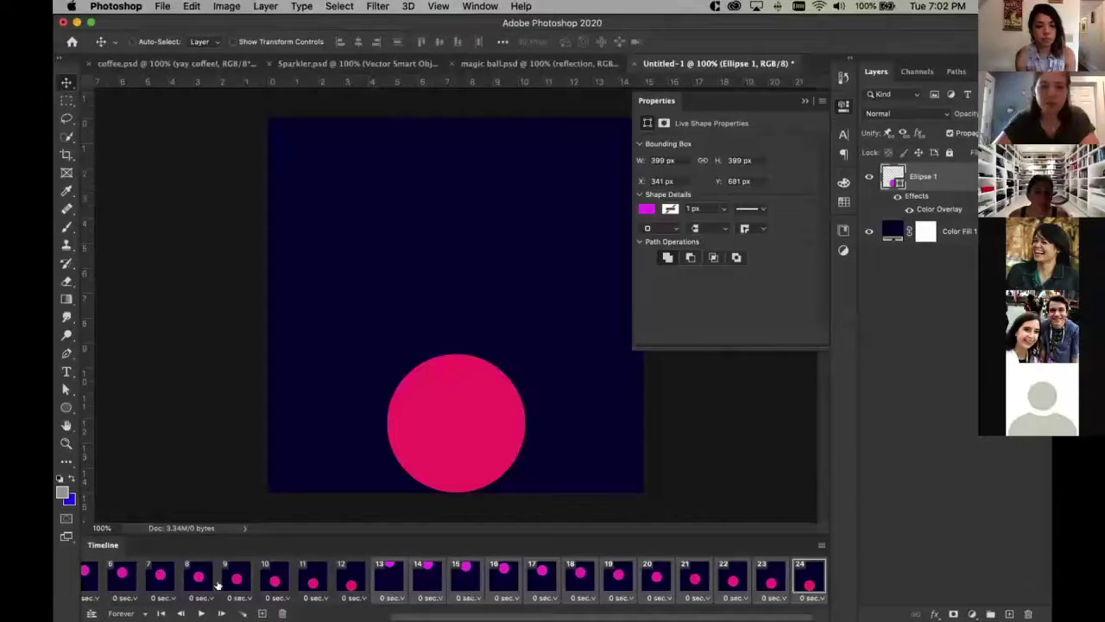
pyautogui.hscroll(-10, 218, 586)
pyautogui.click(99, 574)
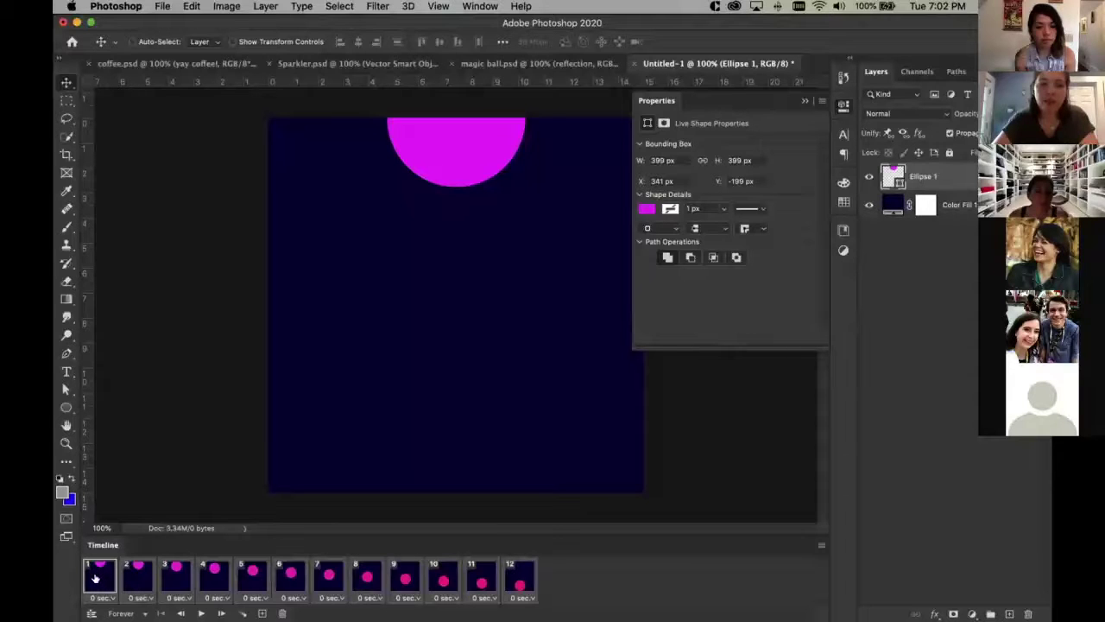
# Duplicate all 12 frames after frame 12 and reverse the order of the copied frames 13 to 24
pyautogui.moveTo(108, 577); pyautogui.dragTo(539, 570)
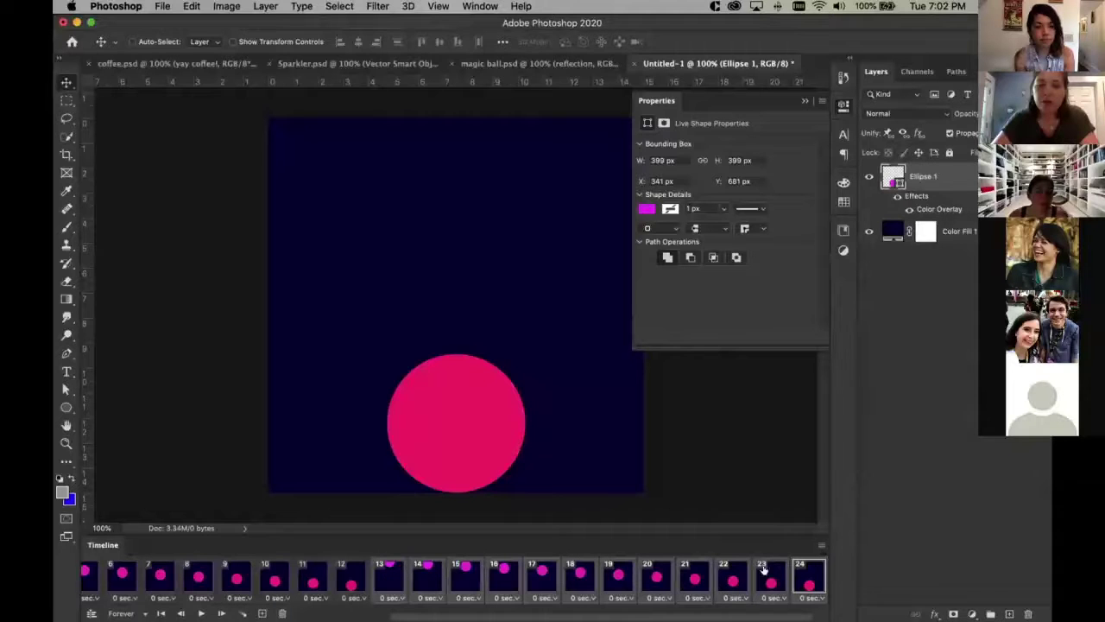
pyautogui.click(387, 581)
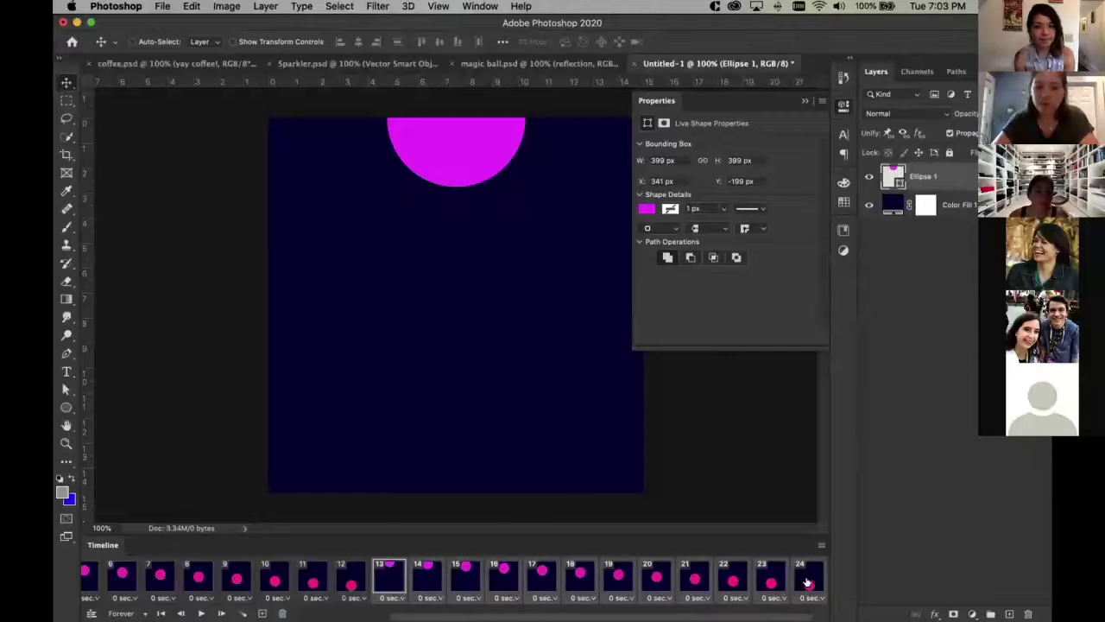
pyautogui.click(821, 547)
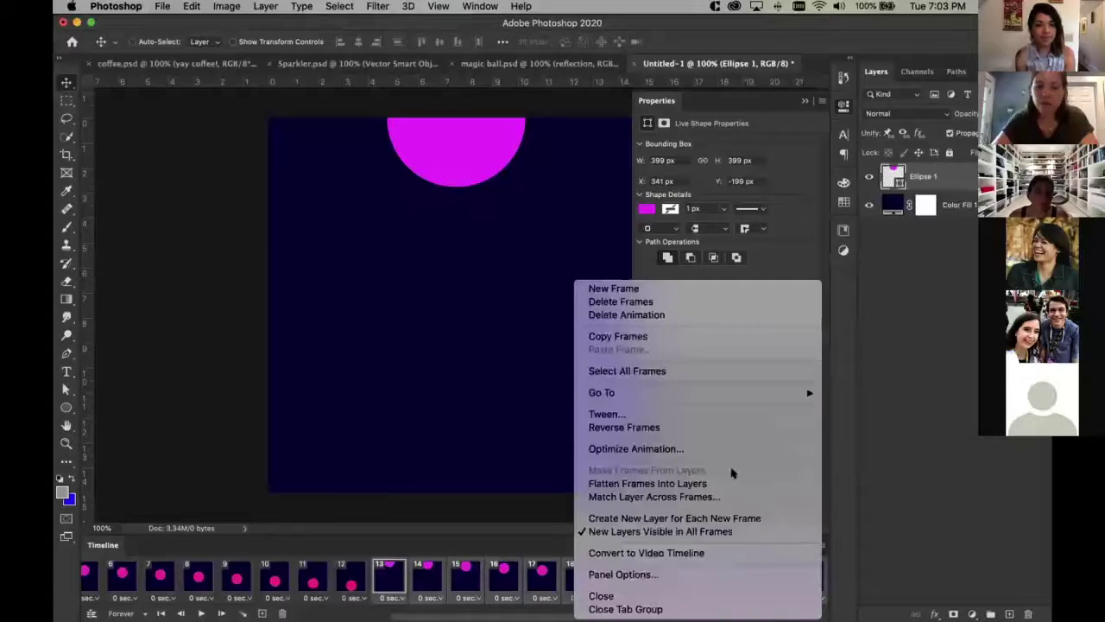
pyautogui.click(680, 428)
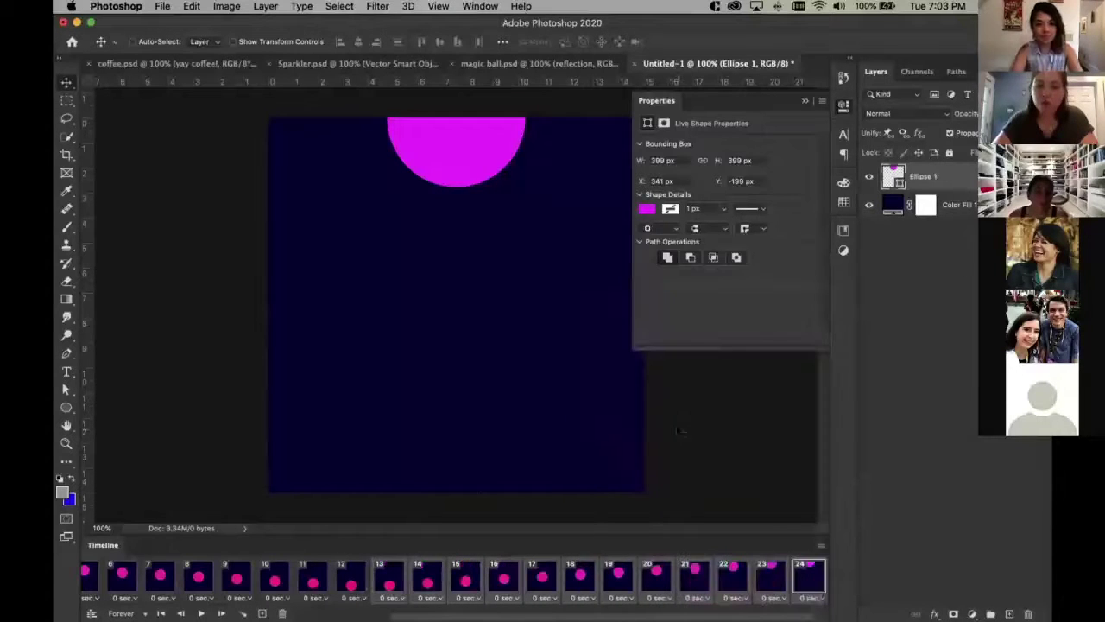
# Play back the extended 24-frame animation from frame 1, stopping it on the first frame
pyautogui.hscroll(-3, 324, 575)
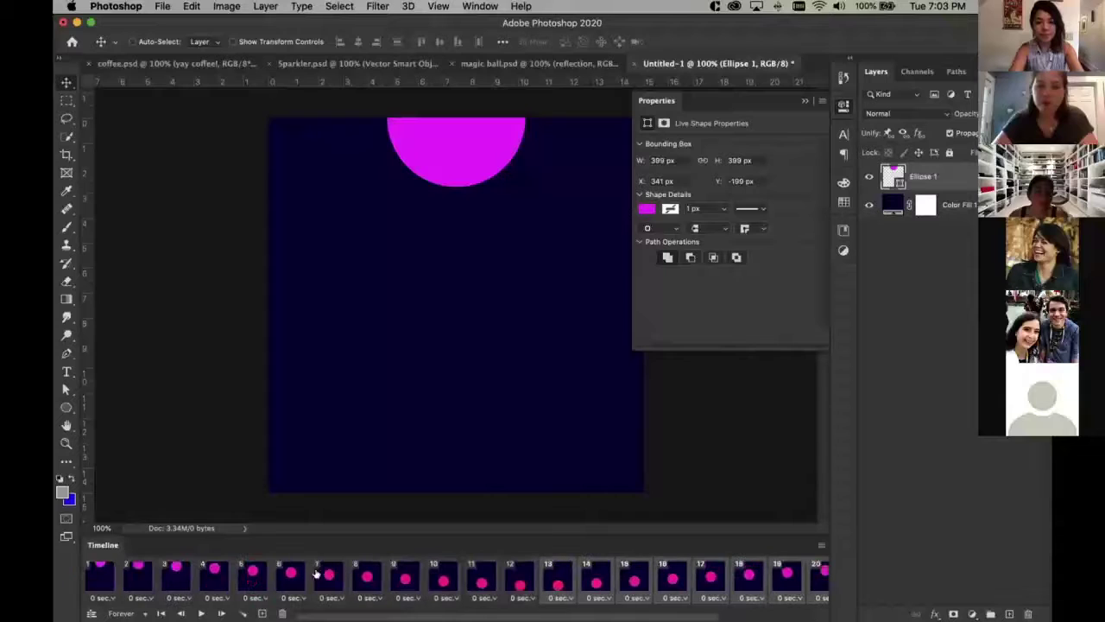
pyautogui.click(110, 577)
pyautogui.press('space')
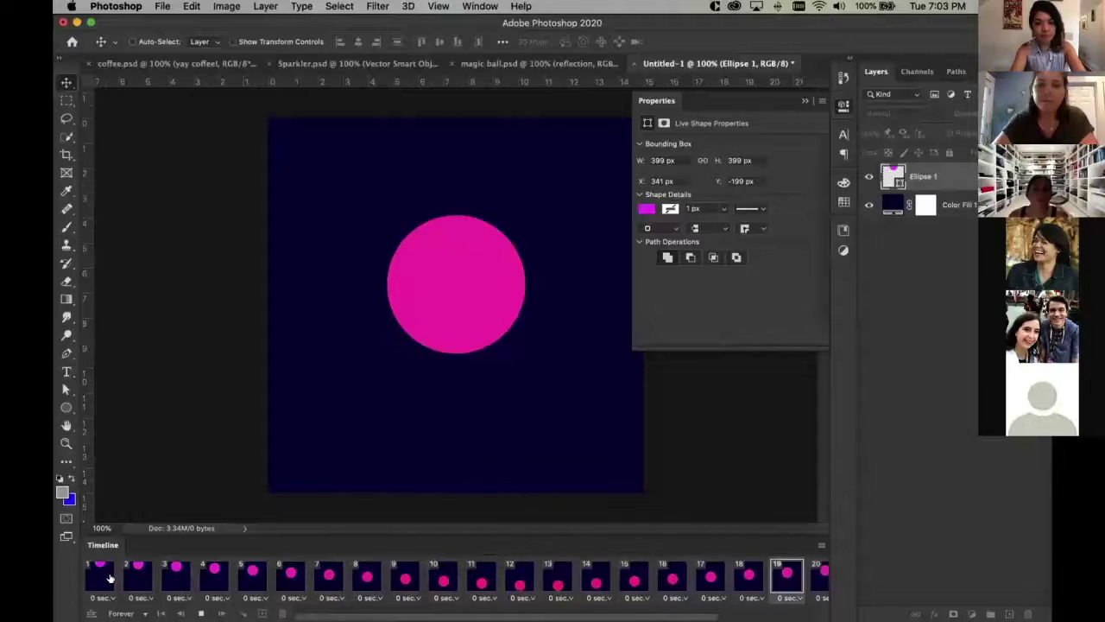
pyautogui.click(109, 579)
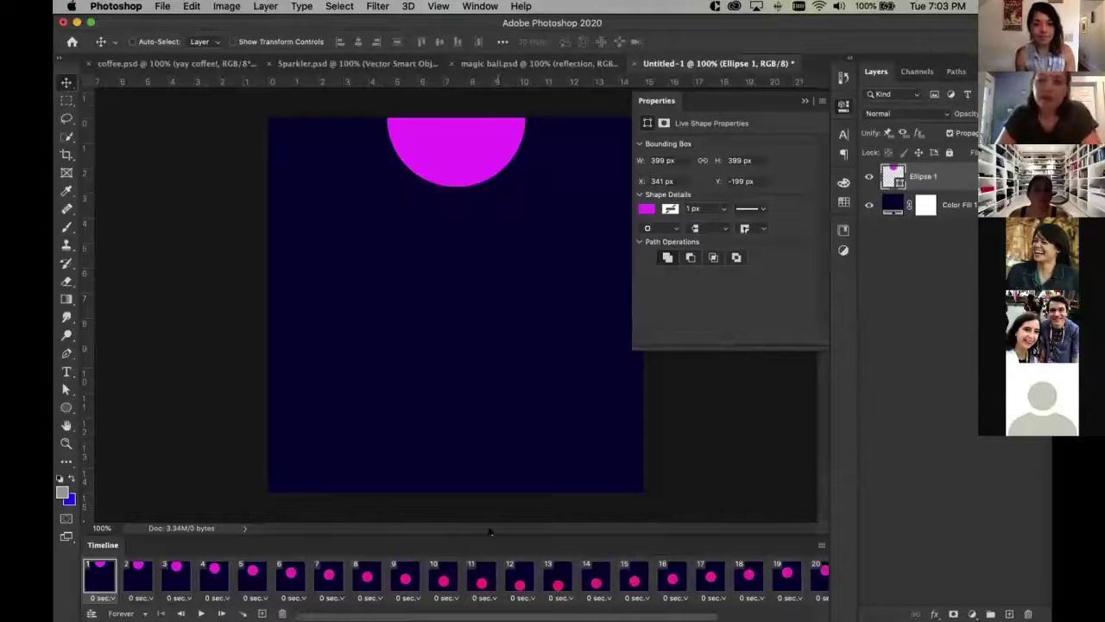
# Step through frames 11 to 13 to compare the circle where the motion reverses
pyautogui.click(483, 577)
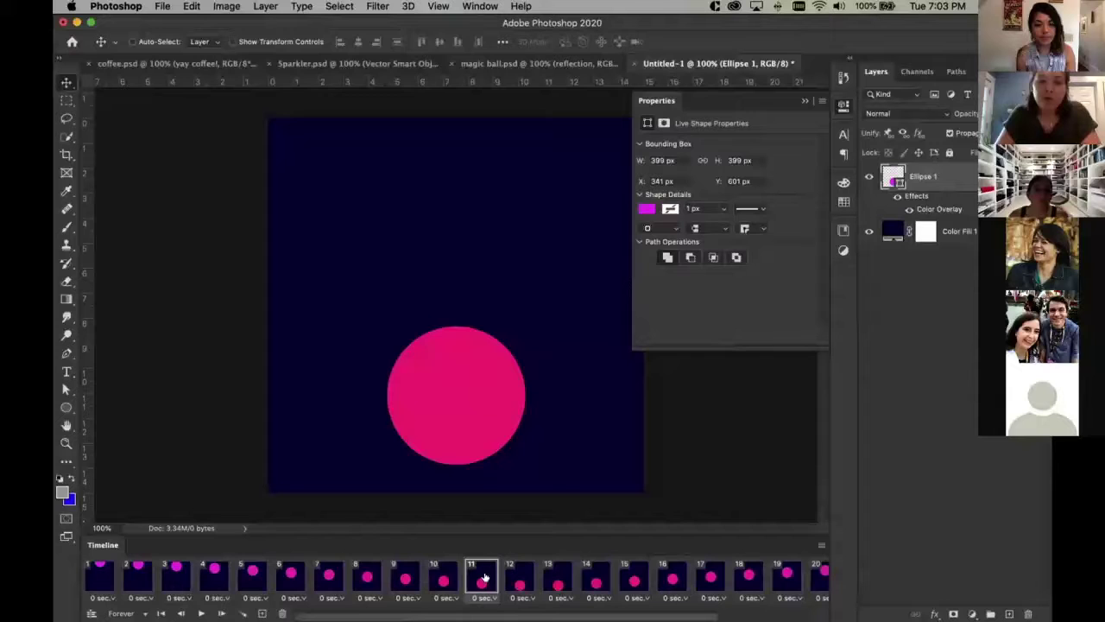
pyautogui.click(509, 578)
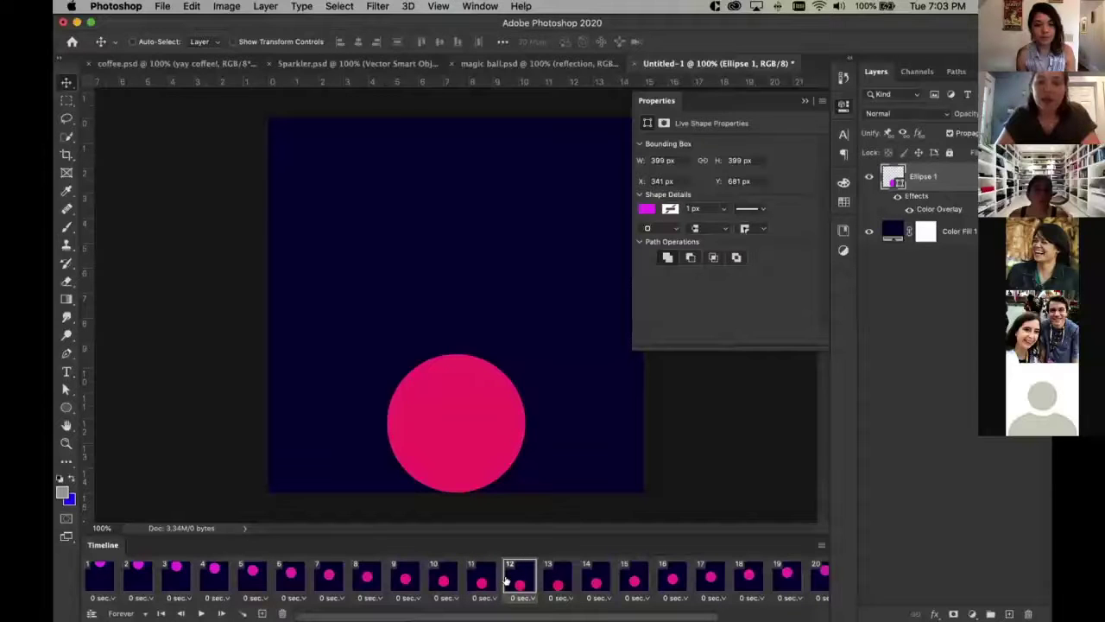
pyautogui.click(551, 582)
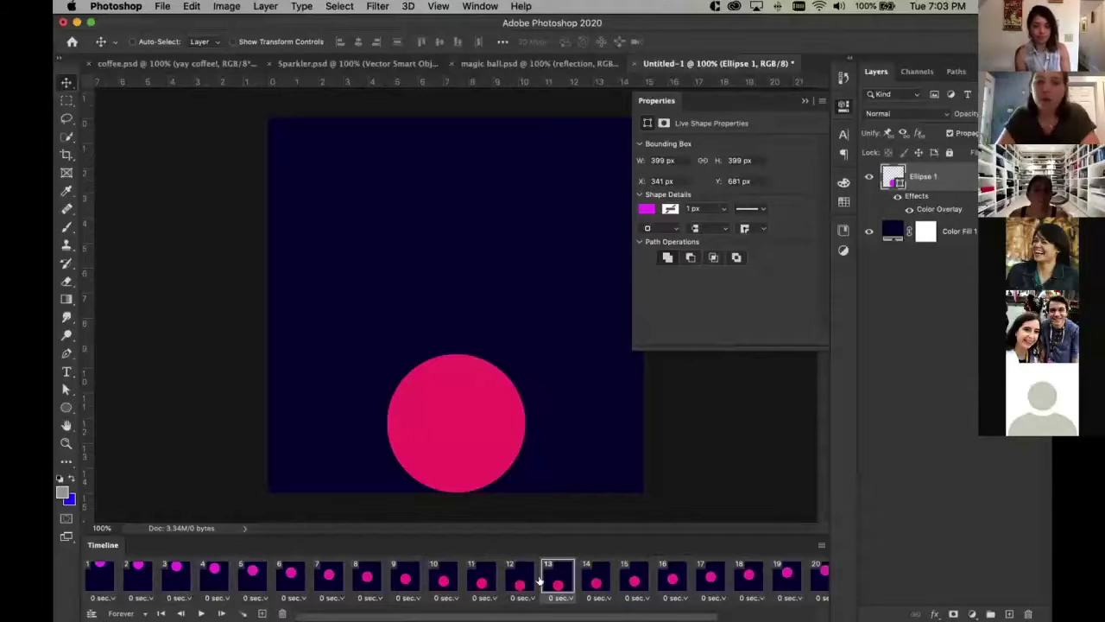
pyautogui.press('Left')
pyautogui.press('Left')
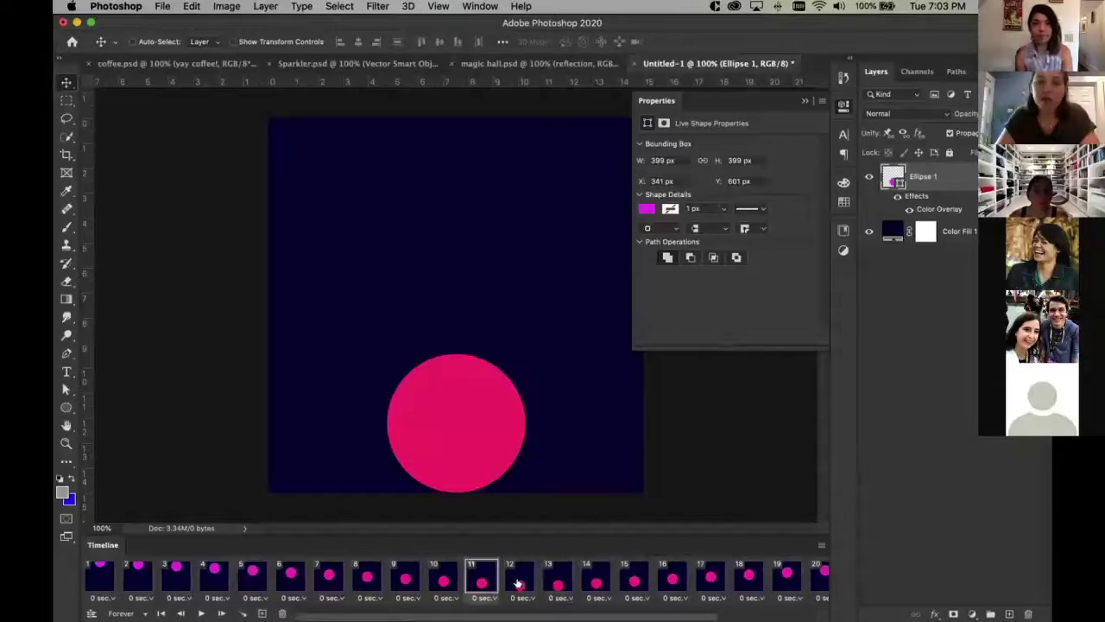
pyautogui.press('Right')
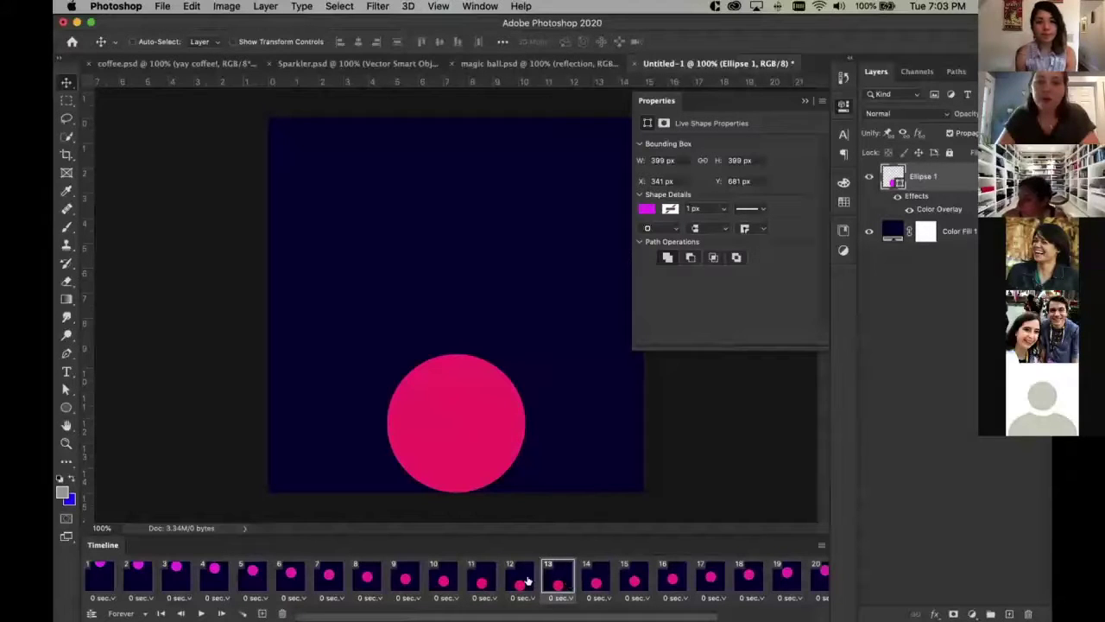
# Compare frames 12, 13 and 14 to examine the circle at the turning point of the bounce
pyautogui.click(556, 583)
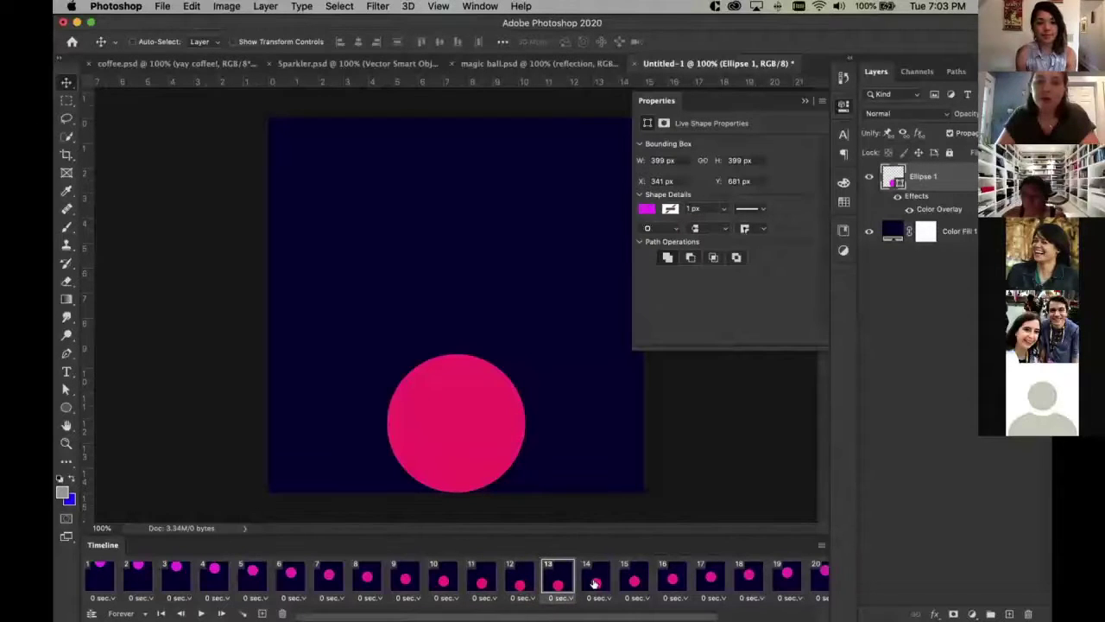
pyautogui.click(596, 584)
pyautogui.click(520, 584)
pyautogui.click(559, 584)
pyautogui.click(525, 584)
pyautogui.click(556, 583)
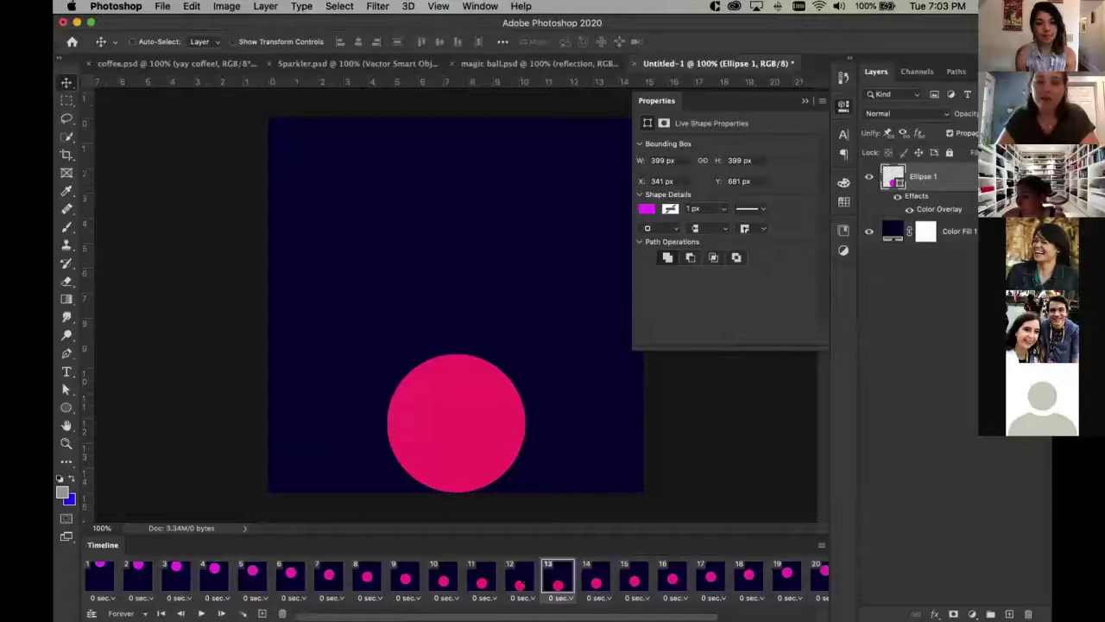
pyautogui.click(521, 583)
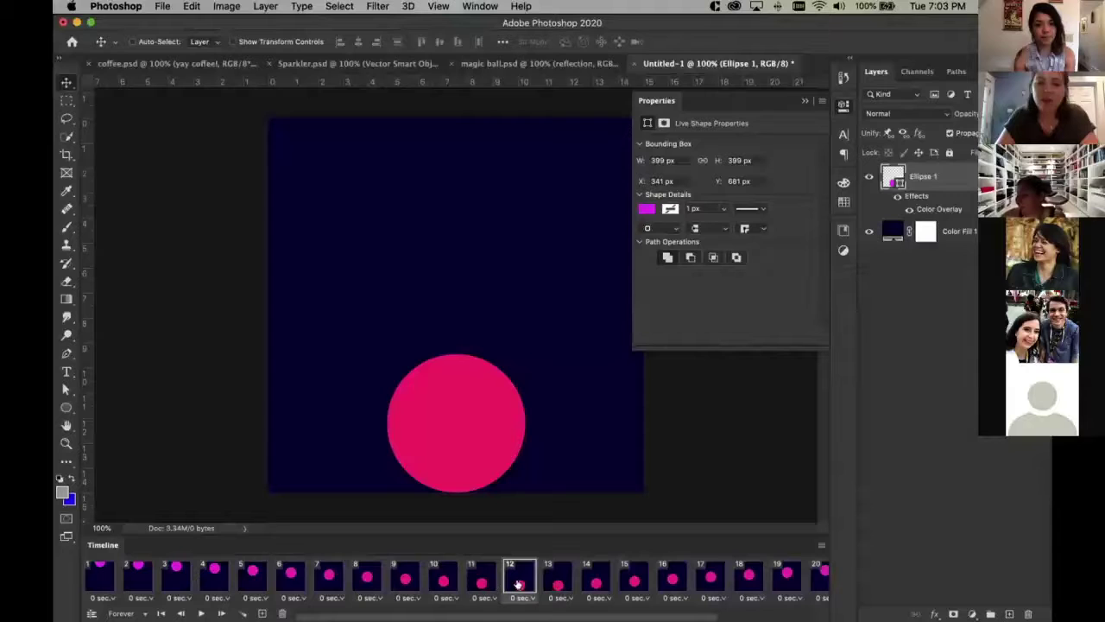
pyautogui.click(554, 583)
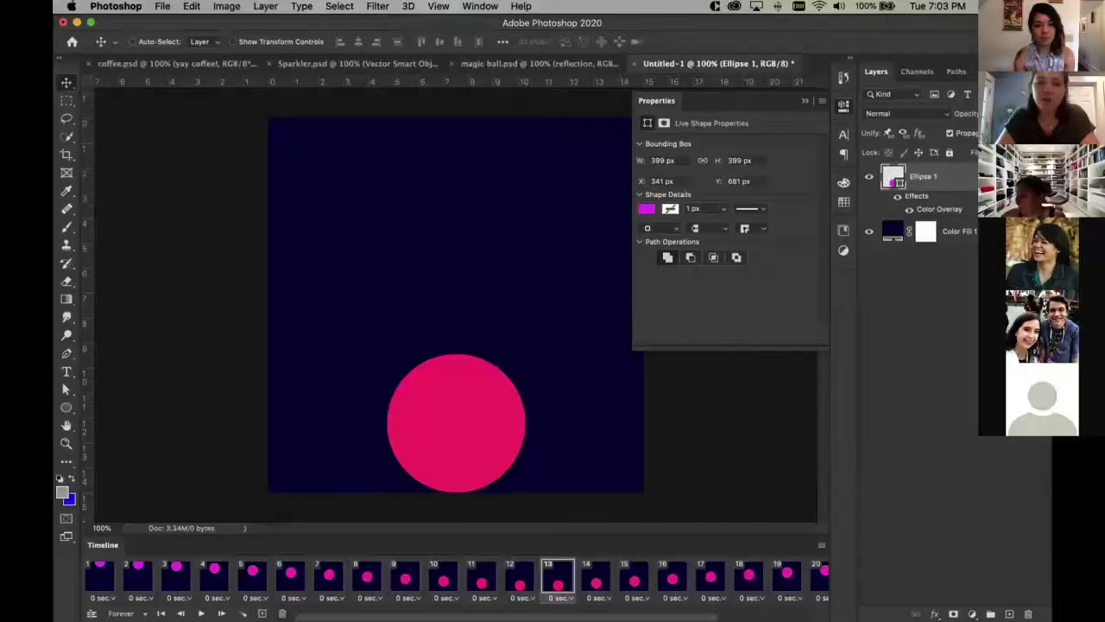
pyautogui.press('Delete')
pyautogui.click(653, 226)
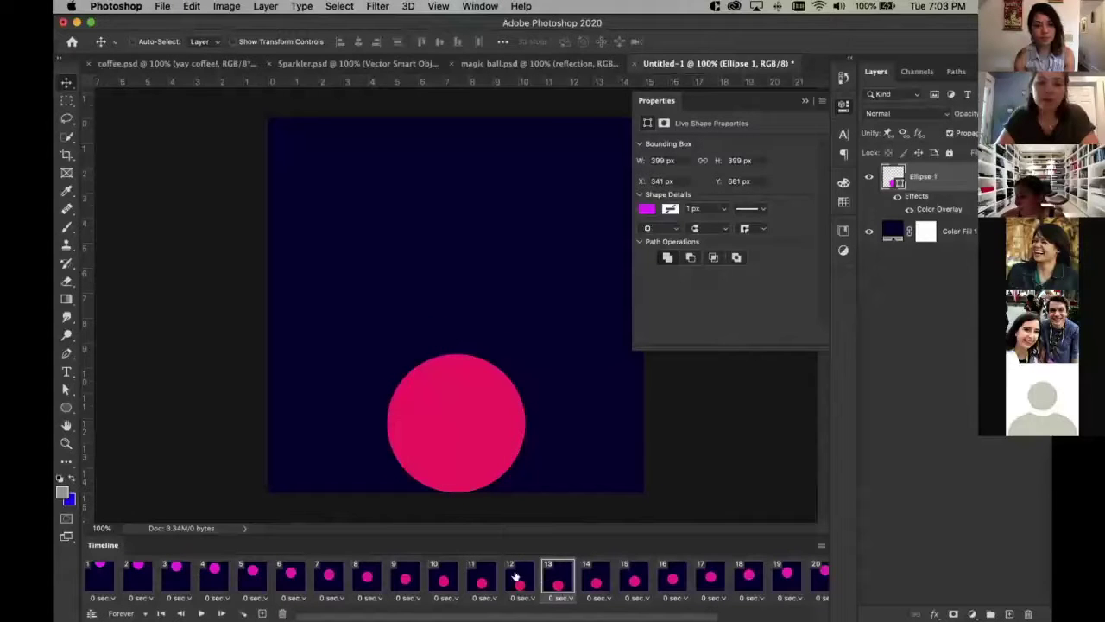
# Try to squash the Ellipse 1 circle vertically to about 43% in frame 12, and undo the transformation
pyautogui.click(515, 576)
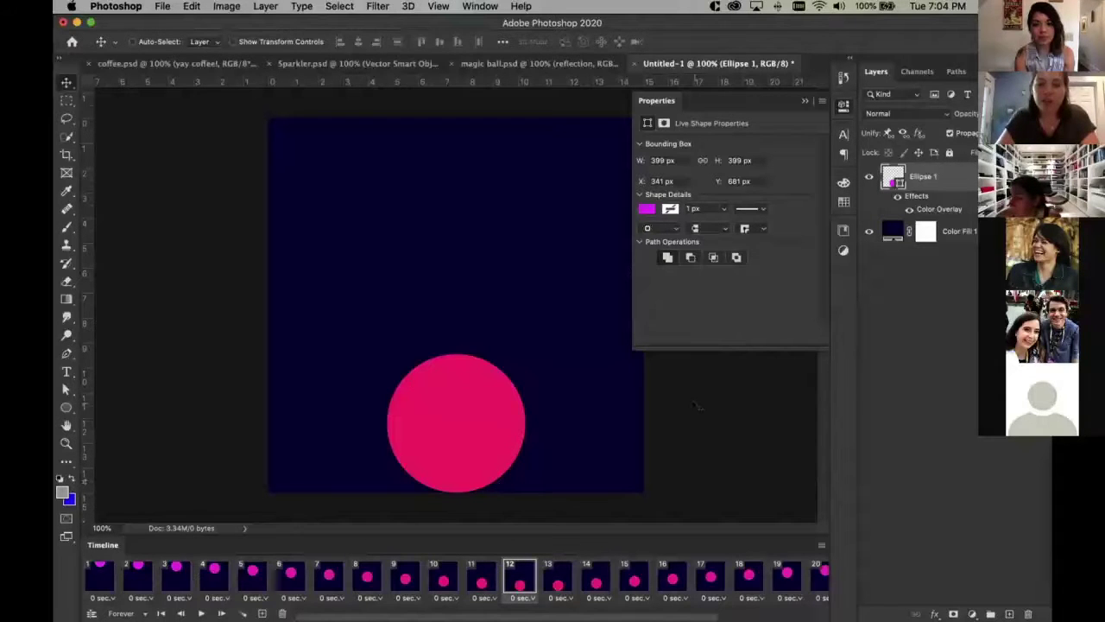
pyautogui.press('super')
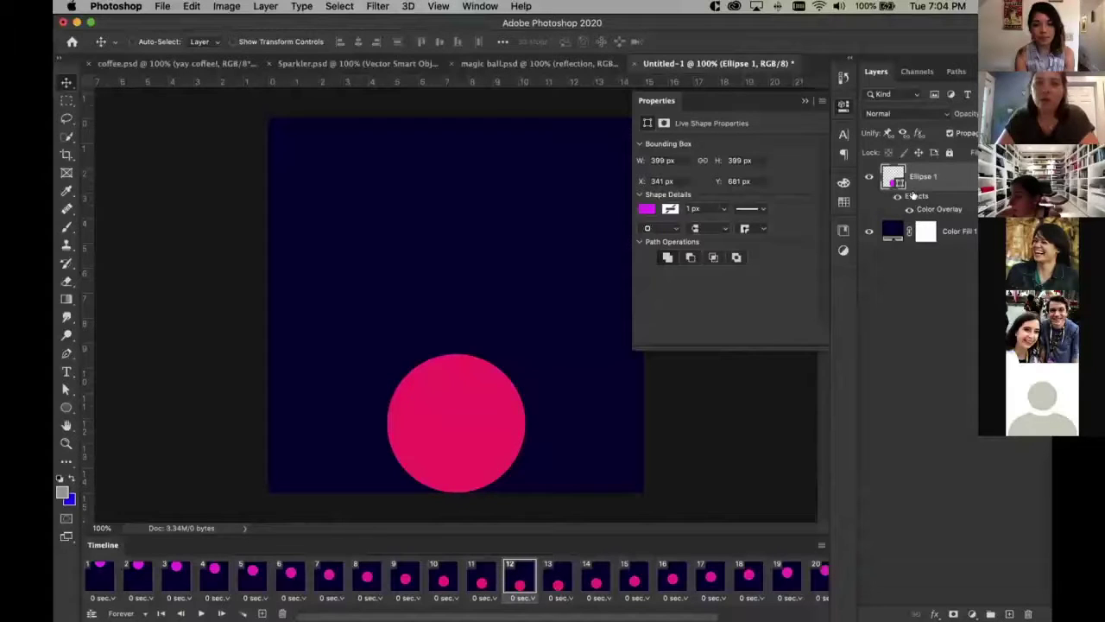
pyautogui.press('super+t')
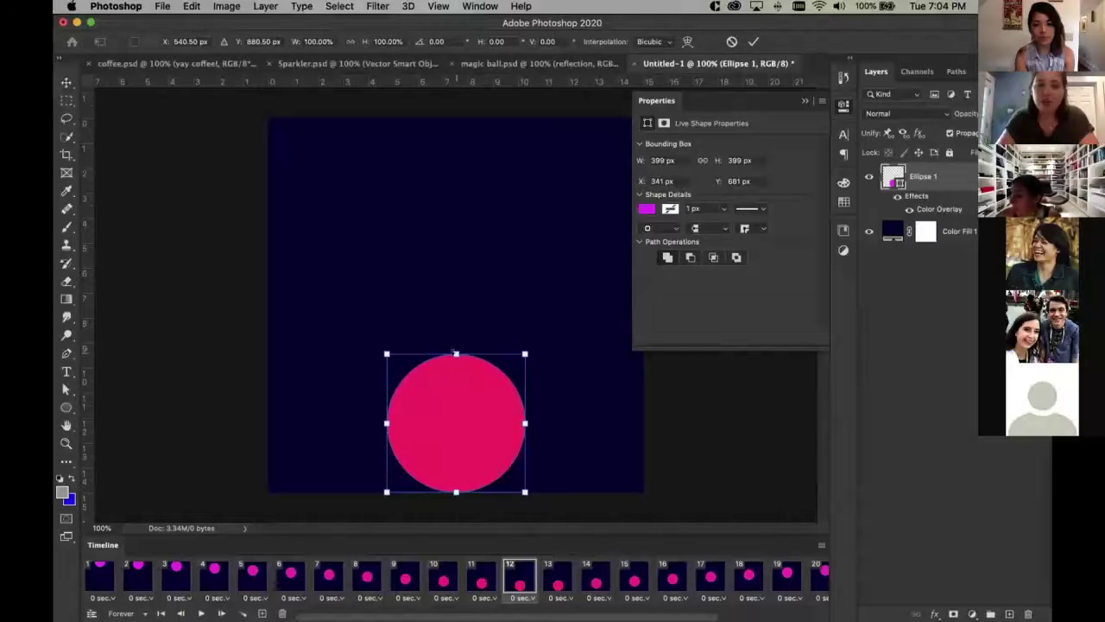
pyautogui.moveTo(455, 354); pyautogui.dragTo(456, 367)
pyautogui.moveTo(450, 405); pyautogui.dragTo(440, 470)
pyautogui.press('Return')
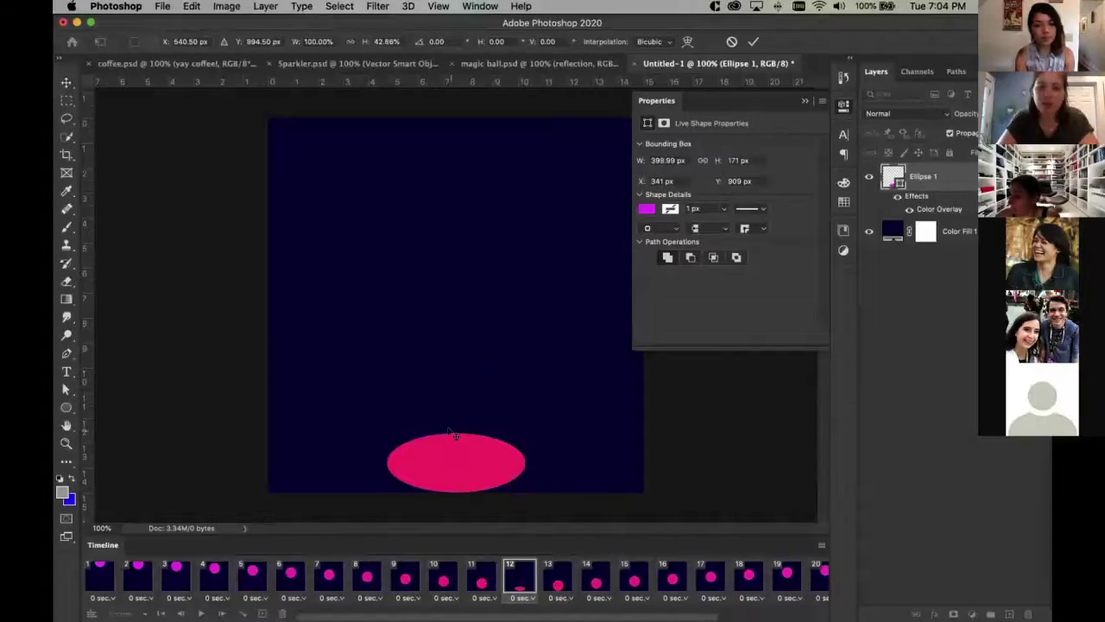
pyautogui.click(493, 578)
pyautogui.click(516, 579)
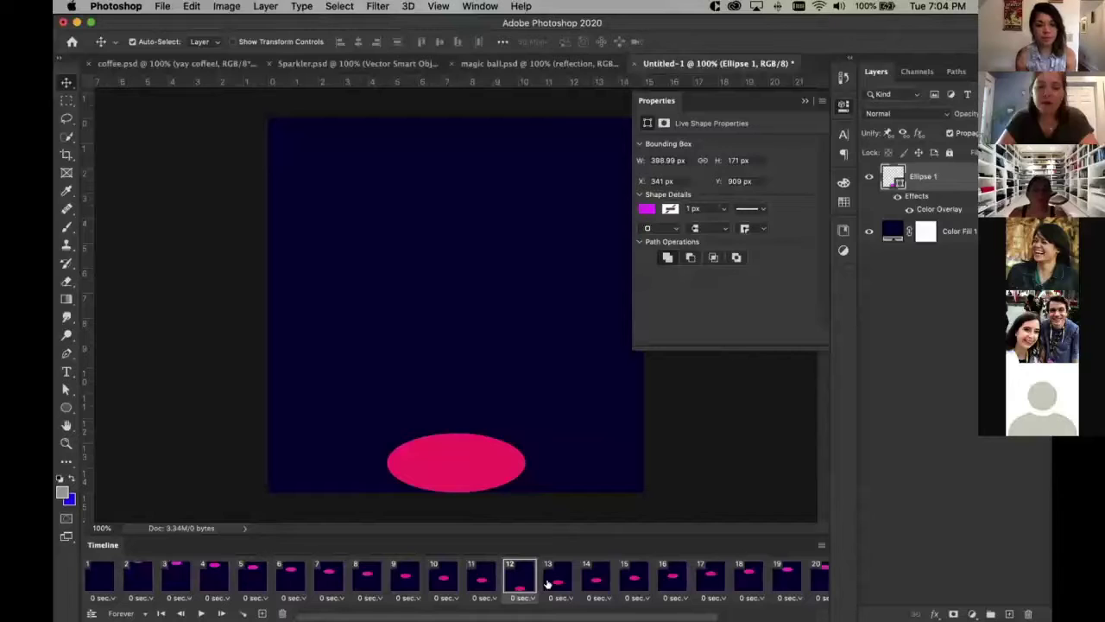
pyautogui.press('super+z')
pyautogui.click(523, 585)
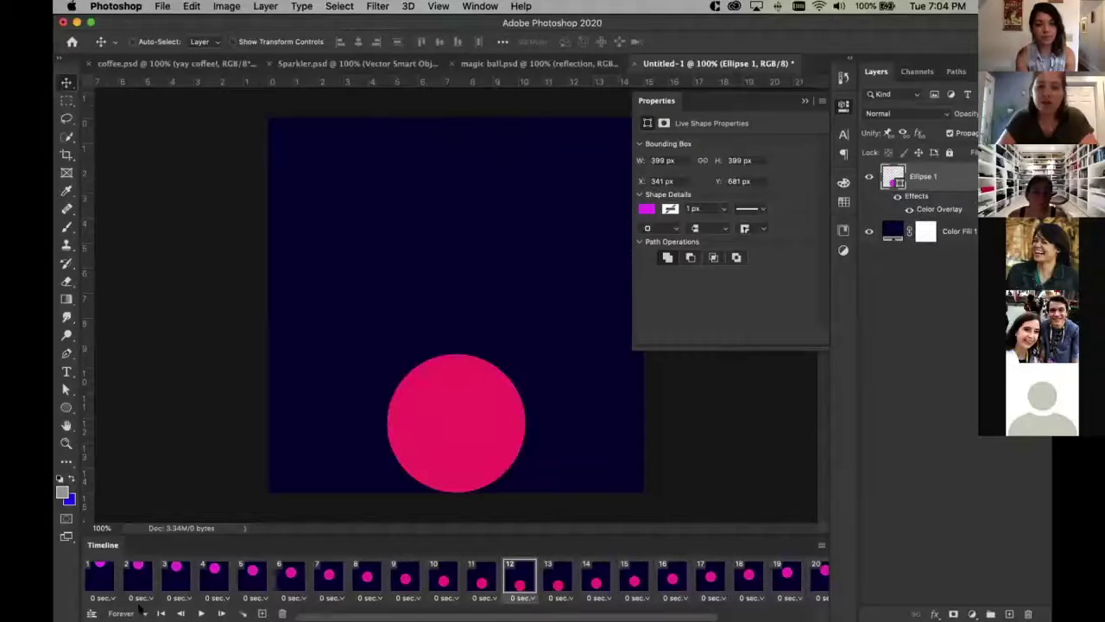
# Try to duplicate the Ellipse 1 layer with frame 1 selected, and undo the duplication
pyautogui.click(98, 579)
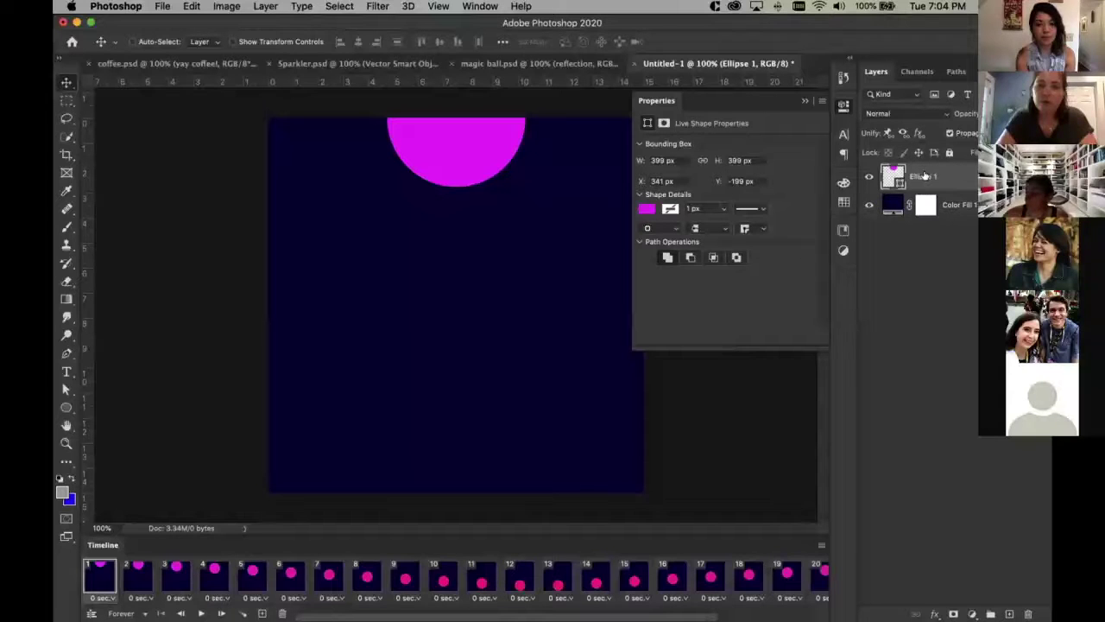
pyautogui.press('super+v')
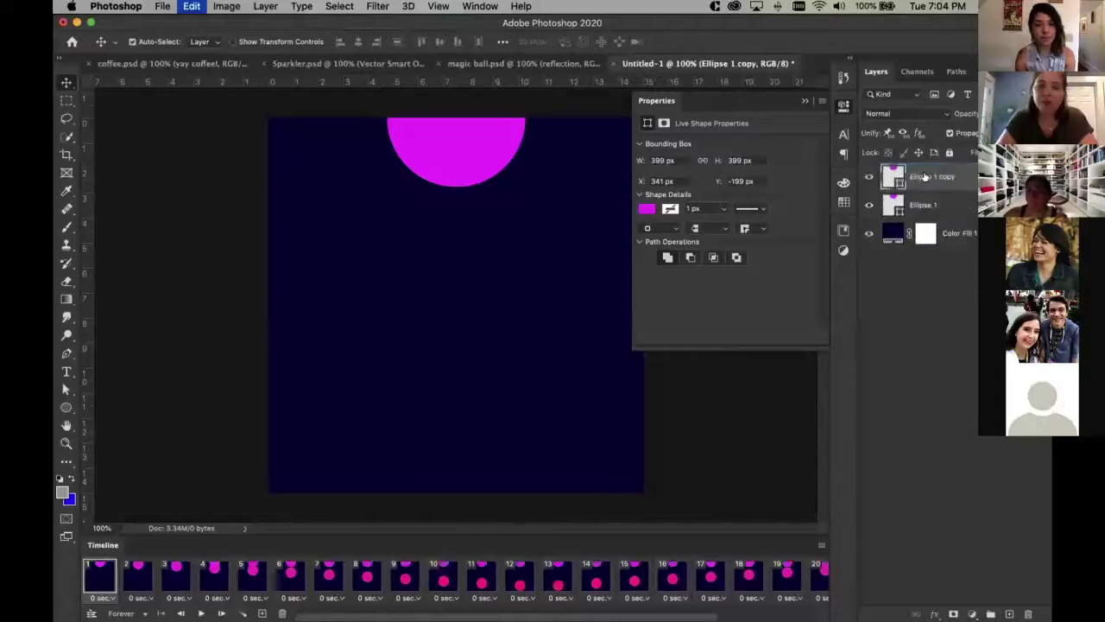
pyautogui.press('super+z')
# Duplicate the Ellipse 1 layer with frame 12 selected and hide the copy across the animation frames
pyautogui.click(519, 584)
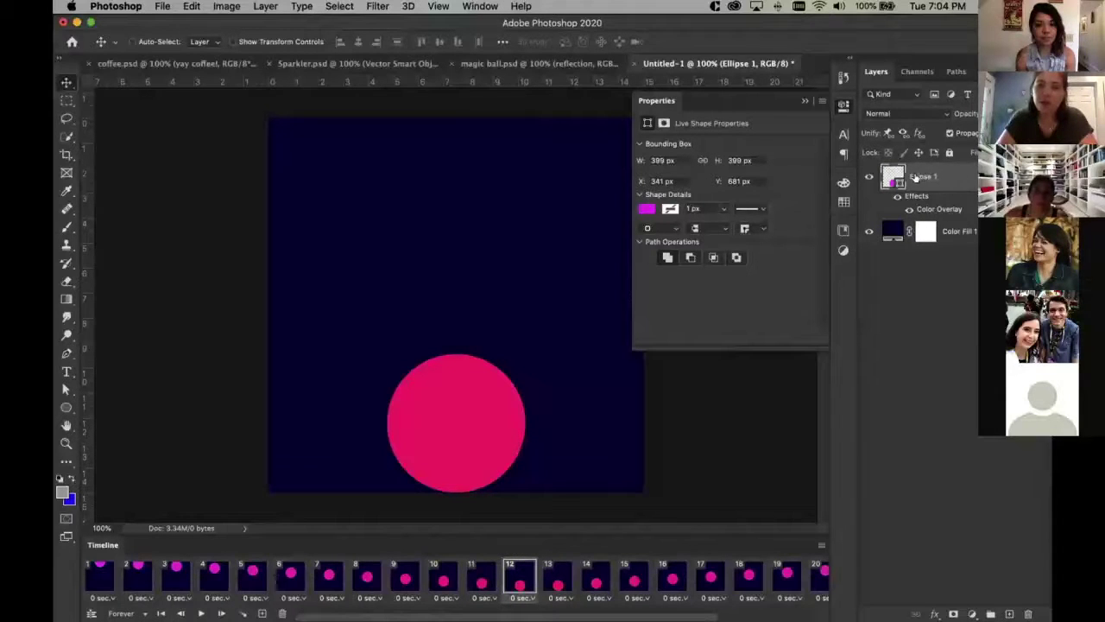
pyautogui.press('super+j')
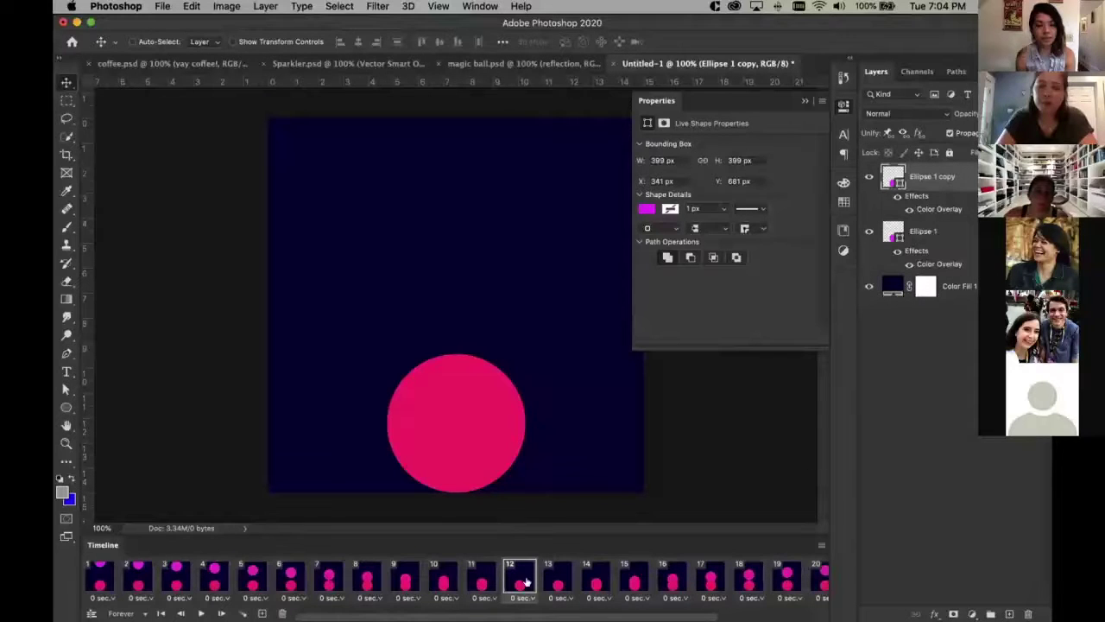
pyautogui.click(480, 580)
pyautogui.click(519, 580)
pyautogui.click(102, 580)
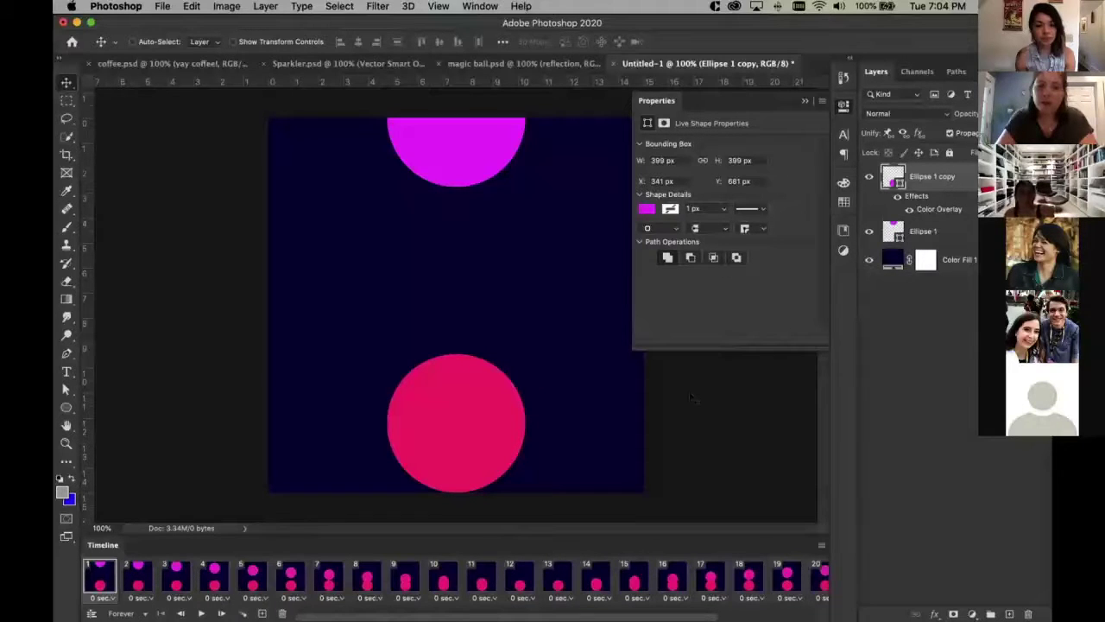
pyautogui.click(870, 176)
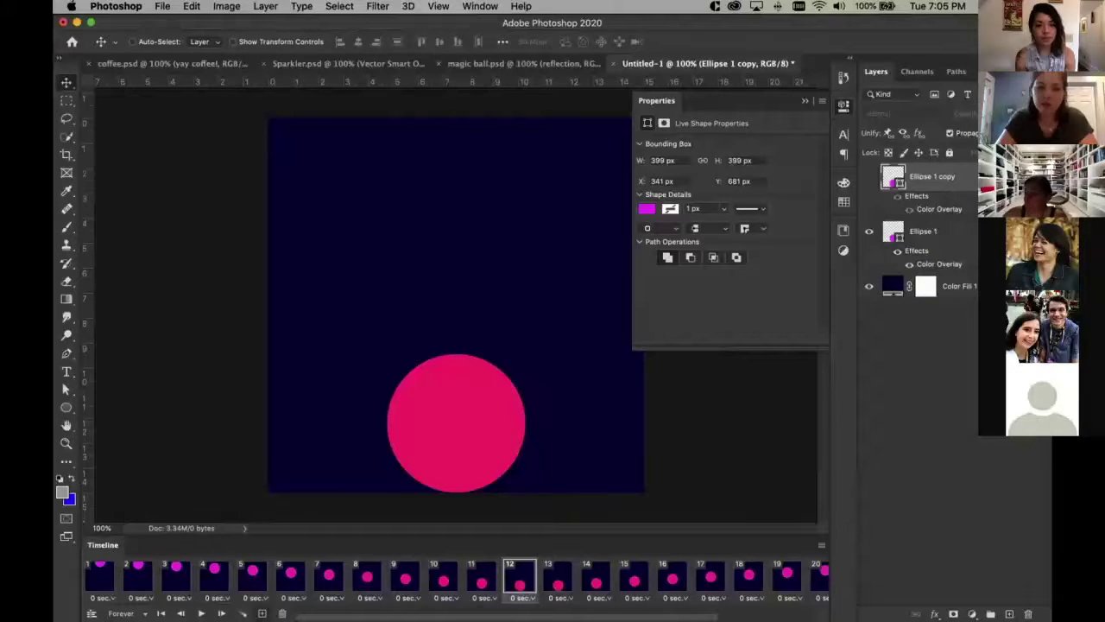
# In frame 13, hide Ellipse 1 and show its copy instead, renaming the copy squish
pyautogui.click(558, 577)
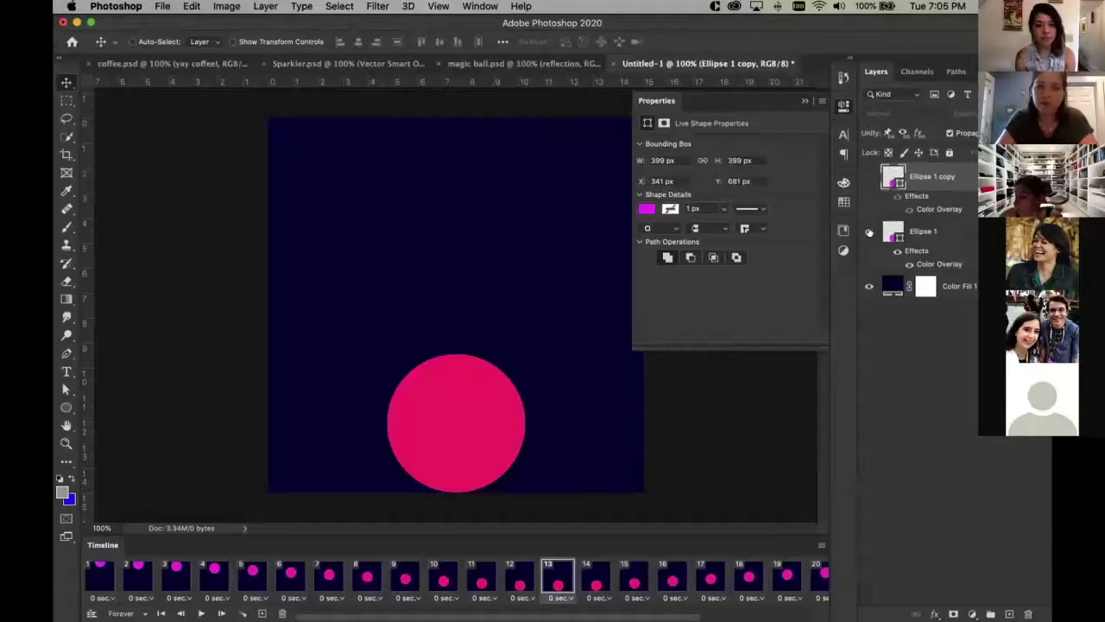
pyautogui.click(870, 232)
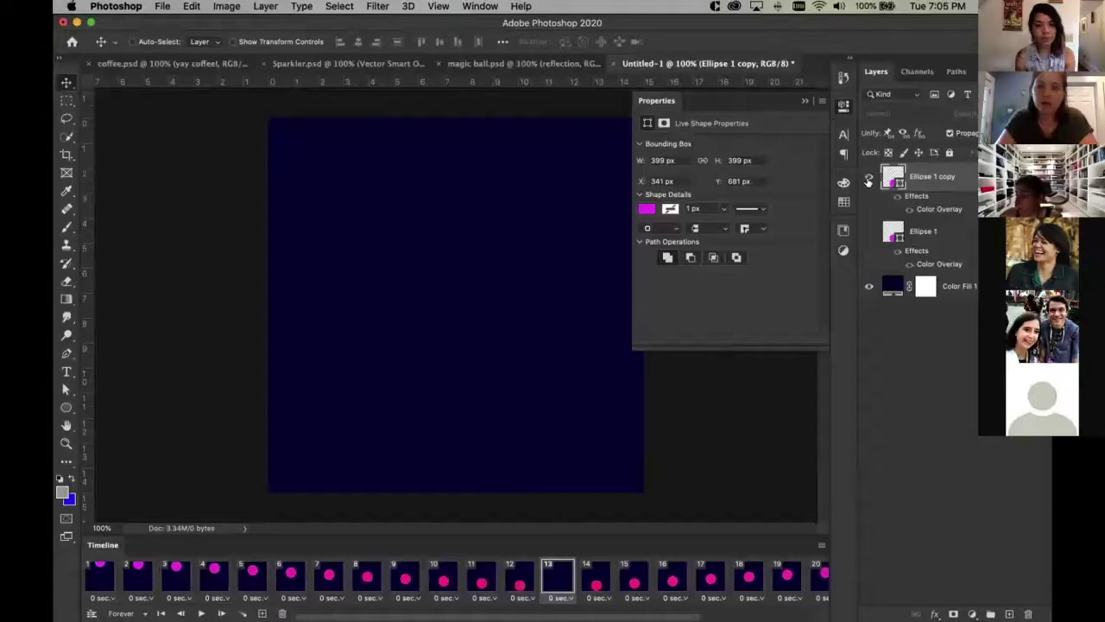
pyautogui.click(870, 177)
pyautogui.doubleClick(915, 176)
pyautogui.write('sc')
pyautogui.press('Return')
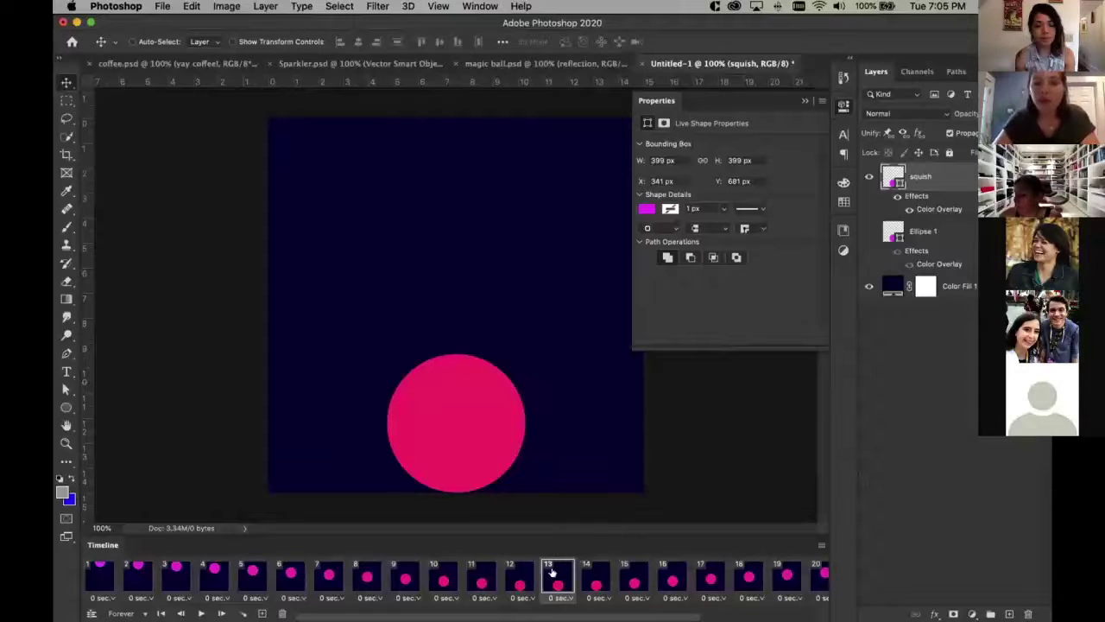
# Squash the squish circle in frame 13 from its top edge to about 191 px high
pyautogui.press('super+t')
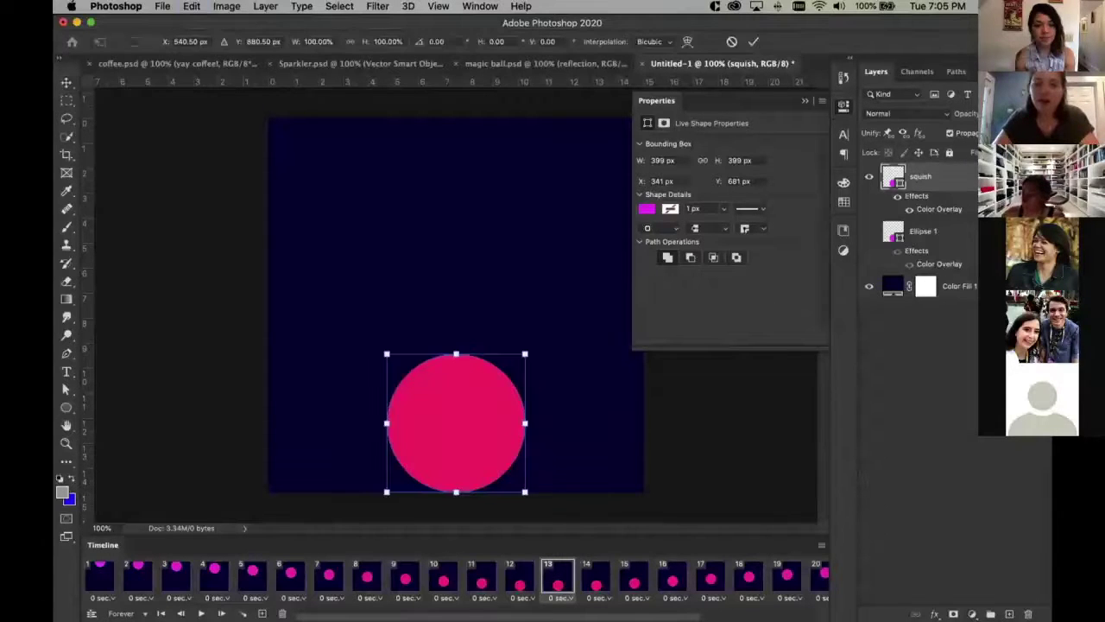
pyautogui.moveTo(455, 354); pyautogui.dragTo(455, 422)
pyautogui.press('Return')
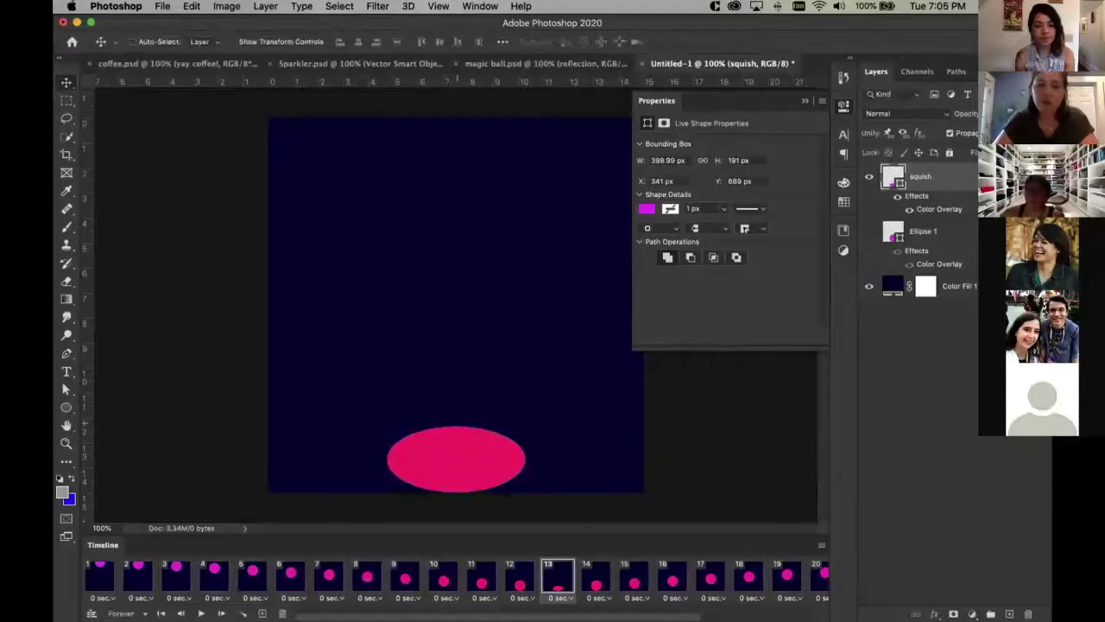
# Step through frames 12 to 14 and play back the animation from frame 1 to check the squash
pyautogui.click(522, 576)
pyautogui.click(558, 577)
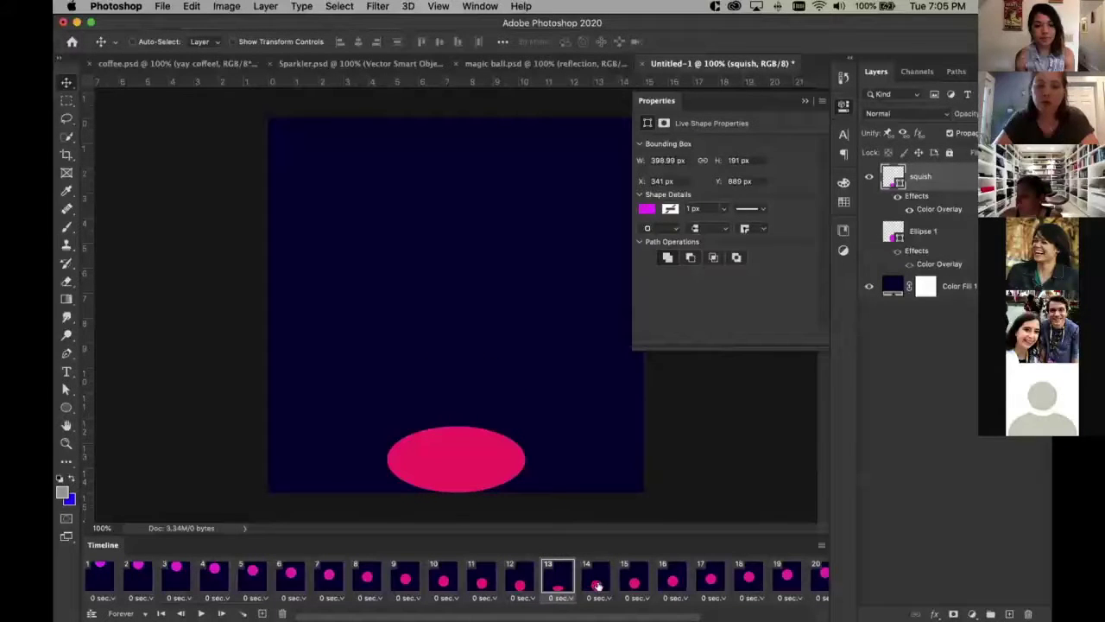
pyautogui.click(598, 583)
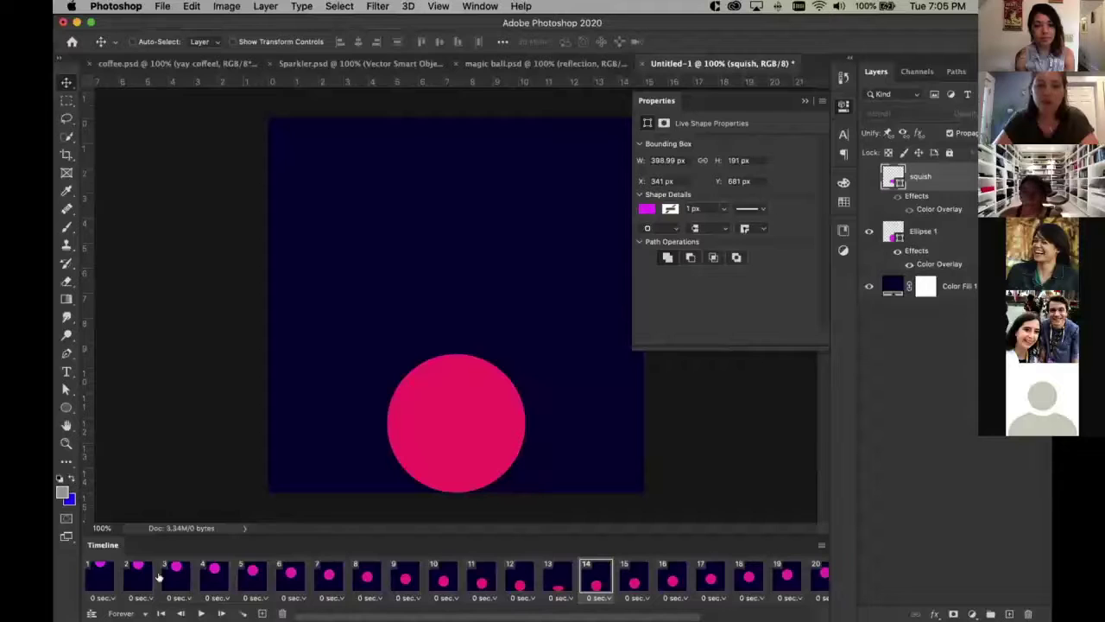
pyautogui.click(101, 576)
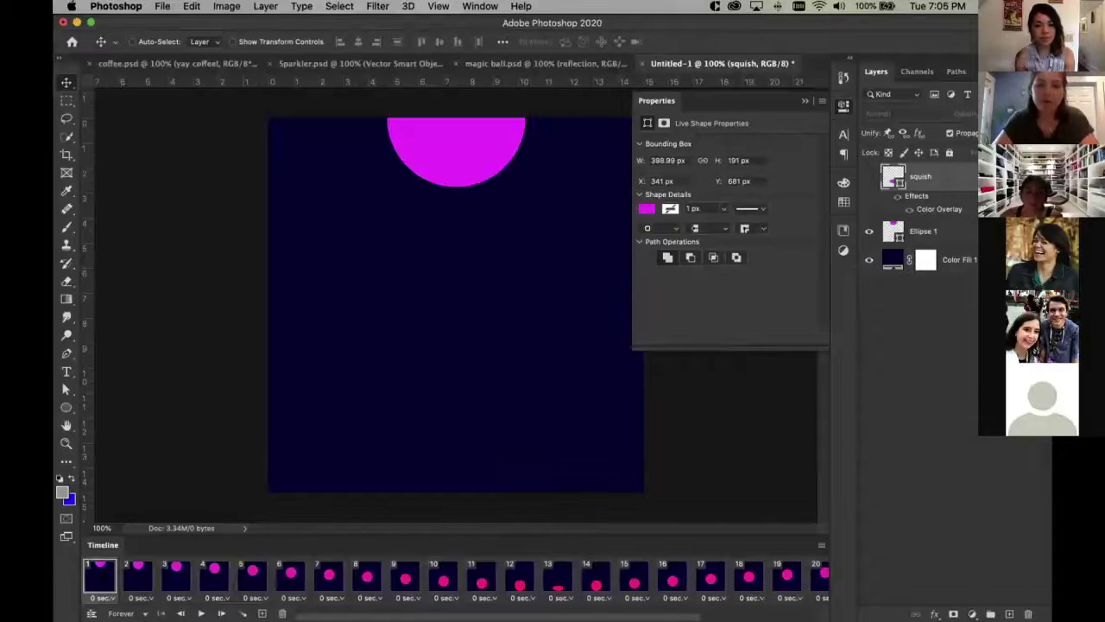
pyautogui.press('space')
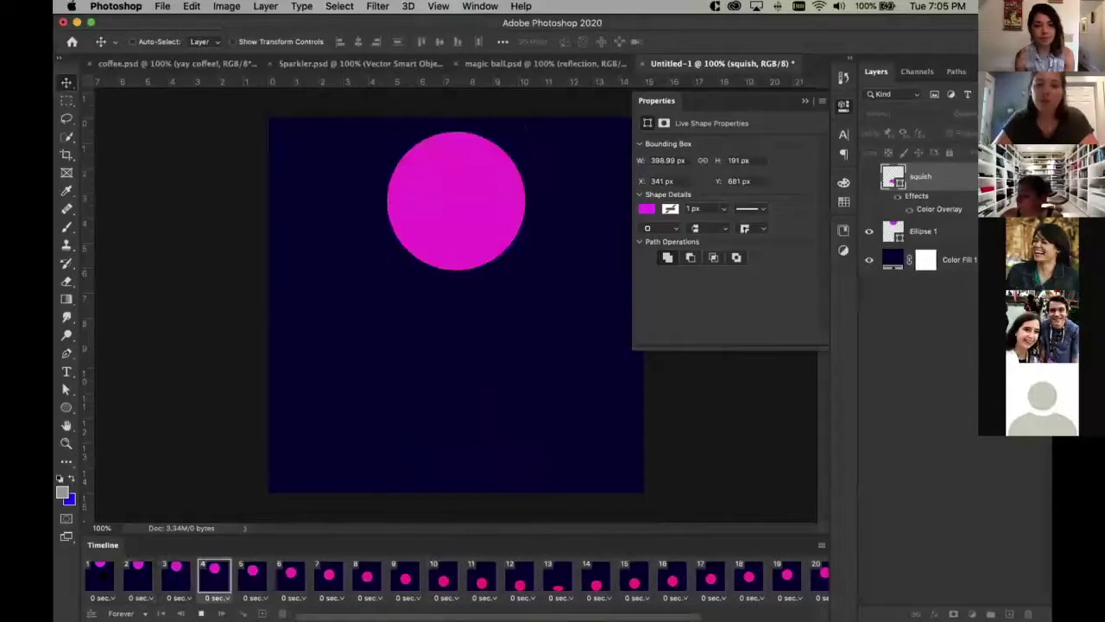
pyautogui.press('space')
pyautogui.click(99, 576)
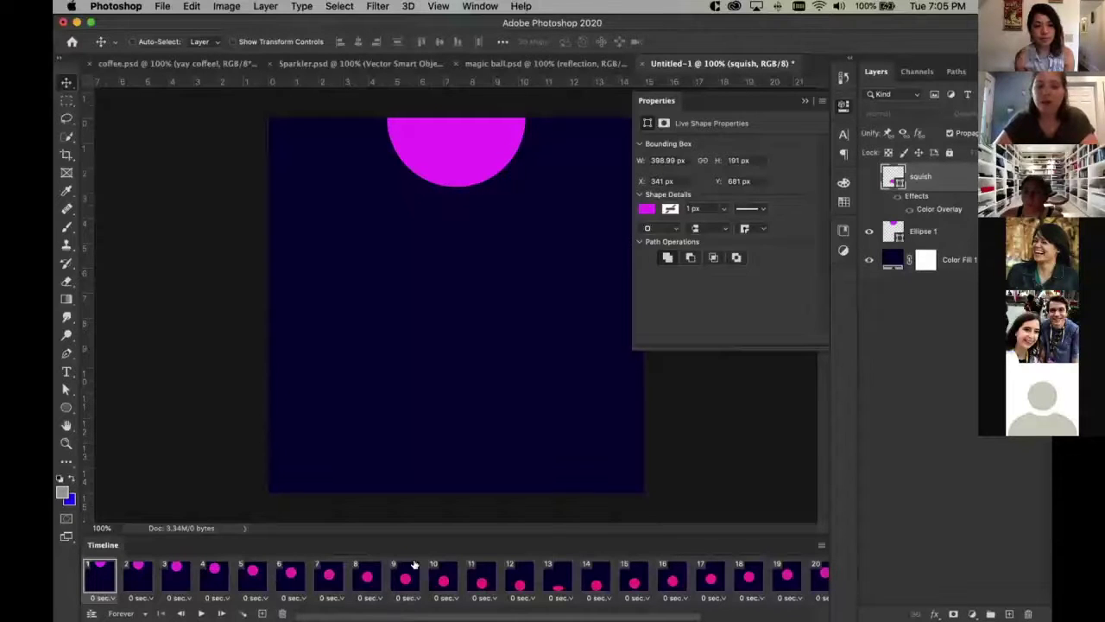
# Compare squashed frame 13 with frames 12 to 14 of magic ball.psd, and play back that animation
pyautogui.click(553, 583)
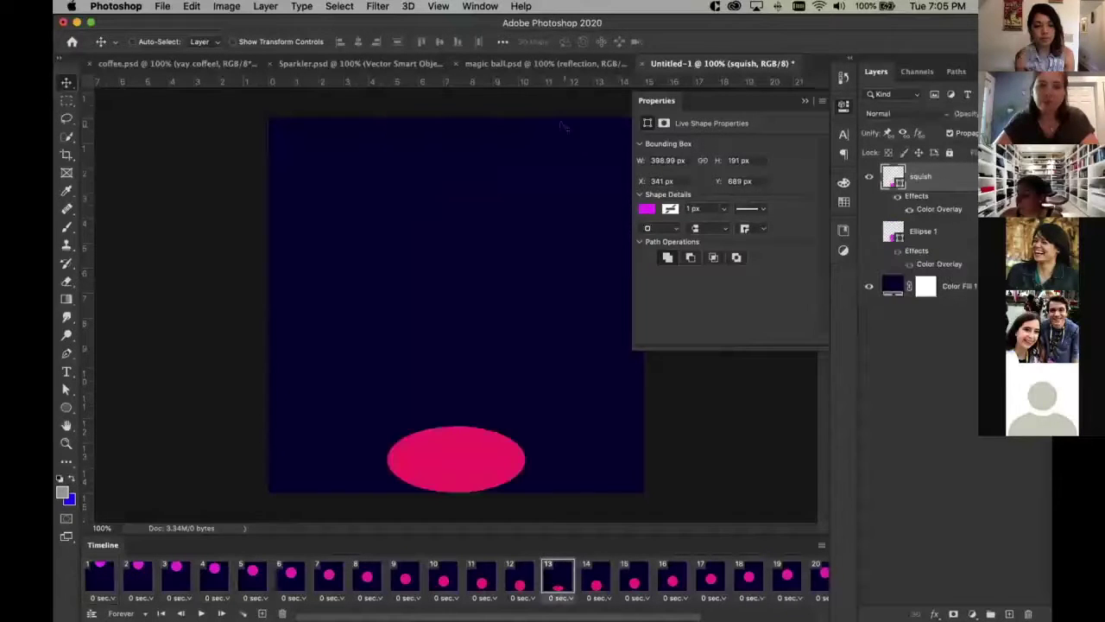
pyautogui.click(537, 63)
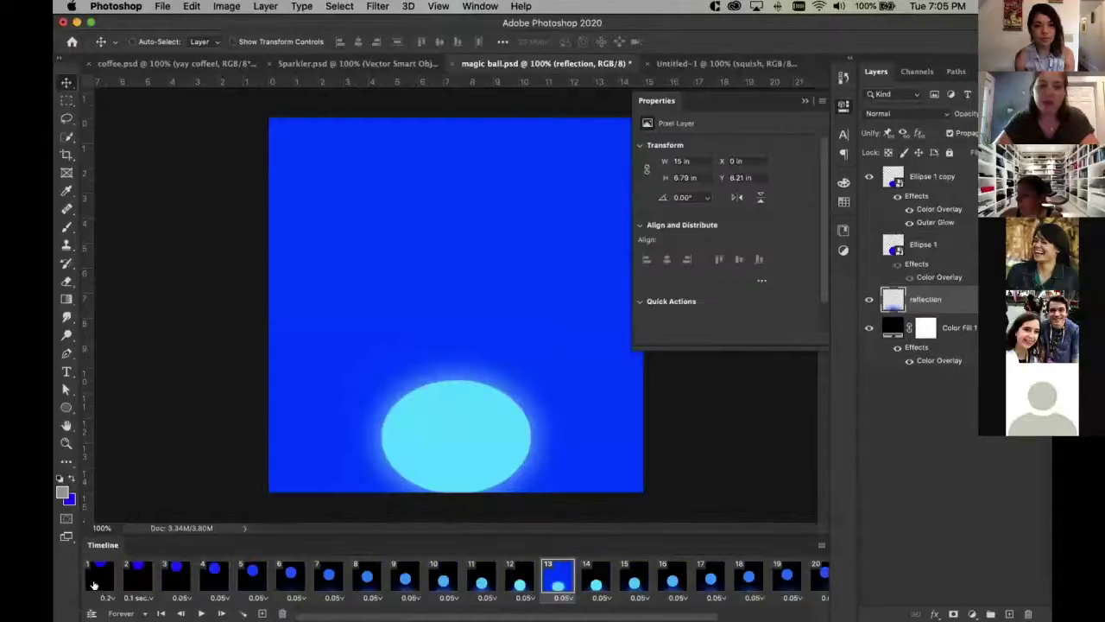
pyautogui.click(518, 582)
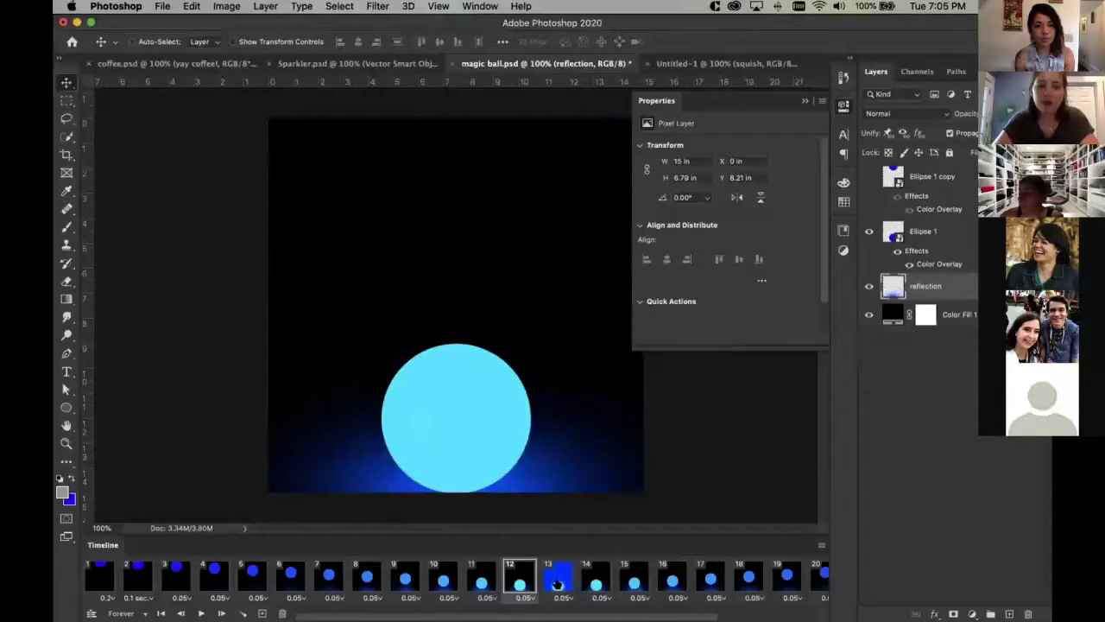
pyautogui.click(553, 573)
pyautogui.click(604, 580)
pyautogui.click(553, 583)
pyautogui.press('space')
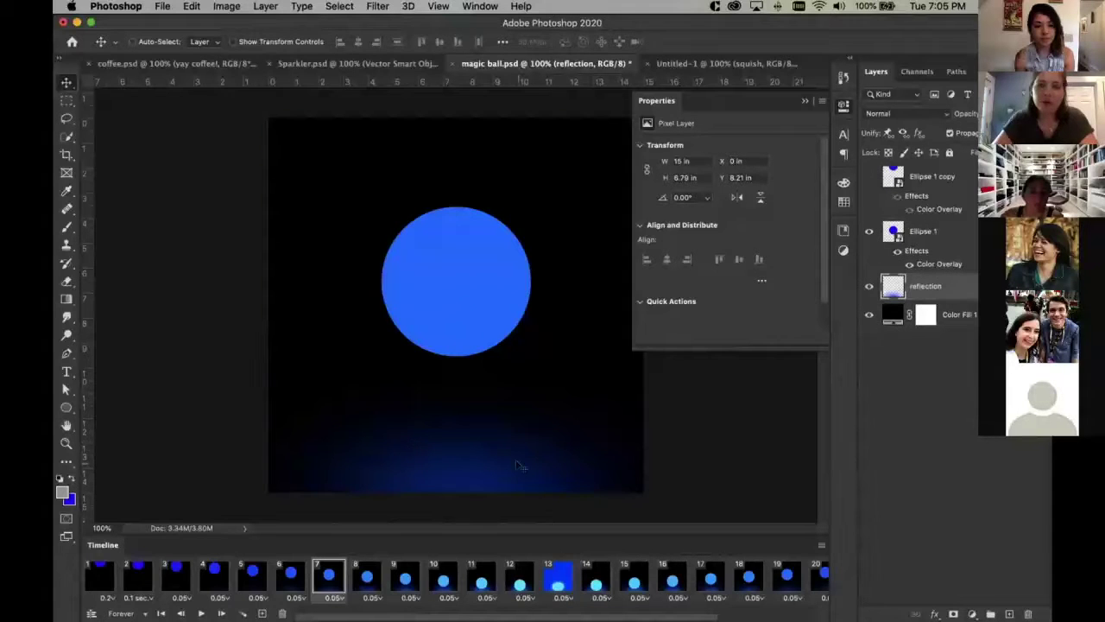
pyautogui.press('space')
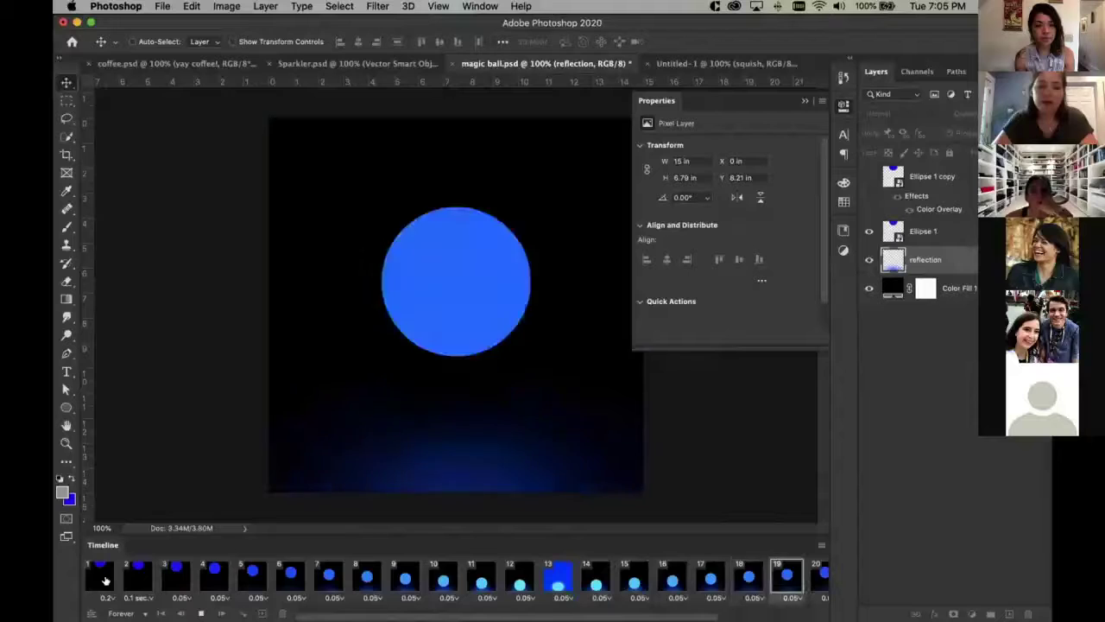
pyautogui.press('space')
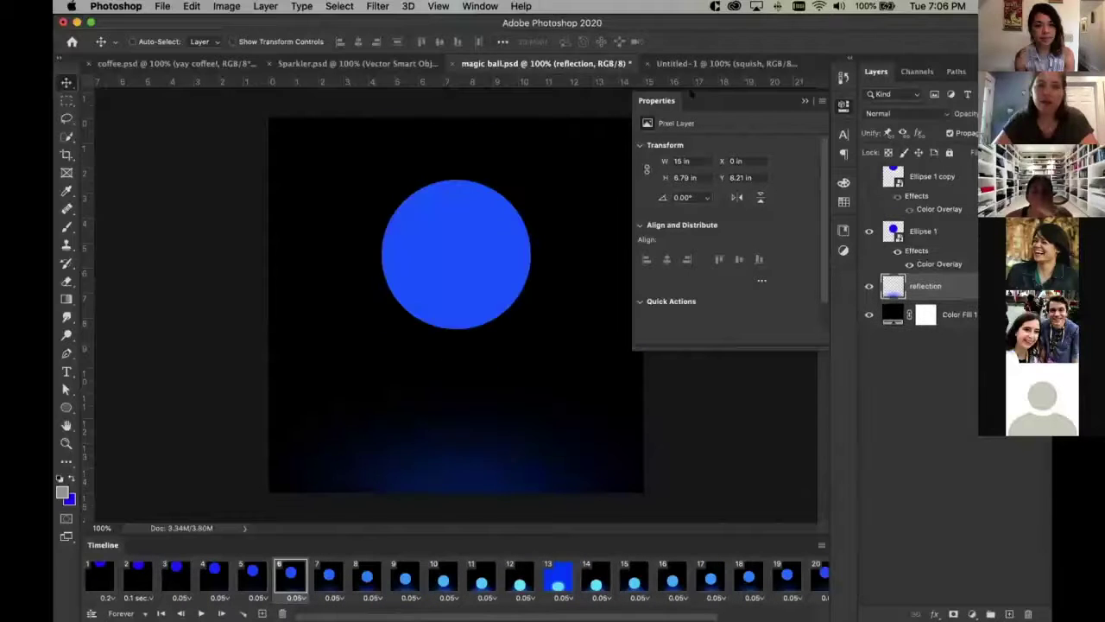
# Return to the Untitled-1 document and, from frame 1, add a new empty layer directly above Color Fill 1
pyautogui.hotkey('ctrl', 'Tab')
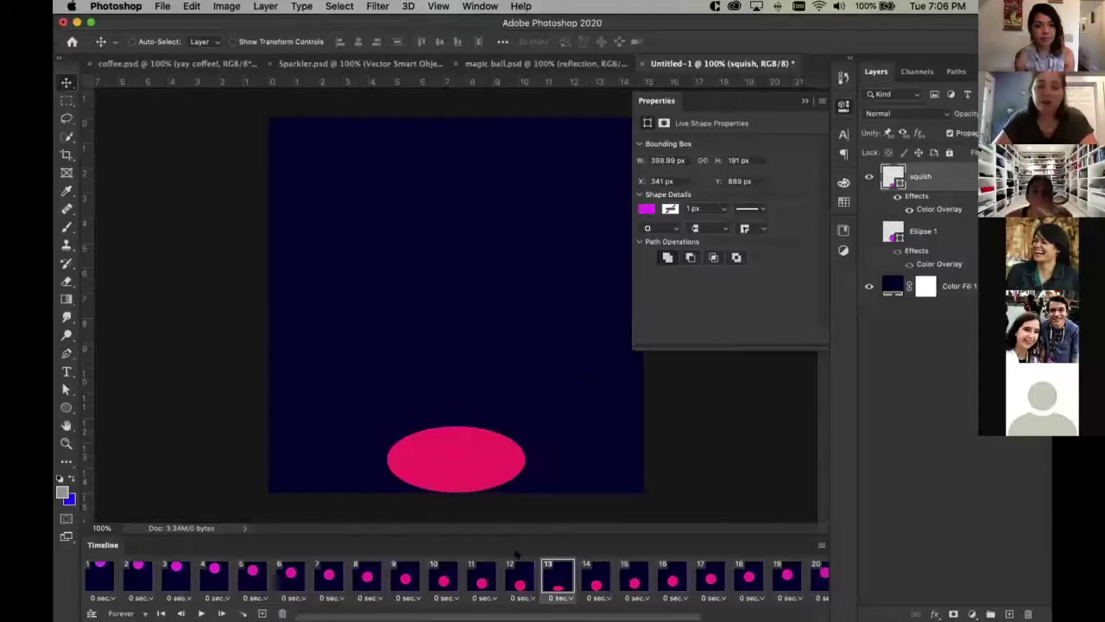
pyautogui.click(100, 576)
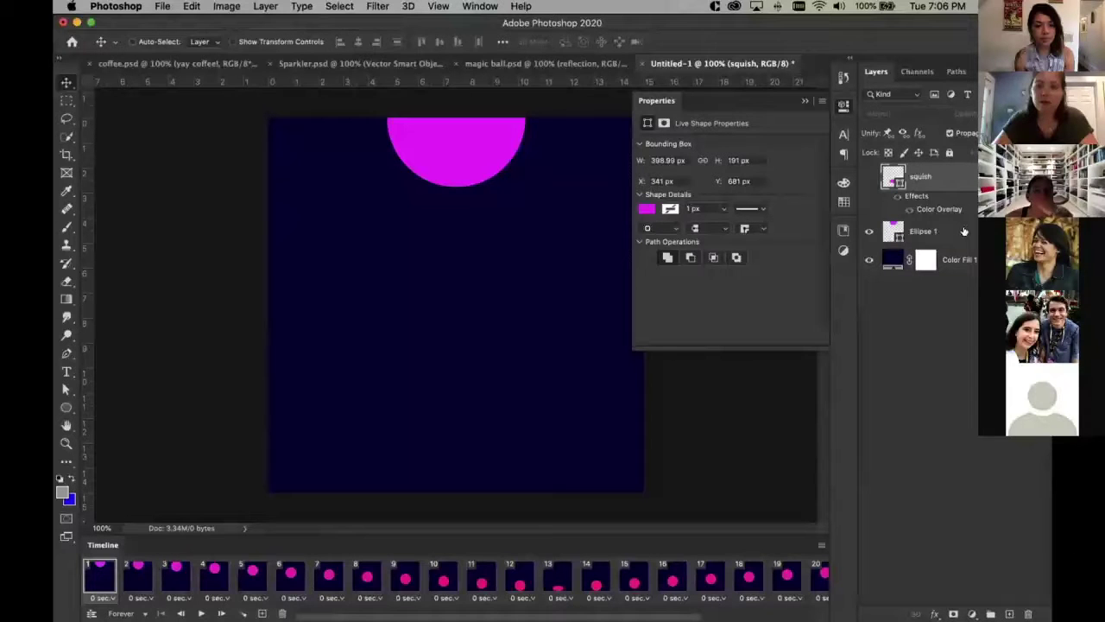
pyautogui.click(897, 255)
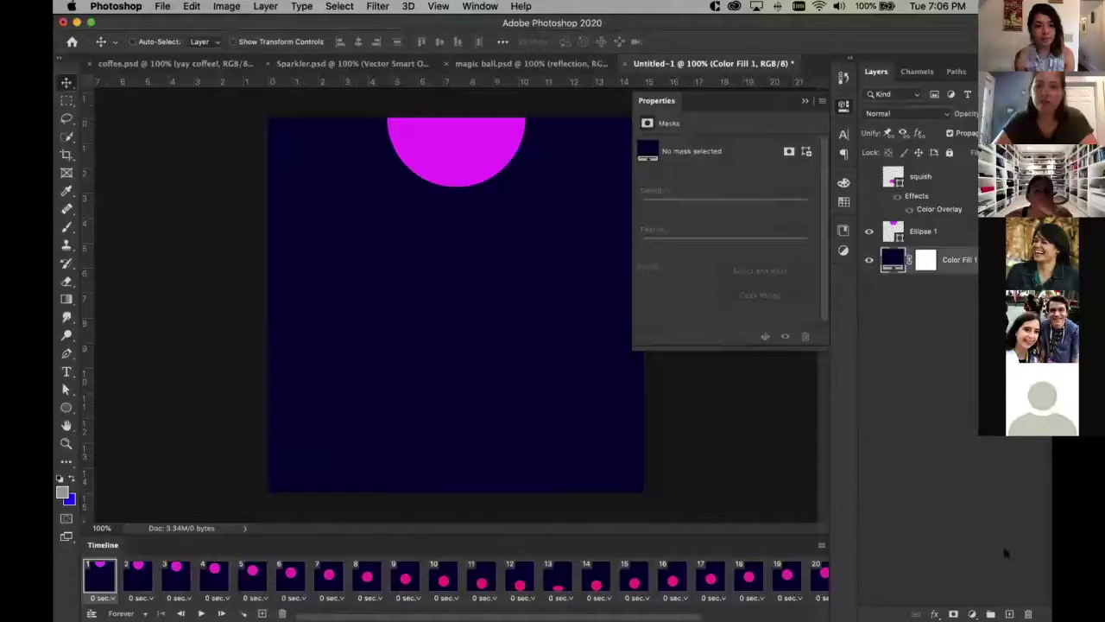
pyautogui.click(1009, 614)
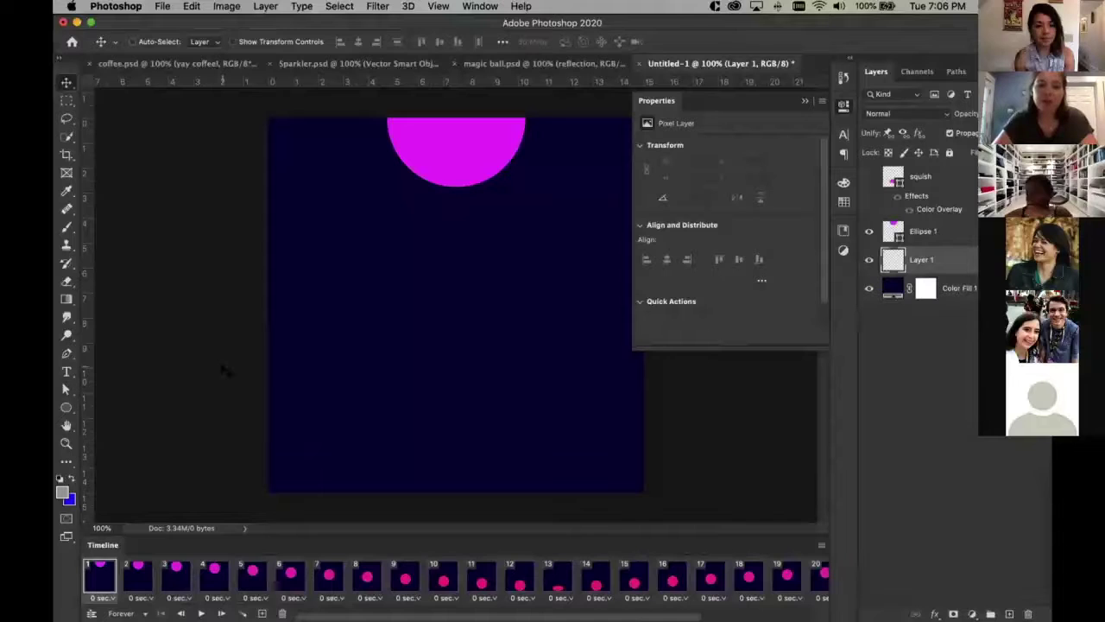
# With default colours and a soft 1400 px brush, paint one black dab at the canvas's bottom centre on Layer 1
pyautogui.press('b')
pyautogui.press(']')
pyautogui.press(']')
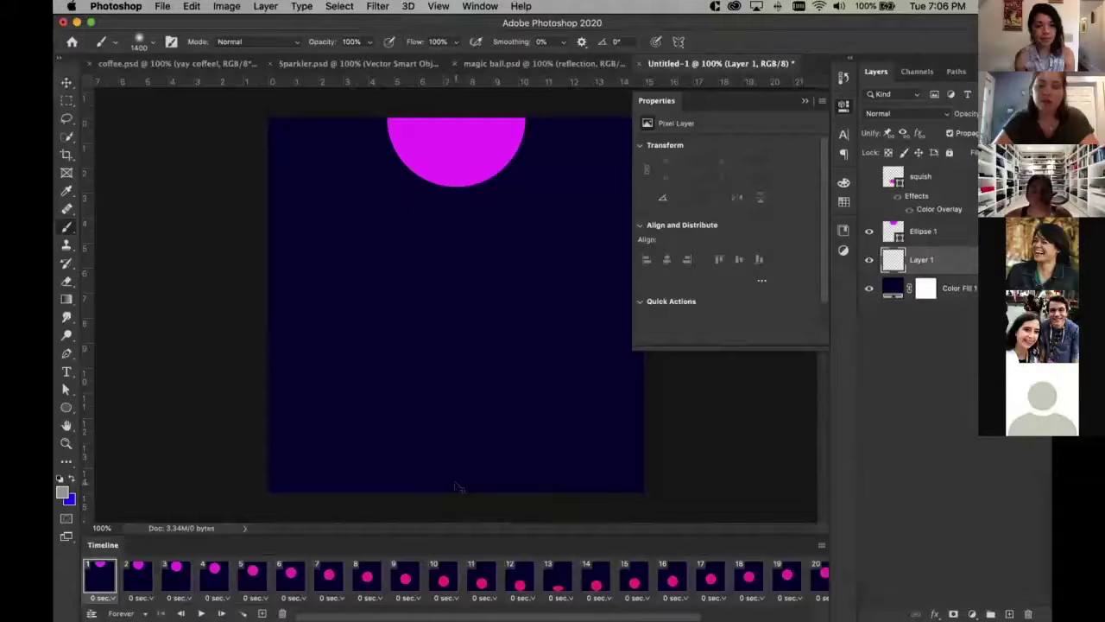
pyautogui.click(459, 508)
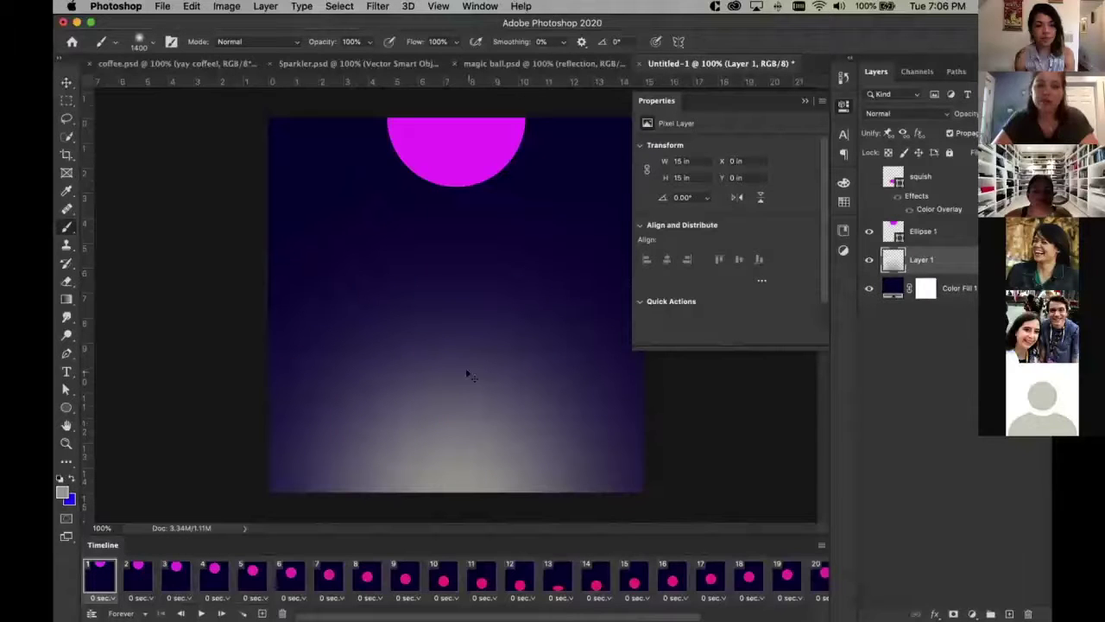
pyautogui.press('super+z')
pyautogui.press('d')
pyautogui.click(459, 511)
pyautogui.press('v')
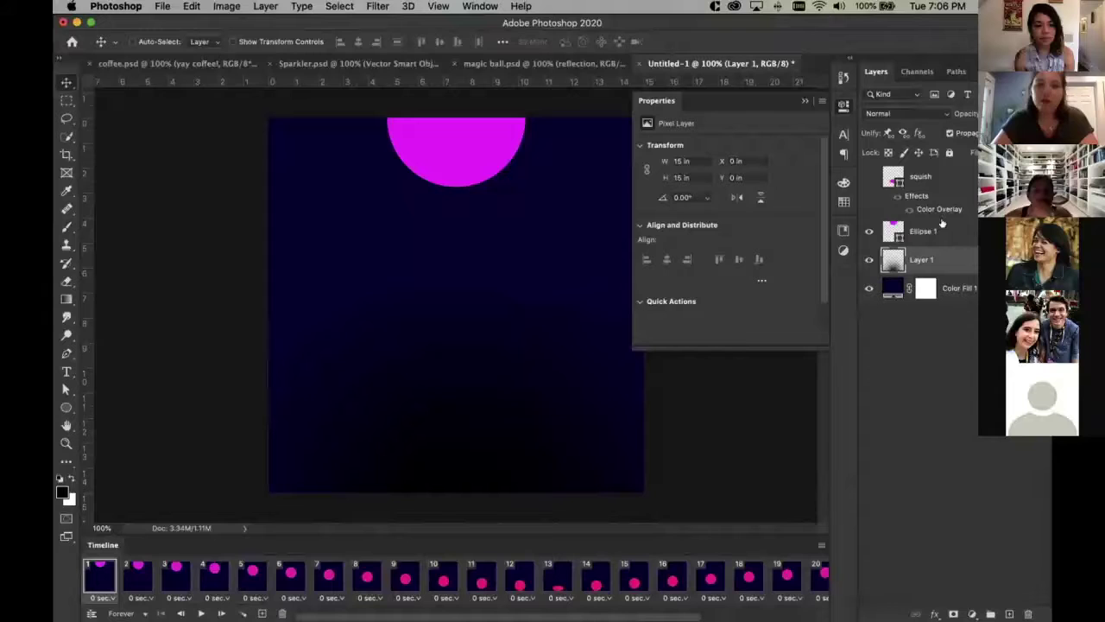
# Squash the black dab on Layer 1 from its top edge to about 6.57 in high
pyautogui.press('super+t')
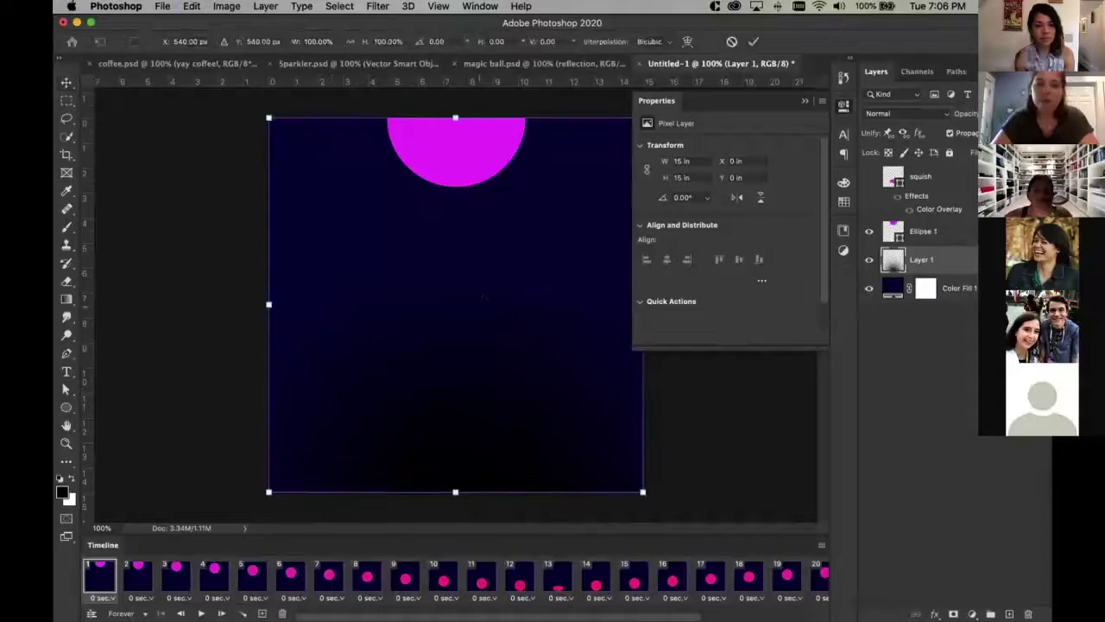
pyautogui.moveTo(455, 117); pyautogui.dragTo(458, 333)
pyautogui.press('Return')
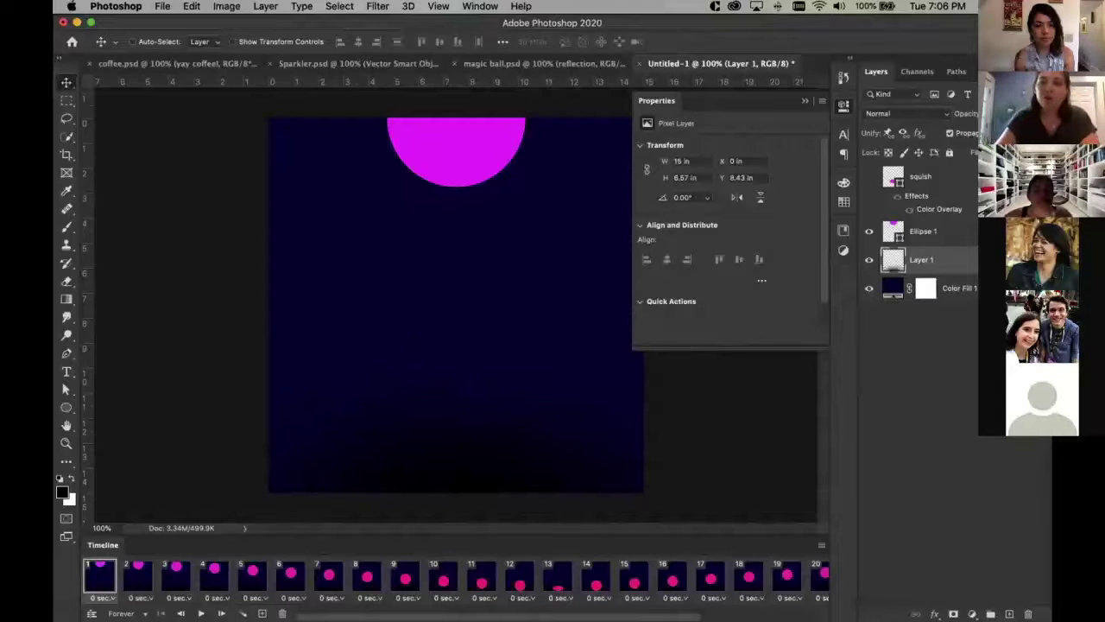
# Raise Layer 1's opacity gradually frame by frame from frame 2 to frame 13, so the shadow darkens as the circle falls
pyautogui.click(137, 575)
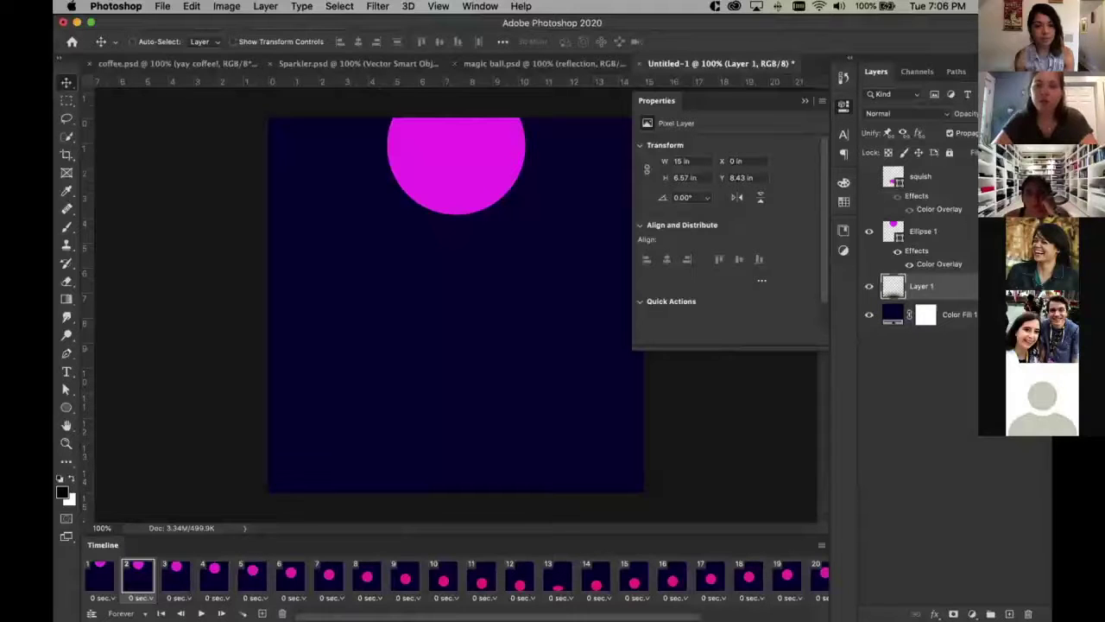
pyautogui.click(176, 575)
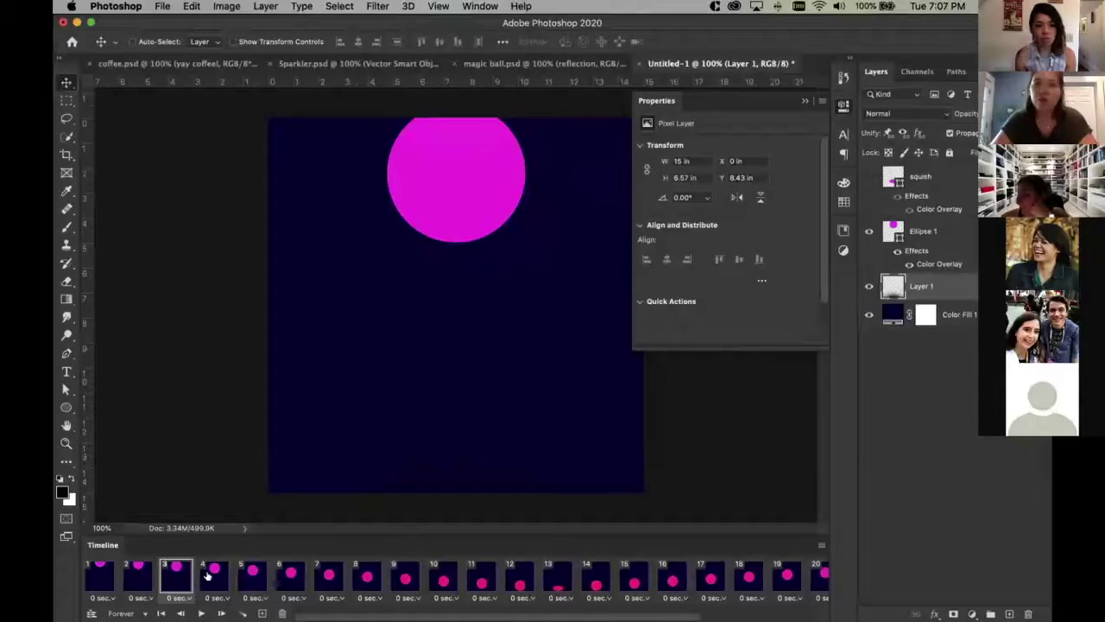
pyautogui.click(208, 574)
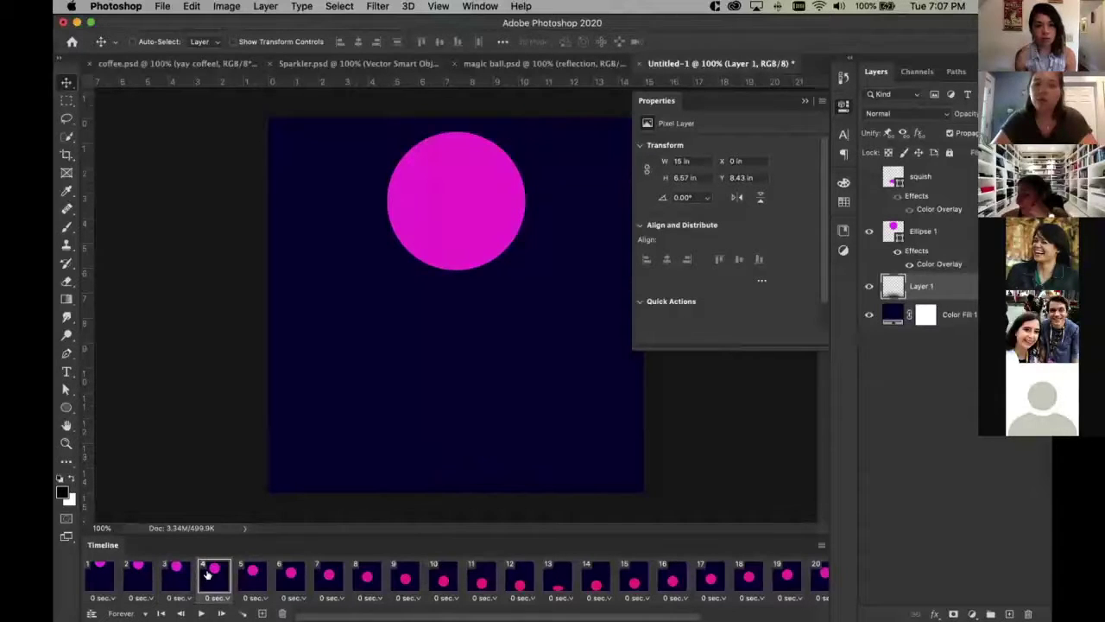
pyautogui.click(251, 574)
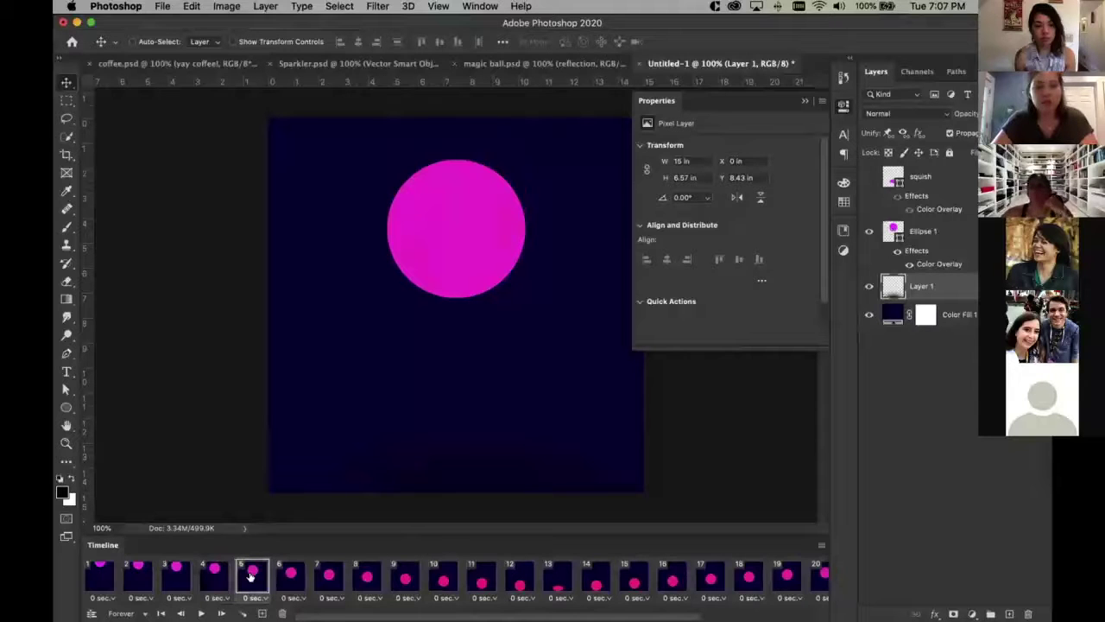
pyautogui.click(292, 575)
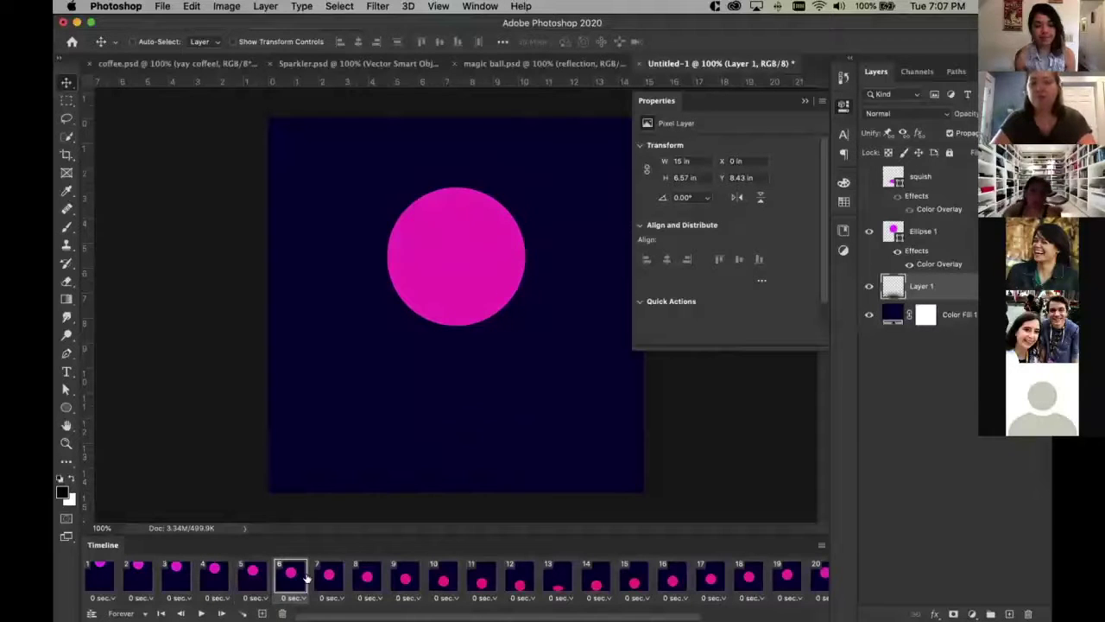
pyautogui.click(329, 576)
pyautogui.click(367, 576)
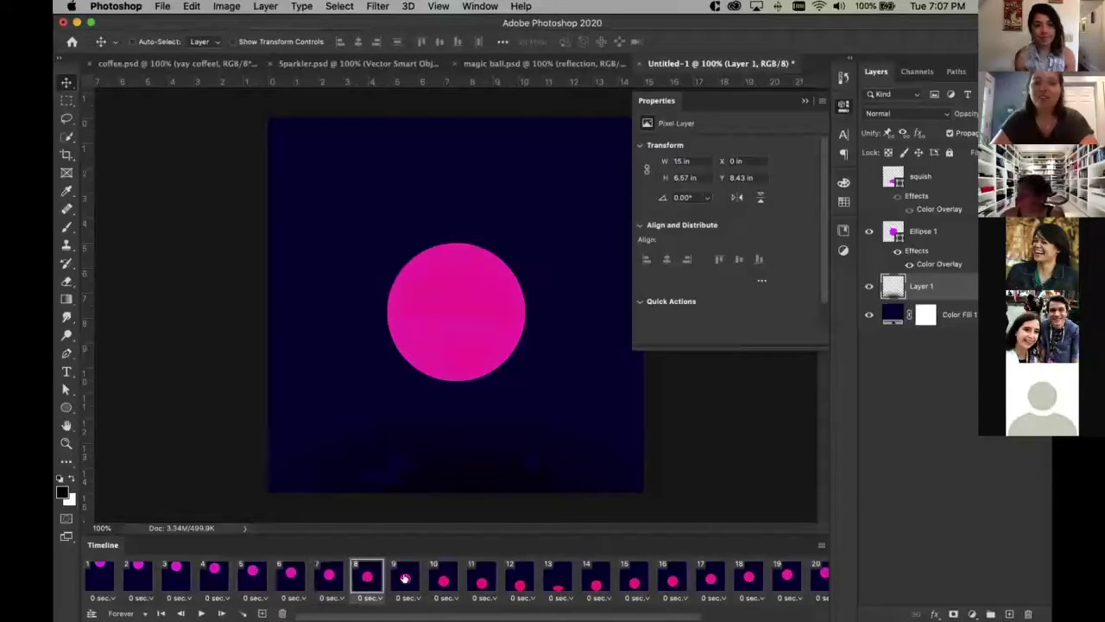
pyautogui.click(404, 577)
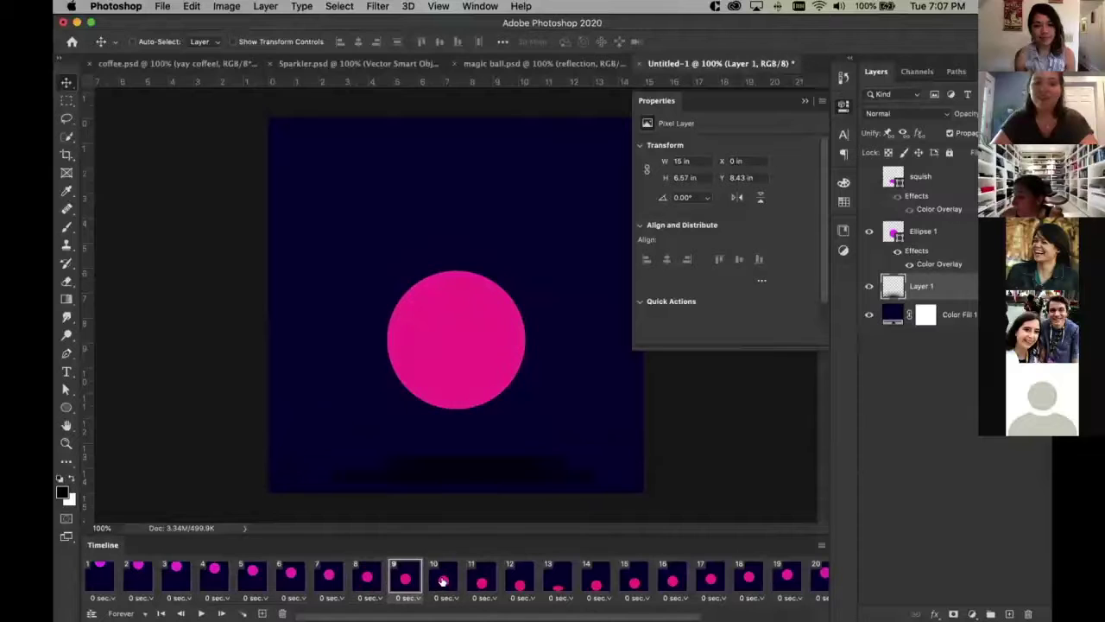
pyautogui.click(442, 580)
pyautogui.click(481, 579)
pyautogui.click(519, 584)
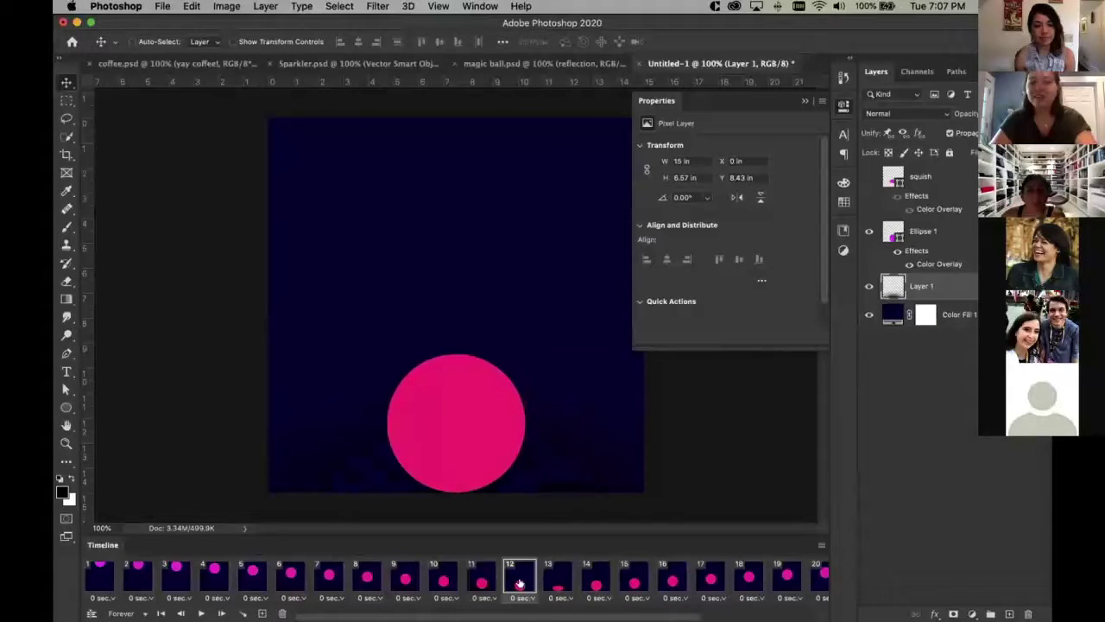
pyautogui.click(559, 585)
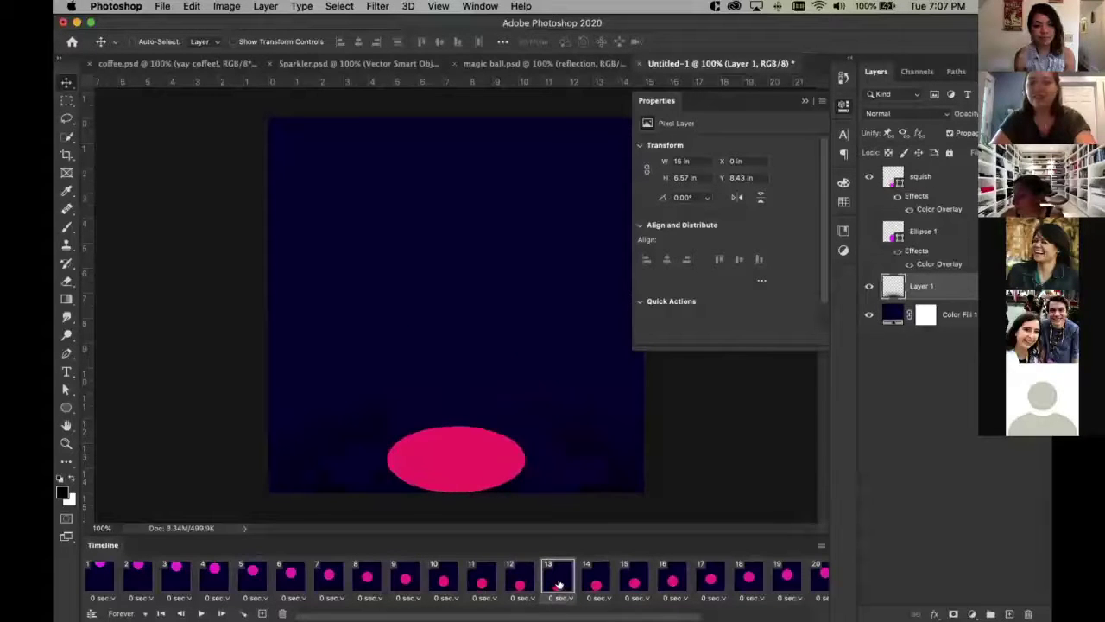
# Lower Layer 1's opacity gradually frame by frame from frame 14 to frame 25, so the shadow fades as the circle rises
pyautogui.click(598, 585)
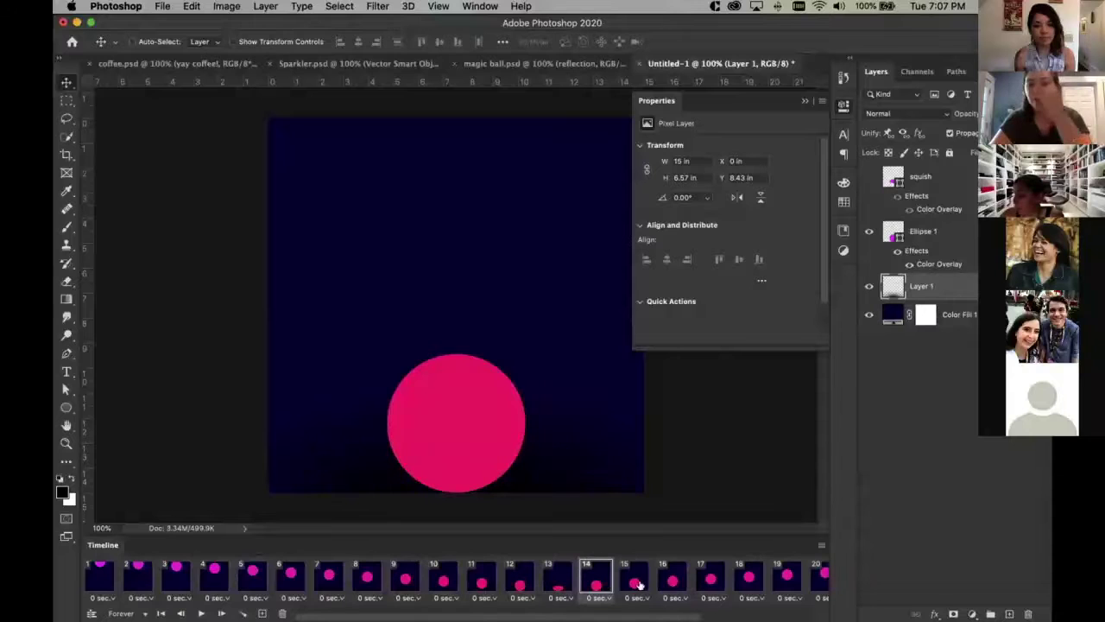
pyautogui.click(637, 584)
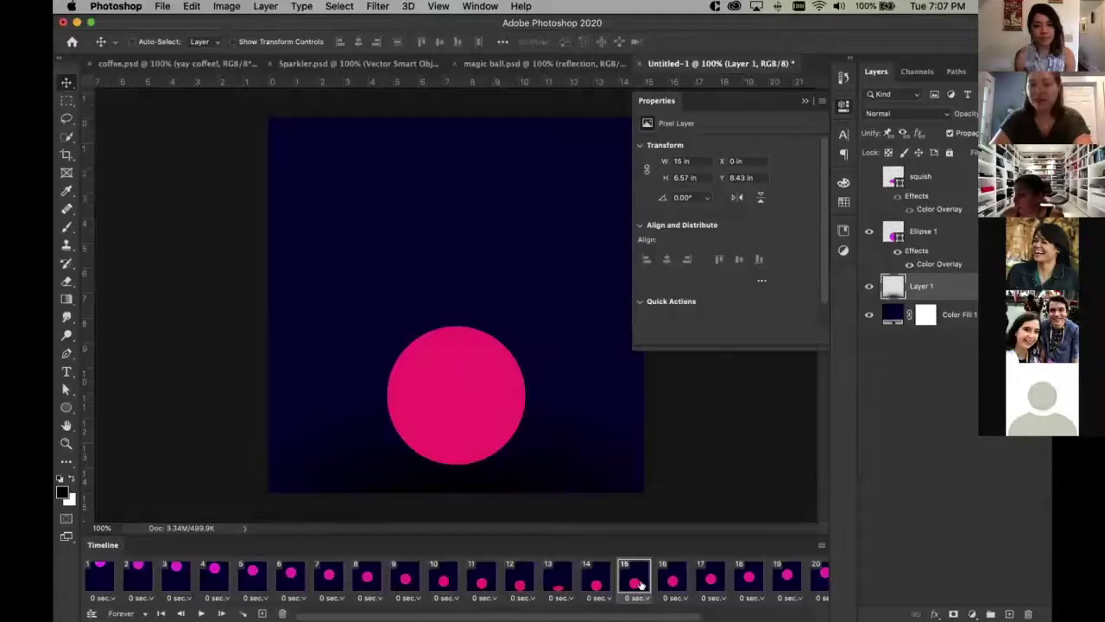
pyautogui.click(671, 584)
pyautogui.click(708, 577)
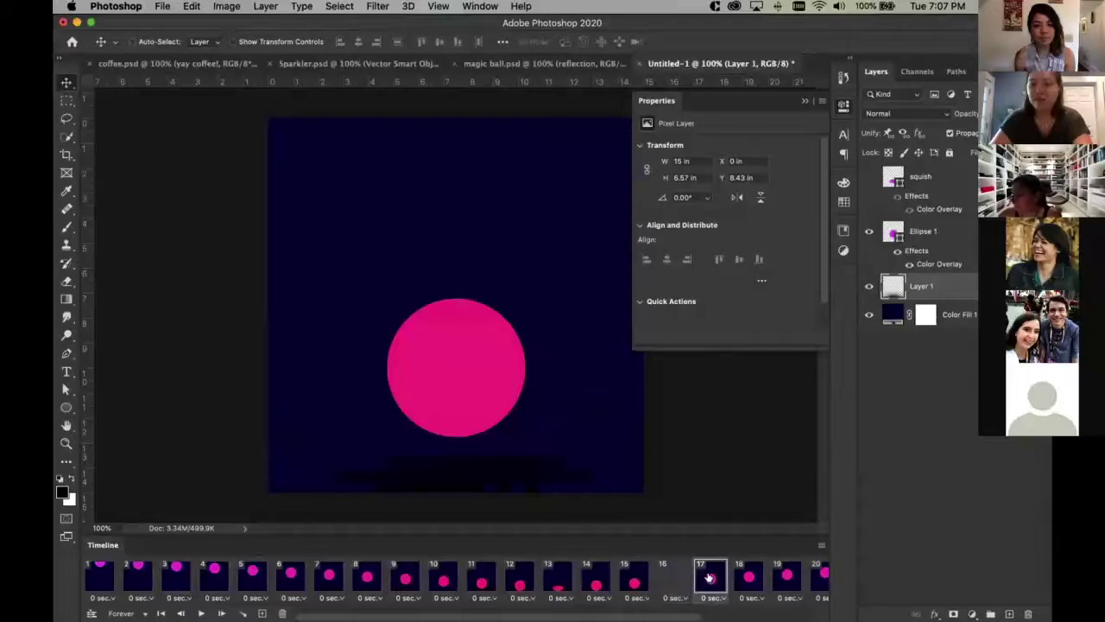
pyautogui.click(746, 582)
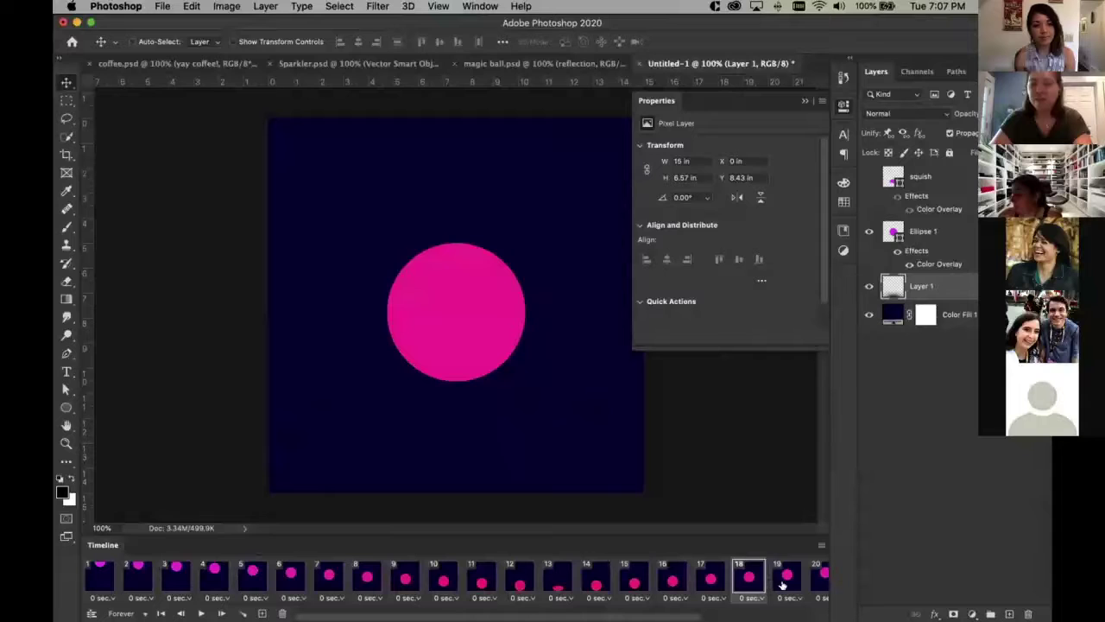
pyautogui.click(782, 584)
pyautogui.click(820, 585)
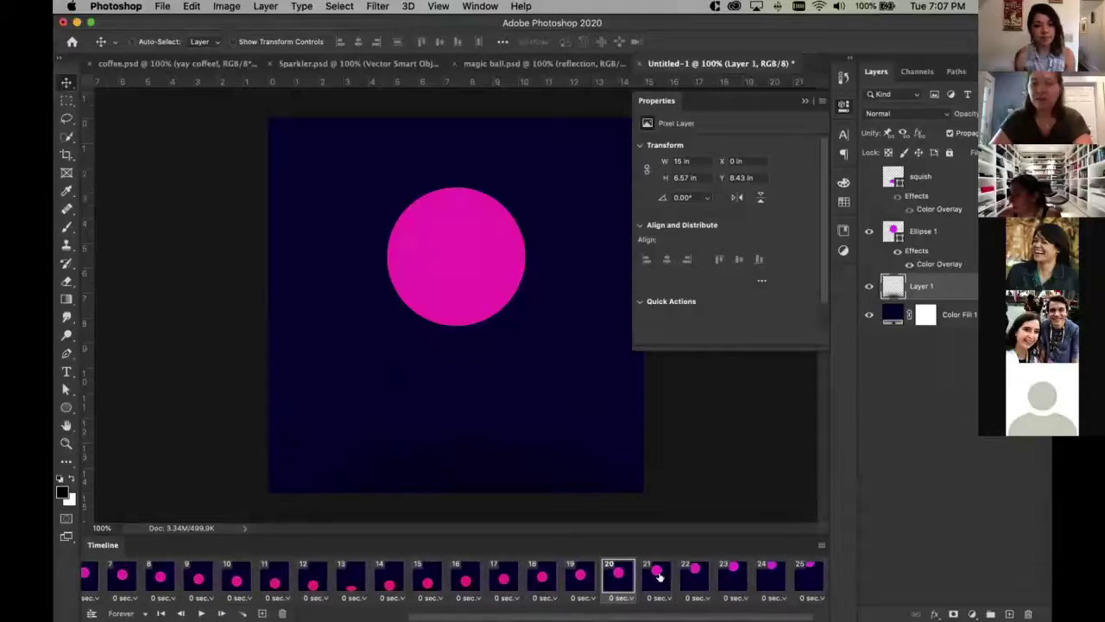
pyautogui.click(658, 577)
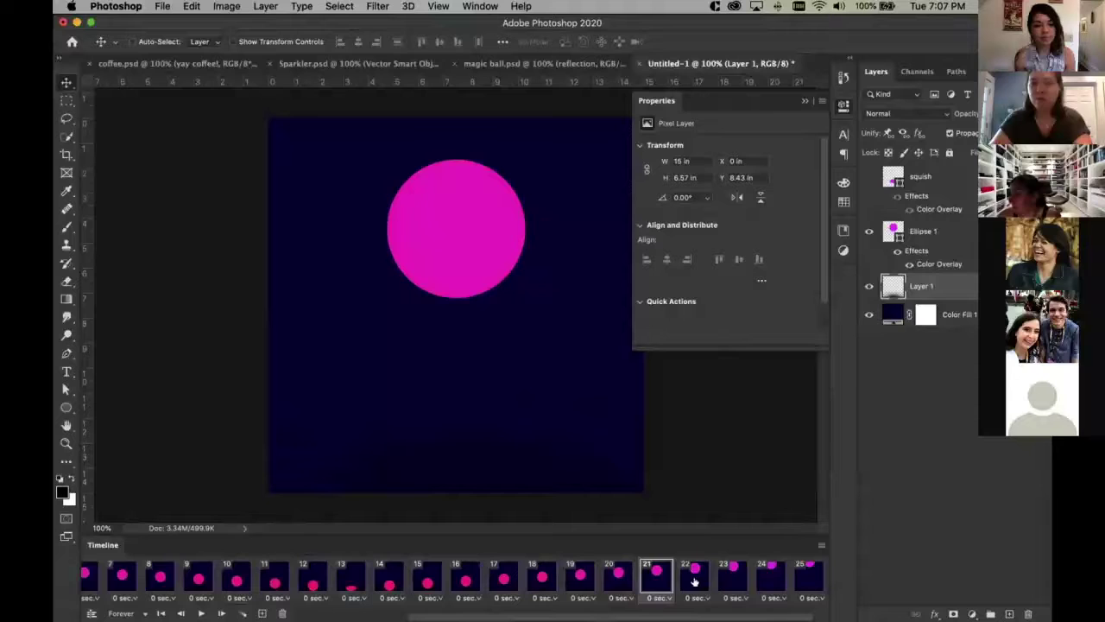
pyautogui.click(695, 582)
pyautogui.click(723, 580)
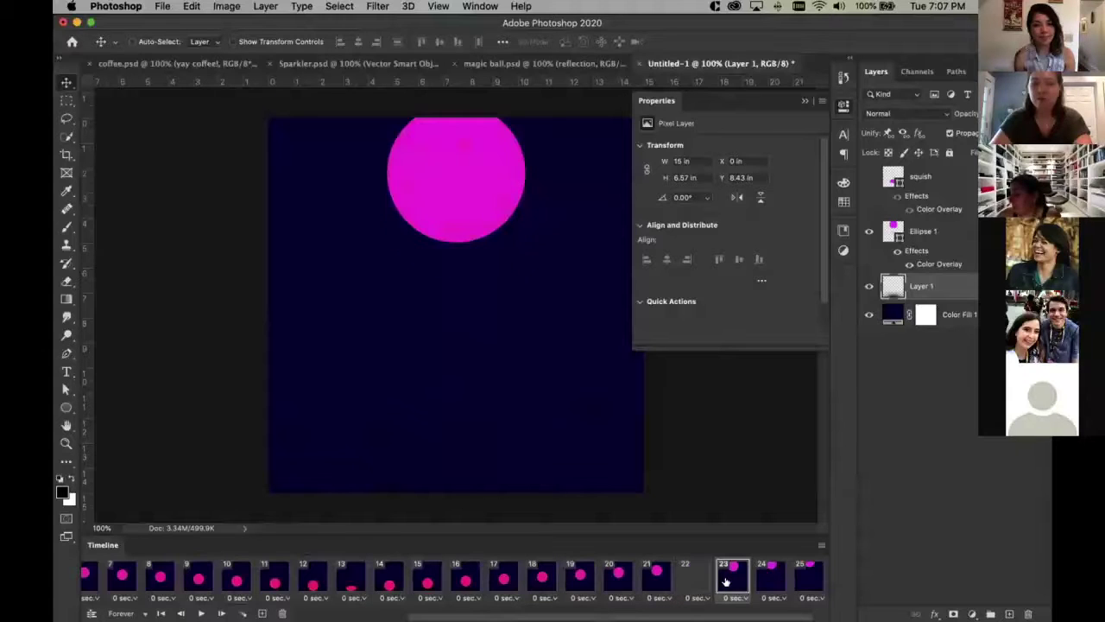
pyautogui.click(775, 575)
pyautogui.click(796, 577)
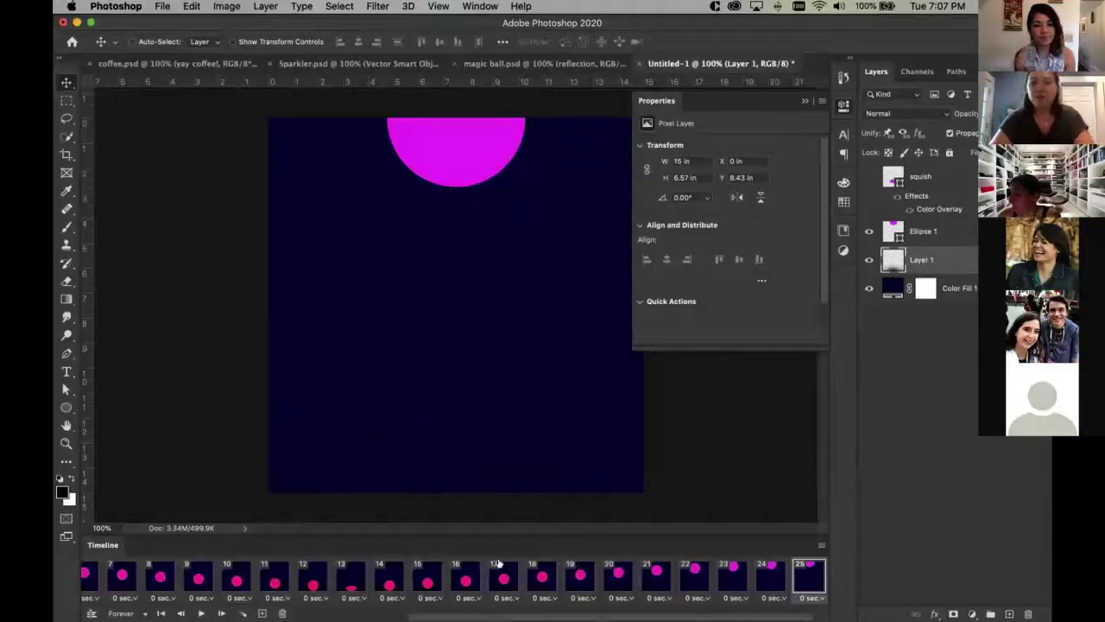
# Play back the animation to check how the shadow fades in and out
pyautogui.hscroll(-5, 216, 574)
pyautogui.press('space')
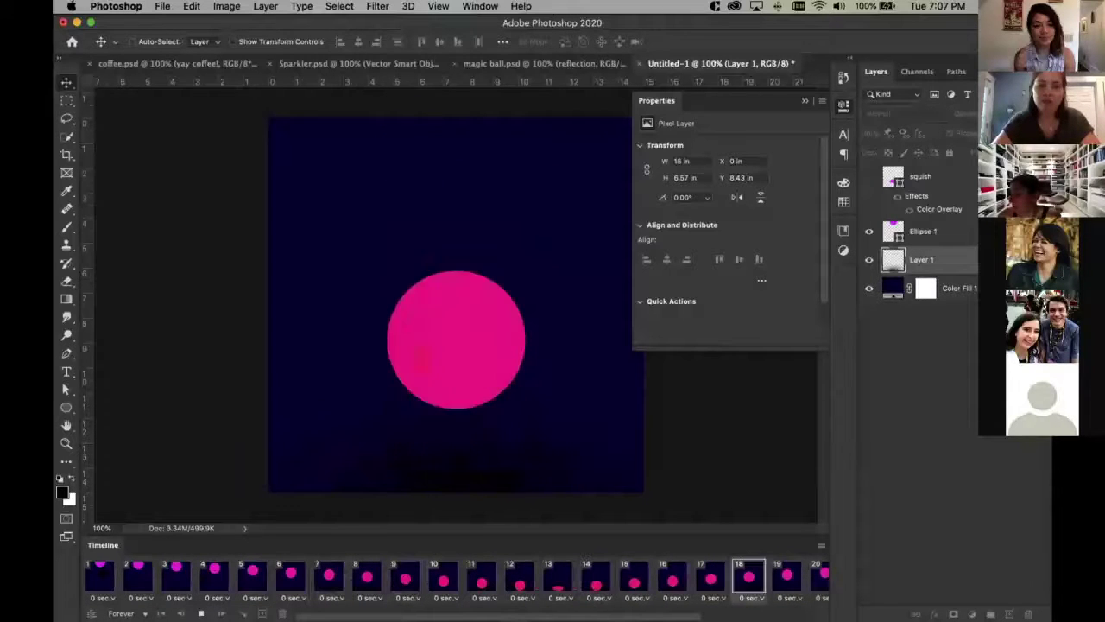
pyautogui.press('space')
# Correct Layer 1's opacity in frame 10 to fit between frames 9 and 11, and replay the animation
pyautogui.click(197, 577)
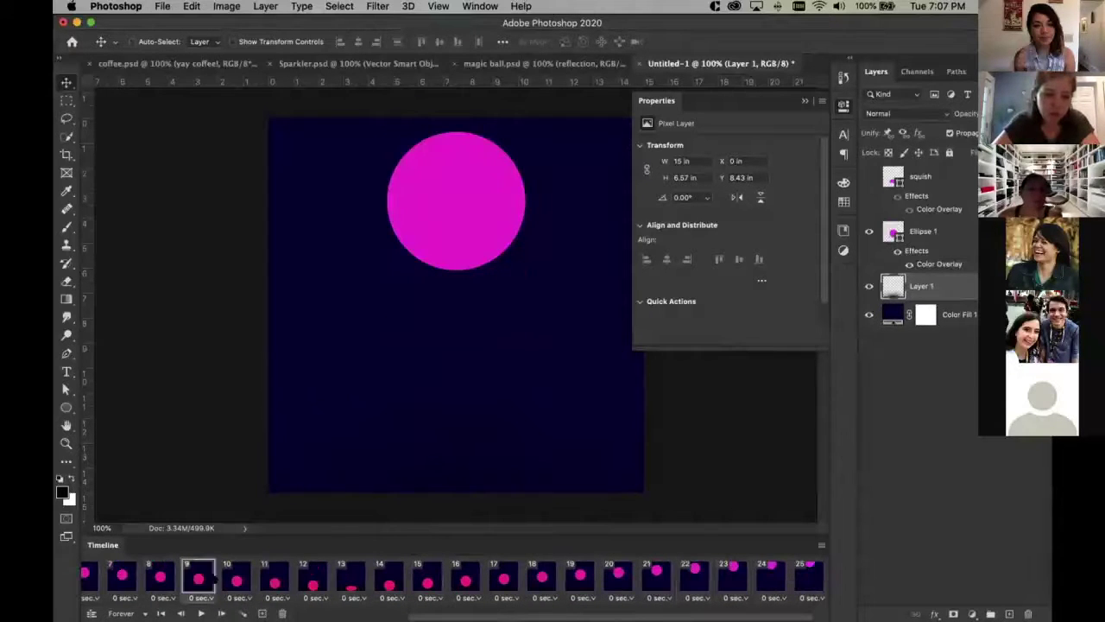
pyautogui.click(234, 576)
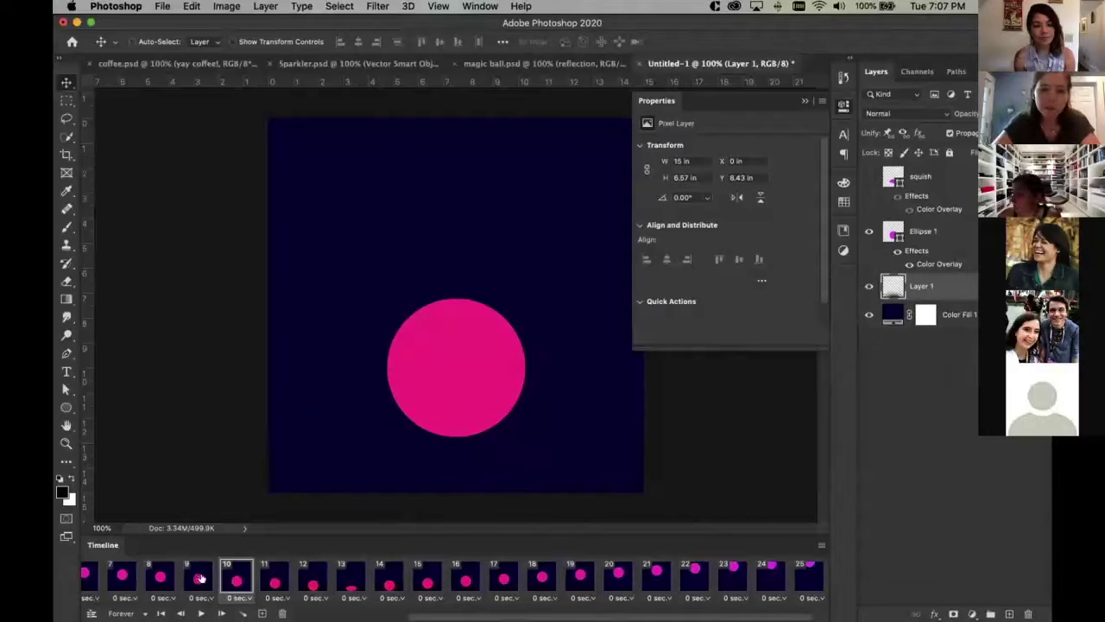
pyautogui.click(200, 577)
pyautogui.click(260, 577)
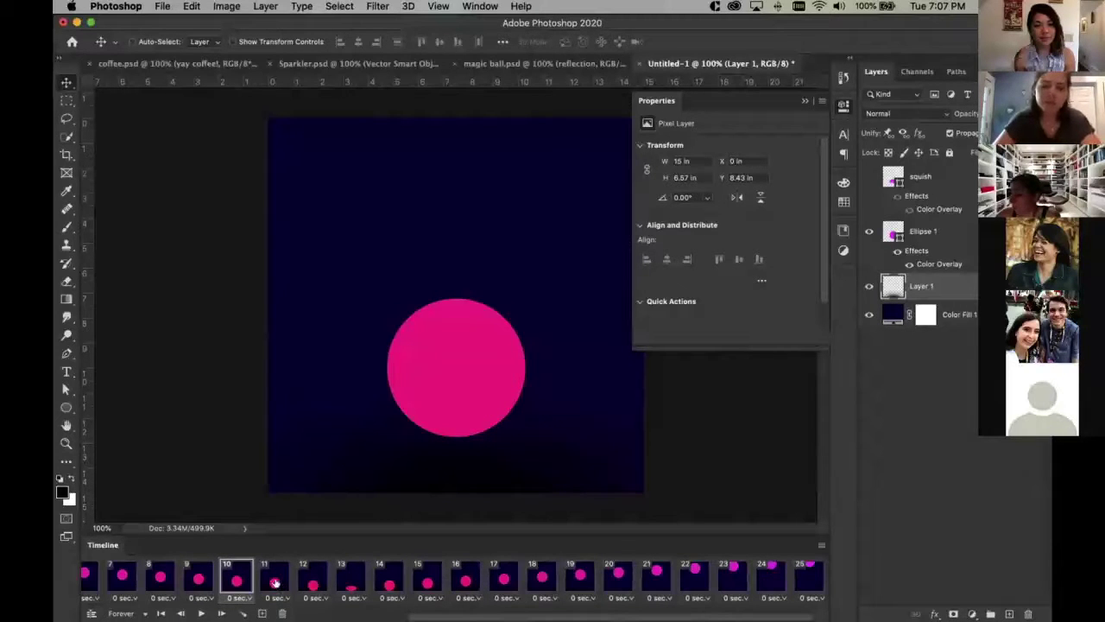
pyautogui.click(274, 580)
pyautogui.press('space')
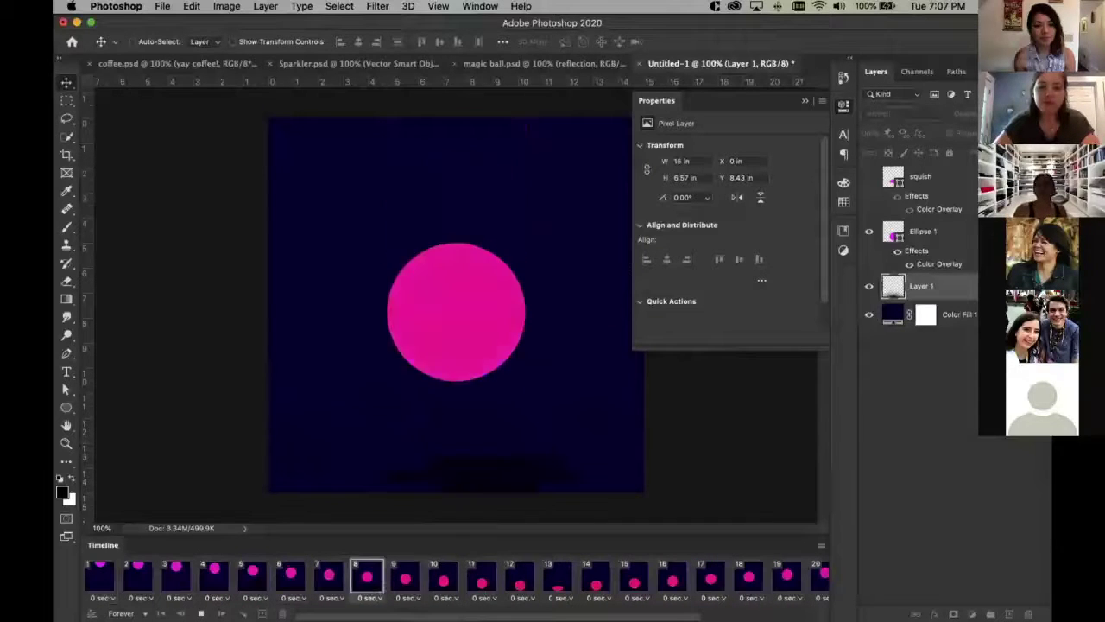
pyautogui.press('space')
pyautogui.click(98, 579)
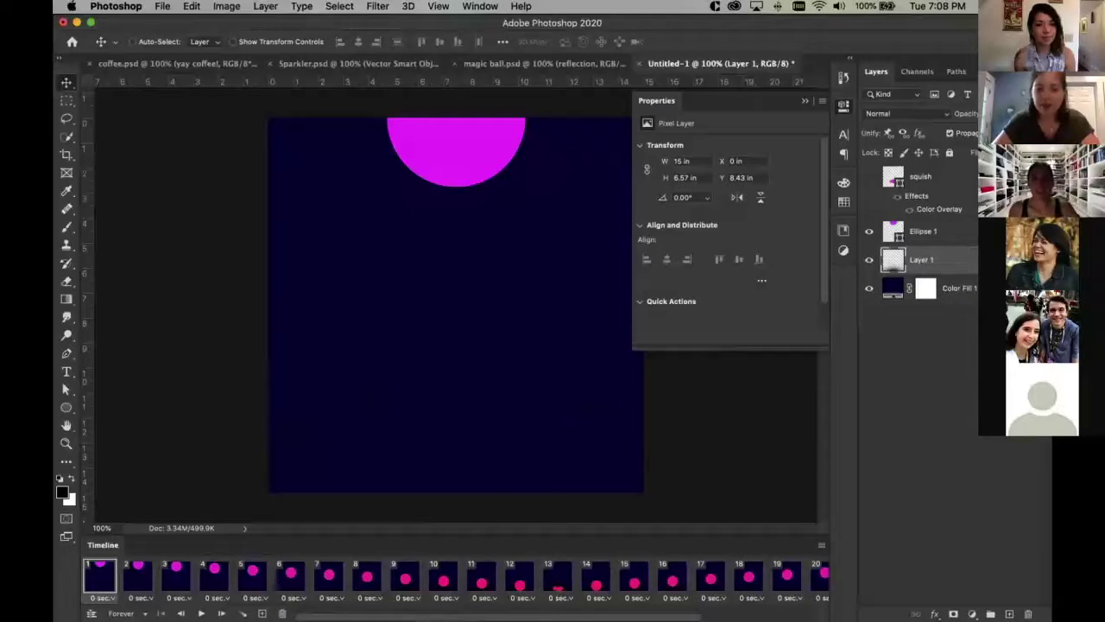
# In frame 13, add a bright blue-violet solid colour fill layer directly above Color Fill 1
pyautogui.click(558, 577)
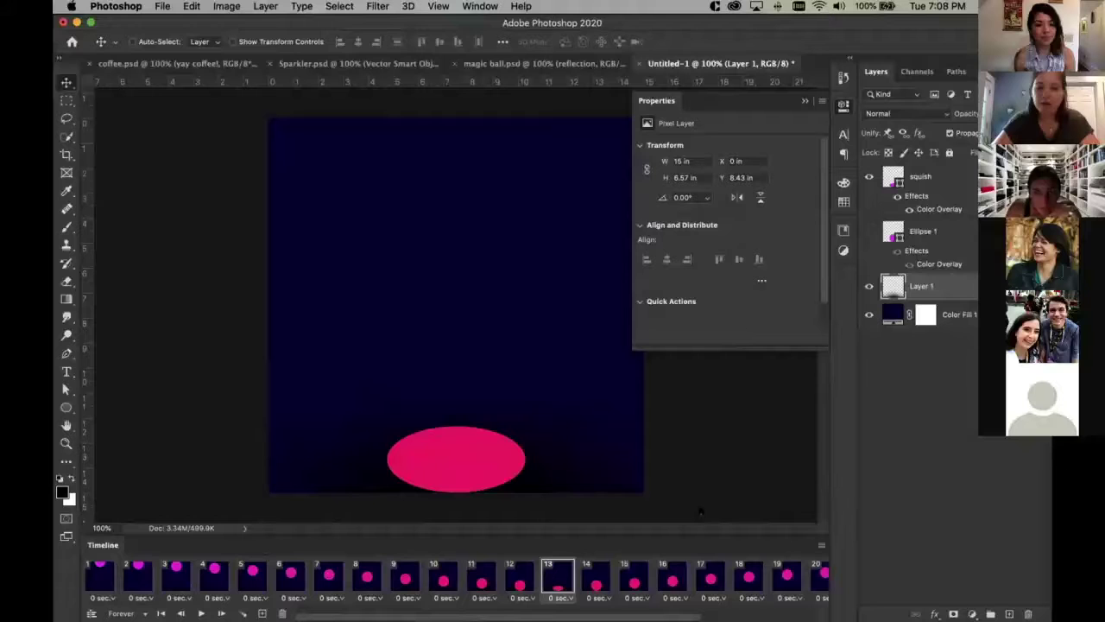
pyautogui.click(941, 316)
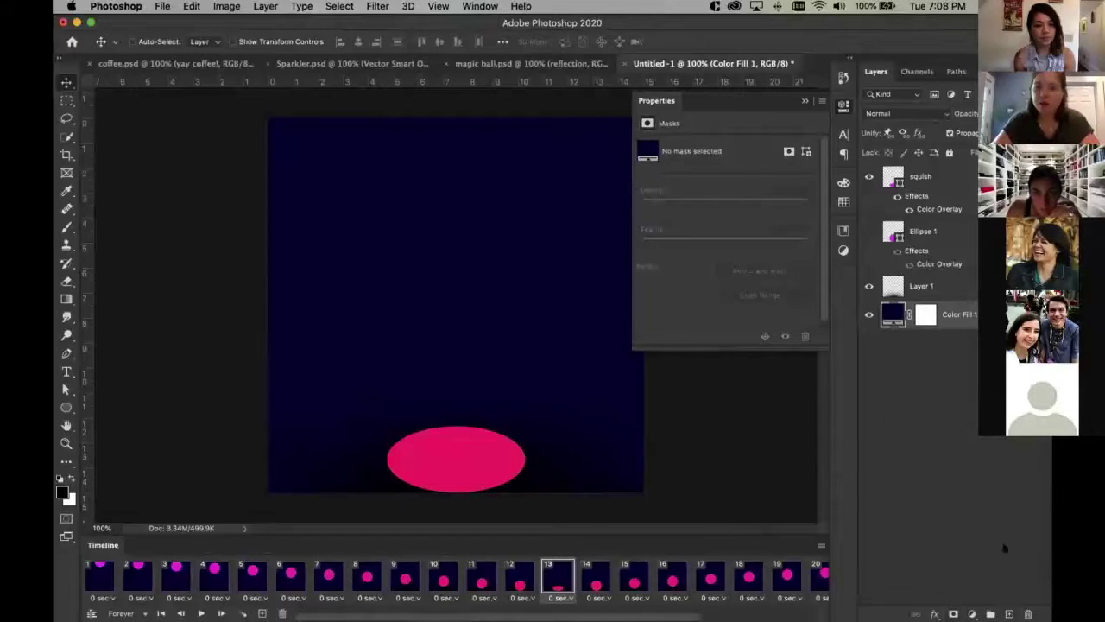
pyautogui.click(972, 613)
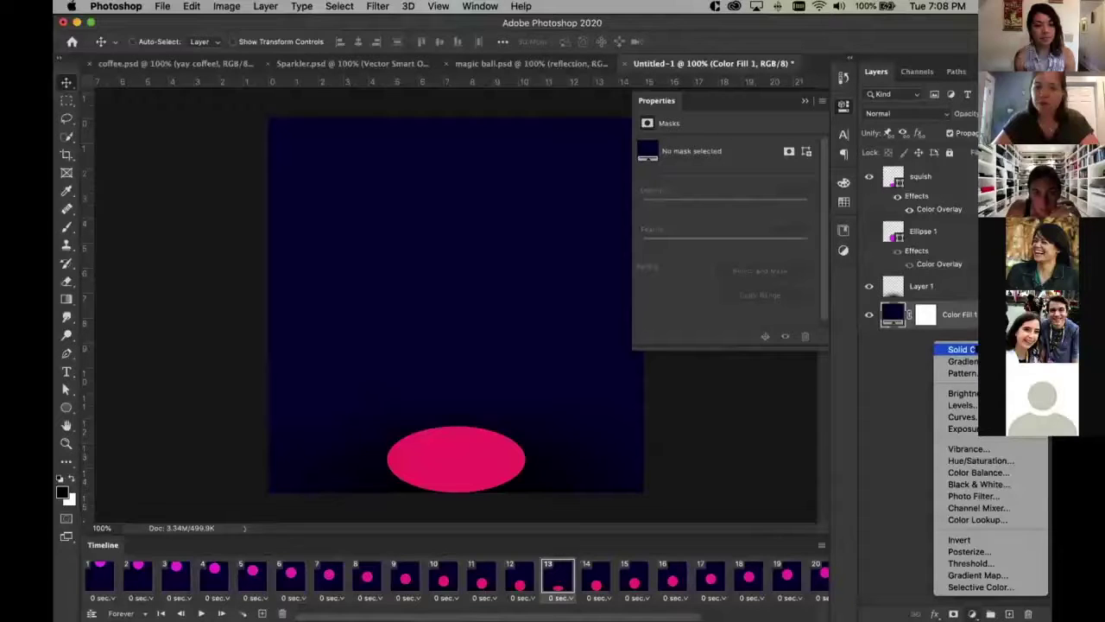
pyautogui.click(974, 350)
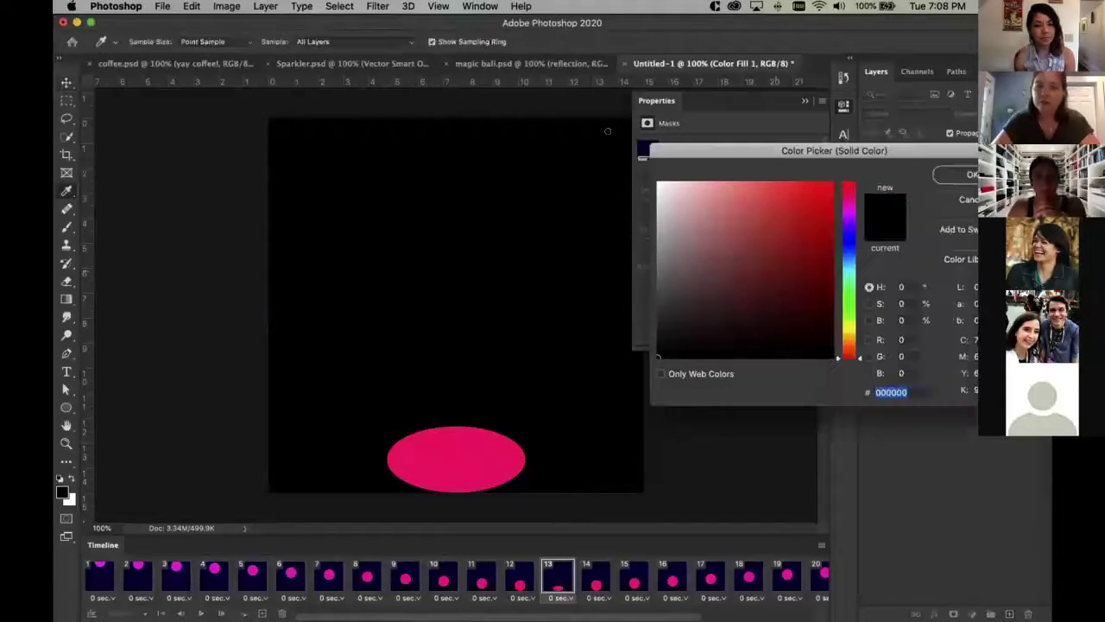
pyautogui.click(658, 183)
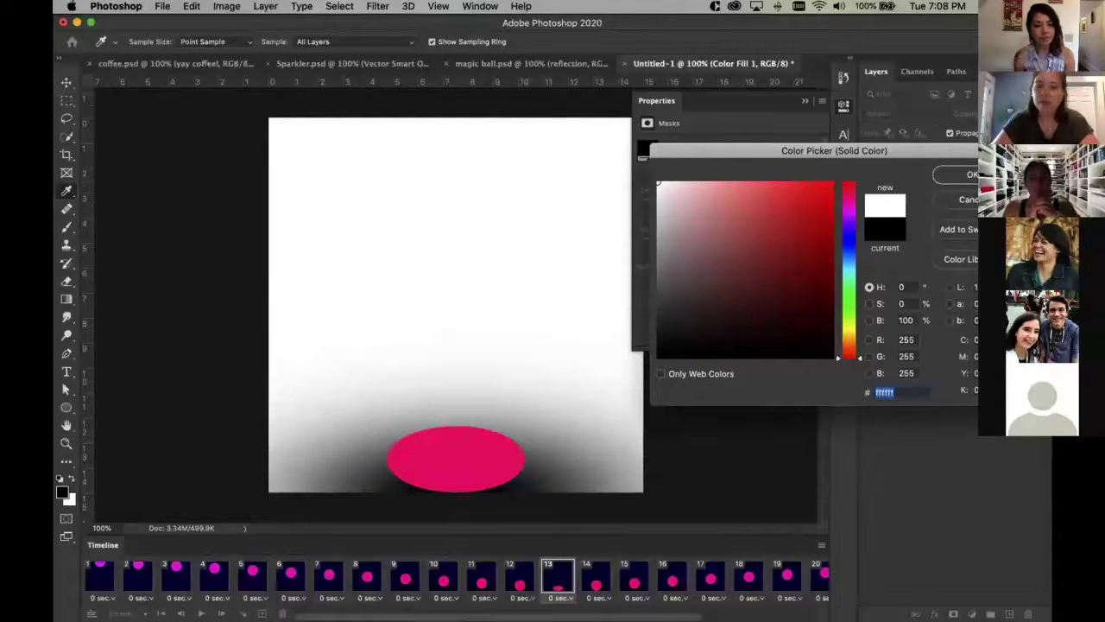
pyautogui.click(849, 226)
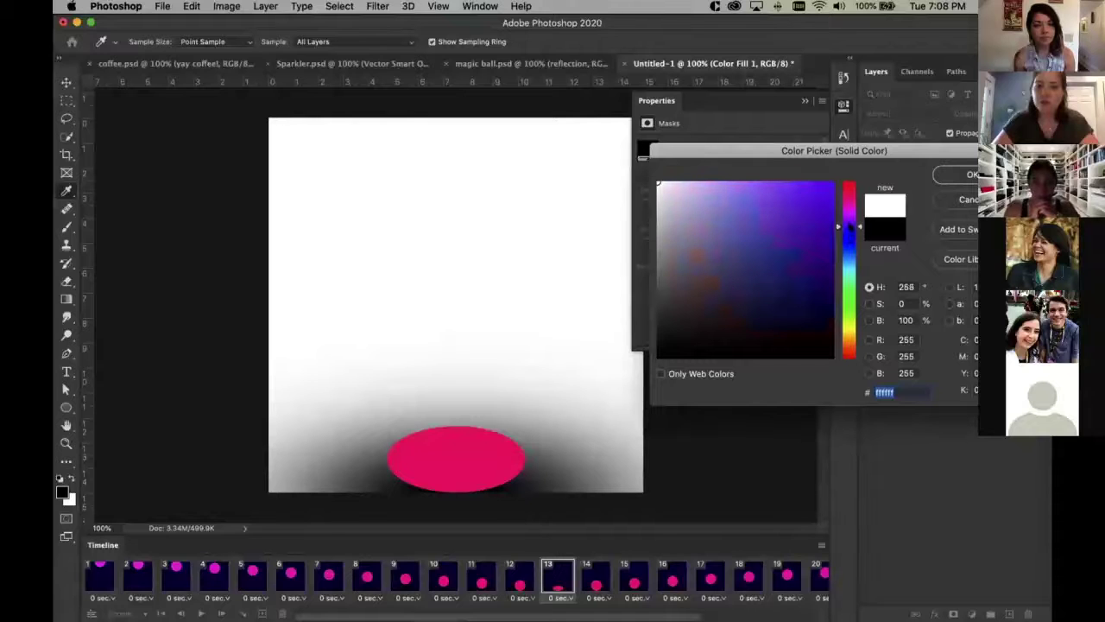
pyautogui.click(832, 182)
pyautogui.click(973, 175)
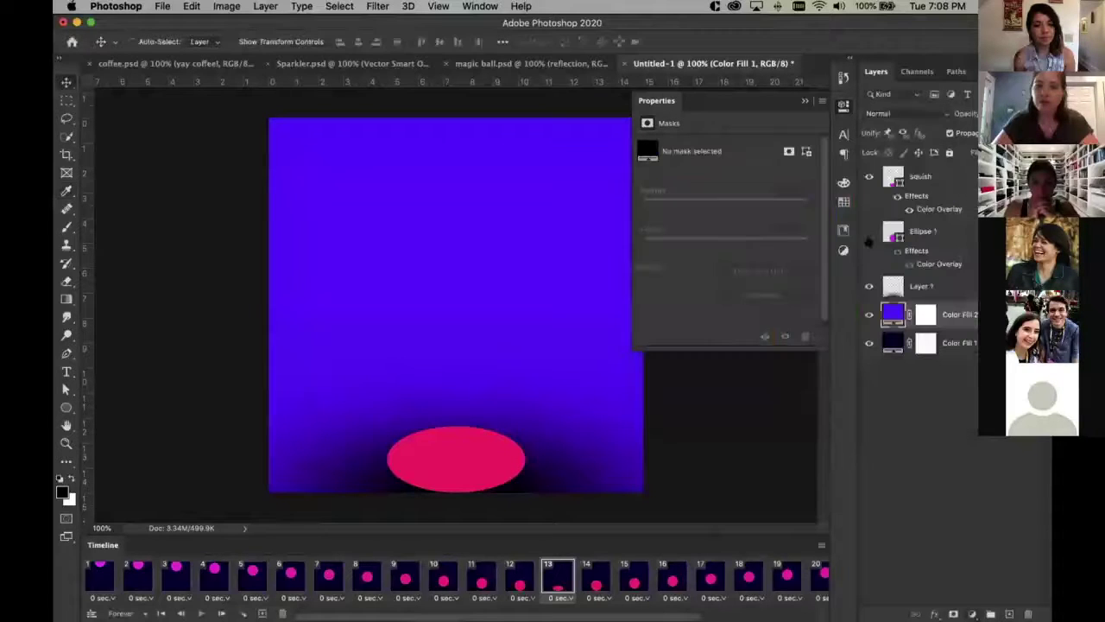
# Undo adding the blue-violet fill layer, and restore it with frame 1 selected
pyautogui.press('v')
pyautogui.press('super+z')
pyautogui.press('super+z')
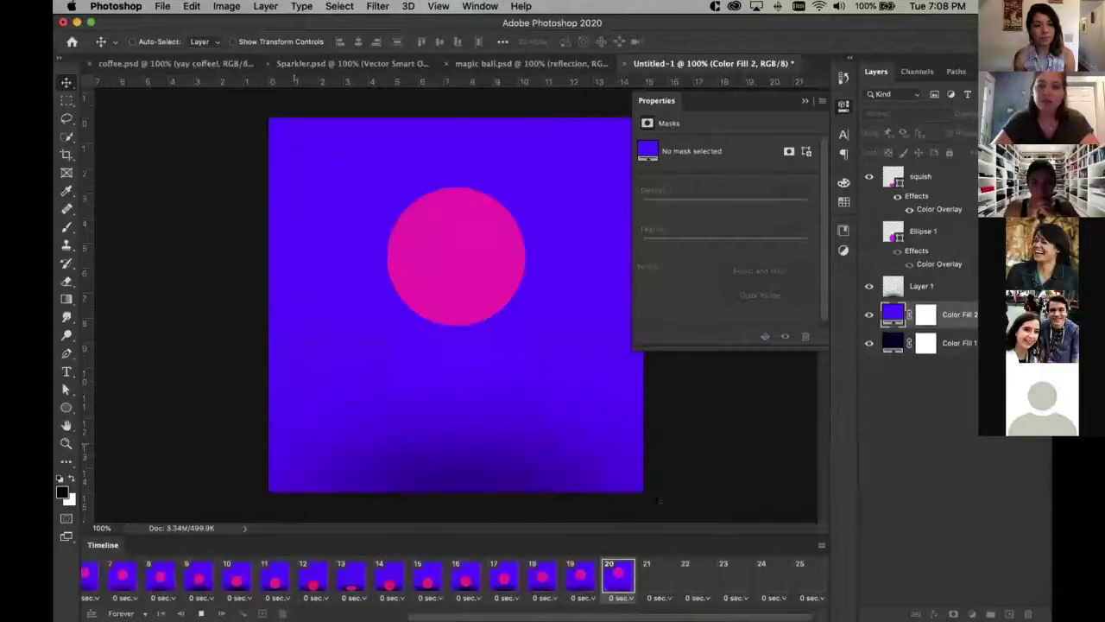
pyautogui.hscroll(3, 175, 572)
pyautogui.hscroll(-5, 174, 571)
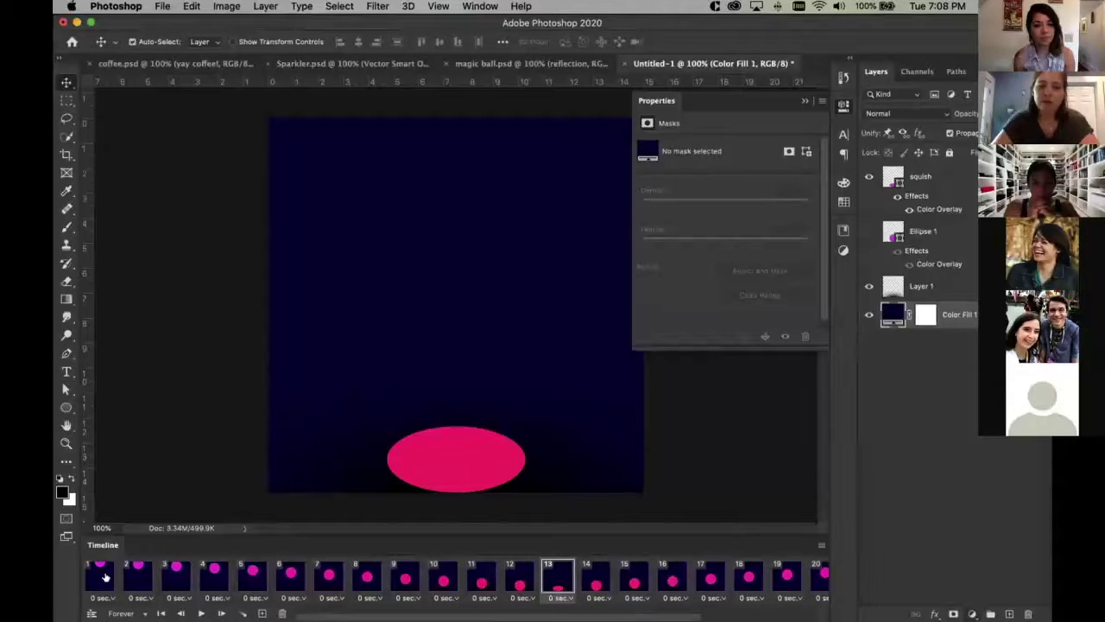
pyautogui.click(100, 575)
pyautogui.press('super+shift+z')
pyautogui.press('super+shift+z')
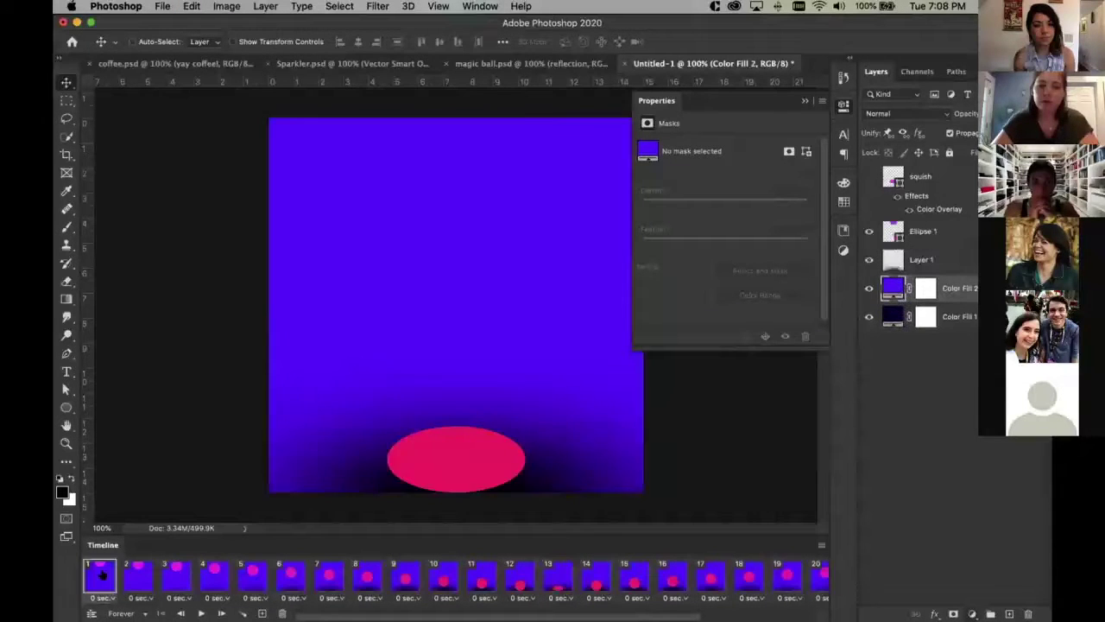
# Hide Color Fill 2 from frame 1 onward and show it in frame 13 only
pyautogui.click(100, 576)
pyautogui.click(870, 289)
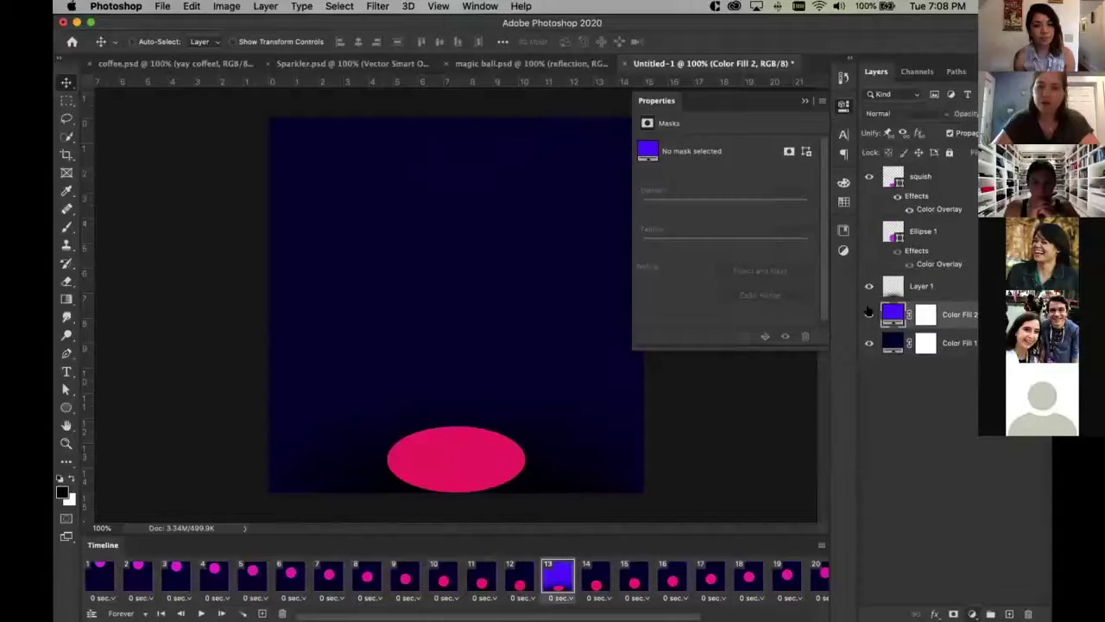
pyautogui.click(869, 314)
# Play back the animation from frame 1 to check the background colour flash at impact
pyautogui.click(99, 578)
pyautogui.press('space')
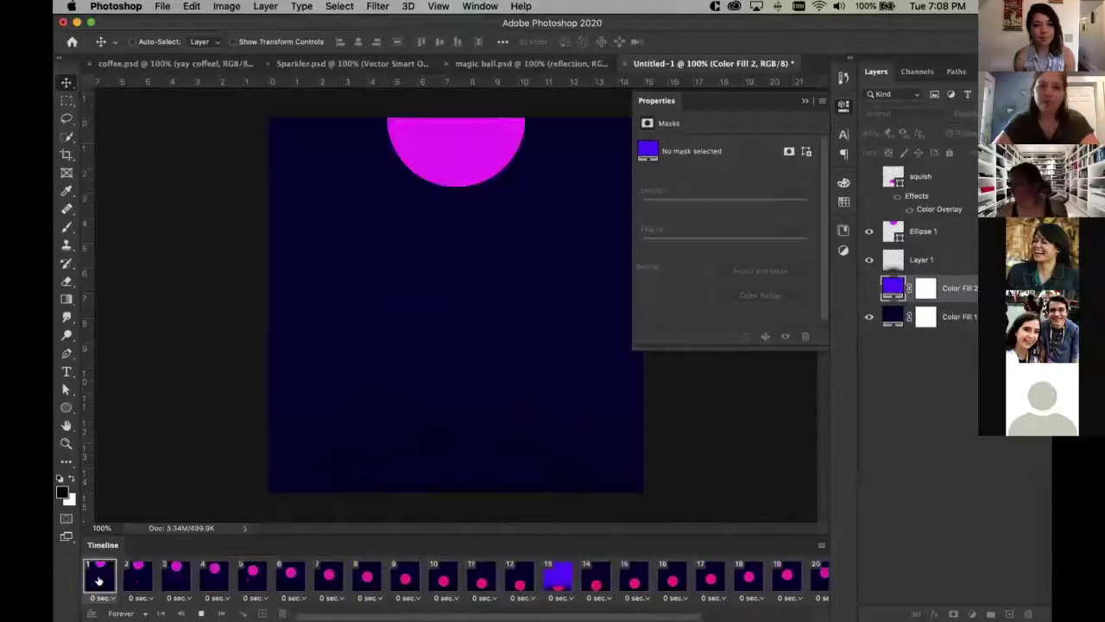
pyautogui.press('space')
pyautogui.hscroll(5, 592, 577)
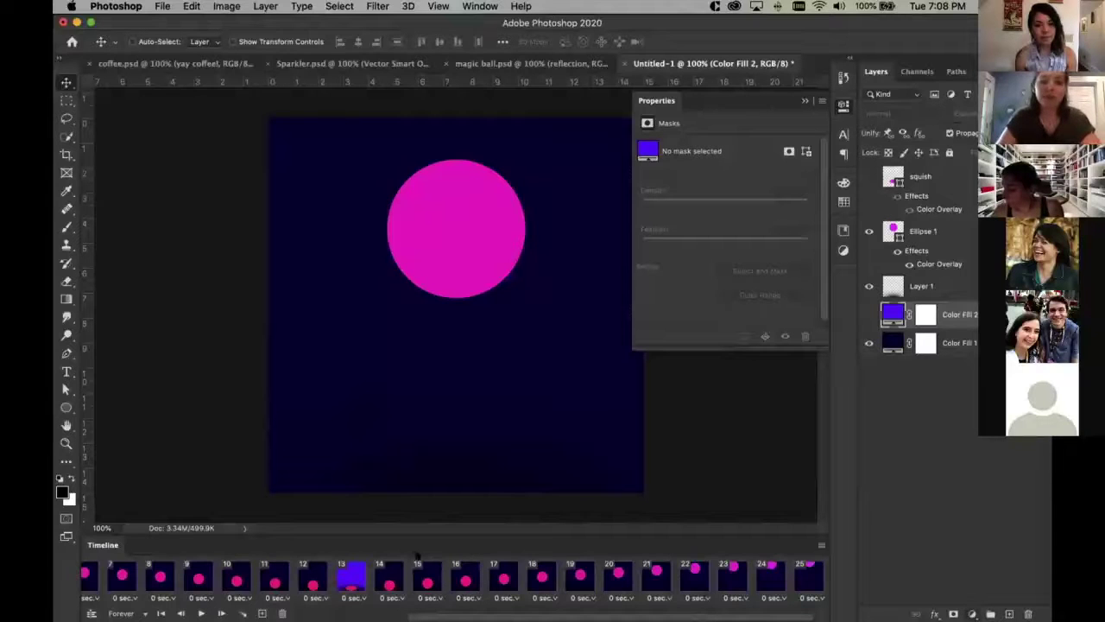
pyautogui.hscroll(-5, 222, 595)
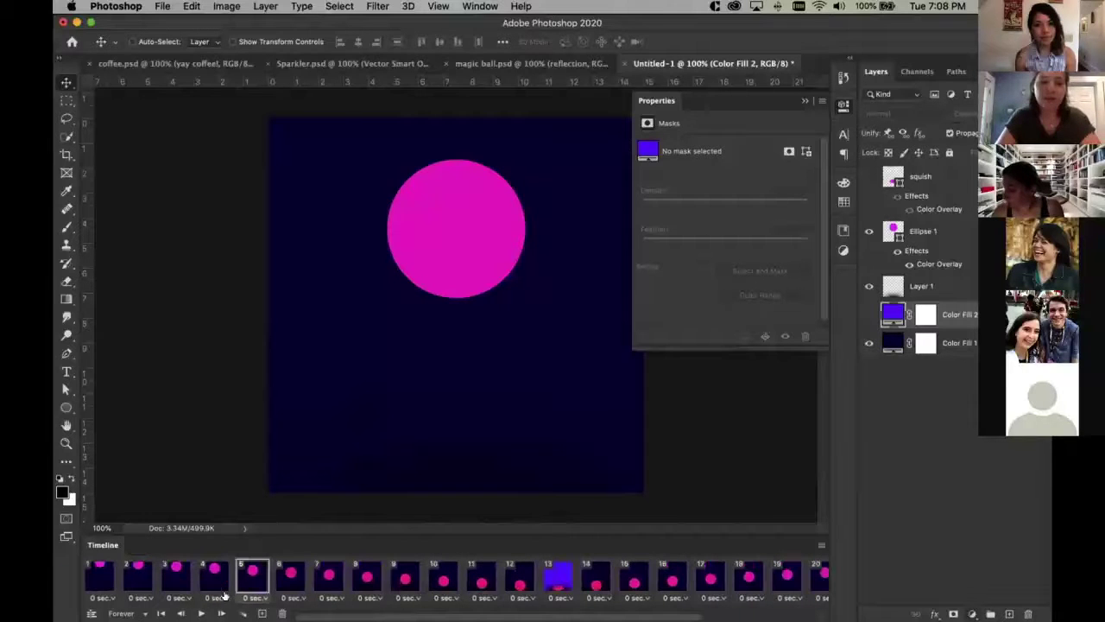
# Select all frames from 1 to 25 and set their delay to 0.1 seconds
pyautogui.click(103, 596)
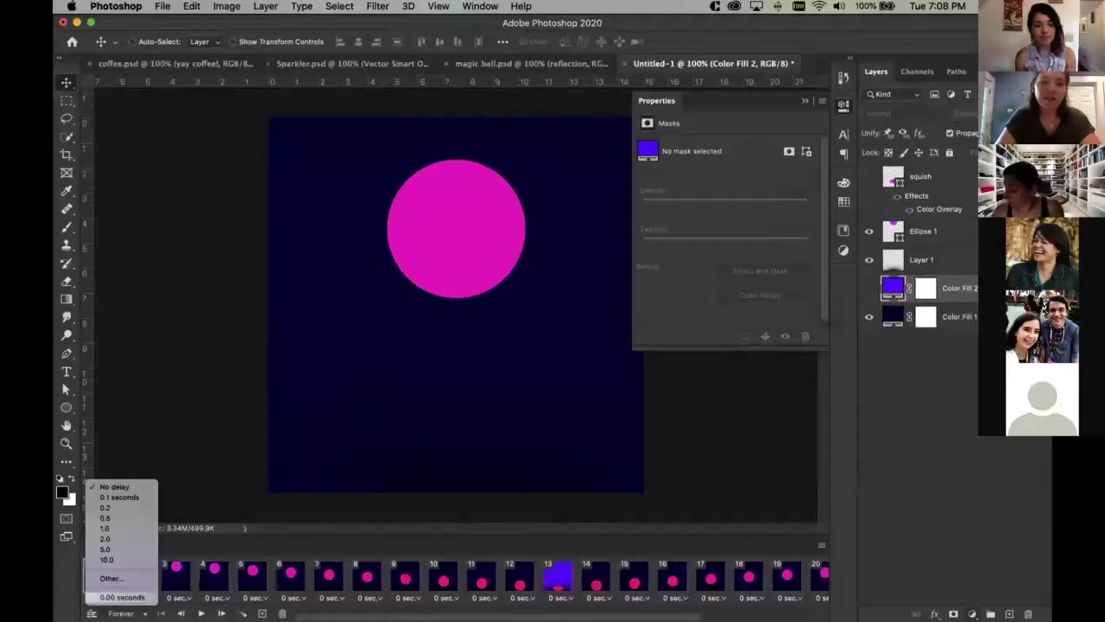
pyautogui.click(110, 595)
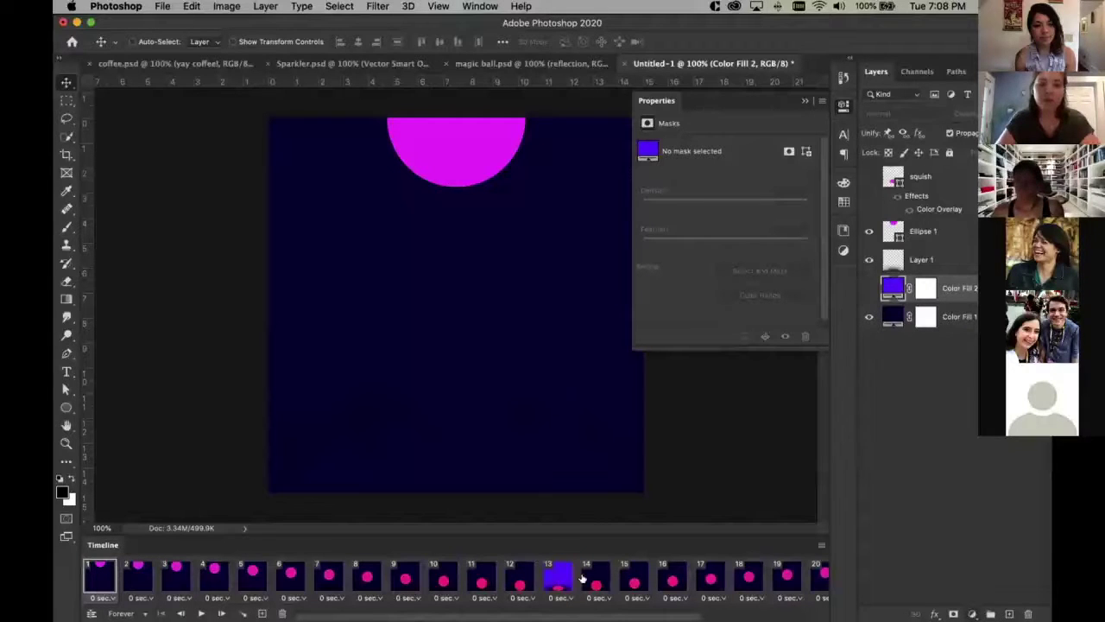
pyautogui.hscroll(5, 647, 578)
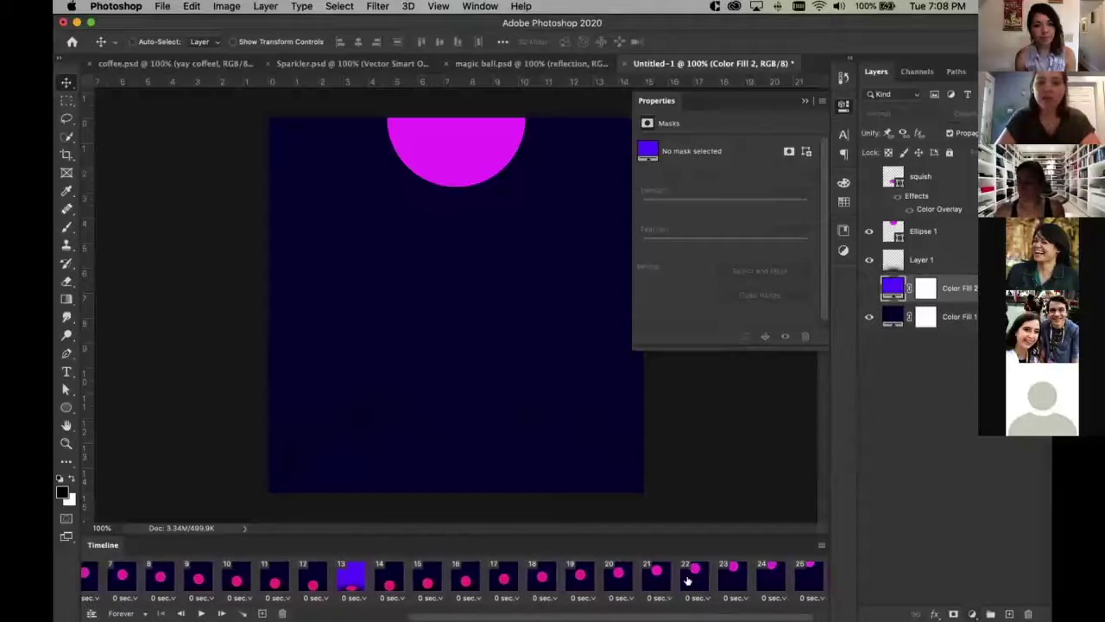
pyautogui.click(812, 597)
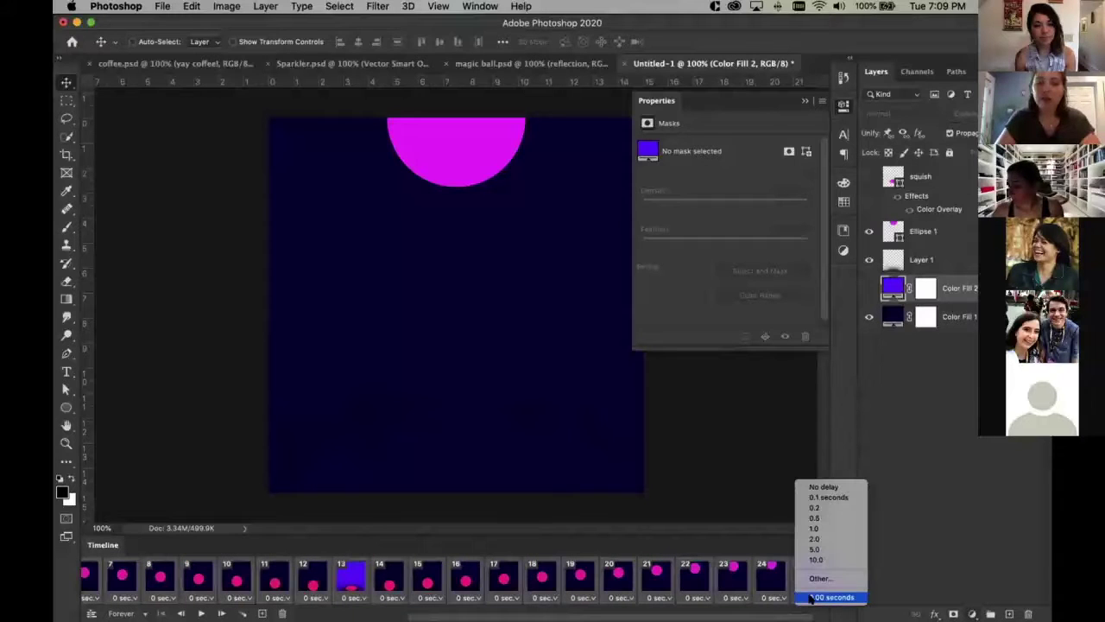
pyautogui.click(823, 498)
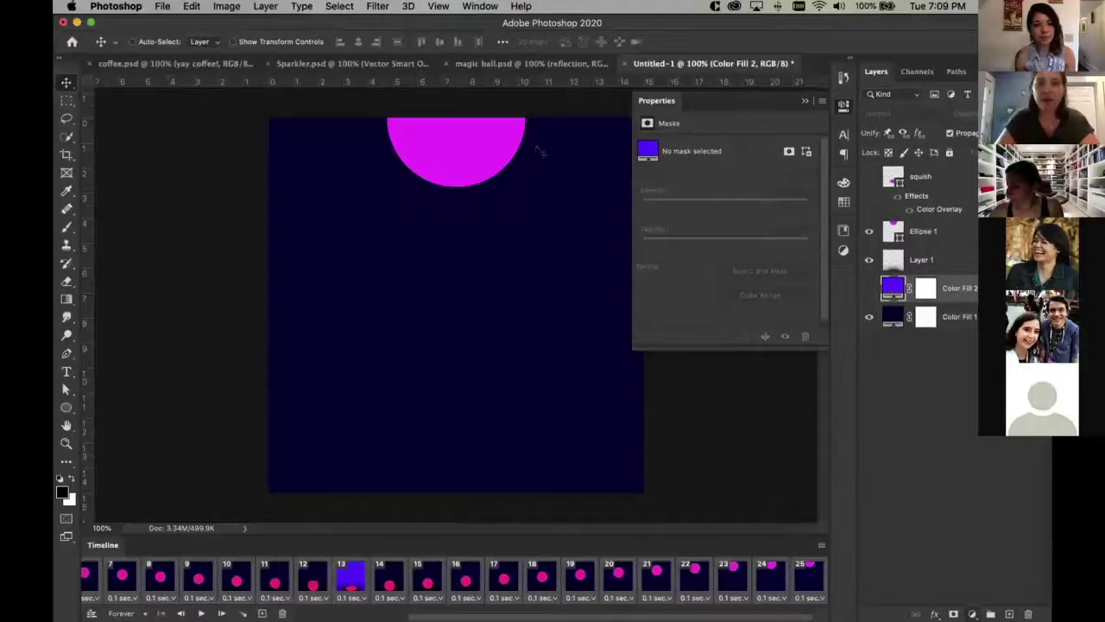
# Check the frame delays in magic ball.psd and set the delay of all frames in Untitled-1 to 0.05 seconds
pyautogui.click(508, 71)
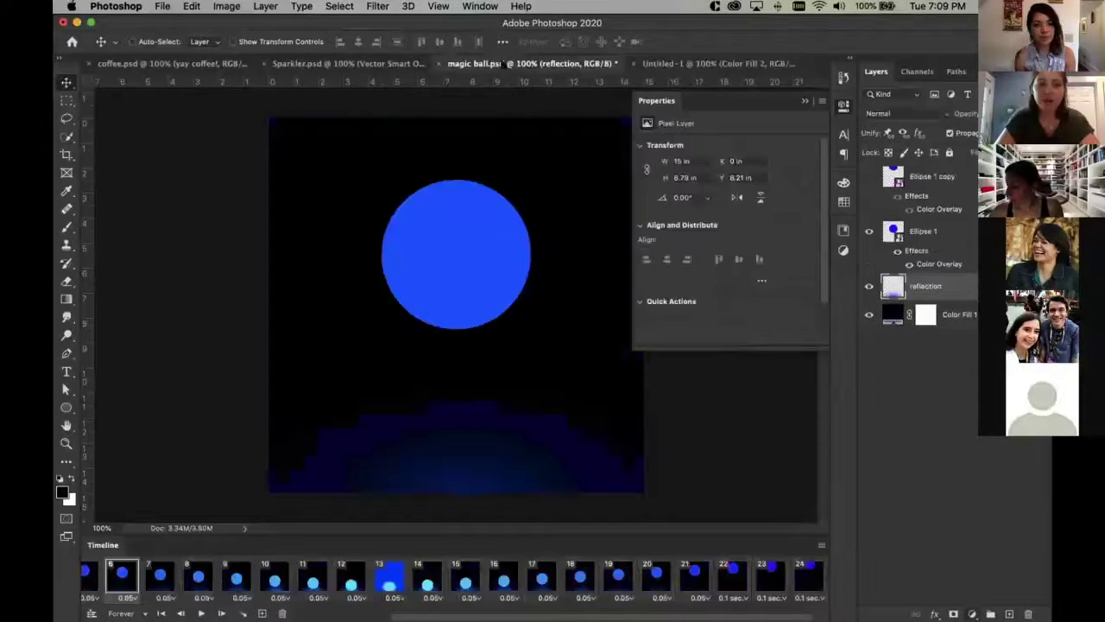
pyautogui.click(650, 68)
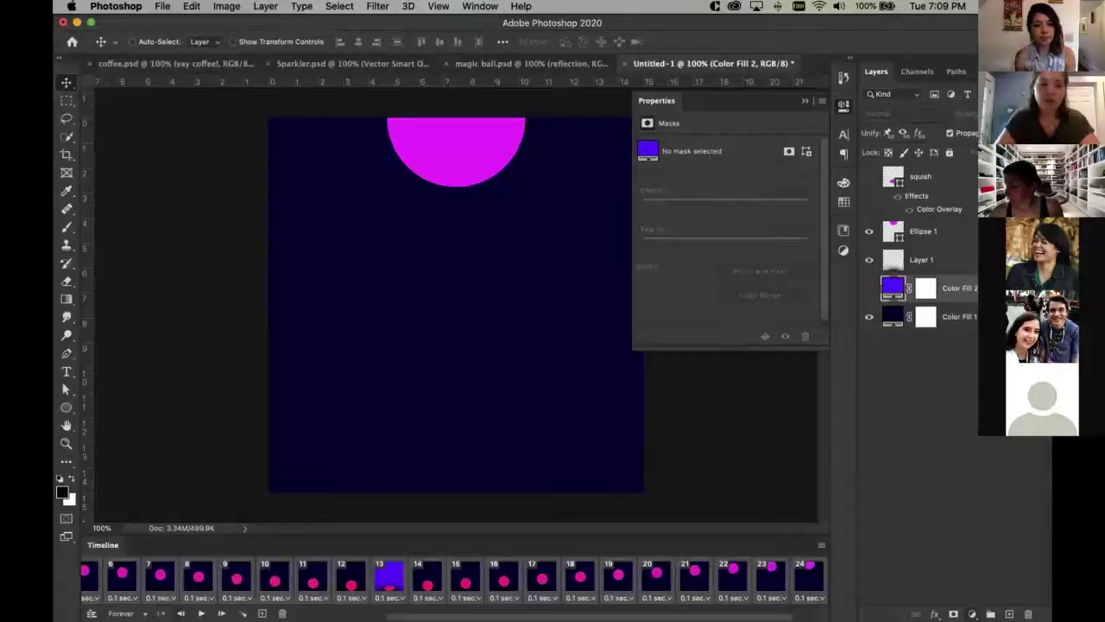
pyautogui.click(173, 589)
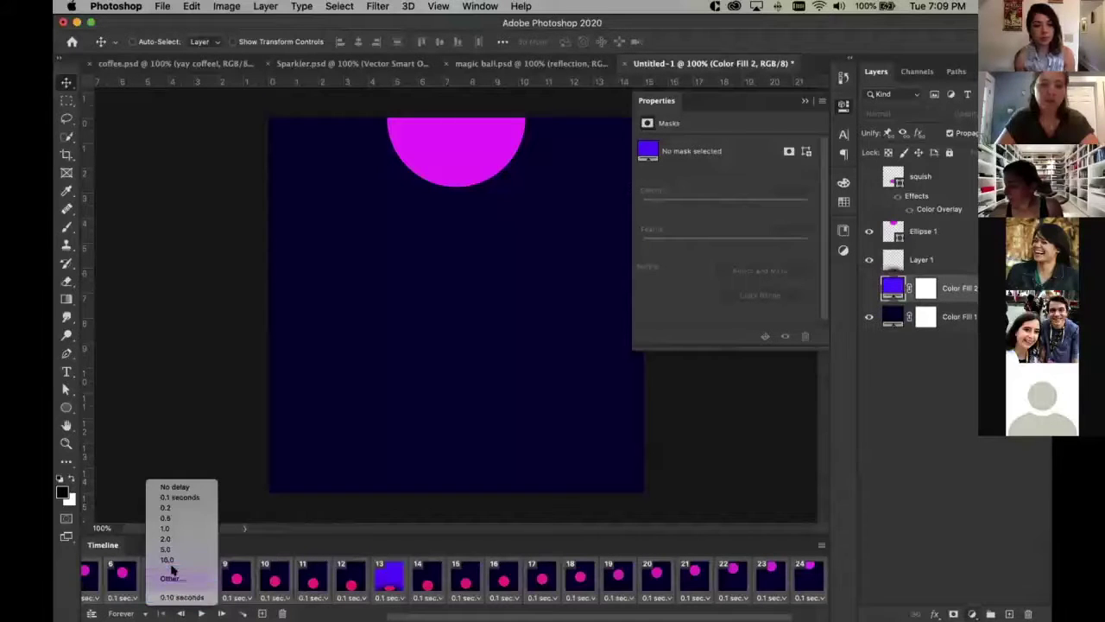
pyautogui.click(172, 577)
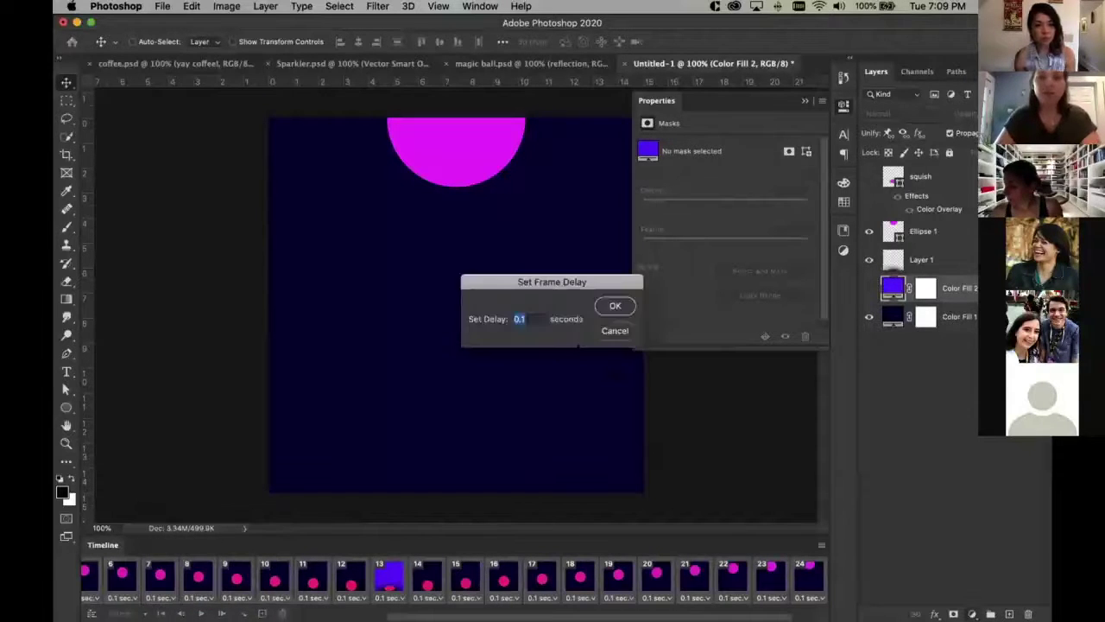
pyautogui.write('.05')
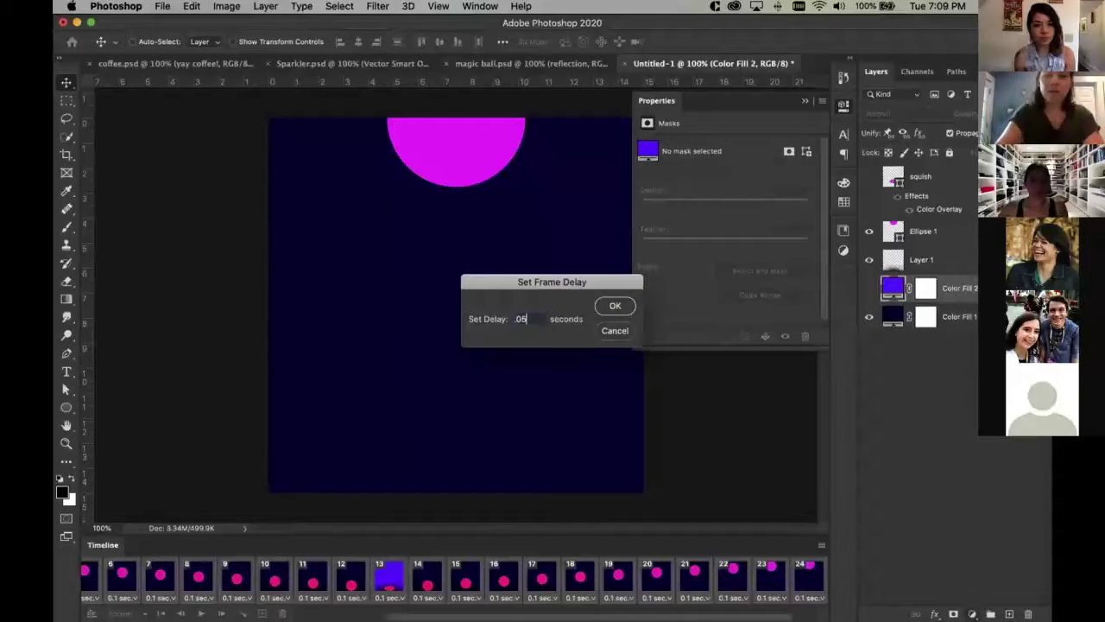
pyautogui.click(613, 307)
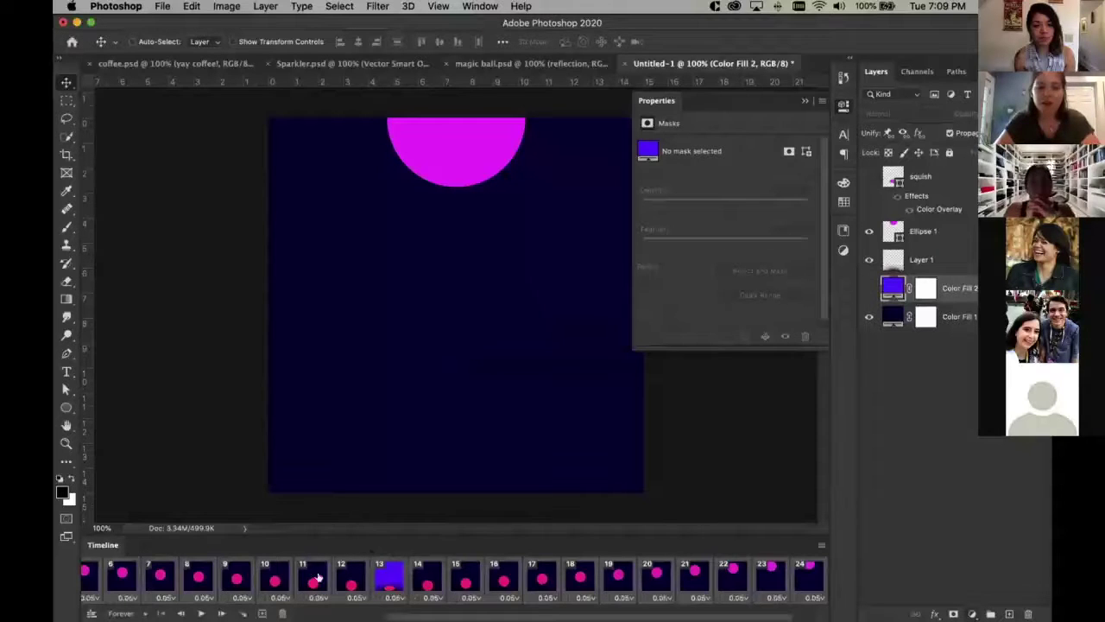
# Play back the animation from frame 1 to check its timing, and return to frame 1
pyautogui.hscroll(-5, 317, 579)
pyautogui.click(105, 577)
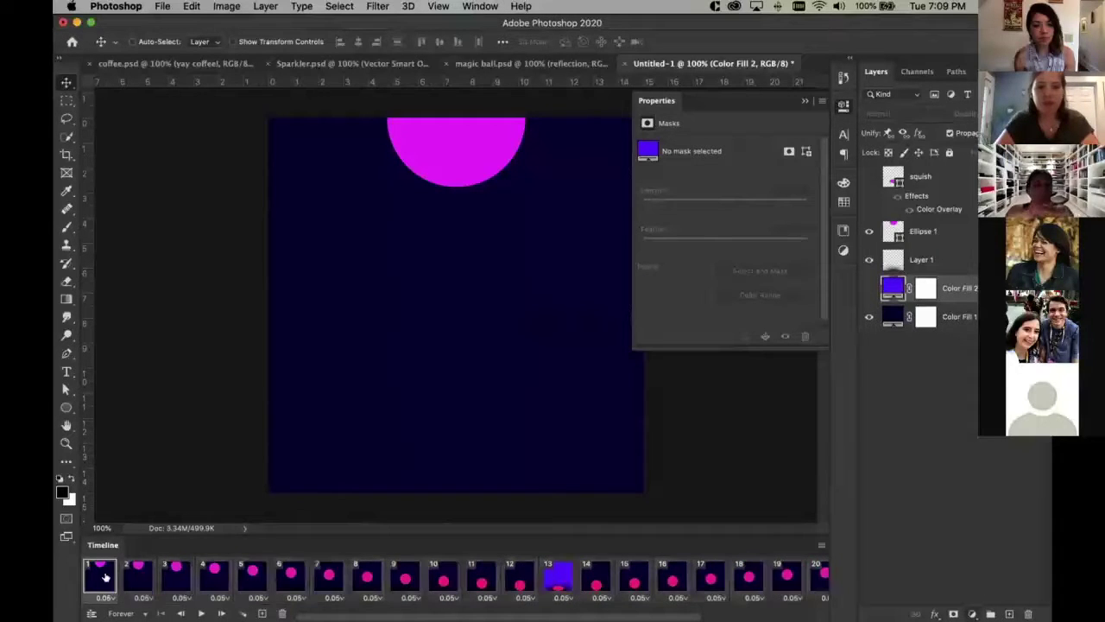
pyautogui.press('space')
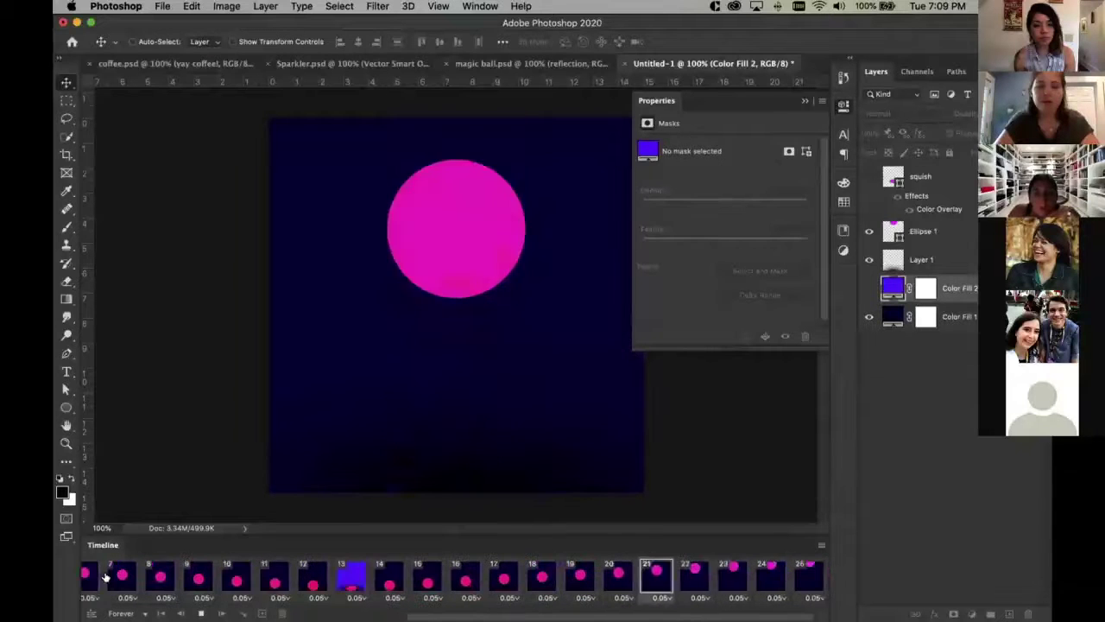
pyautogui.press('space')
pyautogui.click(102, 575)
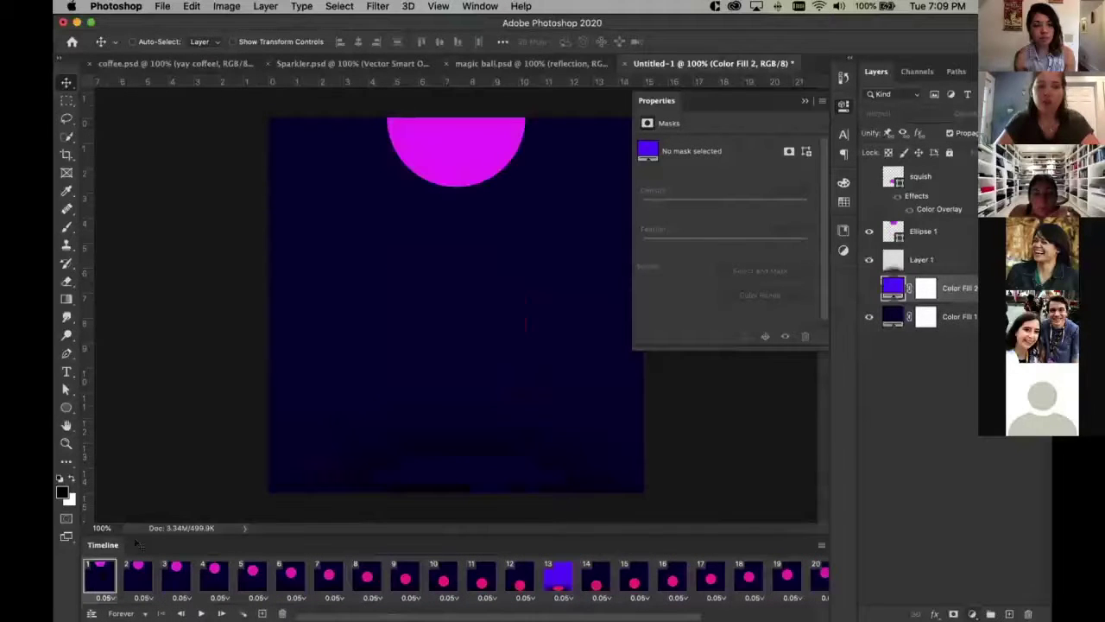
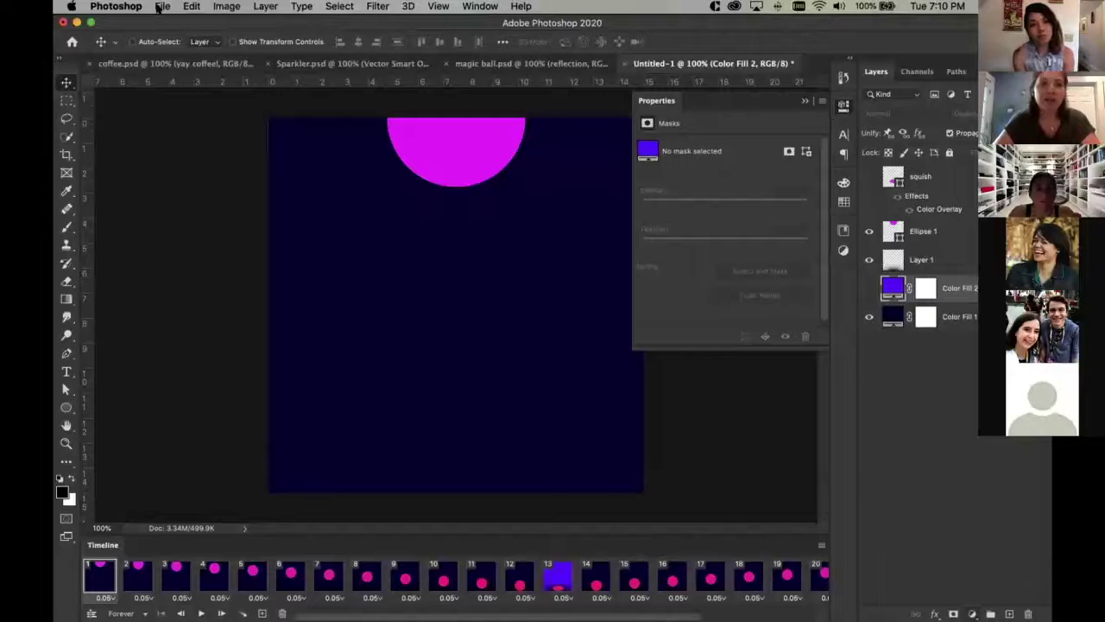
# Open the bouncing circle animation in Save for Web (Legacy) and apply the GIF 128 Dithered preset
pyautogui.click(161, 7)
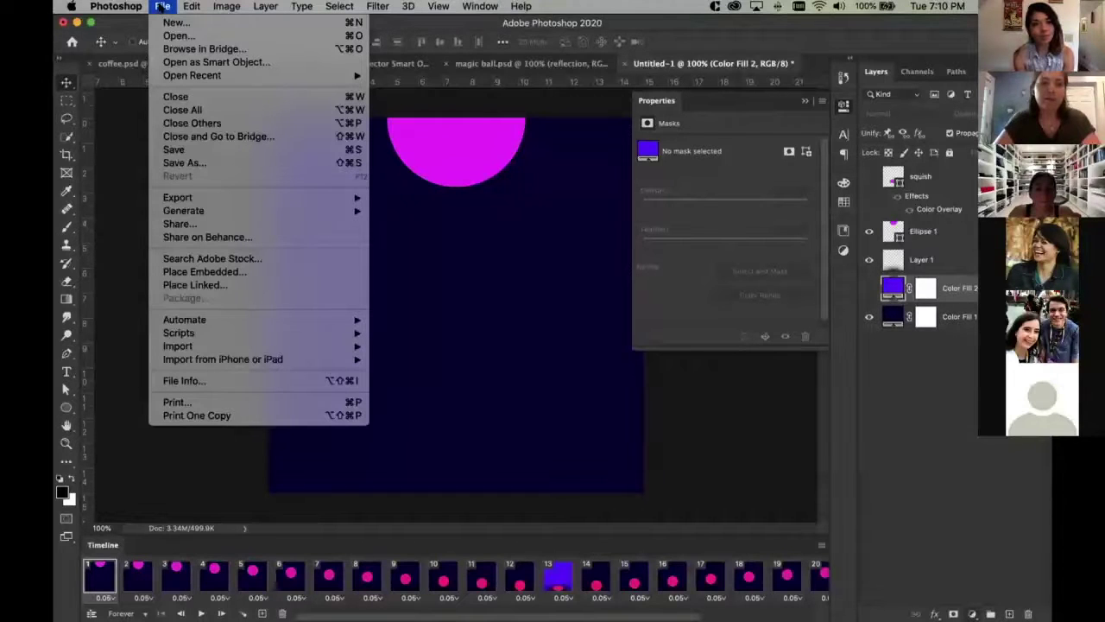
pyautogui.moveTo(294, 198)
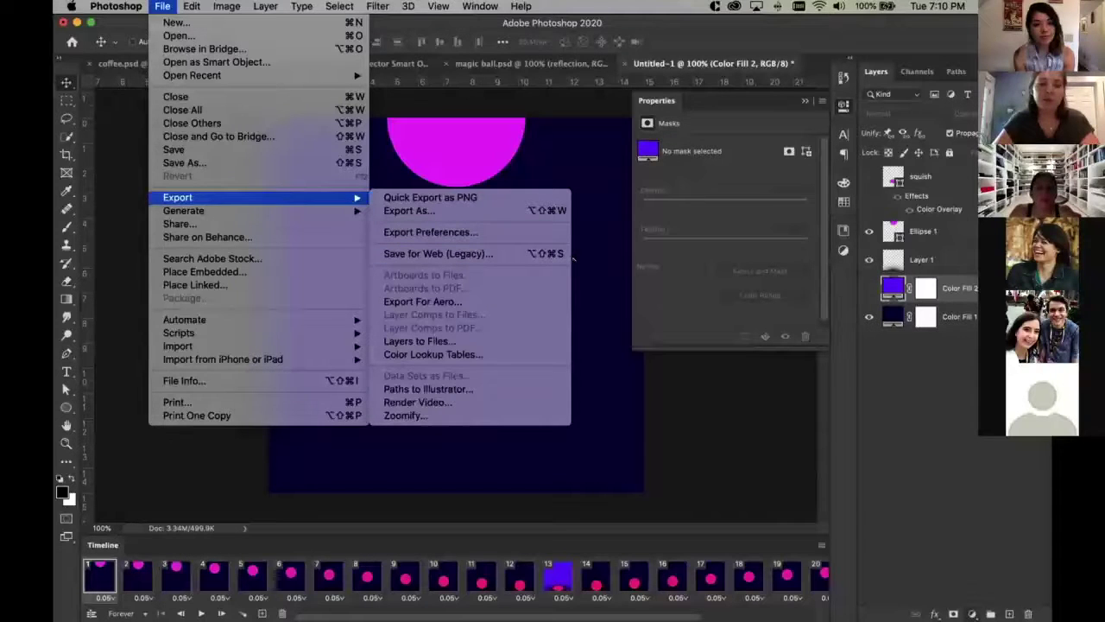
pyautogui.click(573, 257)
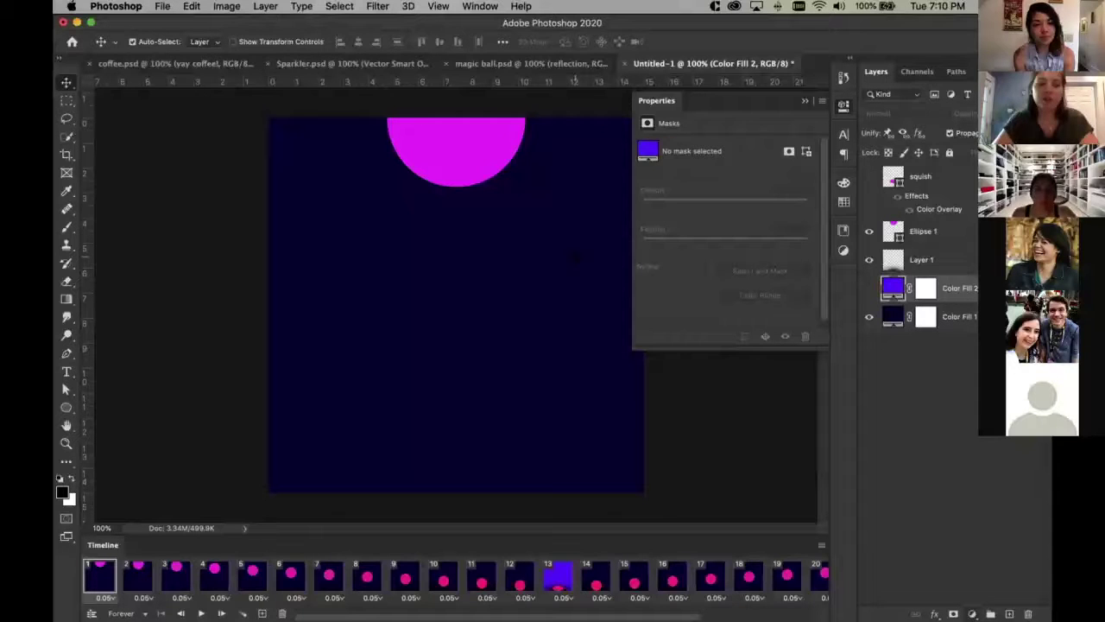
pyautogui.press('super+alt+shift+s')
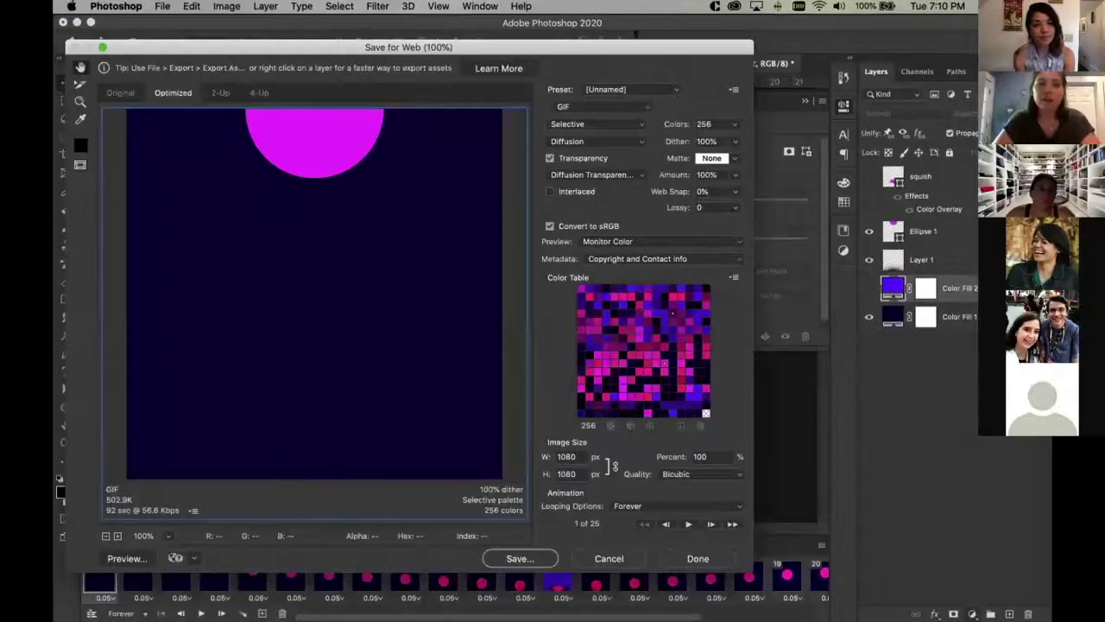
pyautogui.moveTo(641, 49); pyautogui.dragTo(690, 38)
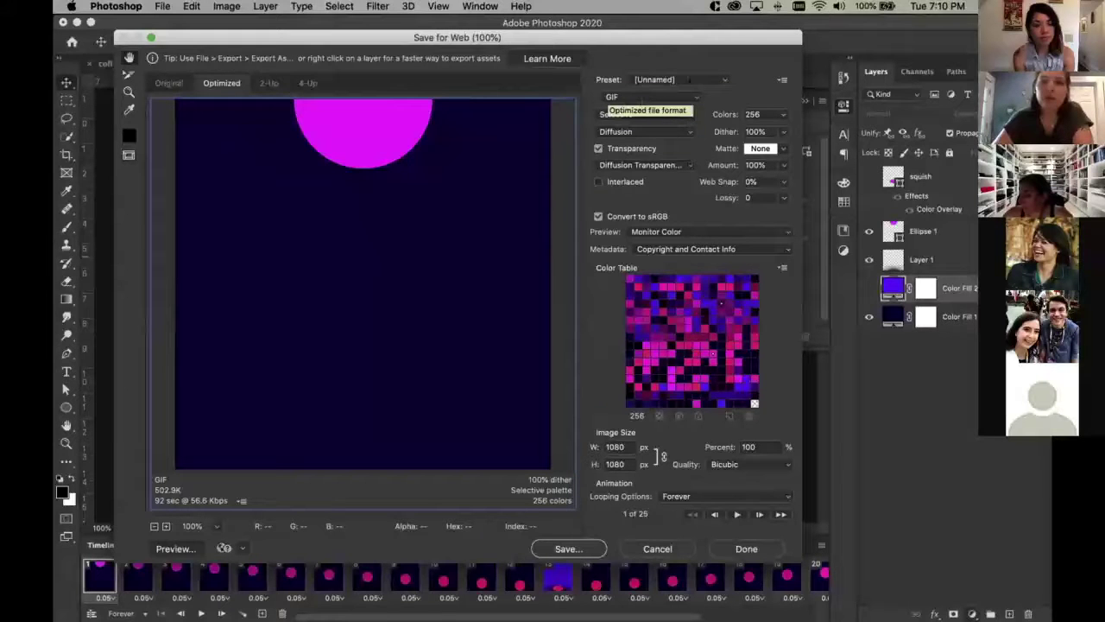
pyautogui.click(694, 78)
pyautogui.scroll(3, 694, 79)
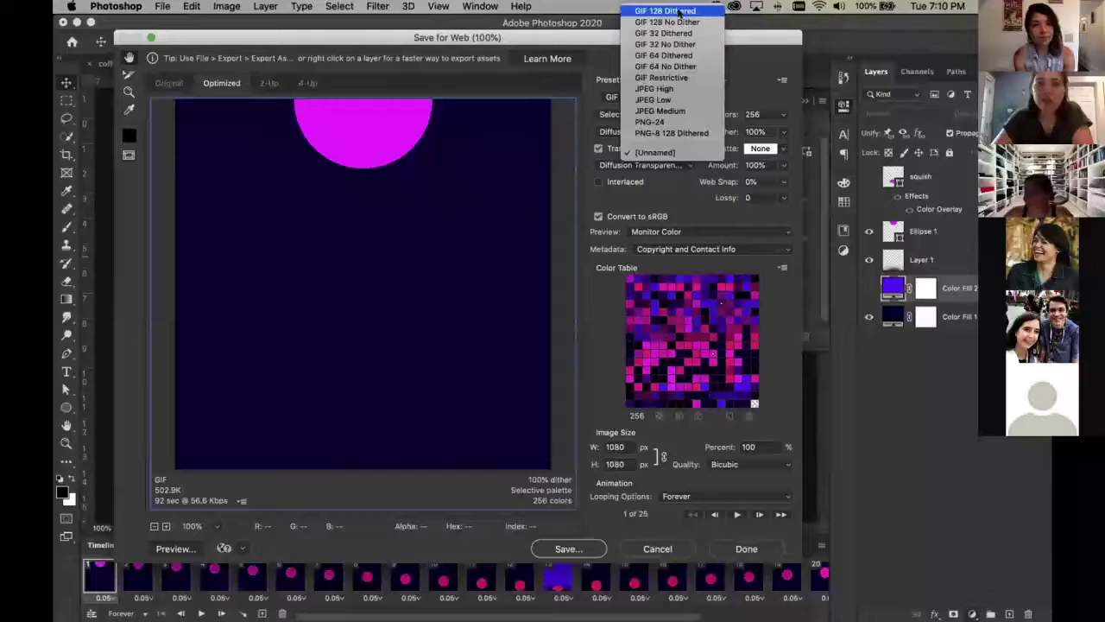
pyautogui.press('Escape')
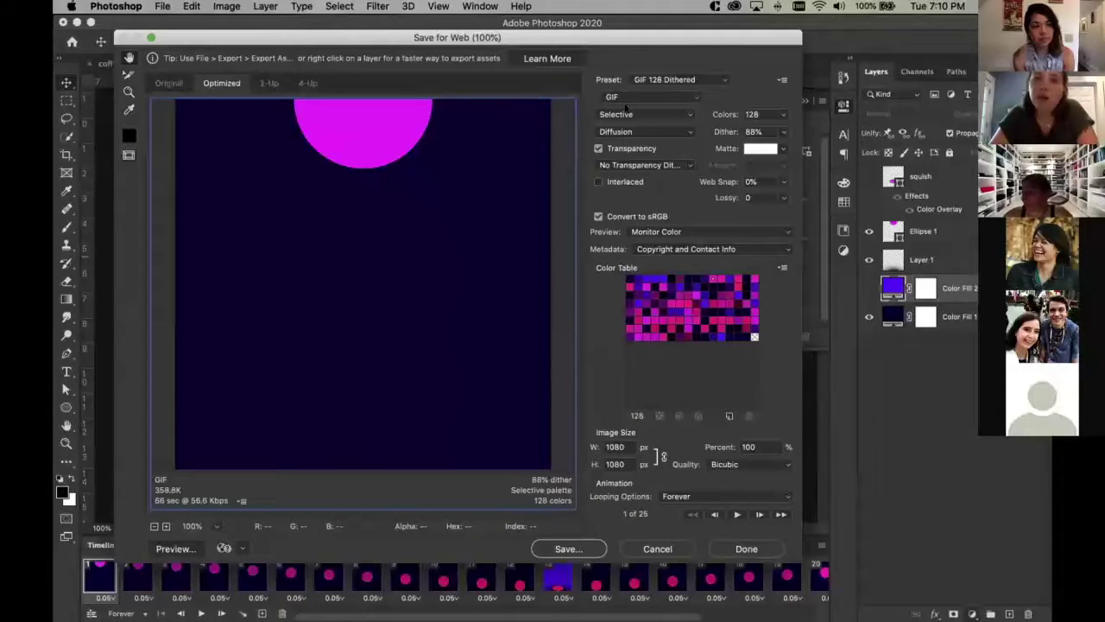
# Check the available file formats and colour reduction algorithms for the export, keeping GIF and Selective
pyautogui.click(688, 97)
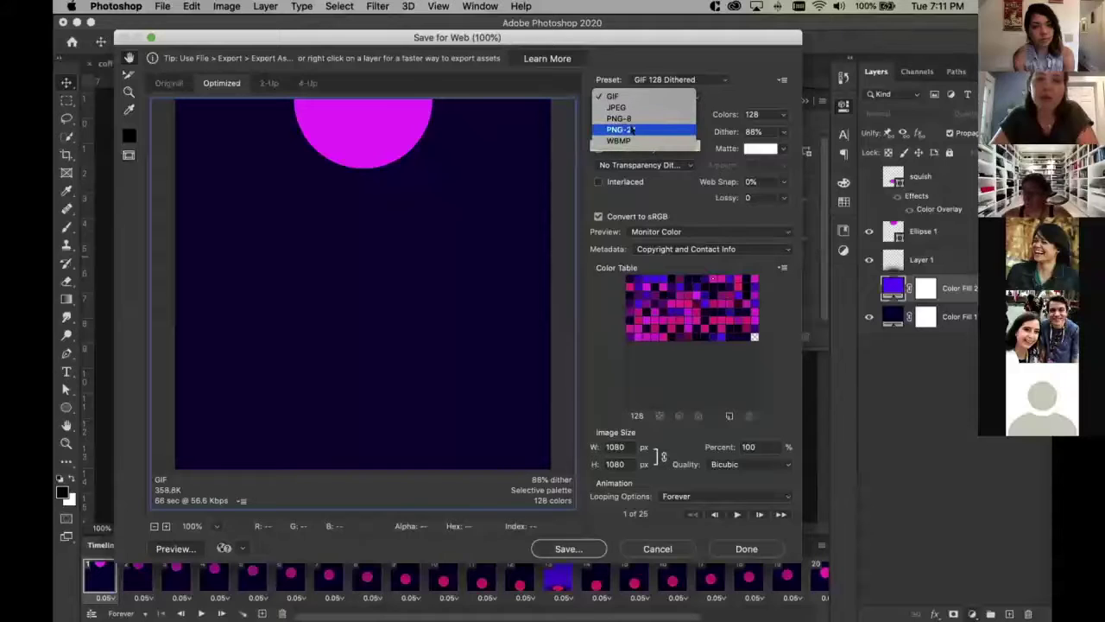
pyautogui.click(728, 99)
pyautogui.click(696, 97)
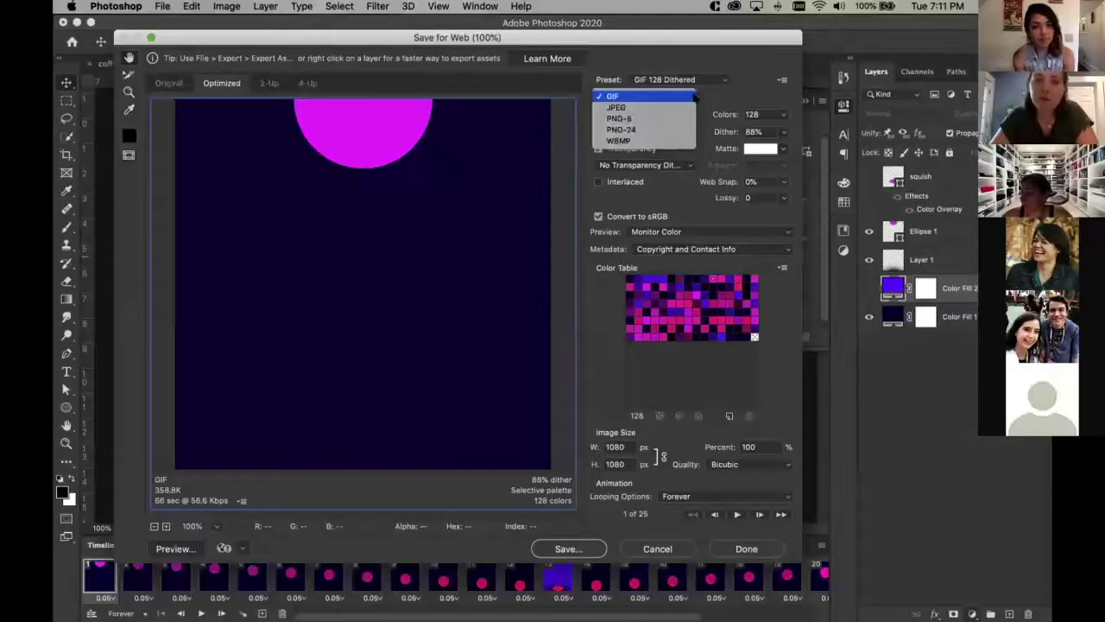
pyautogui.click(680, 97)
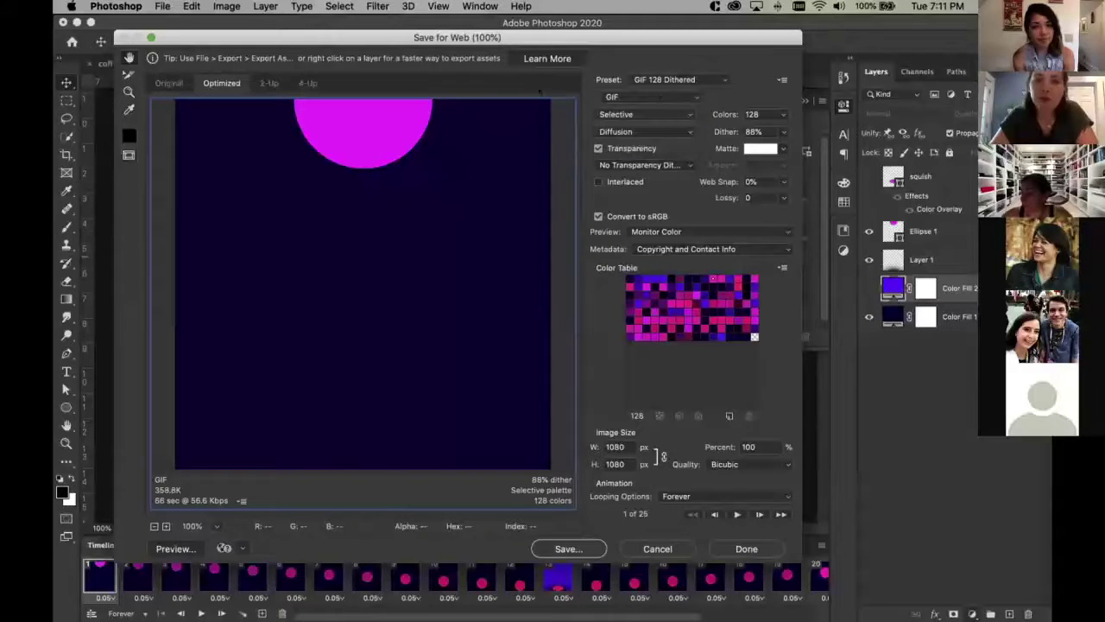
pyautogui.click(683, 115)
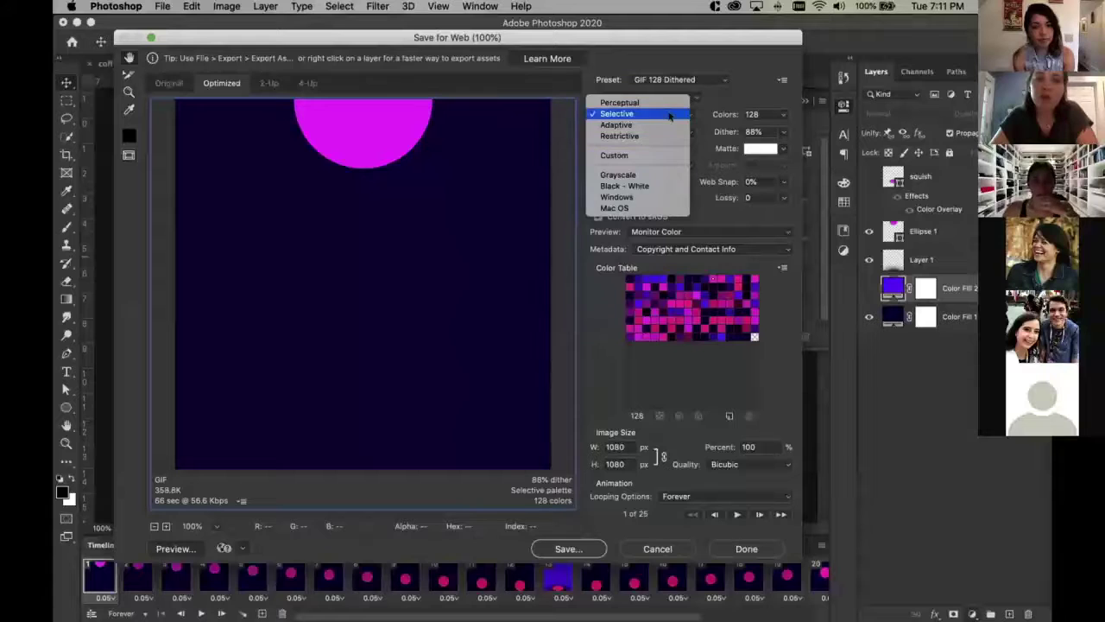
pyautogui.click(714, 104)
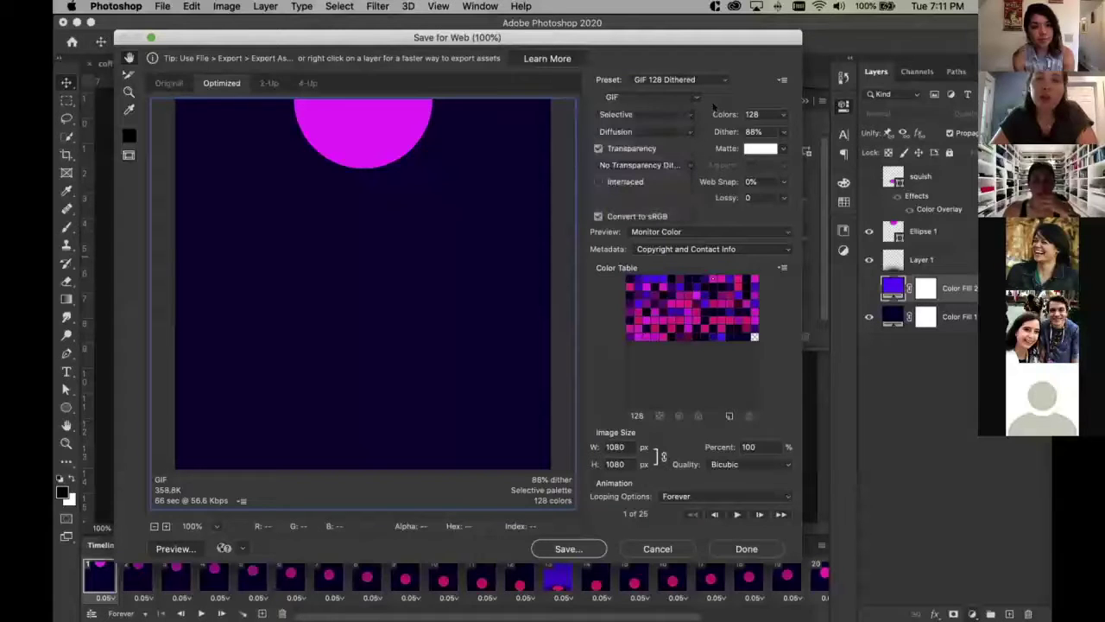
# Set the number of GIF colours to 256, then cancel the export
pyautogui.click(783, 115)
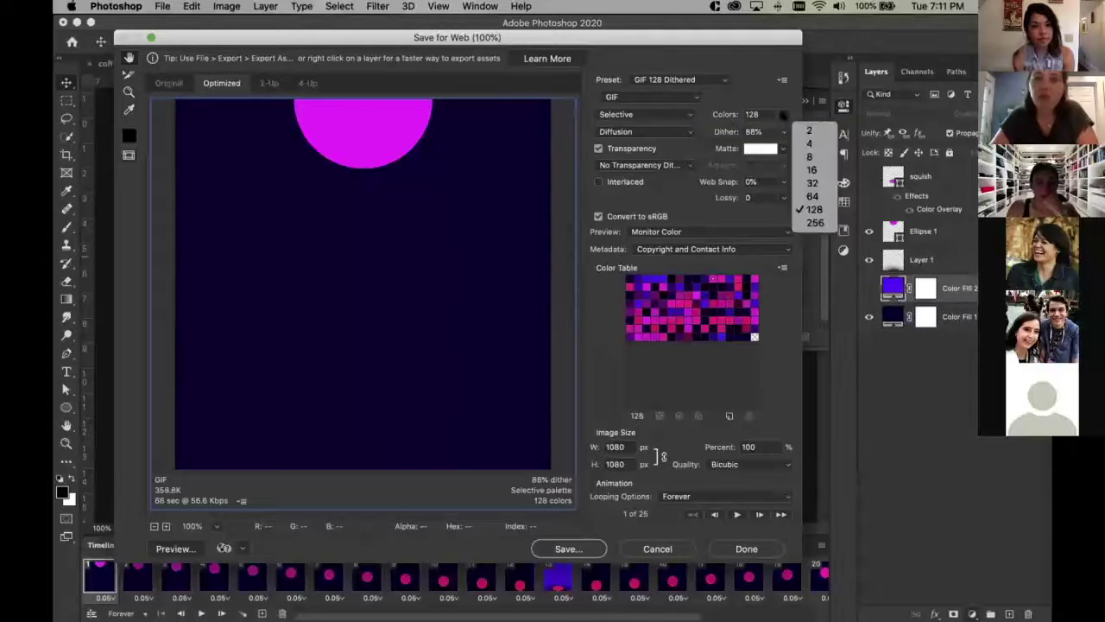
pyautogui.click(817, 223)
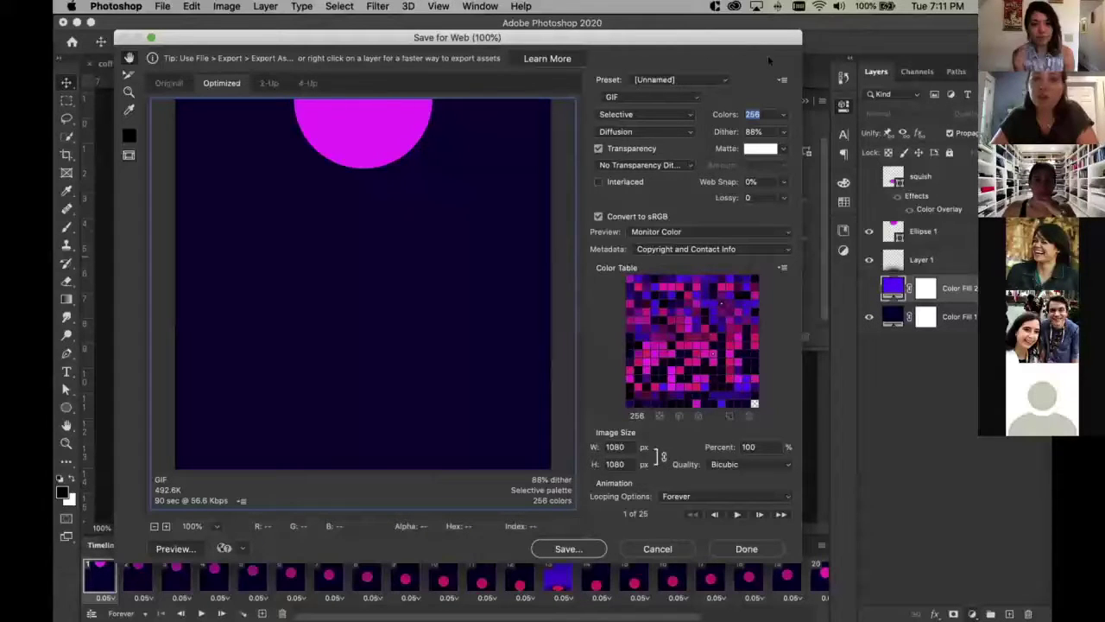
pyautogui.click(657, 549)
# Play the Sparkler.psd animation in Save for Web and try the Perceptual and Adaptive colour reduction algorithms on it
pyautogui.click(348, 64)
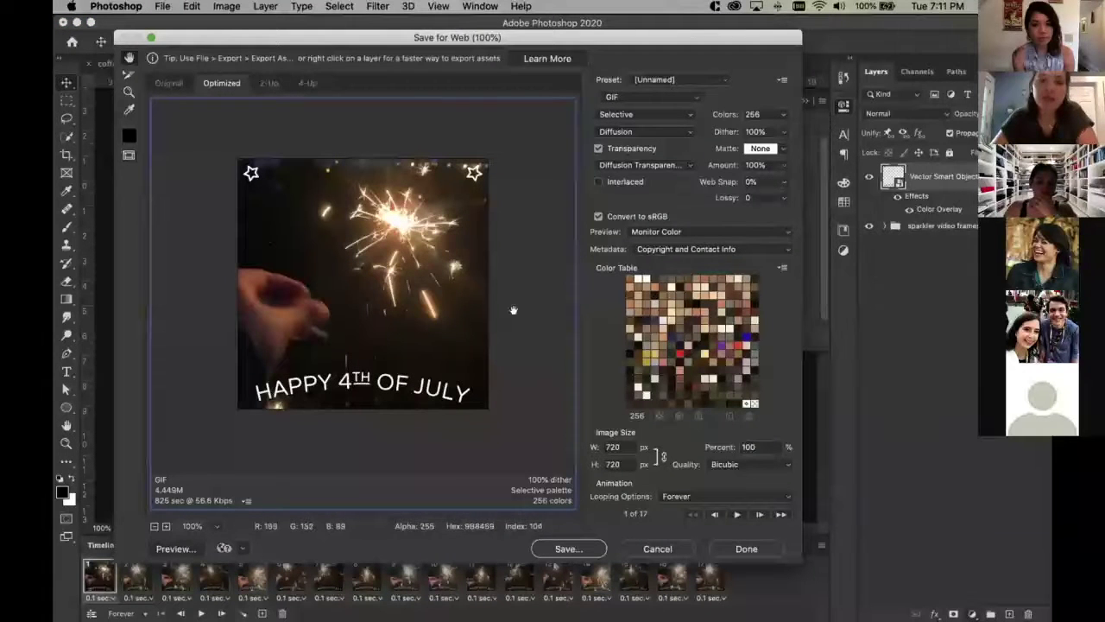
pyautogui.click(737, 514)
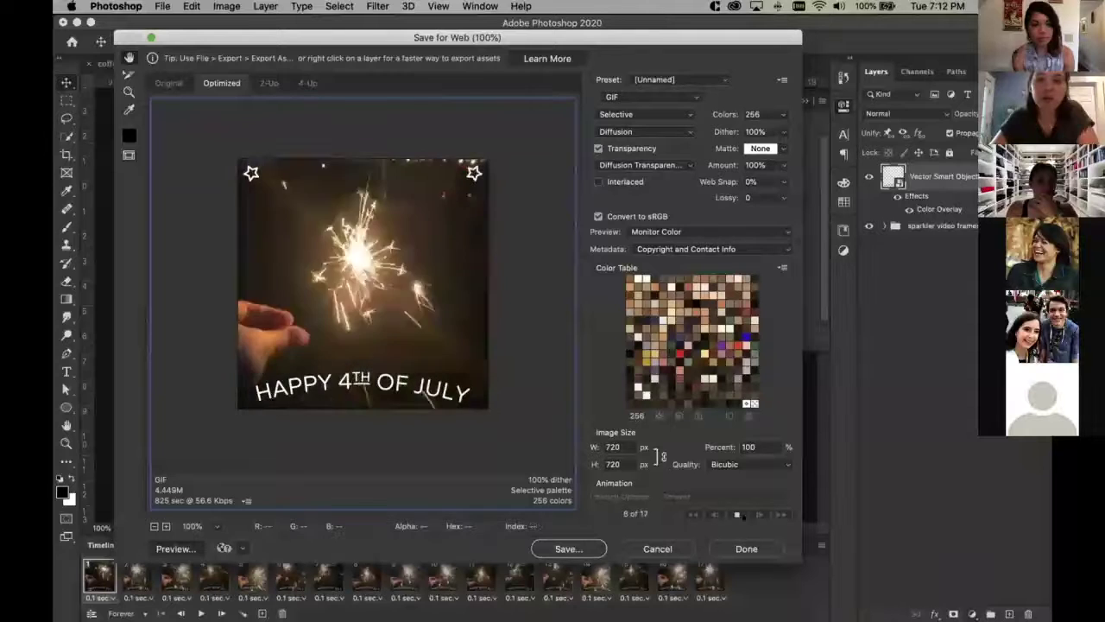
pyautogui.click(688, 115)
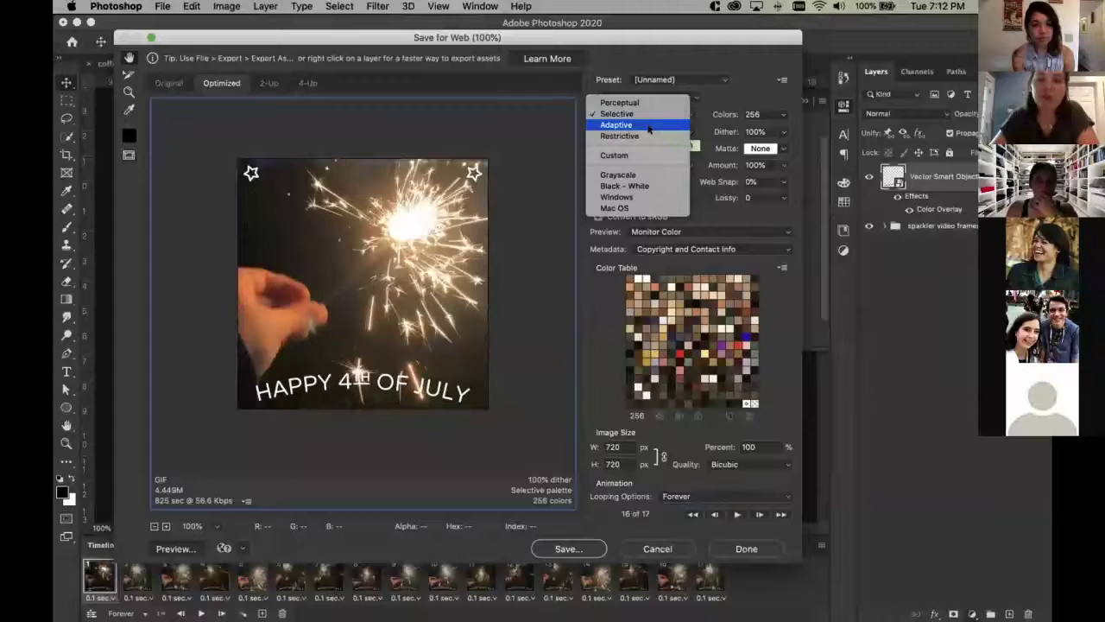
pyautogui.click(665, 103)
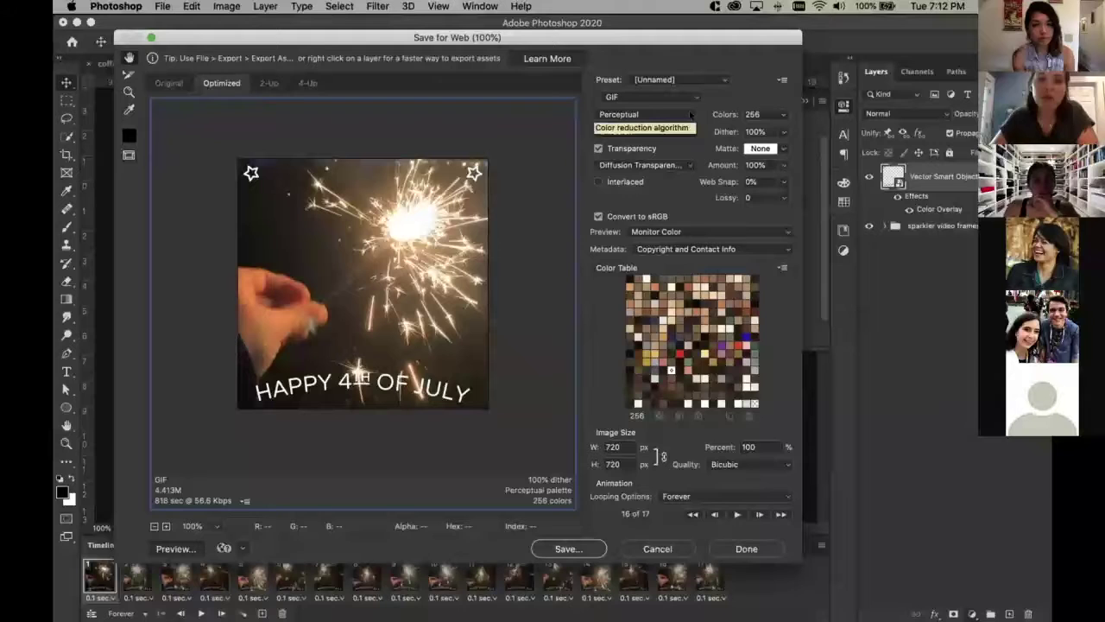
pyautogui.click(691, 113)
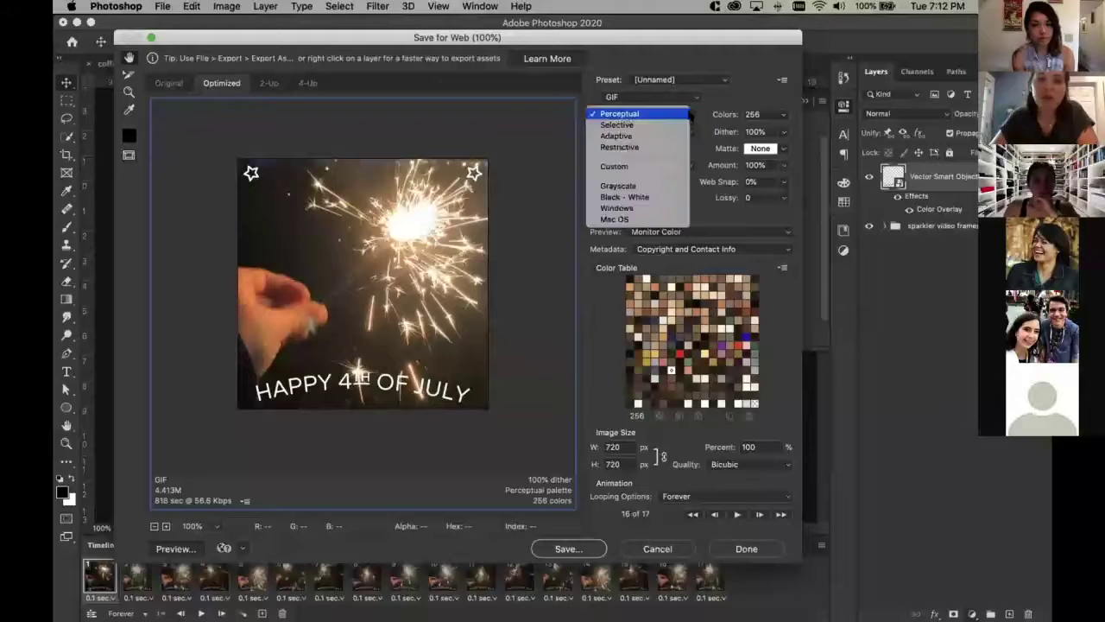
pyautogui.click(671, 136)
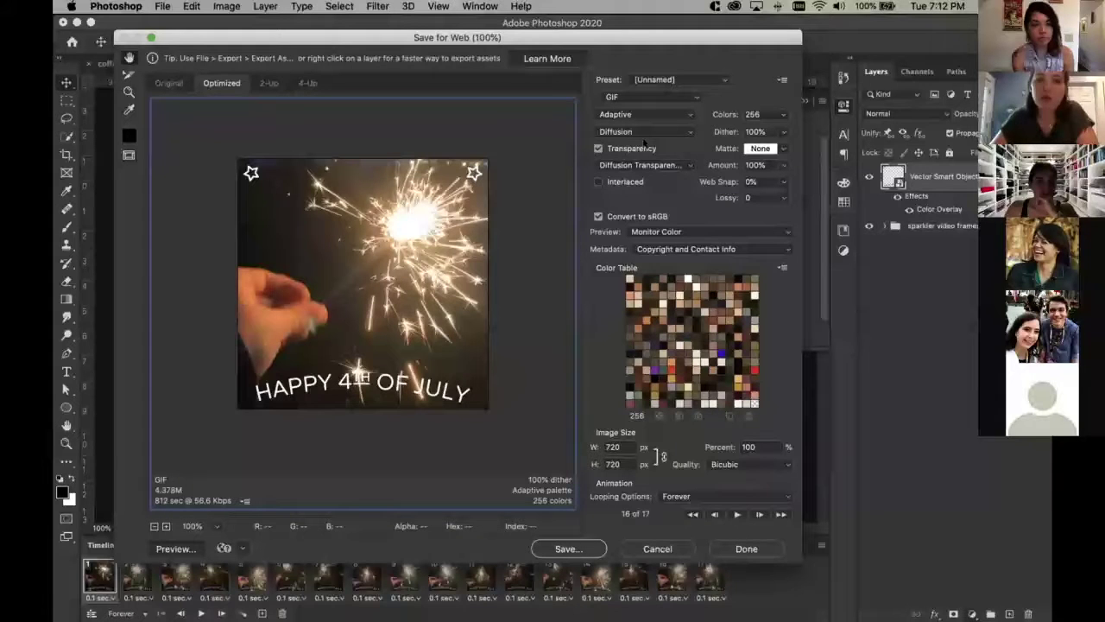
# Try the Restrictive colour reduction algorithm on the sparkler GIF, then set it back to Selective
pyautogui.click(690, 113)
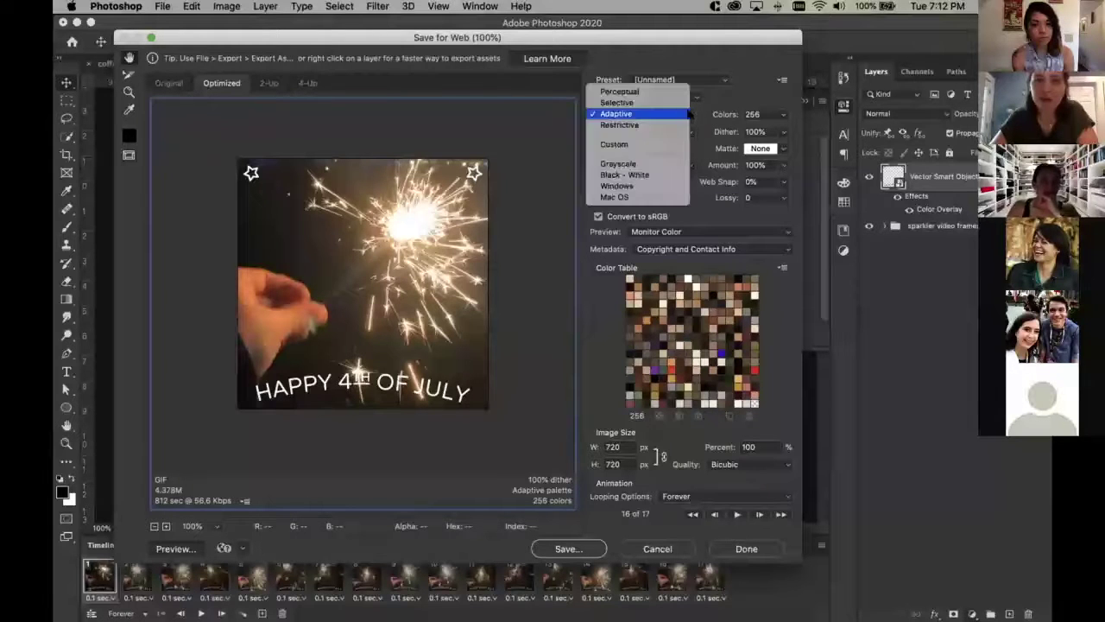
pyautogui.click(603, 114)
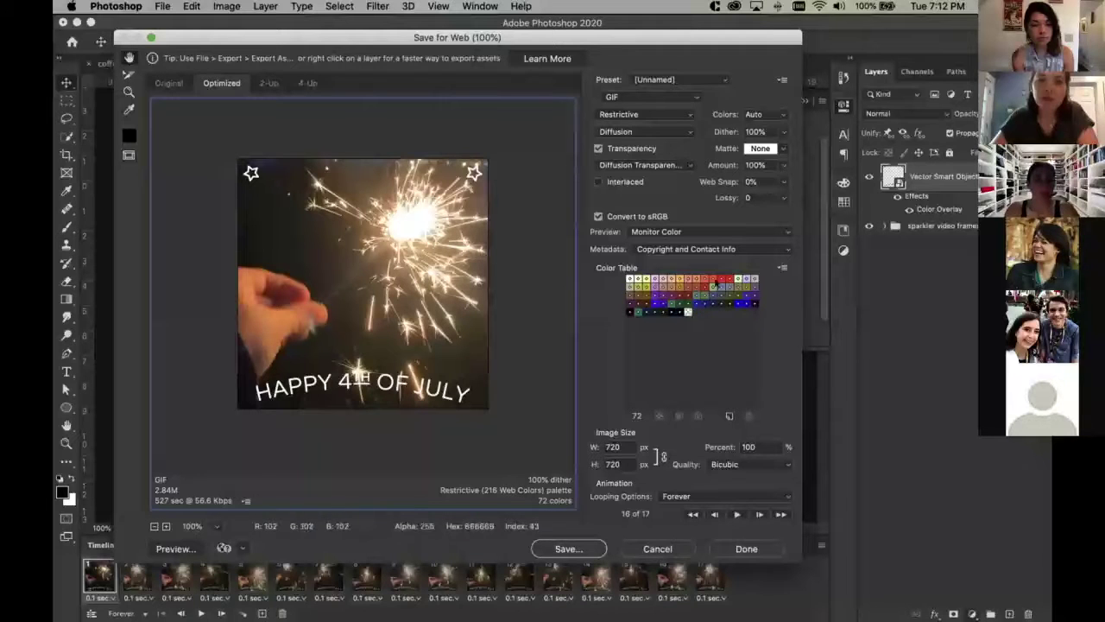
pyautogui.click(680, 108)
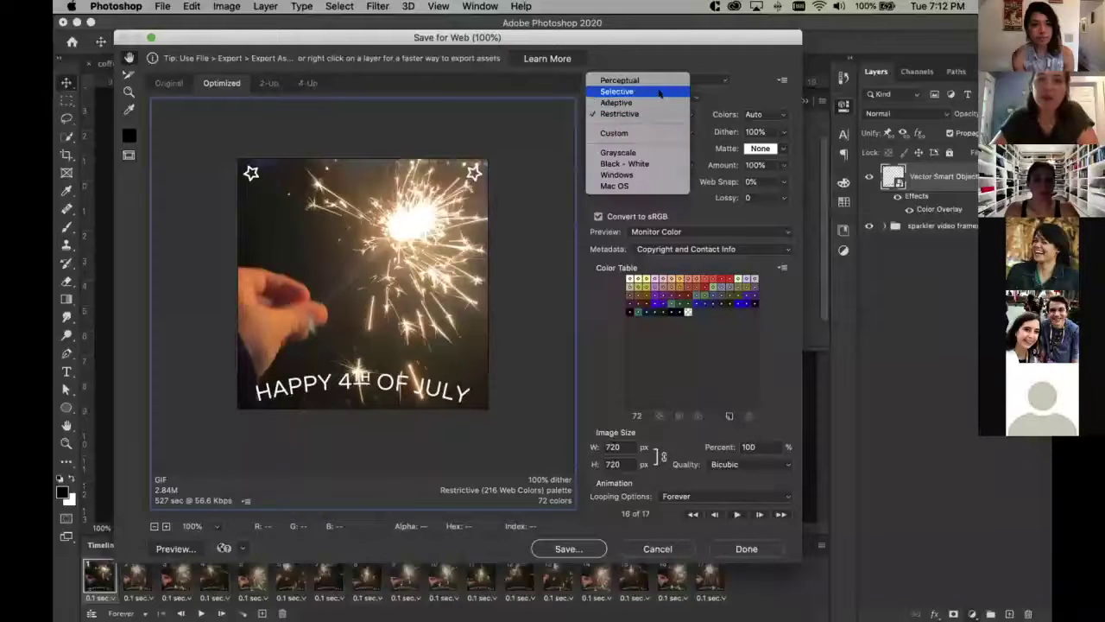
pyautogui.click(658, 93)
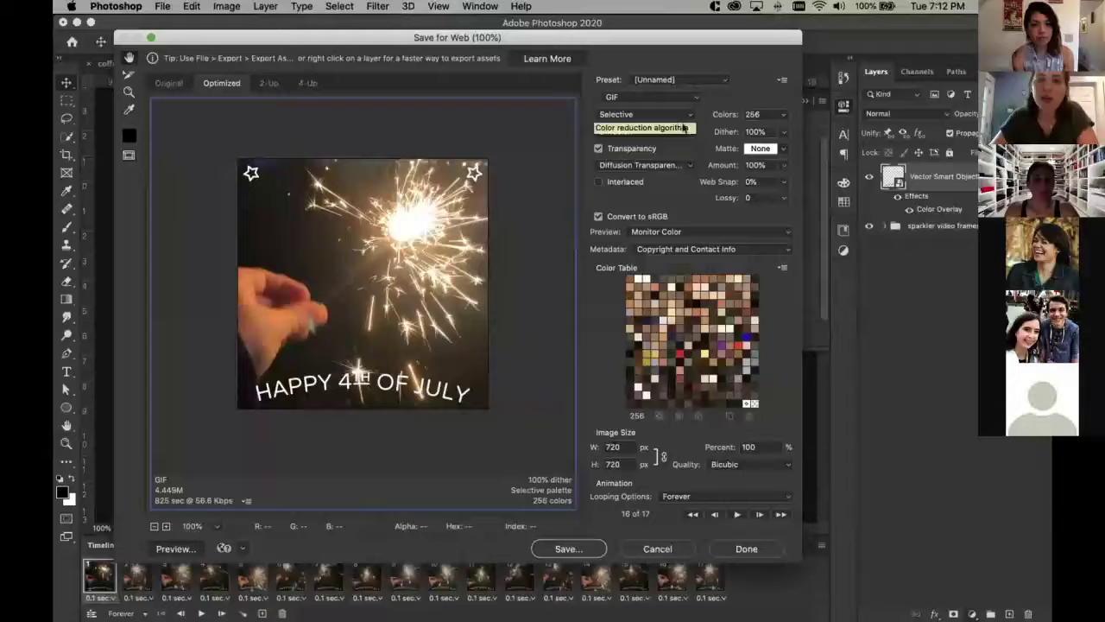
# Check the colour count options for the sparkler GIF and cancel its export
pyautogui.click(783, 114)
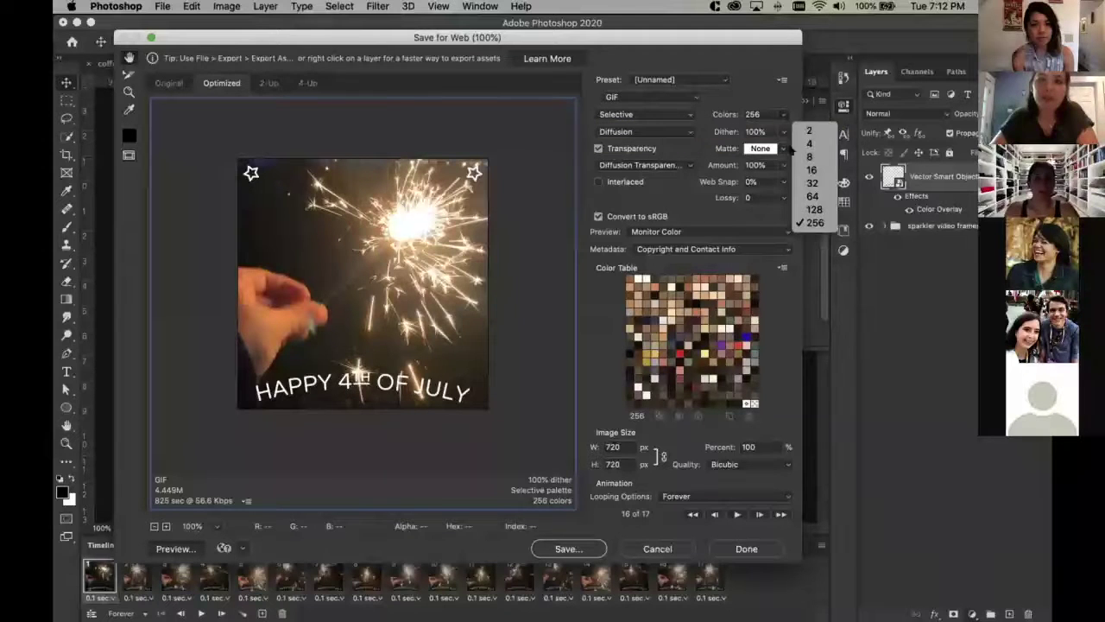
pyautogui.press('Escape')
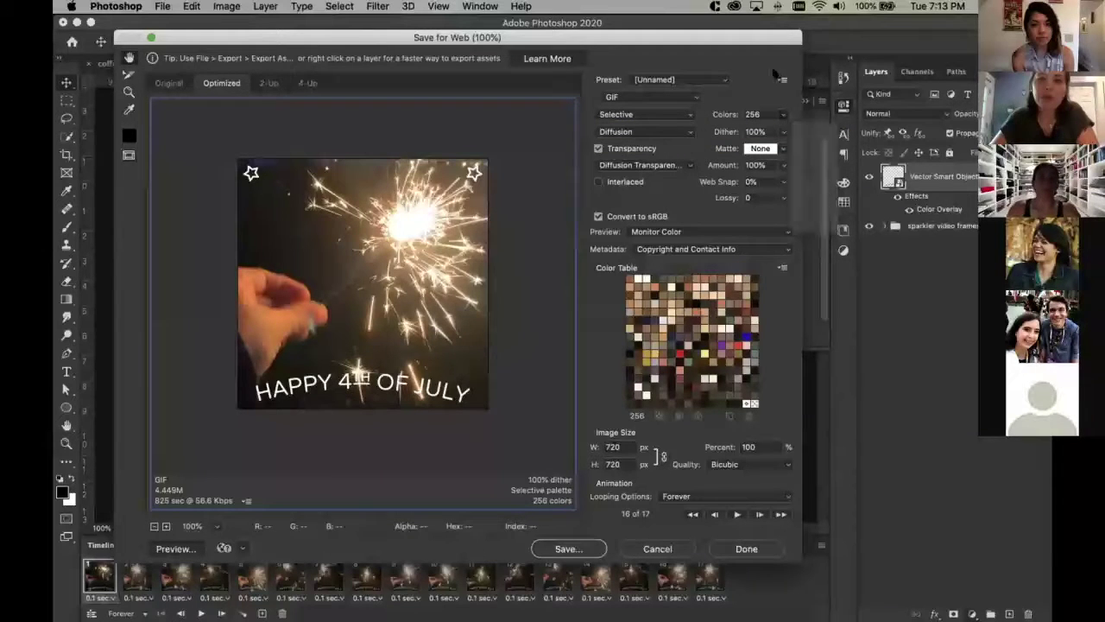
pyautogui.click(657, 550)
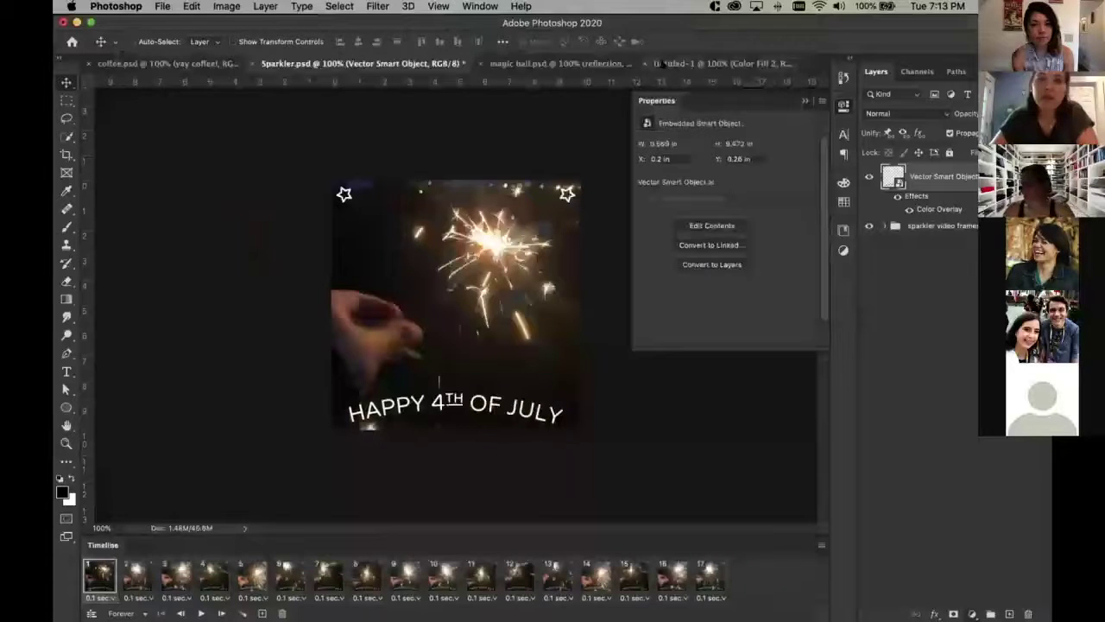
# Open Untitled-1 in Save for Web and reduce the GIF to 32 colours
pyautogui.click(665, 64)
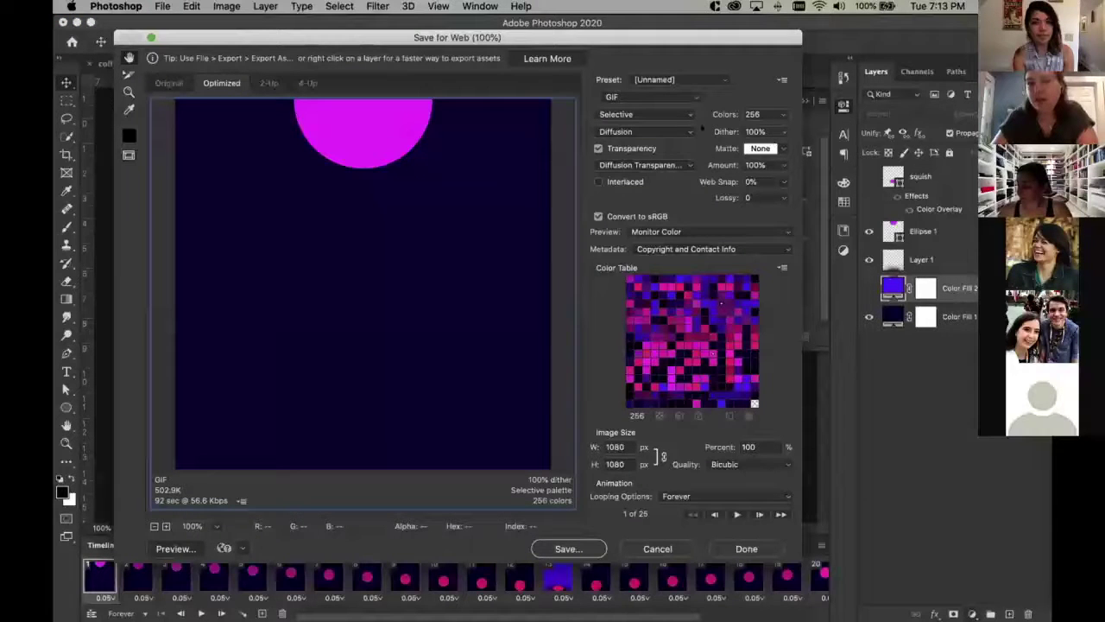
pyautogui.click(784, 116)
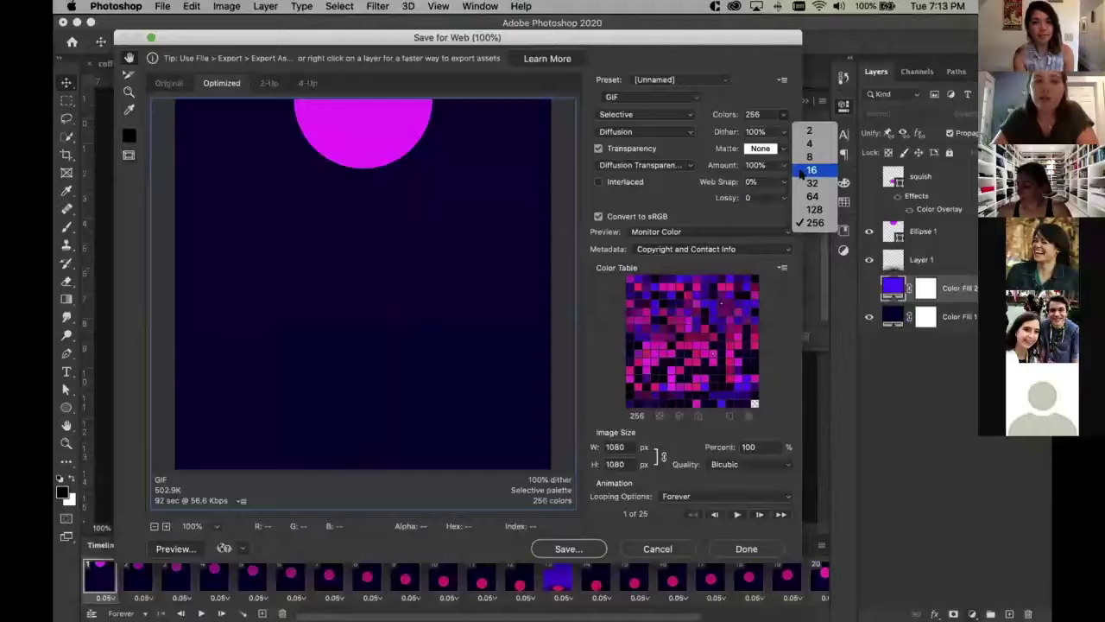
pyautogui.click(233, 459)
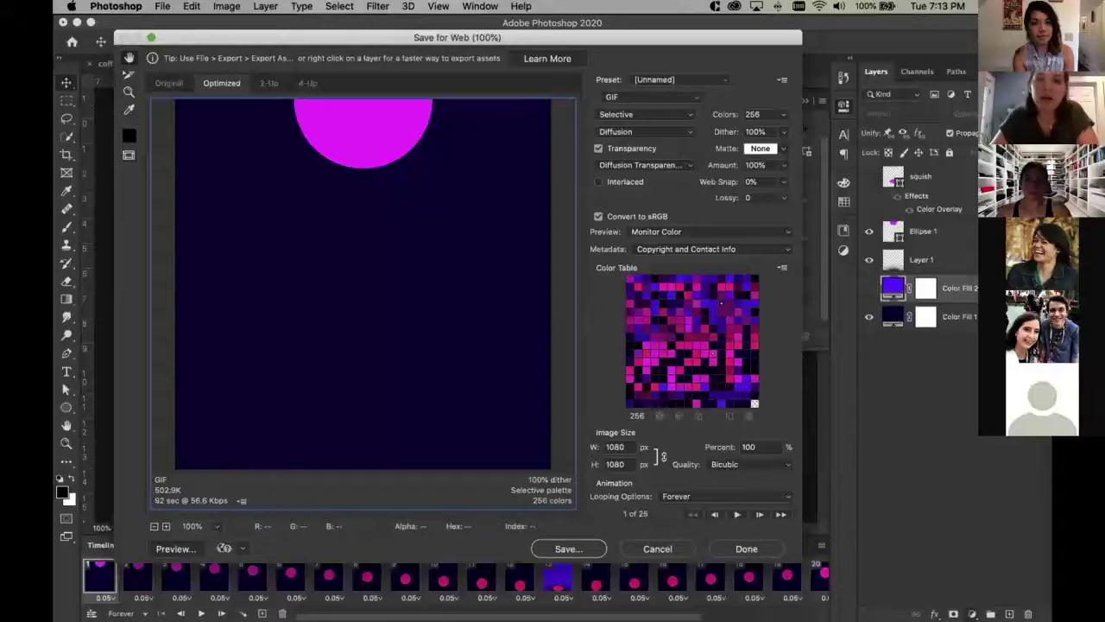
pyautogui.click(782, 114)
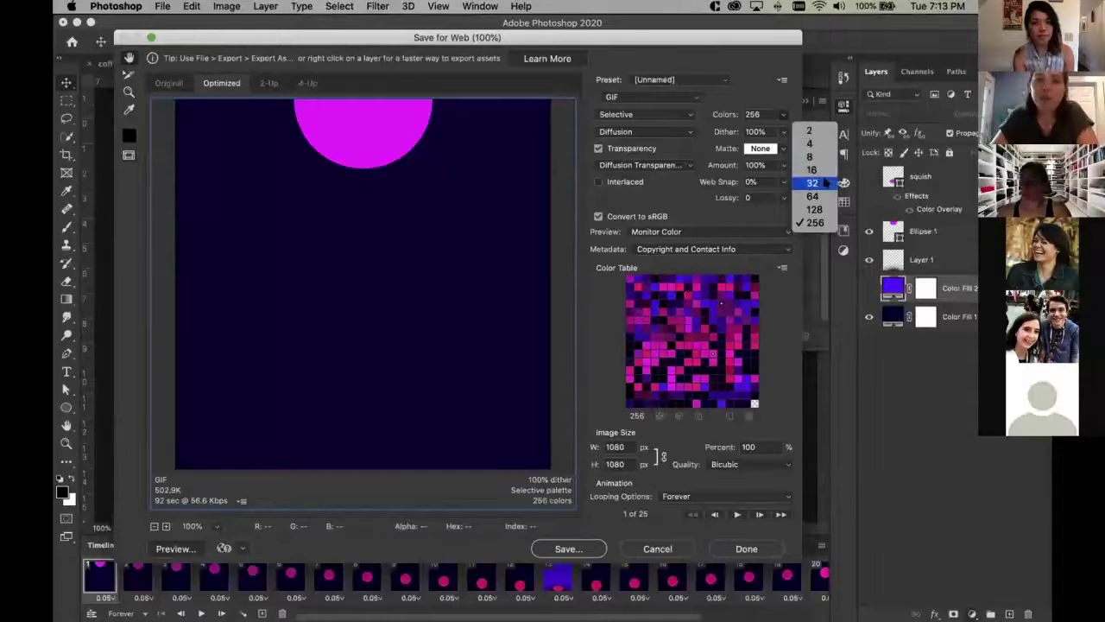
pyautogui.press('Escape')
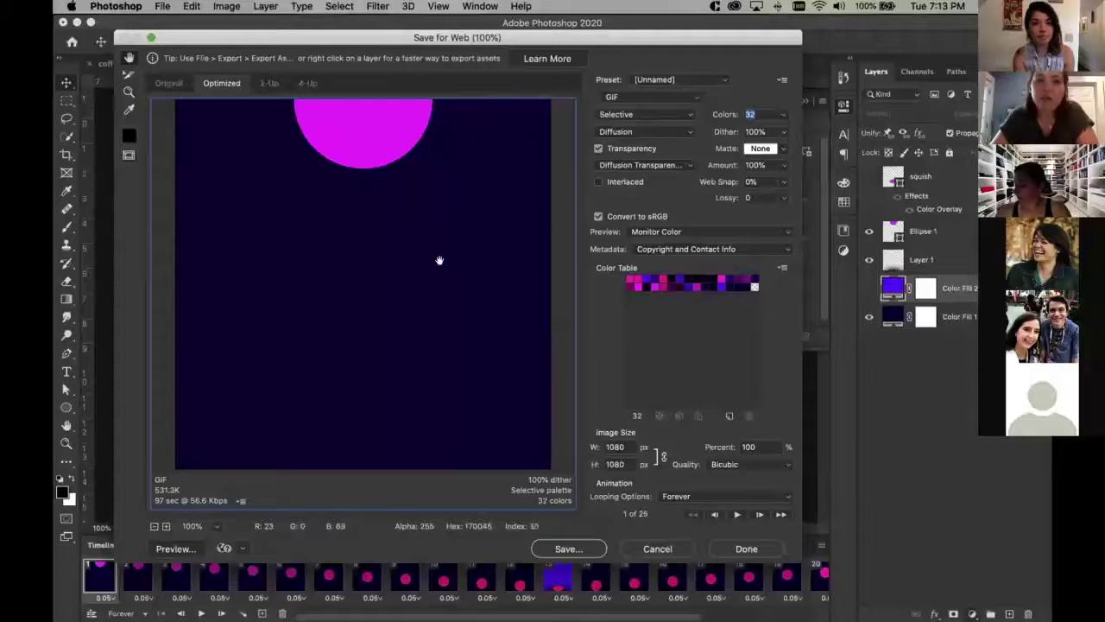
# Play the 32-colour GIF preview of the bouncing circle and check the other colour count options
pyautogui.click(736, 514)
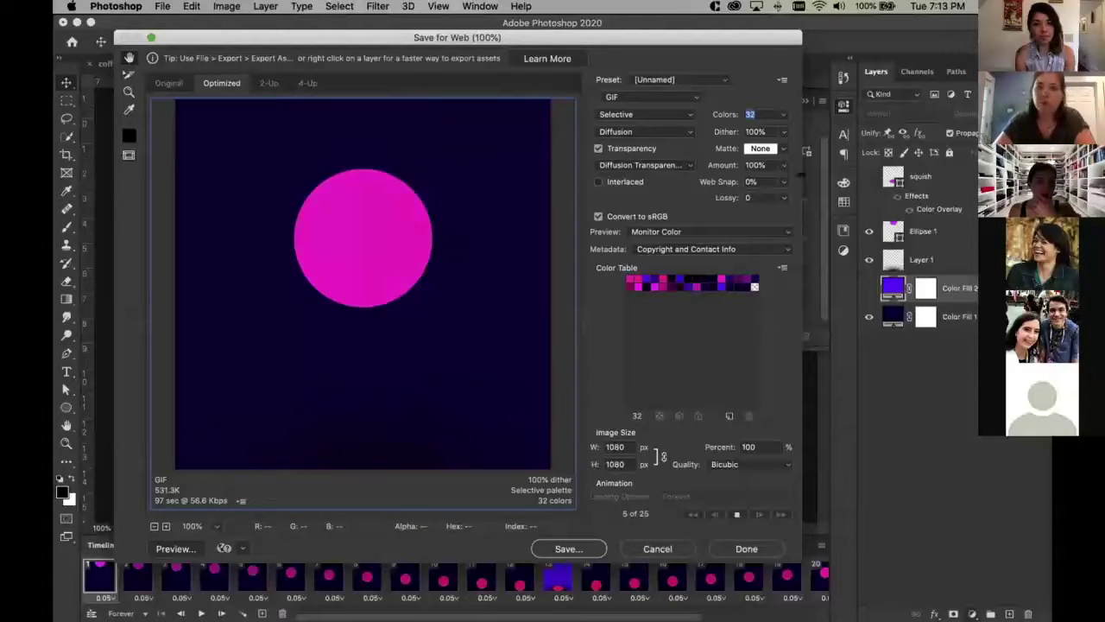
pyautogui.click(784, 115)
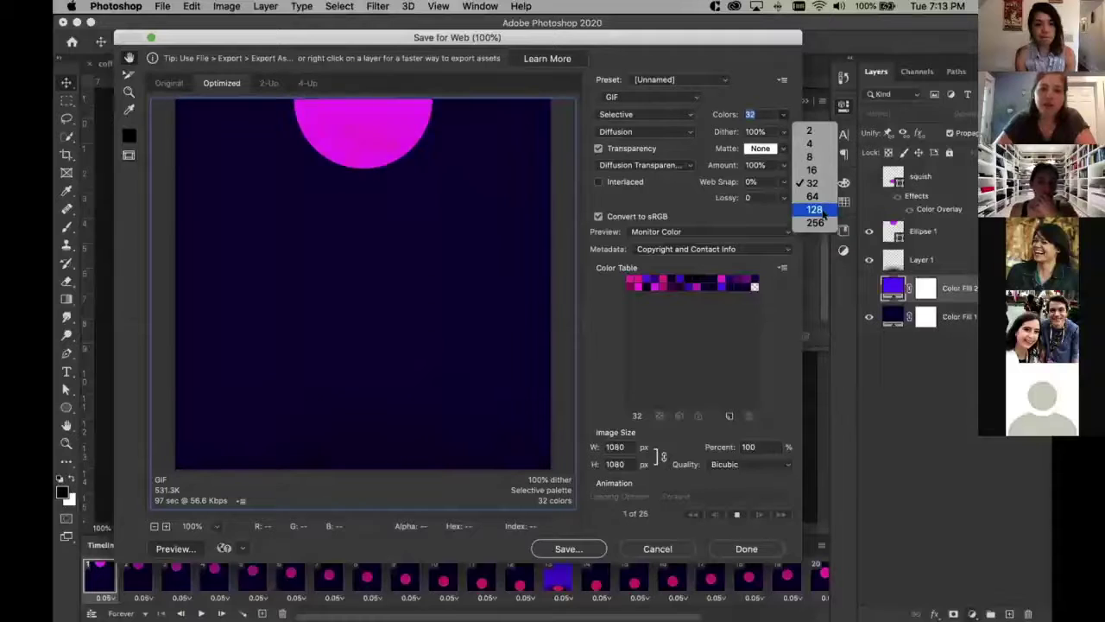
pyautogui.click(309, 443)
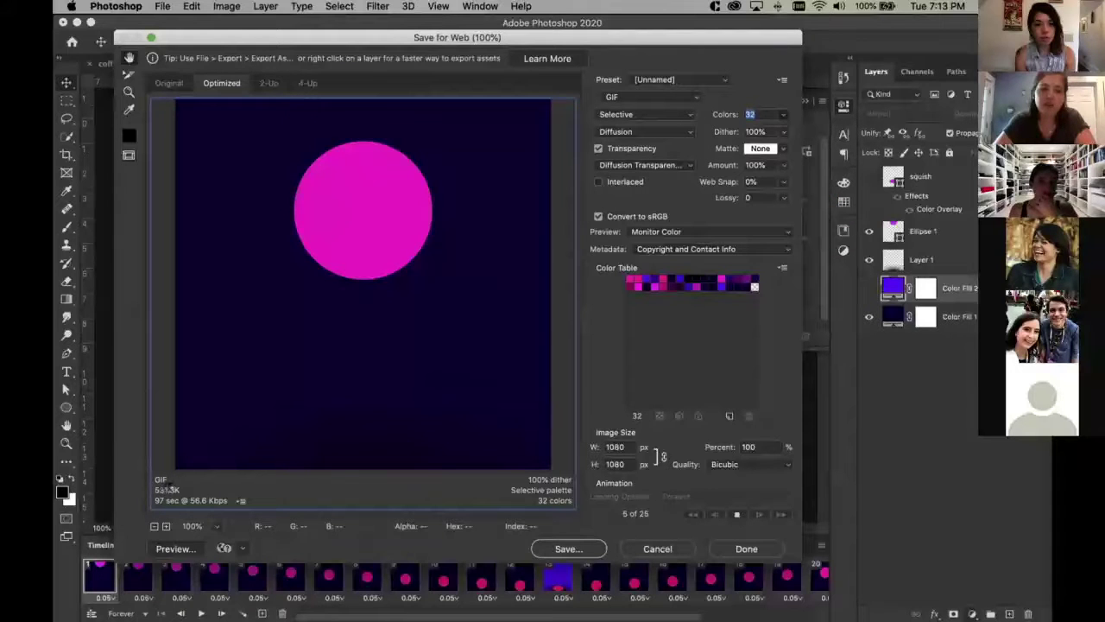
# Set the bouncing circle GIF to 128 colours and check the dither algorithm options, keeping Diffusion
pyautogui.write('128')
pyautogui.press('Return')
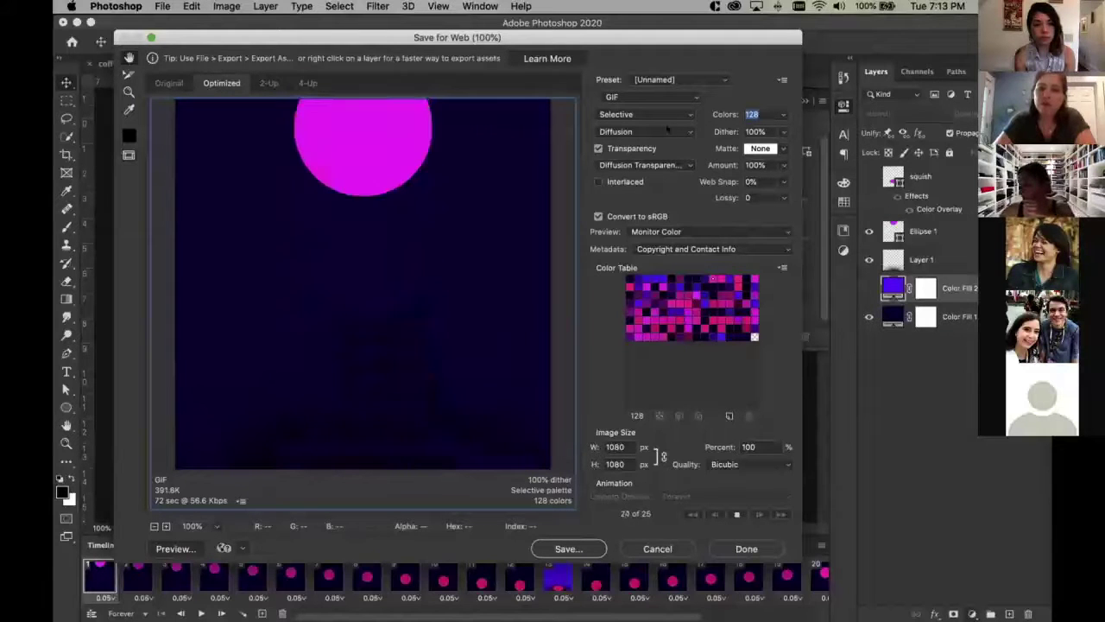
pyautogui.click(688, 133)
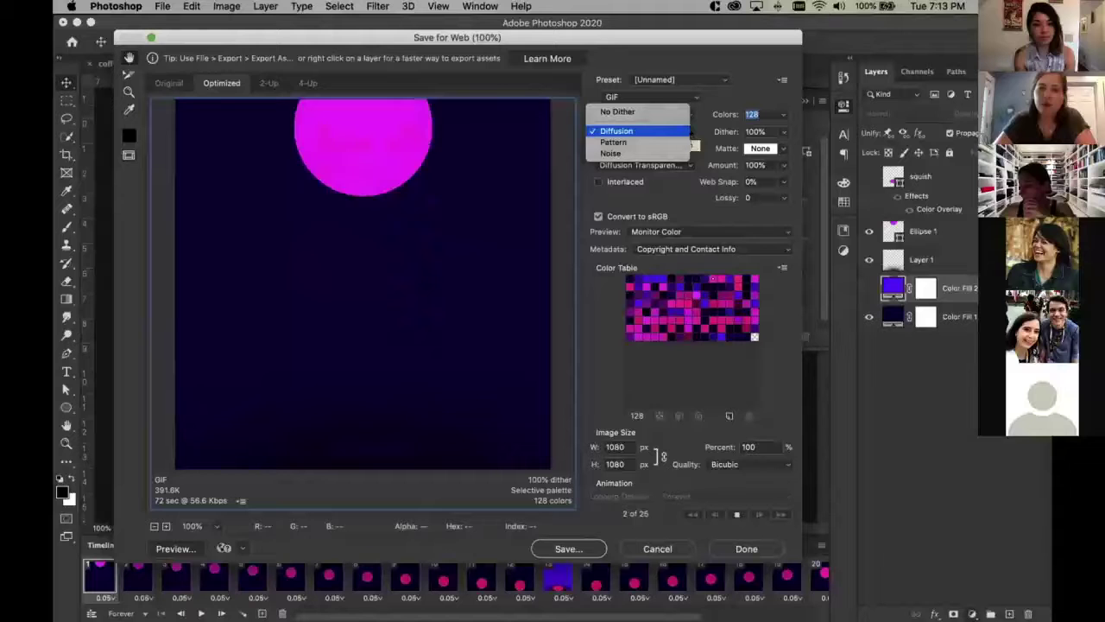
pyautogui.click(704, 134)
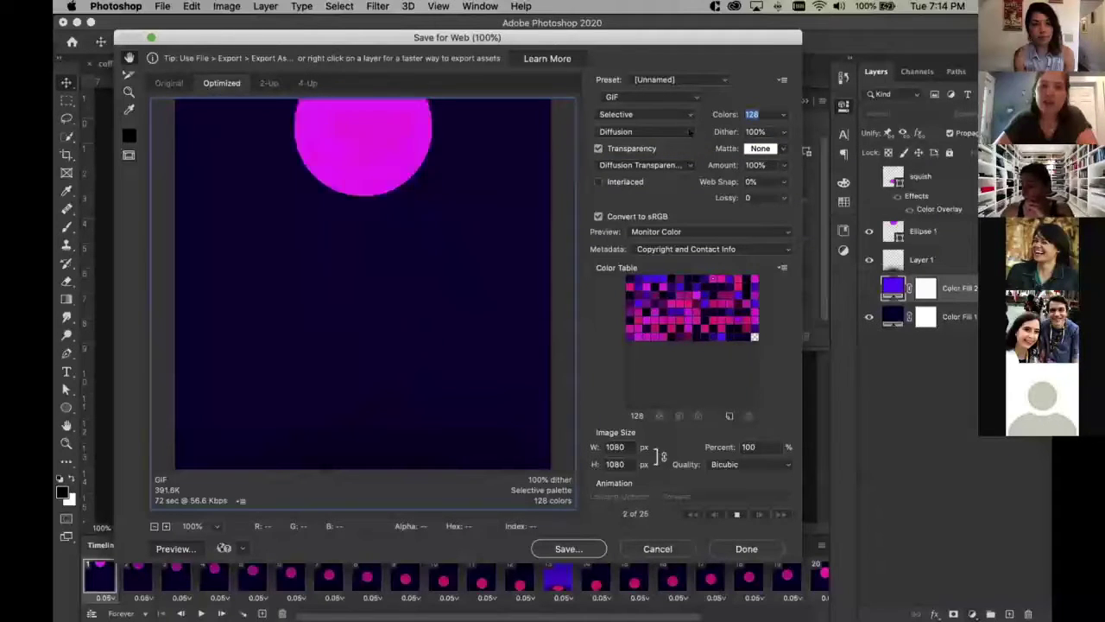
# Try 0% dither on the 128-colour GIF and set the dither back to 100%
pyautogui.click(783, 131)
pyautogui.moveTo(778, 148); pyautogui.dragTo(714, 149)
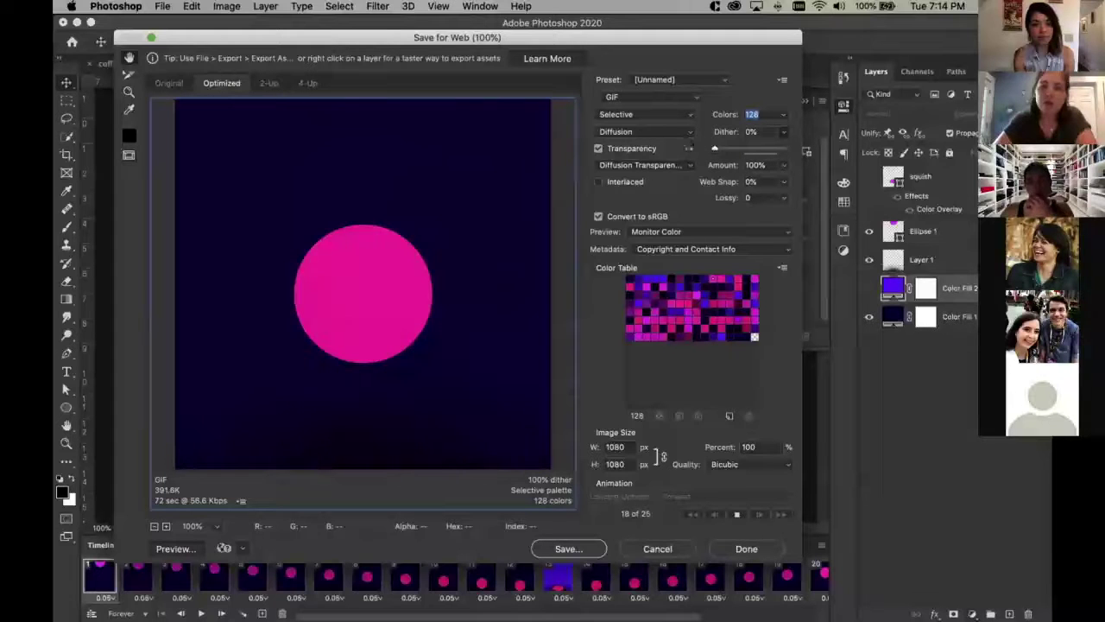
pyautogui.press('Tab')
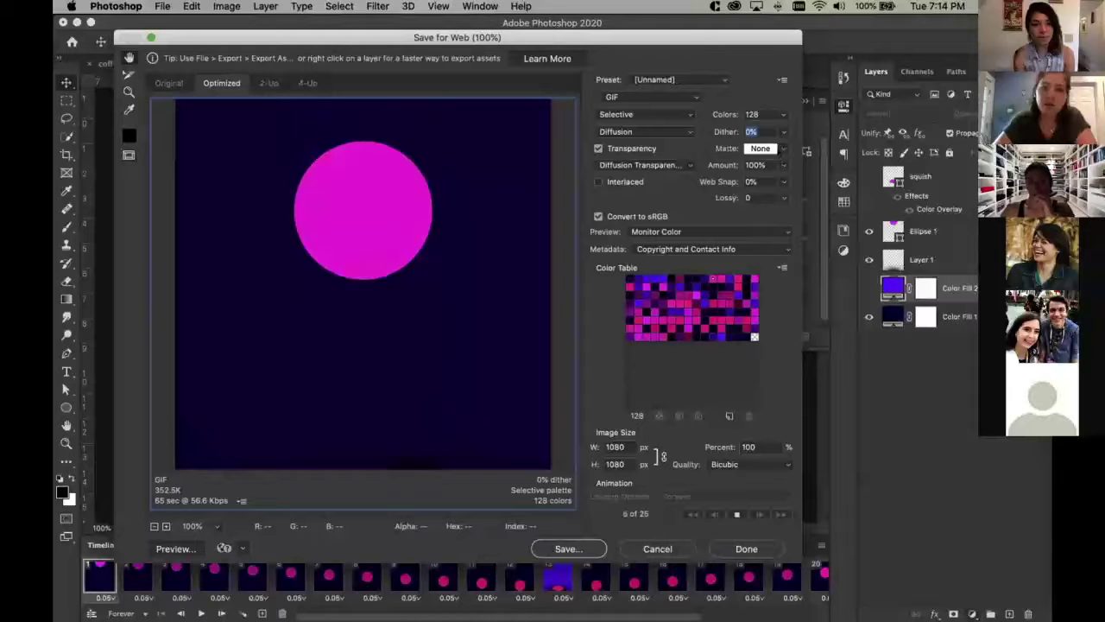
pyautogui.click(784, 131)
pyautogui.click(785, 148)
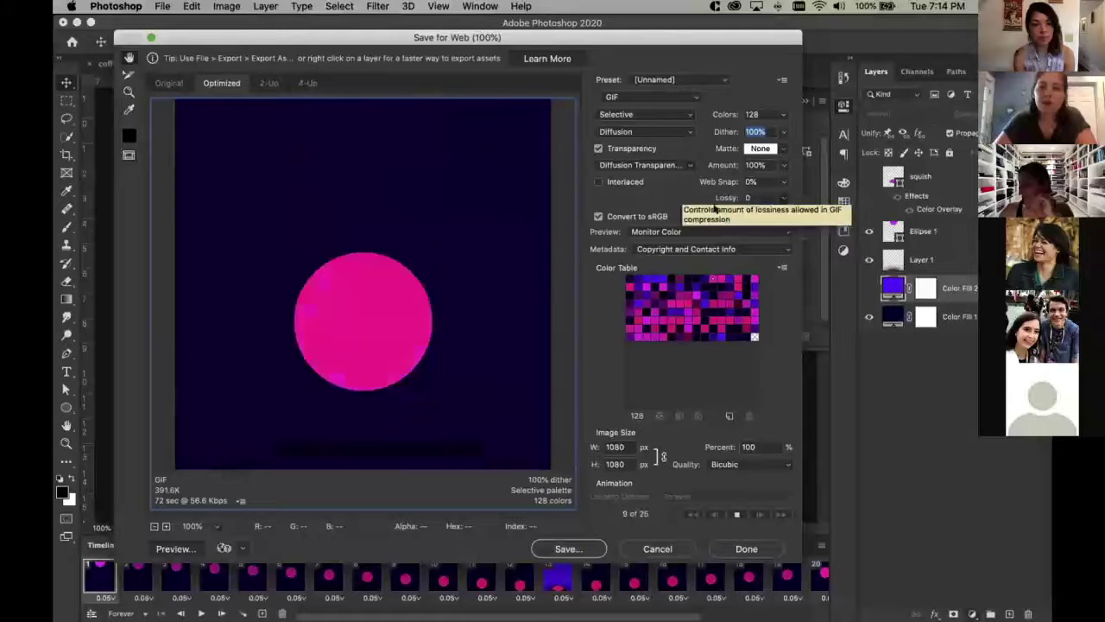
# Try a lossy compression of 61 on the GIF and set it back to 0
pyautogui.click(783, 198)
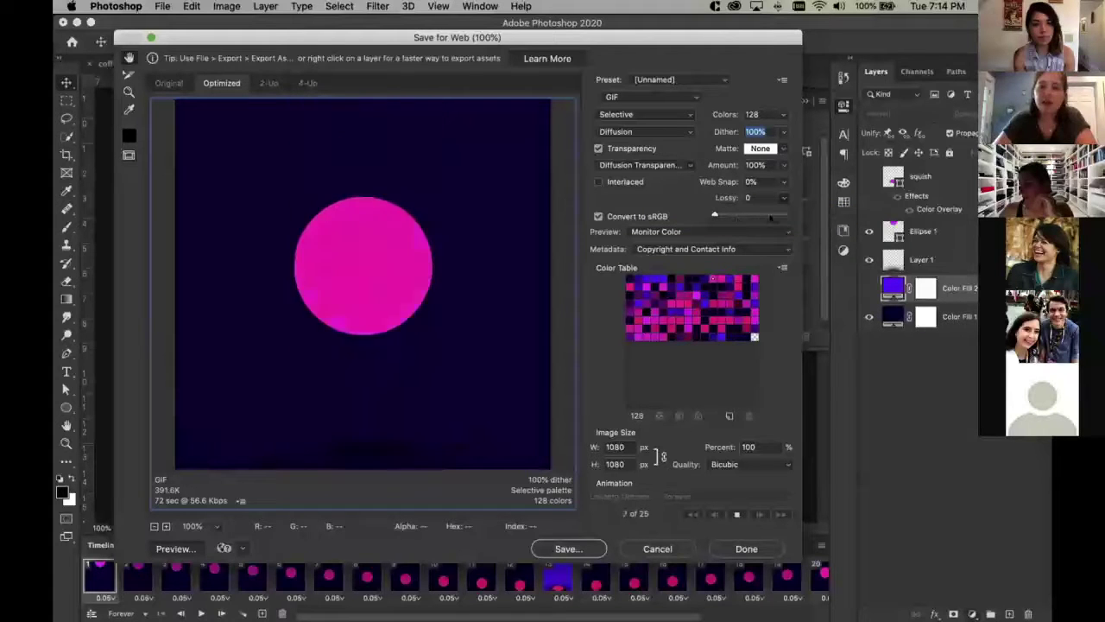
pyautogui.click(720, 214)
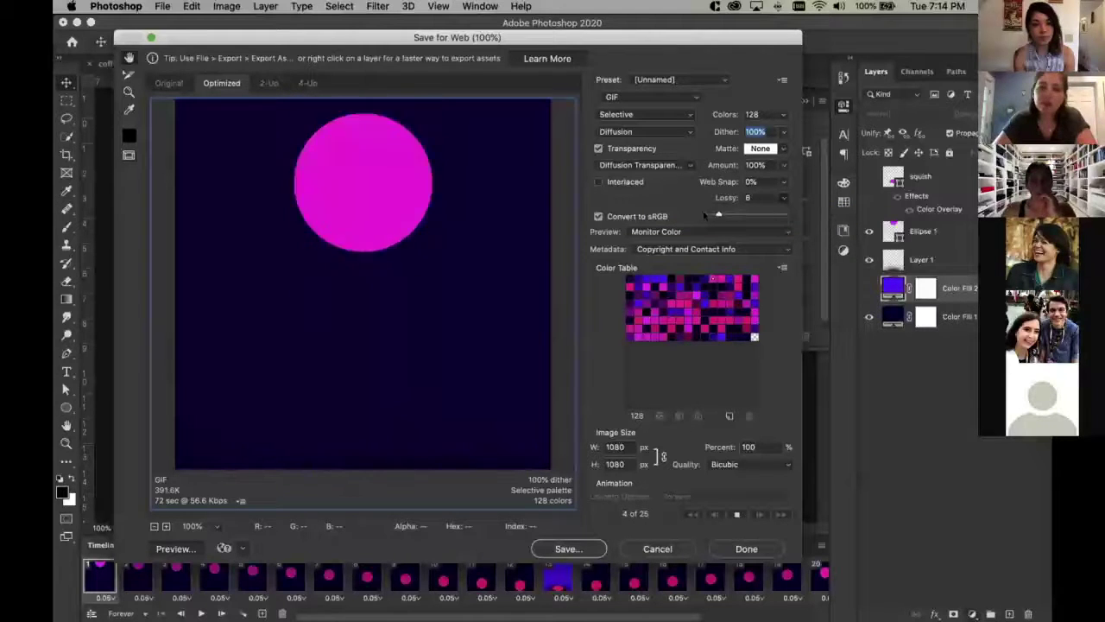
pyautogui.moveTo(705, 214); pyautogui.dragTo(756, 214)
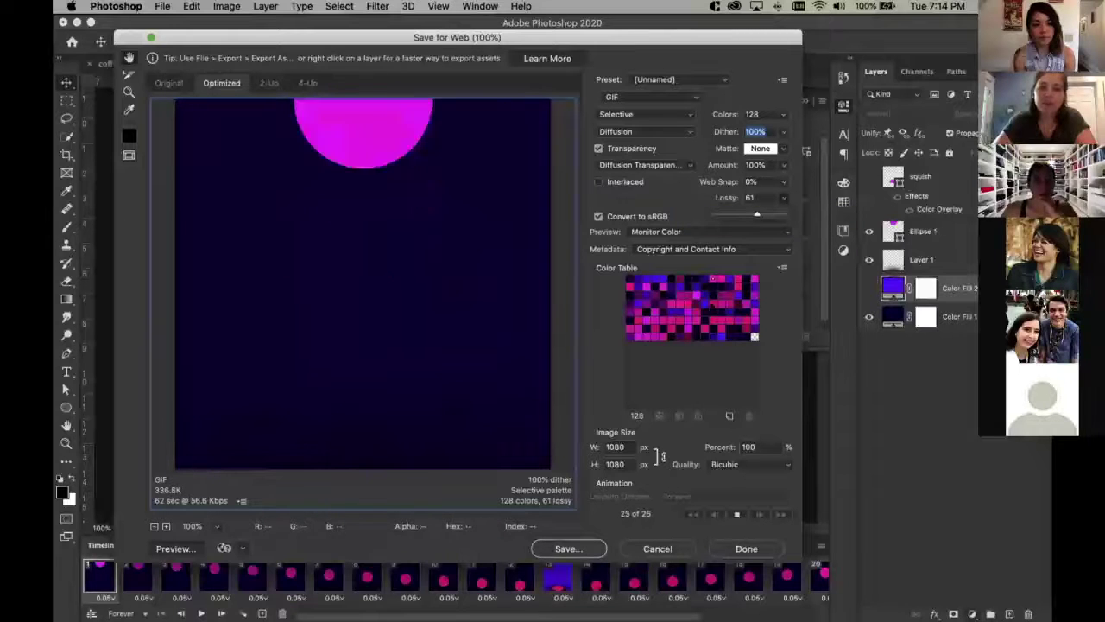
pyautogui.click(787, 199)
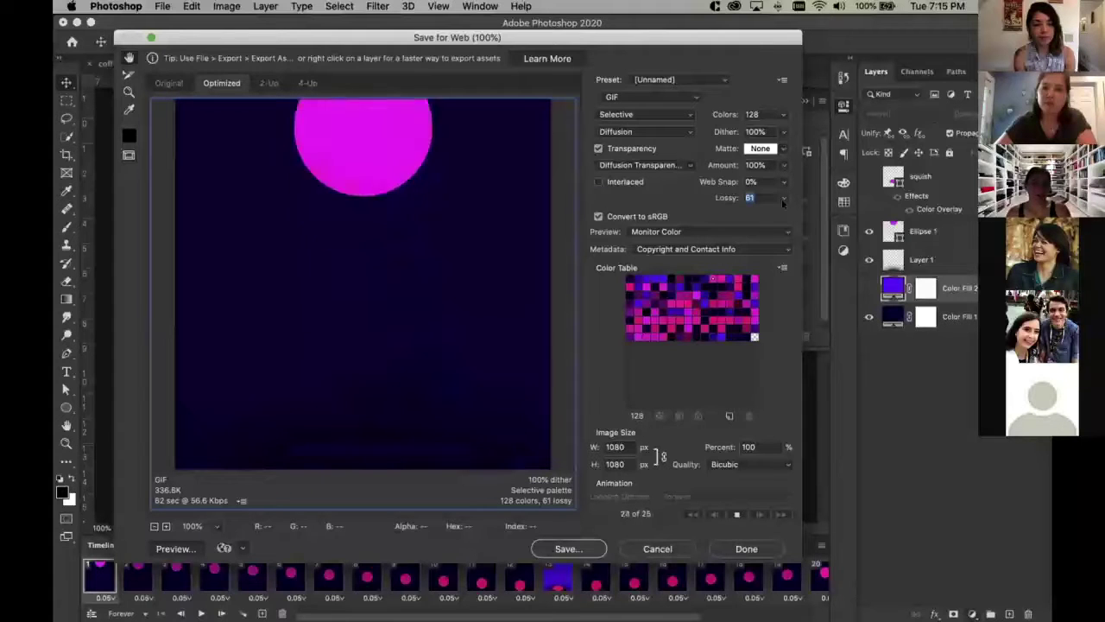
pyautogui.click(784, 199)
pyautogui.click(715, 214)
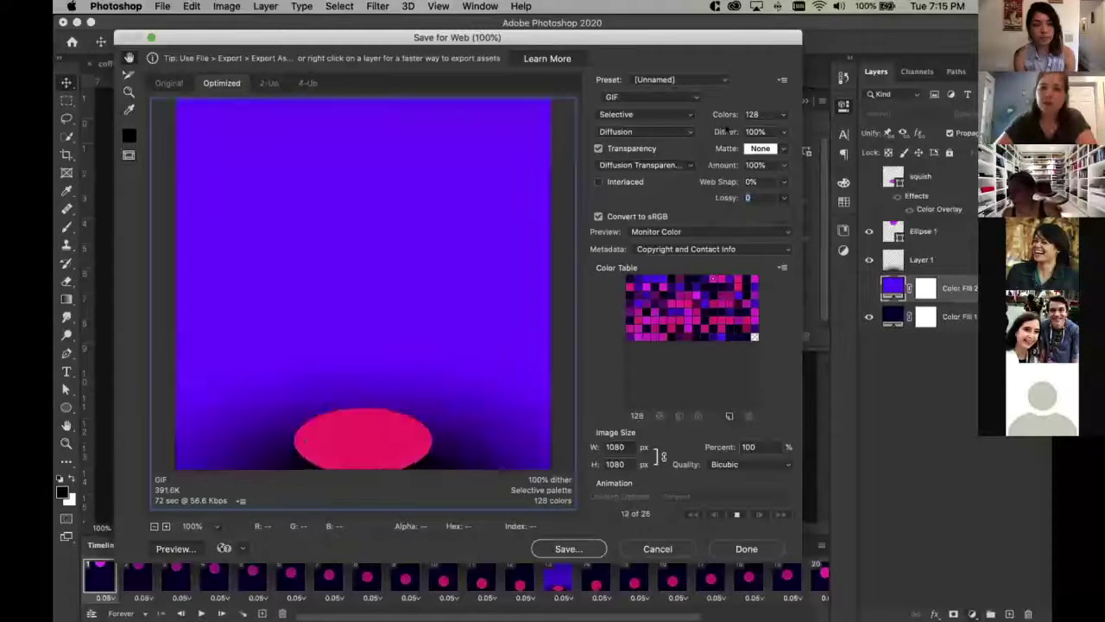
# Stop the GIF preview playback and check the looping options, keeping Forever
pyautogui.click(736, 515)
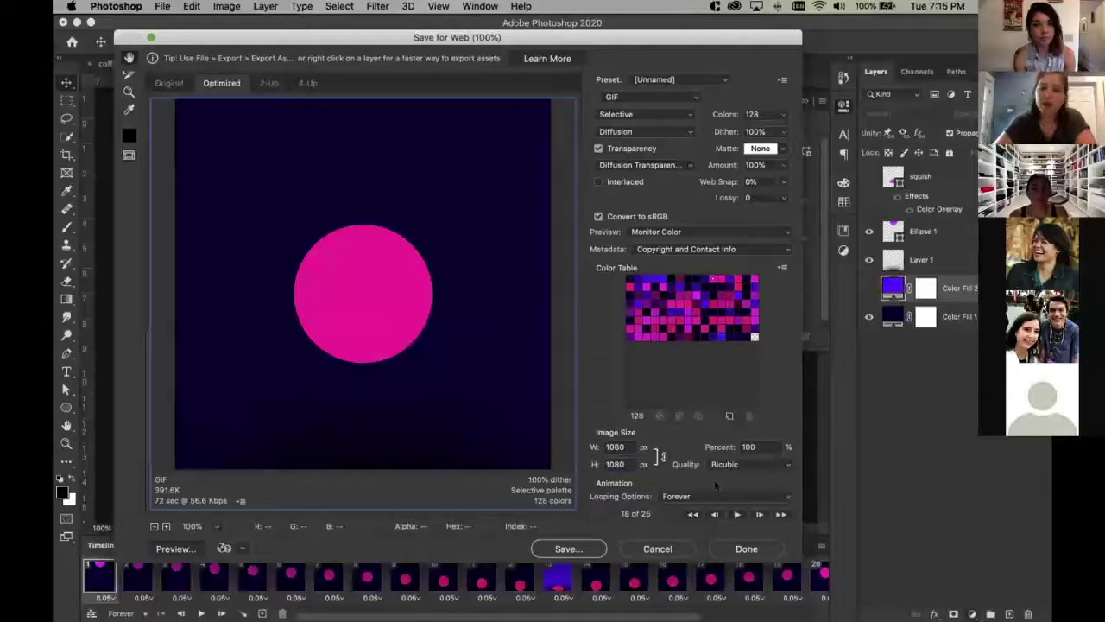
pyautogui.click(682, 495)
pyautogui.click(700, 498)
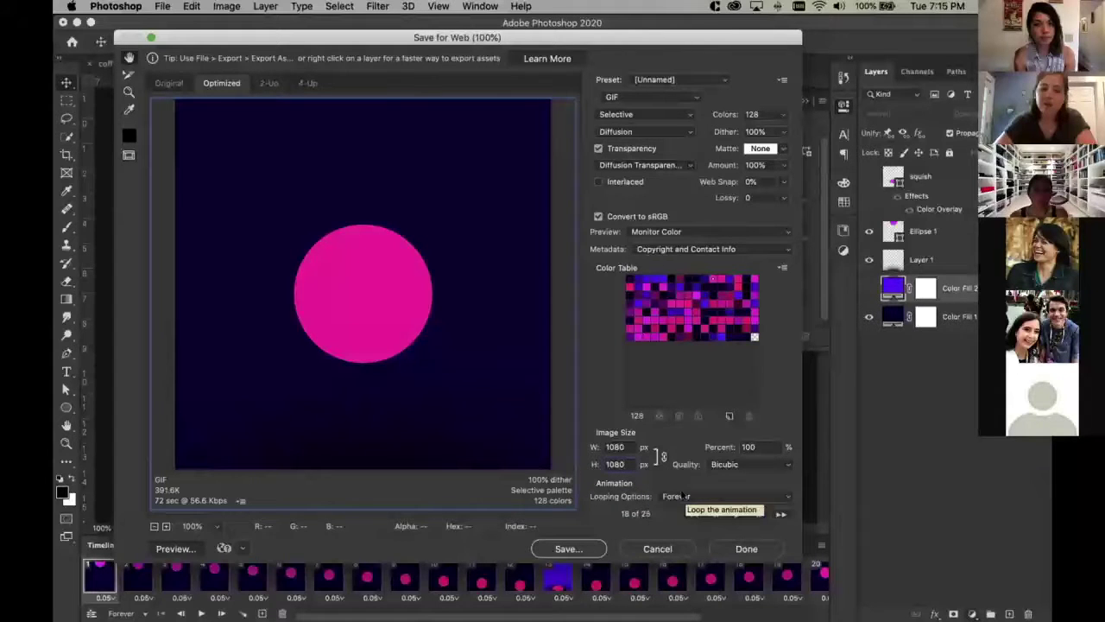
pyautogui.click(685, 496)
pyautogui.click(675, 477)
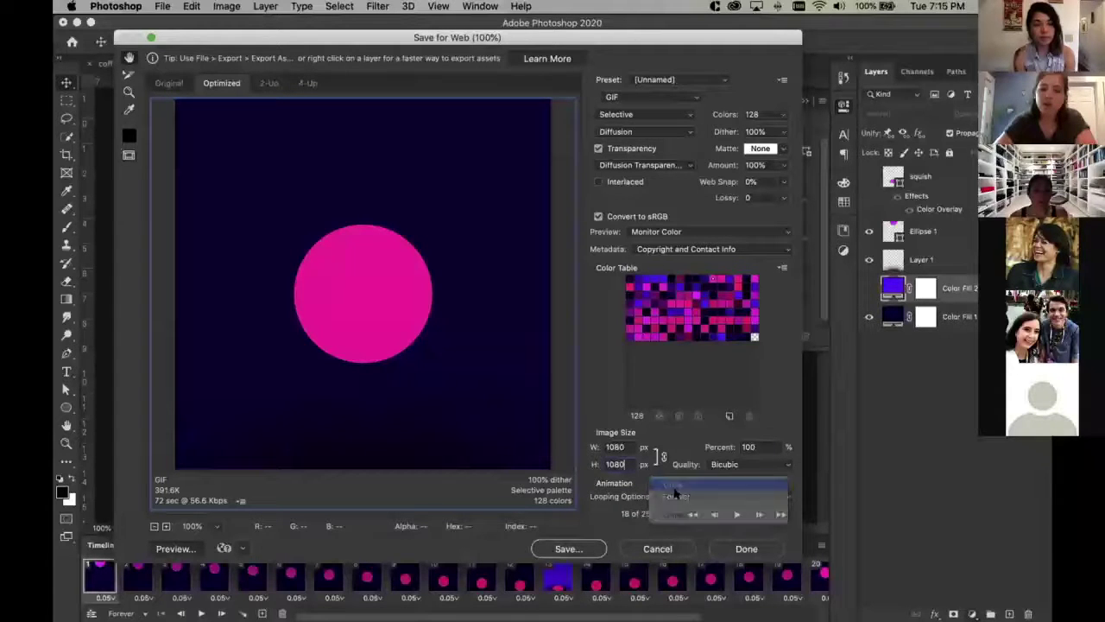
pyautogui.click(678, 496)
pyautogui.click(677, 507)
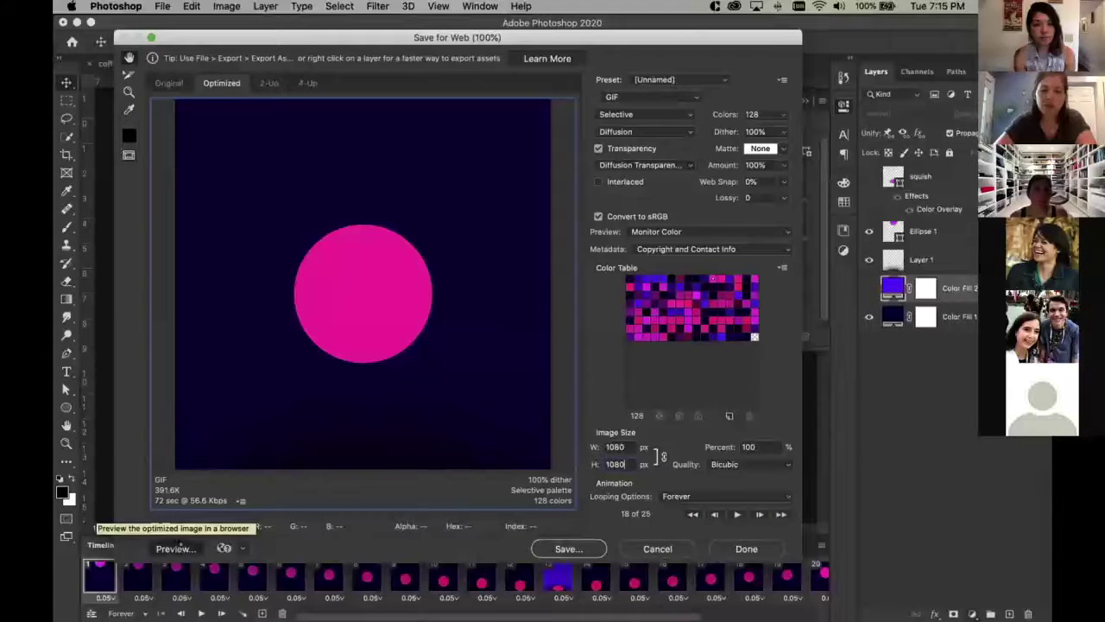
# Preview the optimised GIF zoomed out in Safari, return to Photoshop and cancel the export
pyautogui.click(175, 548)
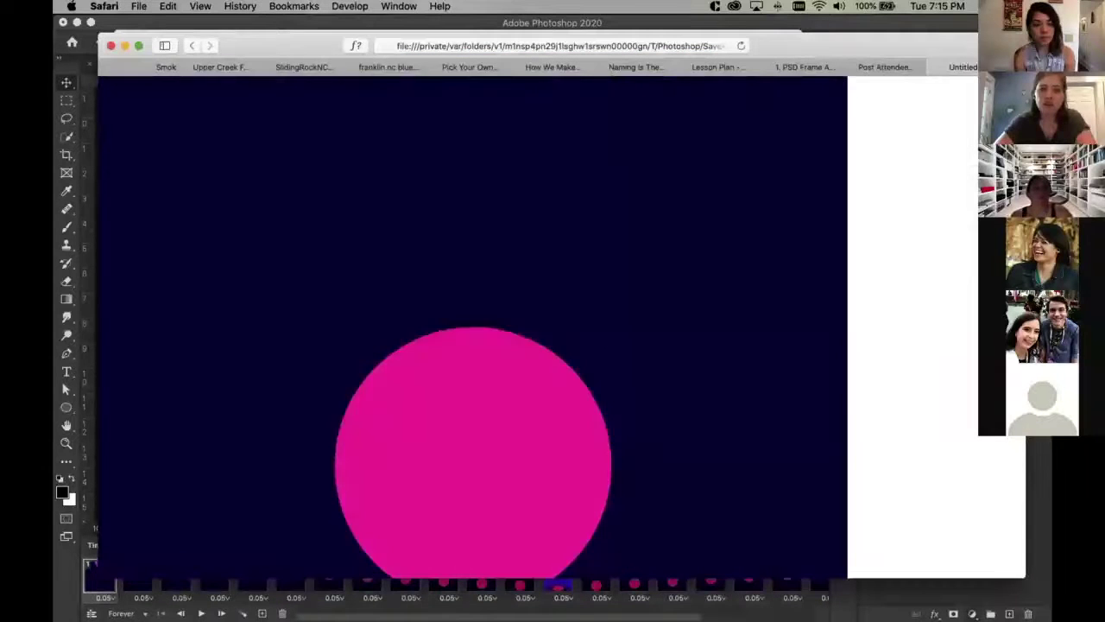
pyautogui.press('super+minus')
pyautogui.press('super+minus')
pyautogui.press('super+minus')
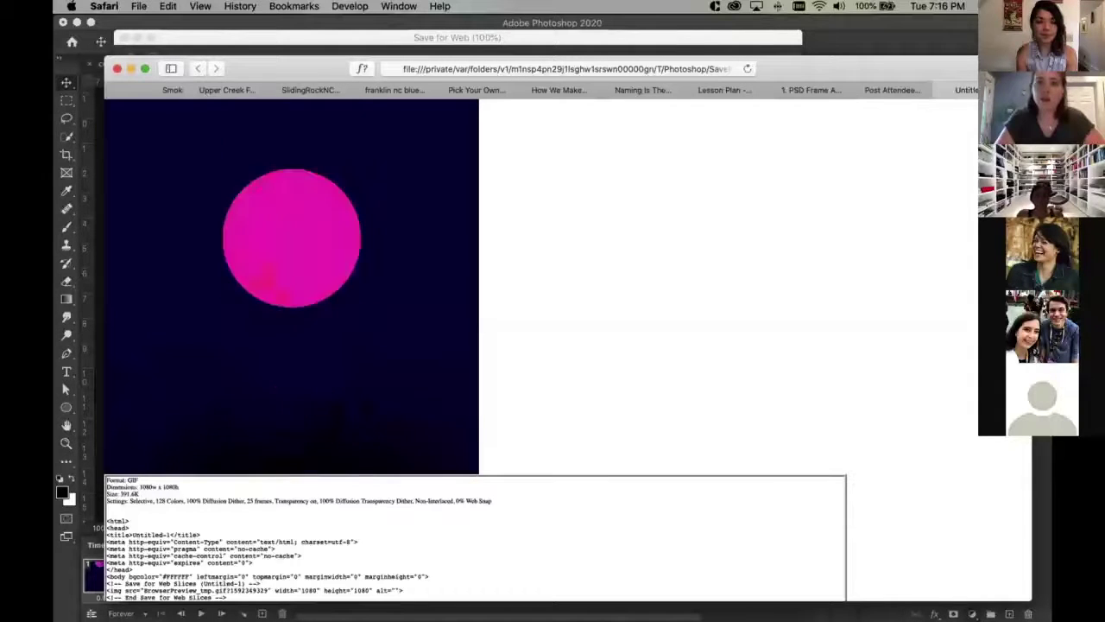
pyautogui.click(228, 22)
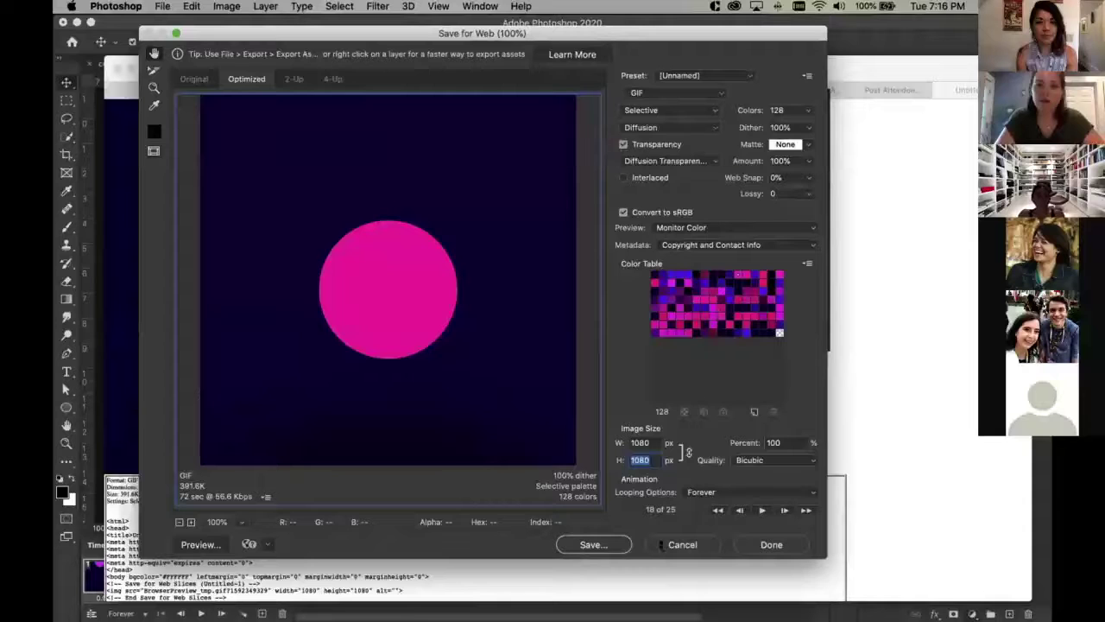
pyautogui.click(691, 545)
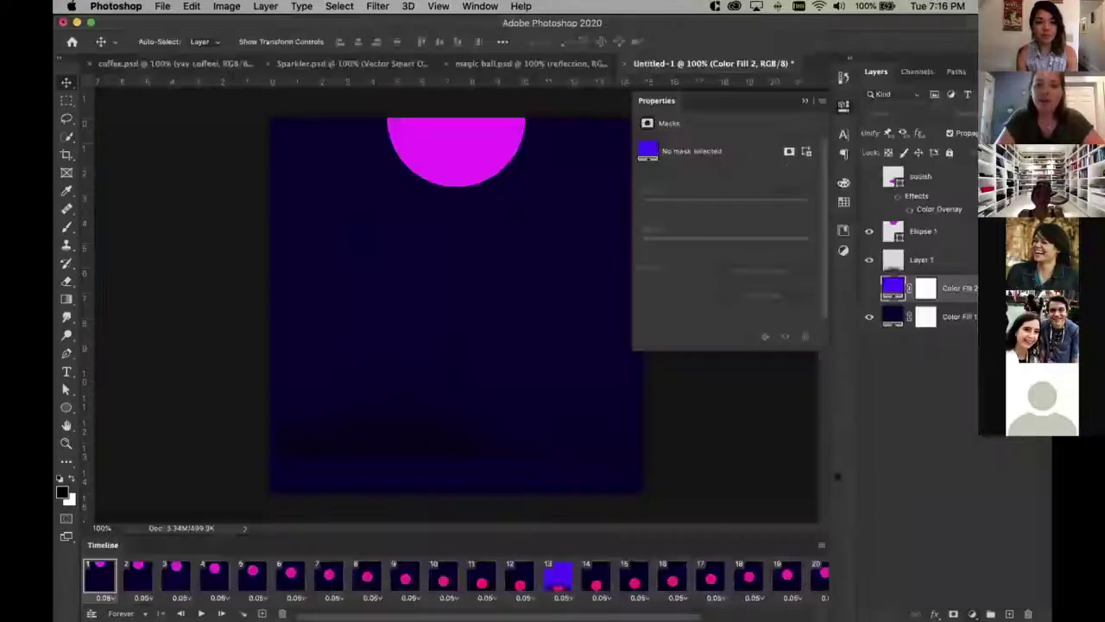
# Hide the Color Fill 1 layer and play the transparent GIF in Save for Web with Diffusion Transparency Dither
pyautogui.click(868, 318)
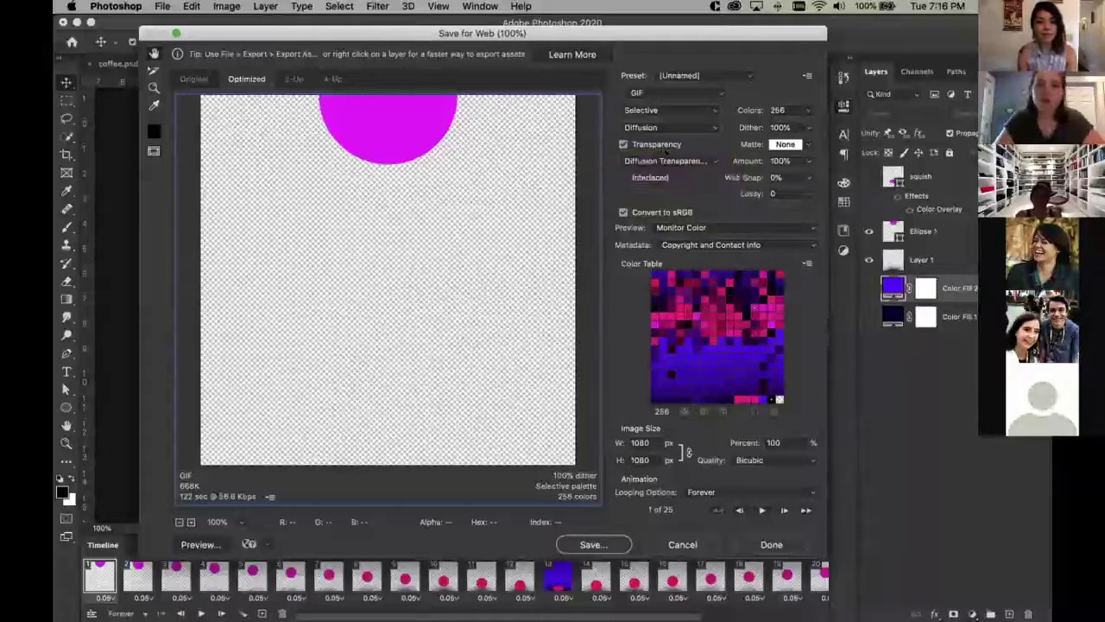
pyautogui.click(670, 160)
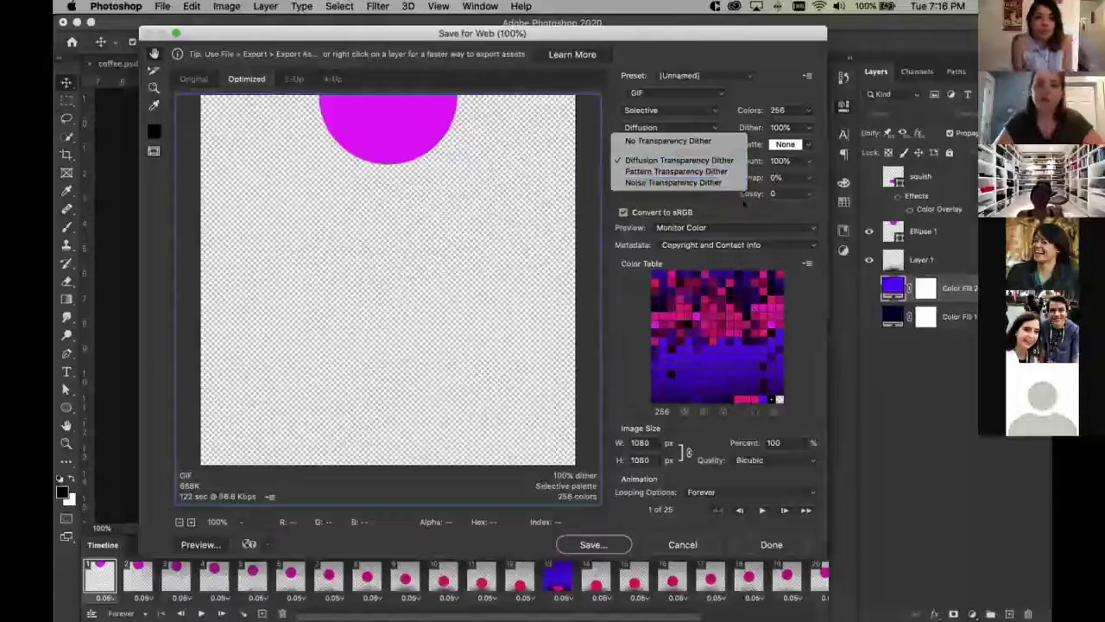
pyautogui.click(691, 160)
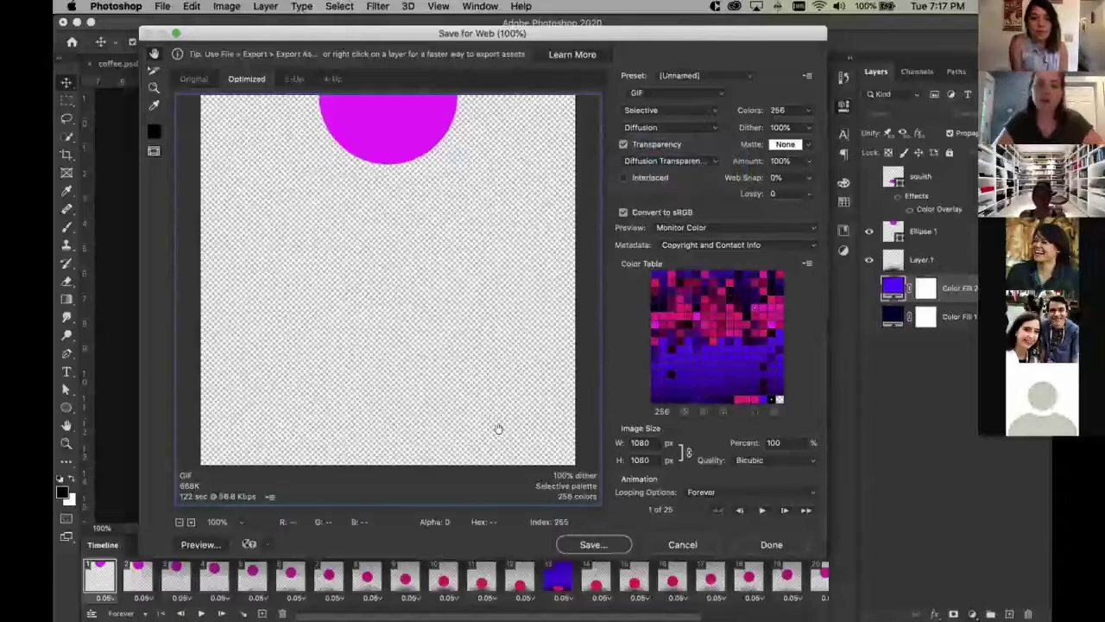
pyautogui.click(762, 511)
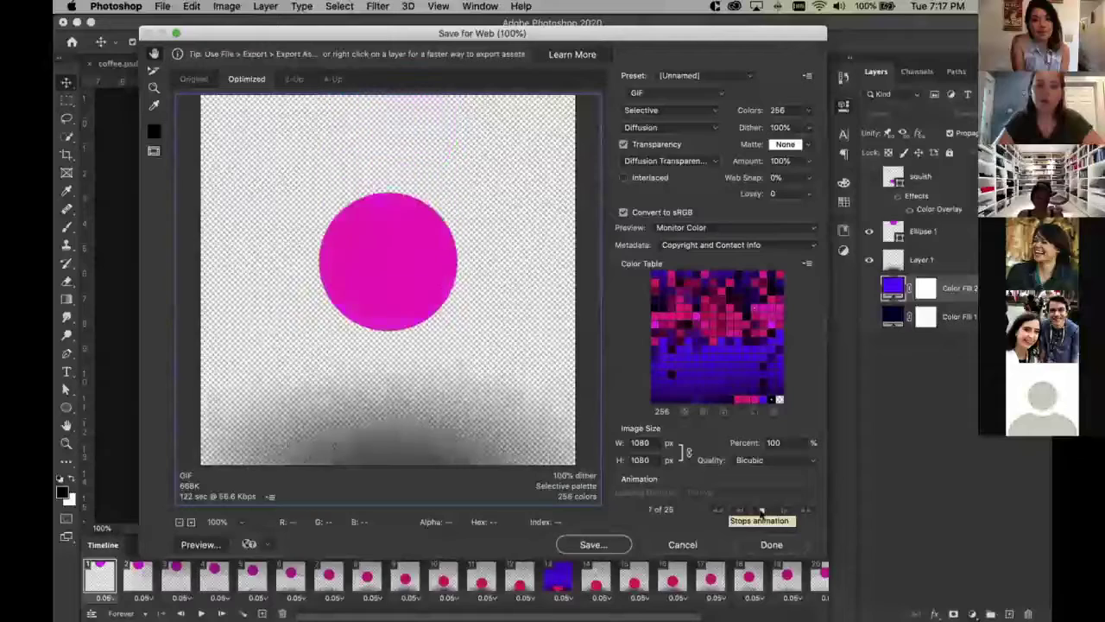
pyautogui.click(760, 510)
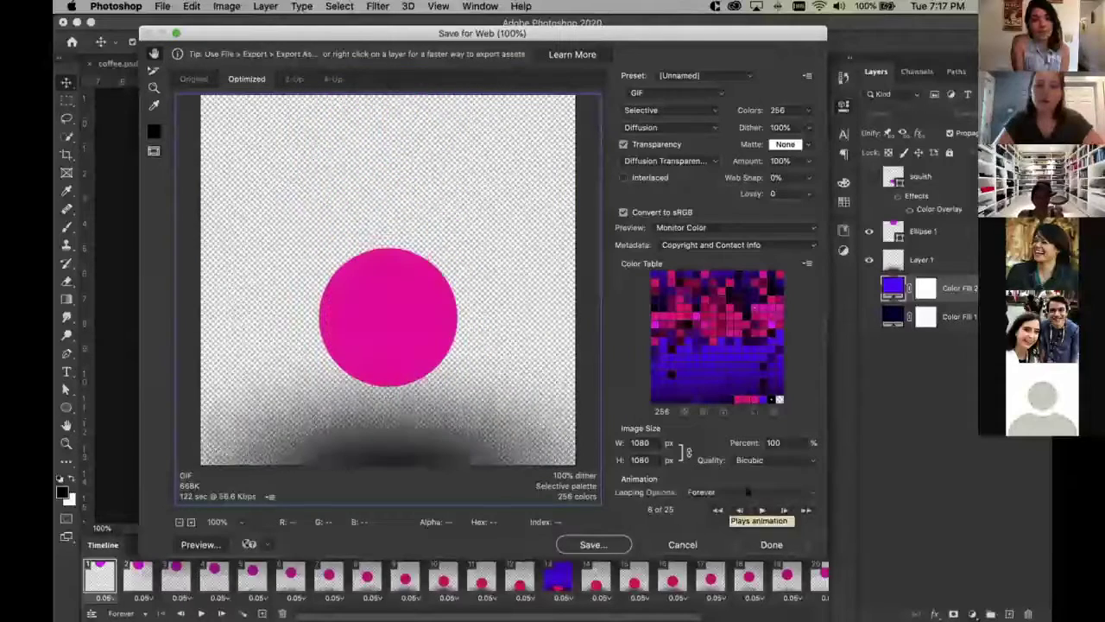
# Choose the Desktop as the save location for Untitled-1.gif, but cancel the save and close Save for Web
pyautogui.click(609, 542)
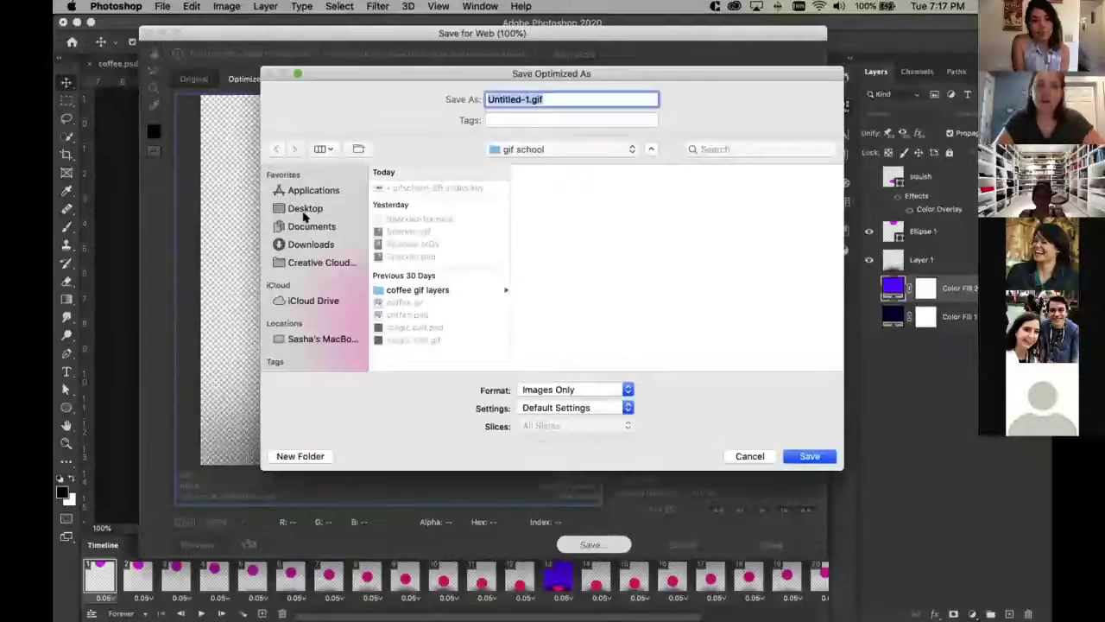
pyautogui.click(304, 209)
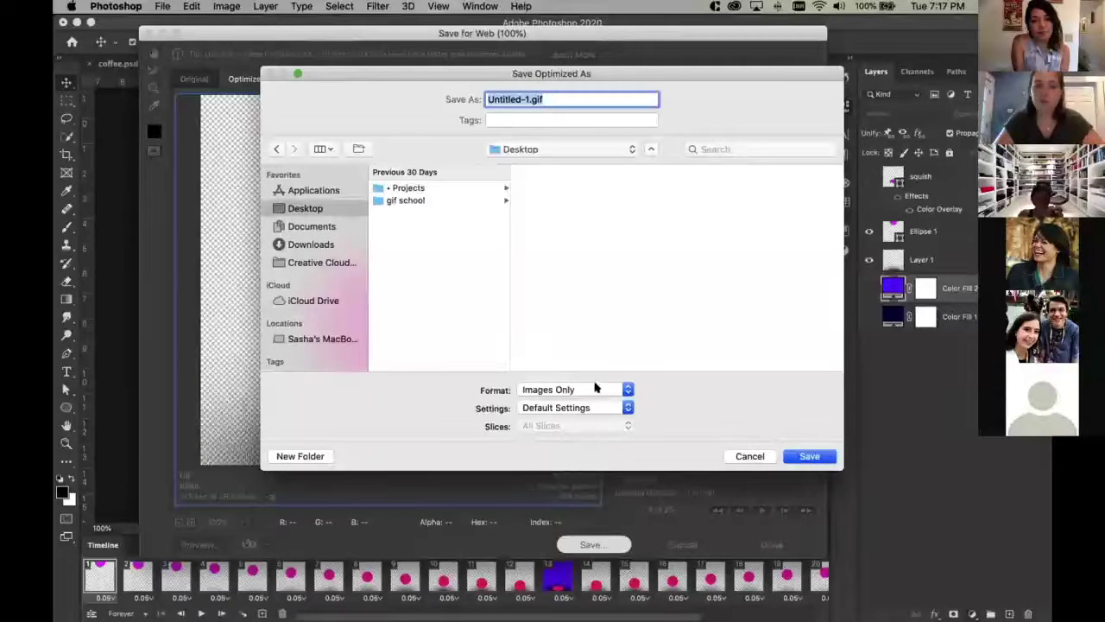
pyautogui.click(750, 456)
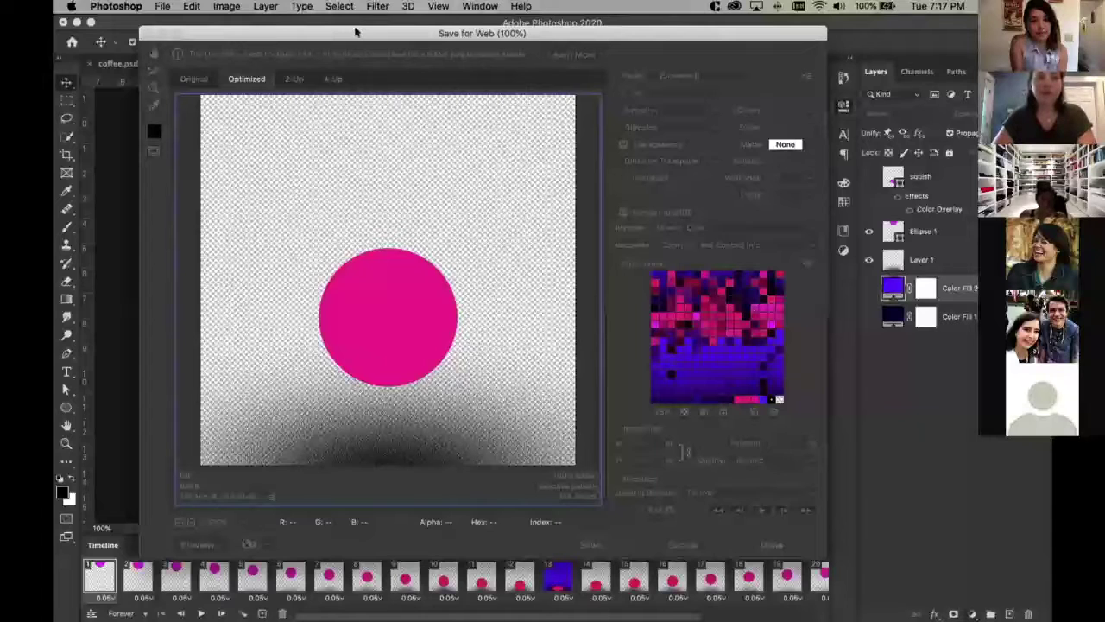
pyautogui.press('Escape')
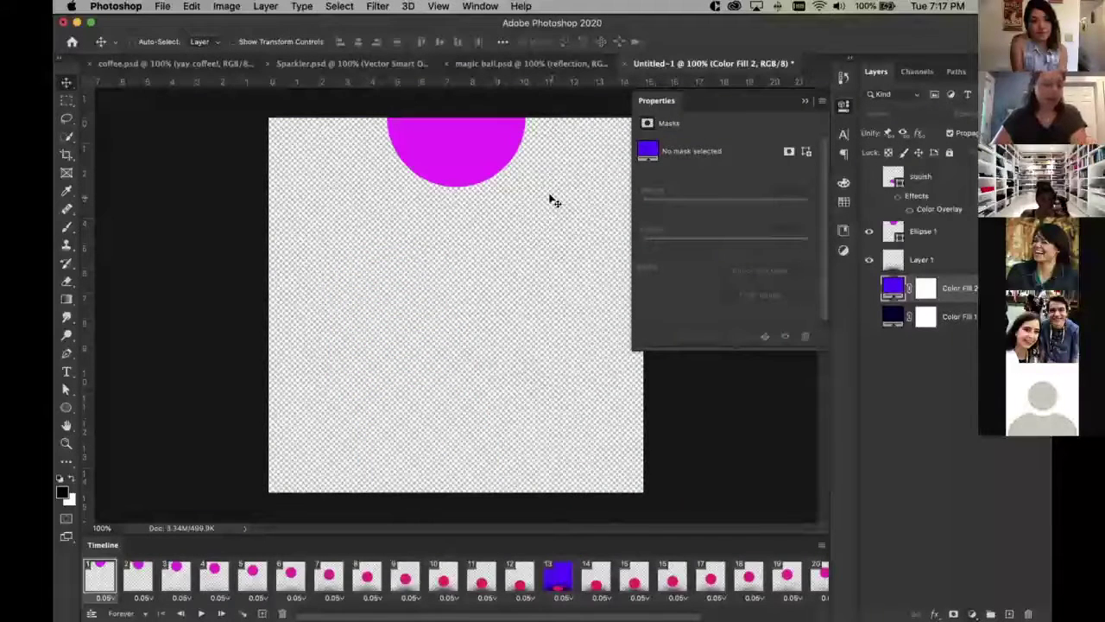
pyautogui.moveTo(557, 615)
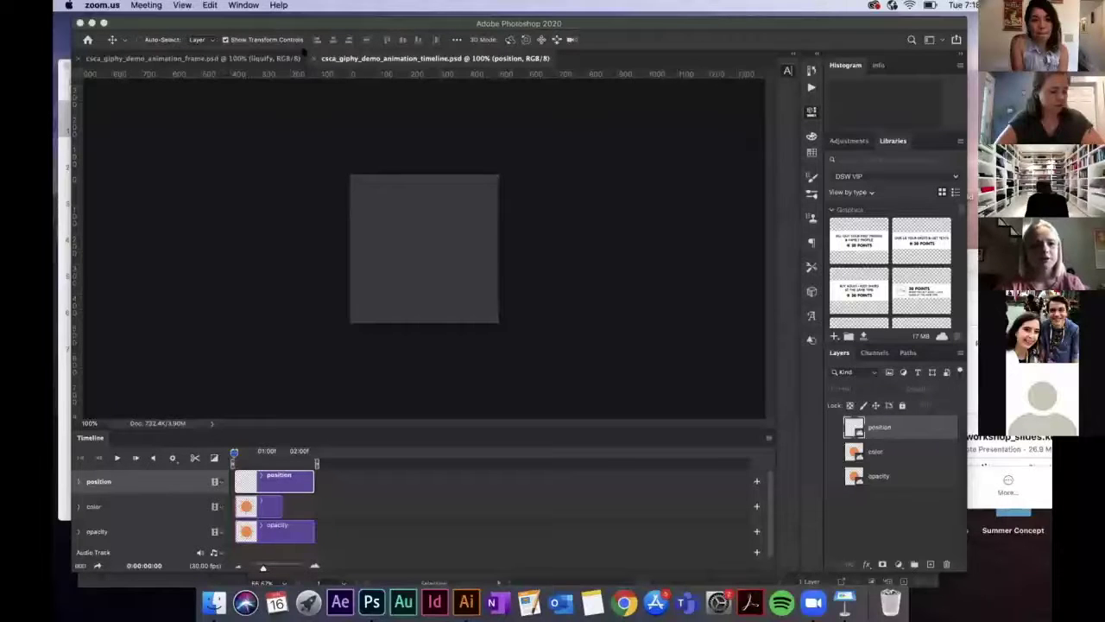
pyautogui.click(268, 24)
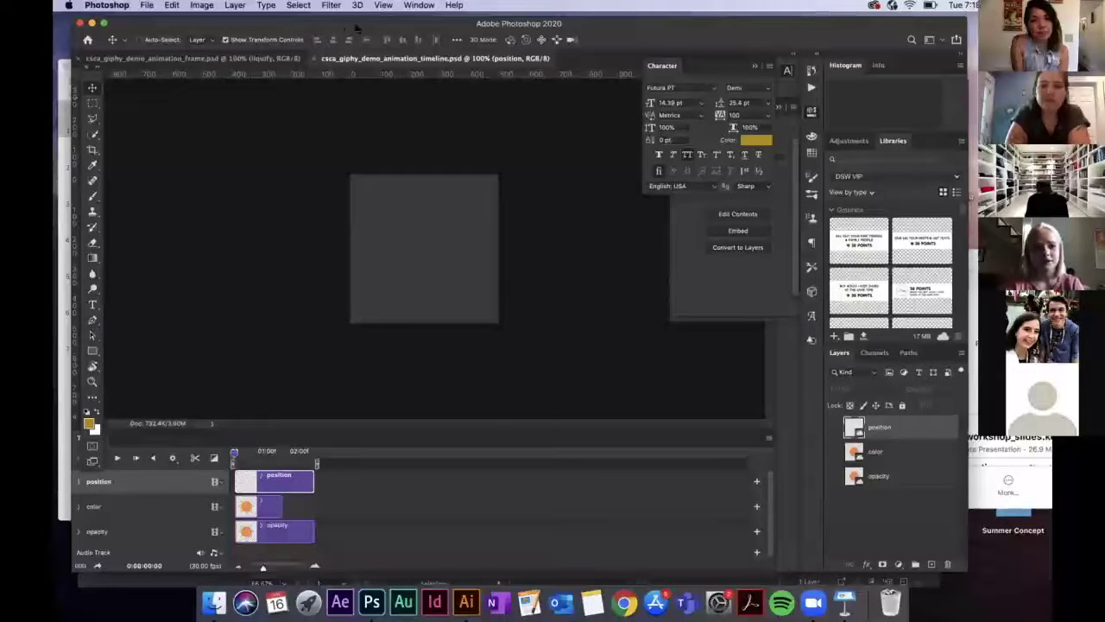
pyautogui.moveTo(348, 29); pyautogui.dragTo(349, 24)
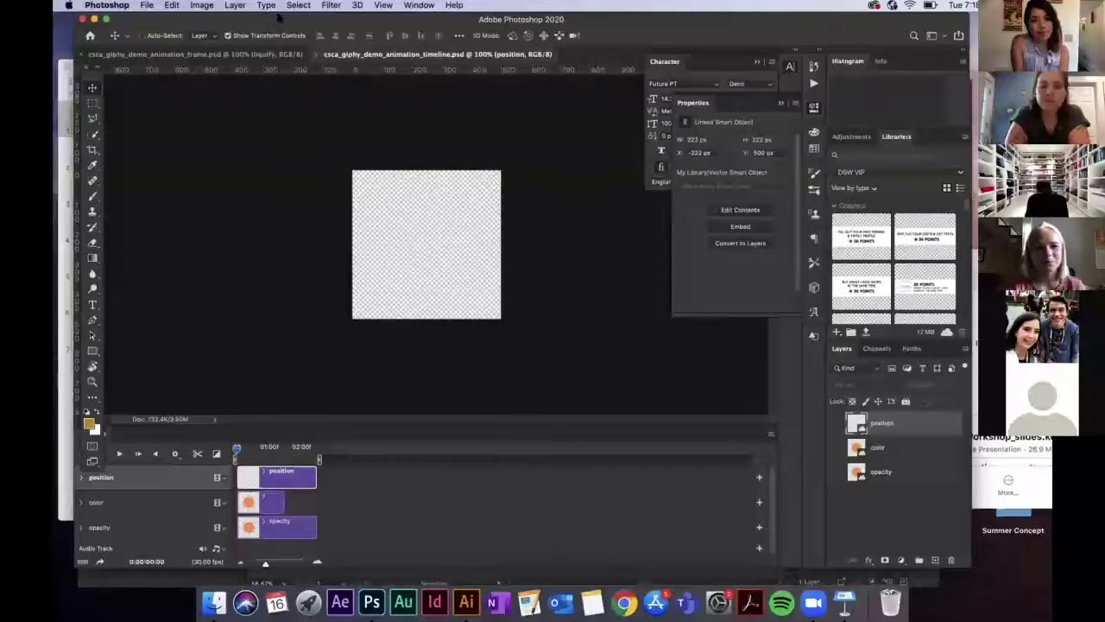
pyautogui.moveTo(264, 17); pyautogui.dragTo(270, 18)
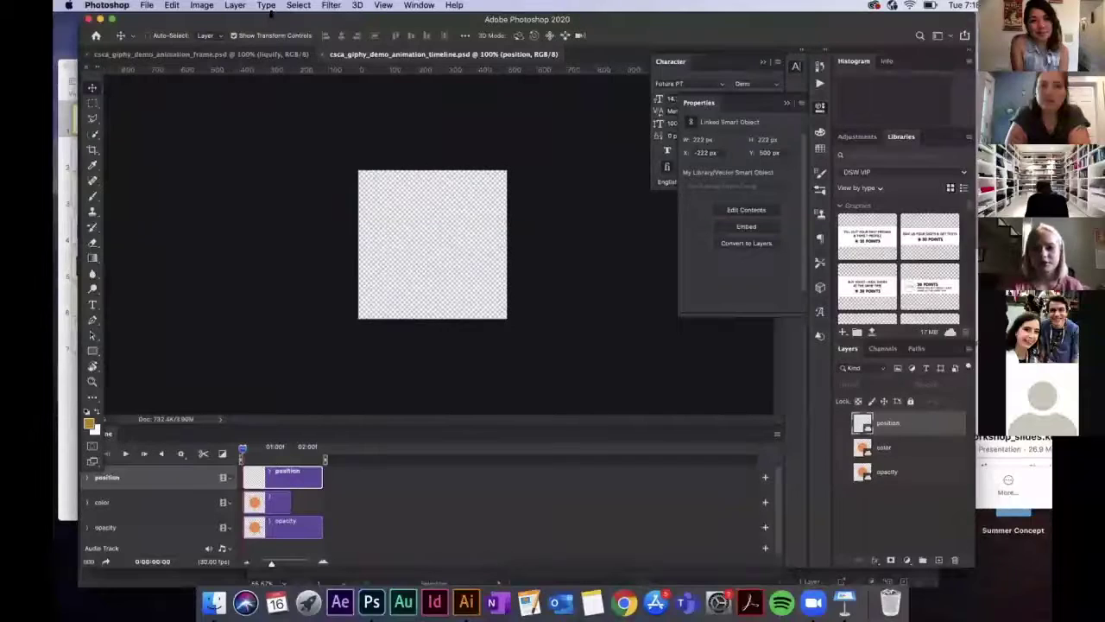
pyautogui.moveTo(265, 21); pyautogui.dragTo(269, 21)
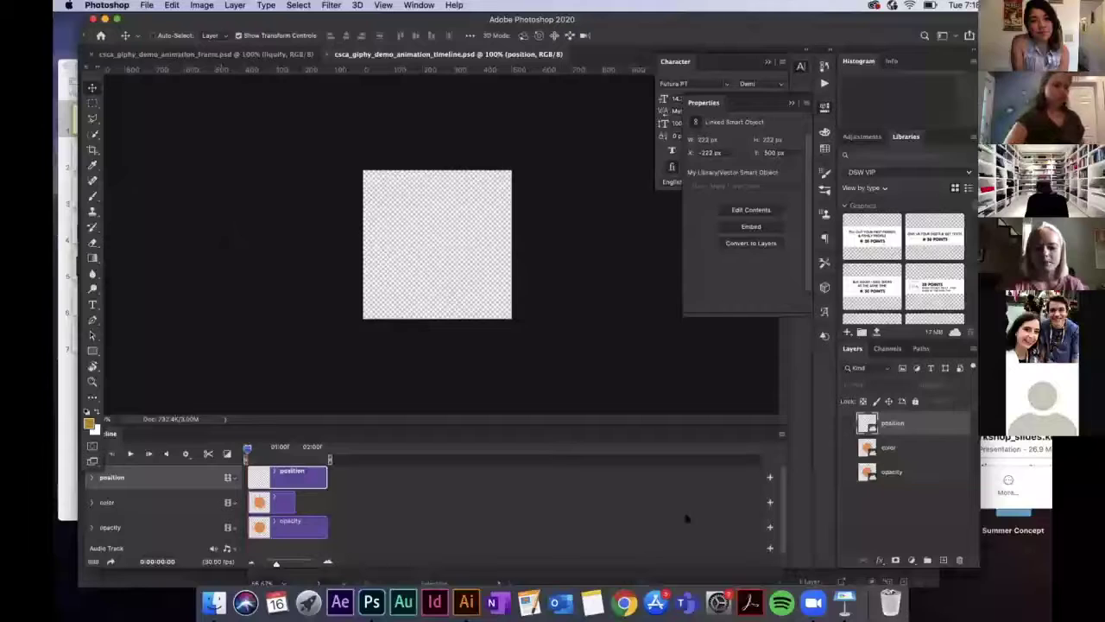
# Switch to Keynote and show the Photoshop Timeline Animation slide of the workshop presentation
pyautogui.click(845, 602)
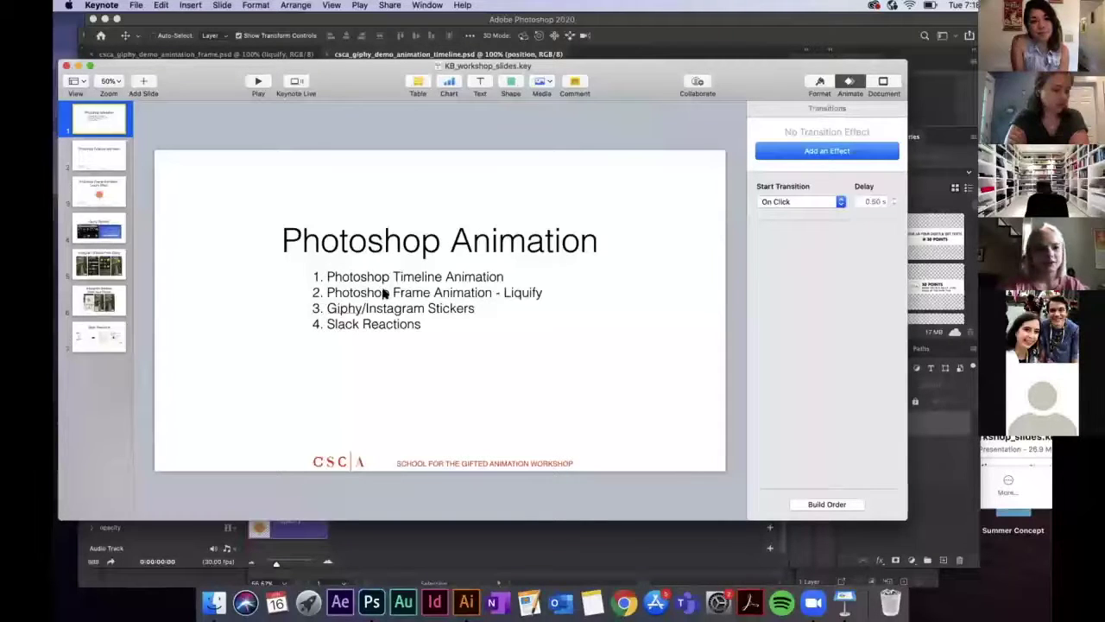
pyautogui.click(113, 161)
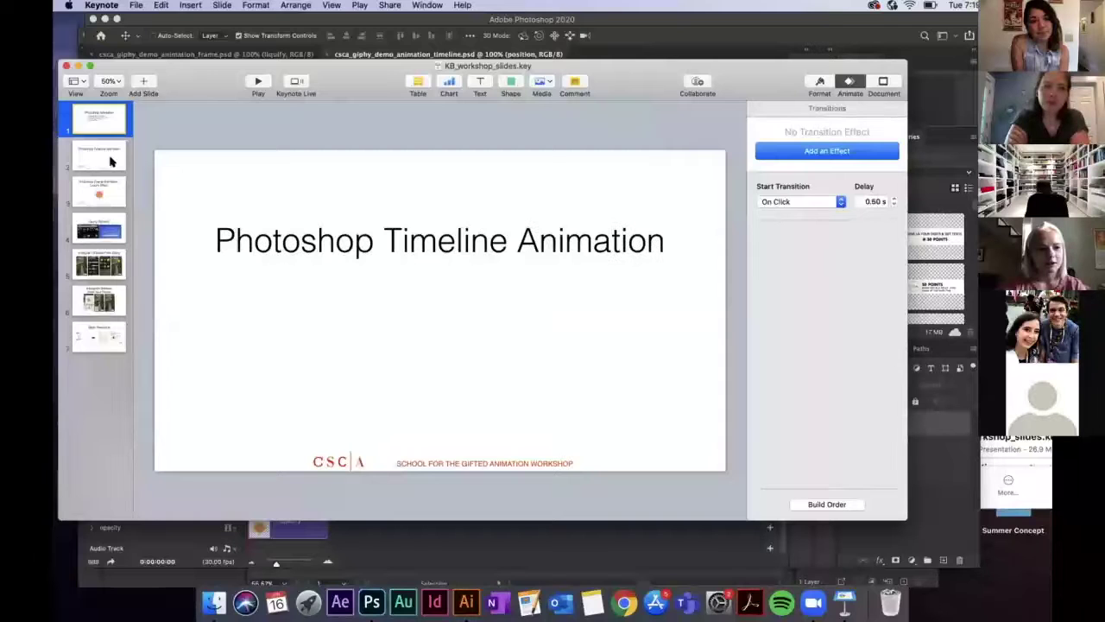
# Play and pause the sun movie on the second Photoshop Timeline Animation slide
pyautogui.click(444, 349)
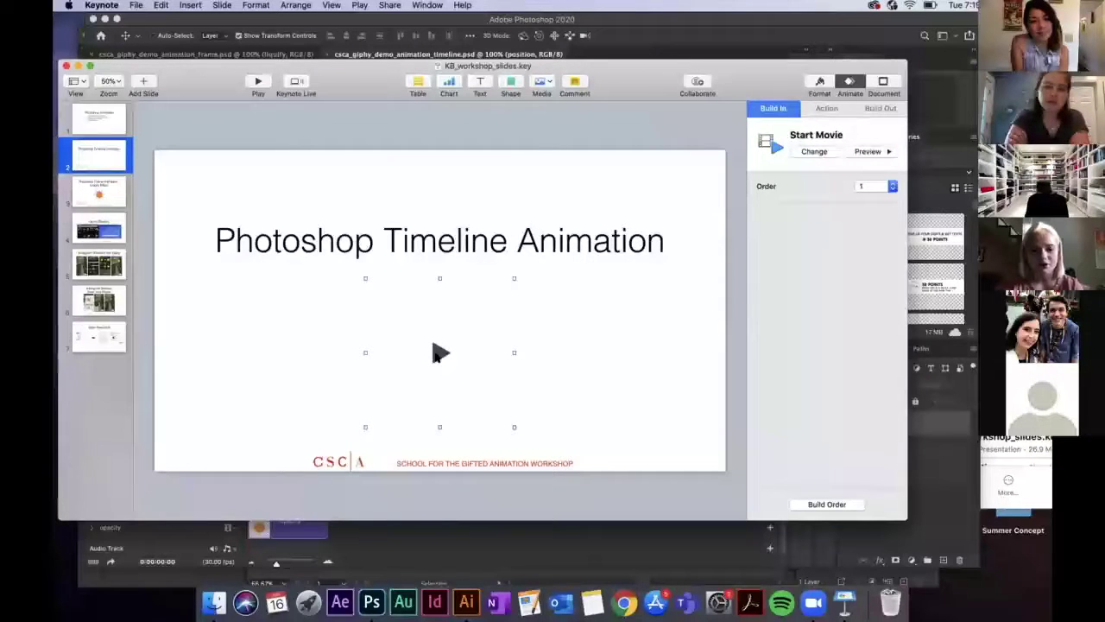
pyautogui.click(436, 352)
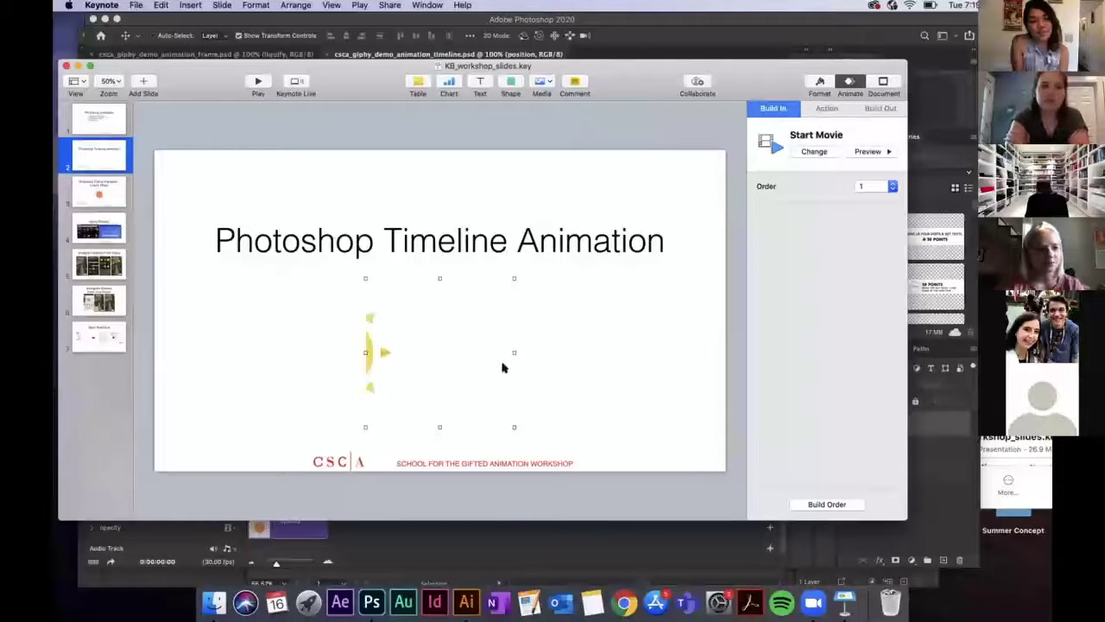
pyautogui.click(421, 354)
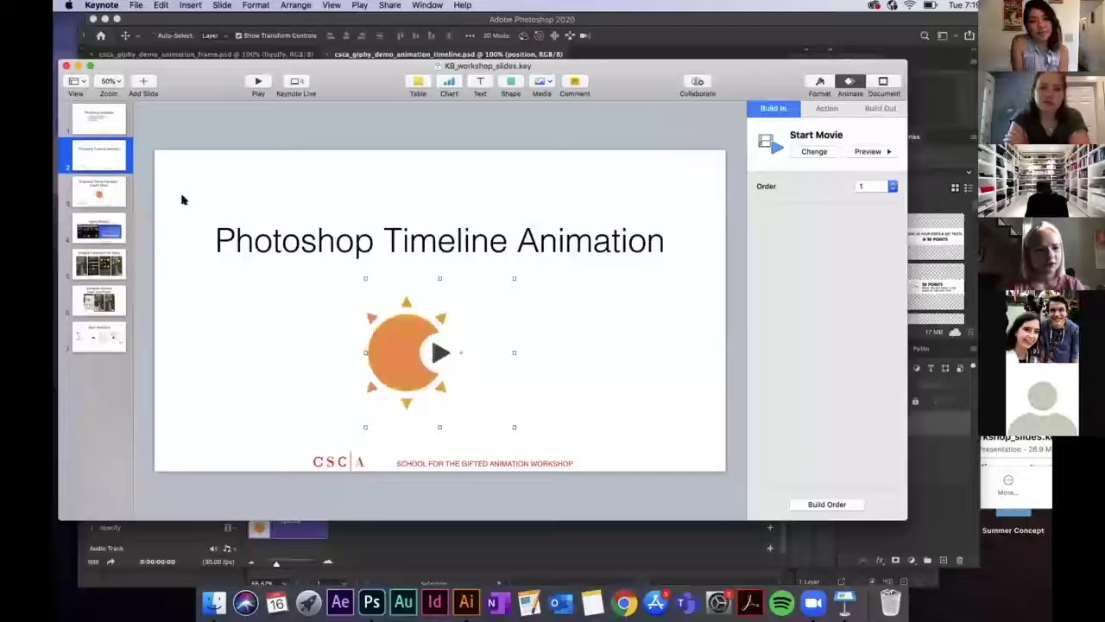
# Show the Photoshop Frame Animation - Liquify Effect slide, then play and pause its sun movie
pyautogui.click(104, 186)
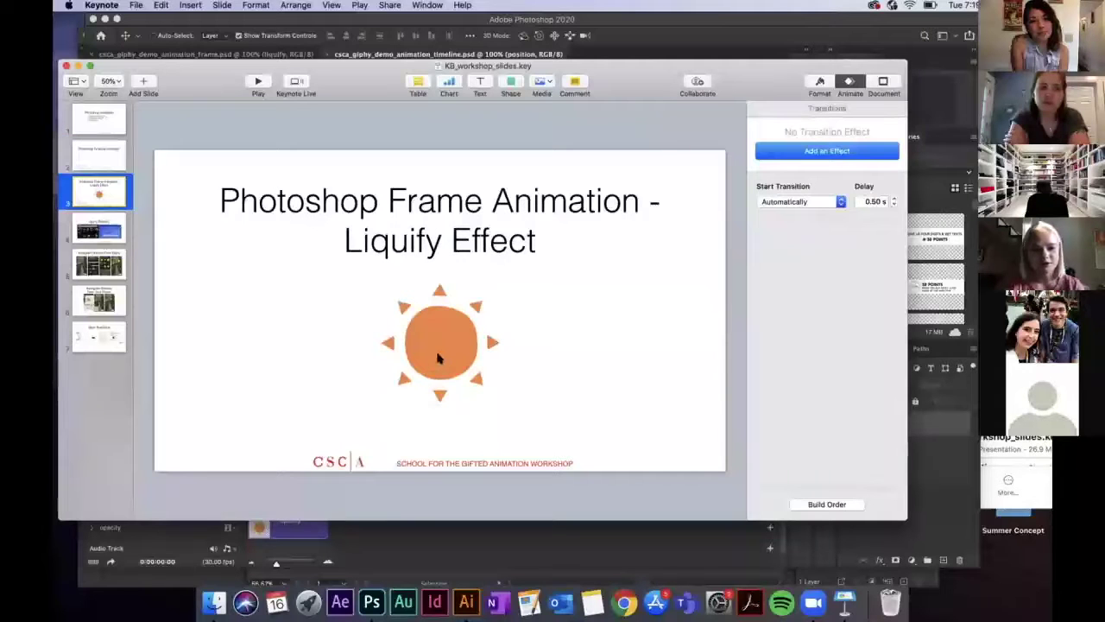
pyautogui.click(437, 349)
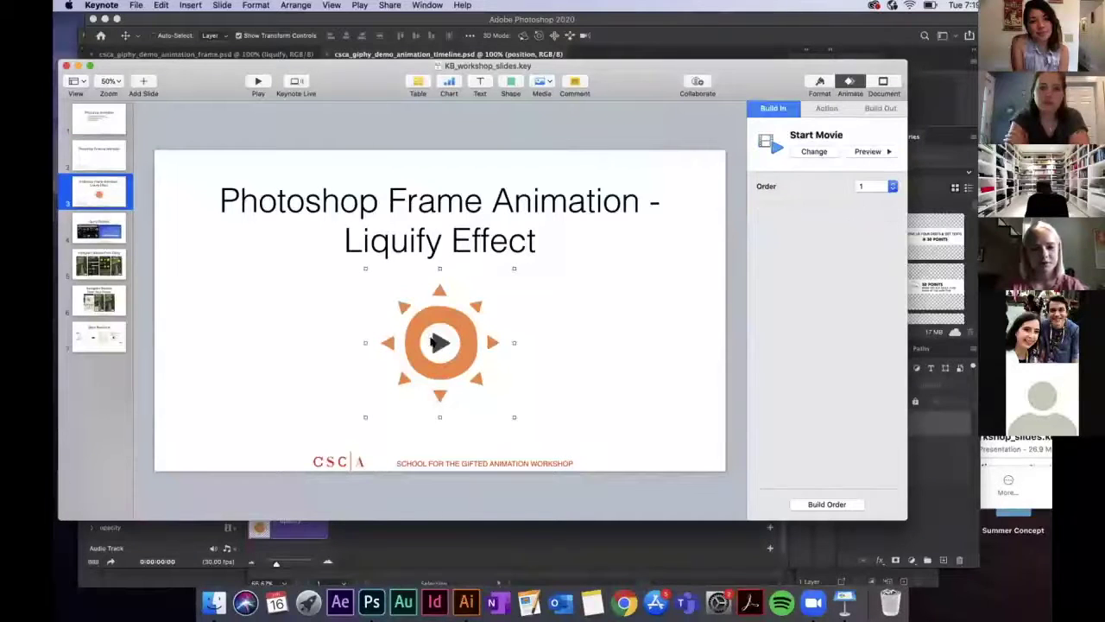
pyautogui.click(438, 344)
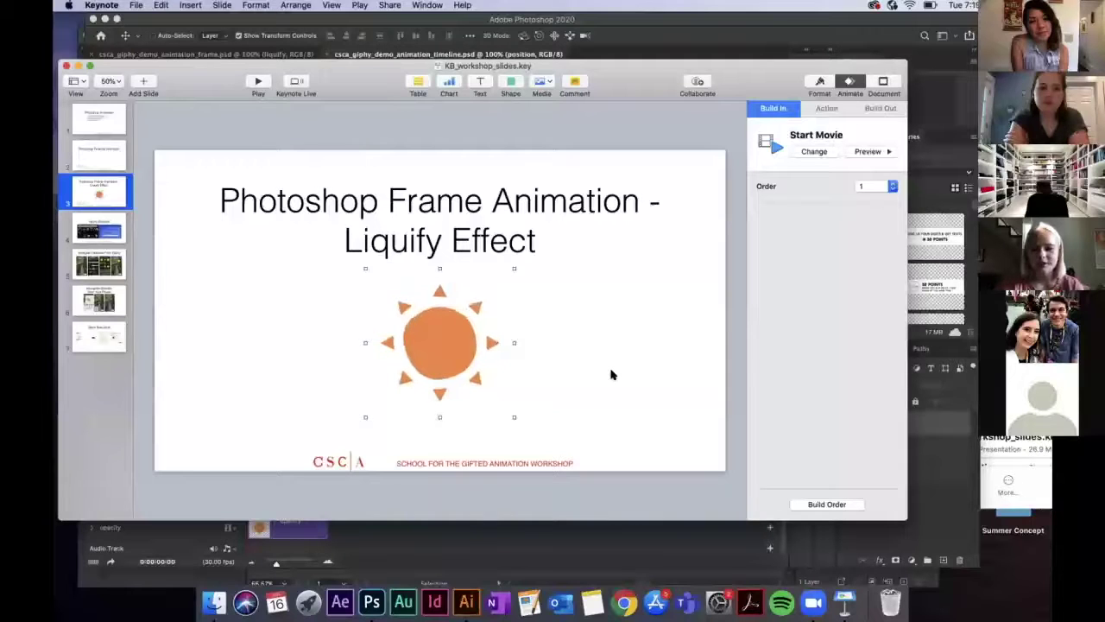
pyautogui.click(453, 345)
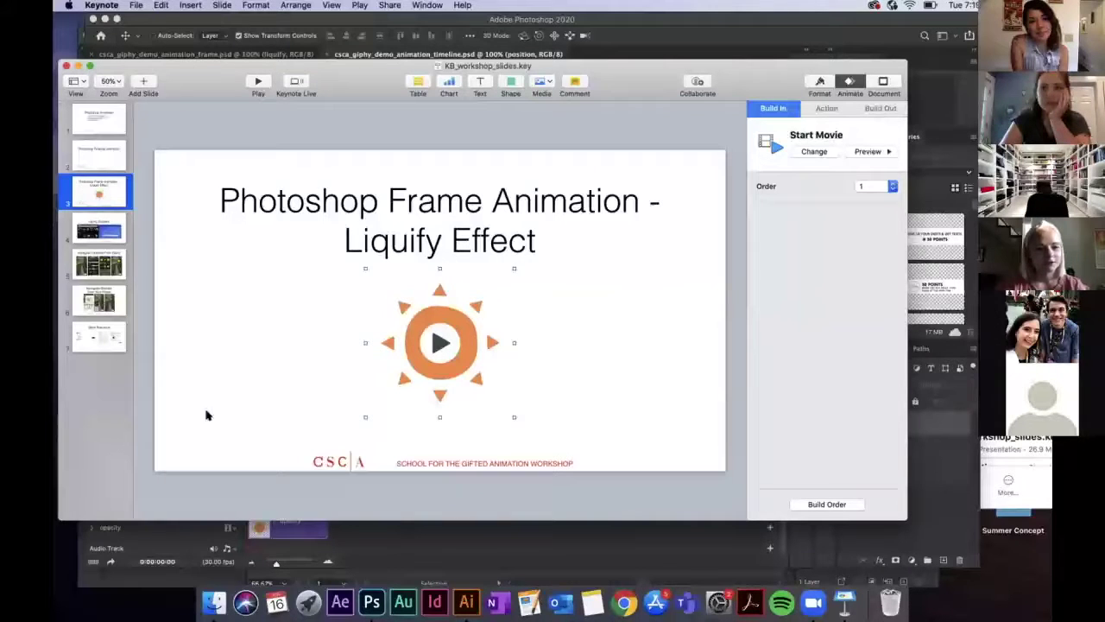
# Switch to Illustrator and select and copy the whole sun graphic in csca_giphy_demo_graphic.ai
pyautogui.click(471, 531)
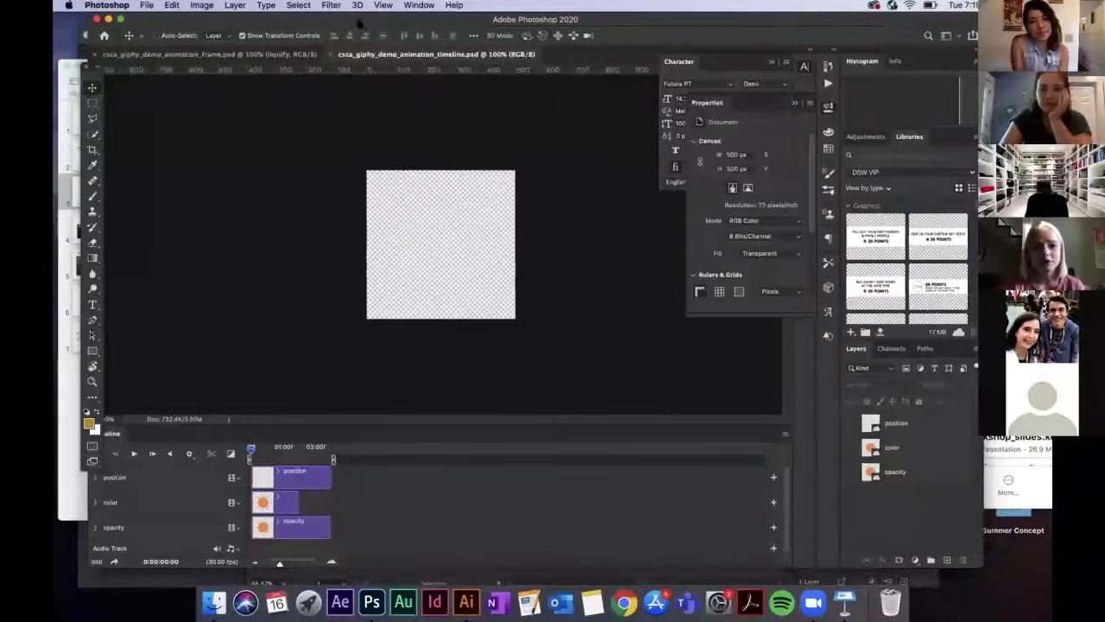
pyautogui.moveTo(361, 23); pyautogui.dragTo(356, 23)
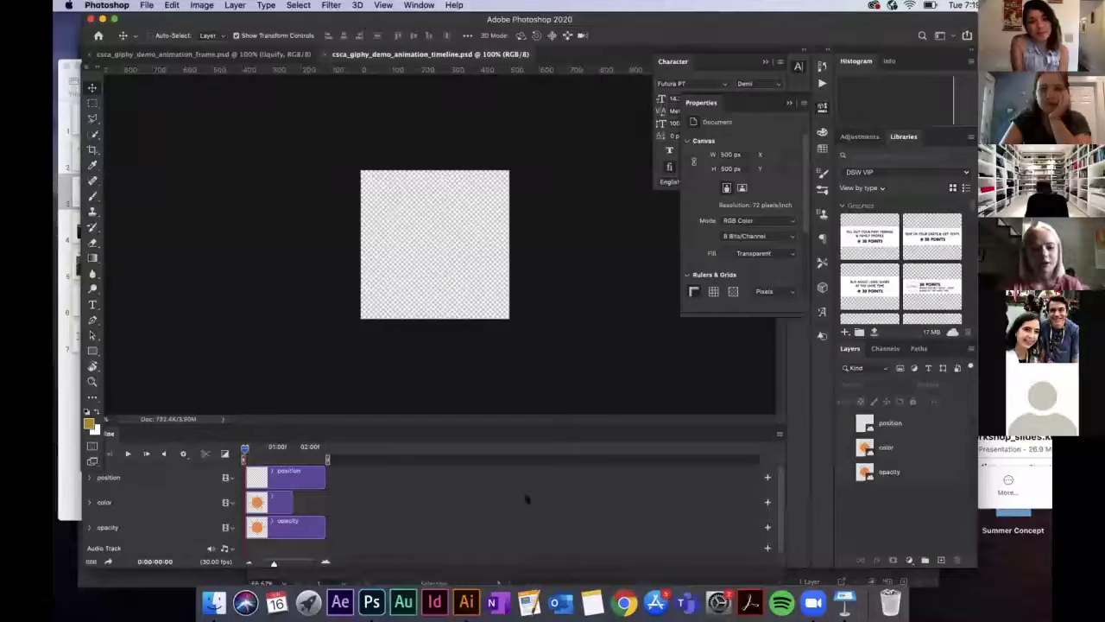
pyautogui.click(467, 602)
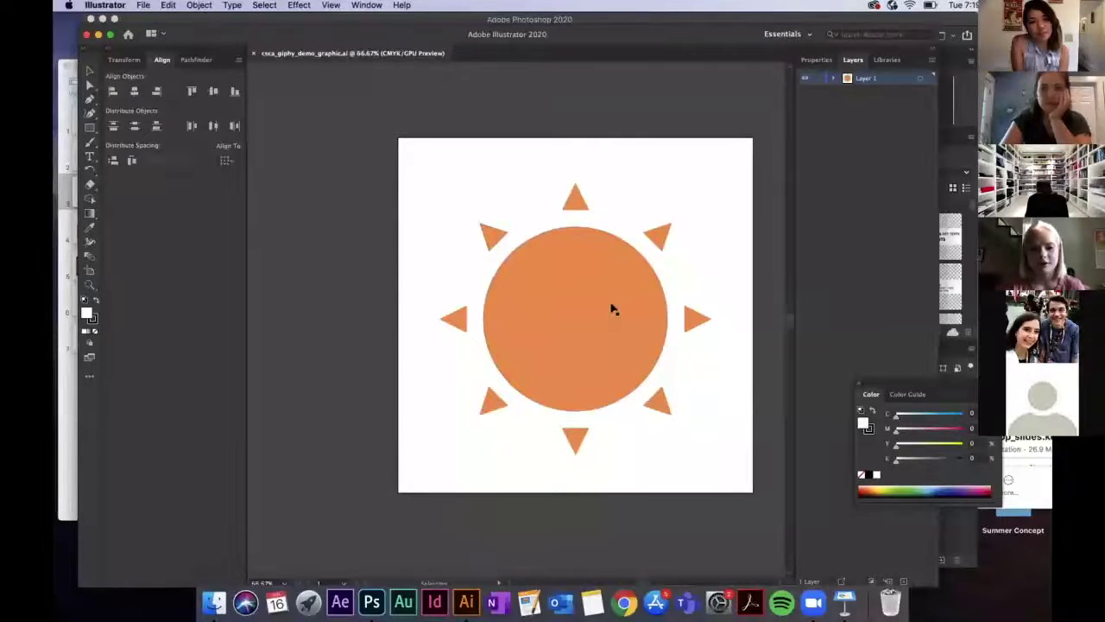
pyautogui.click(318, 21)
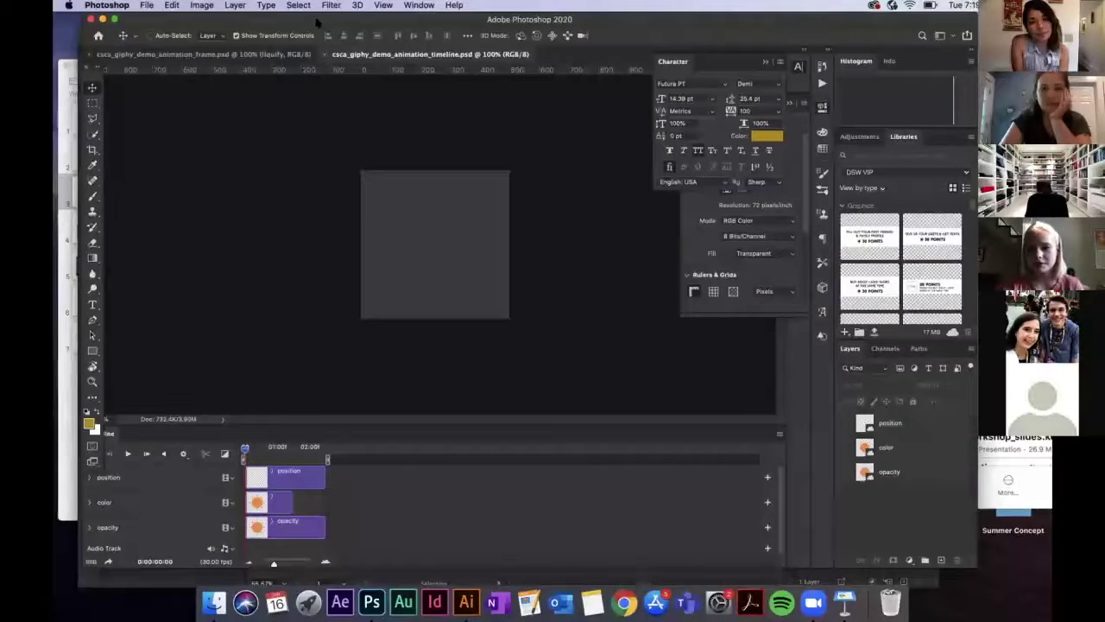
pyautogui.click(467, 602)
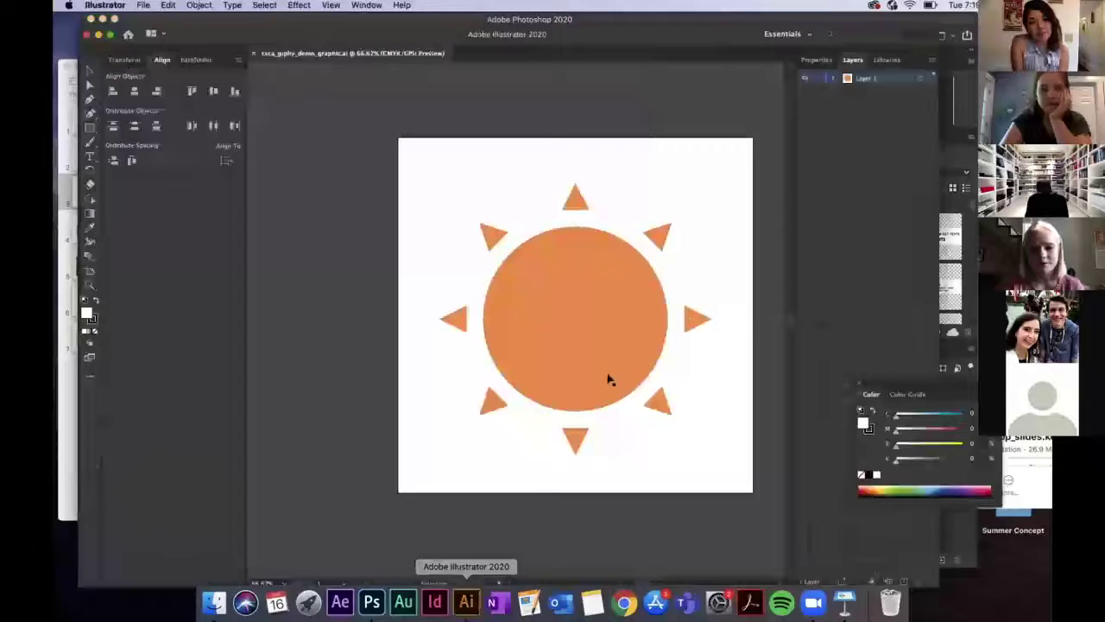
pyautogui.click(619, 291)
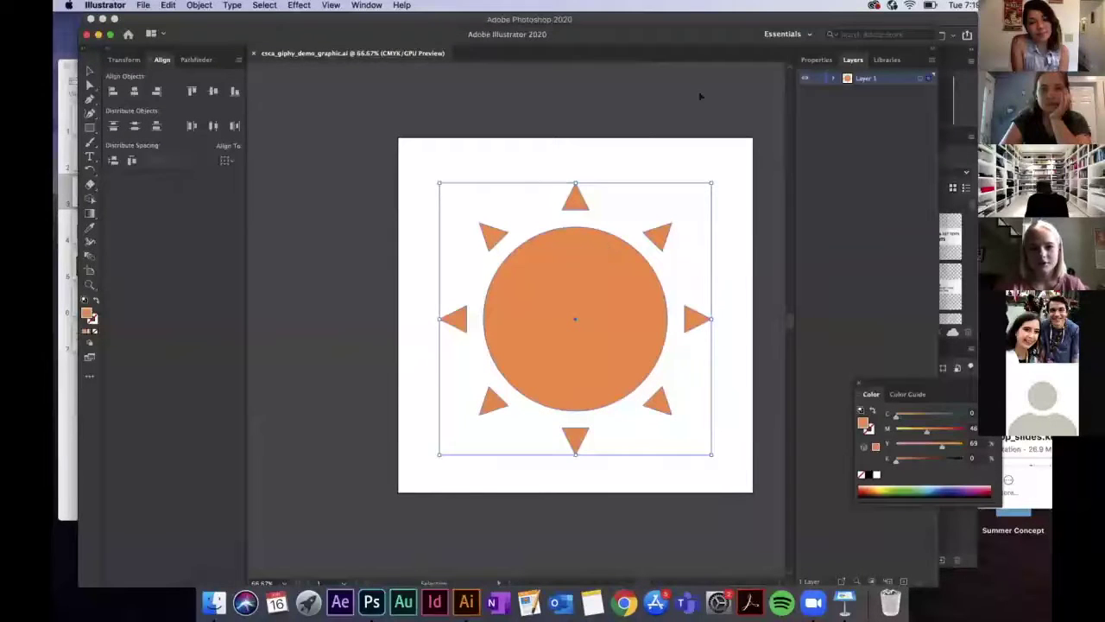
pyautogui.click(694, 19)
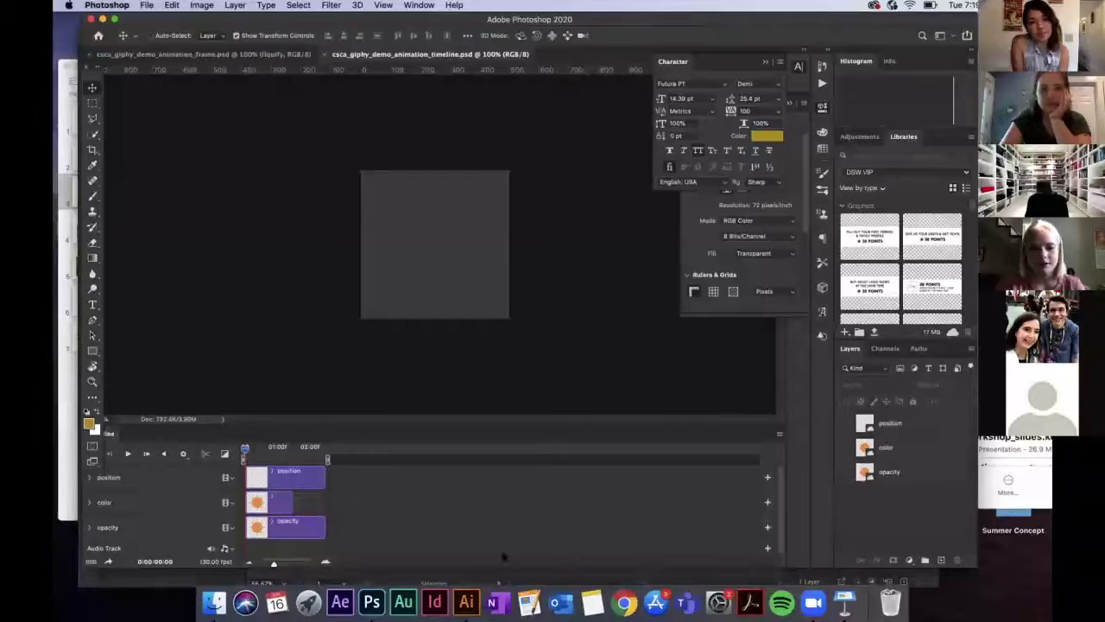
pyautogui.click(467, 602)
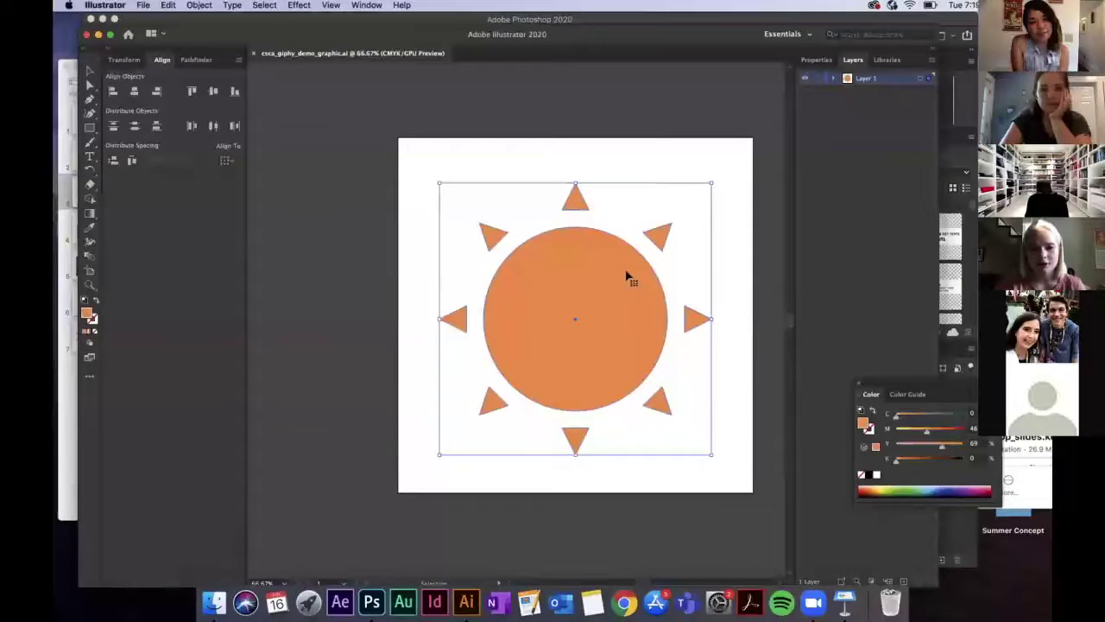
pyautogui.moveTo(416, 164); pyautogui.dragTo(710, 452)
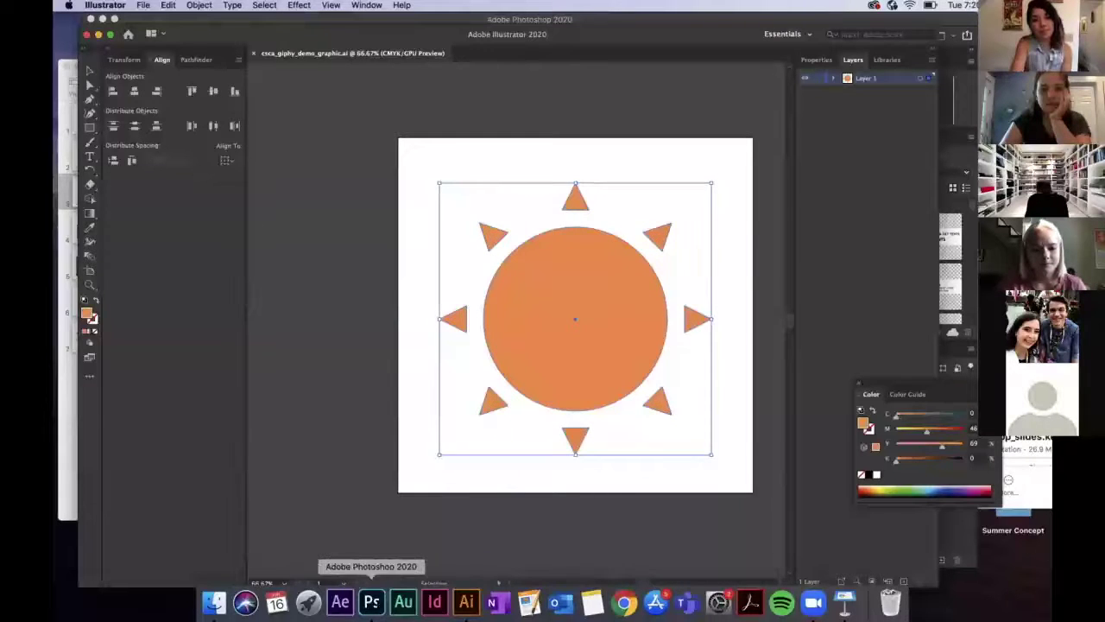
# Switch to Photoshop and set up a new document 500 pixels wide and 500 pixels high
pyautogui.click(371, 602)
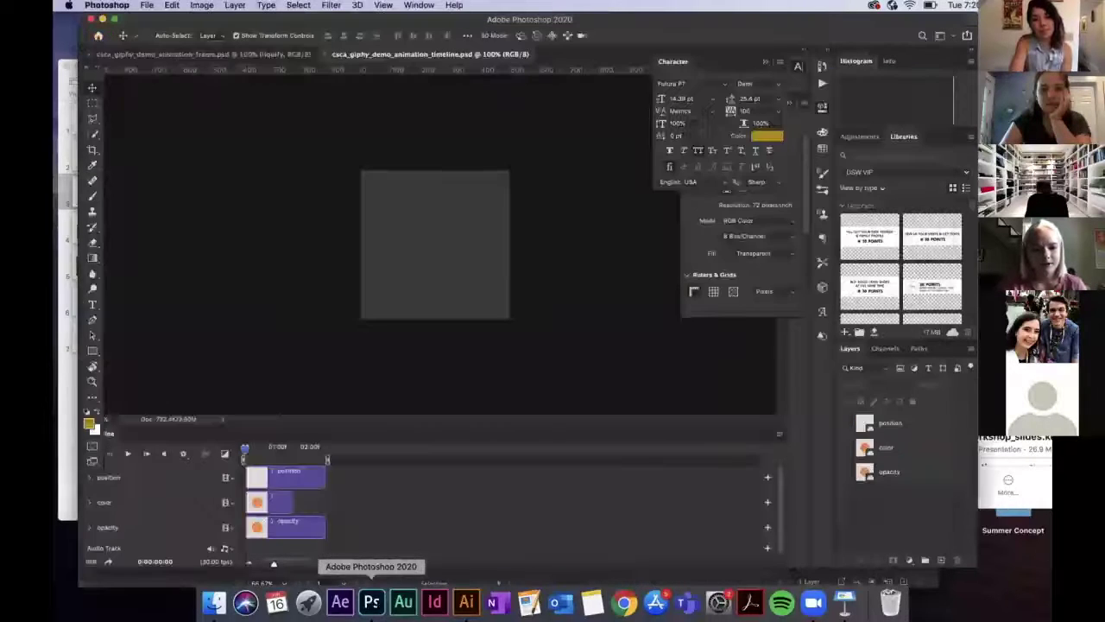
pyautogui.click(147, 6)
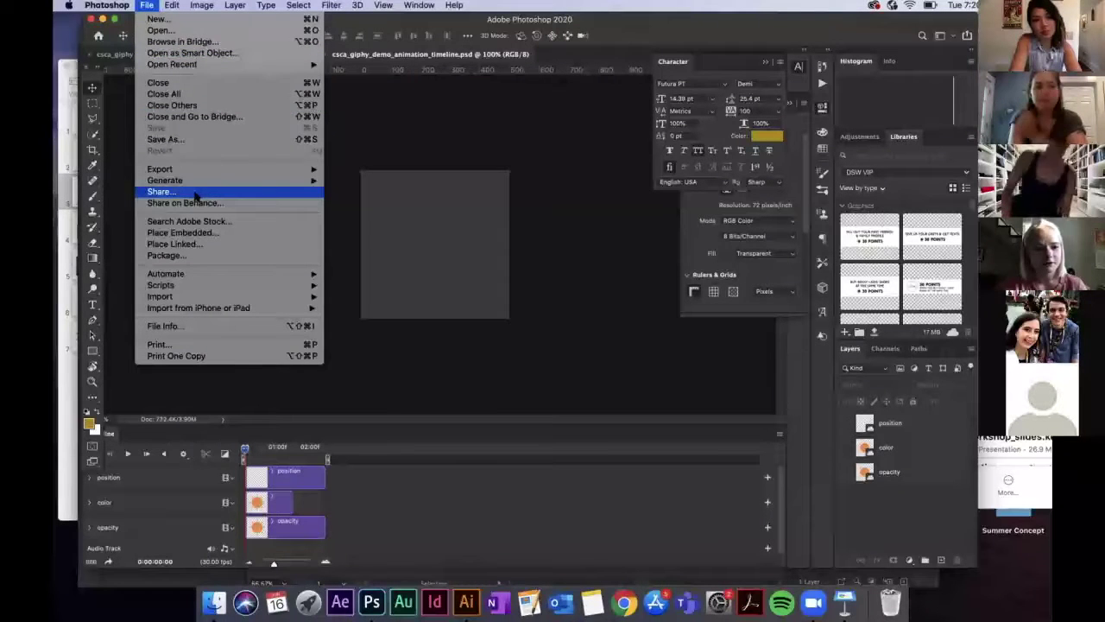
pyautogui.click(156, 19)
pyautogui.moveTo(687, 49); pyautogui.dragTo(686, 56)
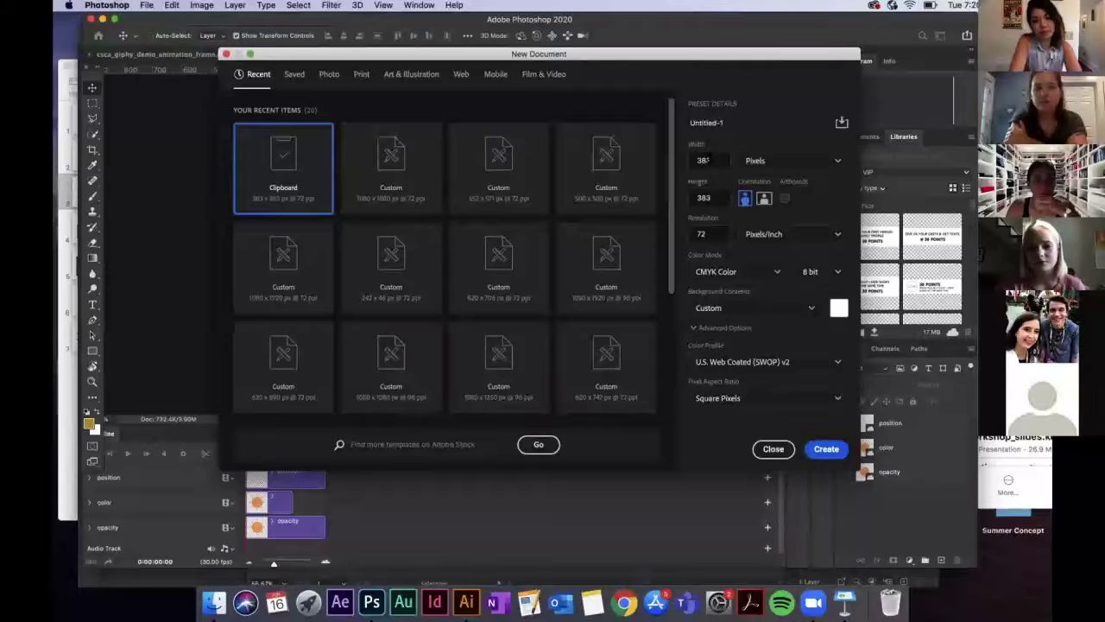
pyautogui.moveTo(705, 161); pyautogui.dragTo(679, 155)
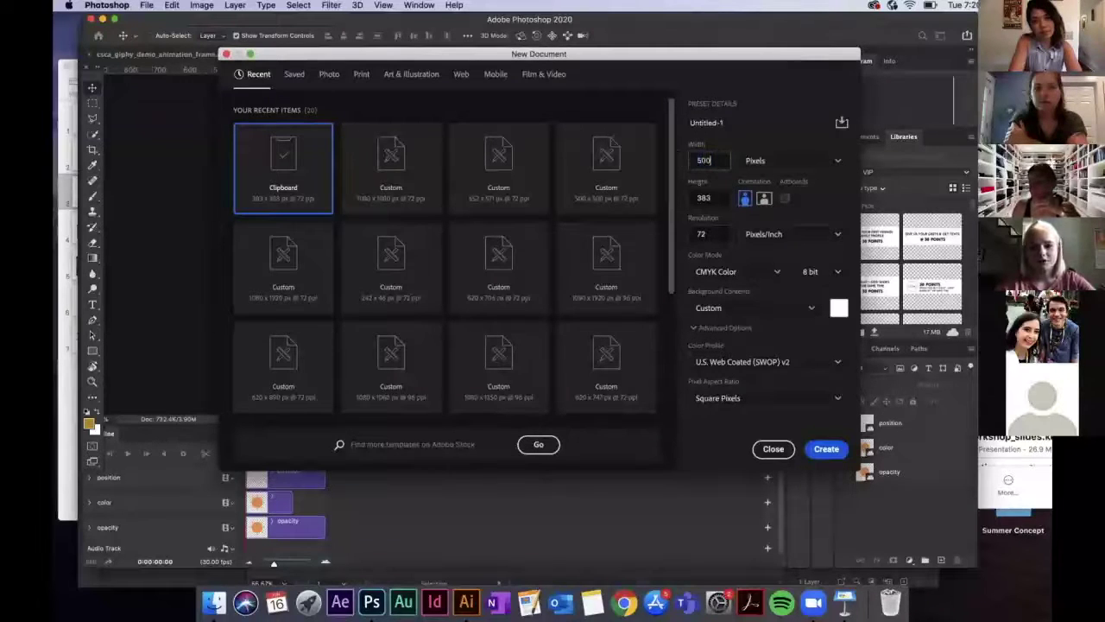
pyautogui.press('Tab')
pyautogui.write('5')
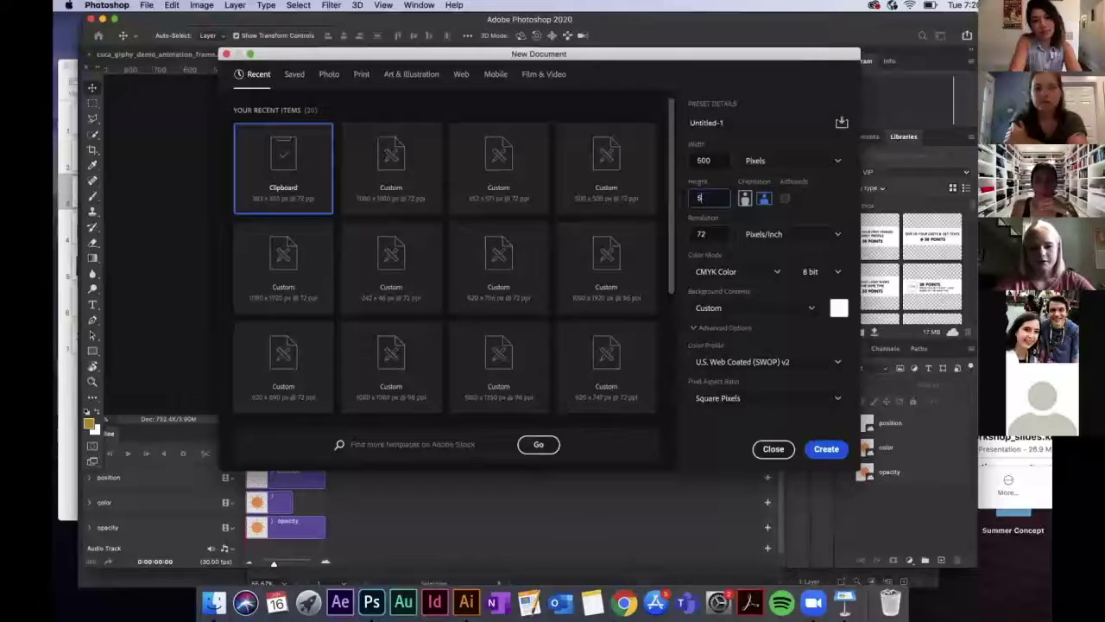
pyautogui.press('Tab')
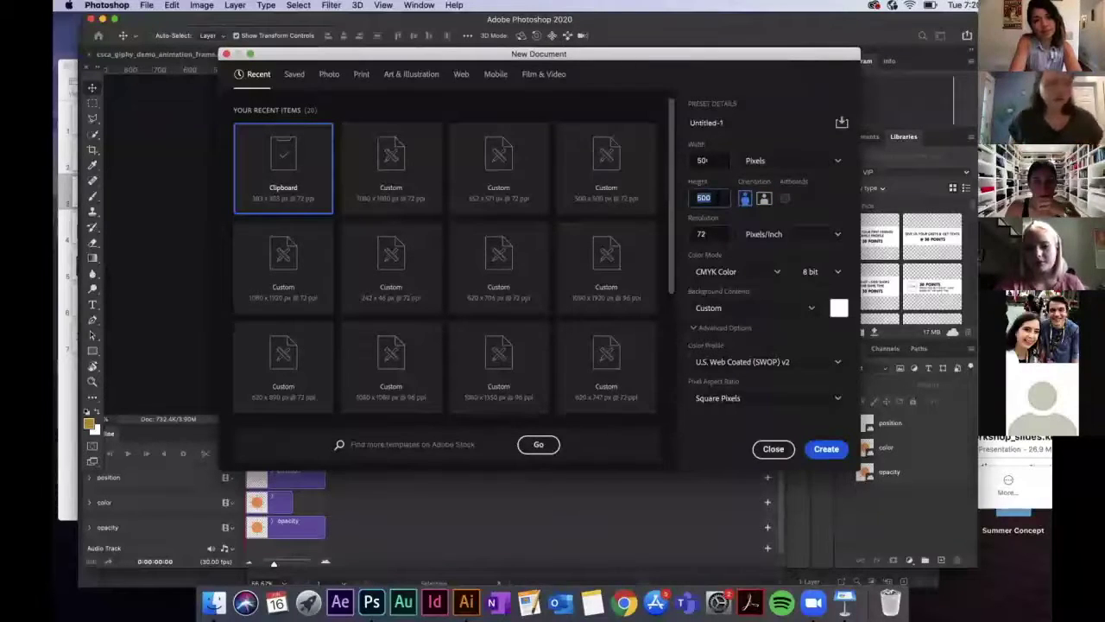
pyautogui.hotkey('shift', 'Tab')
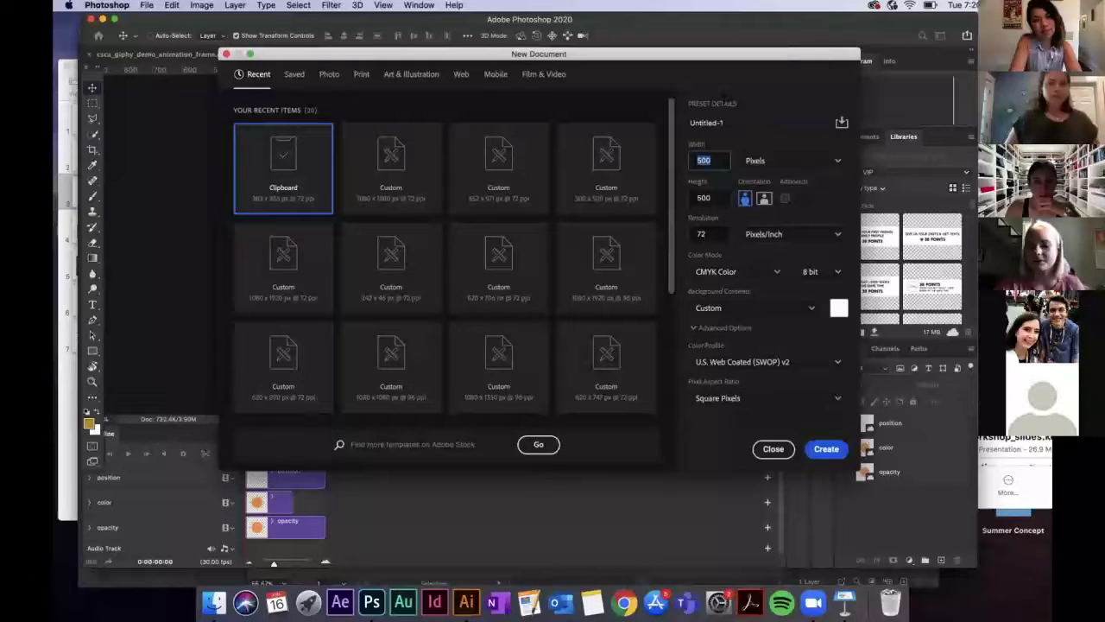
# Name the new document sun, set its color mode to RGB Color and create it
pyautogui.hotkey('shift', 'Tab')
pyautogui.write('sun')
pyautogui.click(708, 234)
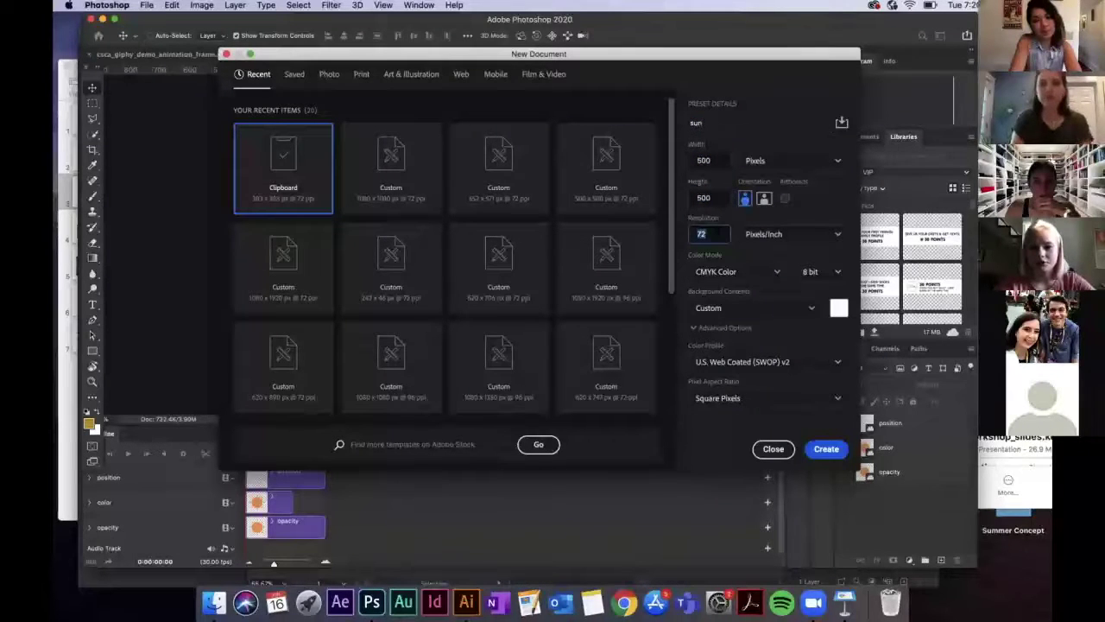
pyautogui.click(744, 273)
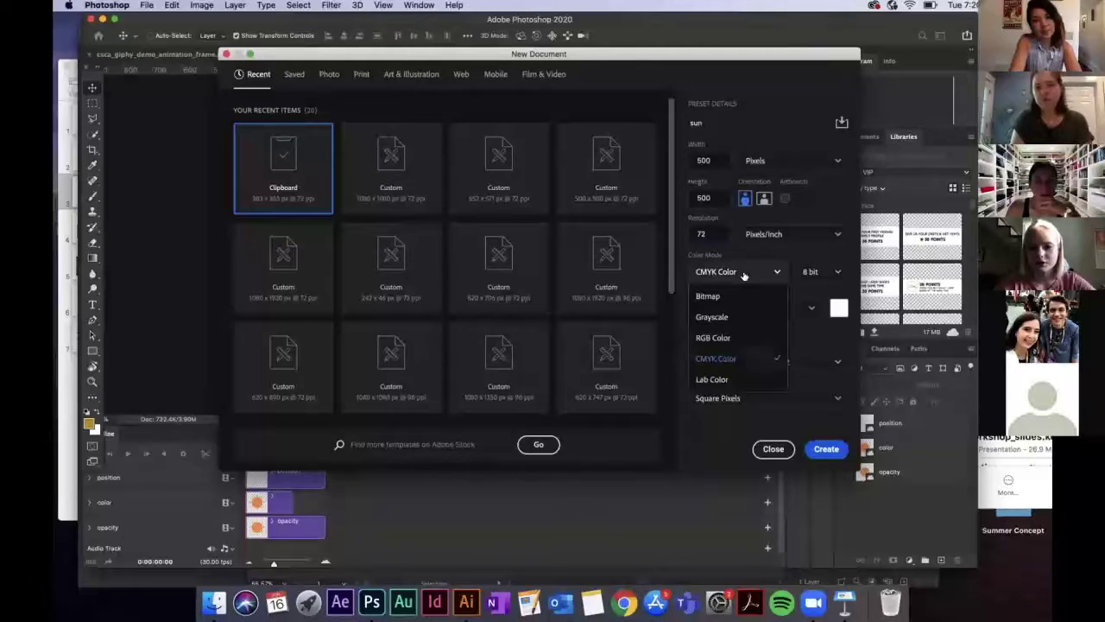
pyautogui.click(725, 336)
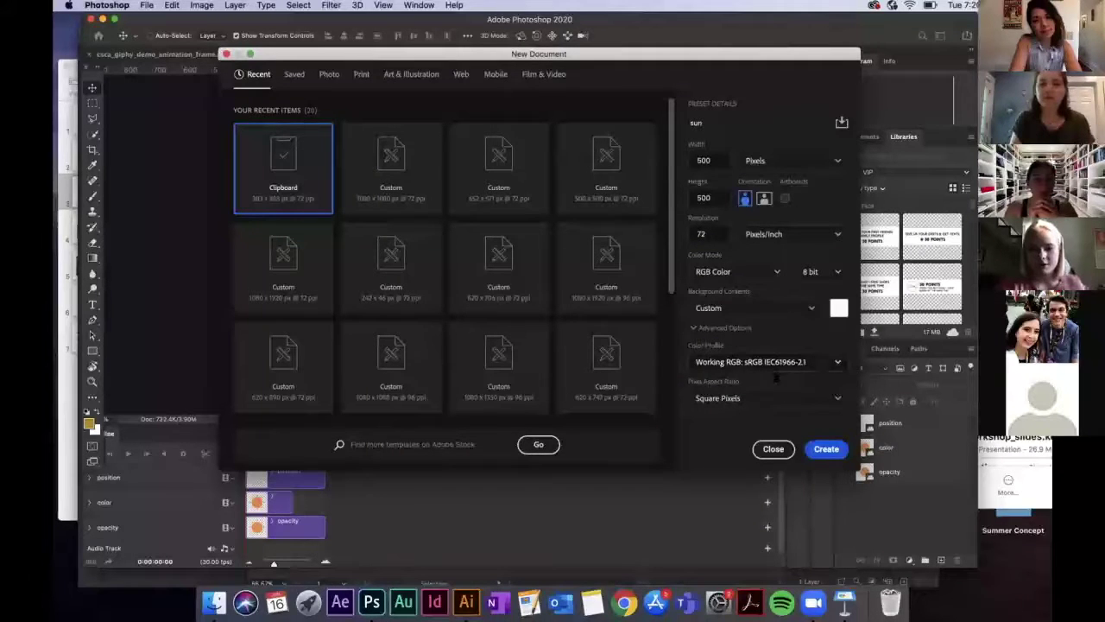
pyautogui.click(826, 449)
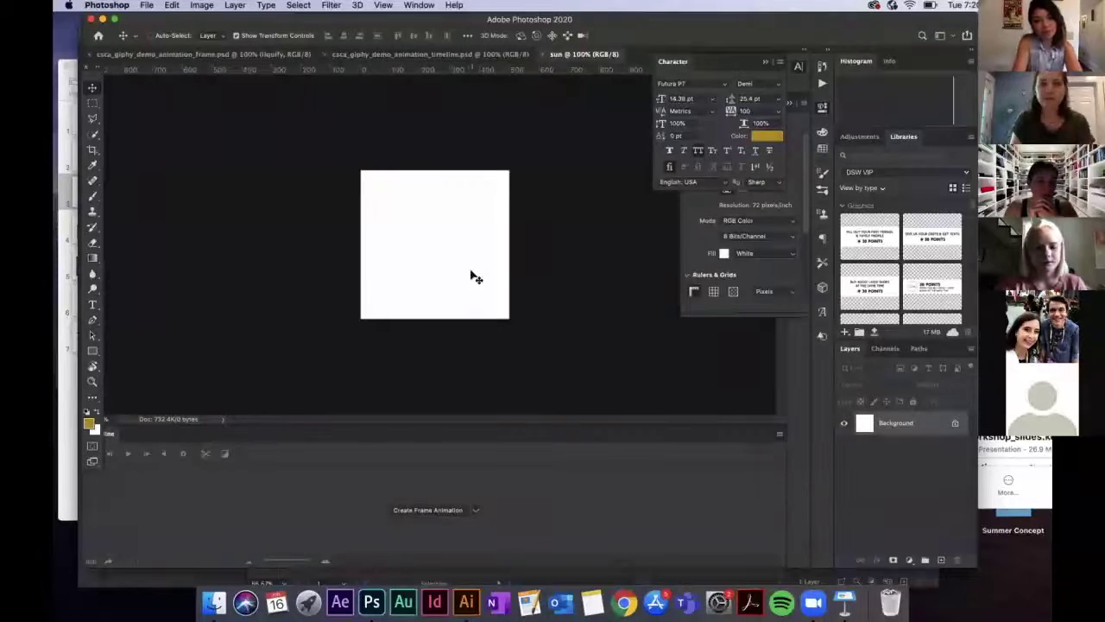
# Paste the copied sun as a Smart Object, adding it to the current library, and commit its placement
pyautogui.press('super+v')
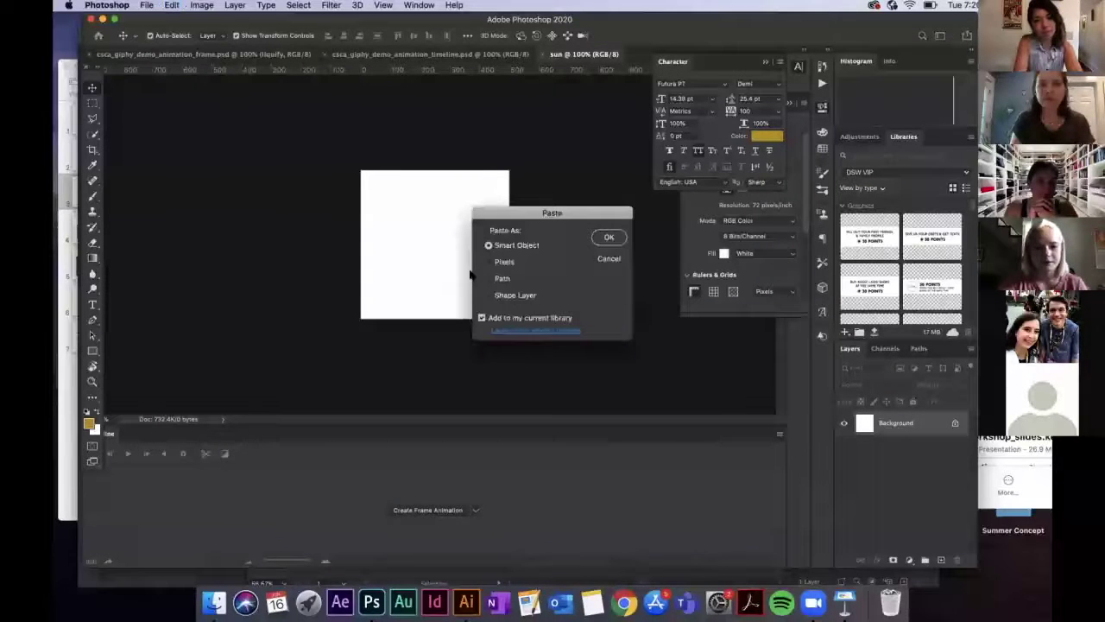
pyautogui.click(615, 240)
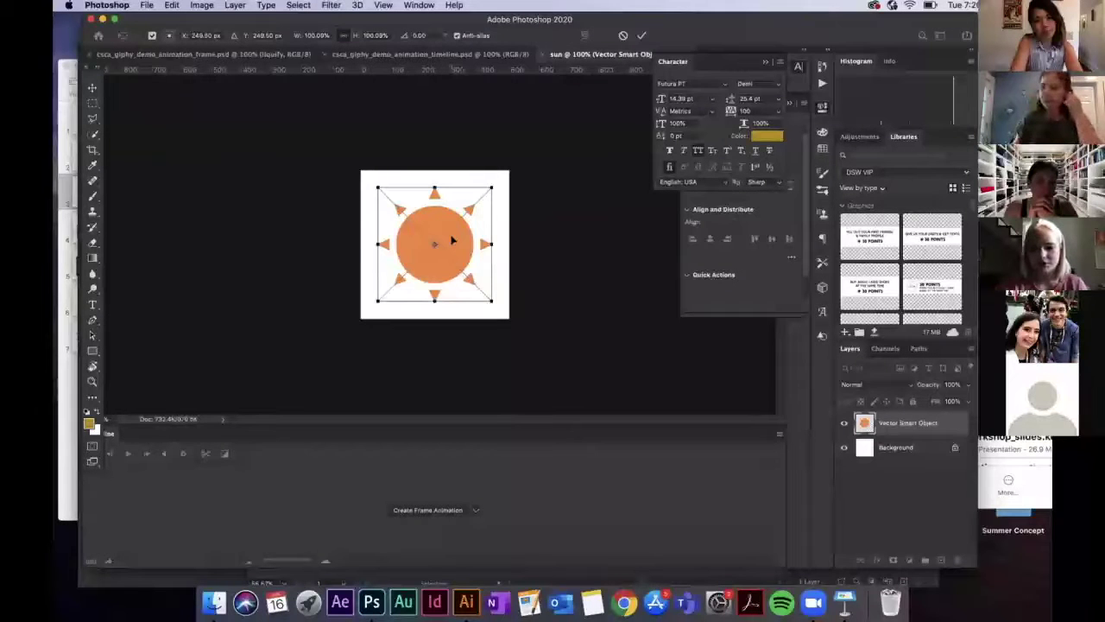
pyautogui.press('Return')
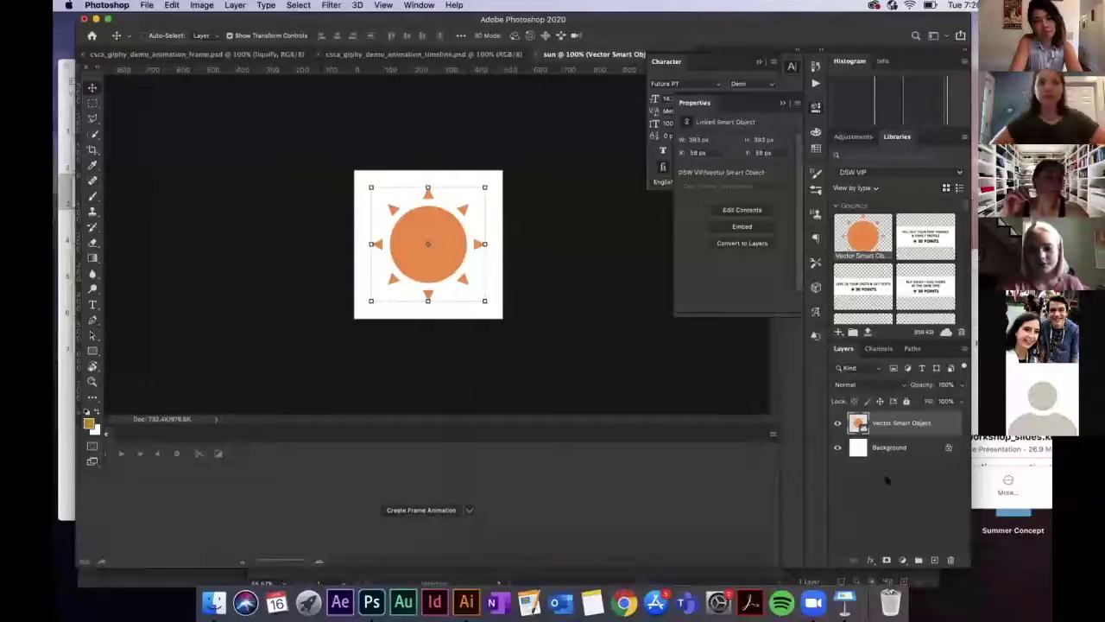
# Delete the white Background layer of the sun document
pyautogui.click(876, 452)
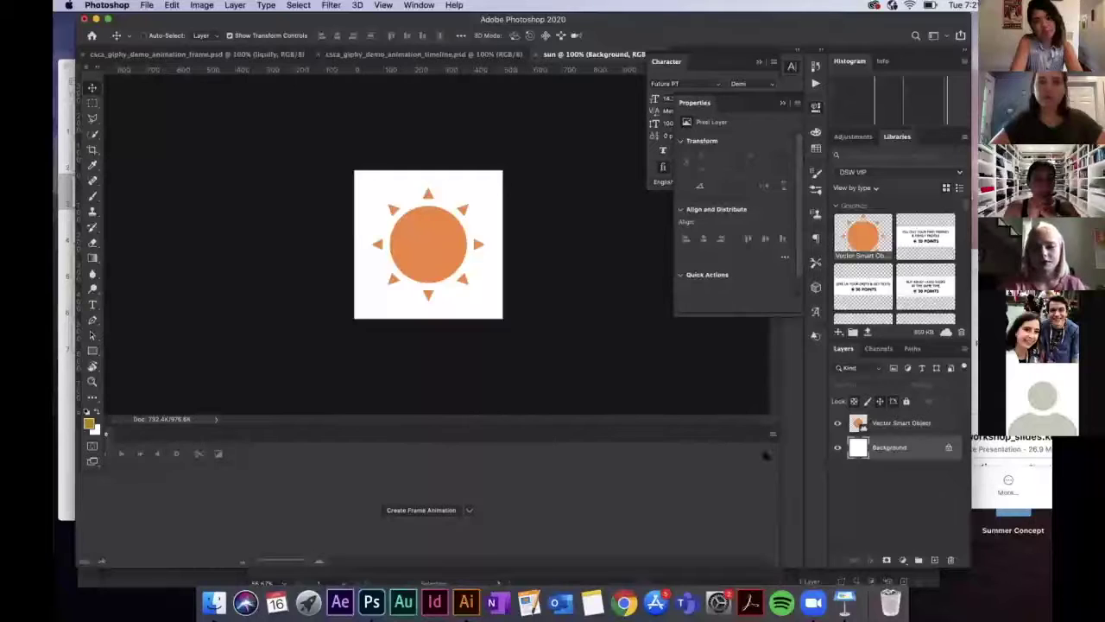
pyautogui.doubleClick(746, 18)
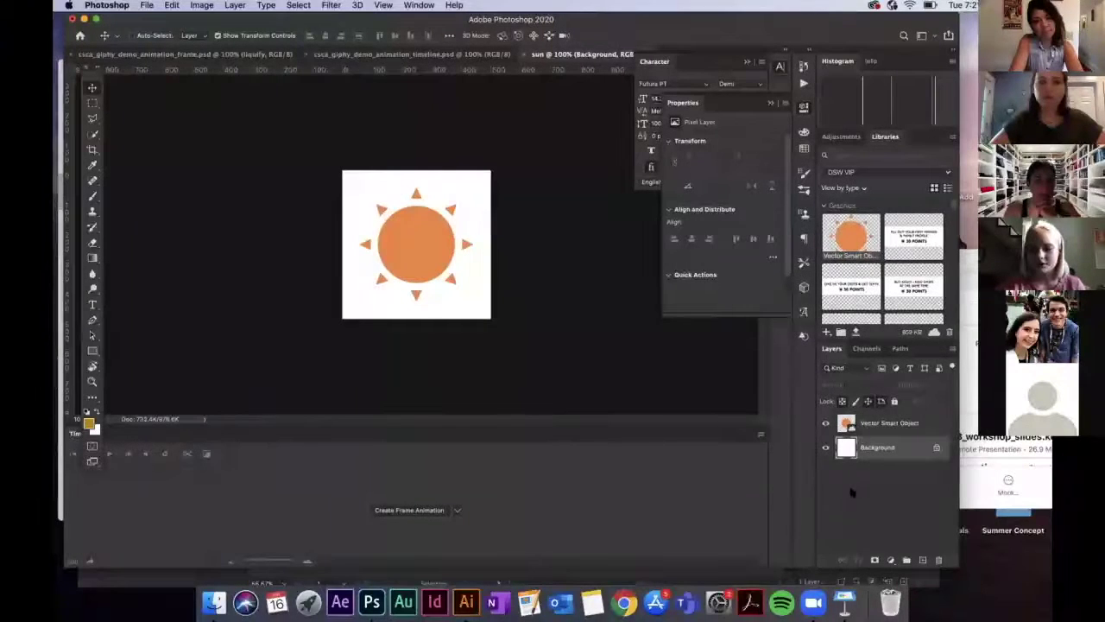
pyautogui.press('BackSpace')
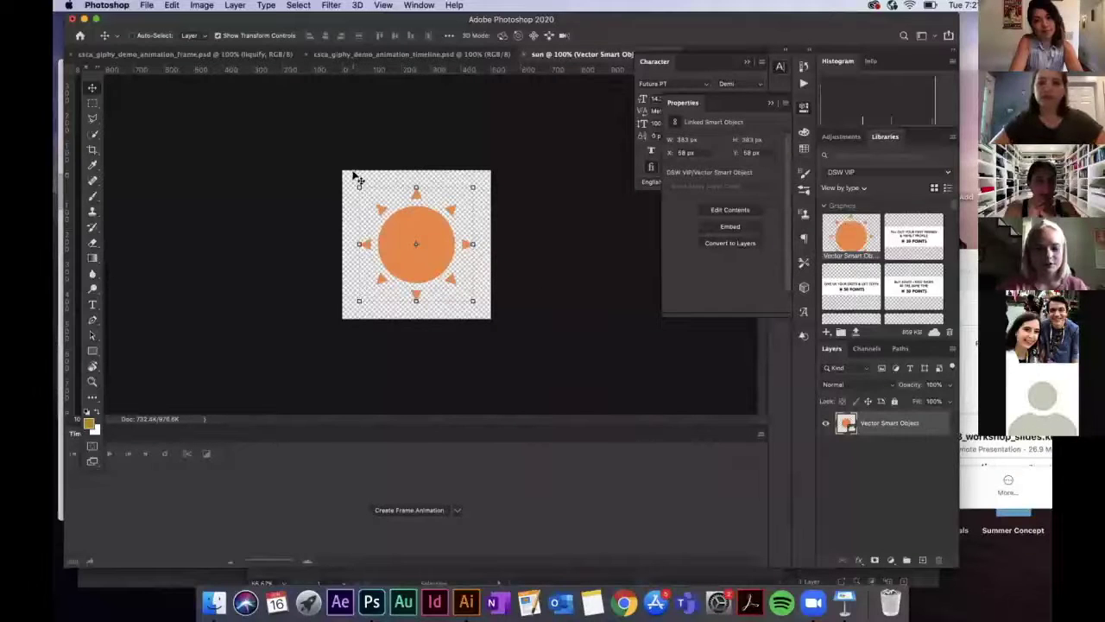
# Switch the timeline type to video timeline and create it for the sun document
pyautogui.click(457, 510)
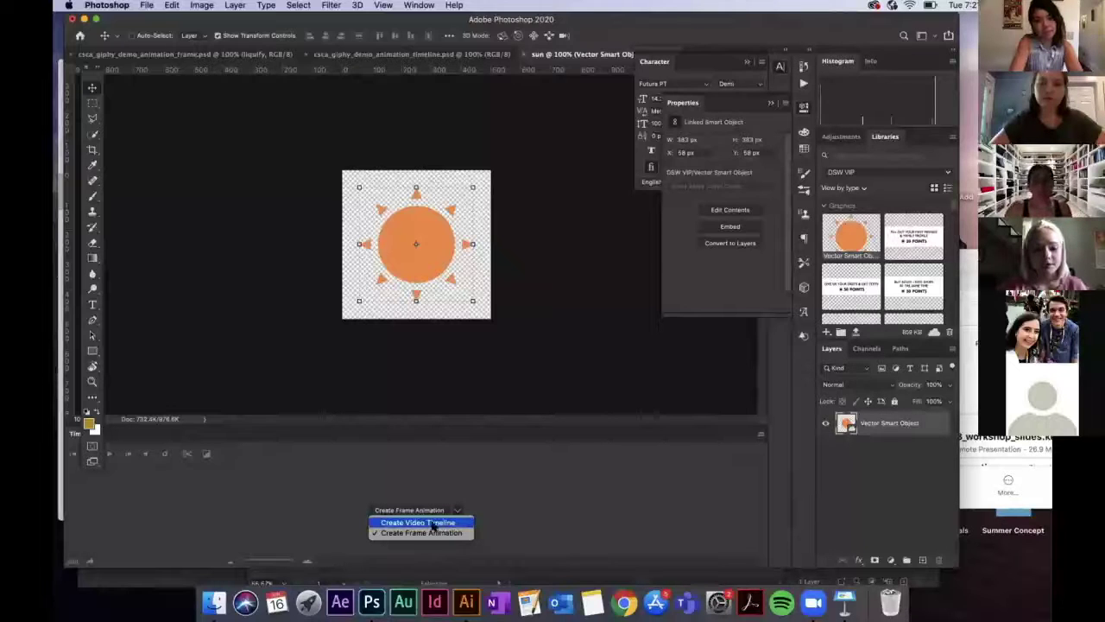
pyautogui.click(430, 533)
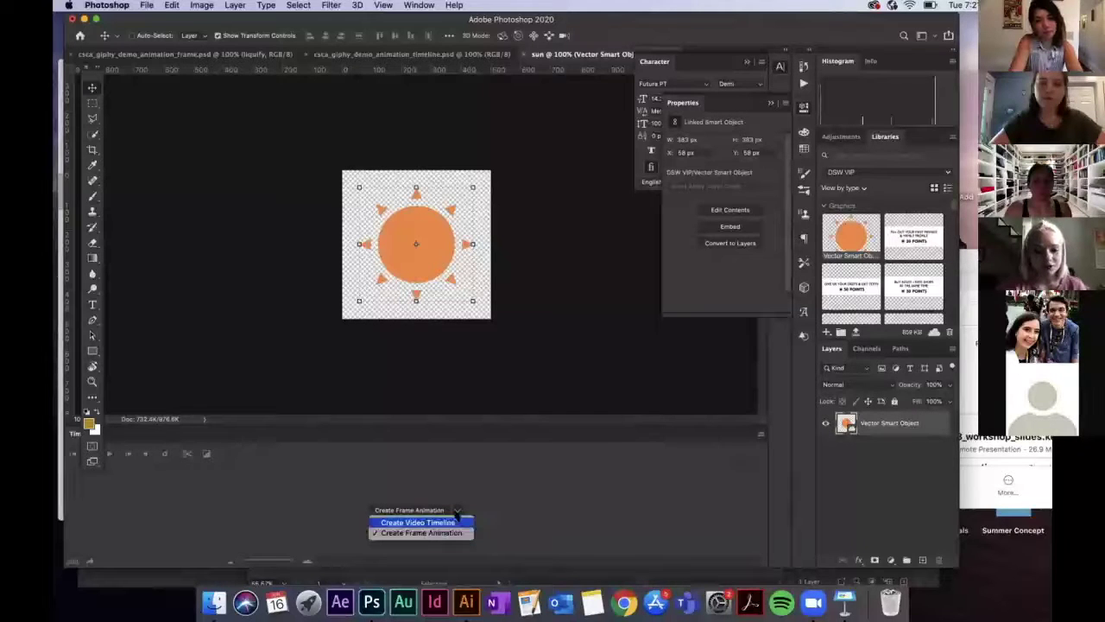
pyautogui.click(457, 509)
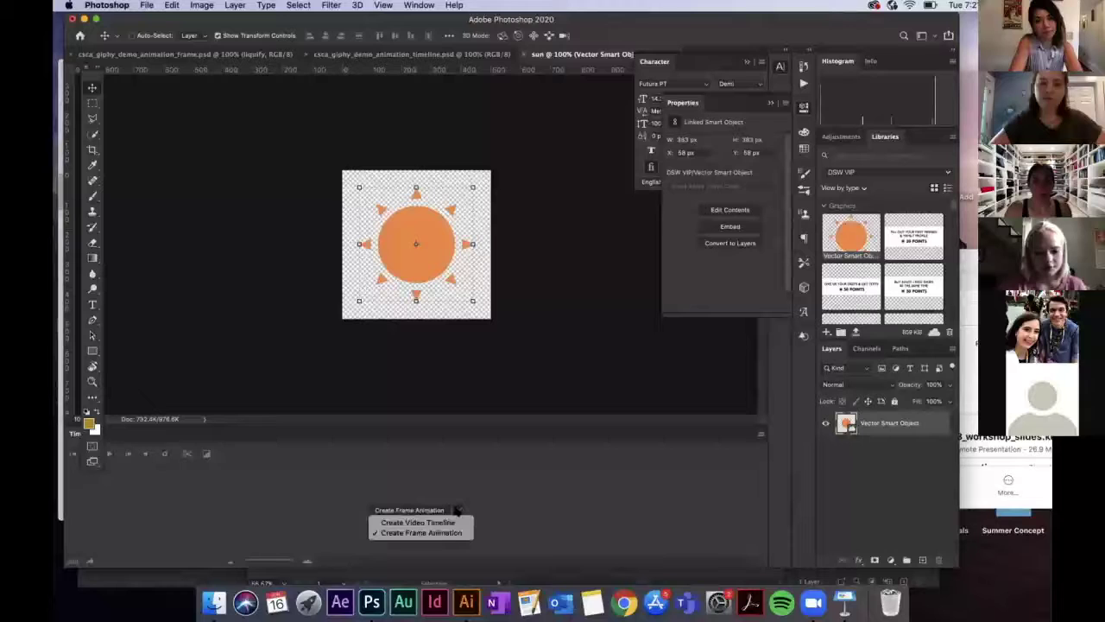
pyautogui.click(446, 523)
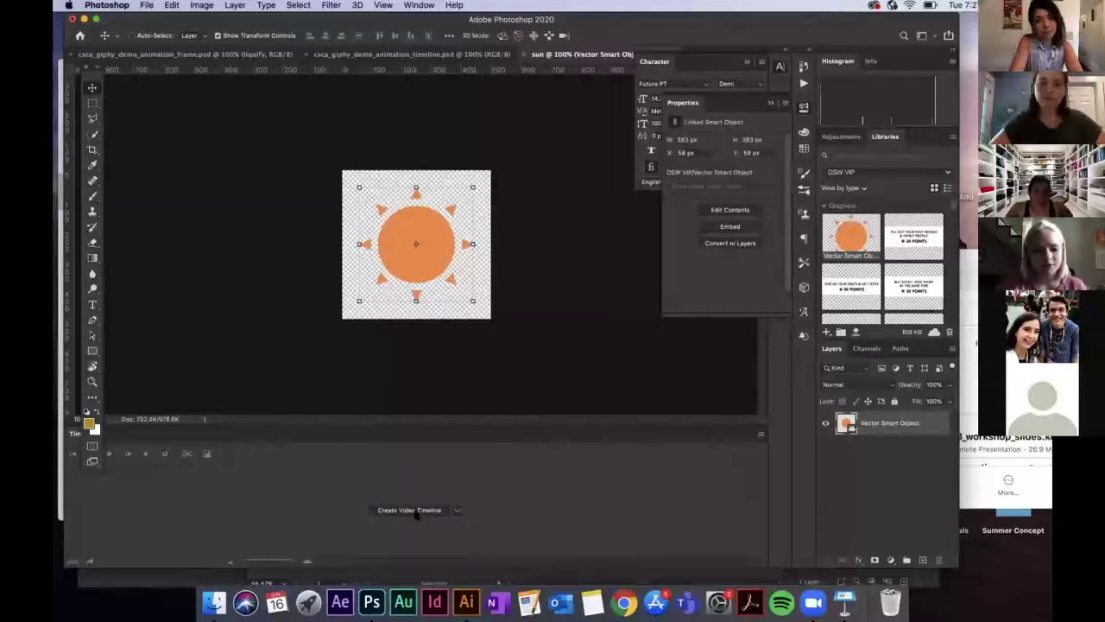
pyautogui.click(412, 511)
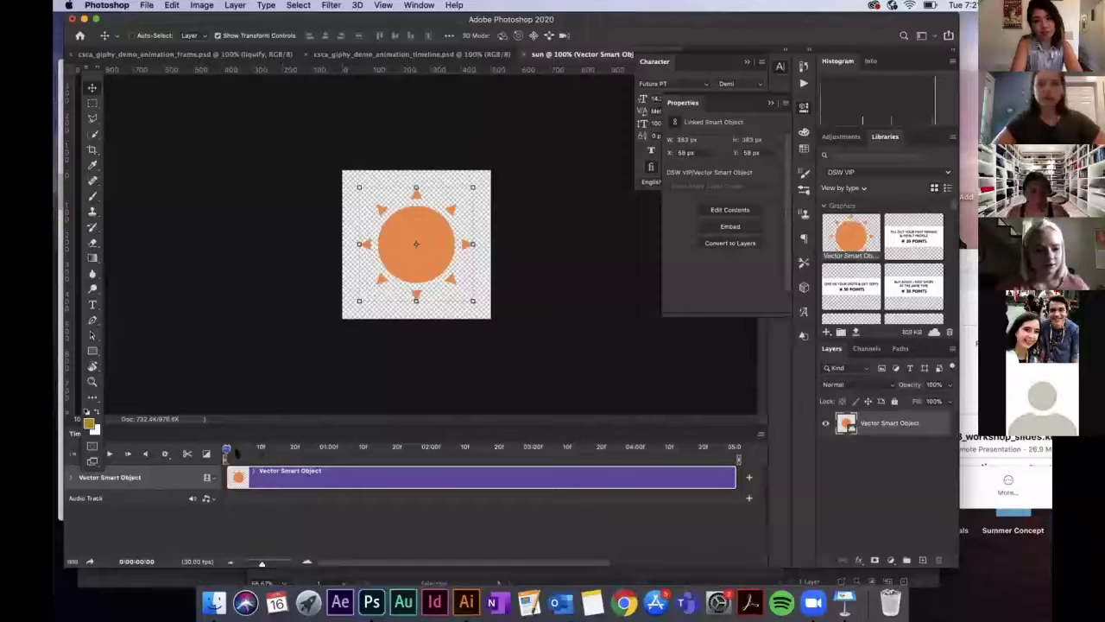
# Scrub the playhead a short way along the timeline and return it to the start
pyautogui.moveTo(226, 449); pyautogui.dragTo(236, 448)
pyautogui.moveTo(317, 453); pyautogui.dragTo(228, 451)
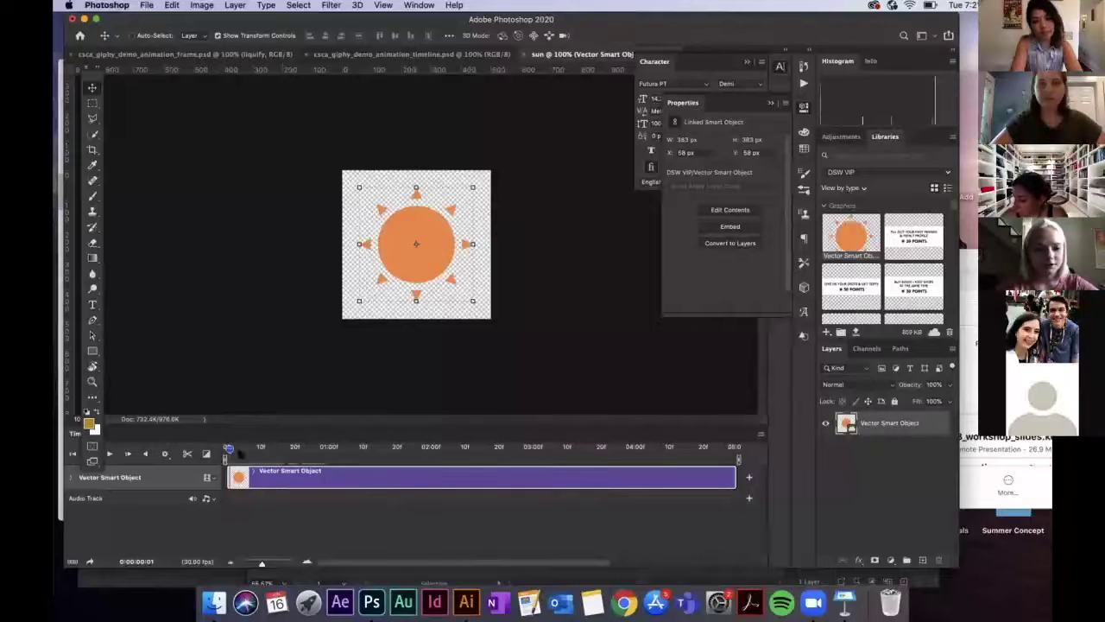
pyautogui.moveTo(227, 449); pyautogui.dragTo(225, 449)
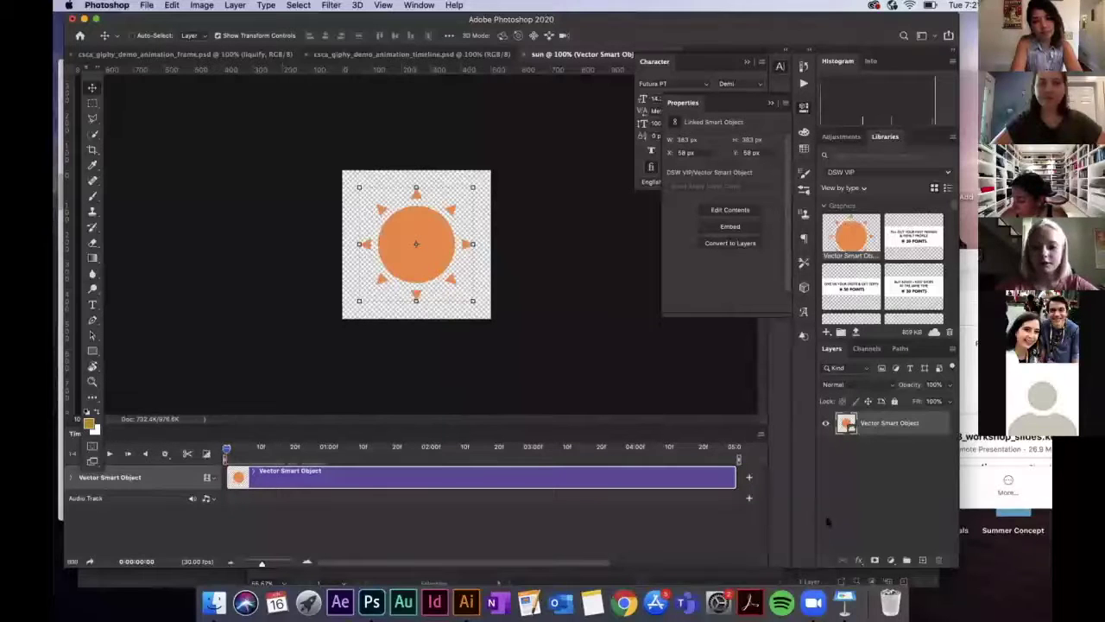
# Draw a test rectangle about 292 px square over the sun and delete its layer
pyautogui.click(91, 352)
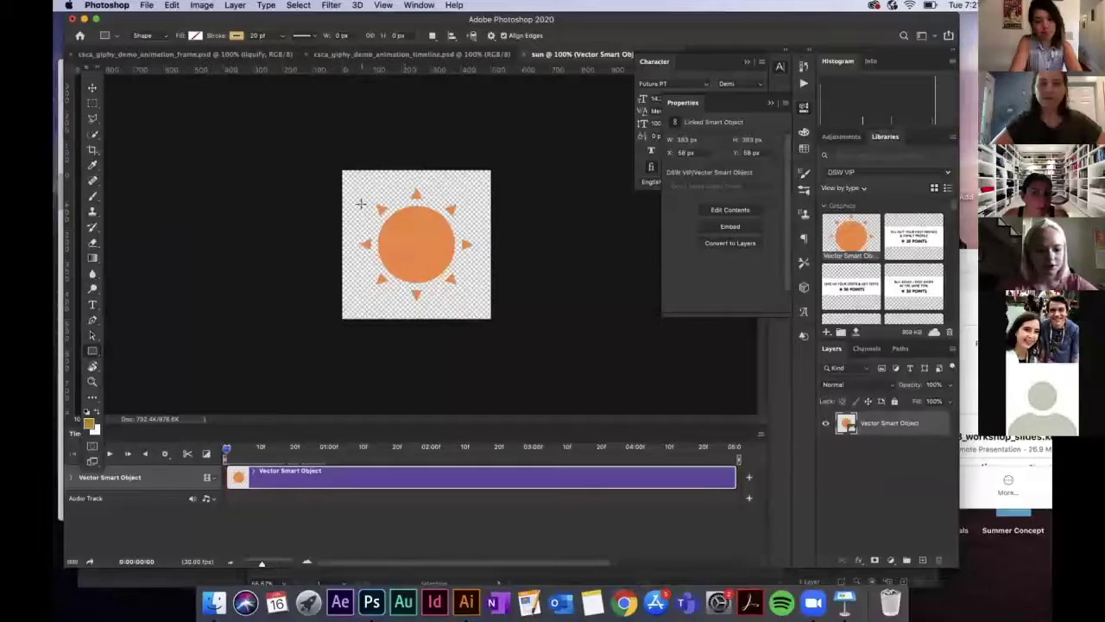
pyautogui.moveTo(362, 205); pyautogui.dragTo(452, 292)
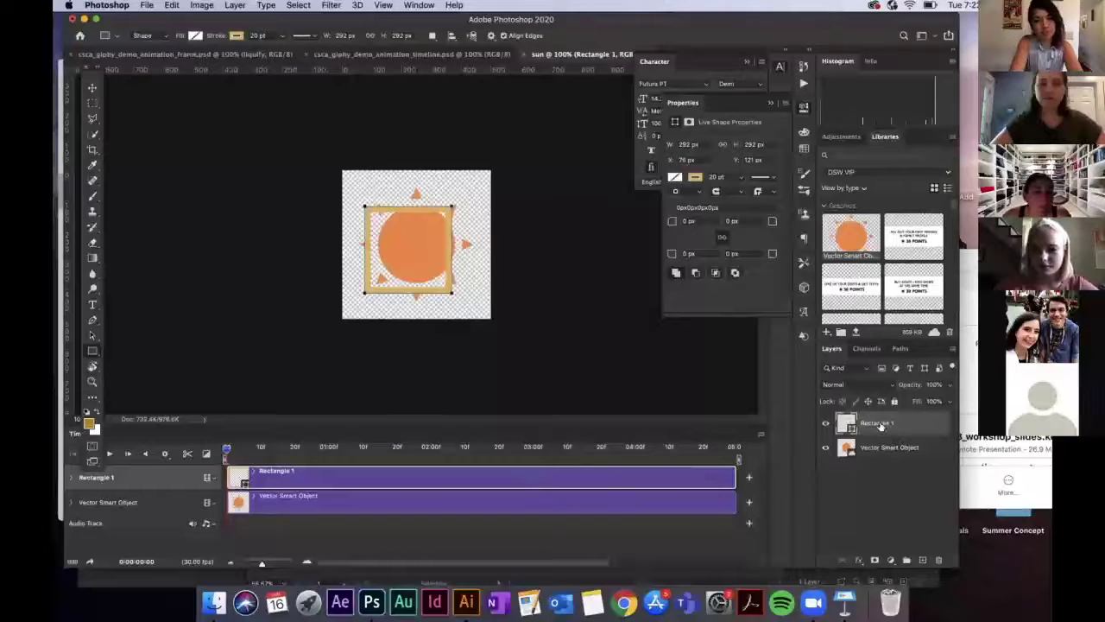
pyautogui.press('Delete')
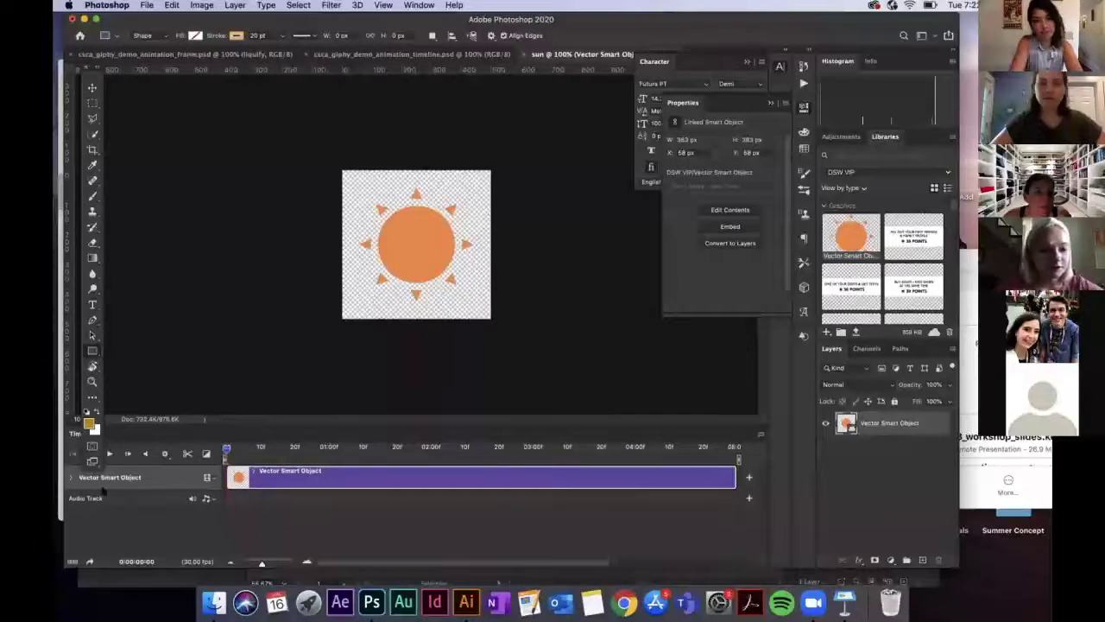
# Expand the Vector Smart Object layer's animation properties in the timeline
pyautogui.click(71, 477)
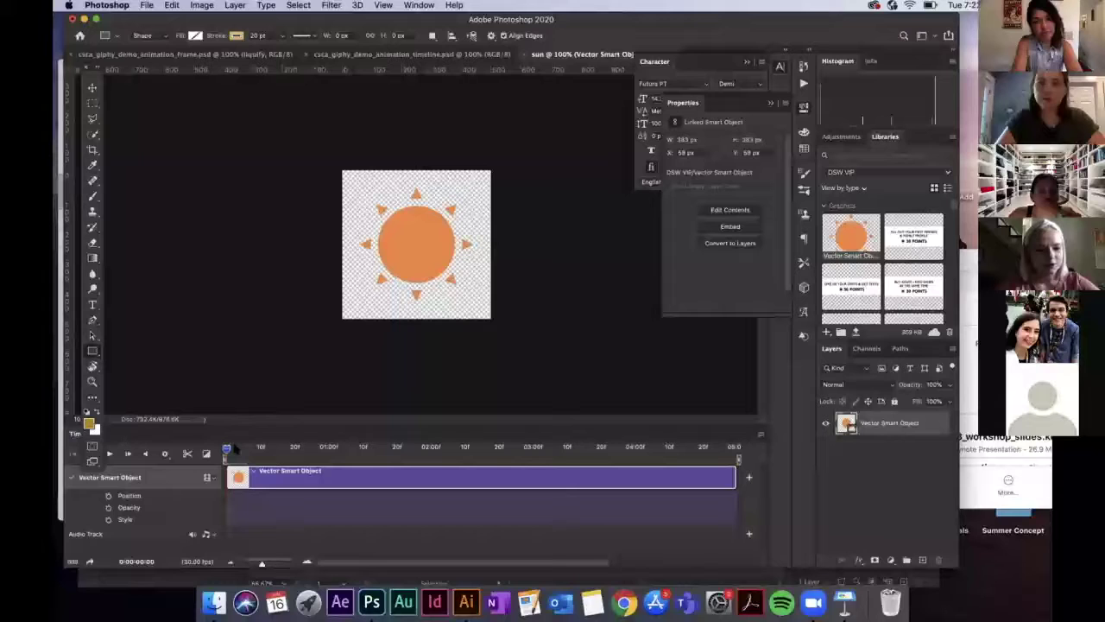
# In csca_giphy_demo_animation_timeline.psd, show the opacity layer, expand its keyframes and play its animation
pyautogui.click(349, 53)
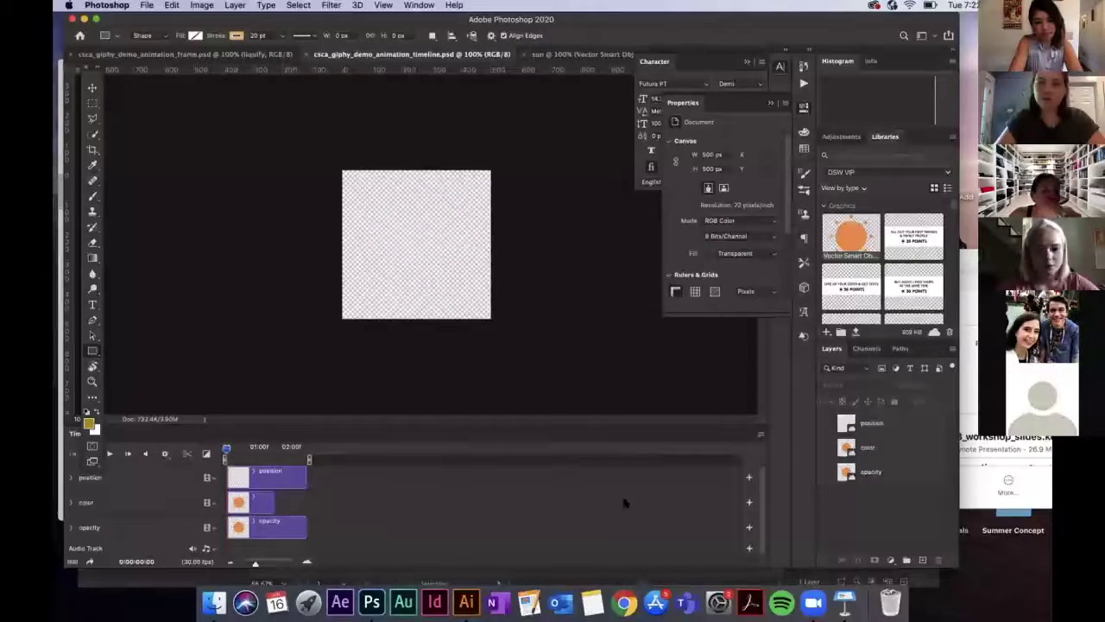
pyautogui.click(825, 474)
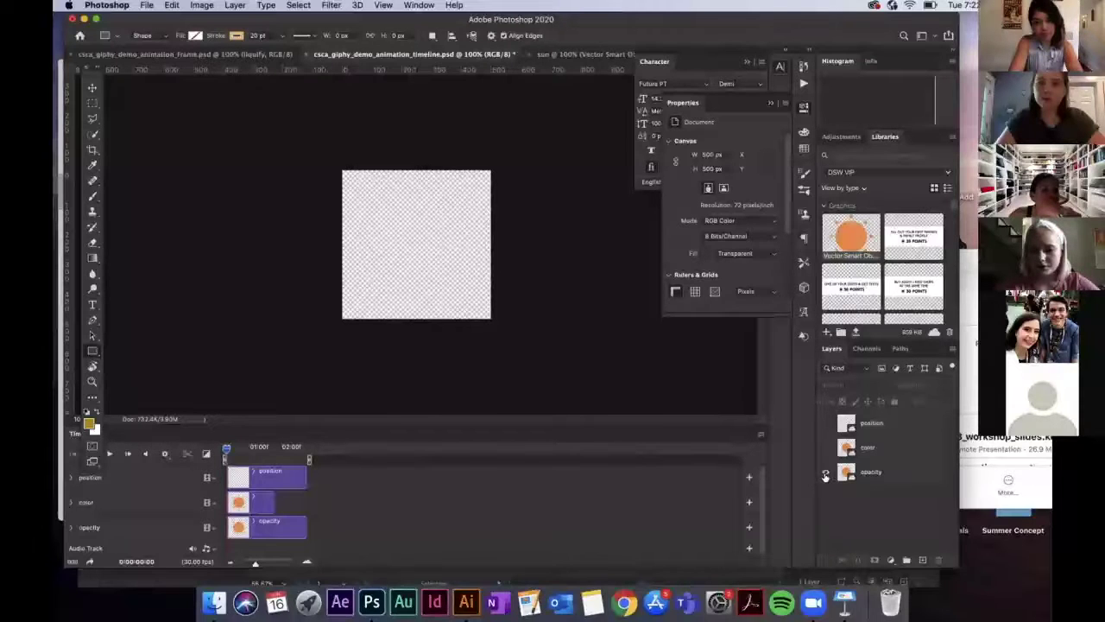
pyautogui.click(72, 526)
pyautogui.press('space')
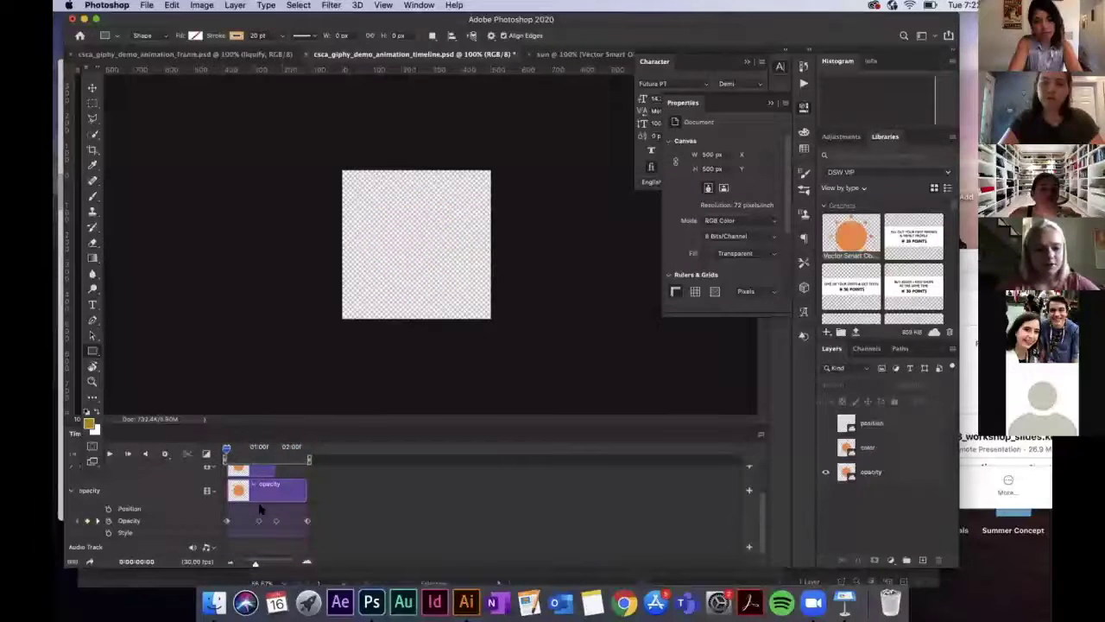
# Preview the demo's color layer with its Style keyframes, hide it, and play the position layer's animation
pyautogui.click(70, 515)
pyautogui.click(72, 501)
pyautogui.press('space')
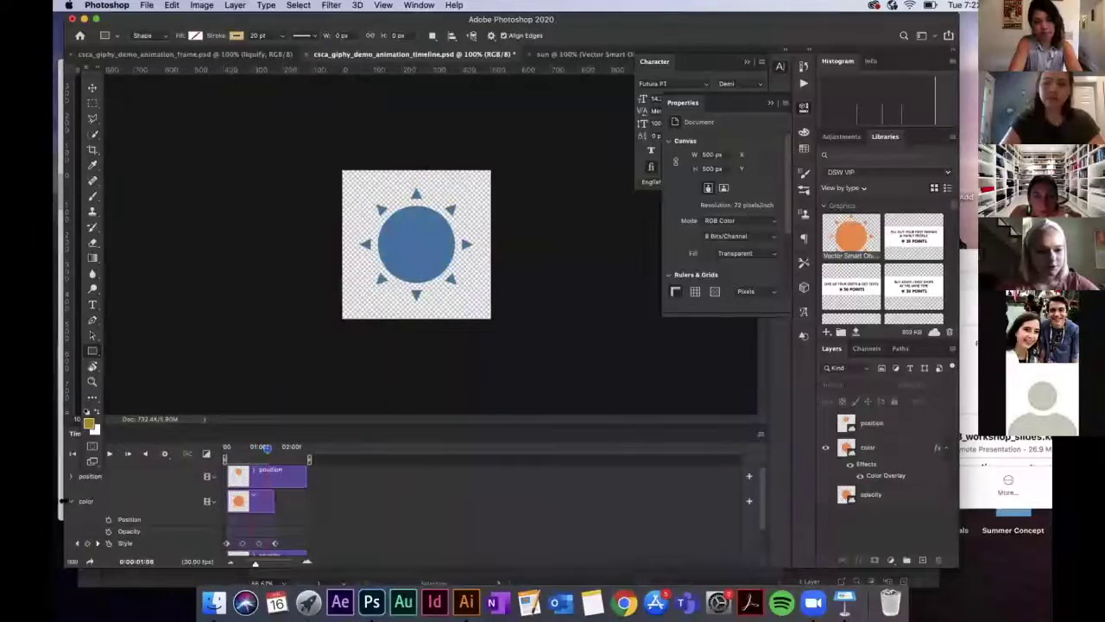
pyautogui.click(70, 501)
pyautogui.click(825, 448)
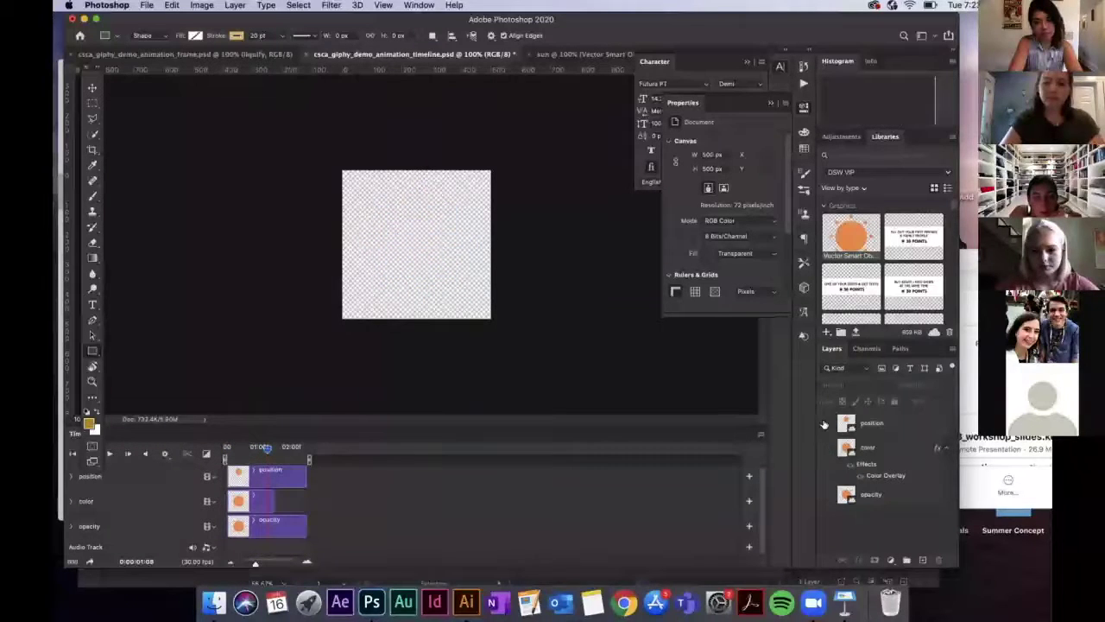
pyautogui.press('space')
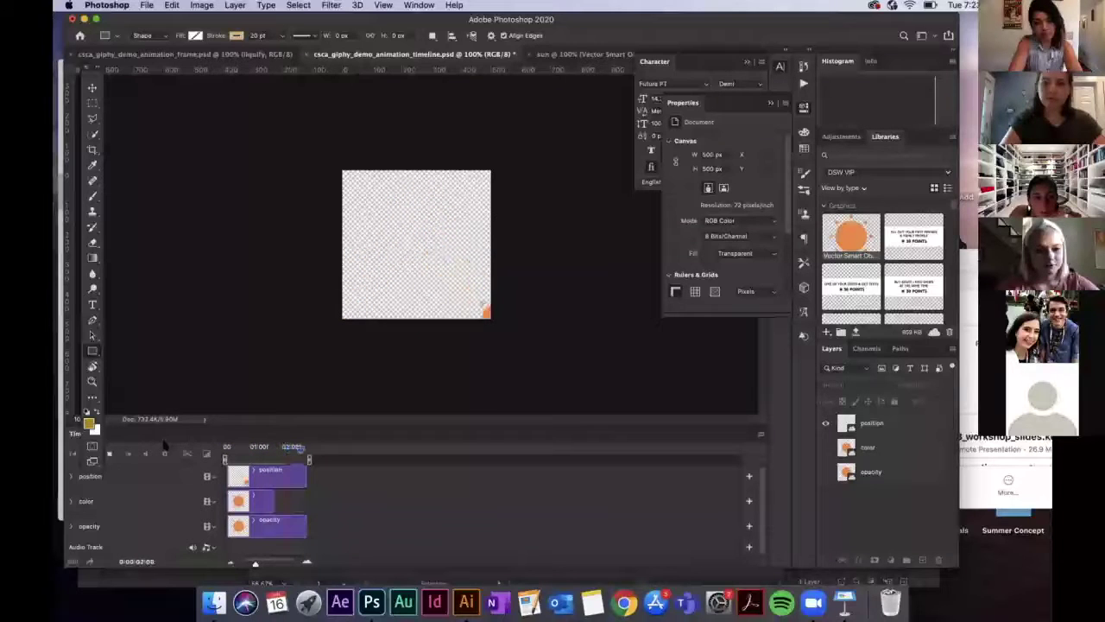
# In the sun document, enable Position keyframes at frame 0 and move the sun past the canvas's left edge to X about -412 px
pyautogui.click(565, 54)
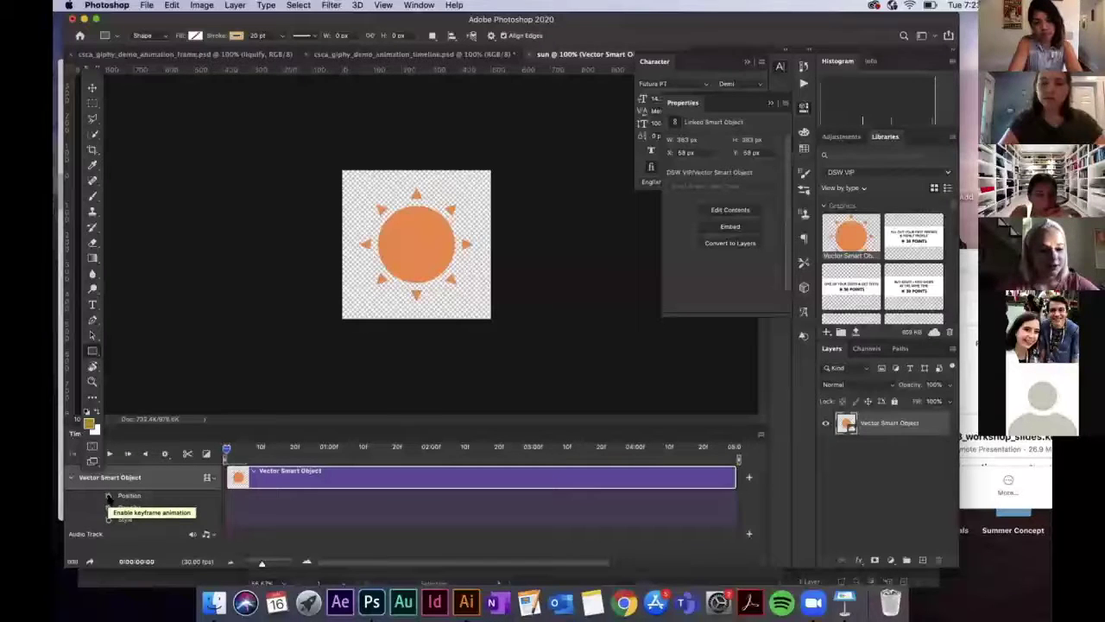
pyautogui.click(108, 496)
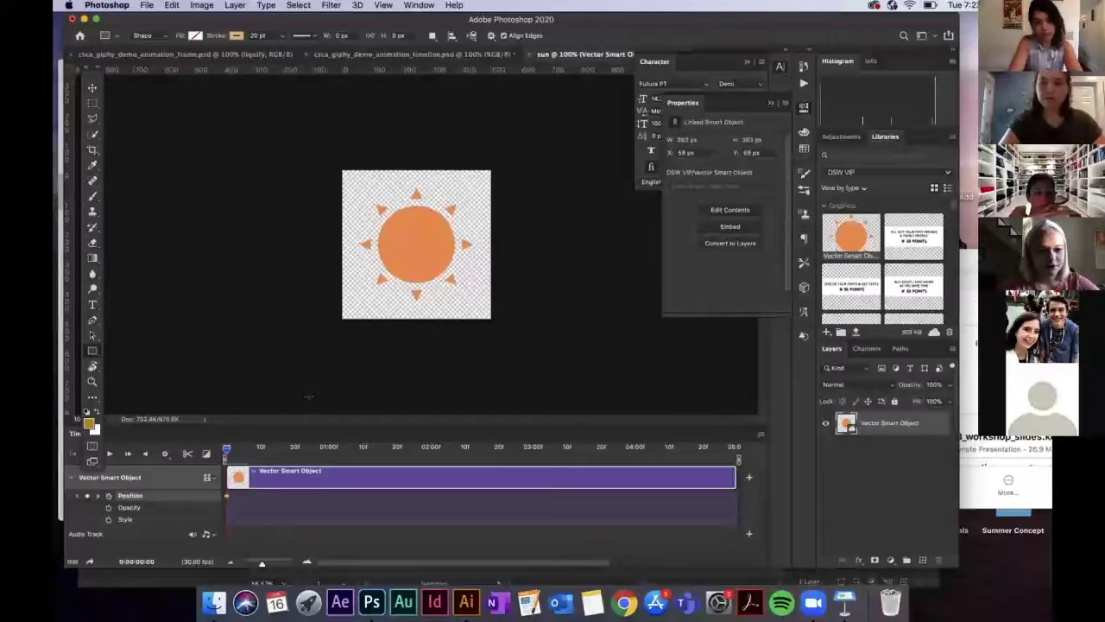
pyautogui.click(95, 87)
pyautogui.moveTo(226, 452); pyautogui.dragTo(243, 451)
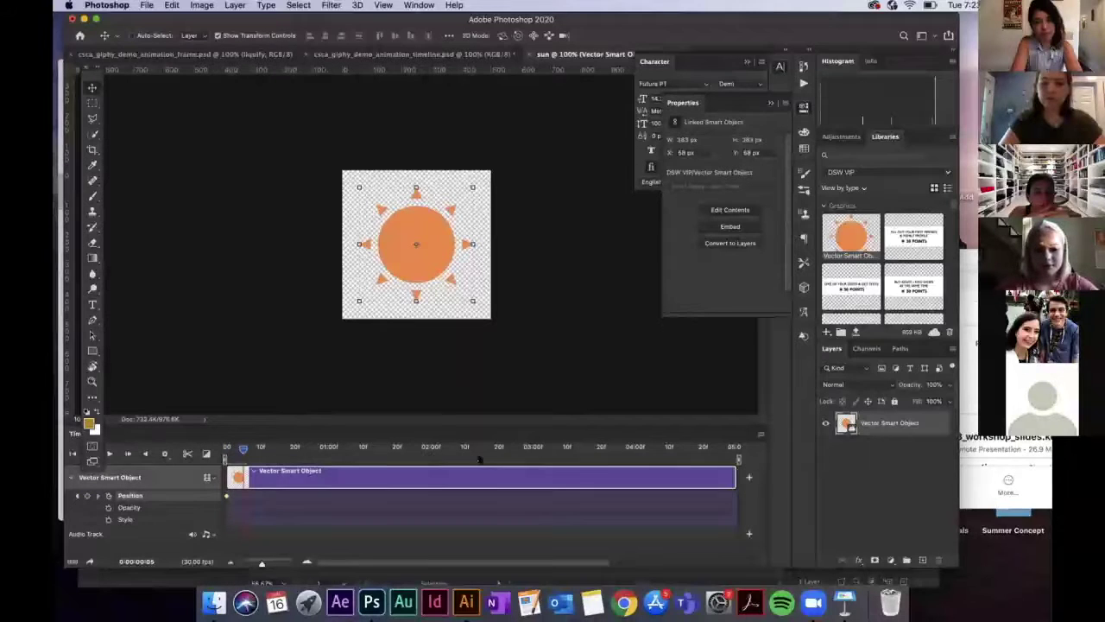
pyautogui.moveTo(243, 449); pyautogui.dragTo(227, 449)
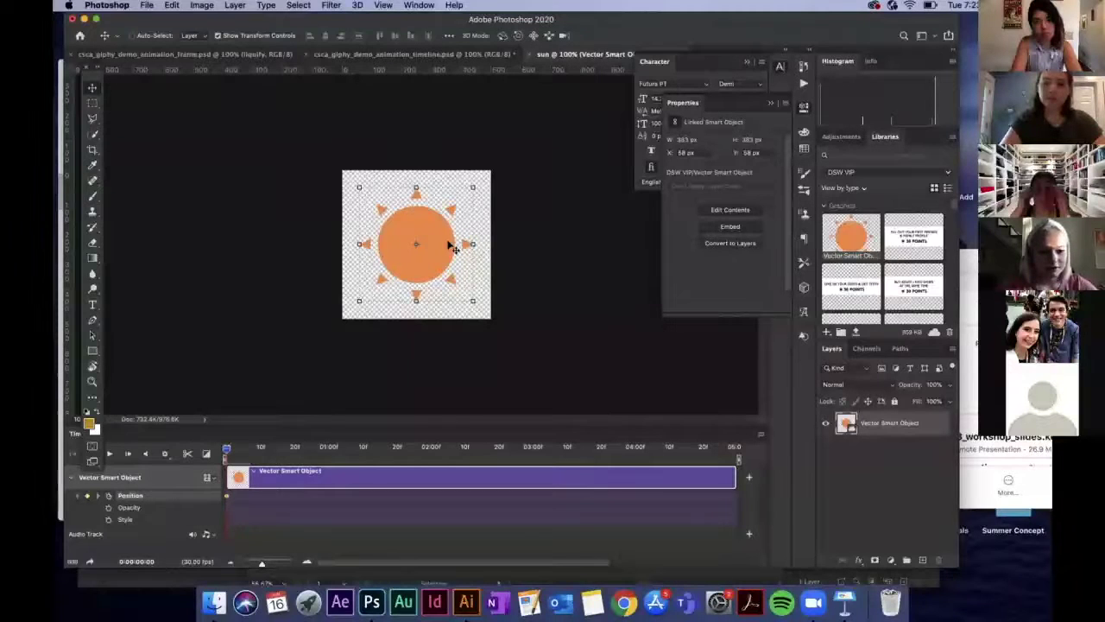
pyautogui.moveTo(449, 243); pyautogui.dragTo(308, 240)
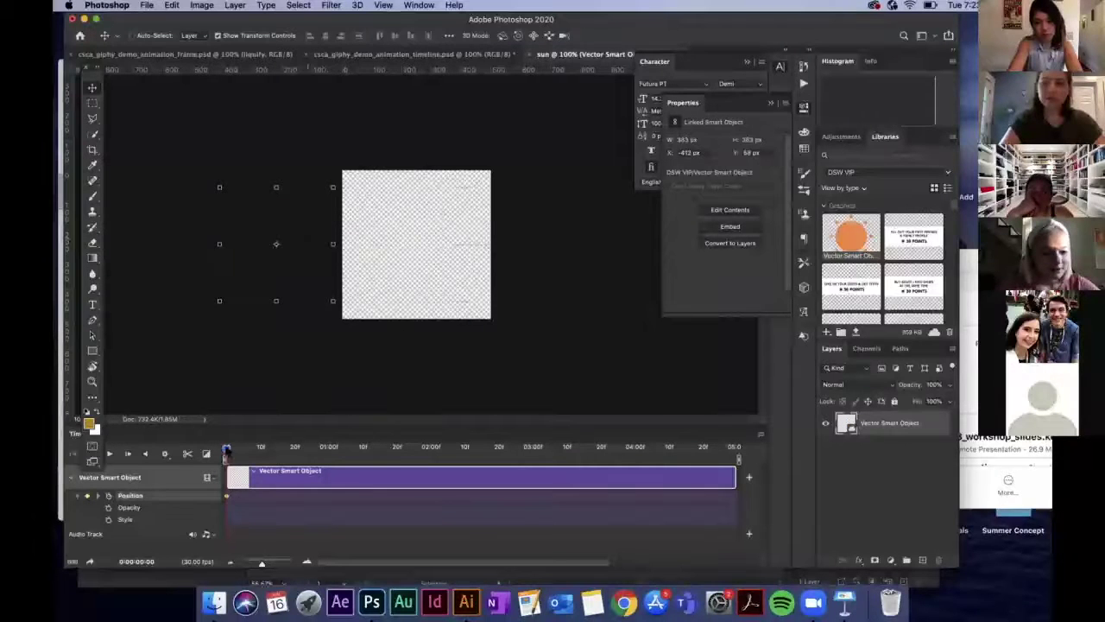
# At 1 second, move the sun past the canvas's right edge to X about 538 px and play the animation from the start
pyautogui.moveTo(227, 448); pyautogui.dragTo(326, 447)
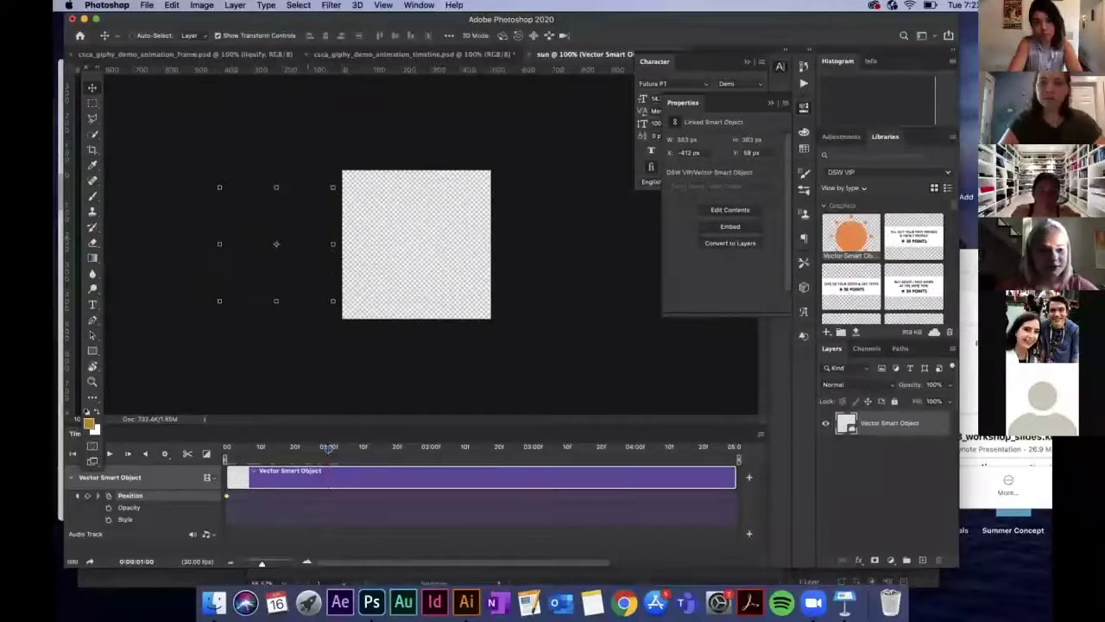
pyautogui.moveTo(291, 217); pyautogui.dragTo(601, 220)
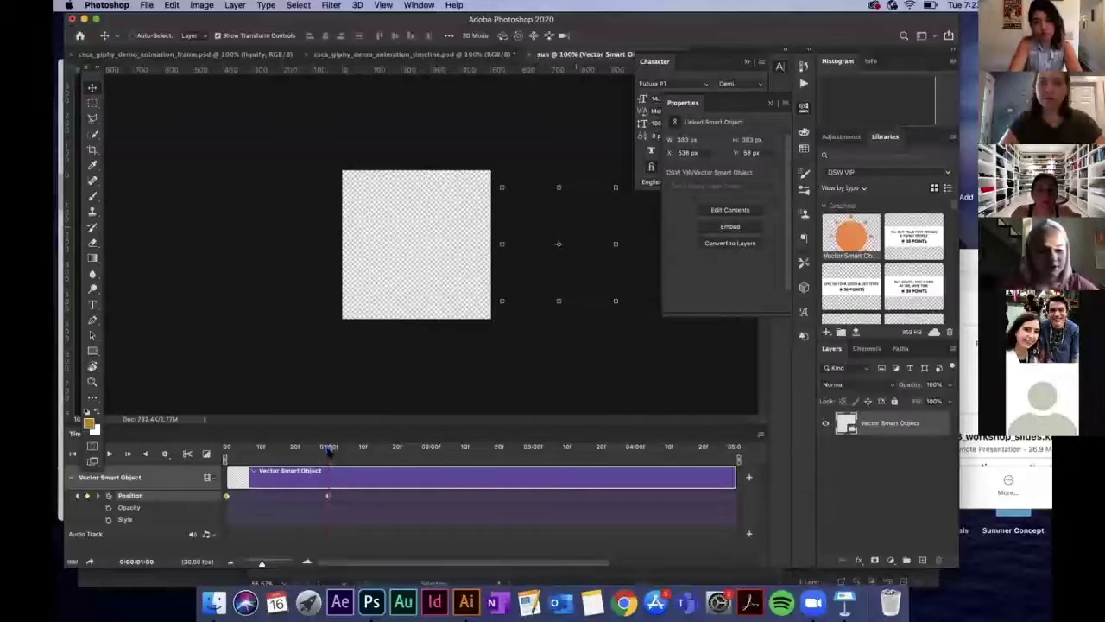
pyautogui.moveTo(328, 448); pyautogui.dragTo(204, 439)
pyautogui.press('space')
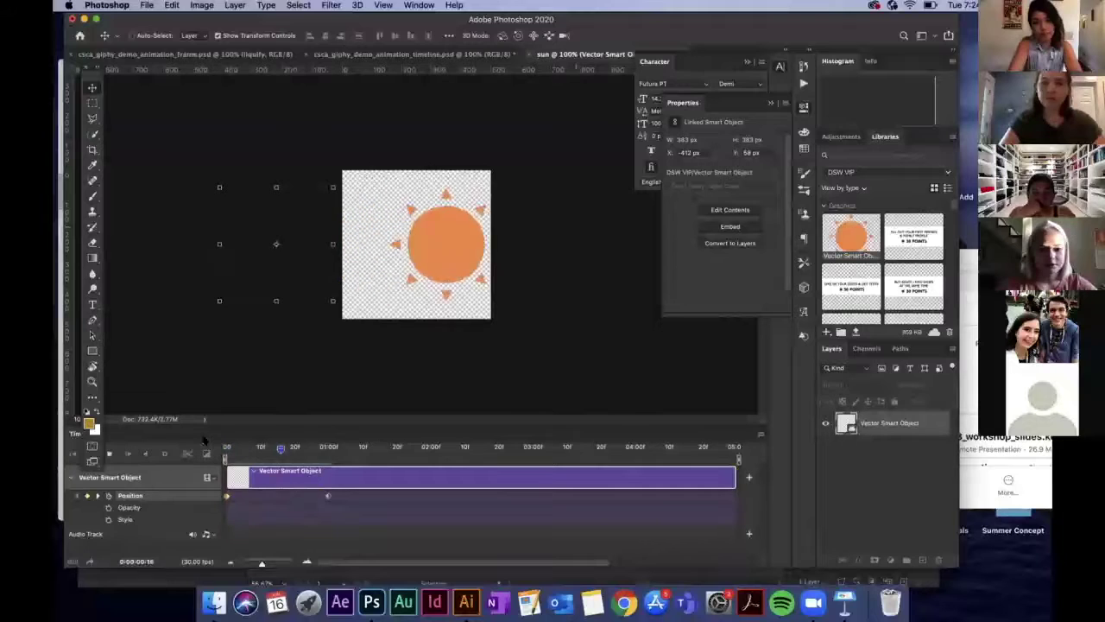
# Move the sun's second Position keyframe to 2 seconds and replay the animation from the start
pyautogui.click(396, 449)
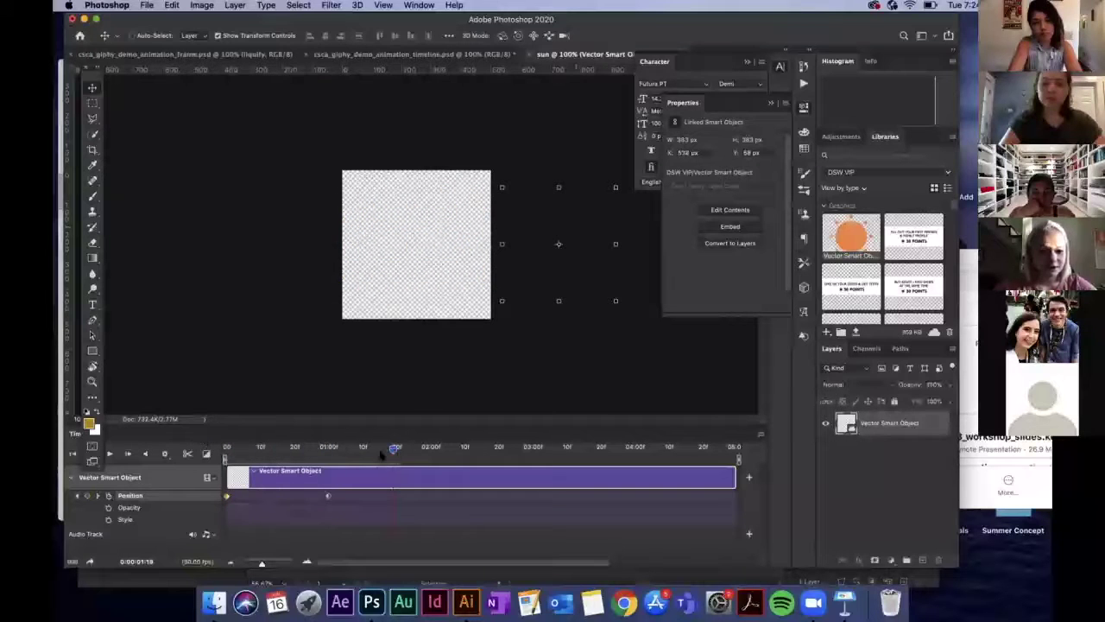
pyautogui.click(329, 449)
pyautogui.moveTo(327, 497); pyautogui.dragTo(430, 497)
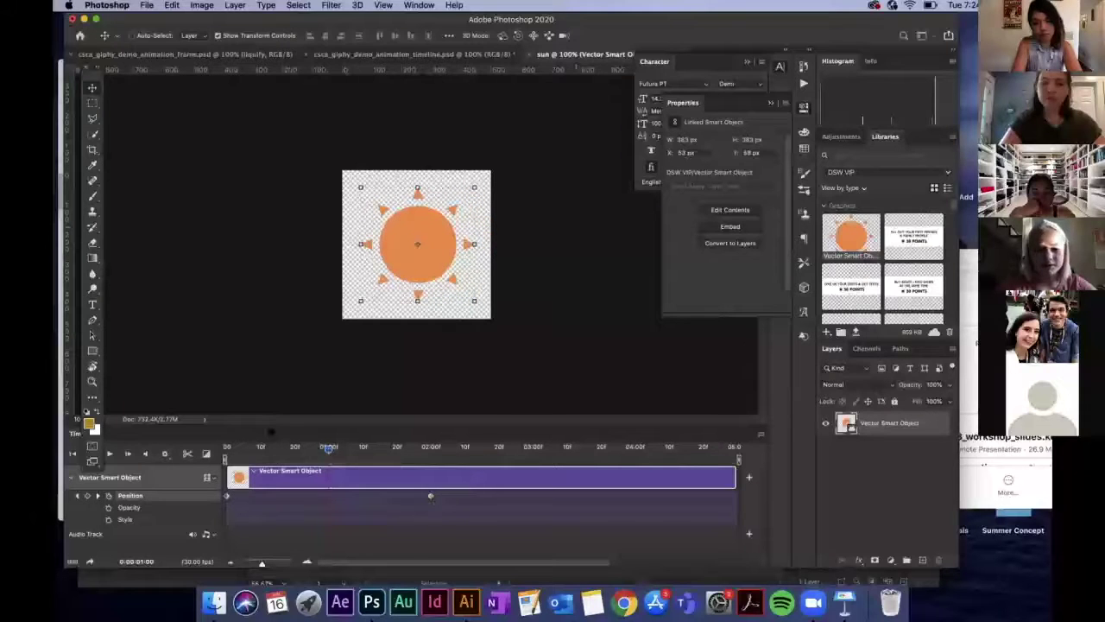
pyautogui.moveTo(327, 449); pyautogui.dragTo(205, 445)
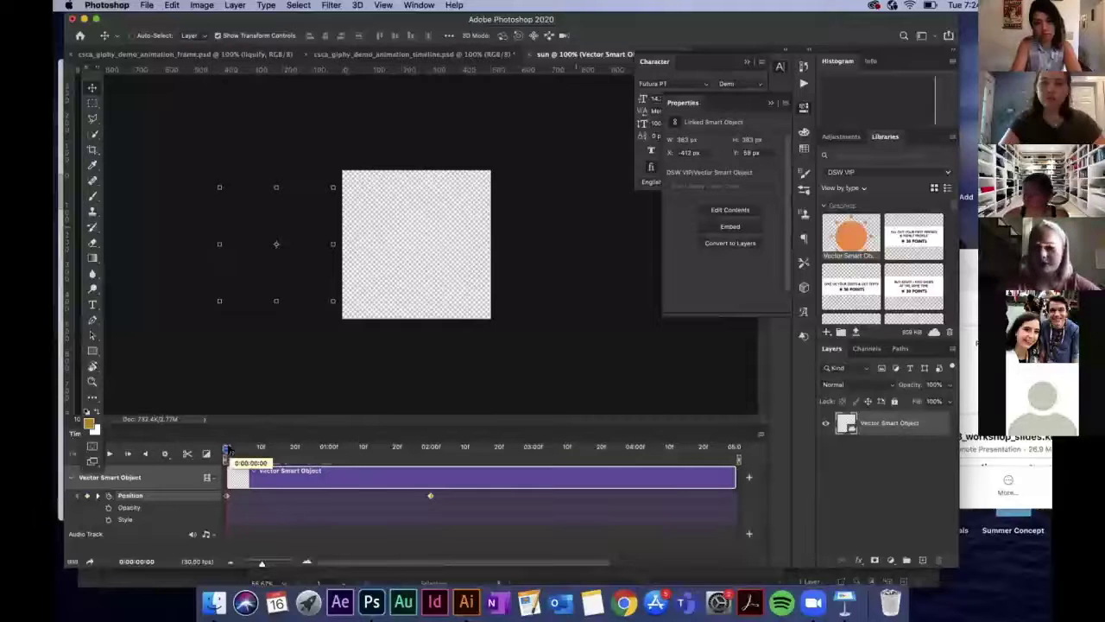
pyautogui.press('space')
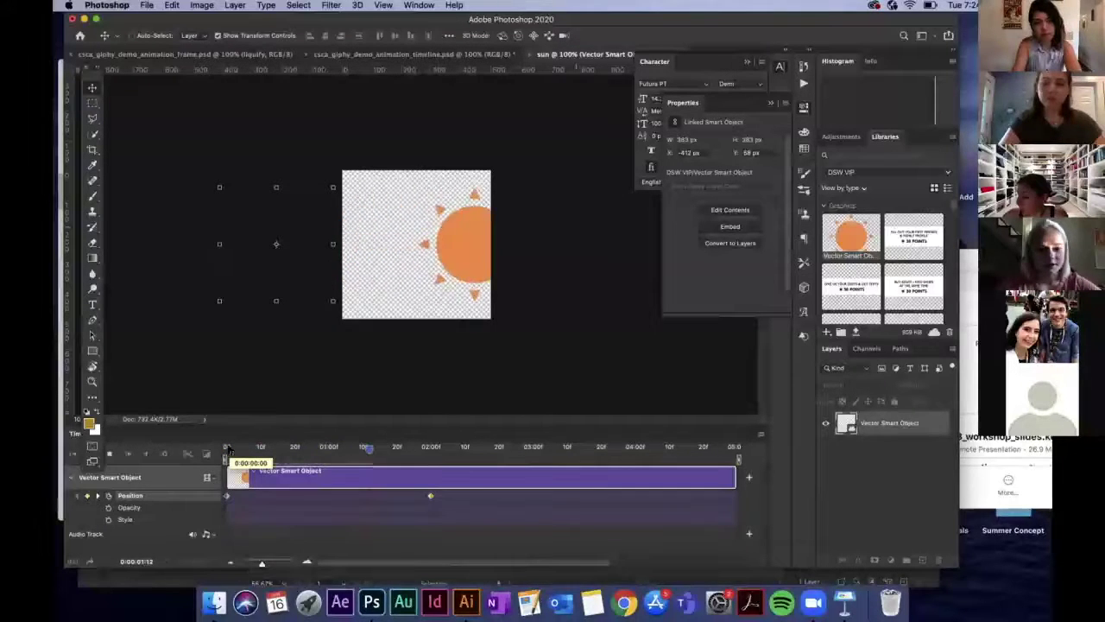
pyautogui.press('space')
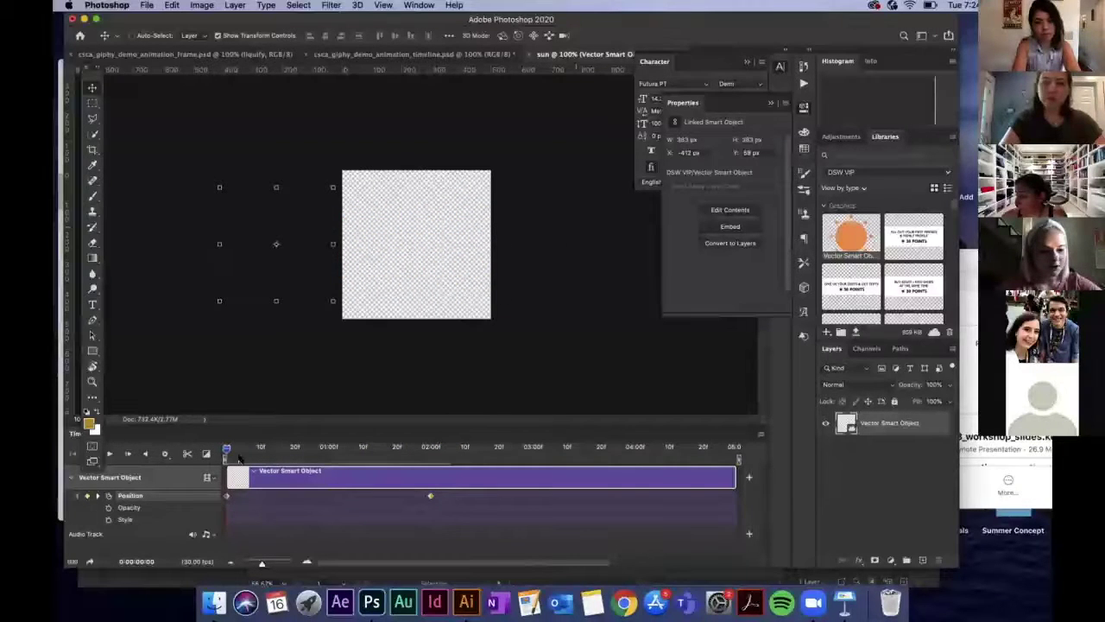
# Enable Style keyframes at frame 0, and at 2 seconds give the sun a yellow Color Overlay of #fdff62
pyautogui.click(108, 520)
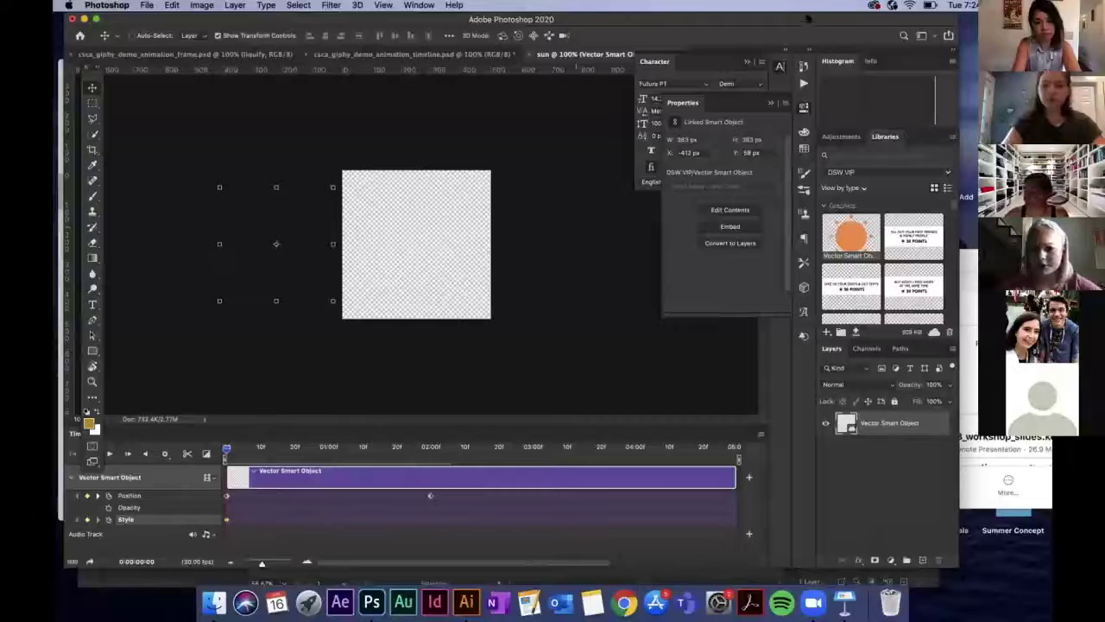
pyautogui.moveTo(808, 17); pyautogui.dragTo(790, 18)
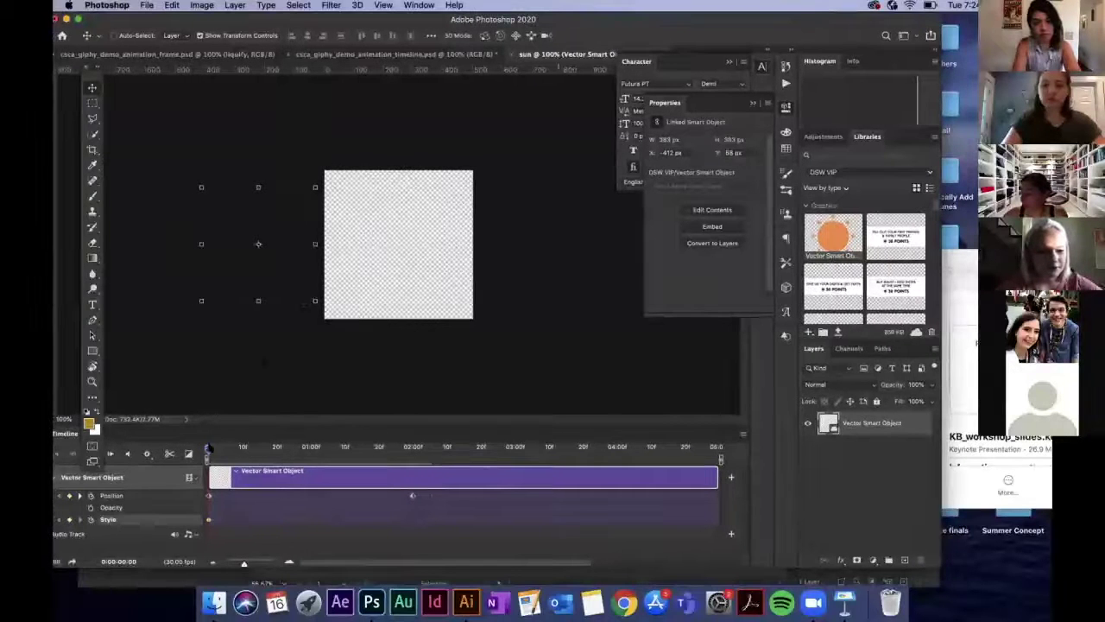
pyautogui.moveTo(209, 449); pyautogui.dragTo(412, 463)
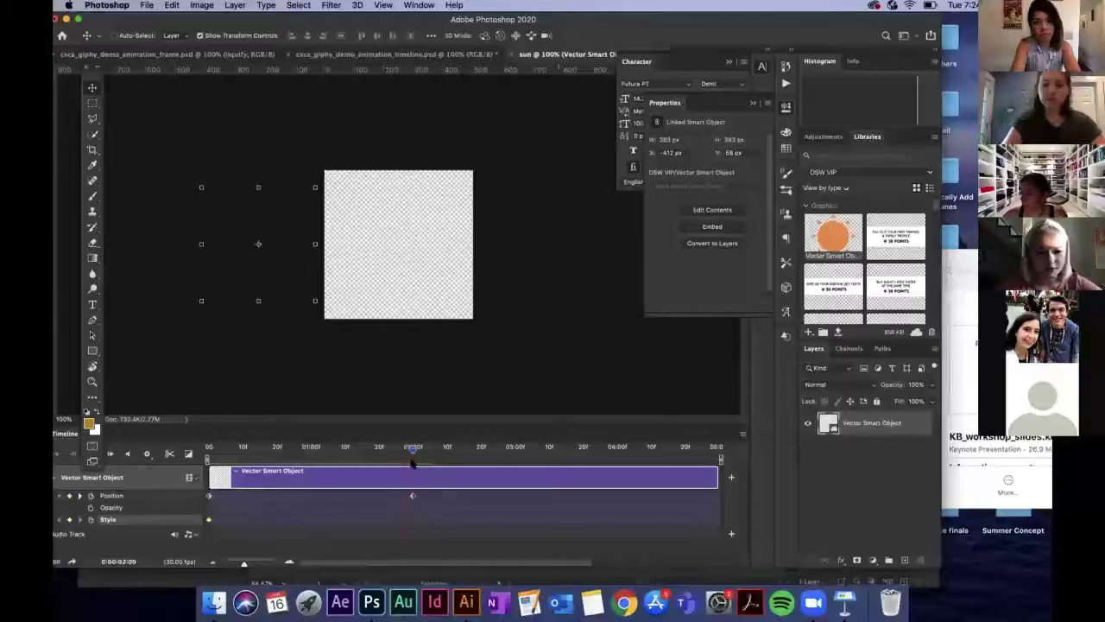
pyautogui.click(840, 560)
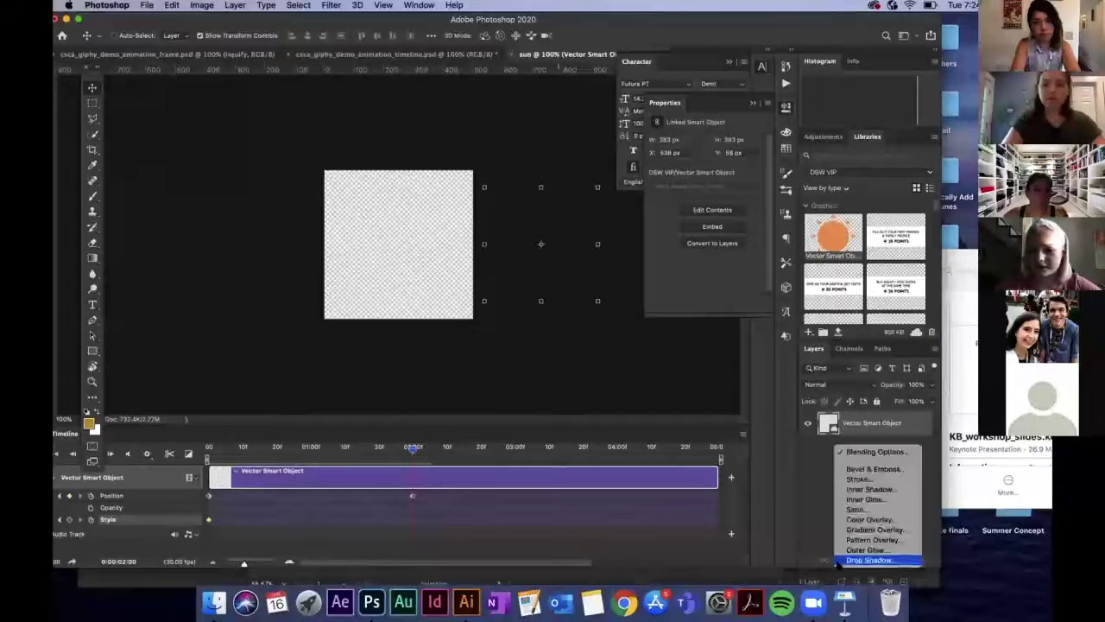
pyautogui.click(868, 519)
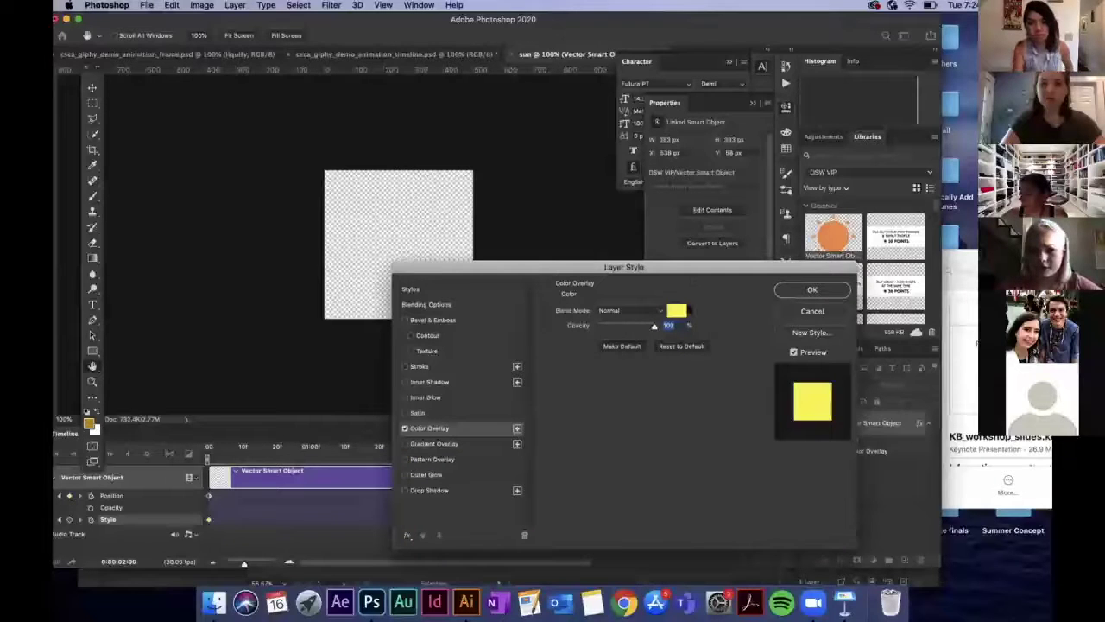
pyautogui.click(677, 311)
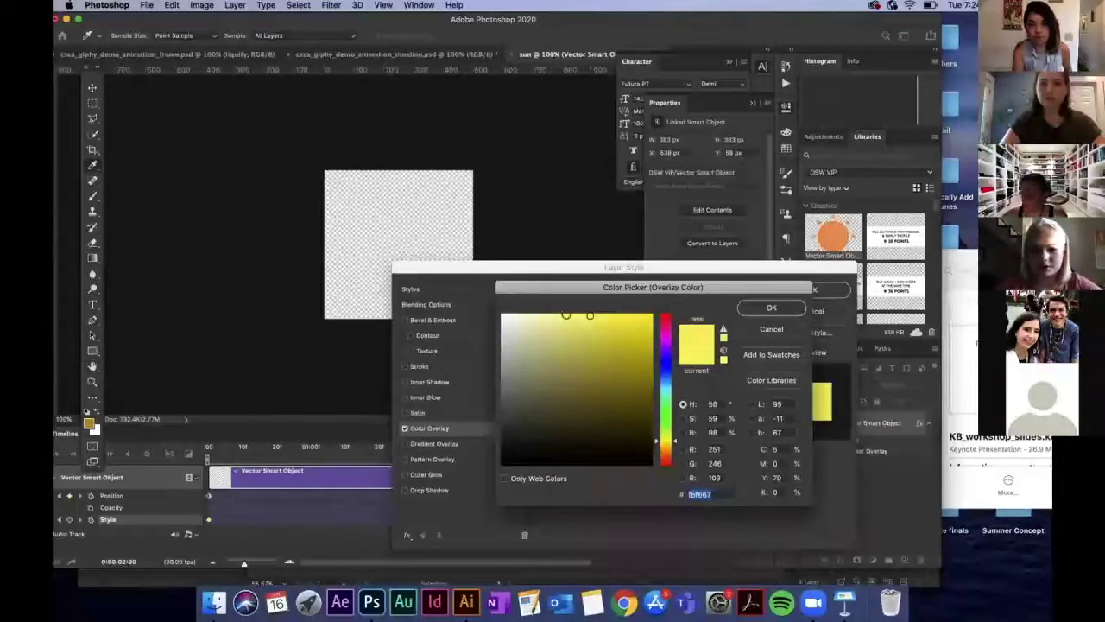
pyautogui.moveTo(586, 316); pyautogui.dragTo(594, 312)
pyautogui.moveTo(672, 441); pyautogui.dragTo(672, 437)
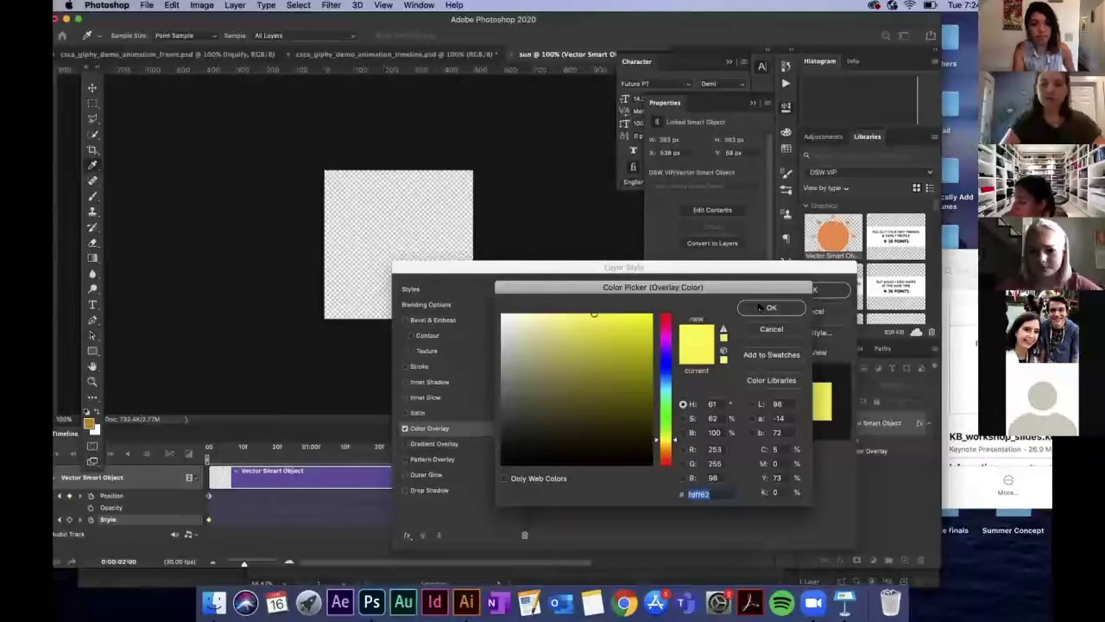
pyautogui.click(759, 307)
pyautogui.press('v')
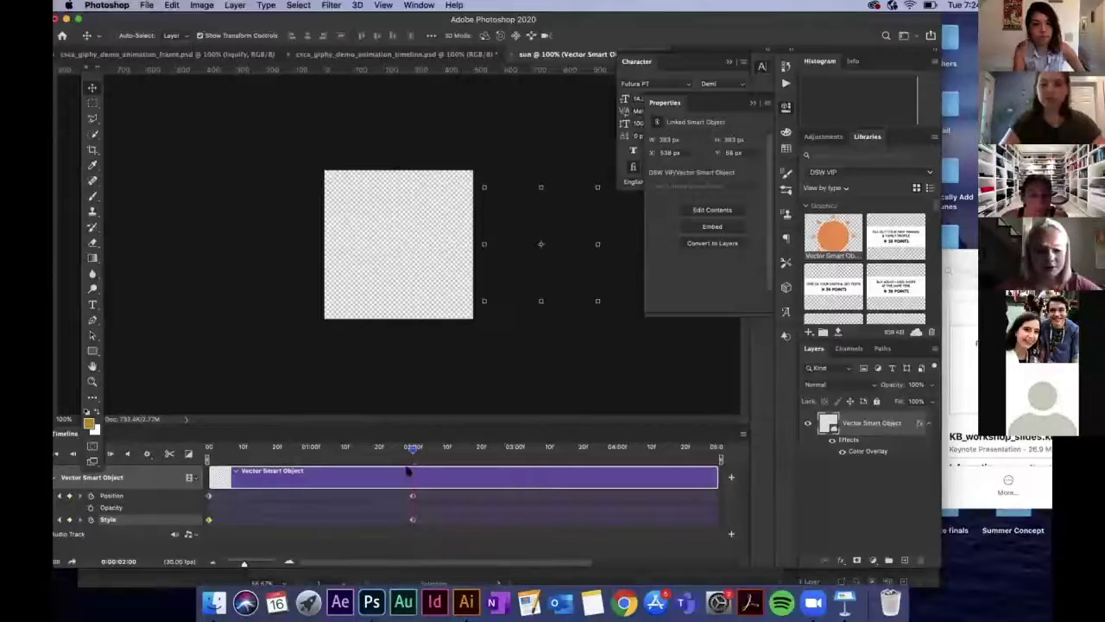
# Play the animation from the start and move the sun's second Style keyframe to 1 second
pyautogui.moveTo(413, 447); pyautogui.dragTo(189, 455)
pyautogui.press('space')
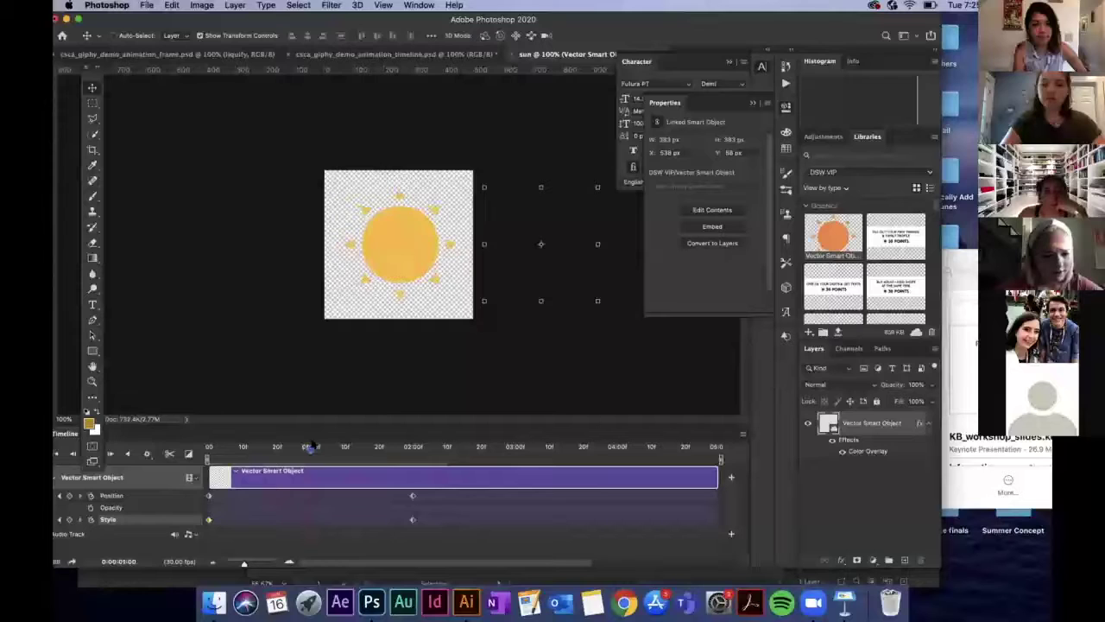
pyautogui.moveTo(411, 522); pyautogui.dragTo(308, 521)
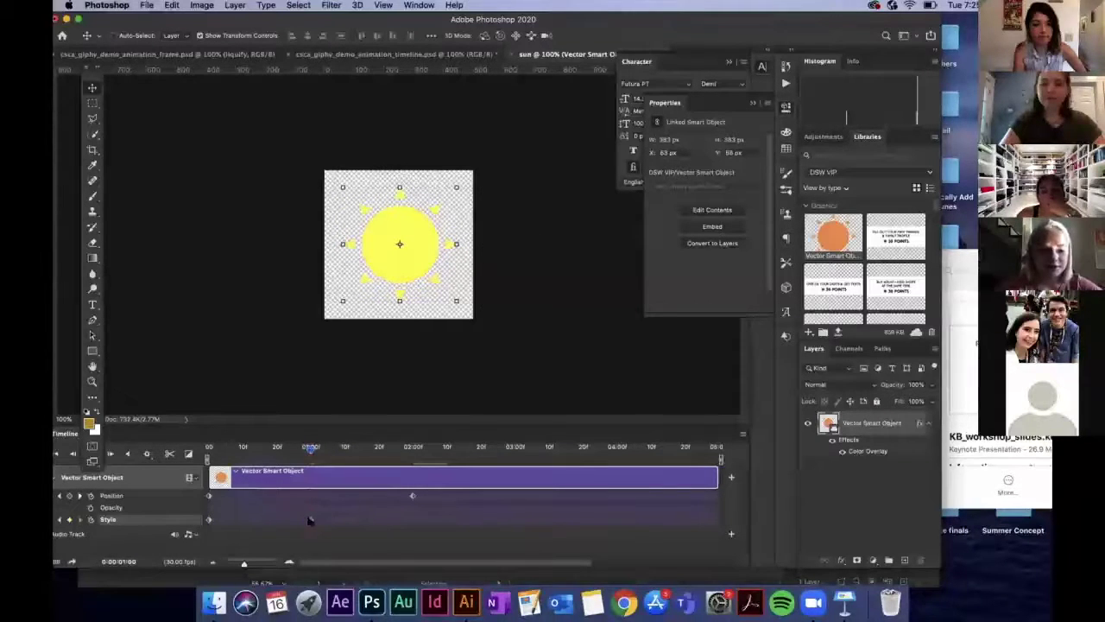
pyautogui.moveTo(311, 448); pyautogui.dragTo(413, 456)
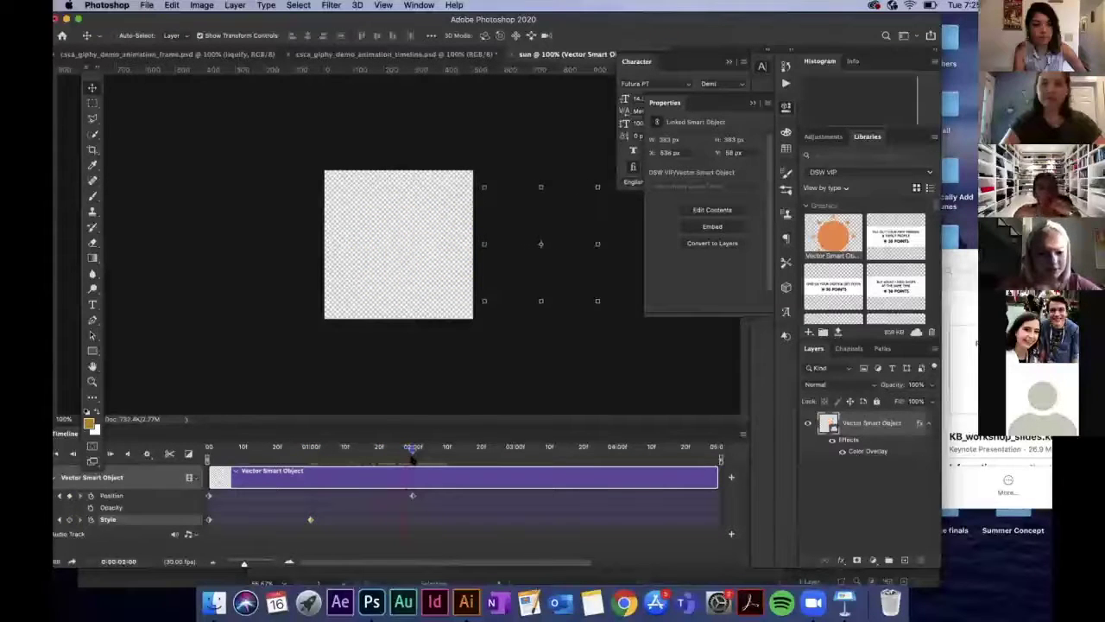
pyautogui.click(209, 521)
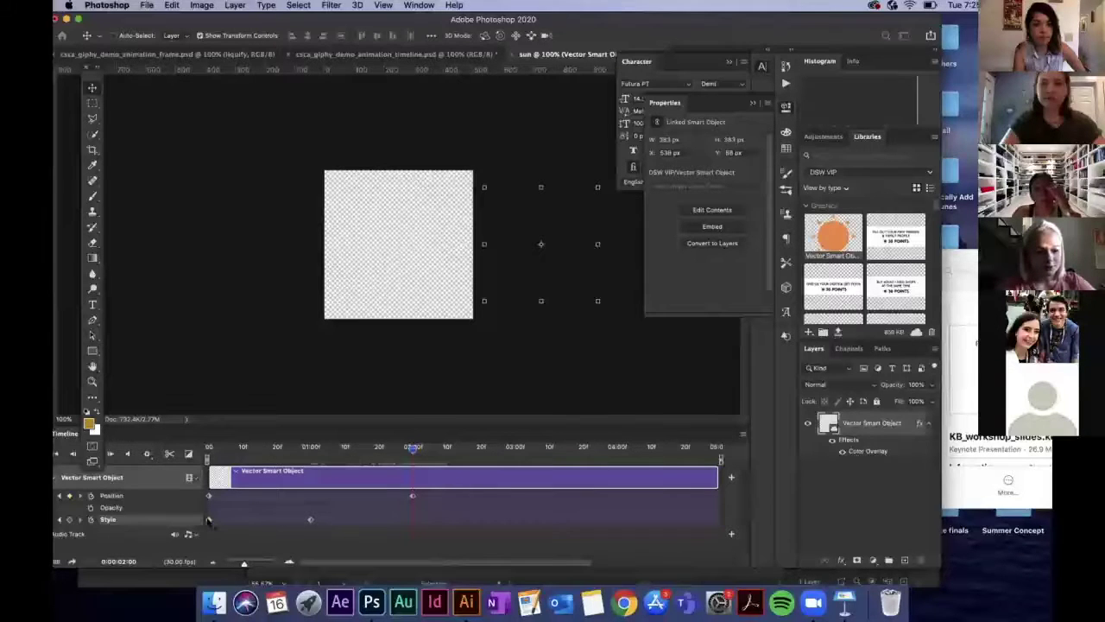
pyautogui.rightClick(208, 520)
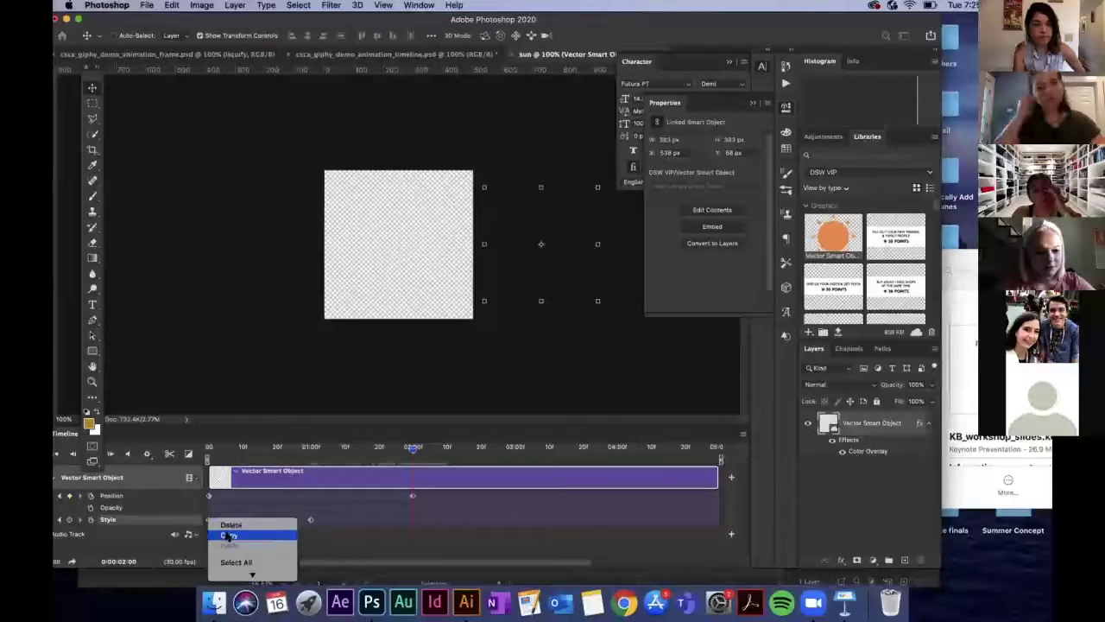
pyautogui.click(228, 535)
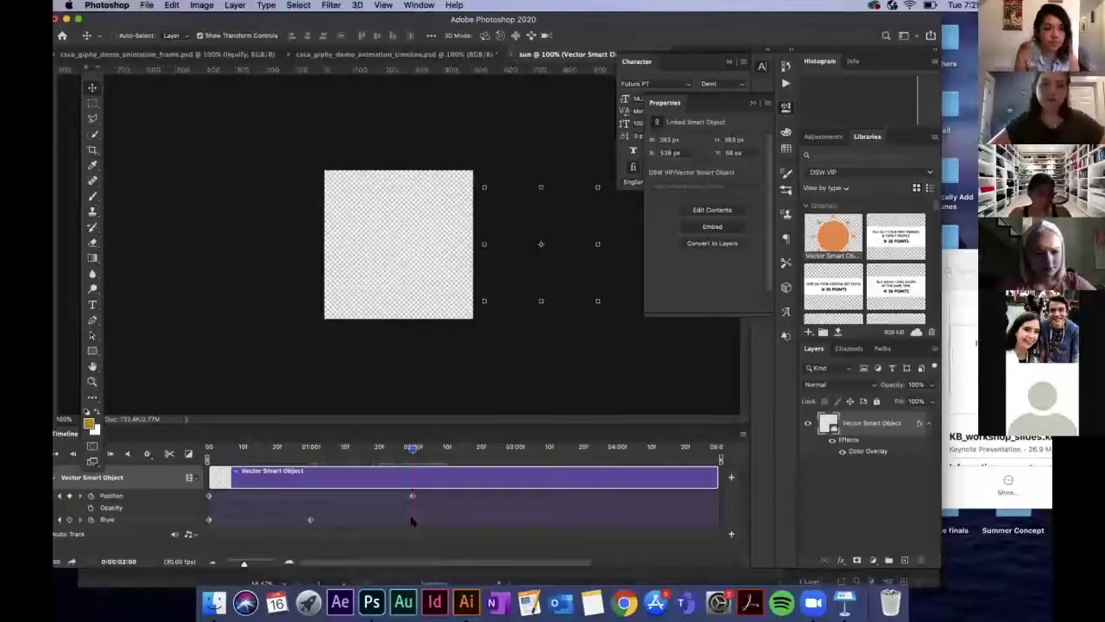
pyautogui.press('super+v')
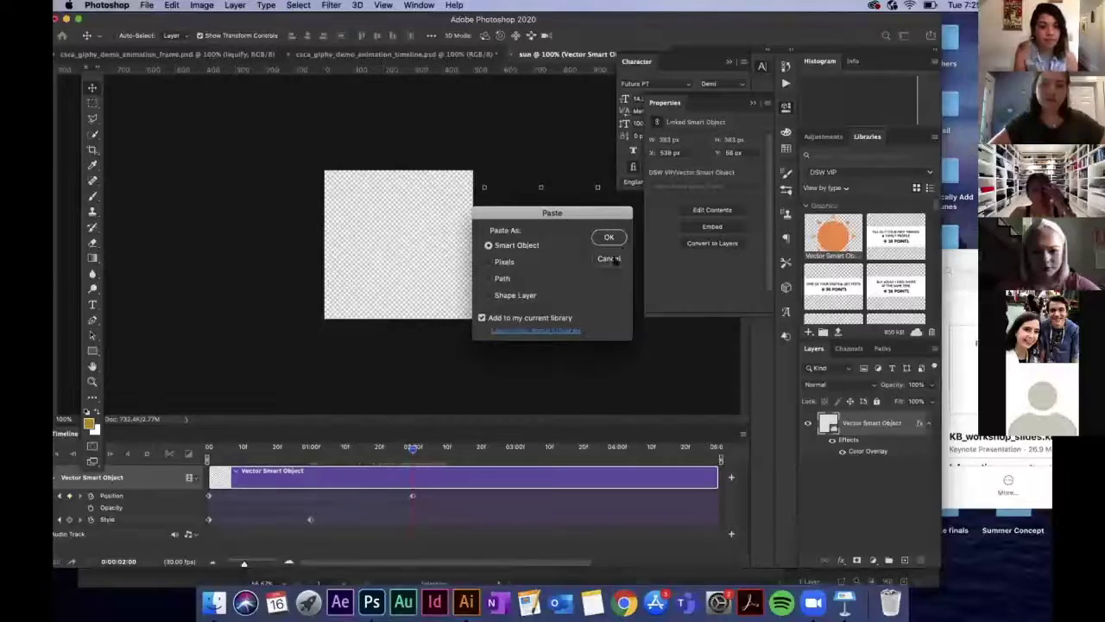
pyautogui.click(610, 261)
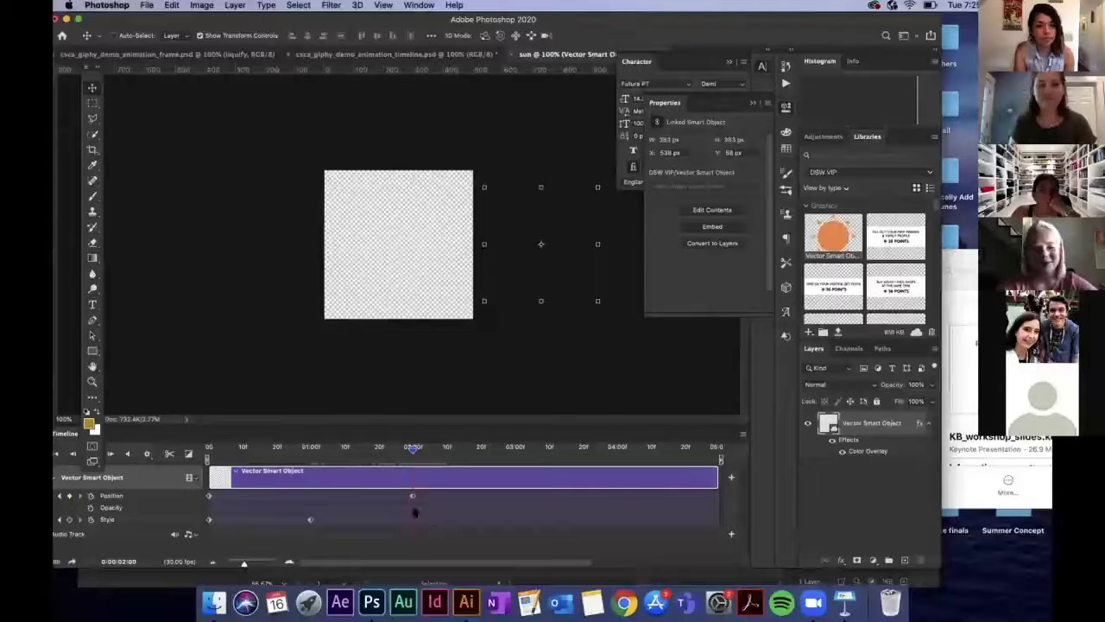
# Copy the sun's first Style keyframe, add a Style keyframe at 2 seconds, and paste the copied one onto it
pyautogui.click(410, 450)
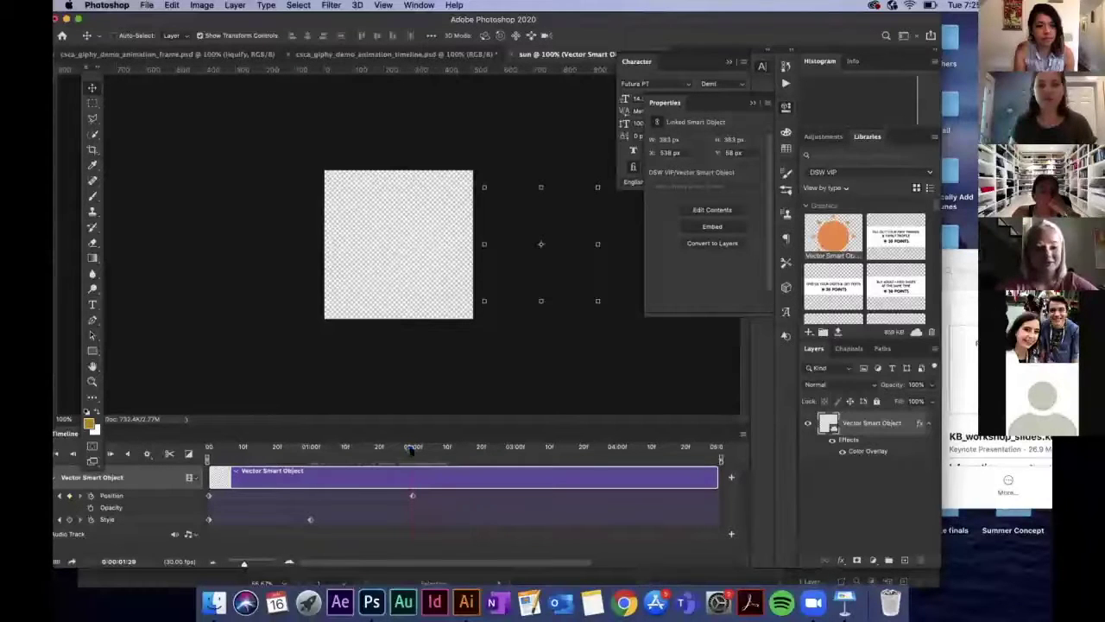
pyautogui.rightClick(209, 521)
pyautogui.click(230, 537)
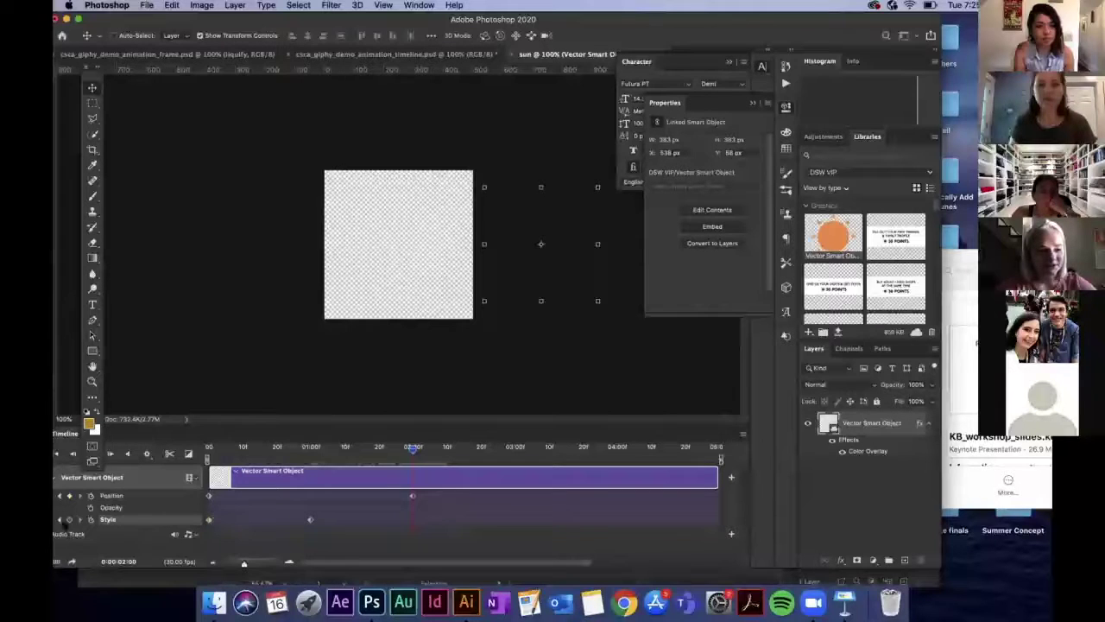
pyautogui.click(69, 520)
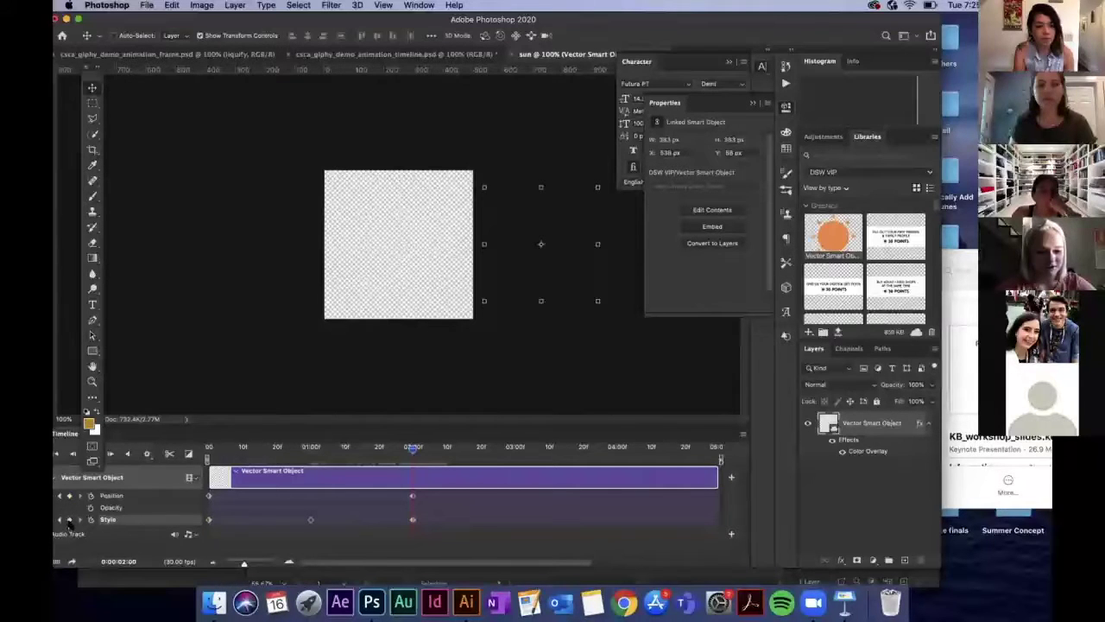
pyautogui.rightClick(412, 519)
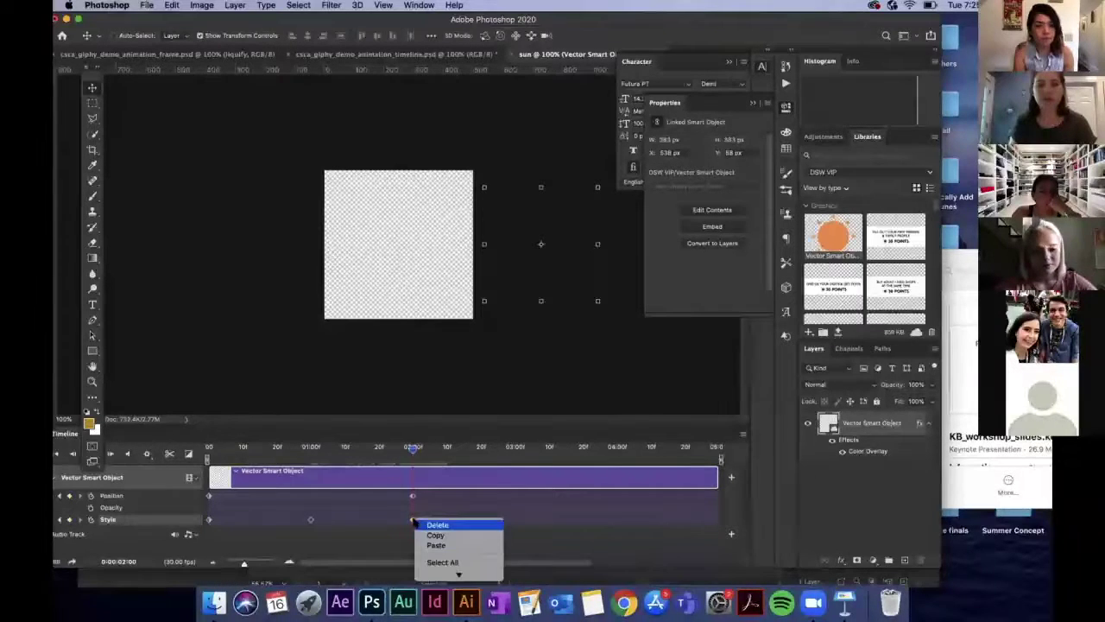
pyautogui.click(435, 537)
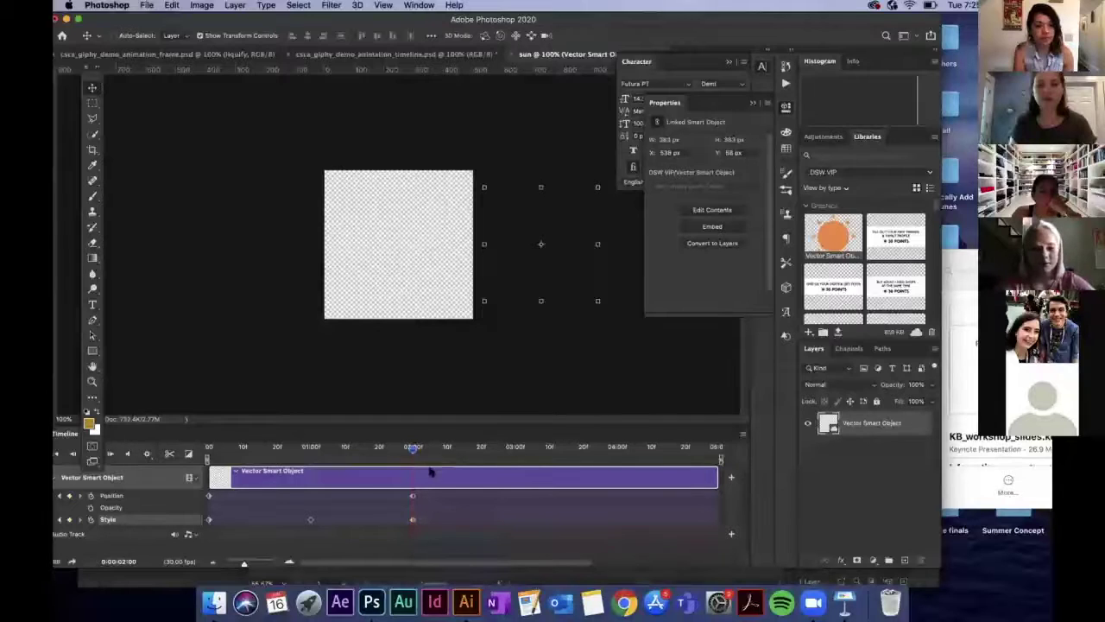
# Play the sun's combined position and color animation from the start several times to check it, ending at frame 0
pyautogui.moveTo(399, 452); pyautogui.dragTo(342, 452)
pyautogui.press('space')
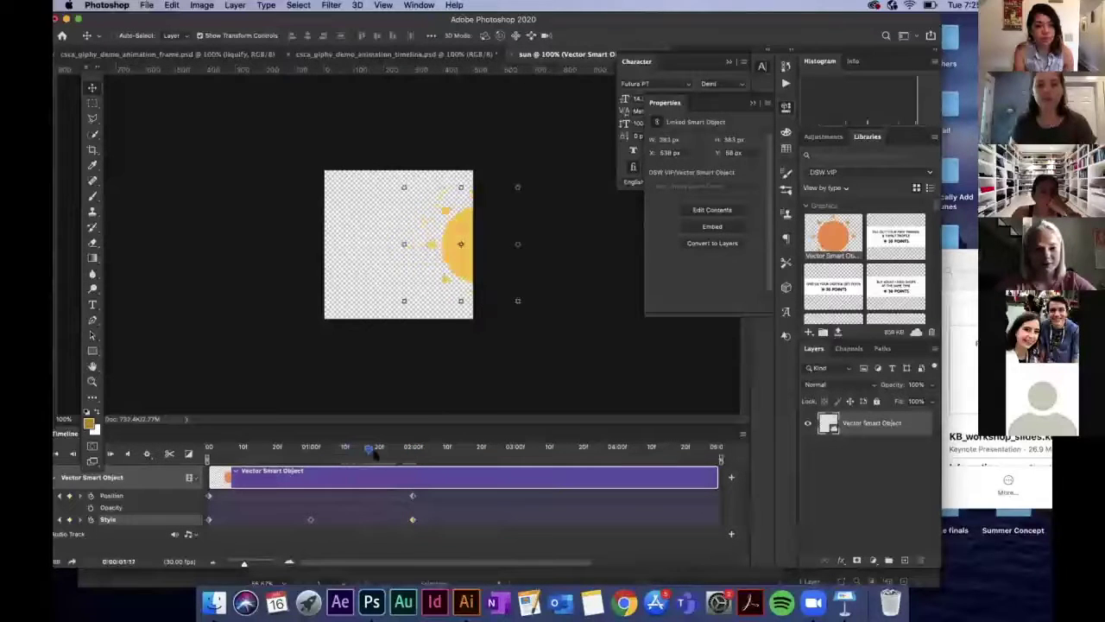
pyautogui.click(212, 444)
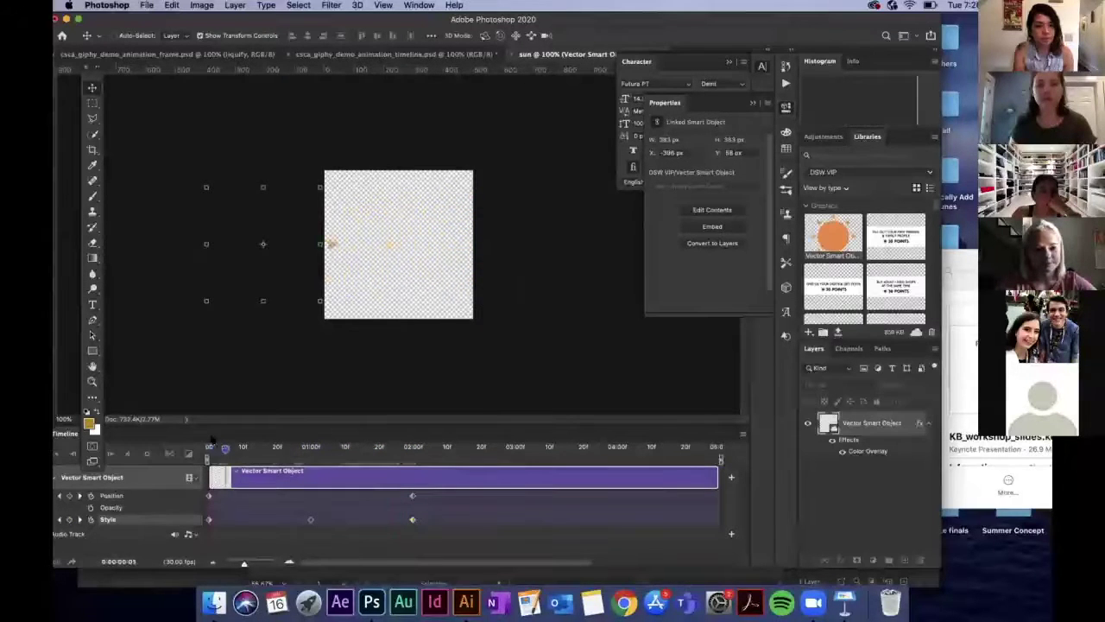
pyautogui.press('space')
pyautogui.moveTo(406, 450); pyautogui.dragTo(209, 449)
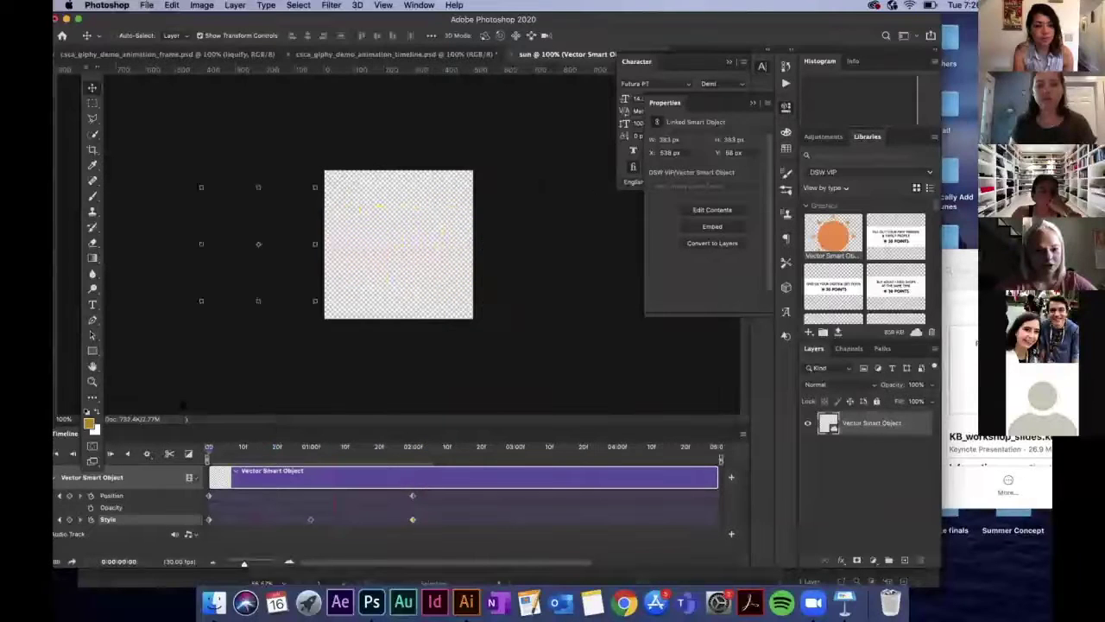
pyautogui.press('space')
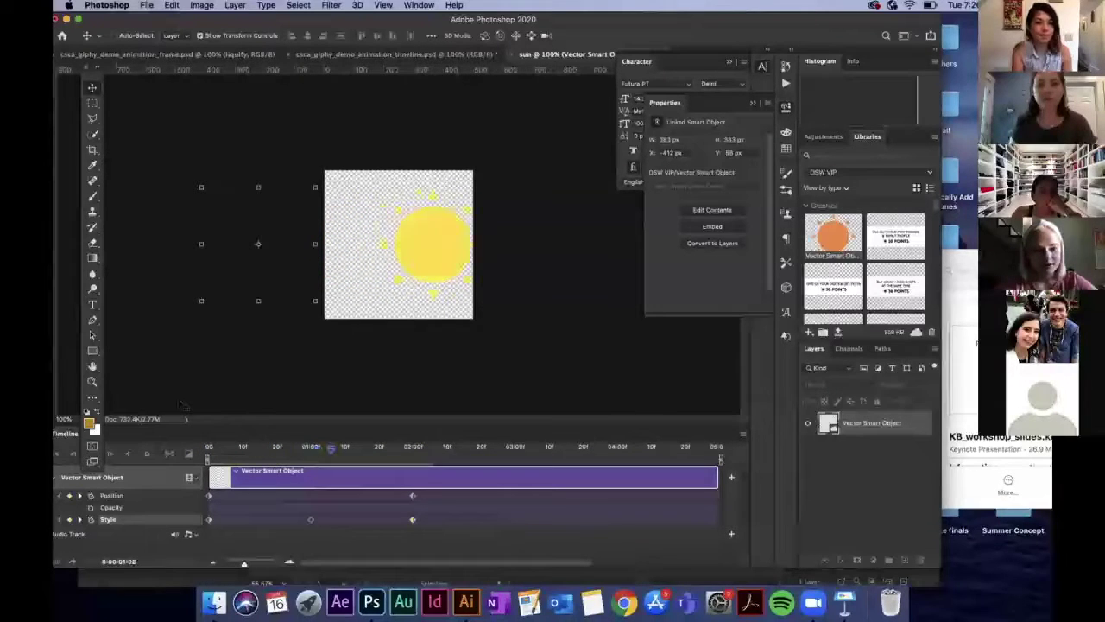
pyautogui.moveTo(432, 450); pyautogui.dragTo(188, 457)
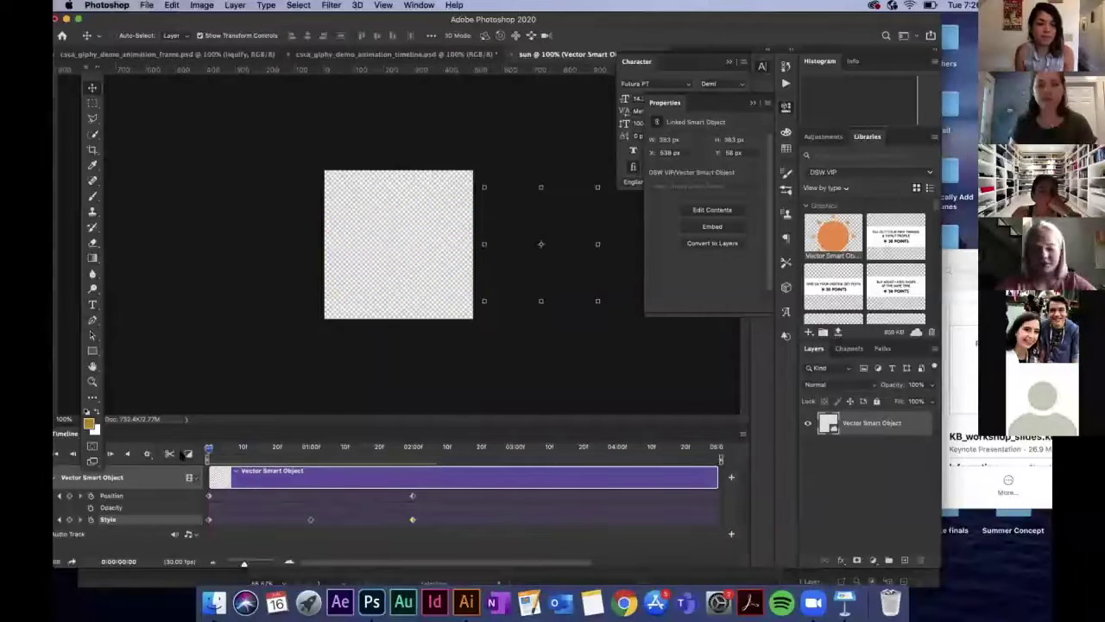
pyautogui.press('Left')
pyautogui.press('Left')
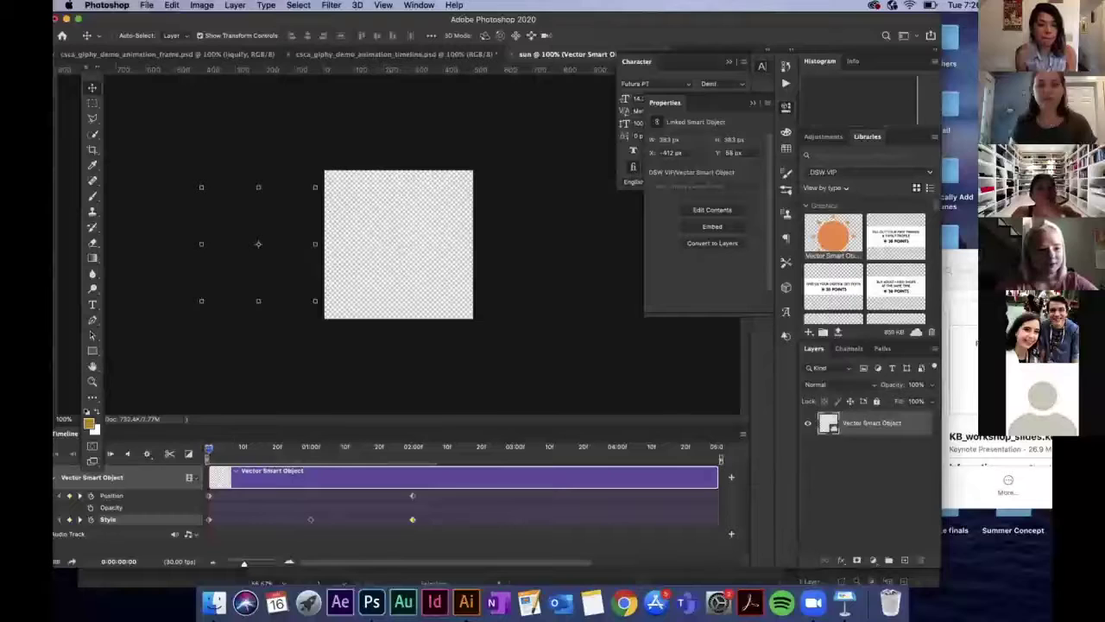
# View the animation's GIF export settings in Save for Web (Legacy) and close them without saving
pyautogui.click(149, 5)
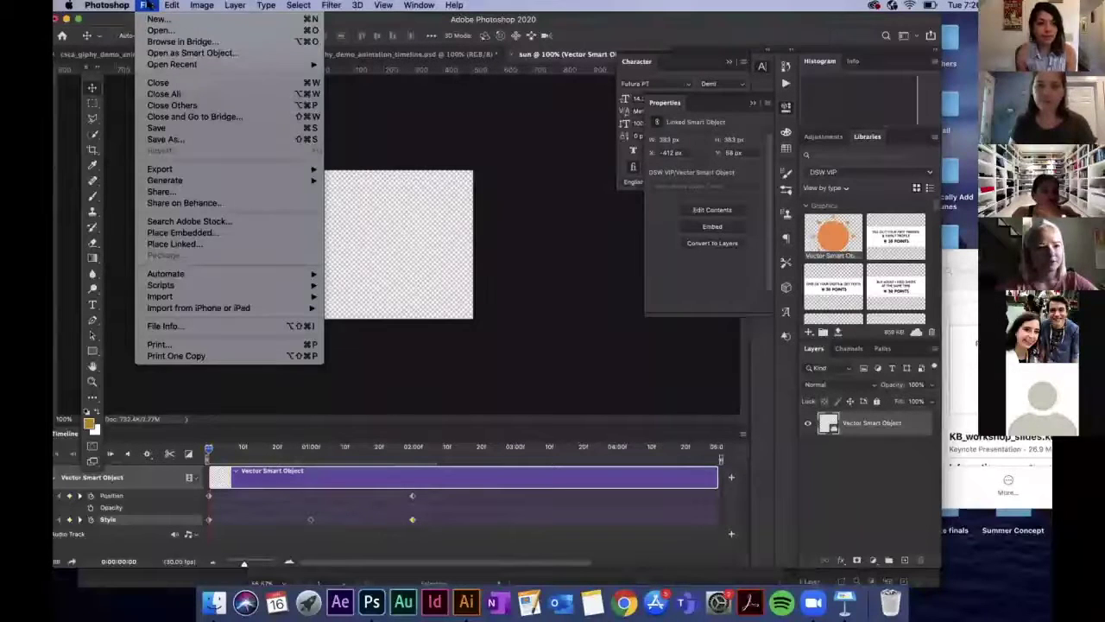
pyautogui.press('Escape')
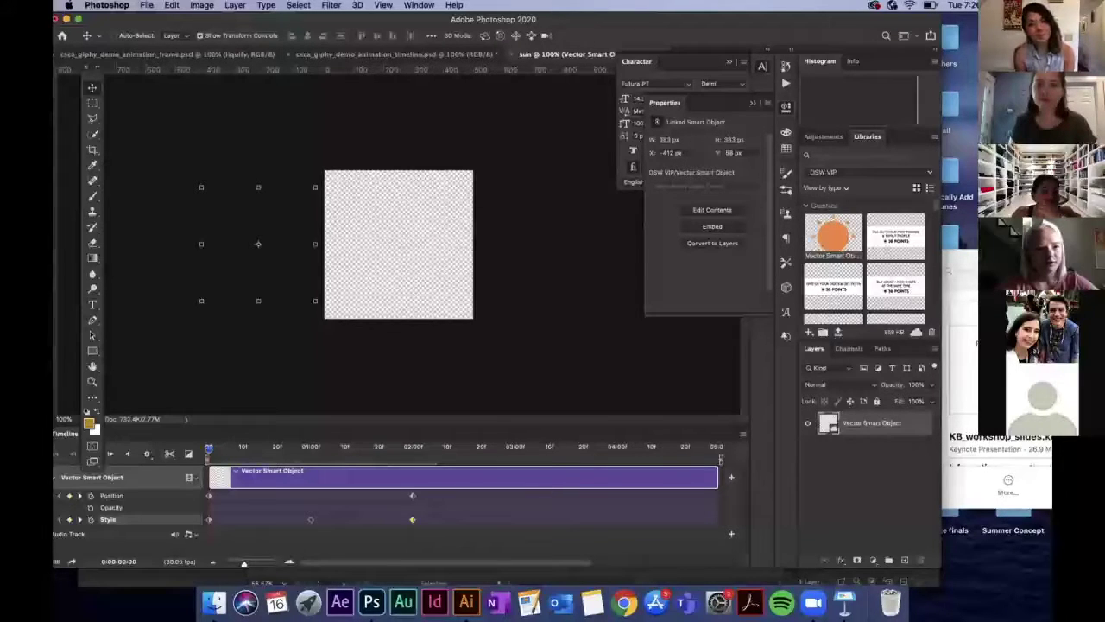
pyautogui.click(146, 5)
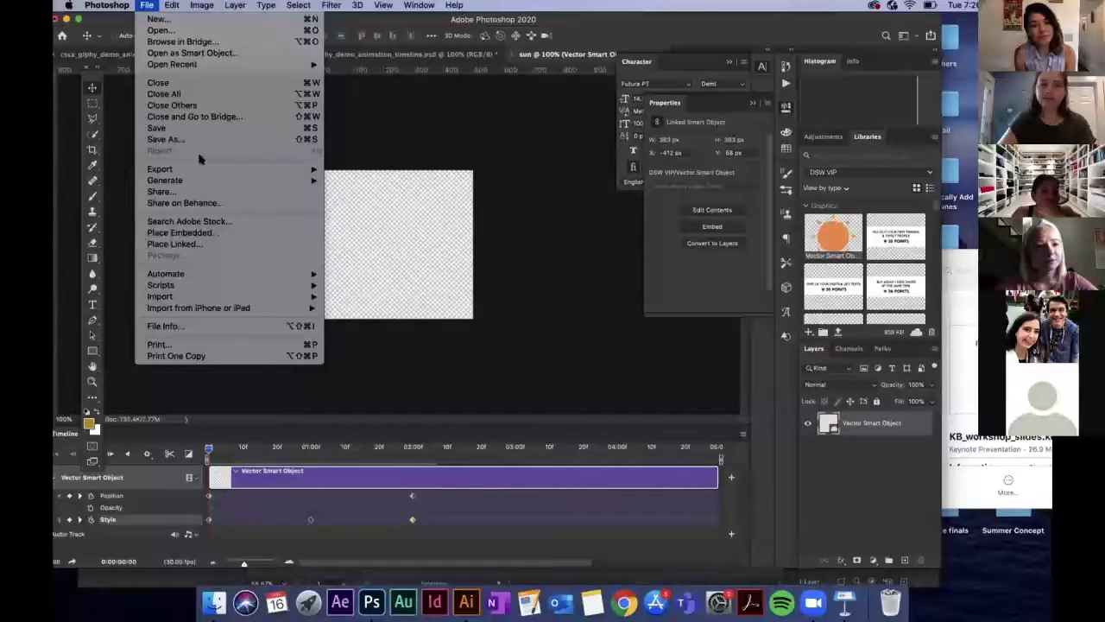
pyautogui.moveTo(203, 167)
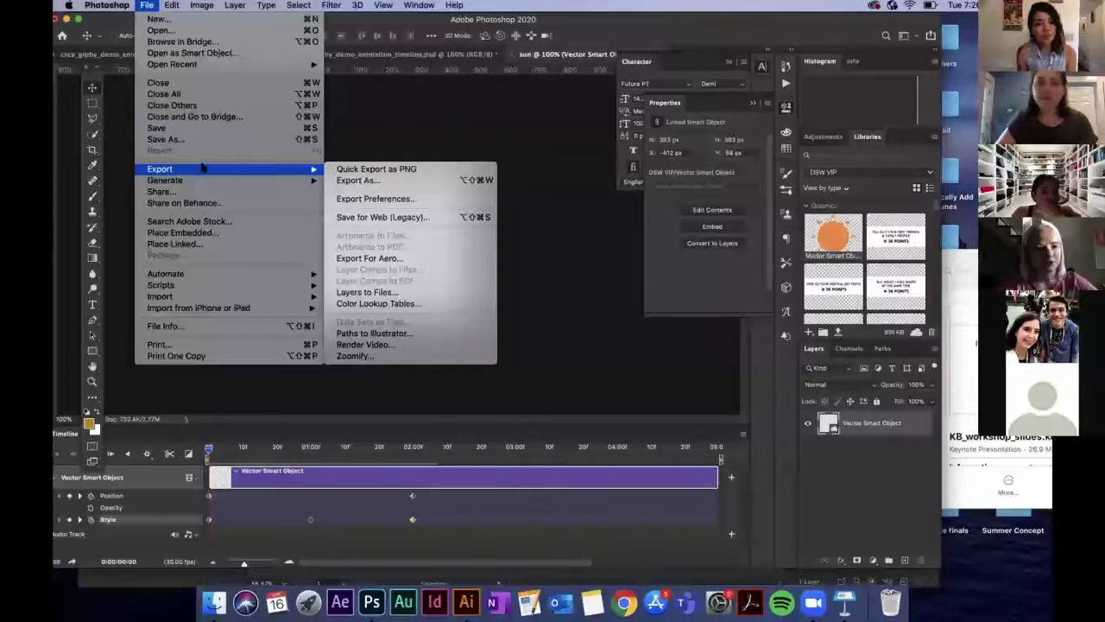
pyautogui.click(357, 216)
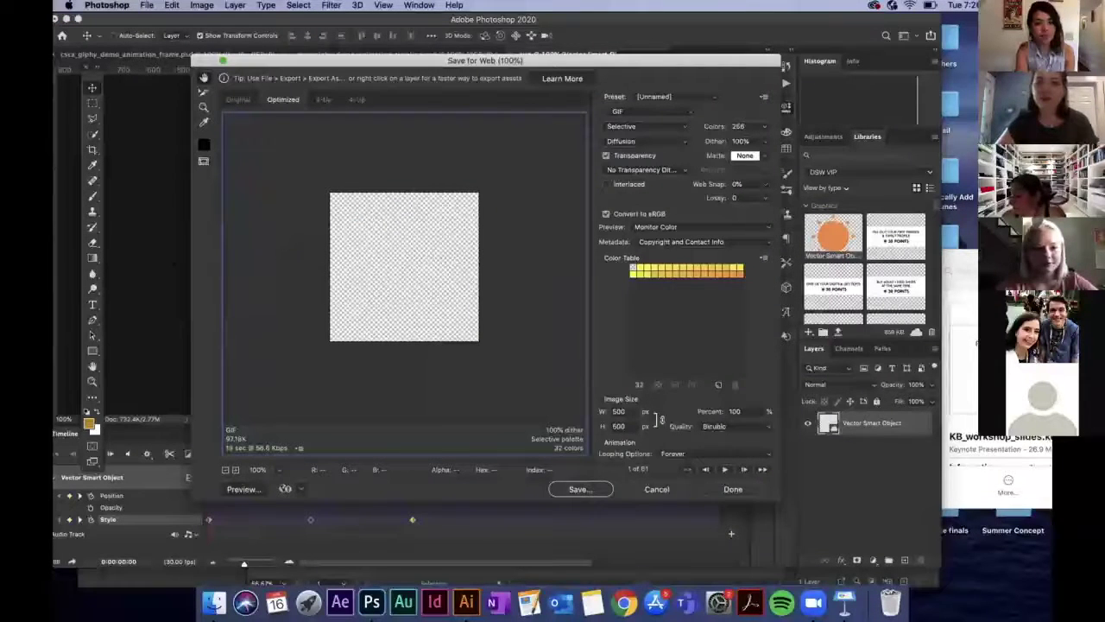
pyautogui.click(658, 489)
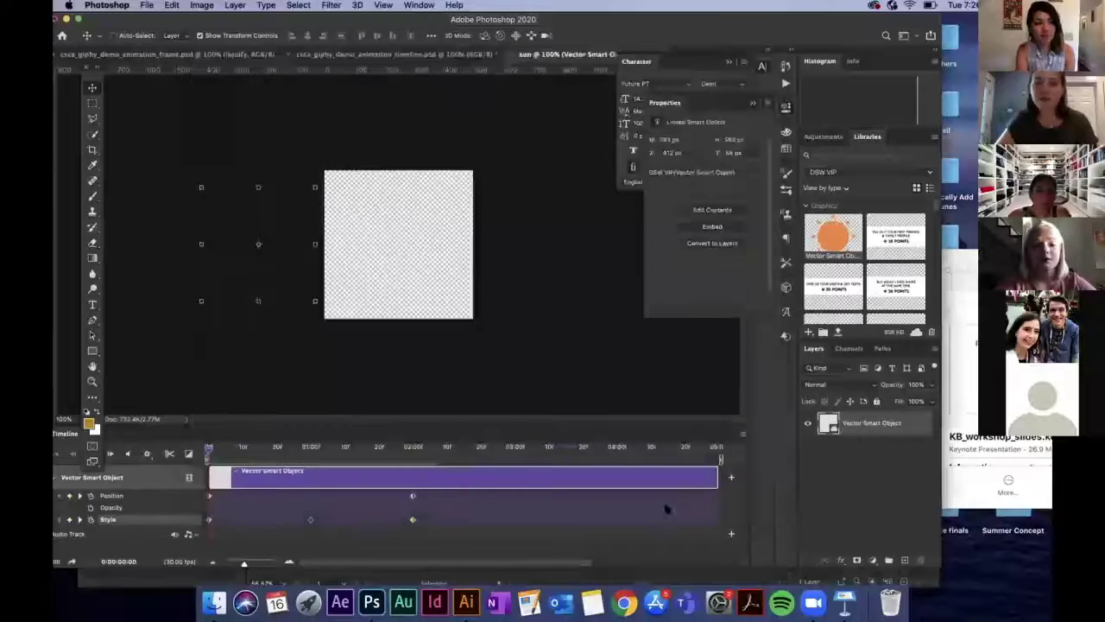
# Move the sun's last Position and Style keyframes to 3 seconds and its middle Style keyframe to 1.5 seconds
pyautogui.moveTo(208, 451); pyautogui.dragTo(306, 458)
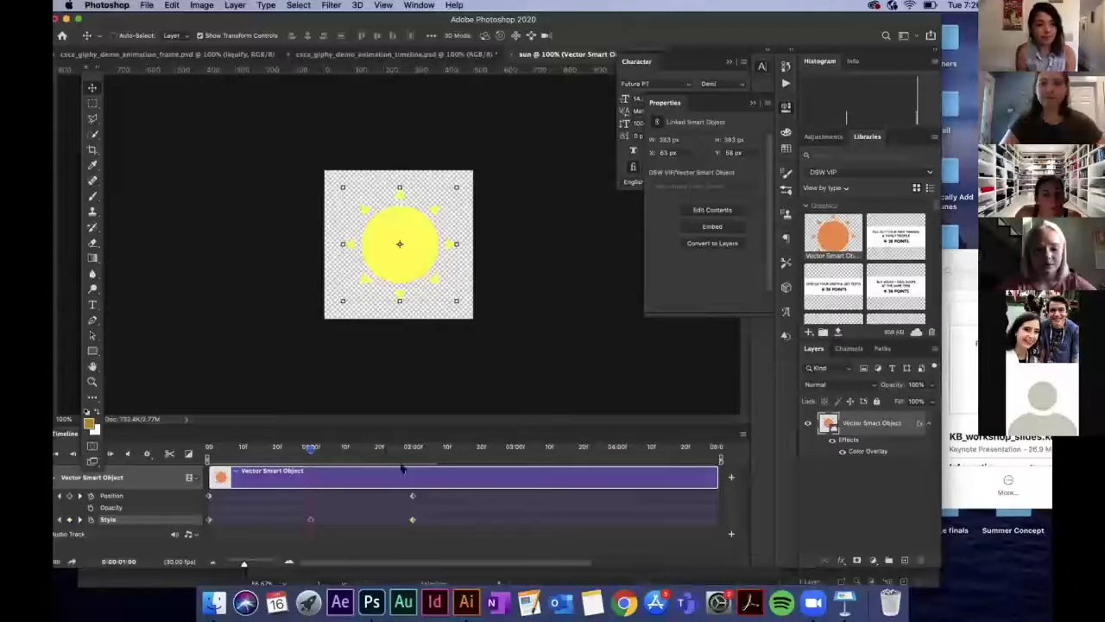
pyautogui.click(412, 495)
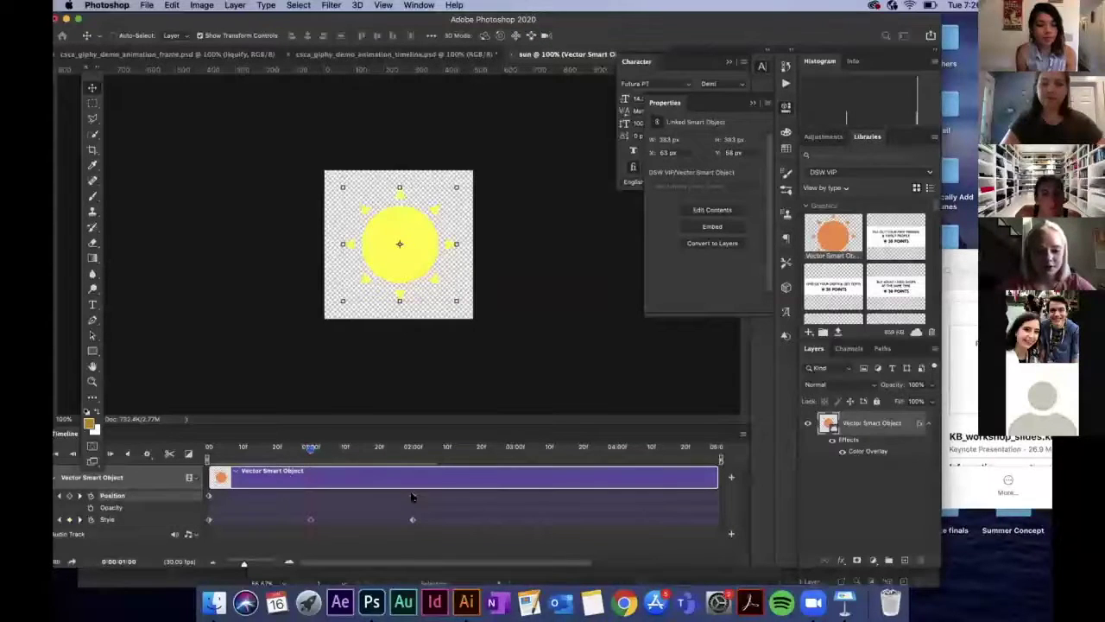
pyautogui.moveTo(426, 496); pyautogui.dragTo(515, 499)
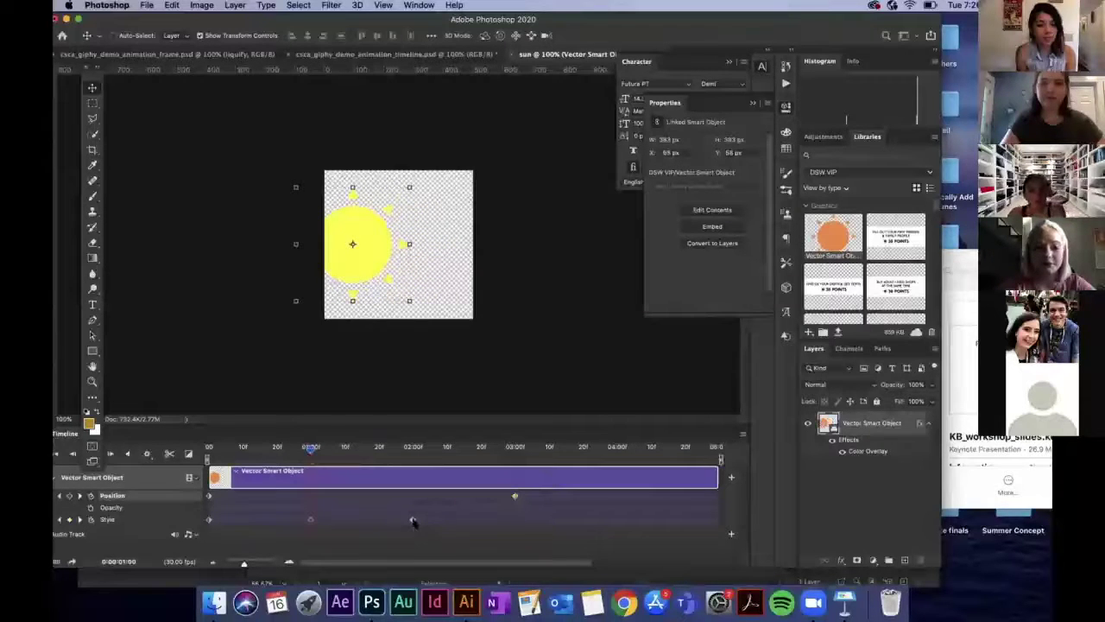
pyautogui.click(412, 522)
pyautogui.moveTo(415, 521); pyautogui.dragTo(515, 521)
pyautogui.moveTo(316, 519); pyautogui.dragTo(362, 520)
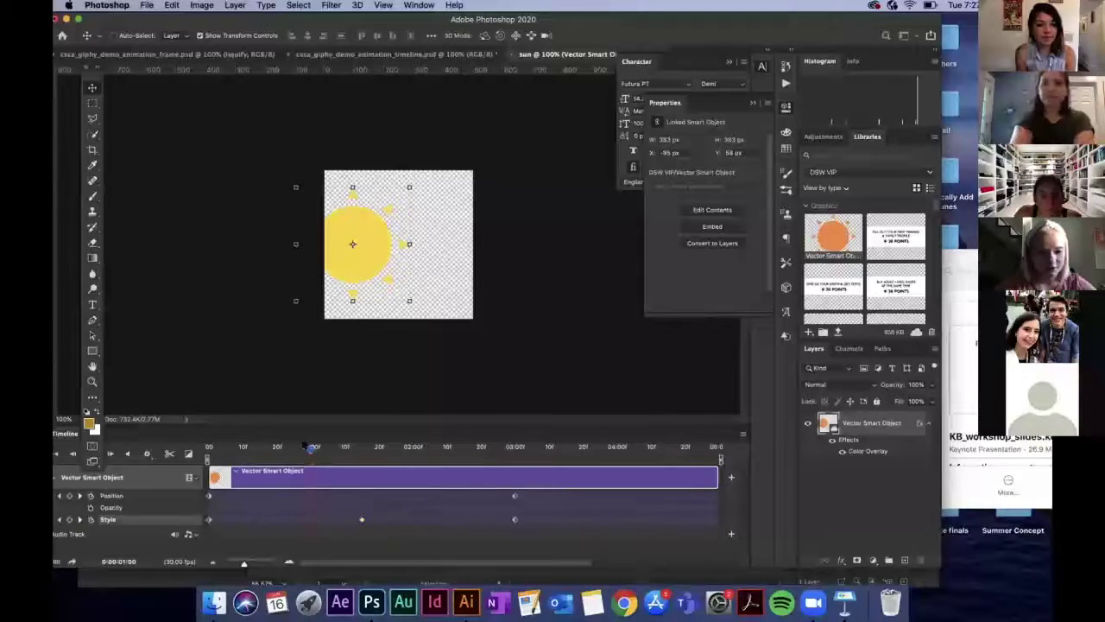
# Play the retimed sun animation from the start several times to check its slower movement, ending at frame 0
pyautogui.press('Home')
pyautogui.press('space')
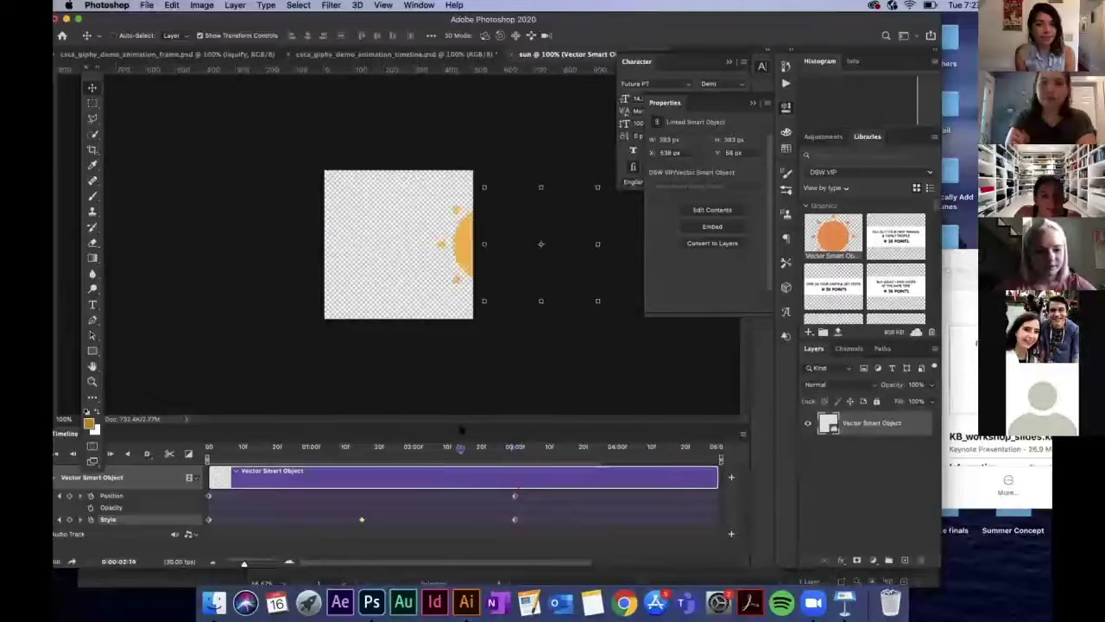
pyautogui.press('space')
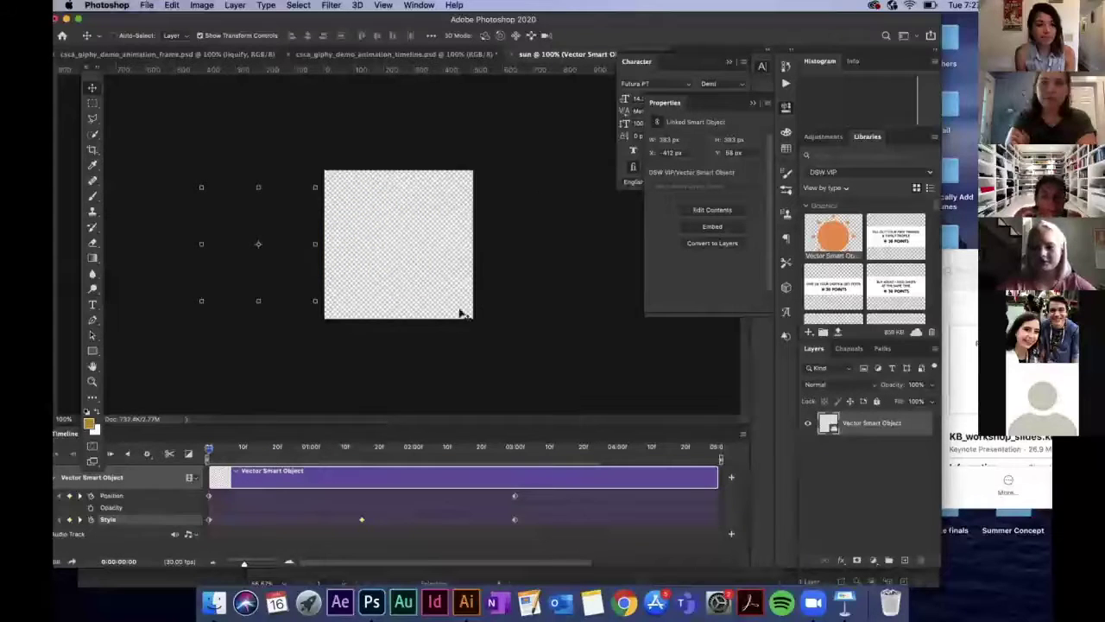
pyautogui.press('space')
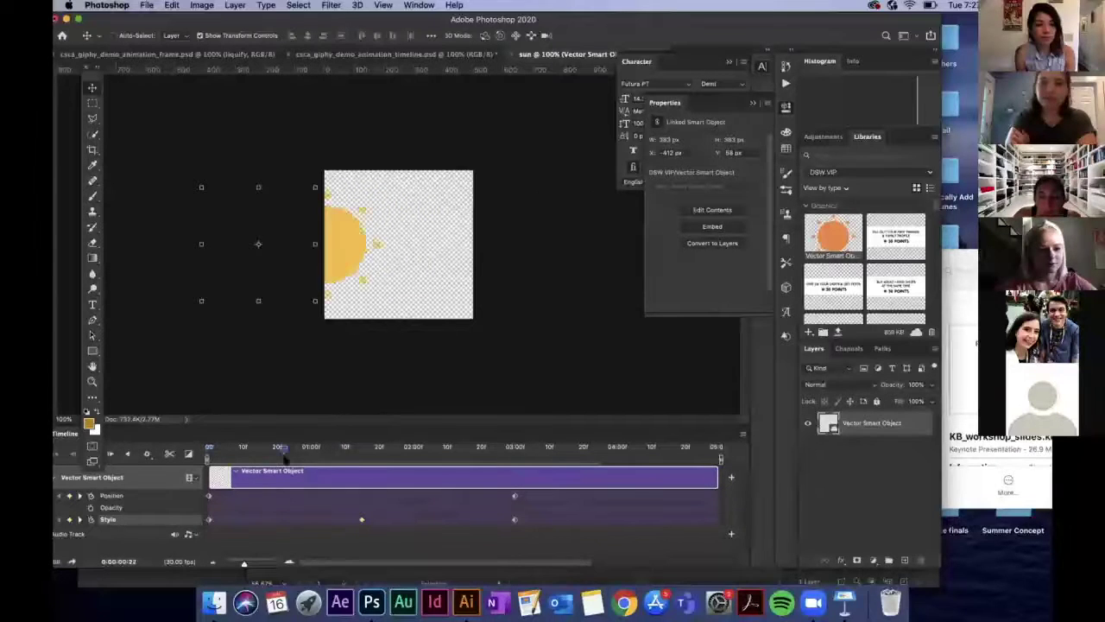
pyautogui.press('space')
pyautogui.press('space')
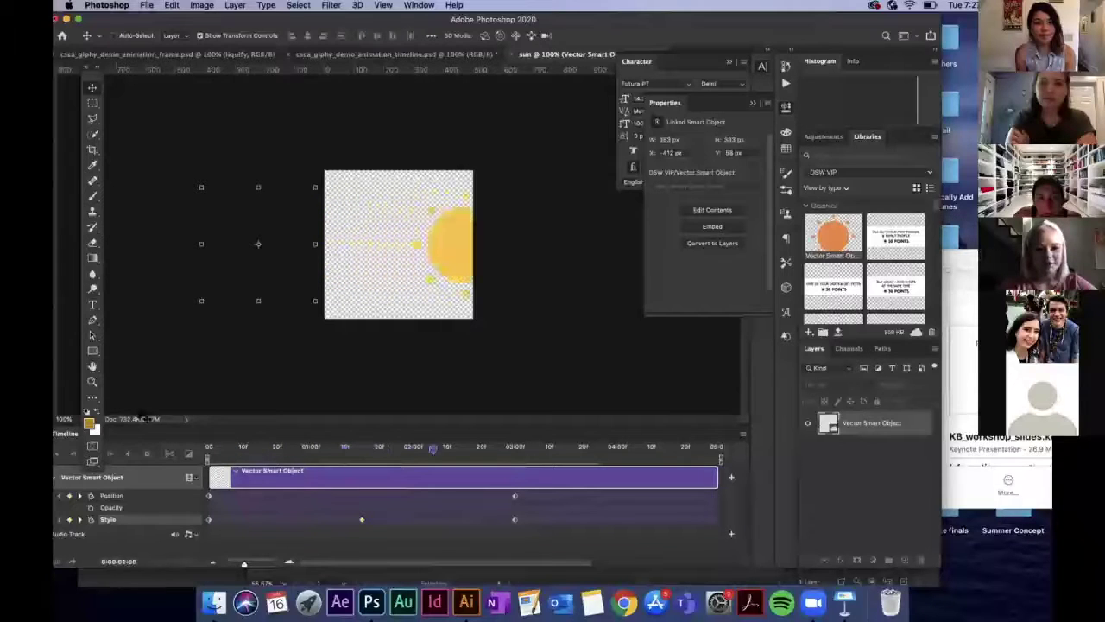
pyautogui.press('space')
pyautogui.moveTo(512, 456); pyautogui.dragTo(208, 451)
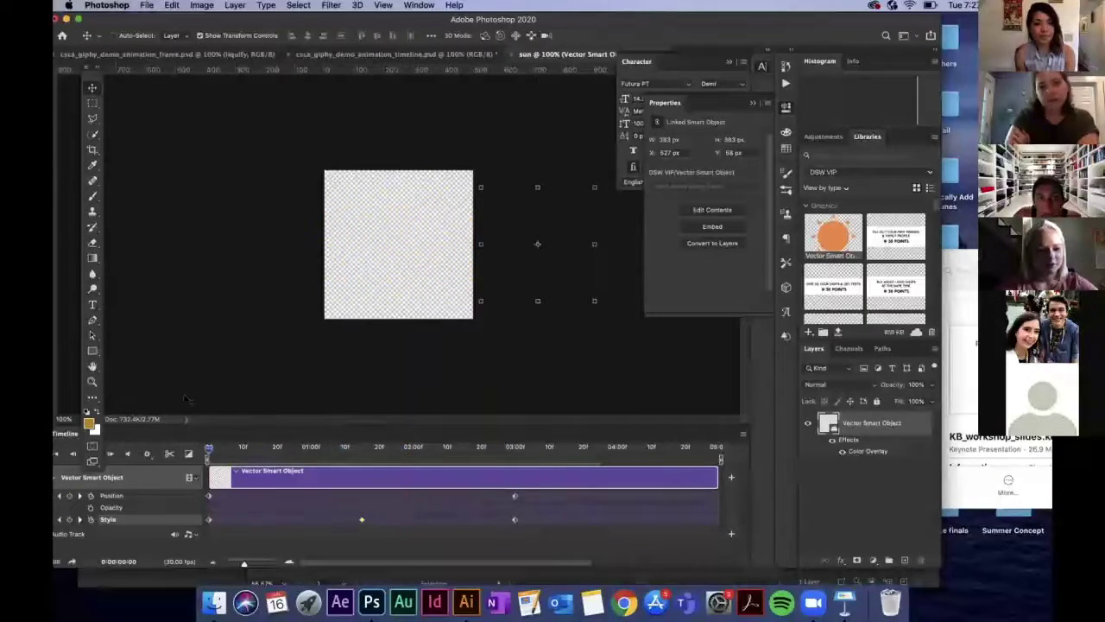
# Open the animation in Save for Web (Legacy) and examine the GIF's color reduction and matte options
pyautogui.click(151, 5)
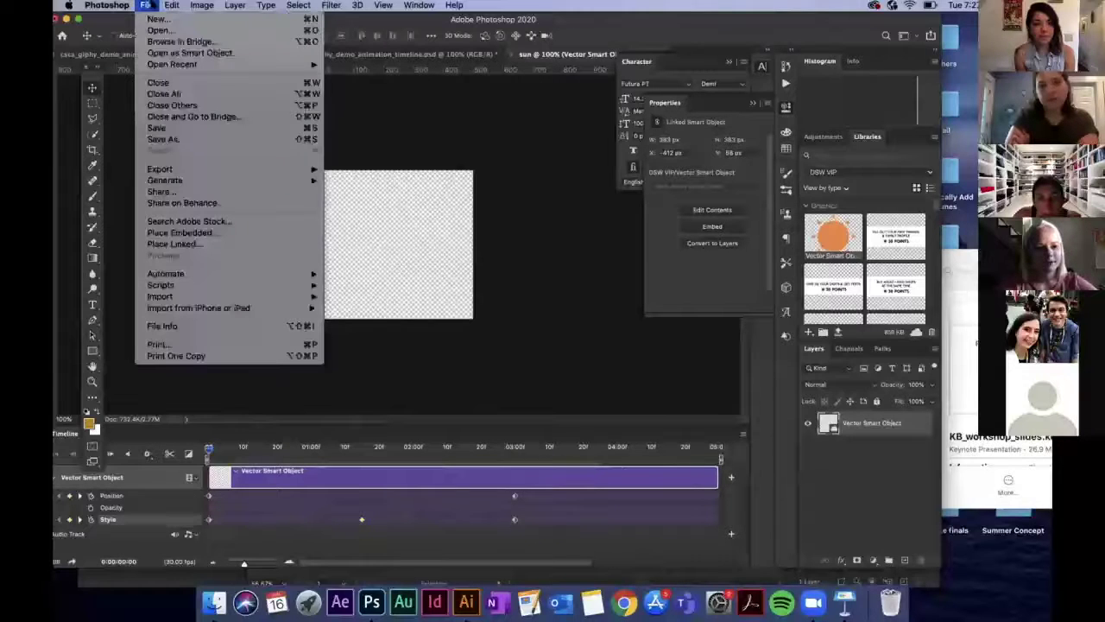
pyautogui.moveTo(169, 171)
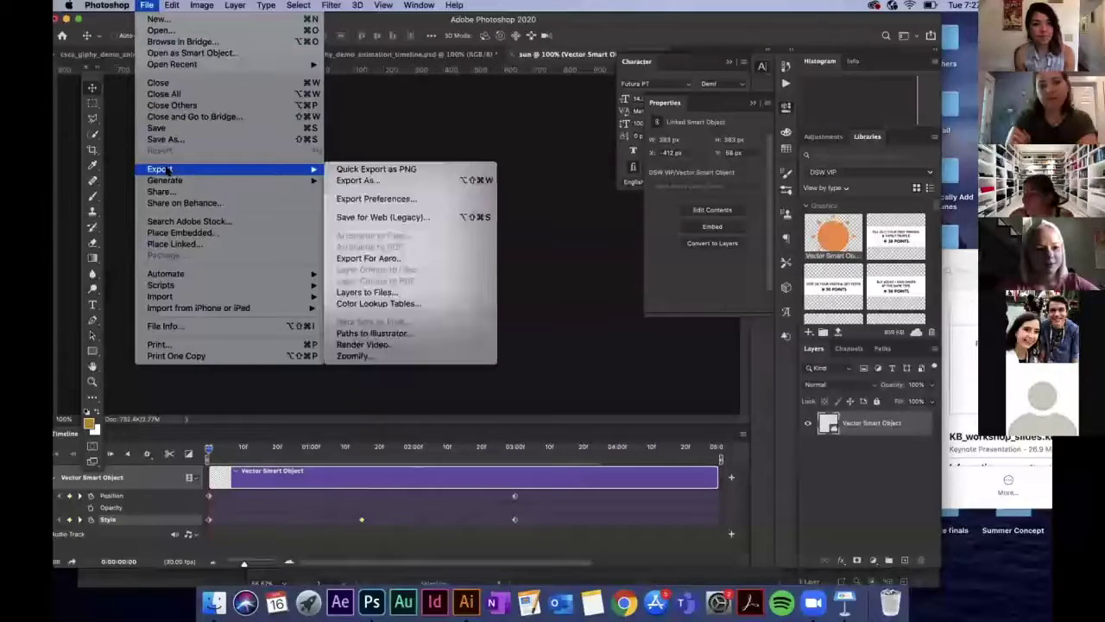
pyautogui.click(406, 218)
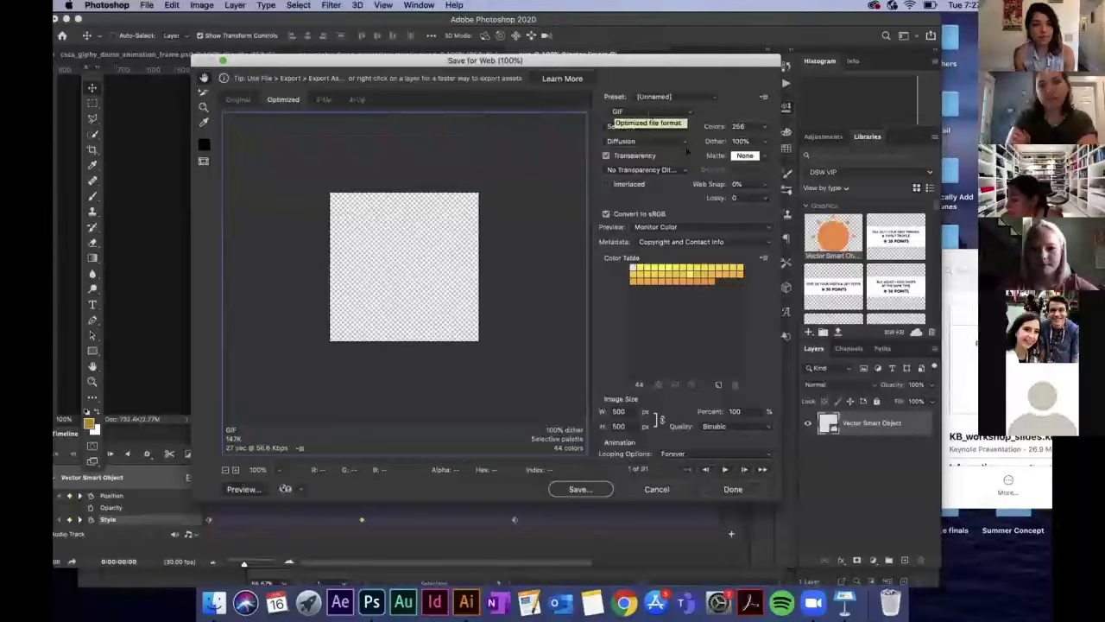
pyautogui.click(681, 128)
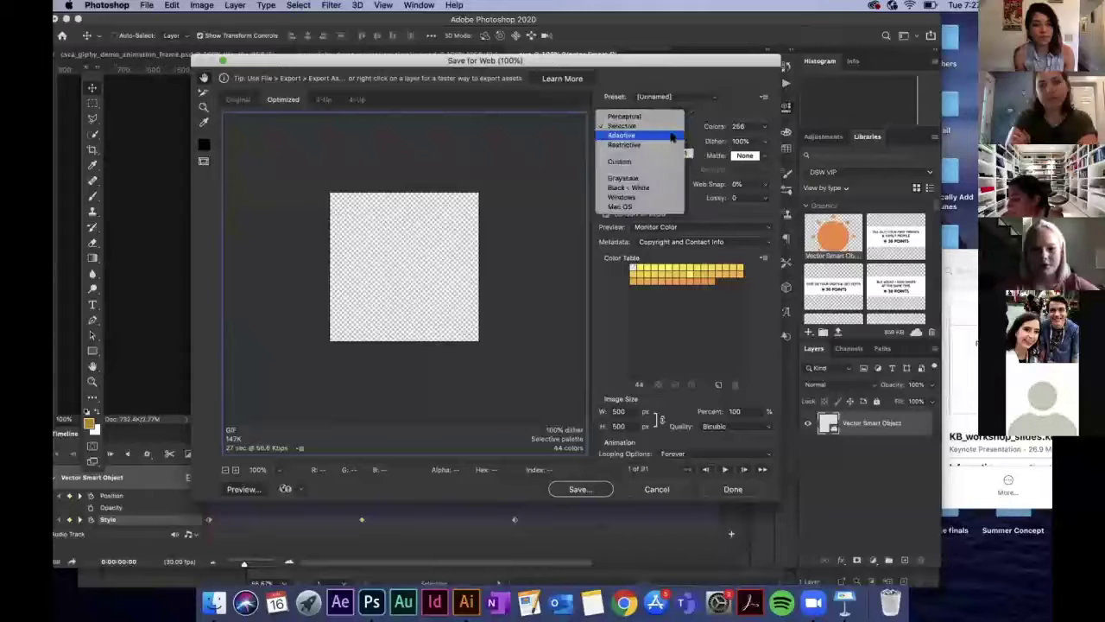
pyautogui.click(699, 130)
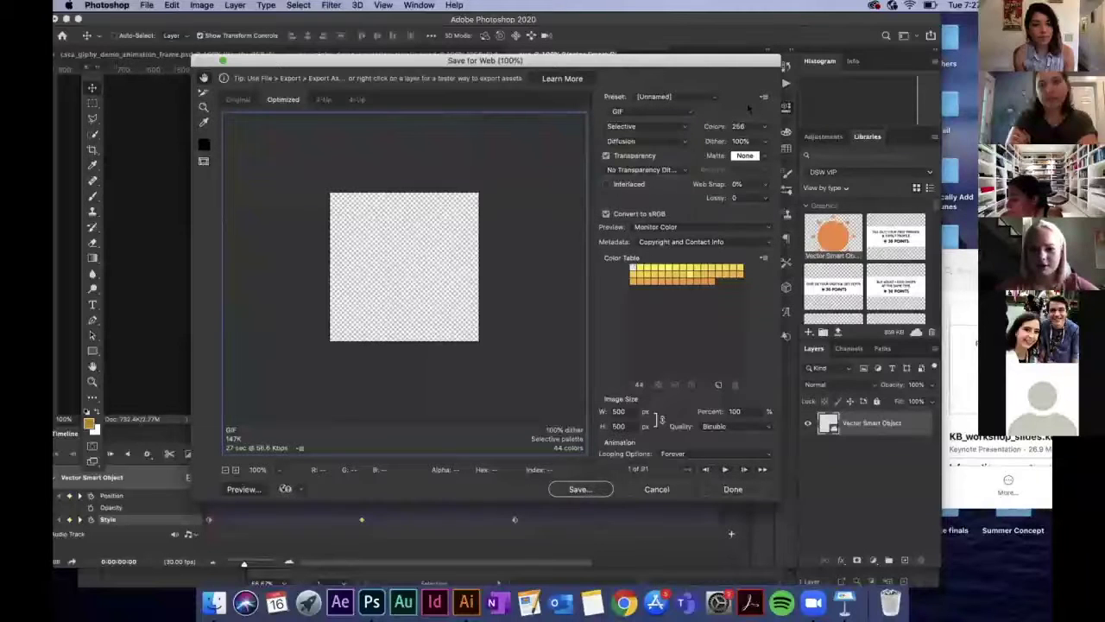
pyautogui.click(765, 157)
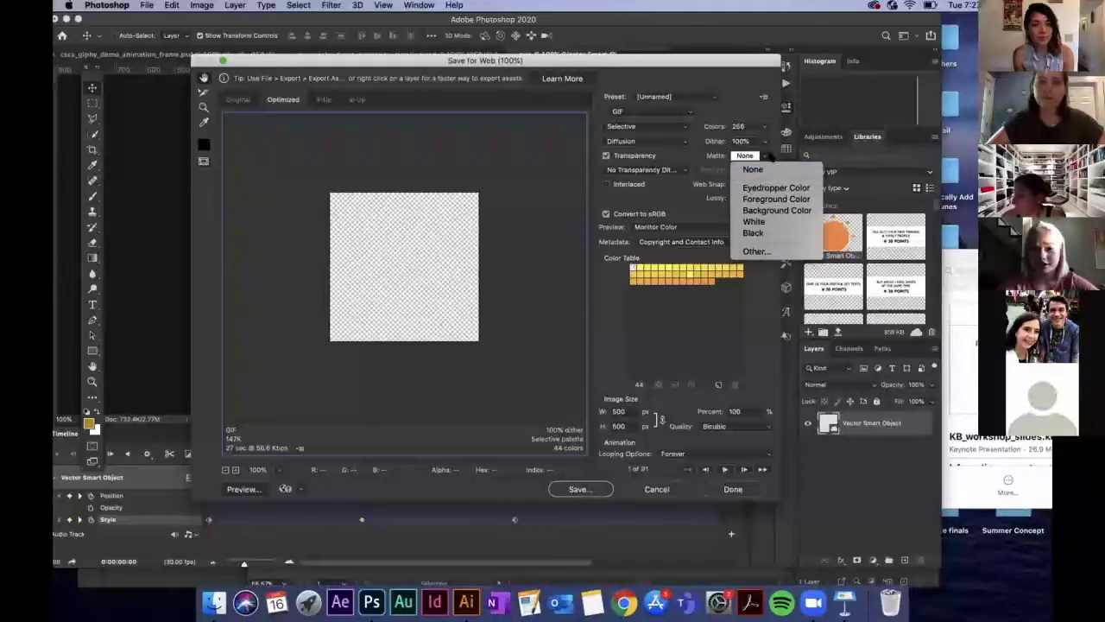
pyautogui.click(774, 156)
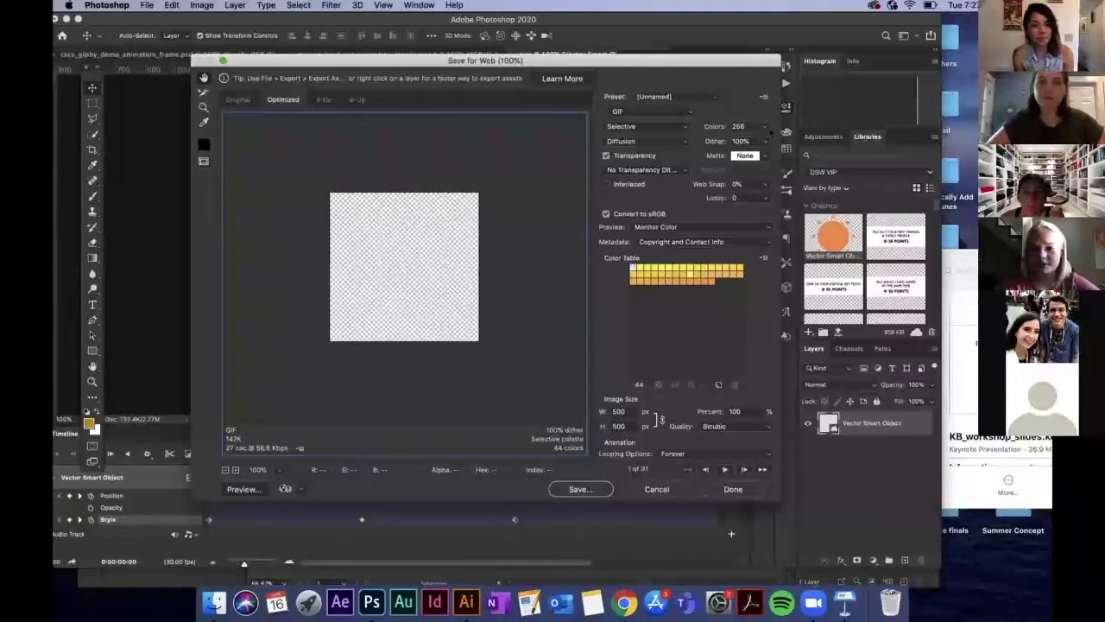
# Try a 32-color palette for the GIF and reduce its color count further to 16
pyautogui.click(764, 127)
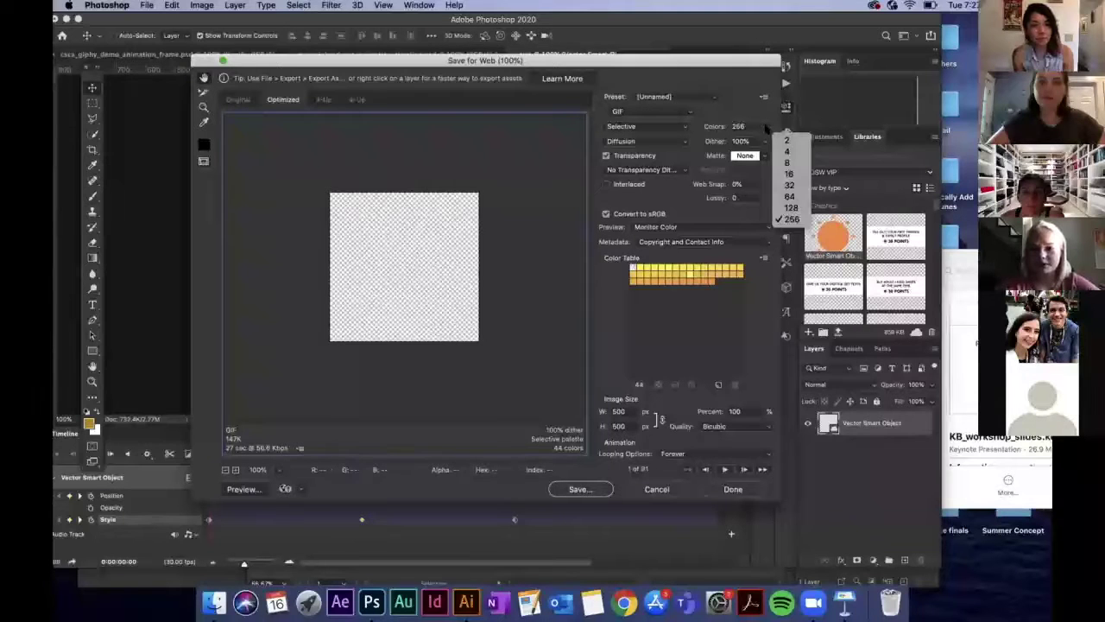
pyautogui.click(789, 186)
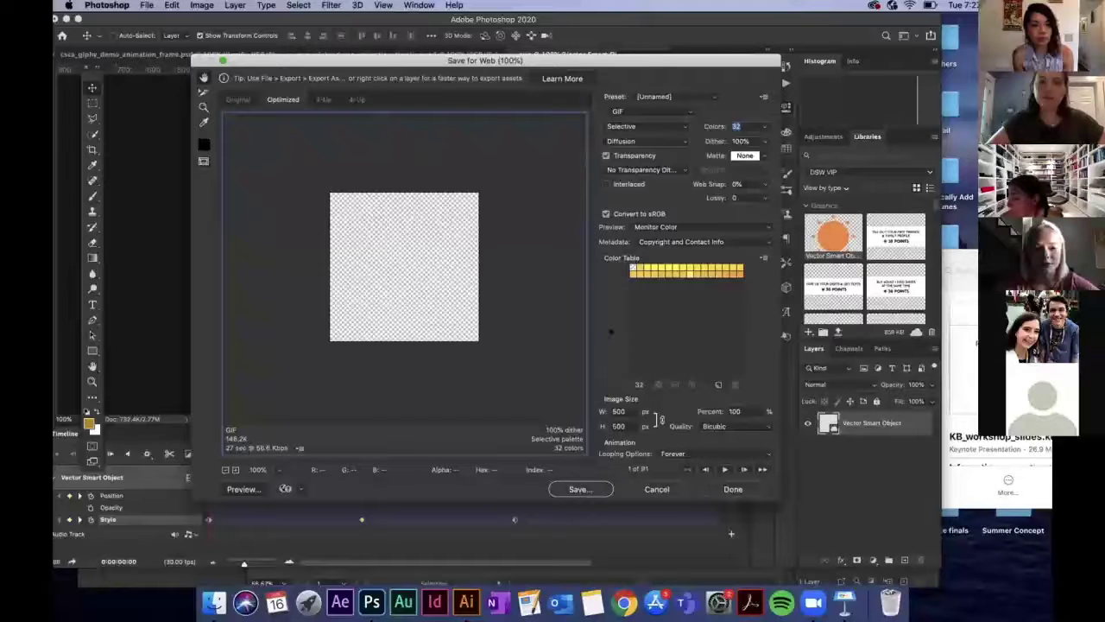
pyautogui.click(764, 127)
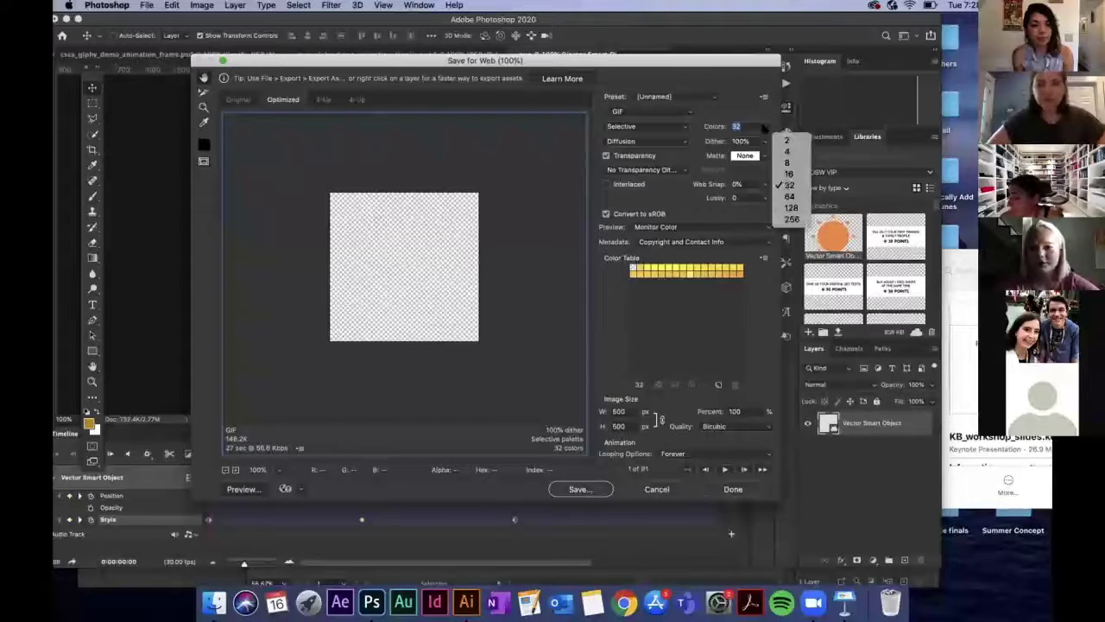
pyautogui.click(780, 175)
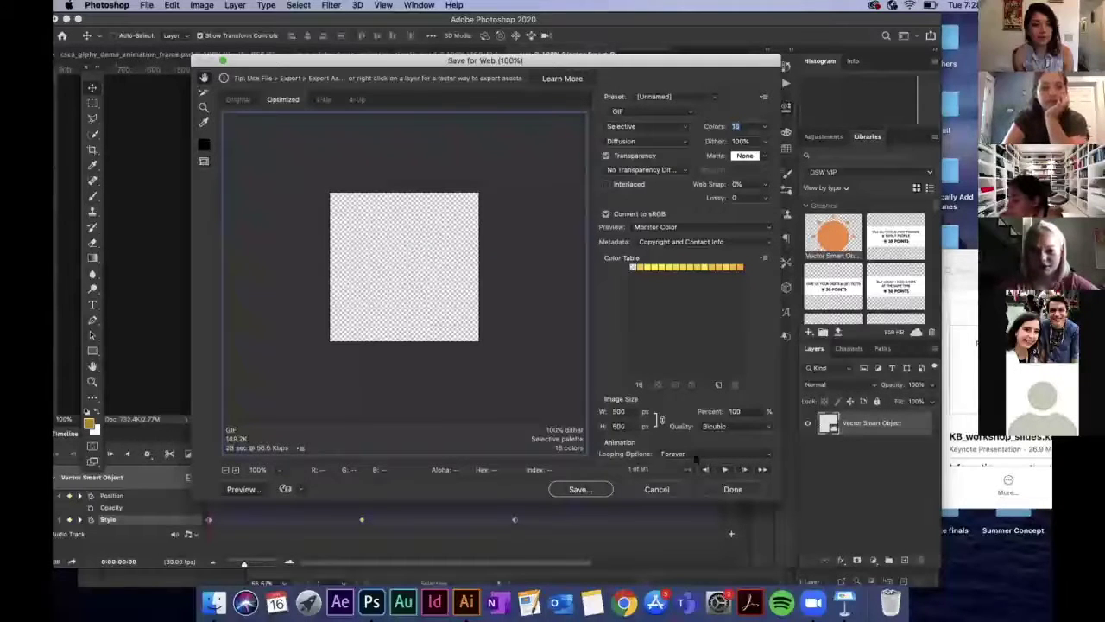
# Preview the optimized animation and save it to the Desktop as sun.gif
pyautogui.click(724, 469)
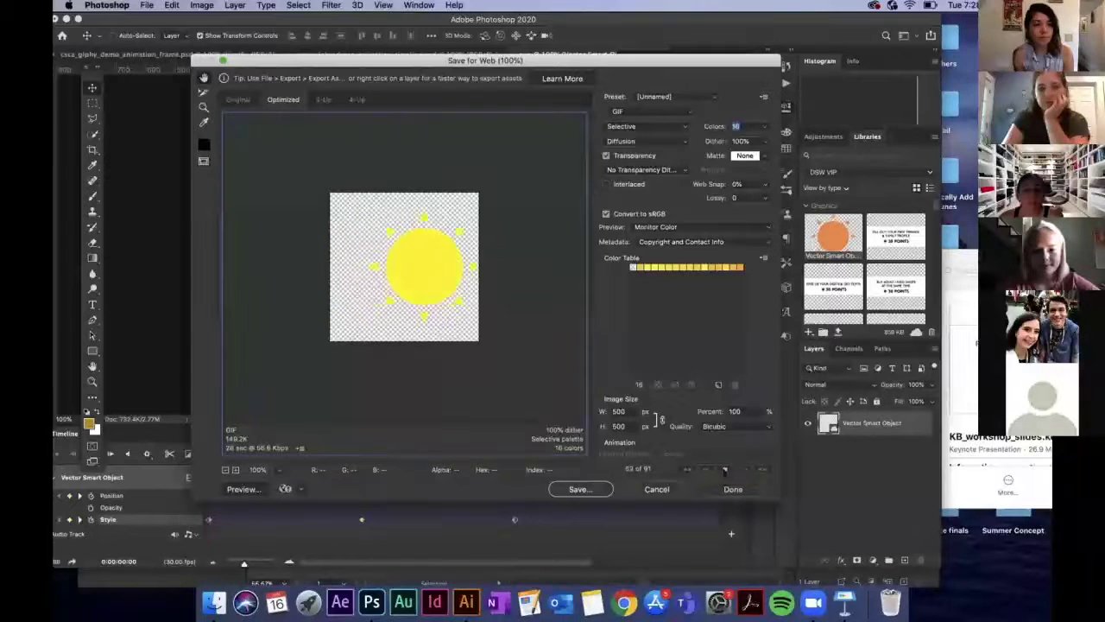
pyautogui.click(582, 489)
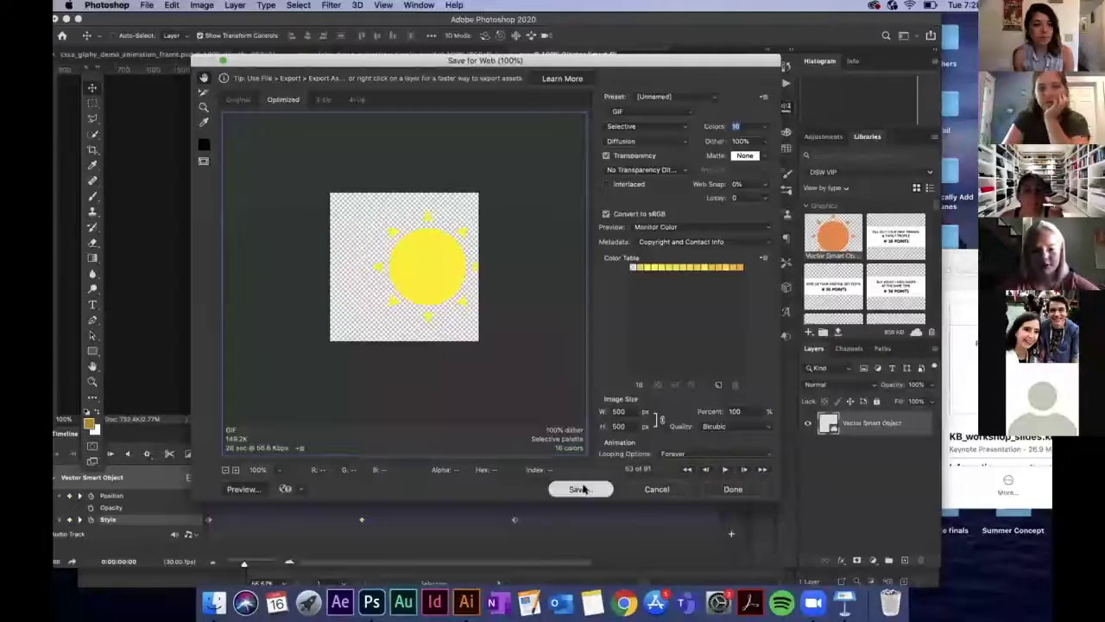
pyautogui.click(582, 489)
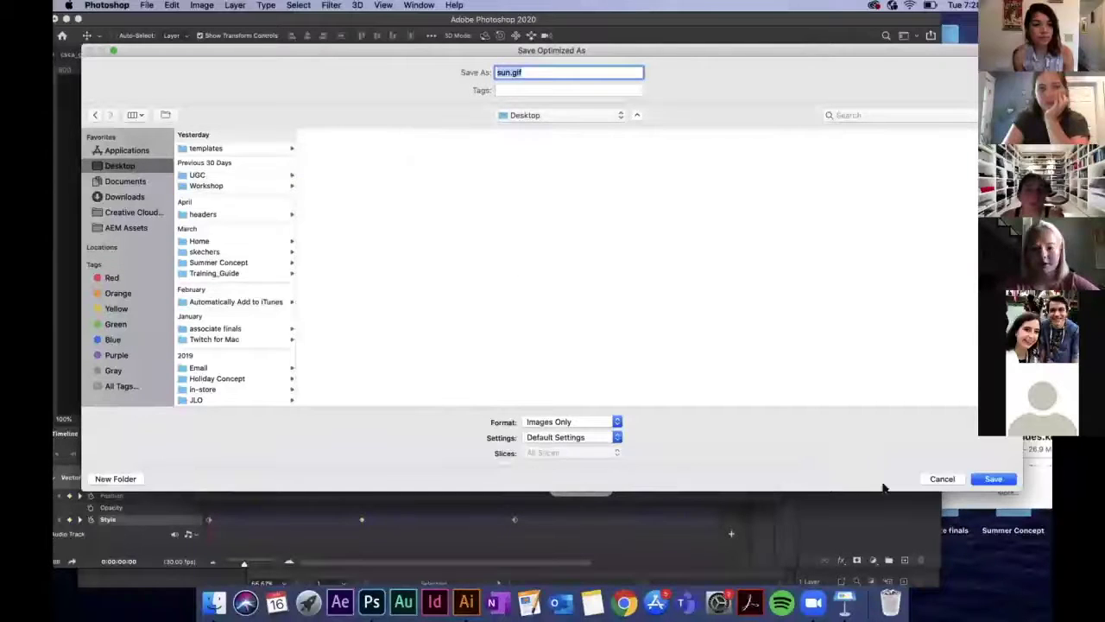
pyautogui.moveTo(582, 51); pyautogui.dragTo(437, 51)
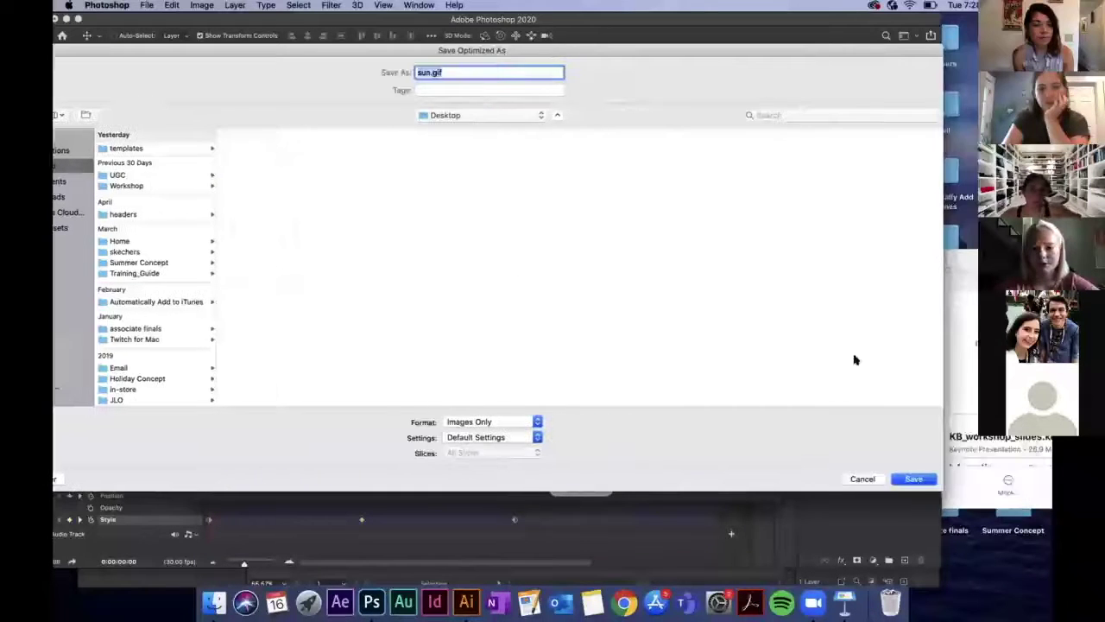
pyautogui.click(914, 479)
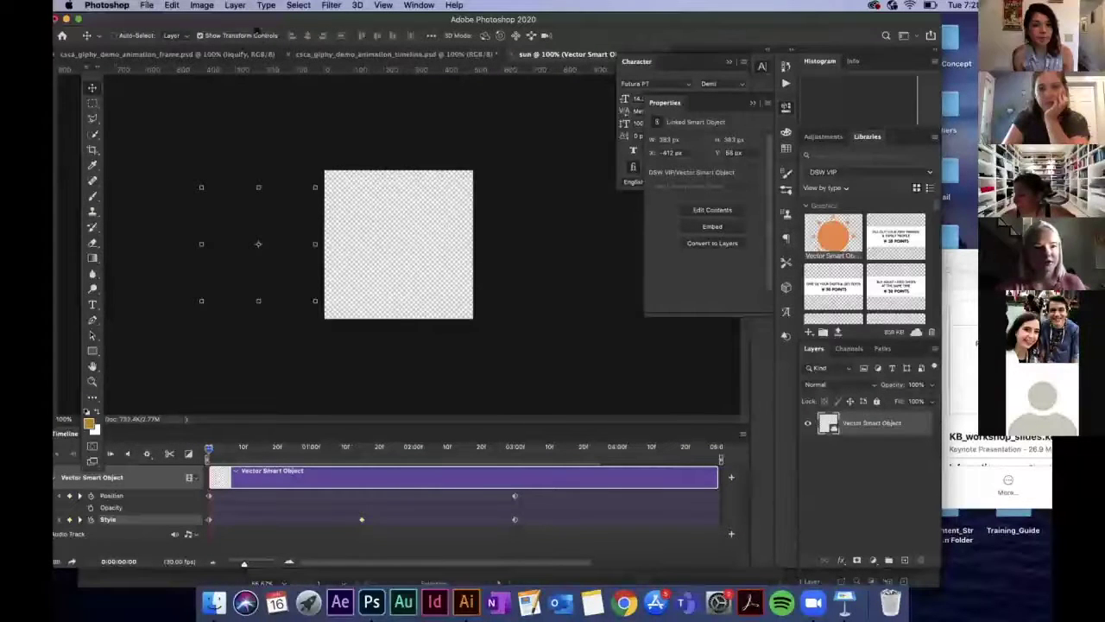
# Shift the application window slightly and collapse the floating Character and Properties panels
pyautogui.moveTo(253, 17); pyautogui.dragTo(260, 17)
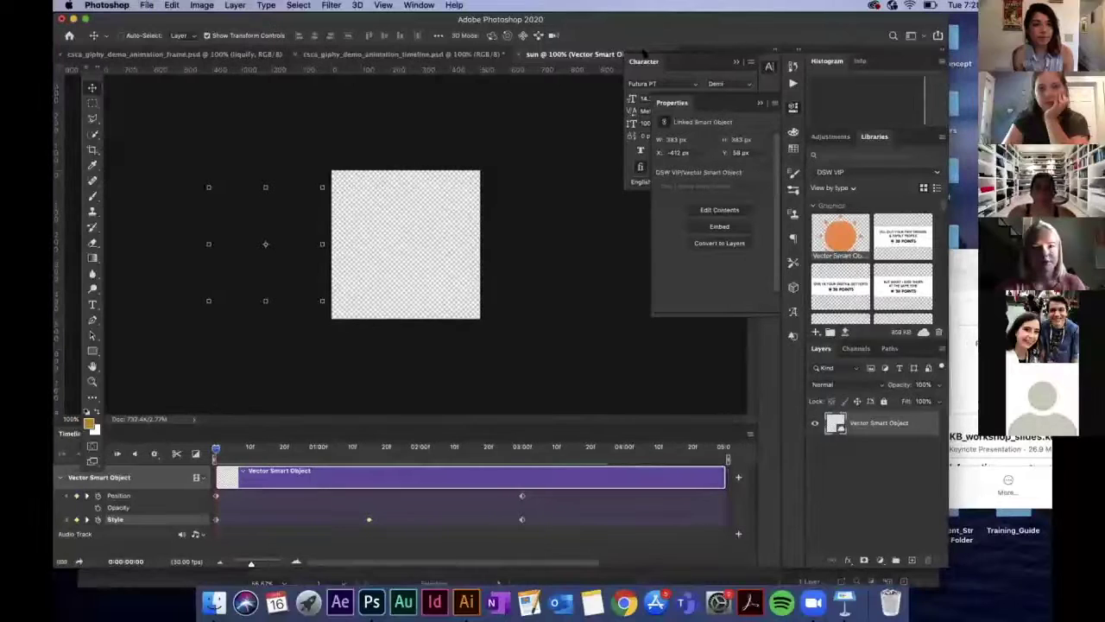
pyautogui.click(739, 62)
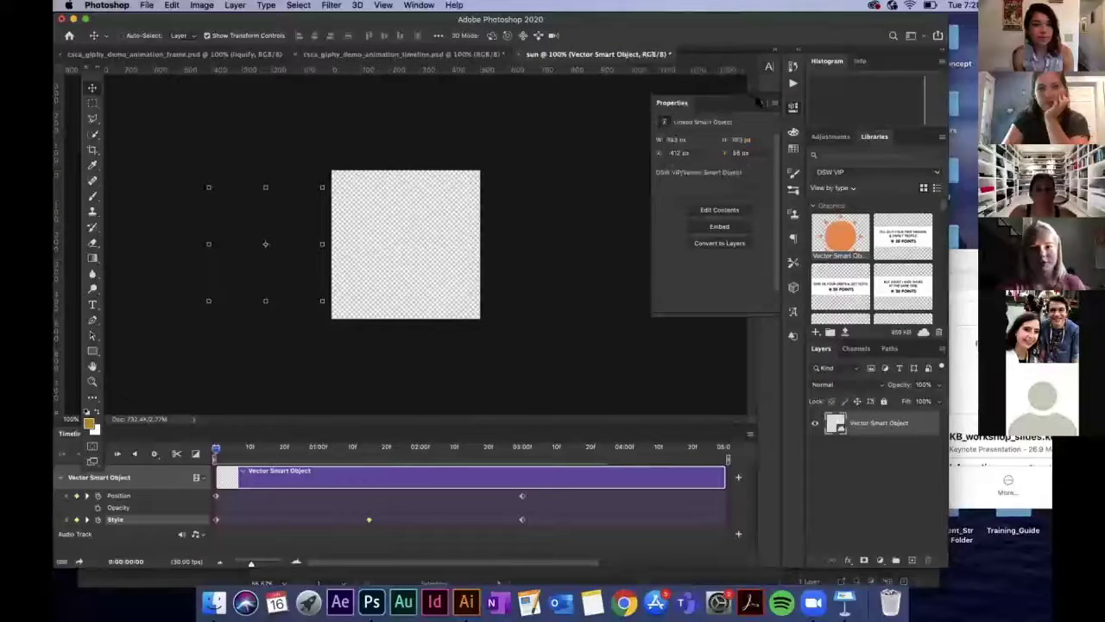
pyautogui.click(758, 103)
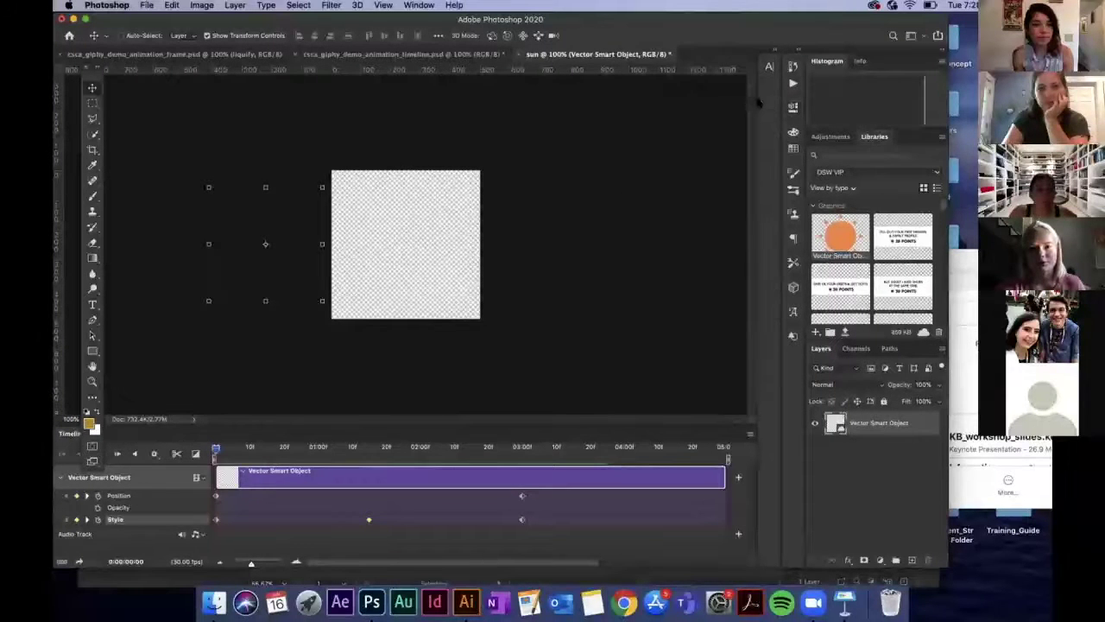
# Create a new document named sun2, 500 by 500 pixels, in RGB Color mode
pyautogui.click(147, 7)
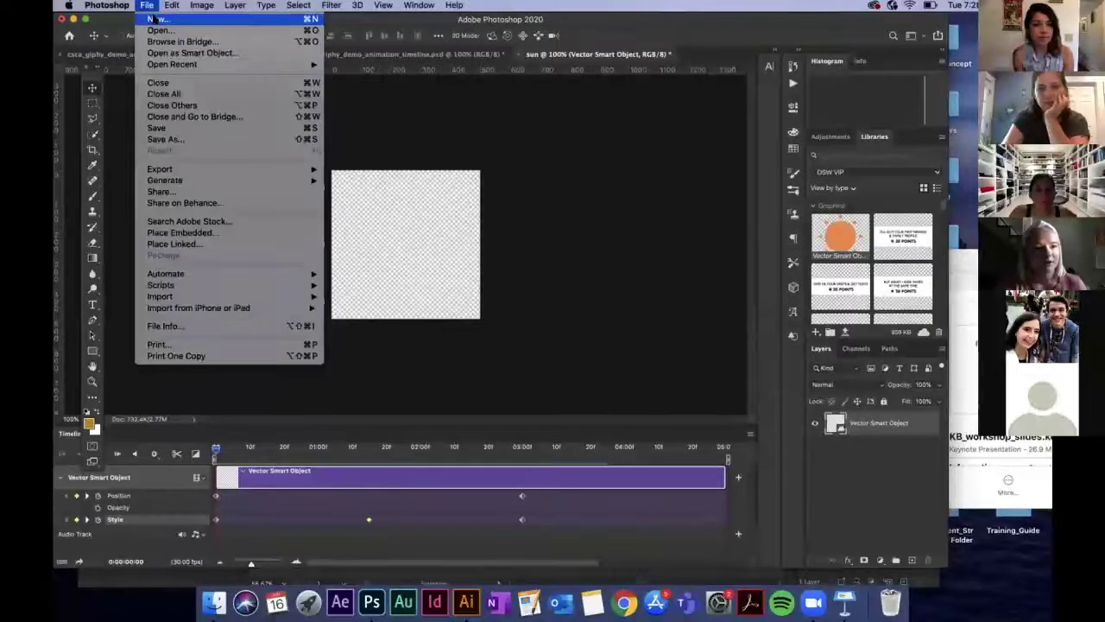
pyautogui.click(154, 18)
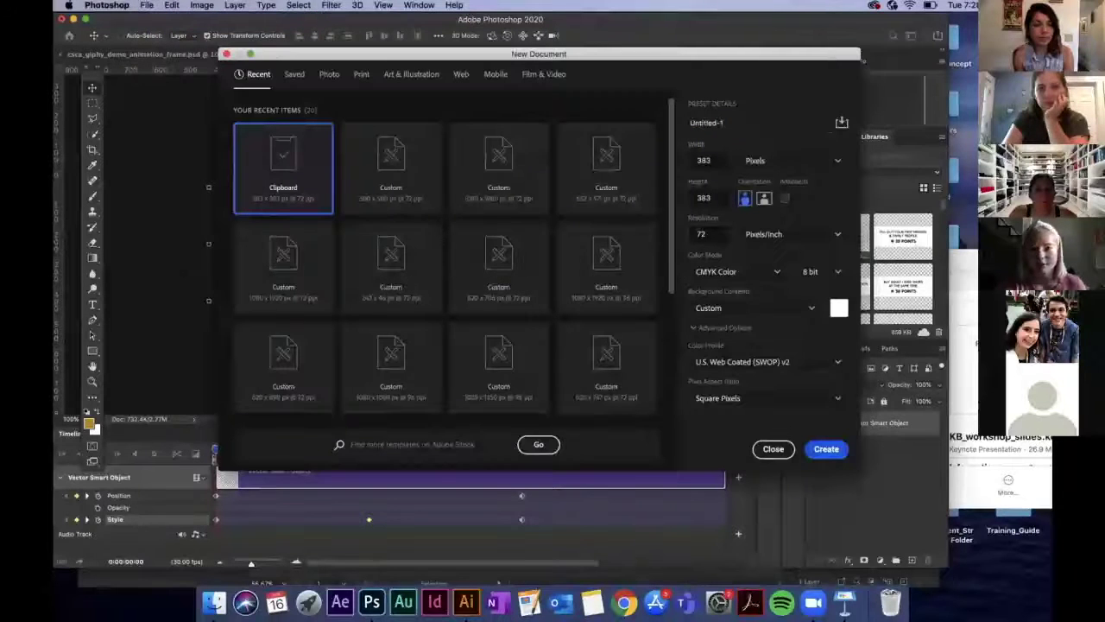
pyautogui.write('500')
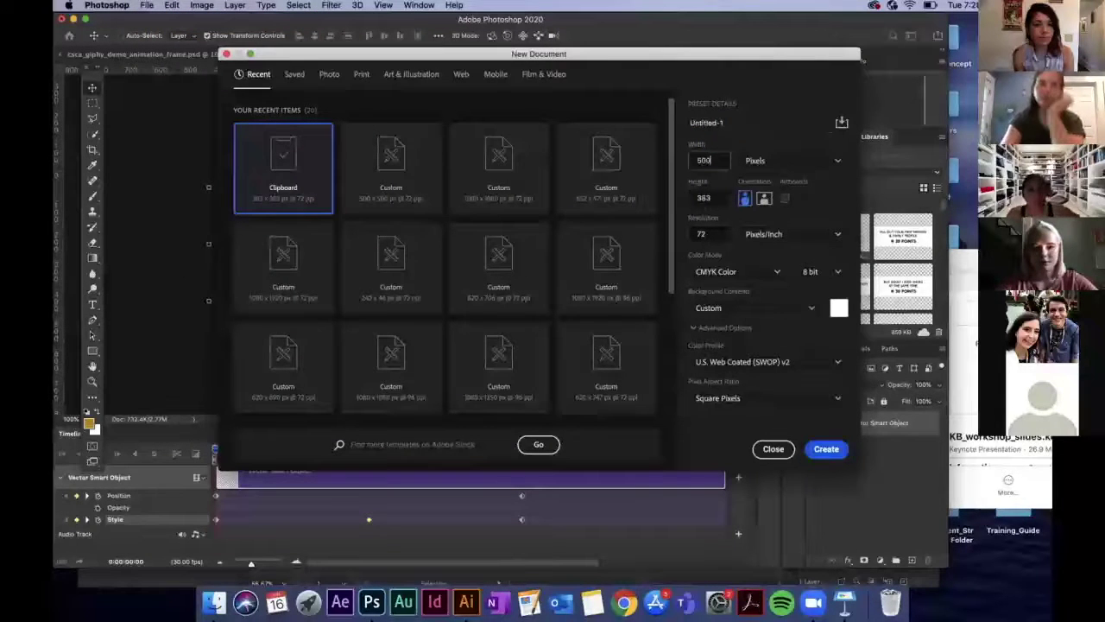
pyautogui.press('Tab')
pyautogui.write('5')
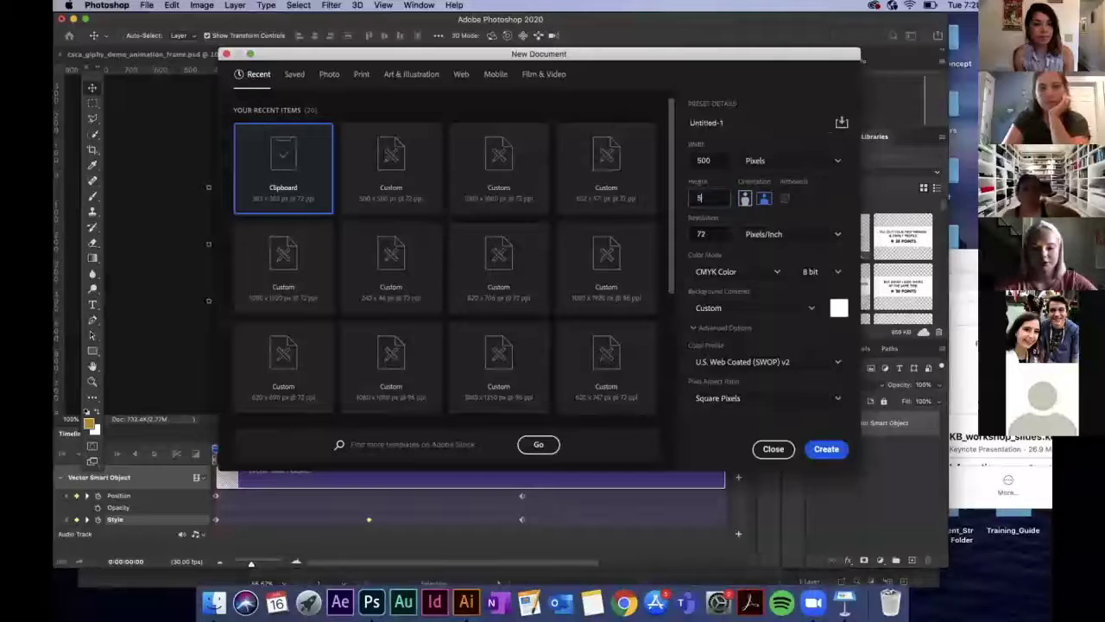
pyautogui.write('00')
pyautogui.click(716, 272)
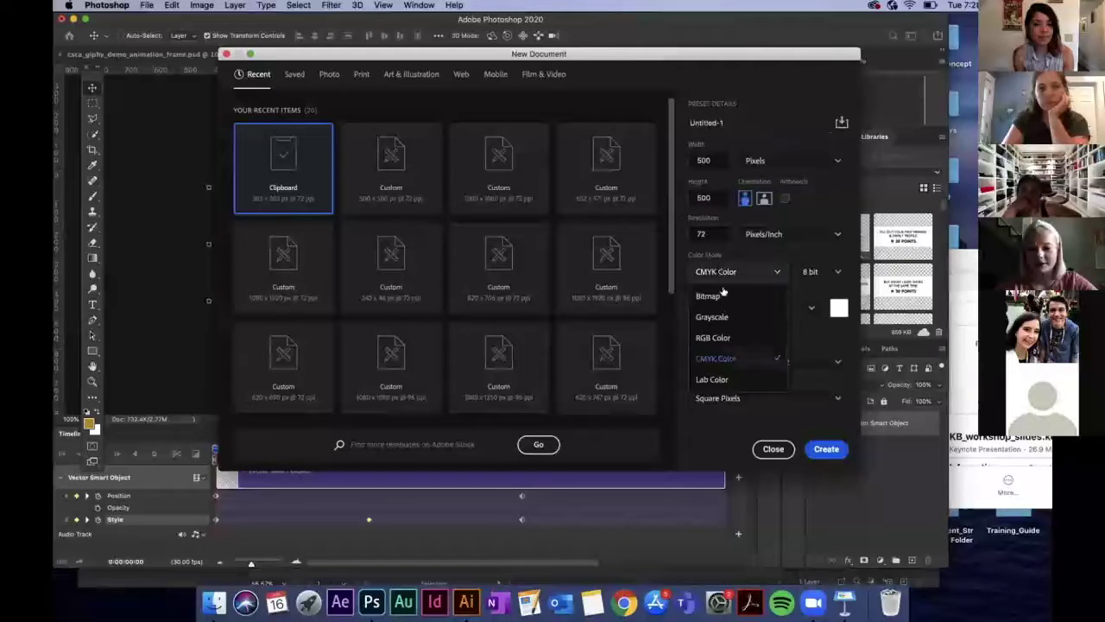
pyautogui.click(731, 338)
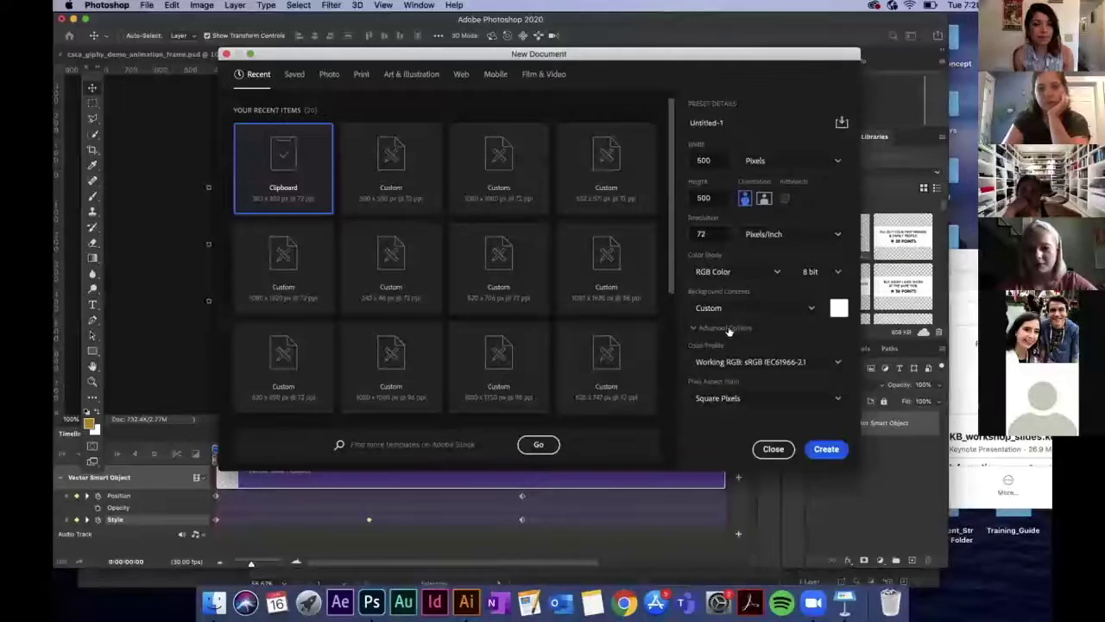
pyautogui.click(707, 122)
pyautogui.write('sun2')
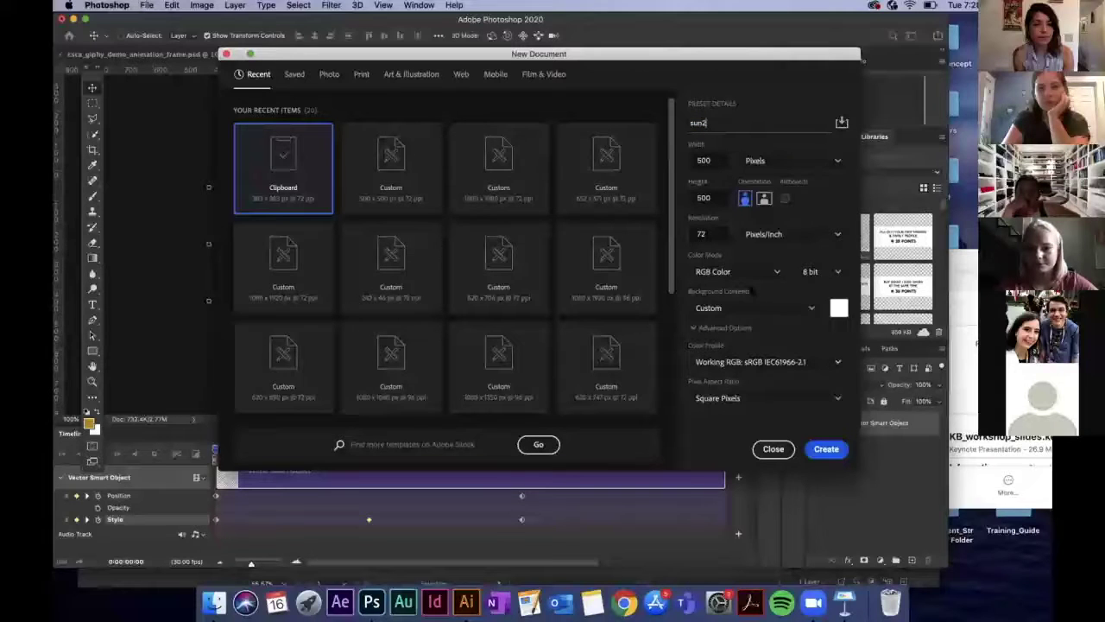
pyautogui.click(824, 449)
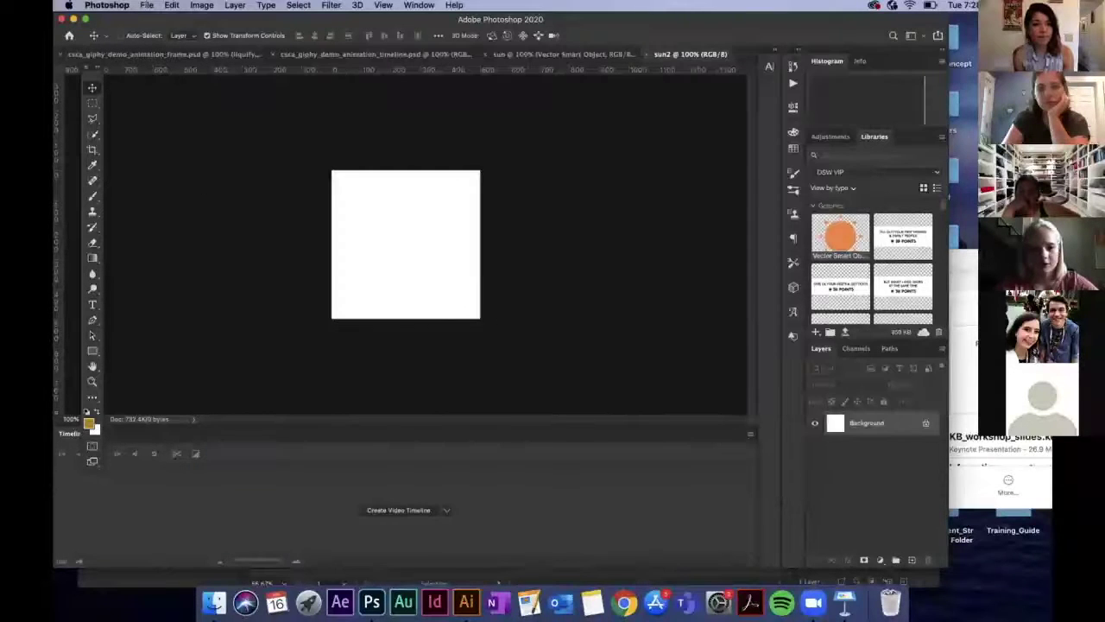
# Check the selected sun artwork in Illustrator, return to Photoshop and paste it into sun2 as a Smart Object, committing its placement
pyautogui.click(466, 602)
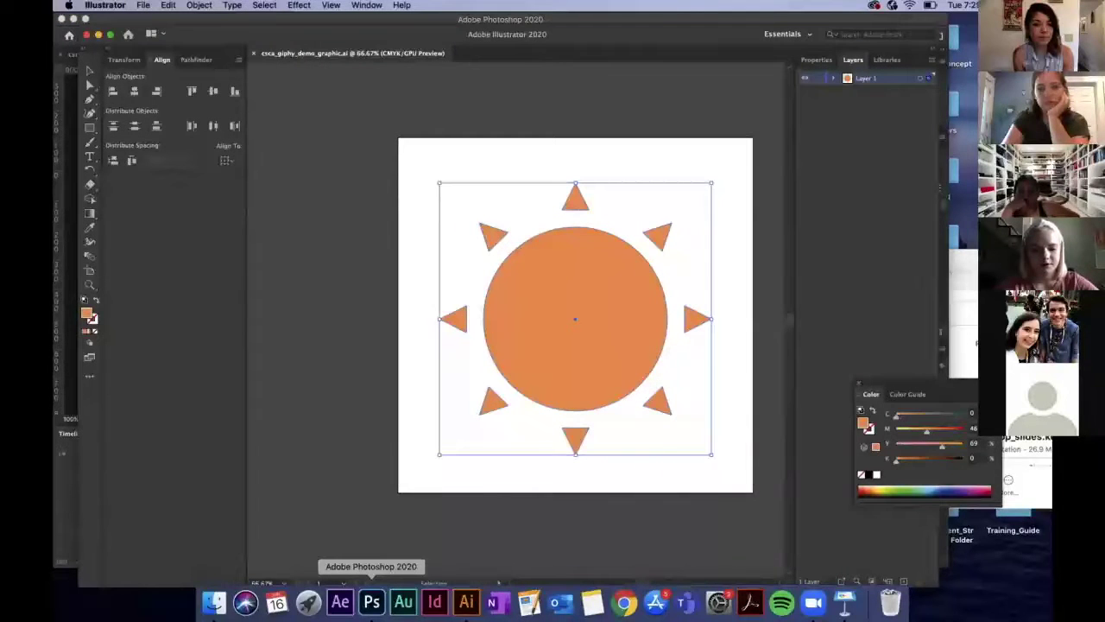
pyautogui.click(372, 602)
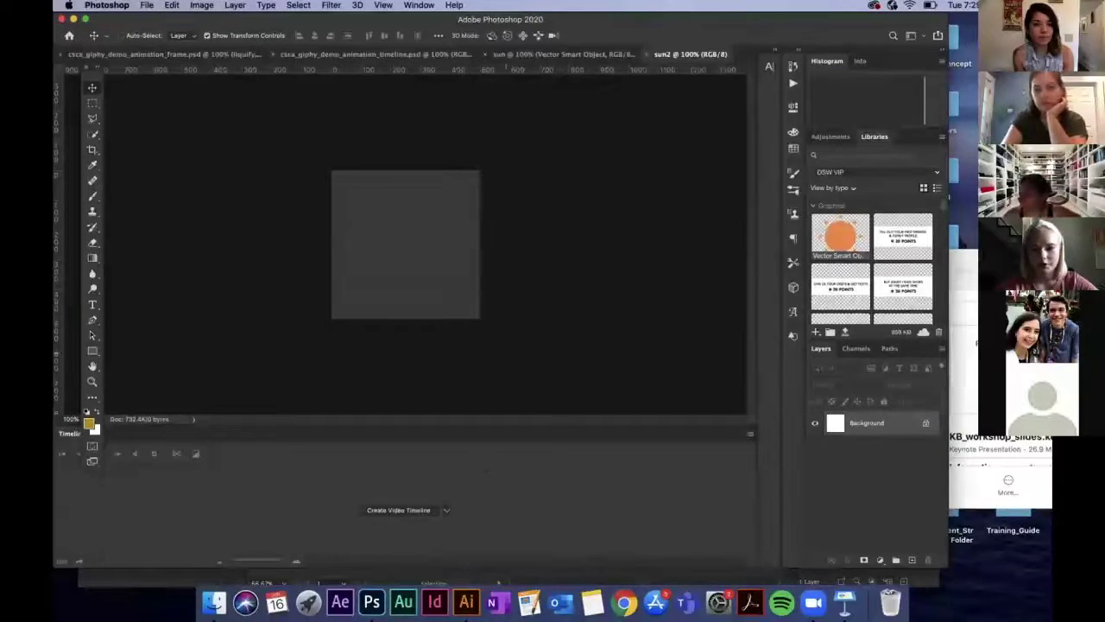
pyautogui.press('super+v')
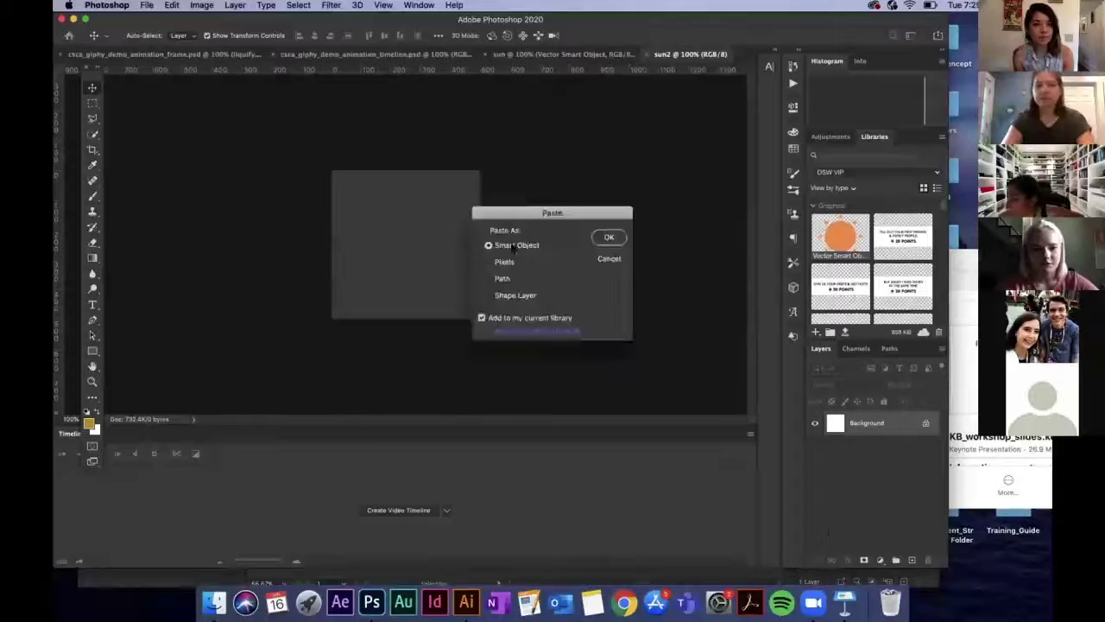
pyautogui.click(610, 237)
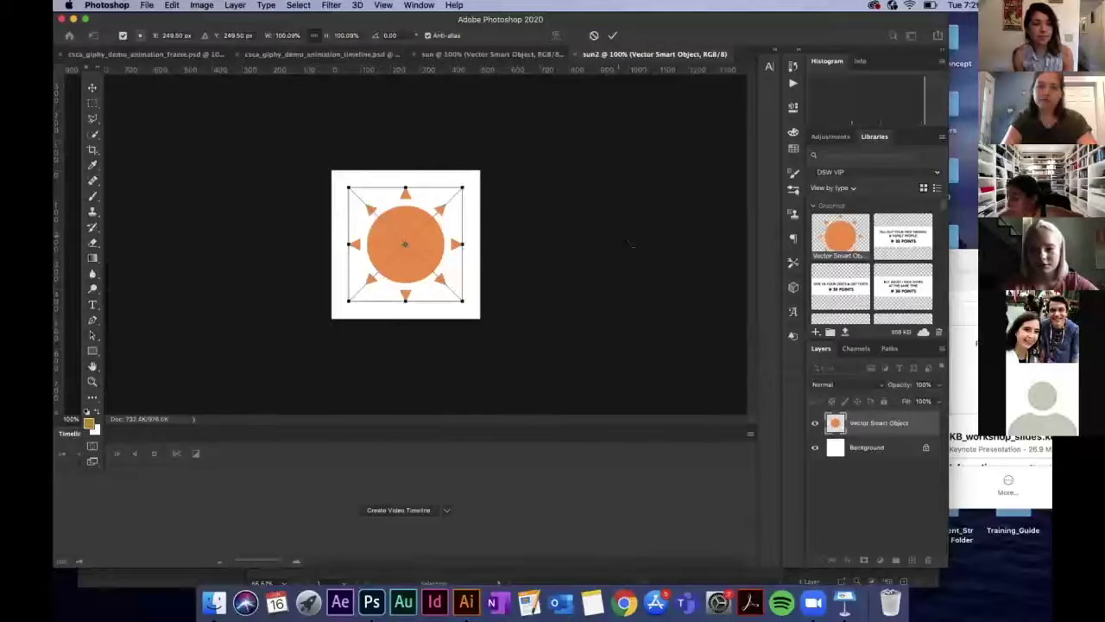
pyautogui.press('Return')
# Delete the white Background layer and create a frame animation for the document
pyautogui.click(864, 450)
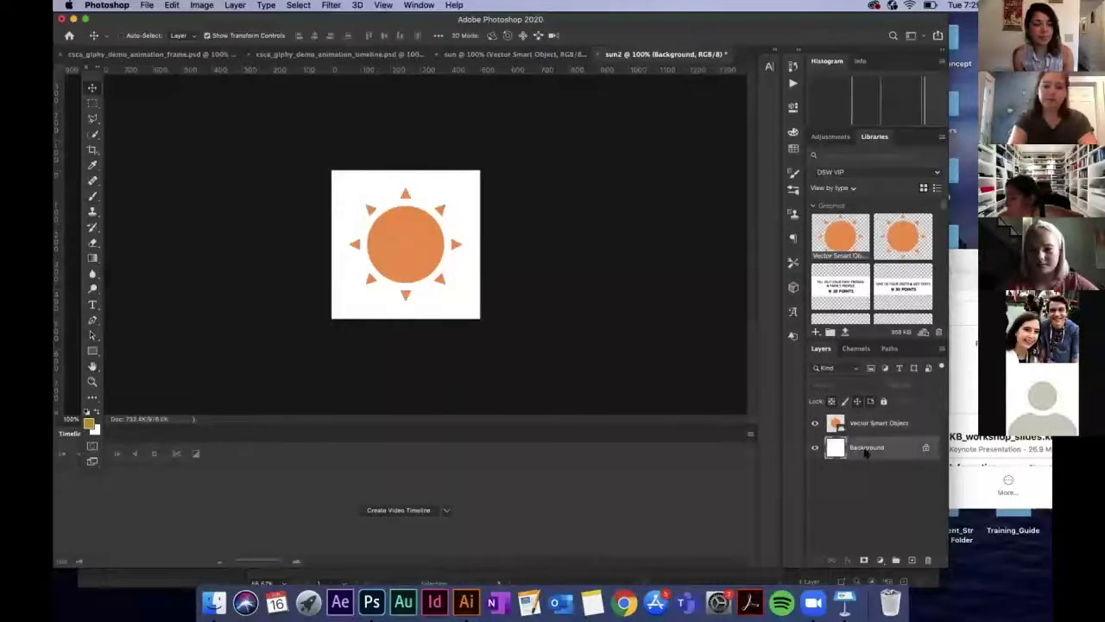
pyautogui.press('Delete')
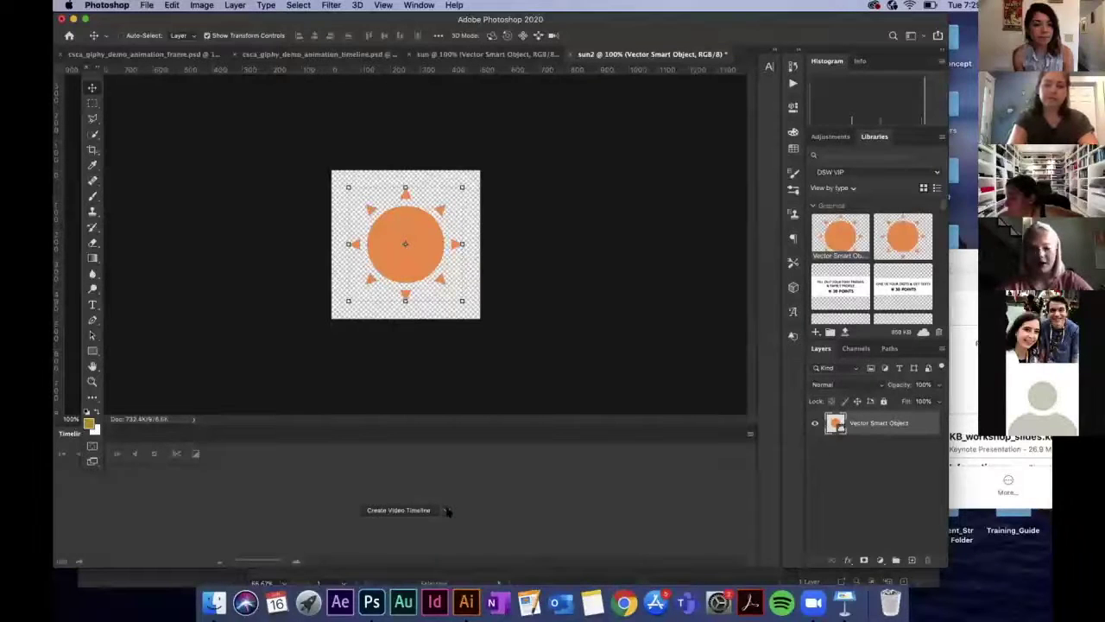
pyautogui.click(447, 510)
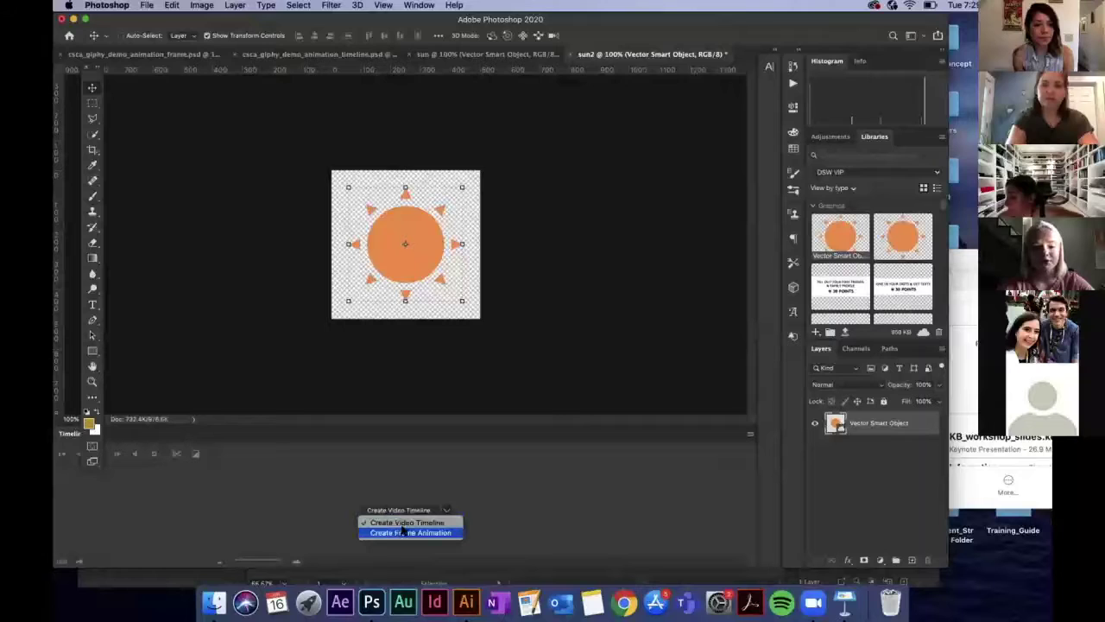
pyautogui.click(403, 531)
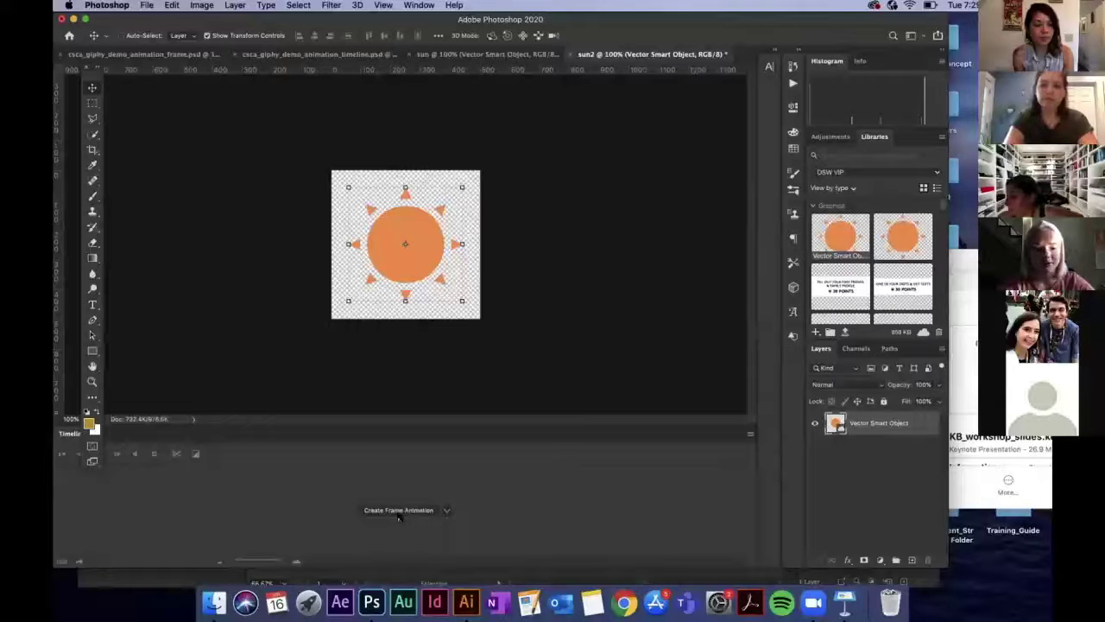
pyautogui.click(396, 511)
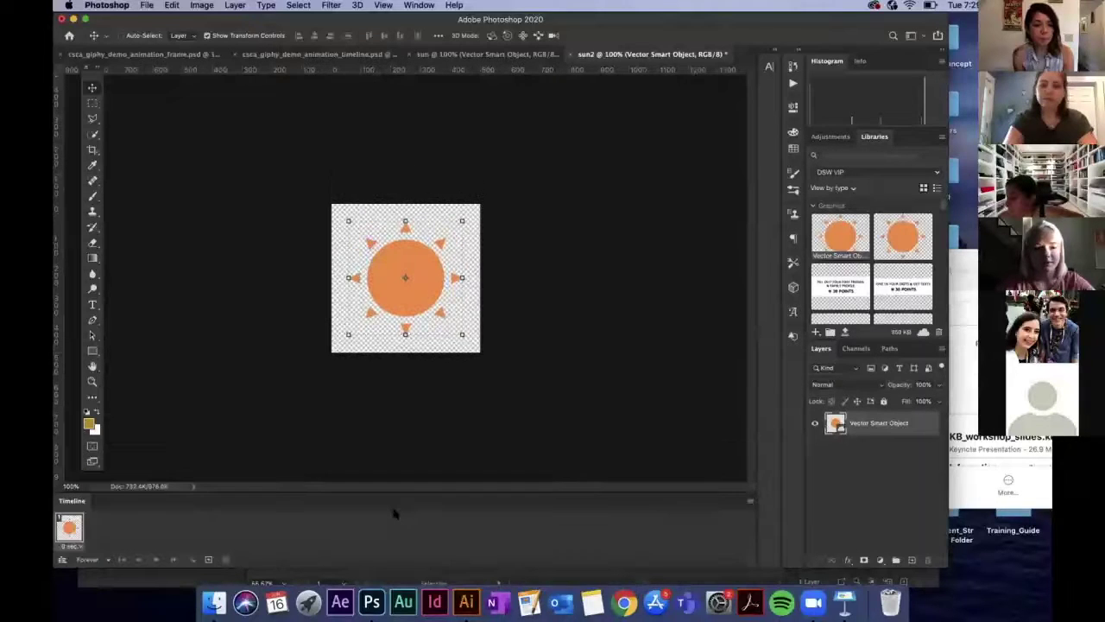
# Rename the pasted Vector Smart Object layer as sun1
pyautogui.doubleClick(867, 438)
pyautogui.write('sun')
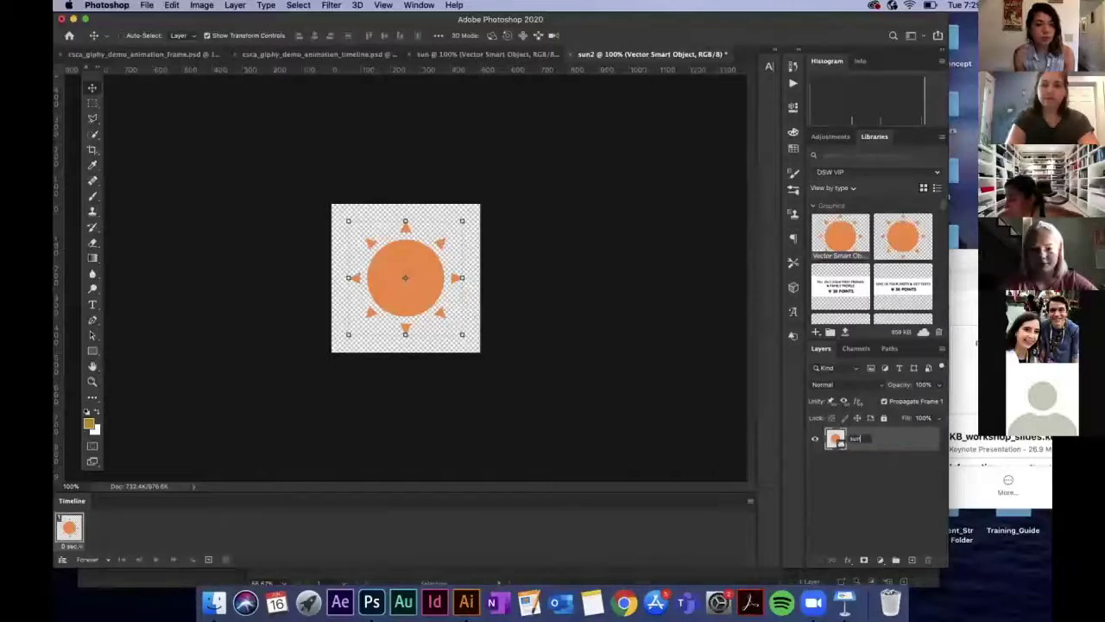
pyautogui.write('1')
pyautogui.press('Return')
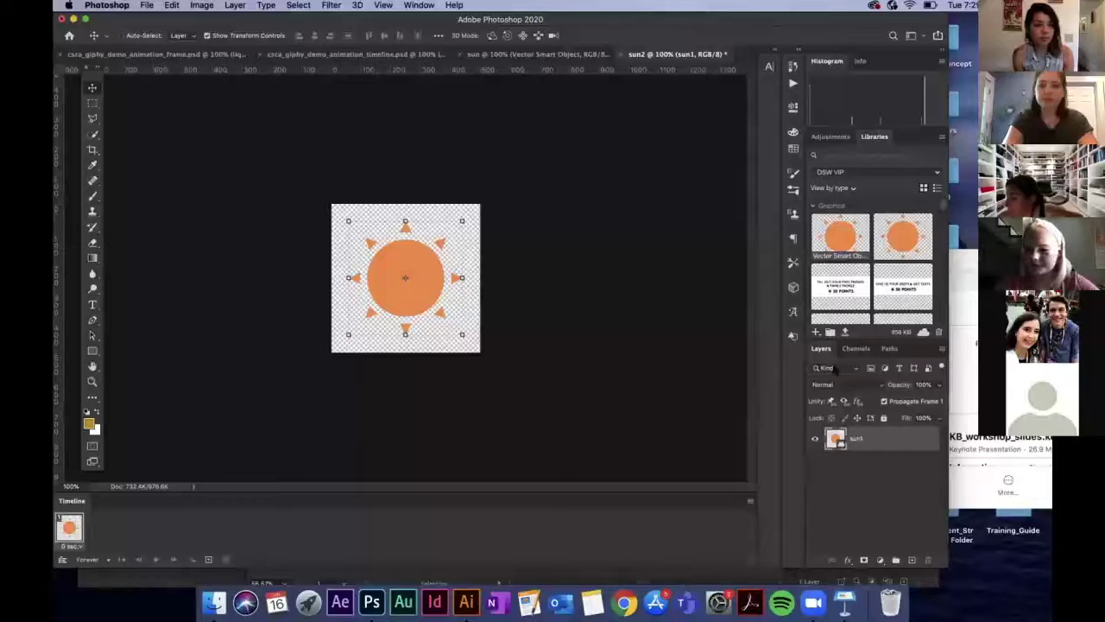
# Duplicate the sun1 layer and rename the copy sun2
pyautogui.moveTo(877, 440); pyautogui.dragTo(913, 559)
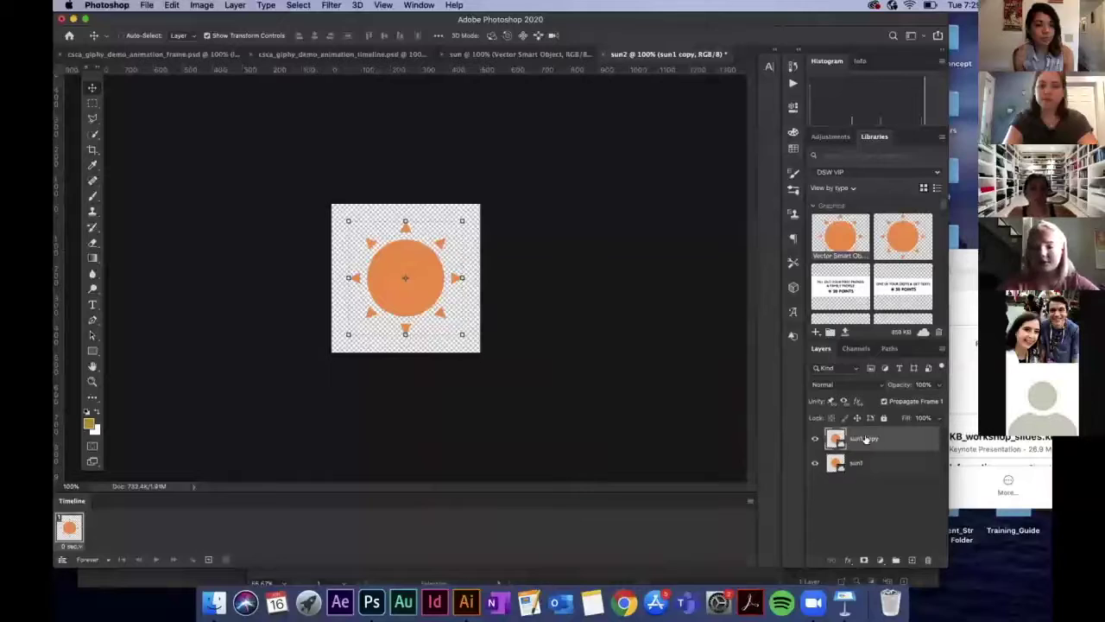
pyautogui.doubleClick(867, 439)
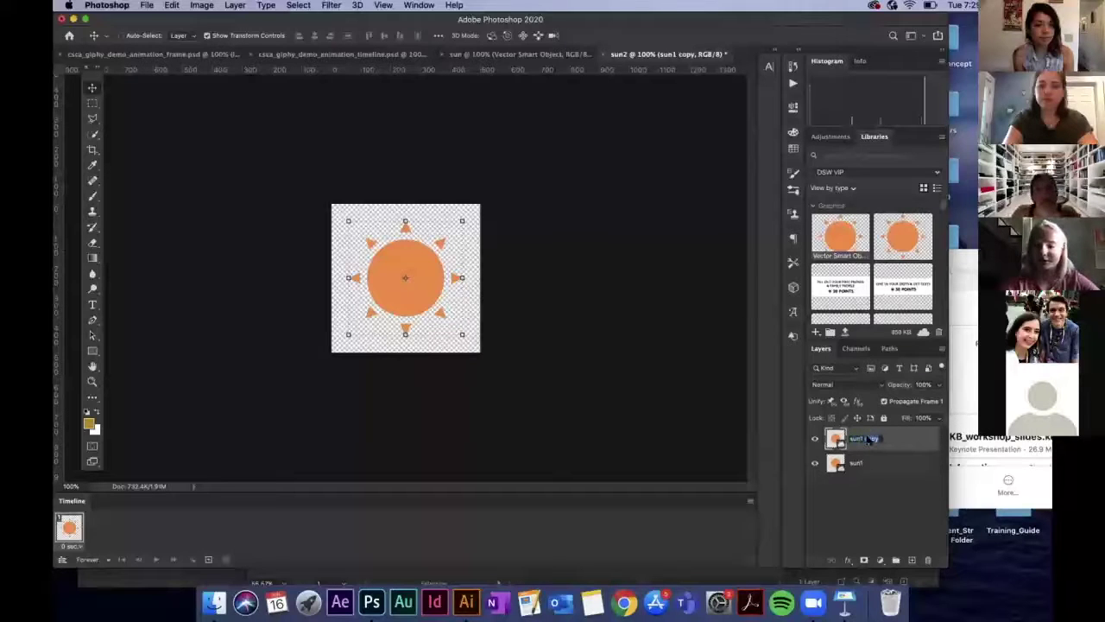
pyautogui.doubleClick(869, 439)
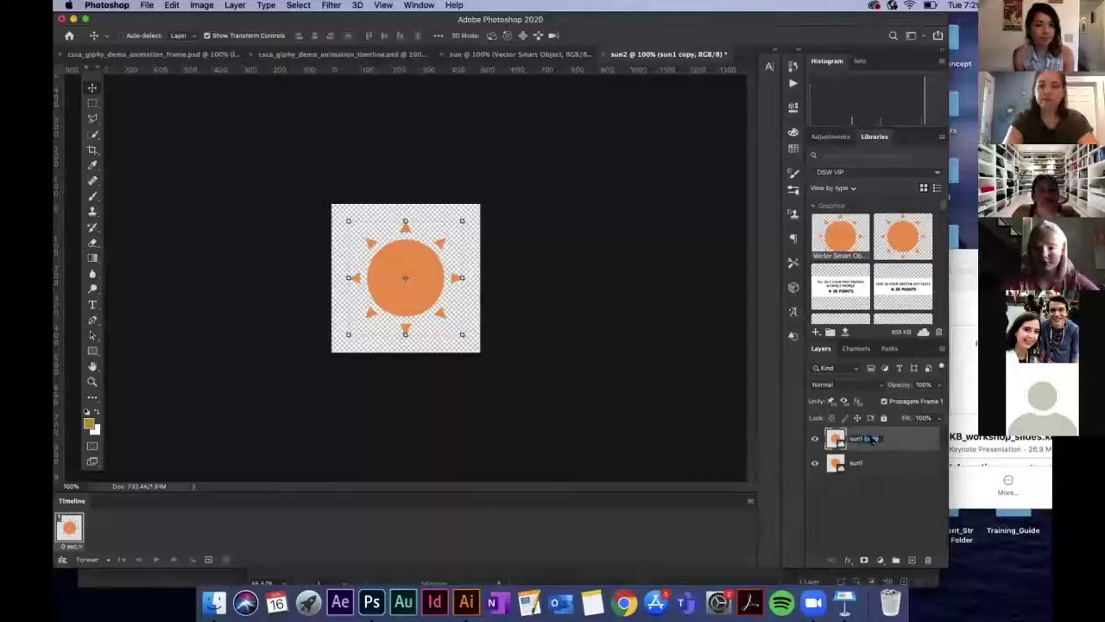
pyautogui.press('BackSpace')
pyautogui.press('BackSpace')
pyautogui.press('BackSpace')
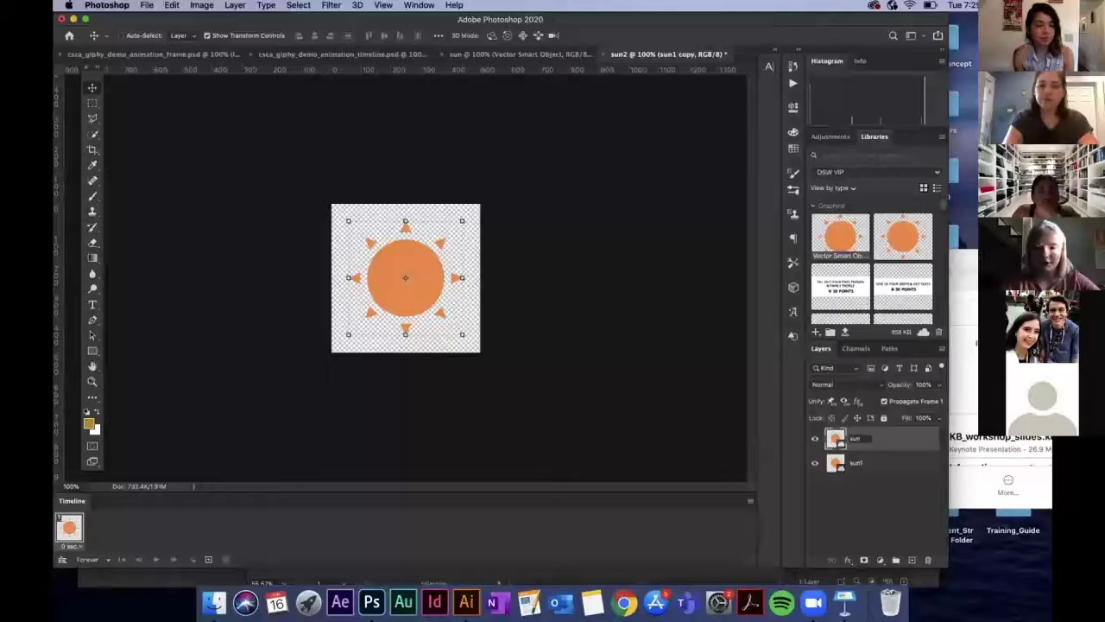
pyautogui.write('2')
pyautogui.press('Return')
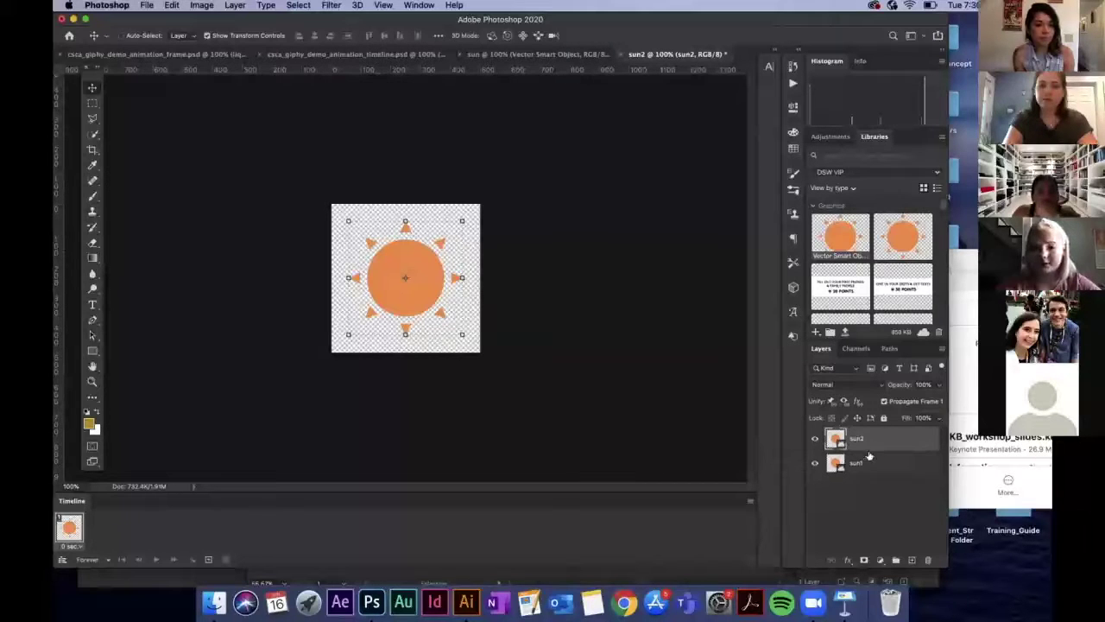
# Hide the sun2 layer and make sun1 the active layer
pyautogui.click(814, 439)
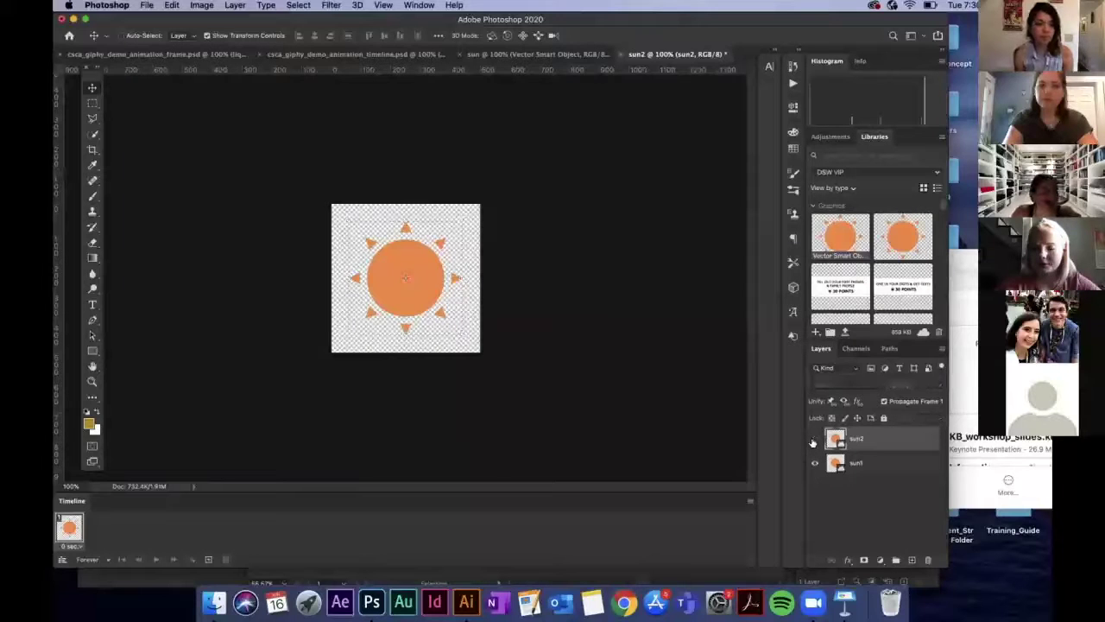
pyautogui.click(877, 469)
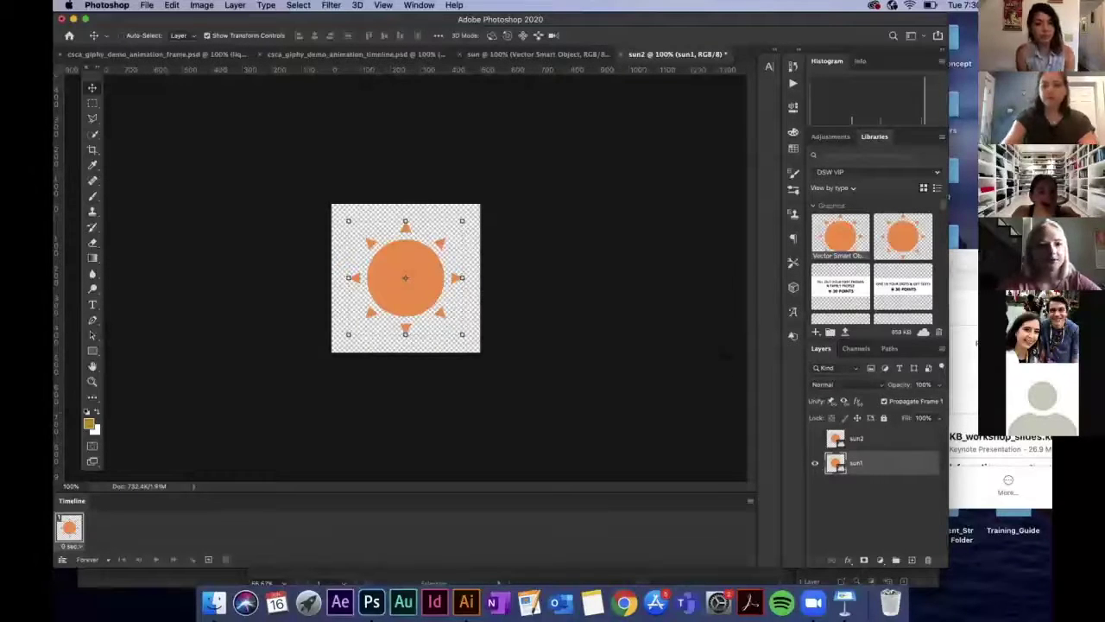
# Open the Liquify filter on the sun1 layer
pyautogui.click(332, 6)
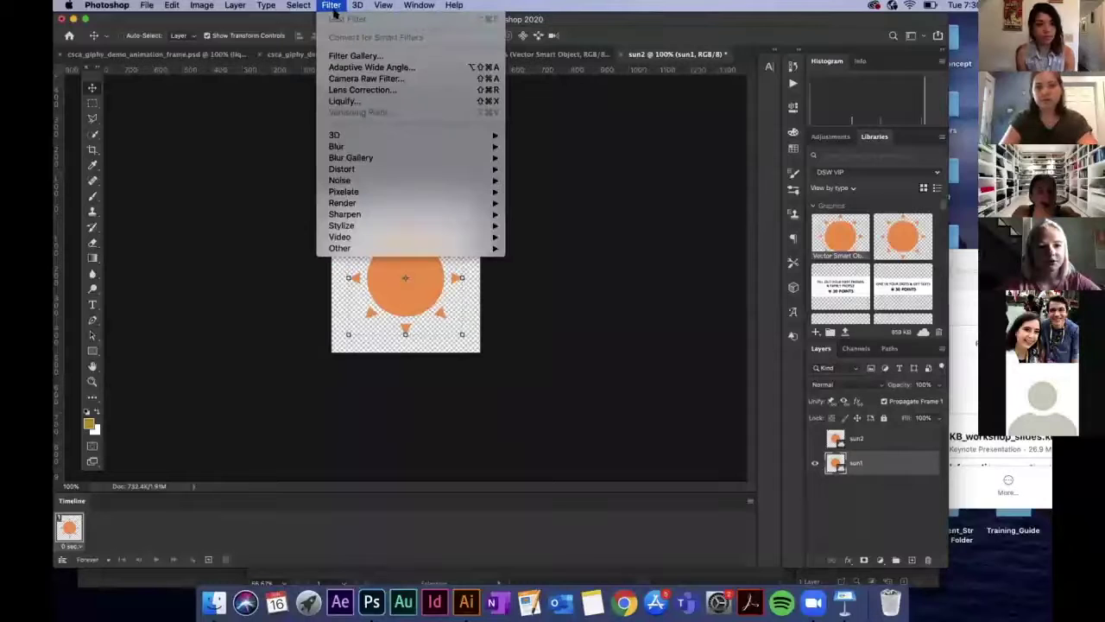
pyautogui.press('b')
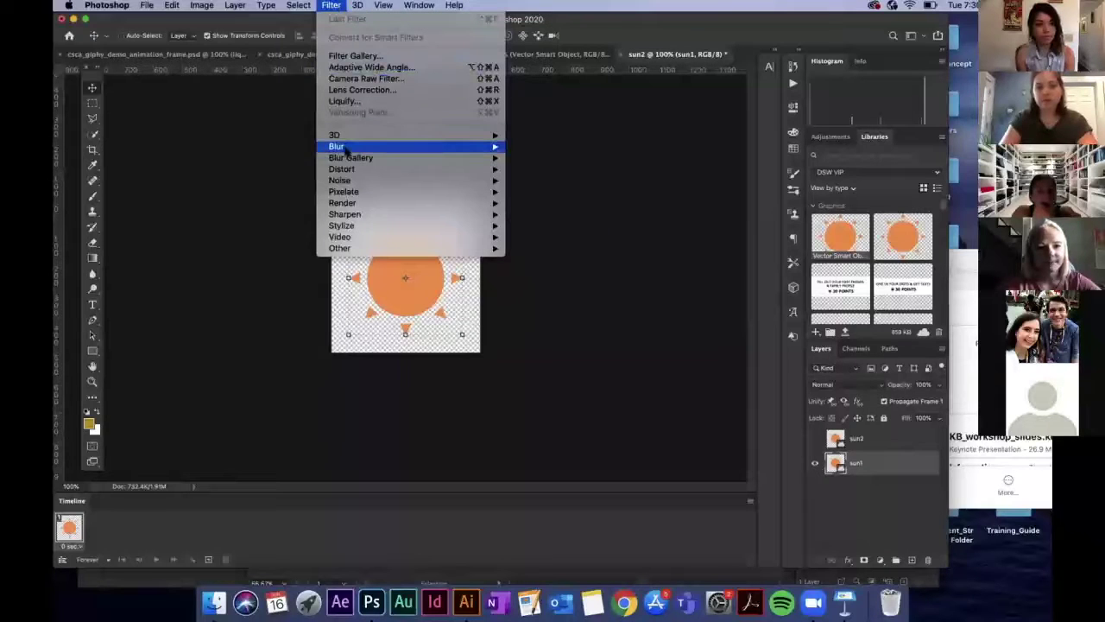
pyautogui.click(343, 102)
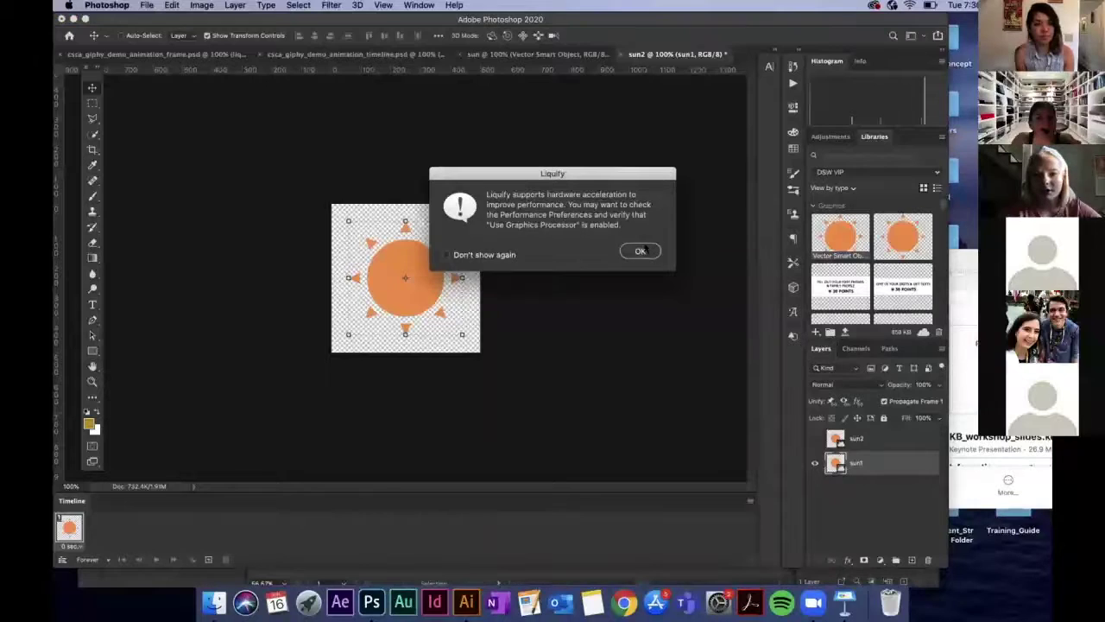
pyautogui.click(641, 252)
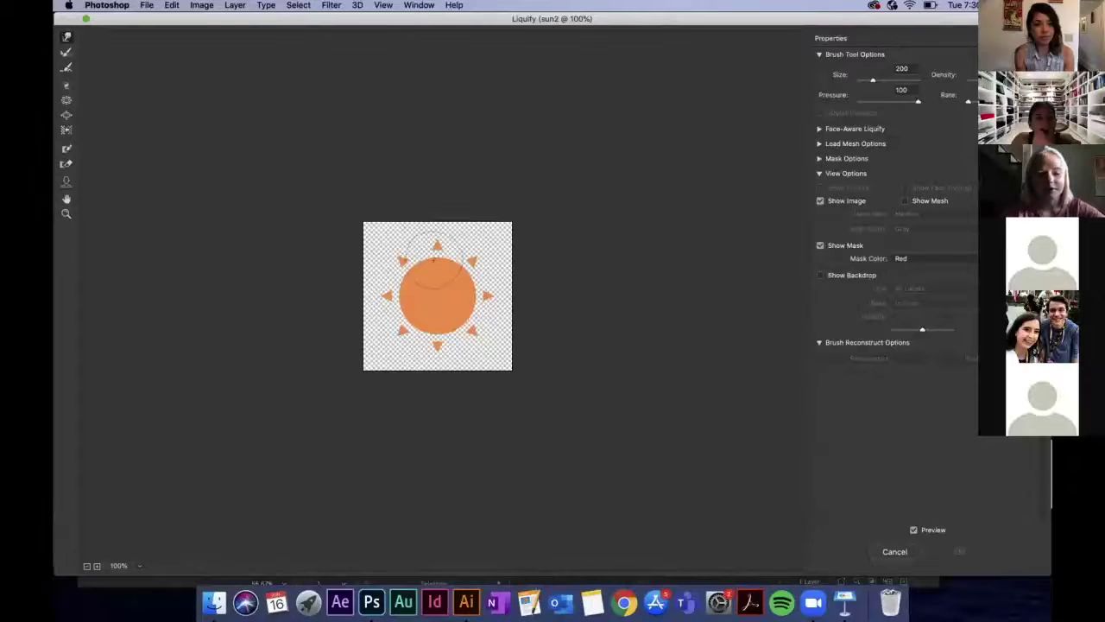
# Try a smaller Liquify brush of size 90 and return the brush size to 200
pyautogui.moveTo(449, 267); pyautogui.dragTo(433, 292)
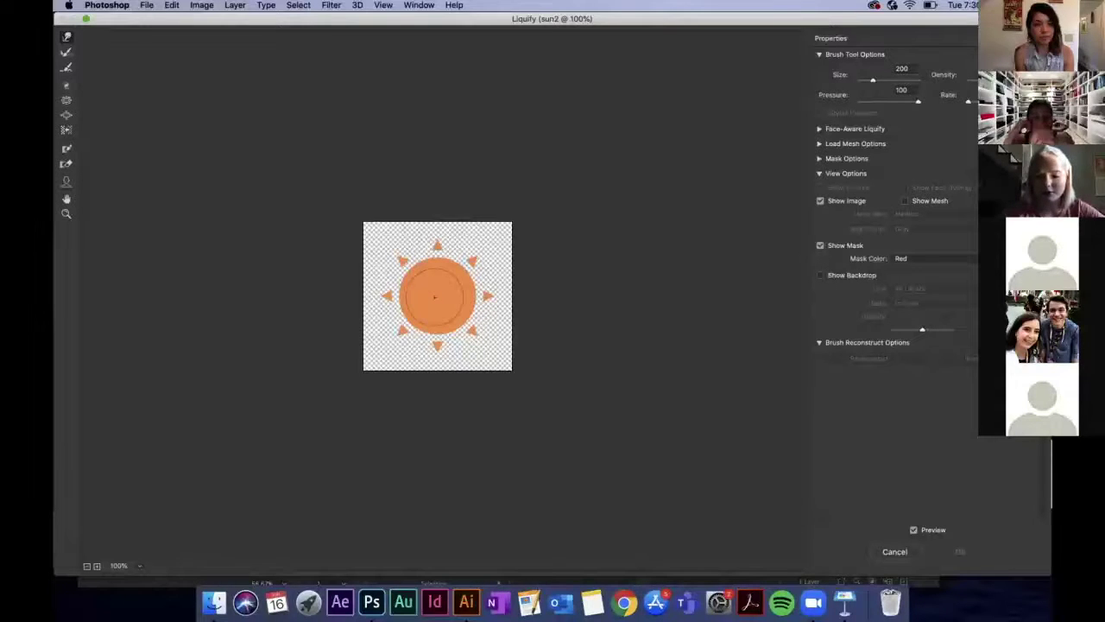
pyautogui.press('[')
pyautogui.press('[')
pyautogui.press('[')
pyautogui.press('[')
pyautogui.press('[')
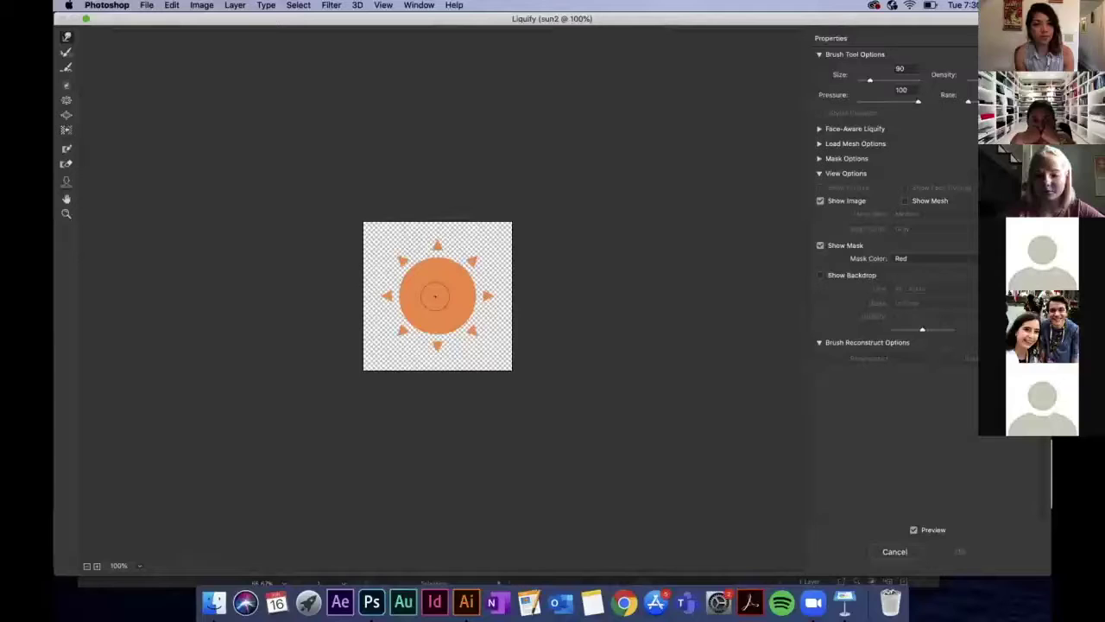
pyautogui.press(']')
pyautogui.press(']')
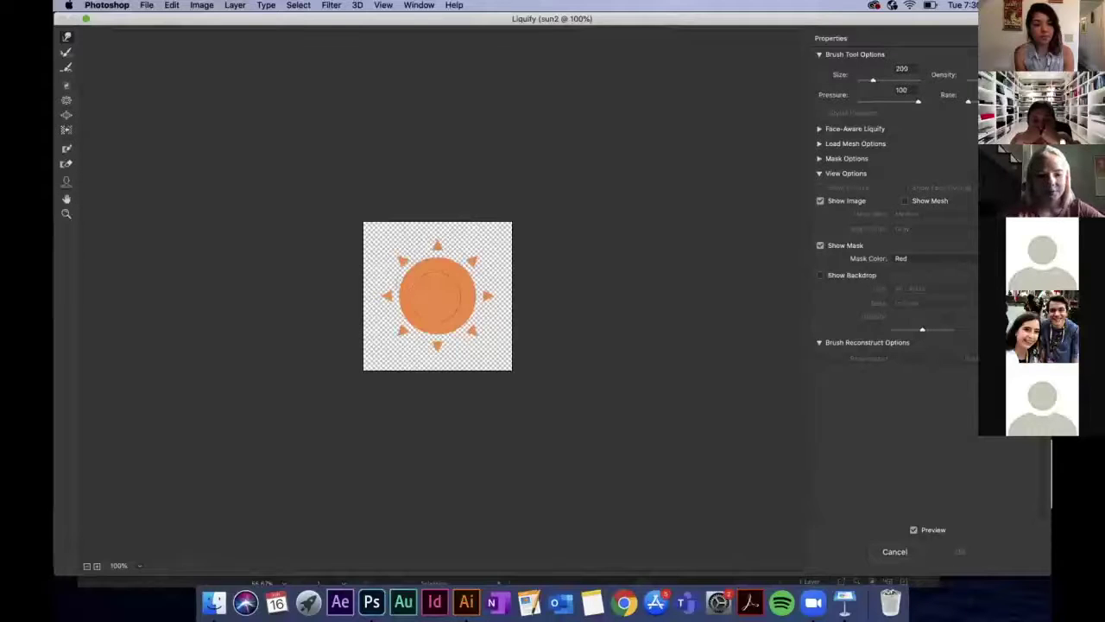
# Push the edges of the sun's circle slightly out of round with the size 200 brush and apply Liquify to sun1
pyautogui.click(418, 274)
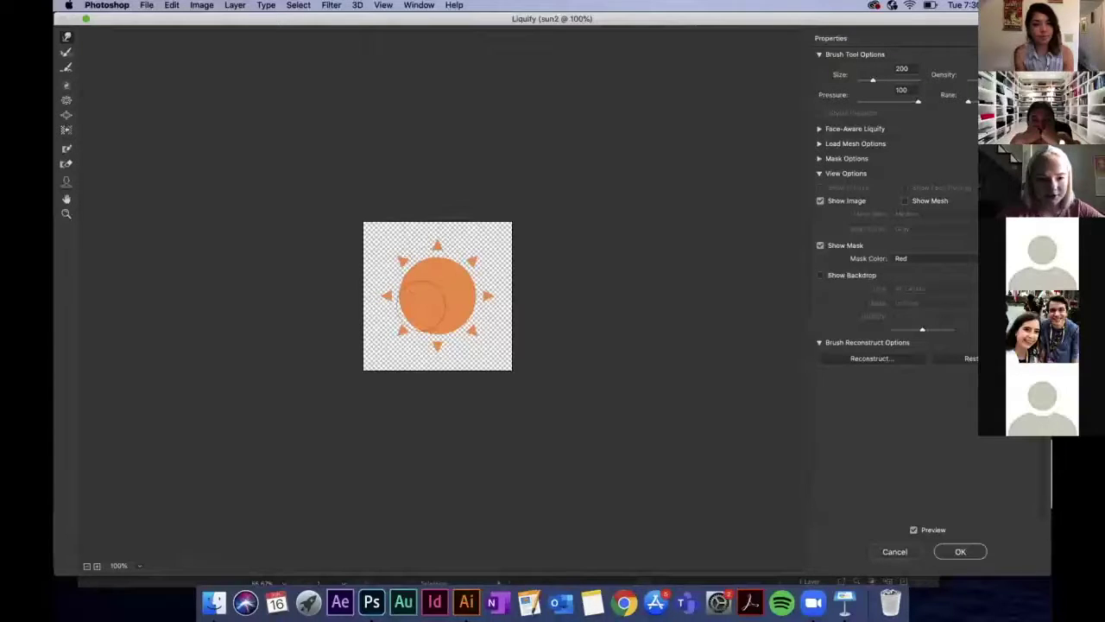
pyautogui.moveTo(466, 324)
pyautogui.mouseDown()
pyautogui.moveTo(423, 341)
pyautogui.moveTo(469, 320)
pyautogui.moveTo(482, 281)
pyautogui.moveTo(489, 294)
pyautogui.moveTo(380, 282)
pyautogui.mouseUp()
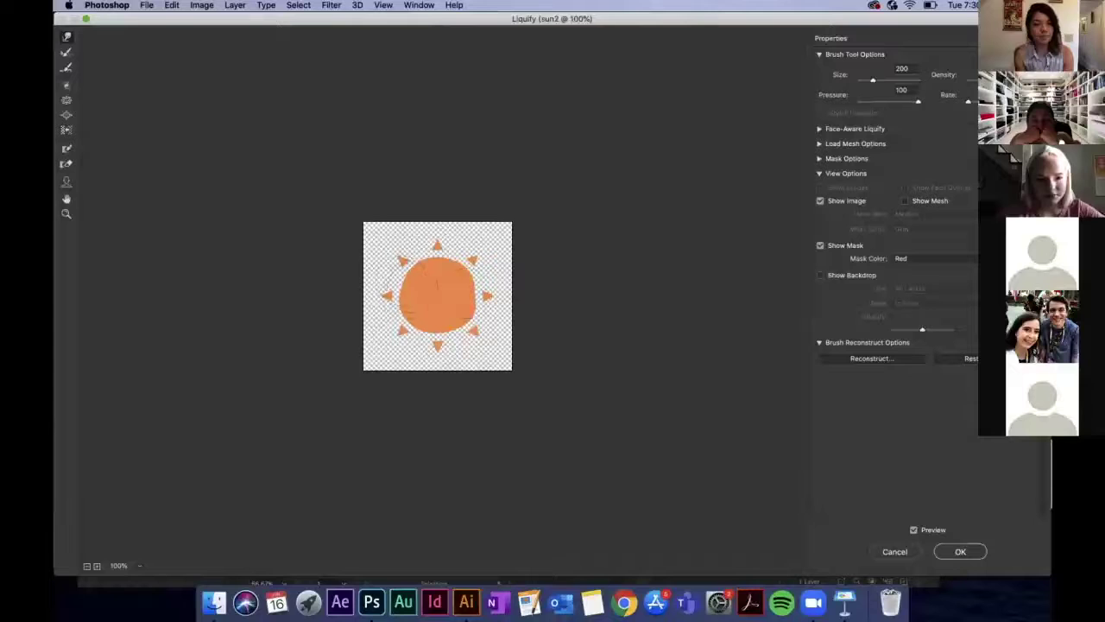
pyautogui.moveTo(384, 290); pyautogui.dragTo(419, 326)
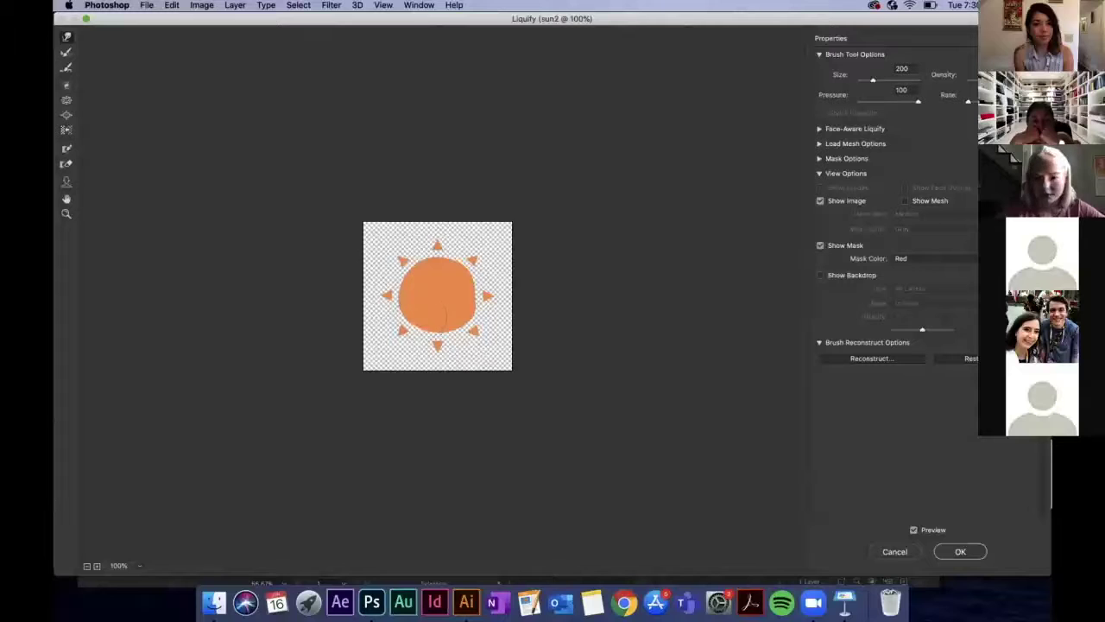
pyautogui.click(960, 552)
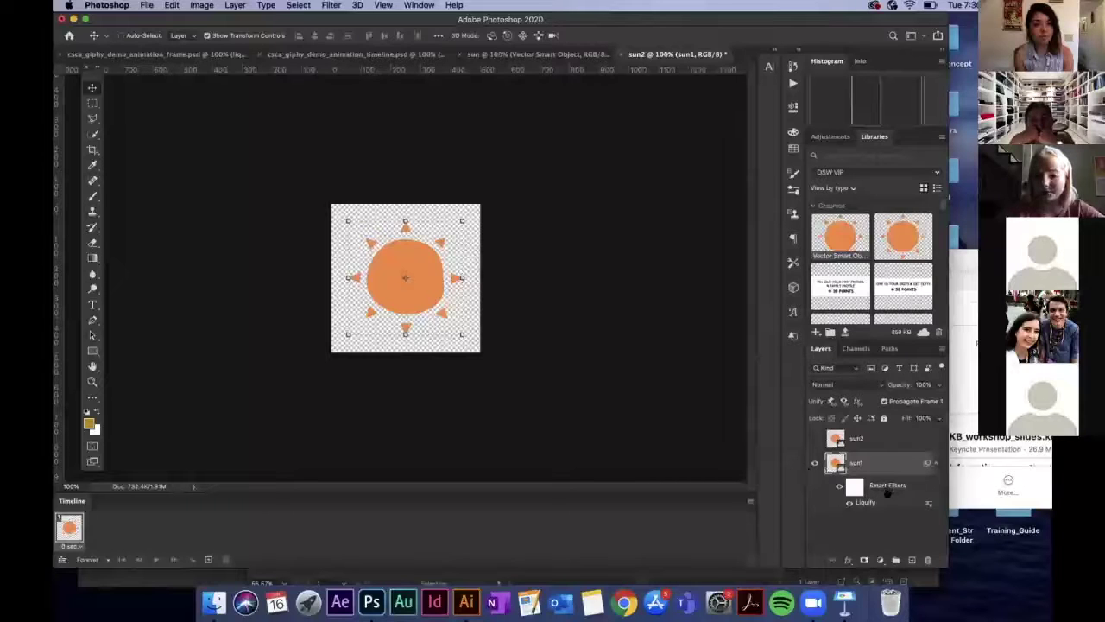
# Hide the sun1 layer, and show and select the sun2 layer
pyautogui.click(812, 463)
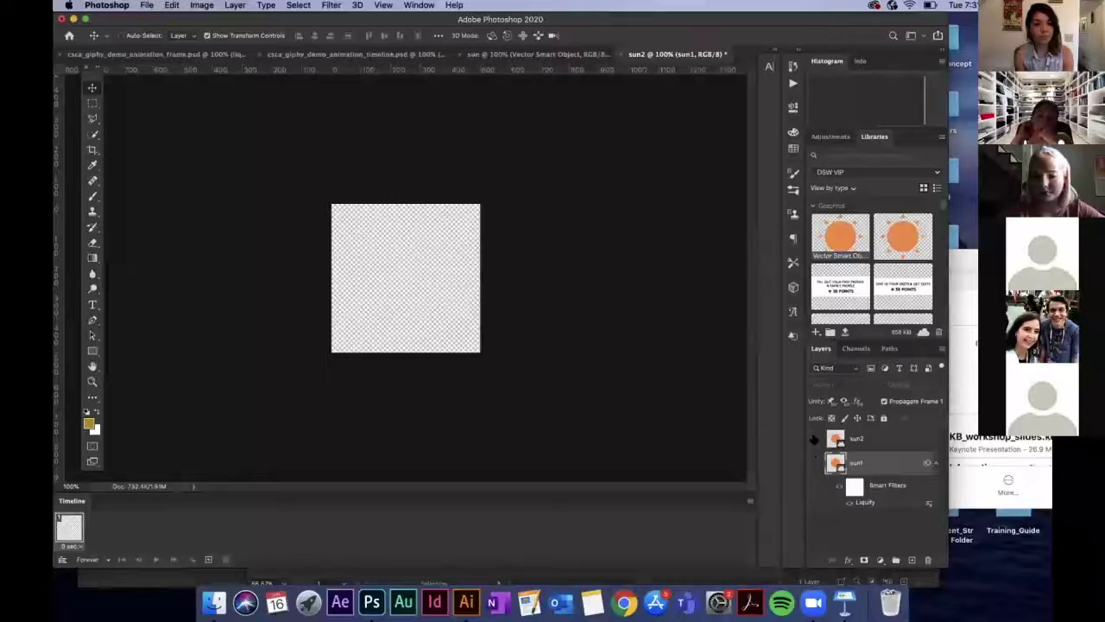
pyautogui.click(813, 439)
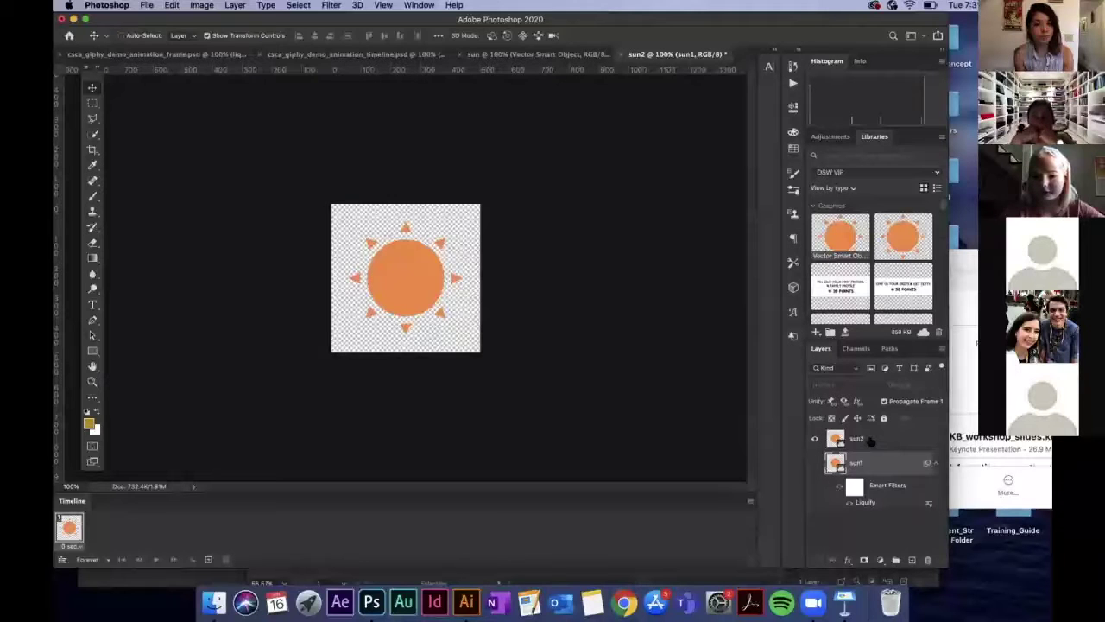
pyautogui.click(869, 440)
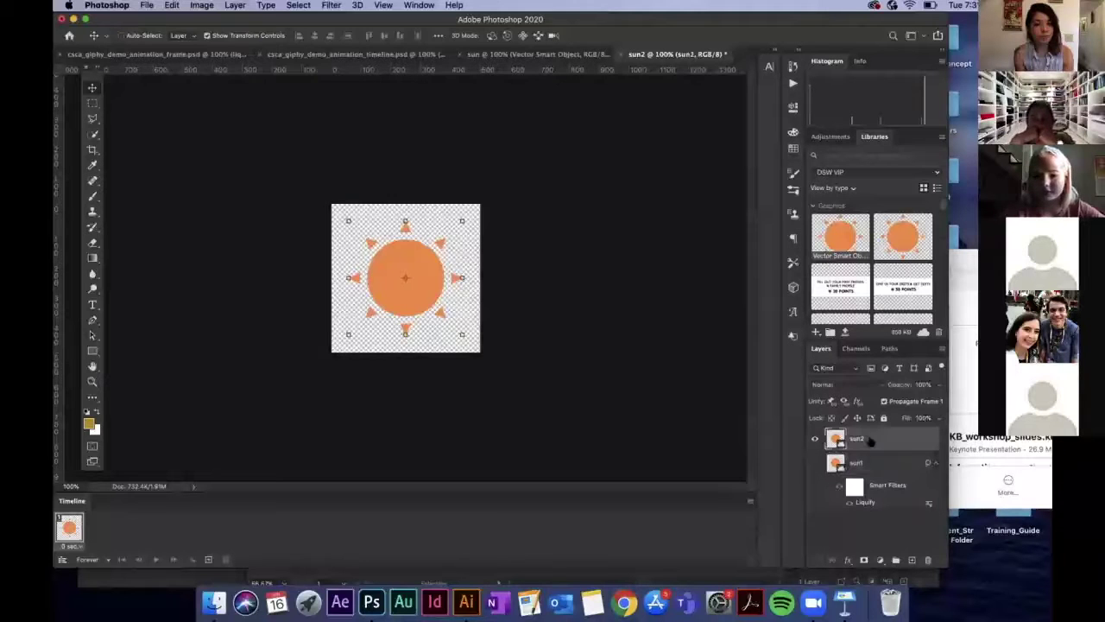
# Apply Liquify to the sun2 layer, nudging the circle's edges inward for a slightly different wobbly shape
pyautogui.click(330, 6)
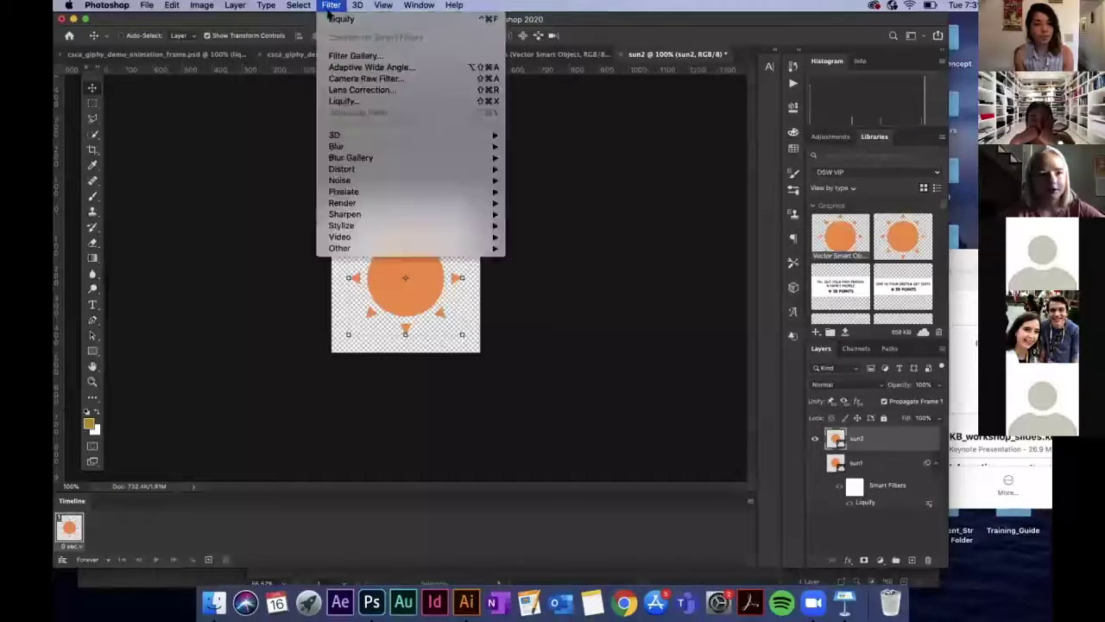
pyautogui.click(345, 101)
pyautogui.click(628, 248)
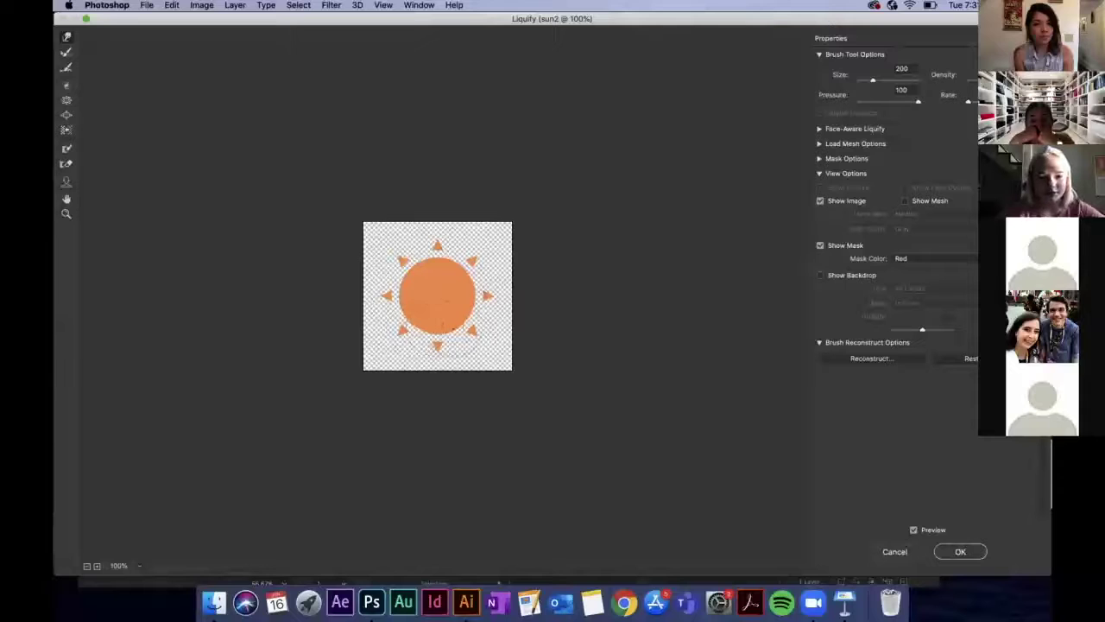
pyautogui.moveTo(393, 298)
pyautogui.mouseDown()
pyautogui.moveTo(423, 274)
pyautogui.moveTo(416, 264)
pyautogui.moveTo(449, 275)
pyautogui.mouseUp()
pyautogui.moveTo(413, 235)
pyautogui.mouseDown()
pyautogui.moveTo(410, 254)
pyautogui.moveTo(378, 287)
pyautogui.moveTo(488, 321)
pyautogui.moveTo(471, 341)
pyautogui.moveTo(450, 330)
pyautogui.mouseUp()
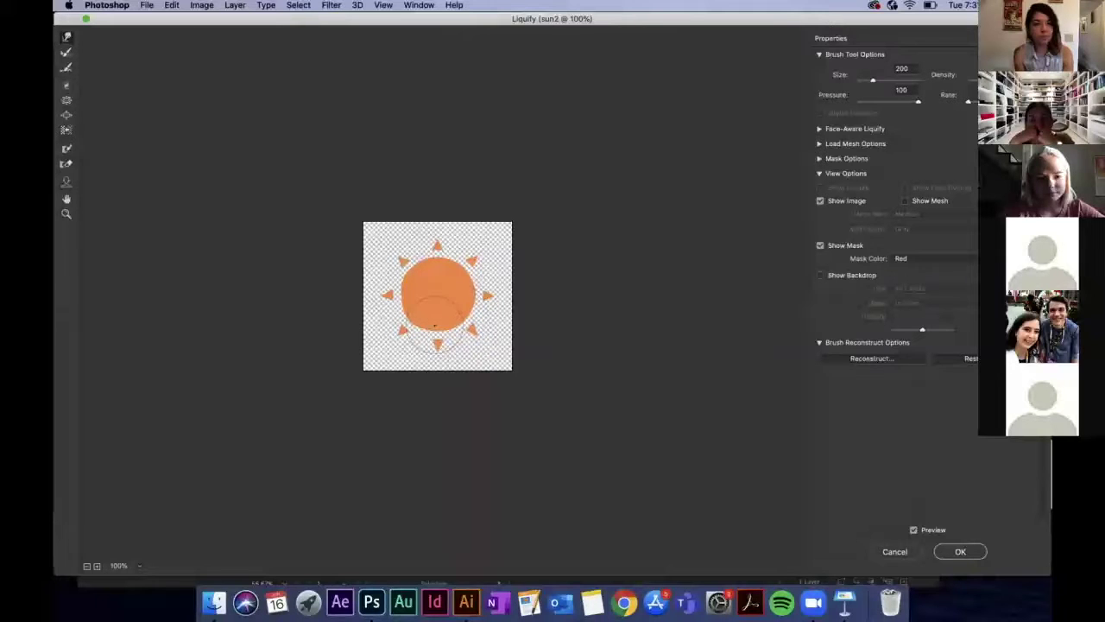
pyautogui.click(957, 555)
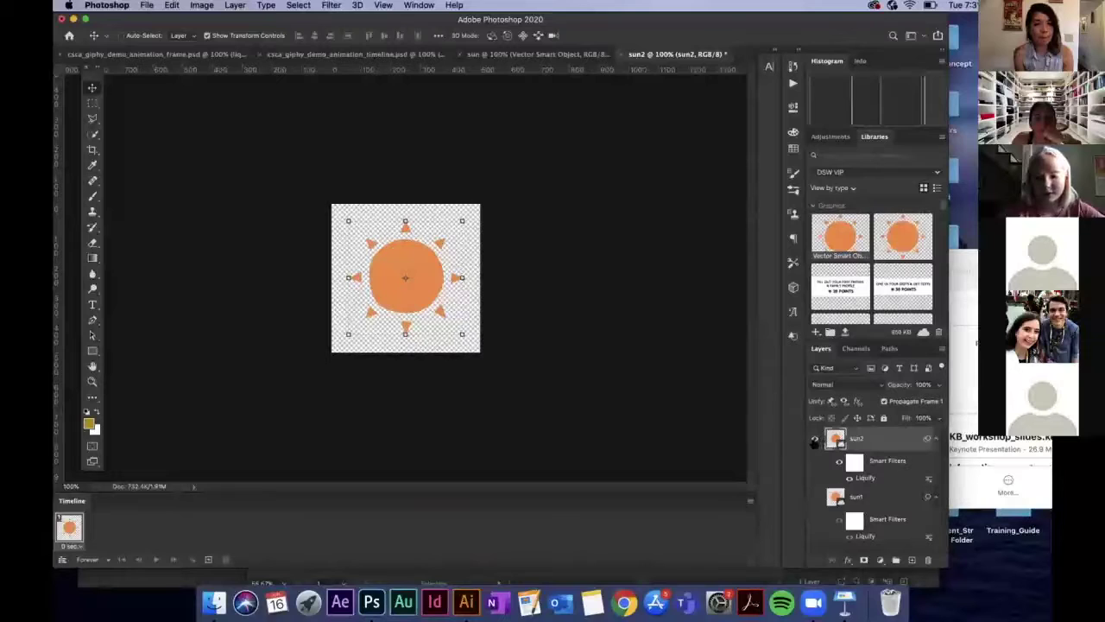
# Toggle the visibility of sun1 and sun2 to compare the two warped shapes
pyautogui.click(814, 497)
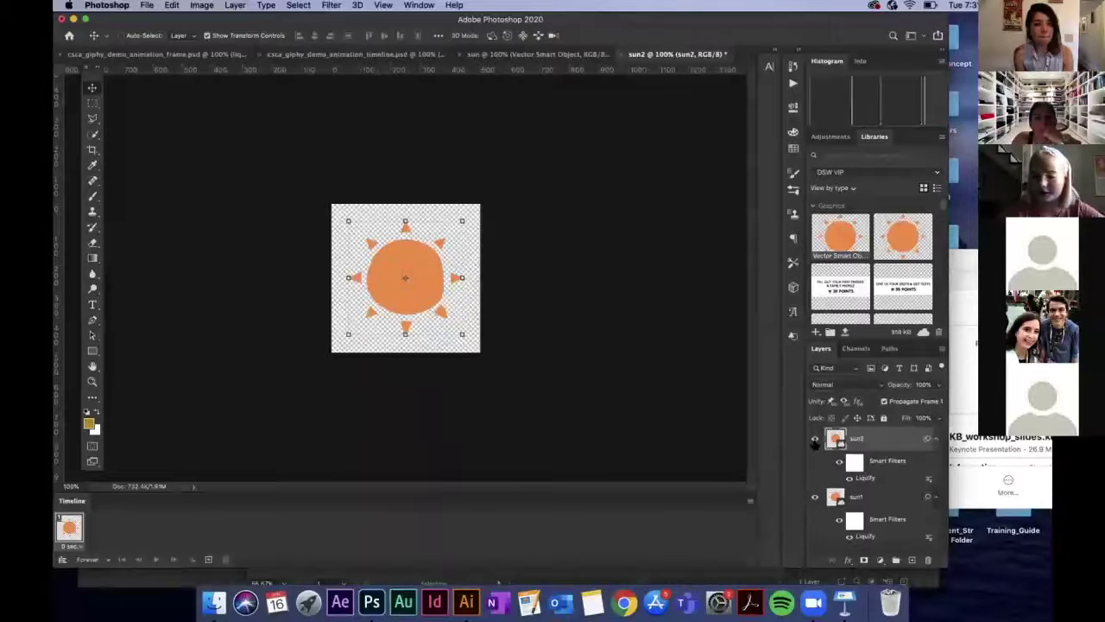
pyautogui.click(814, 438)
pyautogui.click(814, 439)
pyautogui.click(814, 439)
pyautogui.click(814, 498)
pyautogui.click(814, 498)
pyautogui.click(814, 439)
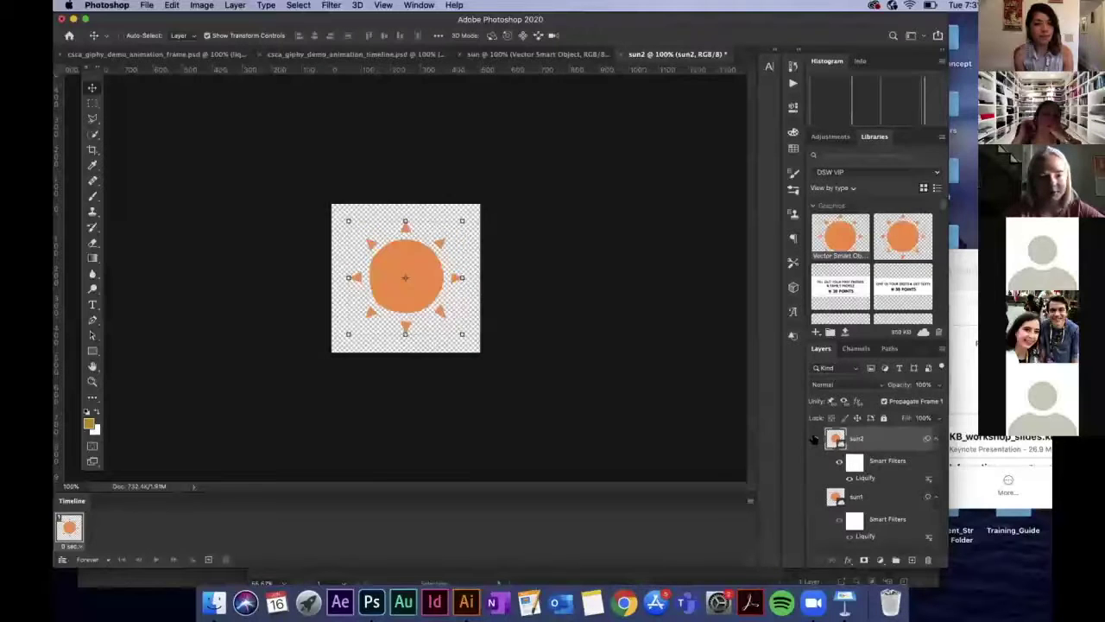
# Make only the sun1 layer visible in the first animation frame and select that layer
pyautogui.click(814, 439)
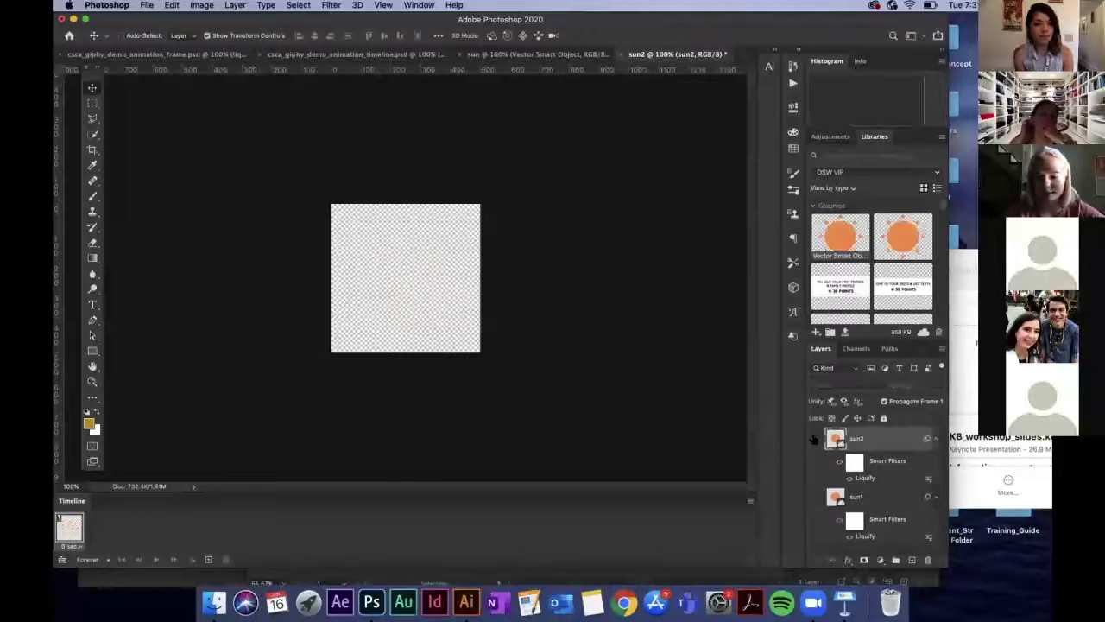
pyautogui.click(813, 498)
pyautogui.click(867, 501)
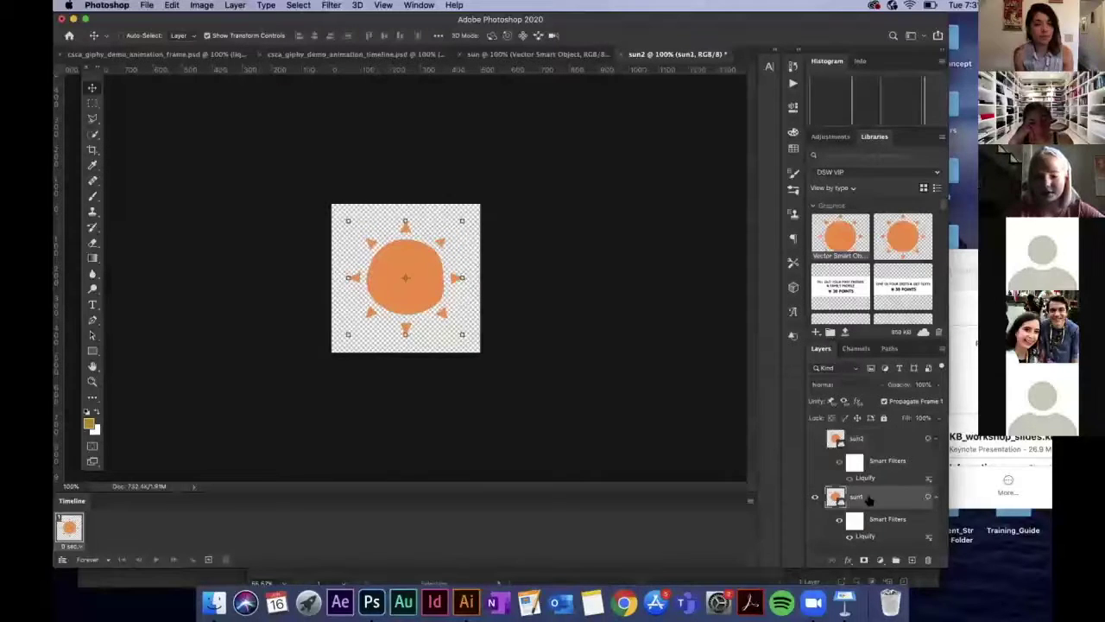
# Add a second animation frame that hides sun1 and shows sun2
pyautogui.click(208, 560)
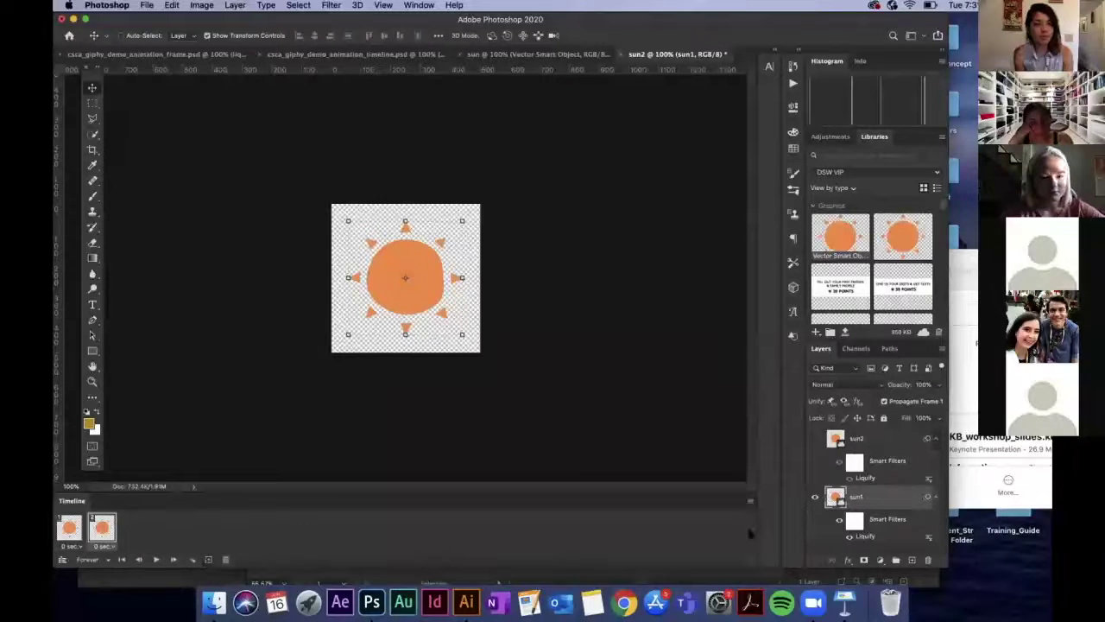
pyautogui.click(814, 496)
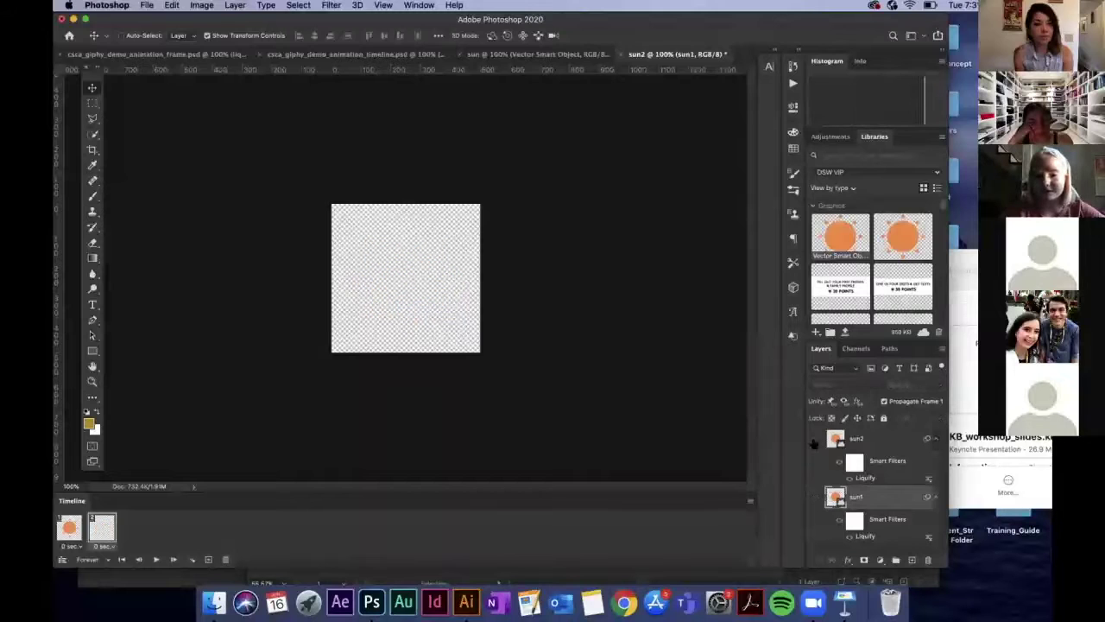
pyautogui.click(814, 439)
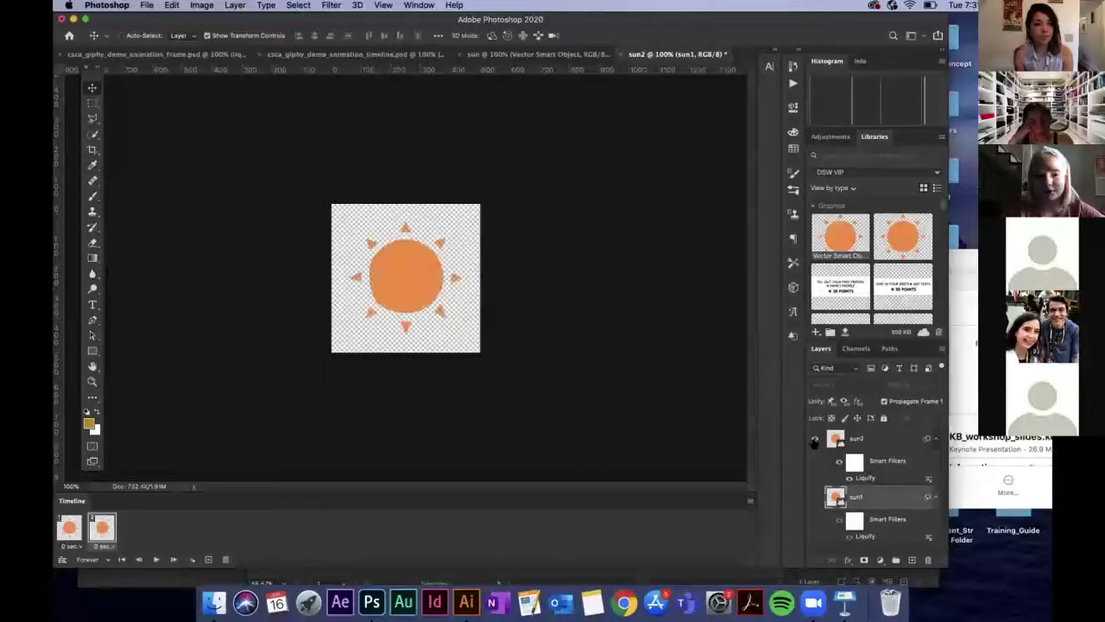
# Set the delay of both frames to 0.5 seconds and preview the animation from the first frame
pyautogui.click(102, 544)
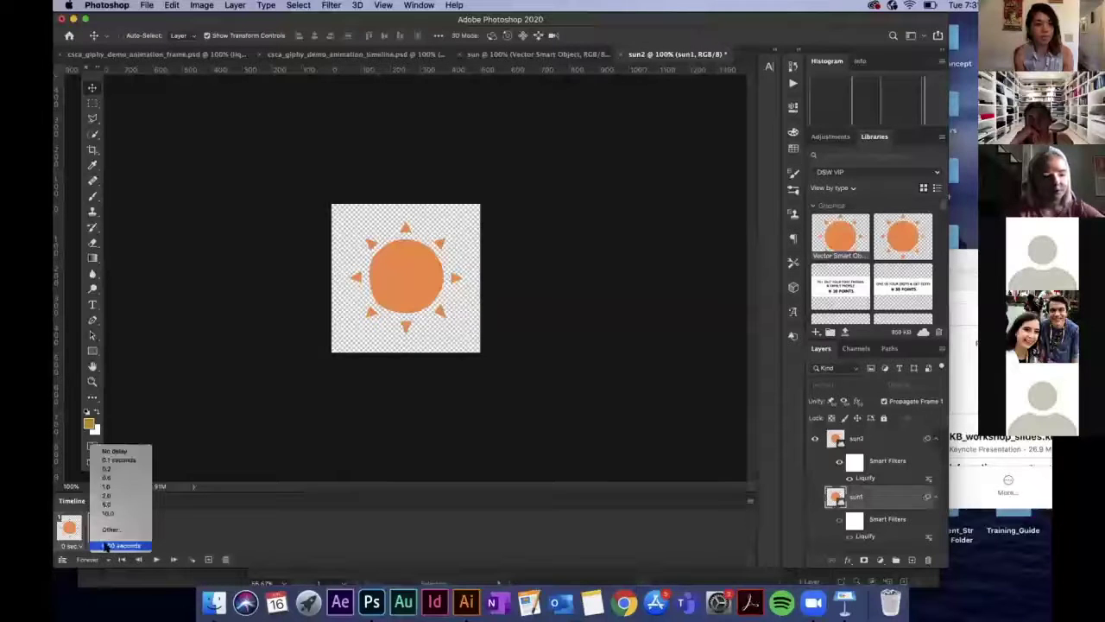
pyautogui.click(107, 478)
pyautogui.click(68, 533)
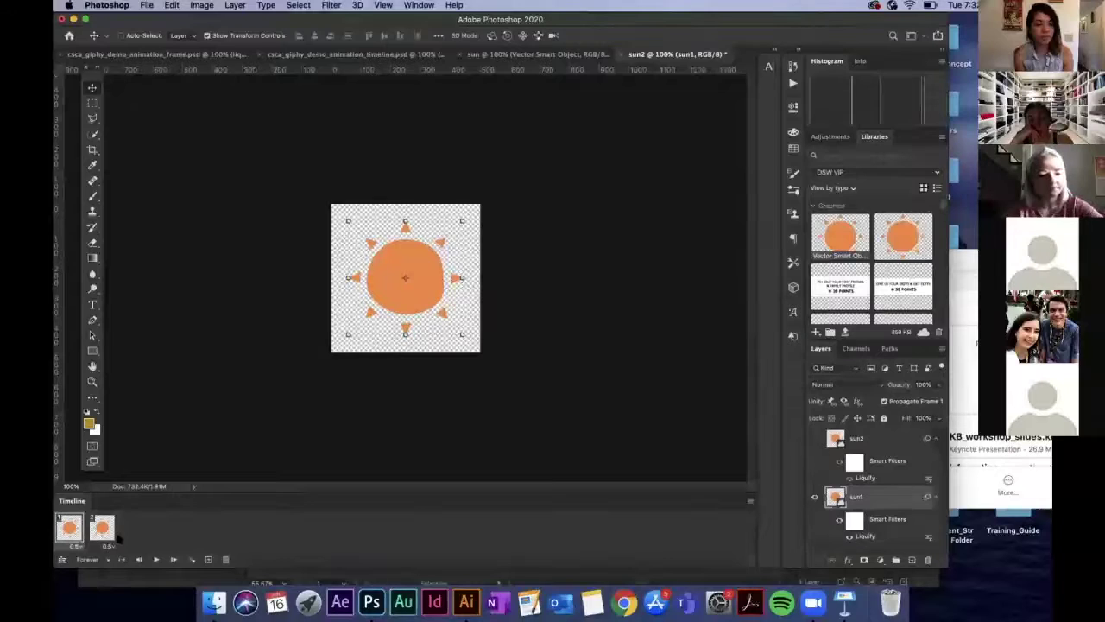
pyautogui.press('space')
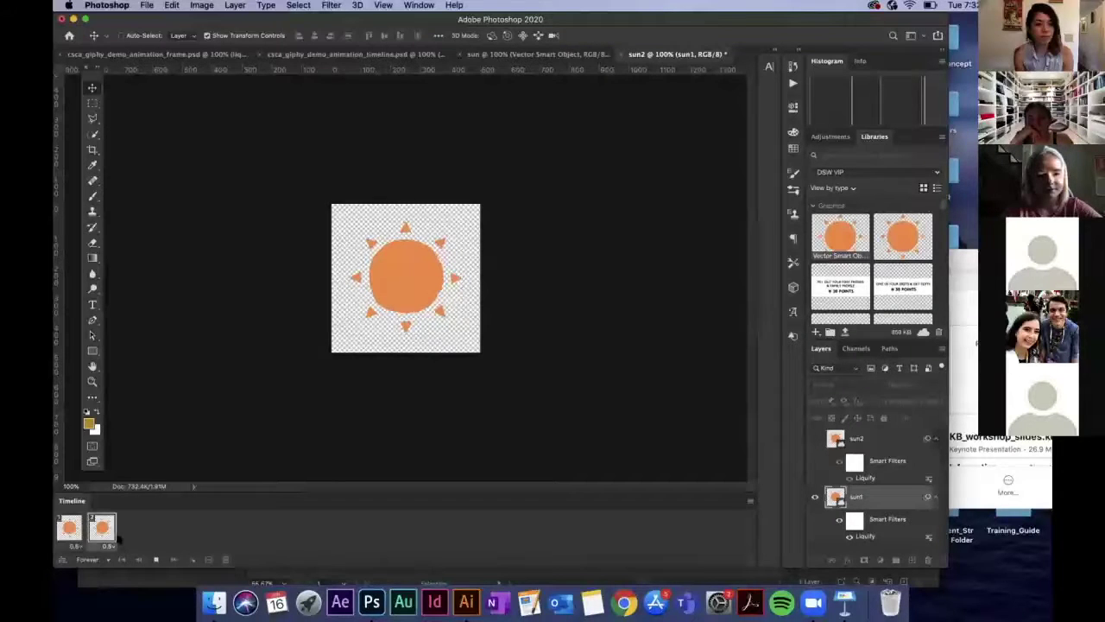
pyautogui.press('space')
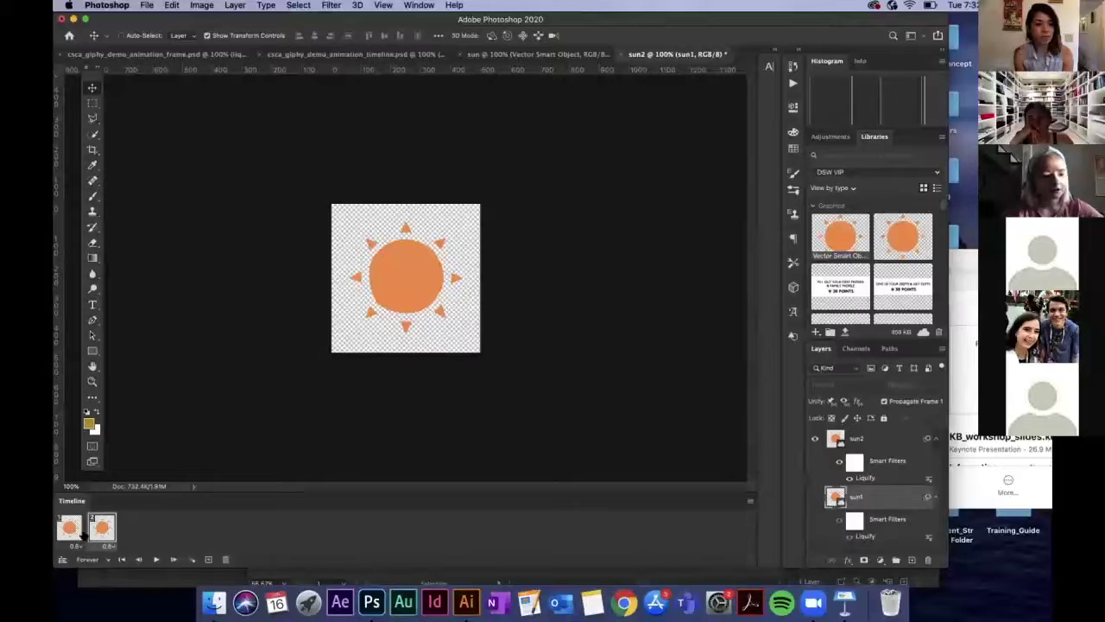
# Set the delay of both frames to 0.2 seconds and play the animation from the first frame
pyautogui.click(107, 544)
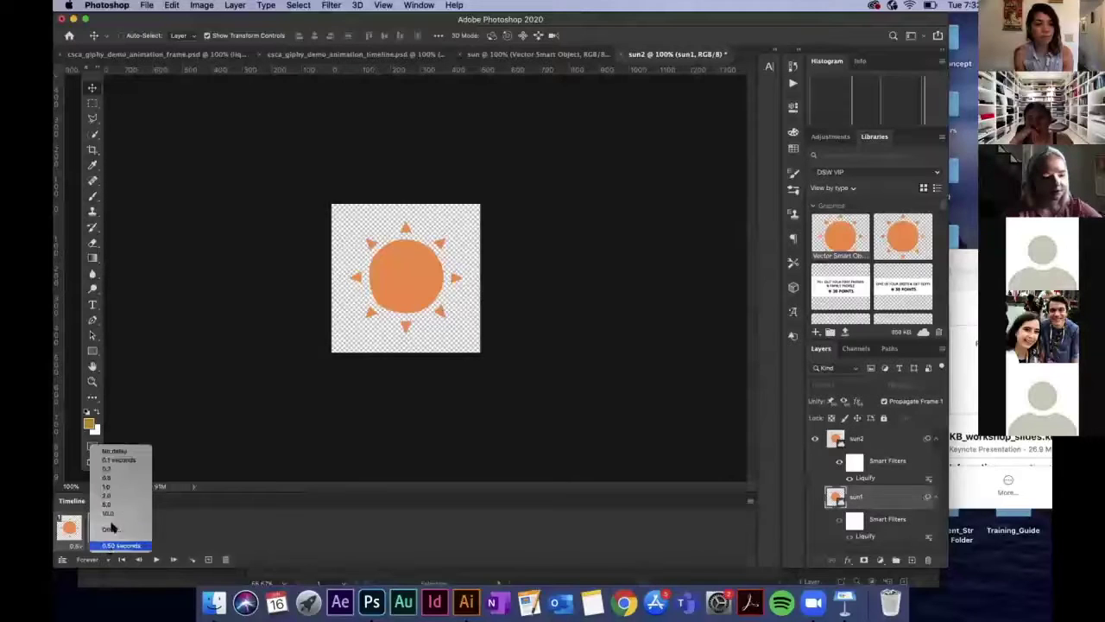
pyautogui.click(105, 470)
pyautogui.click(68, 530)
pyautogui.press('space')
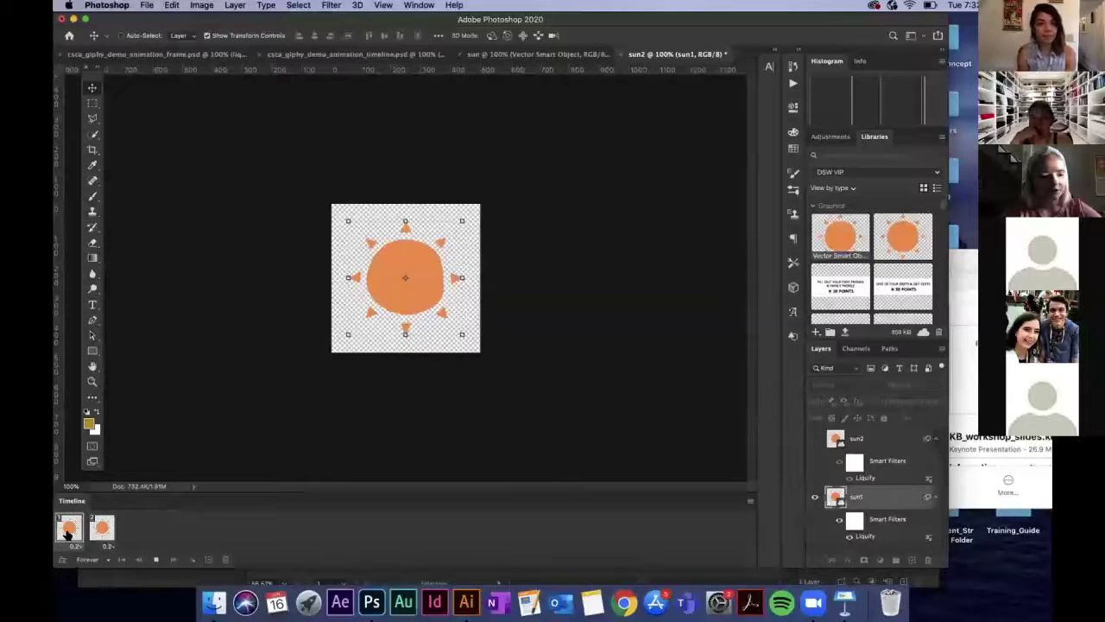
pyautogui.press('space')
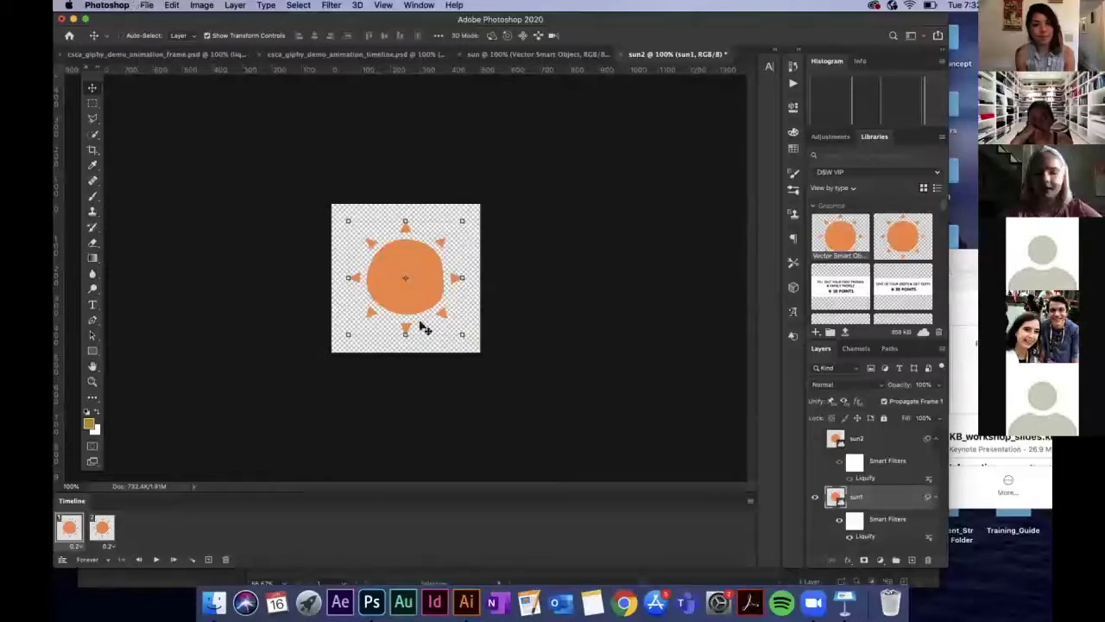
# Minimize Photoshop, switch to the KB_workshop_slides Keynote presentation and show the Giphy Stickers slide
pyautogui.click(73, 18)
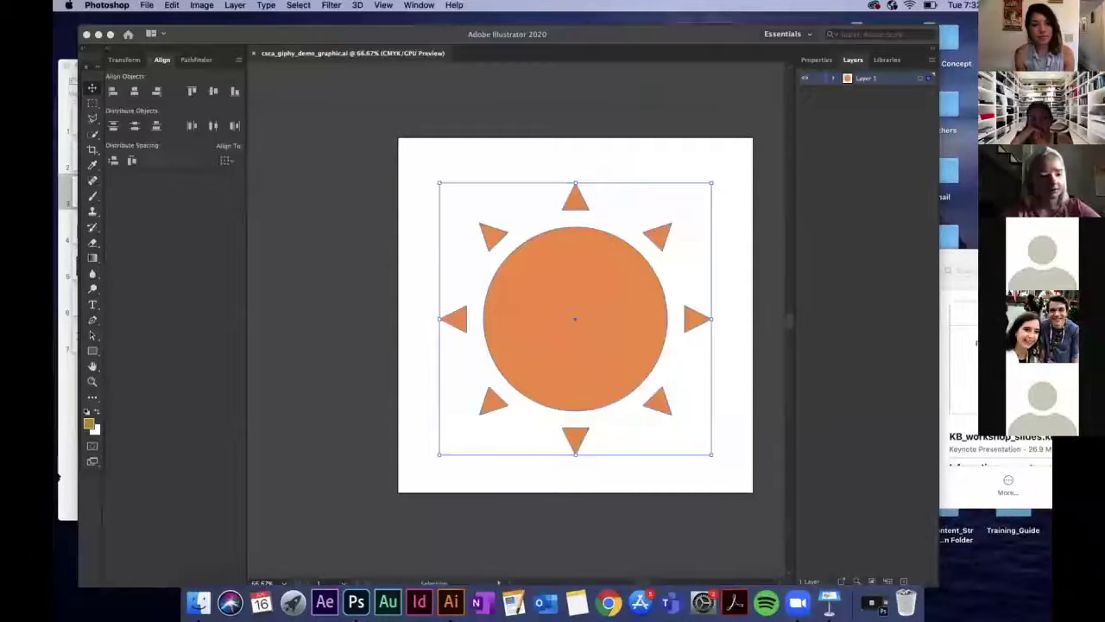
pyautogui.click(60, 477)
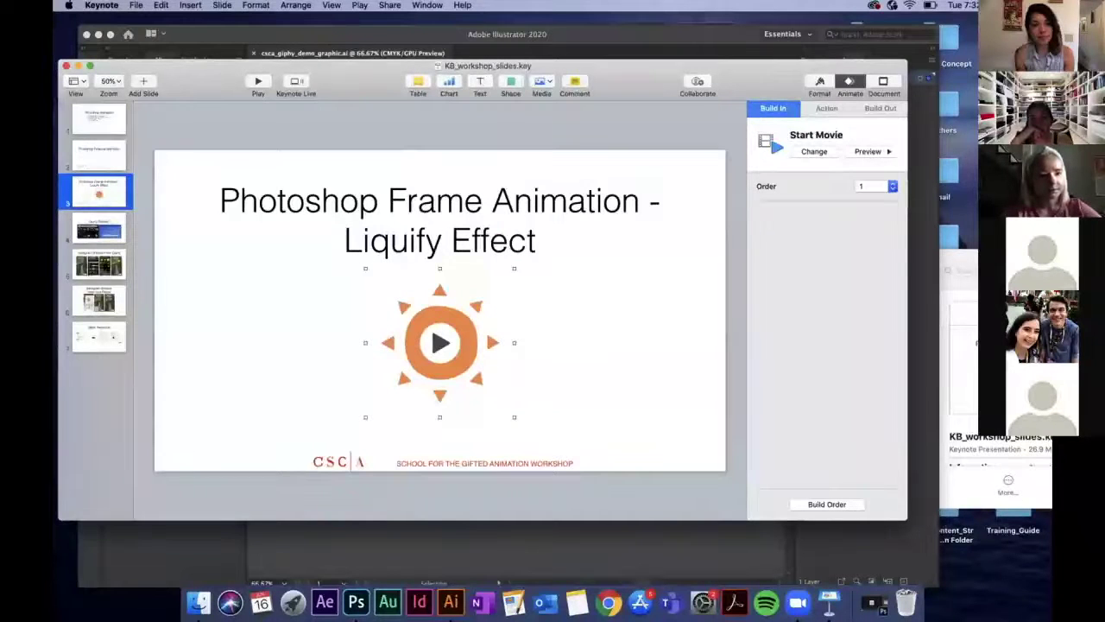
pyautogui.click(95, 238)
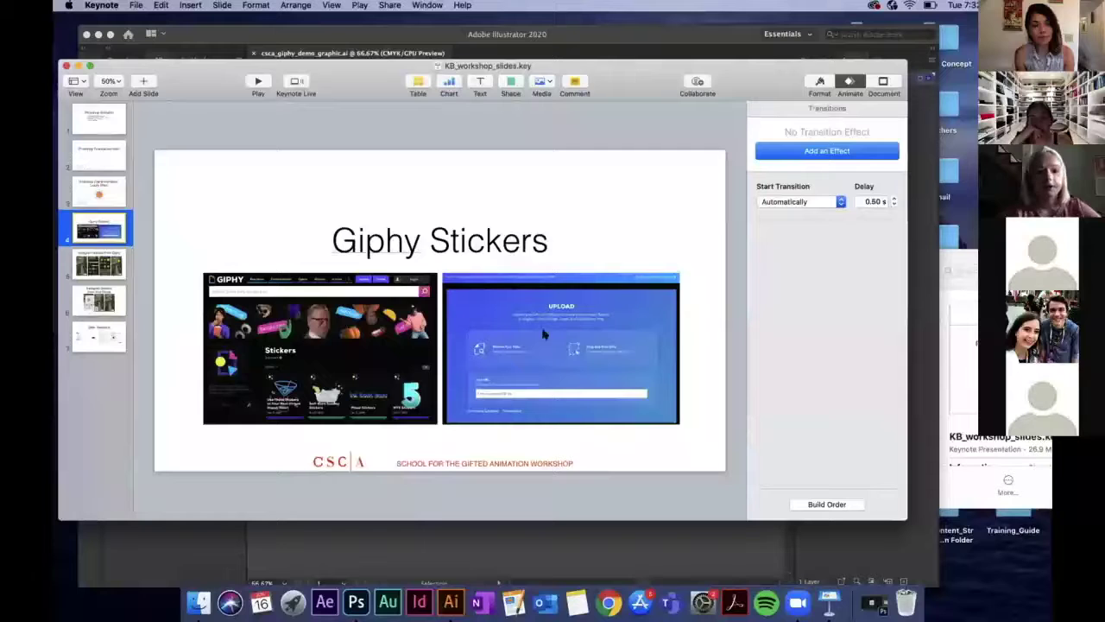
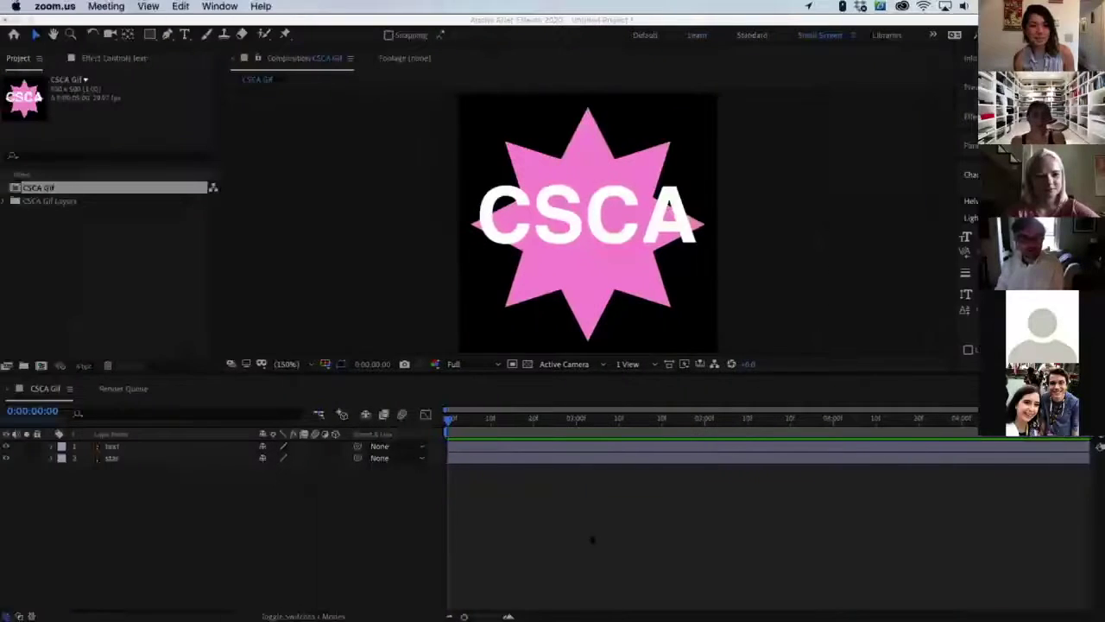
# Quit After Effects without saving the changes to the untitled project
pyautogui.press('super+q')
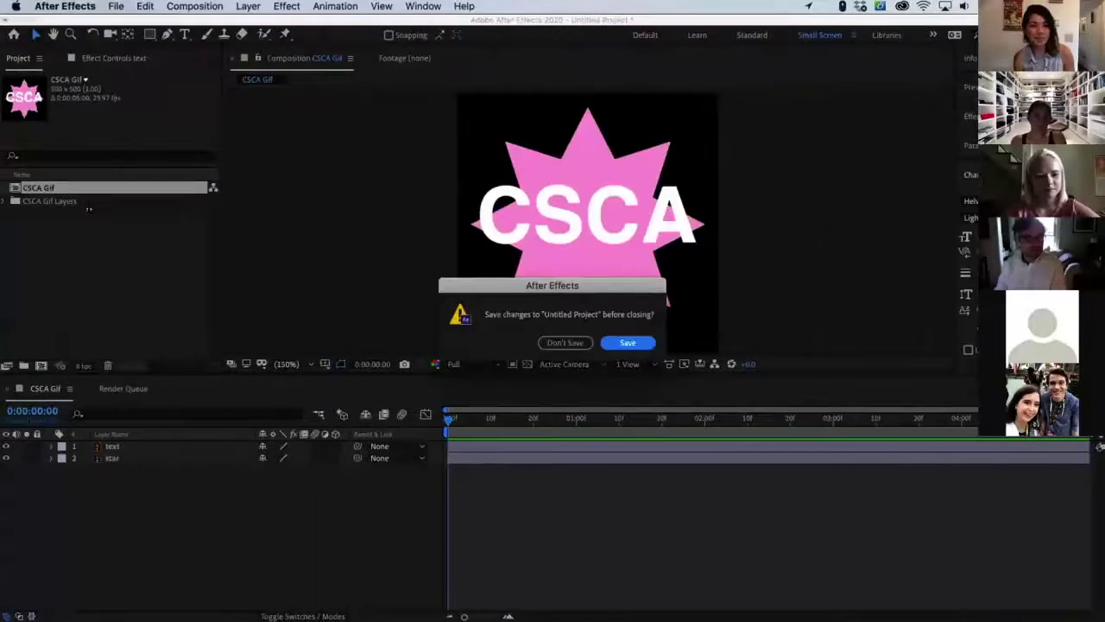
pyautogui.click(568, 343)
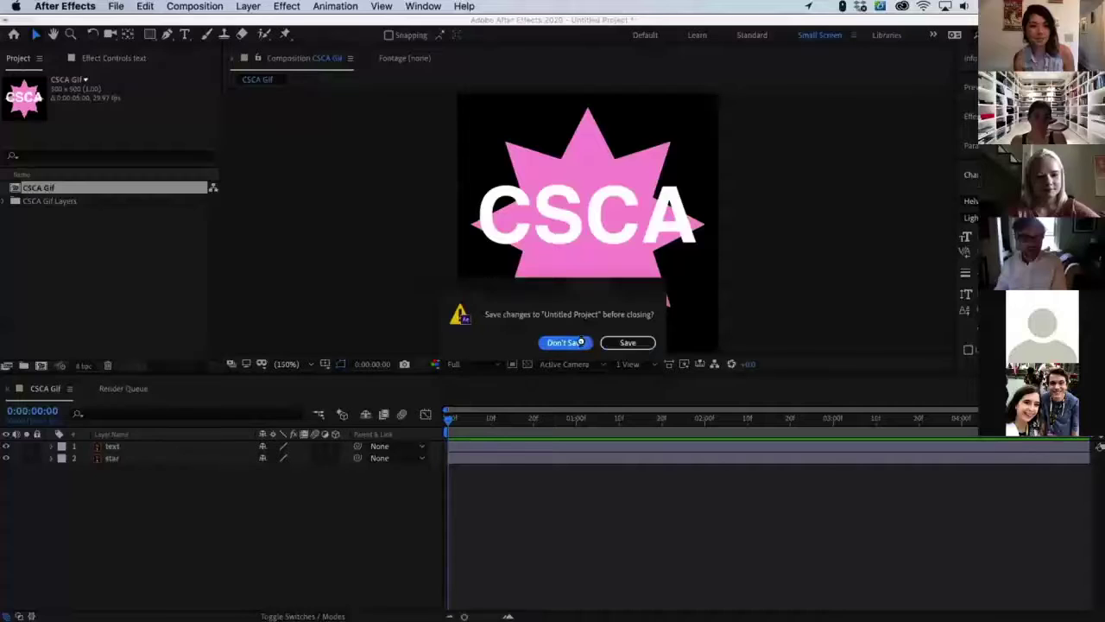
# Open the recent file CSCA Gif.ai in Illustrator and start After Effects with an empty project
pyautogui.moveTo(466, 608)
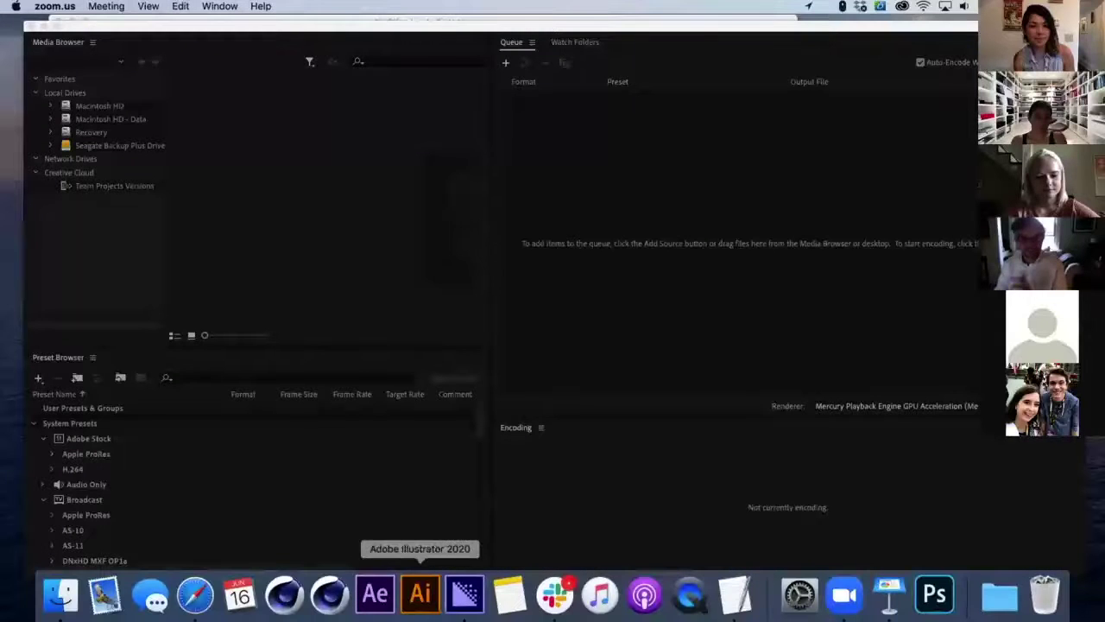
pyautogui.click(420, 594)
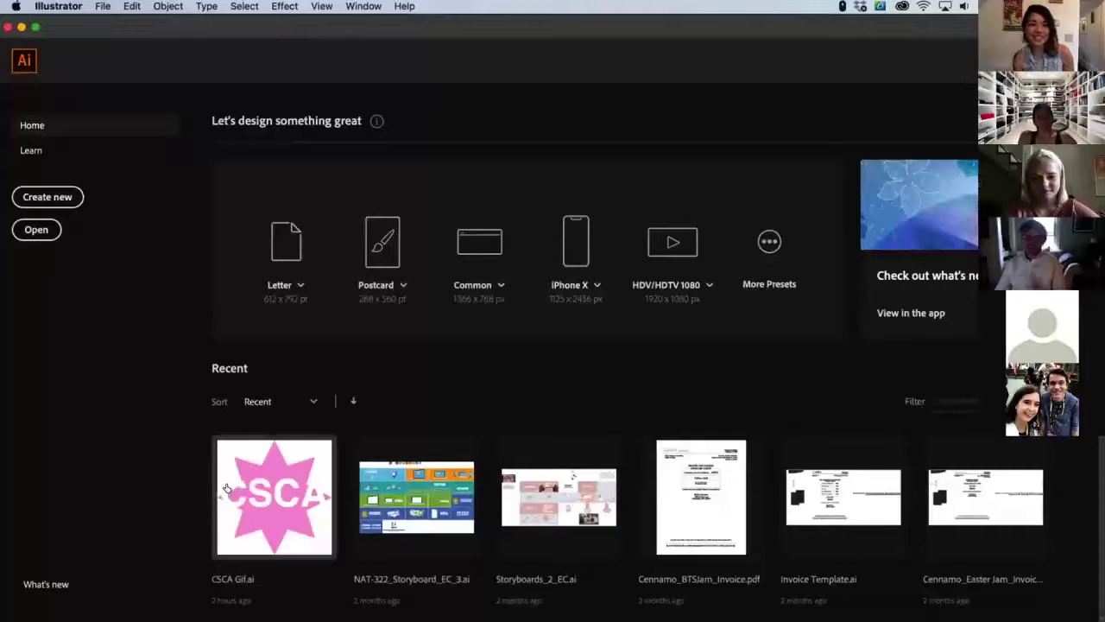
pyautogui.click(225, 524)
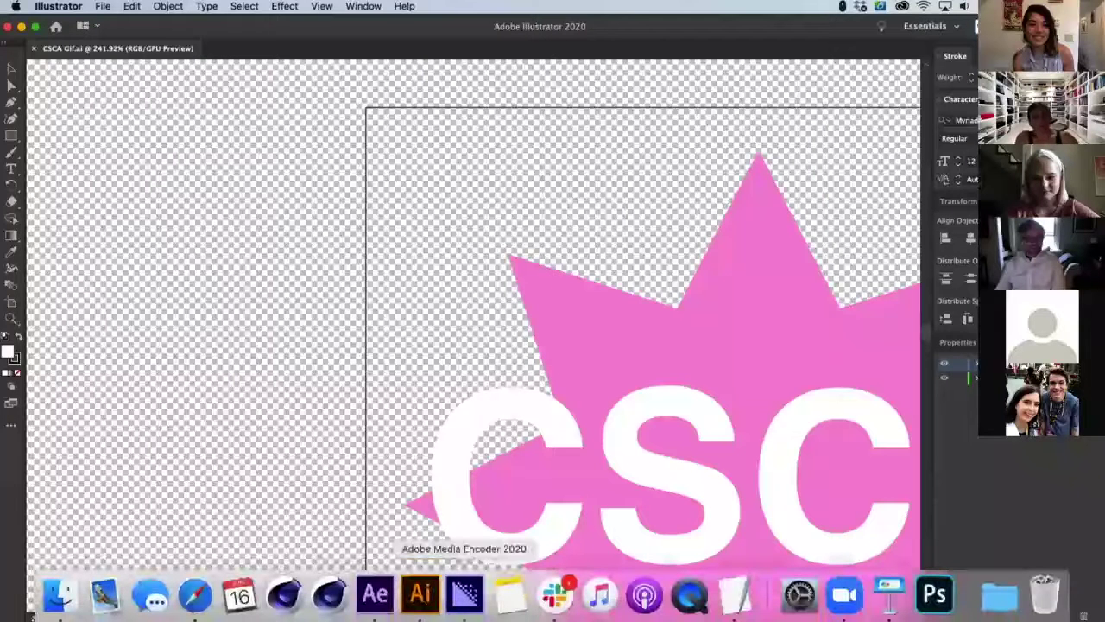
pyautogui.click(374, 614)
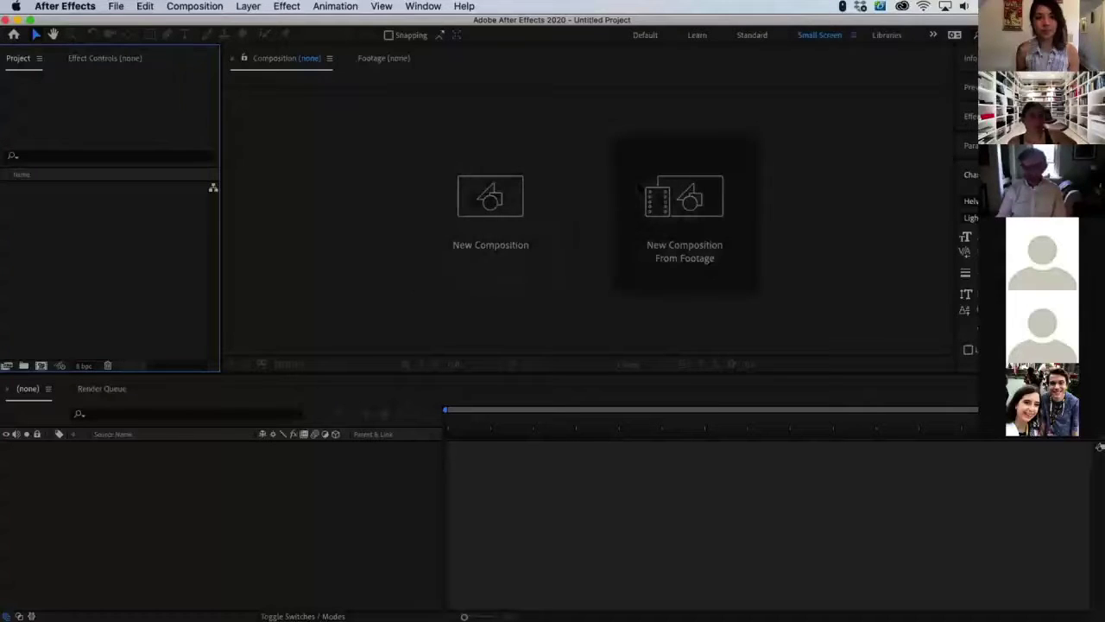
pyautogui.click(480, 202)
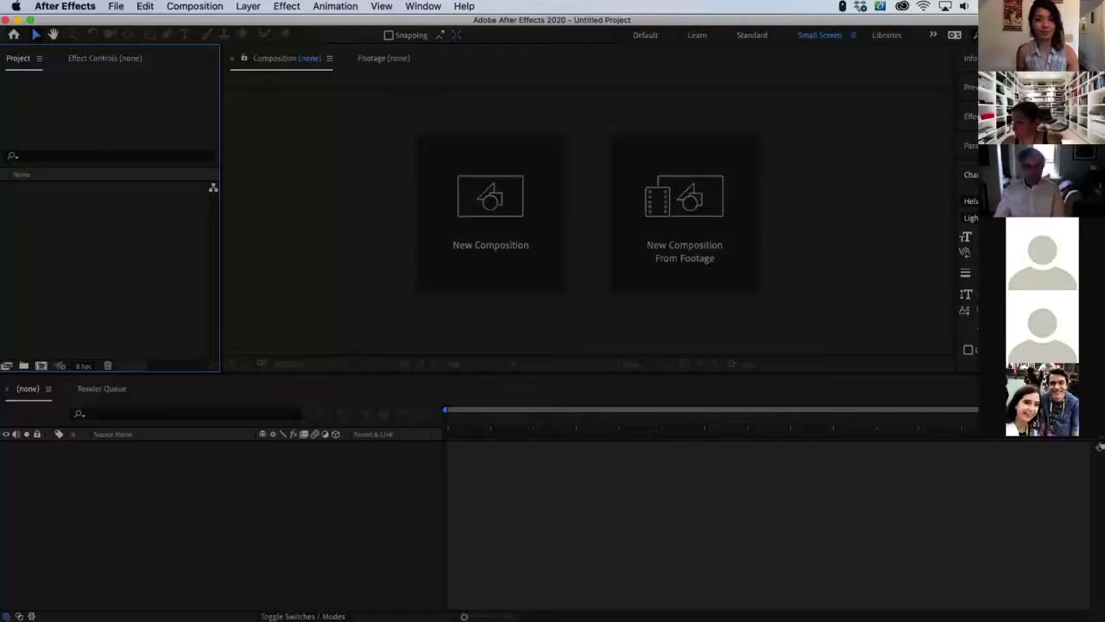
# Open CSCA Gif.ai in Illustrator from the 3. After Effects folder of the Reference Materials in Finder
pyautogui.moveTo(193, 596)
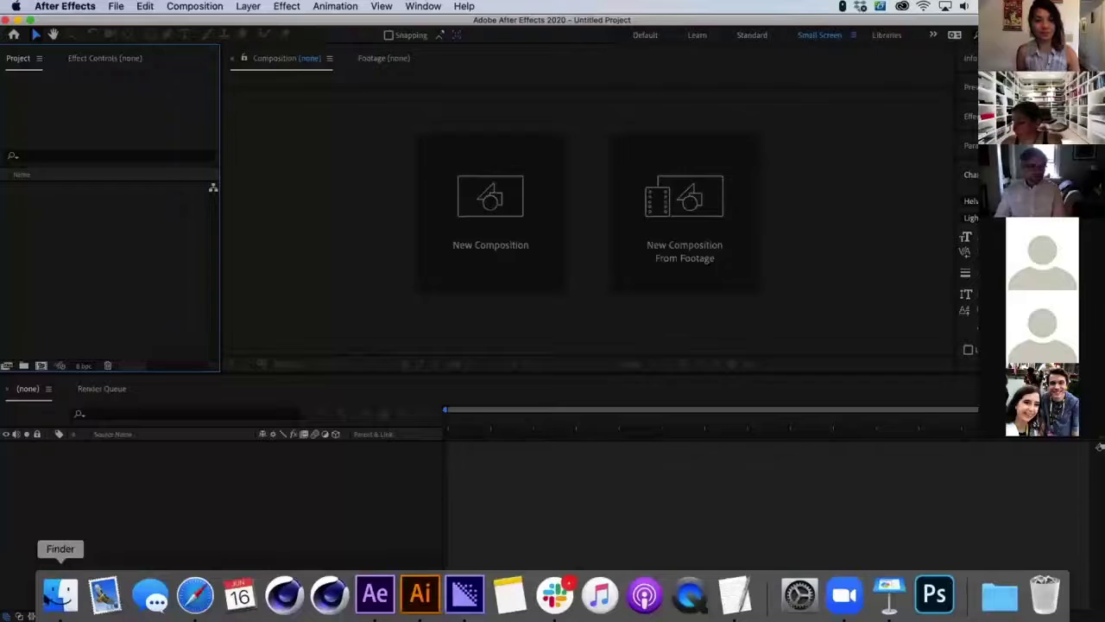
pyautogui.click(60, 596)
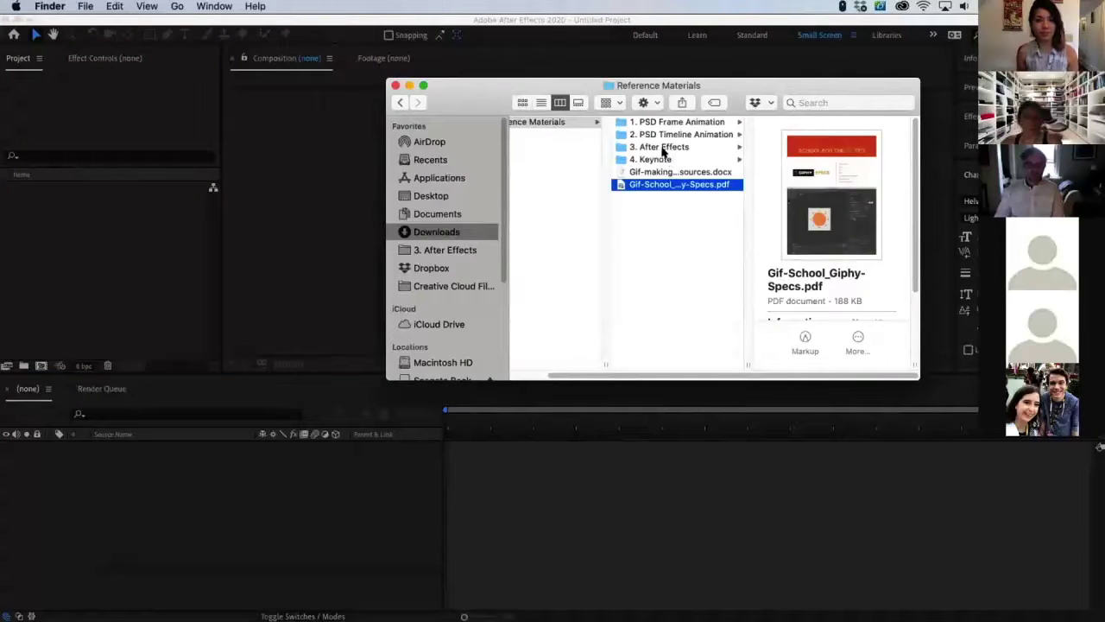
pyautogui.click(663, 149)
pyautogui.click(757, 124)
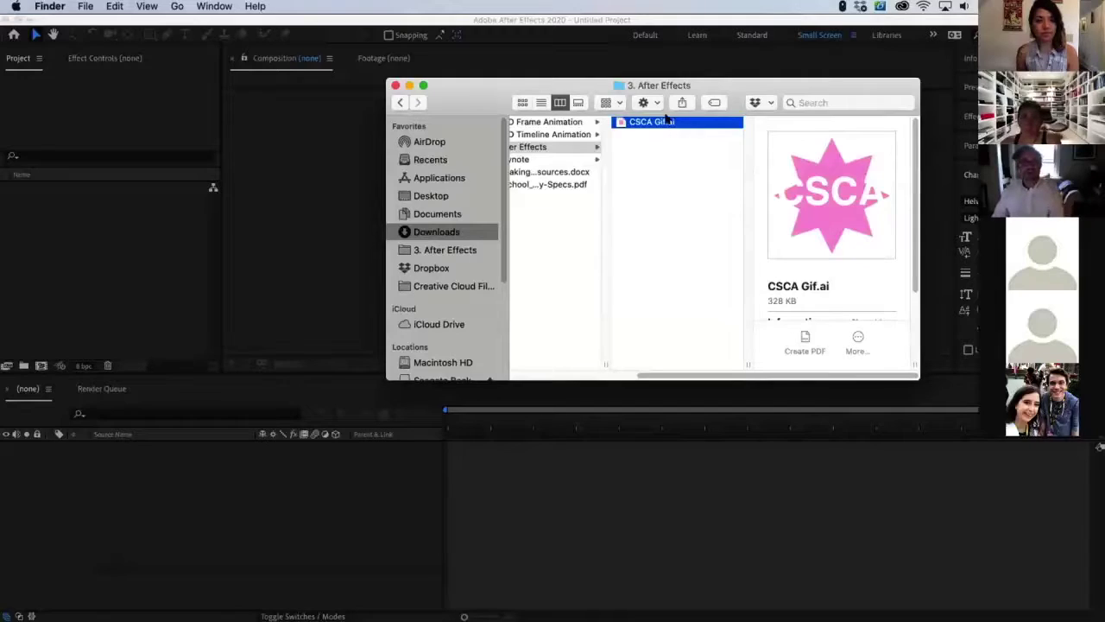
pyautogui.doubleClick(665, 121)
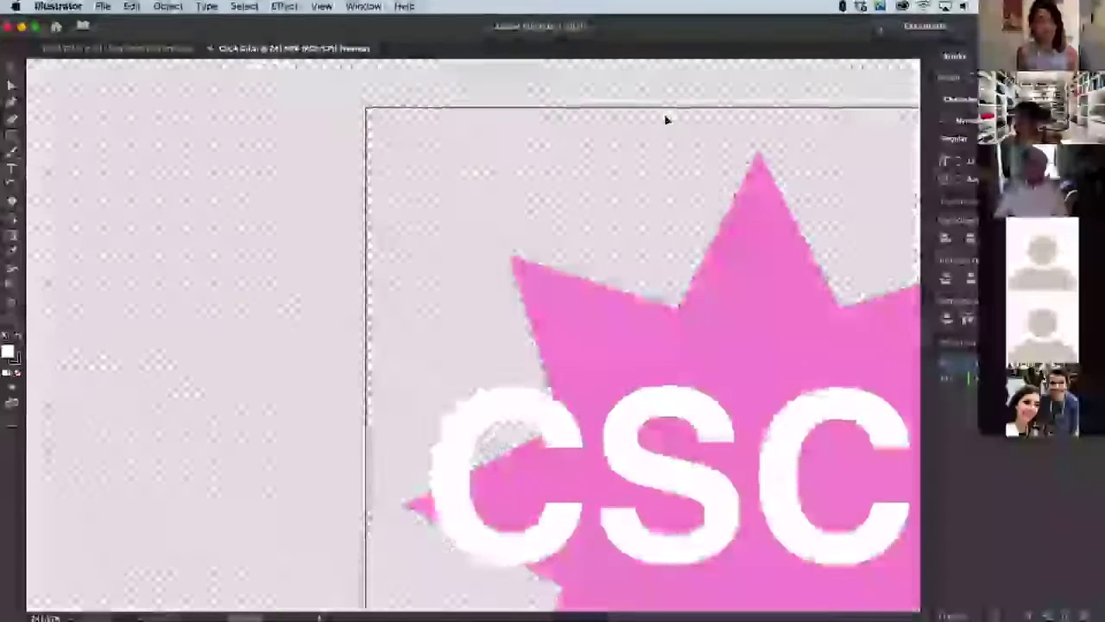
pyautogui.press('super+0')
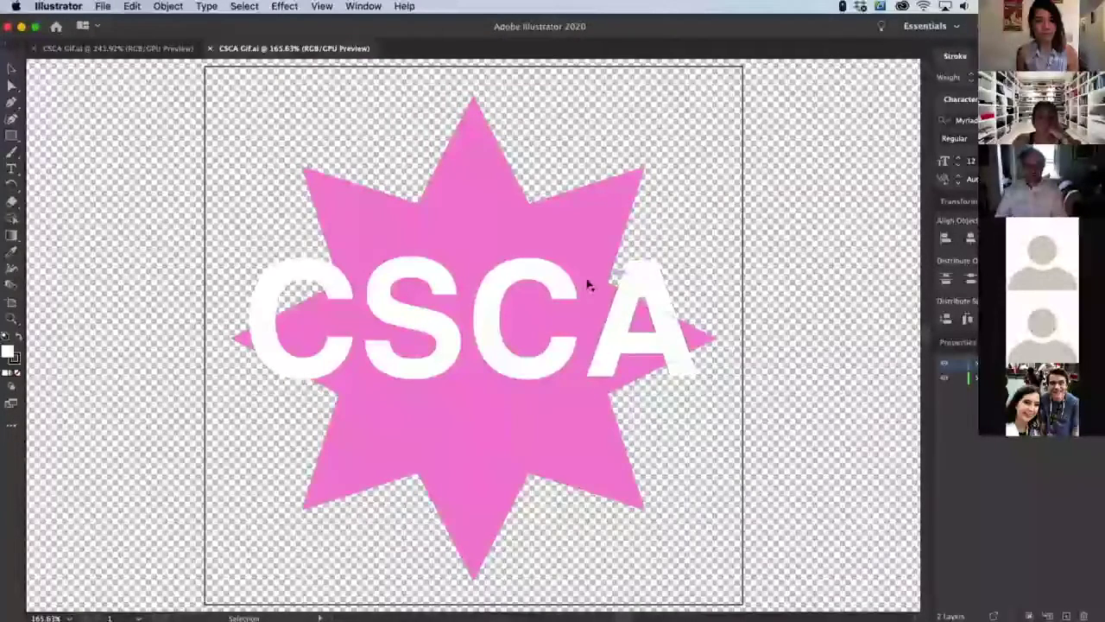
# Examine the CSCA lettering and the pink star as separate objects, leaving nothing selected
pyautogui.click(320, 266)
pyautogui.click(370, 204)
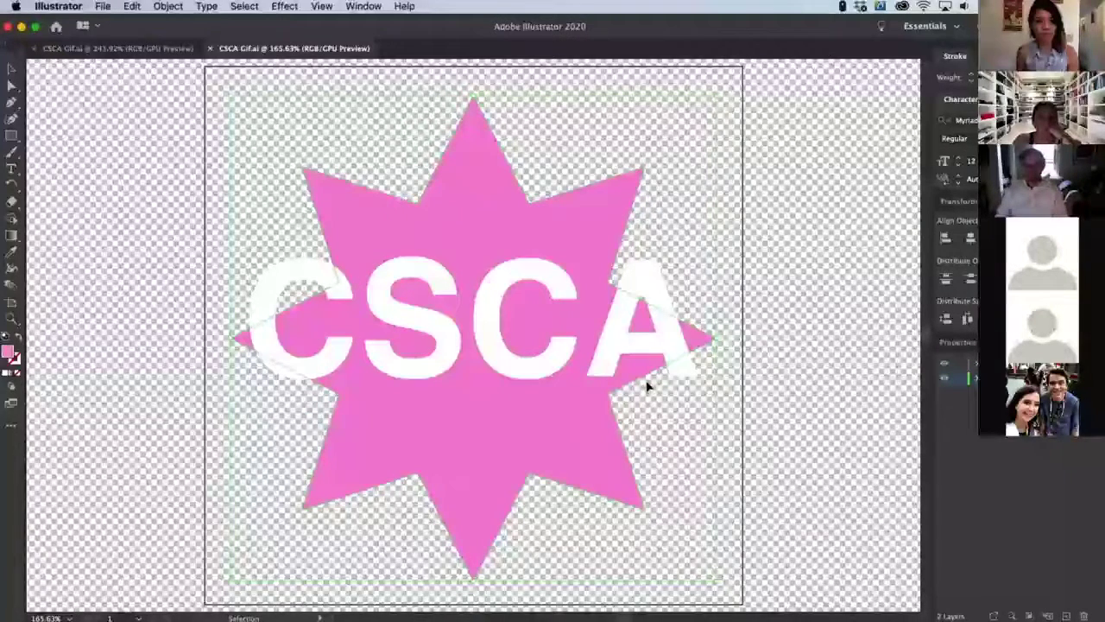
pyautogui.click(724, 167)
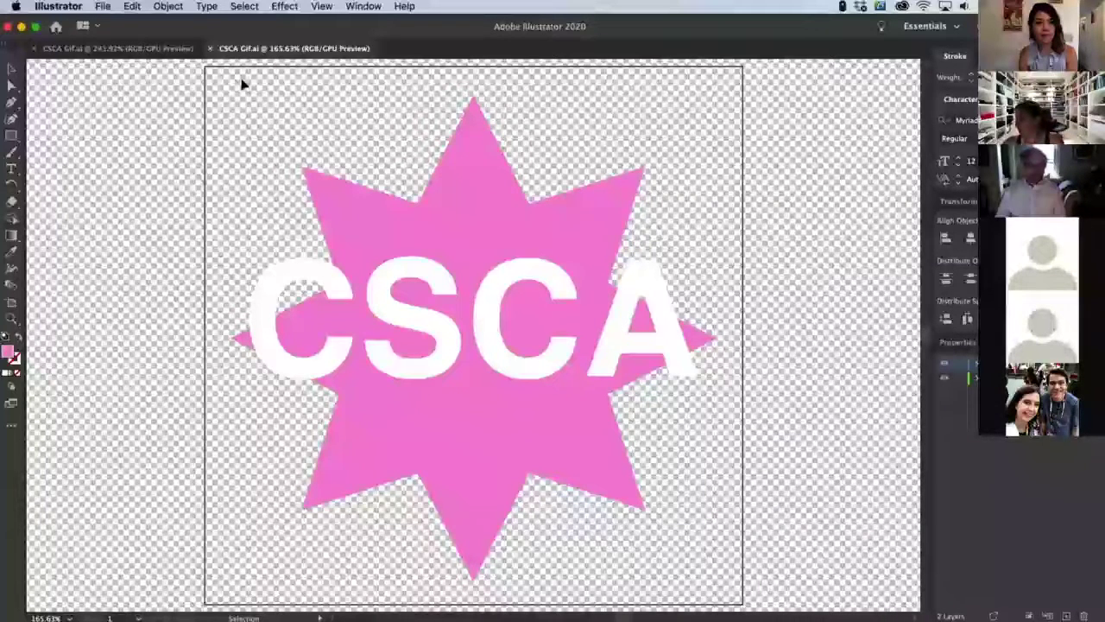
pyautogui.click(95, 6)
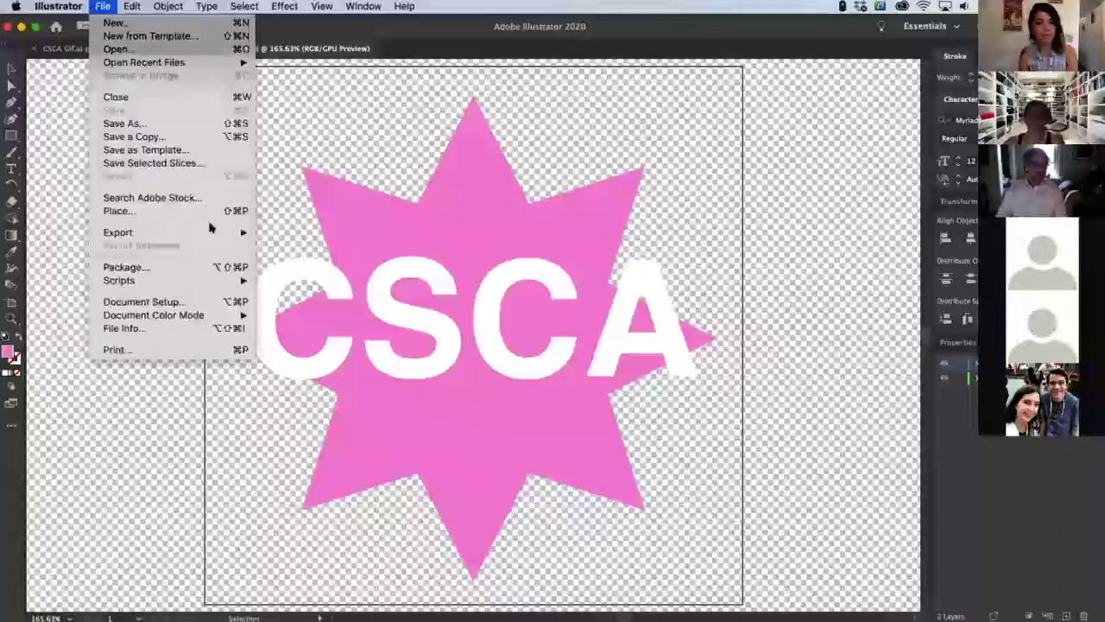
pyautogui.moveTo(226, 316)
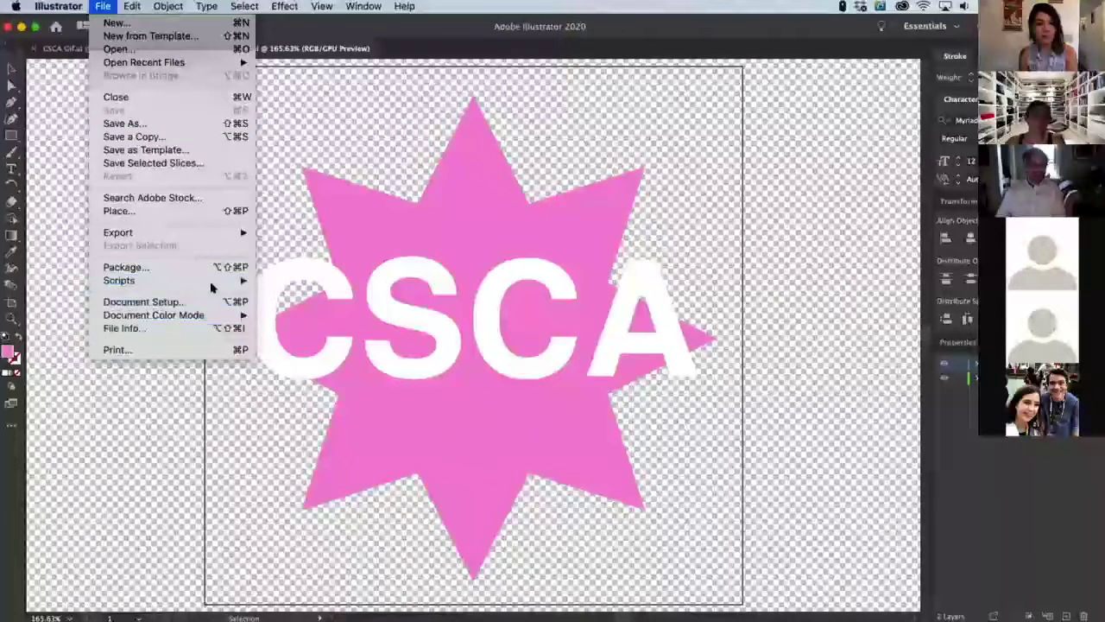
pyautogui.press('Escape')
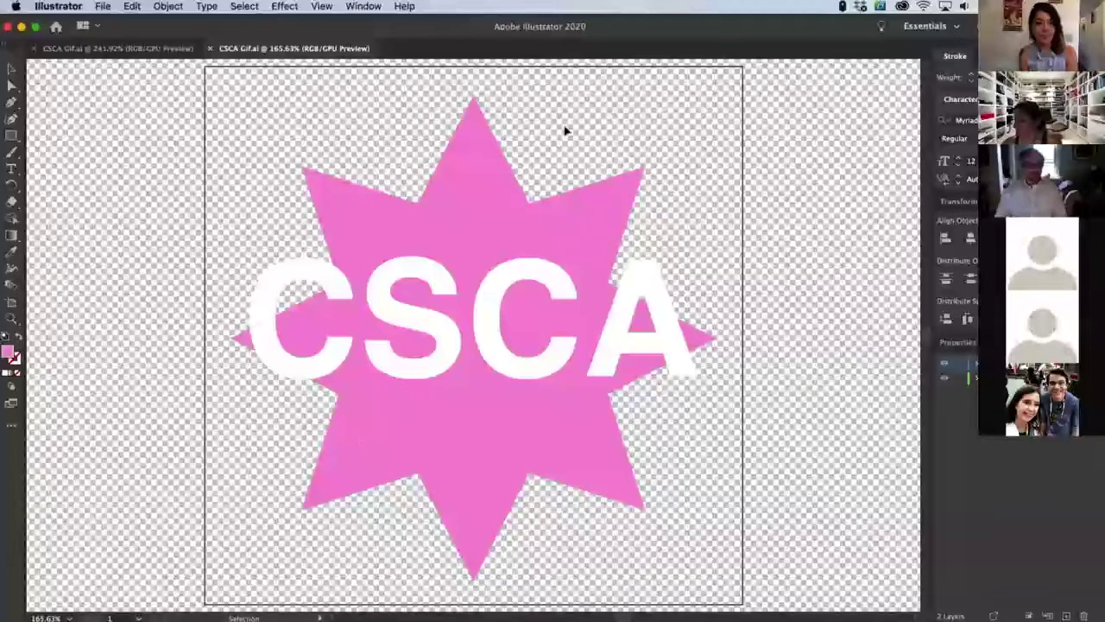
pyautogui.press('a')
pyautogui.press('v')
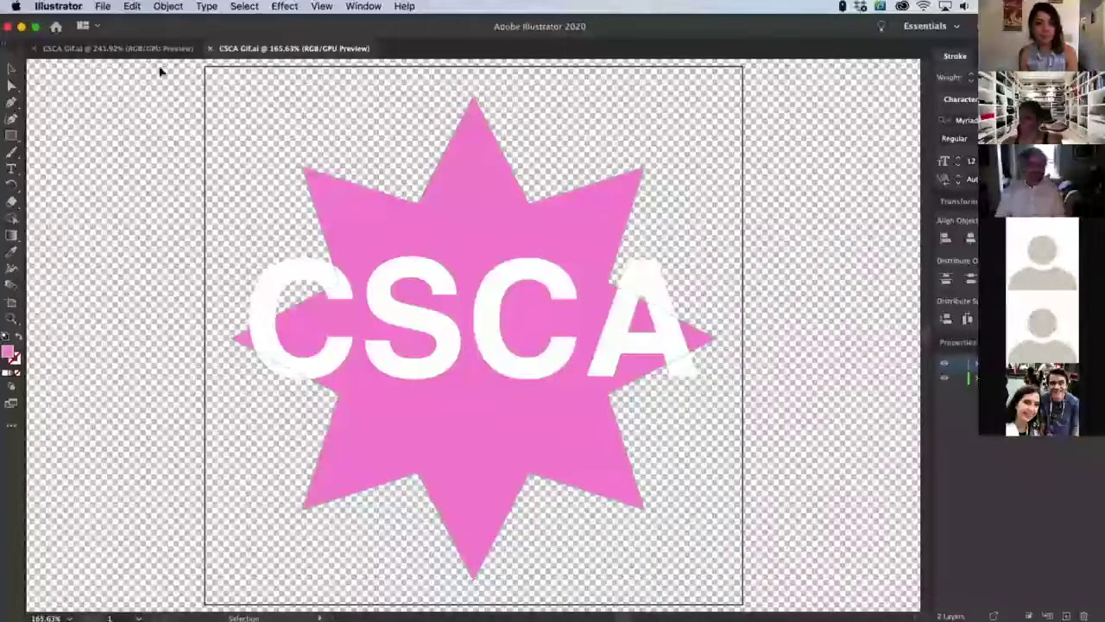
pyautogui.click(103, 6)
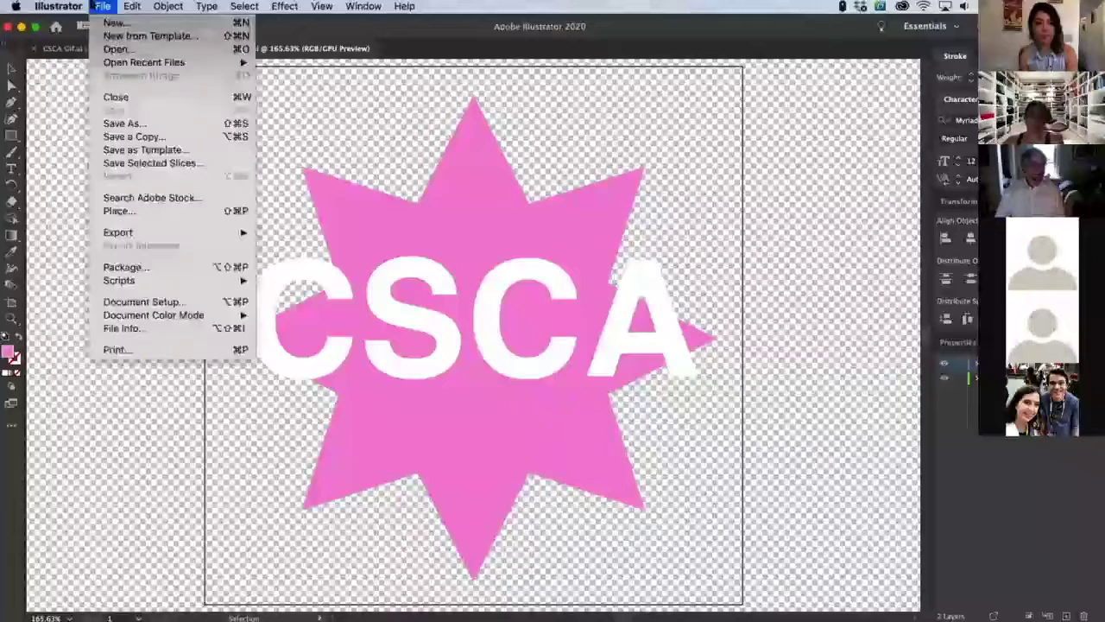
pyautogui.click(477, 98)
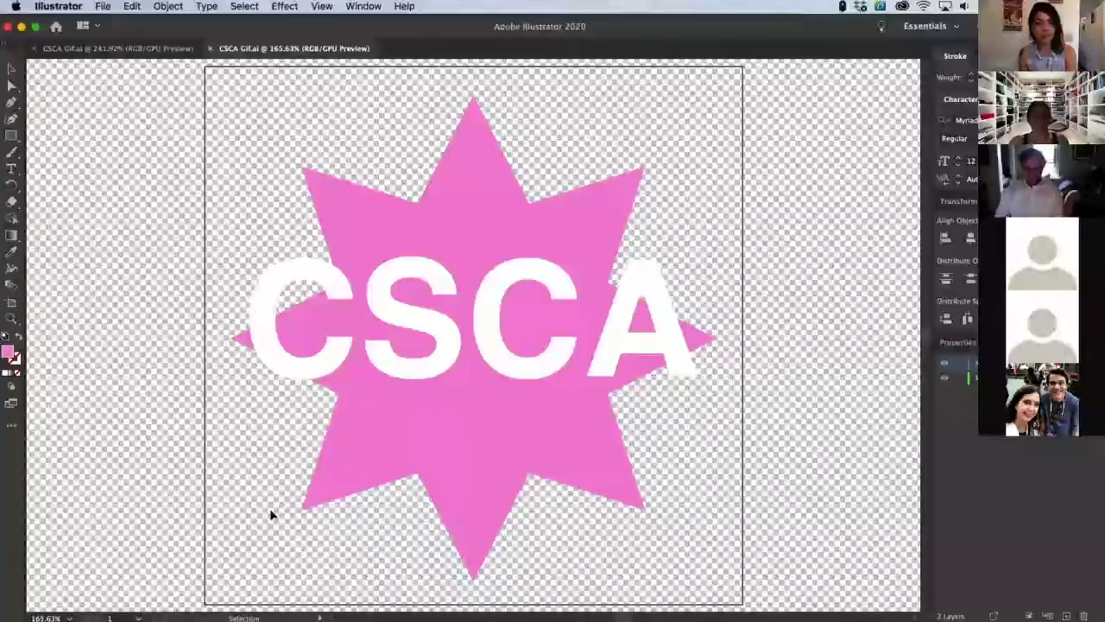
# Switch to After Effects and start importing a file into the empty project
pyautogui.press('super+Tab')
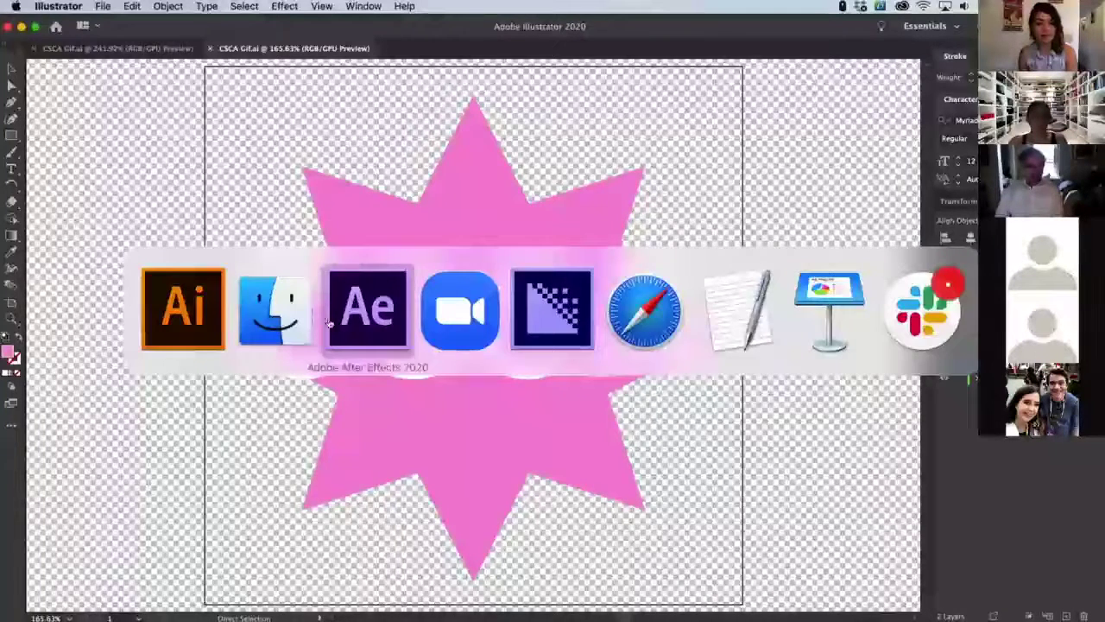
pyautogui.click(330, 322)
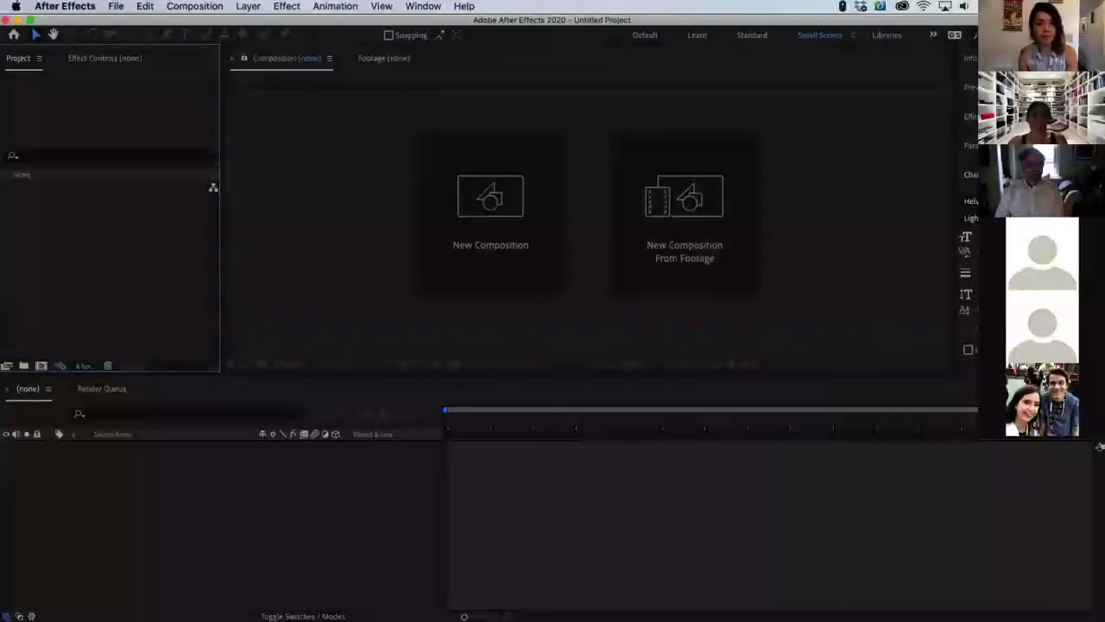
pyautogui.click(116, 6)
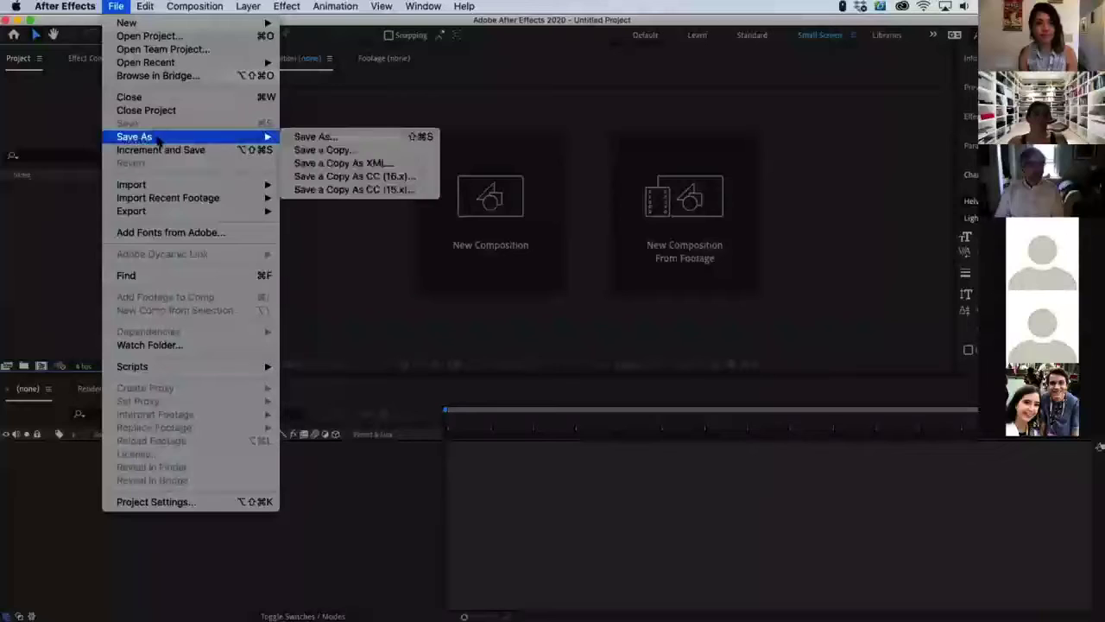
pyautogui.moveTo(164, 185)
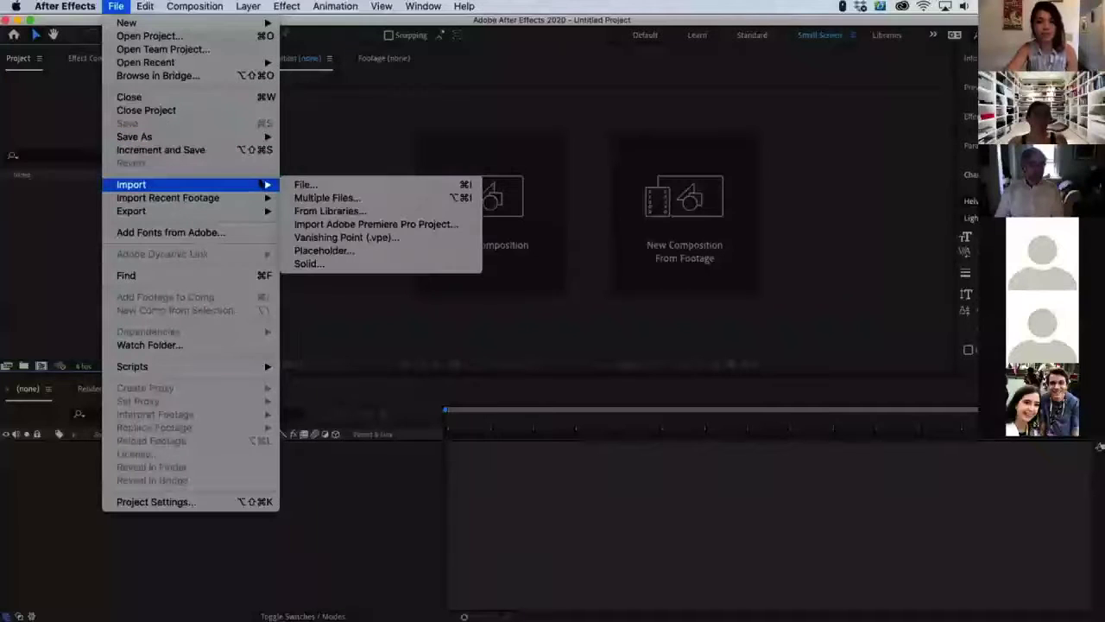
pyautogui.click(59, 261)
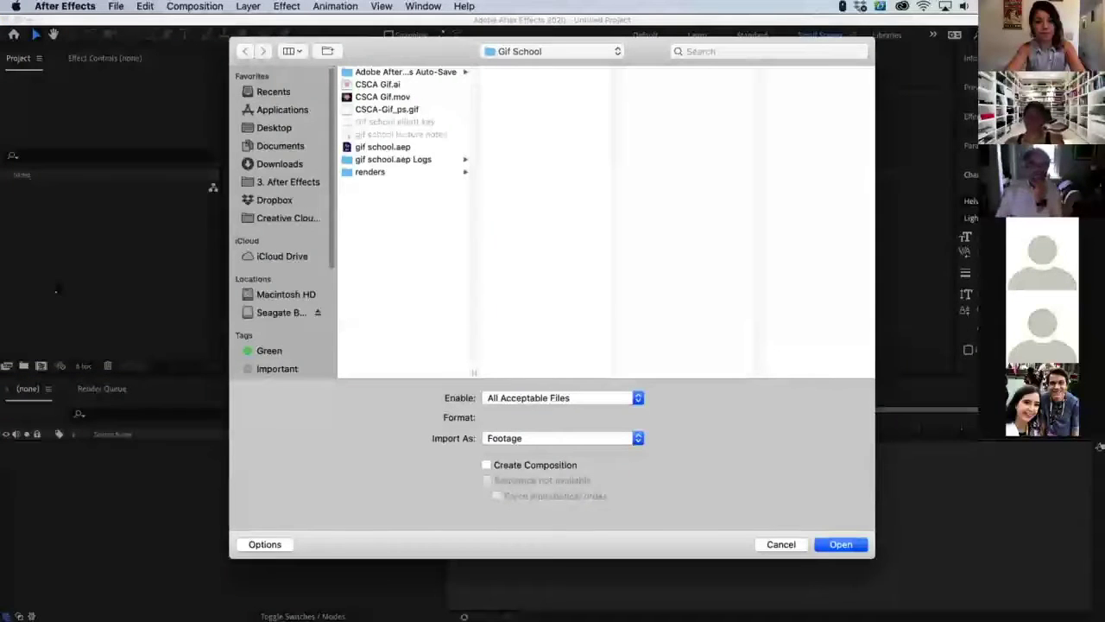
# Choose CSCA Gif.ai from the 3. After Effects folder in Downloads > Reference Materials as the file to import
pyautogui.click(308, 181)
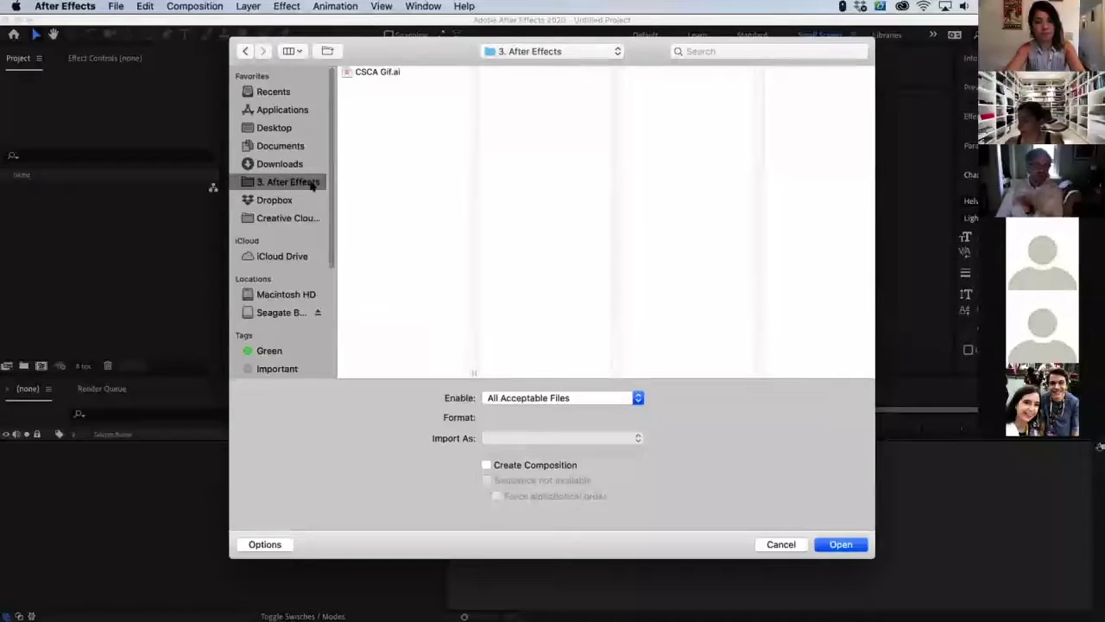
pyautogui.click(287, 146)
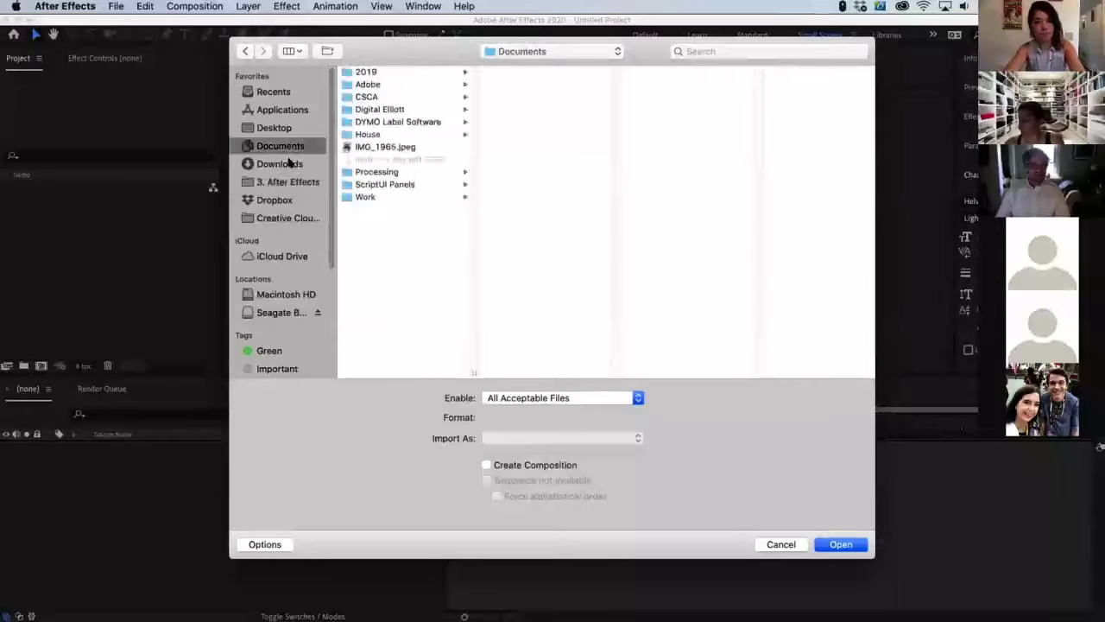
pyautogui.click(287, 163)
pyautogui.click(411, 72)
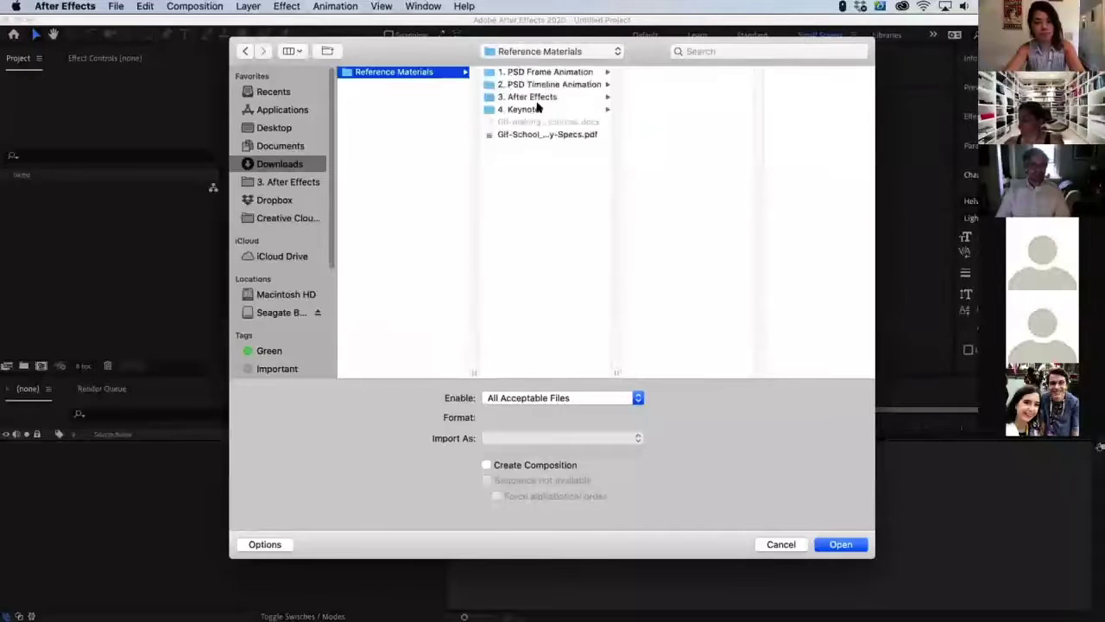
pyautogui.click(536, 97)
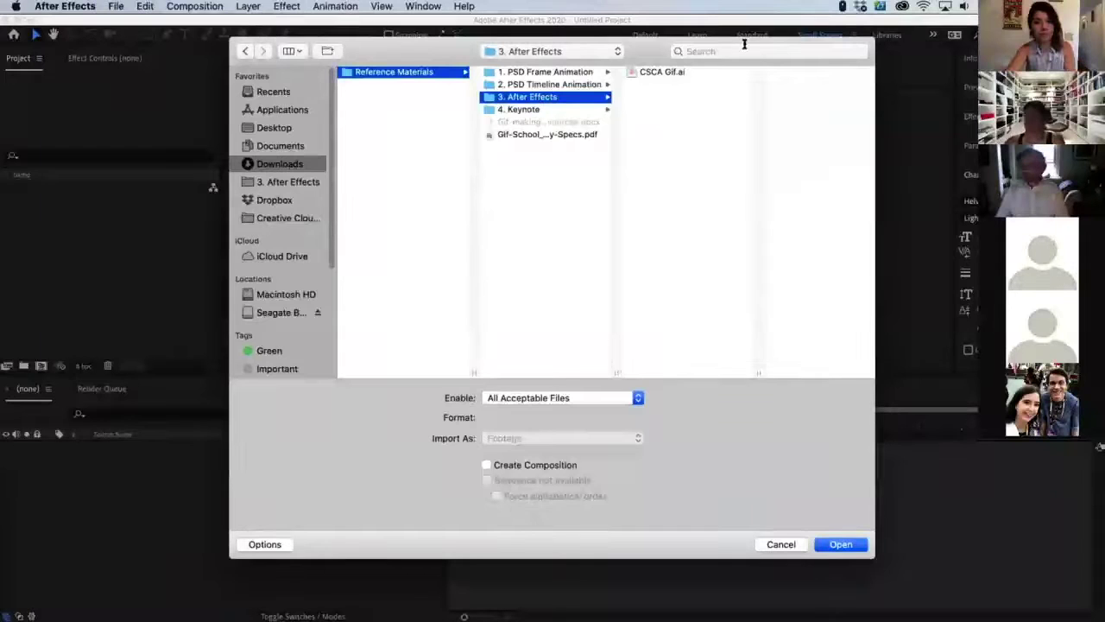
pyautogui.click(680, 74)
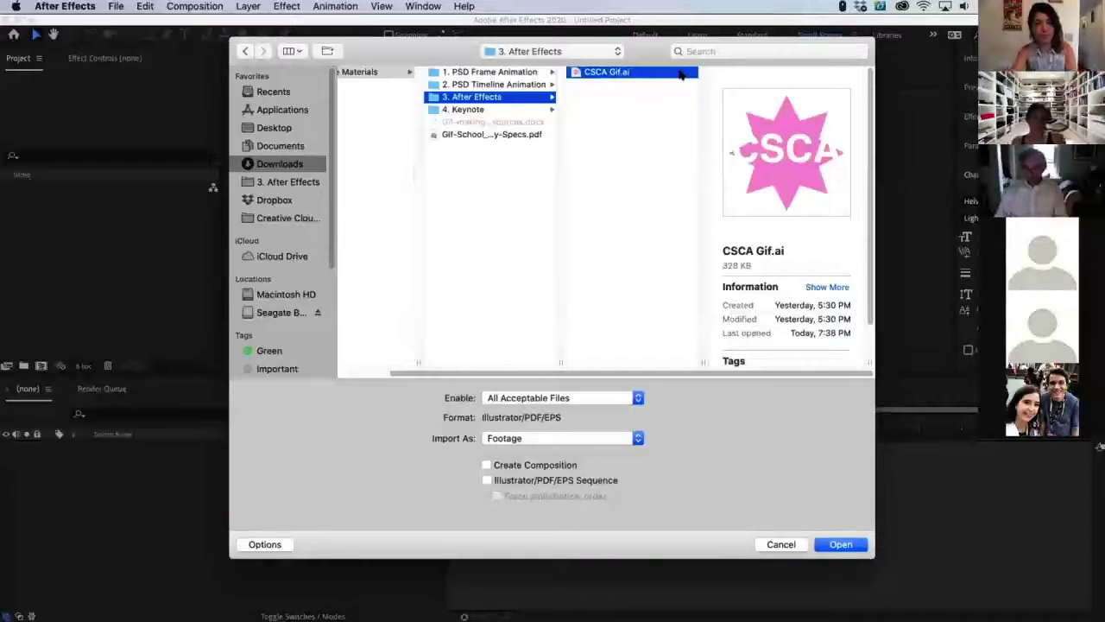
pyautogui.doubleClick(680, 72)
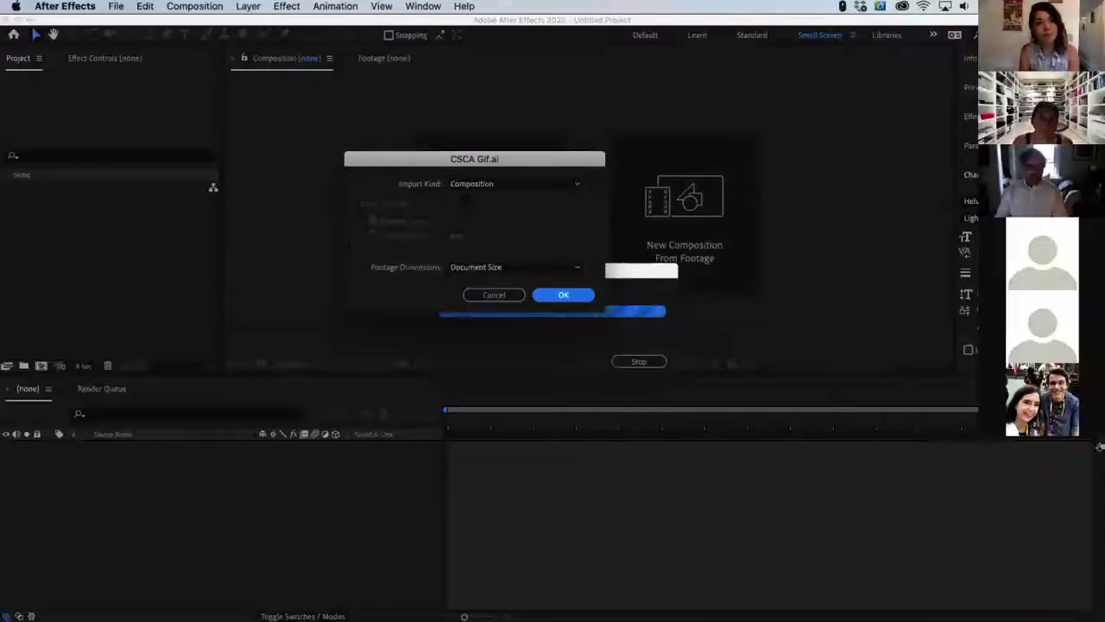
# Import CSCA Gif.ai with import kind Composition and footage dimensions Layer Size
pyautogui.click(514, 183)
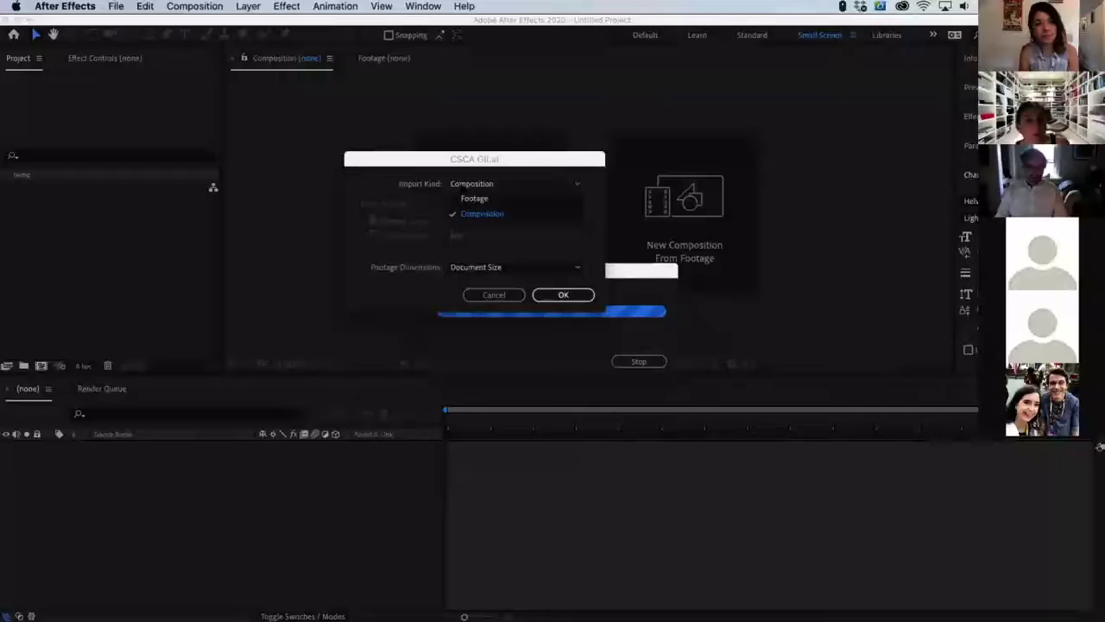
pyautogui.click(474, 198)
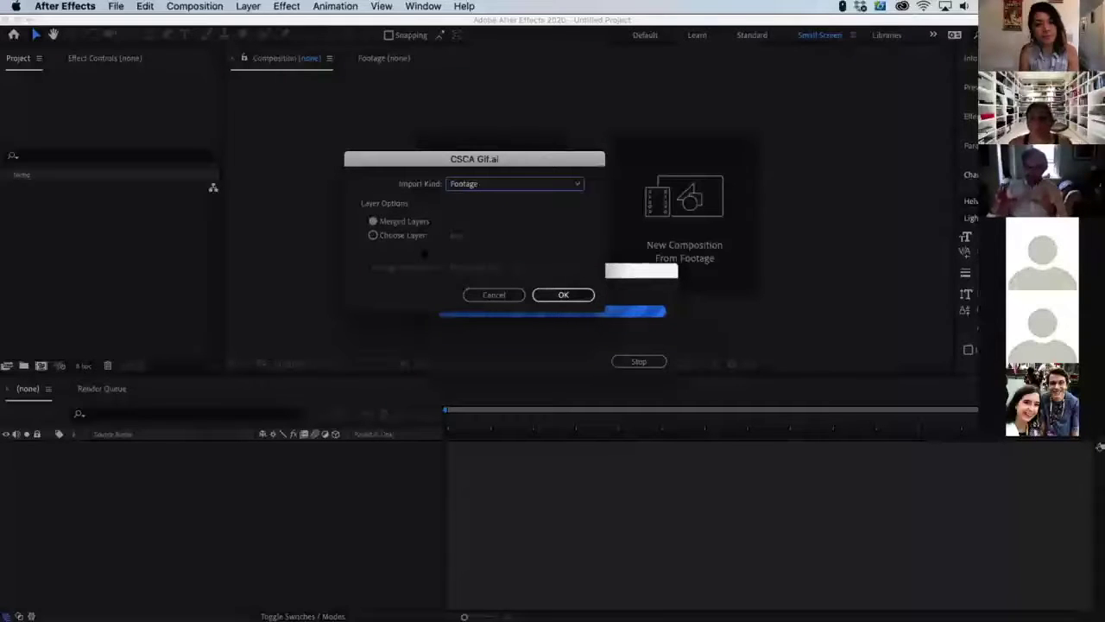
pyautogui.click(512, 183)
pyautogui.click(504, 214)
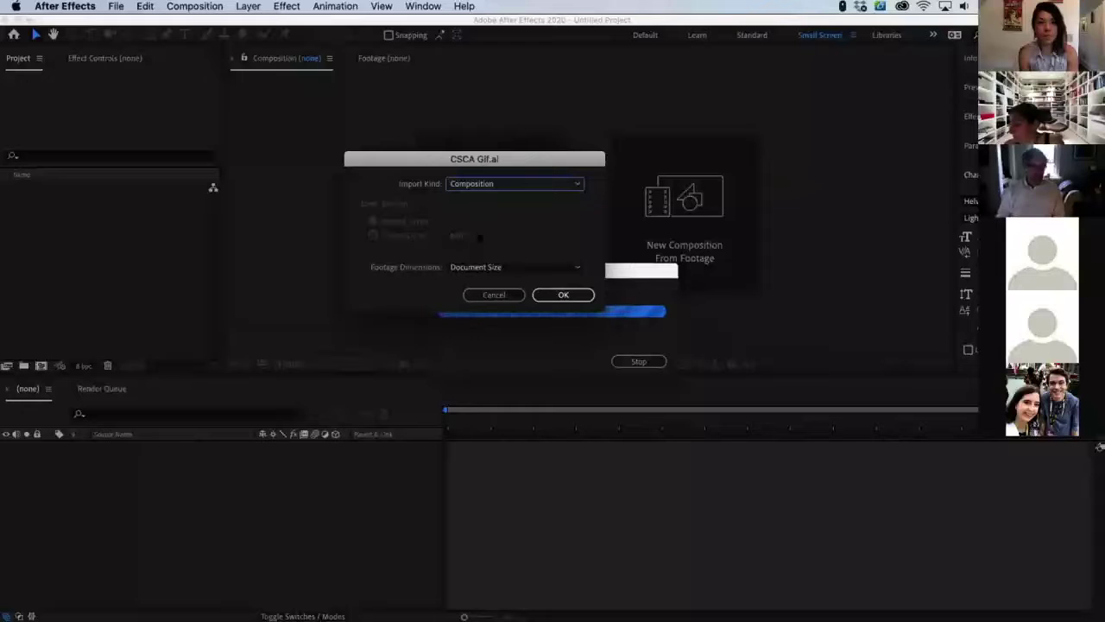
pyautogui.click(477, 267)
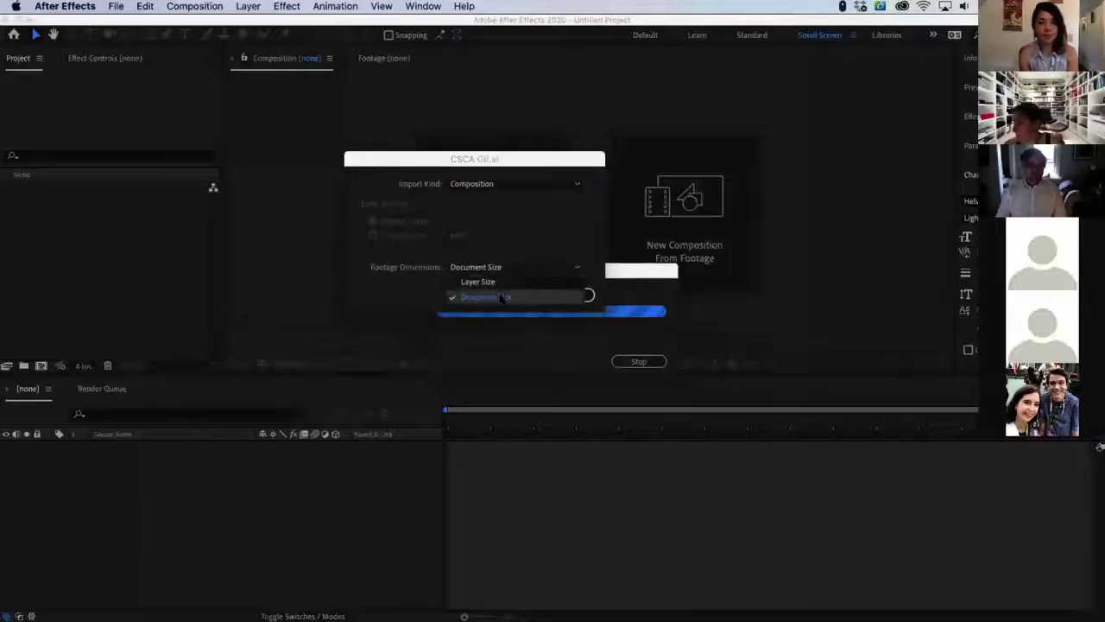
pyautogui.click(480, 282)
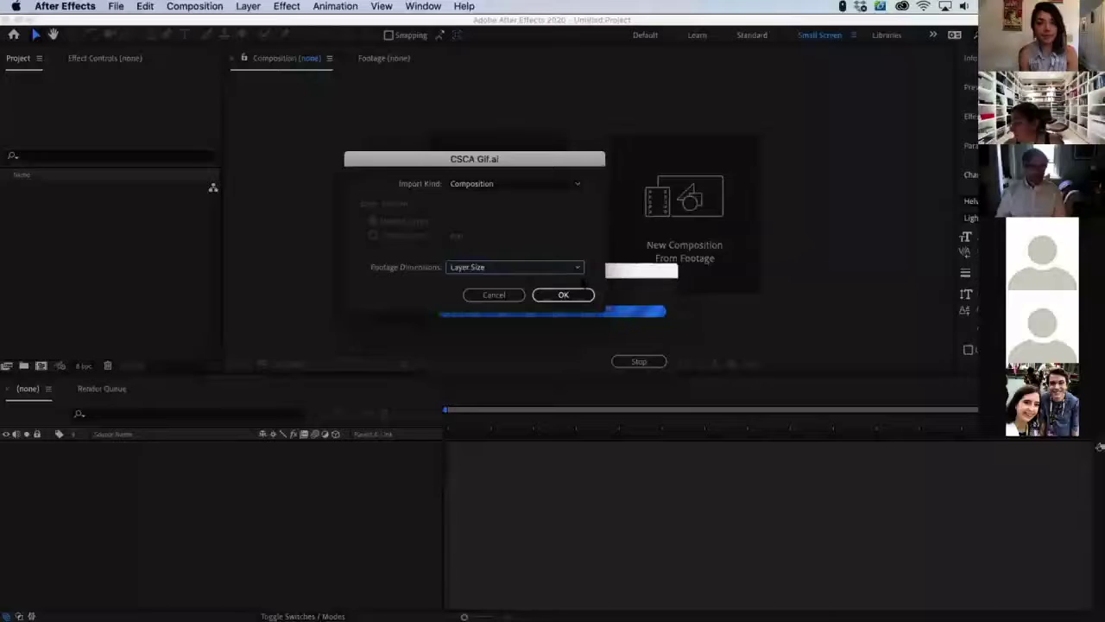
pyautogui.click(563, 295)
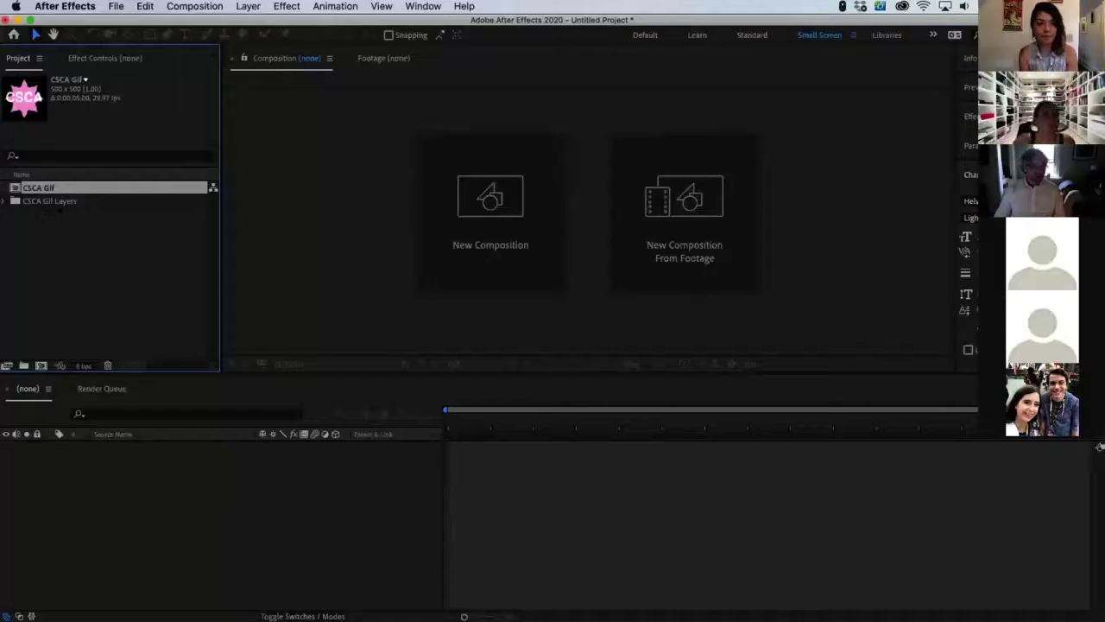
# Examine the separate star and text items inside the CSCA Gif Layers folder, collapsing the folder when done
pyautogui.click(58, 204)
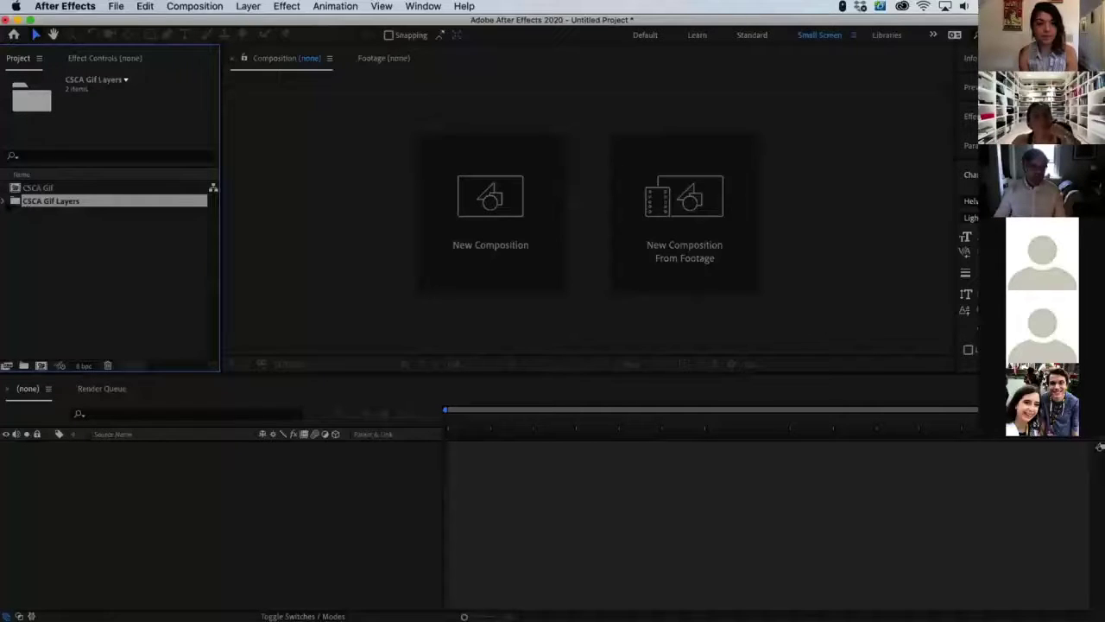
pyautogui.doubleClick(47, 200)
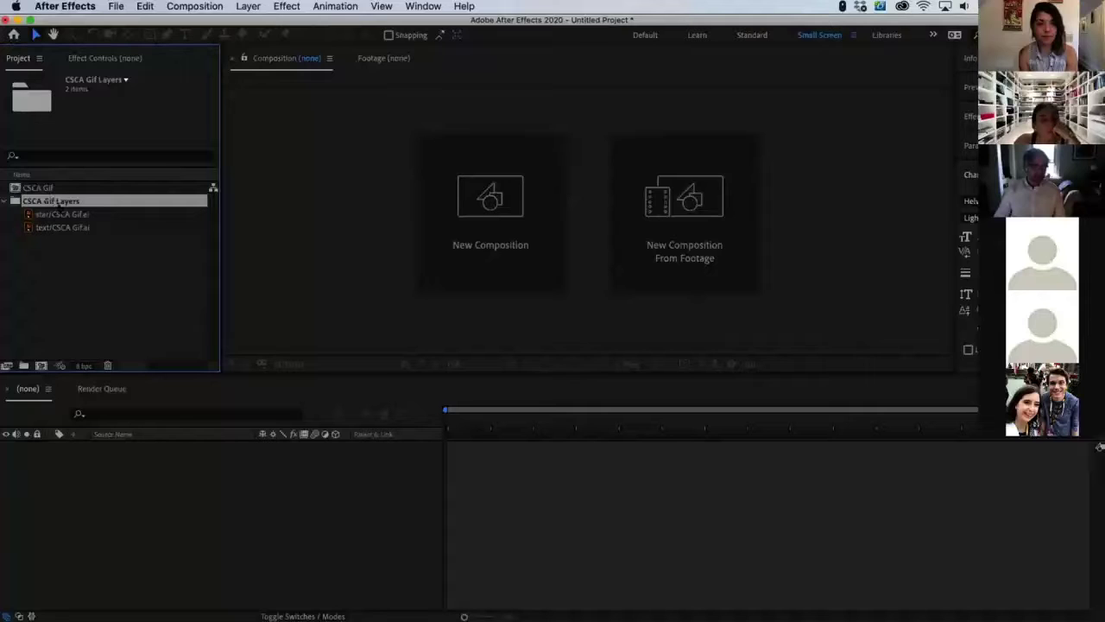
pyautogui.click(55, 214)
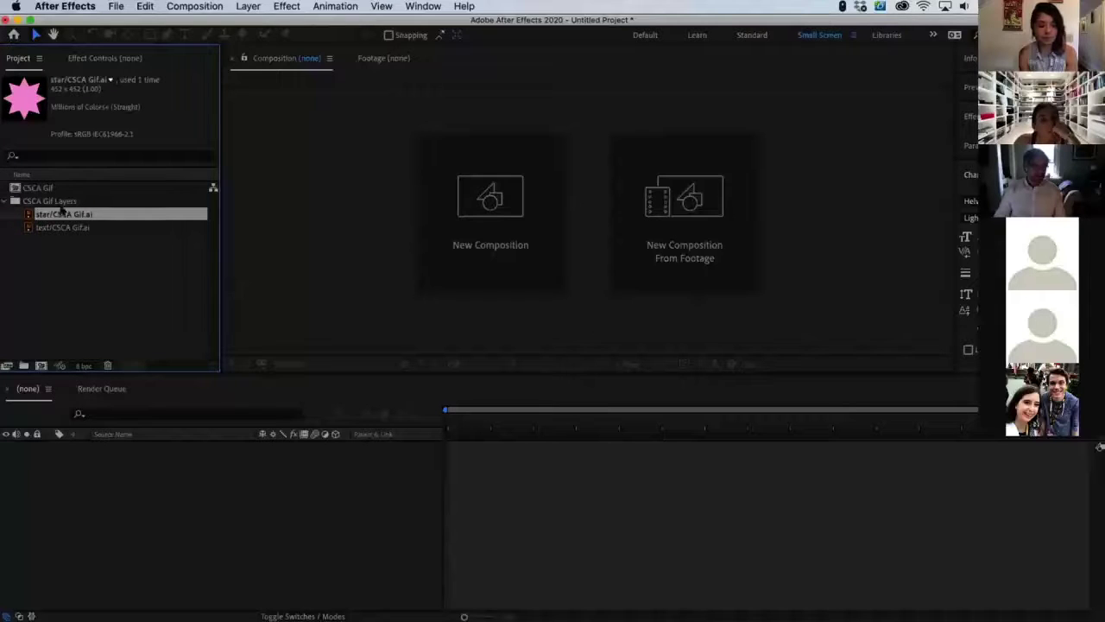
pyautogui.click(65, 228)
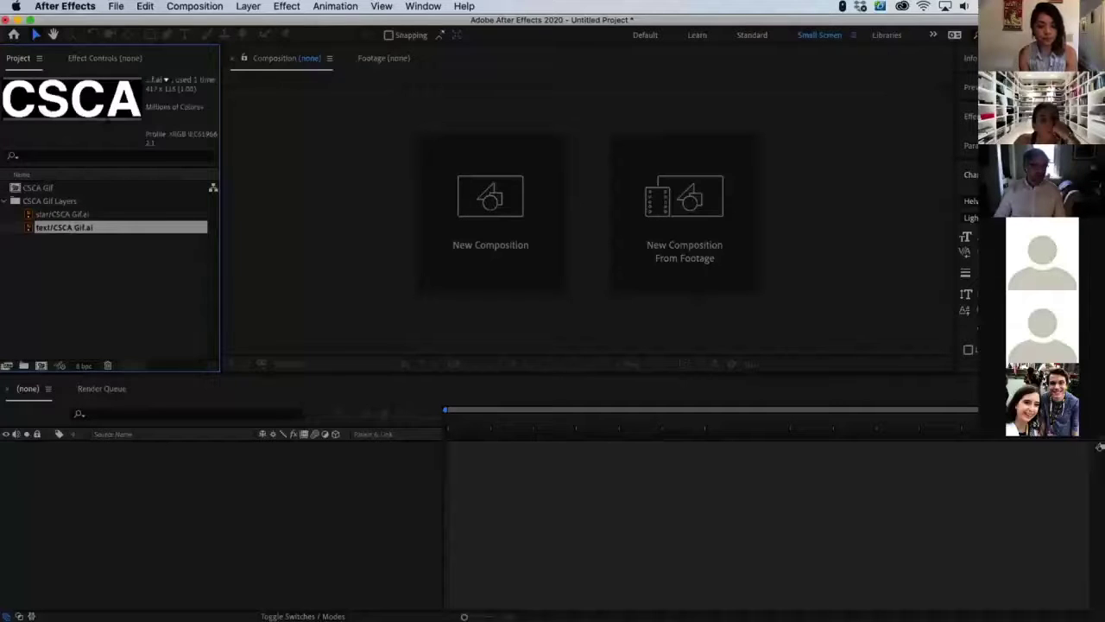
pyautogui.click(70, 213)
pyautogui.click(67, 226)
pyautogui.click(69, 213)
pyautogui.click(69, 224)
pyautogui.click(67, 214)
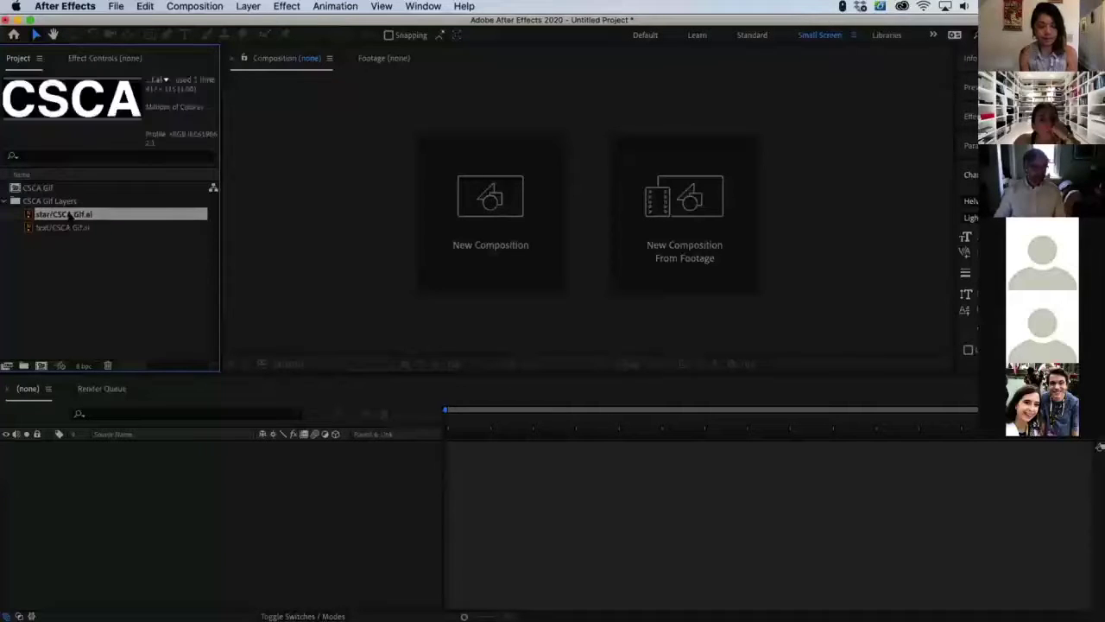
pyautogui.click(57, 237)
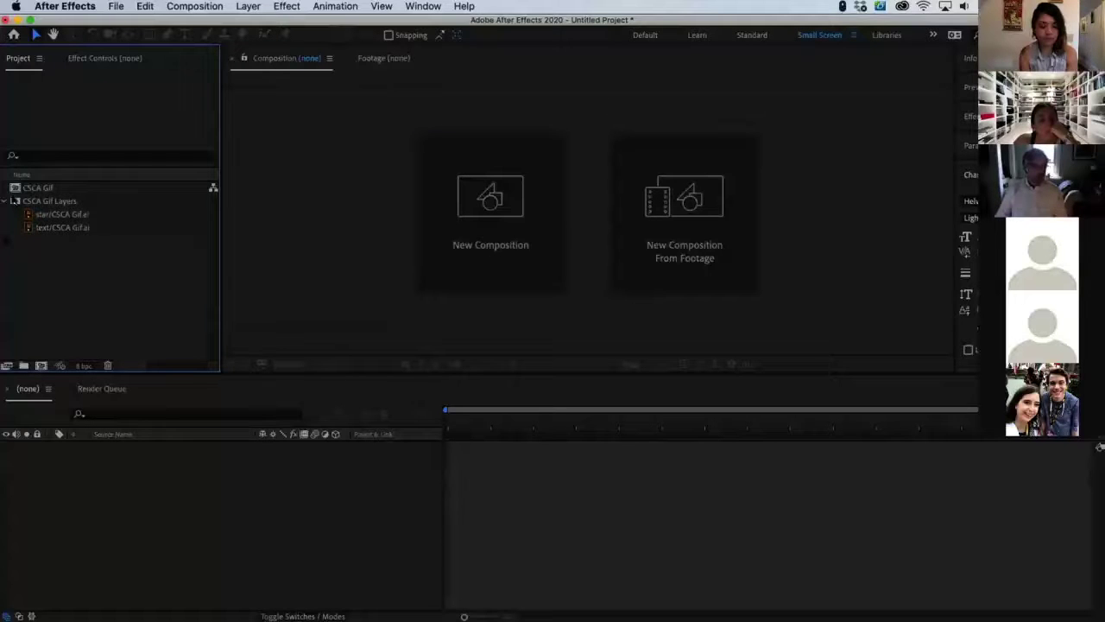
pyautogui.click(6, 201)
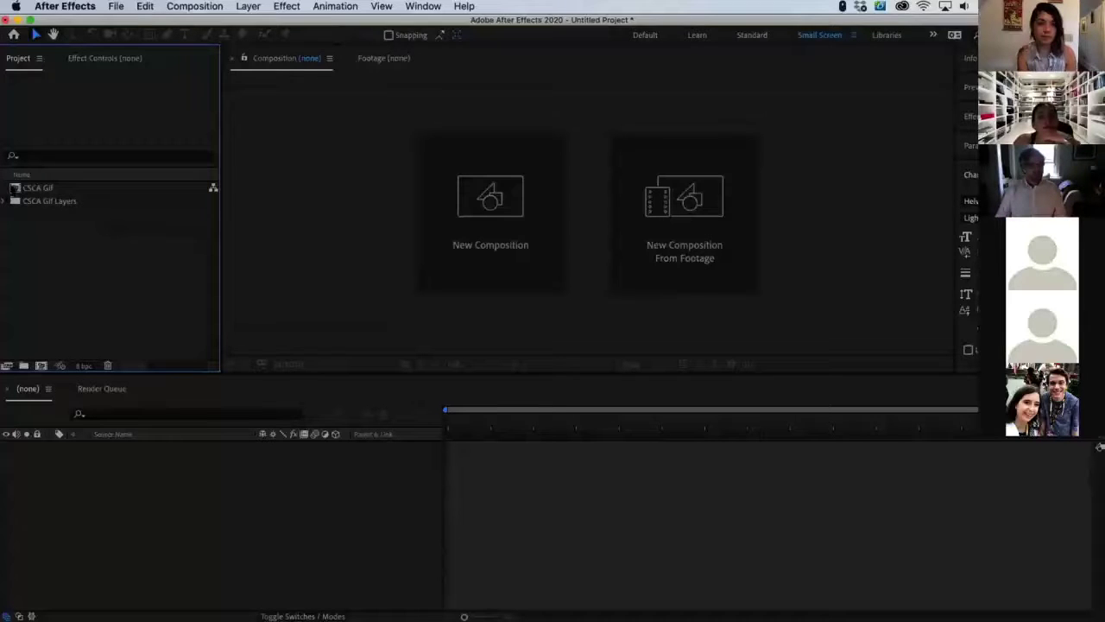
# Open the CSCA Gif composition and select its star and text layers in turn
pyautogui.click(15, 189)
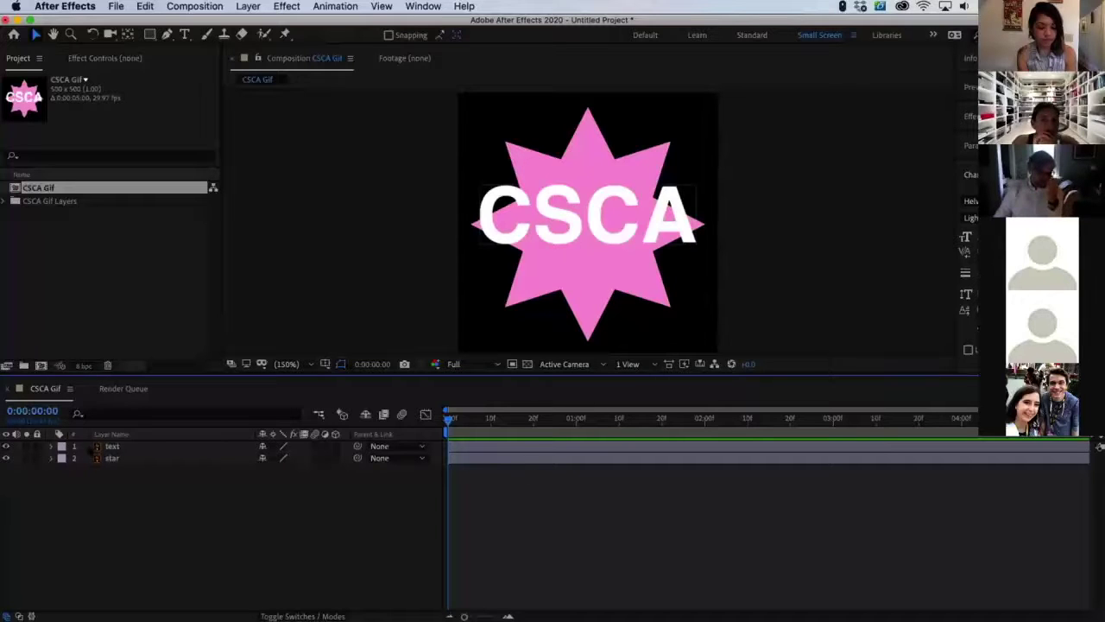
pyautogui.click(107, 458)
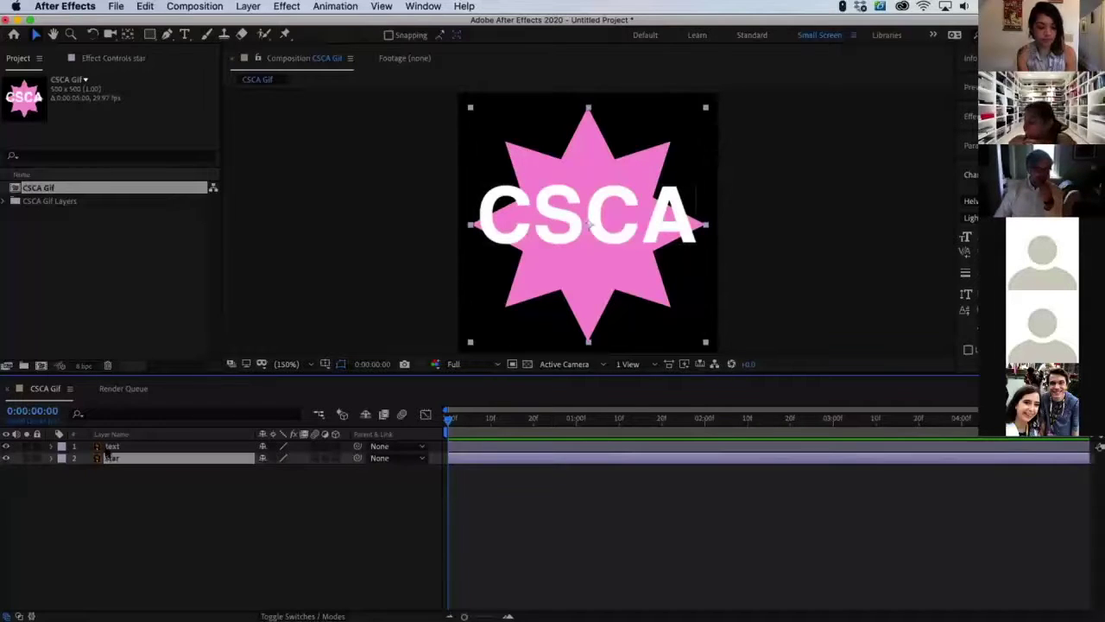
pyautogui.click(111, 445)
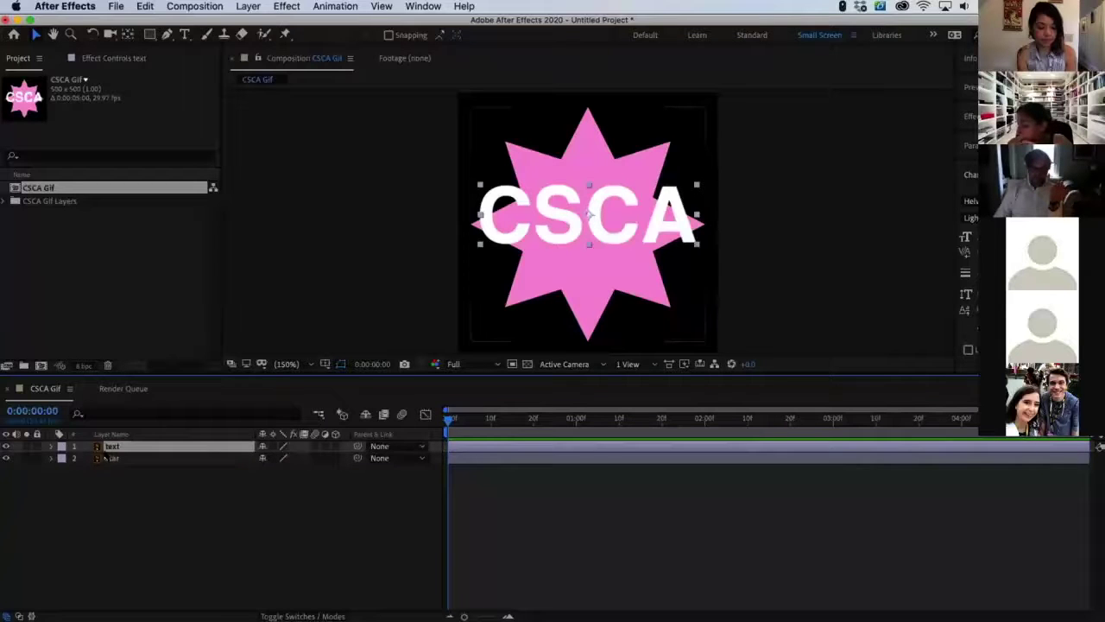
pyautogui.click(106, 458)
# Toggle the star layer's visibility off and on to compare it with the text, leaving both layers visible
pyautogui.click(6, 458)
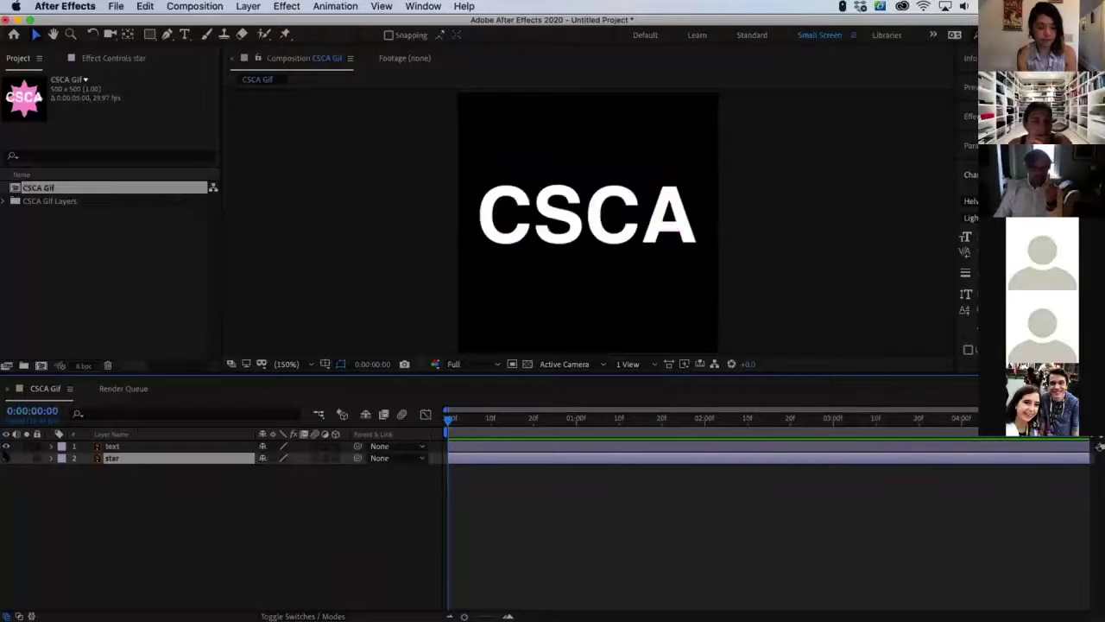
pyautogui.click(6, 458)
pyautogui.click(6, 458)
pyautogui.click(7, 458)
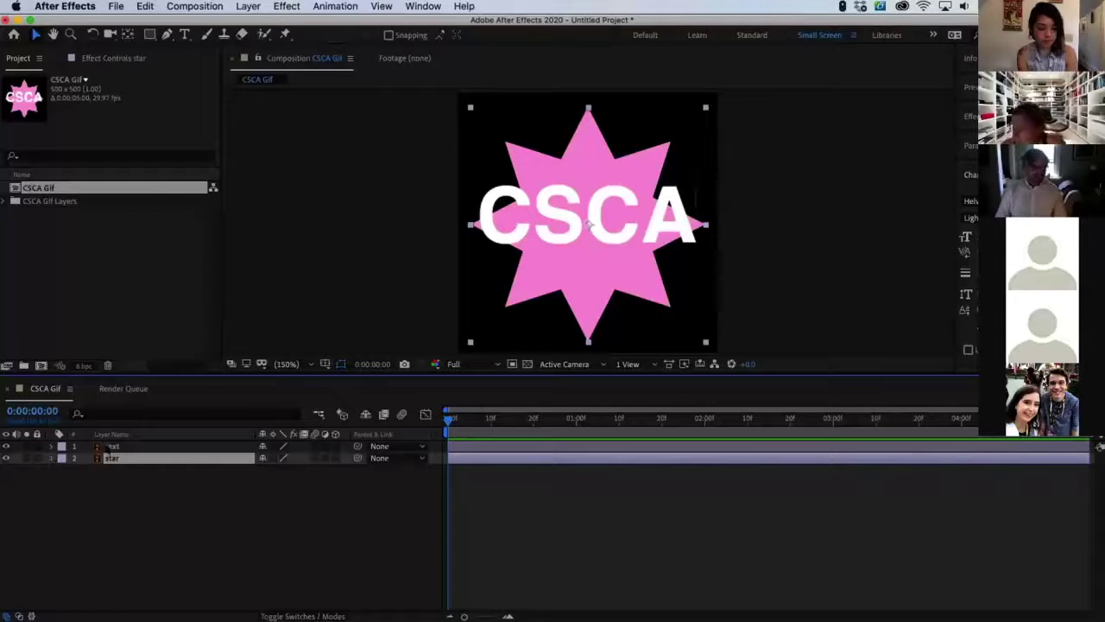
pyautogui.click(109, 447)
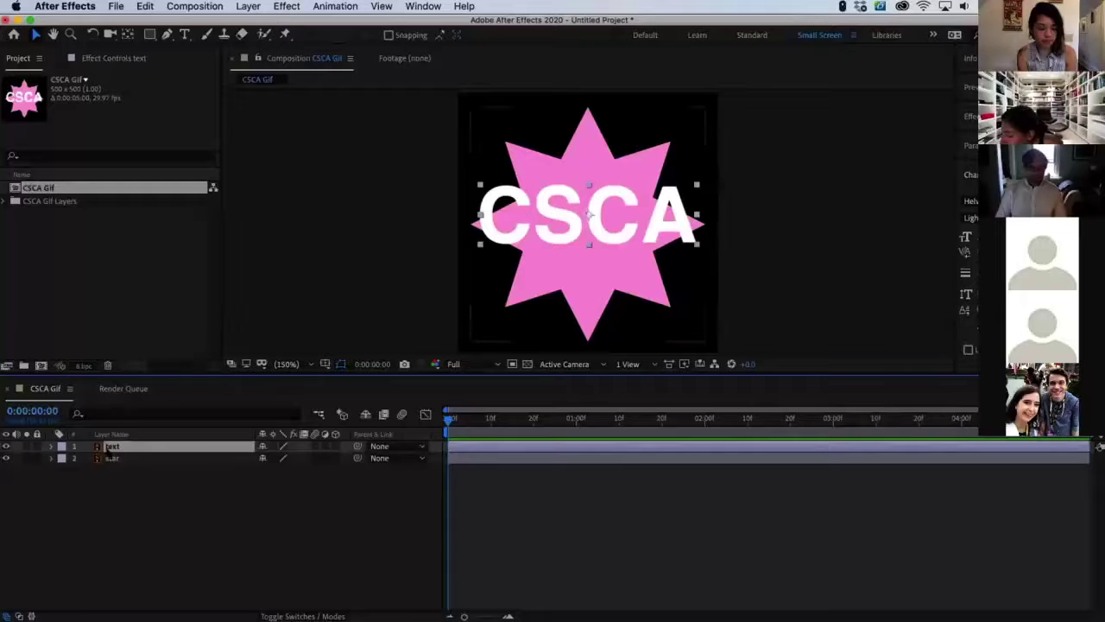
# Expand the star layer's Transform properties and add a 0° Rotation keyframe at 0:00:00:00
pyautogui.click(109, 458)
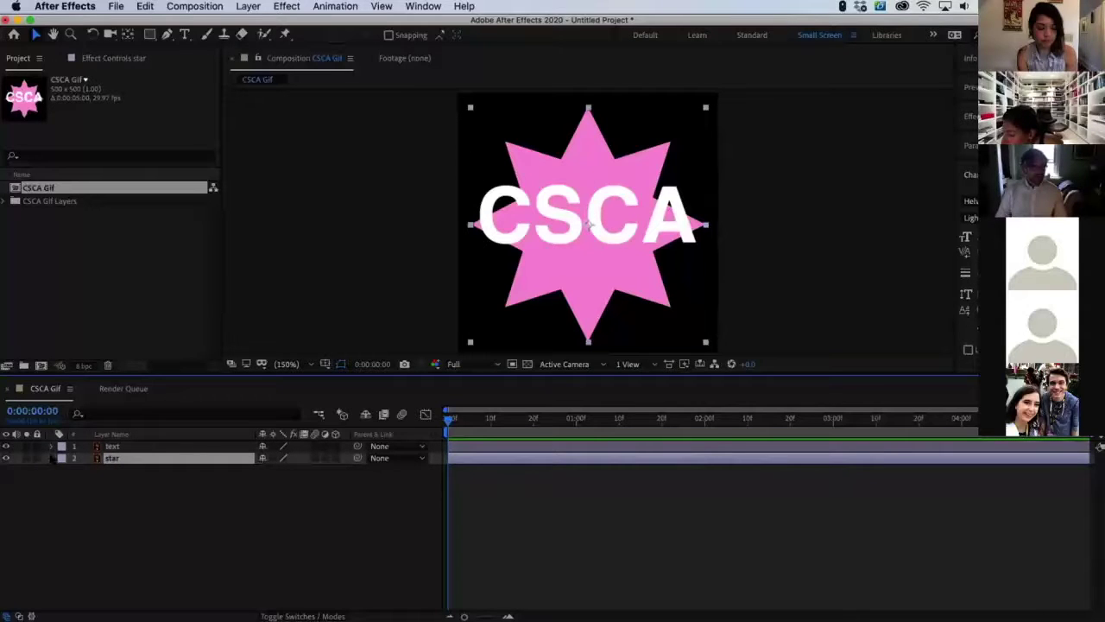
pyautogui.click(52, 459)
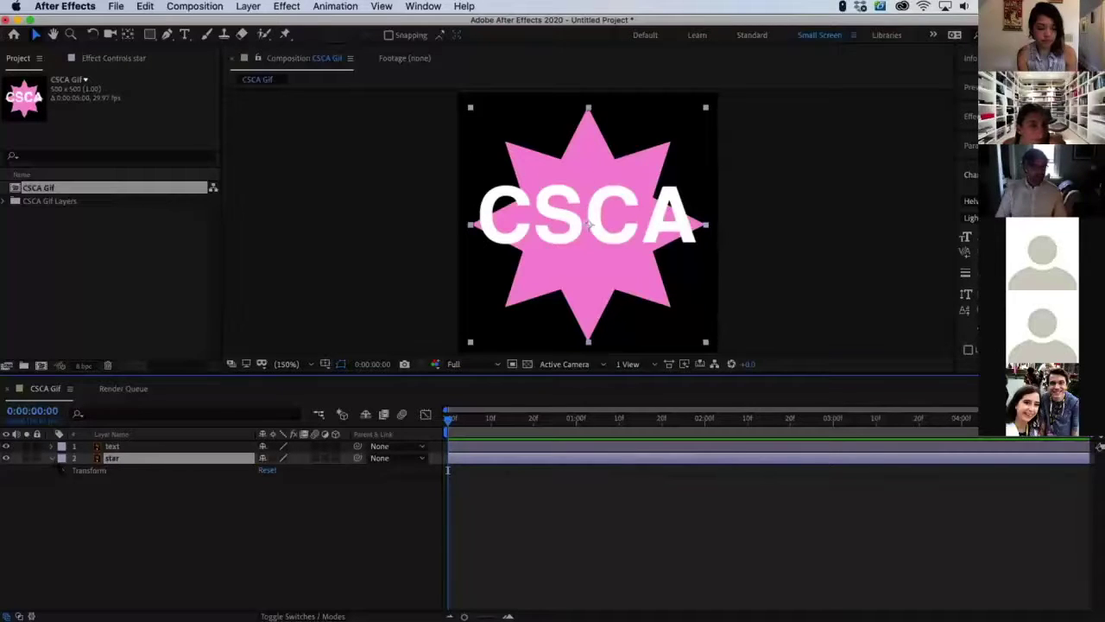
pyautogui.click(63, 469)
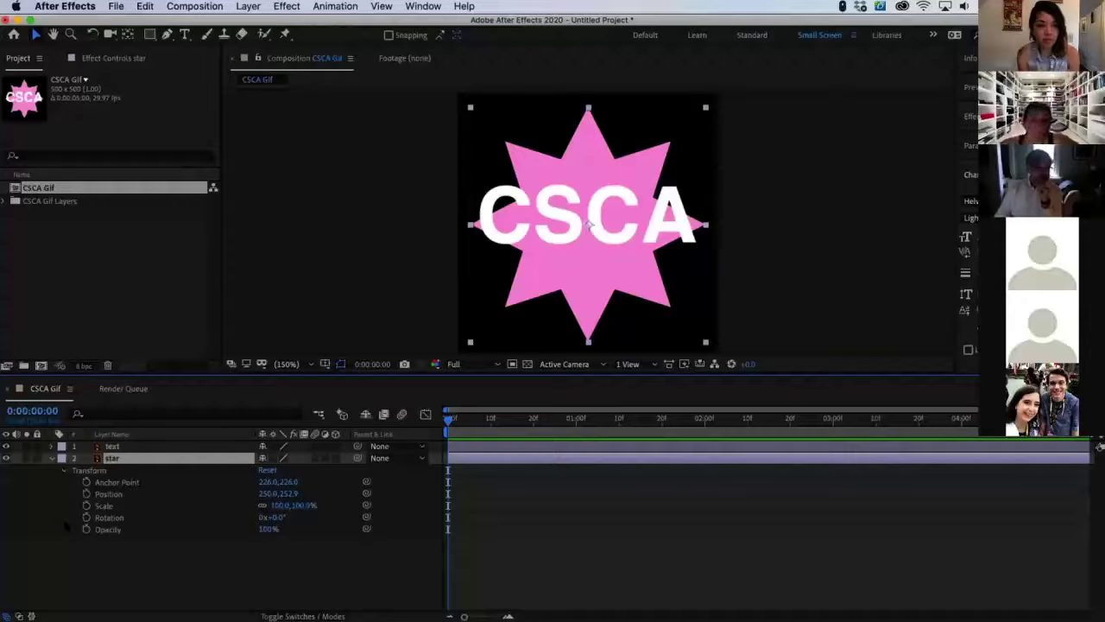
pyautogui.click(110, 517)
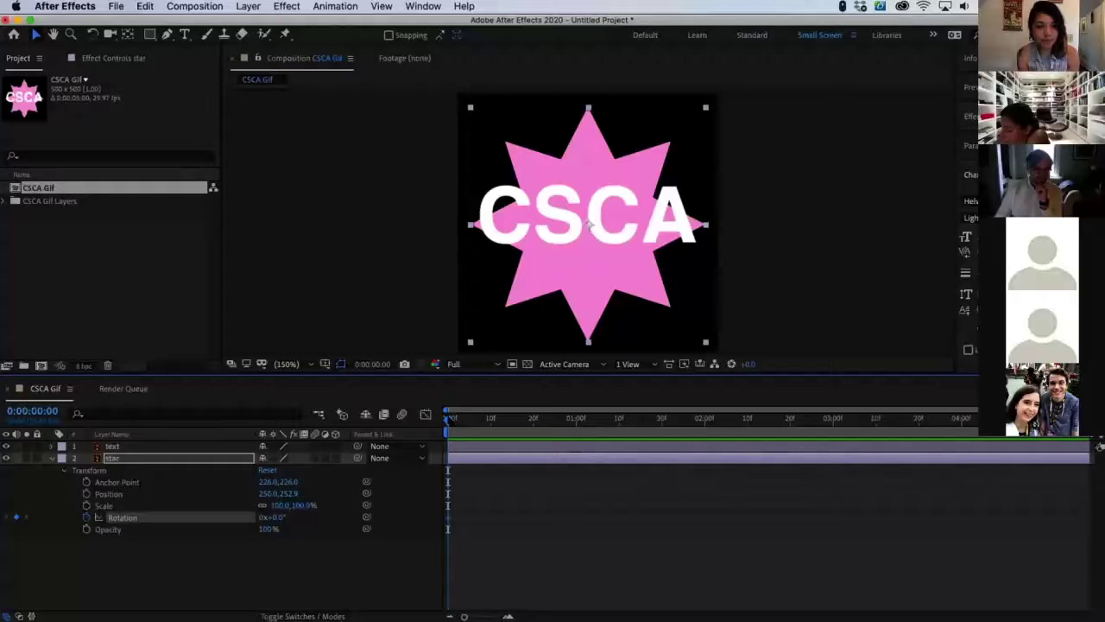
pyautogui.moveTo(470, 436)
pyautogui.mouseDown()
pyautogui.moveTo(481, 432)
pyautogui.moveTo(461, 432)
pyautogui.mouseUp()
pyautogui.moveTo(448, 518)
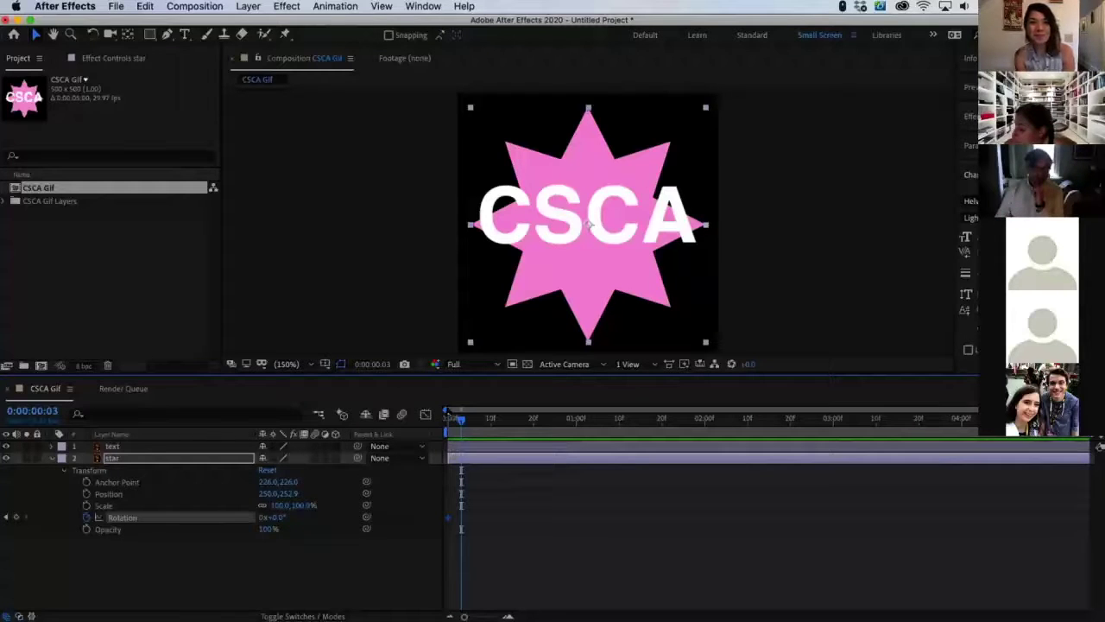
pyautogui.click(449, 419)
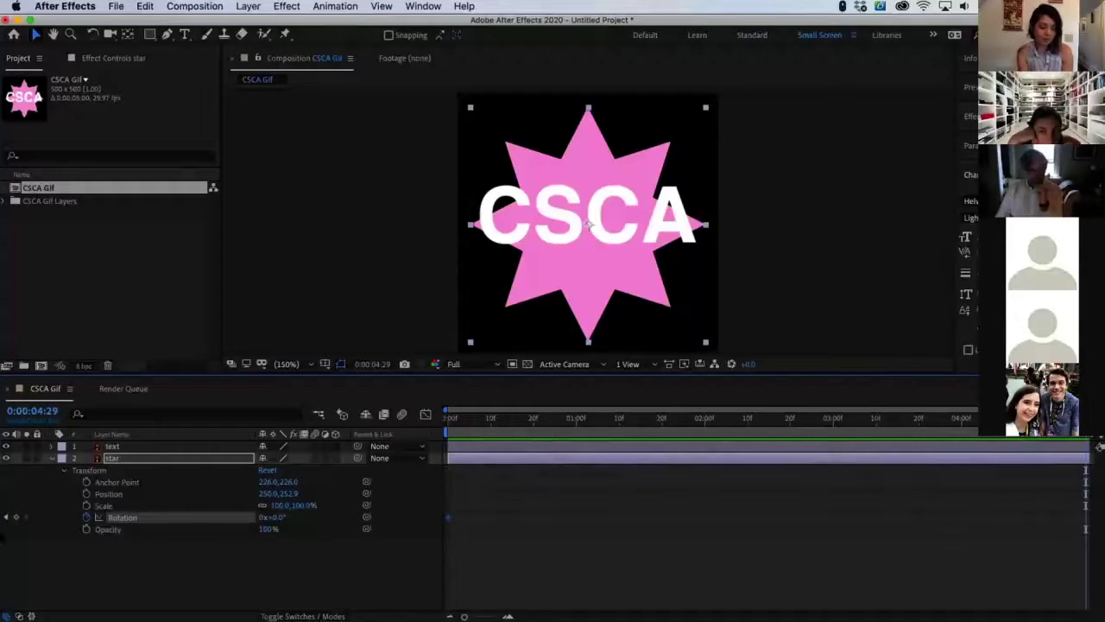
# Set the star layer's Rotation to 90° at the last frame, 0:00:04:29
pyautogui.click(276, 516)
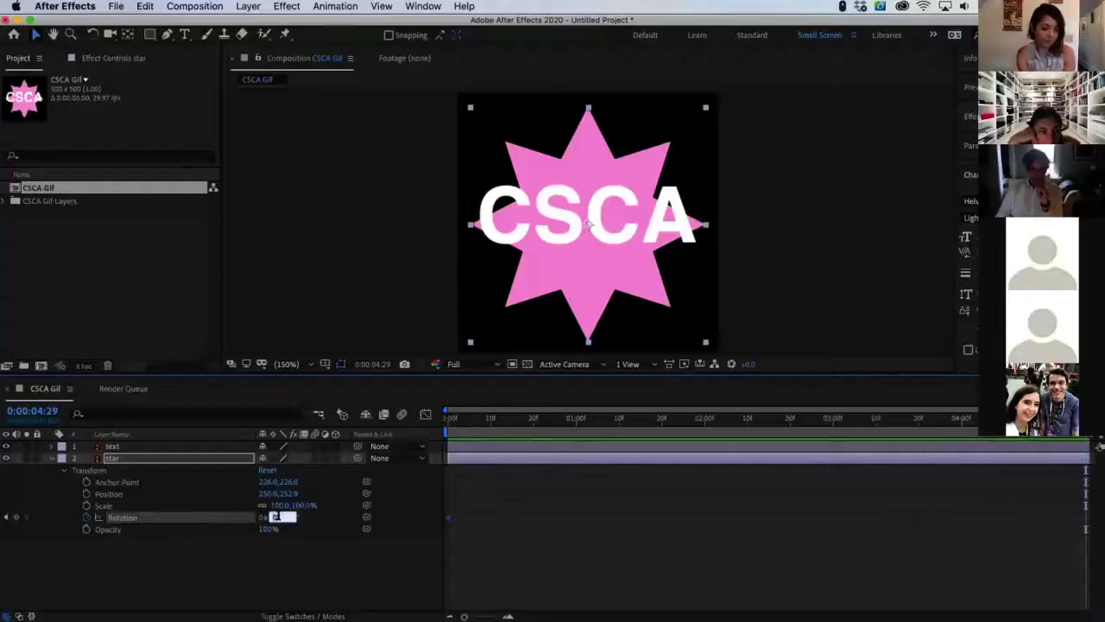
pyautogui.write('90')
pyautogui.press('Return')
pyautogui.moveTo(277, 518)
pyautogui.mouseDown()
pyautogui.moveTo(329, 518)
pyautogui.moveTo(278, 529)
pyautogui.mouseUp()
pyautogui.press('super+z')
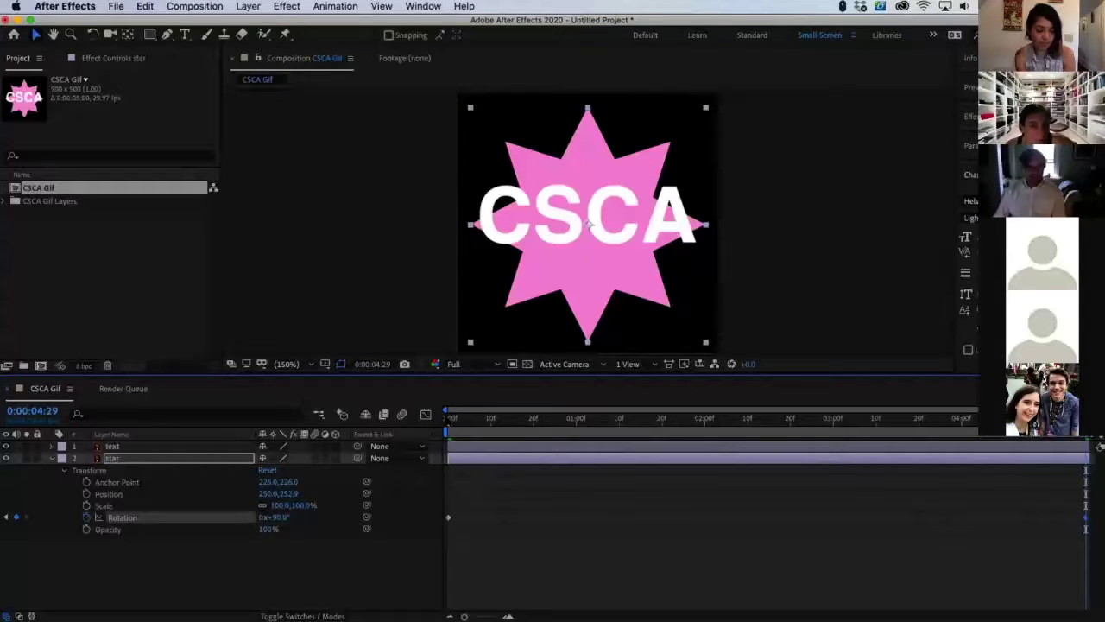
# Check the star's rotation animation by scrubbing between its keyframes and playing it from the first frame
pyautogui.click(449, 418)
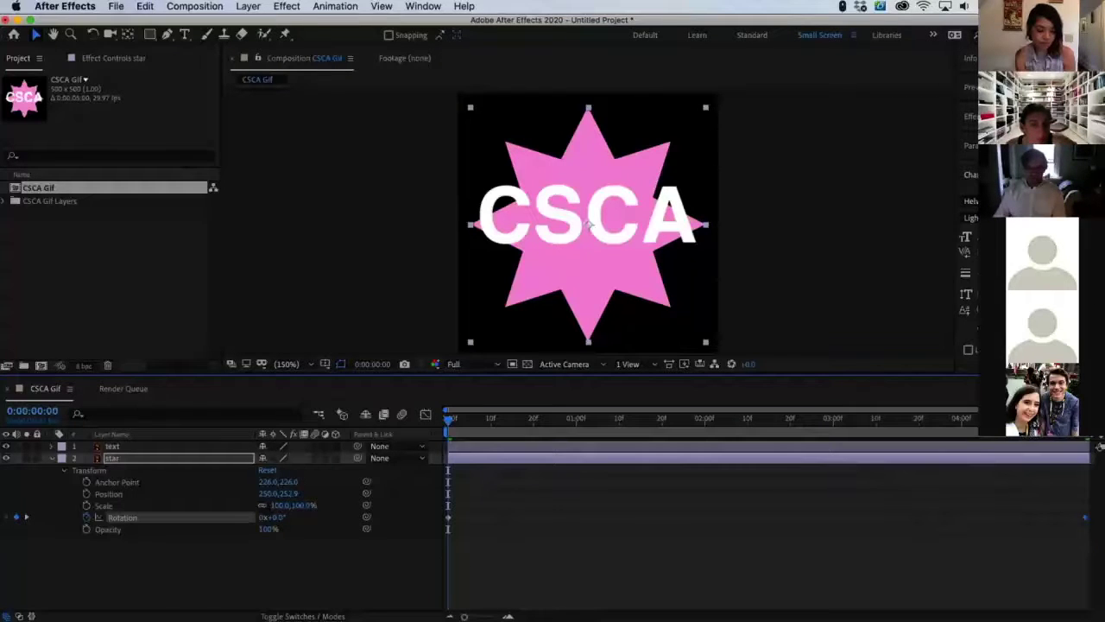
pyautogui.press('End')
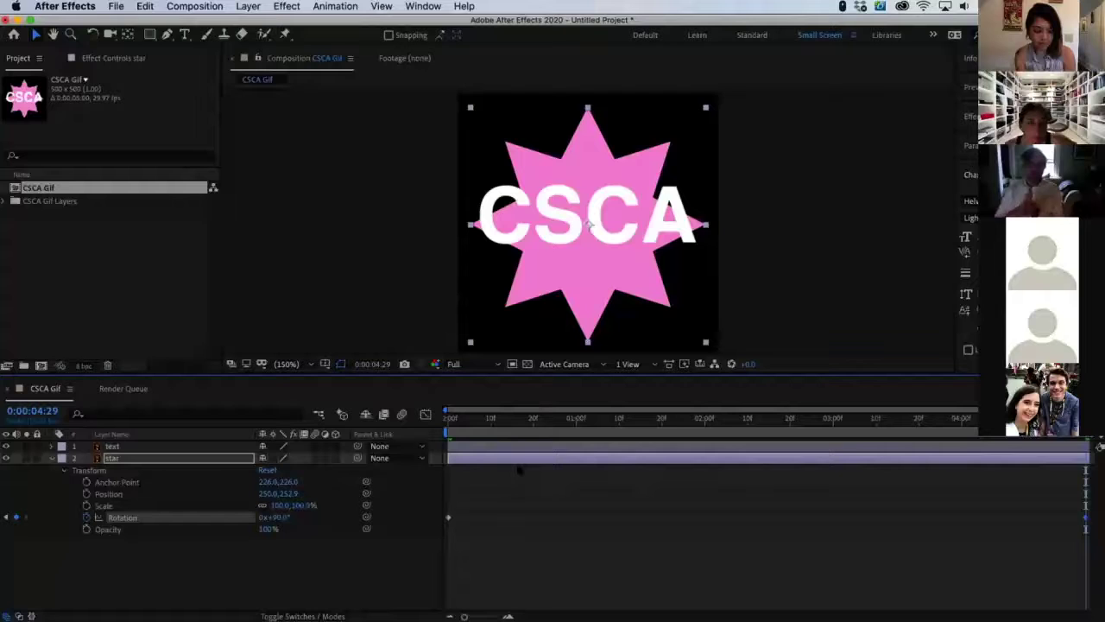
pyautogui.click(477, 420)
pyautogui.press('pagedown')
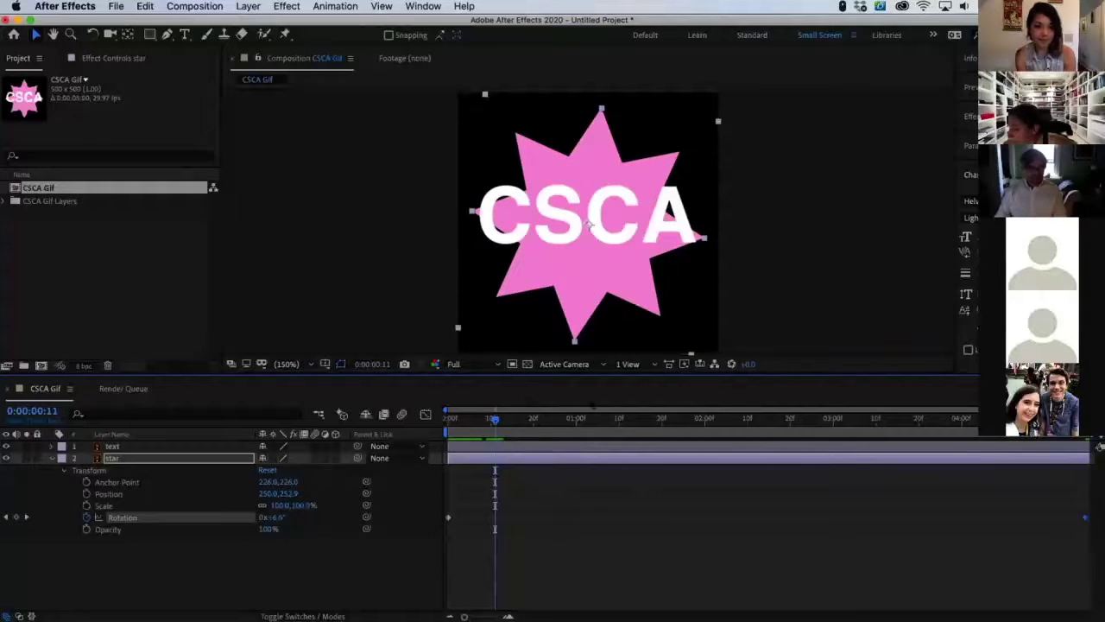
pyautogui.click(521, 419)
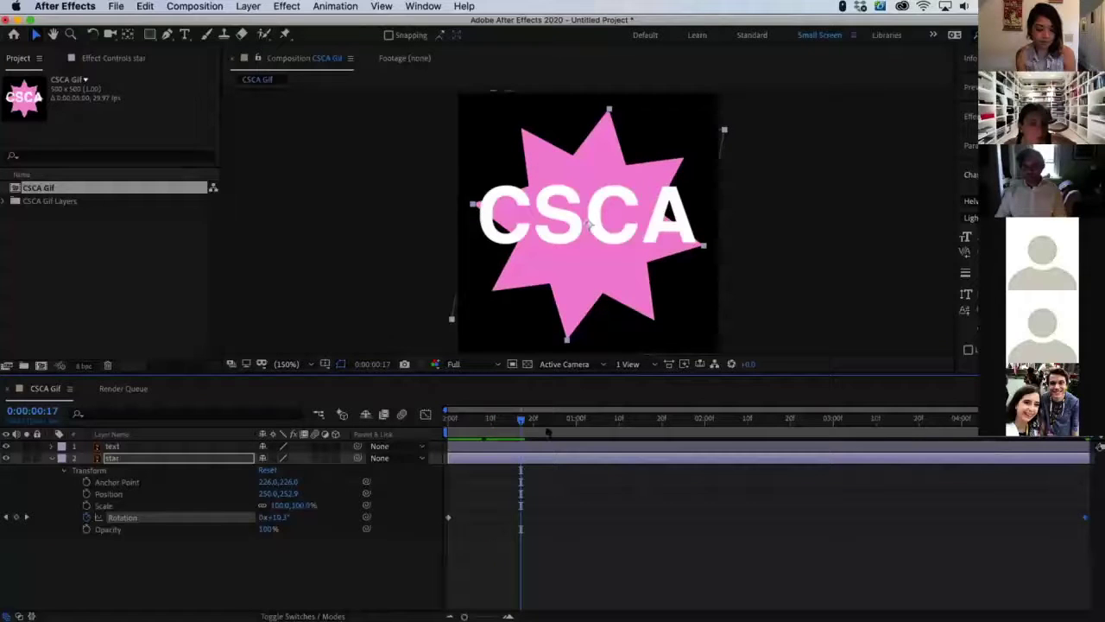
pyautogui.moveTo(542, 427); pyautogui.dragTo(411, 494)
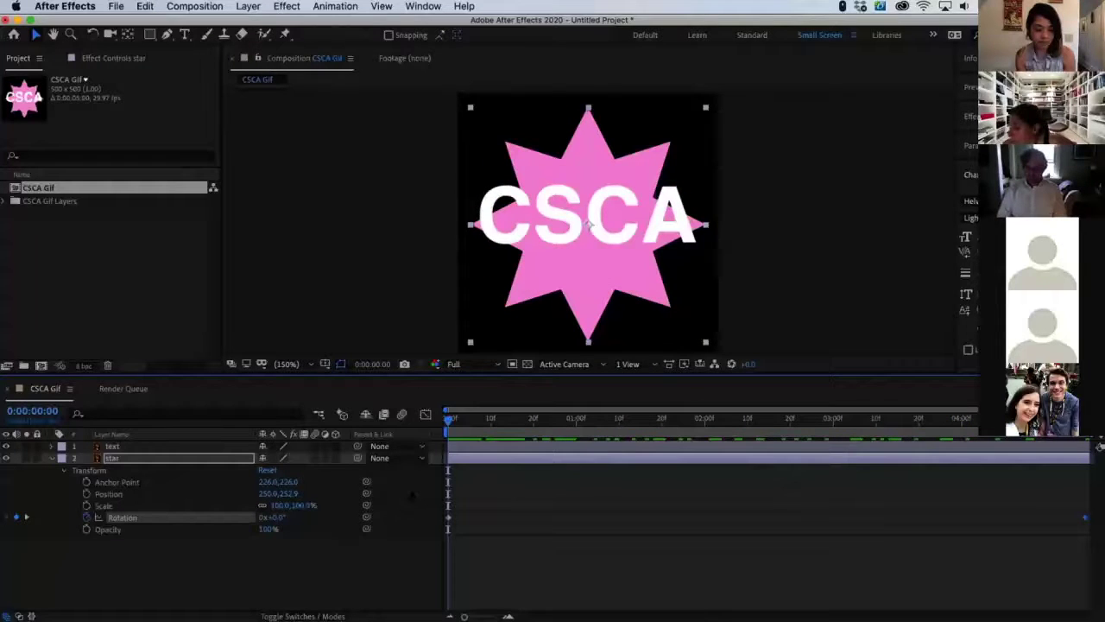
pyautogui.press('space')
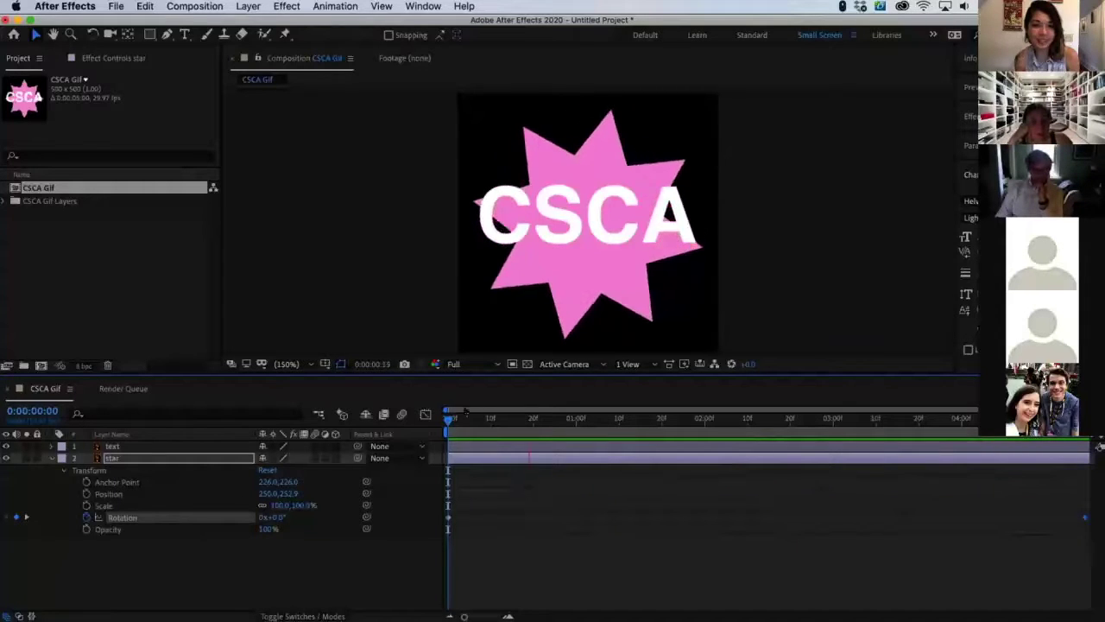
pyautogui.press('space')
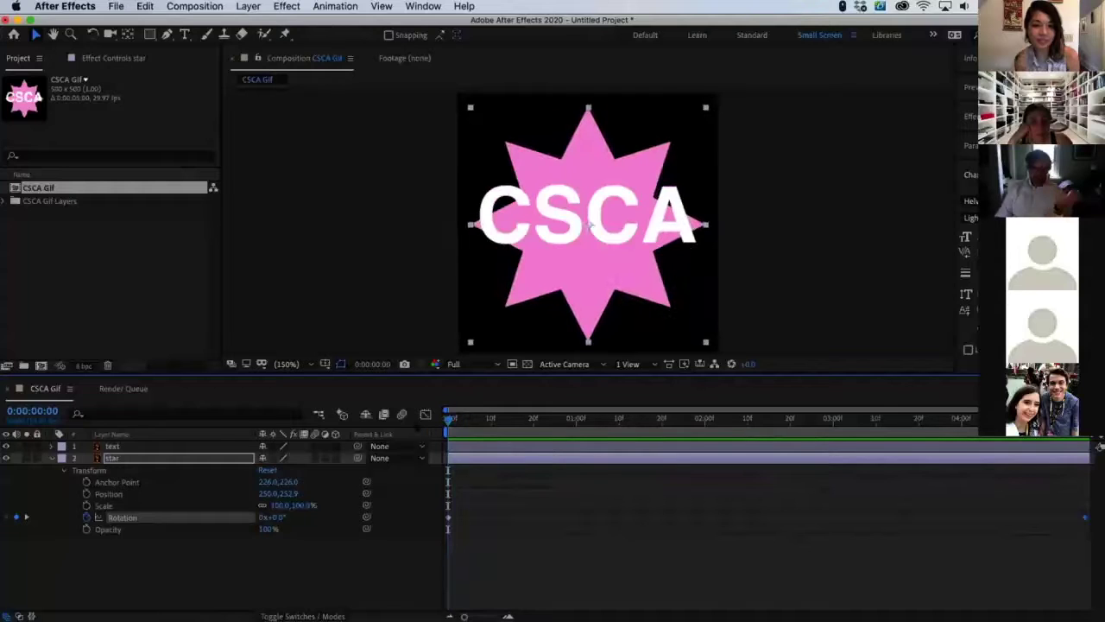
pyautogui.press('space')
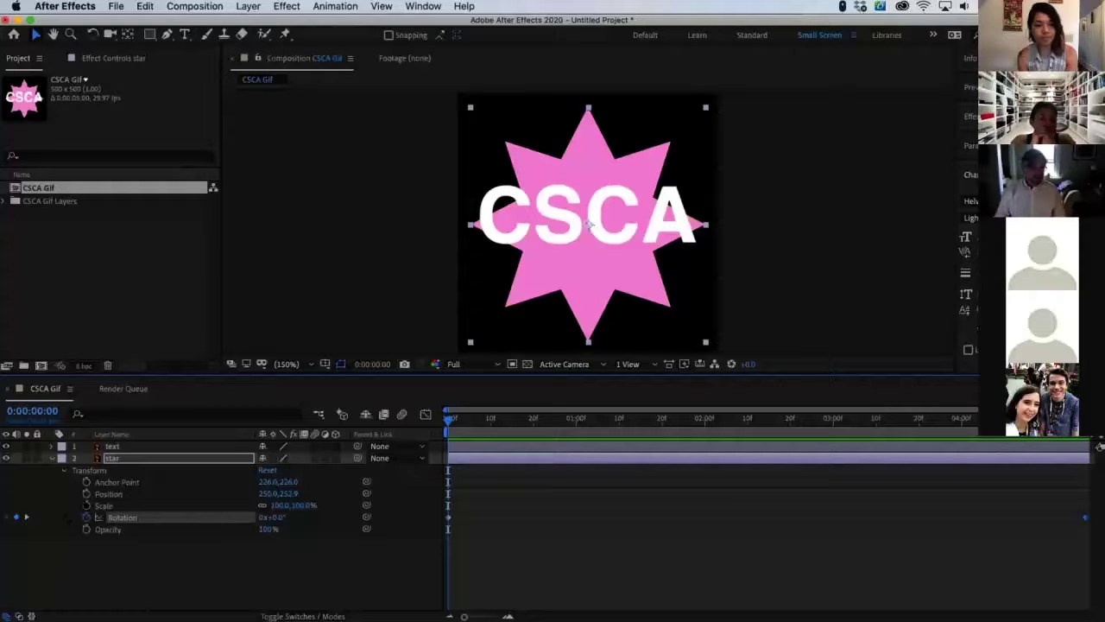
# Add 100% Scale keyframes to the star layer at 0:00:00:00 and 0:00:00:20
pyautogui.click(86, 505)
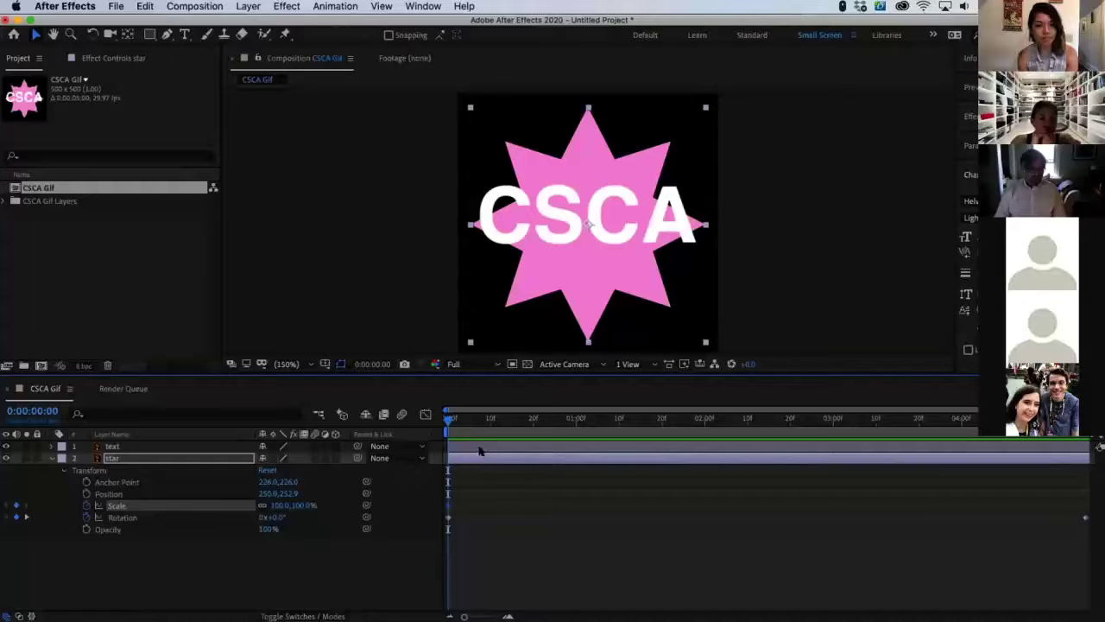
pyautogui.moveTo(492, 421); pyautogui.dragTo(449, 420)
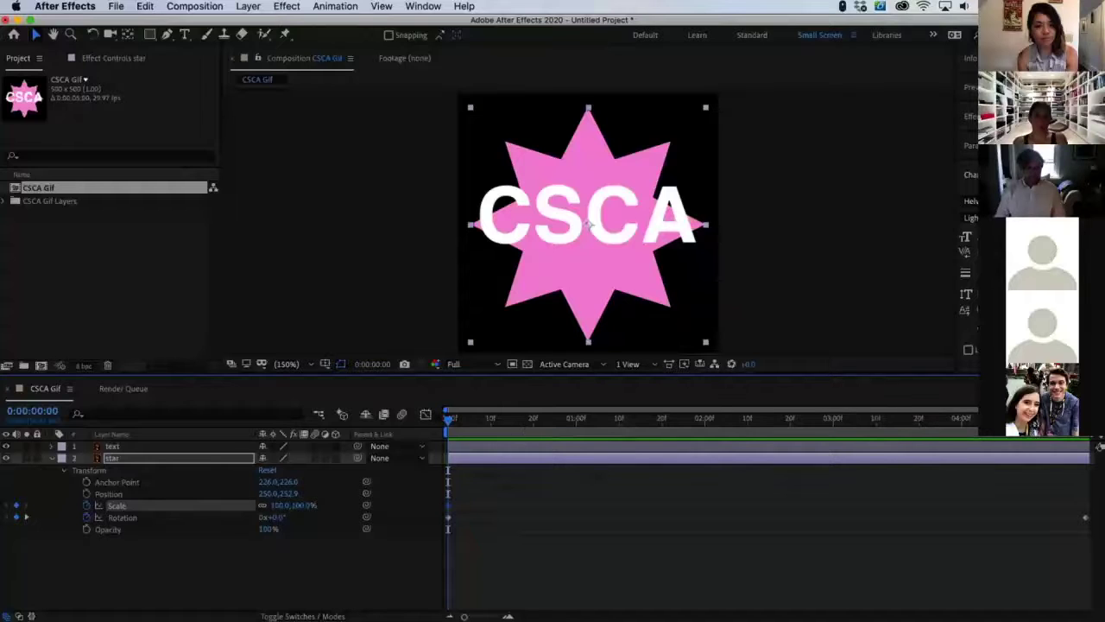
pyautogui.moveTo(447, 419); pyautogui.dragTo(533, 419)
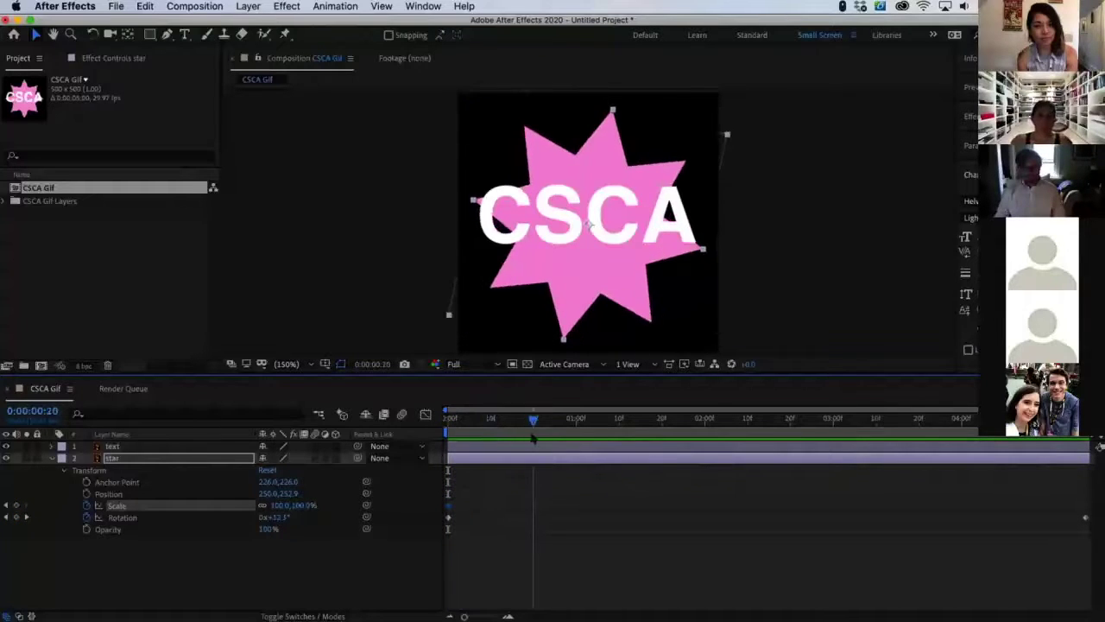
pyautogui.click(281, 506)
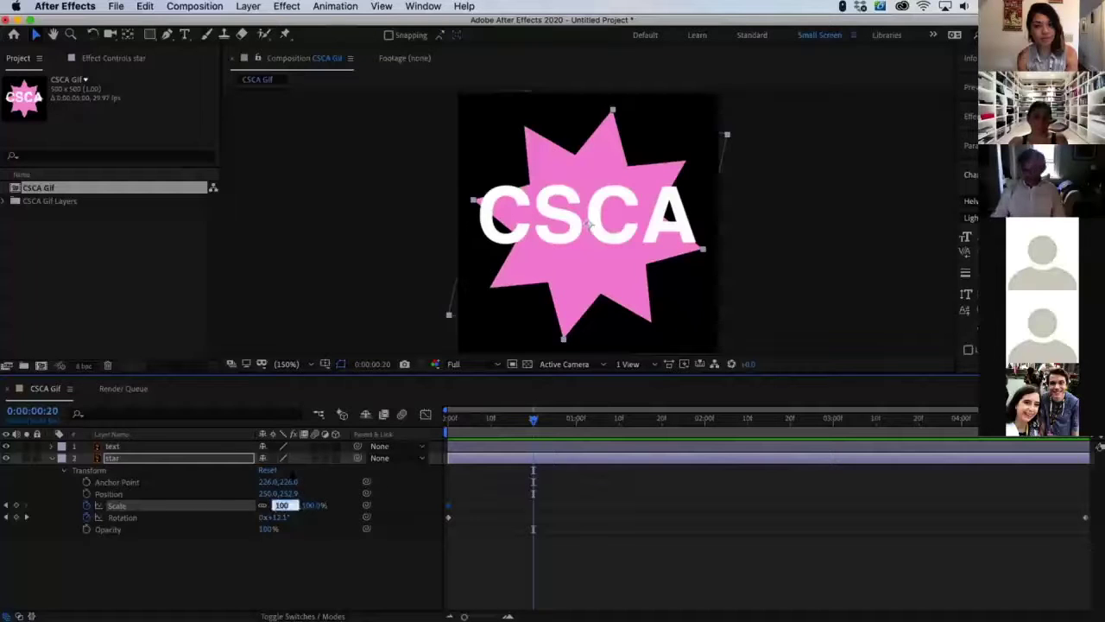
pyautogui.press('Return')
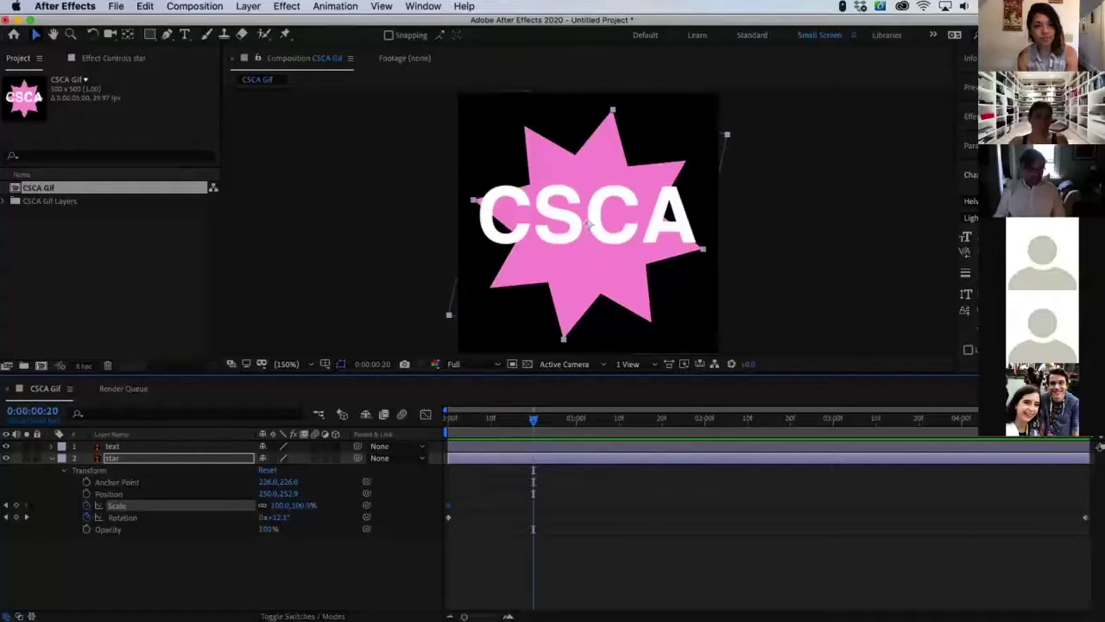
pyautogui.click(16, 506)
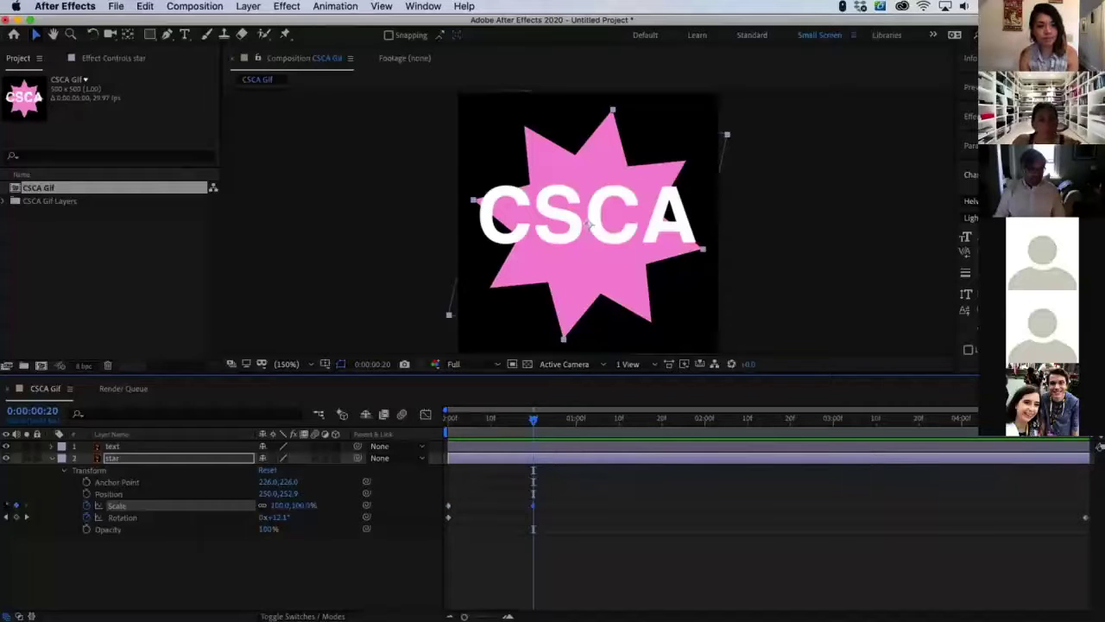
# Set the star layer's Scale to 0% at the first frame, 0:00:00:00
pyautogui.press('Home')
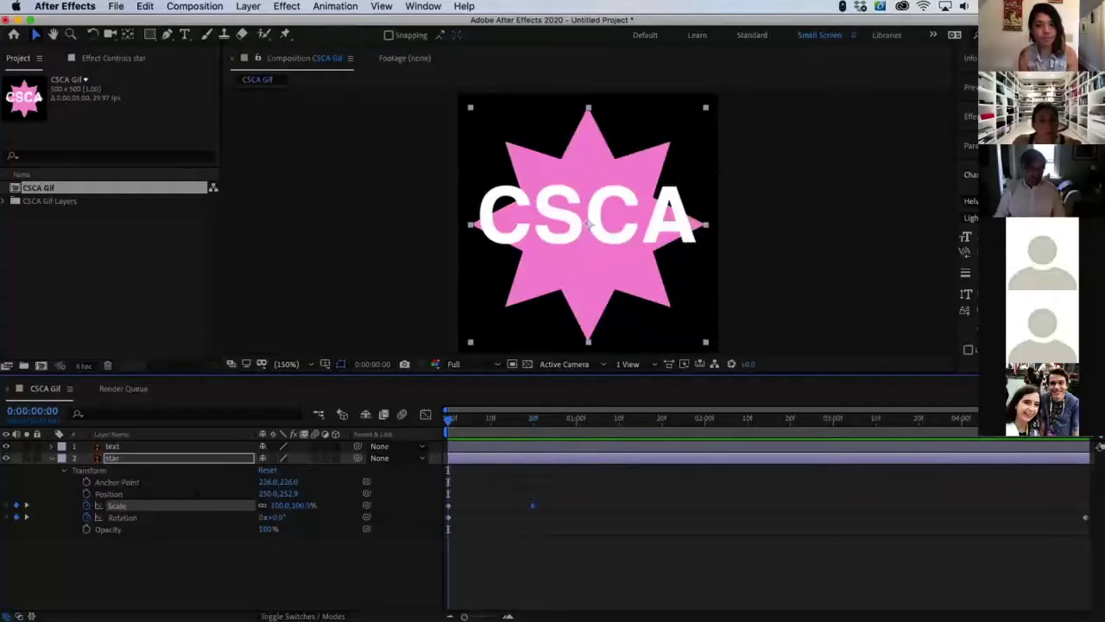
pyautogui.click(275, 506)
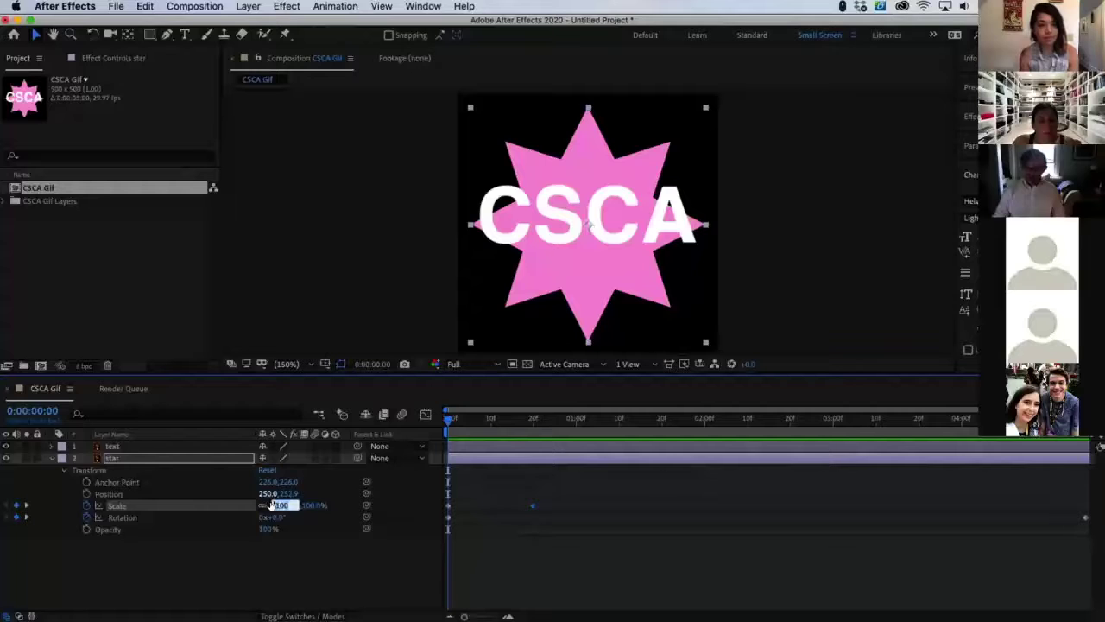
pyautogui.write('0')
pyautogui.press('Return')
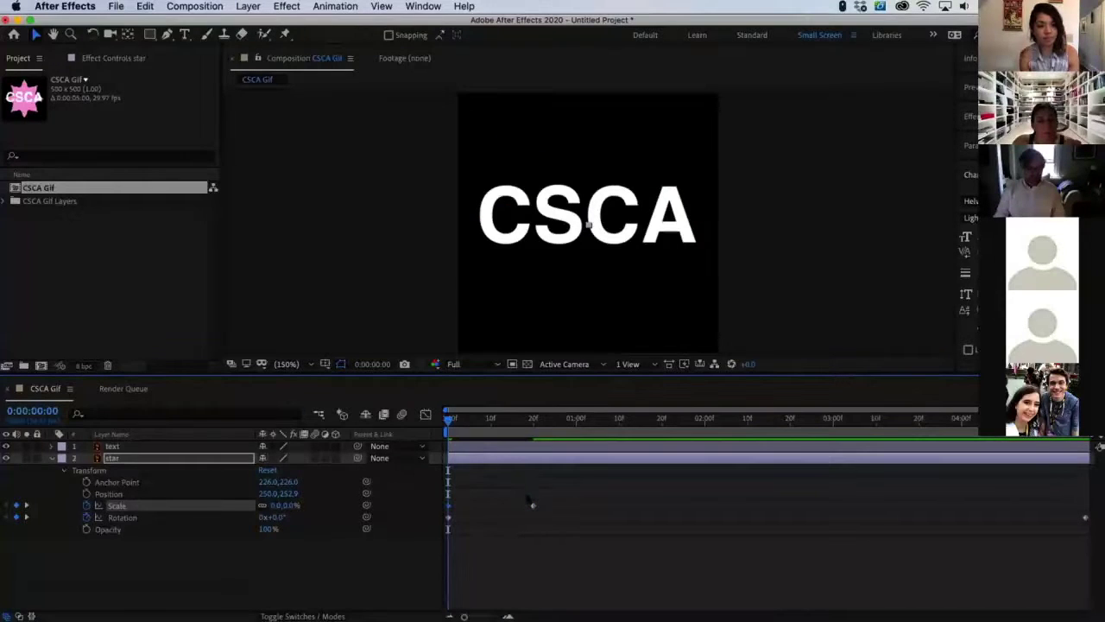
# Play the composition from the first frame to check the star growing in
pyautogui.moveTo(449, 420)
pyautogui.mouseDown()
pyautogui.moveTo(533, 442)
pyautogui.moveTo(466, 442)
pyautogui.moveTo(536, 441)
pyautogui.moveTo(447, 442)
pyautogui.mouseUp()
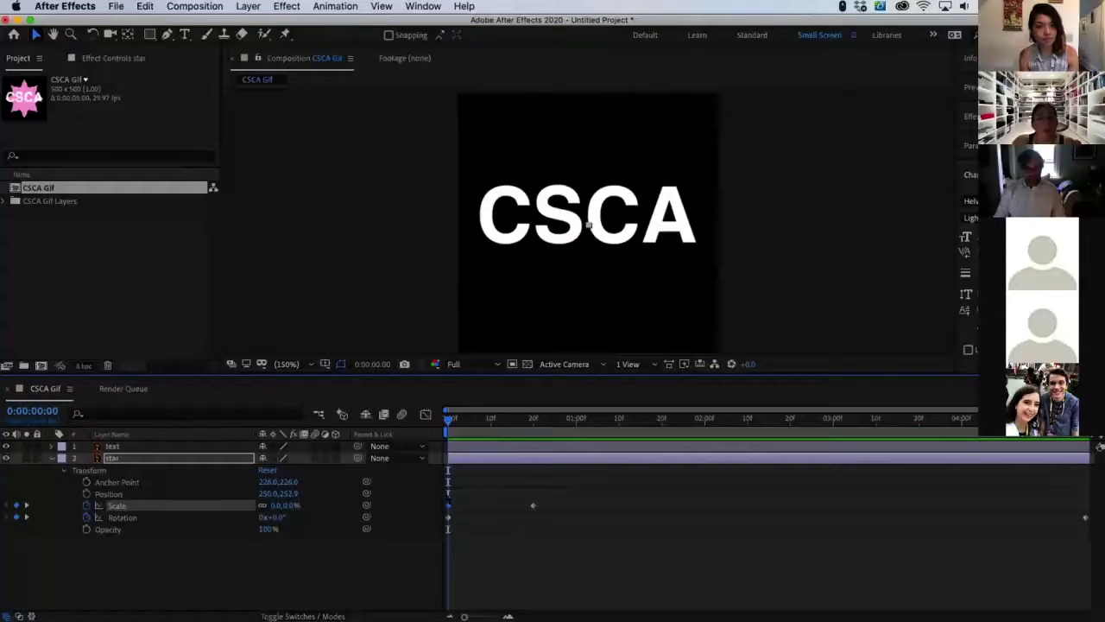
pyautogui.press('space')
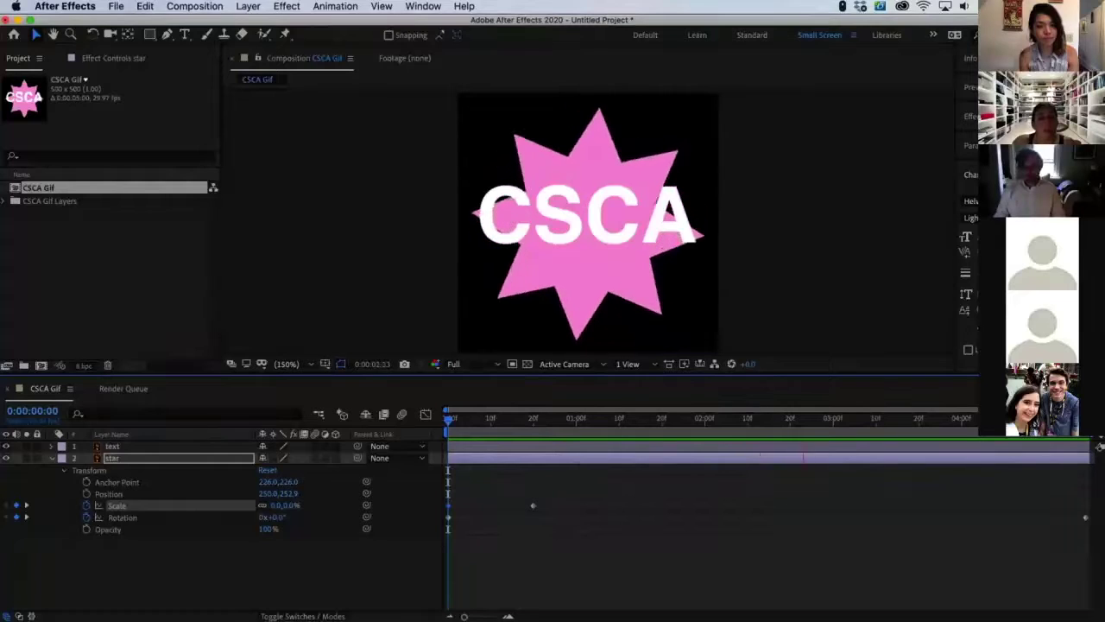
pyautogui.press('space')
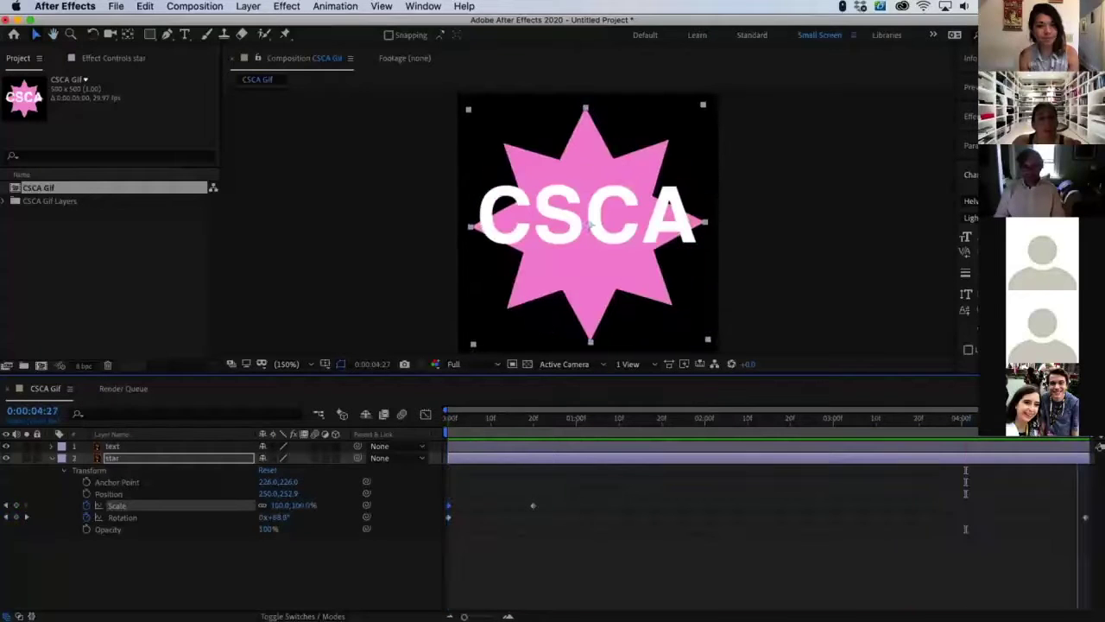
# Add a 100% Scale keyframe to the star layer at 0:00:04:10 and set its Scale to 0% at 0:00:04:29
pyautogui.moveTo(1099, 447); pyautogui.dragTo(1004, 459)
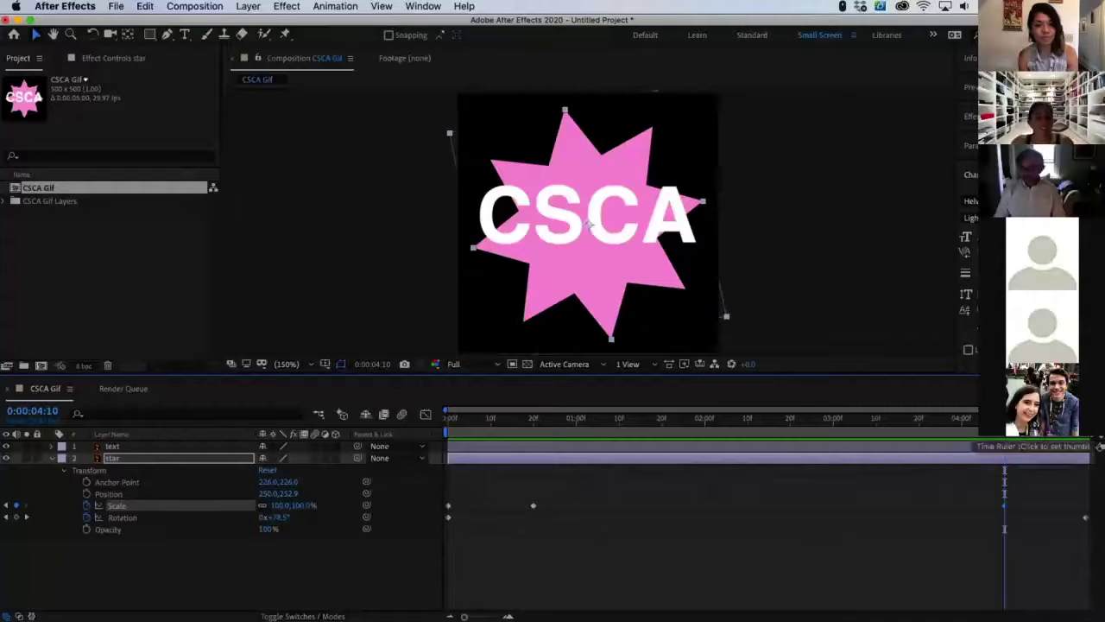
pyautogui.press('space')
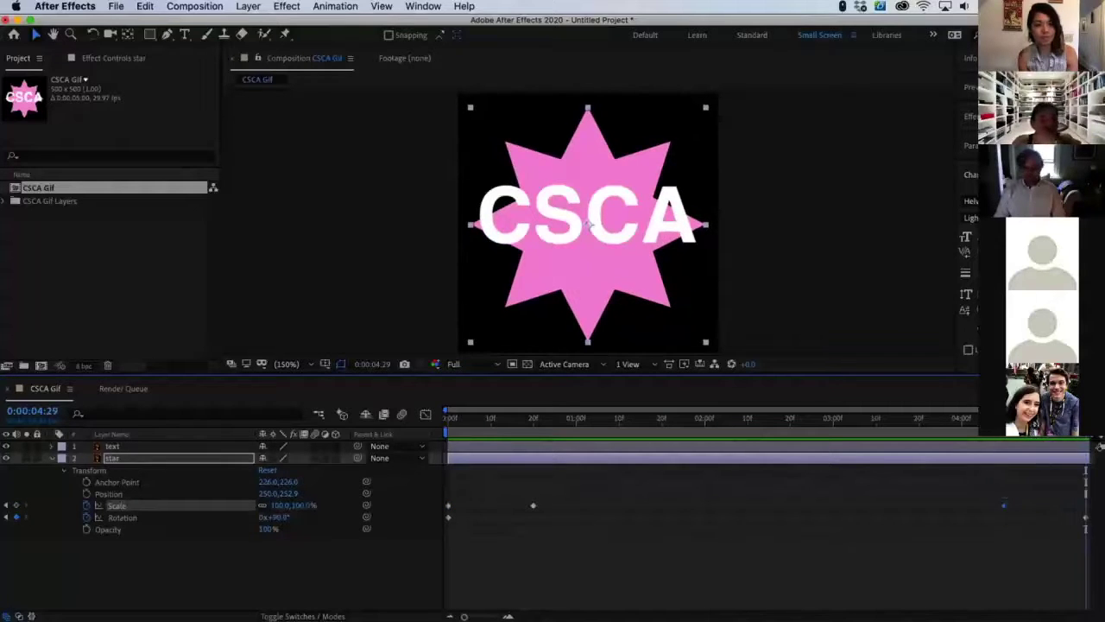
pyautogui.click(278, 505)
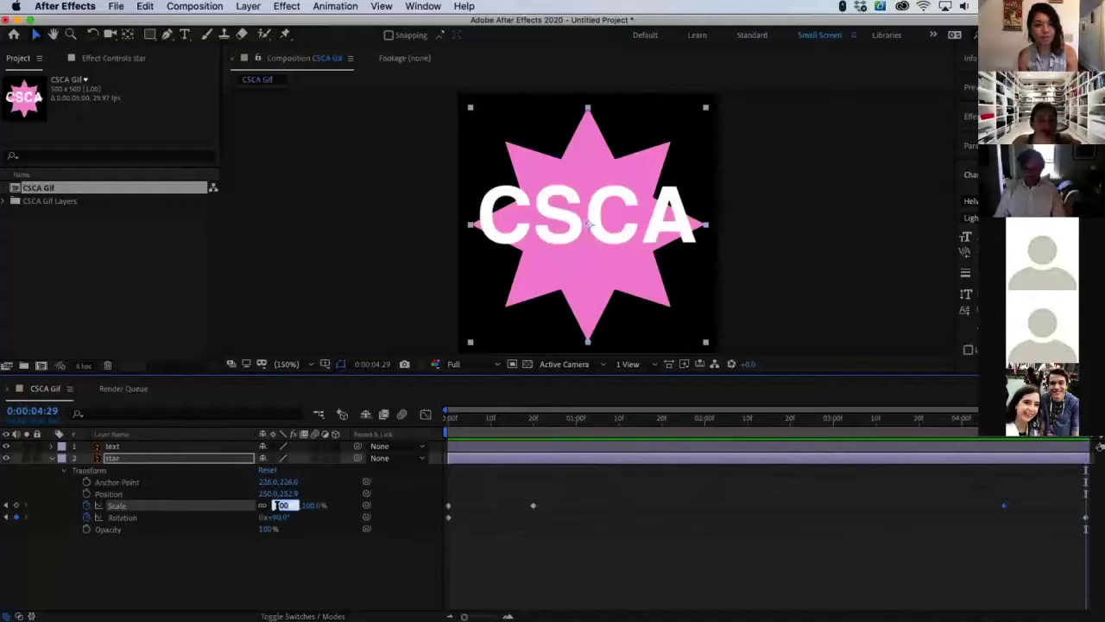
pyautogui.write('0')
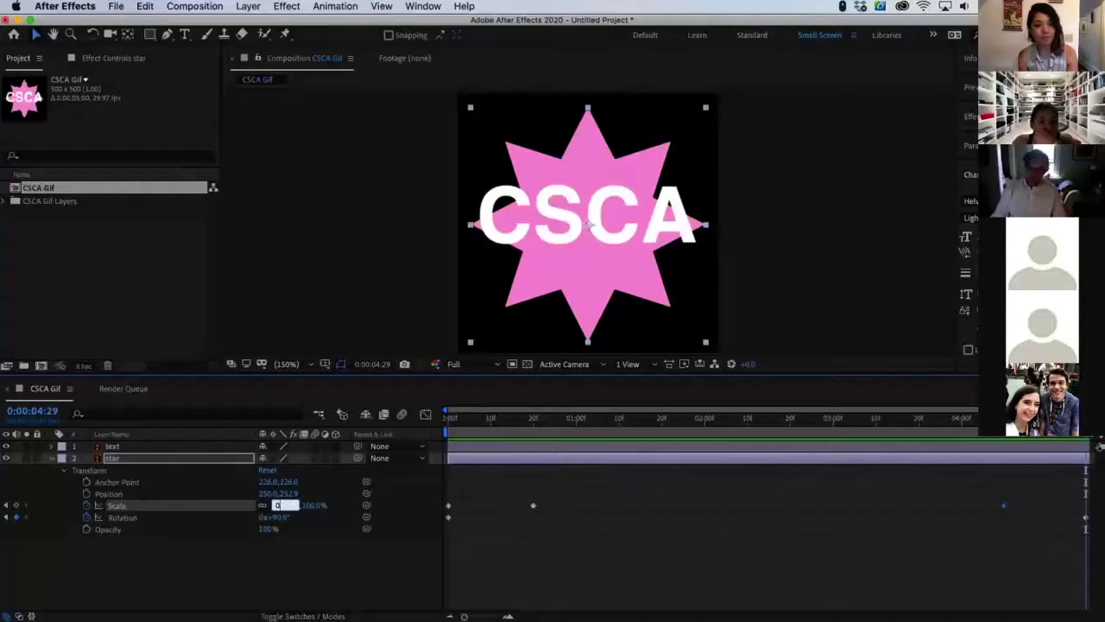
pyautogui.press('Return')
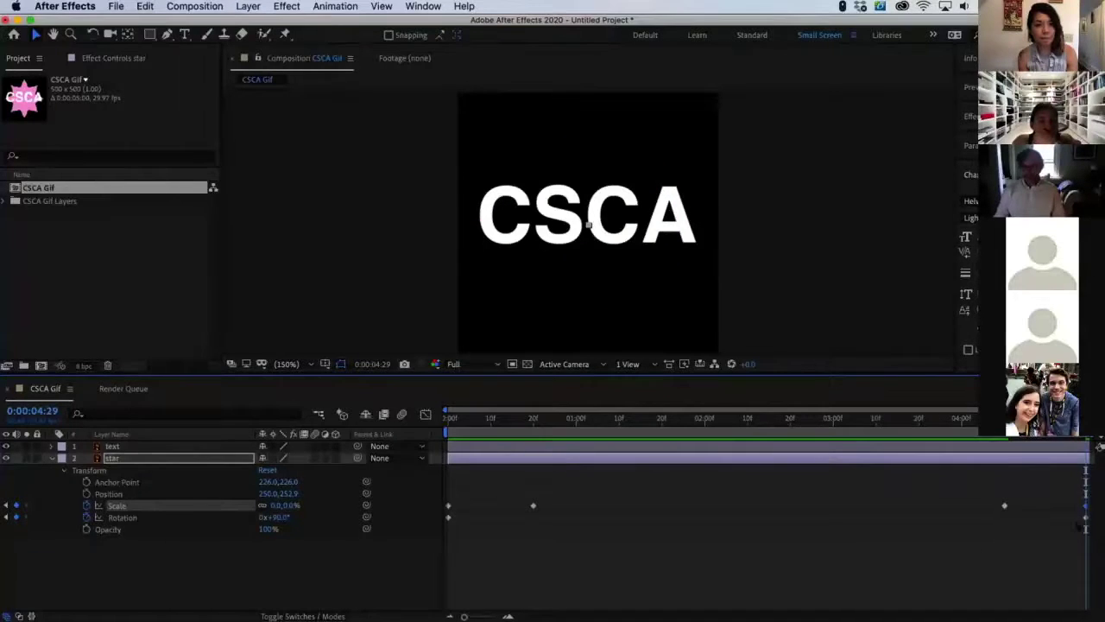
# Deselect the star layer, preview its scaling in and out, and scrub back to the first frame
pyautogui.click(1062, 553)
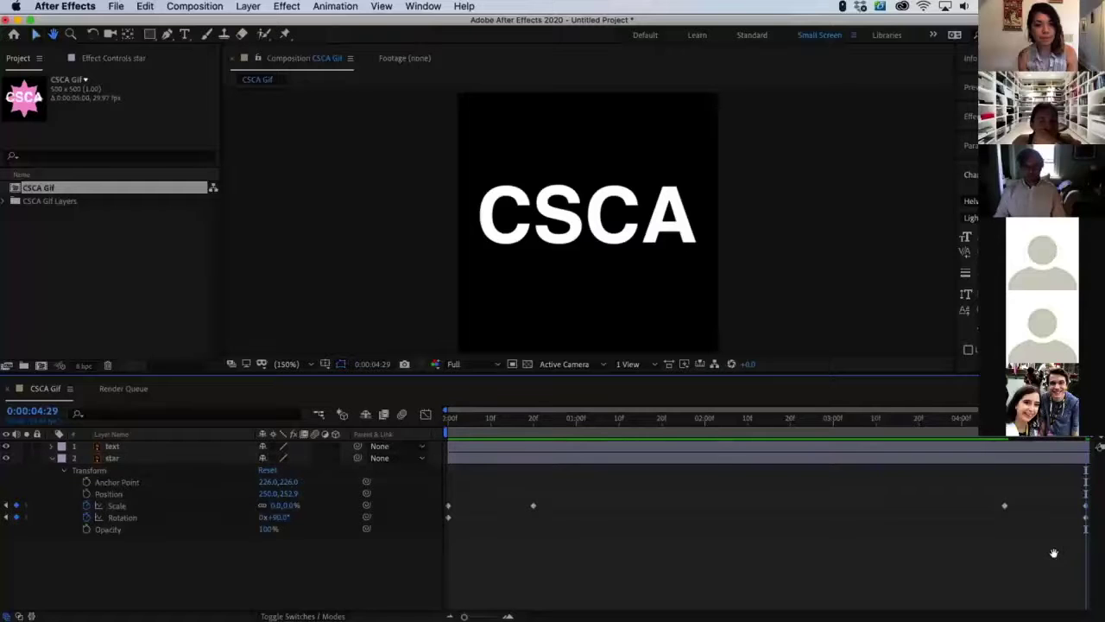
pyautogui.press('space')
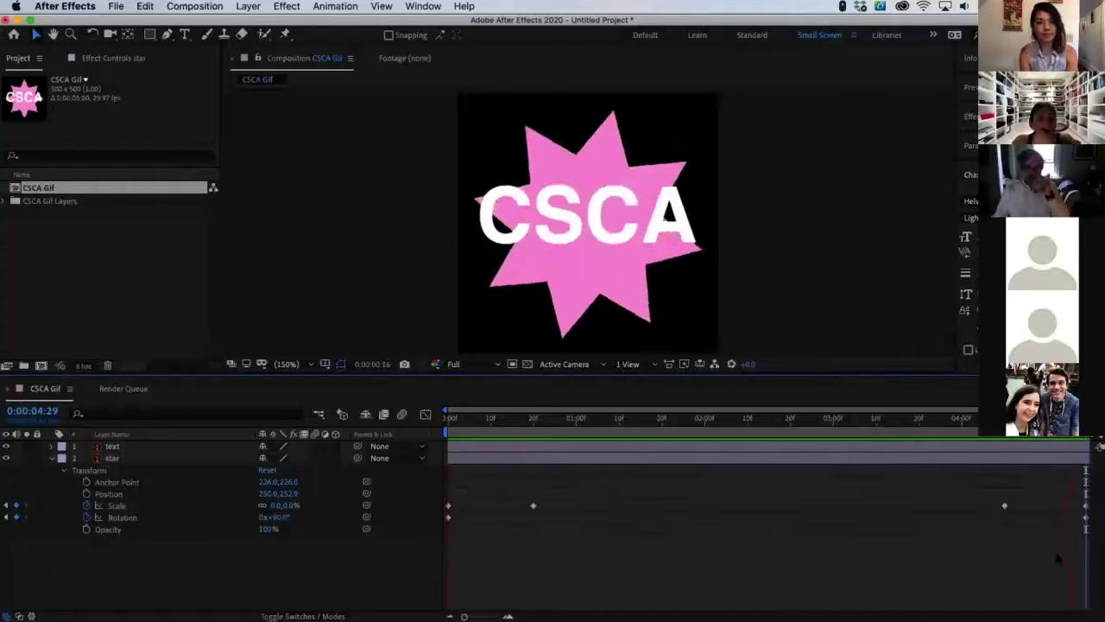
pyautogui.press('space')
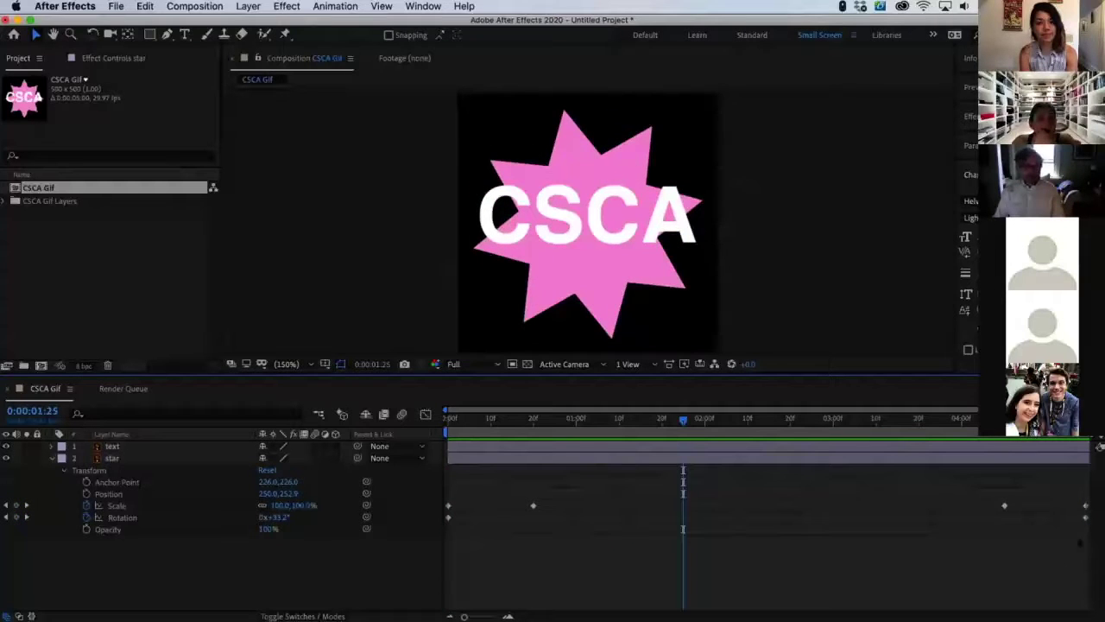
pyautogui.click(530, 421)
pyautogui.moveTo(521, 433); pyautogui.dragTo(415, 481)
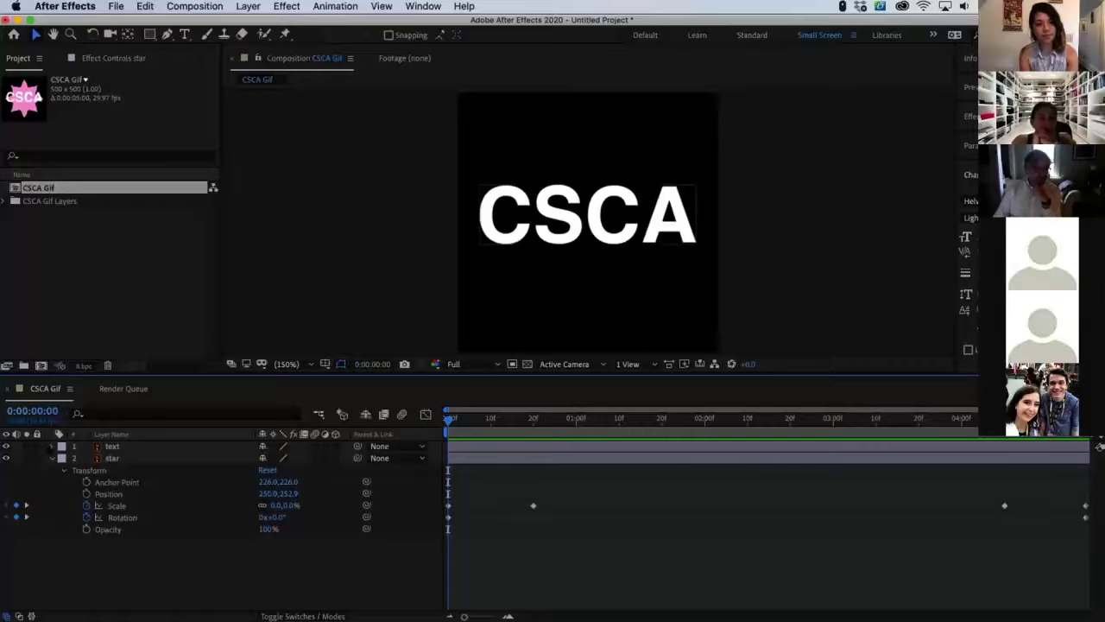
# Expand the text layer's Transform properties and add a 100% Scale keyframe at 0:00:00:20
pyautogui.click(52, 447)
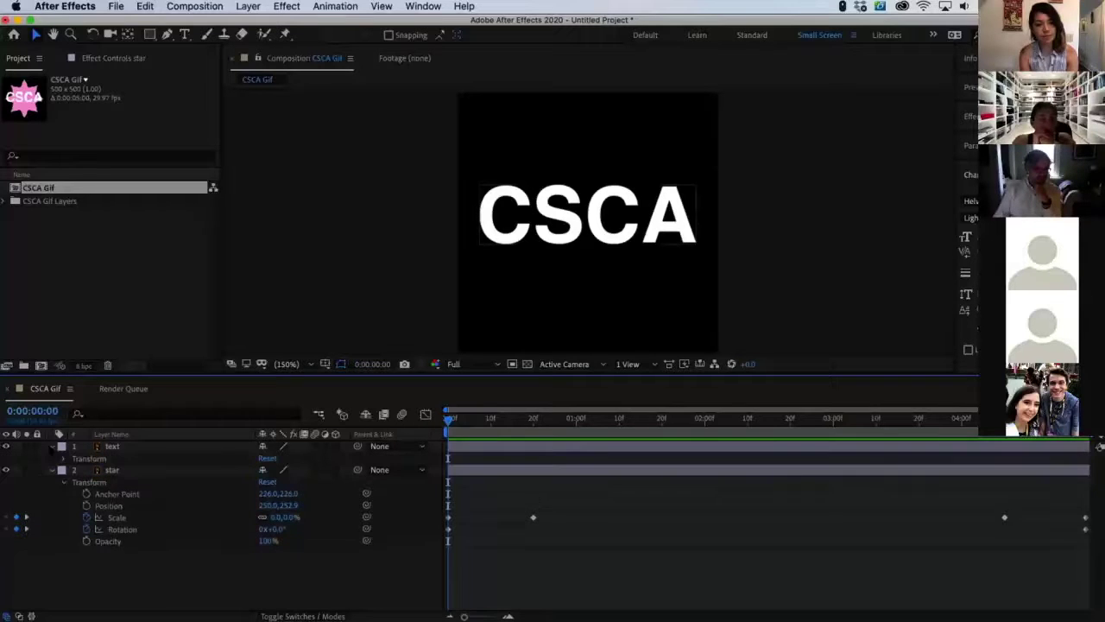
pyautogui.click(64, 459)
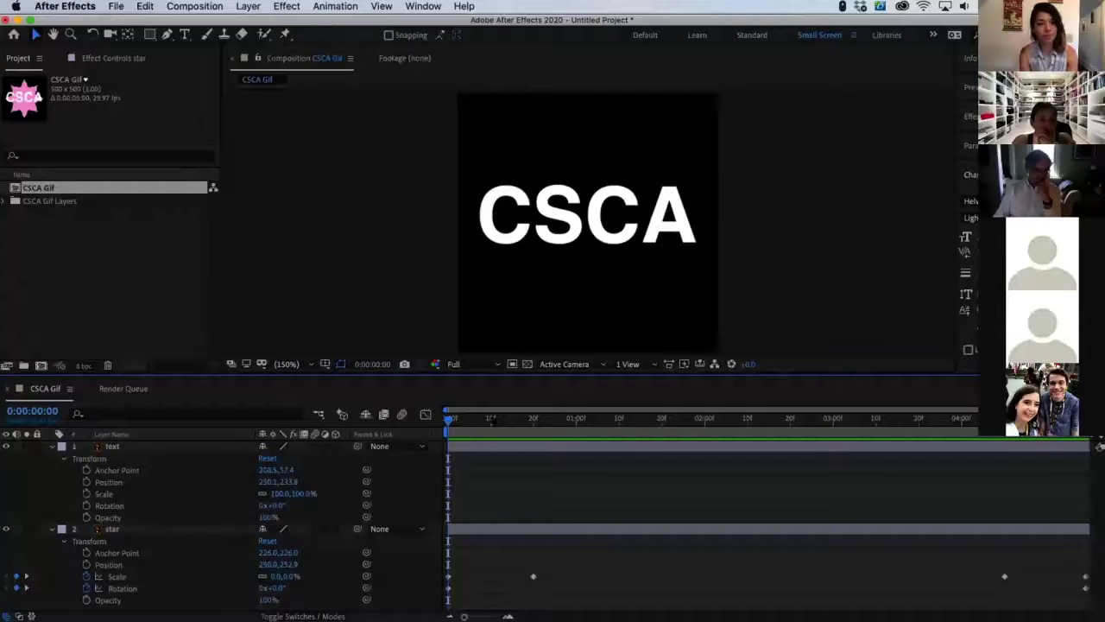
pyautogui.moveTo(448, 418); pyautogui.dragTo(533, 420)
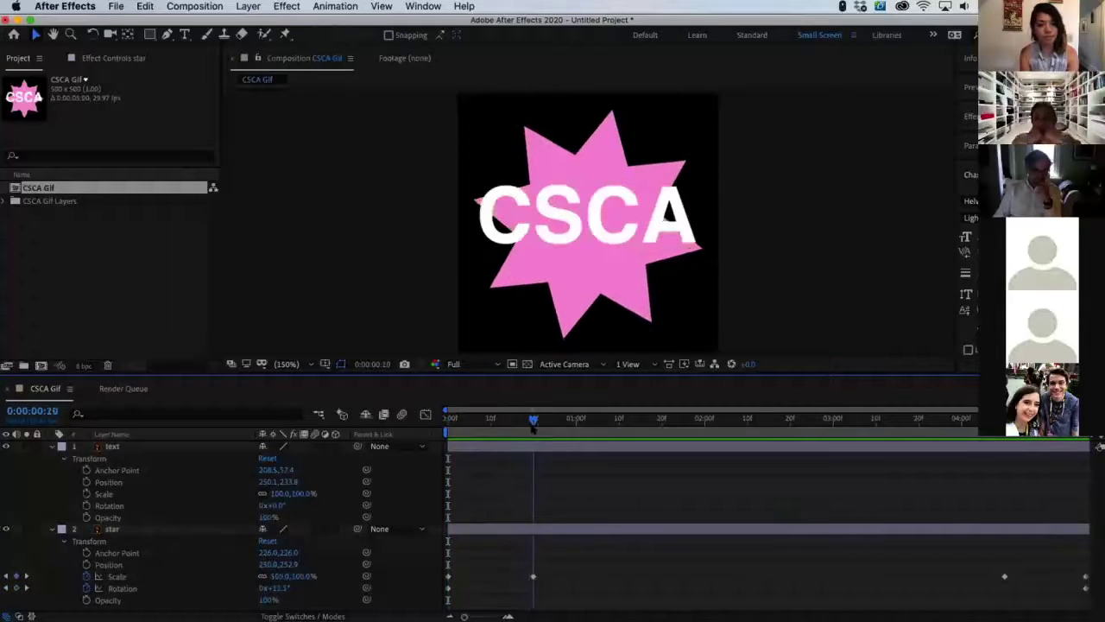
pyautogui.click(86, 493)
# Set the text layer's Scale to 0% at the first frame, 0:00:00:00
pyautogui.moveTo(533, 420); pyautogui.dragTo(449, 419)
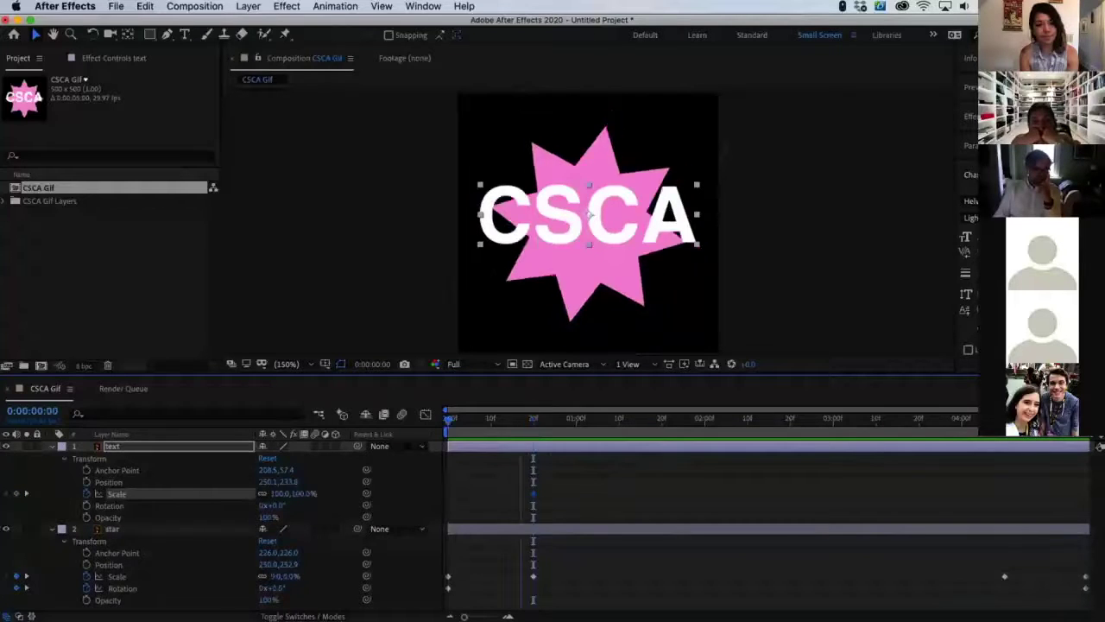
pyautogui.click(275, 494)
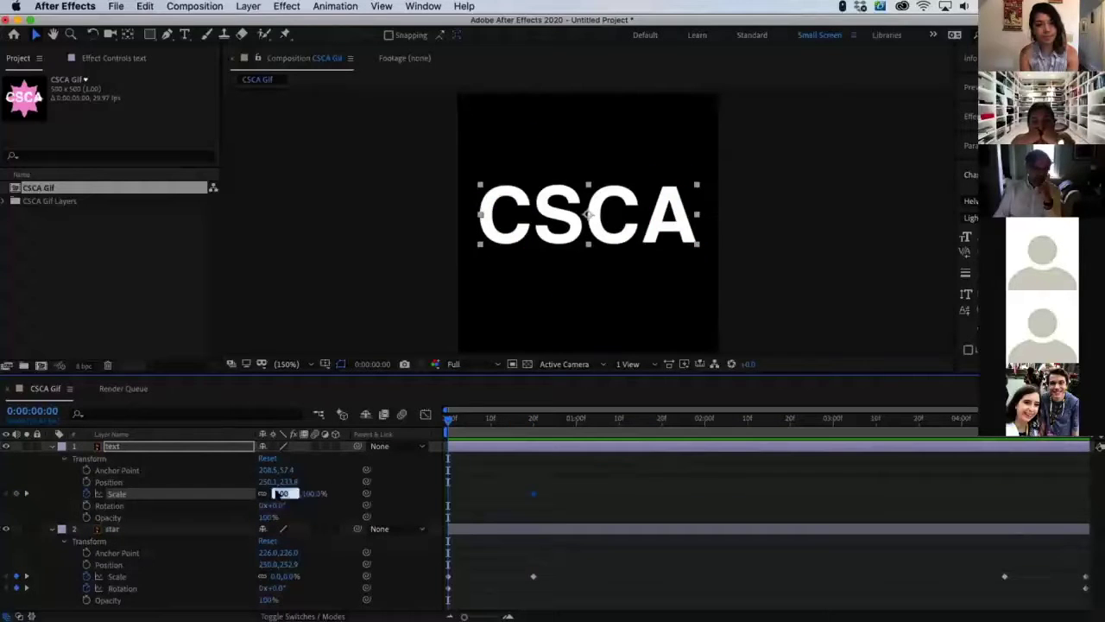
pyautogui.write('0')
pyautogui.press('Return')
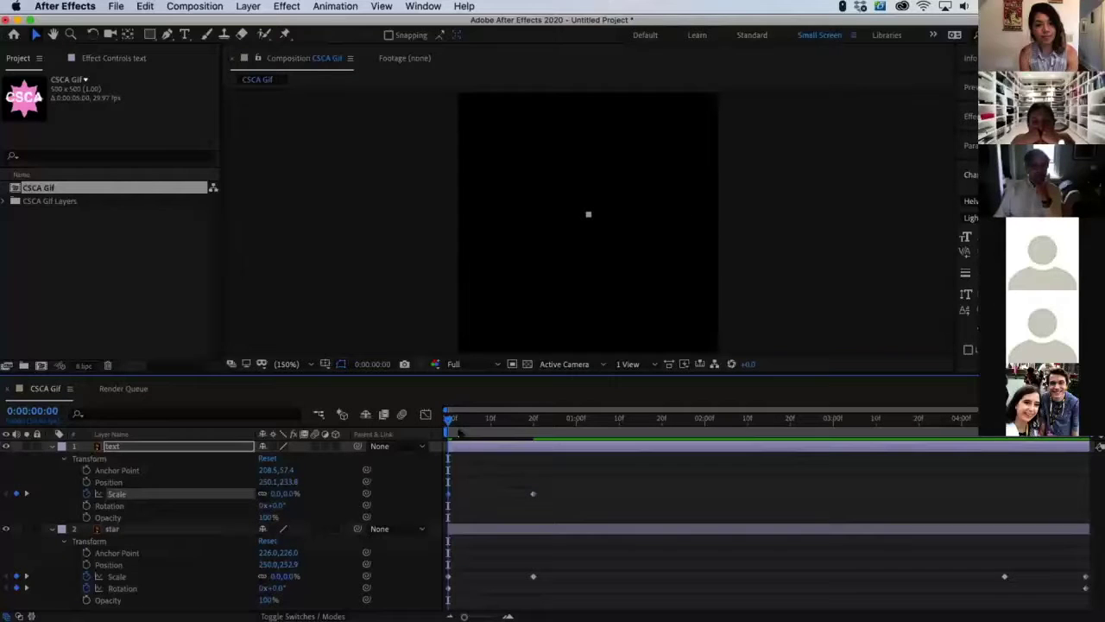
# Add a 100% Scale keyframe to the text layer at 0:00:04:10 and set its Scale to 0% at 0:00:04:29
pyautogui.moveTo(450, 419); pyautogui.dragTo(1004, 530)
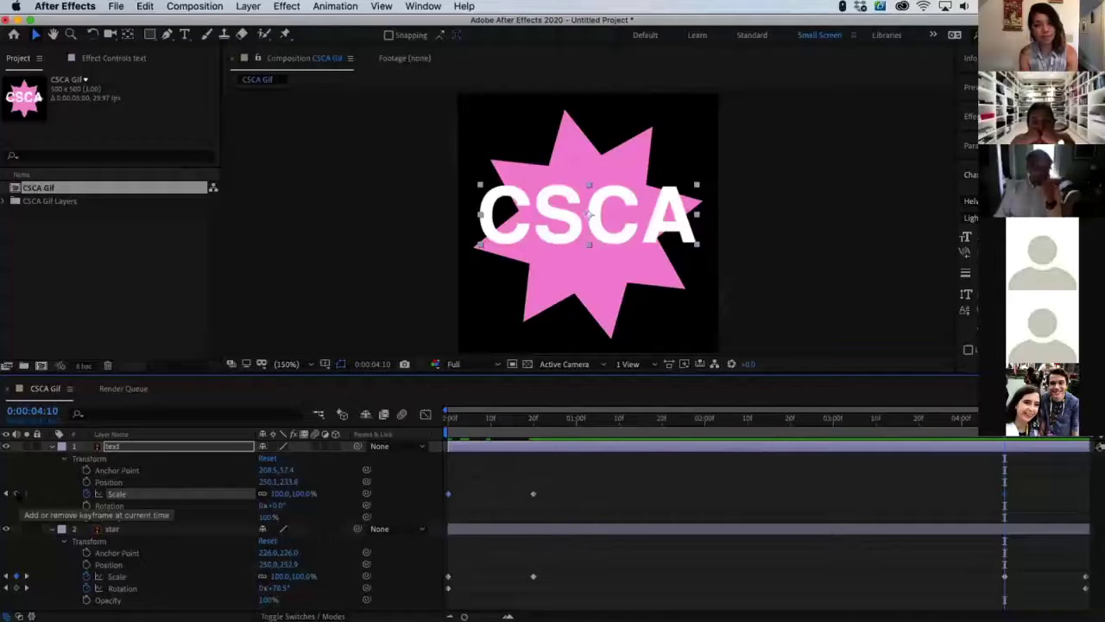
pyautogui.click(15, 493)
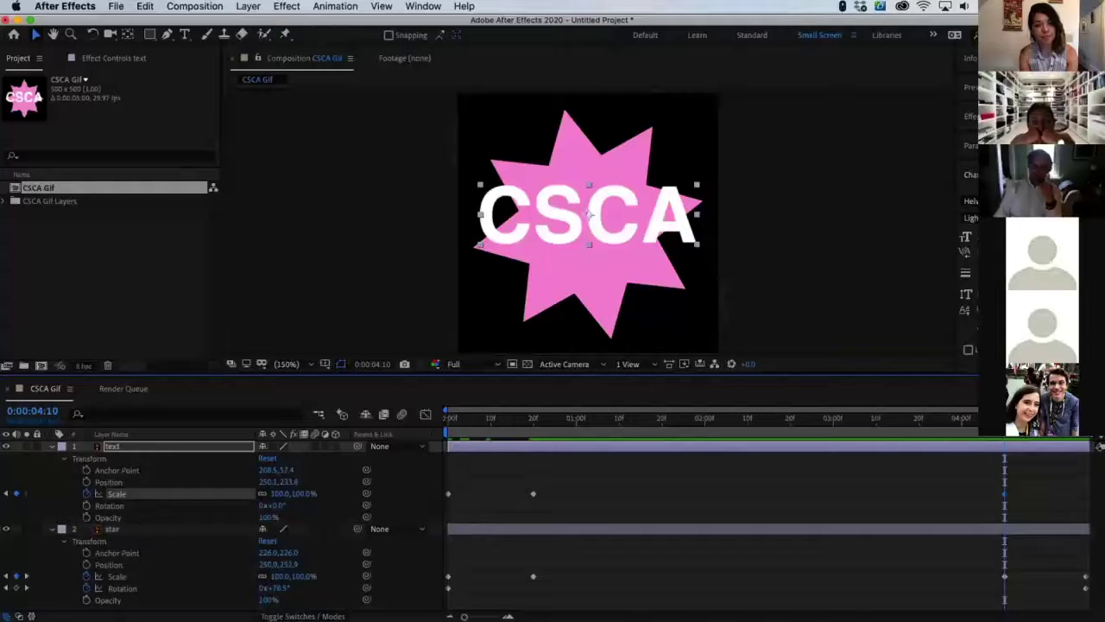
pyautogui.press('space')
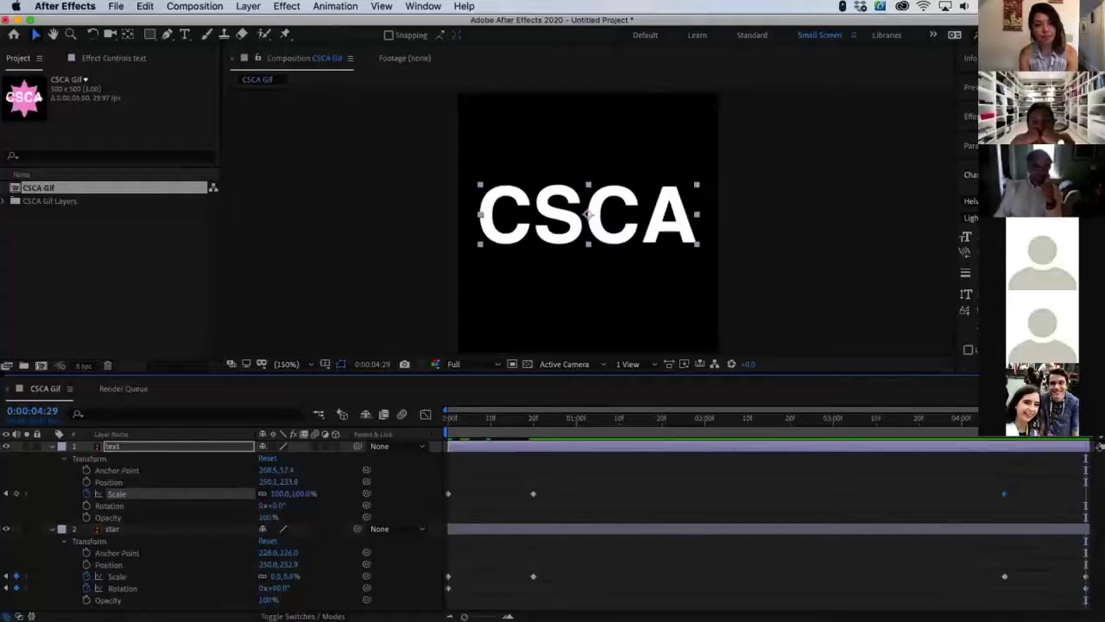
pyautogui.click(285, 494)
pyautogui.write('0')
pyautogui.press('Return')
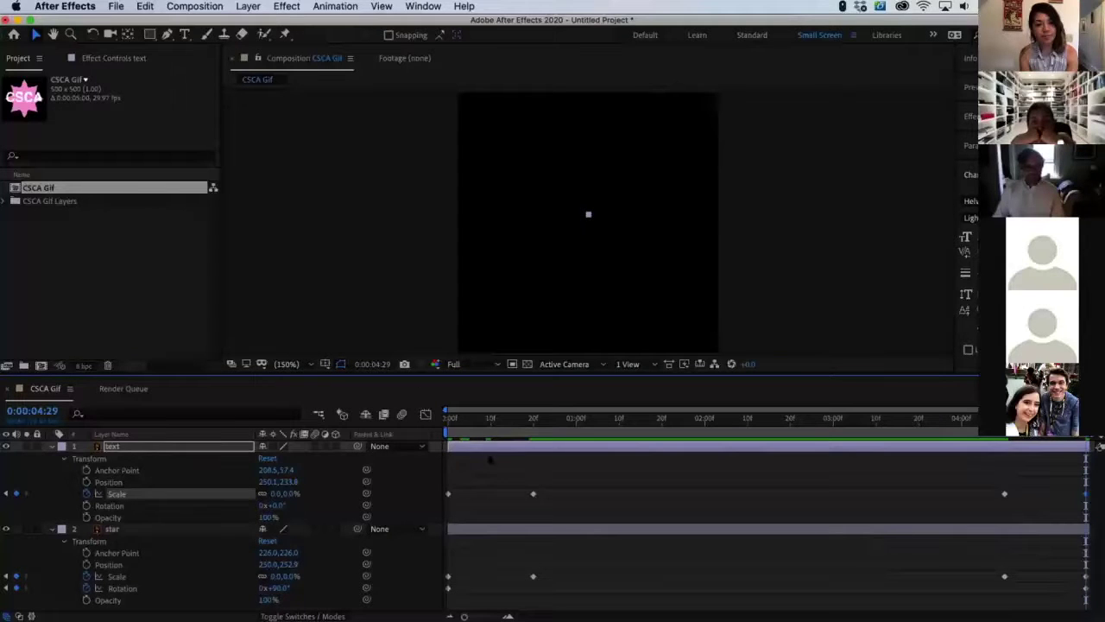
# Deselect the text layer and play the composition to check the text and star scaling together
pyautogui.click(490, 460)
pyautogui.press('space')
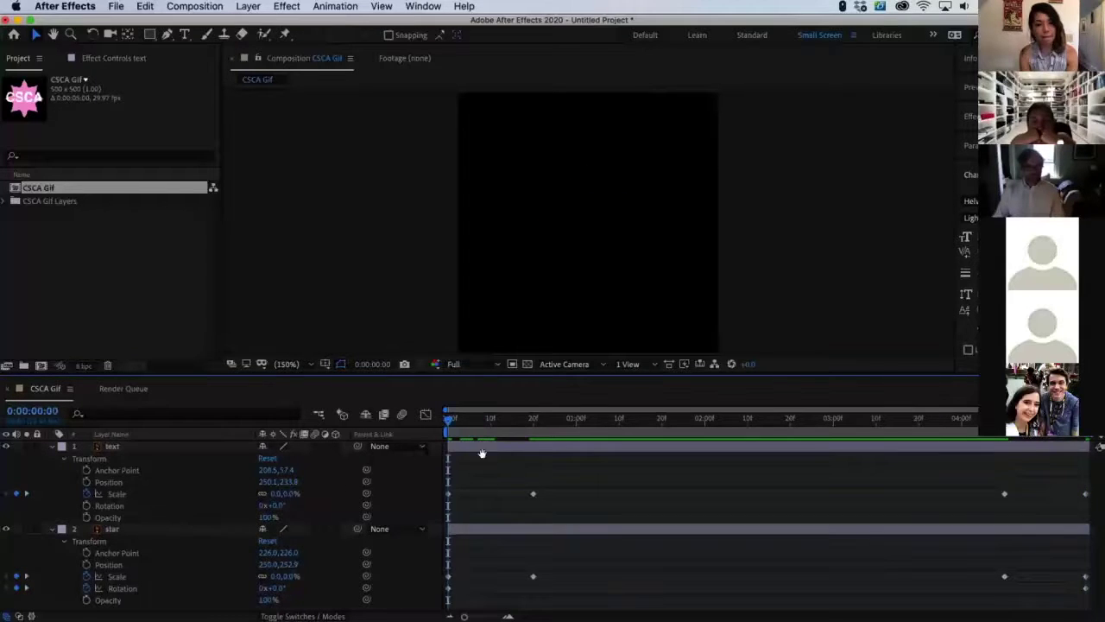
pyautogui.press('space')
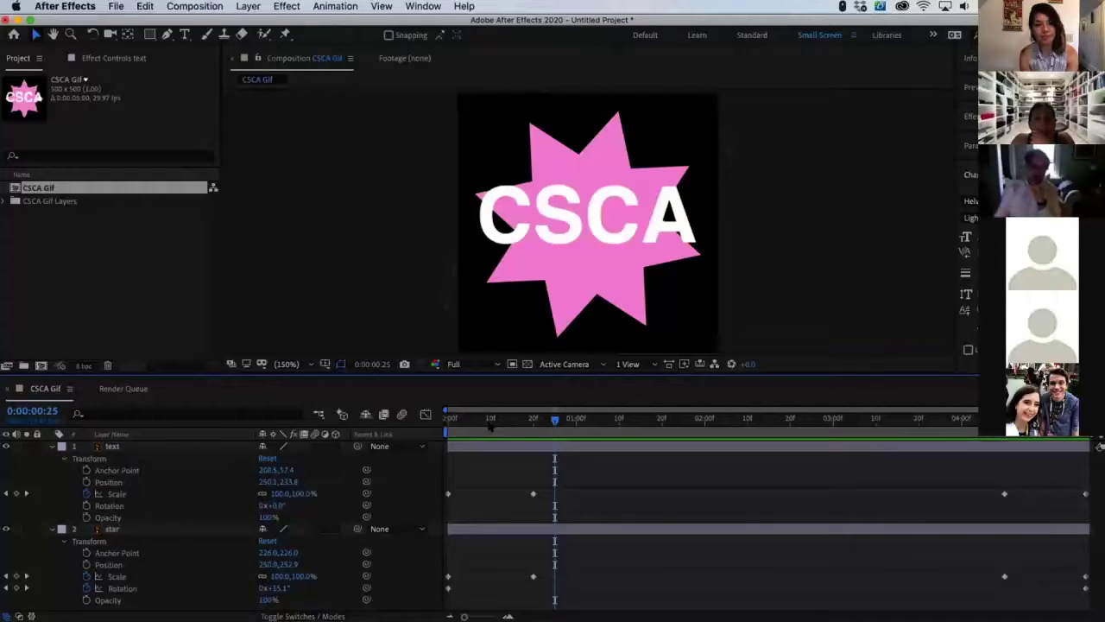
# Move the text layer's first two Scale keyframes to 0:00:00:10 and 0:00:01:00, and preview the composition from the start
pyautogui.moveTo(572, 481); pyautogui.dragTo(442, 497)
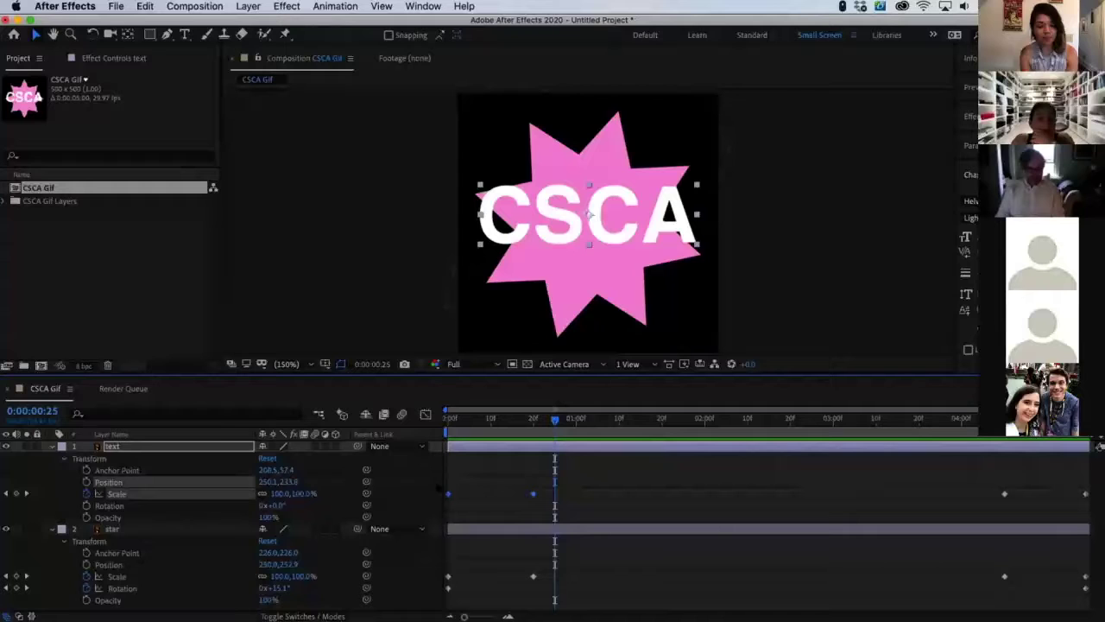
pyautogui.moveTo(448, 495)
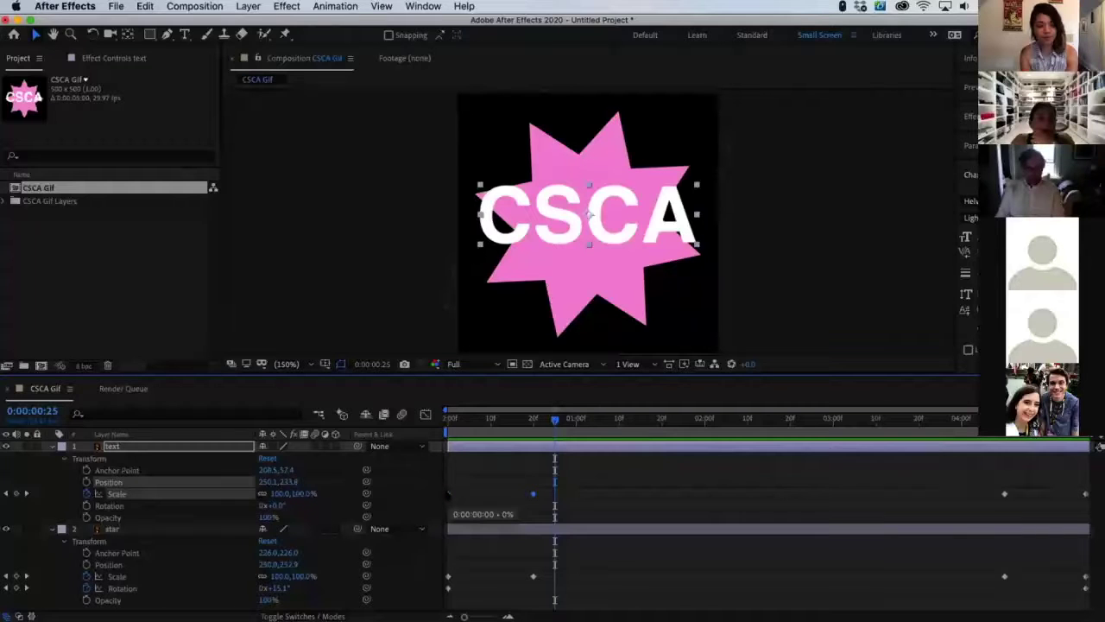
pyautogui.moveTo(447, 495); pyautogui.dragTo(490, 499)
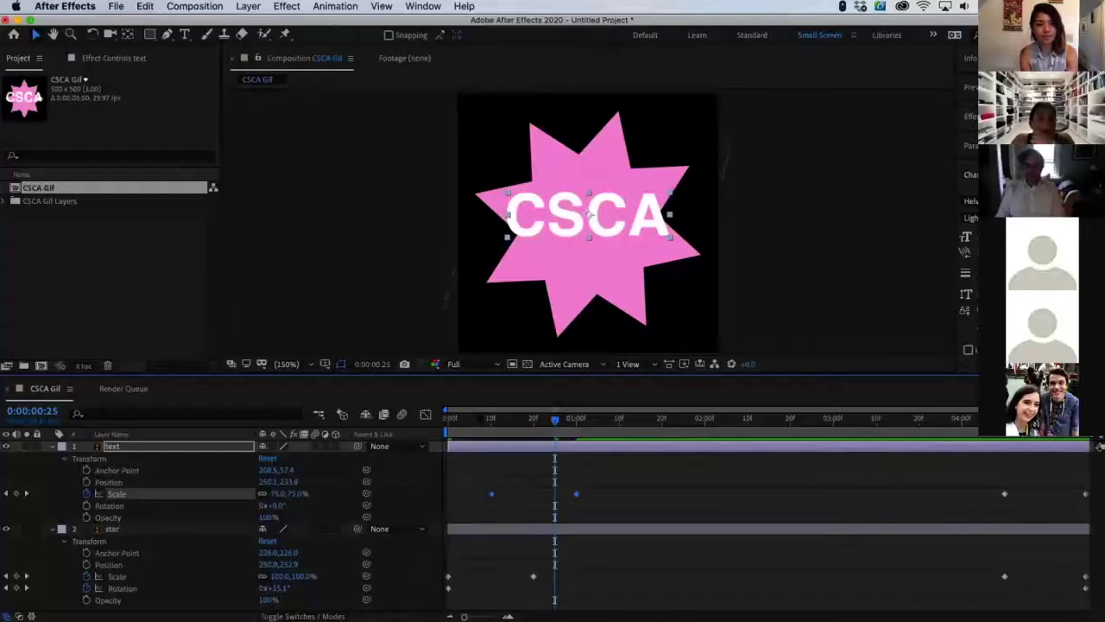
pyautogui.moveTo(484, 419); pyautogui.dragTo(448, 419)
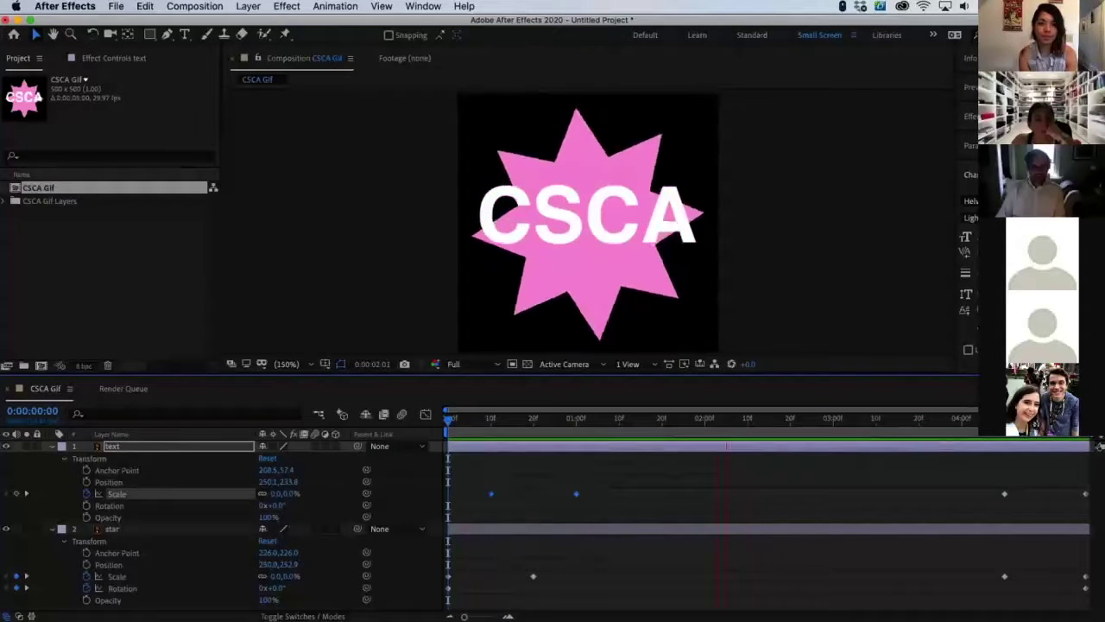
pyautogui.press('space')
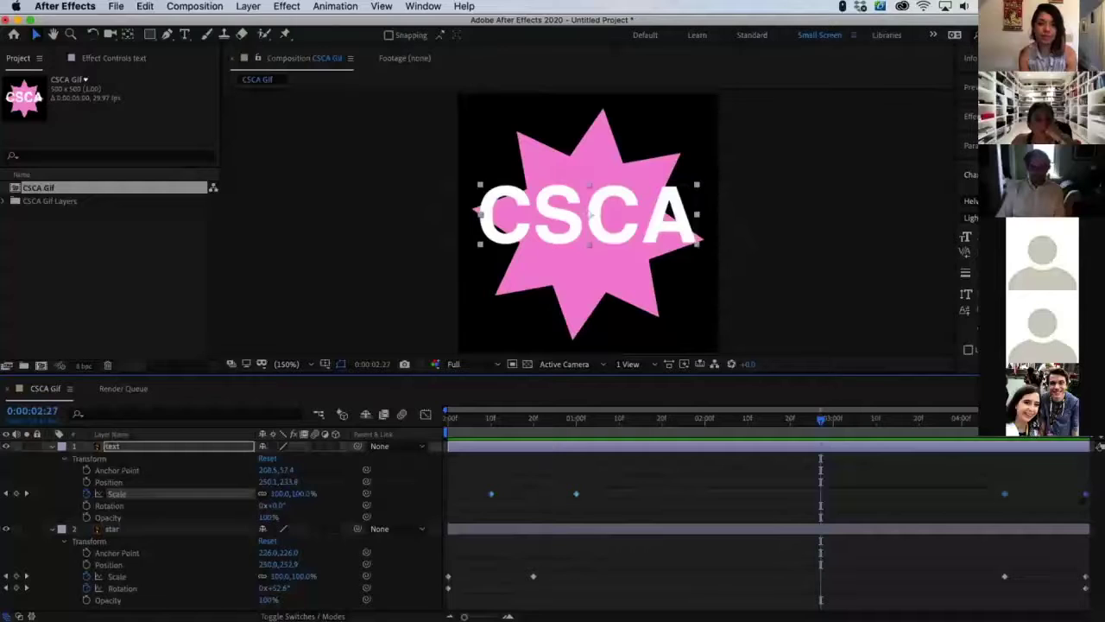
# Move the text layer's last two Scale keyframes to 0:00:04:01 and 0:00:04:20, and play the animation
pyautogui.moveTo(1086, 494); pyautogui.dragTo(1047, 497)
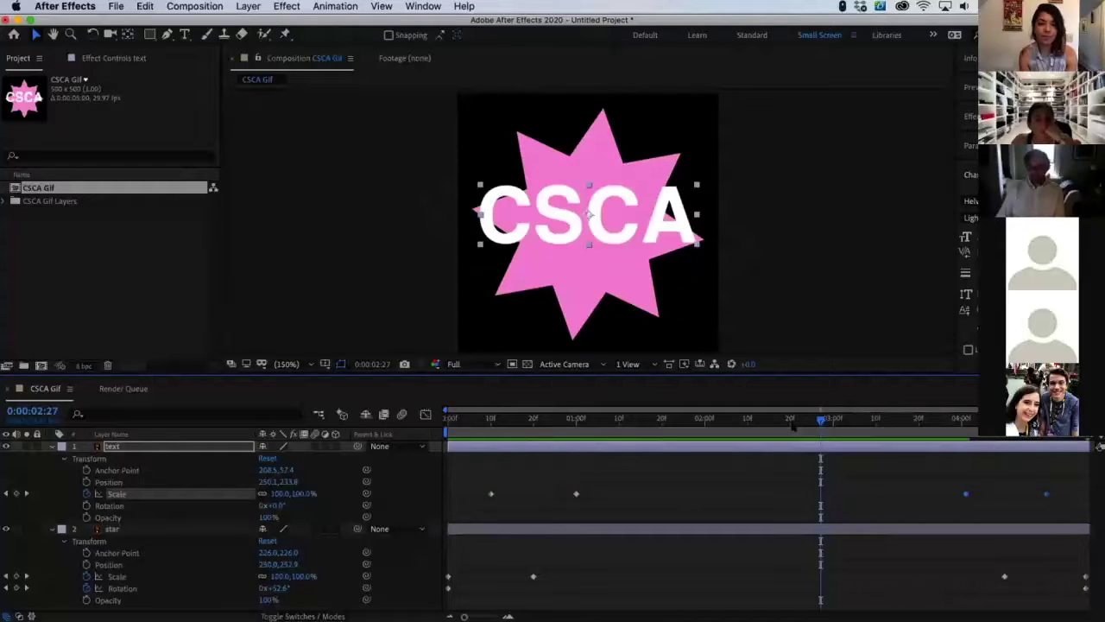
pyautogui.press('space')
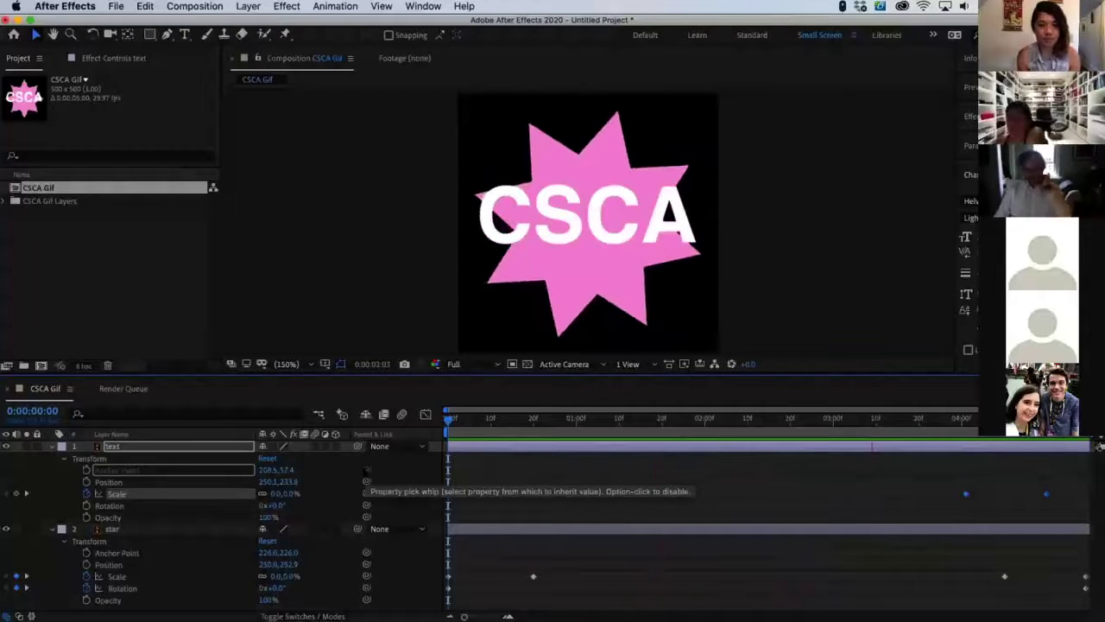
pyautogui.moveTo(367, 469); pyautogui.dragTo(1026, 490)
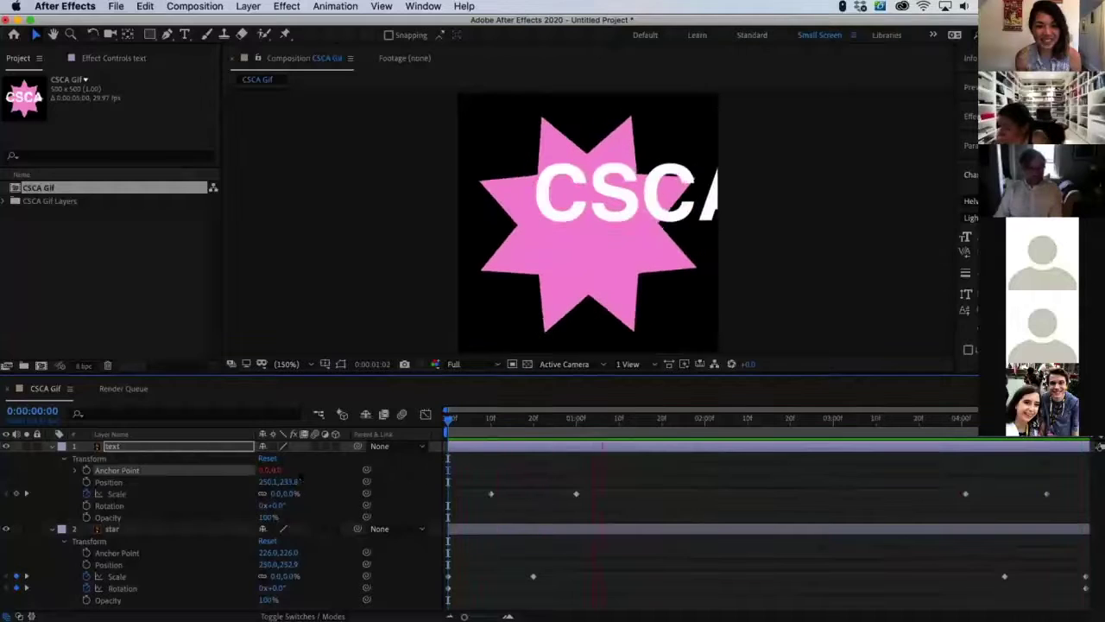
pyautogui.moveTo(359, 447); pyautogui.dragTo(976, 491)
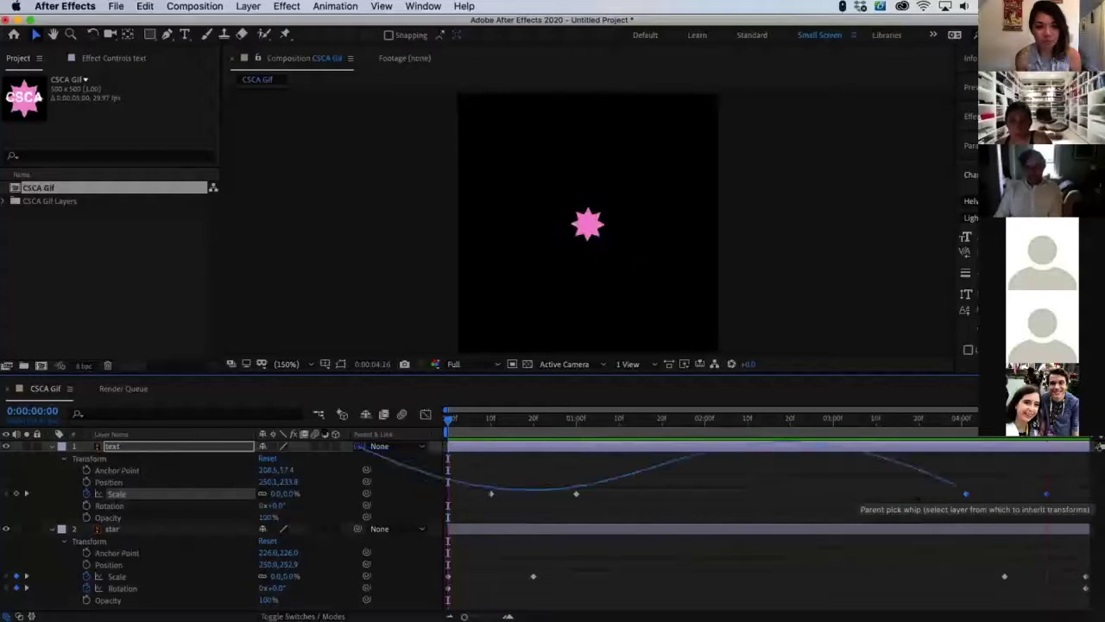
pyautogui.press('space')
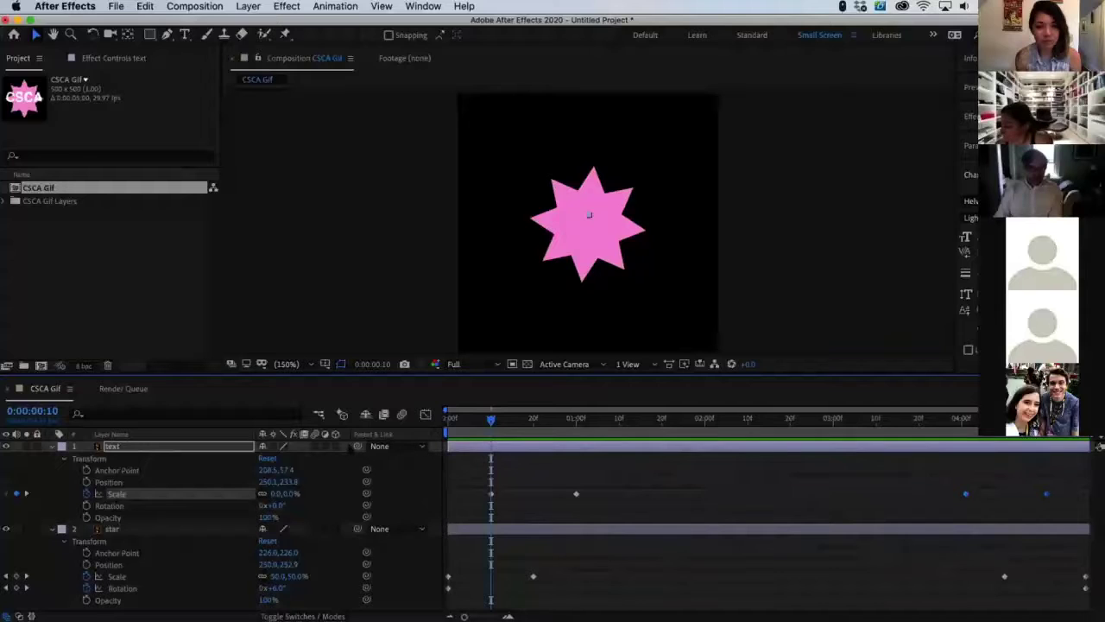
pyautogui.click(355, 447)
pyautogui.moveTo(355, 446); pyautogui.dragTo(1049, 482)
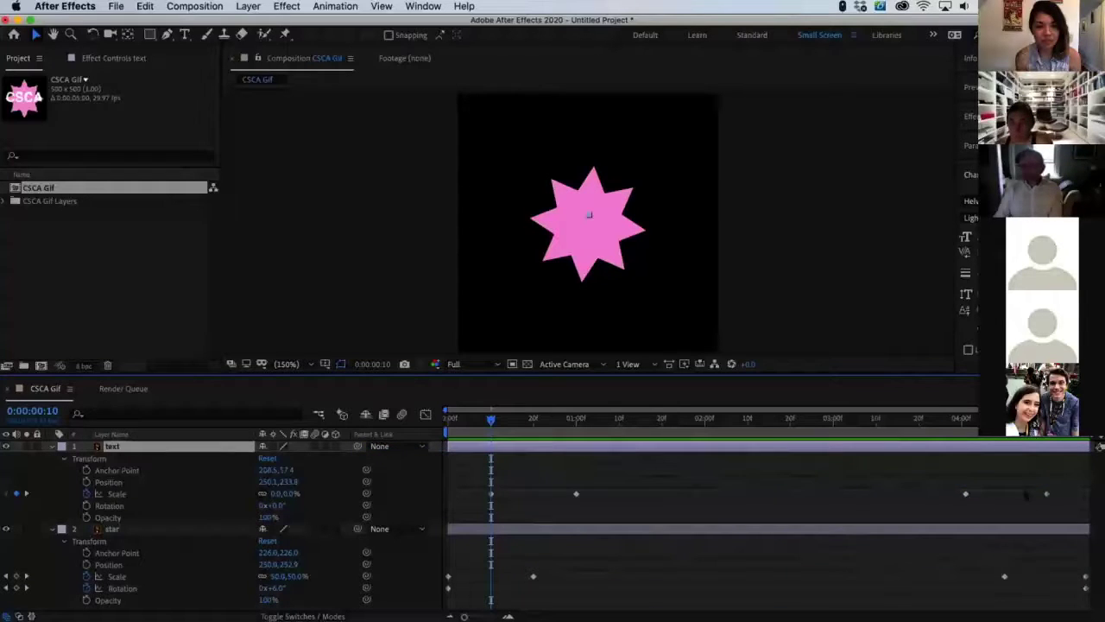
pyautogui.moveTo(355, 446); pyautogui.dragTo(1047, 479)
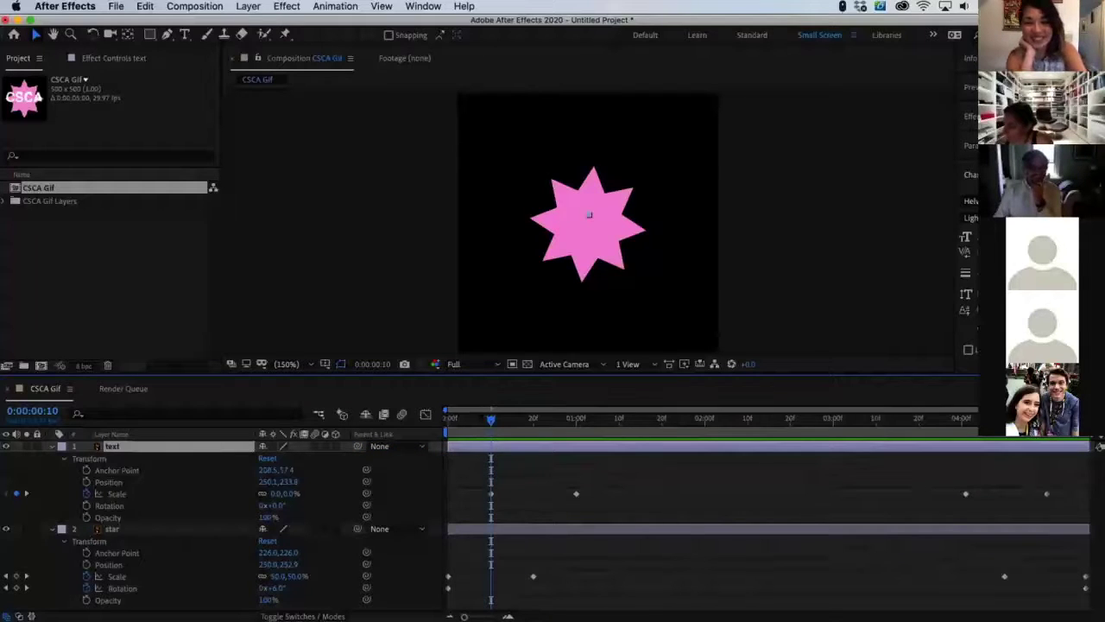
# Play the composition from the first frame to check the text scaling in after the star and out before it
pyautogui.press('Home')
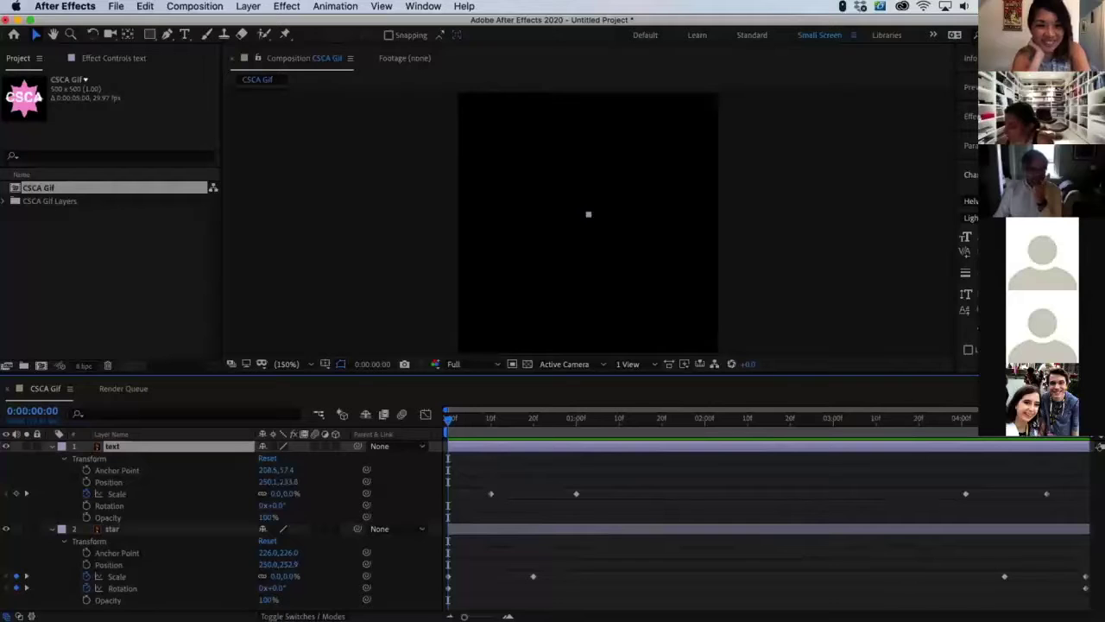
pyautogui.press('space')
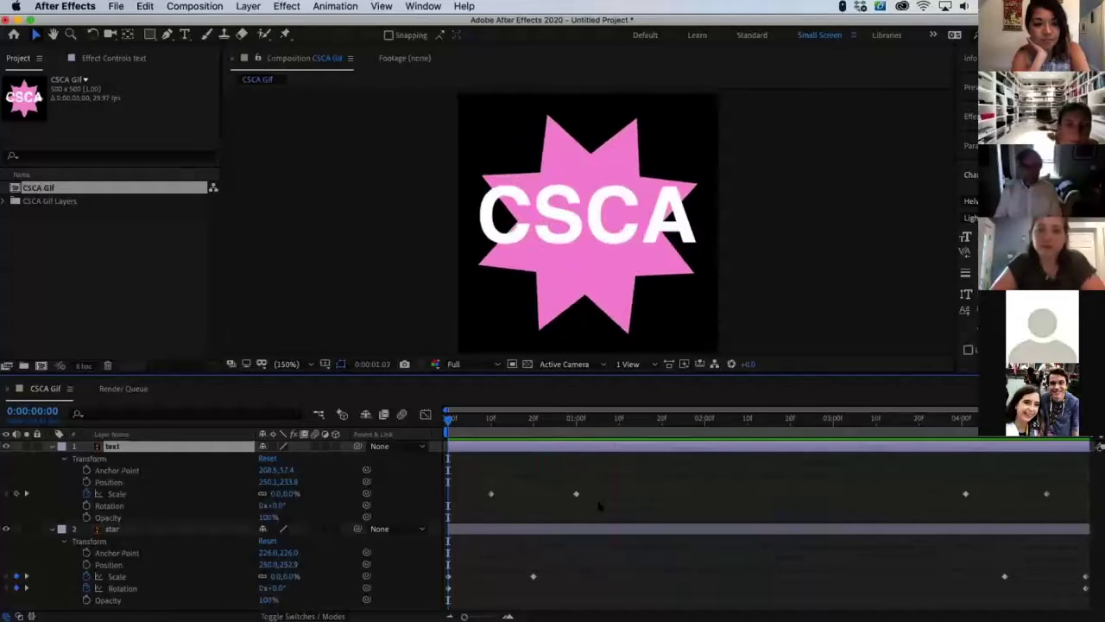
pyautogui.press('space')
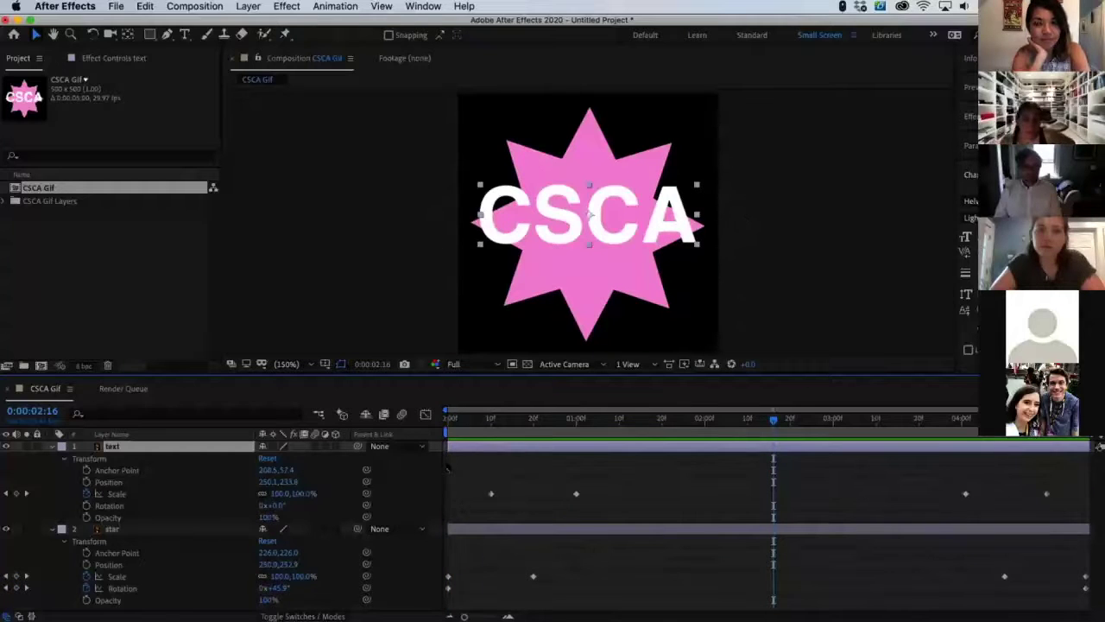
# Select all Scale keyframes on both the text and star layers, leaving the star's Rotation keyframes out
pyautogui.moveTo(447, 467); pyautogui.dragTo(1089, 585)
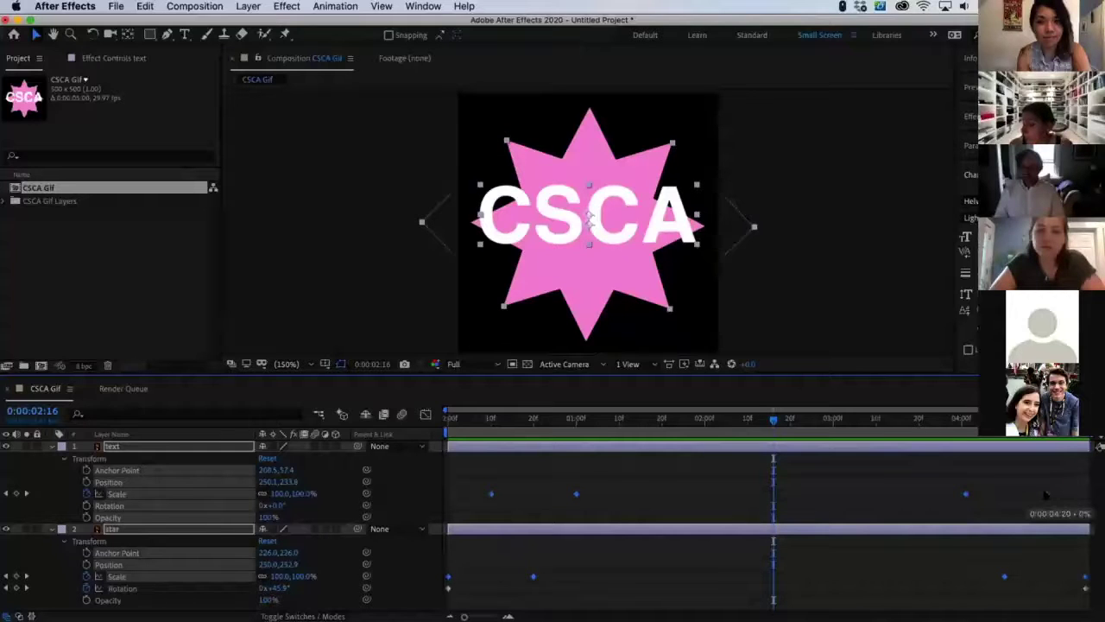
pyautogui.rightClick(1045, 495)
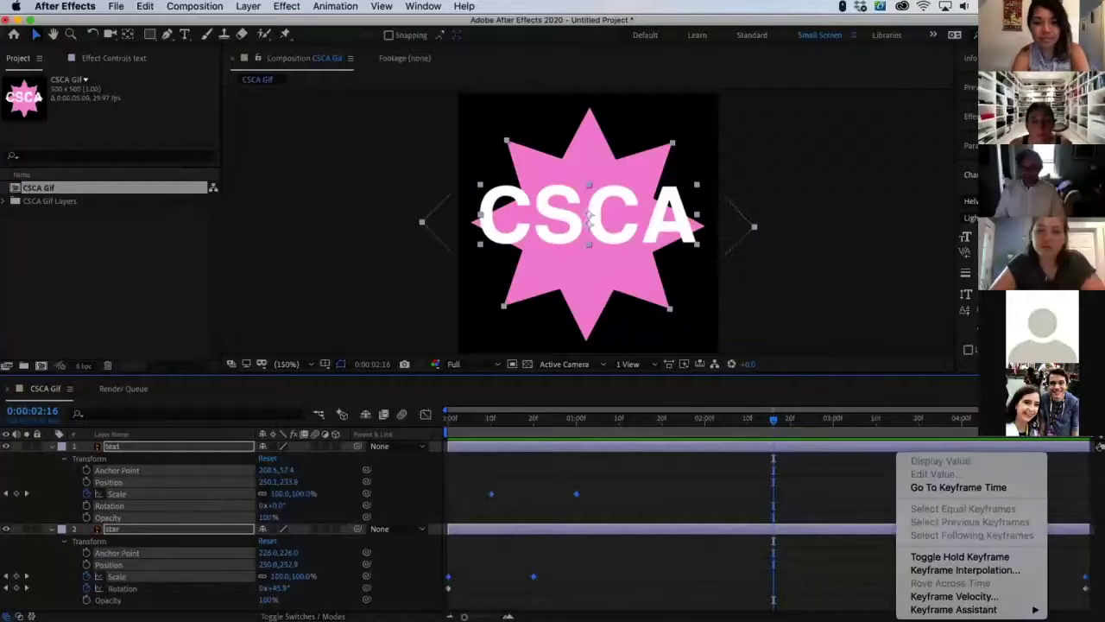
pyautogui.moveTo(968, 610)
pyautogui.moveTo(915, 609)
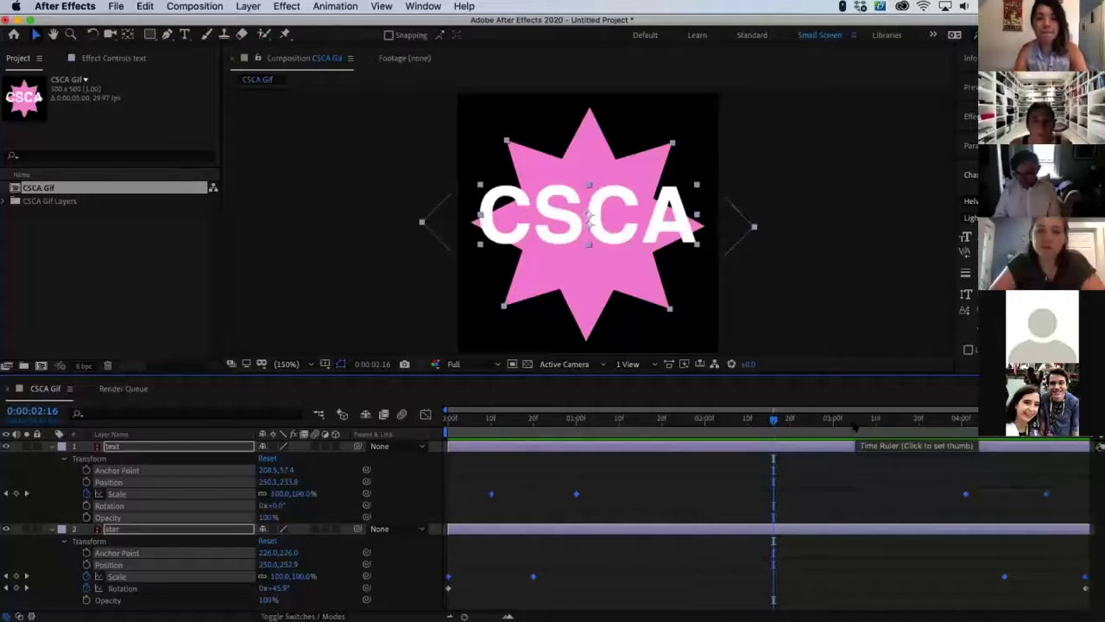
pyautogui.hotkey('ctrl', 'Up')
pyautogui.hotkey('ctrl', 'Up')
pyautogui.hotkey('ctrl', 'Up')
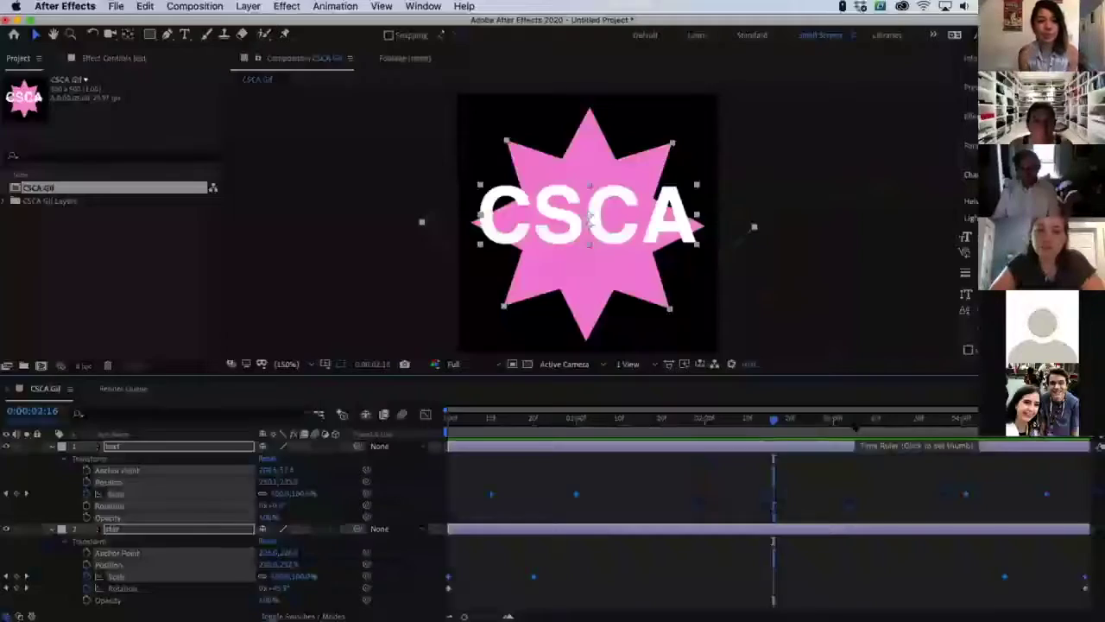
pyautogui.hotkey('ctrl', 'Up')
pyautogui.press('super+Tab')
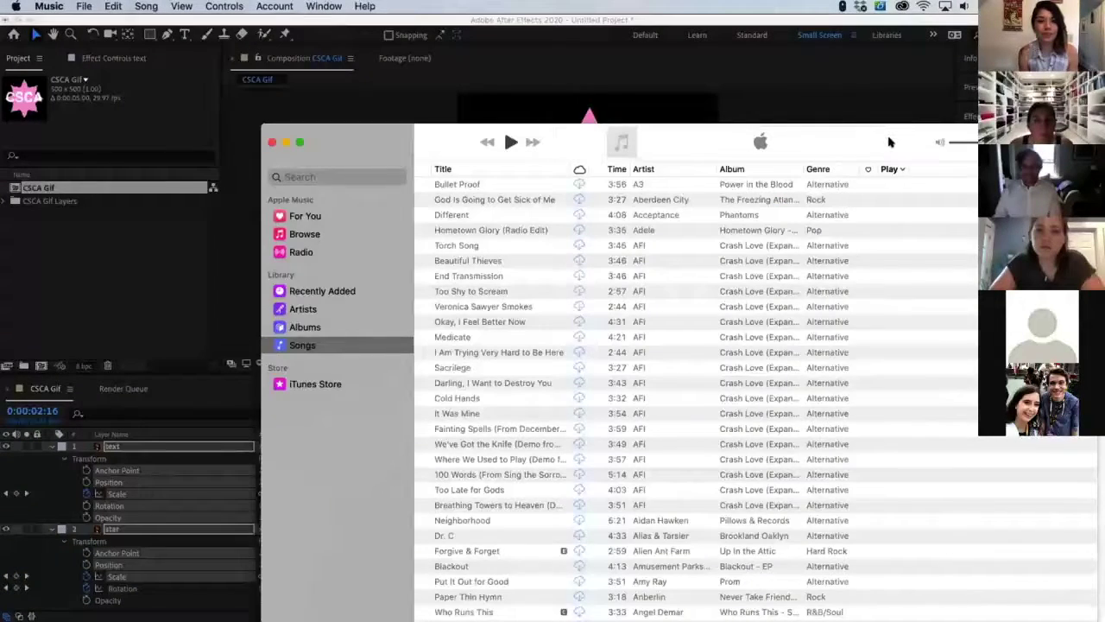
pyautogui.press('super+w')
pyautogui.press('super+Tab')
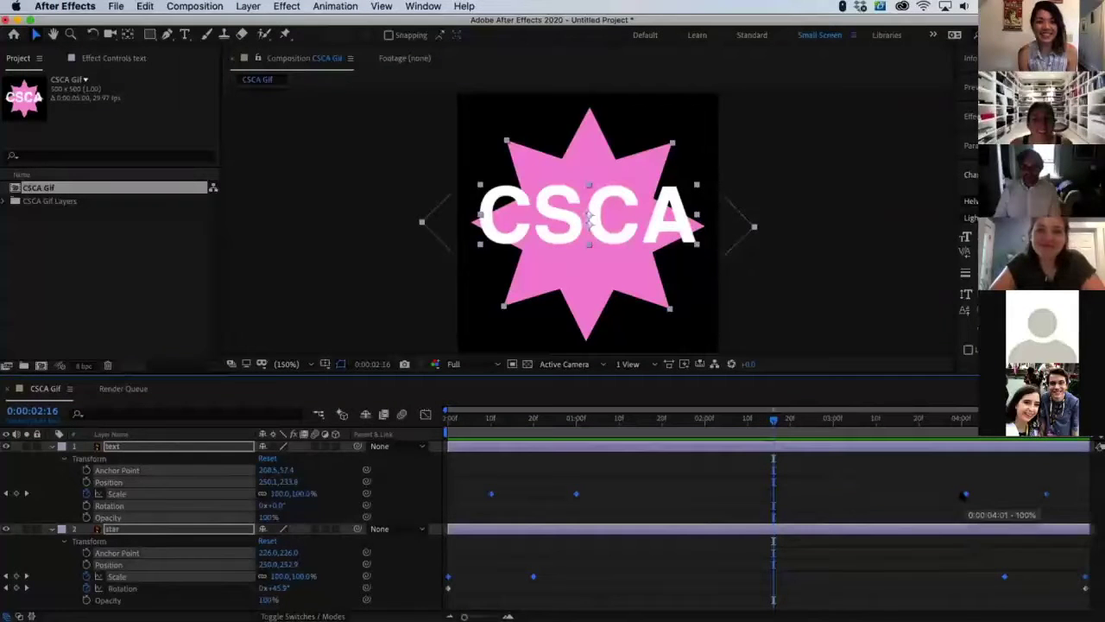
# Apply Easy Ease to the selected Scale keyframes, deselect them and return to the first frame
pyautogui.rightClick(965, 494)
pyautogui.moveTo(915, 610)
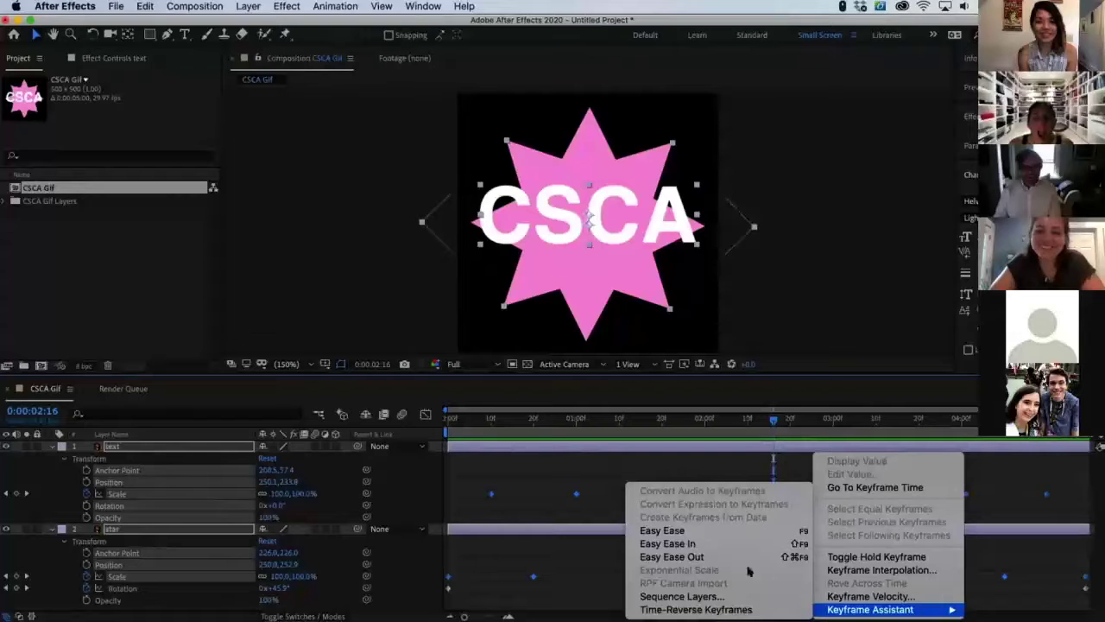
pyautogui.click(726, 532)
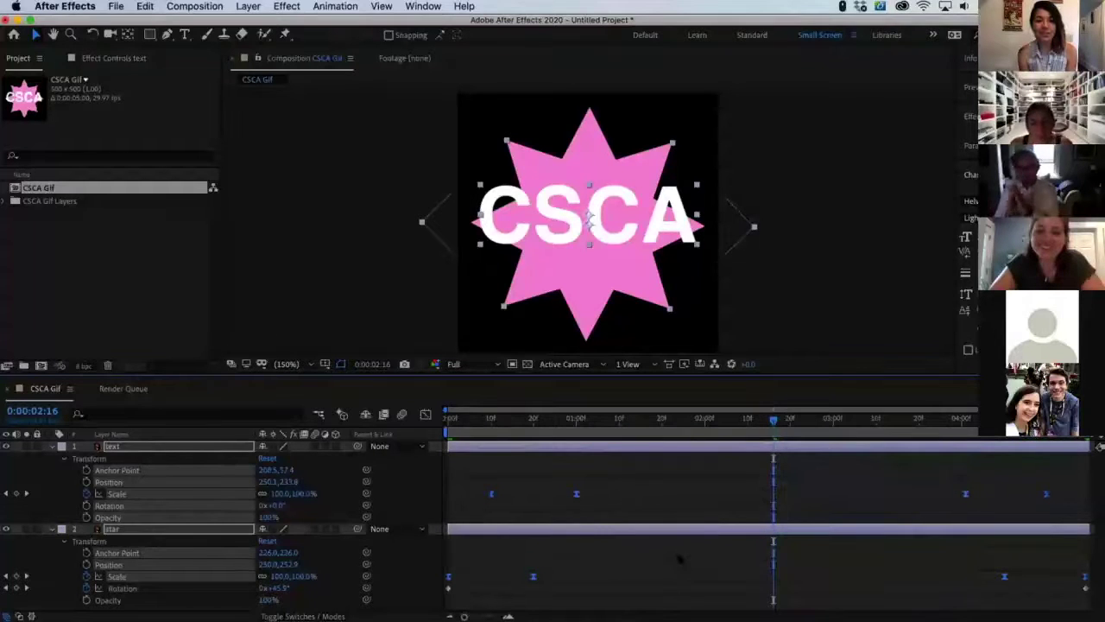
pyautogui.click(671, 498)
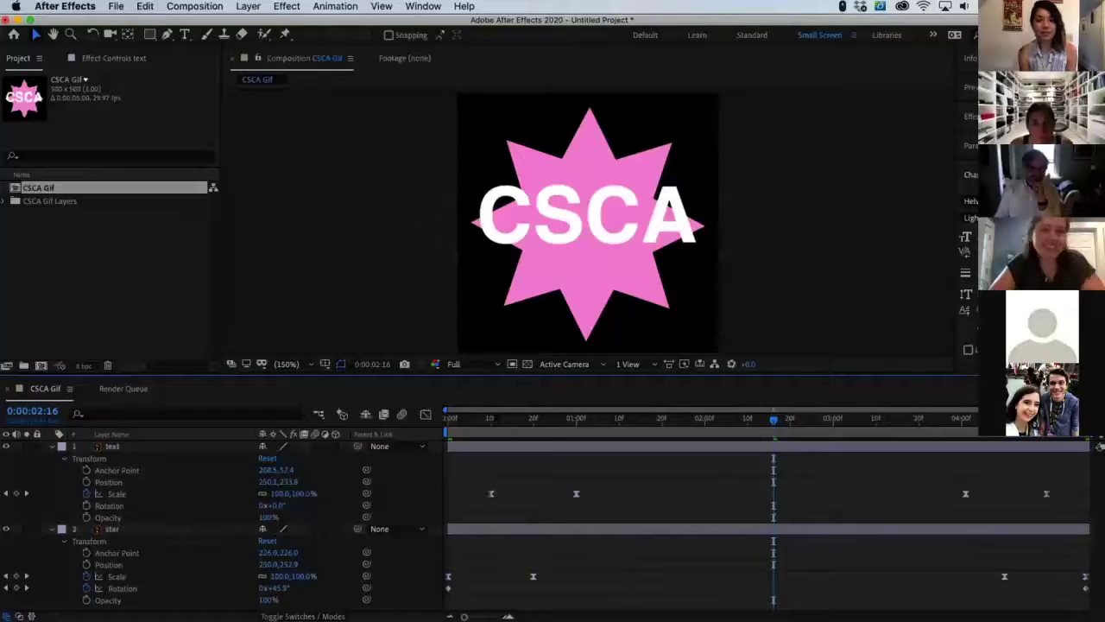
pyautogui.press('Home')
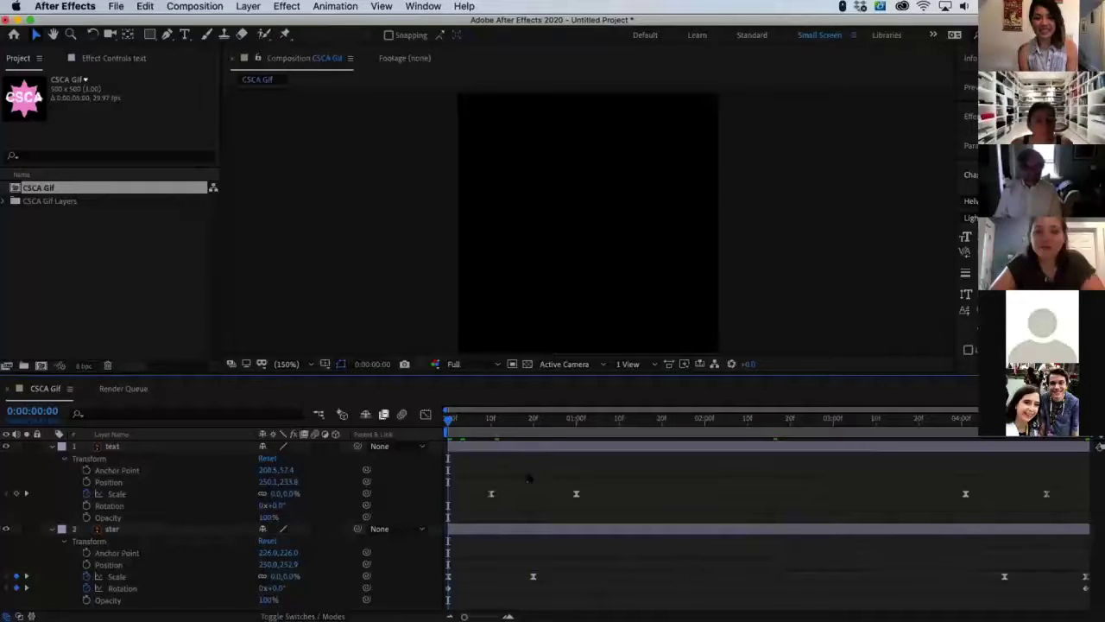
# Undo the easing and reapply Easy Ease to the Scale keyframes of both the text and star layers
pyautogui.press('super+a')
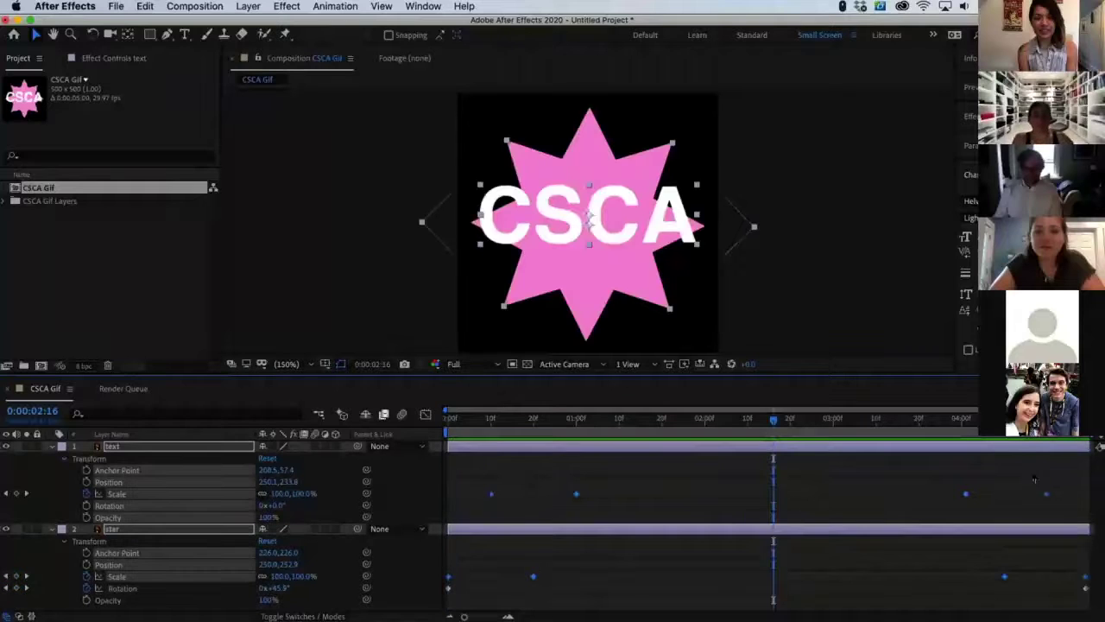
pyautogui.rightClick(965, 495)
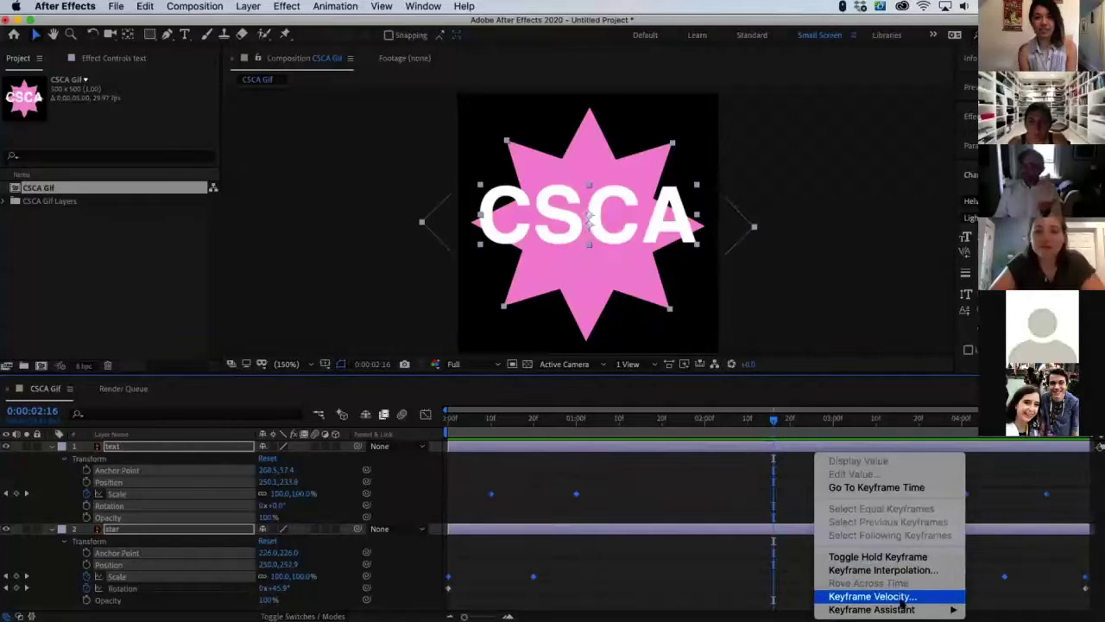
pyautogui.moveTo(902, 610)
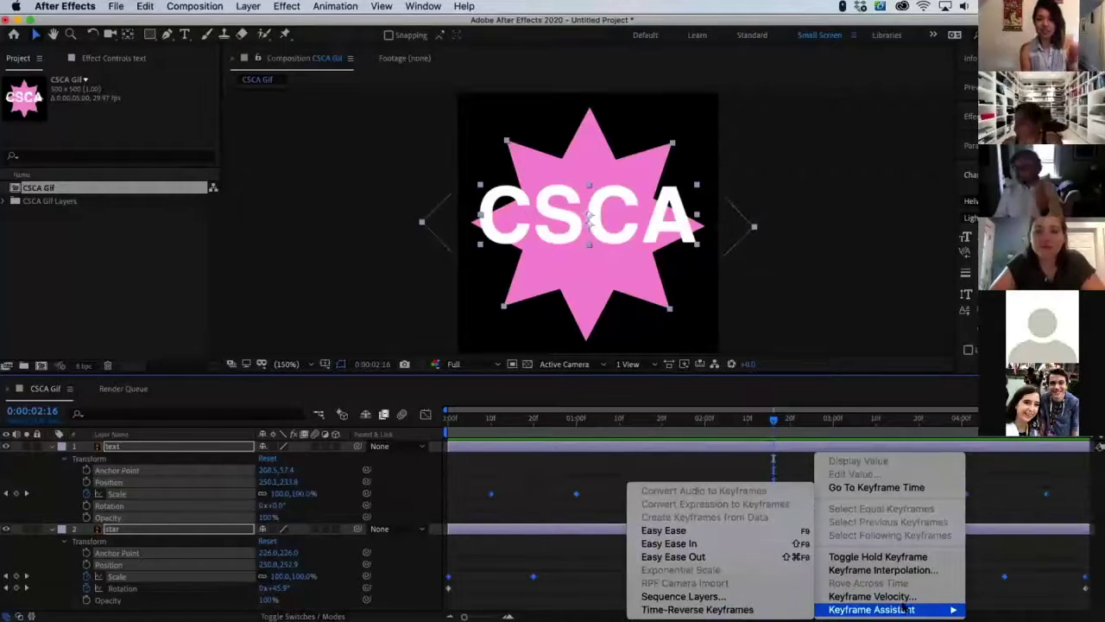
pyautogui.click(673, 530)
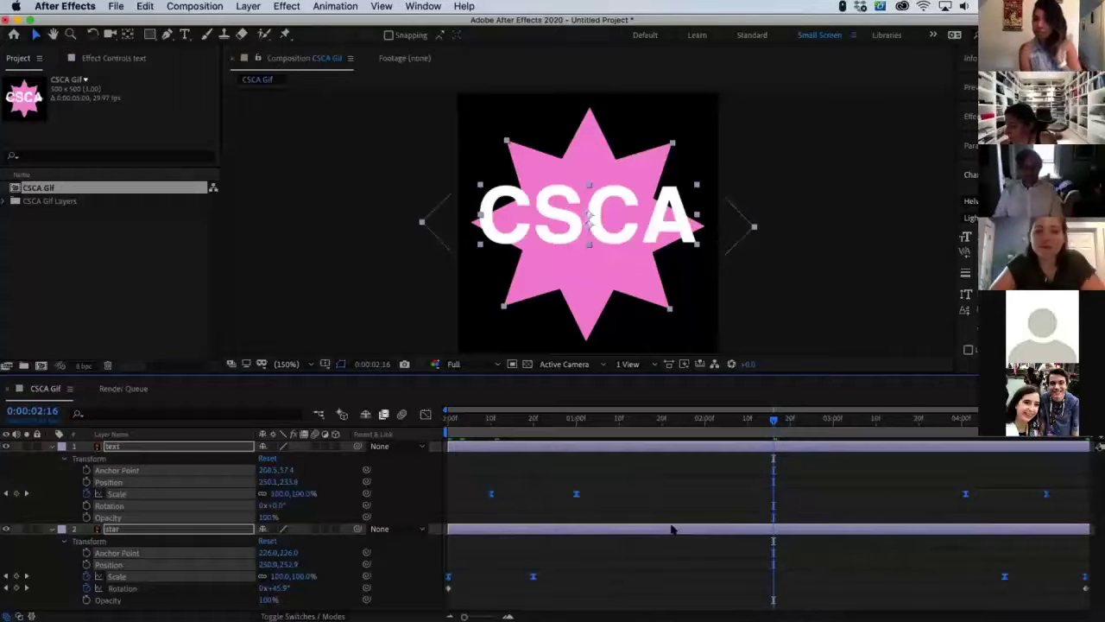
# Deselect the keyframes and play the composition from the first frame to check the eased scaling
pyautogui.press('F2')
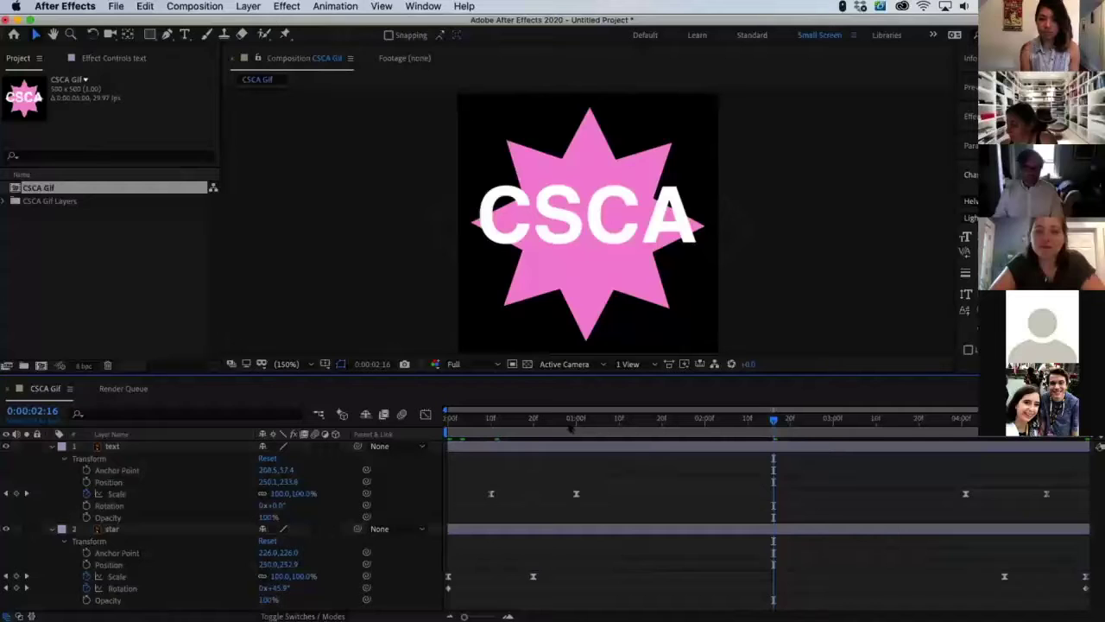
pyautogui.press('Home')
pyautogui.press('space')
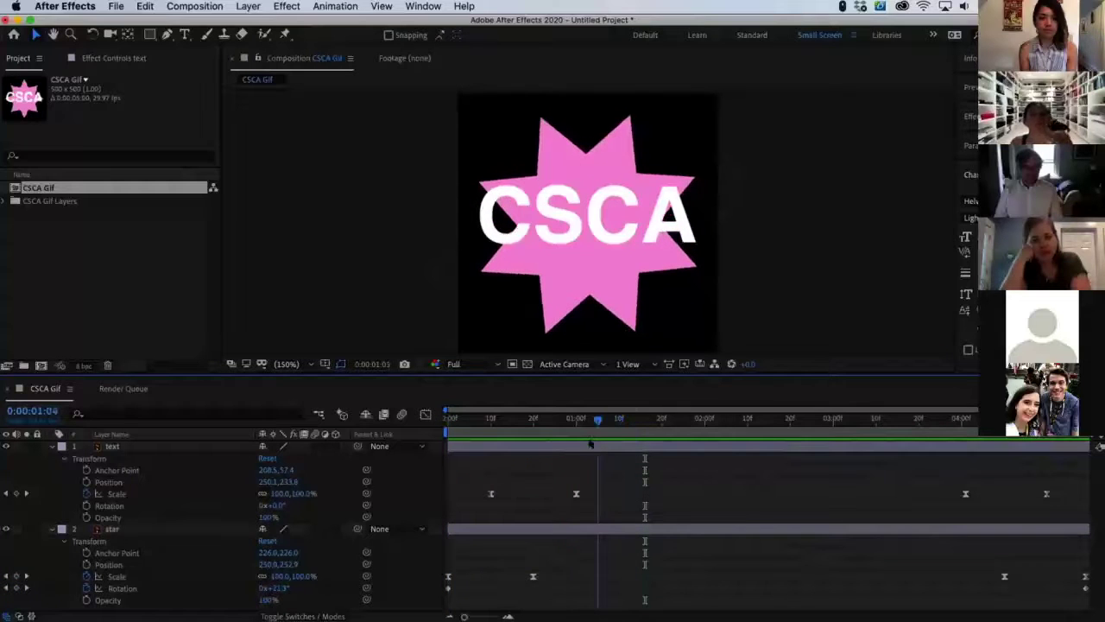
# Set the text layer's Scale to 90% at 0:00:02:00
pyautogui.click(281, 493)
pyautogui.write('90')
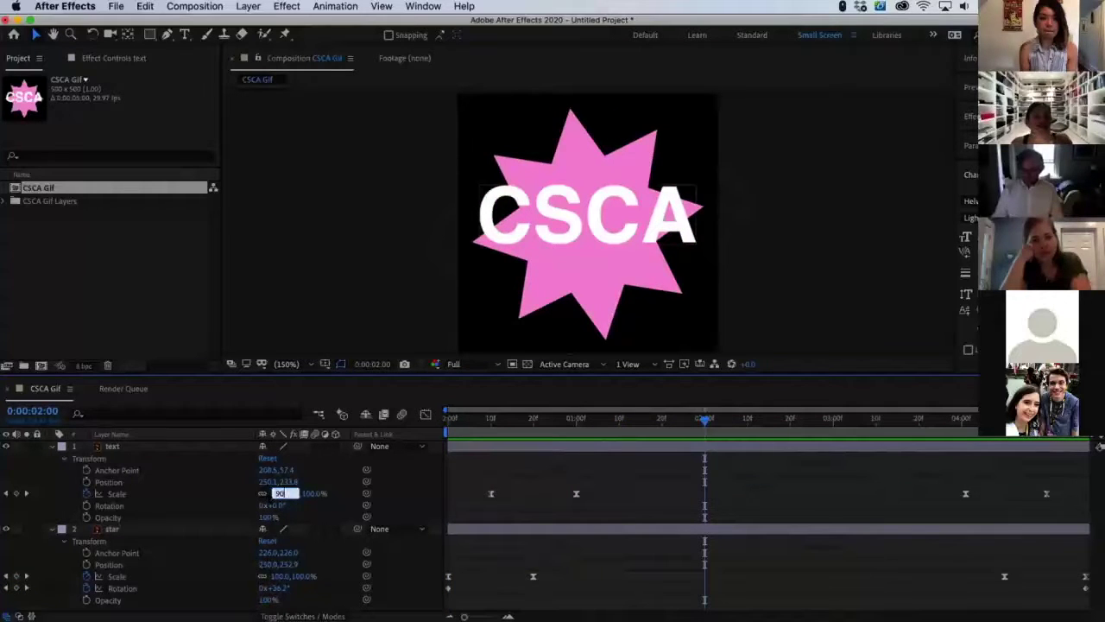
pyautogui.press('Return')
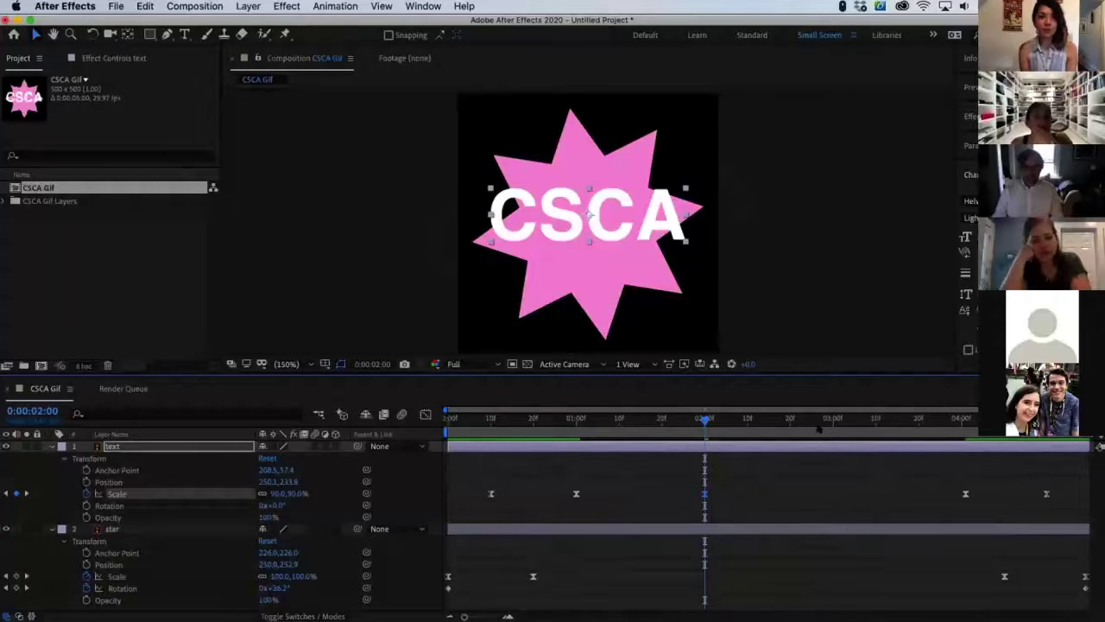
# Set the text layer's Scale to 100% at 0:00:03:00
pyautogui.click(829, 420)
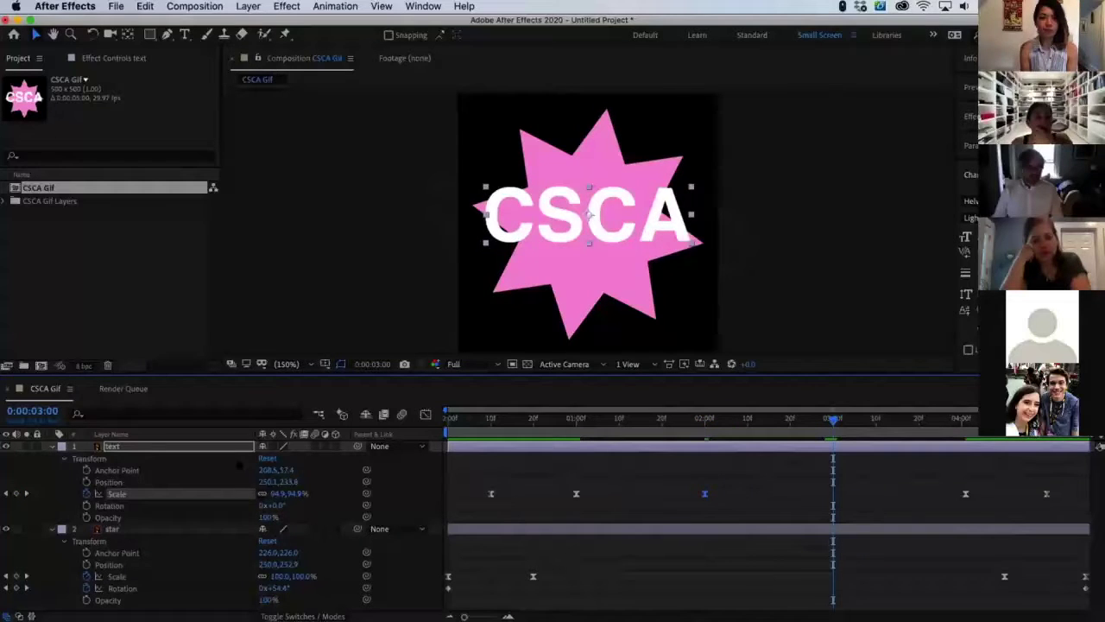
pyautogui.click(289, 493)
pyautogui.write('100')
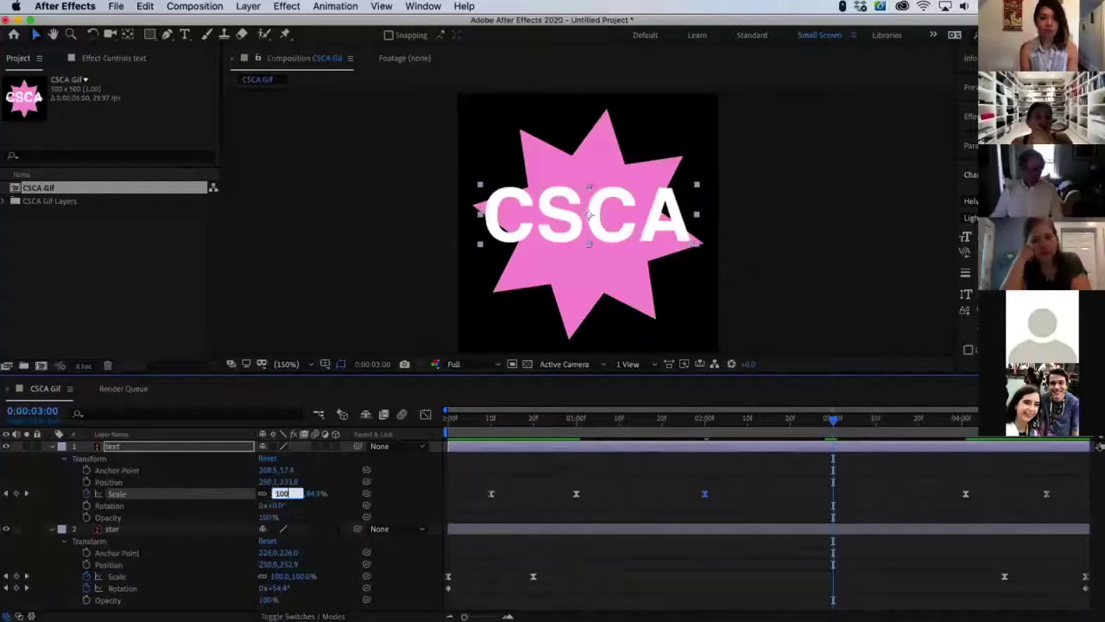
pyautogui.press('Return')
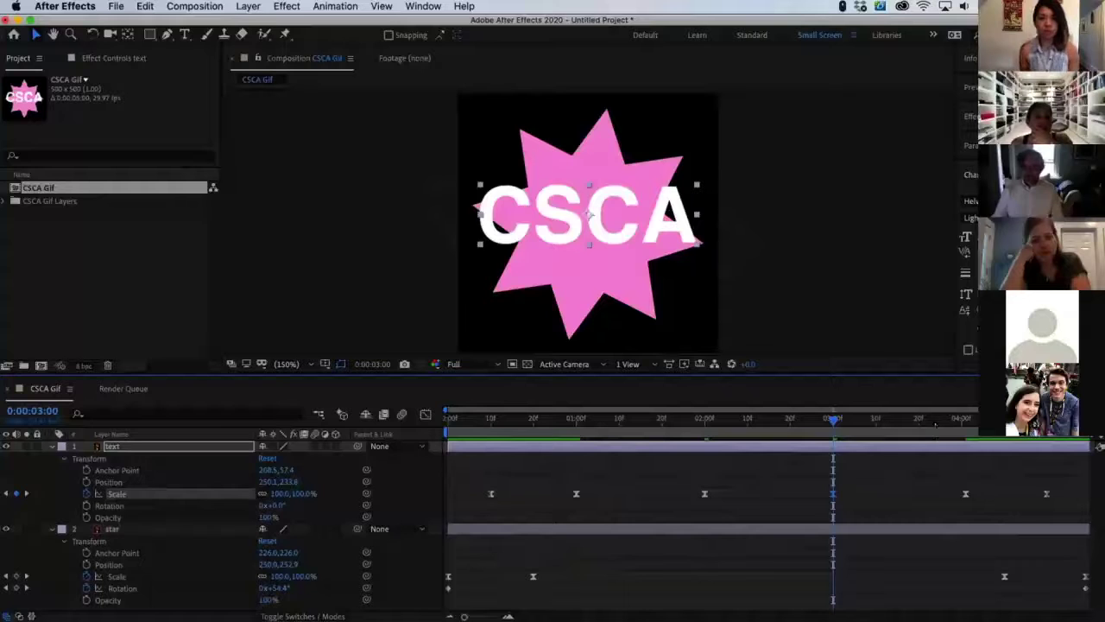
# Set the text layer's Scale to 90% at 0:00:04:01 and play the composition from the first frame to check the pulse
pyautogui.click(965, 420)
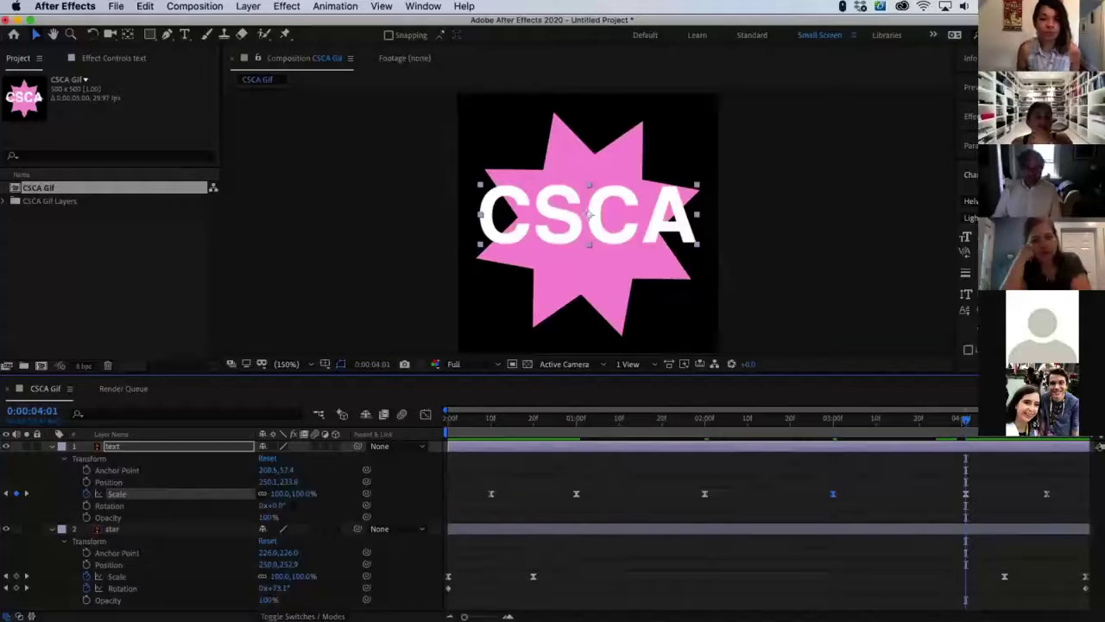
pyautogui.click(282, 494)
pyautogui.write('90')
pyautogui.press('Return')
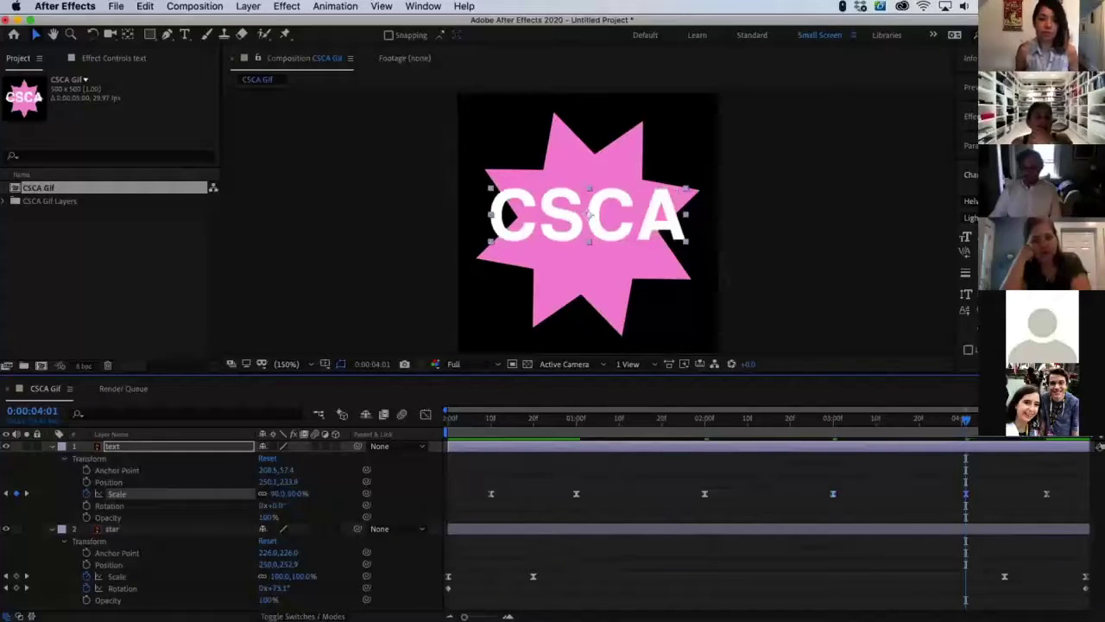
pyautogui.press('Home')
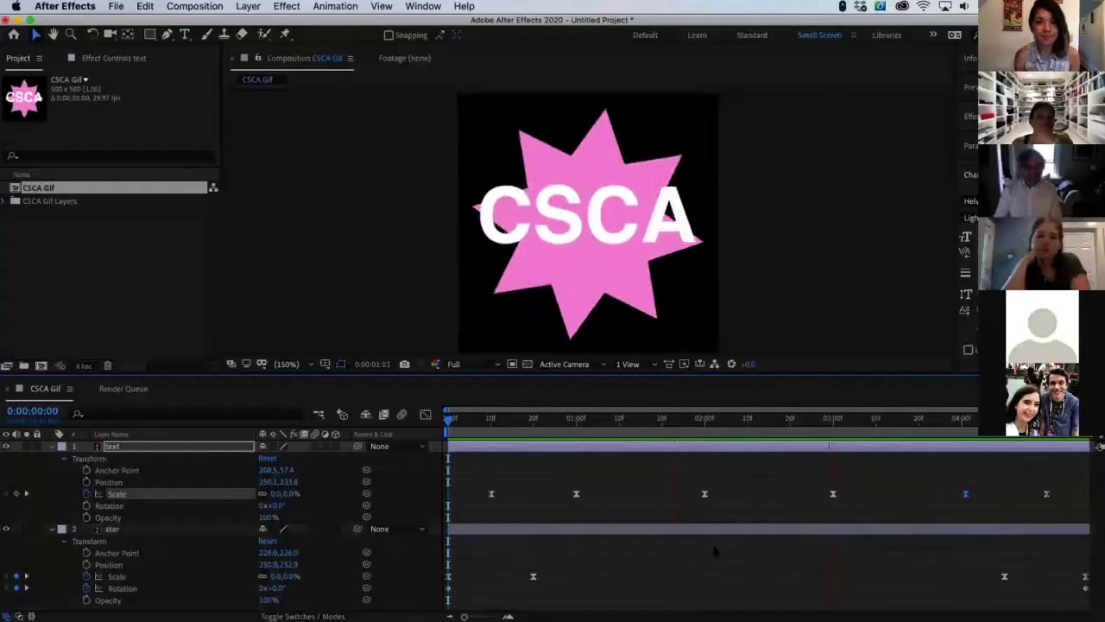
pyautogui.click(763, 419)
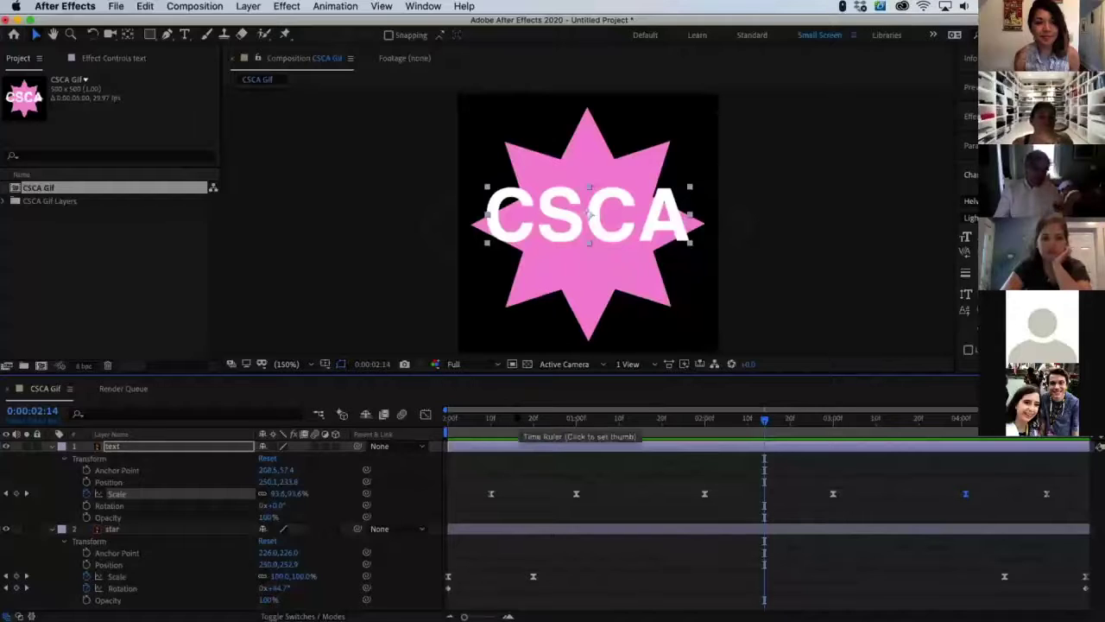
# Send the CSCA Gif composition to the Adobe Media Encoder queue
pyautogui.click(198, 7)
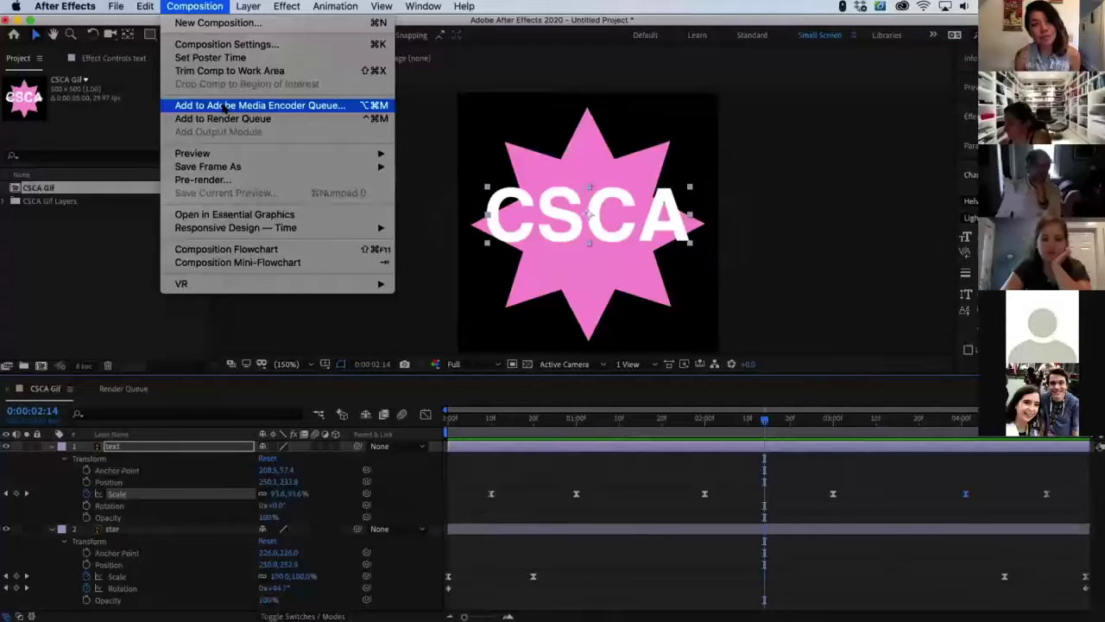
pyautogui.click(270, 107)
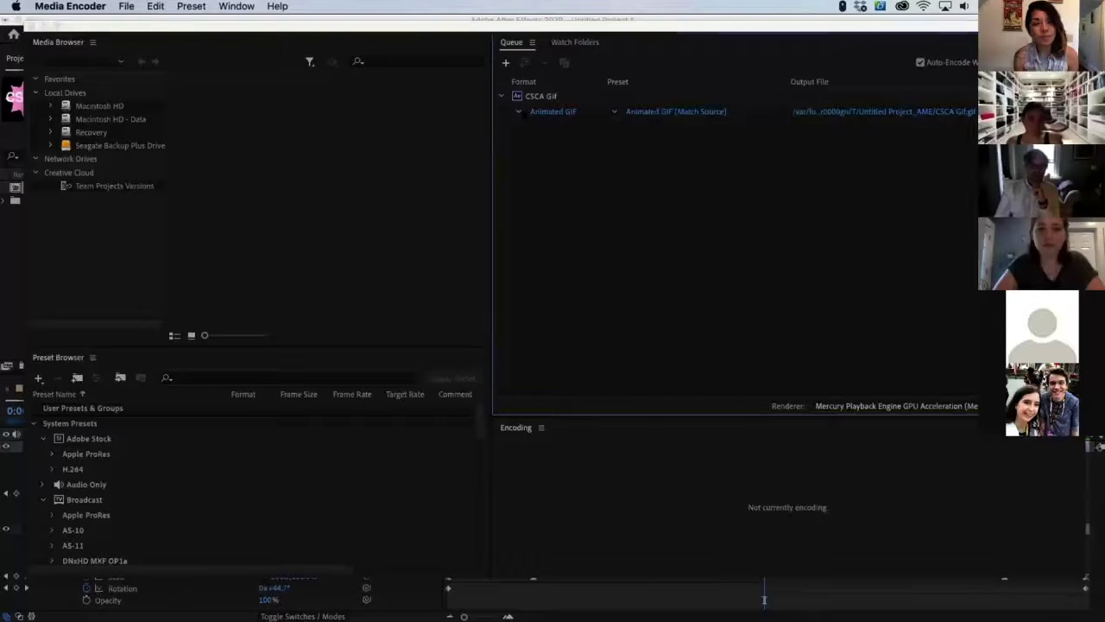
# Switch the queued CSCA Gif item's format to H.264 and back to Animated GIF
pyautogui.click(552, 111)
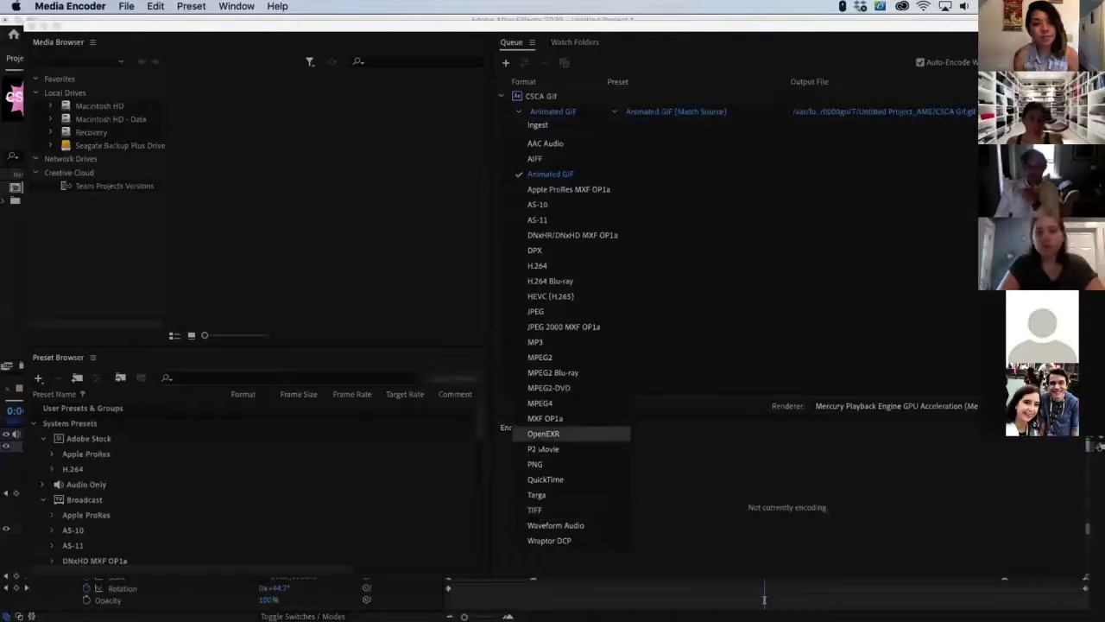
pyautogui.click(544, 265)
pyautogui.click(518, 112)
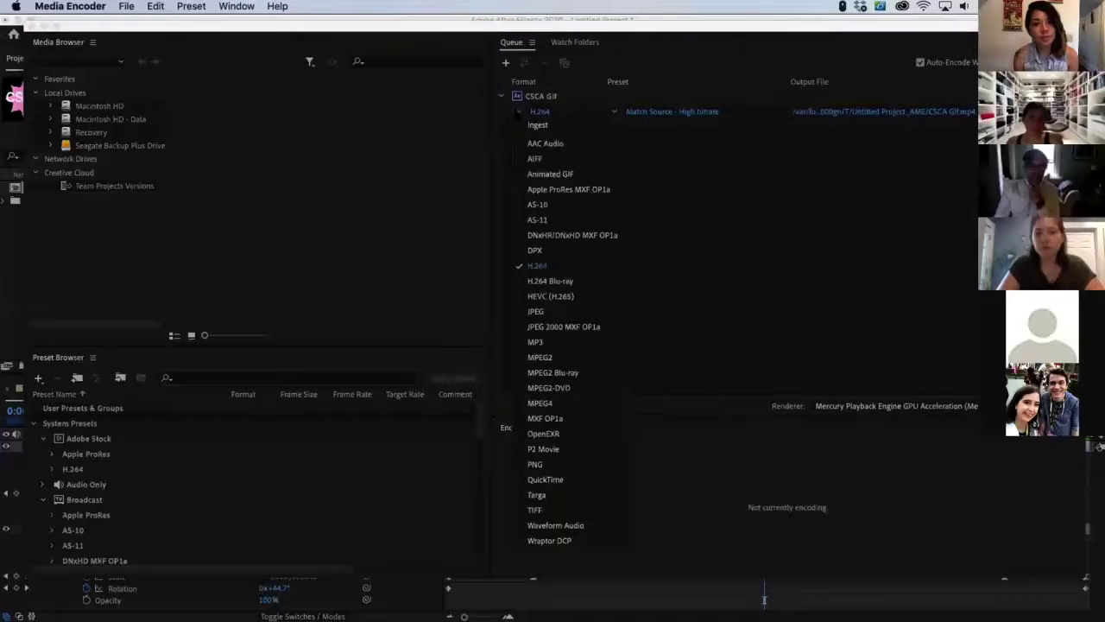
pyautogui.click(538, 175)
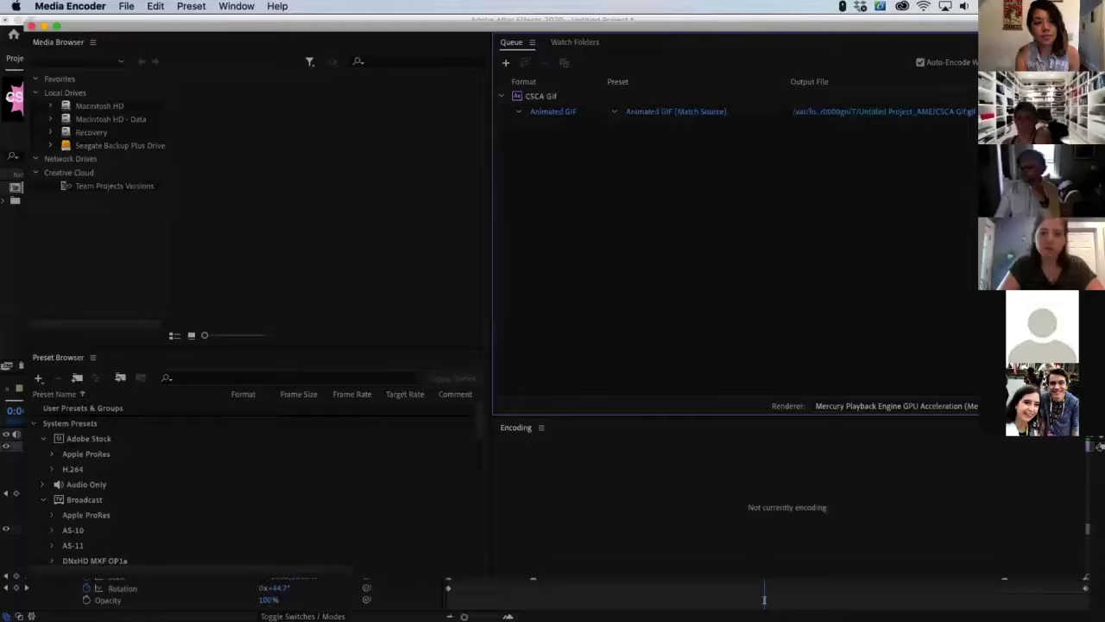
# Return to After Effects, scrub the composition from the first frame to 0:00:00:20 and go back to the start
pyautogui.press('super+Tab')
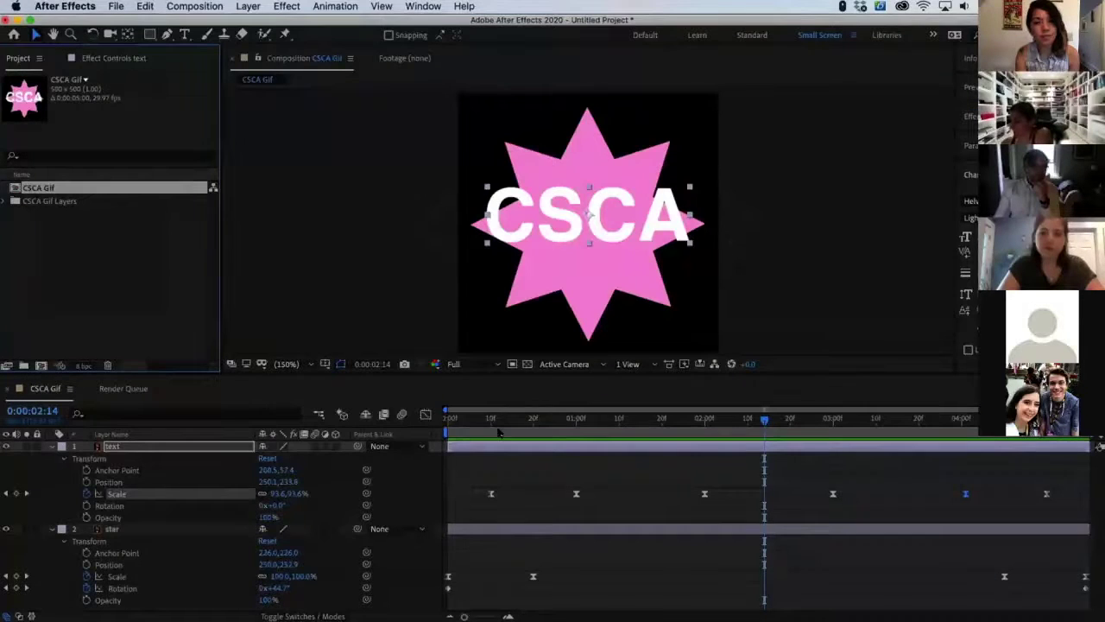
pyautogui.press('Home')
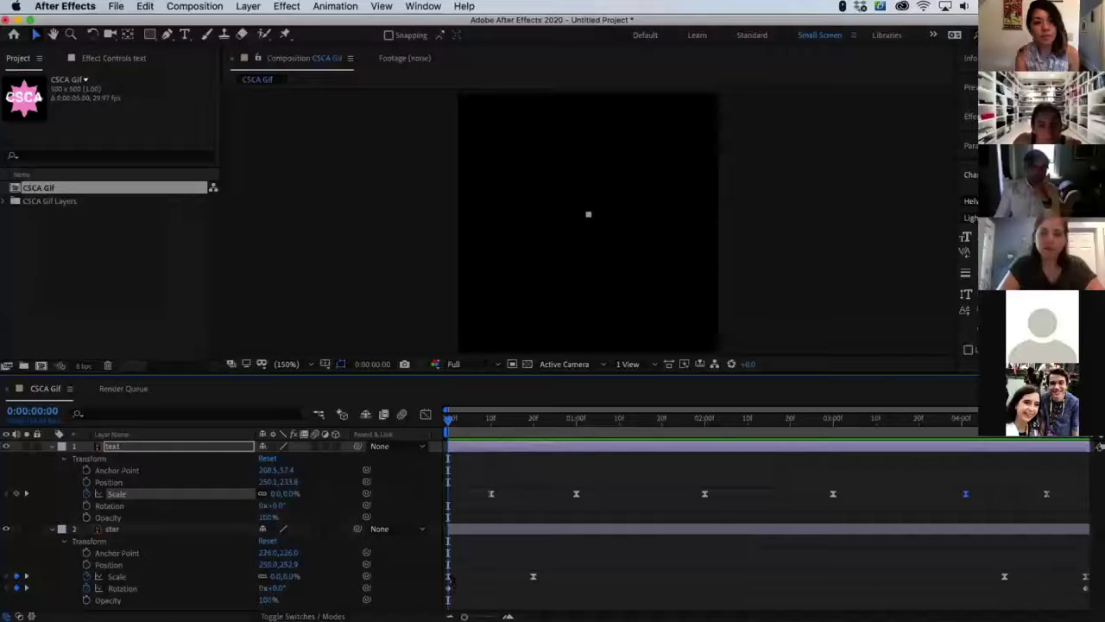
pyautogui.click(466, 428)
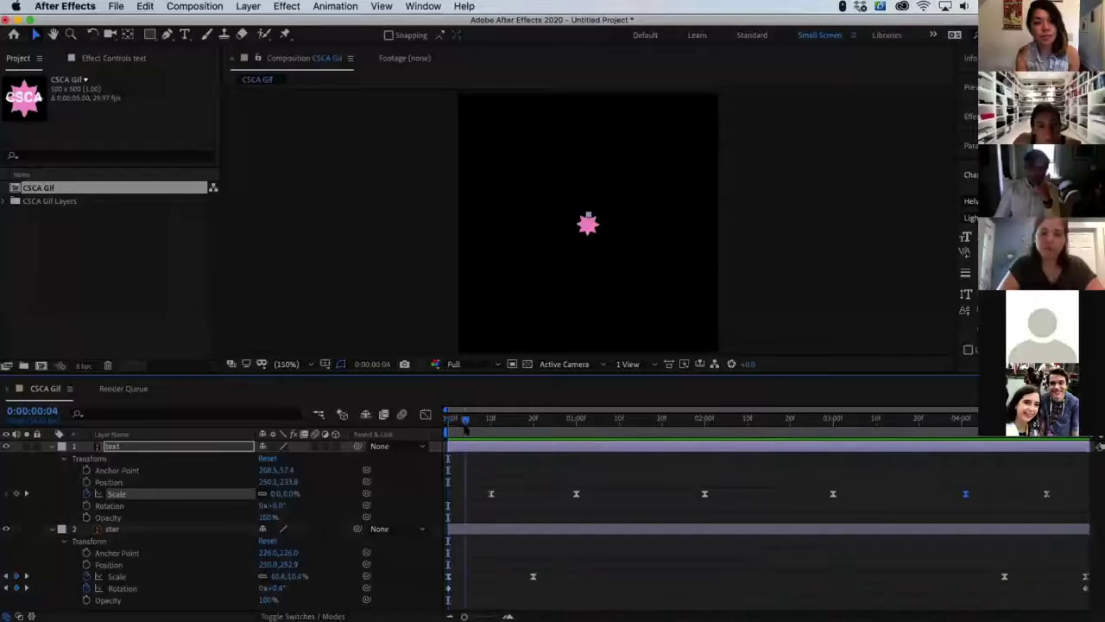
pyautogui.moveTo(471, 429); pyautogui.dragTo(533, 442)
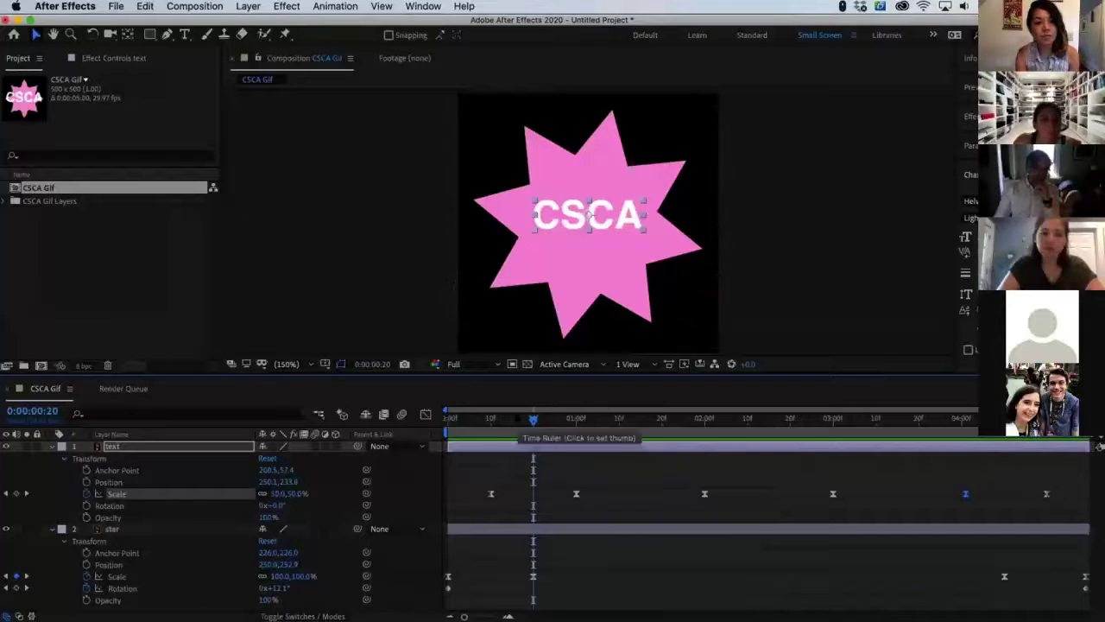
pyautogui.moveTo(533, 421); pyautogui.dragTo(449, 421)
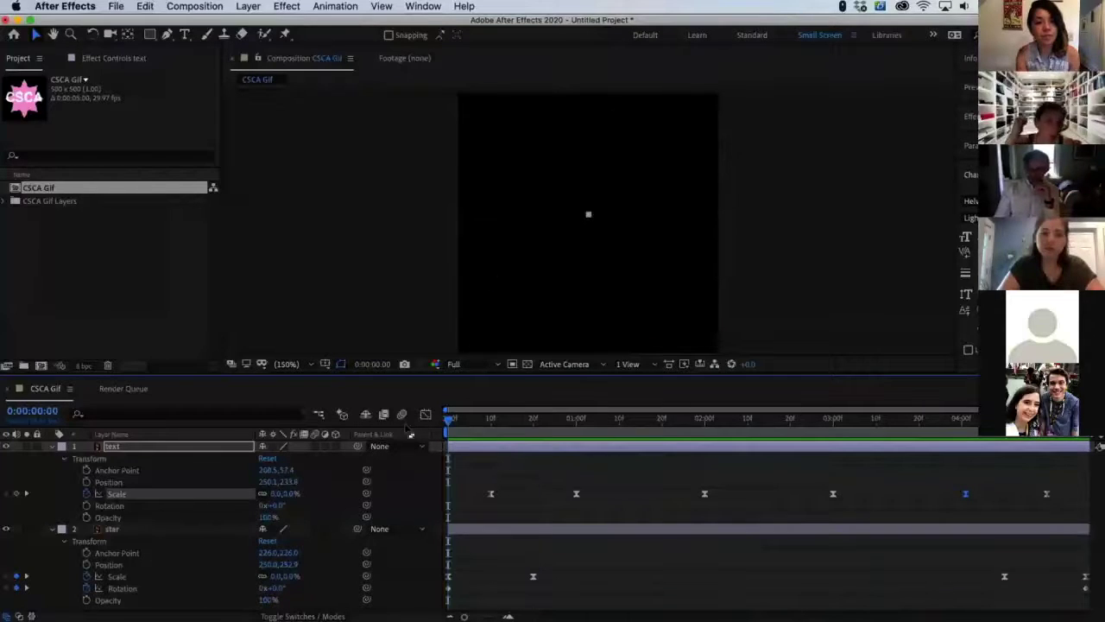
# Inspect the opening frame by frame up to 0:00:00:10, and play the composition from the first frame
pyautogui.press('pagedown')
pyautogui.press('pagedown')
pyautogui.press('pagedown')
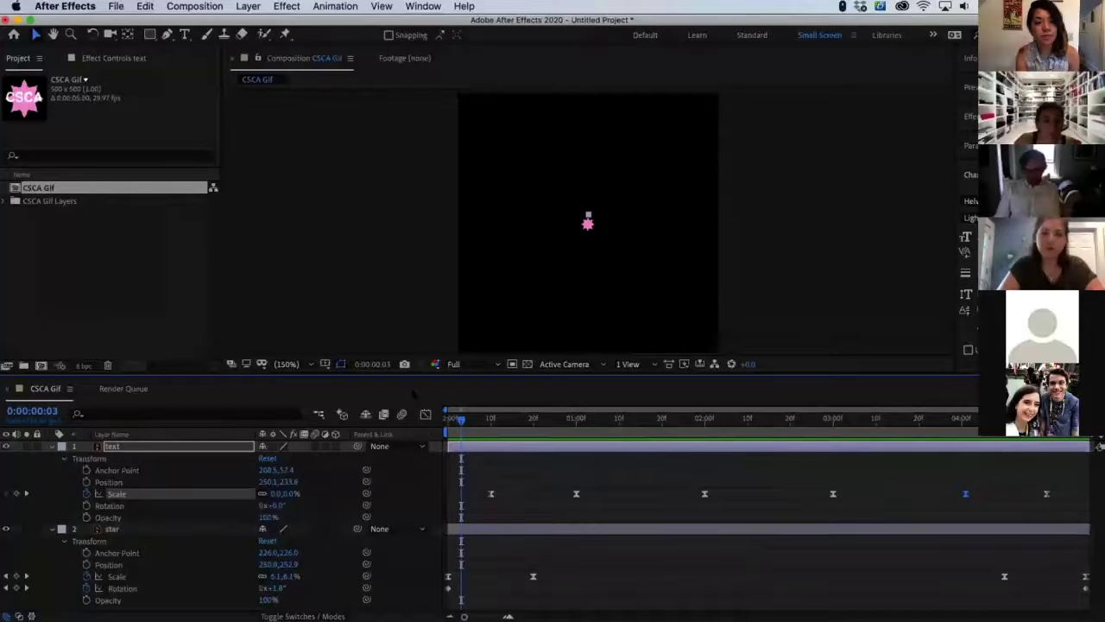
pyautogui.press('pagedown')
pyautogui.press('pagedown')
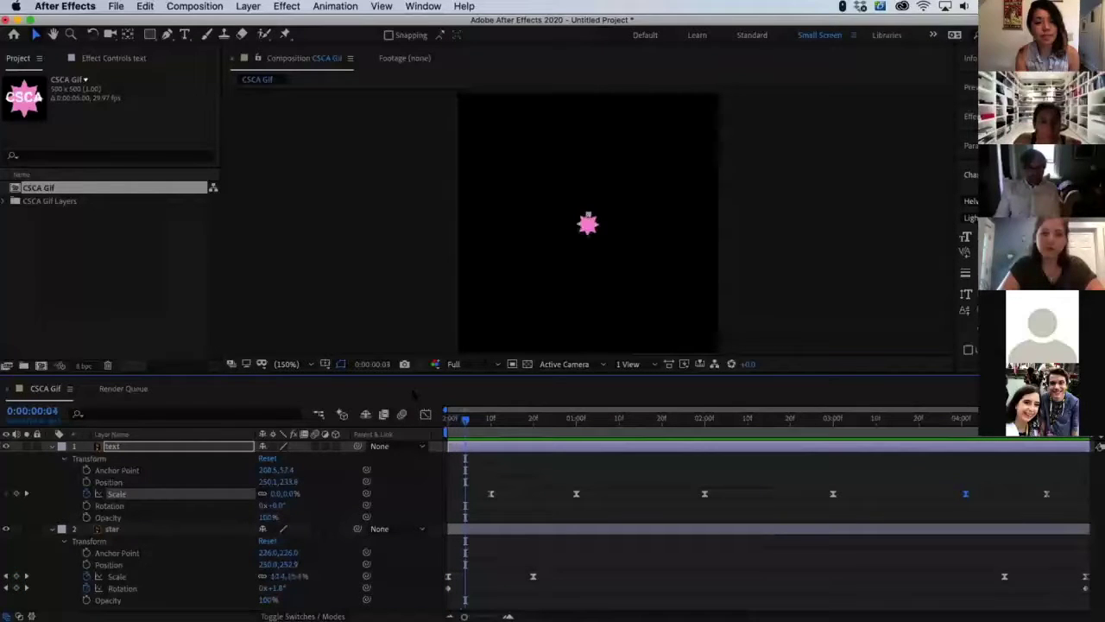
pyautogui.press('pagedown')
pyautogui.press('pageup')
pyautogui.press('pageup')
pyautogui.press('pageup')
pyautogui.press('pagedown')
pyautogui.press('pagedown')
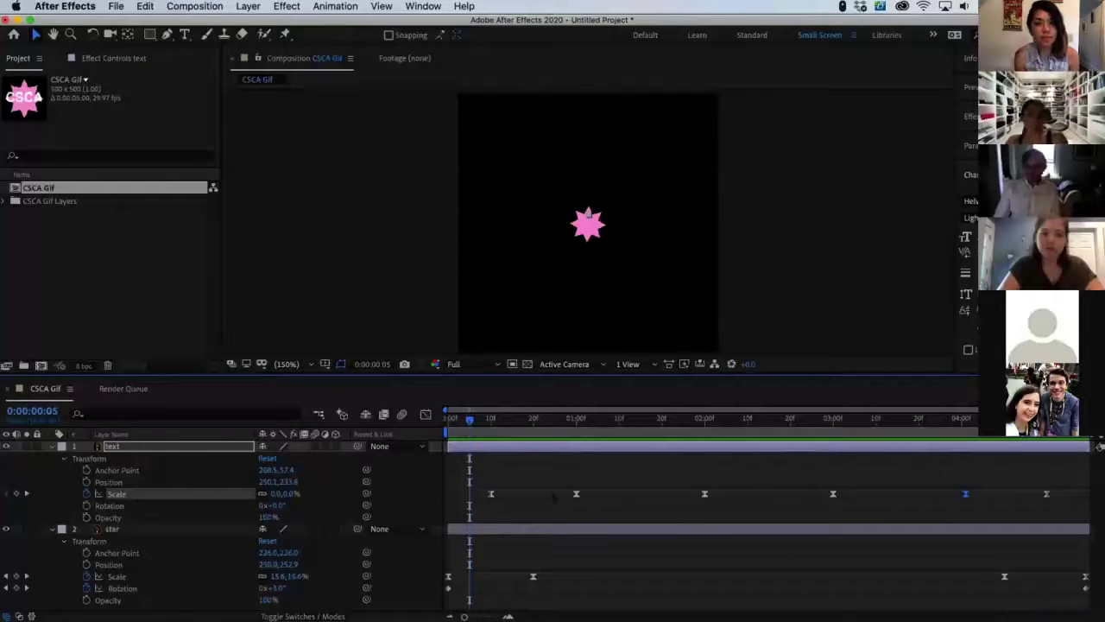
pyautogui.press('pagedown')
pyautogui.press('pagedown')
pyautogui.press('pagedown')
pyautogui.press('pagedown')
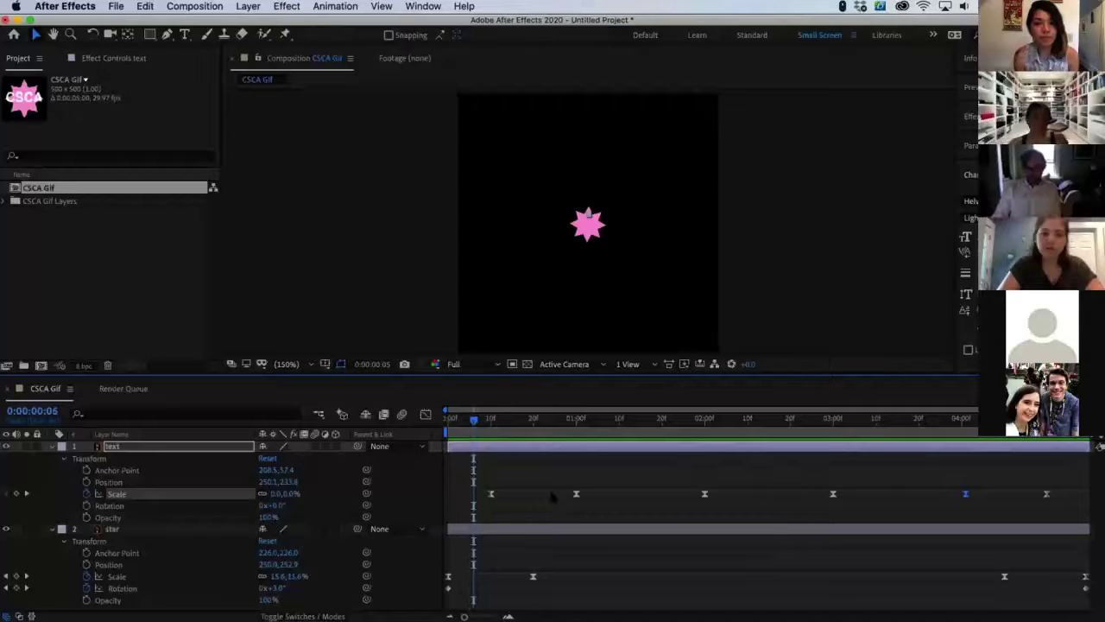
pyautogui.press('pagedown')
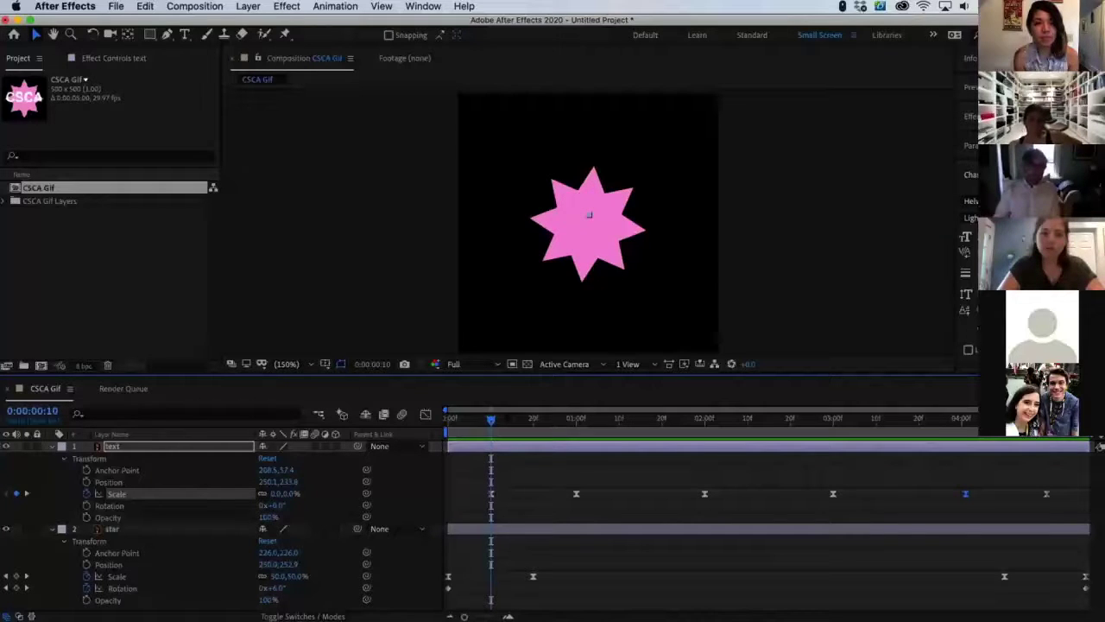
pyautogui.press('Home')
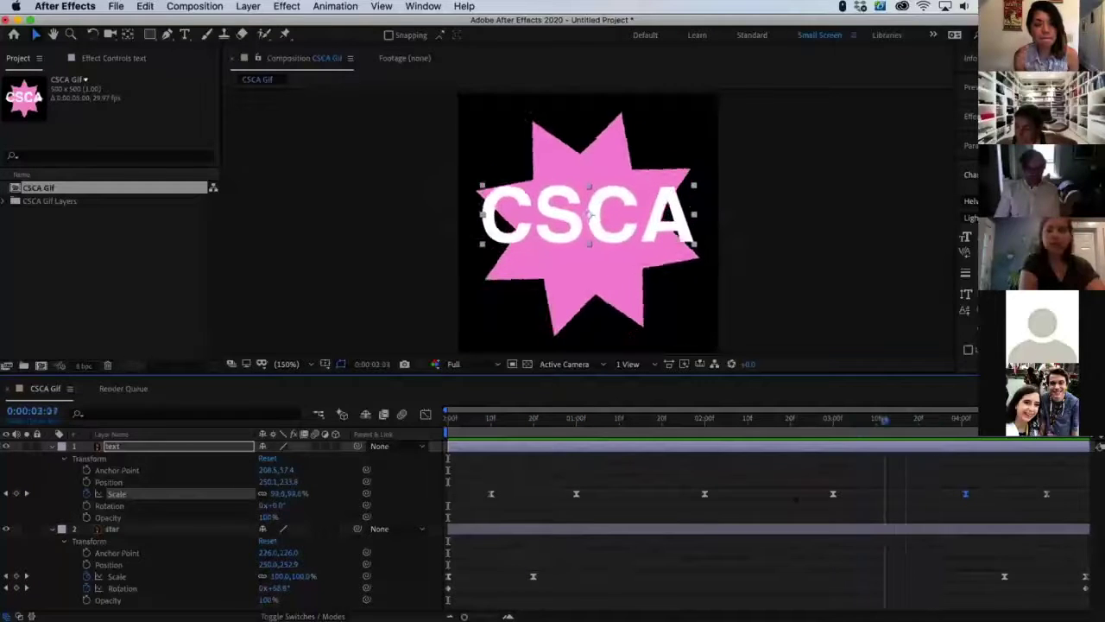
pyautogui.press('space')
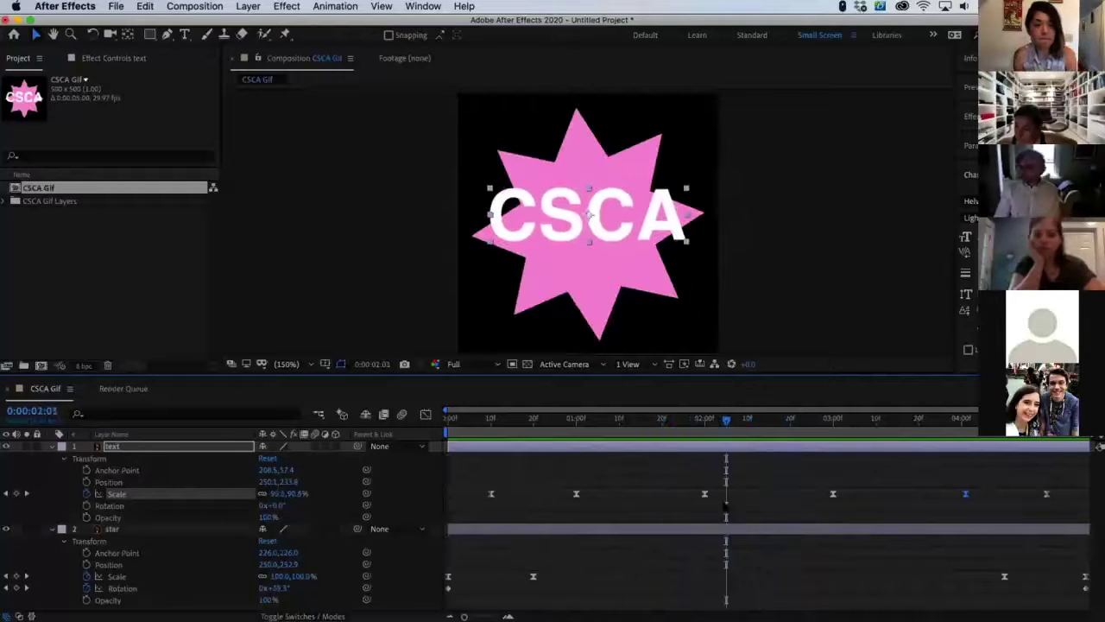
# Switch to Media Encoder and review the video settings in the queued CSCA Gif item's export settings
pyautogui.press('super+Tab')
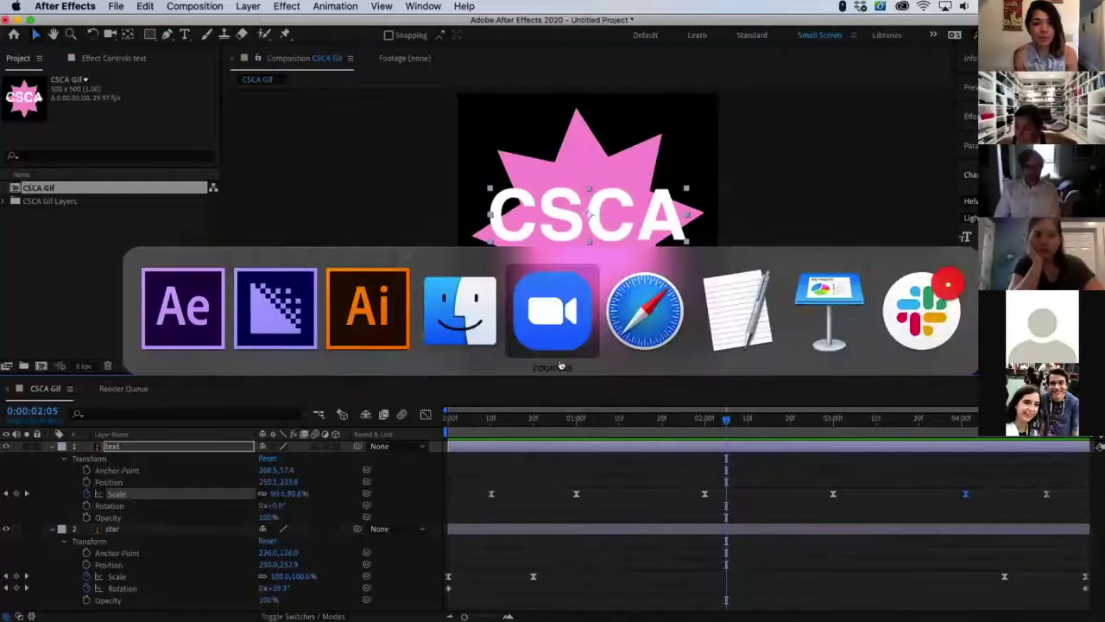
pyautogui.click(261, 335)
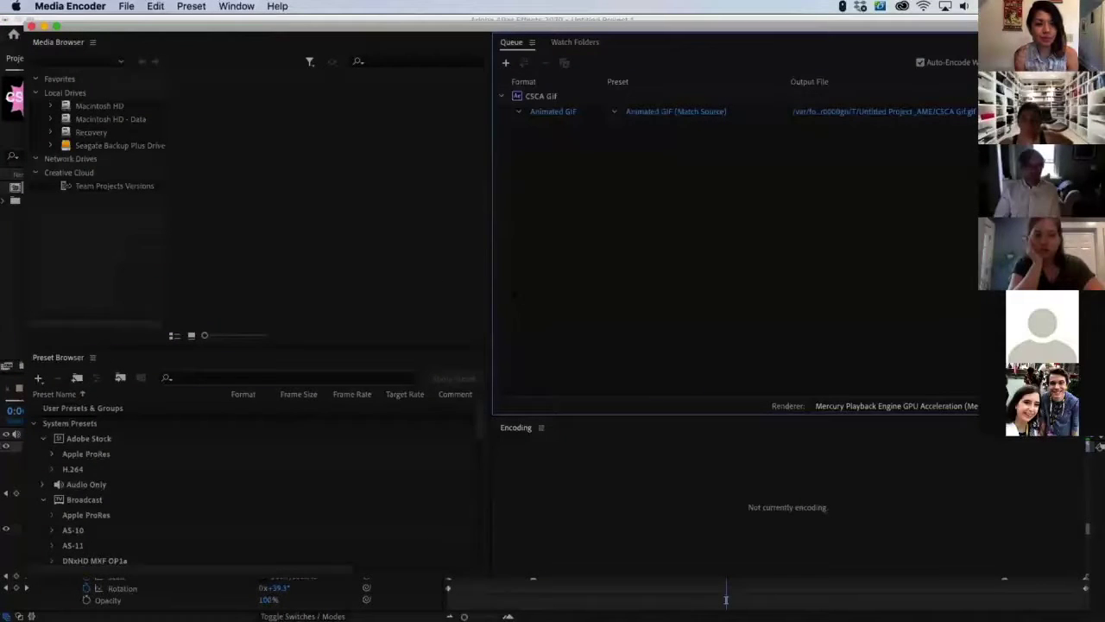
pyautogui.click(557, 113)
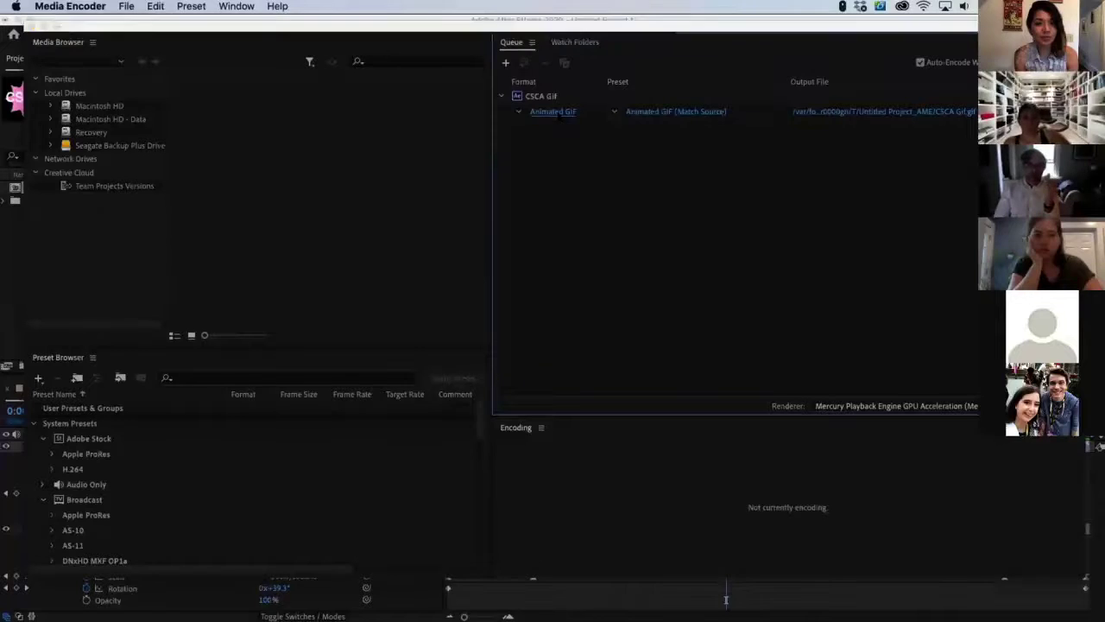
pyautogui.scroll(-1, 803, 397)
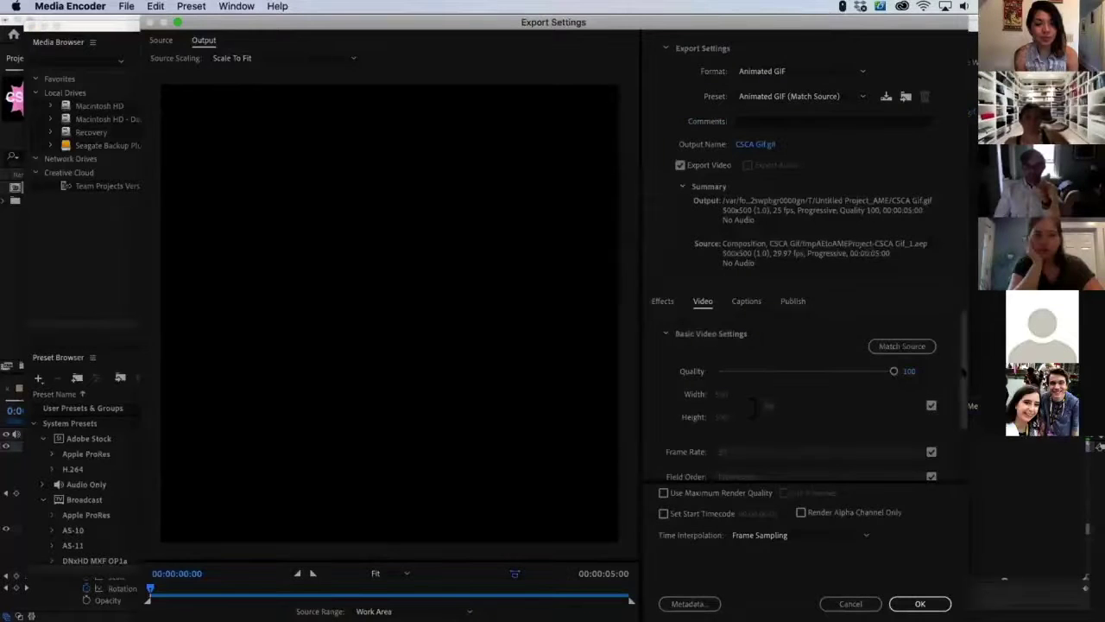
pyautogui.scroll(-3, 803, 388)
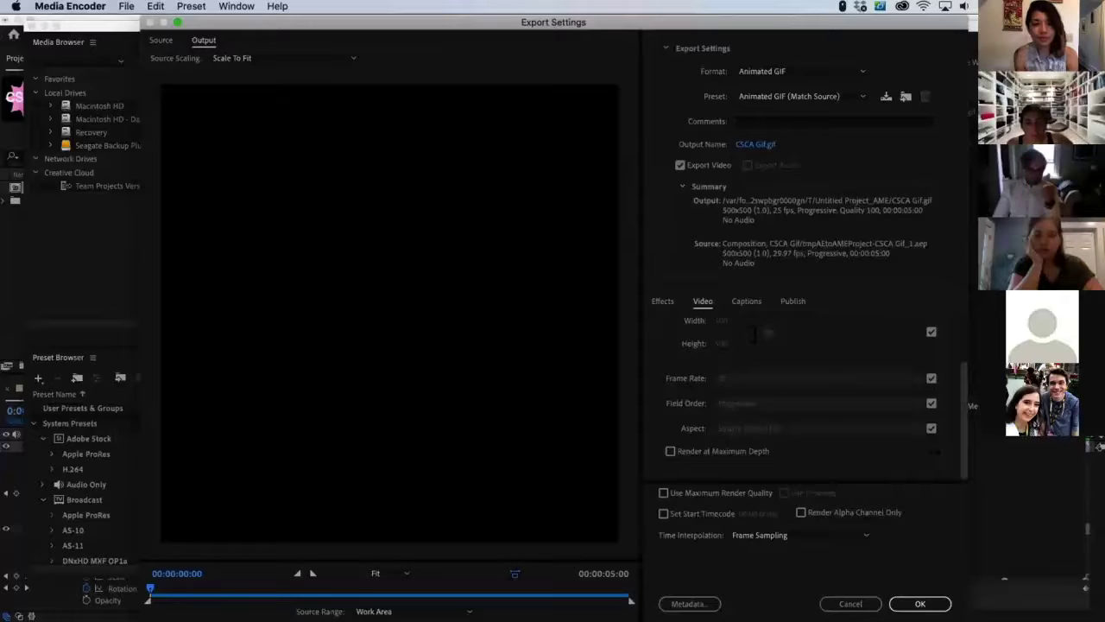
pyautogui.scroll(4, 803, 398)
# Unlink the export width and height from the source, match them again, and discard the export settings changes
pyautogui.click(931, 405)
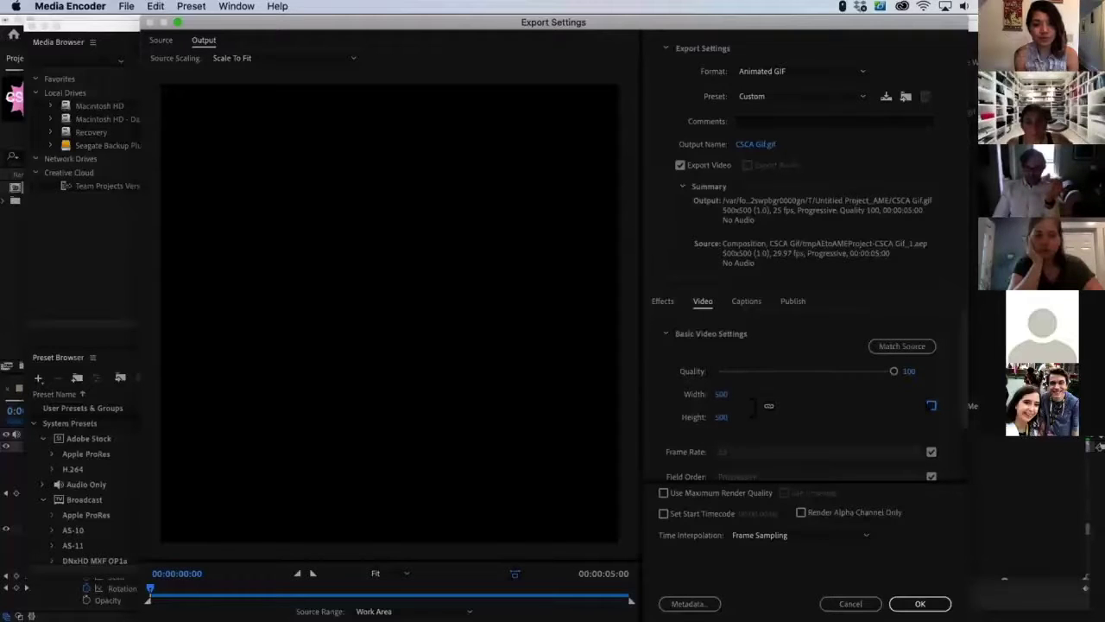
pyautogui.click(931, 405)
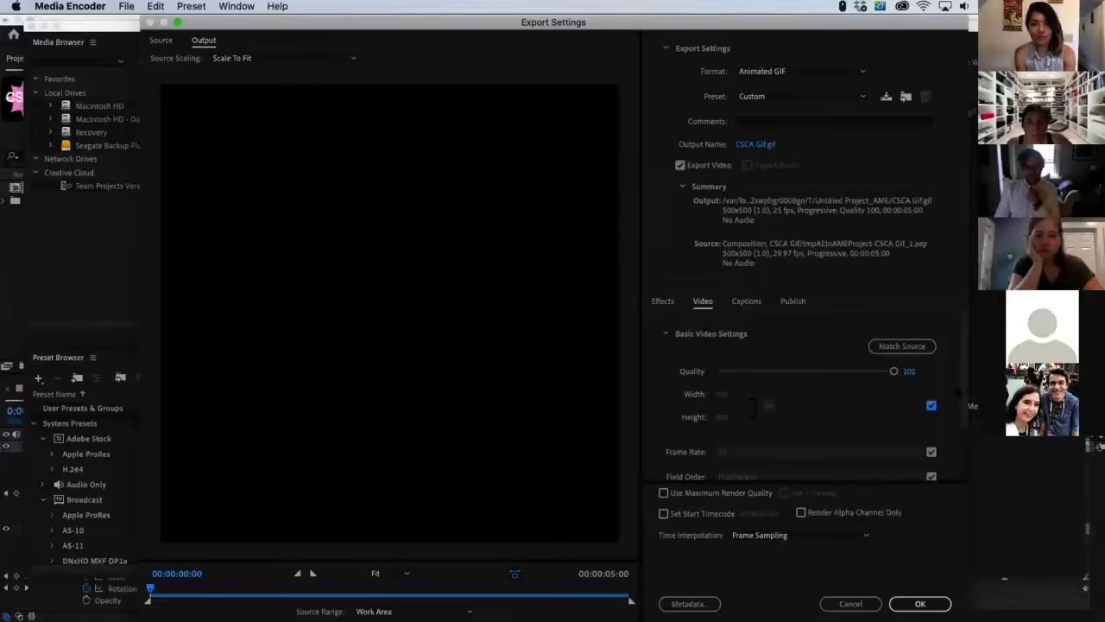
pyautogui.scroll(-3, 804, 389)
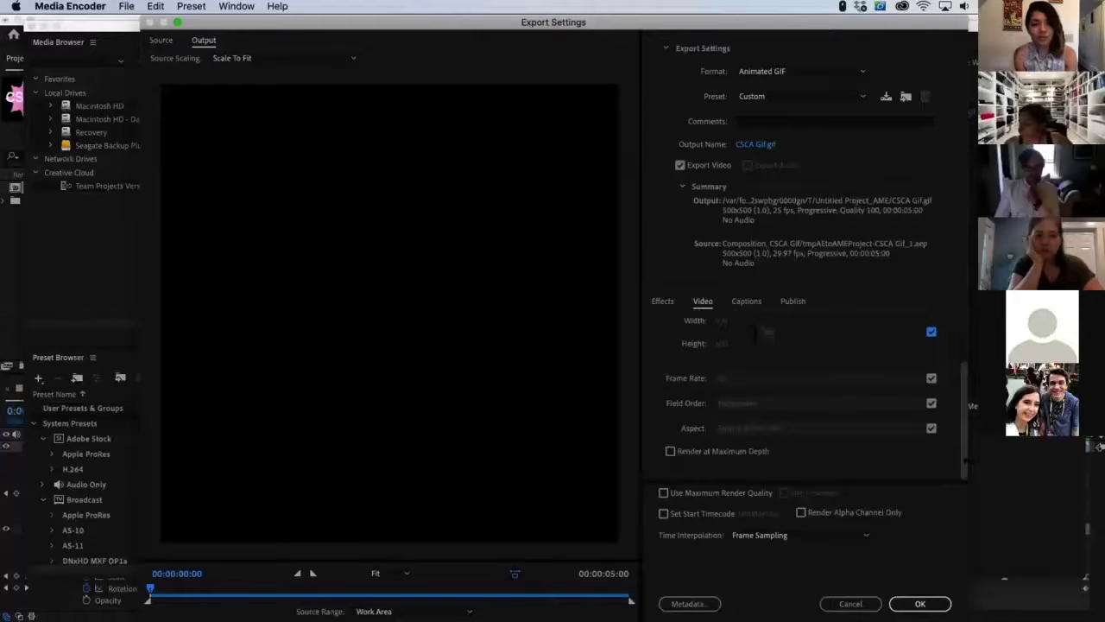
pyautogui.scroll(3, 803, 389)
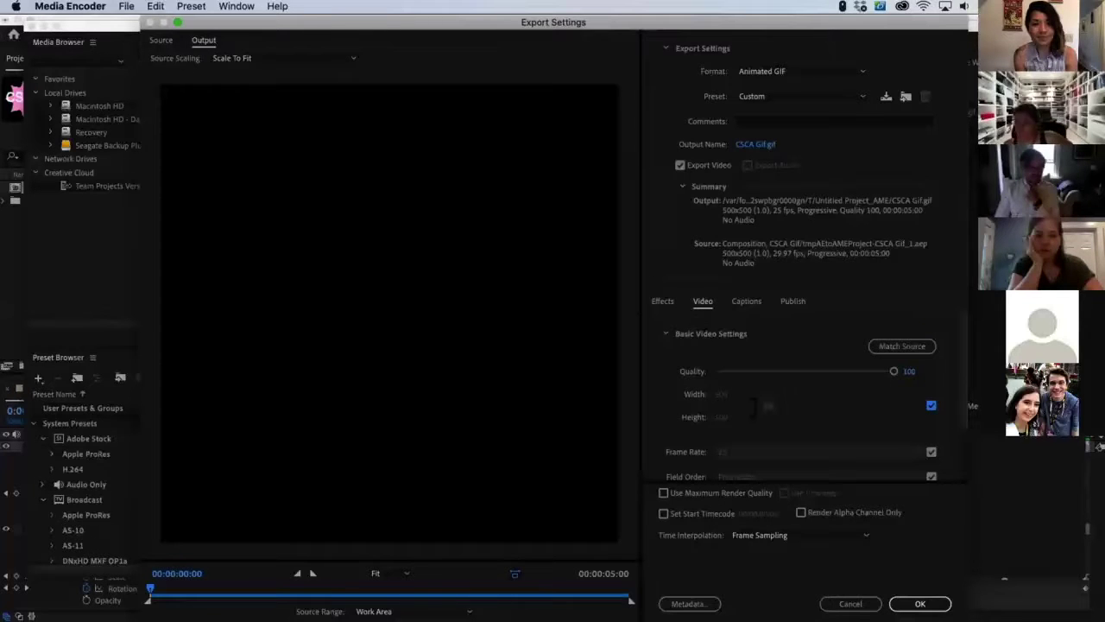
pyautogui.click(845, 604)
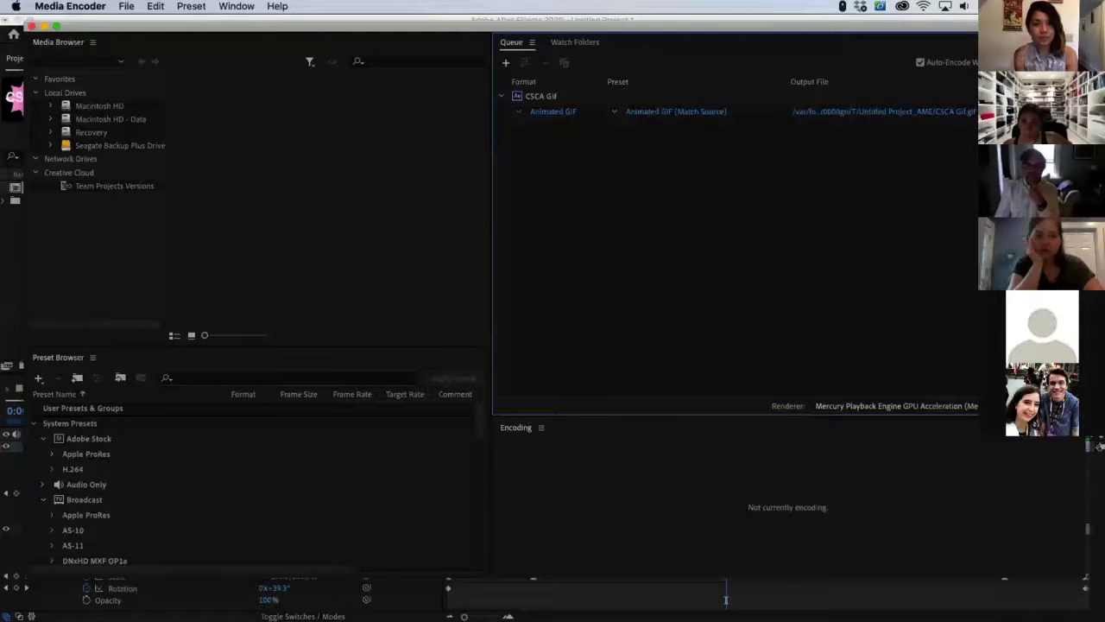
# Start encoding the queued CSCA Gif item as an Animated GIF
pyautogui.press('Return')
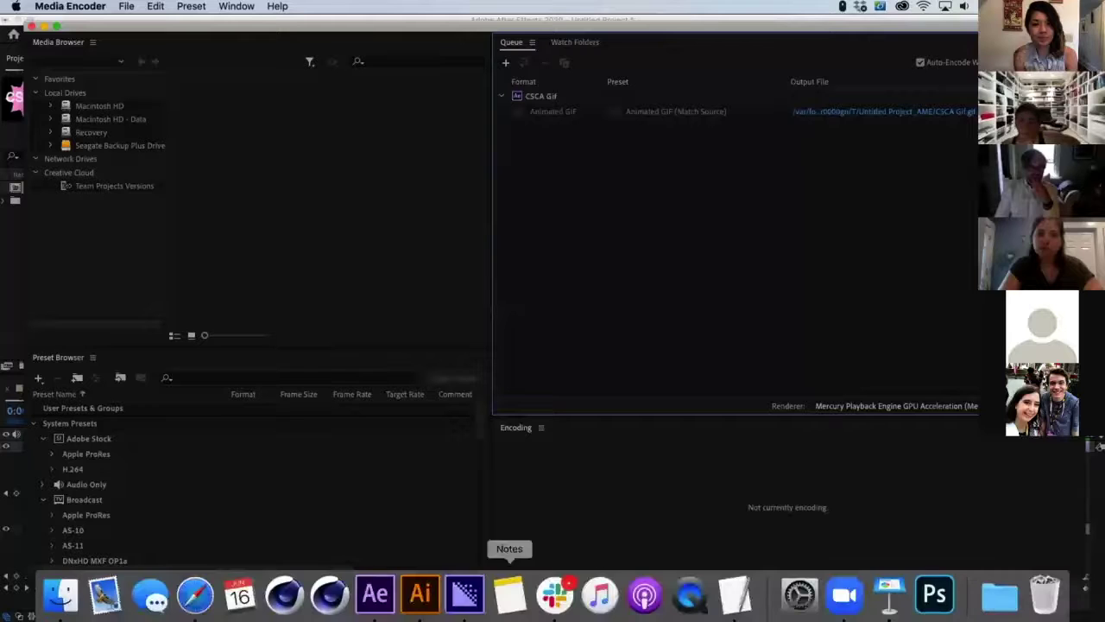
# Reveal the encoded CSCA Gif.gif in its Untitled Project_AME output folder, and return to Media Encoder
pyautogui.click(60, 596)
pyautogui.click(726, 562)
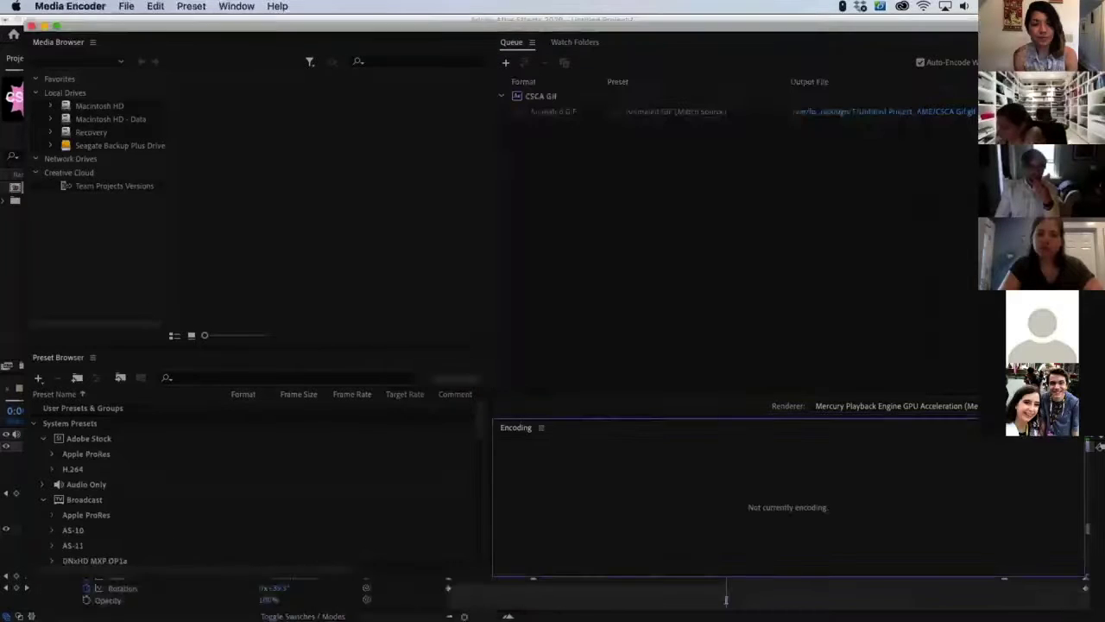
pyautogui.click(882, 112)
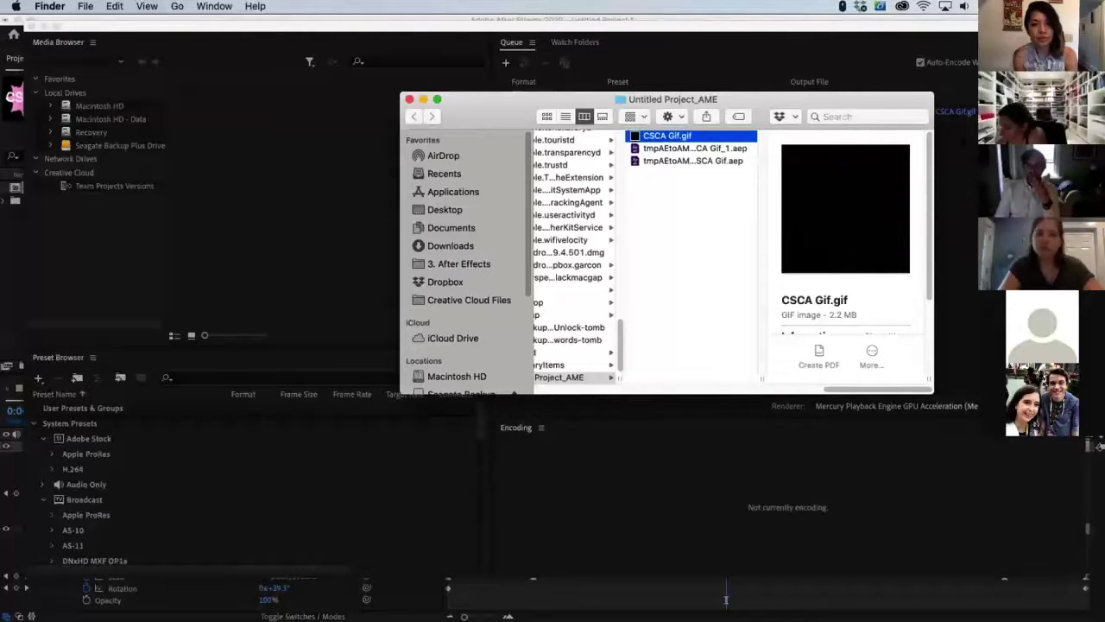
pyautogui.press('super+Tab')
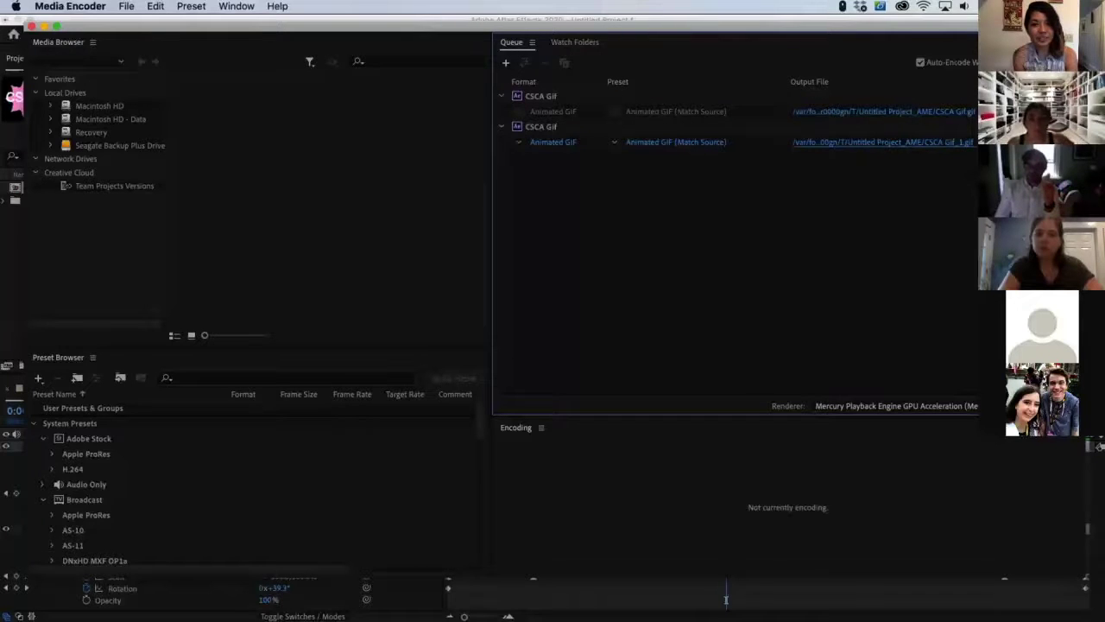
# Set the second queued CSCA Gif item's output to CSCA Gif_1 in Downloads > Reference Materials > 3. After Effects
pyautogui.click(882, 141)
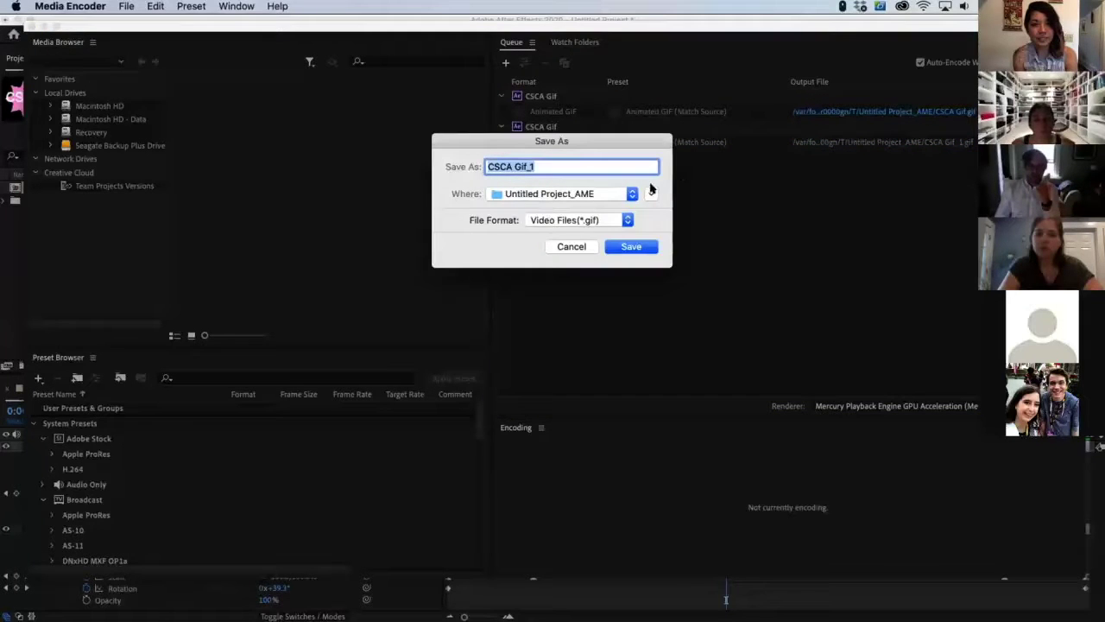
pyautogui.click(651, 190)
pyautogui.click(333, 291)
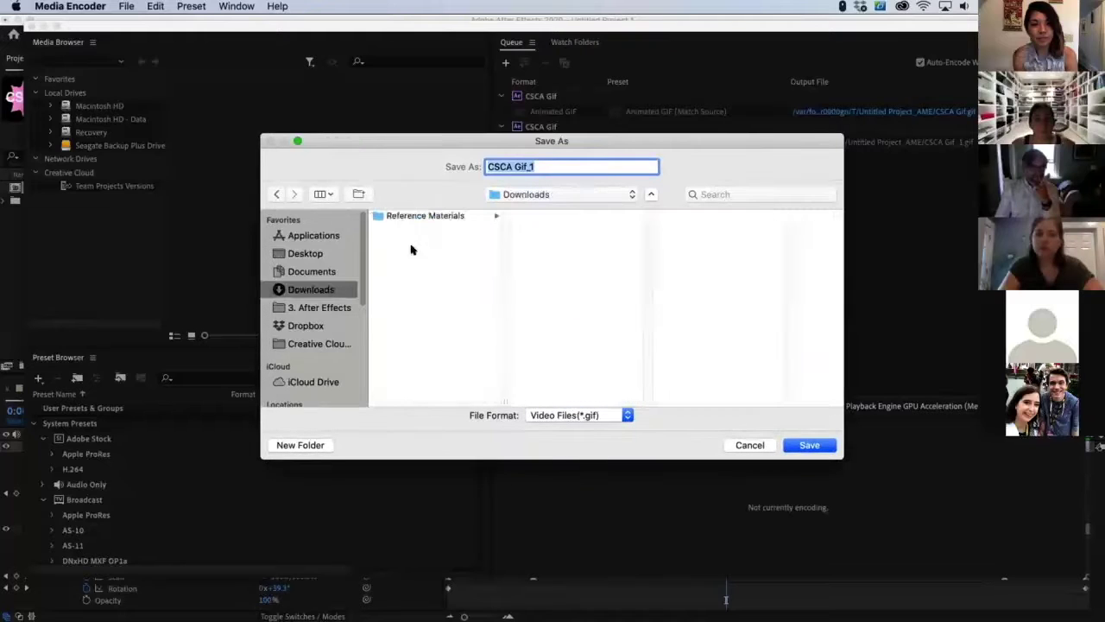
pyautogui.click(433, 217)
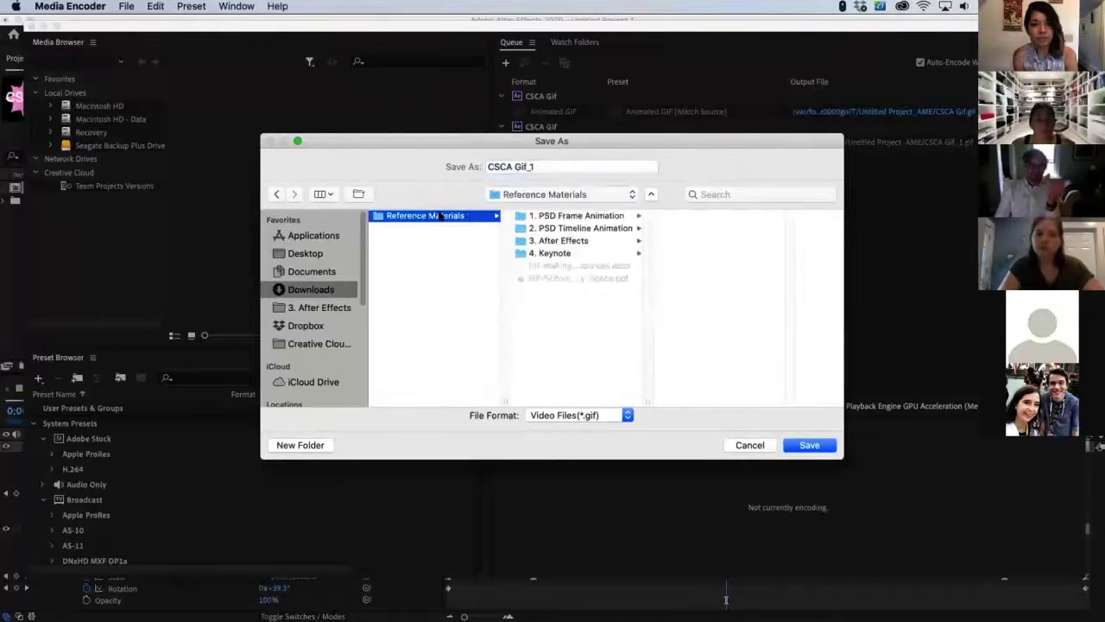
pyautogui.click(557, 242)
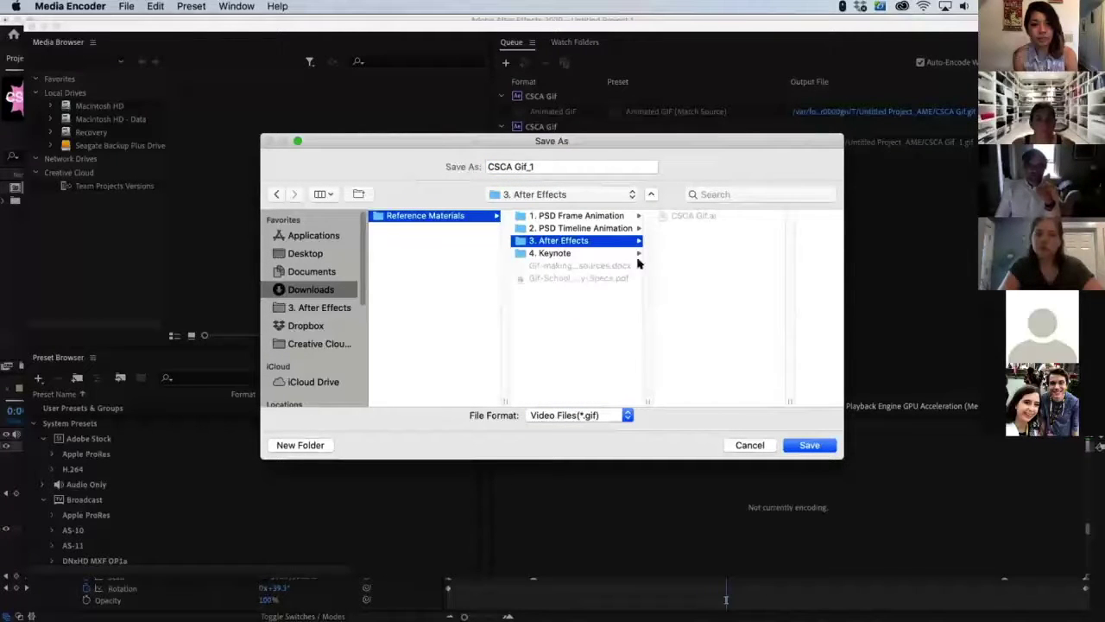
pyautogui.click(527, 166)
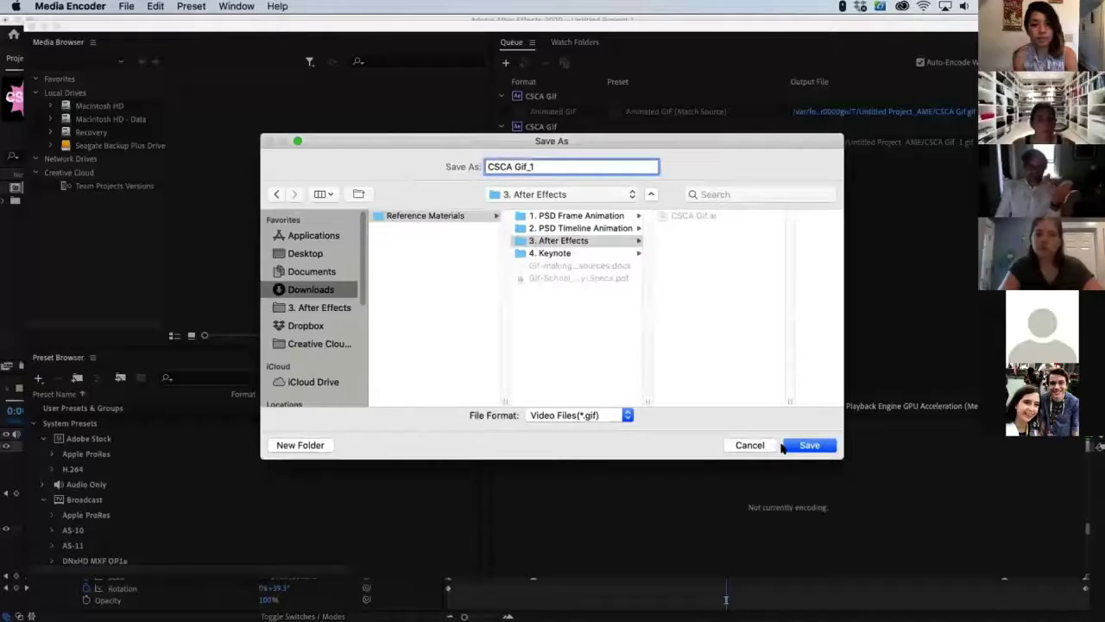
pyautogui.click(809, 445)
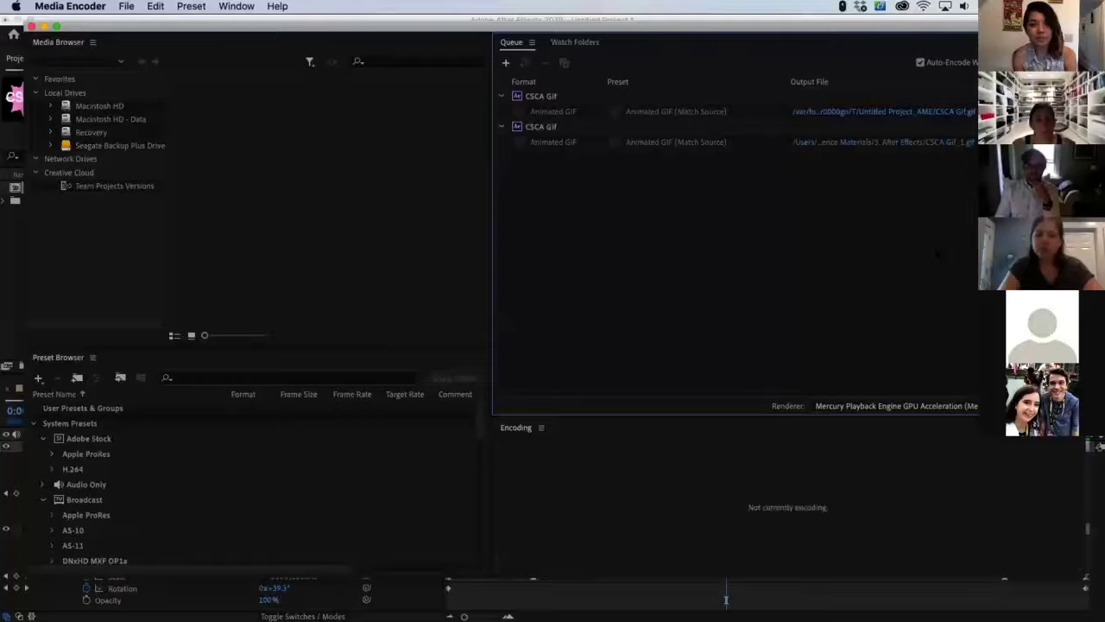
# Reveal the exported CSCA Gif_1.gif in Finder and preview its animation at a larger size
pyautogui.click(939, 142)
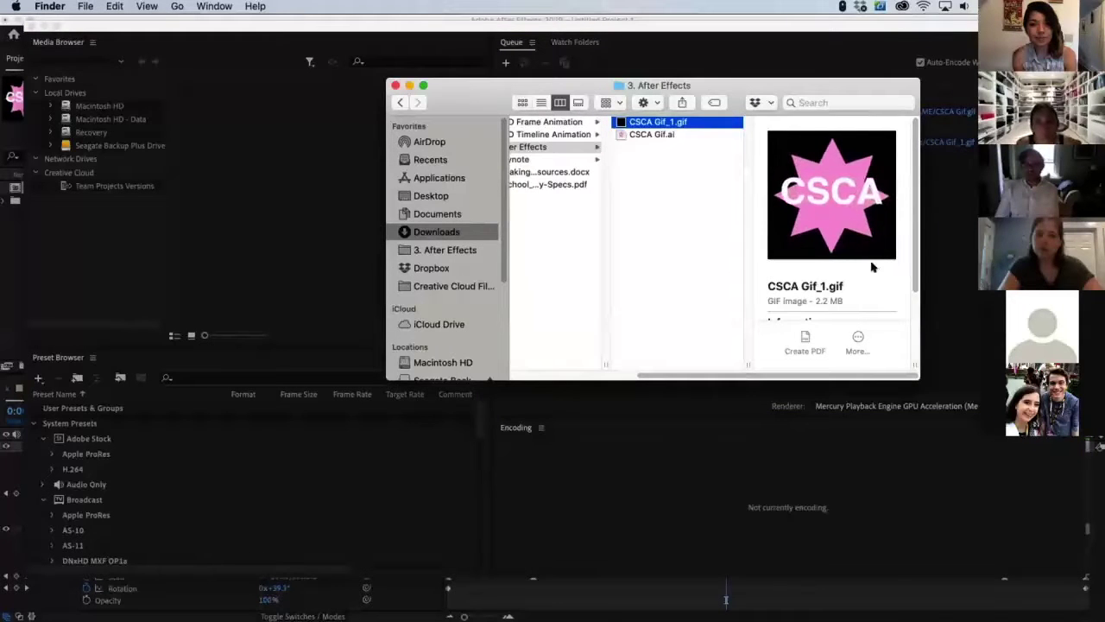
pyautogui.scroll(-5, 871, 270)
pyautogui.scroll(5, 871, 269)
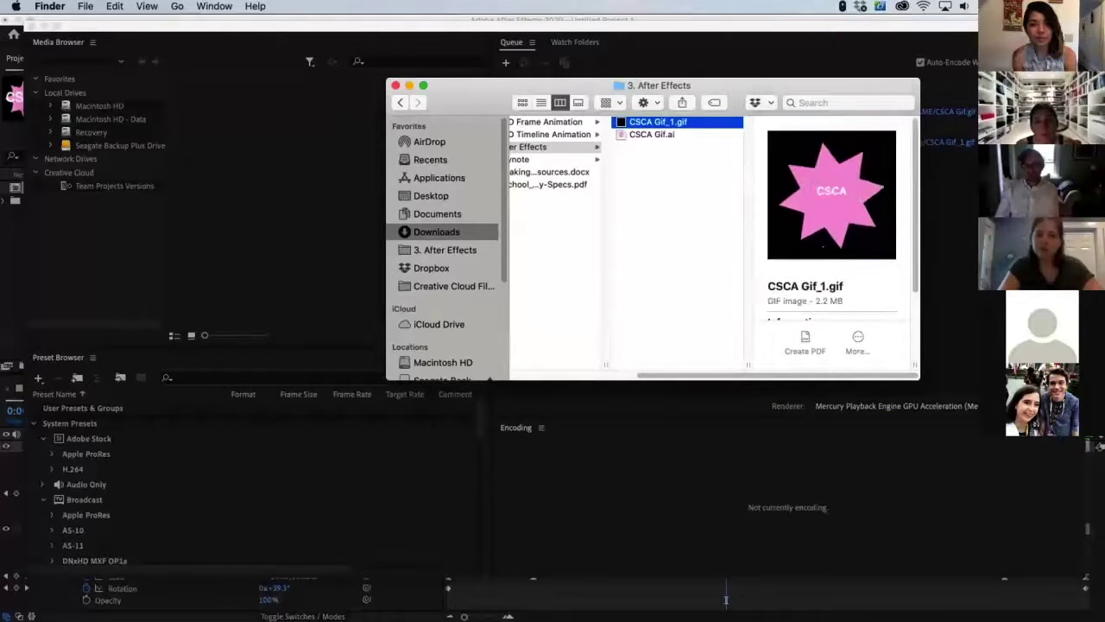
pyautogui.press('space')
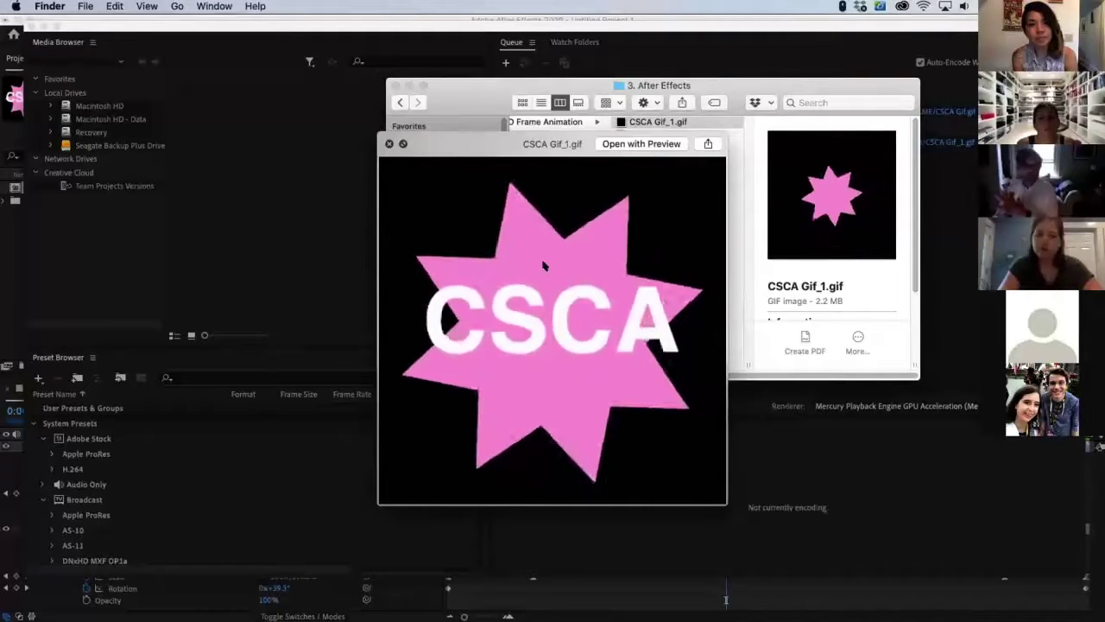
pyautogui.press('space')
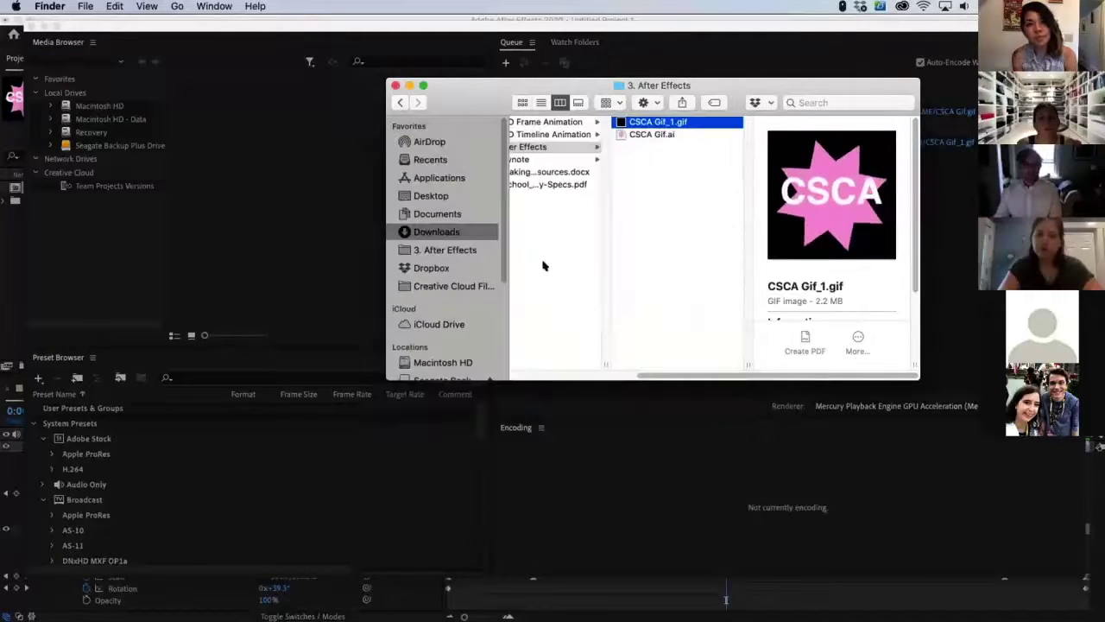
pyautogui.press('Left')
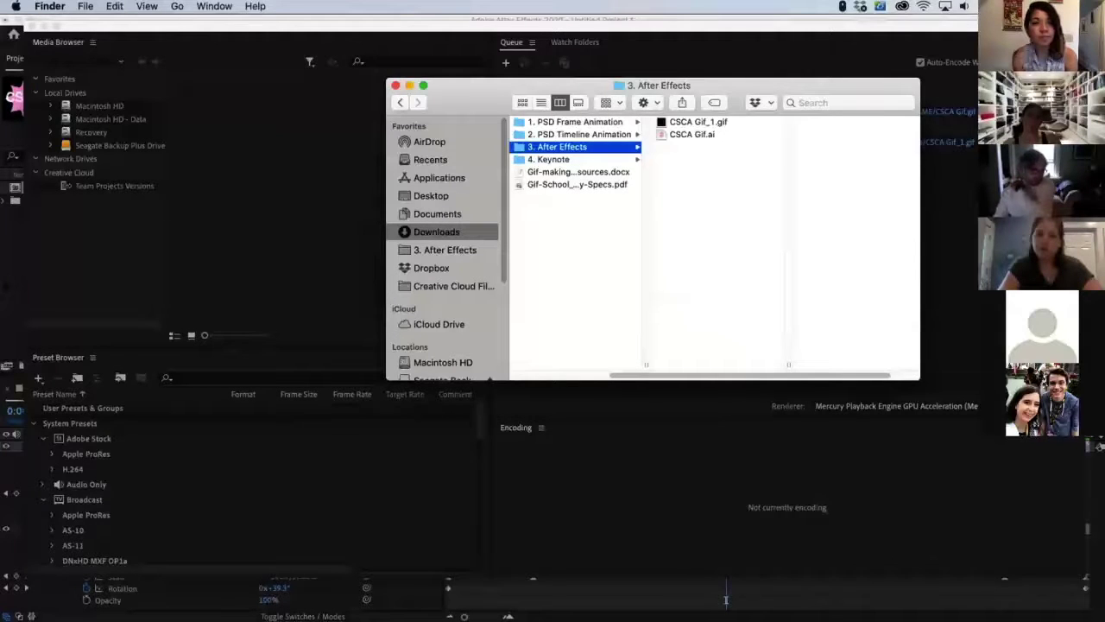
# Switch to After Effects, open the GifGun script panel, and shrink its floating window
pyautogui.press('super+Tab')
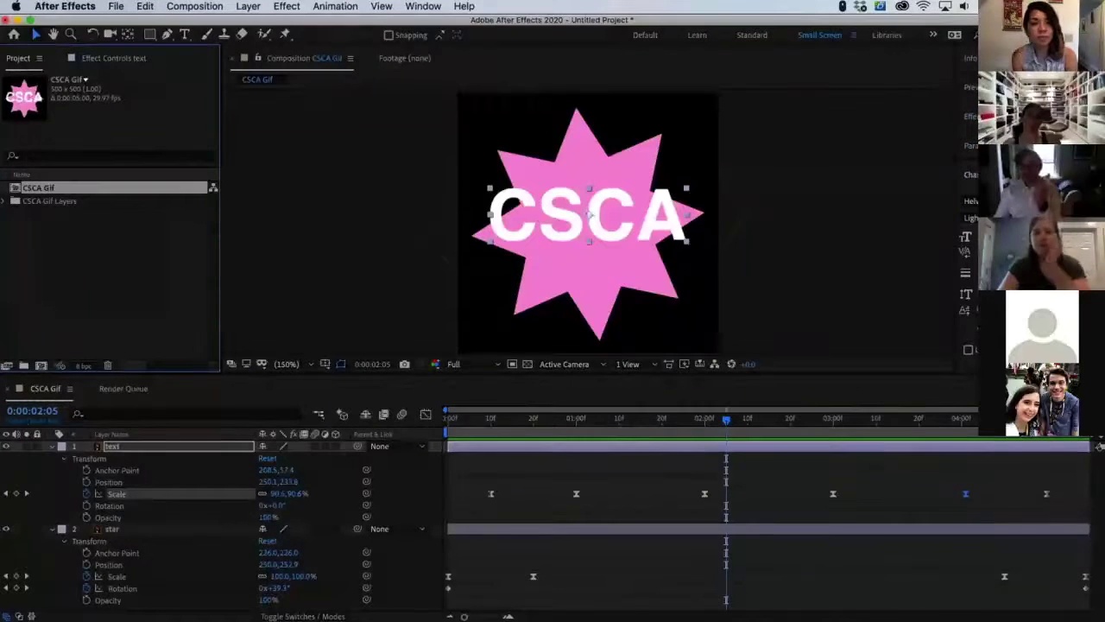
pyautogui.click(423, 7)
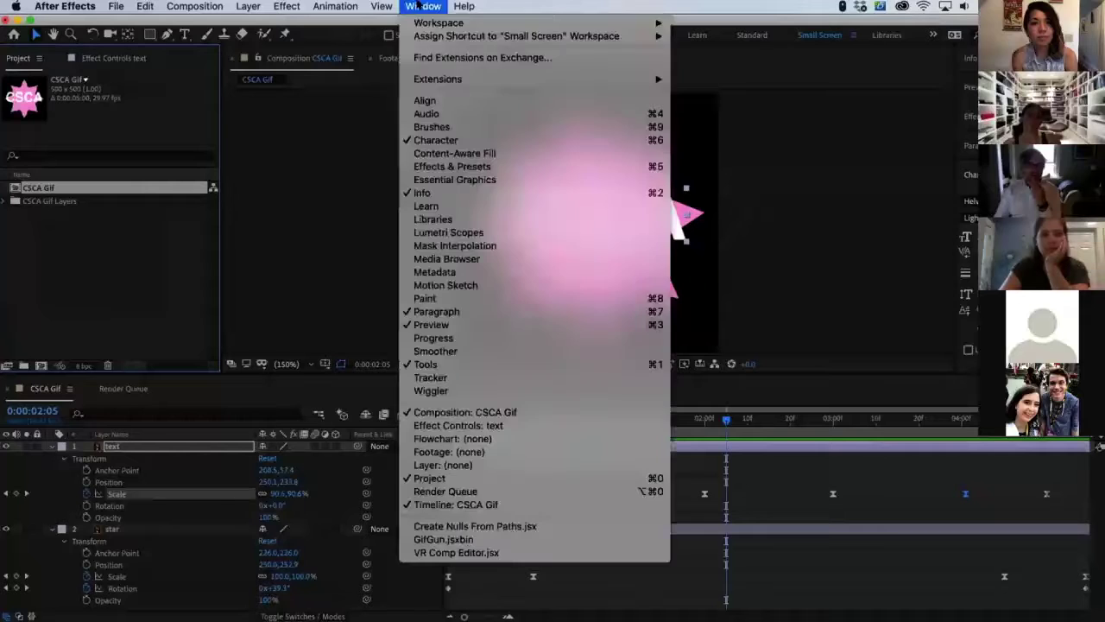
pyautogui.click(460, 539)
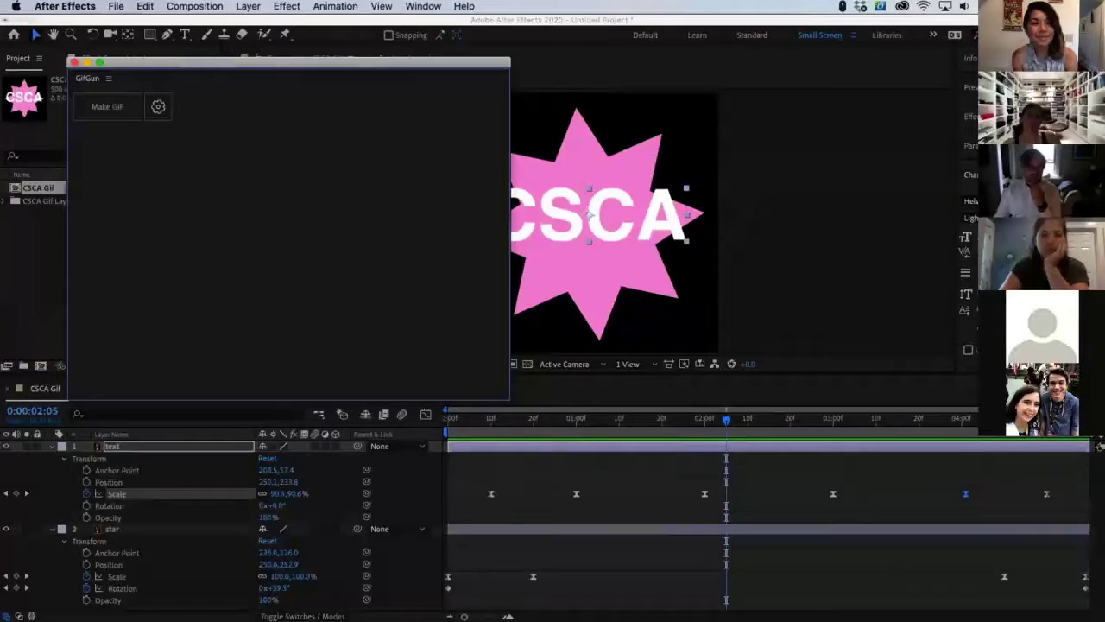
pyautogui.moveTo(509, 399); pyautogui.dragTo(299, 383)
pyautogui.click(380, 216)
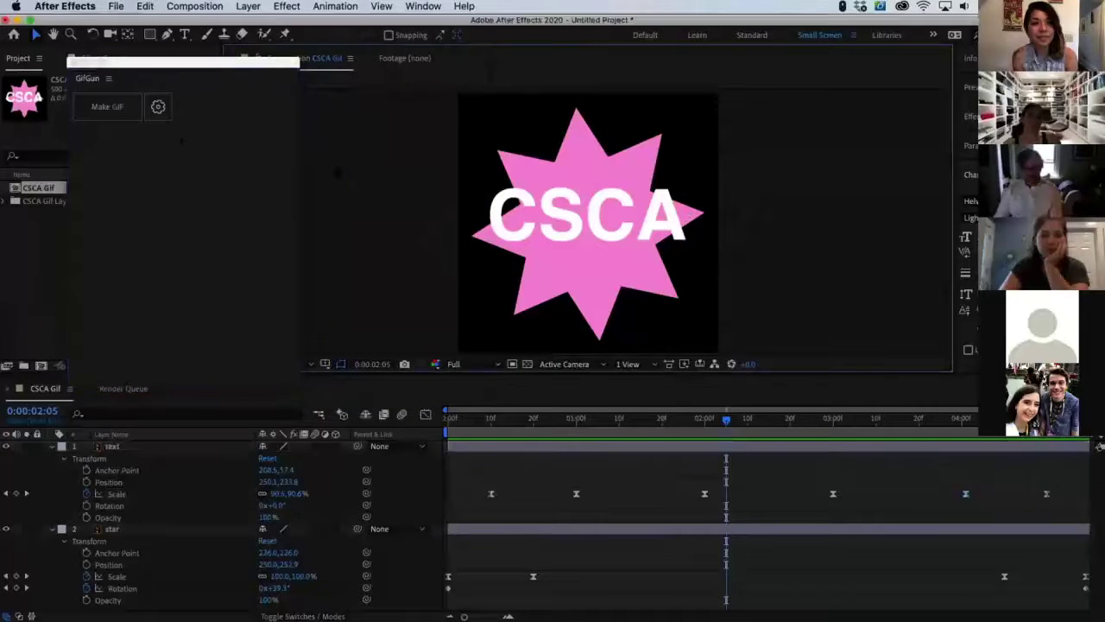
# Try to save the project as csca gif.aep in the (gifGun) folder
pyautogui.press('super+s')
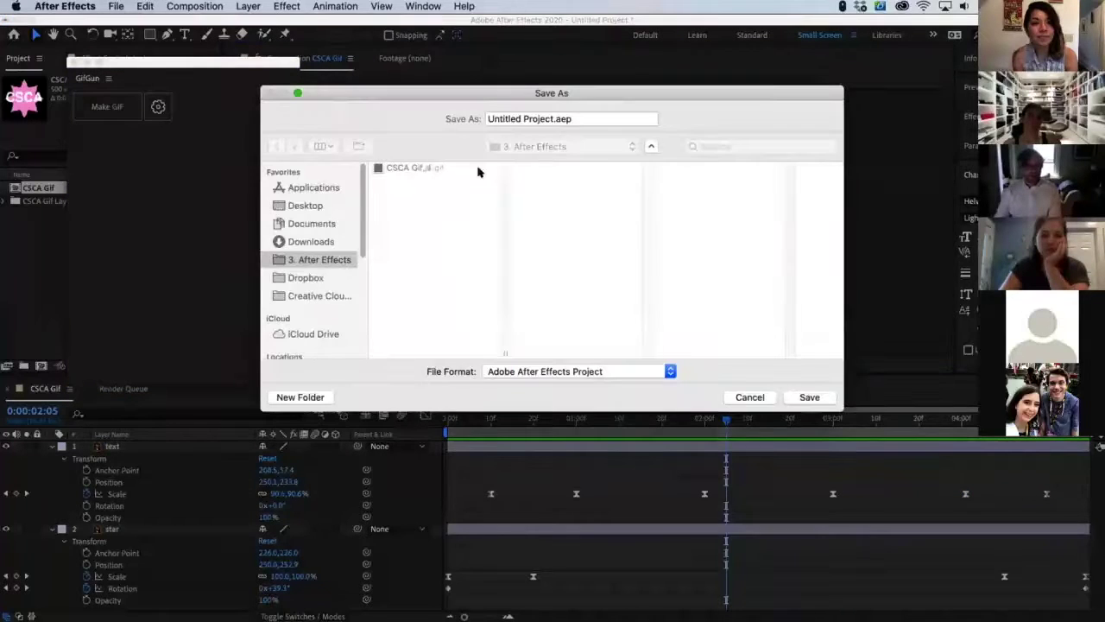
pyautogui.moveTo(555, 120); pyautogui.dragTo(411, 111)
pyautogui.write('csca')
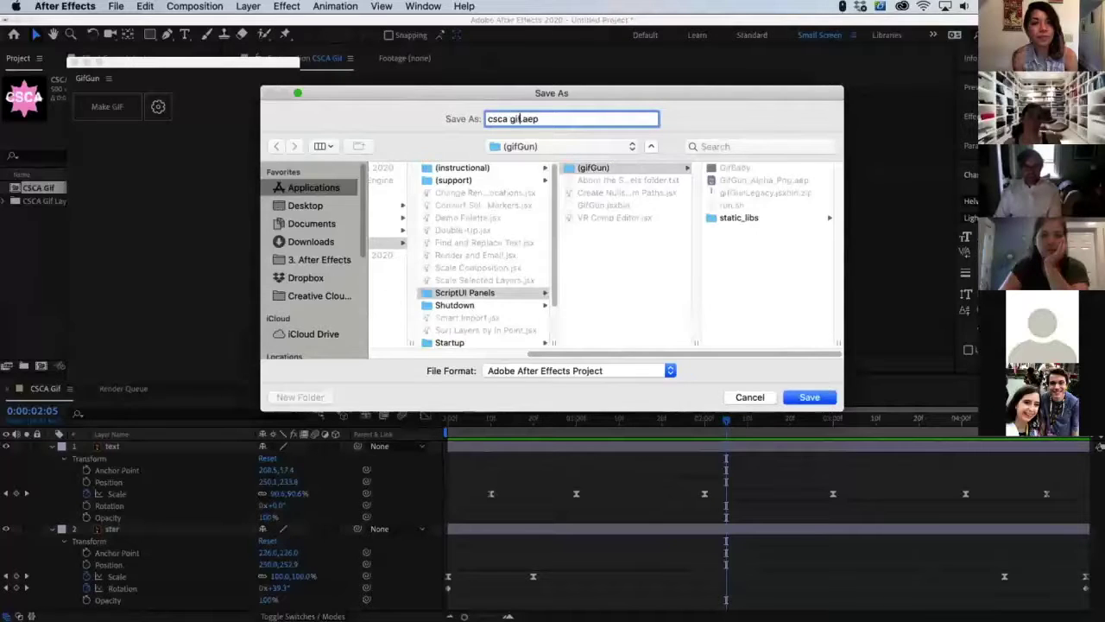
pyautogui.write(' gif')
pyautogui.press('Return')
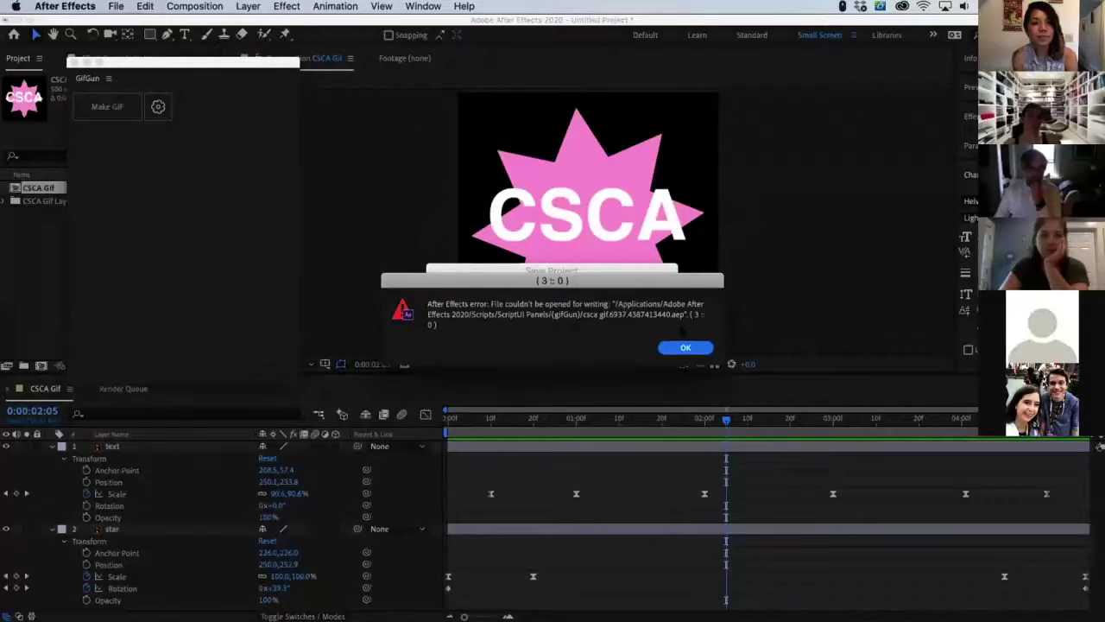
pyautogui.click(685, 347)
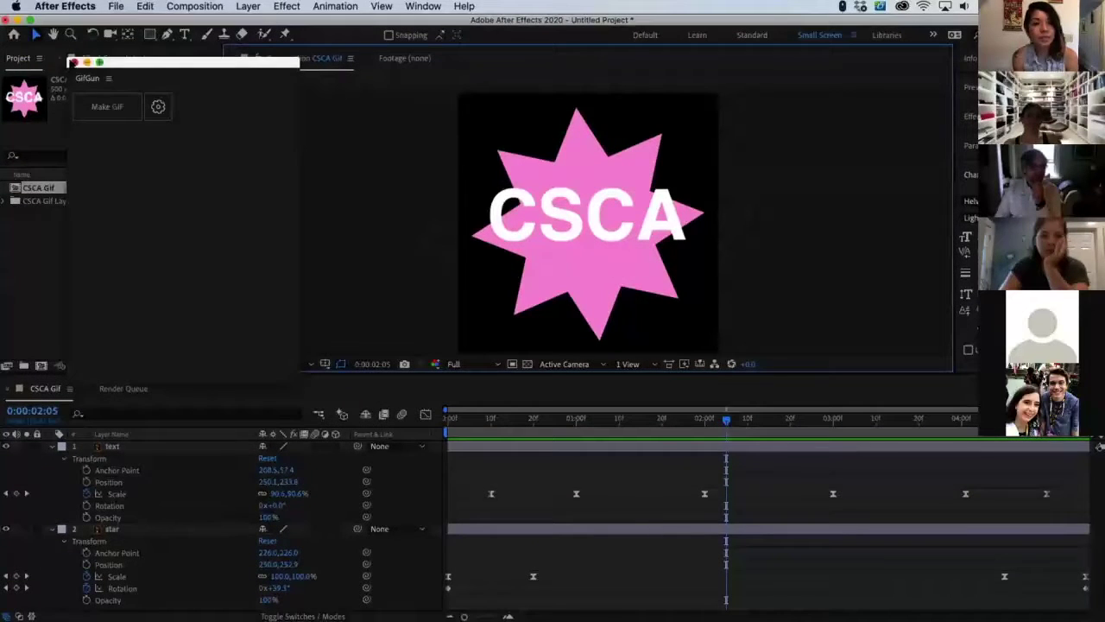
# Save the project as csca gif.aep in the 3. After Effects folder
pyautogui.press('super+s')
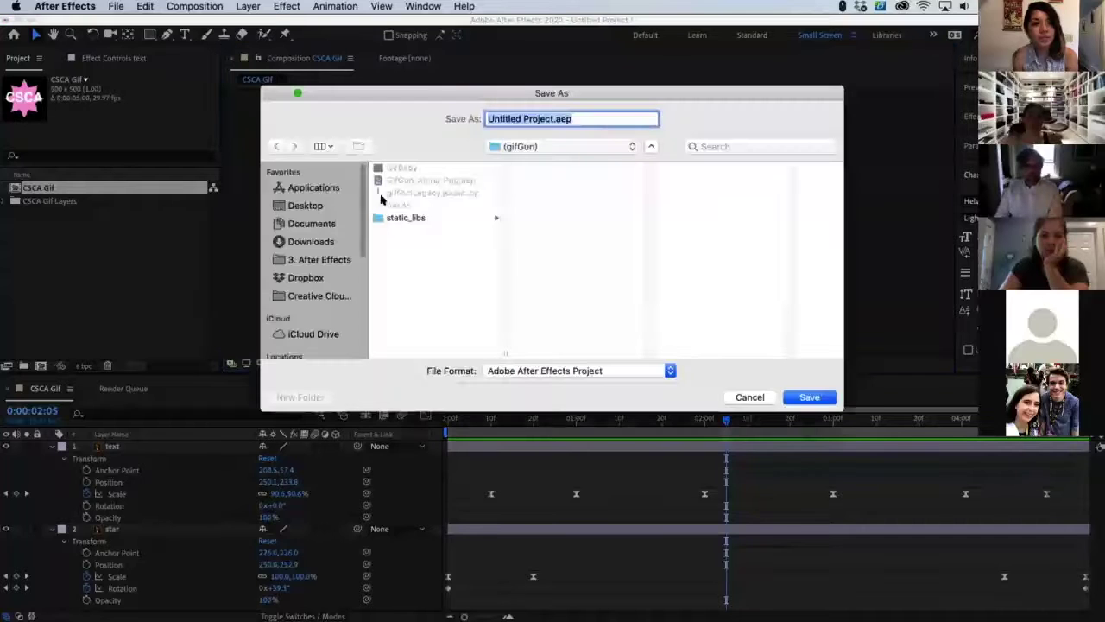
pyautogui.click(526, 148)
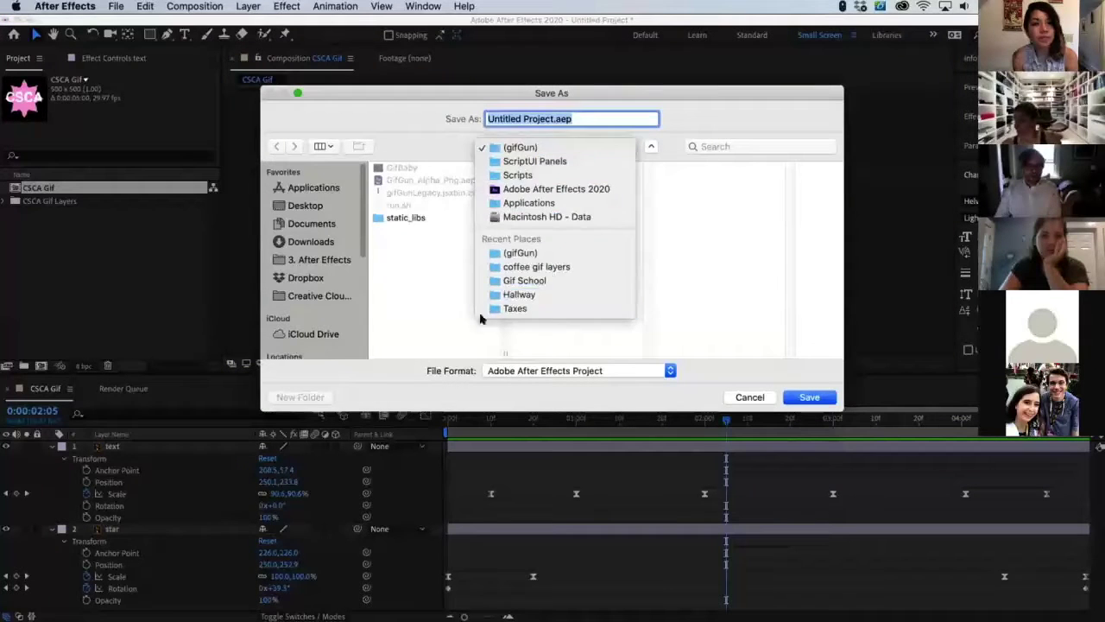
pyautogui.click(368, 271)
pyautogui.click(346, 257)
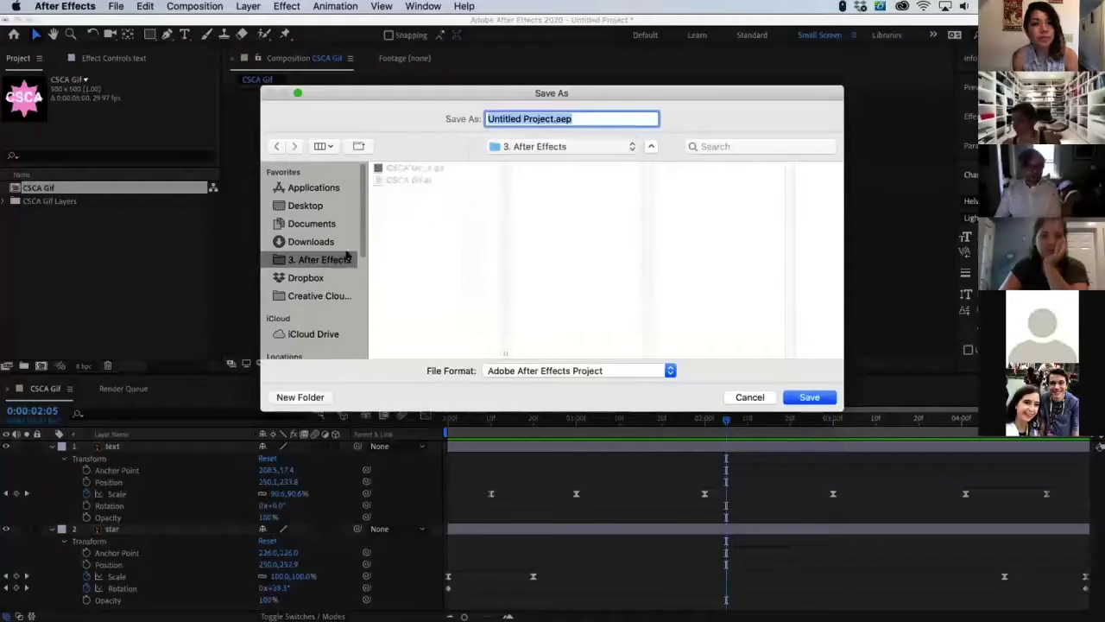
pyautogui.click(547, 118)
pyautogui.moveTo(550, 119); pyautogui.dragTo(416, 113)
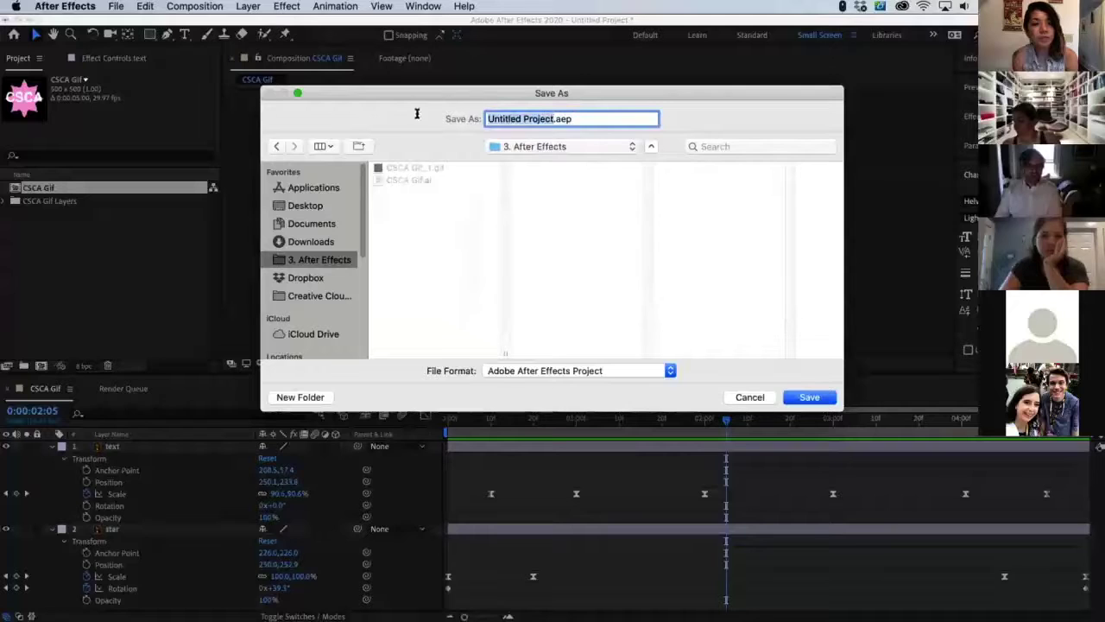
pyautogui.write('csca gif')
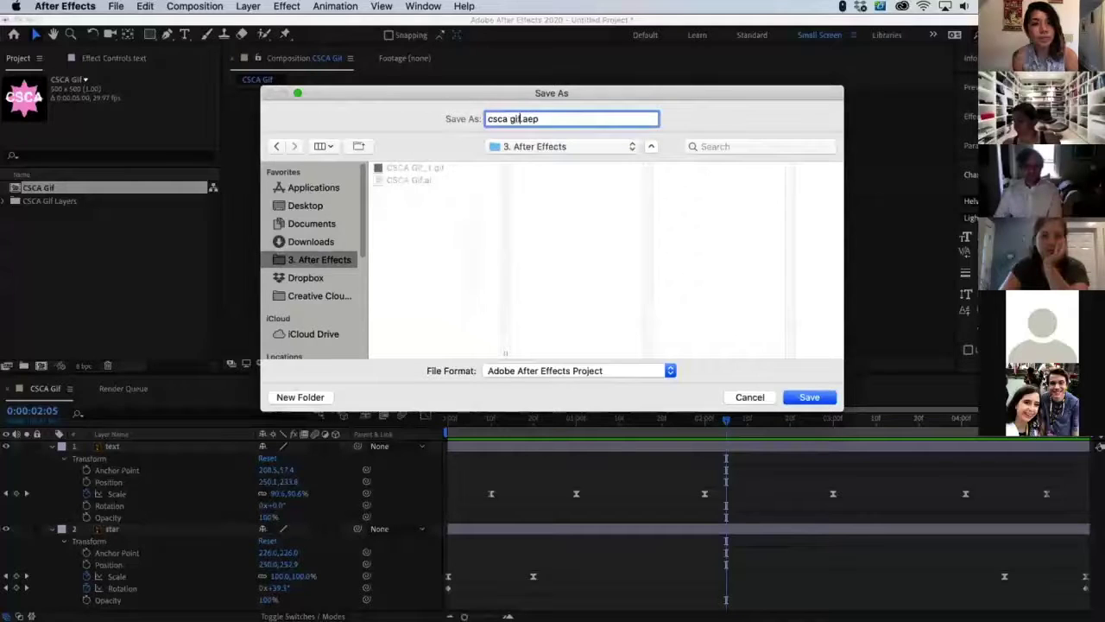
pyautogui.press('Return')
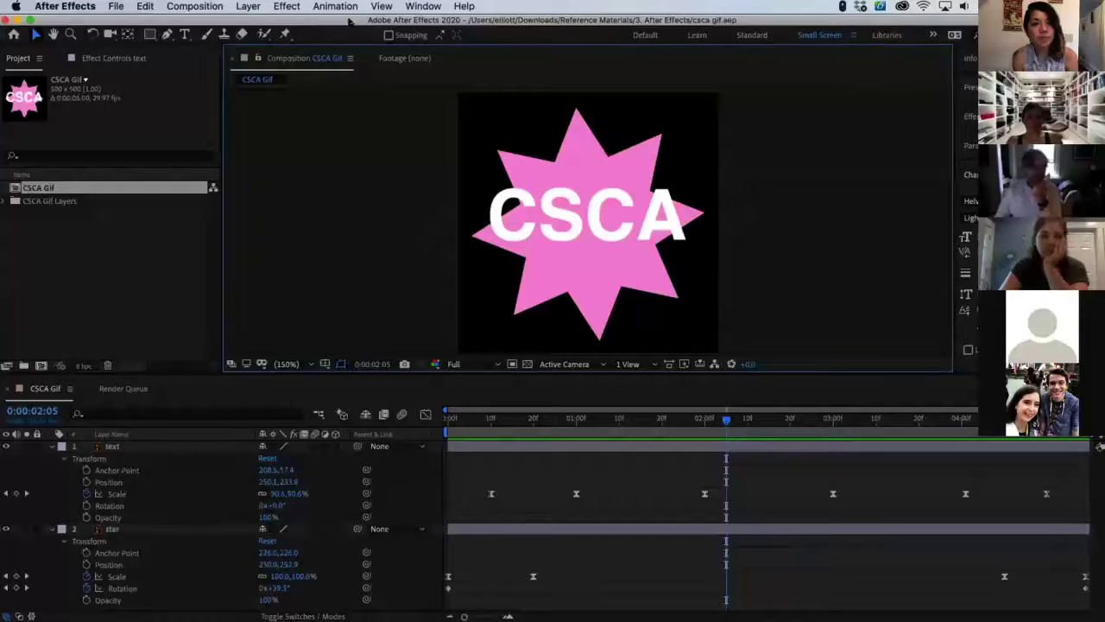
# Review the Max Colors and Compress settings in GifGun, keeping compression at None, and make a GIF from the CSCA Gif composition
pyautogui.click(423, 6)
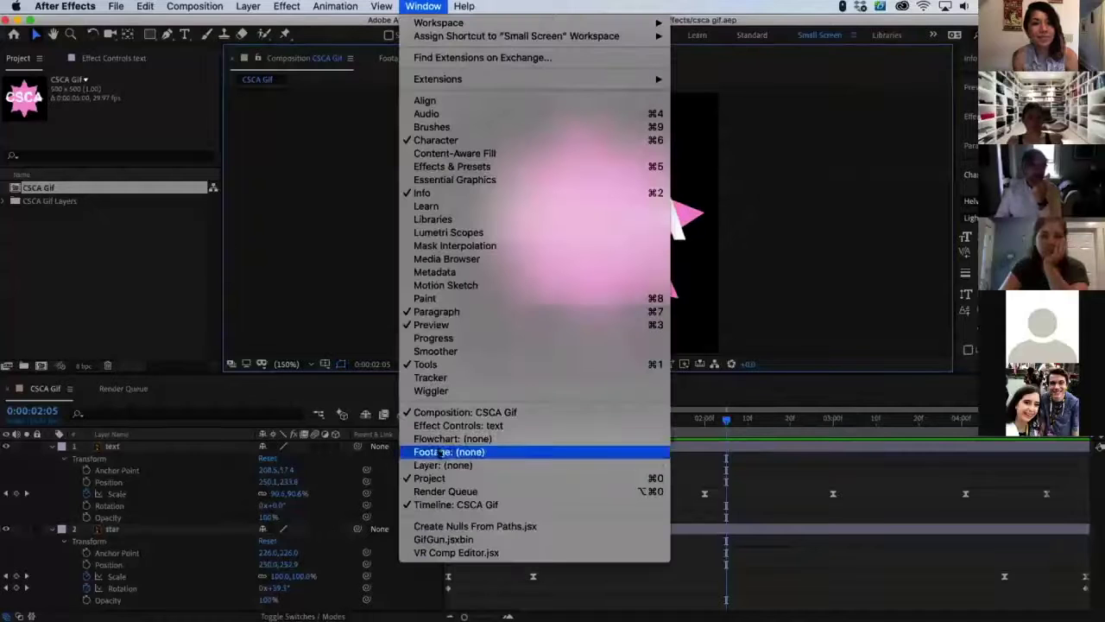
pyautogui.click(458, 540)
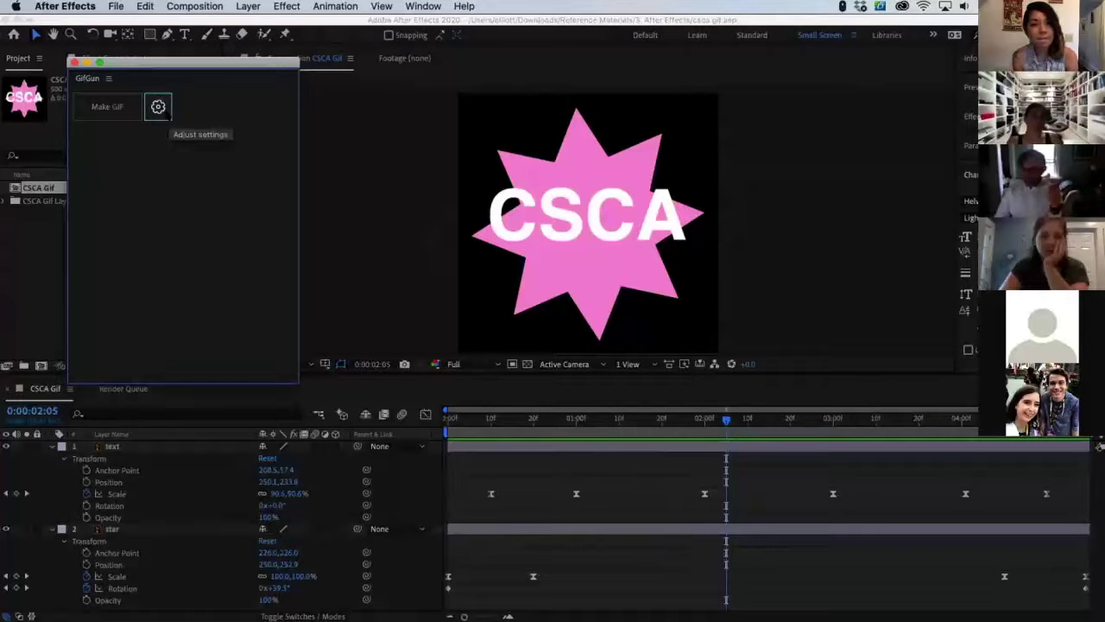
pyautogui.click(158, 106)
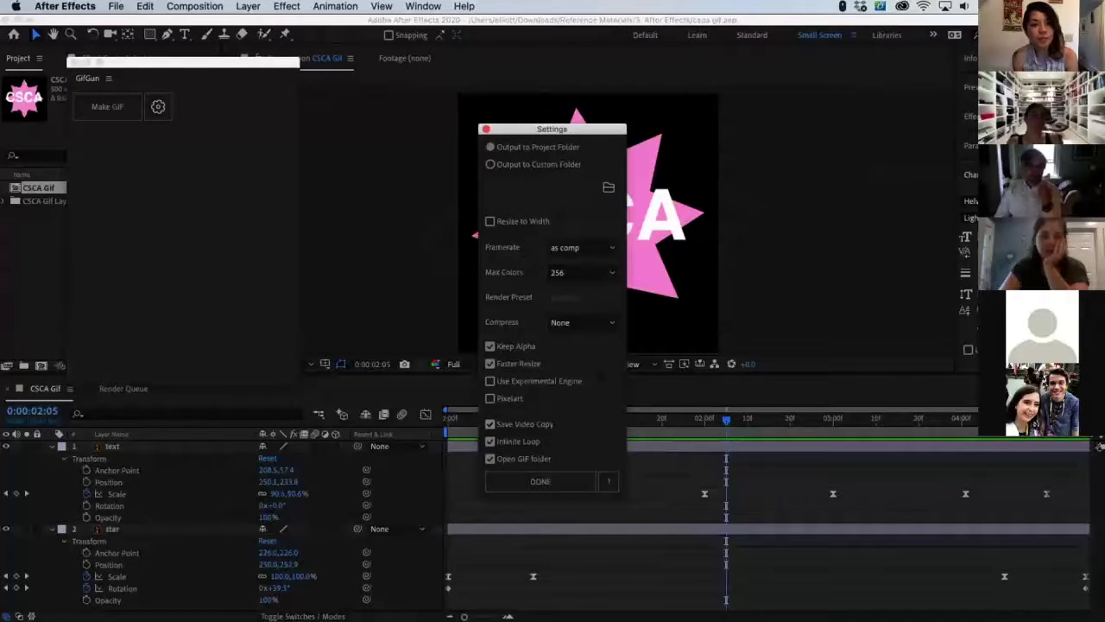
pyautogui.click(596, 272)
pyautogui.click(596, 272)
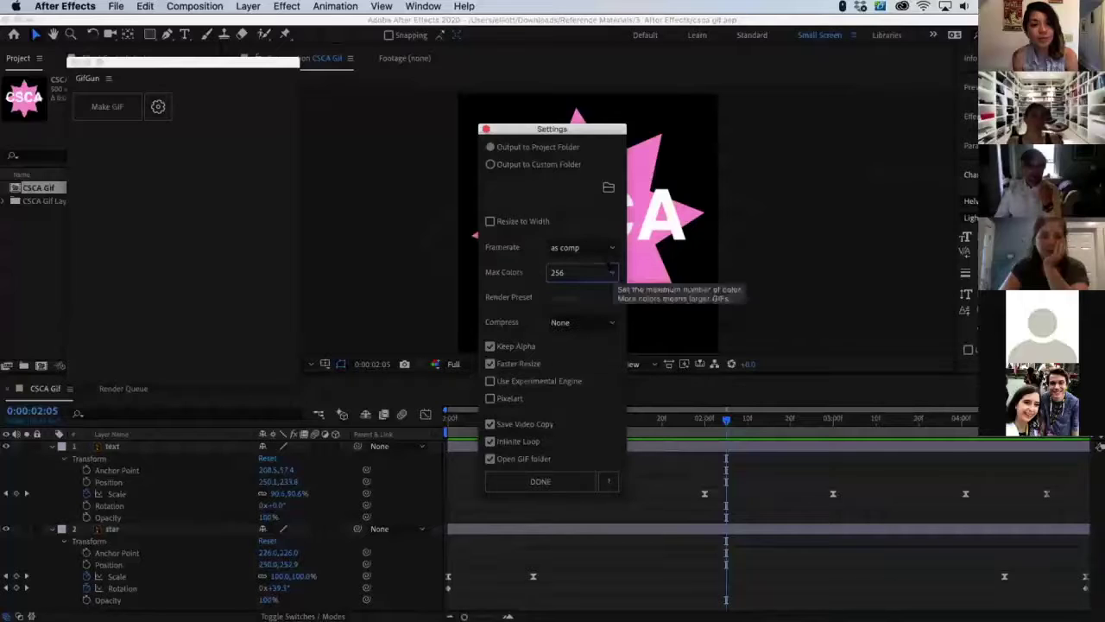
pyautogui.click(580, 322)
pyautogui.click(557, 337)
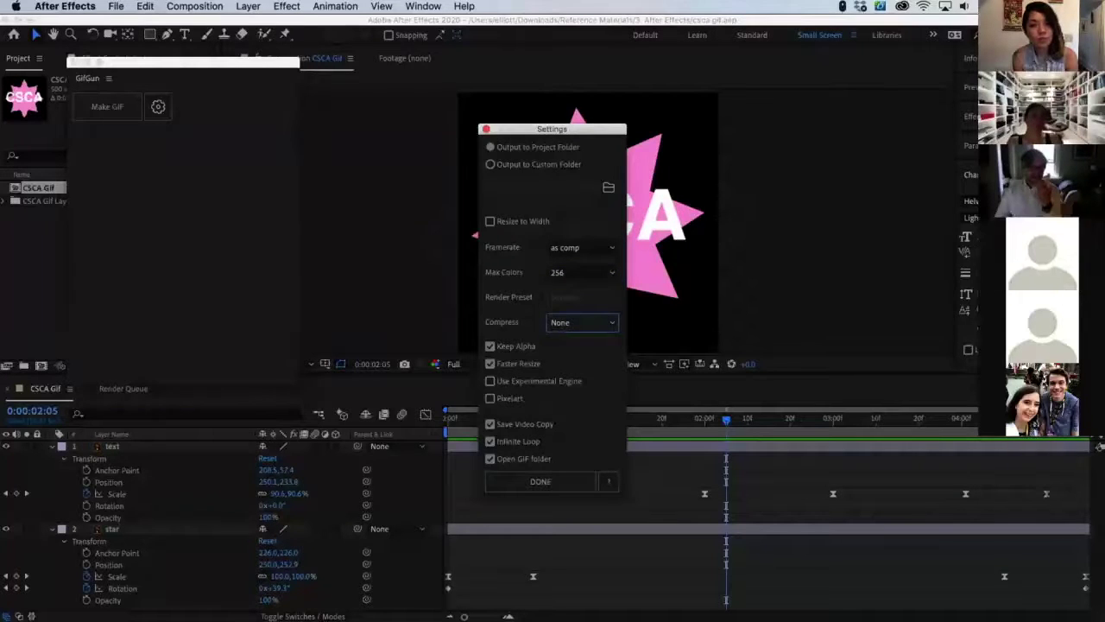
pyautogui.click(484, 128)
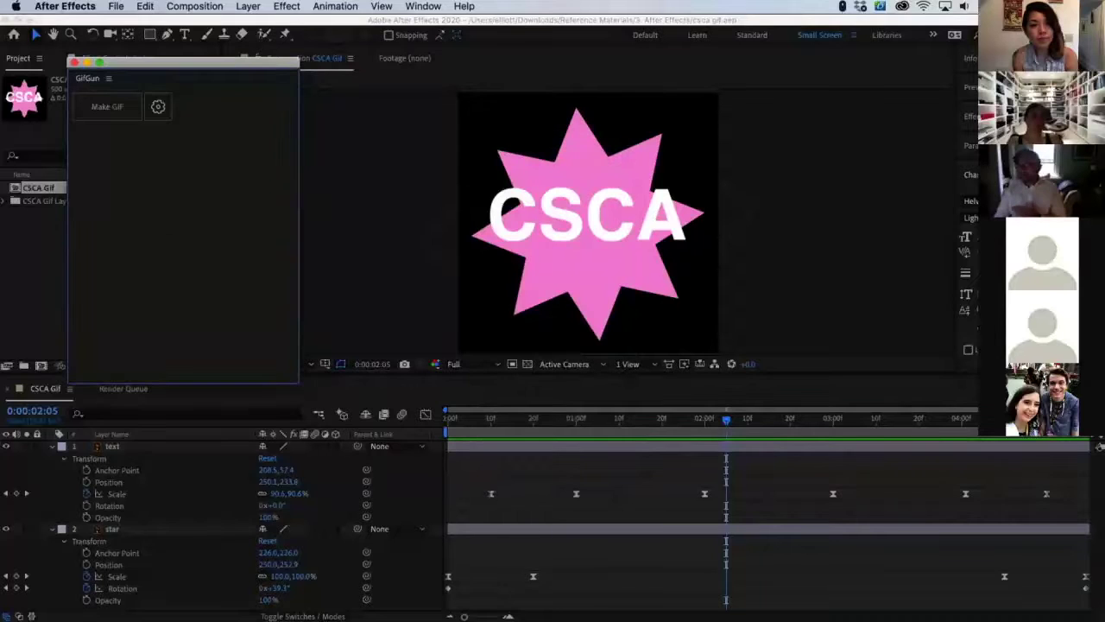
pyautogui.click(94, 106)
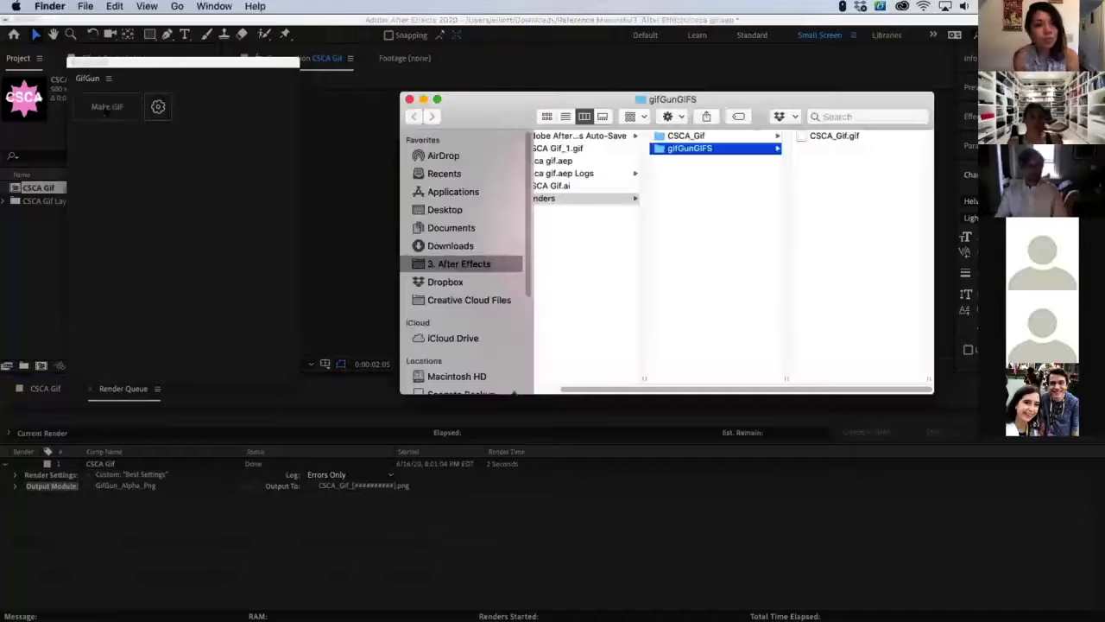
# Preview the exported CSCA_Gif.gif from the gifGunGIFS folder and close the preview
pyautogui.click(818, 138)
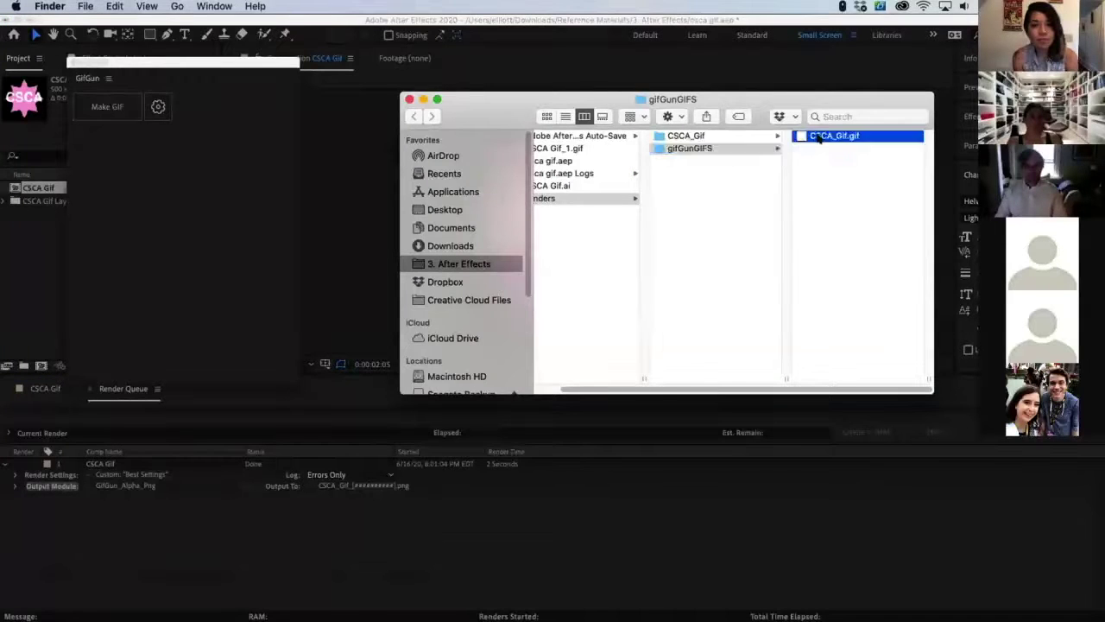
pyautogui.press('space')
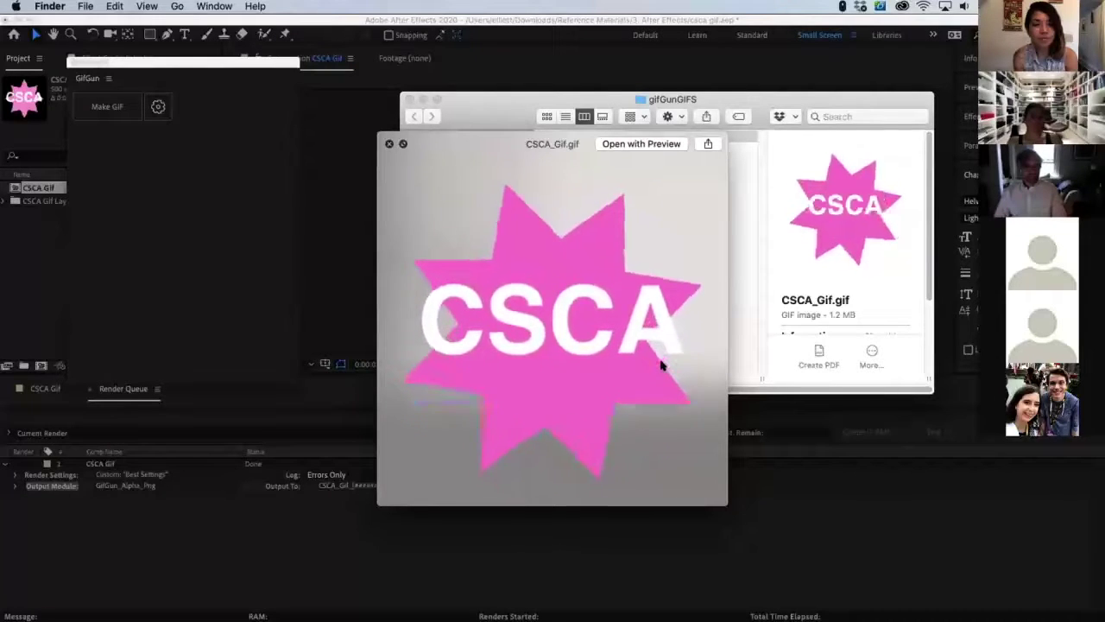
pyautogui.press('space')
pyautogui.click(660, 365)
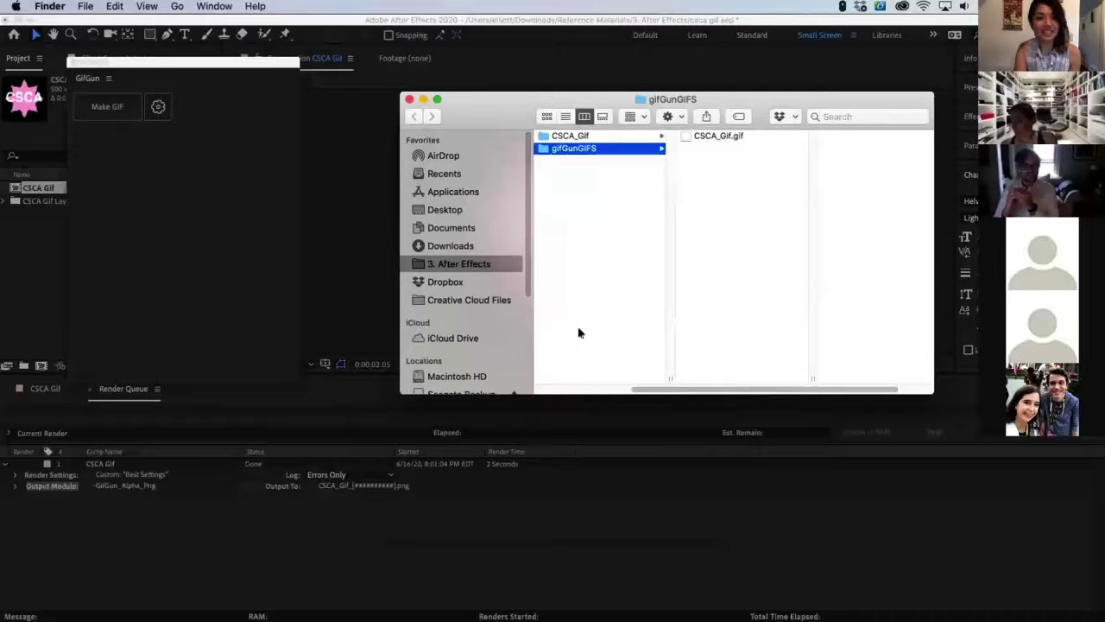
# Leave the exported files and switch to the SS-preso presentation in Keynote
pyautogui.click(584, 404)
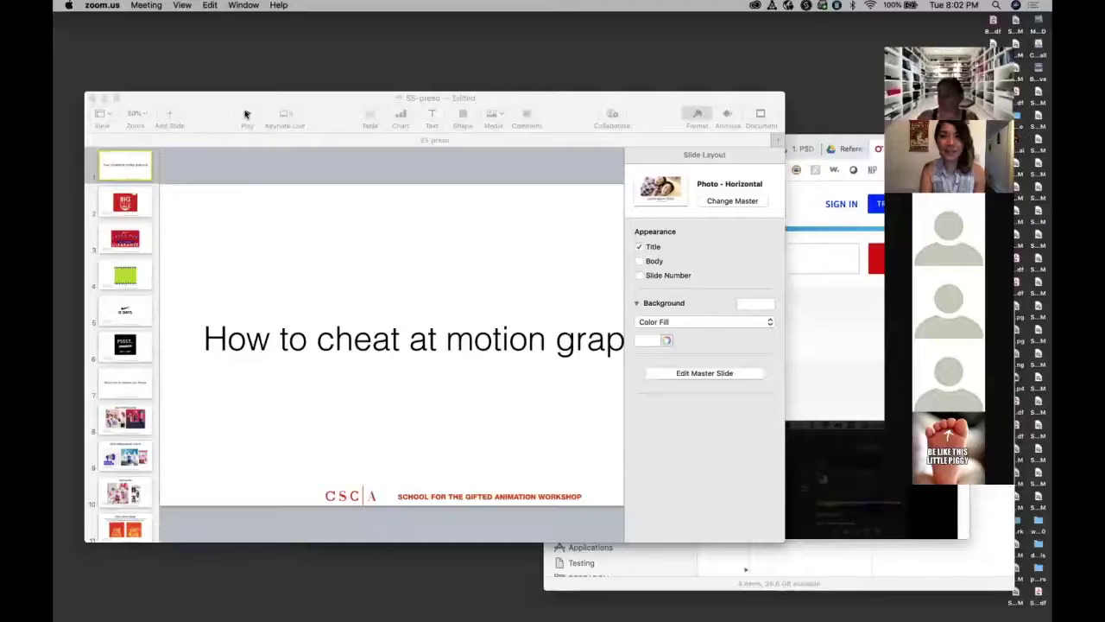
pyautogui.click(204, 113)
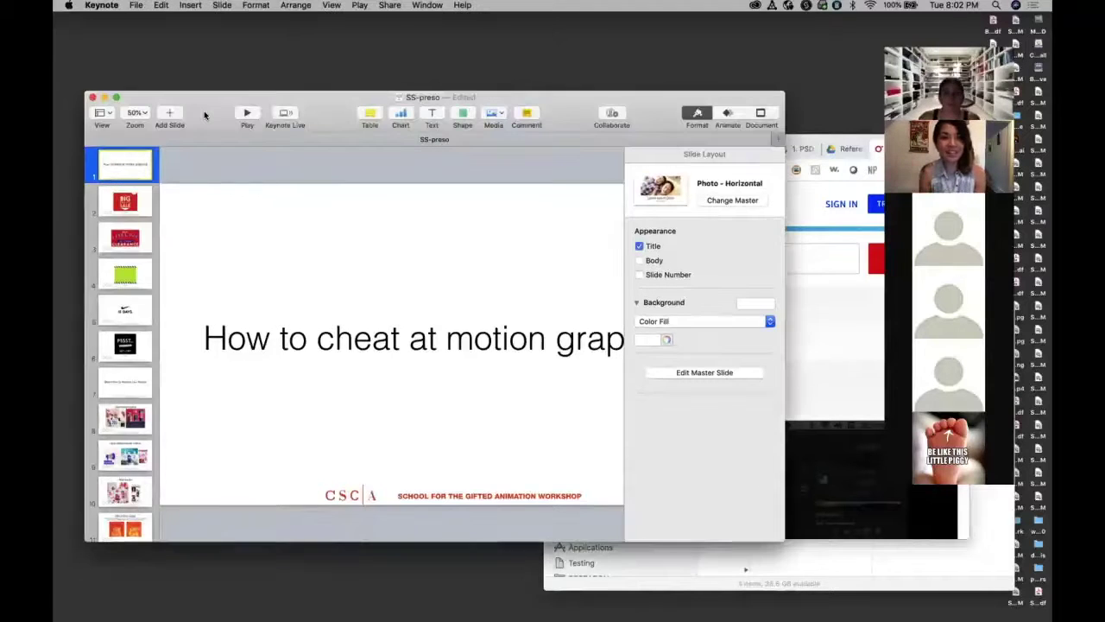
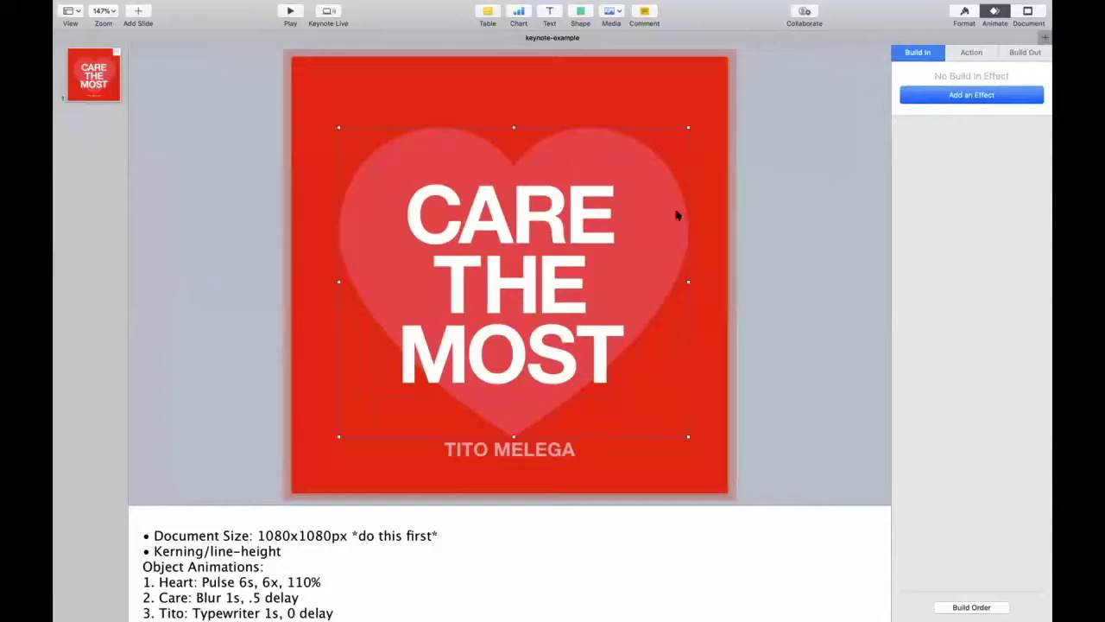
# Examine the Build In effects offered for the heart shape and compare the Build In, Action and Build Out animation categories
pyautogui.click(943, 98)
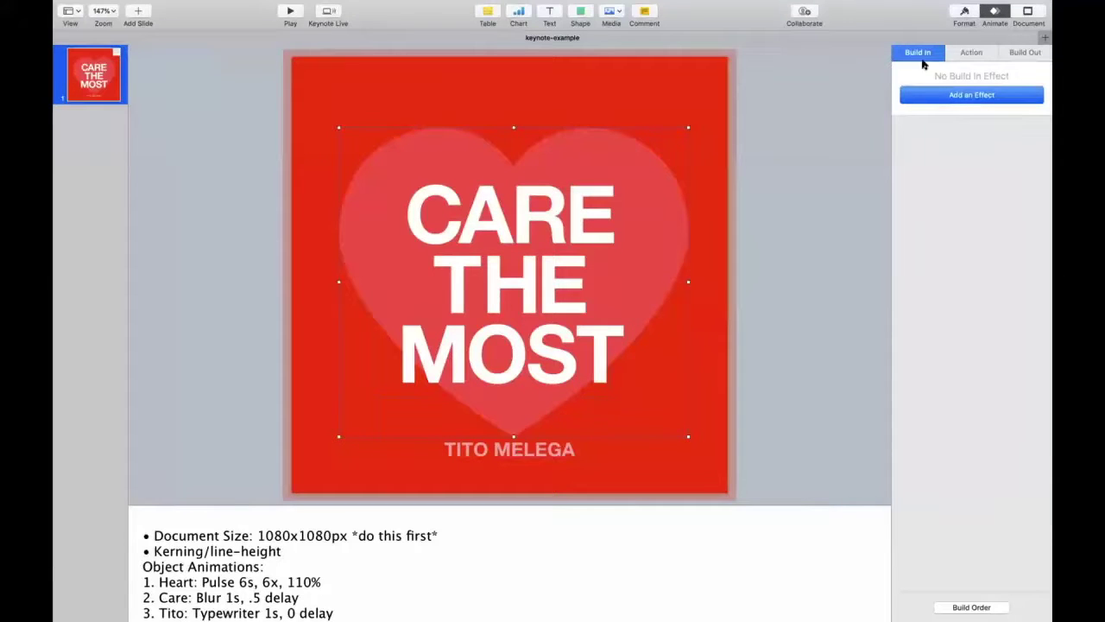
pyautogui.click(929, 97)
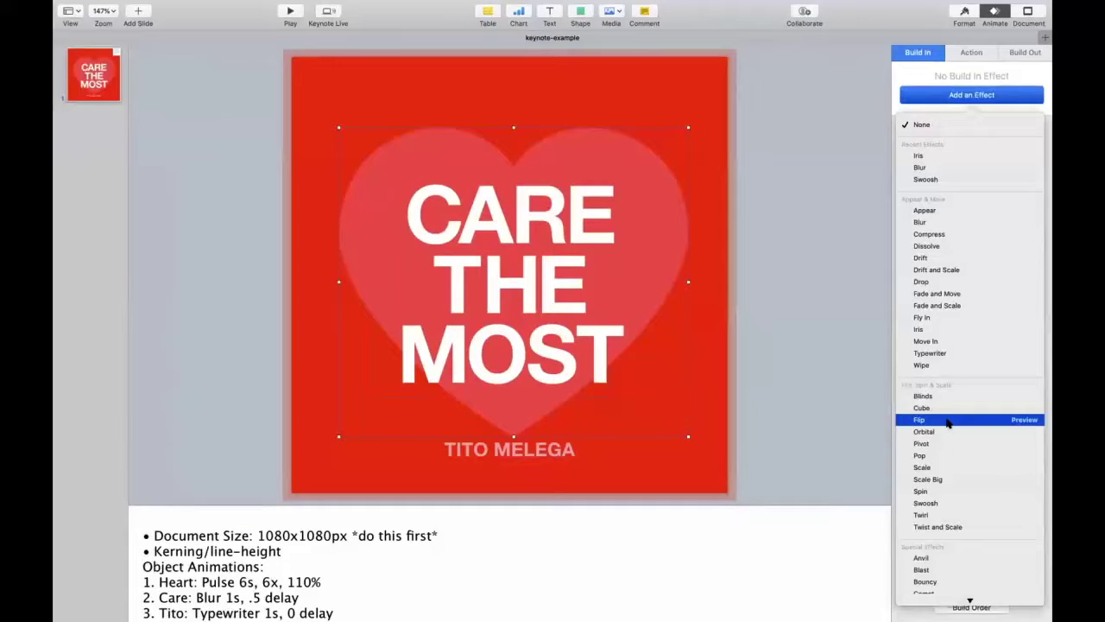
pyautogui.scroll(-5, 950, 478)
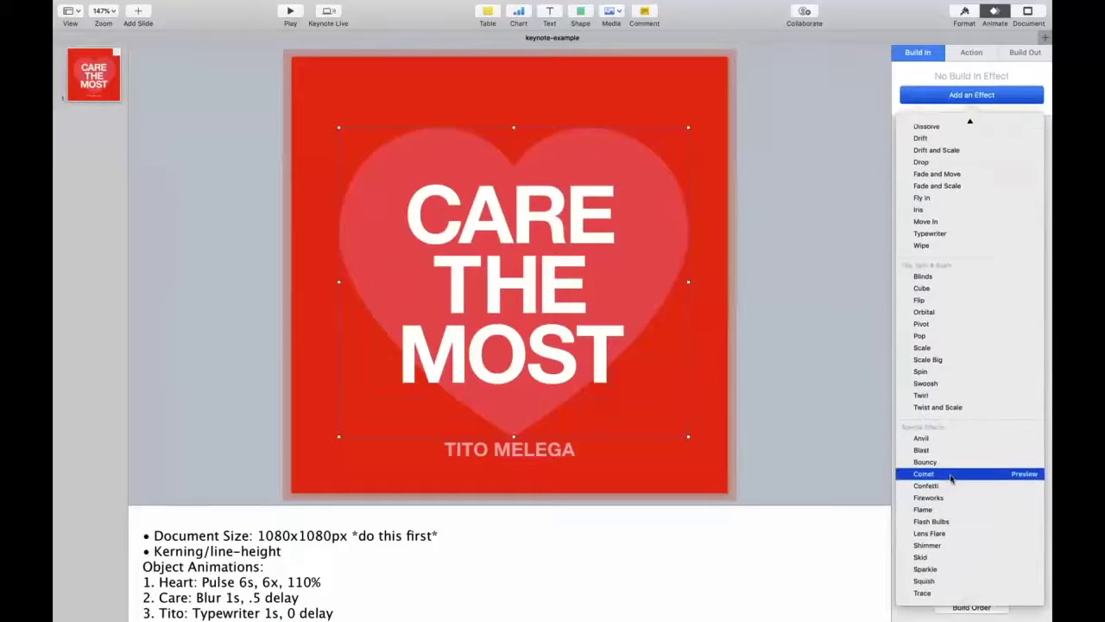
pyautogui.scroll(5, 933, 332)
pyautogui.scroll(-2, 933, 332)
pyautogui.scroll(-1, 933, 331)
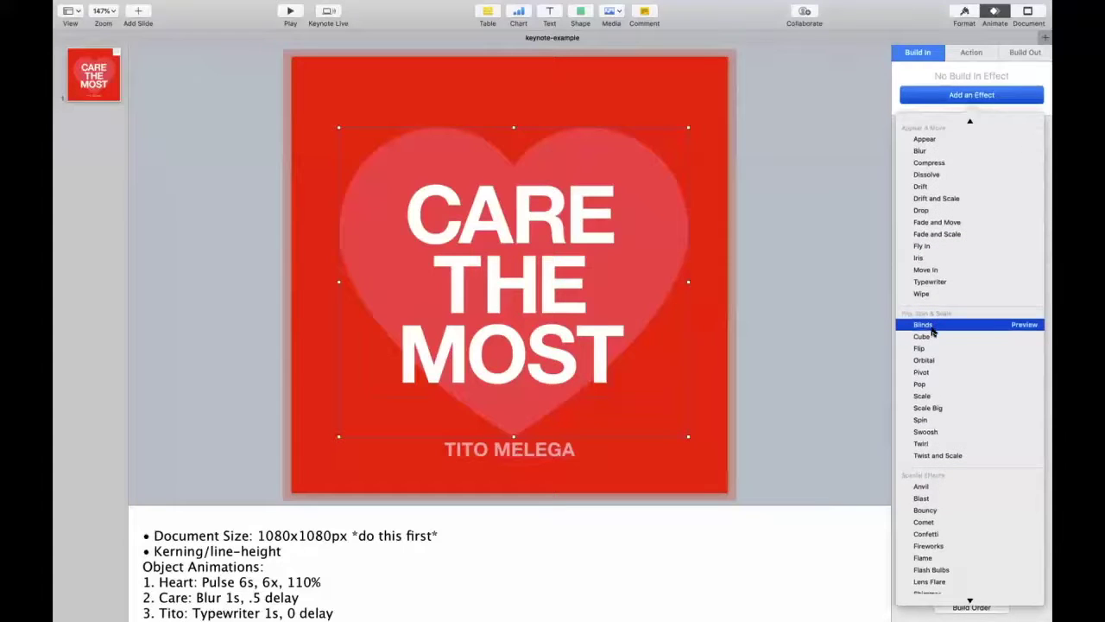
pyautogui.click(835, 146)
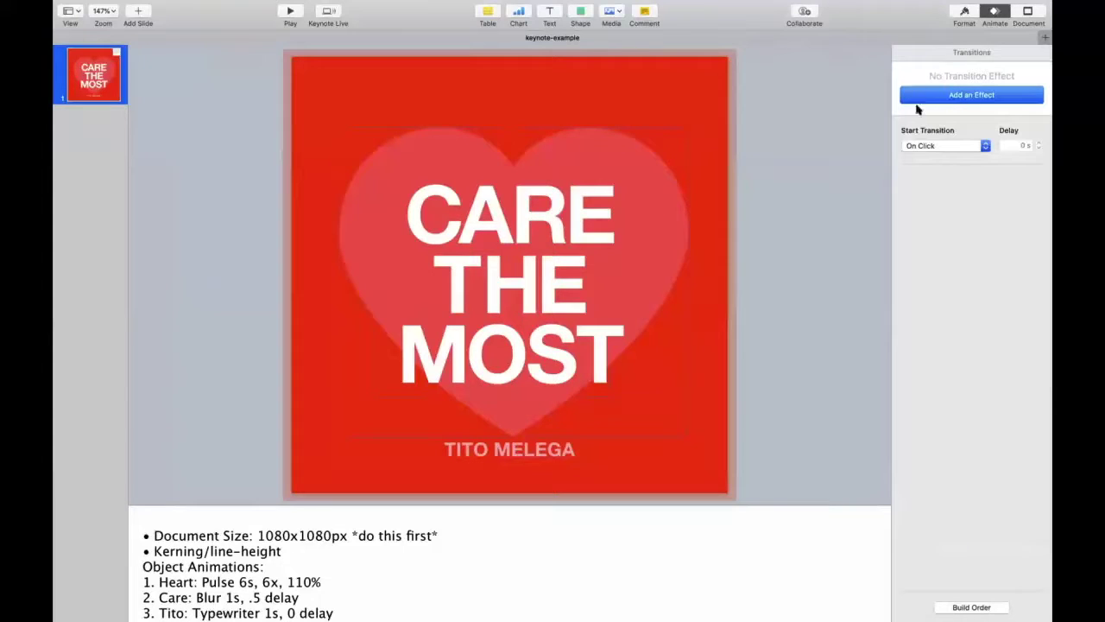
pyautogui.click(618, 169)
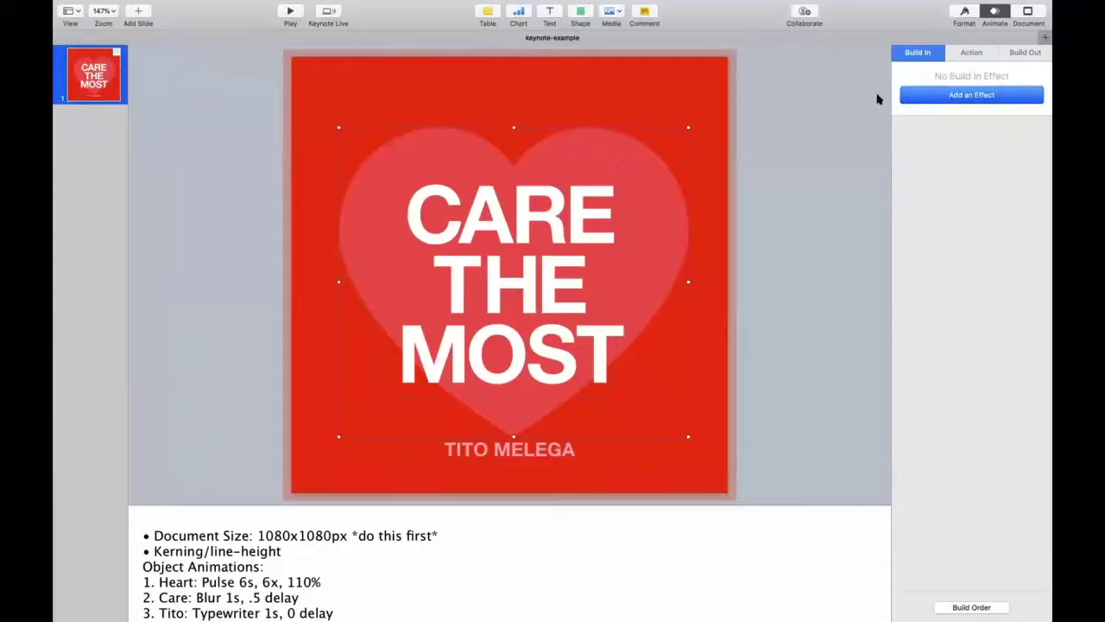
pyautogui.click(970, 53)
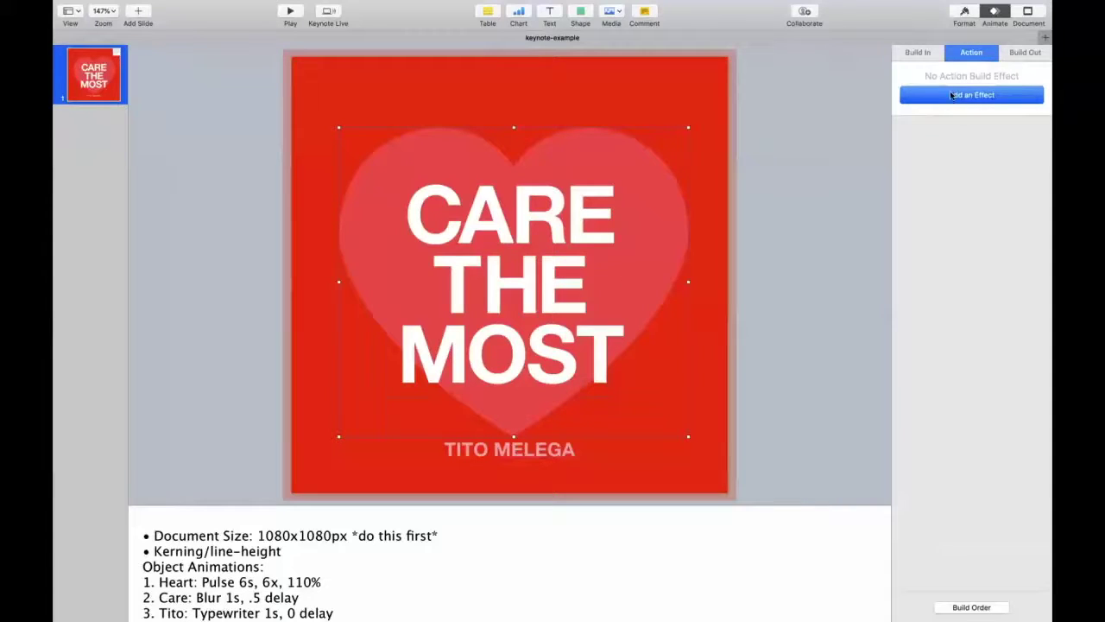
pyautogui.click(926, 54)
pyautogui.click(1015, 54)
pyautogui.click(969, 53)
pyautogui.click(923, 54)
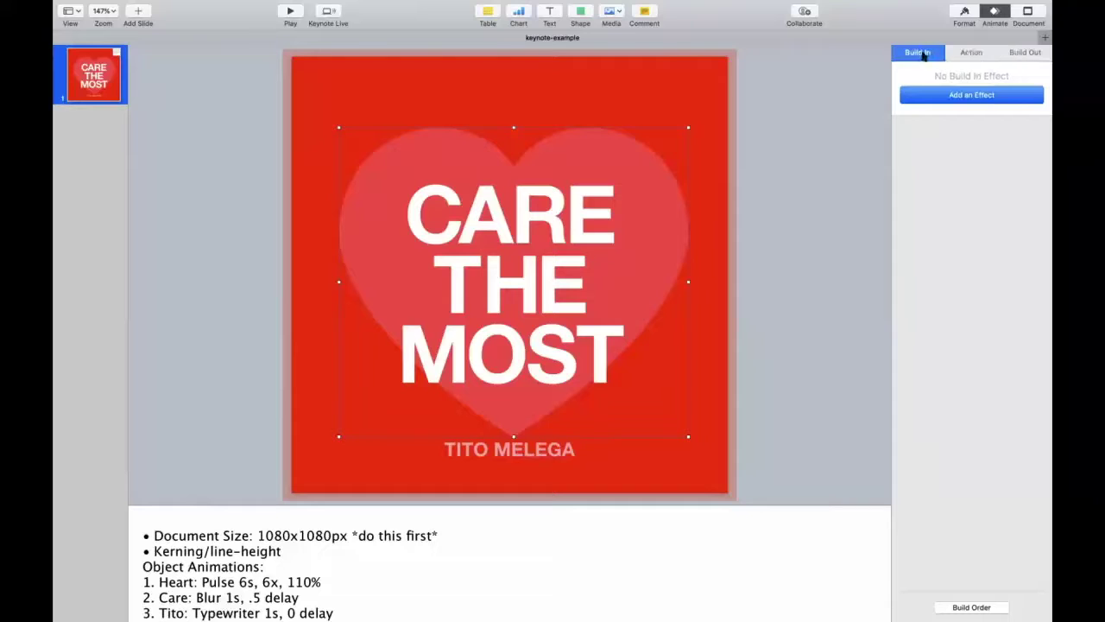
pyautogui.click(951, 98)
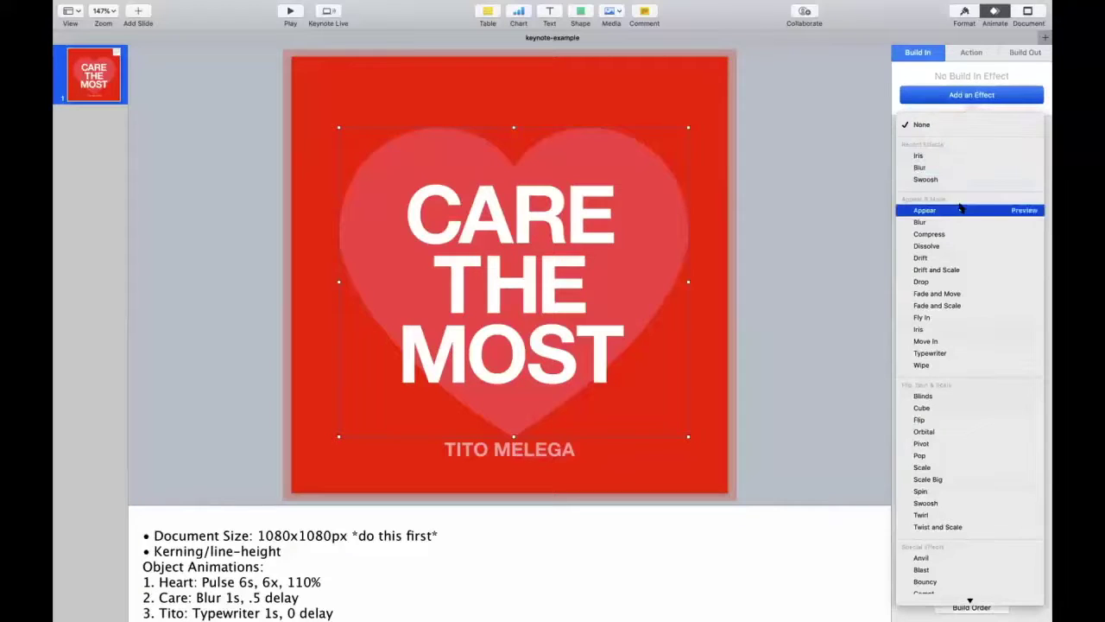
# Add a Pulse action effect to the heart shape
pyautogui.click(969, 53)
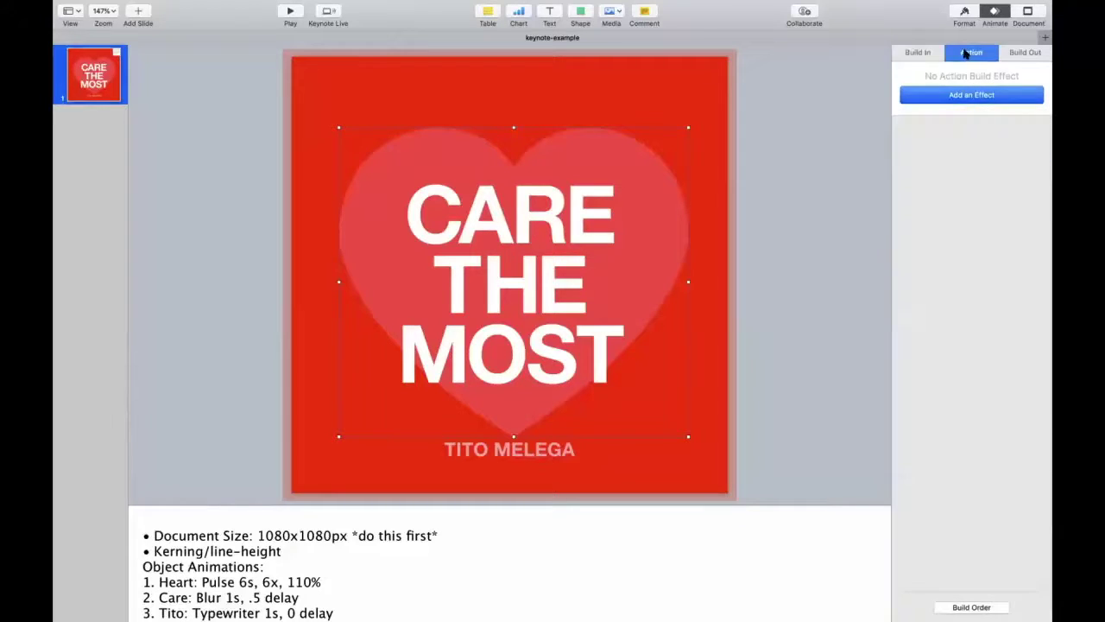
pyautogui.click(960, 95)
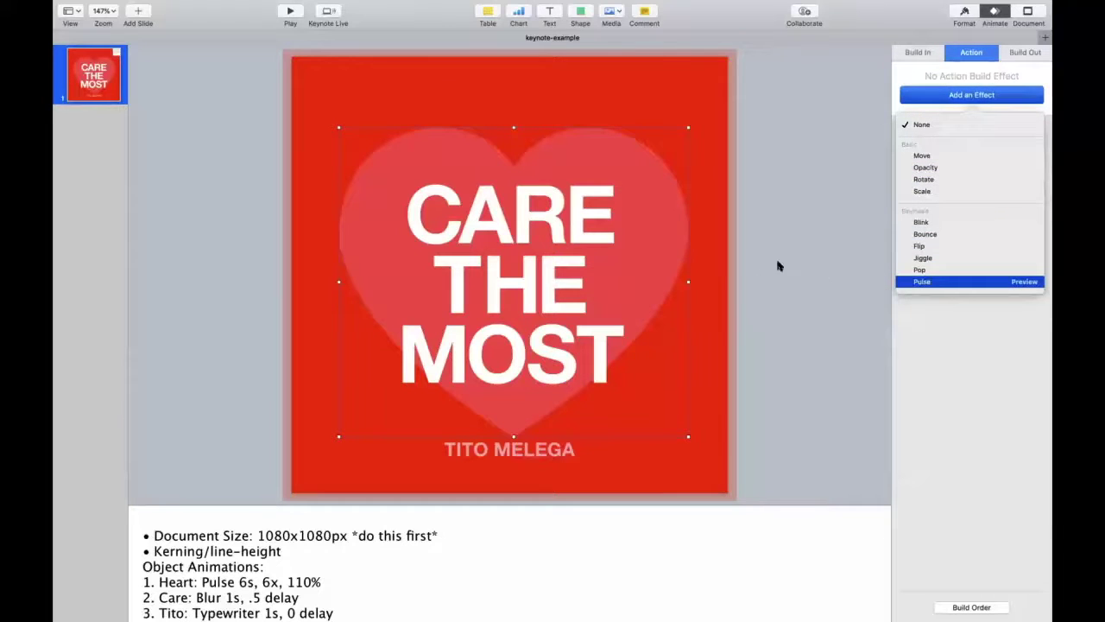
pyautogui.press('Return')
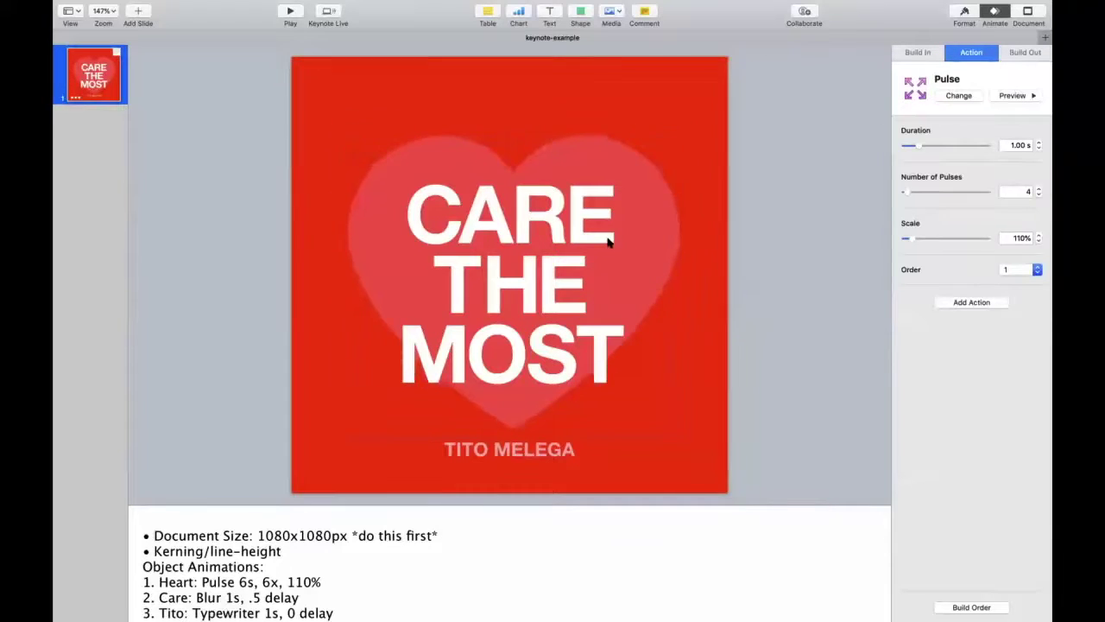
# Set the heart's Pulse duration to 6 s and its number of pulses to 6
pyautogui.click(1013, 145)
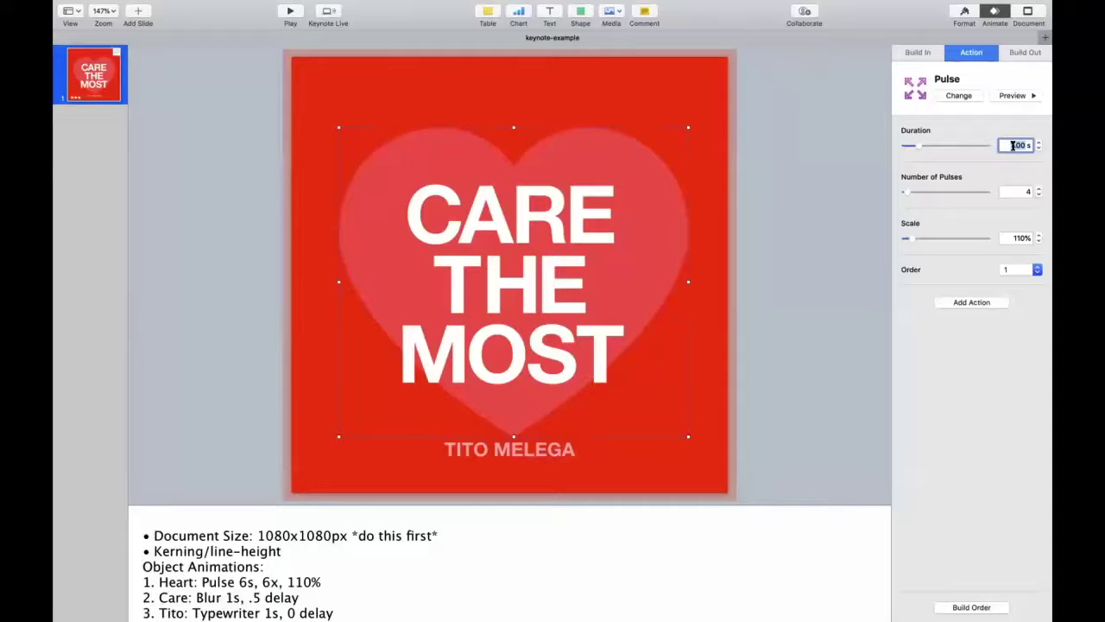
pyautogui.write('6')
pyautogui.press('Return')
pyautogui.click(1020, 190)
pyautogui.write('6')
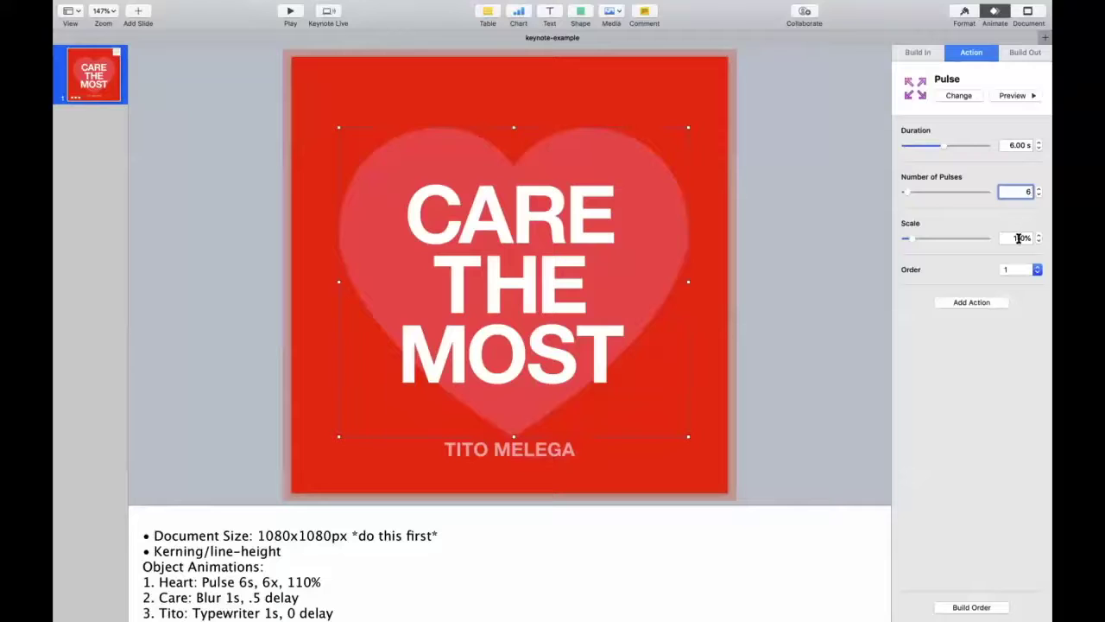
pyautogui.press('Tab')
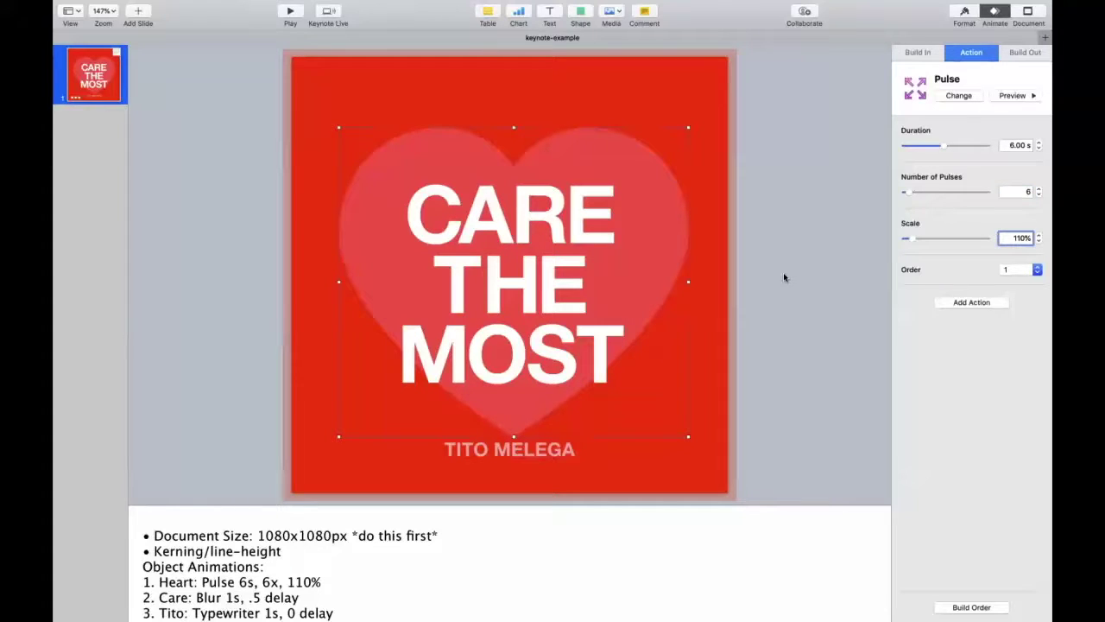
# Add a Blur build-in effect to the CARE THE MOST text and set its duration to 1 s
pyautogui.click(574, 229)
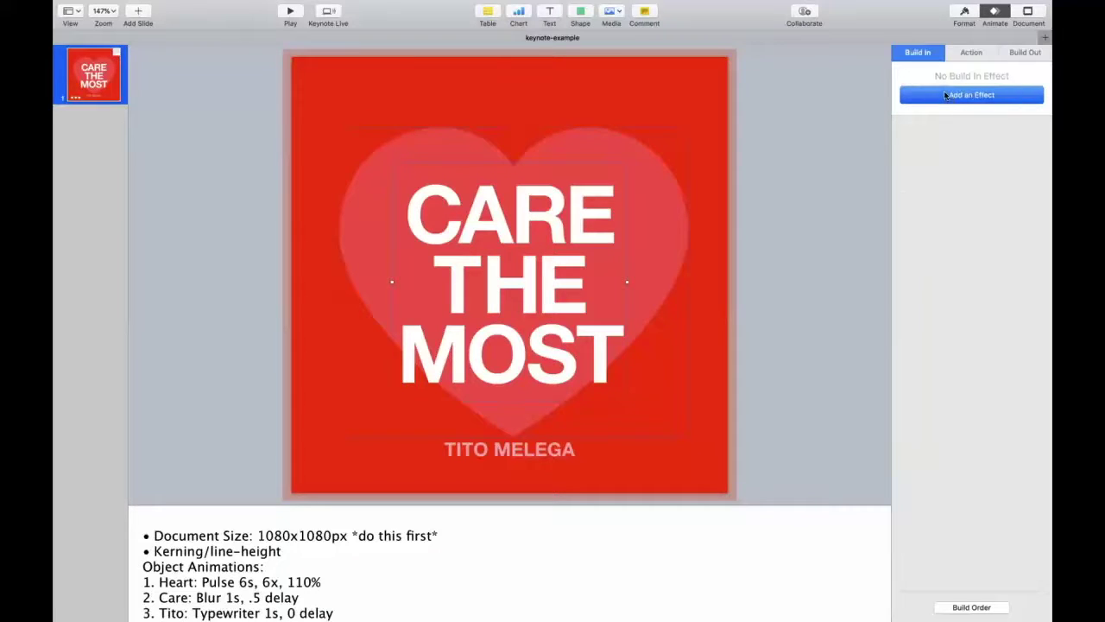
pyautogui.click(947, 96)
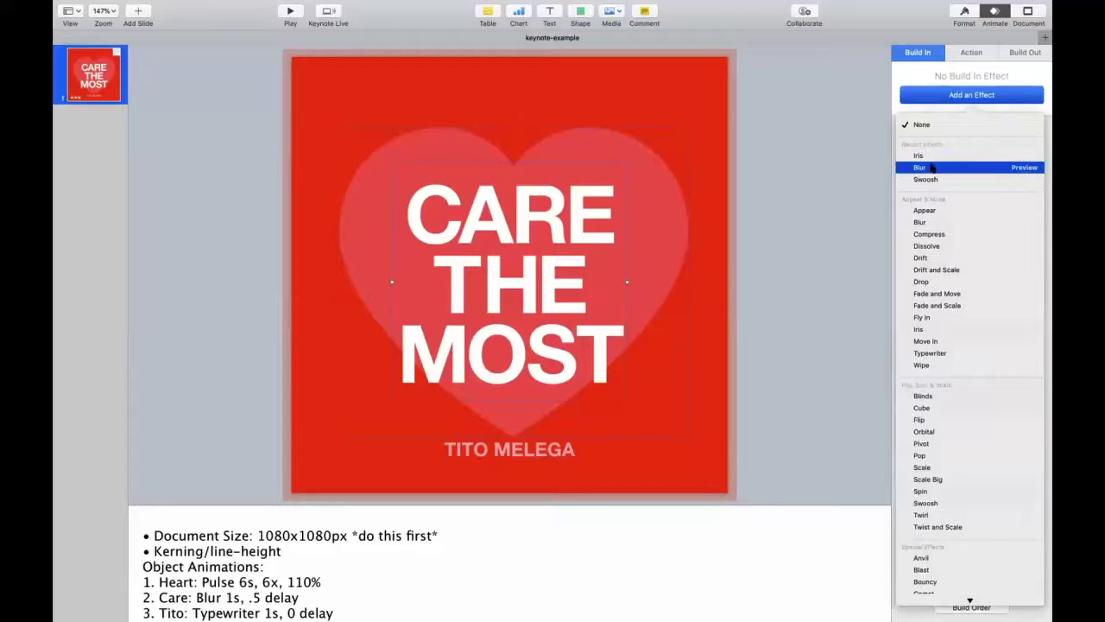
pyautogui.click(925, 224)
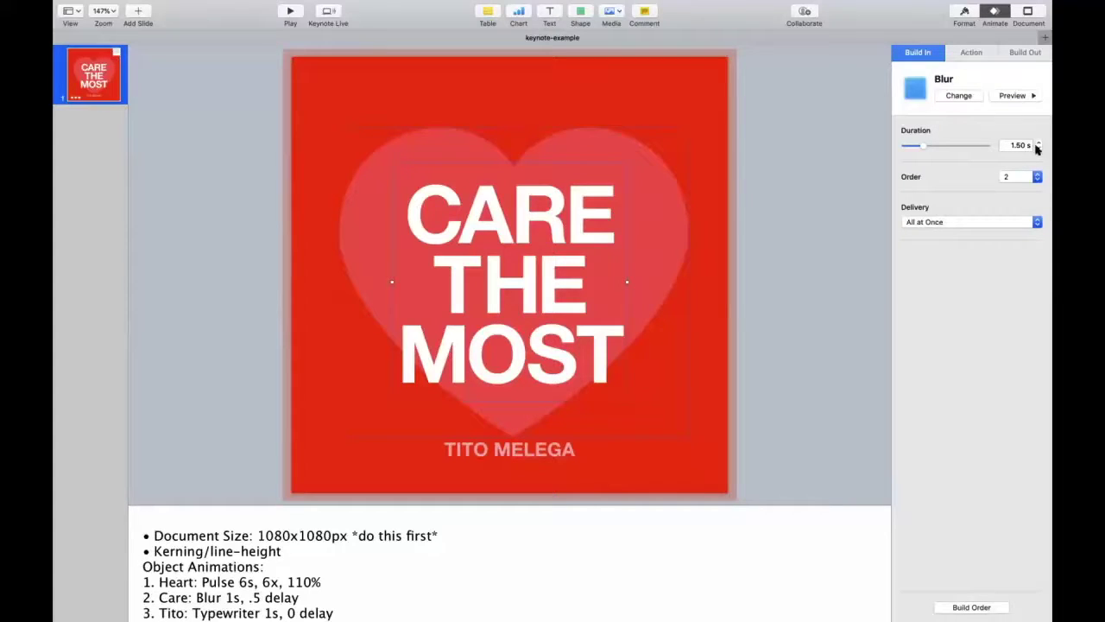
pyautogui.click(1037, 149)
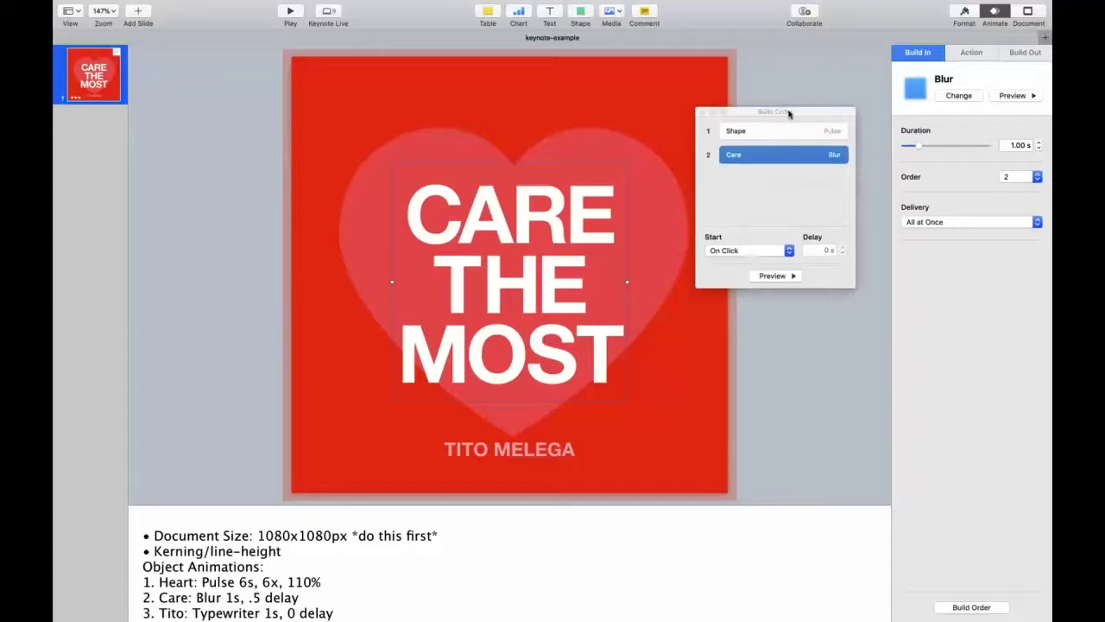
# Open the Build Order window and move it clear of the CARE THE MOST text
pyautogui.moveTo(786, 107)
pyautogui.mouseDown()
pyautogui.moveTo(833, 113)
pyautogui.moveTo(802, 106)
pyautogui.mouseUp()
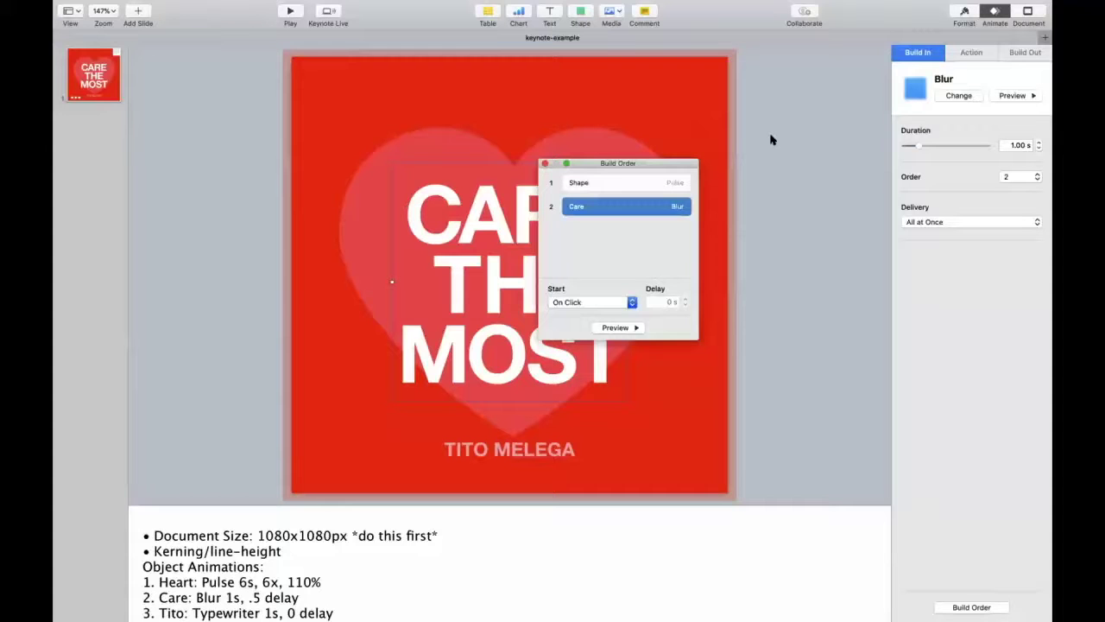
pyautogui.moveTo(771, 139); pyautogui.dragTo(753, 133)
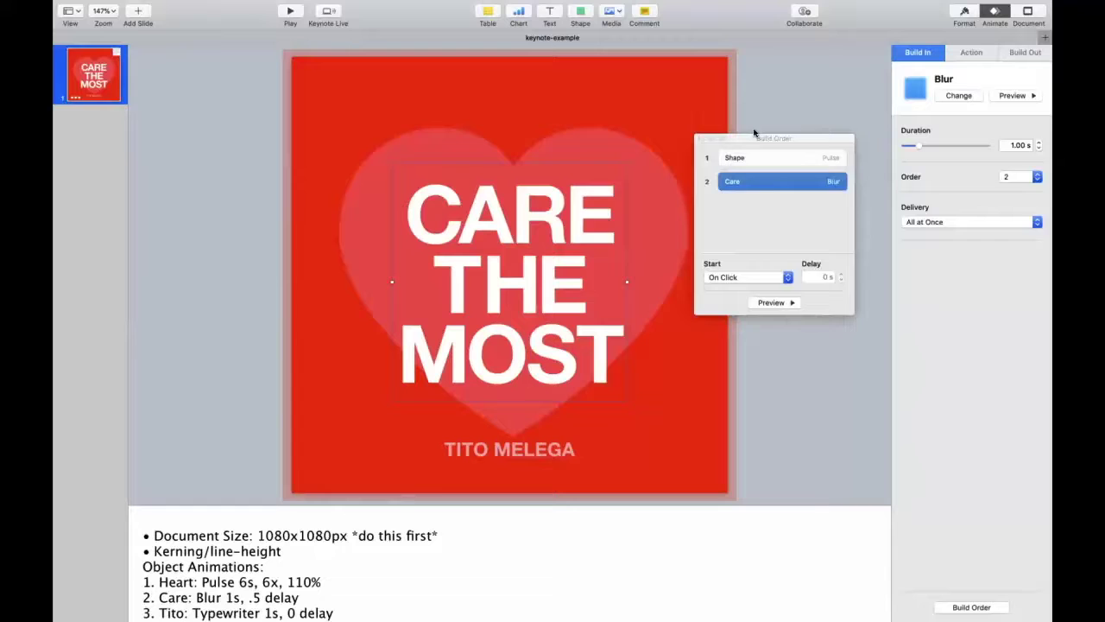
pyautogui.moveTo(754, 133); pyautogui.dragTo(631, 149)
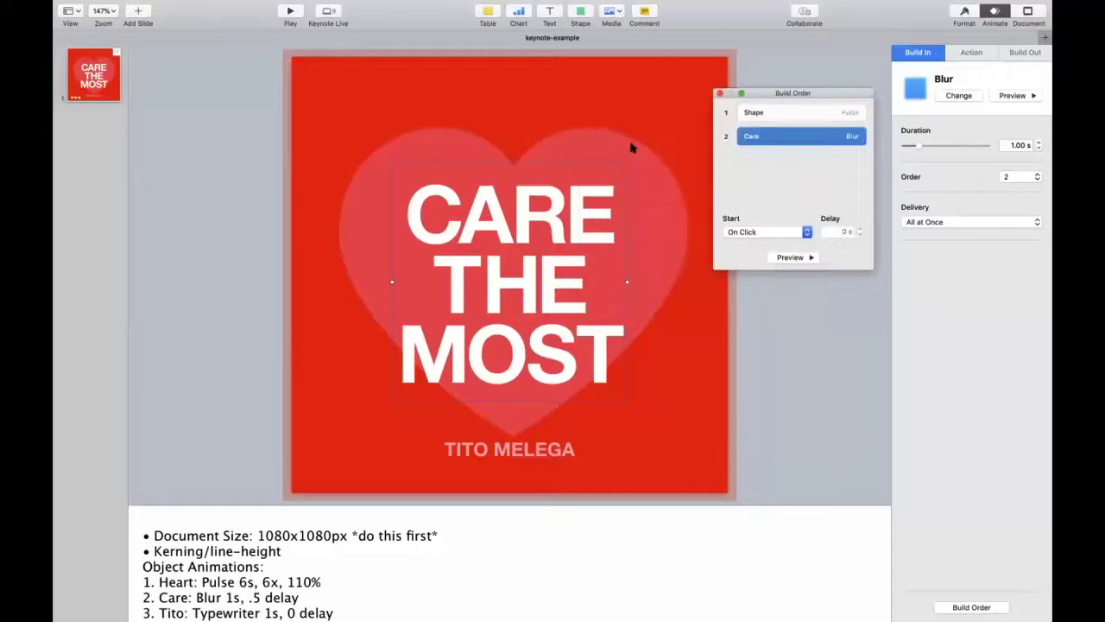
pyautogui.click(631, 147)
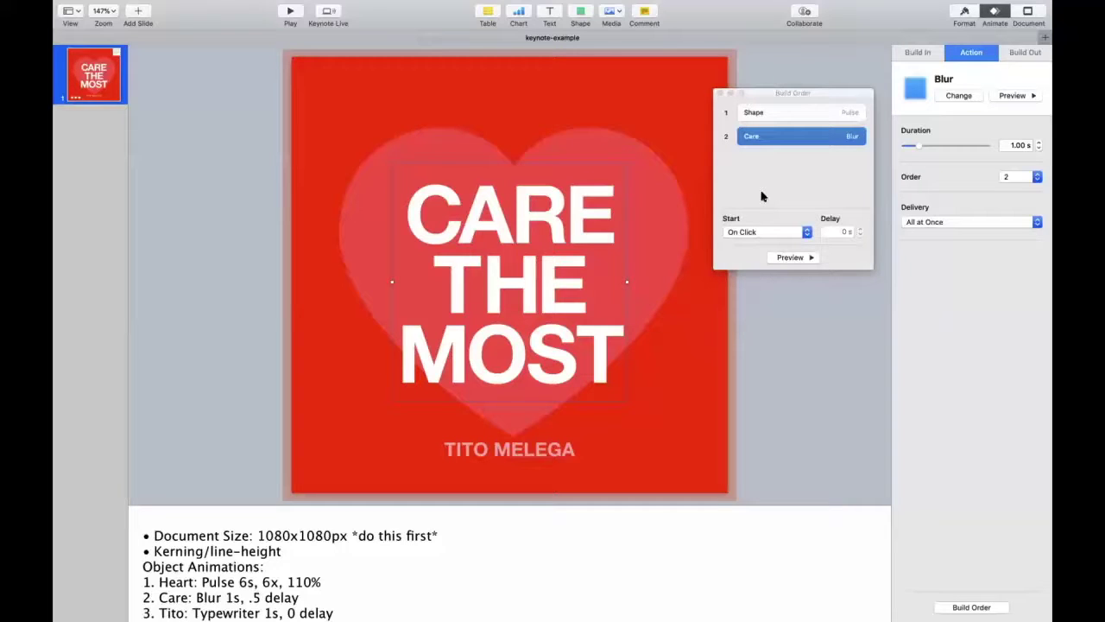
# Set the heart shape's Pulse build to start After Transition
pyautogui.press('Up')
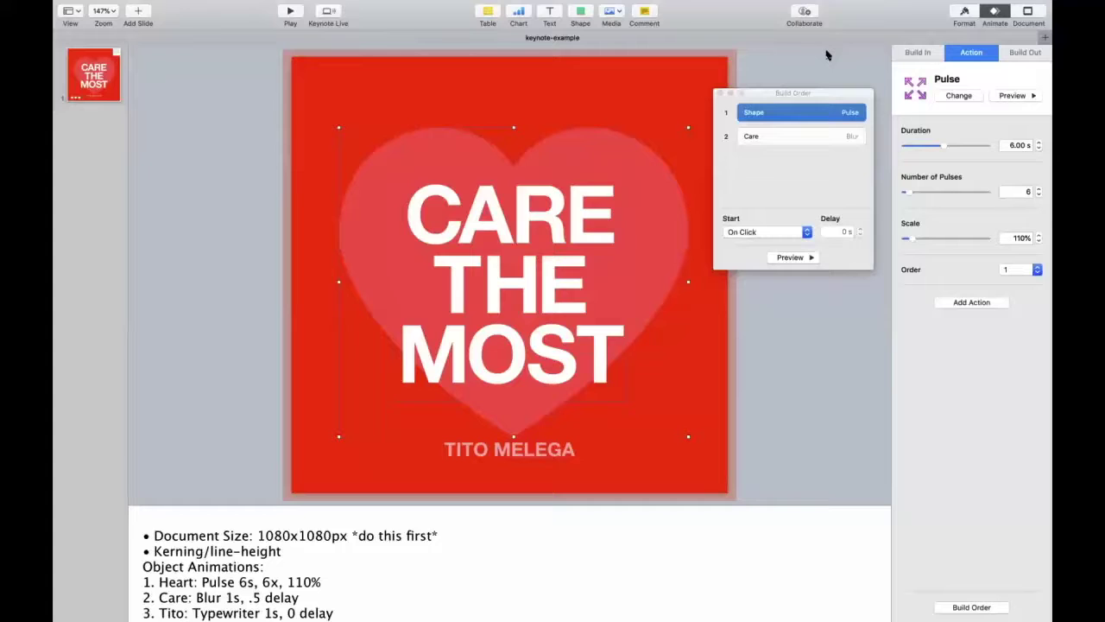
pyautogui.click(744, 231)
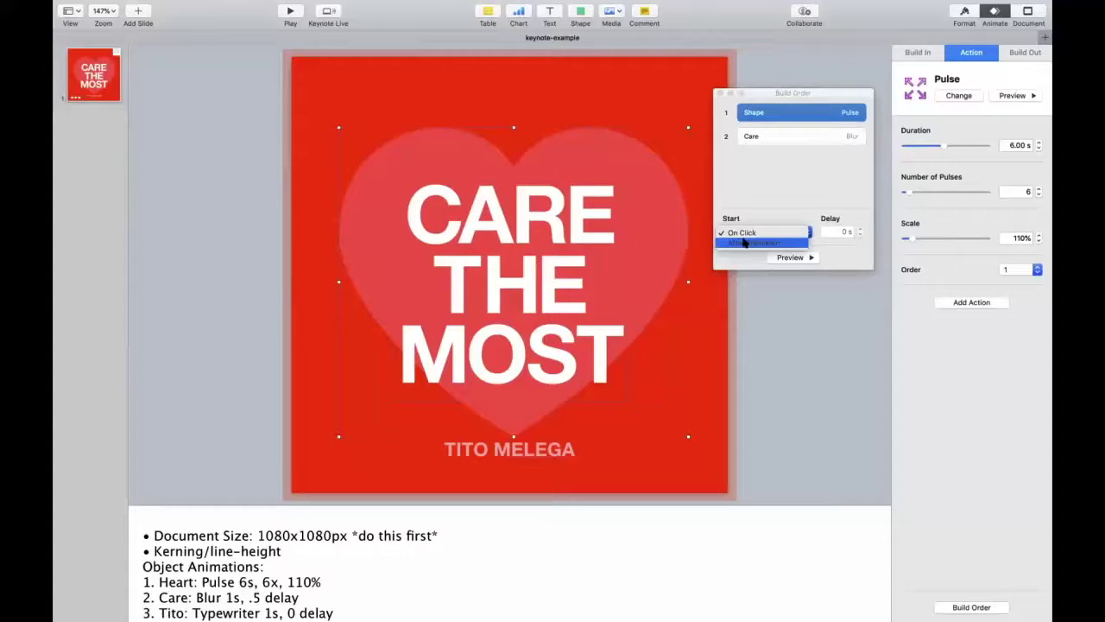
pyautogui.click(744, 243)
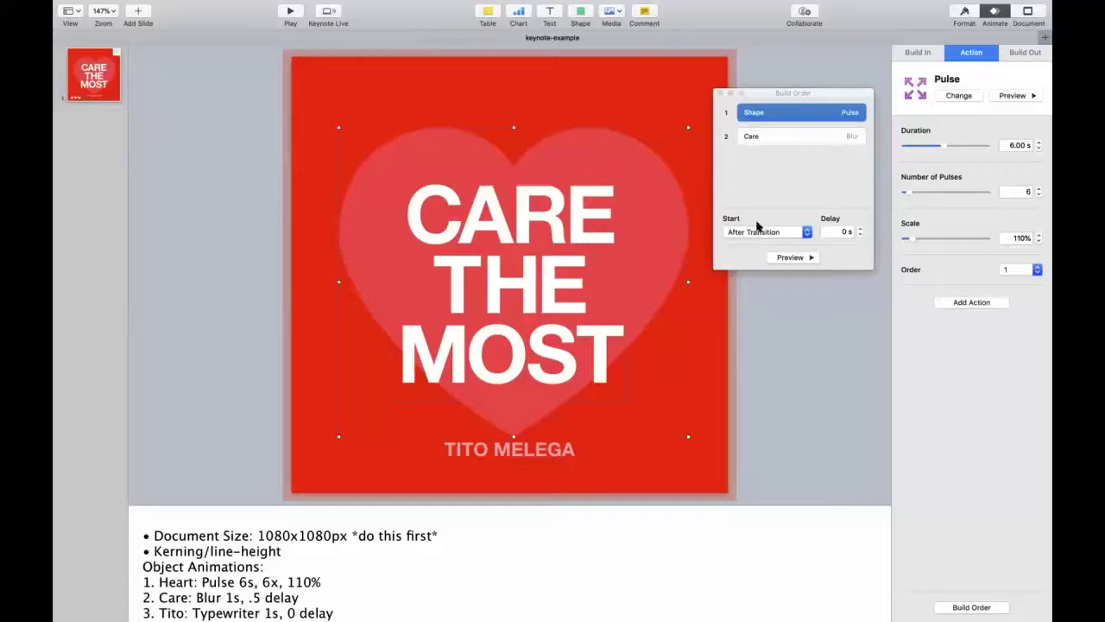
# Set the Care text's Blur build to start After Build 1
pyautogui.click(754, 136)
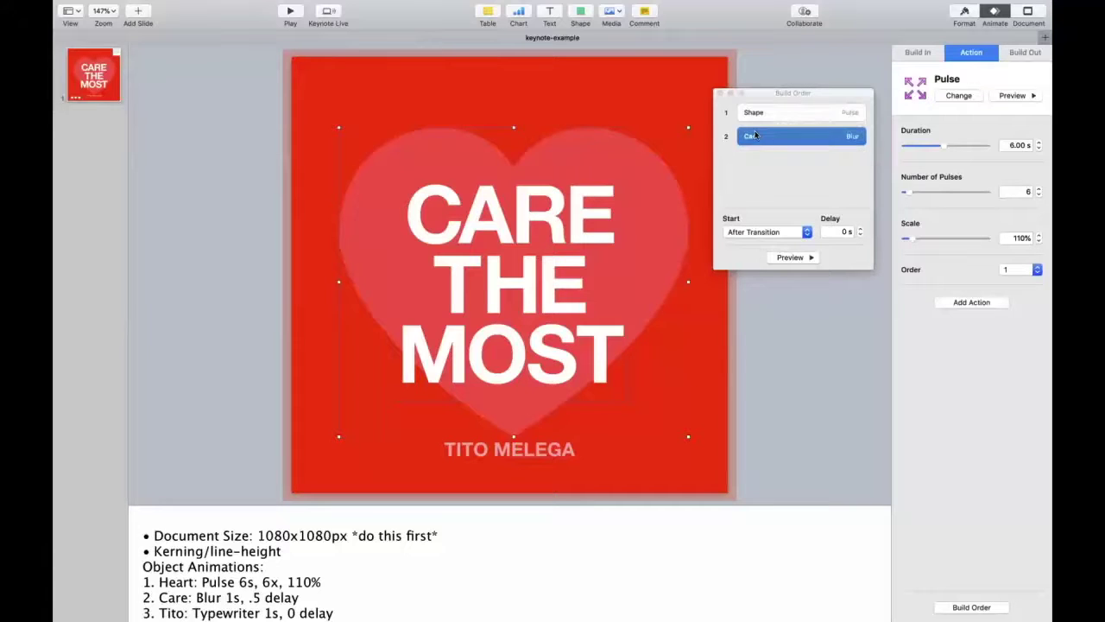
pyautogui.click(751, 232)
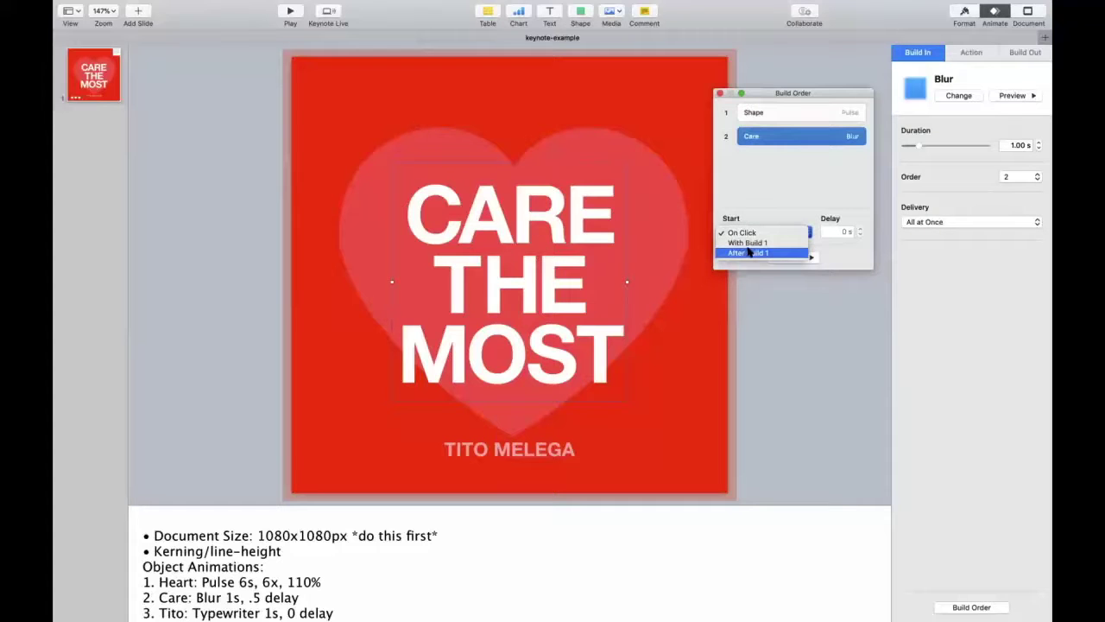
pyautogui.click(749, 252)
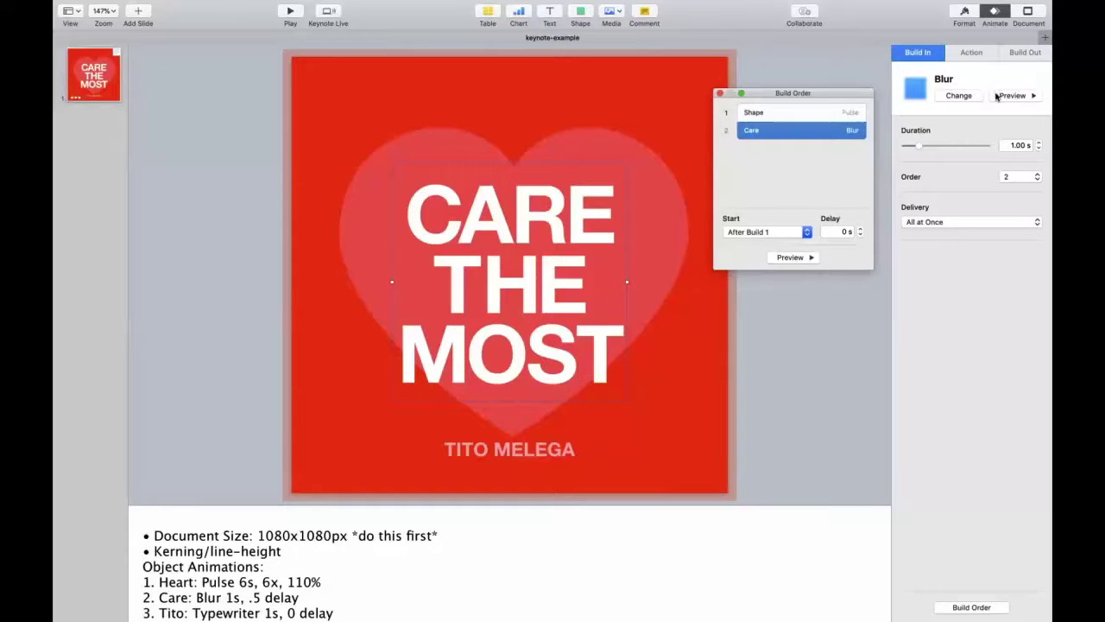
# Preview the builds from the heart shape's Pulse and from the CARE THE MOST text's Blur
pyautogui.click(821, 115)
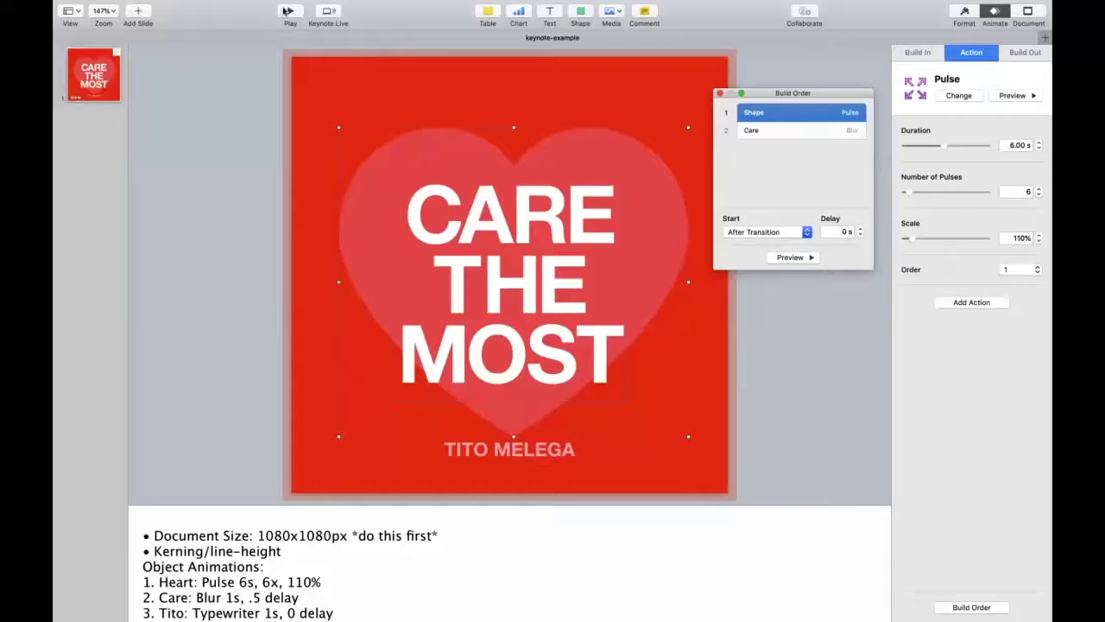
pyautogui.click(1004, 96)
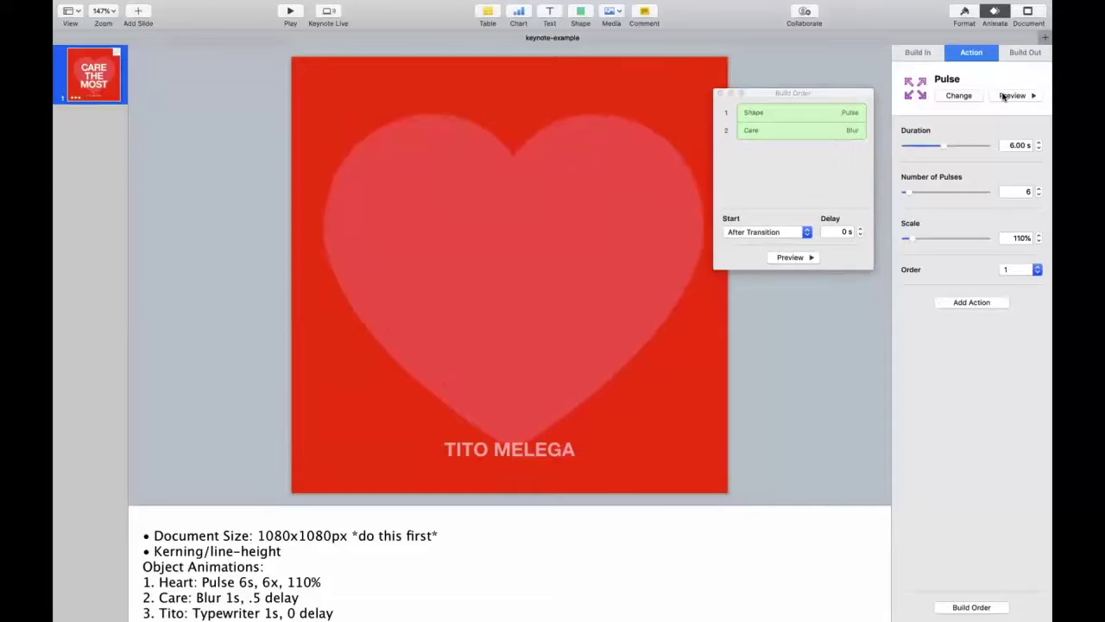
pyautogui.click(812, 130)
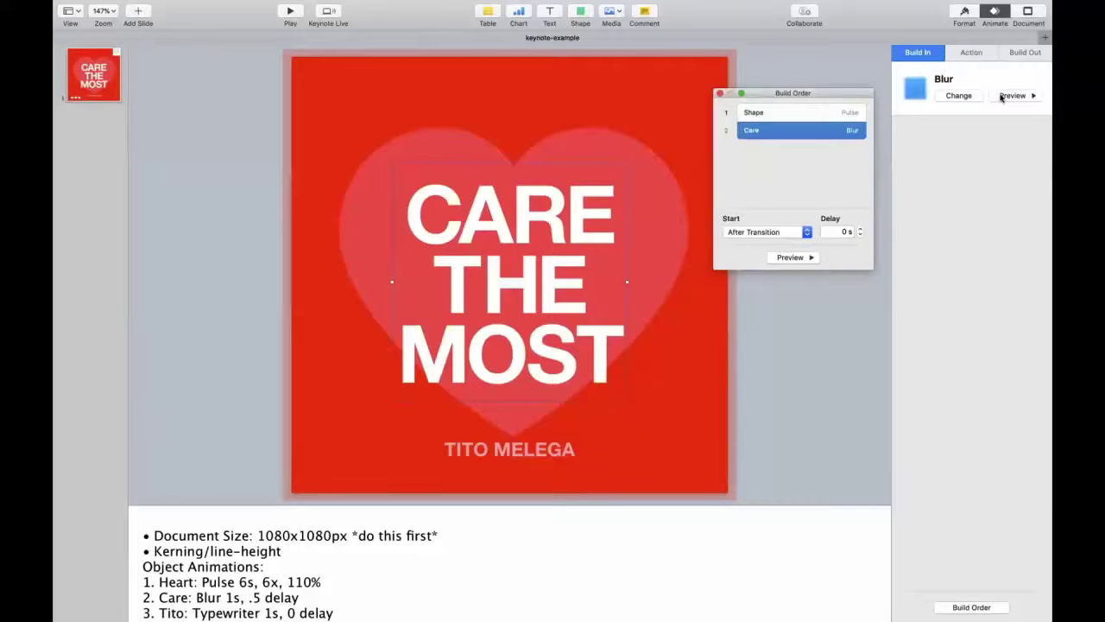
pyautogui.click(1010, 96)
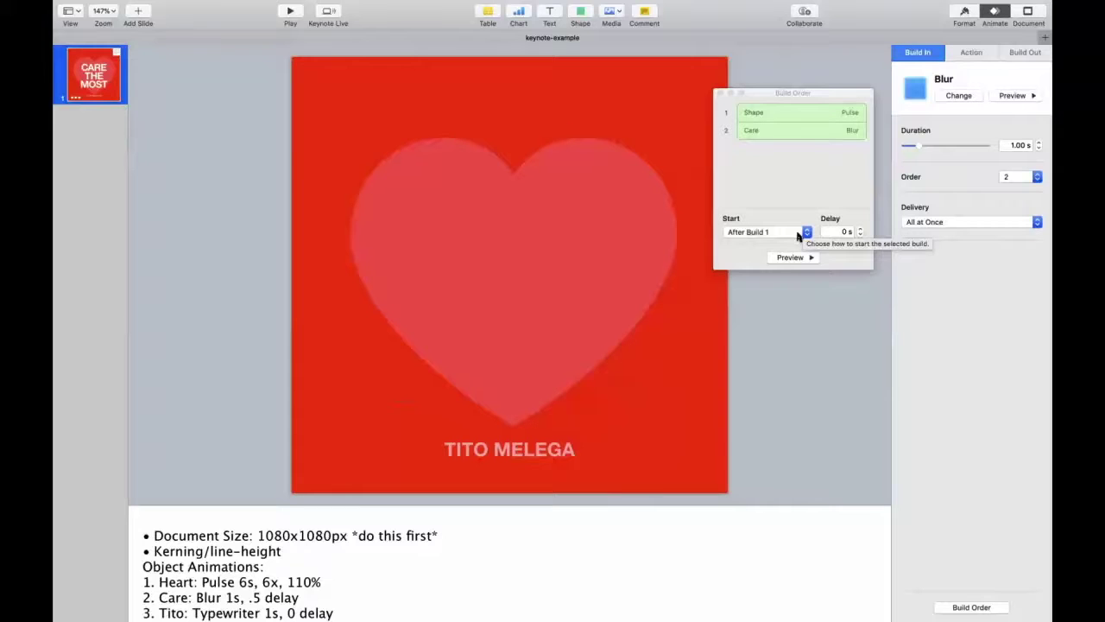
# Set the CARE THE MOST text's Blur build to start With Build 1 with a 0.50 s delay
pyautogui.click(798, 235)
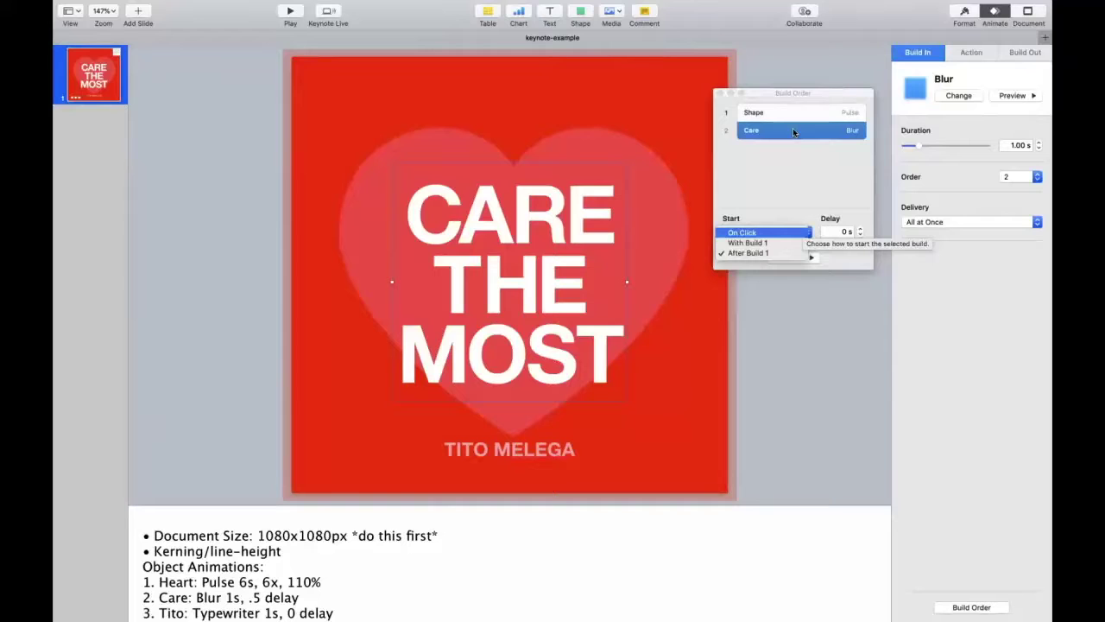
pyautogui.click(746, 243)
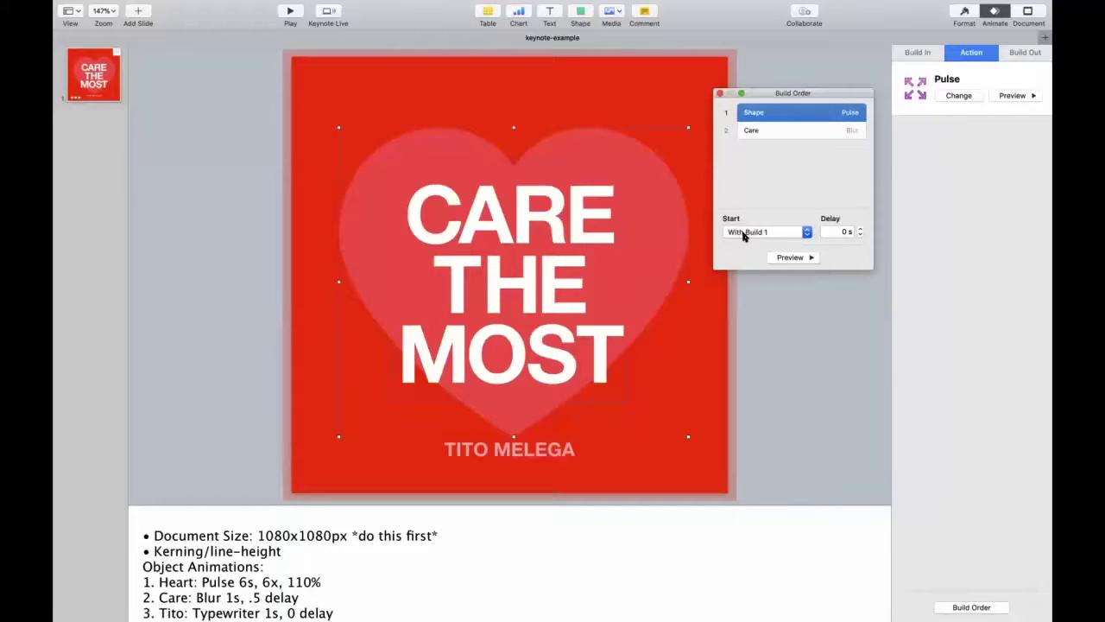
pyautogui.click(714, 212)
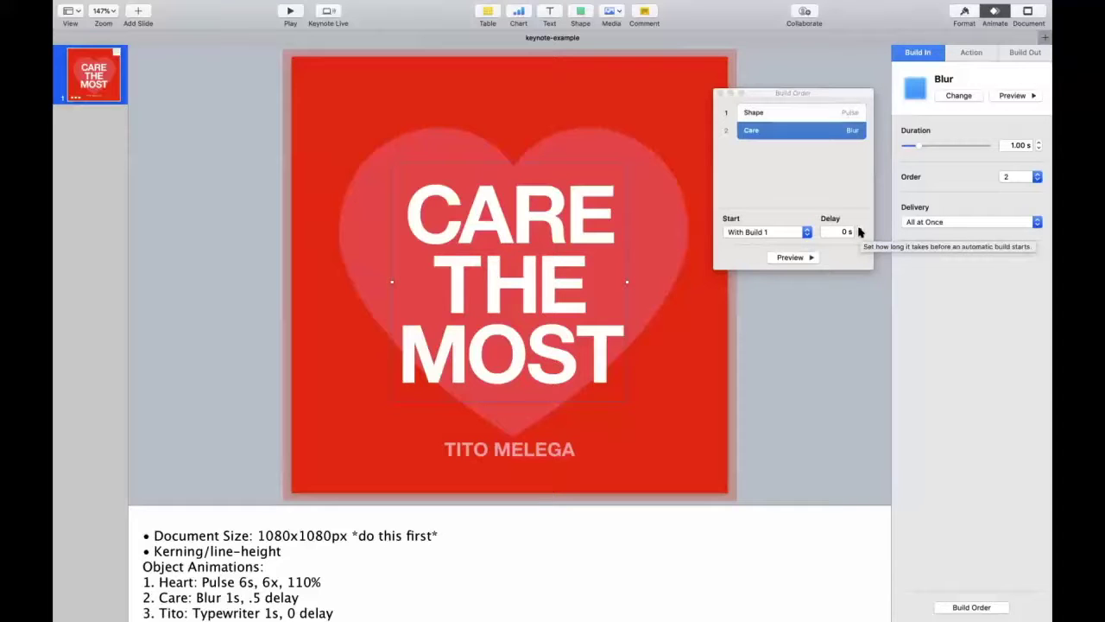
pyautogui.click(859, 228)
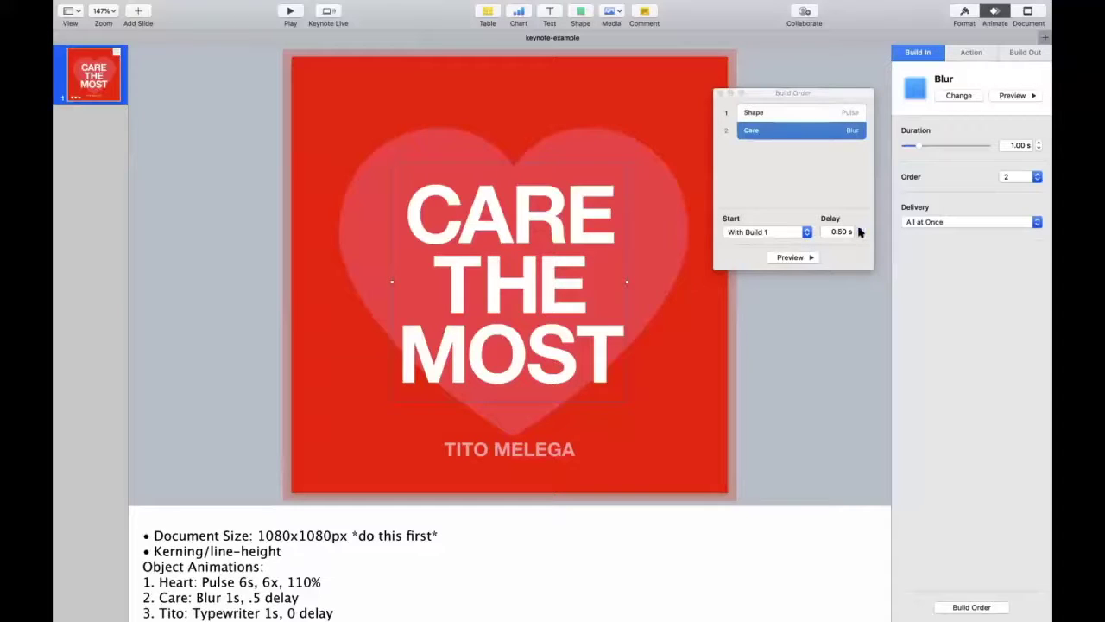
pyautogui.click(789, 116)
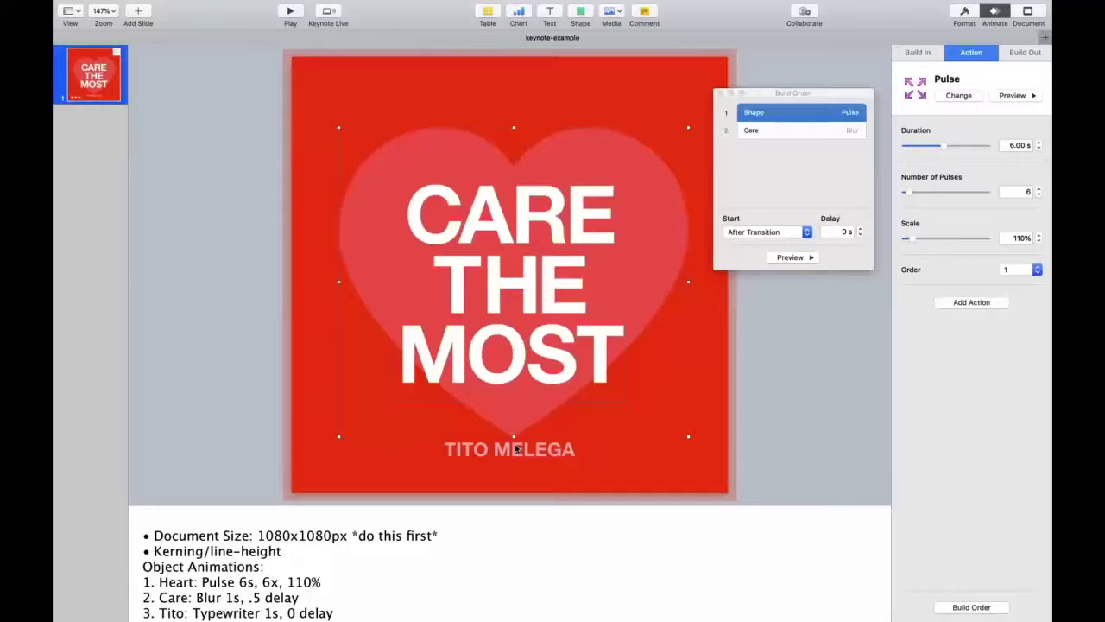
# Add a Typewriter build-in effect to the name text below the heart and set it to start With Build 1
pyautogui.click(516, 448)
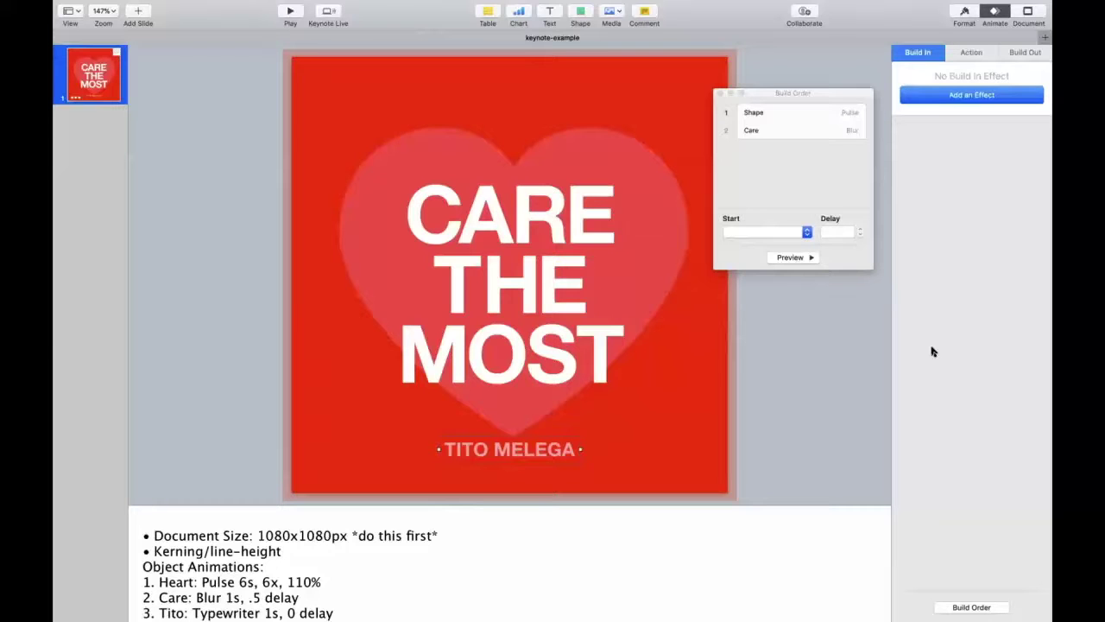
pyautogui.click(1034, 96)
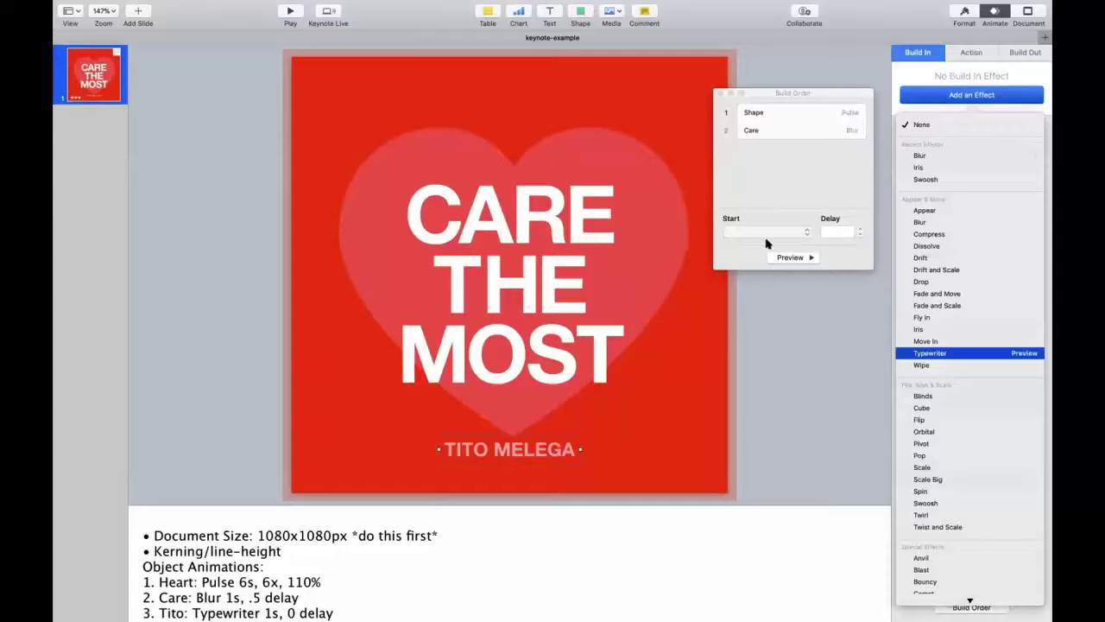
pyautogui.press('Return')
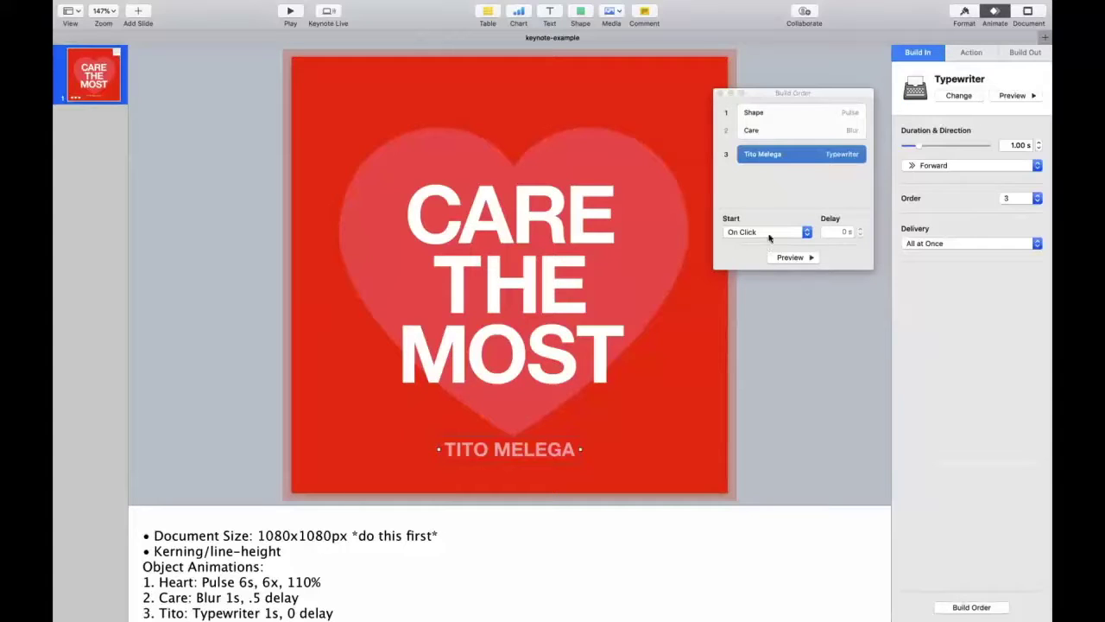
pyautogui.click(770, 236)
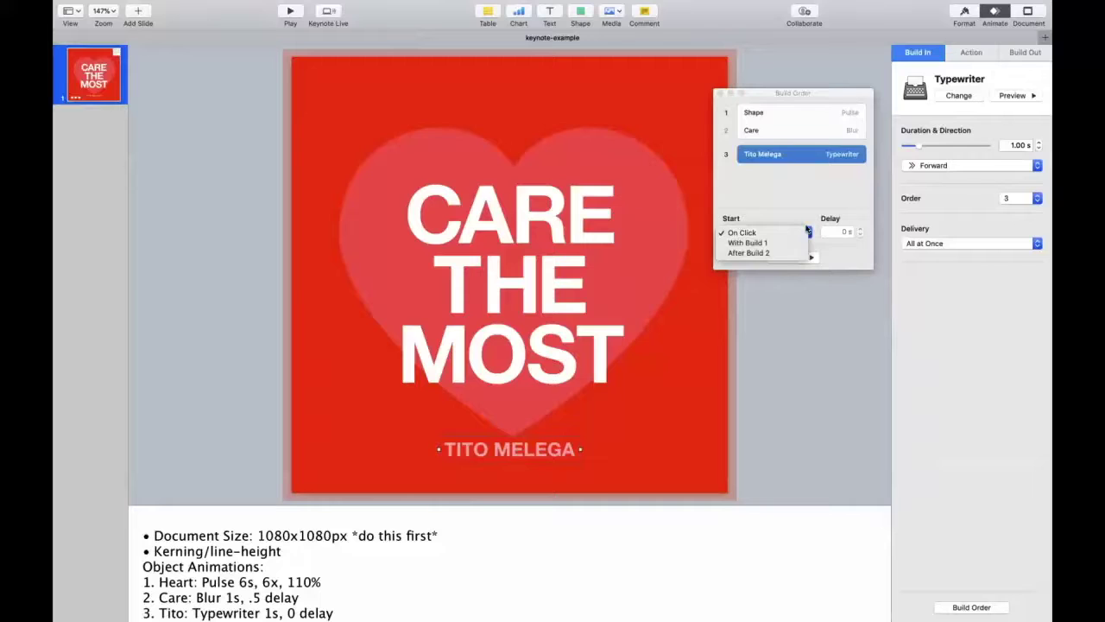
pyautogui.click(794, 242)
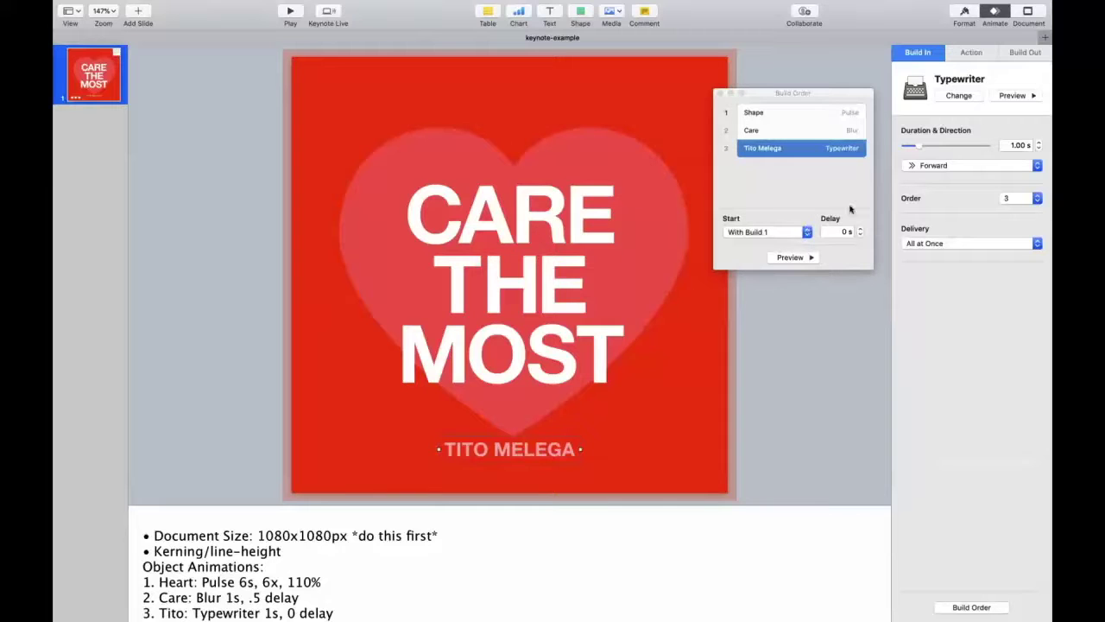
# Add a Dissolve build-out effect to both the CARE THE MOST text and the name text
pyautogui.click(1002, 101)
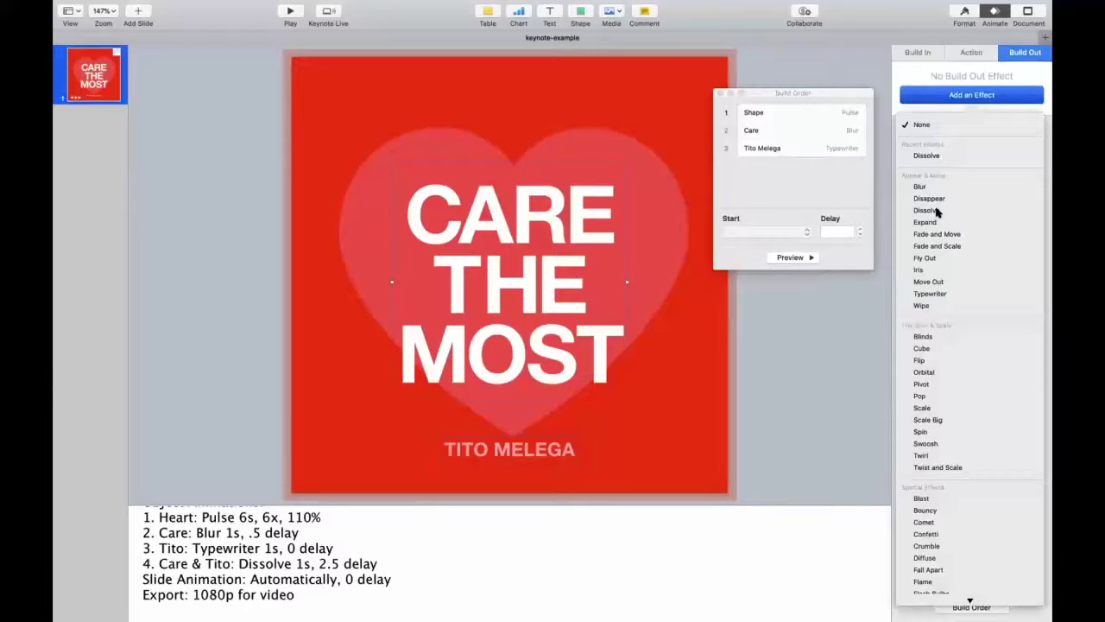
pyautogui.click(928, 210)
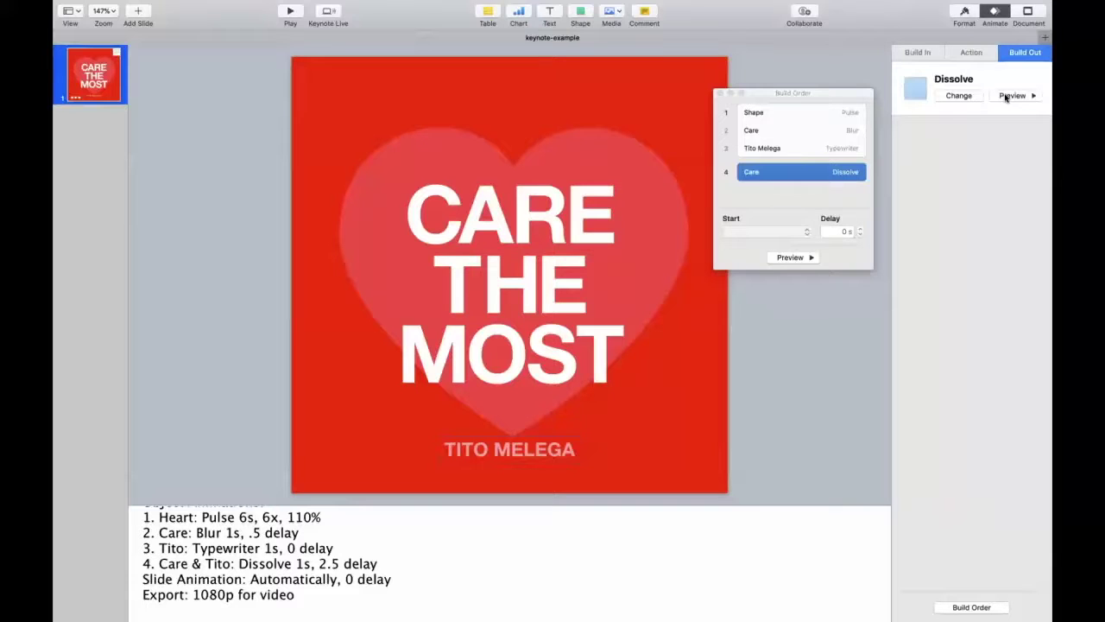
pyautogui.press('Up')
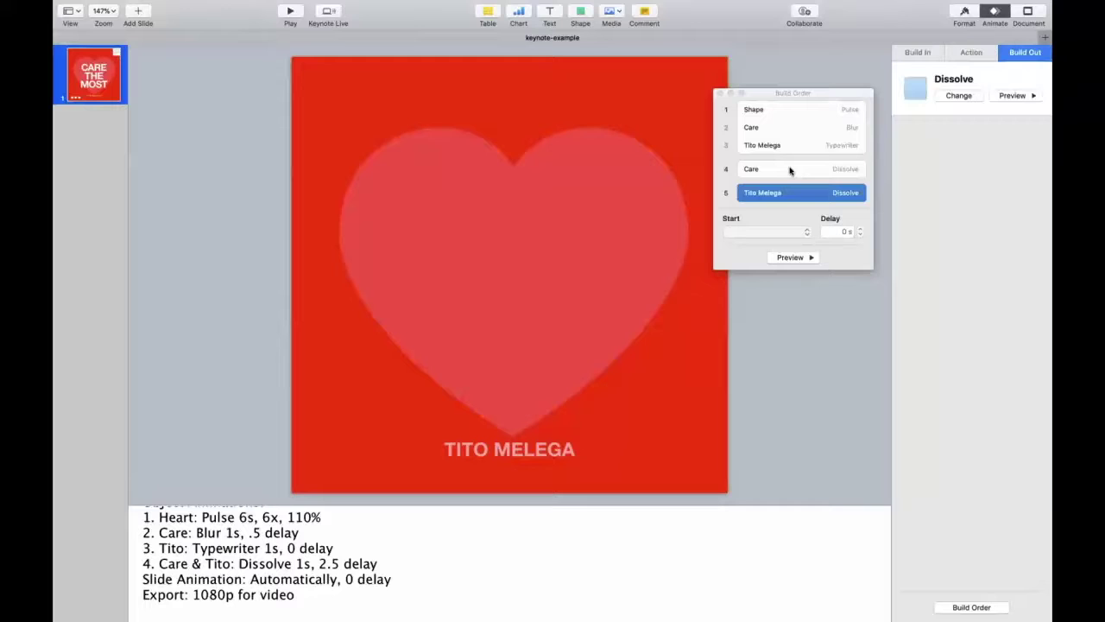
# Set both Dissolve builds to start After Previous Build
pyautogui.click(789, 232)
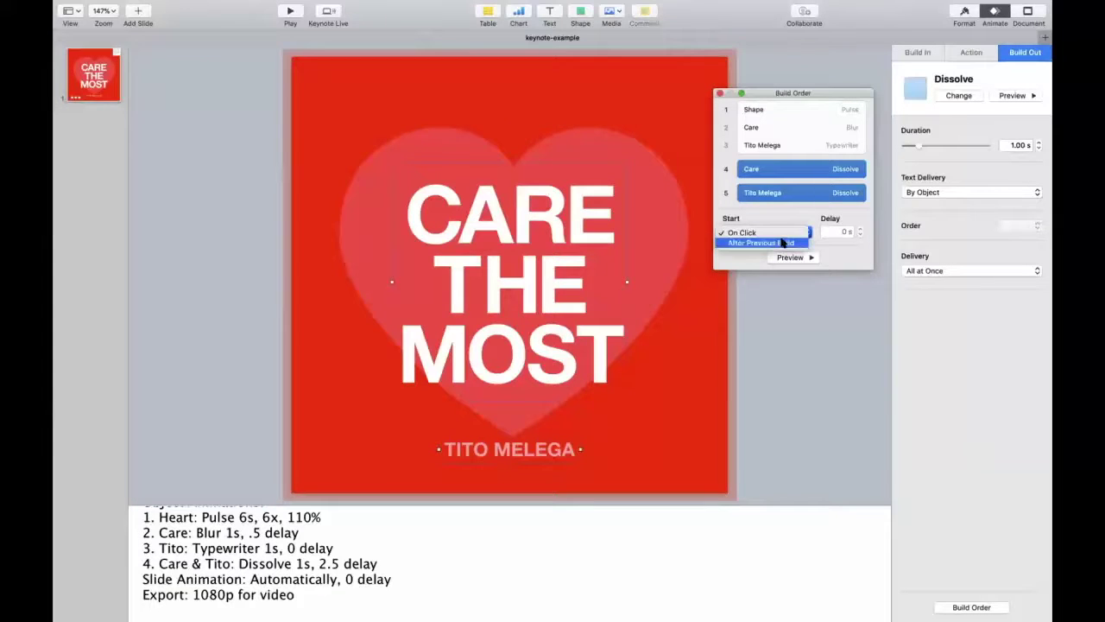
pyautogui.click(771, 169)
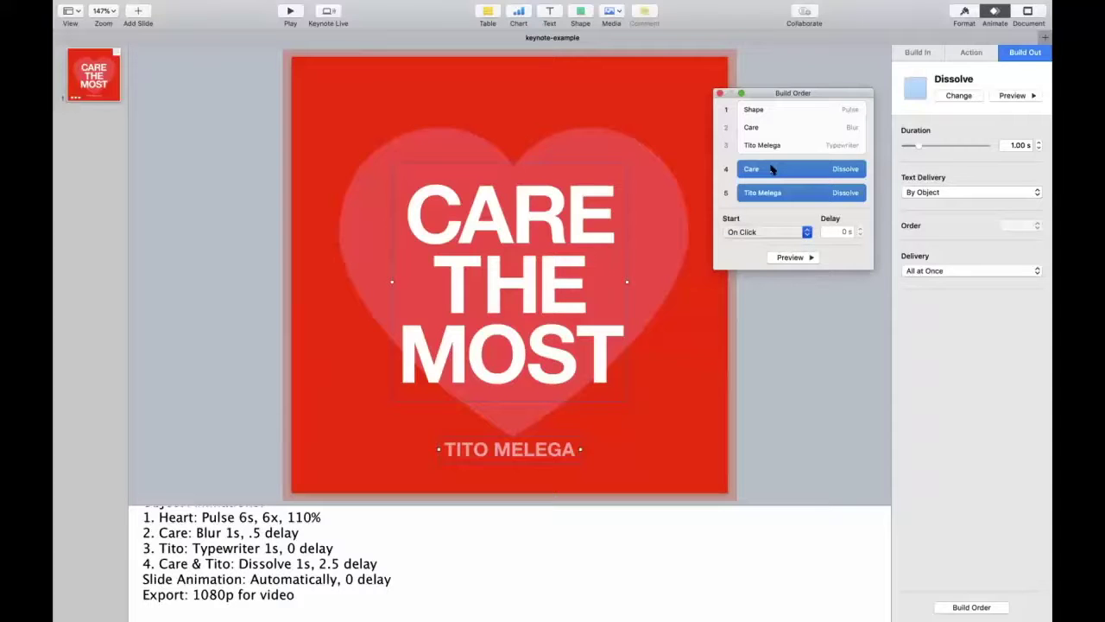
pyautogui.click(752, 231)
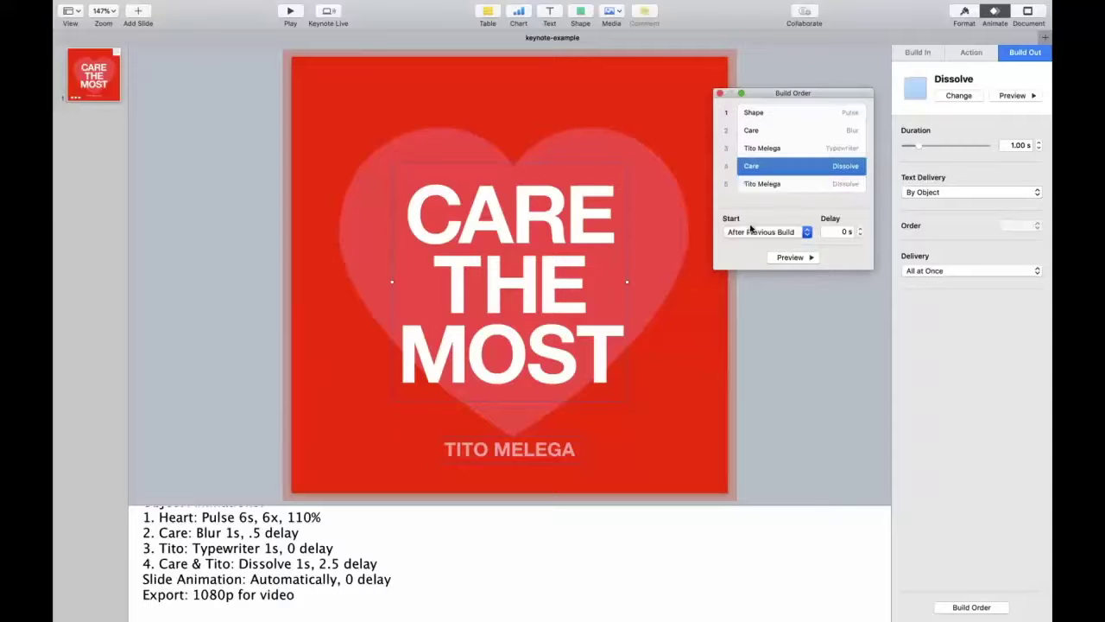
# Preview the builds and set the name text's Dissolve to start With Build 4
pyautogui.click(769, 170)
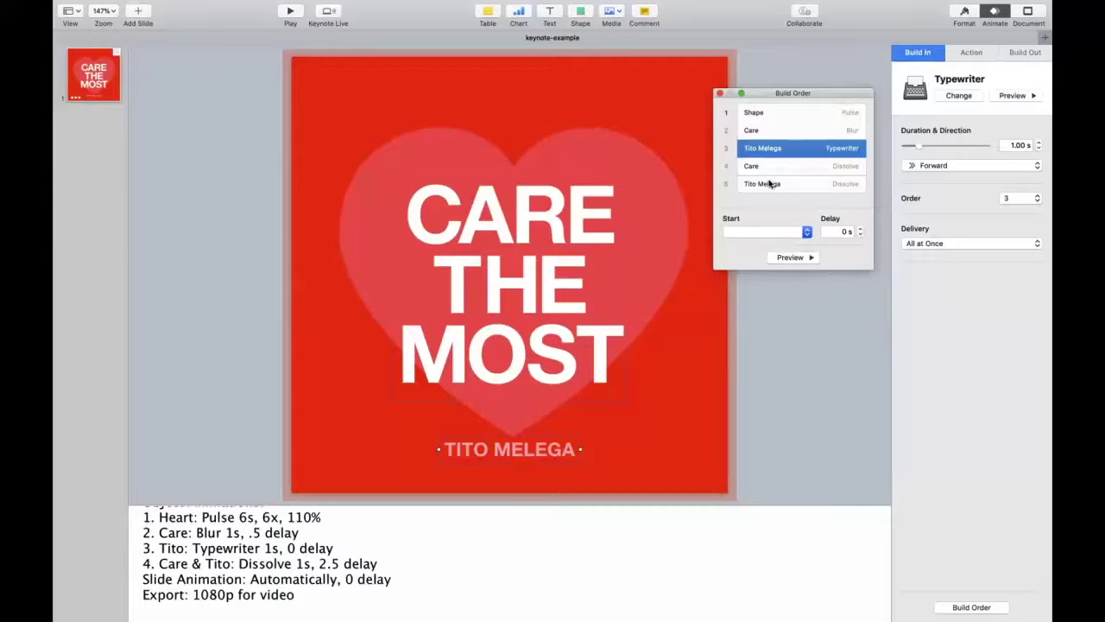
pyautogui.press('Down')
pyautogui.press('Down')
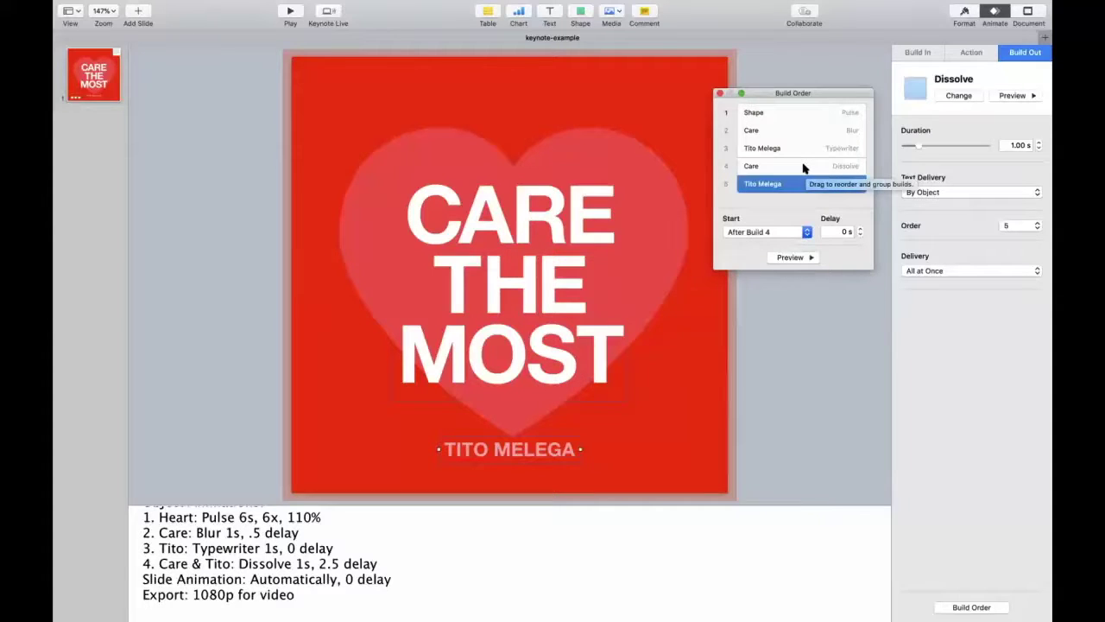
pyautogui.click(785, 257)
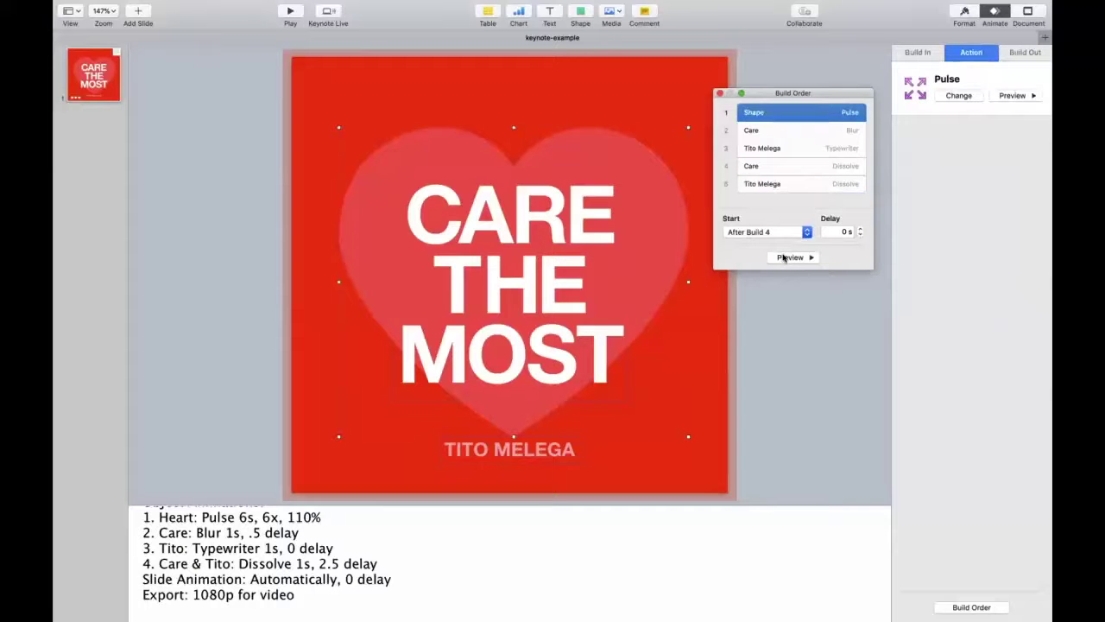
pyautogui.click(785, 258)
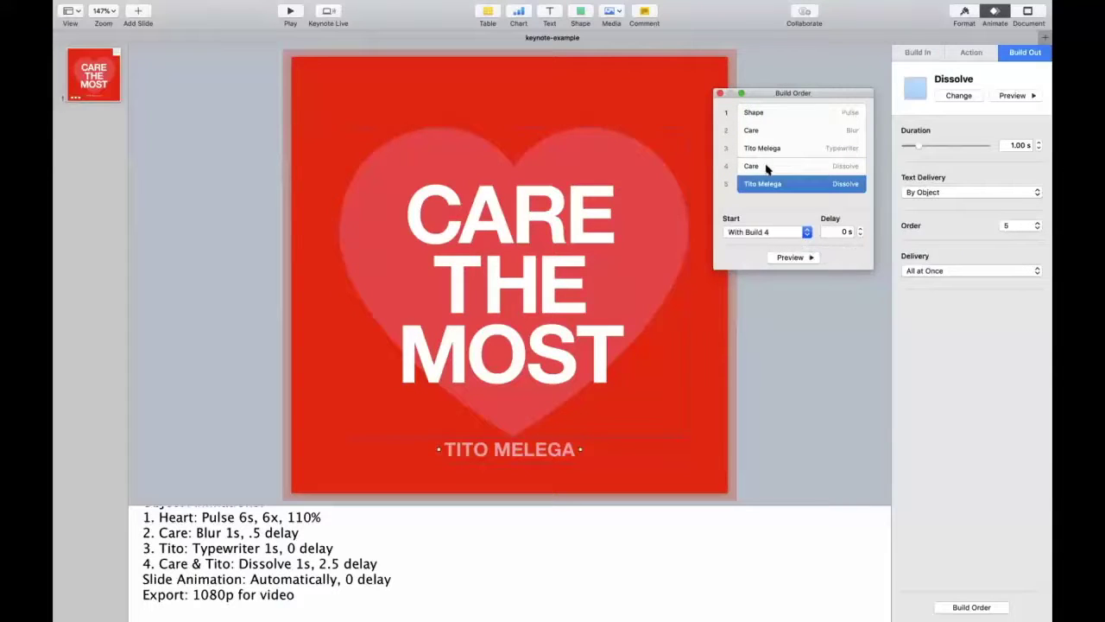
# Review the start settings of the Dissolve, Typewriter and Blur builds and preview the sequence
pyautogui.press('Up')
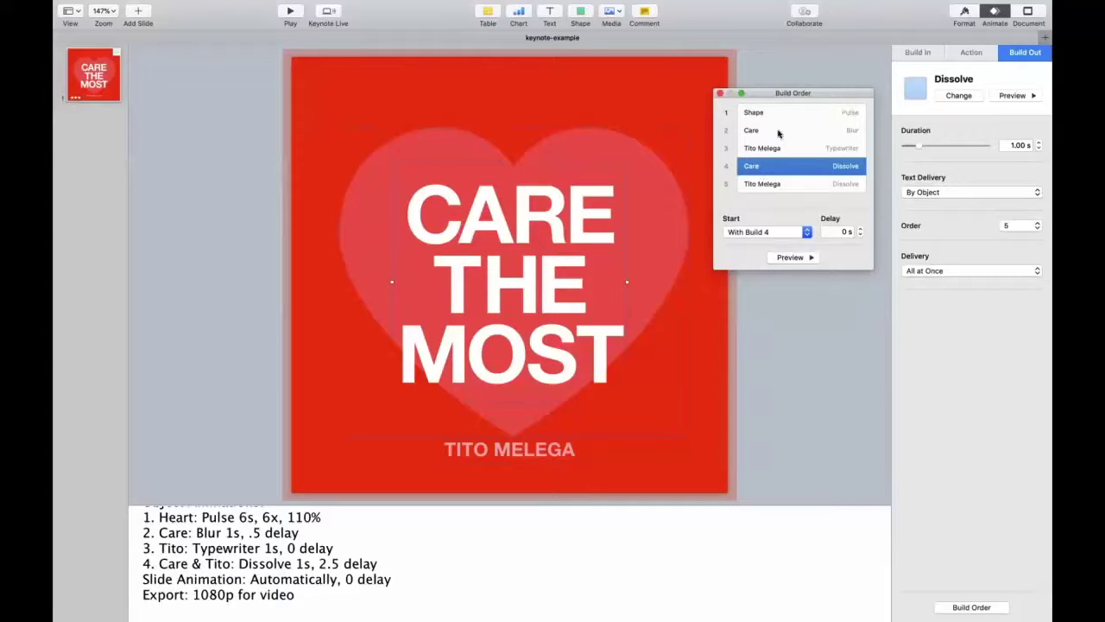
pyautogui.press('Down')
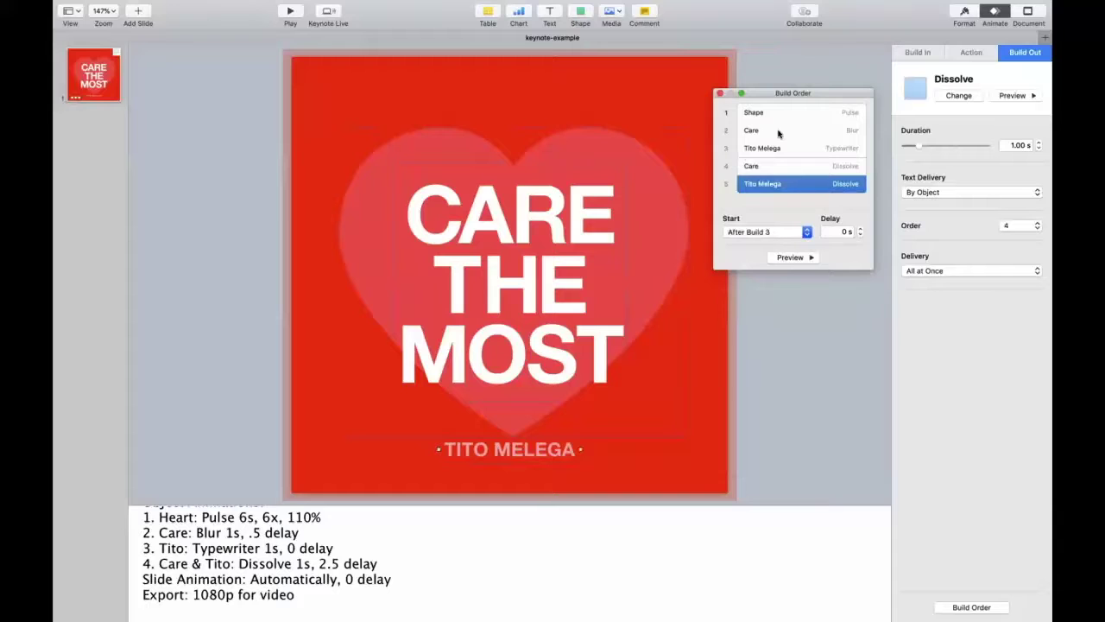
pyautogui.press('Up')
pyautogui.press('Up')
pyautogui.press('Up')
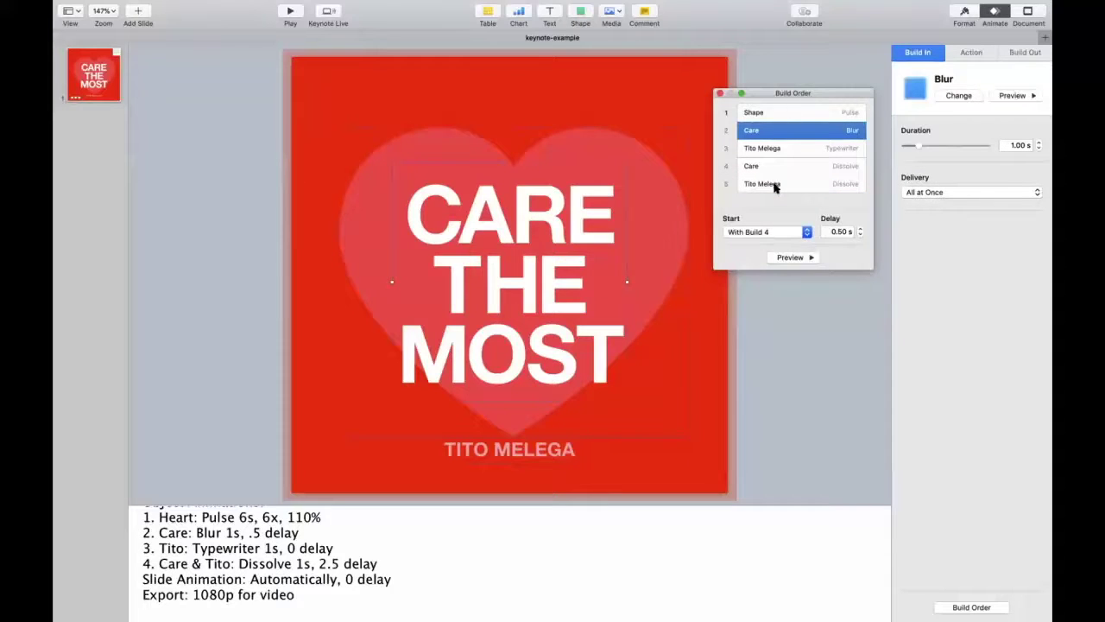
pyautogui.click(789, 257)
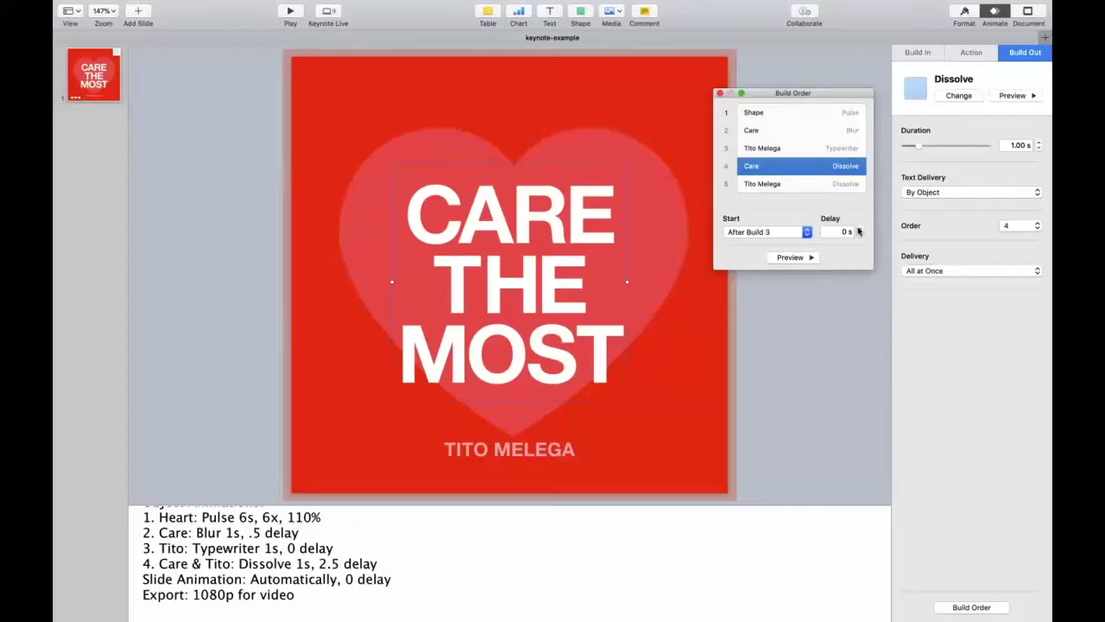
# Set the CARE THE MOST text's Dissolve delay to 2.5 s, preview the sequence and check the first builds
pyautogui.doubleClick(844, 232)
pyautogui.write('2.5')
pyautogui.click(800, 255)
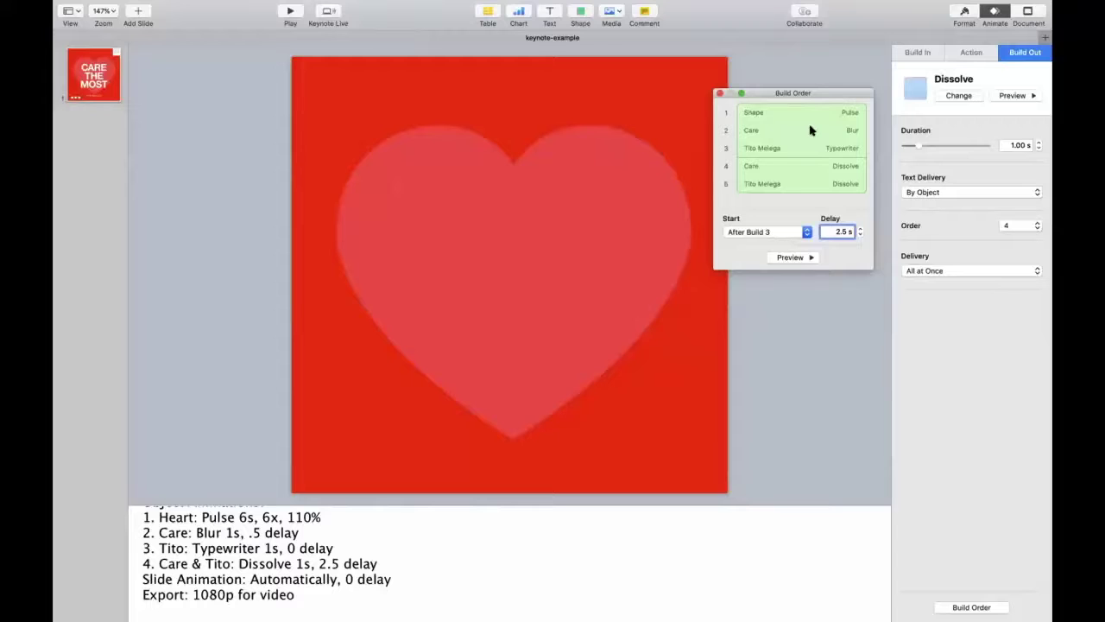
pyautogui.click(810, 130)
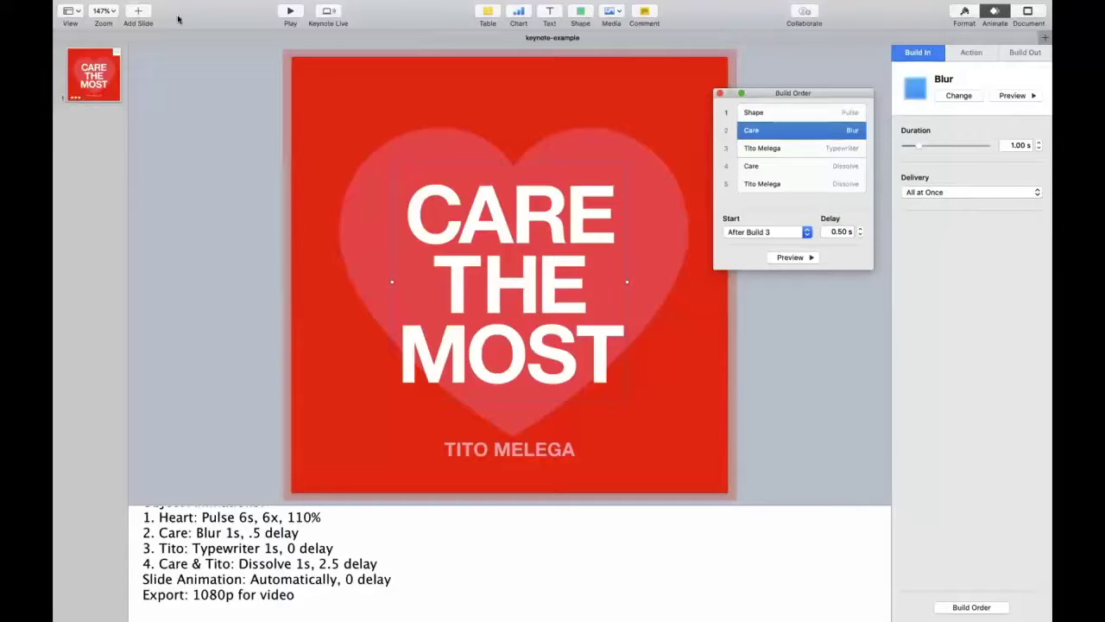
pyautogui.press('Up')
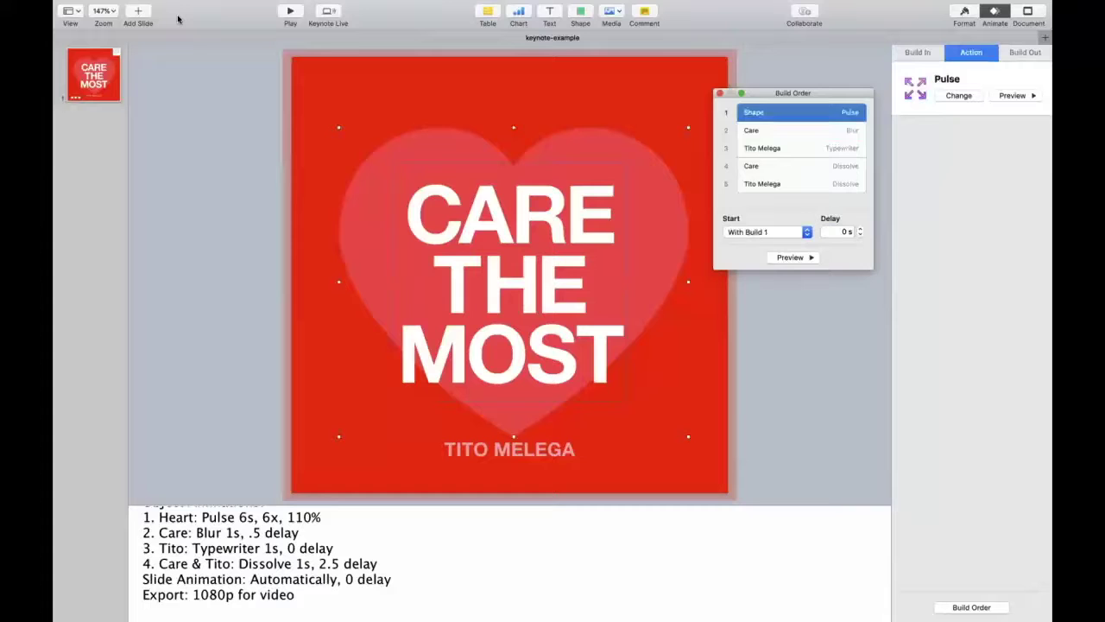
pyautogui.press('Down')
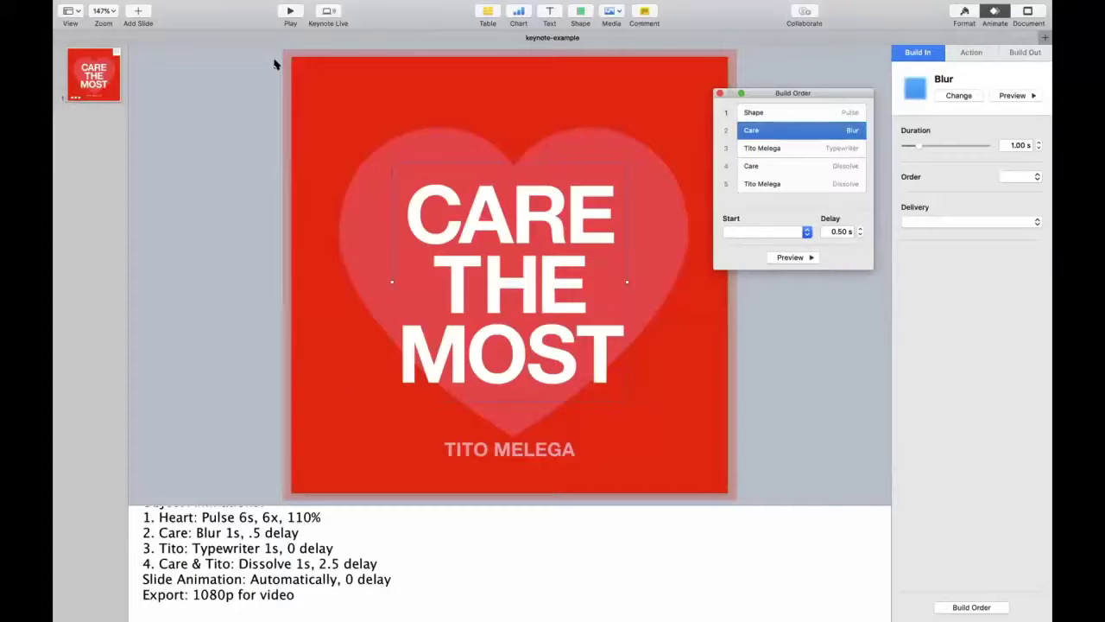
# Start exporting the presentation as a movie
pyautogui.click(175, 26)
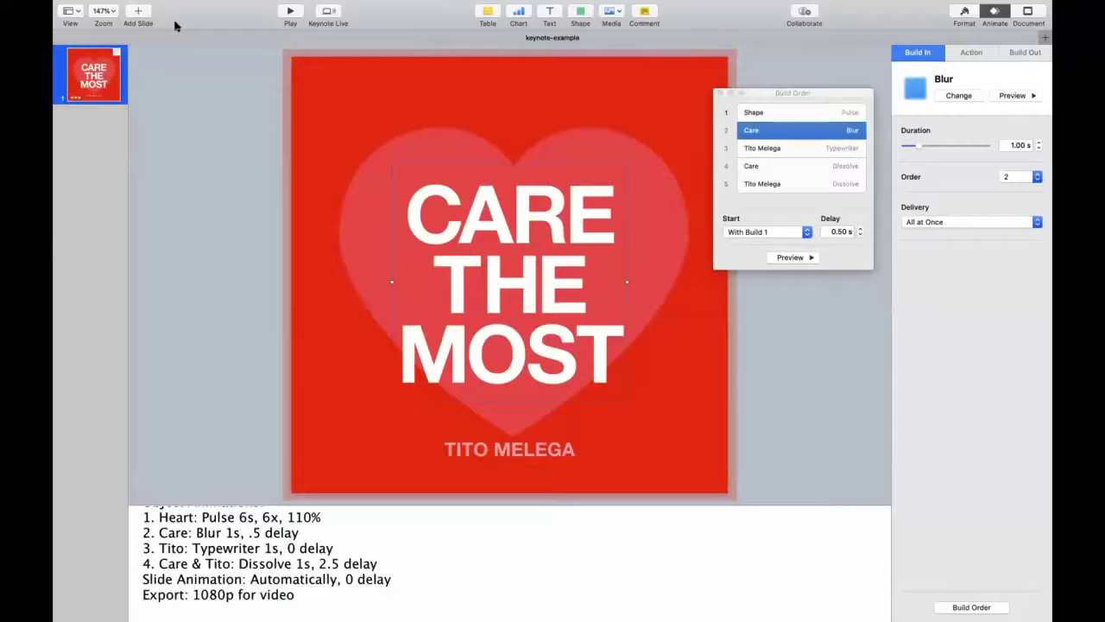
pyautogui.moveTo(136, 5)
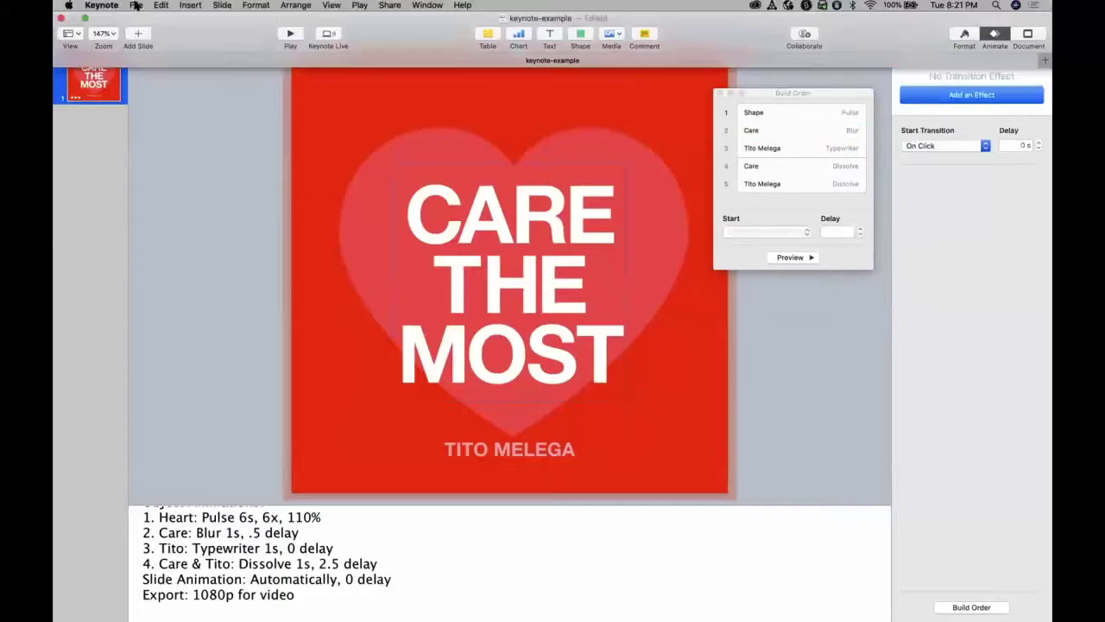
pyautogui.click(136, 5)
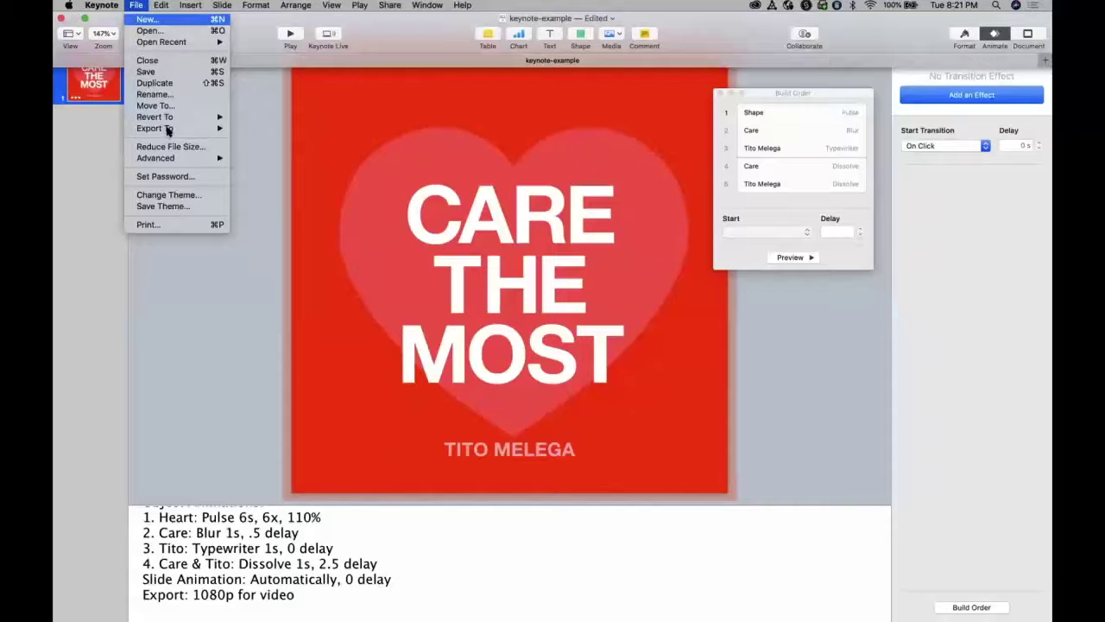
pyautogui.moveTo(169, 130)
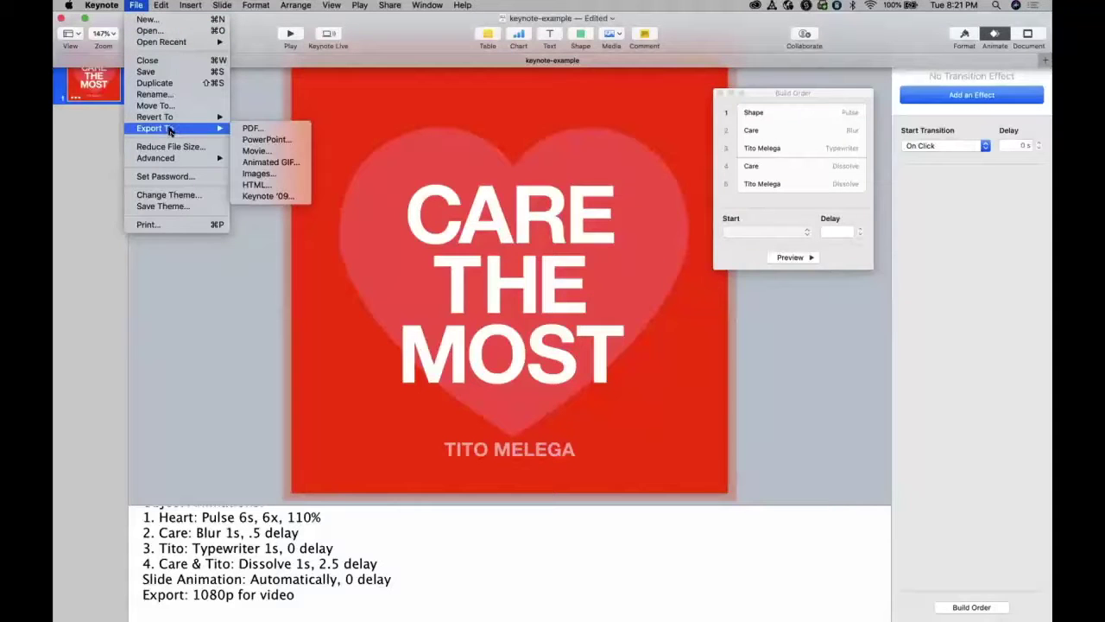
pyautogui.click(271, 152)
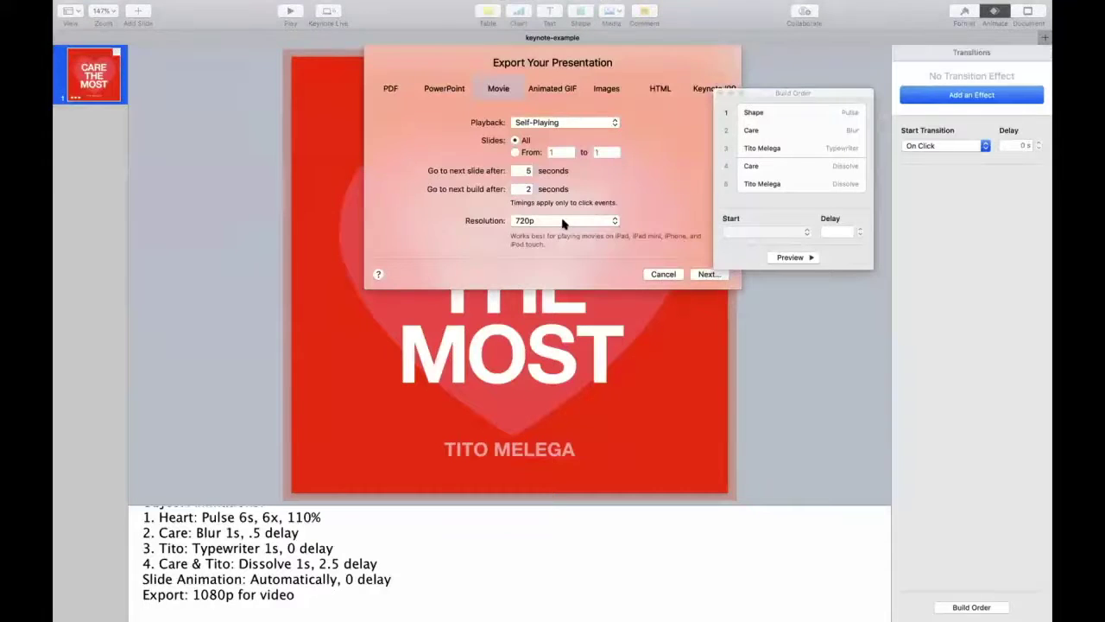
# Set the movie export to a custom resolution of 500 x 500 and continue to the save settings
pyautogui.click(563, 222)
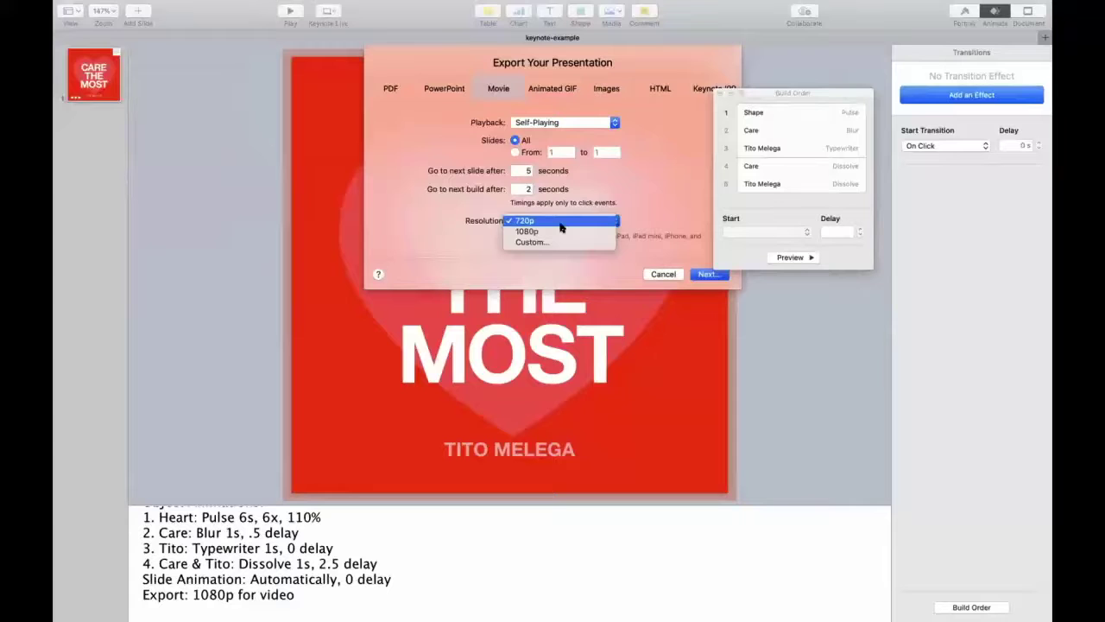
pyautogui.press('Down')
pyautogui.press('Down')
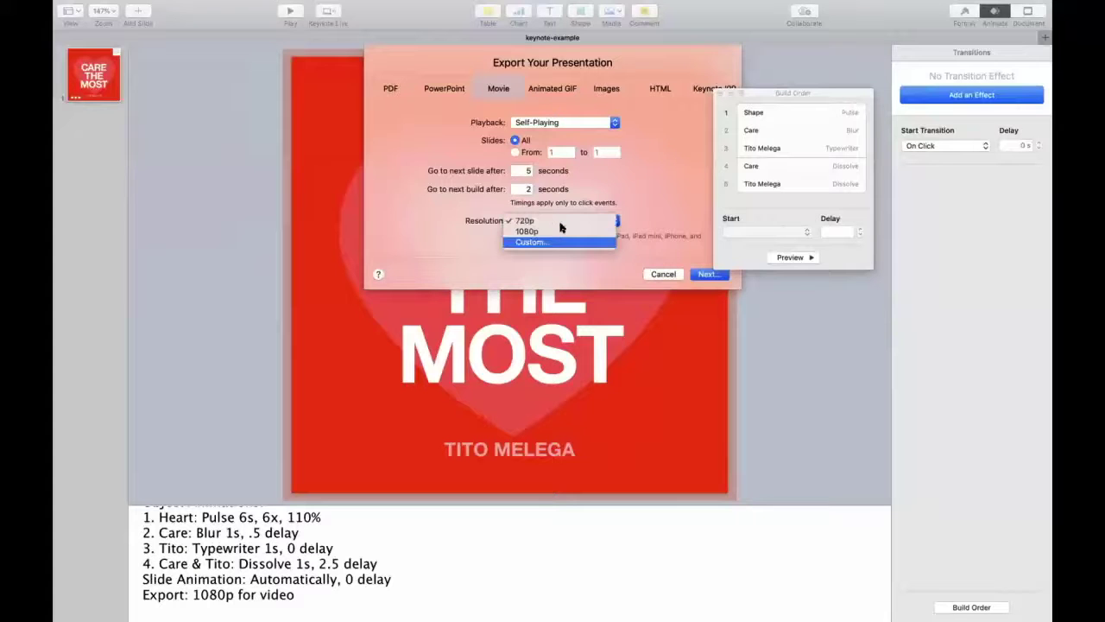
pyautogui.press('Return')
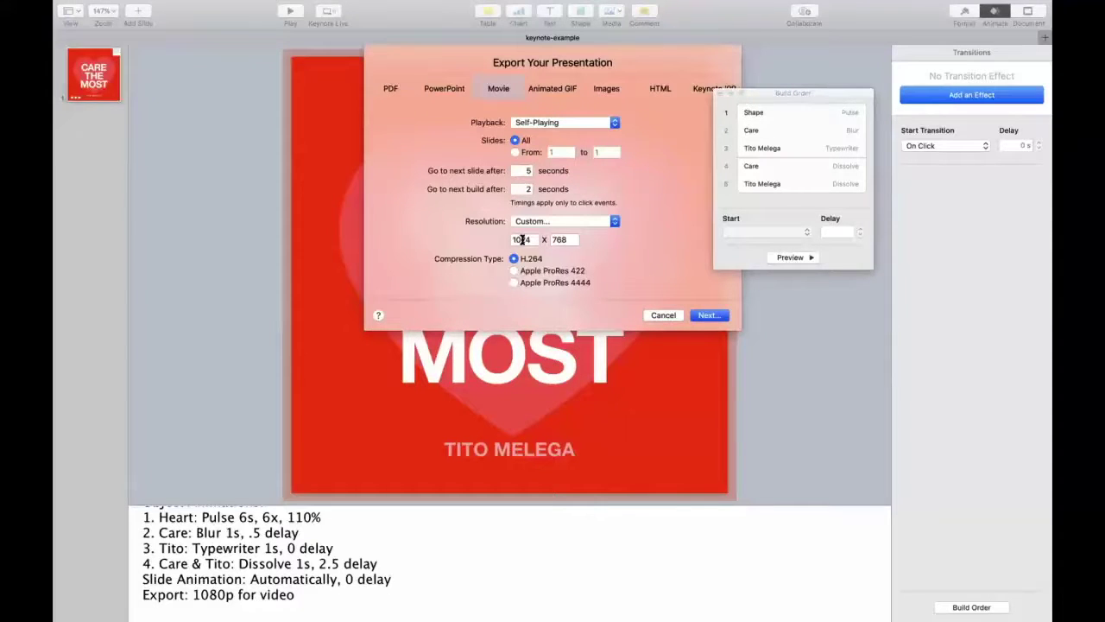
pyautogui.write('500')
pyautogui.press('Tab')
pyautogui.write('500')
pyautogui.click(704, 316)
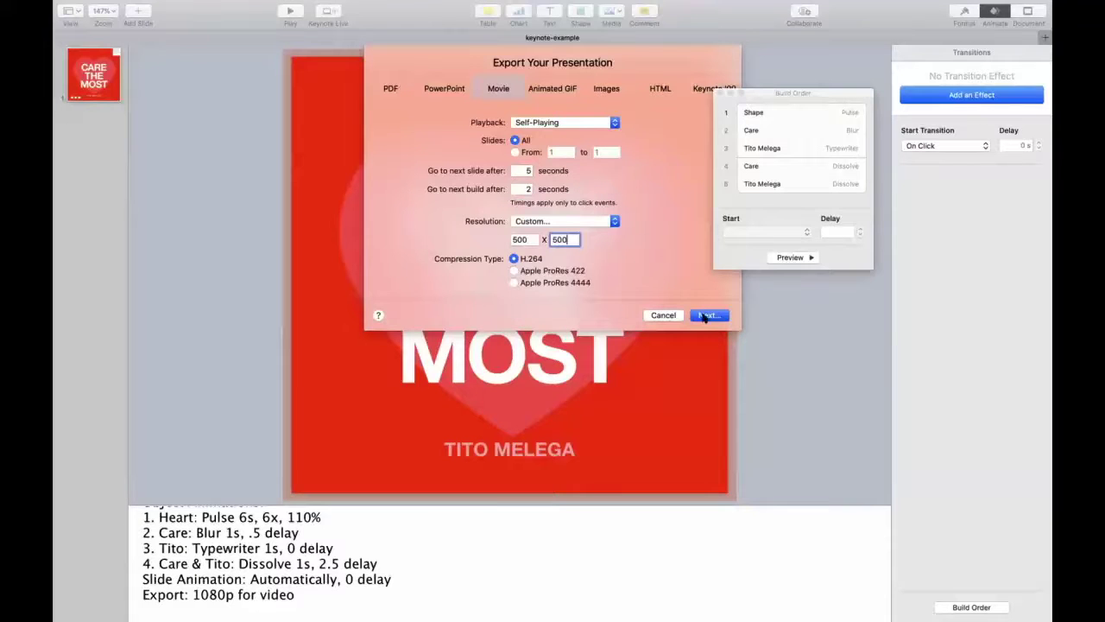
pyautogui.click(586, 227)
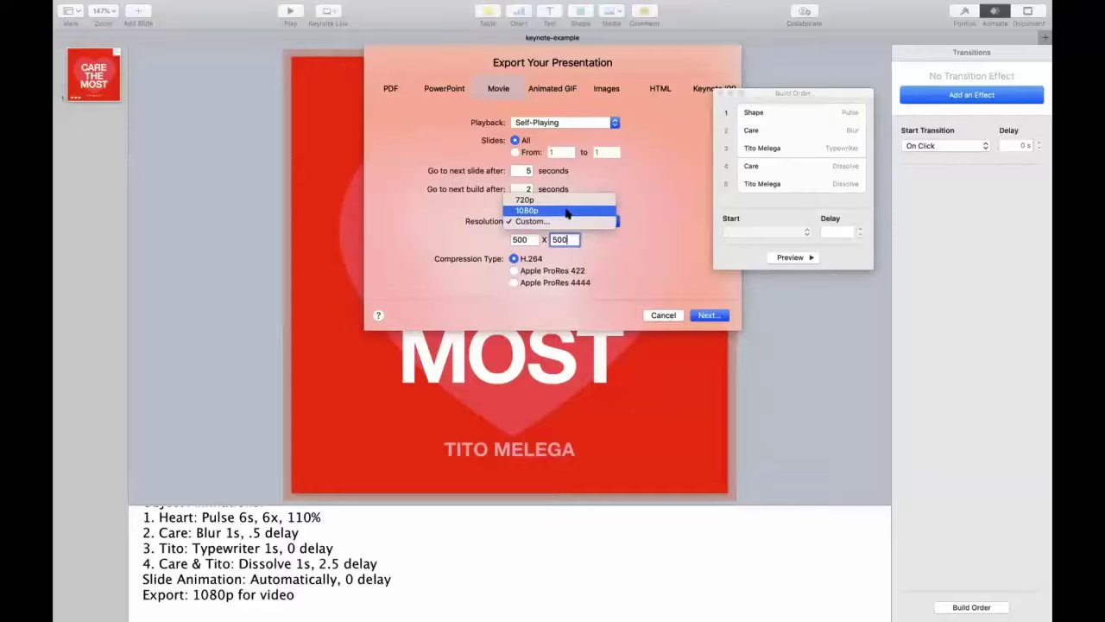
pyautogui.click(706, 317)
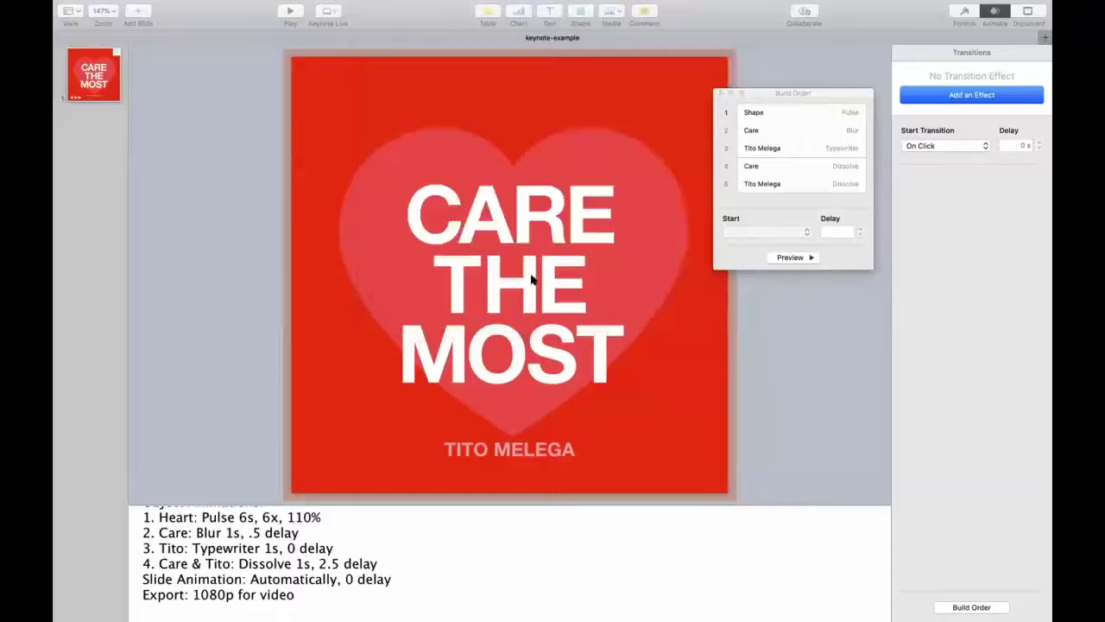
# Export the movie as keynote-example-v2 in the Animation Workshop folder
pyautogui.moveTo(358, 603)
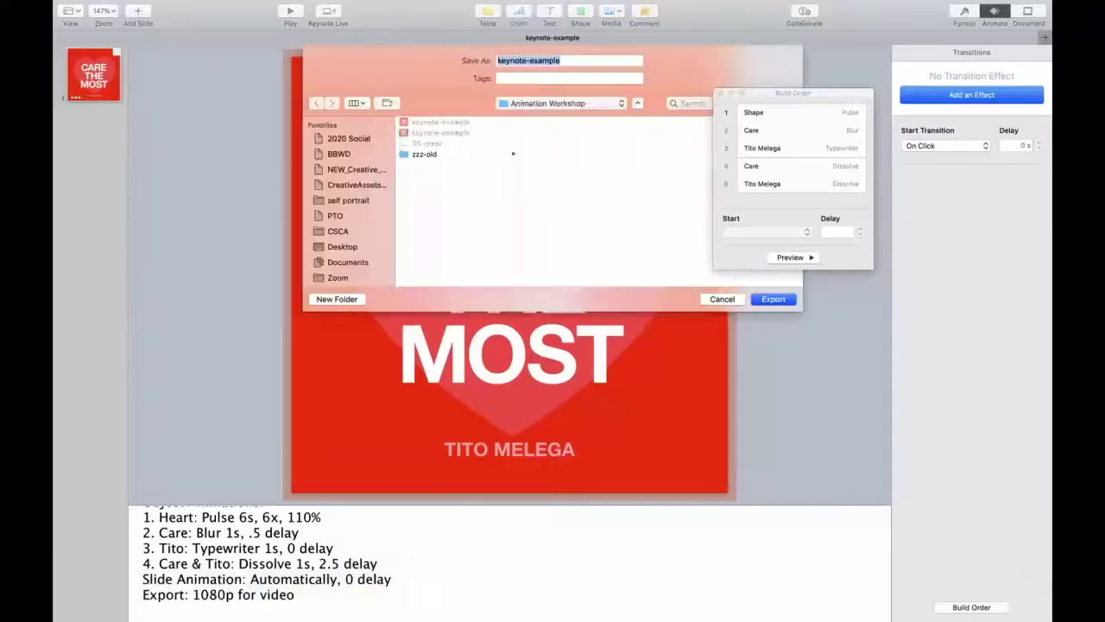
pyautogui.press('Right')
pyautogui.write('-v2')
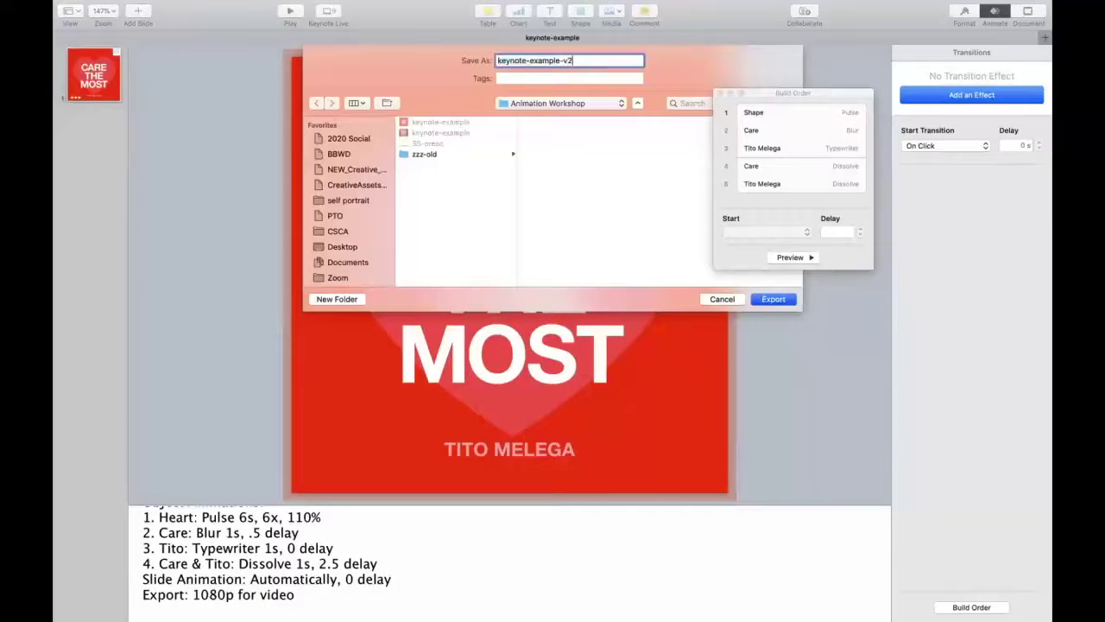
pyautogui.press('Return')
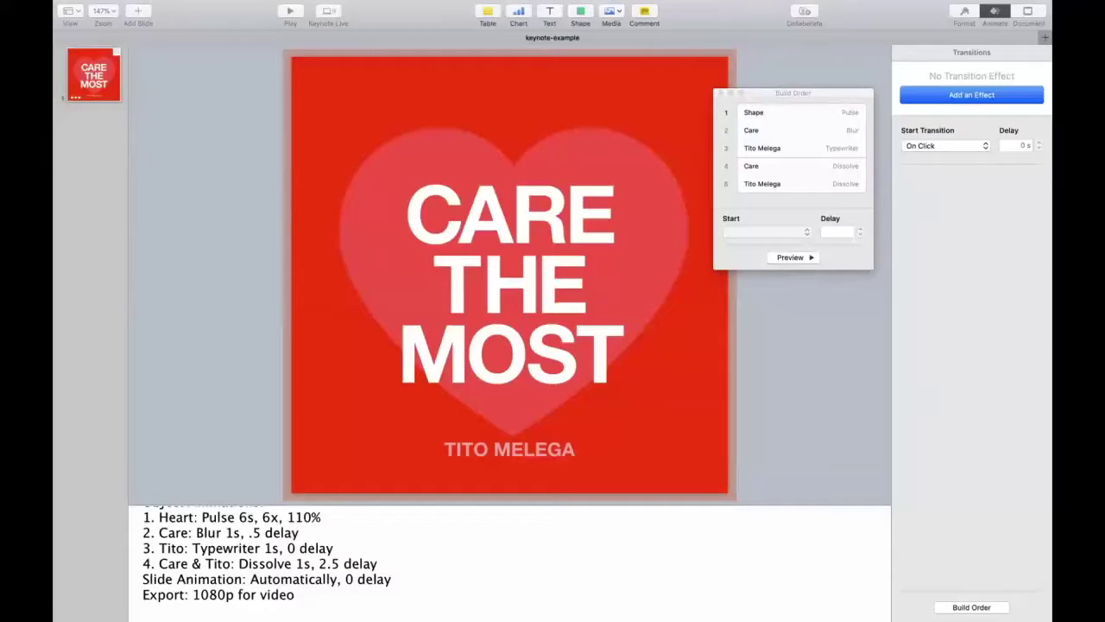
# Leave full screen, switch to Finder and open the exported keynote-example-v2 movie
pyautogui.moveTo(82, 5)
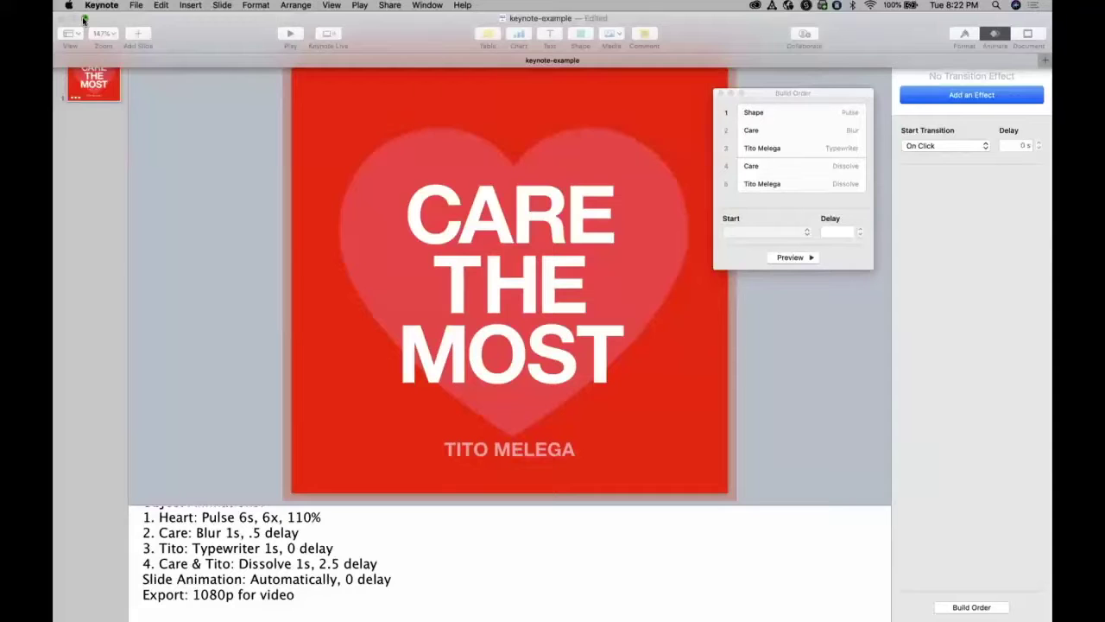
pyautogui.press('ctrl+super+f')
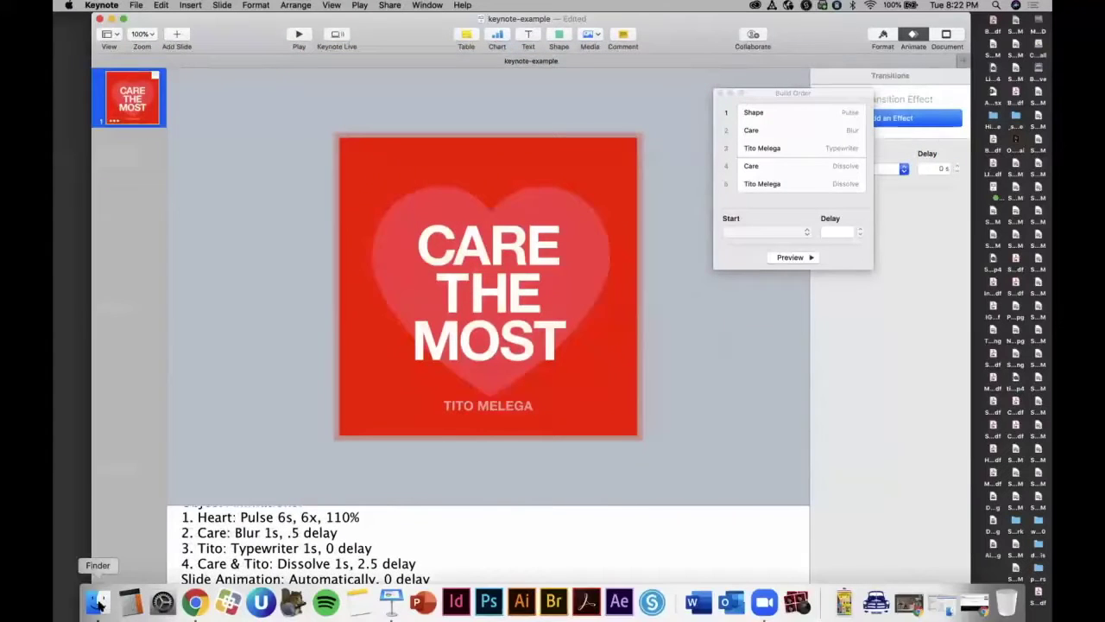
pyautogui.click(97, 605)
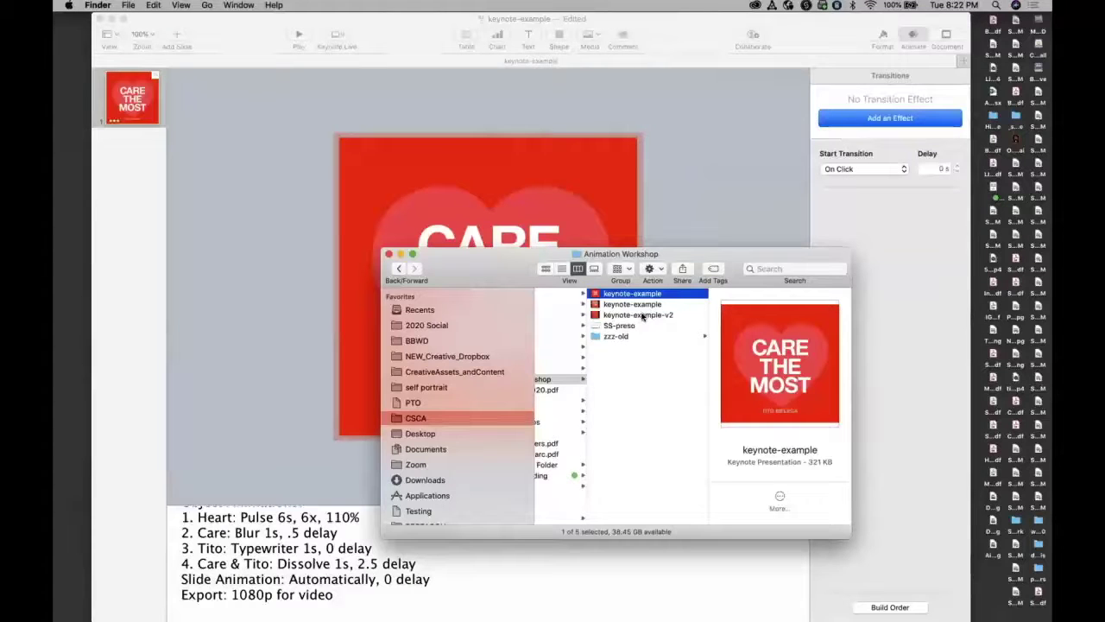
pyautogui.click(642, 317)
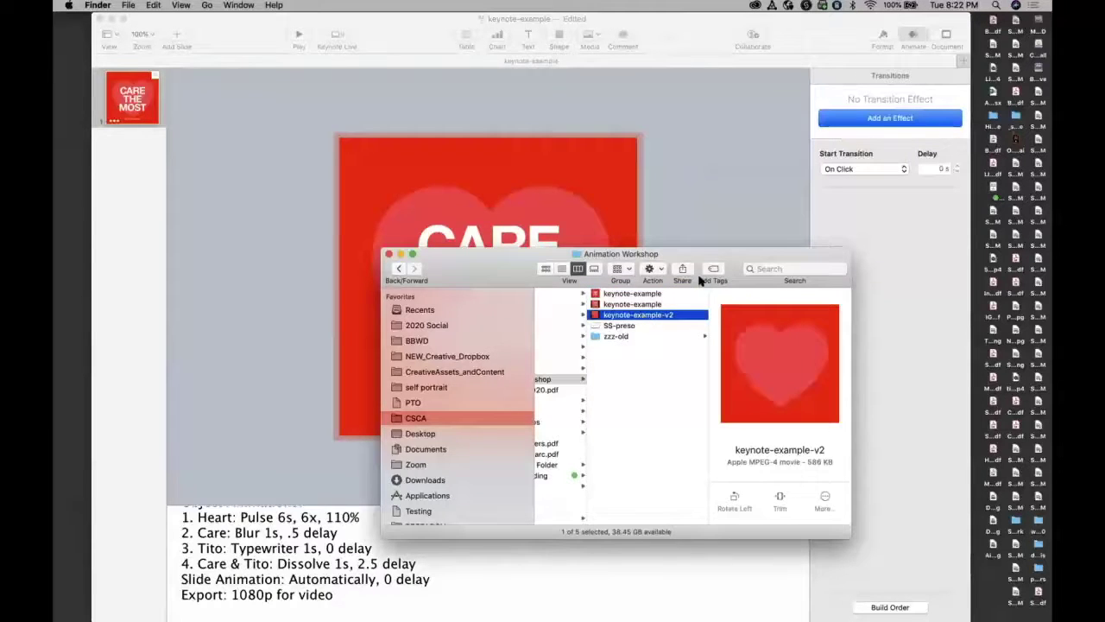
pyautogui.press('super+o')
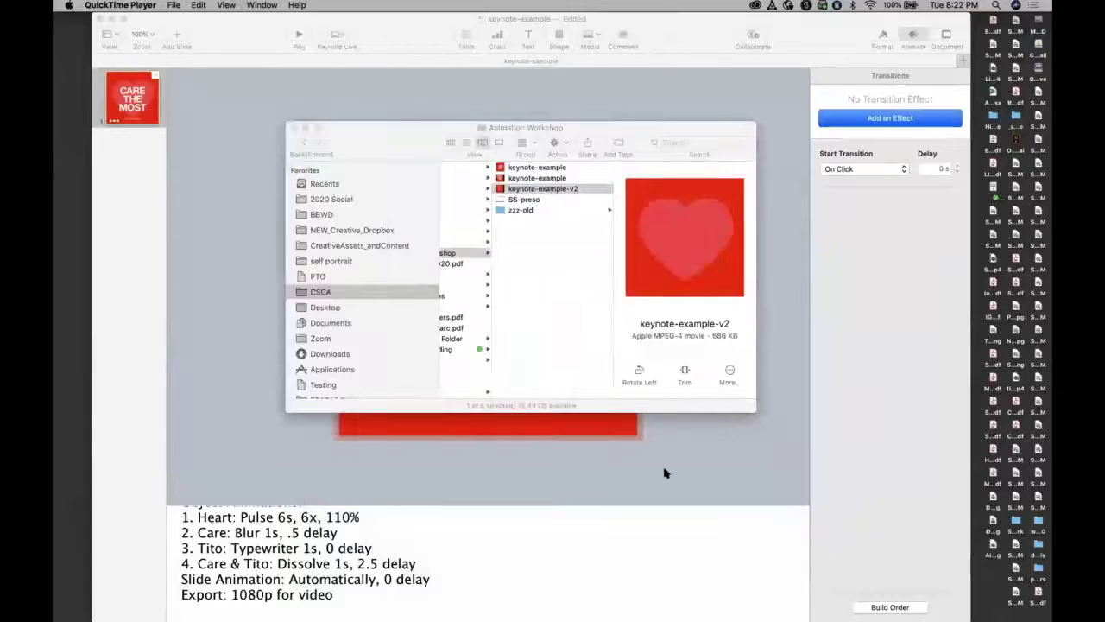
# Check the playback of the keynote-example-v2 movie in QuickTime Player and close it
pyautogui.moveTo(335, 44); pyautogui.dragTo(558, 63)
pyautogui.click(450, 282)
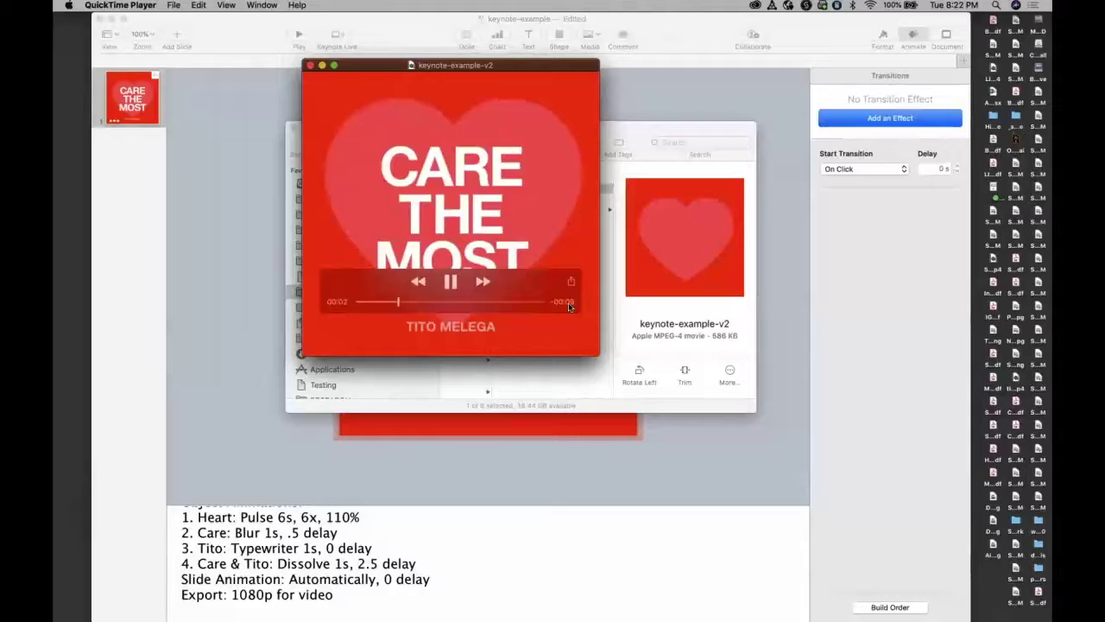
pyautogui.press('space')
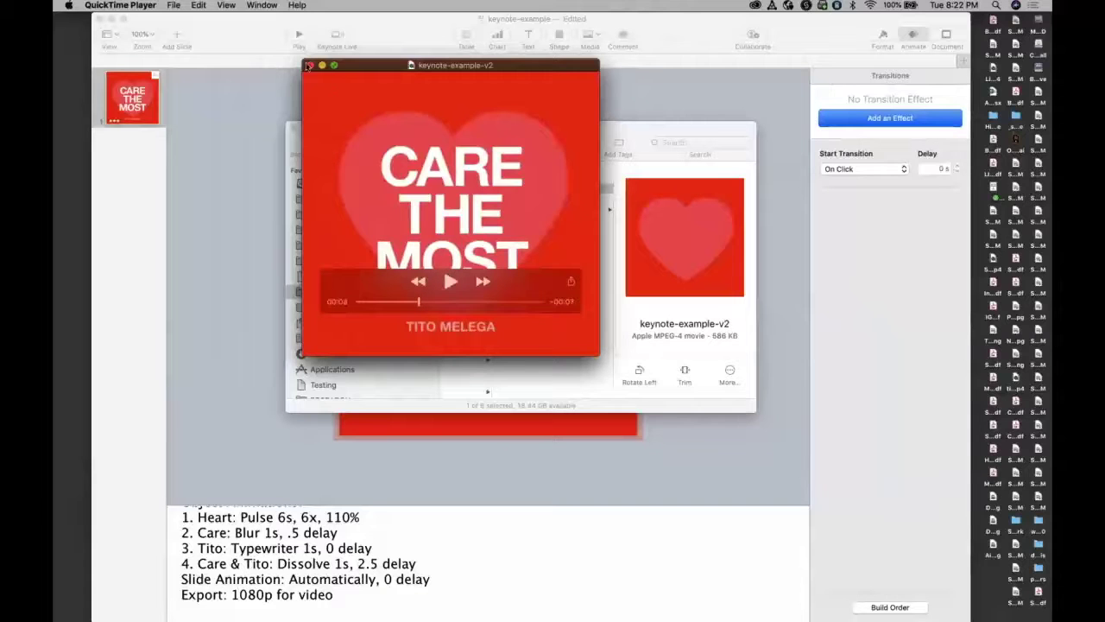
pyautogui.click(308, 67)
# Return to Keynote and set the CARE THE MOST slide's transition to start Automatically
pyautogui.click(149, 104)
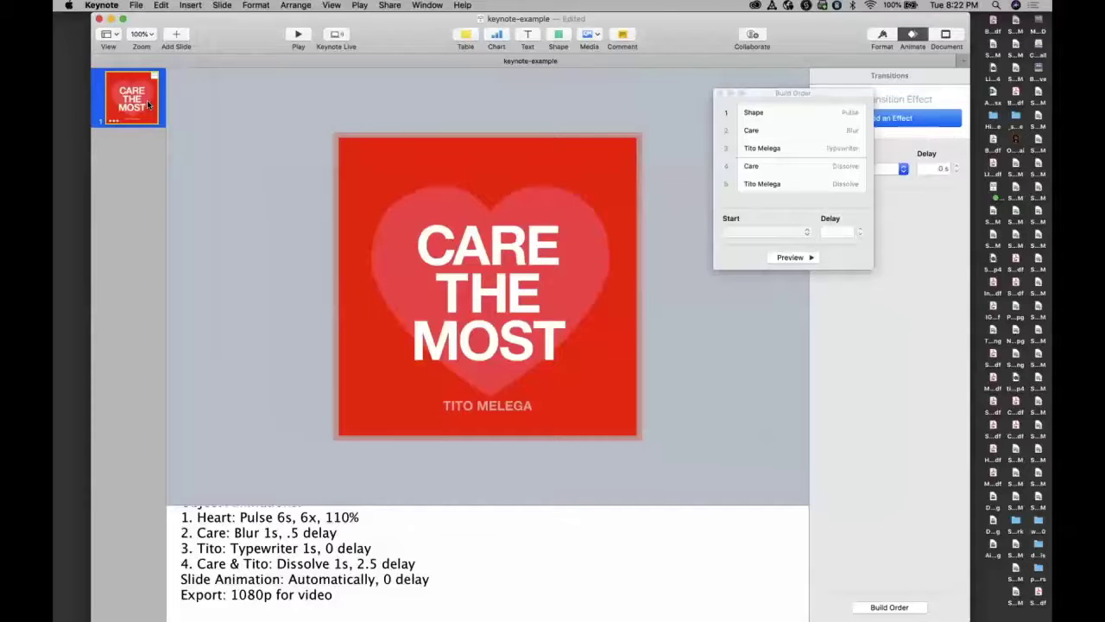
pyautogui.click(429, 207)
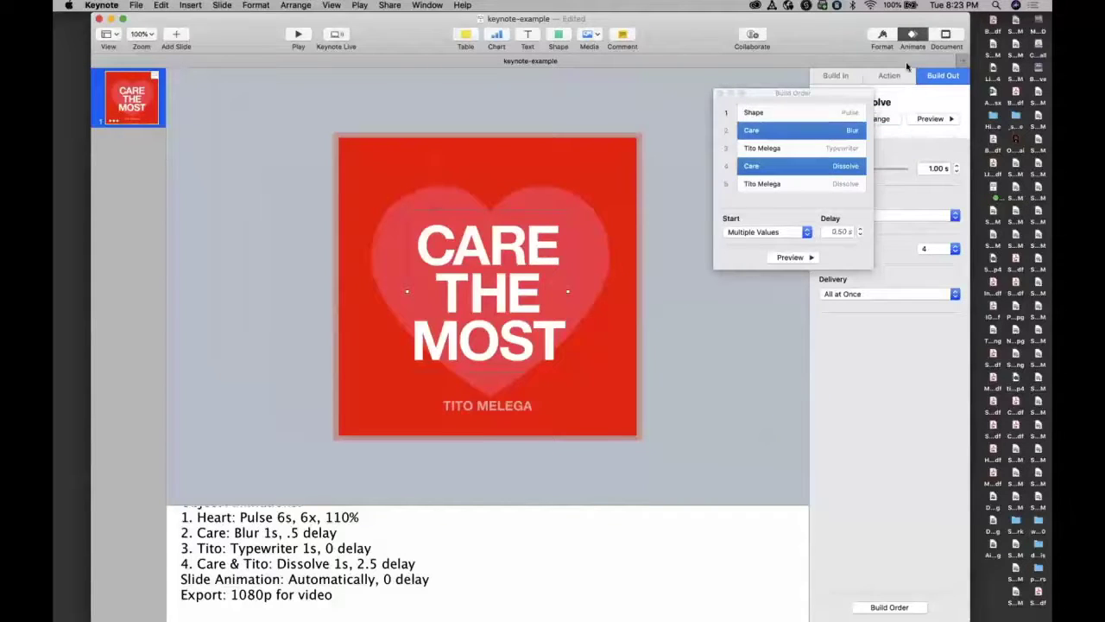
pyautogui.click(133, 102)
pyautogui.moveTo(772, 92); pyautogui.dragTo(704, 83)
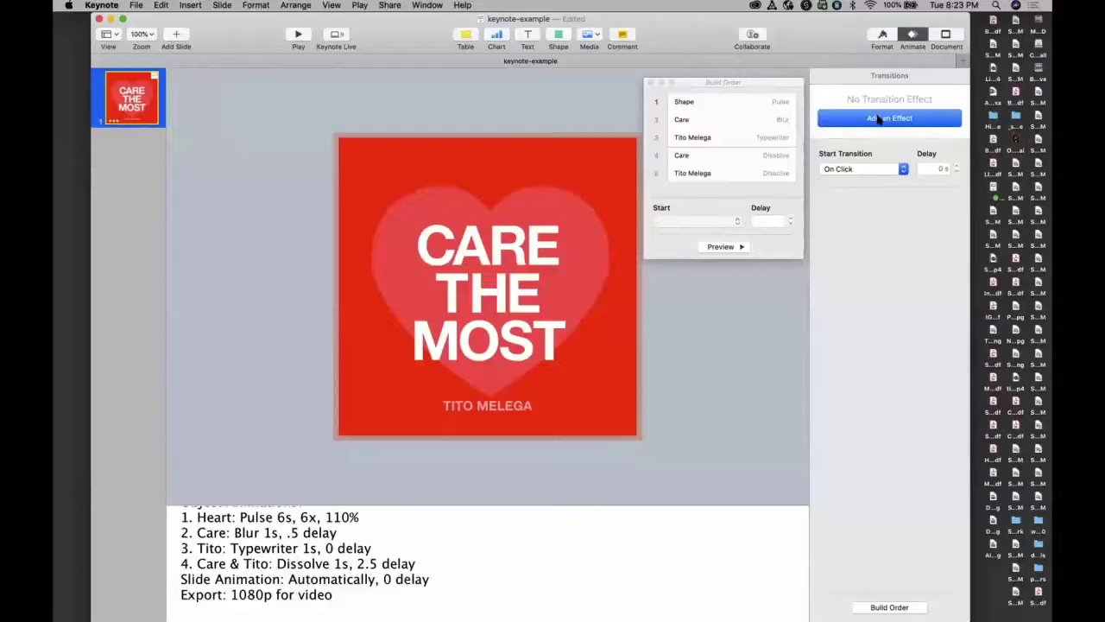
pyautogui.click(899, 169)
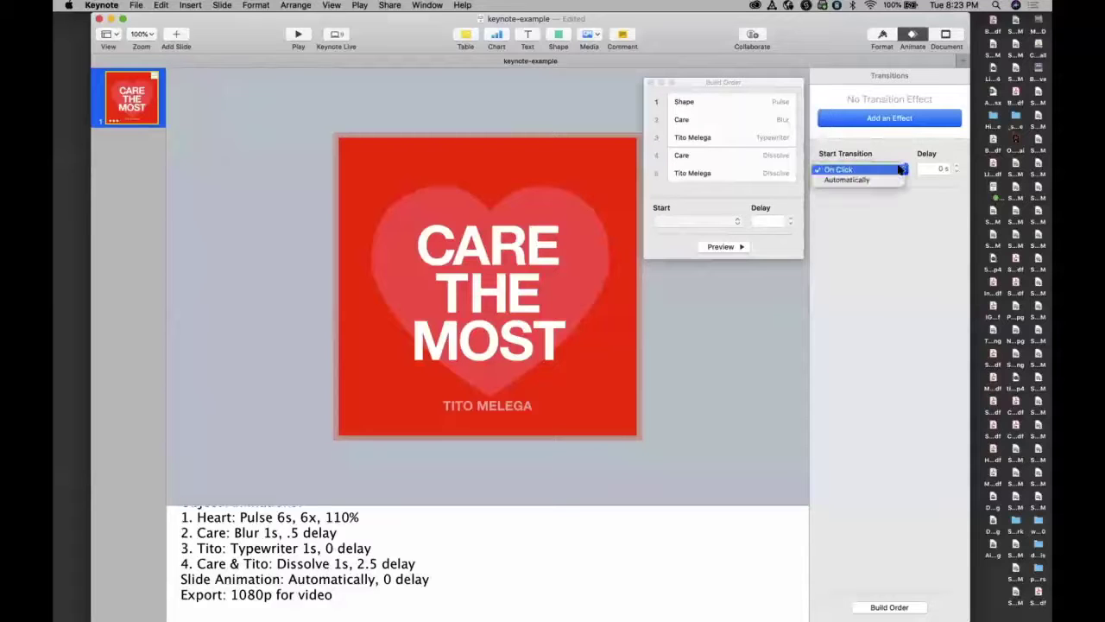
pyautogui.click(870, 180)
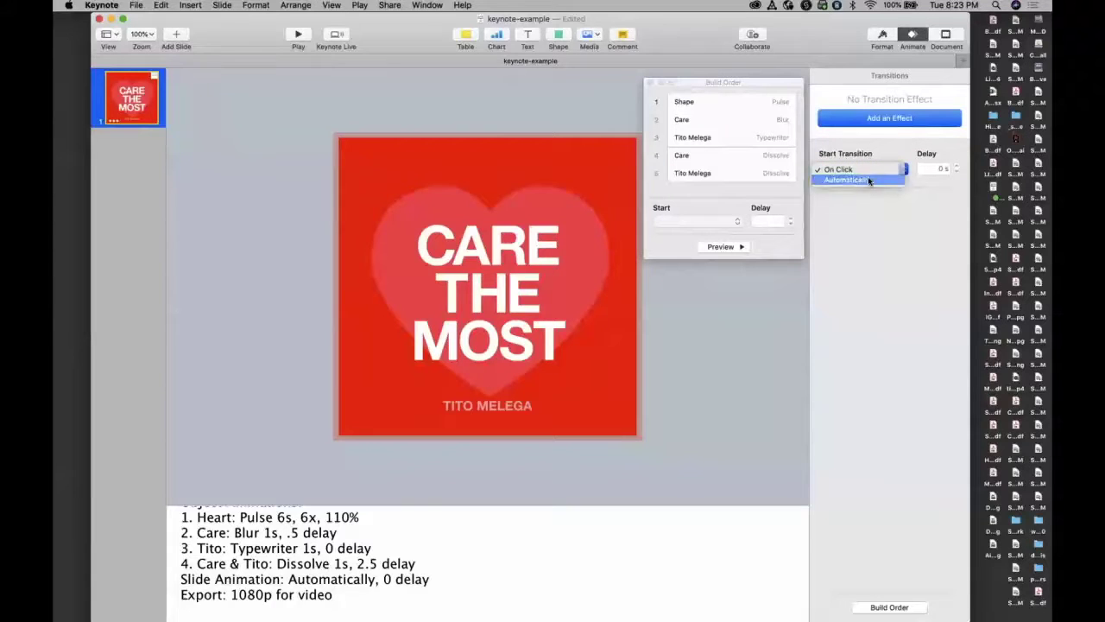
pyautogui.click(869, 170)
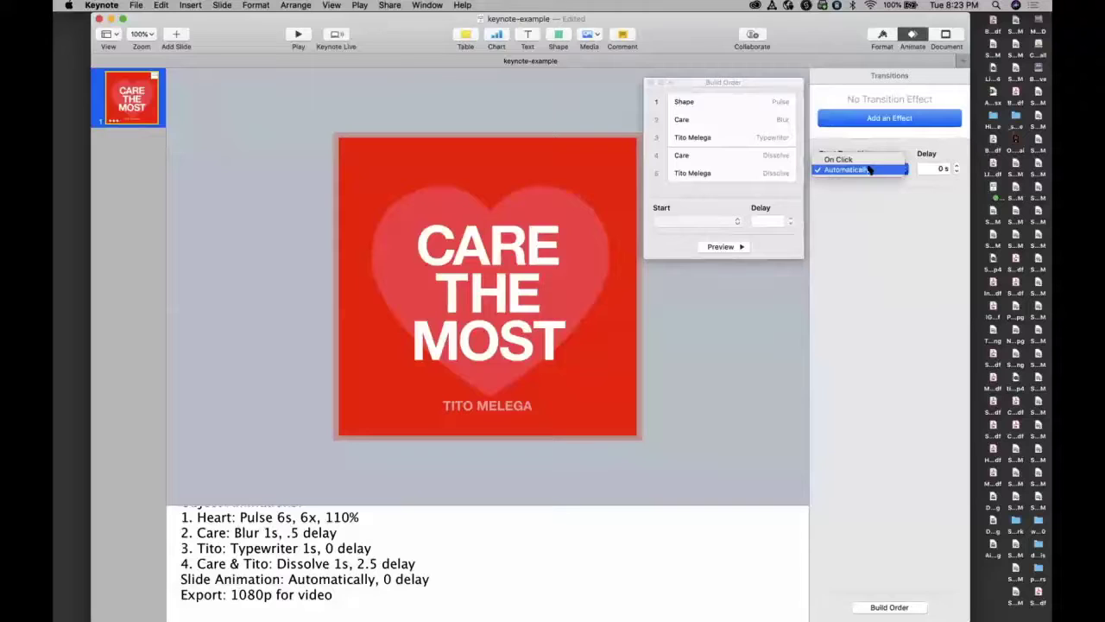
pyautogui.click(858, 202)
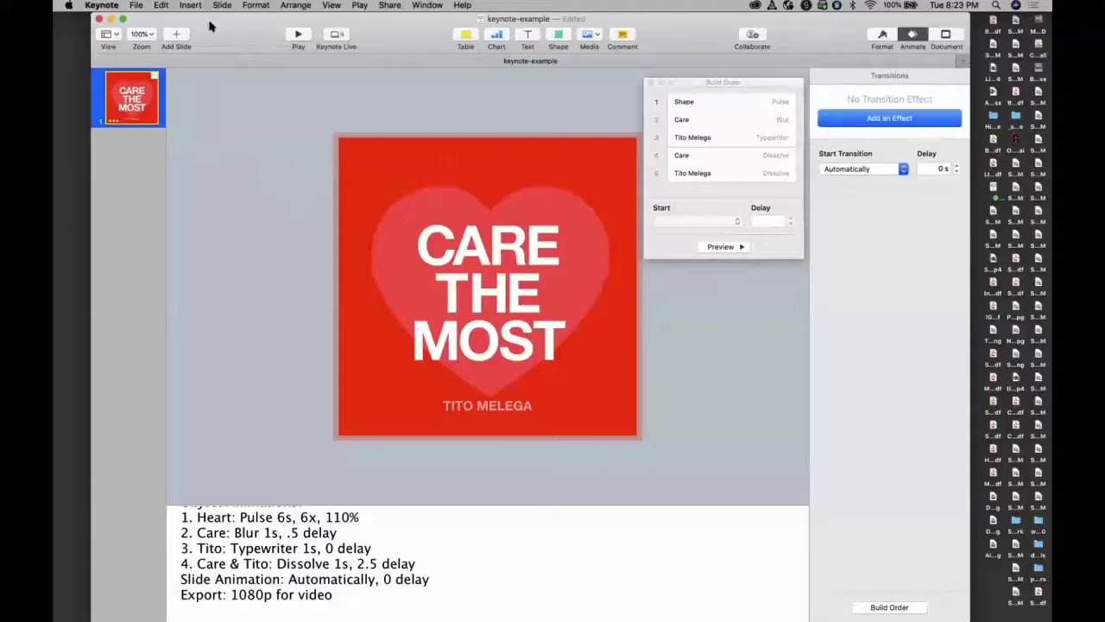
# Start another movie export with a custom resolution of 500 x 500
pyautogui.click(137, 5)
pyautogui.moveTo(167, 129)
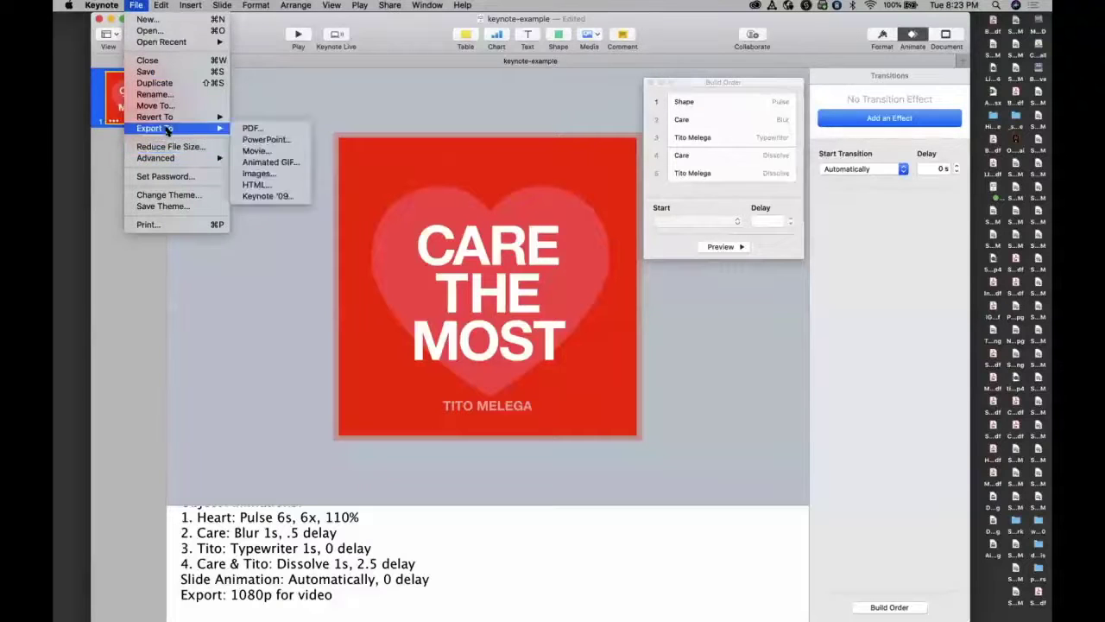
pyautogui.click(271, 154)
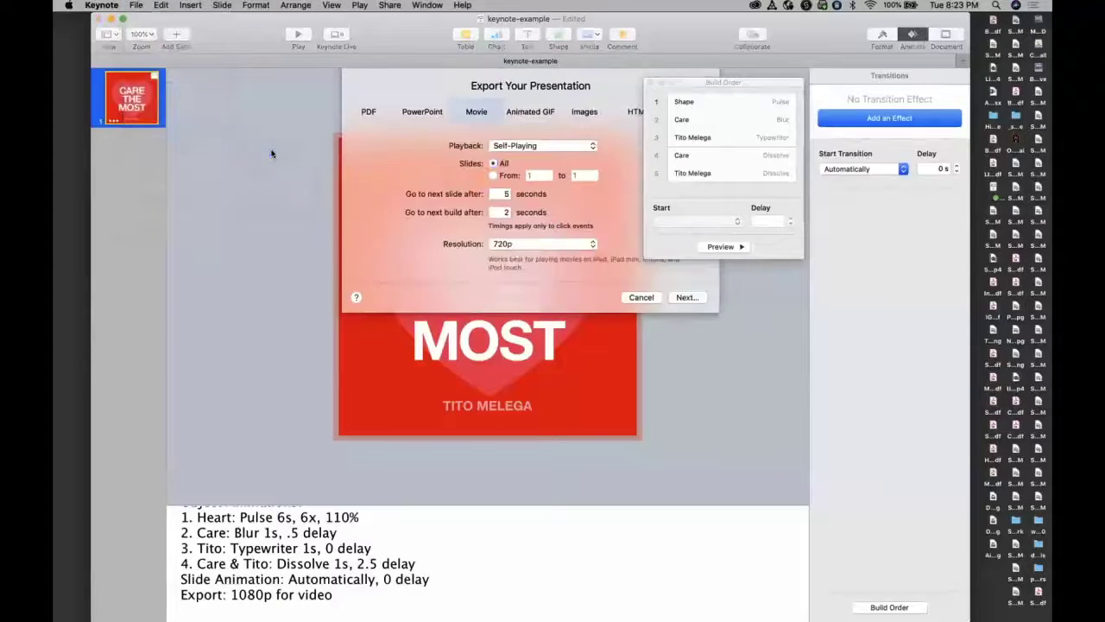
pyautogui.click(506, 243)
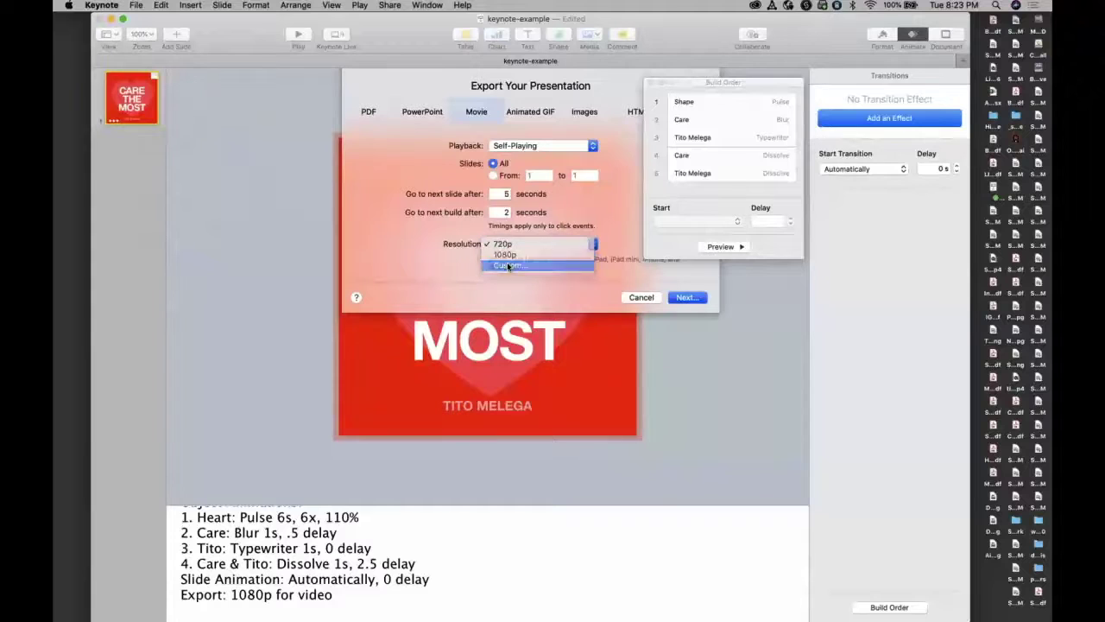
pyautogui.click(510, 265)
pyautogui.doubleClick(503, 262)
pyautogui.write('500')
pyautogui.doubleClick(539, 262)
pyautogui.write('500')
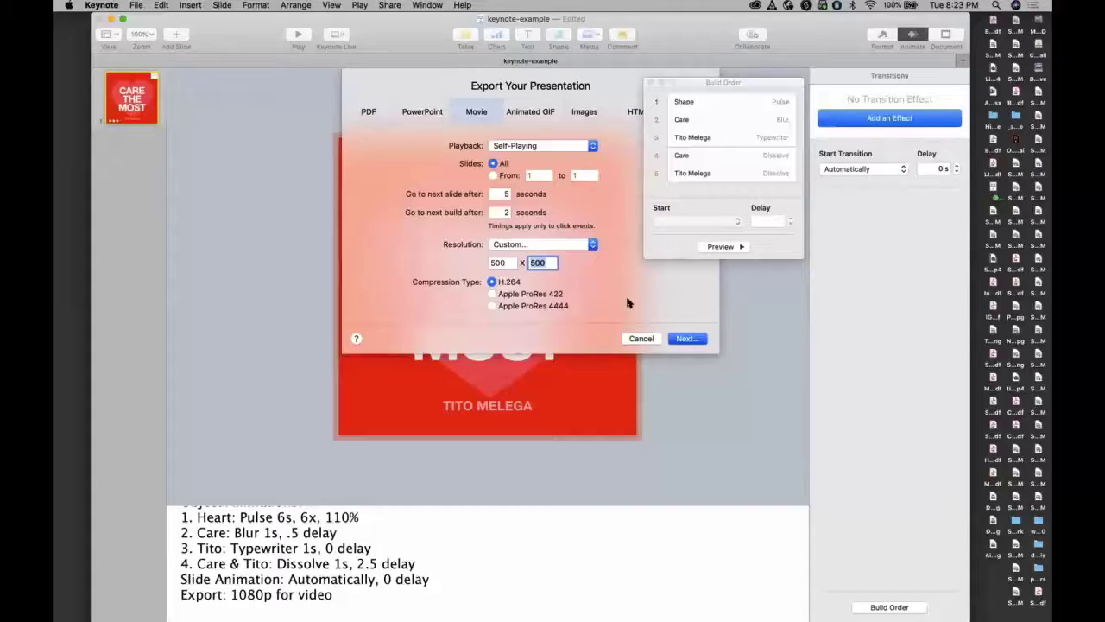
pyautogui.click(680, 338)
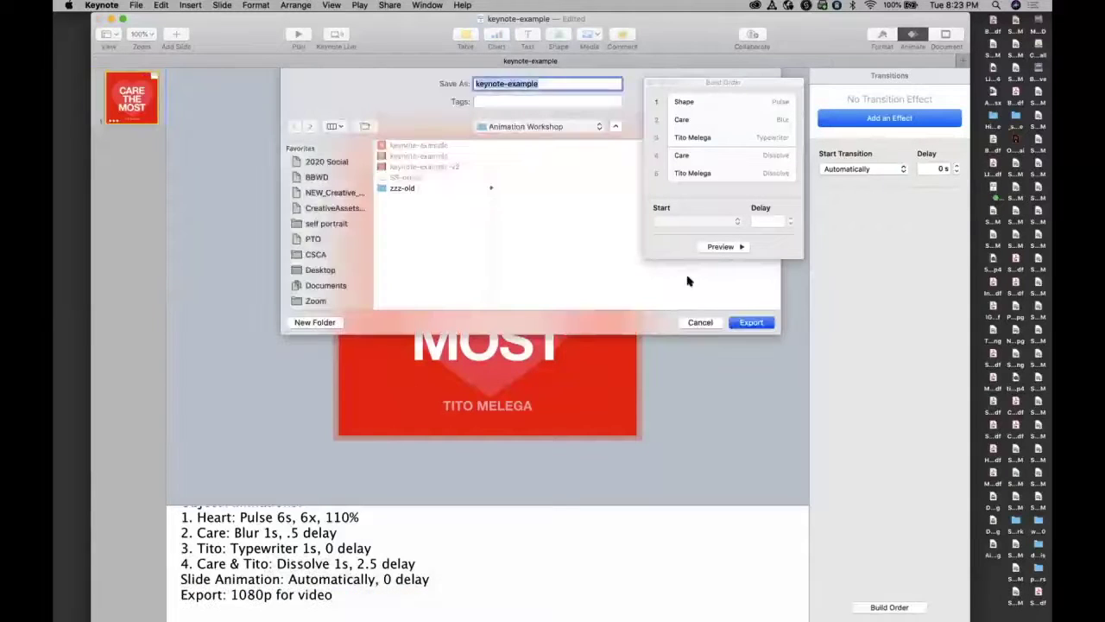
# Save the exported movie as keynote-example-v3 in the Animation Workshop folder
pyautogui.click(537, 84)
pyautogui.write('-v3')
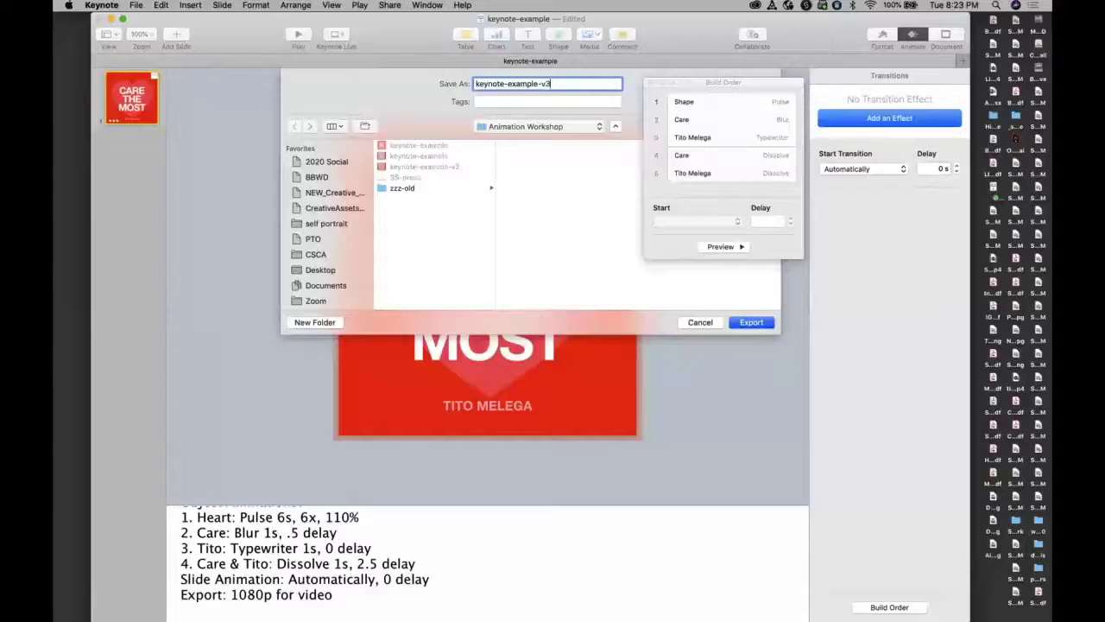
pyautogui.press('Return')
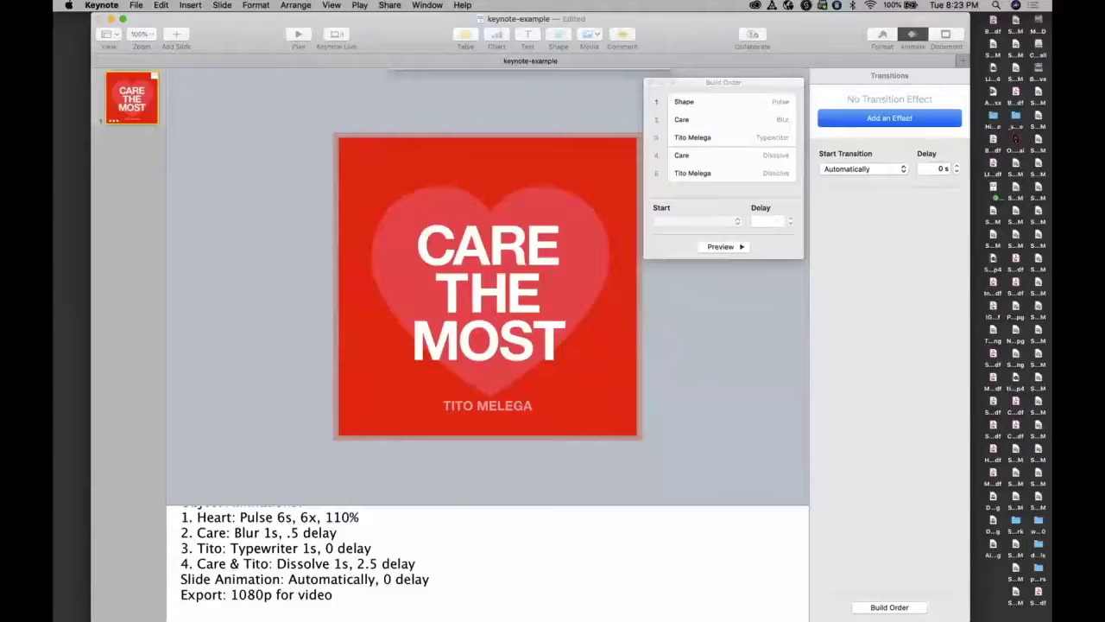
# Switch to Finder, preview the keynote-example-v3 movie in Quick Look to check its playback, and close the preview
pyautogui.click(97, 602)
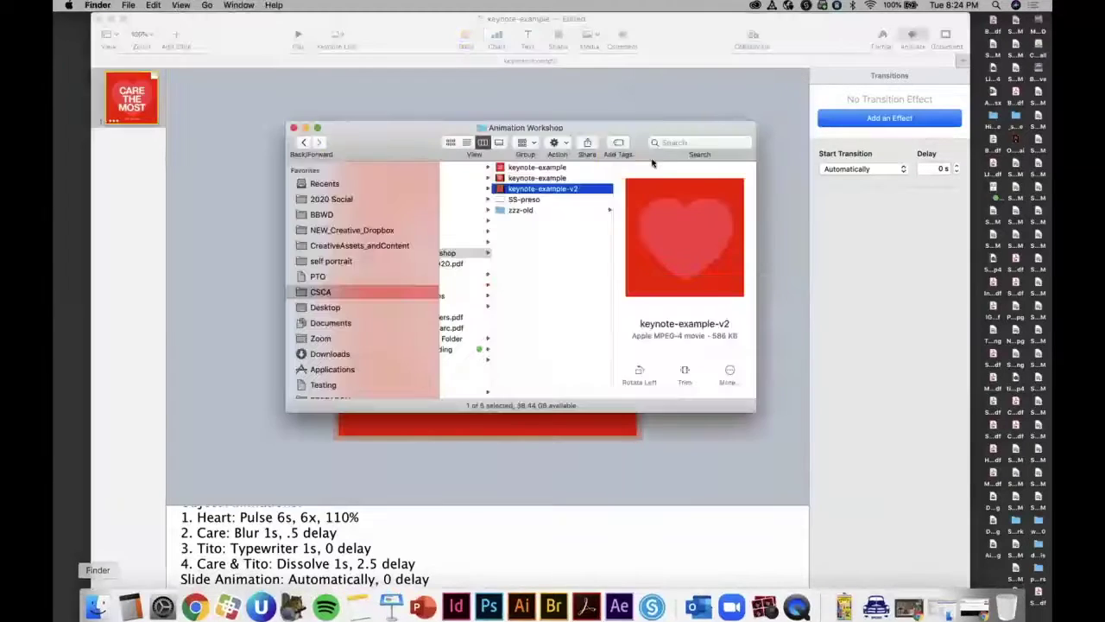
pyautogui.click(557, 200)
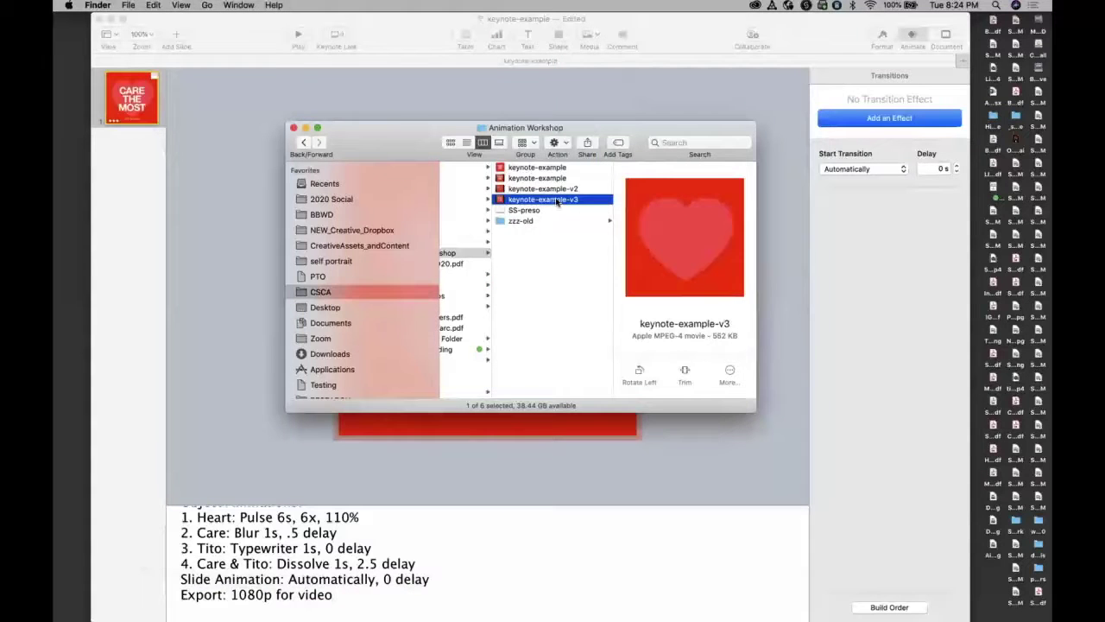
pyautogui.press('space')
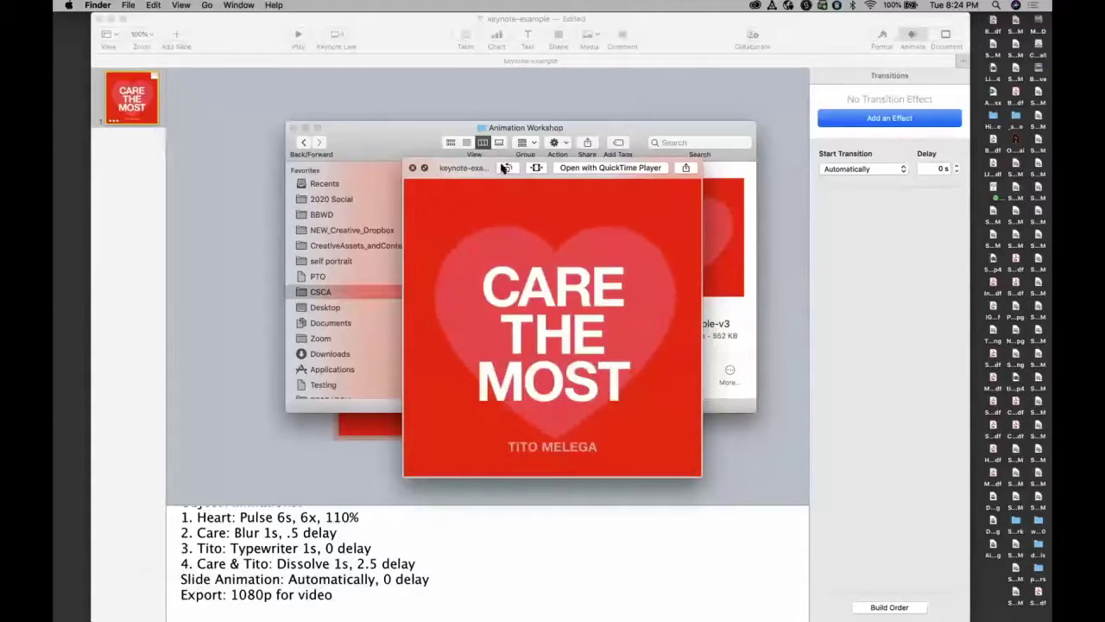
pyautogui.moveTo(479, 166); pyautogui.dragTo(408, 115)
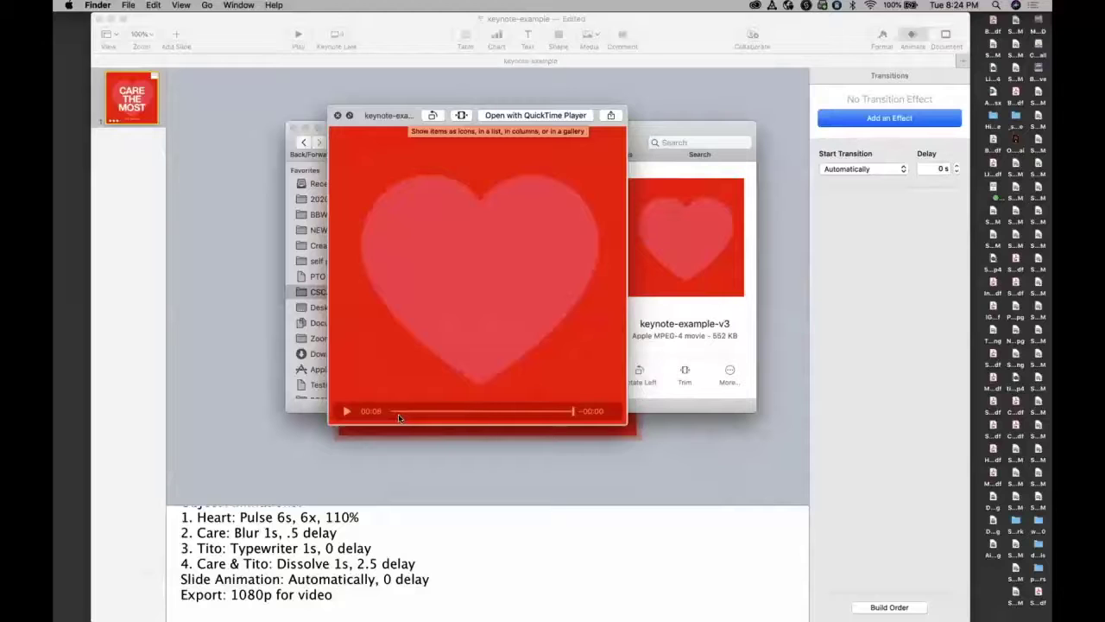
pyautogui.press('space')
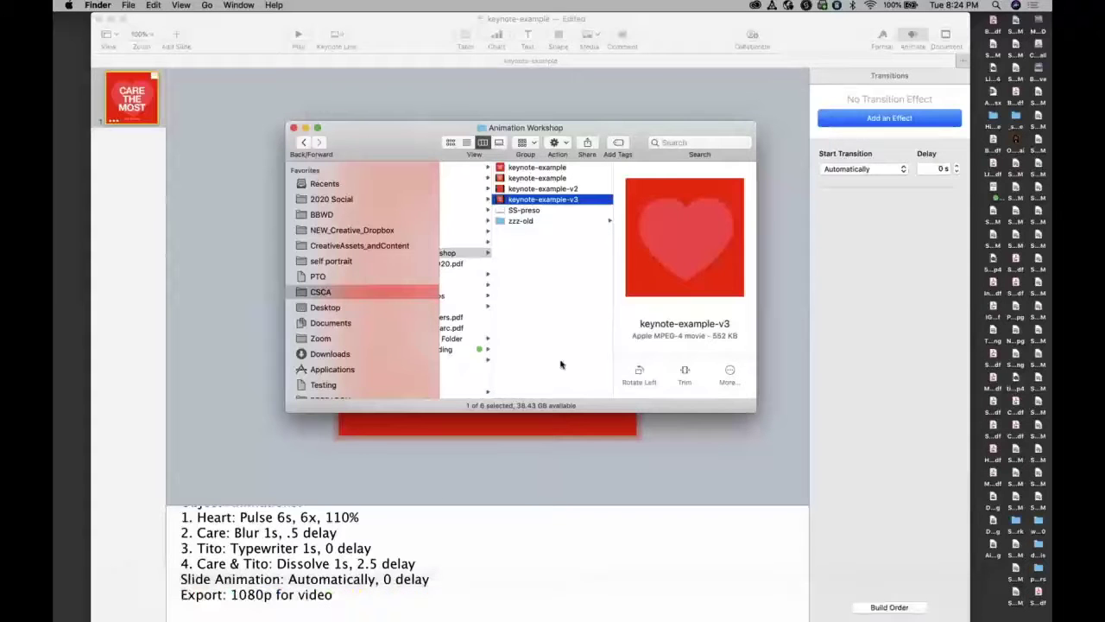
# Bring up the SS-preso presentation in Keynote and play its slideshow from the Q&A slide
pyautogui.click(544, 211)
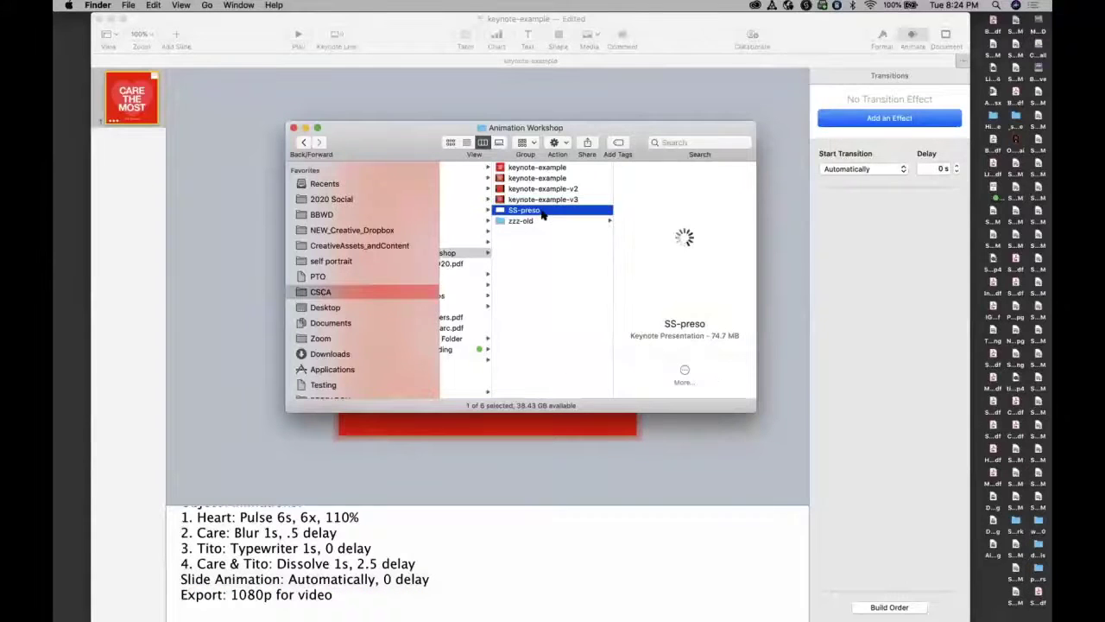
pyautogui.press('super+Tab')
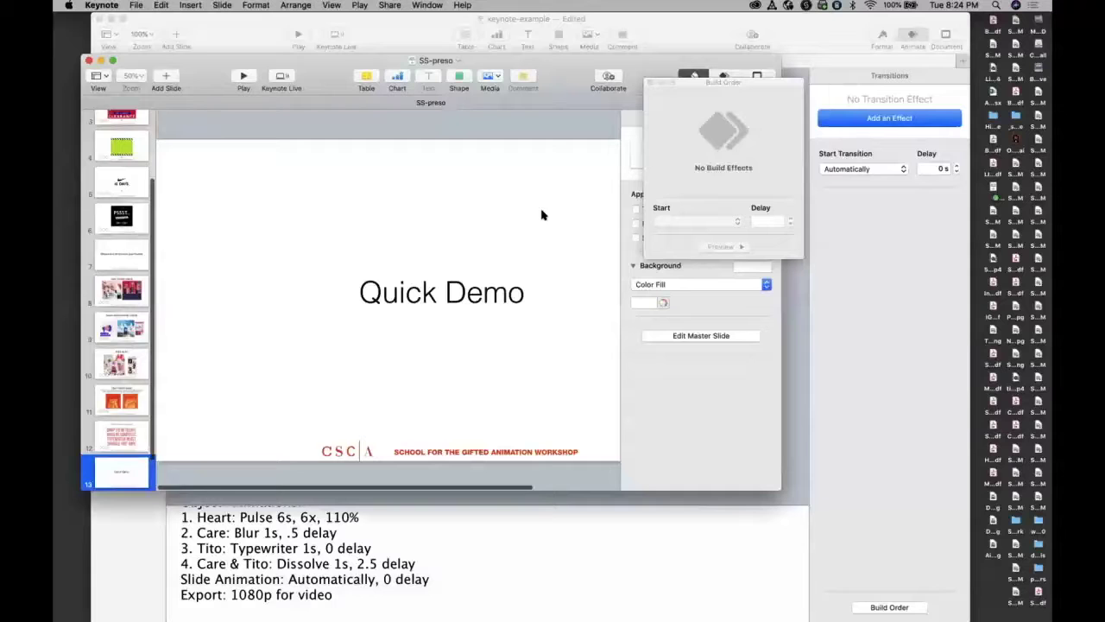
pyautogui.moveTo(198, 82); pyautogui.dragTo(304, 40)
pyautogui.scroll(-2, 241, 440)
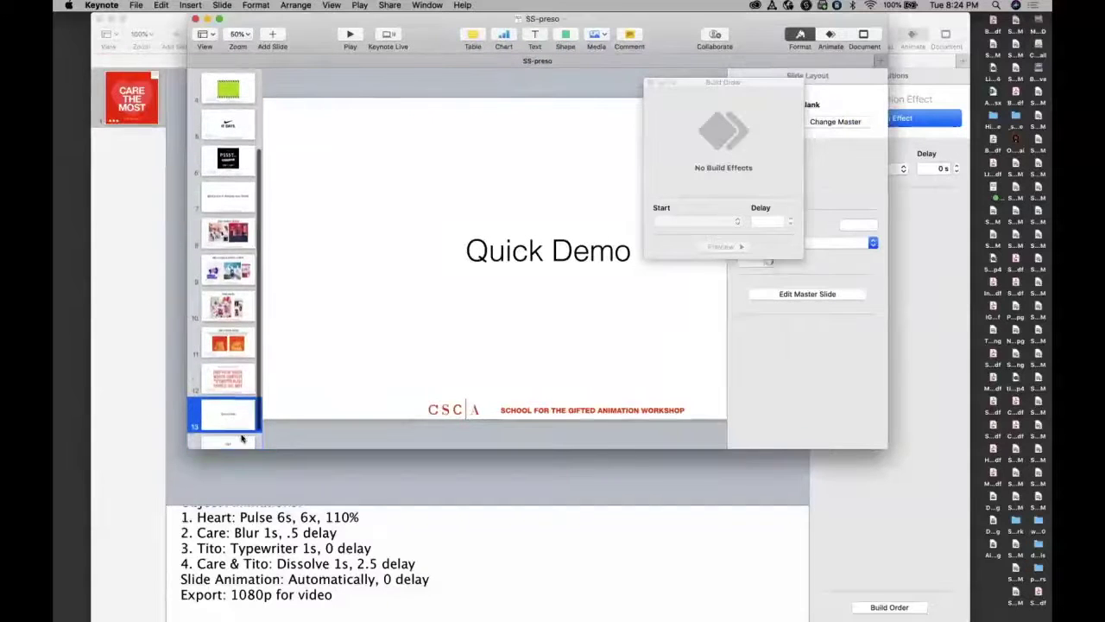
pyautogui.click(239, 432)
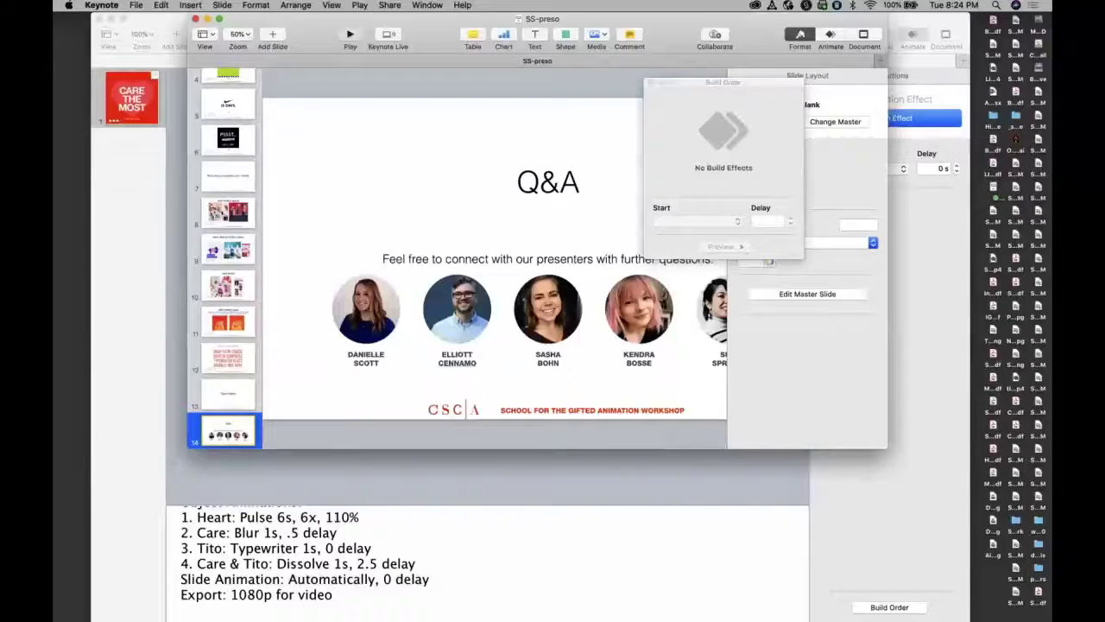
pyautogui.press('alt+super+p')
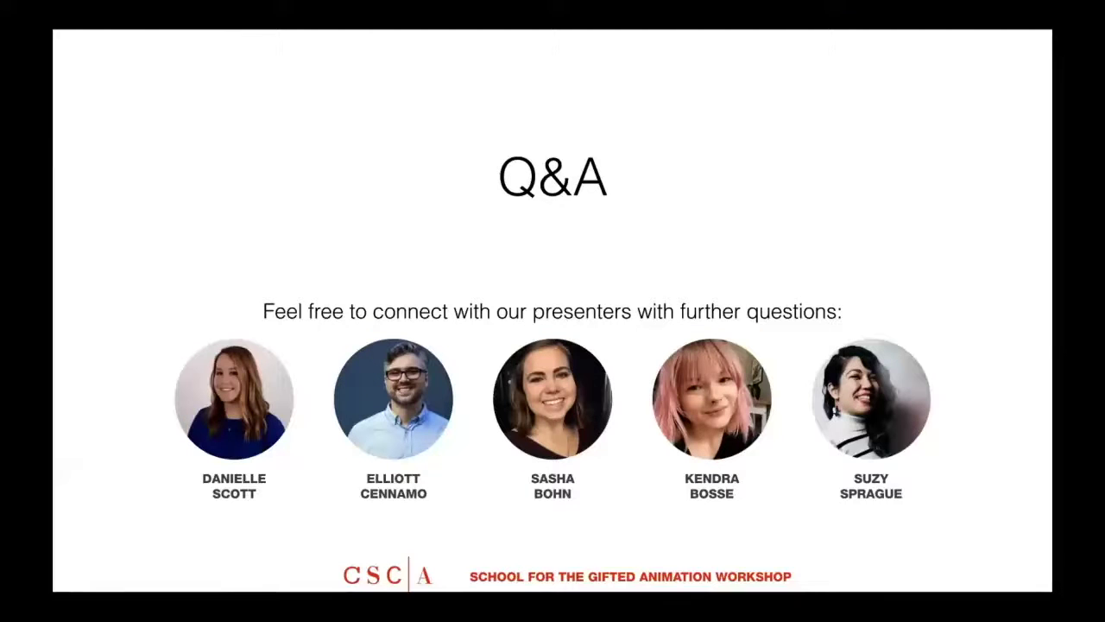